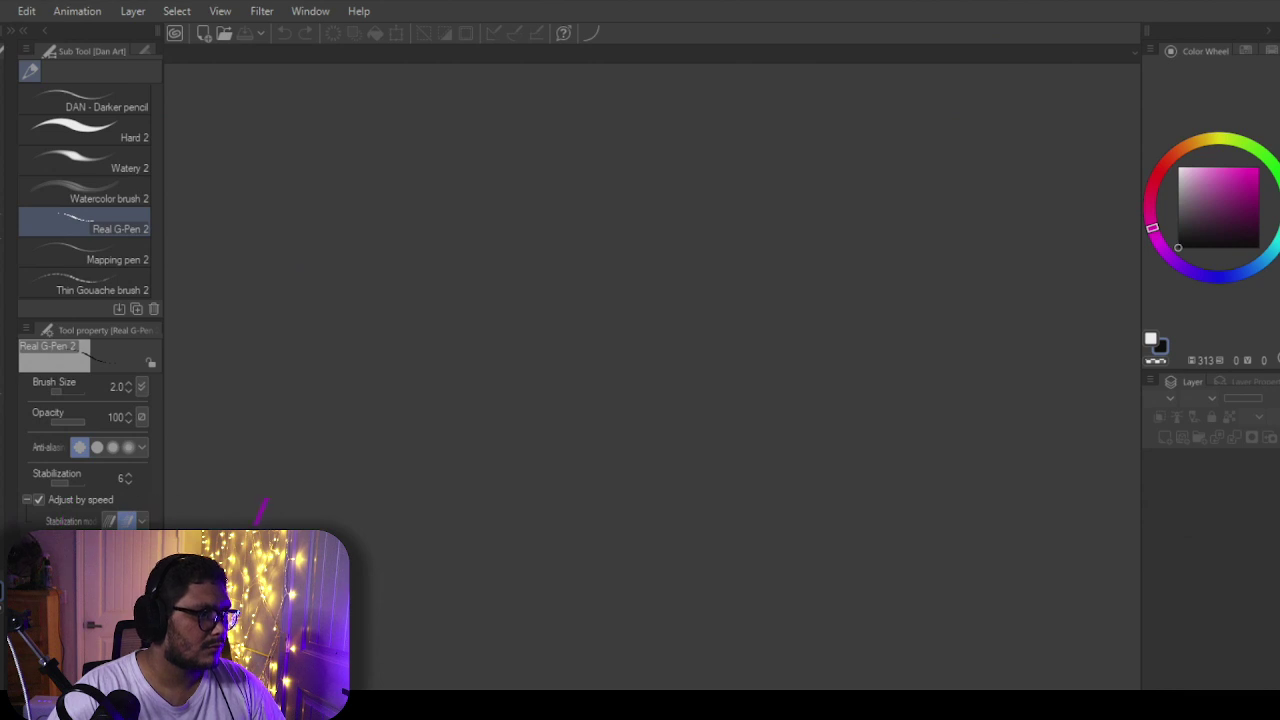
Step: Bring the ArtPrompts browser window over the drawing workspace, enlarge it downward, and review the prompt categories
{"action": "mouse_move", "coordinate": [0, 68]}
{"action": "left_mouse_down"}
{"action": "mouse_move", "coordinate": [776, 238]}
{"action": "mouse_move", "coordinate": [725, 67]}
{"action": "mouse_move", "coordinate": [761, 63]}
{"action": "left_mouse_up"}
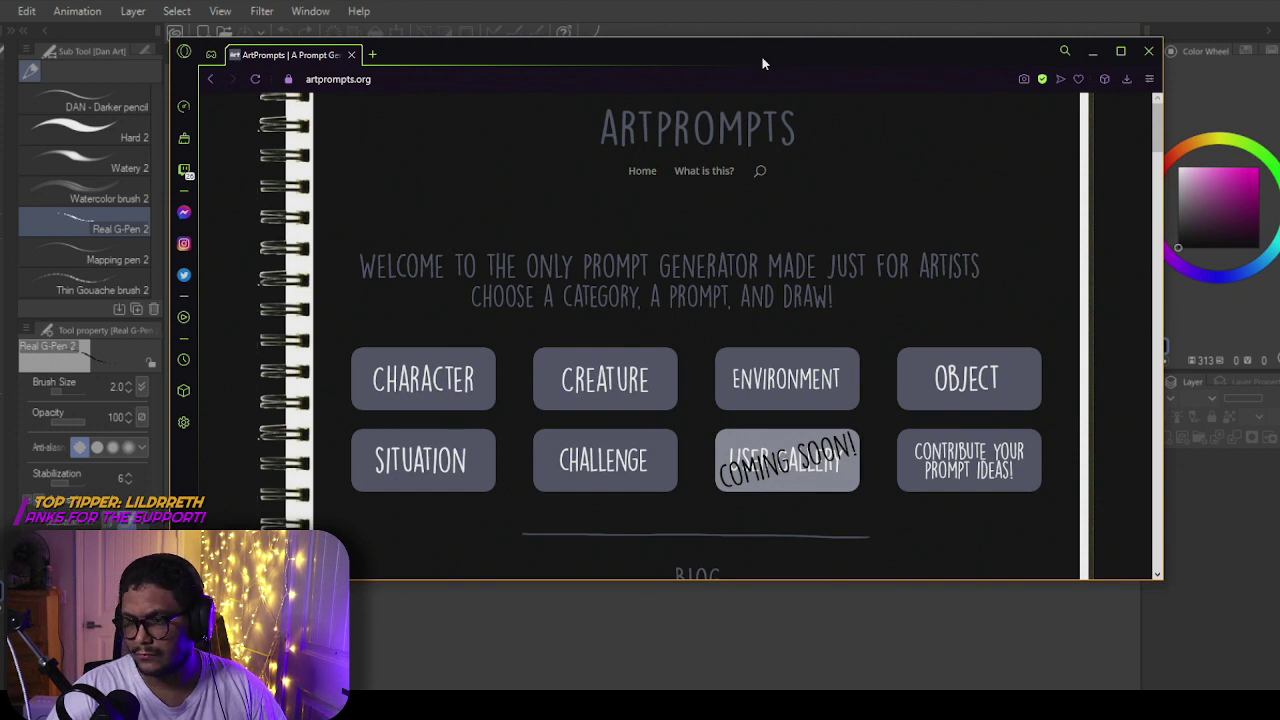
{"action": "scroll", "coordinate": [548, 400], "scroll_direction": "down", "scroll_amount": 3}
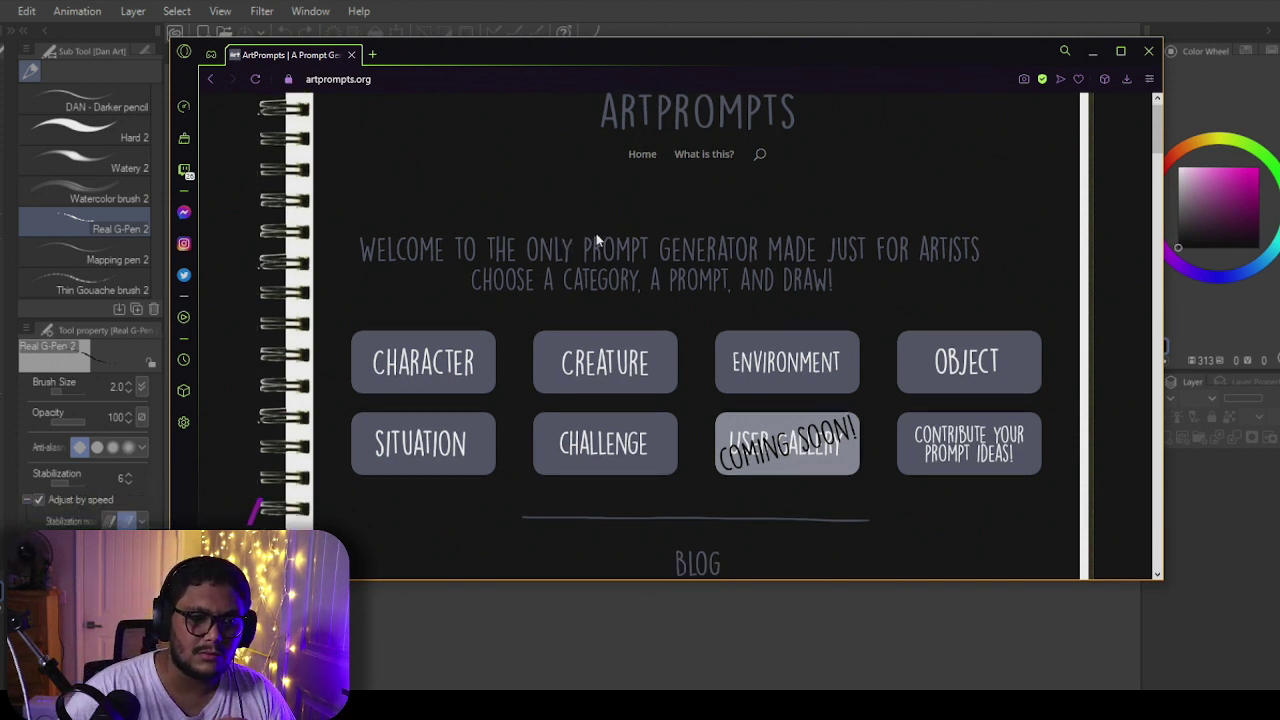
{"action": "scroll", "coordinate": [633, 352], "scroll_direction": "up", "scroll_amount": 3}
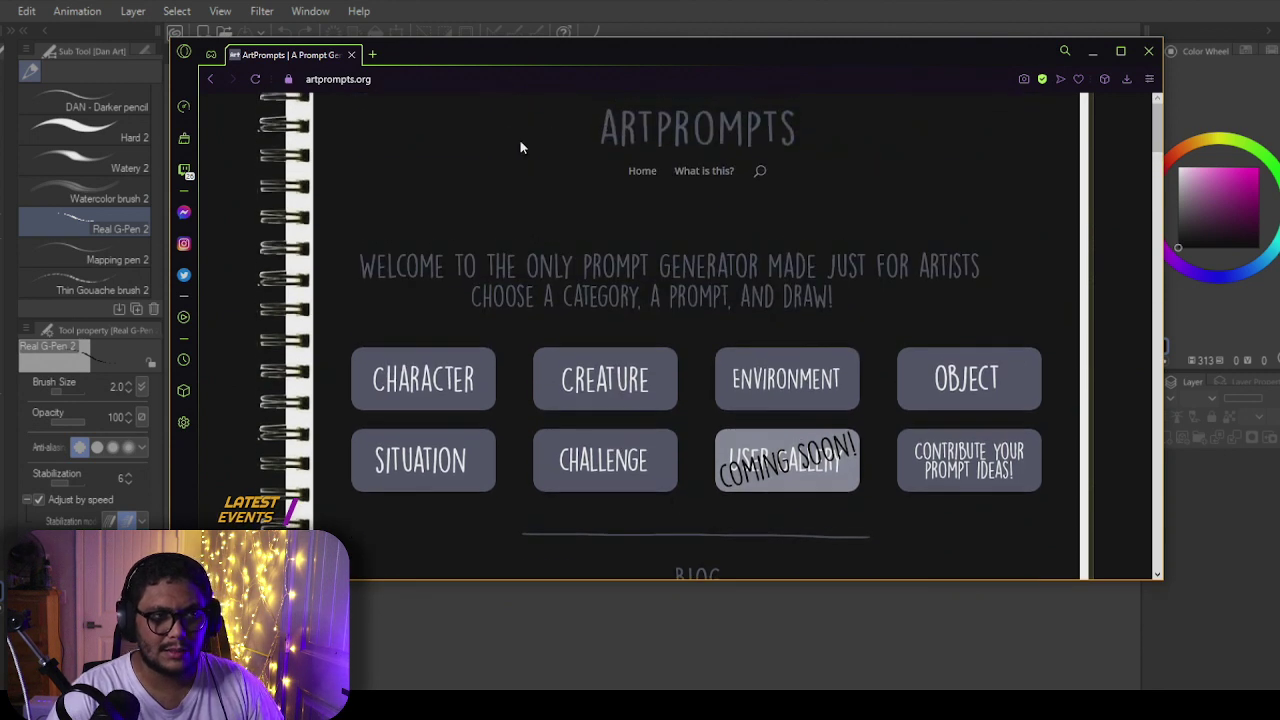
{"action": "left_click_drag", "start_coordinate": [851, 580], "coordinate": [851, 690]}
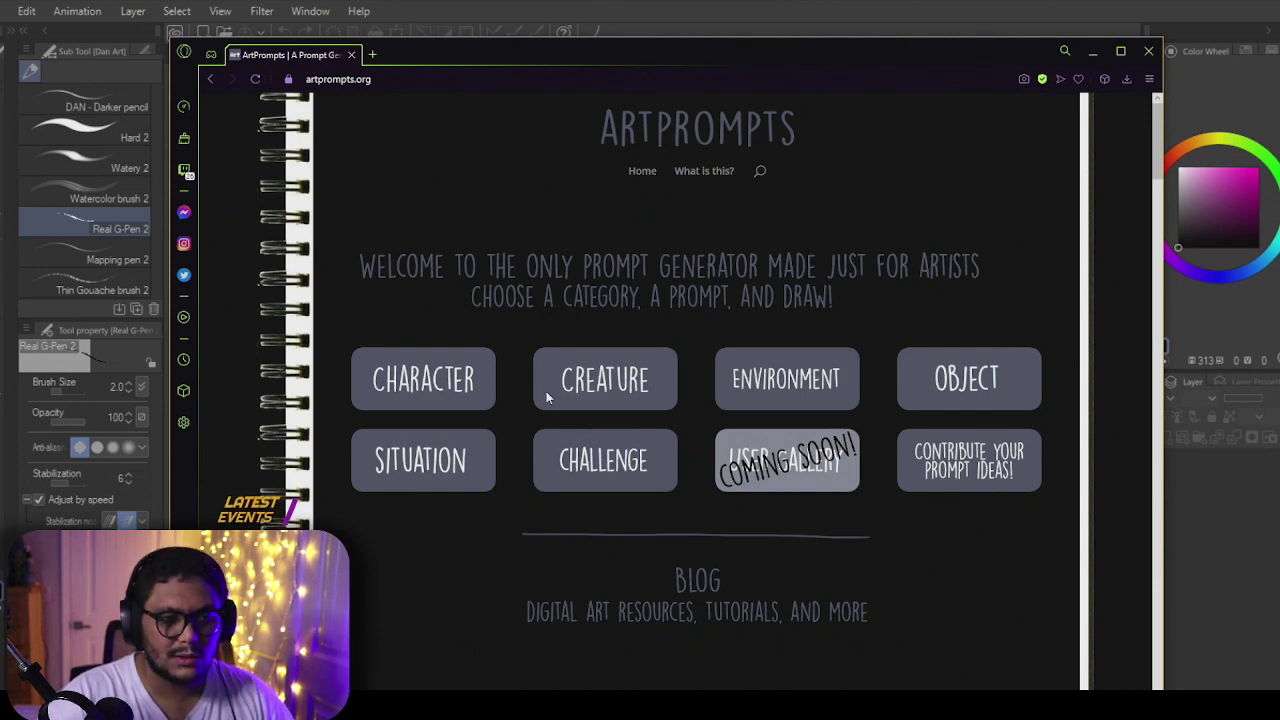
Step: Open the Creature prompts category and highlight the prompt "Your dream pet"
{"action": "left_click", "coordinate": [633, 381]}
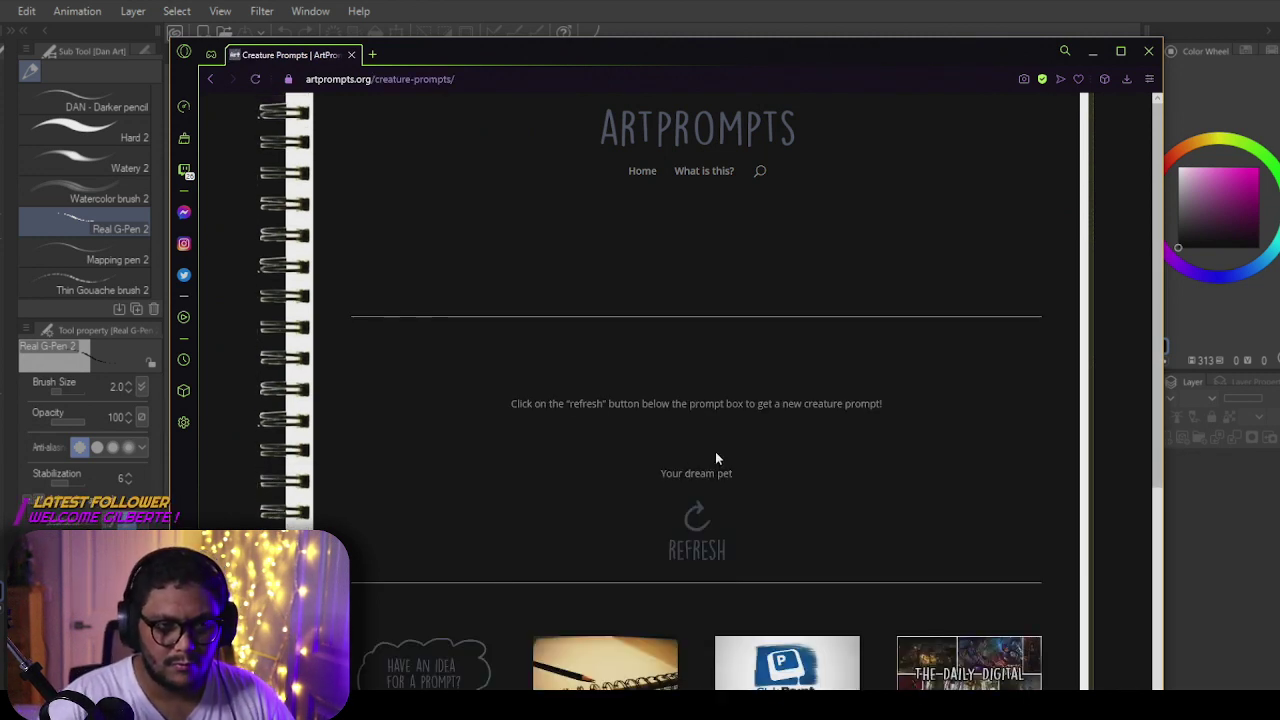
{"action": "left_click_drag", "start_coordinate": [656, 459], "coordinate": [761, 473]}
{"action": "left_click", "coordinate": [725, 474]}
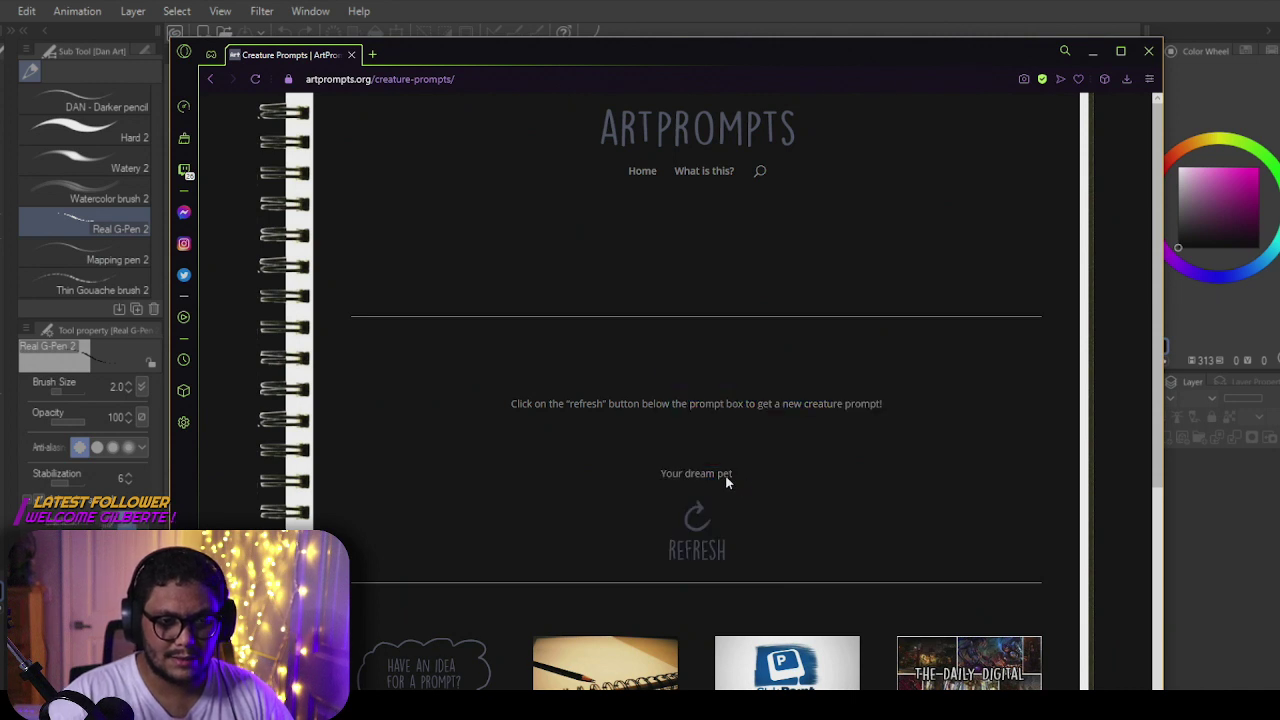
{"action": "left_click_drag", "start_coordinate": [660, 473], "coordinate": [746, 477]}
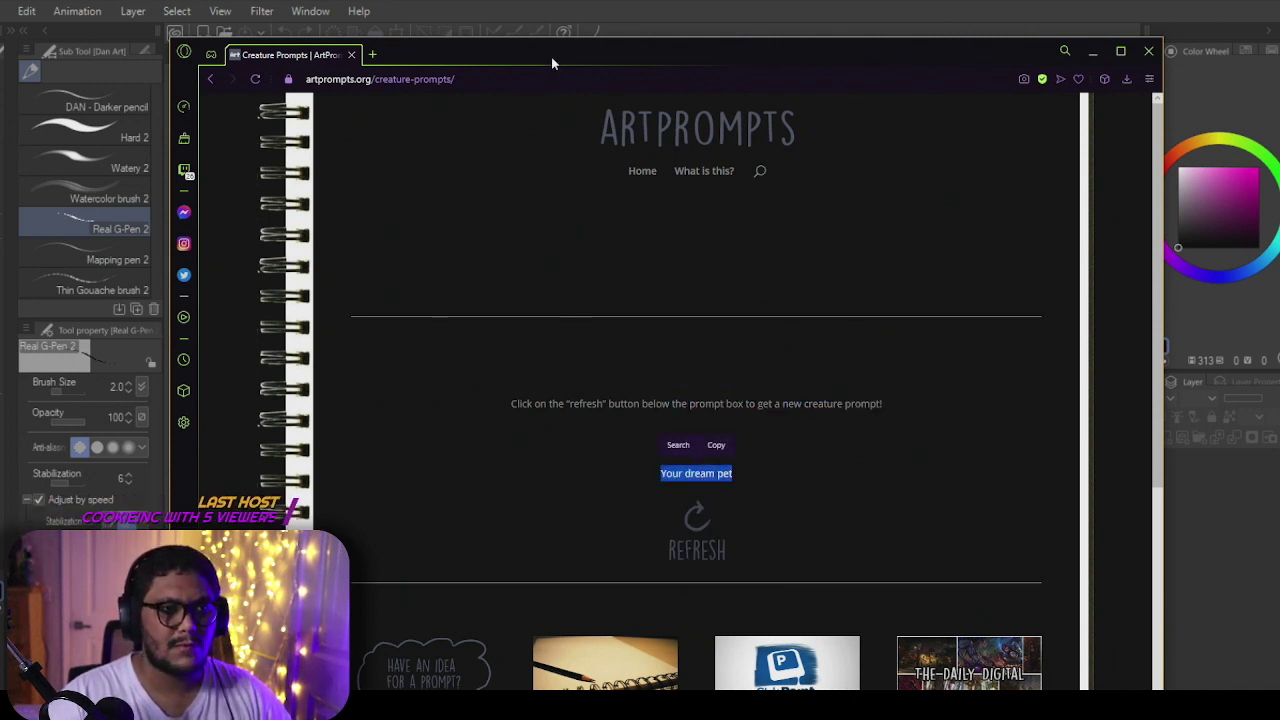
{"action": "left_click_drag", "start_coordinate": [596, 54], "coordinate": [552, 60]}
Step: Switch to Clip Studio Paint and start a new 1000 × 1000 px illustration with a resolution of 300 dpi
{"action": "key", "text": "alt+Tab"}
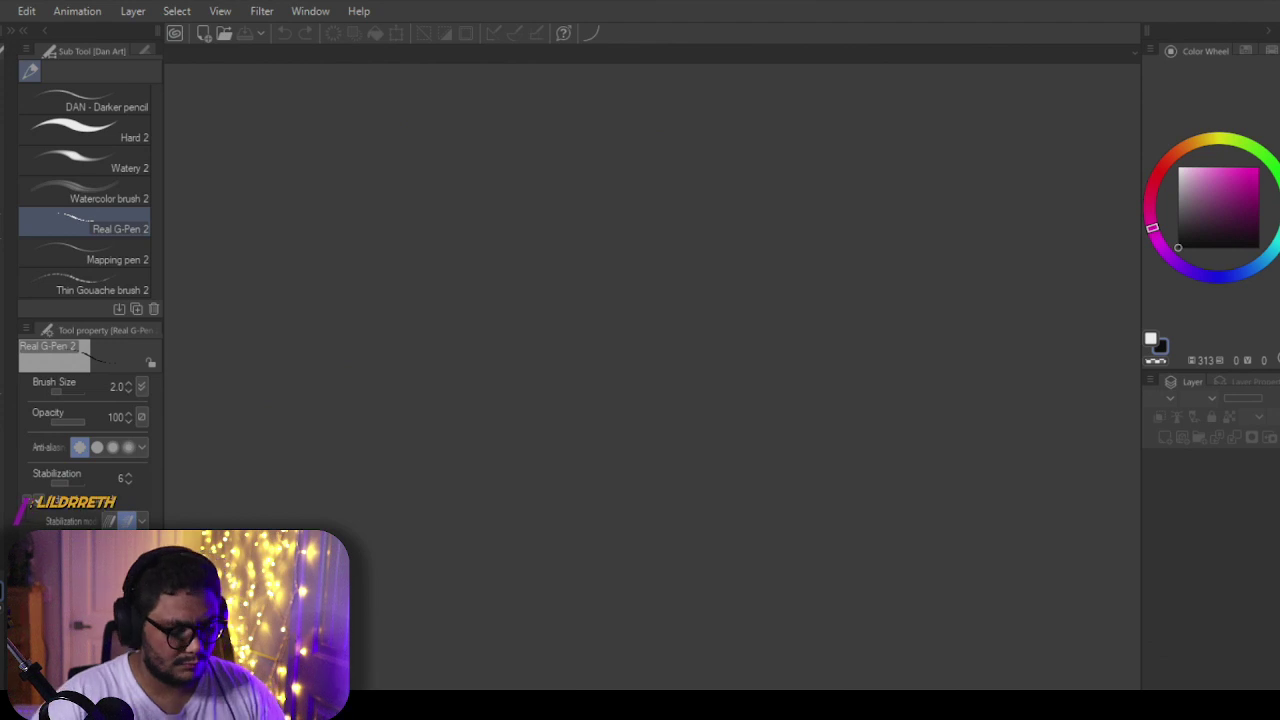
{"action": "left_click", "coordinate": [4, 12]}
{"action": "left_click", "coordinate": [35, 36]}
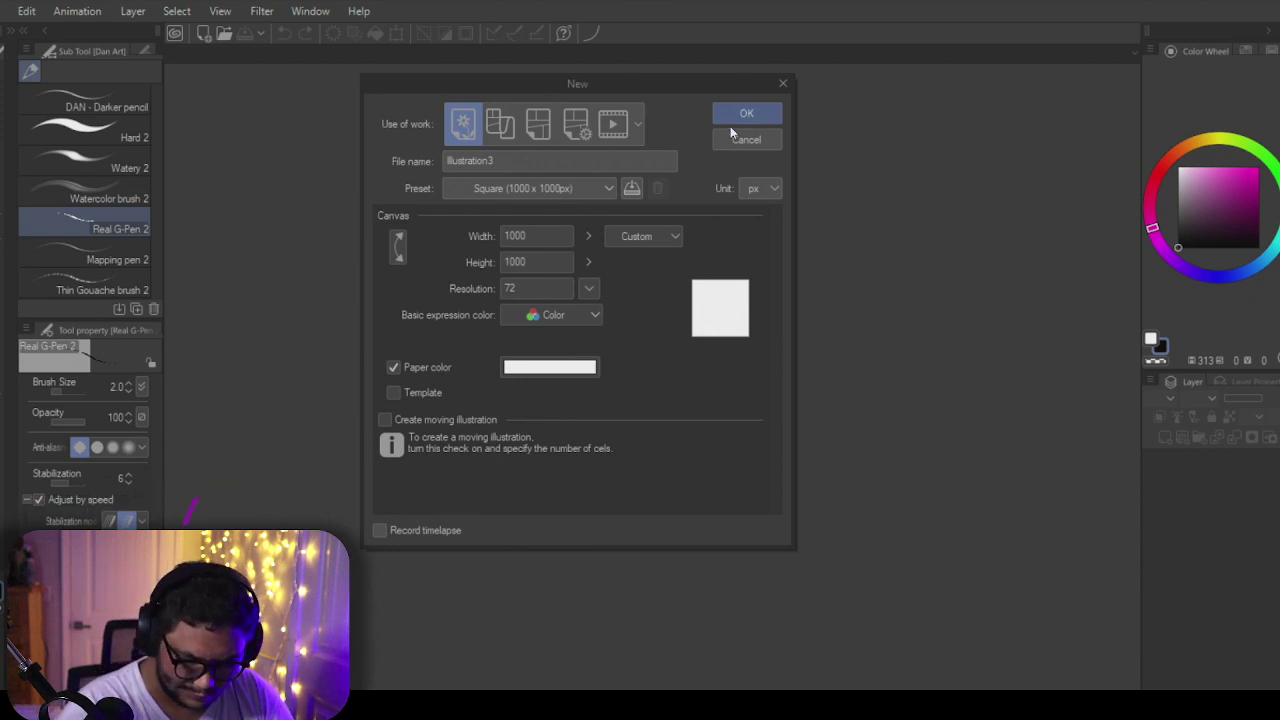
{"action": "left_click", "coordinate": [588, 288]}
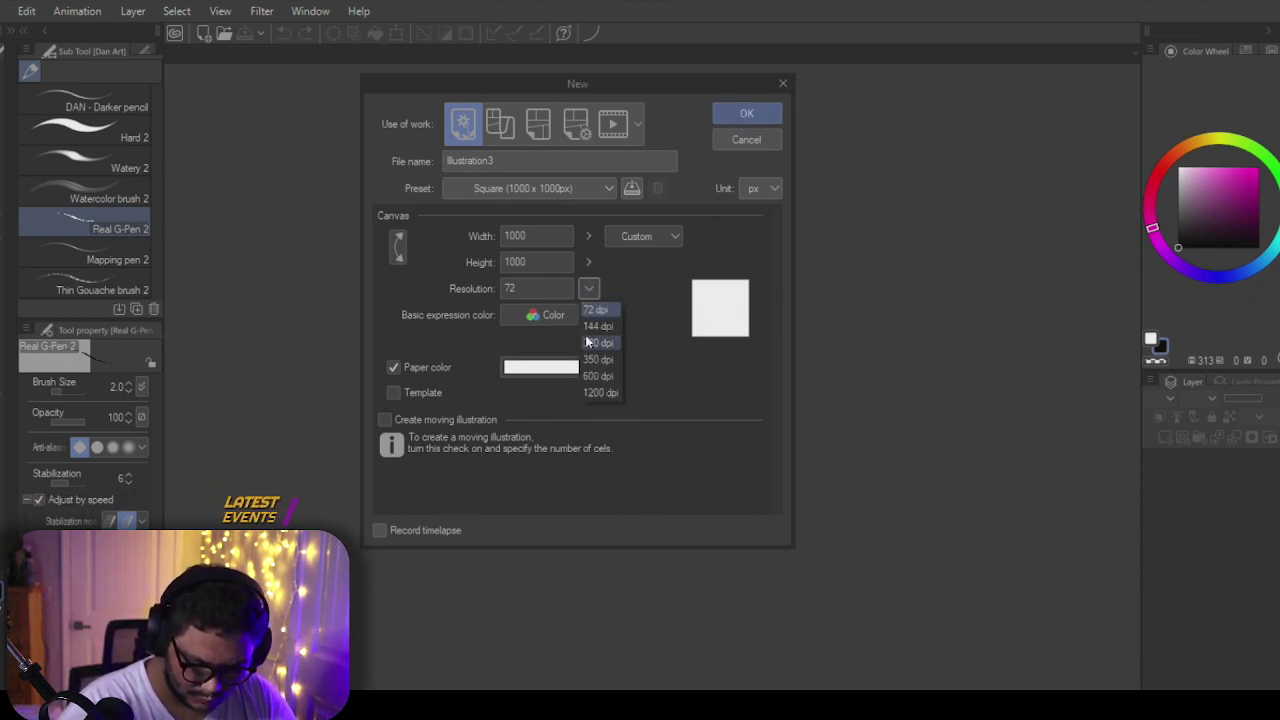
{"action": "left_click", "coordinate": [611, 342]}
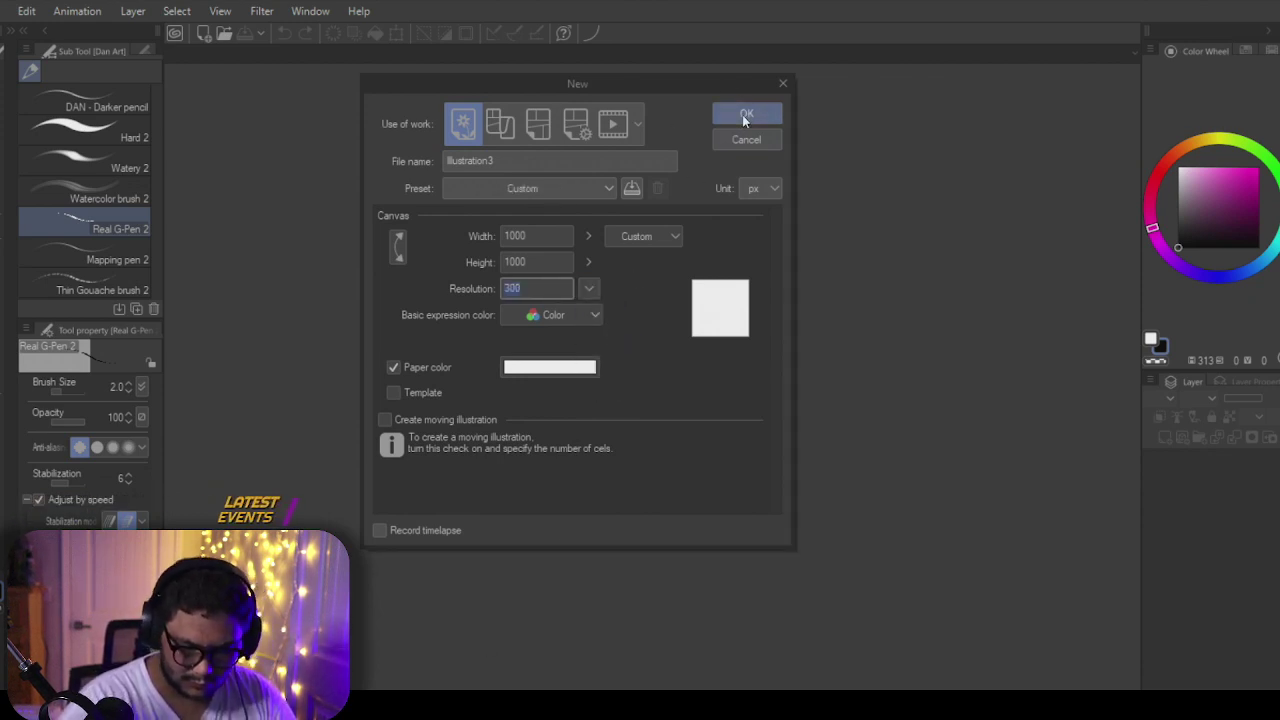
Step: Set the new illustration's paper color to a neutral grey and create the canvas
{"action": "left_click", "coordinate": [560, 368]}
{"action": "left_click", "coordinate": [352, 312]}
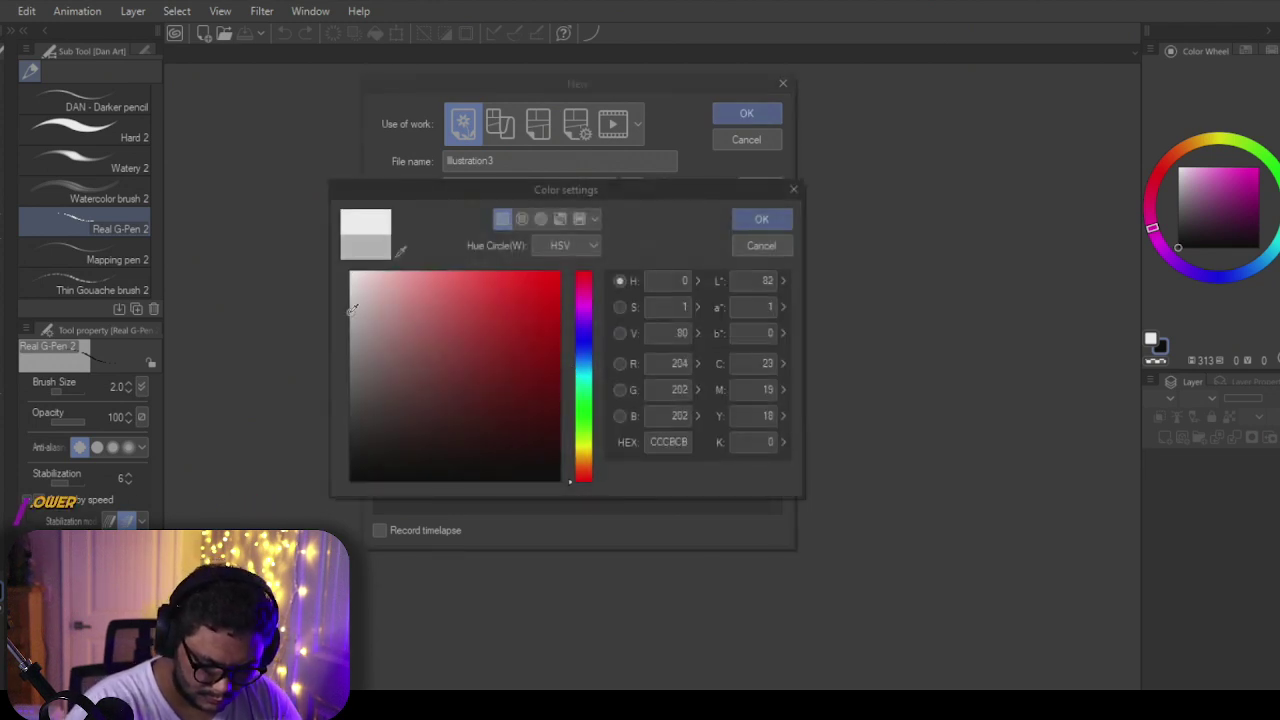
{"action": "left_click", "coordinate": [761, 219]}
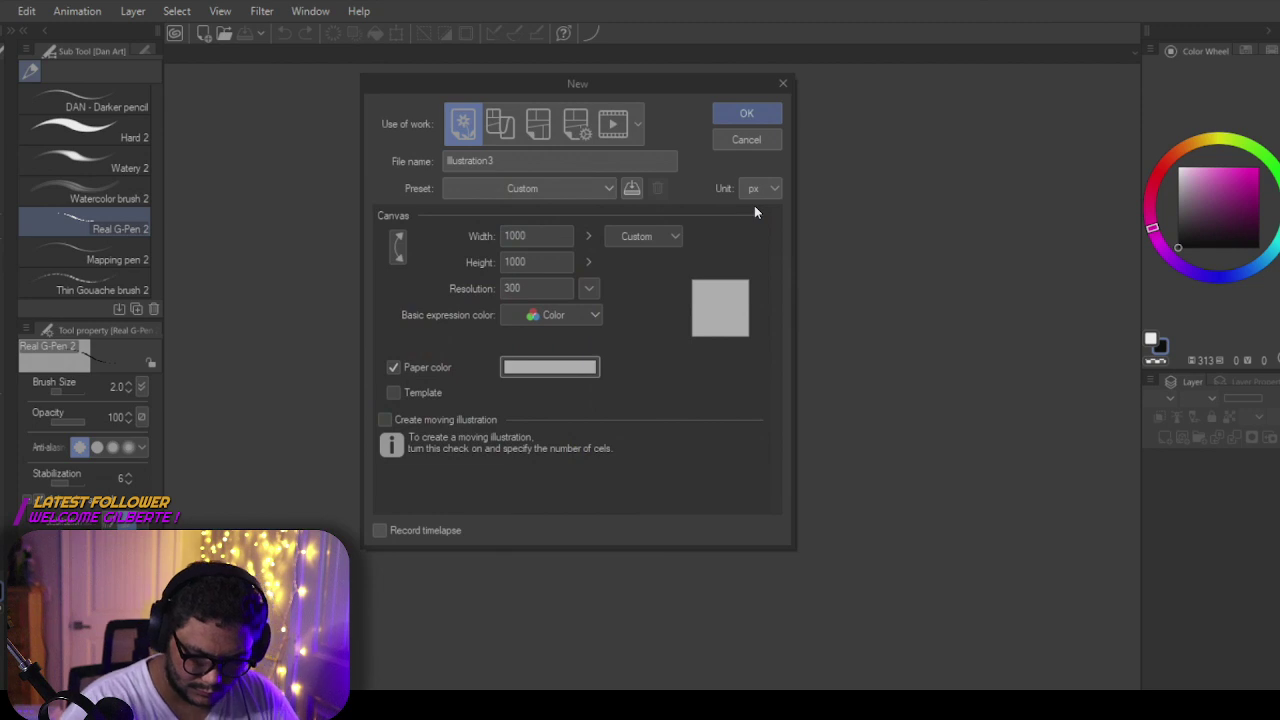
{"action": "left_click", "coordinate": [746, 112]}
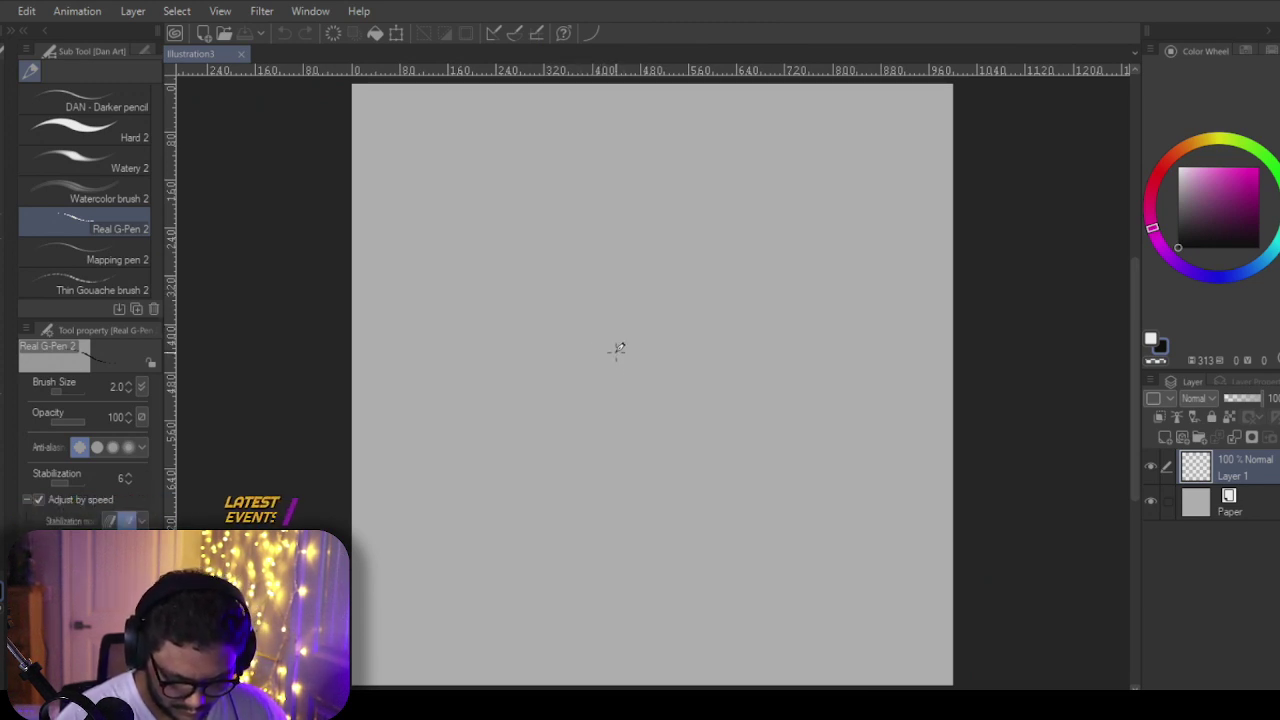
Step: Sketch a goblet-like shape near the canvas center with a V-shaped middle, flat rim, curved sides and small base
{"action": "mouse_move", "coordinate": [616, 406]}
{"action": "left_mouse_down"}
{"action": "mouse_move", "coordinate": [598, 322]}
{"action": "mouse_move", "coordinate": [587, 331]}
{"action": "mouse_move", "coordinate": [634, 366]}
{"action": "mouse_move", "coordinate": [643, 320]}
{"action": "mouse_move", "coordinate": [617, 422]}
{"action": "left_mouse_up"}
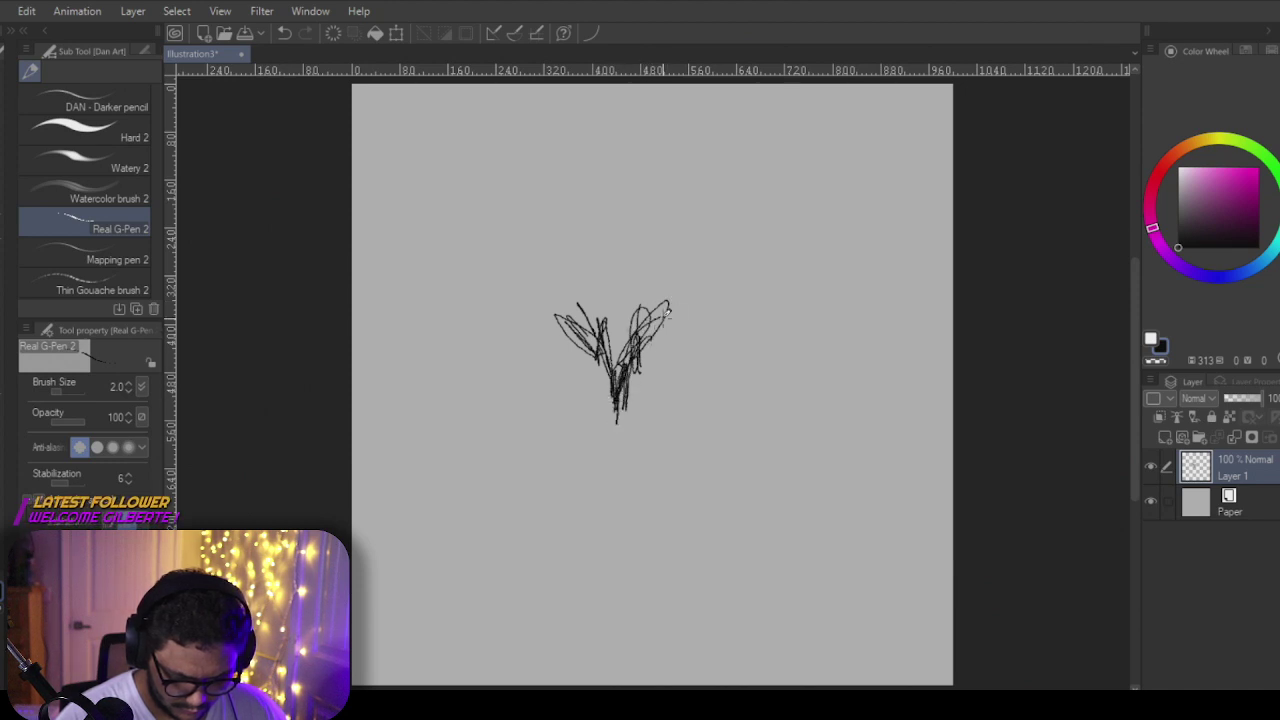
{"action": "mouse_move", "coordinate": [594, 308]}
{"action": "left_mouse_down"}
{"action": "mouse_move", "coordinate": [670, 311]}
{"action": "mouse_move", "coordinate": [572, 309]}
{"action": "mouse_move", "coordinate": [680, 307]}
{"action": "mouse_move", "coordinate": [664, 303]}
{"action": "mouse_move", "coordinate": [674, 322]}
{"action": "mouse_move", "coordinate": [642, 331]}
{"action": "mouse_move", "coordinate": [637, 350]}
{"action": "mouse_move", "coordinate": [677, 351]}
{"action": "mouse_move", "coordinate": [648, 381]}
{"action": "left_mouse_up"}
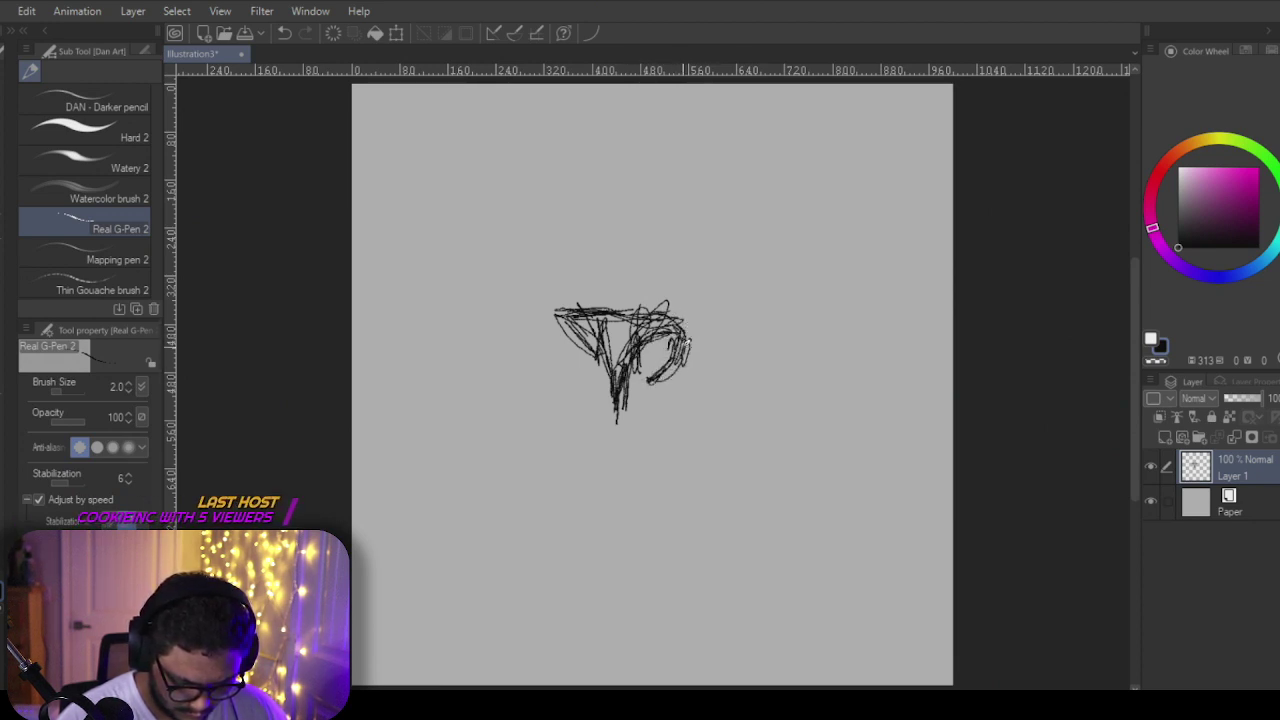
{"action": "mouse_move", "coordinate": [562, 310]}
{"action": "left_mouse_down"}
{"action": "mouse_move", "coordinate": [564, 355]}
{"action": "mouse_move", "coordinate": [558, 345]}
{"action": "mouse_move", "coordinate": [590, 379]}
{"action": "mouse_move", "coordinate": [542, 324]}
{"action": "mouse_move", "coordinate": [585, 369]}
{"action": "mouse_move", "coordinate": [560, 314]}
{"action": "mouse_move", "coordinate": [628, 322]}
{"action": "left_mouse_up"}
{"action": "mouse_move", "coordinate": [606, 382]}
{"action": "left_mouse_down"}
{"action": "mouse_move", "coordinate": [626, 437]}
{"action": "mouse_move", "coordinate": [594, 444]}
{"action": "mouse_move", "coordinate": [624, 440]}
{"action": "mouse_move", "coordinate": [610, 420]}
{"action": "mouse_move", "coordinate": [619, 432]}
{"action": "mouse_move", "coordinate": [581, 436]}
{"action": "mouse_move", "coordinate": [654, 442]}
{"action": "left_mouse_up"}
{"action": "left_click_drag", "start_coordinate": [576, 440], "coordinate": [662, 446]}
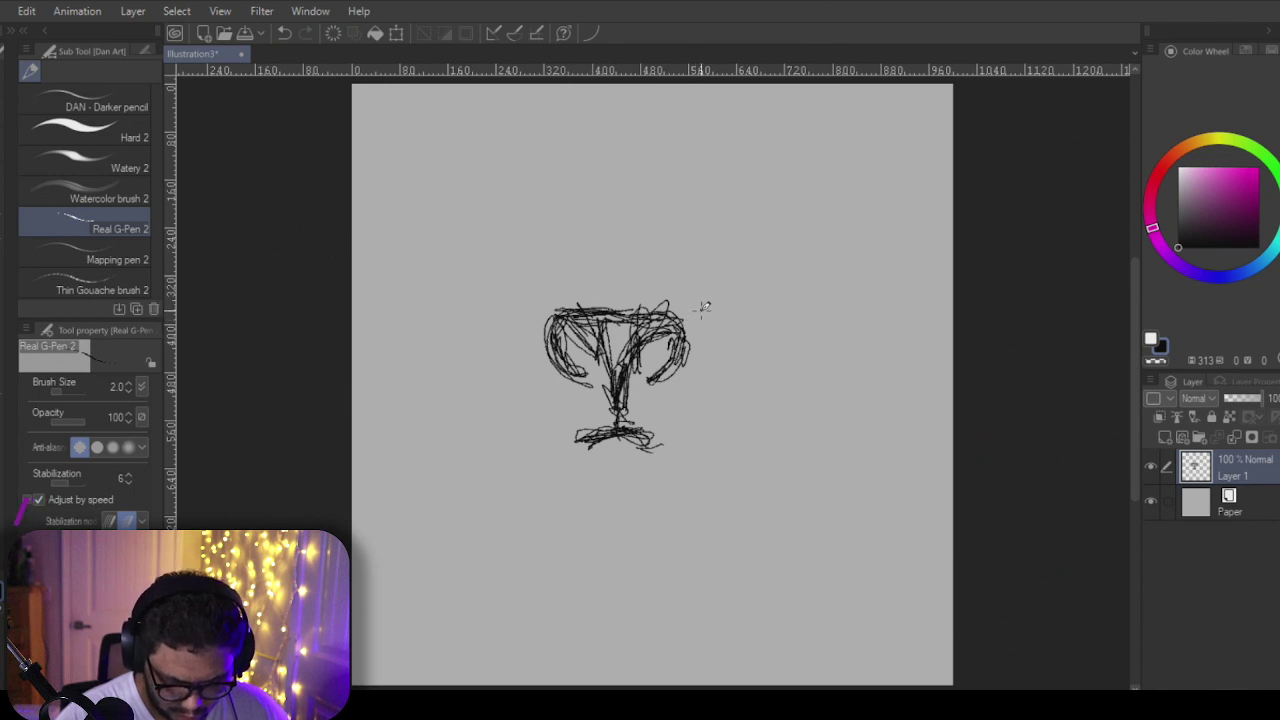
Step: Sketch large rounded outer curves on both sides of the goblet shape, sweeping in toward its base
{"action": "mouse_move", "coordinate": [705, 307]}
{"action": "left_mouse_down"}
{"action": "mouse_move", "coordinate": [719, 416]}
{"action": "mouse_move", "coordinate": [700, 447]}
{"action": "mouse_move", "coordinate": [668, 449]}
{"action": "mouse_move", "coordinate": [657, 432]}
{"action": "left_mouse_up"}
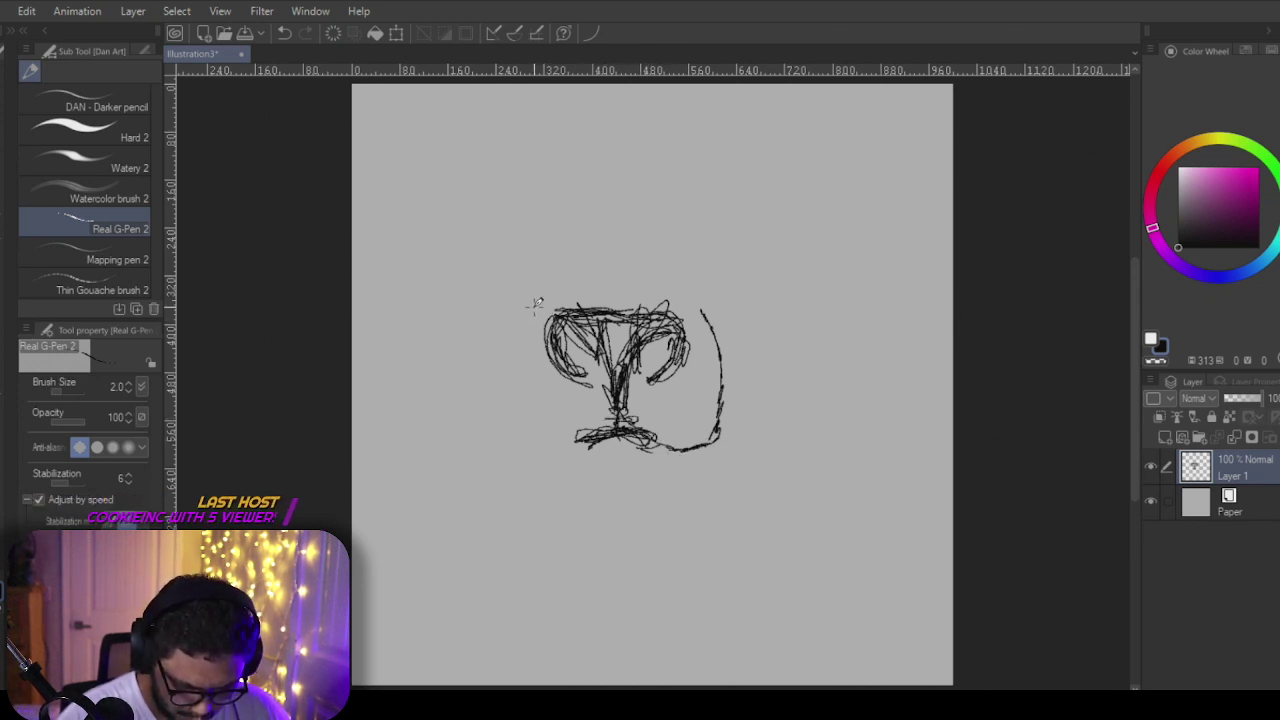
{"action": "left_click_drag", "start_coordinate": [506, 345], "coordinate": [497, 382]}
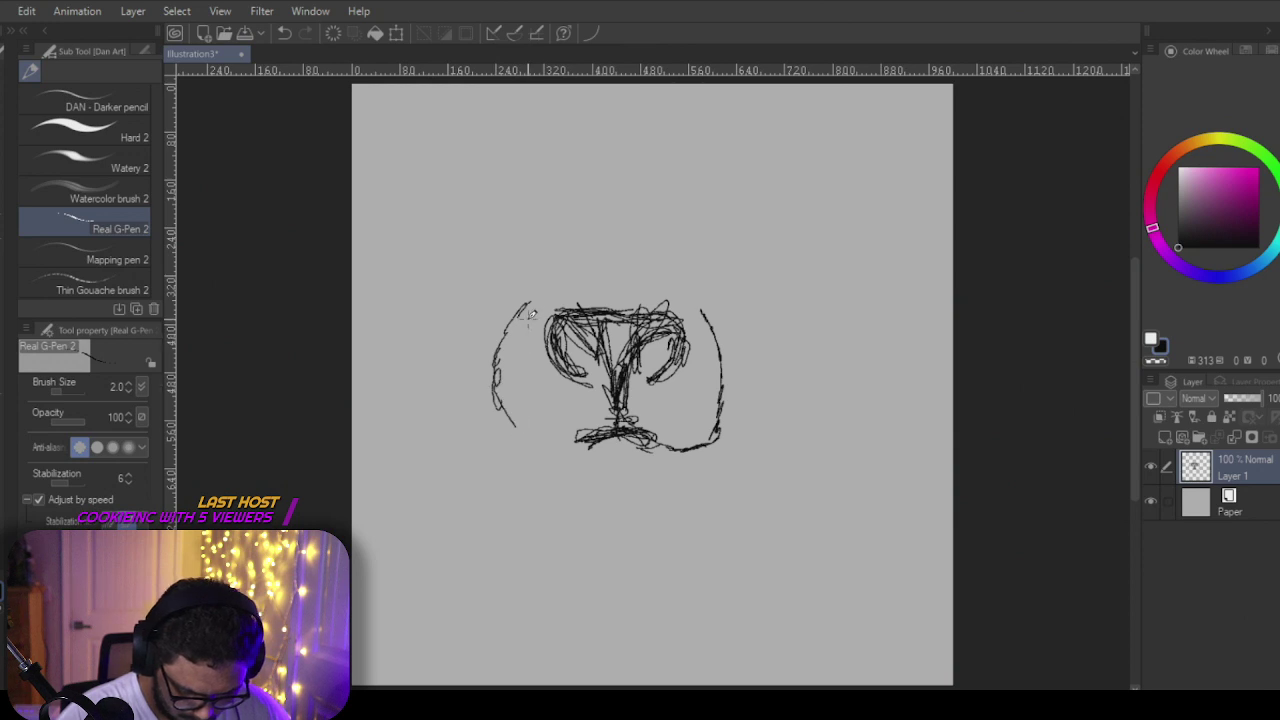
{"action": "left_click_drag", "start_coordinate": [528, 304], "coordinate": [498, 398]}
{"action": "mouse_move", "coordinate": [506, 344]}
{"action": "left_mouse_down"}
{"action": "mouse_move", "coordinate": [503, 420]}
{"action": "mouse_move", "coordinate": [523, 429]}
{"action": "left_mouse_up"}
{"action": "mouse_move", "coordinate": [525, 314]}
{"action": "left_mouse_down"}
{"action": "mouse_move", "coordinate": [511, 384]}
{"action": "mouse_move", "coordinate": [528, 418]}
{"action": "left_mouse_up"}
{"action": "mouse_move", "coordinate": [502, 358]}
{"action": "left_mouse_down"}
{"action": "mouse_move", "coordinate": [576, 420]}
{"action": "mouse_move", "coordinate": [563, 435]}
{"action": "mouse_move", "coordinate": [596, 479]}
{"action": "mouse_move", "coordinate": [516, 436]}
{"action": "left_mouse_up"}
{"action": "left_click_drag", "start_coordinate": [599, 410], "coordinate": [535, 433]}
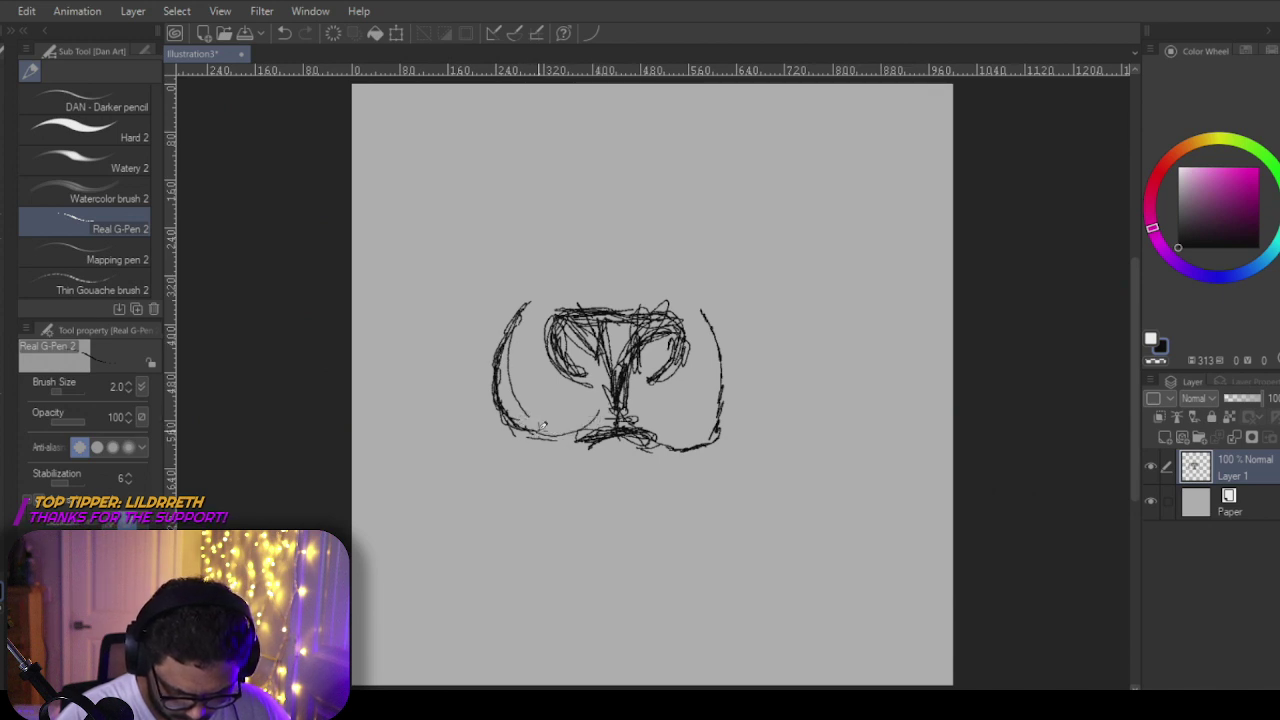
Step: Join the left outer curve to the central stem and thicken the stem's left edge with repeated strokes
{"action": "left_click_drag", "start_coordinate": [608, 403], "coordinate": [538, 431]}
{"action": "left_click_drag", "start_coordinate": [606, 406], "coordinate": [535, 426]}
{"action": "mouse_move", "coordinate": [608, 408]}
{"action": "left_mouse_down"}
{"action": "mouse_move", "coordinate": [588, 428]}
{"action": "mouse_move", "coordinate": [614, 422]}
{"action": "left_mouse_up"}
{"action": "left_click_drag", "start_coordinate": [617, 356], "coordinate": [604, 404]}
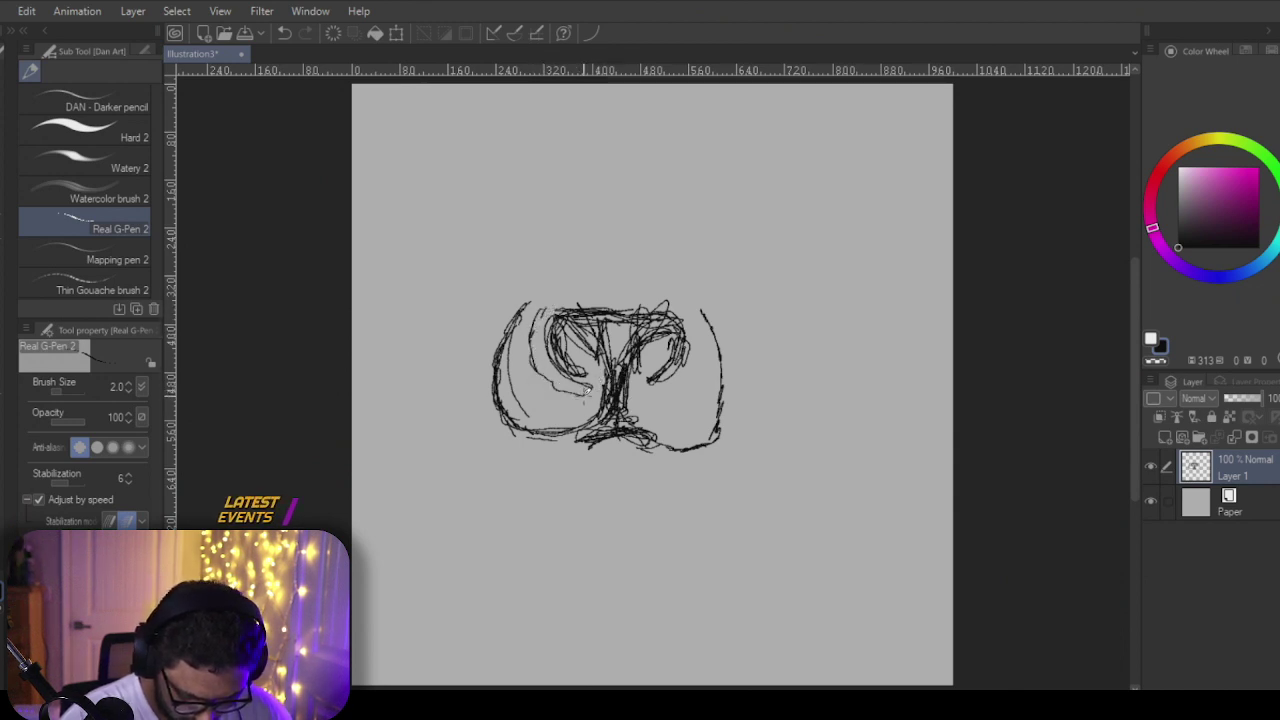
Step: Add a second outline around the goblet shape and its base, plus loose upright strokes above the rim
{"action": "mouse_move", "coordinate": [604, 394]}
{"action": "left_mouse_down"}
{"action": "mouse_move", "coordinate": [545, 340]}
{"action": "mouse_move", "coordinate": [583, 295]}
{"action": "mouse_move", "coordinate": [560, 298]}
{"action": "mouse_move", "coordinate": [665, 294]}
{"action": "mouse_move", "coordinate": [685, 299]}
{"action": "mouse_move", "coordinate": [692, 328]}
{"action": "left_mouse_up"}
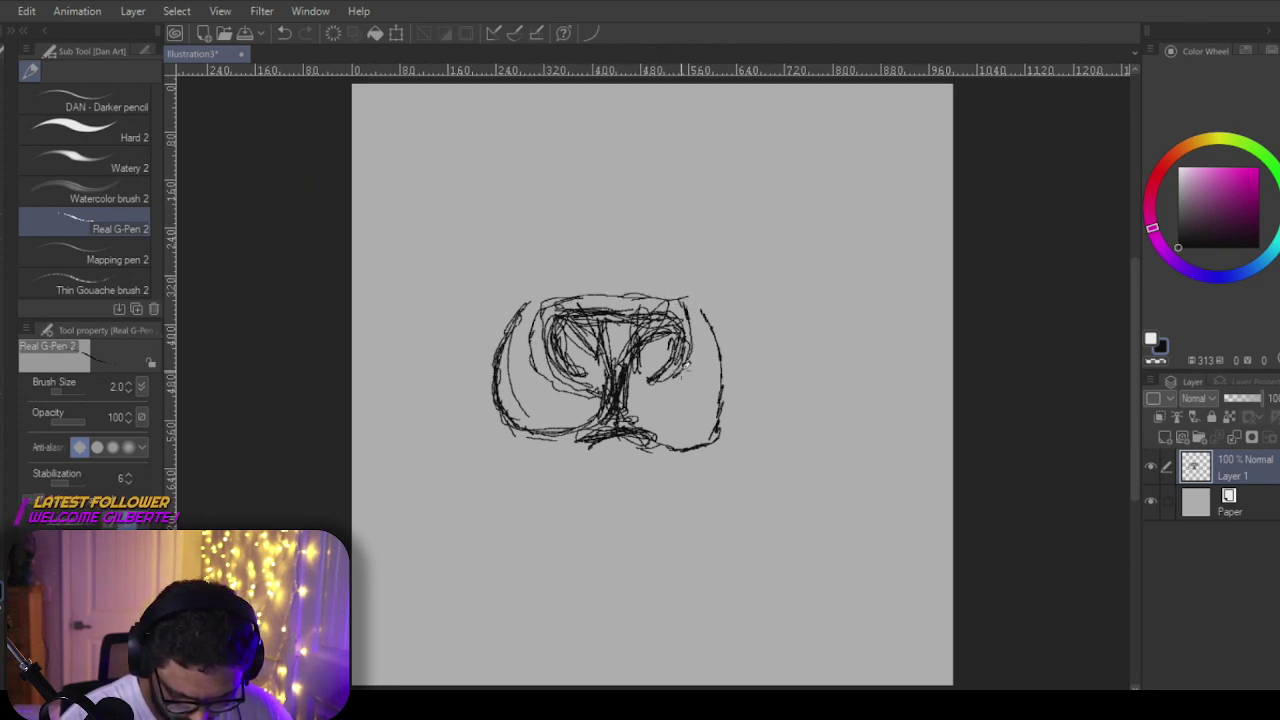
{"action": "mouse_move", "coordinate": [686, 372]}
{"action": "left_mouse_down"}
{"action": "mouse_move", "coordinate": [687, 294]}
{"action": "mouse_move", "coordinate": [679, 376]}
{"action": "mouse_move", "coordinate": [663, 384]}
{"action": "mouse_move", "coordinate": [685, 298]}
{"action": "mouse_move", "coordinate": [691, 308]}
{"action": "mouse_move", "coordinate": [640, 309]}
{"action": "mouse_move", "coordinate": [580, 296]}
{"action": "mouse_move", "coordinate": [609, 295]}
{"action": "mouse_move", "coordinate": [543, 314]}
{"action": "mouse_move", "coordinate": [548, 368]}
{"action": "left_mouse_up"}
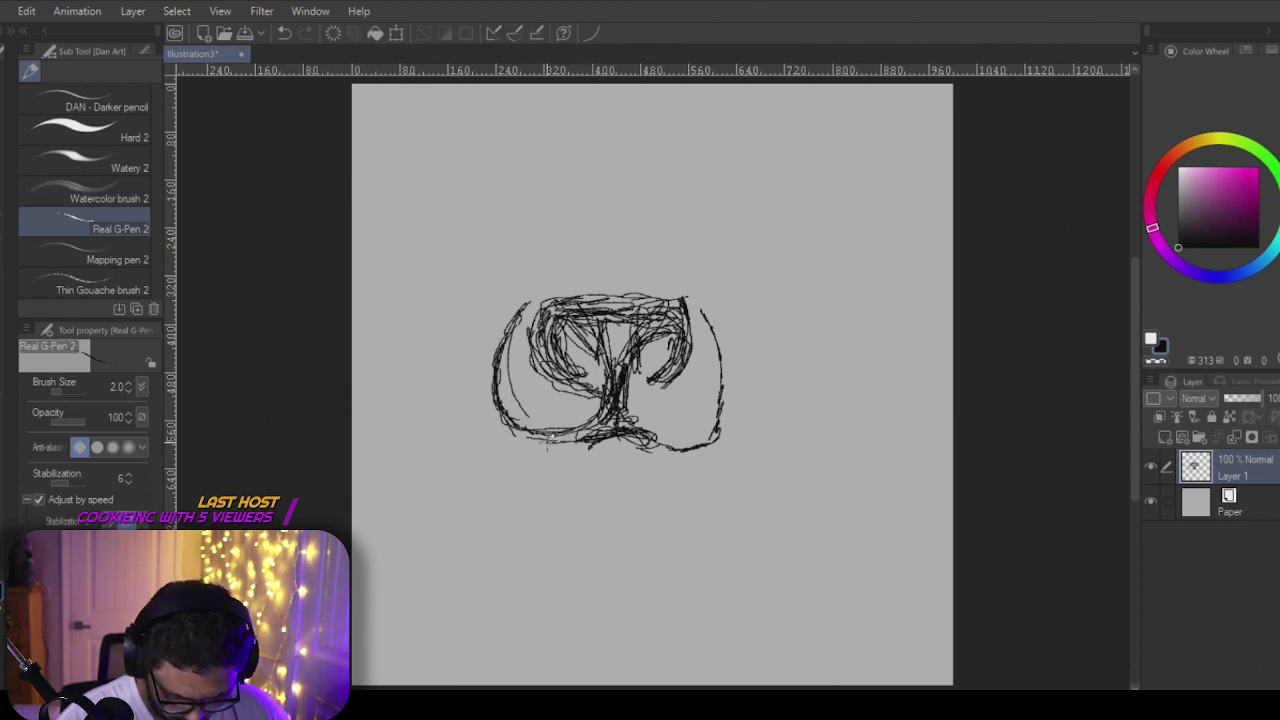
{"action": "mouse_move", "coordinate": [508, 437]}
{"action": "left_mouse_down"}
{"action": "mouse_move", "coordinate": [684, 450]}
{"action": "mouse_move", "coordinate": [719, 440]}
{"action": "mouse_move", "coordinate": [636, 440]}
{"action": "left_mouse_up"}
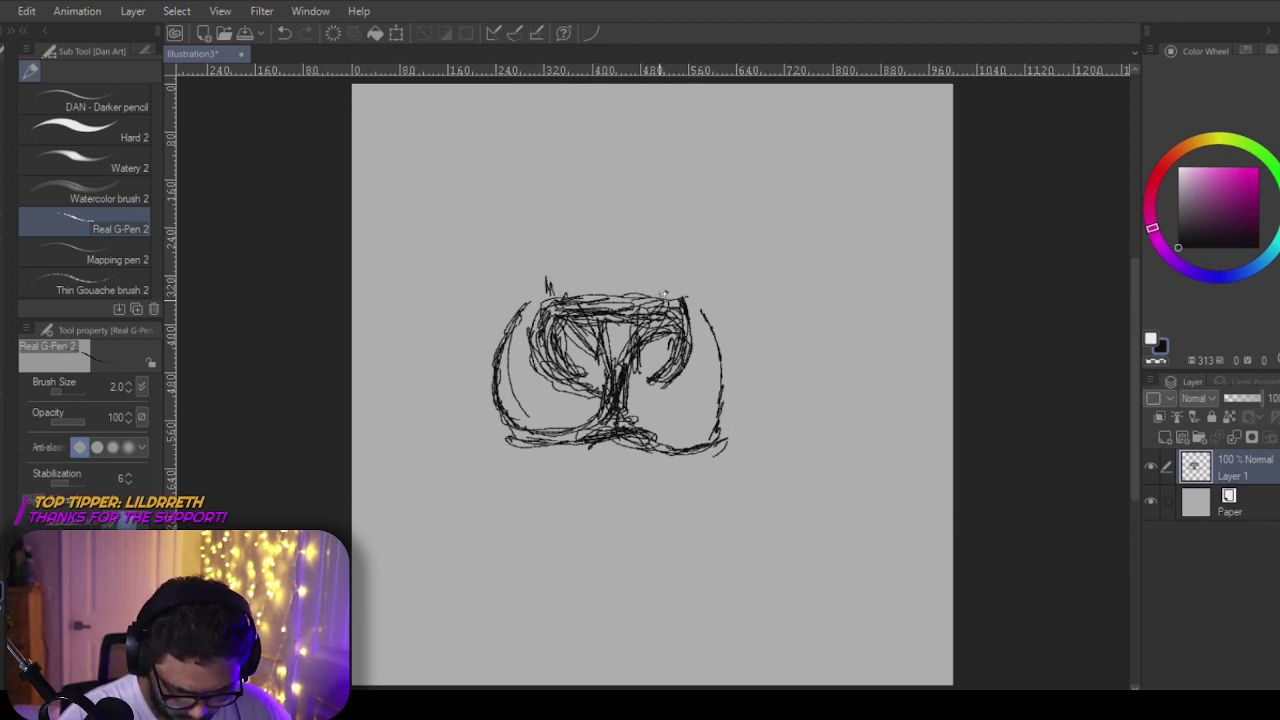
{"action": "mouse_move", "coordinate": [578, 290]}
{"action": "left_mouse_down"}
{"action": "mouse_move", "coordinate": [656, 287]}
{"action": "mouse_move", "coordinate": [568, 284]}
{"action": "mouse_move", "coordinate": [685, 287]}
{"action": "mouse_move", "coordinate": [539, 290]}
{"action": "mouse_move", "coordinate": [695, 290]}
{"action": "mouse_move", "coordinate": [680, 246]}
{"action": "mouse_move", "coordinate": [650, 232]}
{"action": "mouse_move", "coordinate": [583, 260]}
{"action": "mouse_move", "coordinate": [573, 243]}
{"action": "mouse_move", "coordinate": [592, 290]}
{"action": "left_mouse_up"}
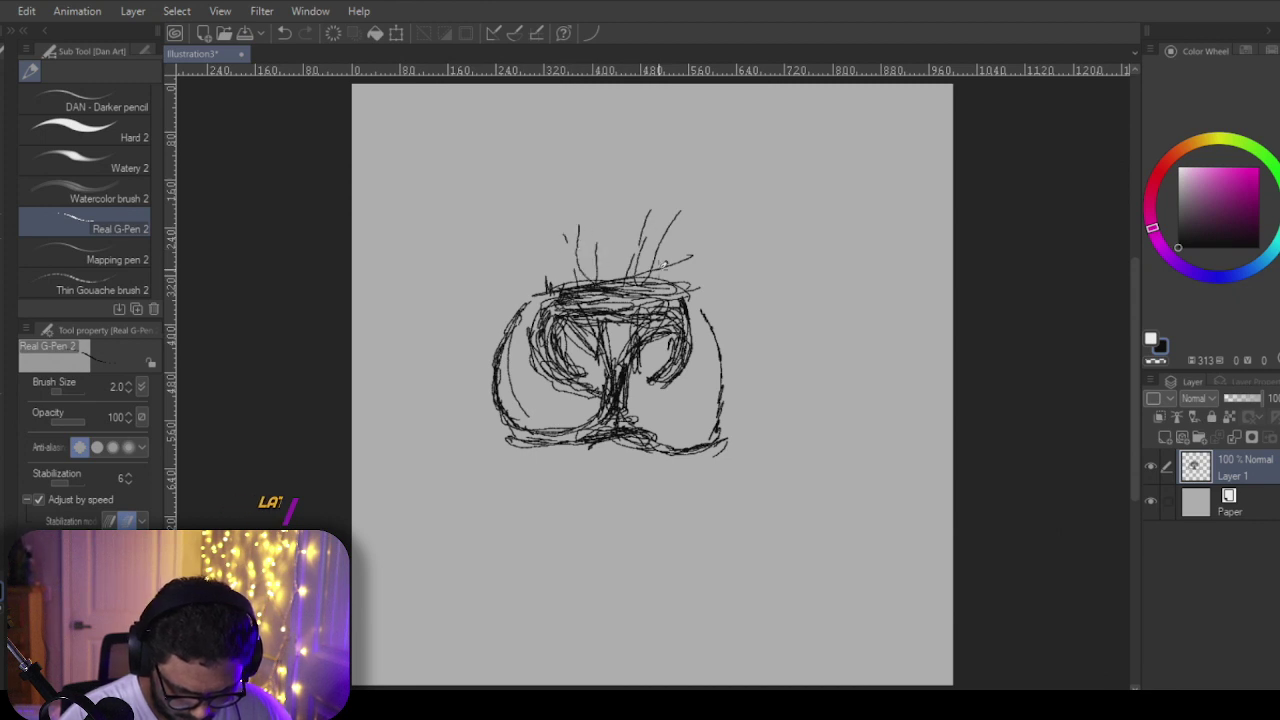
{"action": "left_click_drag", "start_coordinate": [662, 270], "coordinate": [668, 208]}
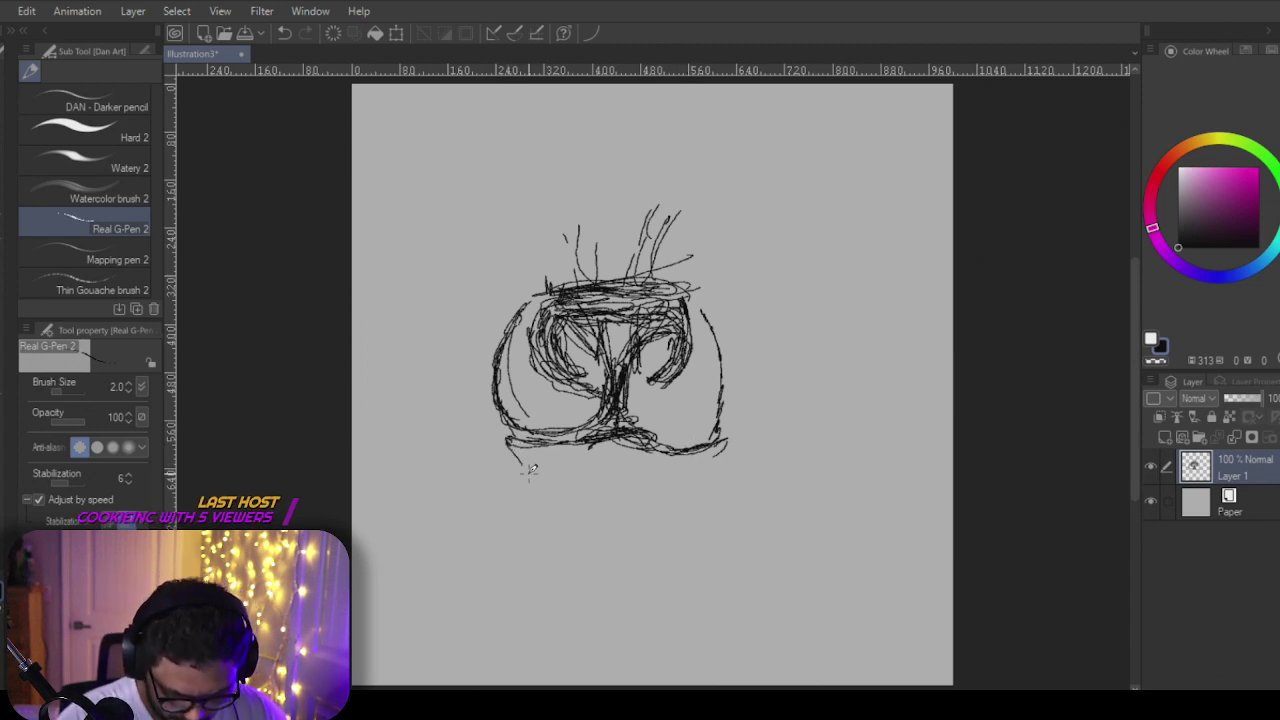
Step: Sketch a wide bowl-shaped curve below the base, joining both outer sides, and reinforce it with repeated strokes
{"action": "left_click_drag", "start_coordinate": [723, 450], "coordinate": [633, 520]}
{"action": "mouse_move", "coordinate": [507, 456]}
{"action": "left_mouse_down"}
{"action": "mouse_move", "coordinate": [547, 491]}
{"action": "mouse_move", "coordinate": [676, 506]}
{"action": "left_mouse_up"}
{"action": "mouse_move", "coordinate": [725, 445]}
{"action": "left_mouse_down"}
{"action": "mouse_move", "coordinate": [676, 493]}
{"action": "mouse_move", "coordinate": [586, 515]}
{"action": "left_mouse_up"}
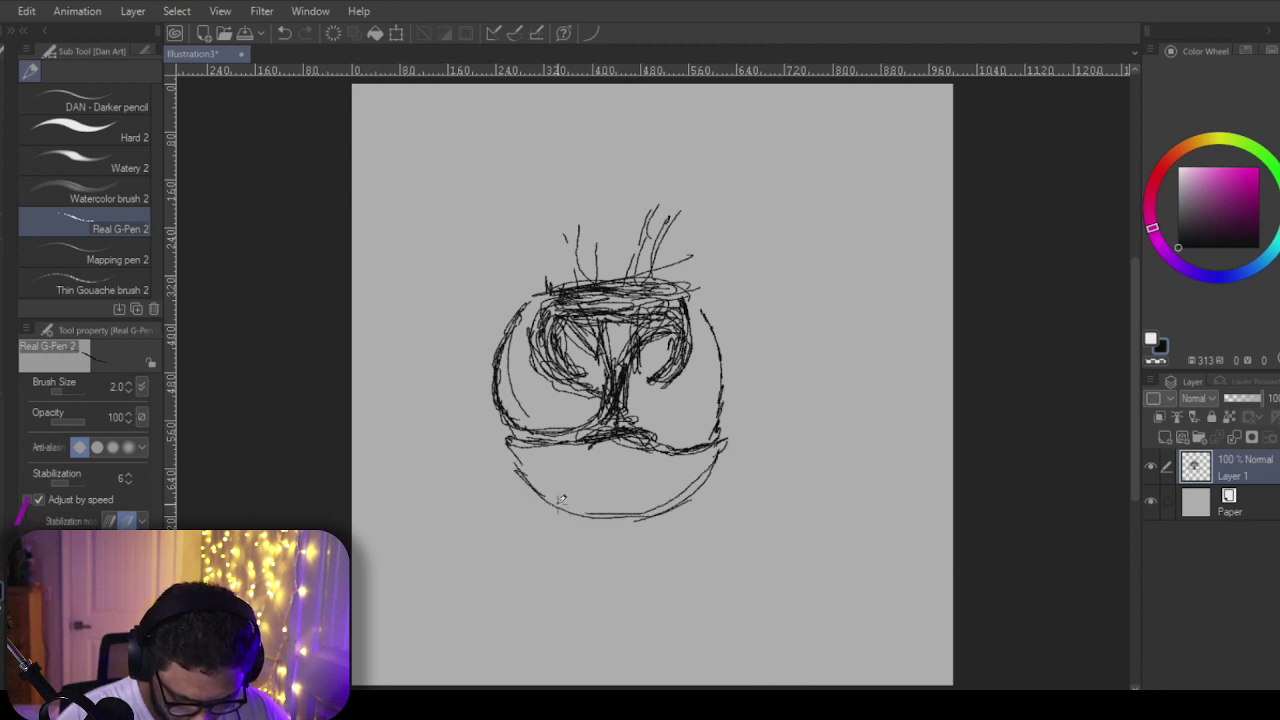
{"action": "left_click_drag", "start_coordinate": [729, 453], "coordinate": [695, 491]}
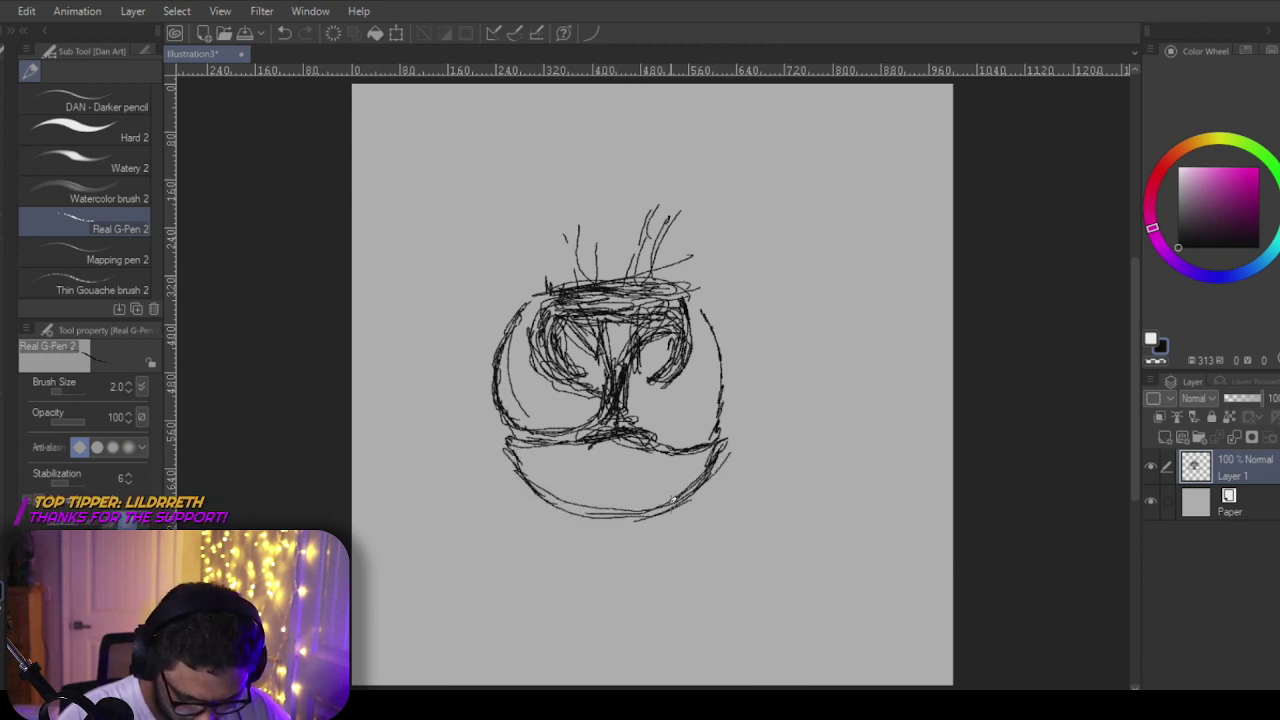
{"action": "mouse_move", "coordinate": [516, 458]}
{"action": "left_mouse_down"}
{"action": "mouse_move", "coordinate": [537, 481]}
{"action": "mouse_move", "coordinate": [677, 504]}
{"action": "left_mouse_up"}
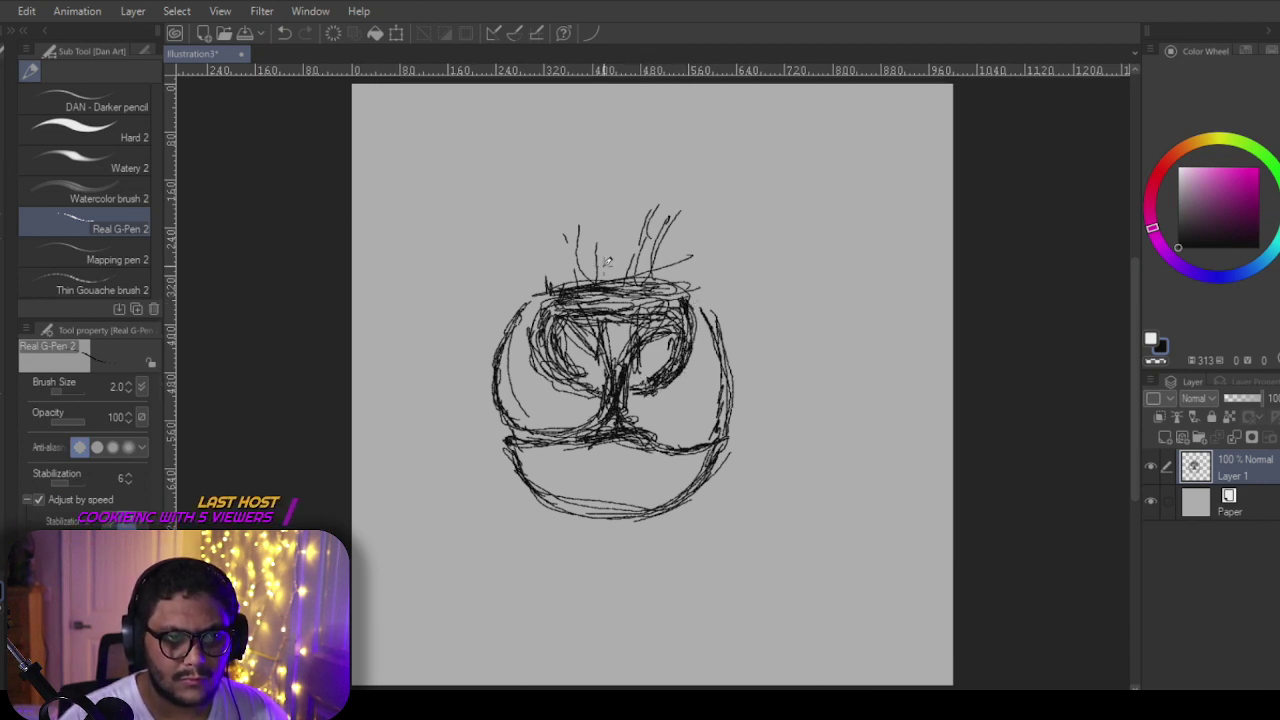
Step: Fill the area above the rim with upright and horizontal hatching, and add loose strokes rising from its upper right
{"action": "mouse_move", "coordinate": [588, 260]}
{"action": "left_mouse_down"}
{"action": "mouse_move", "coordinate": [590, 191]}
{"action": "mouse_move", "coordinate": [592, 262]}
{"action": "mouse_move", "coordinate": [595, 203]}
{"action": "mouse_move", "coordinate": [606, 232]}
{"action": "mouse_move", "coordinate": [611, 210]}
{"action": "mouse_move", "coordinate": [604, 270]}
{"action": "mouse_move", "coordinate": [607, 222]}
{"action": "left_mouse_up"}
{"action": "mouse_move", "coordinate": [610, 278]}
{"action": "left_mouse_down"}
{"action": "mouse_move", "coordinate": [612, 212]}
{"action": "mouse_move", "coordinate": [628, 218]}
{"action": "left_mouse_up"}
{"action": "mouse_move", "coordinate": [636, 276]}
{"action": "left_mouse_down"}
{"action": "mouse_move", "coordinate": [640, 236]}
{"action": "mouse_move", "coordinate": [574, 279]}
{"action": "left_mouse_up"}
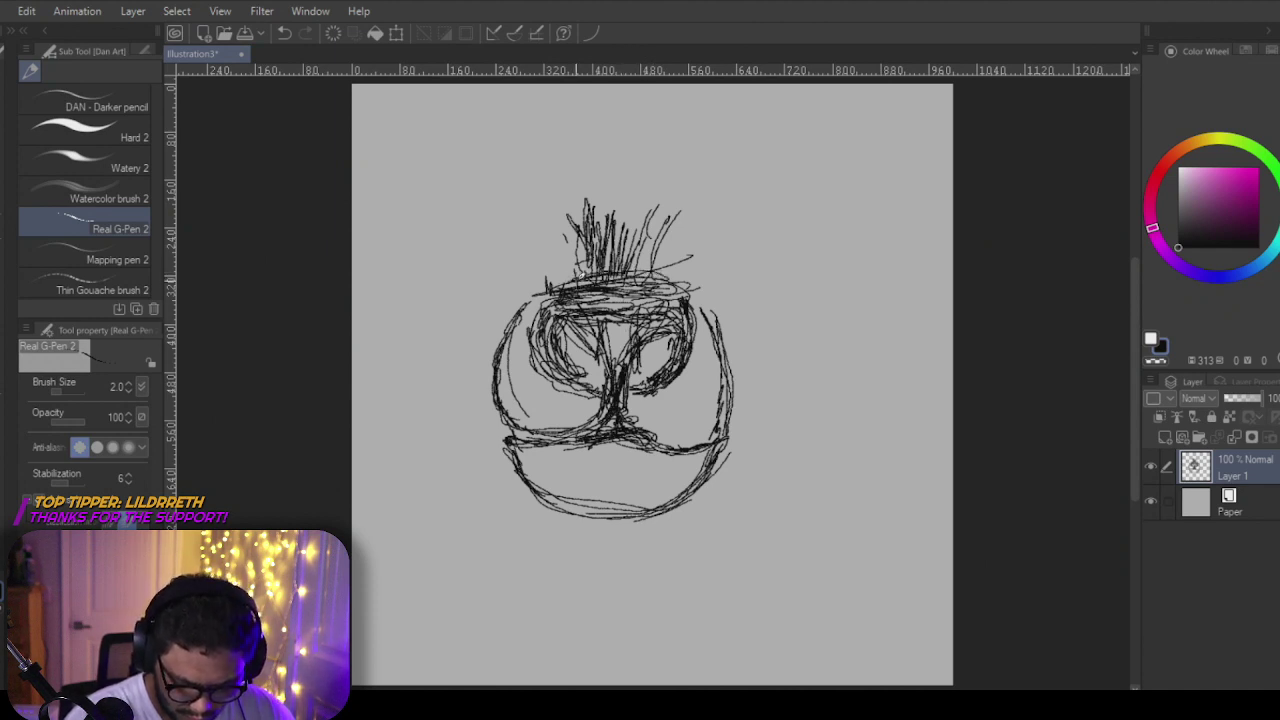
{"action": "mouse_move", "coordinate": [656, 266]}
{"action": "left_mouse_down"}
{"action": "mouse_move", "coordinate": [573, 270]}
{"action": "mouse_move", "coordinate": [674, 272]}
{"action": "mouse_move", "coordinate": [610, 256]}
{"action": "mouse_move", "coordinate": [682, 256]}
{"action": "mouse_move", "coordinate": [627, 242]}
{"action": "mouse_move", "coordinate": [688, 258]}
{"action": "mouse_move", "coordinate": [556, 256]}
{"action": "left_mouse_up"}
{"action": "mouse_move", "coordinate": [692, 236]}
{"action": "left_mouse_down"}
{"action": "mouse_move", "coordinate": [550, 248]}
{"action": "mouse_move", "coordinate": [558, 226]}
{"action": "left_mouse_up"}
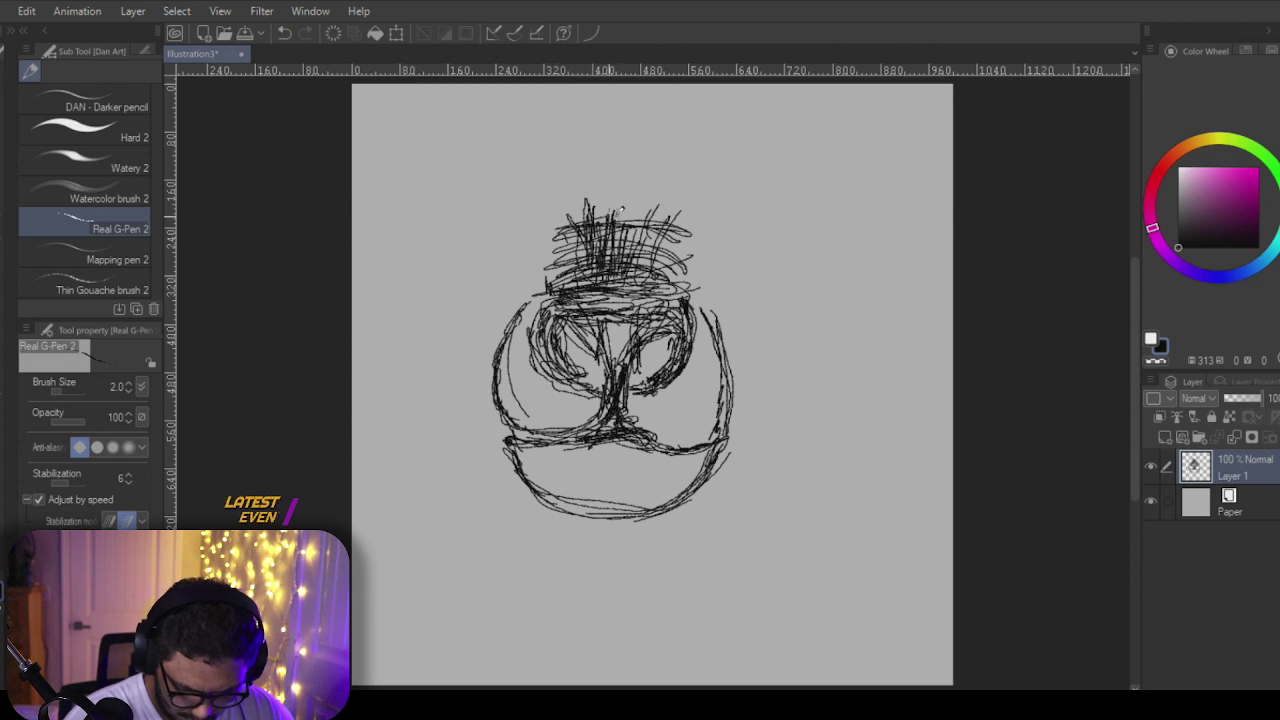
{"action": "left_click_drag", "start_coordinate": [666, 212], "coordinate": [560, 218]}
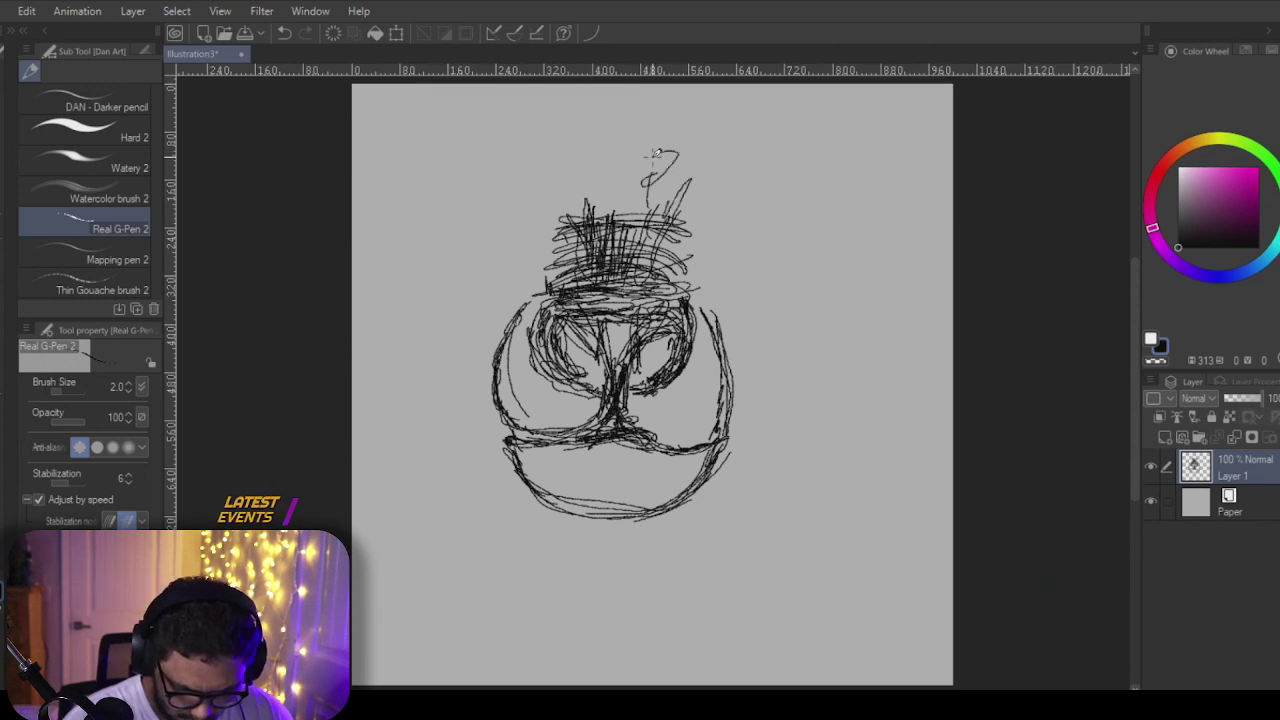
{"action": "mouse_move", "coordinate": [652, 138]}
{"action": "left_mouse_down"}
{"action": "mouse_move", "coordinate": [722, 125]}
{"action": "mouse_move", "coordinate": [638, 146]}
{"action": "left_mouse_up"}
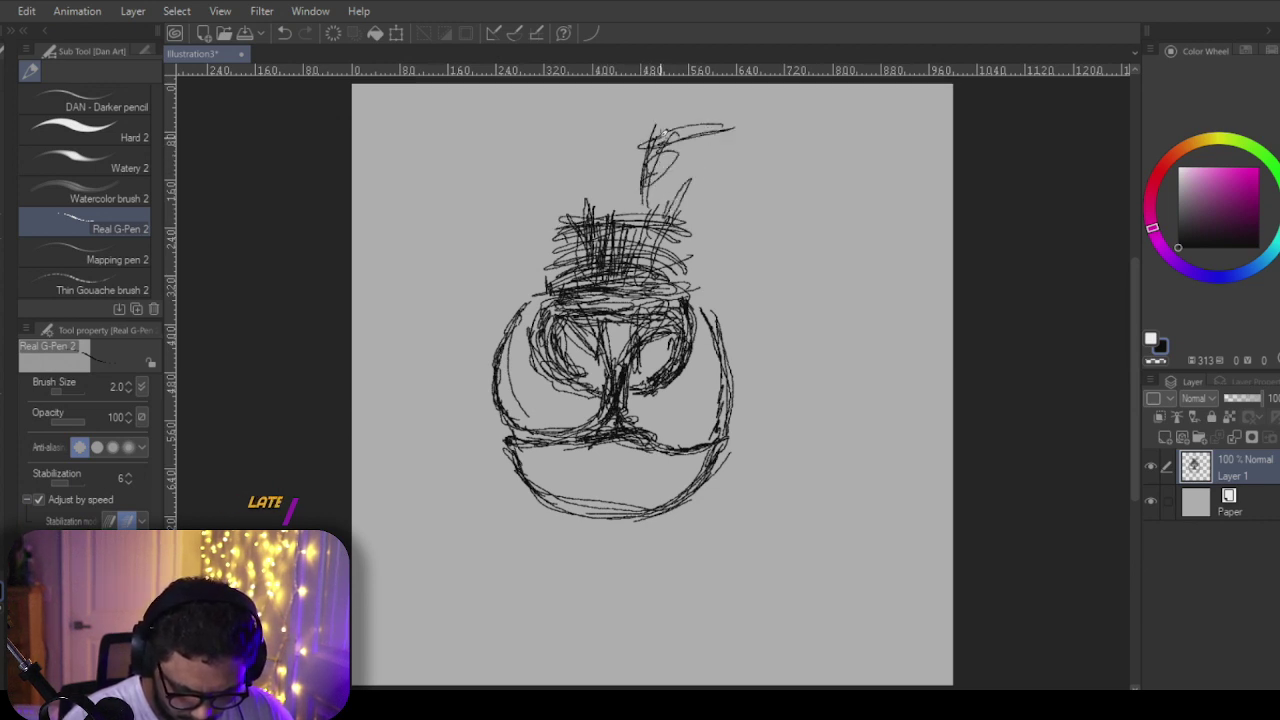
Step: Move the whole sketch down the canvas with Scale/Rotate to leave more room above it
{"action": "left_click", "coordinate": [396, 33]}
{"action": "left_click_drag", "start_coordinate": [680, 422], "coordinate": [688, 507]}
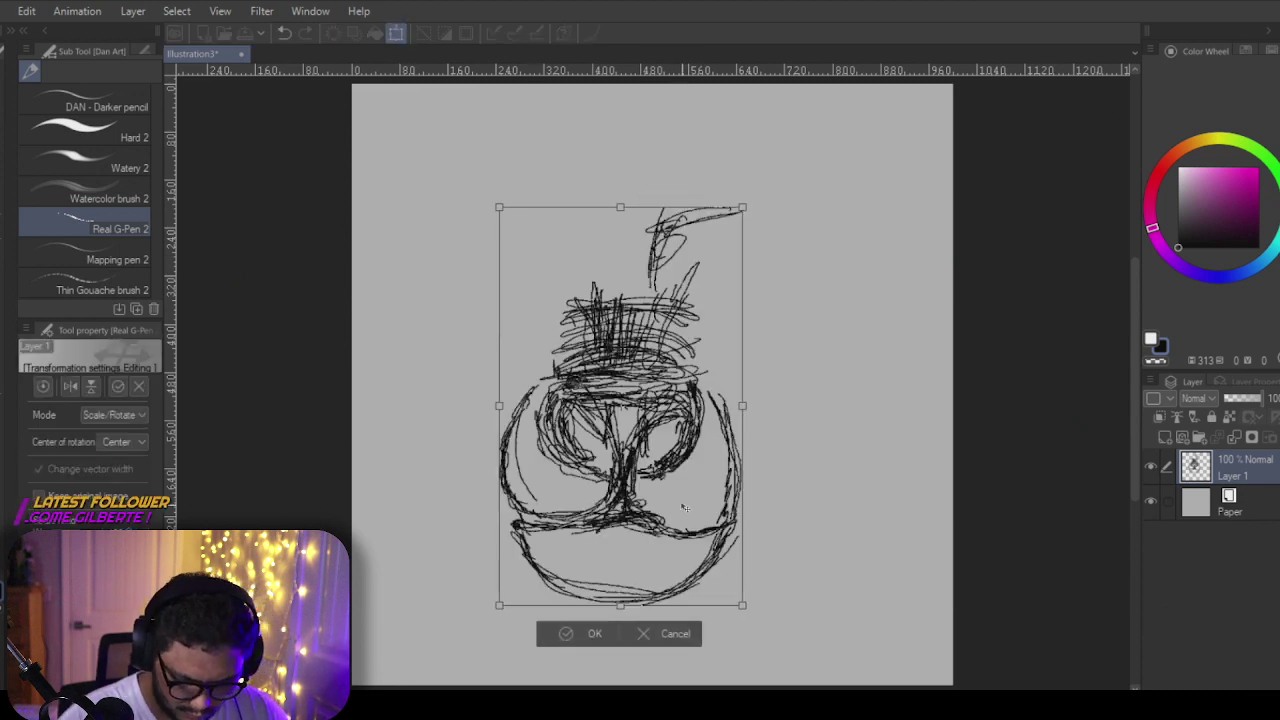
{"action": "left_click", "coordinate": [590, 632]}
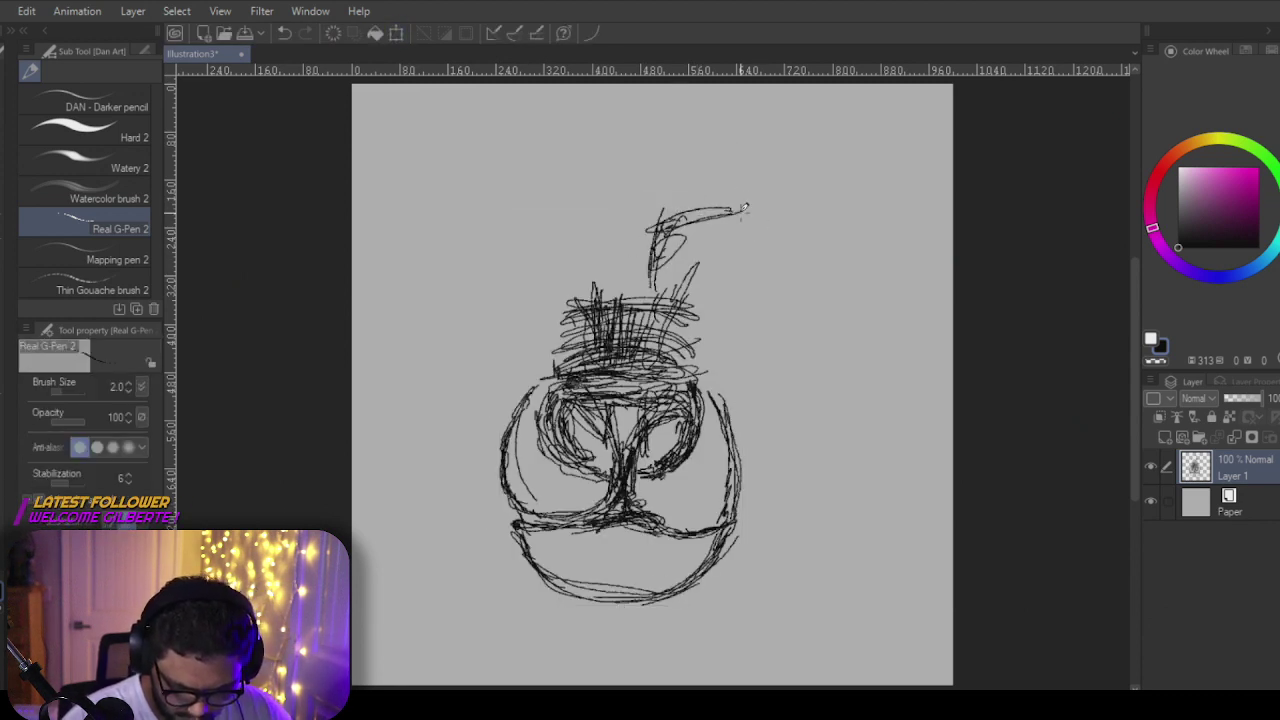
Step: Sketch a hatched, ring-shaped eye socket above and to the right of the muzzle, with a few small forehead marks above it
{"action": "mouse_move", "coordinate": [665, 131]}
{"action": "left_mouse_down"}
{"action": "mouse_move", "coordinate": [669, 188]}
{"action": "mouse_move", "coordinate": [639, 146]}
{"action": "left_mouse_up"}
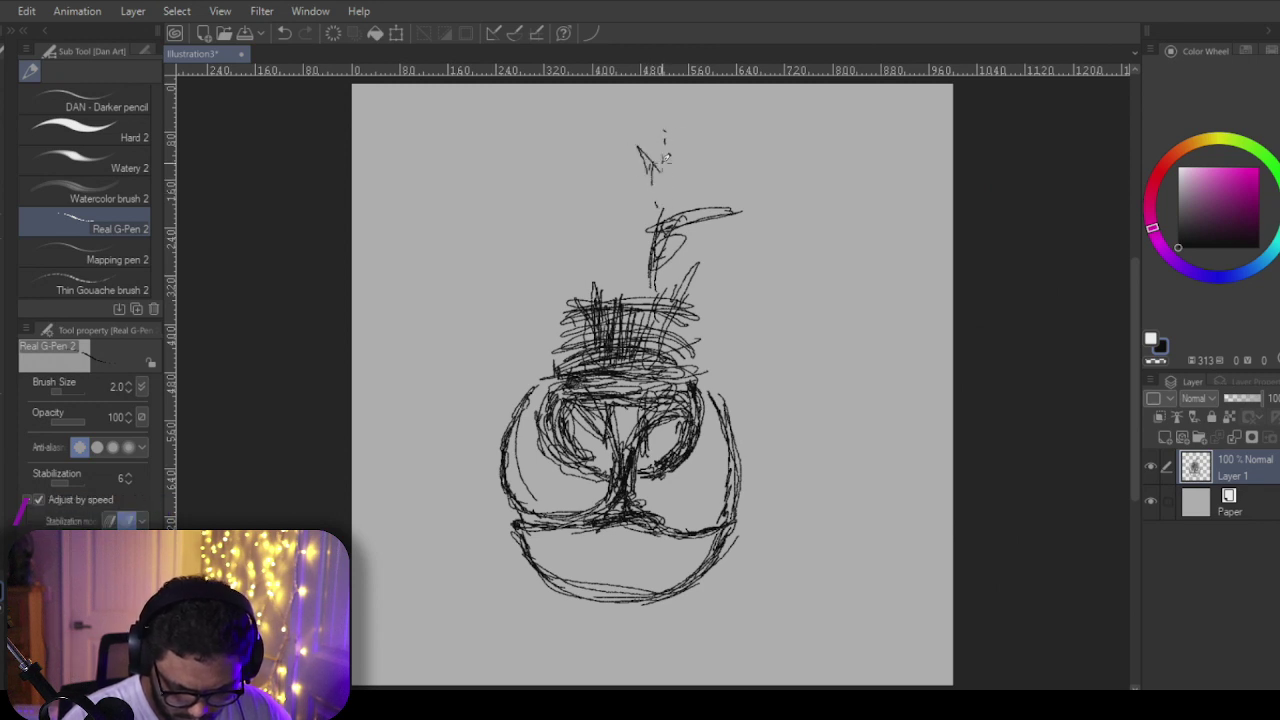
{"action": "mouse_move", "coordinate": [708, 206]}
{"action": "left_mouse_down"}
{"action": "mouse_move", "coordinate": [784, 197]}
{"action": "mouse_move", "coordinate": [734, 221]}
{"action": "left_mouse_up"}
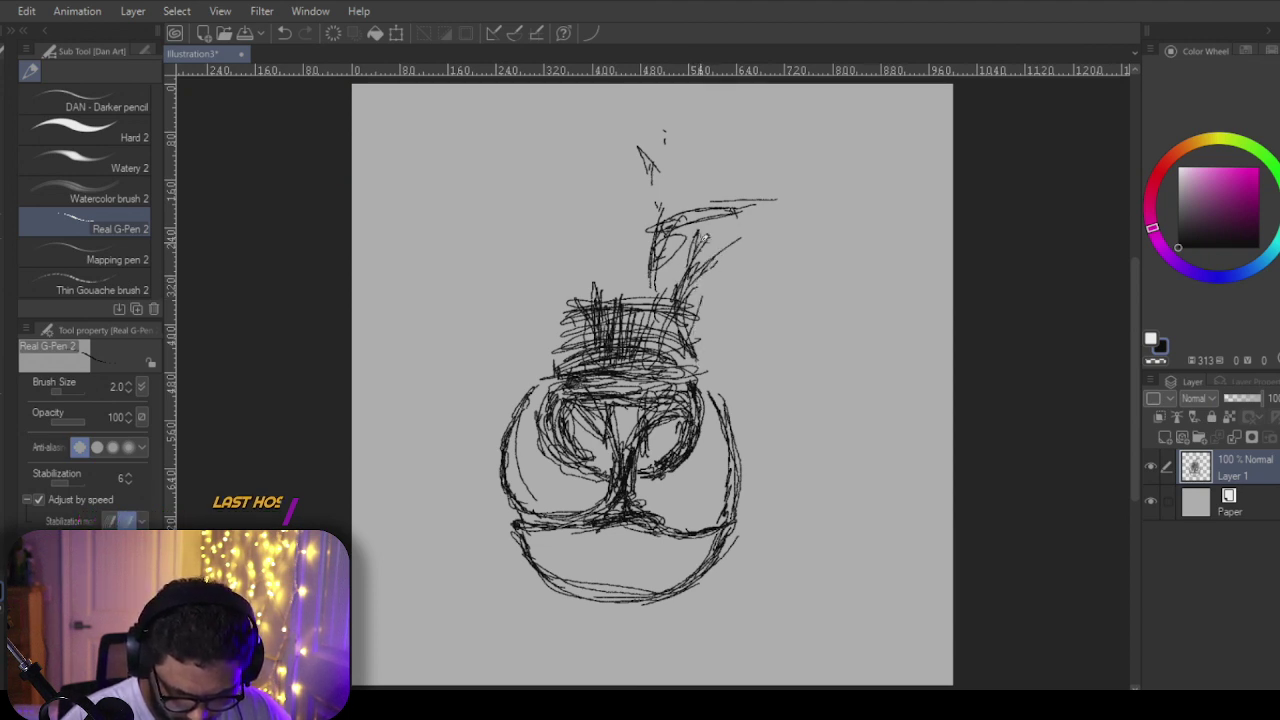
{"action": "left_click_drag", "start_coordinate": [694, 278], "coordinate": [730, 240]}
{"action": "mouse_move", "coordinate": [696, 272]}
{"action": "left_mouse_down"}
{"action": "mouse_move", "coordinate": [719, 240]}
{"action": "mouse_move", "coordinate": [790, 226]}
{"action": "mouse_move", "coordinate": [806, 238]}
{"action": "left_mouse_up"}
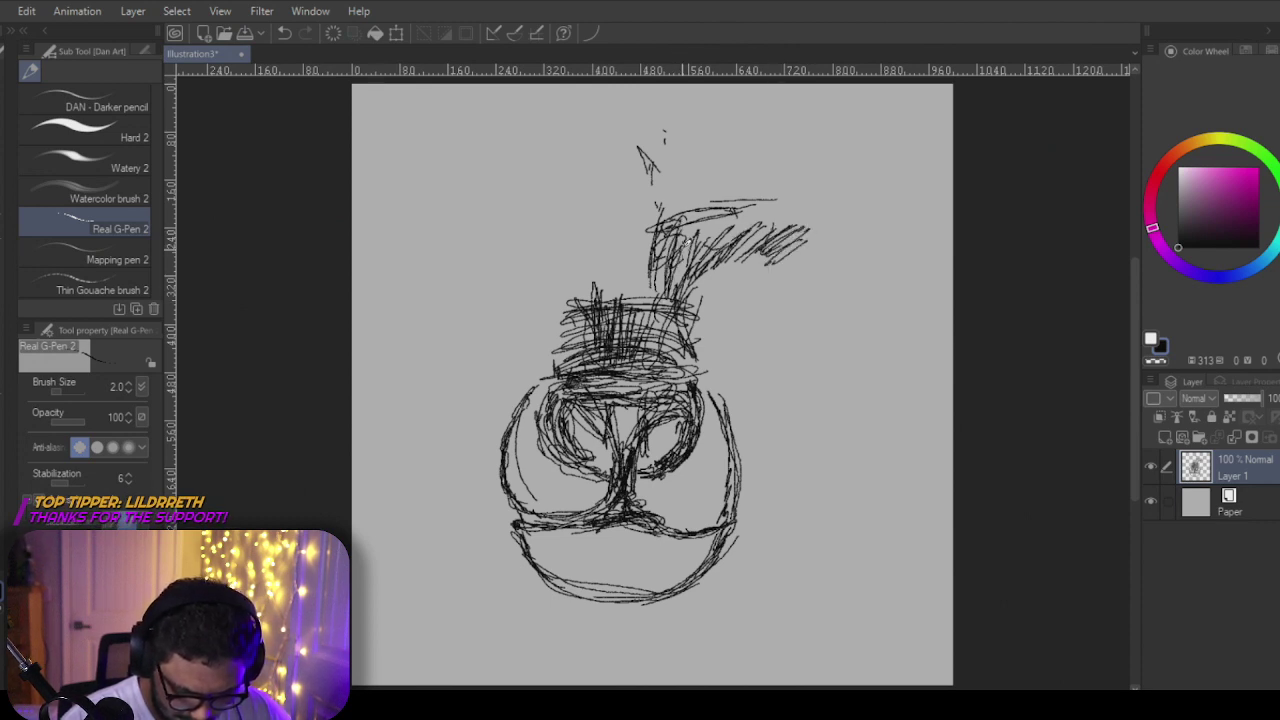
{"action": "mouse_move", "coordinate": [690, 328]}
{"action": "left_mouse_down"}
{"action": "mouse_move", "coordinate": [716, 311]}
{"action": "mouse_move", "coordinate": [726, 328]}
{"action": "mouse_move", "coordinate": [768, 313]}
{"action": "mouse_move", "coordinate": [727, 313]}
{"action": "mouse_move", "coordinate": [807, 304]}
{"action": "left_mouse_up"}
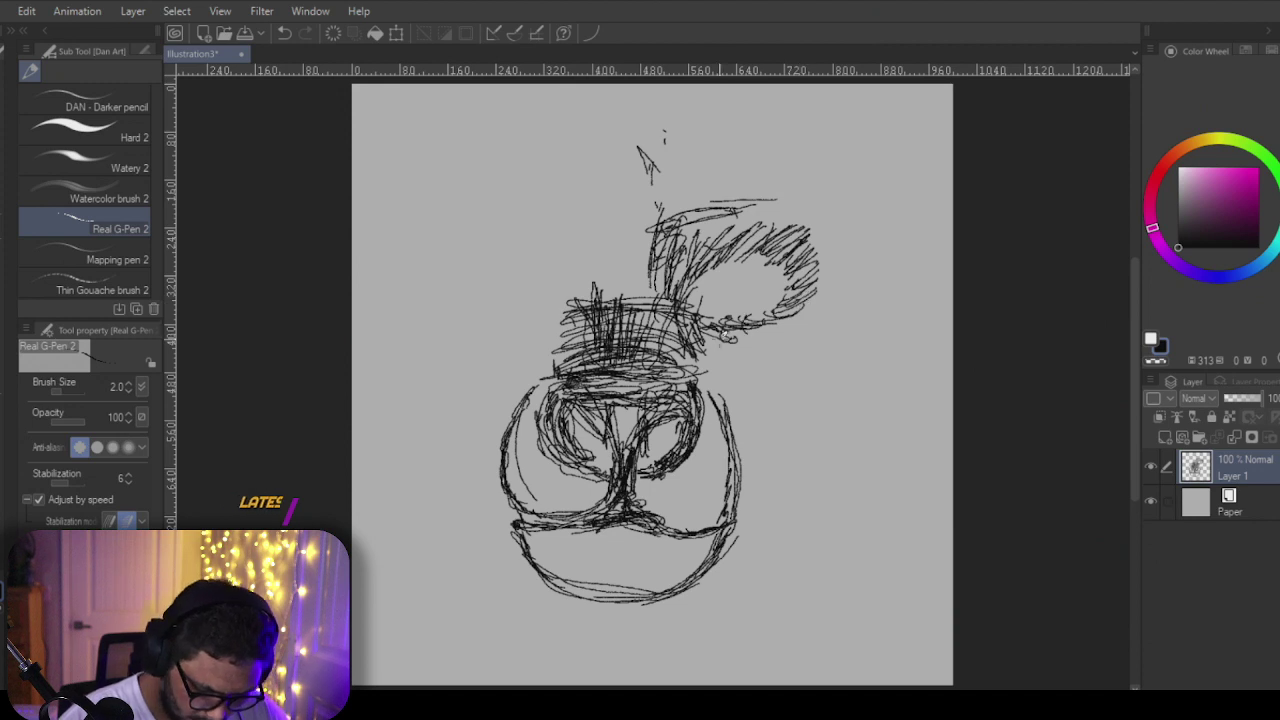
Step: Reinforce the muzzle's upper right side with curved strokes and add zigzag fur strokes on the cheek below the eye socket
{"action": "mouse_move", "coordinate": [704, 372]}
{"action": "left_mouse_down"}
{"action": "mouse_move", "coordinate": [722, 390]}
{"action": "mouse_move", "coordinate": [726, 378]}
{"action": "mouse_move", "coordinate": [732, 410]}
{"action": "left_mouse_up"}
{"action": "left_click_drag", "start_coordinate": [737, 392], "coordinate": [742, 438]}
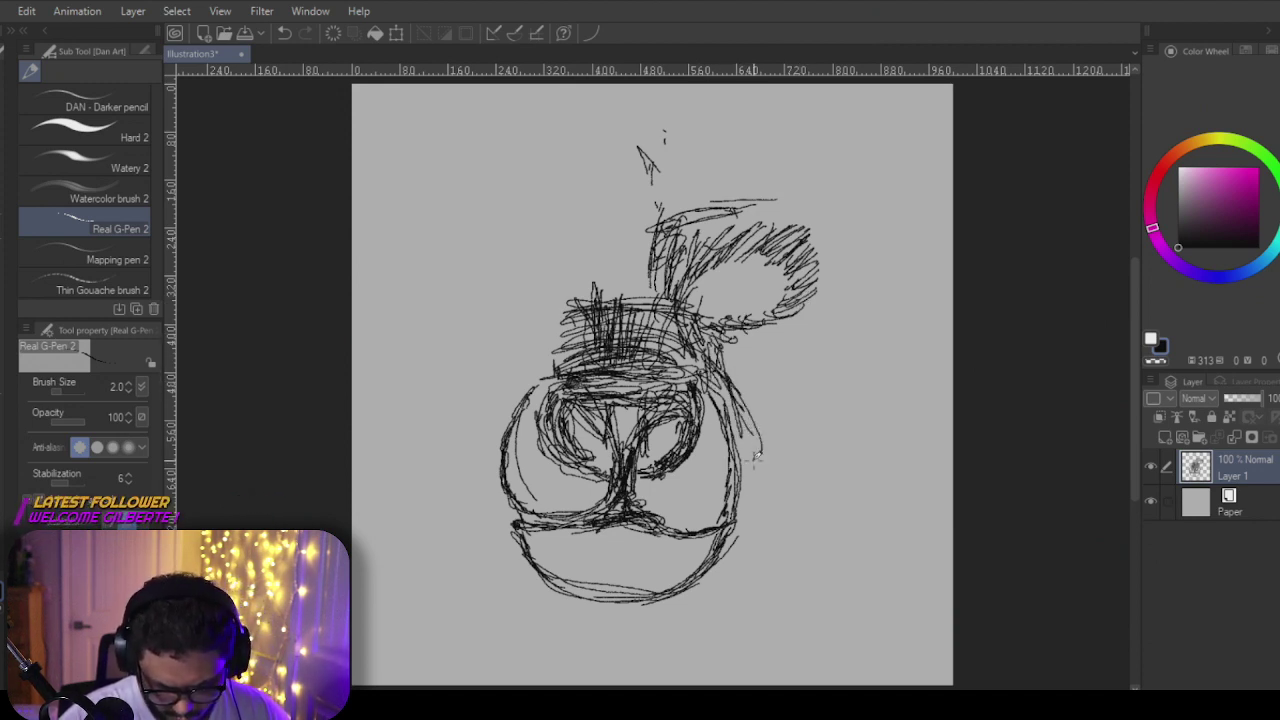
{"action": "mouse_move", "coordinate": [738, 344]}
{"action": "left_mouse_down"}
{"action": "mouse_move", "coordinate": [728, 390]}
{"action": "mouse_move", "coordinate": [742, 364]}
{"action": "mouse_move", "coordinate": [762, 424]}
{"action": "left_mouse_up"}
{"action": "left_click_drag", "start_coordinate": [792, 320], "coordinate": [798, 388]}
{"action": "mouse_move", "coordinate": [770, 344]}
{"action": "left_mouse_down"}
{"action": "mouse_move", "coordinate": [776, 392]}
{"action": "mouse_move", "coordinate": [752, 418]}
{"action": "left_mouse_up"}
{"action": "left_click_drag", "start_coordinate": [776, 364], "coordinate": [750, 452]}
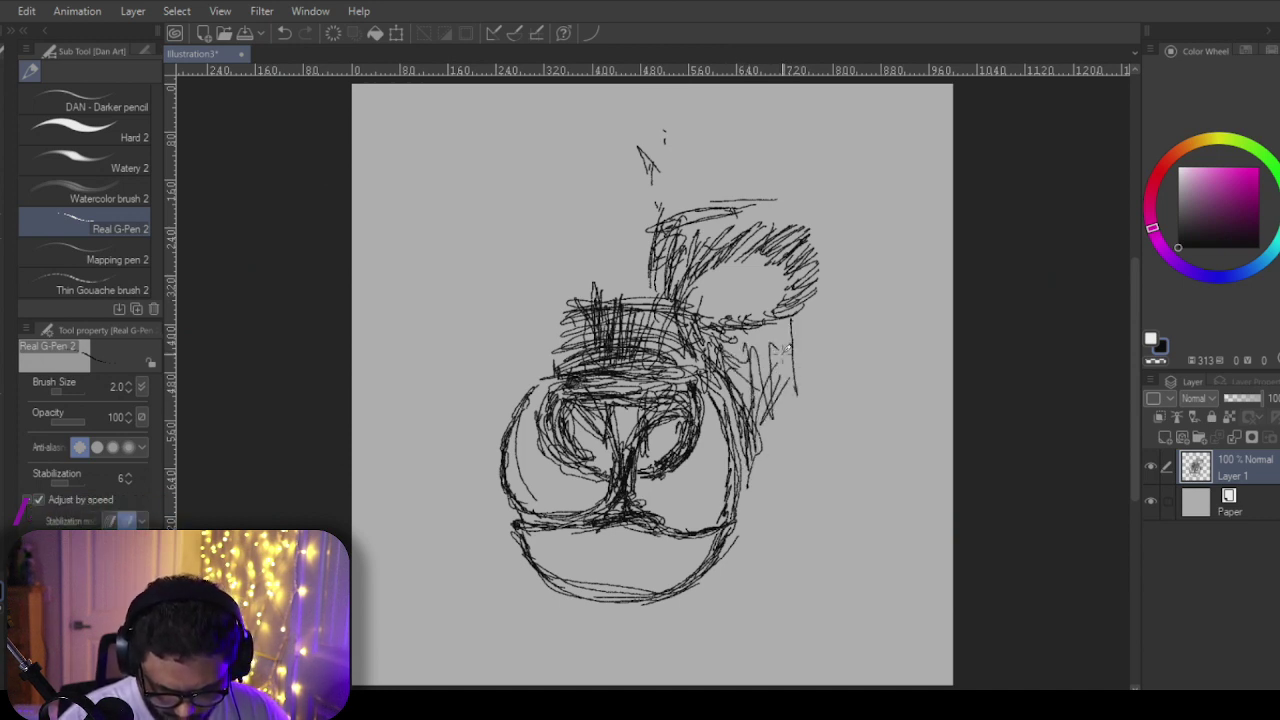
Step: Extend long, loose fur strokes outward across the cheek and up beside the outer edge of the eye socket
{"action": "left_click_drag", "start_coordinate": [798, 388], "coordinate": [770, 468]}
{"action": "mouse_move", "coordinate": [812, 302]}
{"action": "left_mouse_down"}
{"action": "mouse_move", "coordinate": [820, 356]}
{"action": "mouse_move", "coordinate": [794, 456]}
{"action": "left_mouse_up"}
{"action": "left_click_drag", "start_coordinate": [828, 282], "coordinate": [834, 348]}
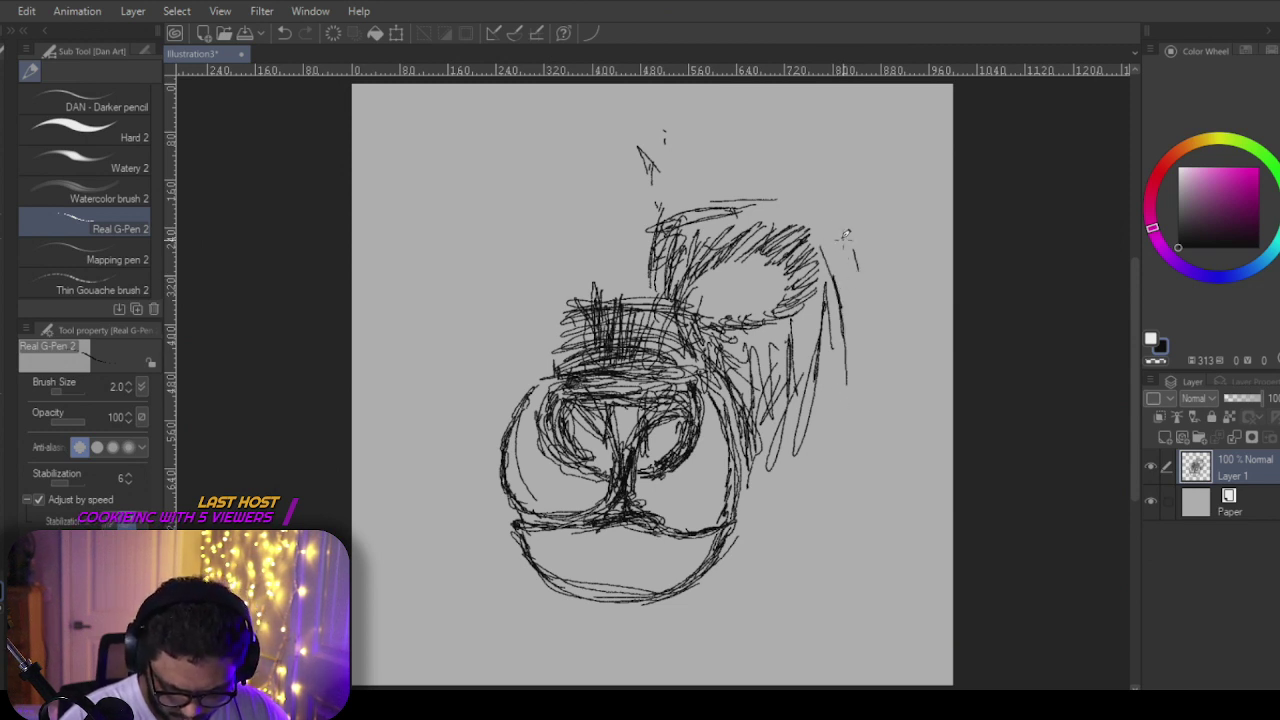
{"action": "mouse_move", "coordinate": [845, 212]}
{"action": "left_mouse_down"}
{"action": "mouse_move", "coordinate": [886, 288]}
{"action": "mouse_move", "coordinate": [862, 362]}
{"action": "left_mouse_up"}
{"action": "left_click_drag", "start_coordinate": [884, 318], "coordinate": [855, 411]}
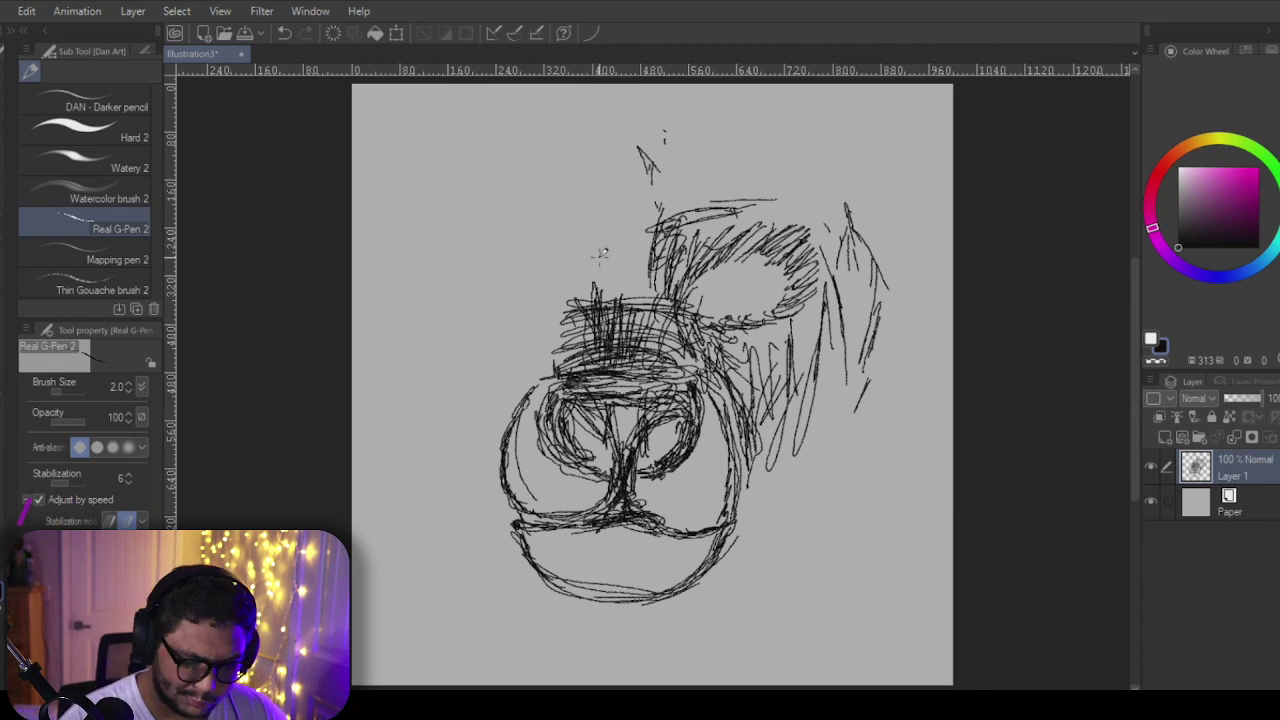
Step: Sketch the other eye's inner brow as a branching tuft above the nose bridge, and flip the canvas view horizontally to build it up
{"action": "left_click_drag", "start_coordinate": [572, 244], "coordinate": [591, 288]}
{"action": "left_click_drag", "start_coordinate": [542, 213], "coordinate": [582, 268]}
{"action": "left_click_drag", "start_coordinate": [521, 232], "coordinate": [540, 240]}
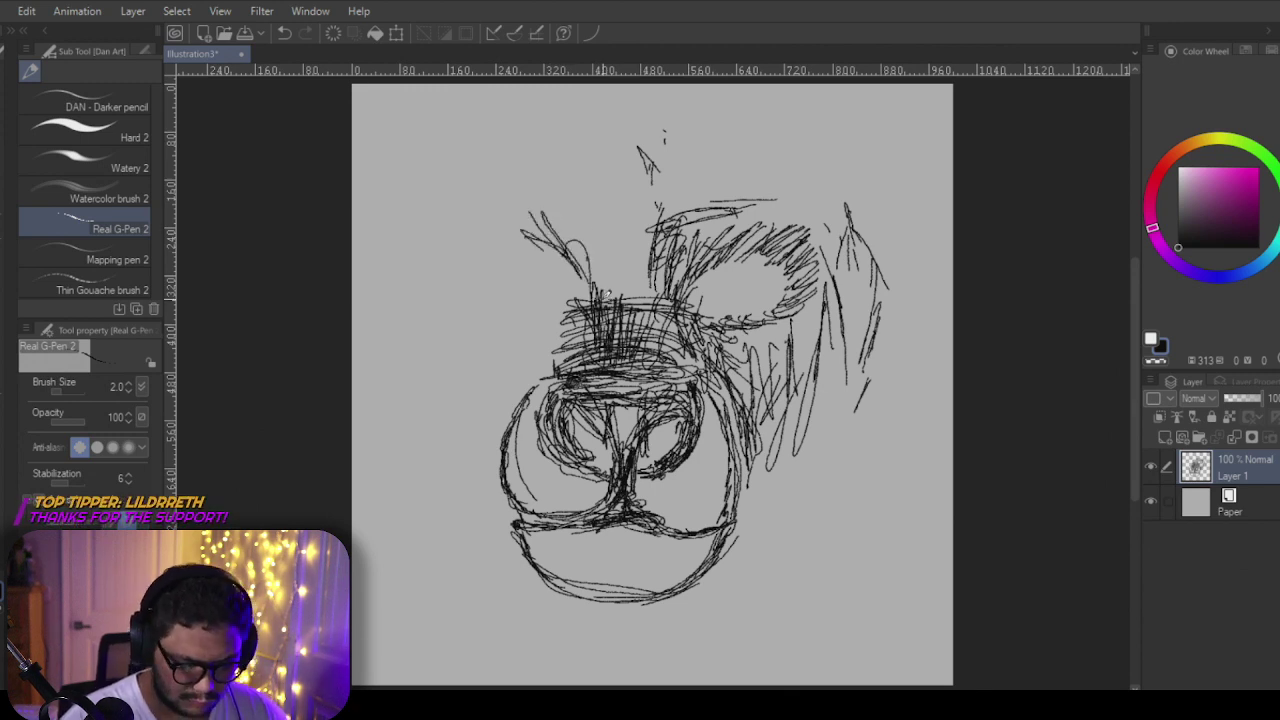
{"action": "key", "text": "h"}
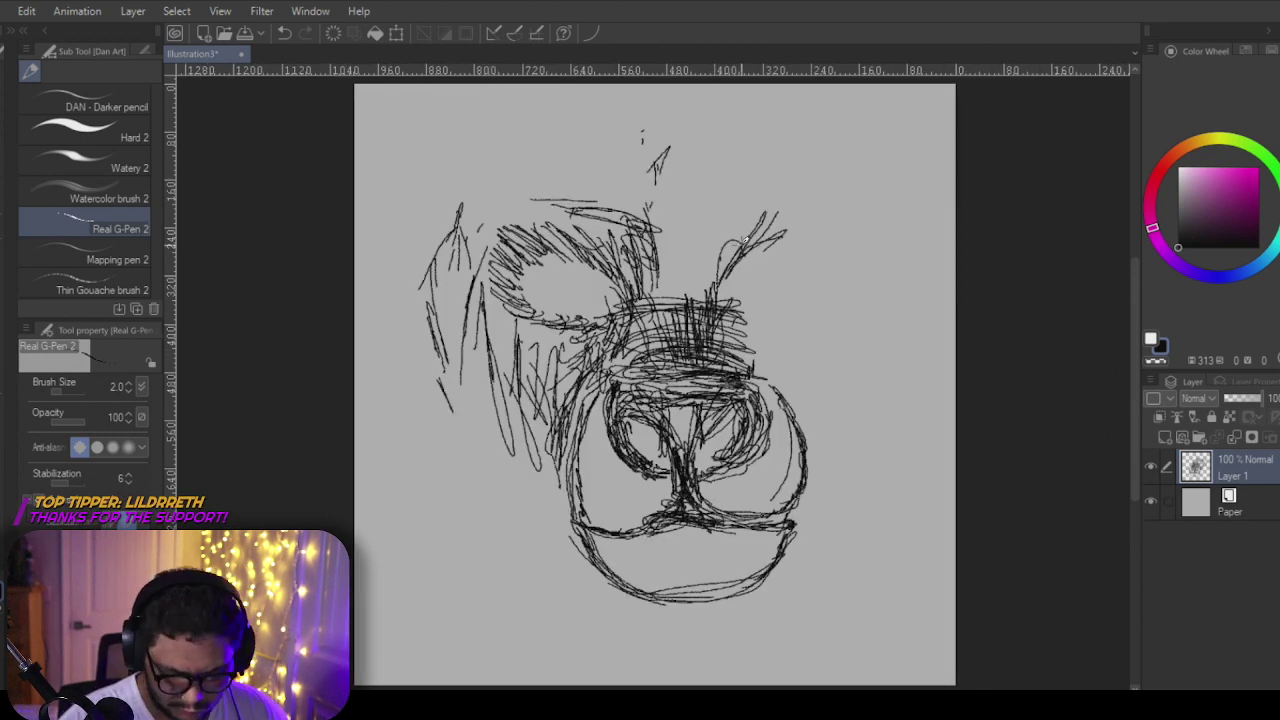
{"action": "left_click_drag", "start_coordinate": [738, 242], "coordinate": [710, 292]}
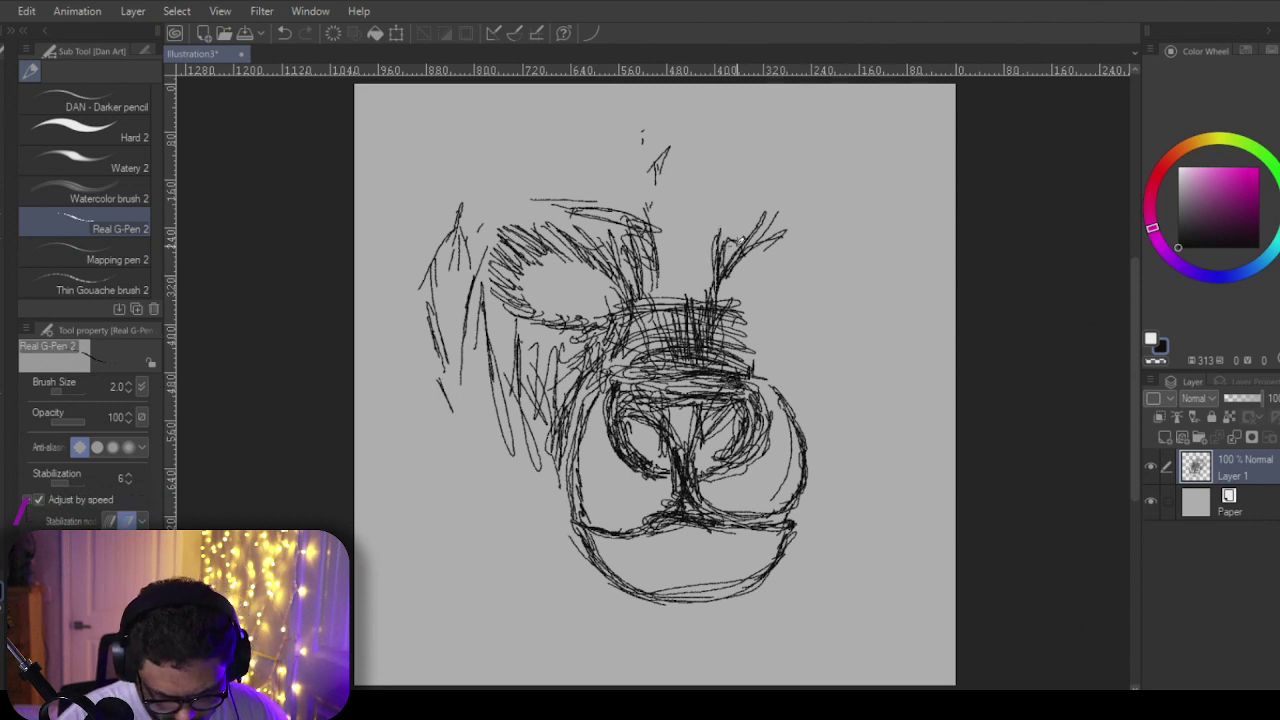
{"action": "left_click_drag", "start_coordinate": [740, 226], "coordinate": [720, 270]}
{"action": "left_click_drag", "start_coordinate": [798, 224], "coordinate": [722, 290]}
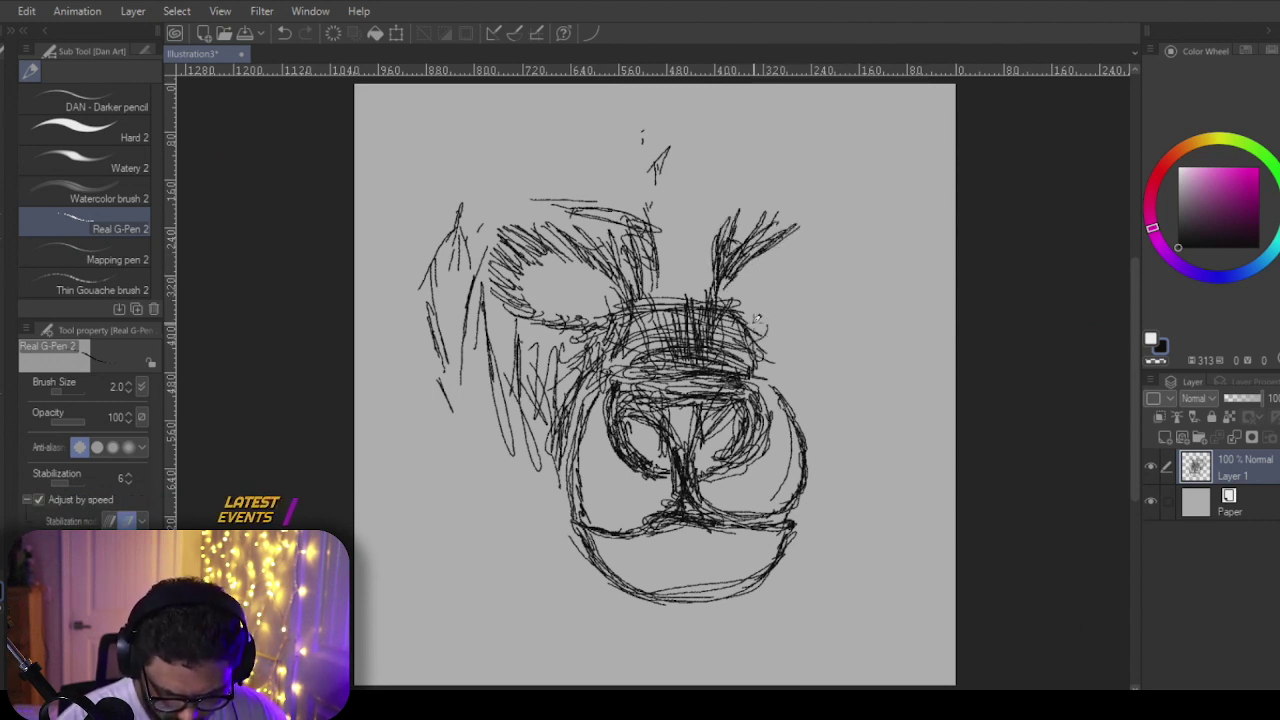
Step: Thicken the muzzle's right side with repeated outer curves running from the nose bridge down to the mouth corner
{"action": "left_click_drag", "start_coordinate": [801, 398], "coordinate": [822, 462]}
{"action": "left_click_drag", "start_coordinate": [773, 333], "coordinate": [825, 428]}
{"action": "mouse_move", "coordinate": [795, 358]}
{"action": "left_mouse_down"}
{"action": "mouse_move", "coordinate": [828, 393]}
{"action": "mouse_move", "coordinate": [814, 376]}
{"action": "mouse_move", "coordinate": [825, 458]}
{"action": "mouse_move", "coordinate": [815, 405]}
{"action": "mouse_move", "coordinate": [794, 532]}
{"action": "left_mouse_up"}
{"action": "left_click_drag", "start_coordinate": [825, 476], "coordinate": [796, 532]}
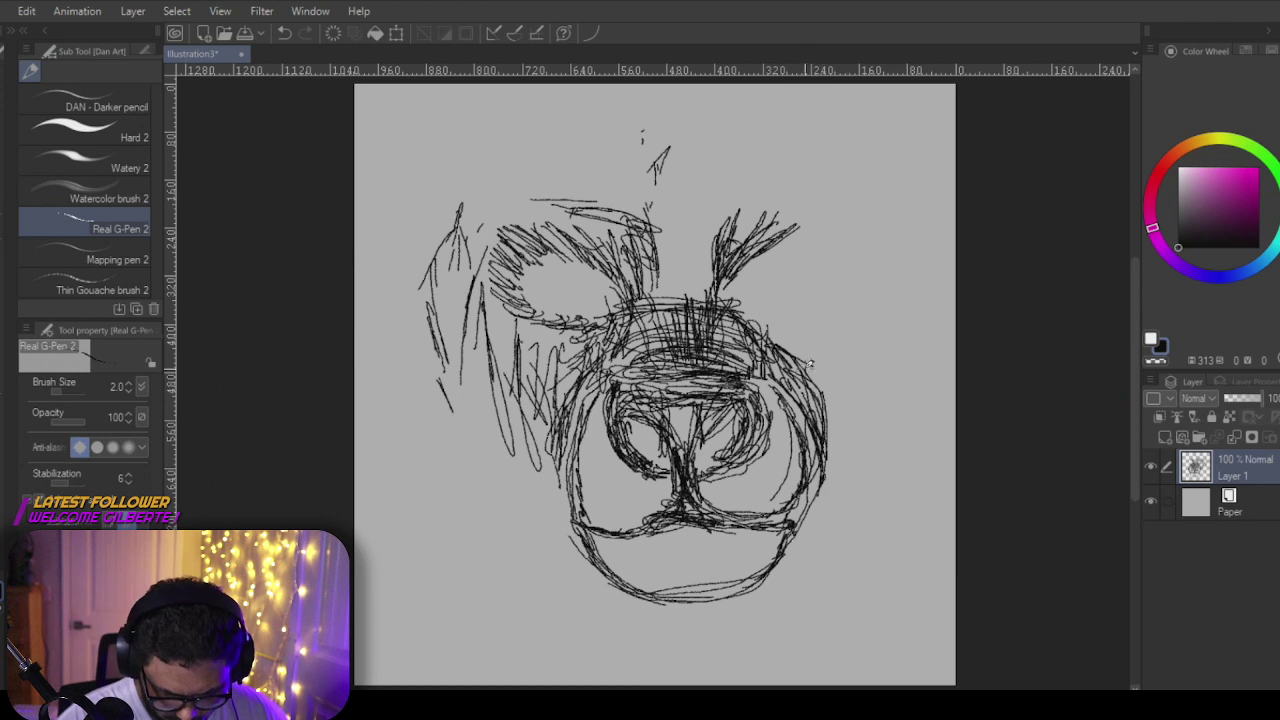
Step: Close the second eye socket into a ring with short strokes along its brow, outer edge and underside
{"action": "mouse_move", "coordinate": [790, 340]}
{"action": "left_mouse_down"}
{"action": "mouse_move", "coordinate": [816, 350]}
{"action": "mouse_move", "coordinate": [852, 330]}
{"action": "left_mouse_up"}
{"action": "mouse_move", "coordinate": [786, 240]}
{"action": "left_mouse_down"}
{"action": "mouse_move", "coordinate": [804, 212]}
{"action": "mouse_move", "coordinate": [842, 206]}
{"action": "mouse_move", "coordinate": [846, 232]}
{"action": "left_mouse_up"}
{"action": "left_click_drag", "start_coordinate": [862, 298], "coordinate": [842, 326]}
{"action": "mouse_move", "coordinate": [838, 242]}
{"action": "left_mouse_down"}
{"action": "mouse_move", "coordinate": [858, 322]}
{"action": "mouse_move", "coordinate": [872, 268]}
{"action": "left_mouse_up"}
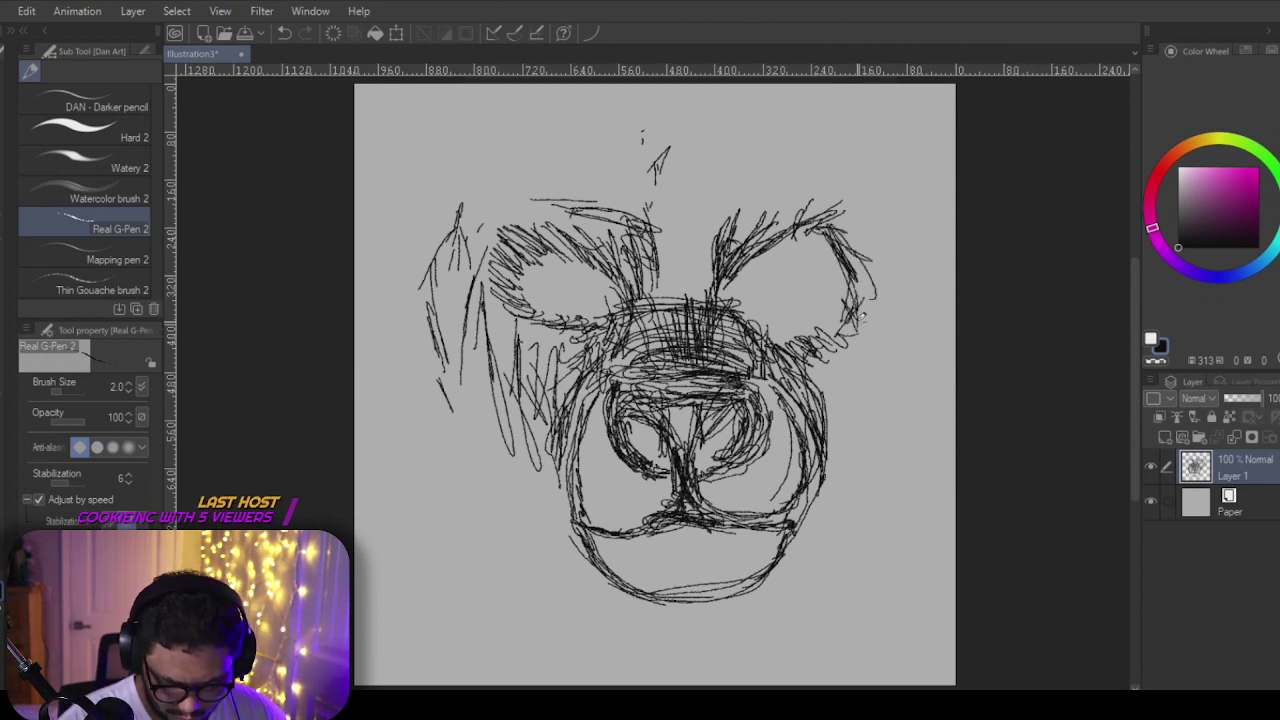
{"action": "left_click_drag", "start_coordinate": [866, 326], "coordinate": [840, 358]}
Step: Add upright fur strokes between the eyes and reinforce the second socket's brow into a pointed outer corner
{"action": "left_click_drag", "start_coordinate": [710, 262], "coordinate": [716, 212]}
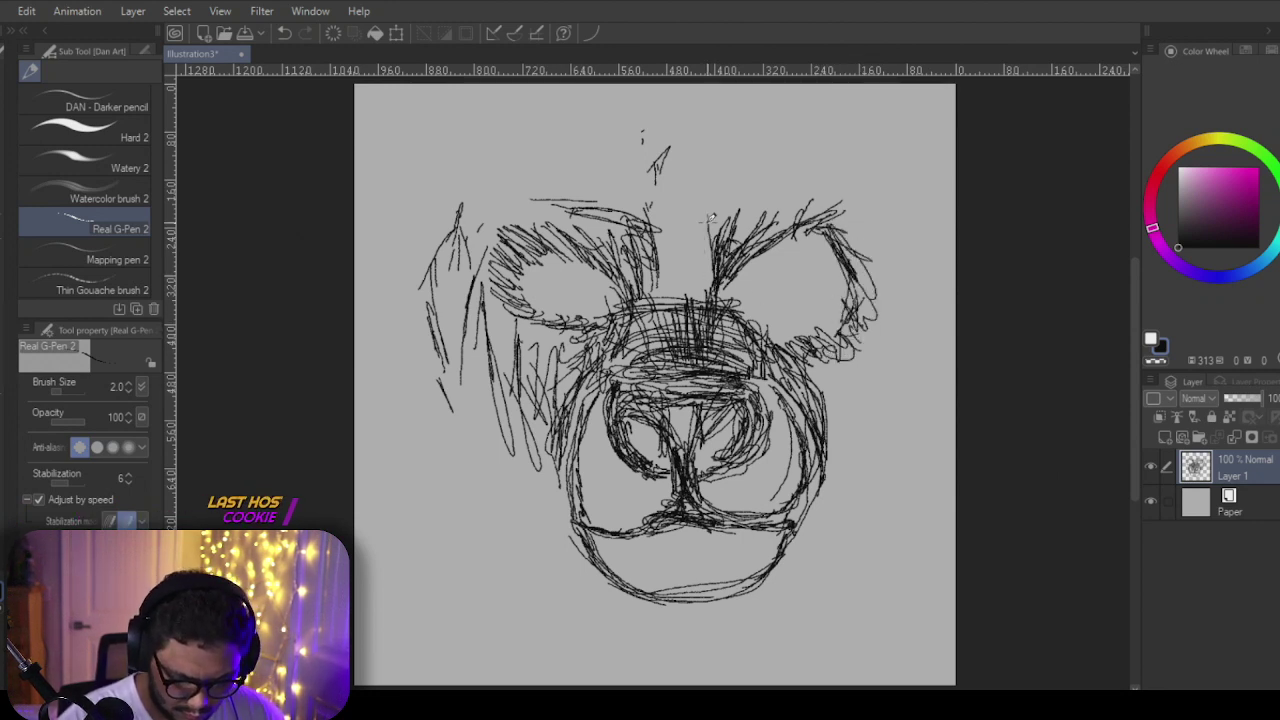
{"action": "mouse_move", "coordinate": [672, 288]}
{"action": "left_mouse_down"}
{"action": "mouse_move", "coordinate": [650, 242]}
{"action": "mouse_move", "coordinate": [652, 258]}
{"action": "left_mouse_up"}
{"action": "left_click_drag", "start_coordinate": [644, 254], "coordinate": [624, 218]}
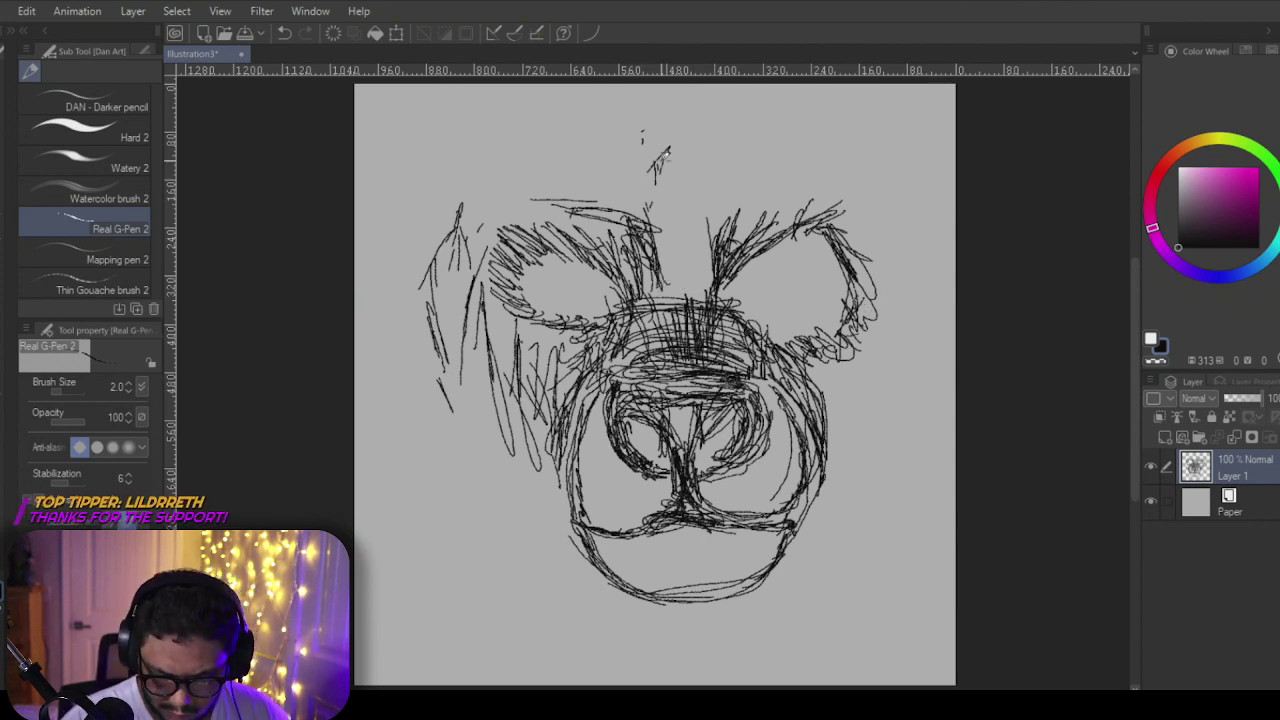
{"action": "mouse_move", "coordinate": [708, 280]}
{"action": "left_mouse_down"}
{"action": "mouse_move", "coordinate": [703, 227]}
{"action": "mouse_move", "coordinate": [664, 241]}
{"action": "mouse_move", "coordinate": [712, 270]}
{"action": "mouse_move", "coordinate": [808, 213]}
{"action": "mouse_move", "coordinate": [869, 234]}
{"action": "mouse_move", "coordinate": [869, 254]}
{"action": "mouse_move", "coordinate": [850, 194]}
{"action": "left_mouse_up"}
{"action": "mouse_move", "coordinate": [816, 240]}
{"action": "left_mouse_down"}
{"action": "mouse_move", "coordinate": [846, 190]}
{"action": "mouse_move", "coordinate": [876, 288]}
{"action": "left_mouse_up"}
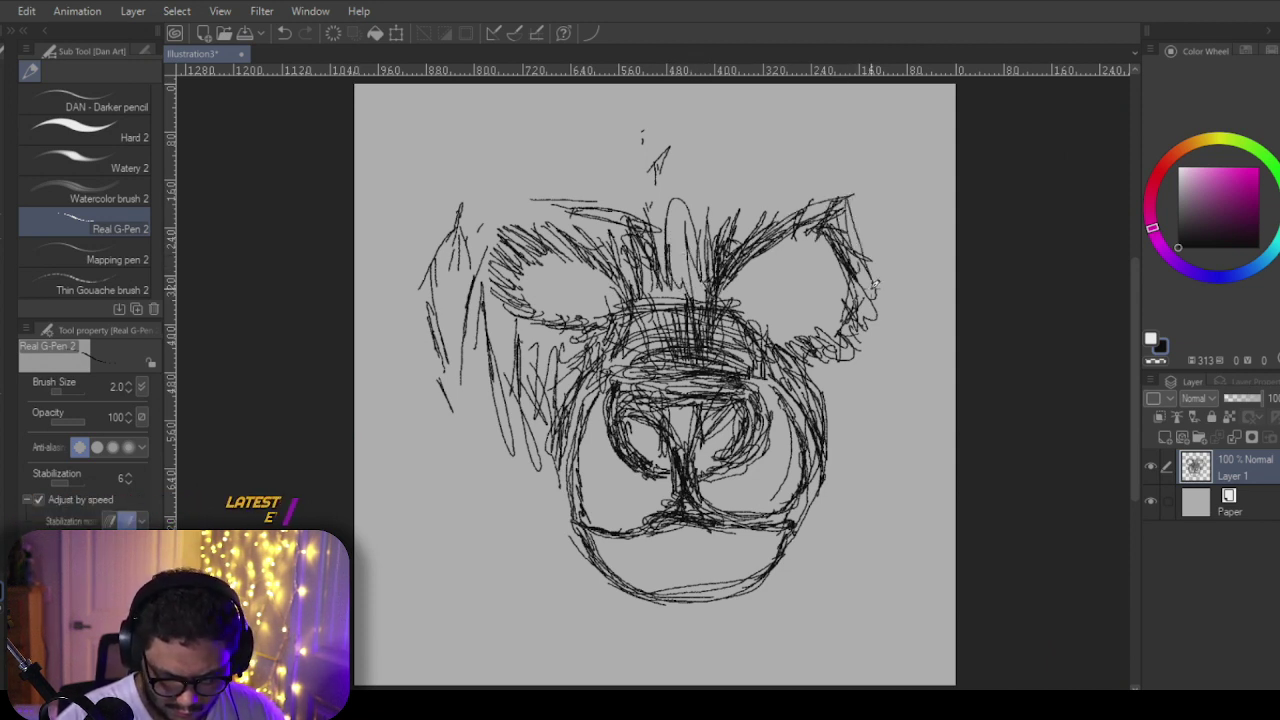
Step: Sketch long vertical fur strokes down the far right side of the face, from eye level to below the mouth
{"action": "mouse_move", "coordinate": [804, 372]}
{"action": "left_mouse_down"}
{"action": "mouse_move", "coordinate": [880, 283]}
{"action": "mouse_move", "coordinate": [832, 378]}
{"action": "mouse_move", "coordinate": [902, 272]}
{"action": "mouse_move", "coordinate": [884, 350]}
{"action": "mouse_move", "coordinate": [884, 233]}
{"action": "mouse_move", "coordinate": [912, 312]}
{"action": "mouse_move", "coordinate": [906, 233]}
{"action": "mouse_move", "coordinate": [923, 374]}
{"action": "mouse_move", "coordinate": [920, 243]}
{"action": "mouse_move", "coordinate": [925, 395]}
{"action": "left_mouse_up"}
{"action": "mouse_move", "coordinate": [915, 300]}
{"action": "left_mouse_down"}
{"action": "mouse_move", "coordinate": [905, 425]}
{"action": "mouse_move", "coordinate": [872, 528]}
{"action": "left_mouse_up"}
{"action": "left_click_drag", "start_coordinate": [912, 322], "coordinate": [908, 455]}
{"action": "left_click_drag", "start_coordinate": [912, 345], "coordinate": [886, 548]}
{"action": "left_click_drag", "start_coordinate": [910, 215], "coordinate": [915, 338]}
{"action": "left_click_drag", "start_coordinate": [922, 292], "coordinate": [944, 405]}
{"action": "left_click_drag", "start_coordinate": [930, 362], "coordinate": [898, 527]}
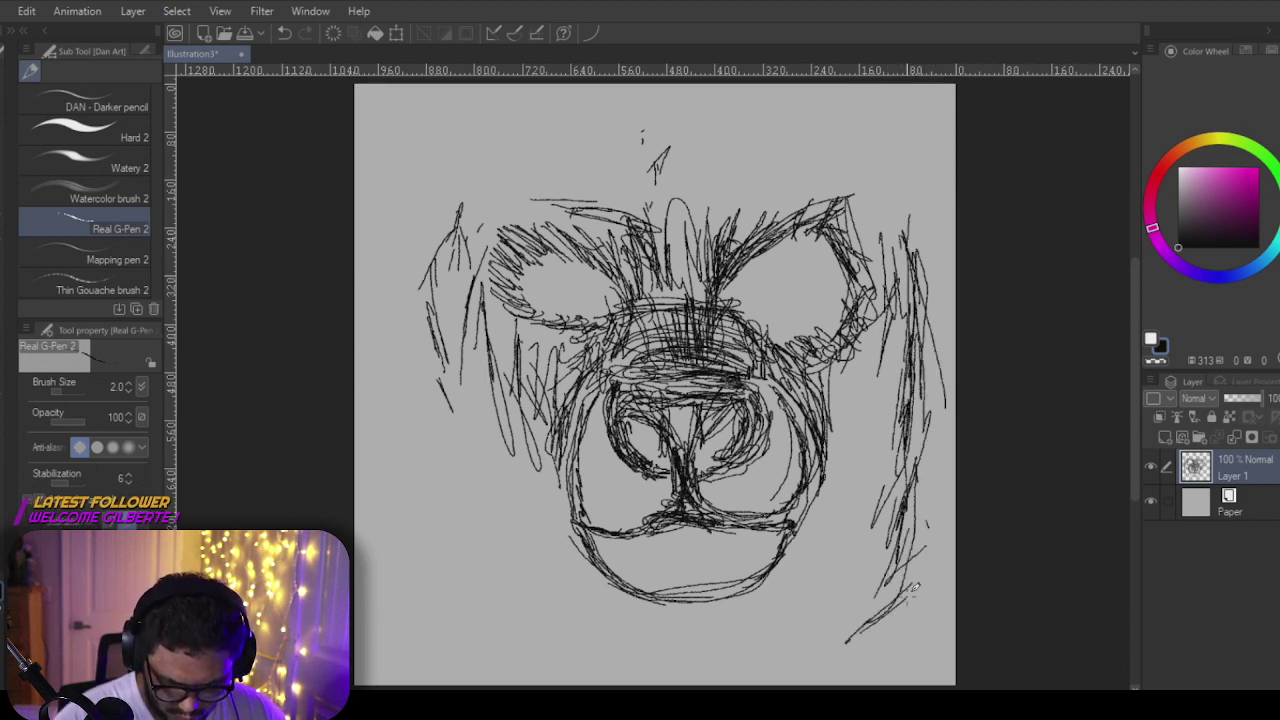
Step: Continue the face outline with a curved jaw below the chin and loose strokes rising past the brow on the right
{"action": "mouse_move", "coordinate": [908, 596]}
{"action": "left_mouse_down"}
{"action": "mouse_move", "coordinate": [824, 648]}
{"action": "mouse_move", "coordinate": [735, 655]}
{"action": "left_mouse_up"}
{"action": "left_click_drag", "start_coordinate": [916, 470], "coordinate": [904, 516]}
{"action": "left_click_drag", "start_coordinate": [932, 270], "coordinate": [922, 478]}
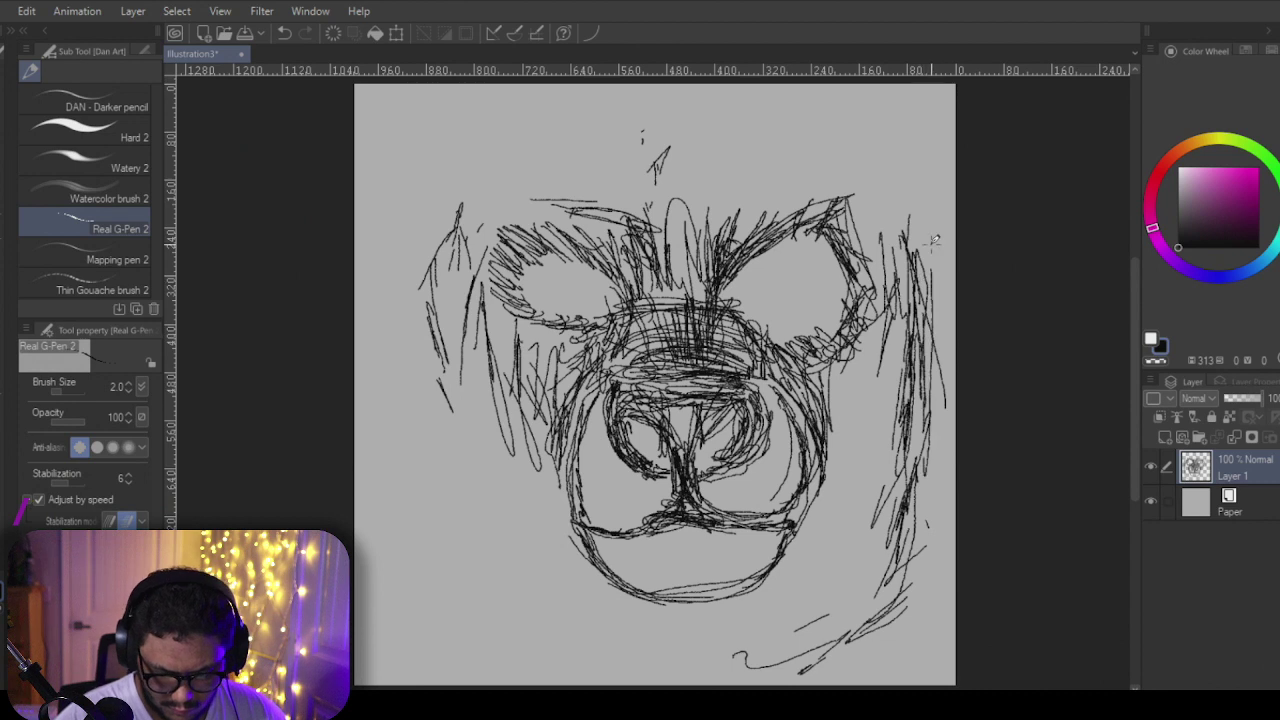
{"action": "left_click_drag", "start_coordinate": [932, 140], "coordinate": [940, 236]}
{"action": "left_click_drag", "start_coordinate": [908, 112], "coordinate": [934, 196]}
Step: Shrink the whole sketch with Scale/Rotate to leave more room above and beside it
{"action": "left_click", "coordinate": [398, 36]}
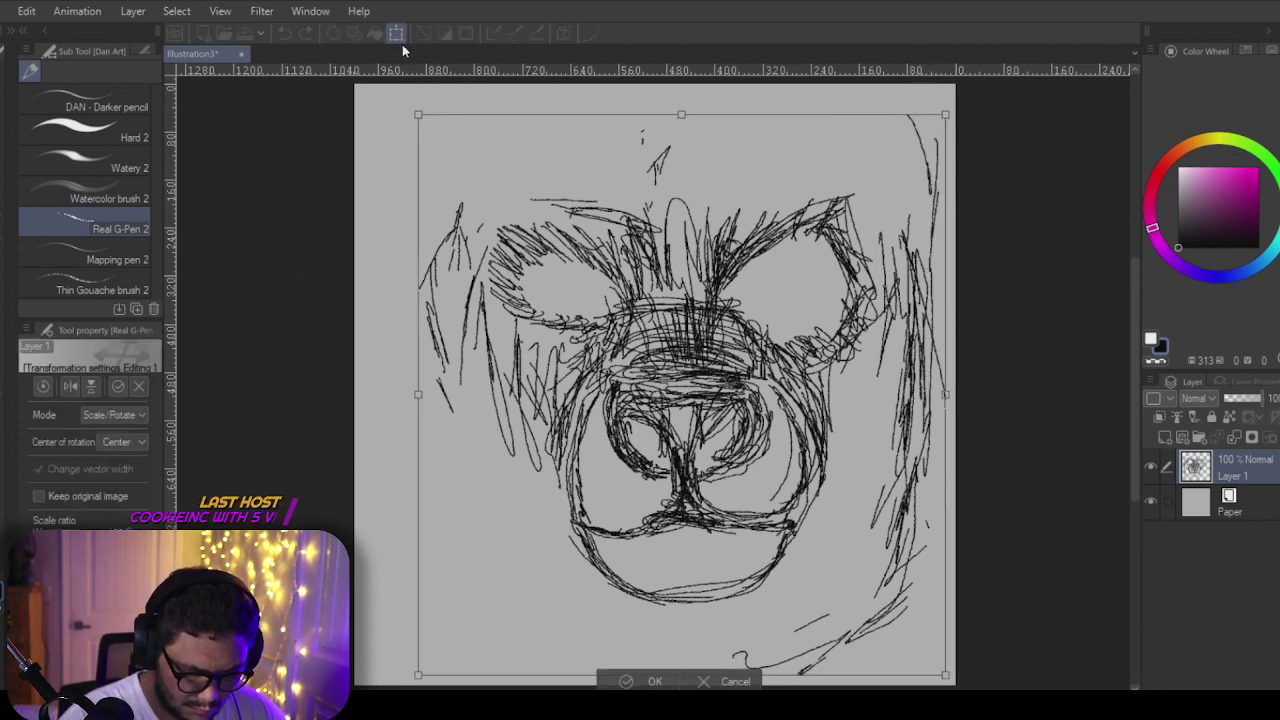
{"action": "mouse_move", "coordinate": [950, 104]}
{"action": "left_mouse_down"}
{"action": "mouse_move", "coordinate": [886, 170]}
{"action": "mouse_move", "coordinate": [908, 149]}
{"action": "mouse_move", "coordinate": [902, 160]}
{"action": "mouse_move", "coordinate": [858, 177]}
{"action": "mouse_move", "coordinate": [884, 186]}
{"action": "mouse_move", "coordinate": [889, 300]}
{"action": "left_mouse_up"}
{"action": "key", "text": "Return"}
Step: Reinforce the right side of the face outline and carry the jawline across beneath the chin with long sweeping strokes
{"action": "left_click_drag", "start_coordinate": [856, 210], "coordinate": [867, 266]}
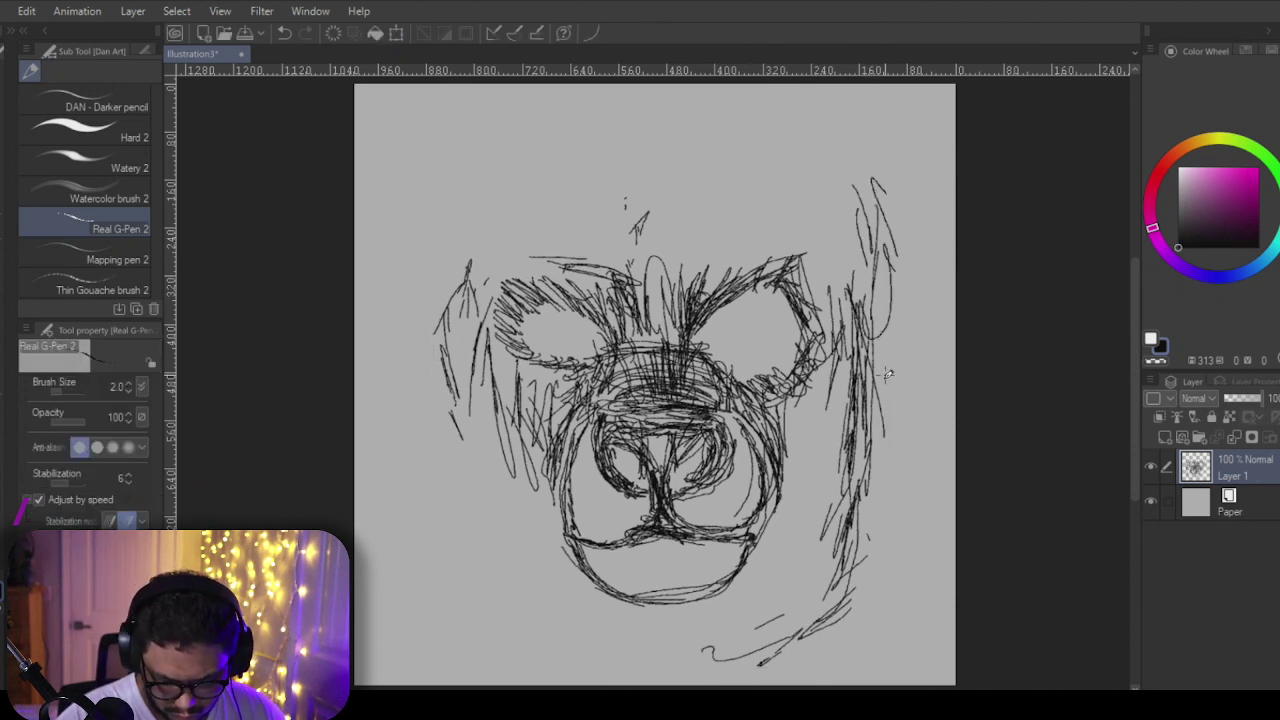
{"action": "mouse_move", "coordinate": [866, 402]}
{"action": "left_mouse_down"}
{"action": "mouse_move", "coordinate": [856, 650]}
{"action": "mouse_move", "coordinate": [692, 668]}
{"action": "mouse_move", "coordinate": [855, 606]}
{"action": "left_mouse_up"}
{"action": "left_click_drag", "start_coordinate": [834, 560], "coordinate": [838, 424]}
{"action": "mouse_move", "coordinate": [858, 506]}
{"action": "left_mouse_down"}
{"action": "mouse_move", "coordinate": [853, 572]}
{"action": "mouse_move", "coordinate": [755, 670]}
{"action": "left_mouse_up"}
{"action": "left_click_drag", "start_coordinate": [728, 656], "coordinate": [548, 666]}
{"action": "left_click_drag", "start_coordinate": [678, 666], "coordinate": [465, 656]}
{"action": "left_click_drag", "start_coordinate": [590, 668], "coordinate": [836, 622]}
Step: Add crossing strokes fanning outward from the jaw's lower right corner to the canvas edge
{"action": "left_click_drag", "start_coordinate": [860, 606], "coordinate": [906, 640]}
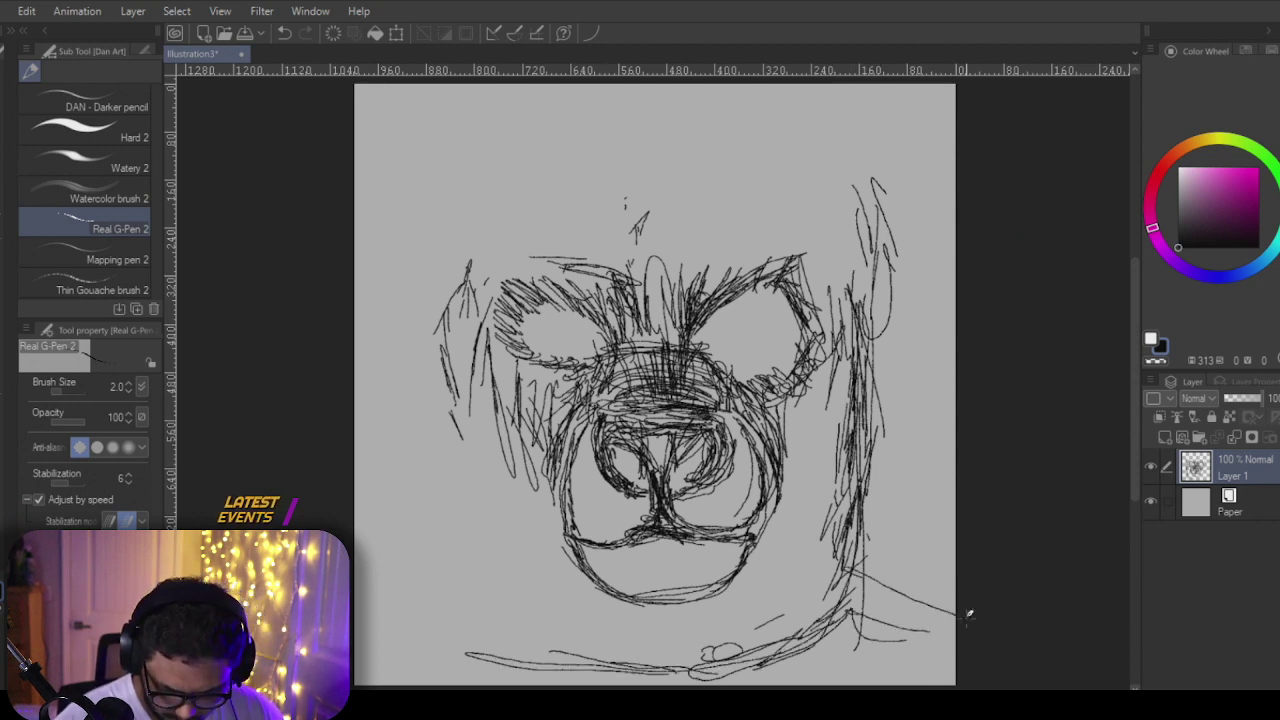
{"action": "left_click_drag", "start_coordinate": [955, 606], "coordinate": [842, 540]}
{"action": "left_click_drag", "start_coordinate": [846, 550], "coordinate": [946, 598]}
{"action": "left_click_drag", "start_coordinate": [841, 597], "coordinate": [876, 562]}
{"action": "left_click_drag", "start_coordinate": [898, 578], "coordinate": [864, 534]}
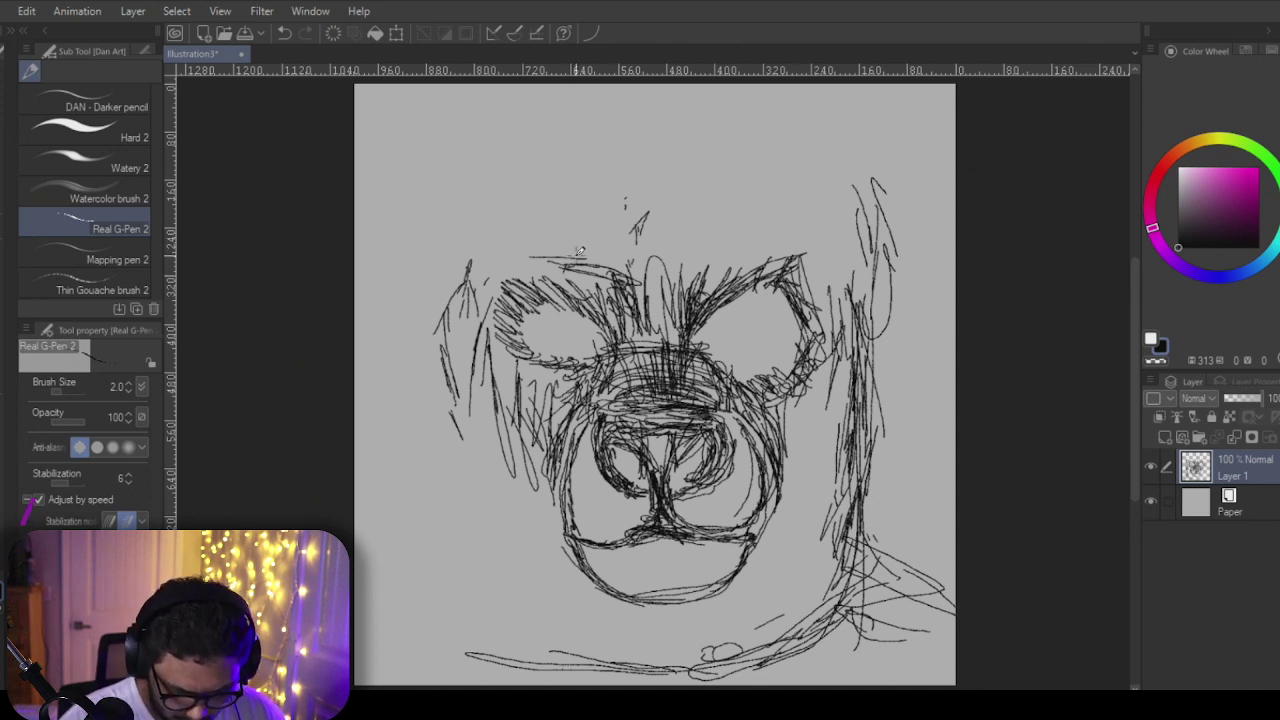
Step: Darken the brow of the smaller eye socket with dense diagonal hatching, flipping the canvas view back partway through
{"action": "mouse_move", "coordinate": [584, 279]}
{"action": "left_mouse_down"}
{"action": "mouse_move", "coordinate": [520, 263]}
{"action": "mouse_move", "coordinate": [530, 269]}
{"action": "left_mouse_up"}
{"action": "mouse_move", "coordinate": [536, 270]}
{"action": "left_mouse_down"}
{"action": "mouse_move", "coordinate": [503, 306]}
{"action": "mouse_move", "coordinate": [505, 324]}
{"action": "left_mouse_up"}
{"action": "left_click_drag", "start_coordinate": [500, 306], "coordinate": [528, 356]}
{"action": "key", "text": "h"}
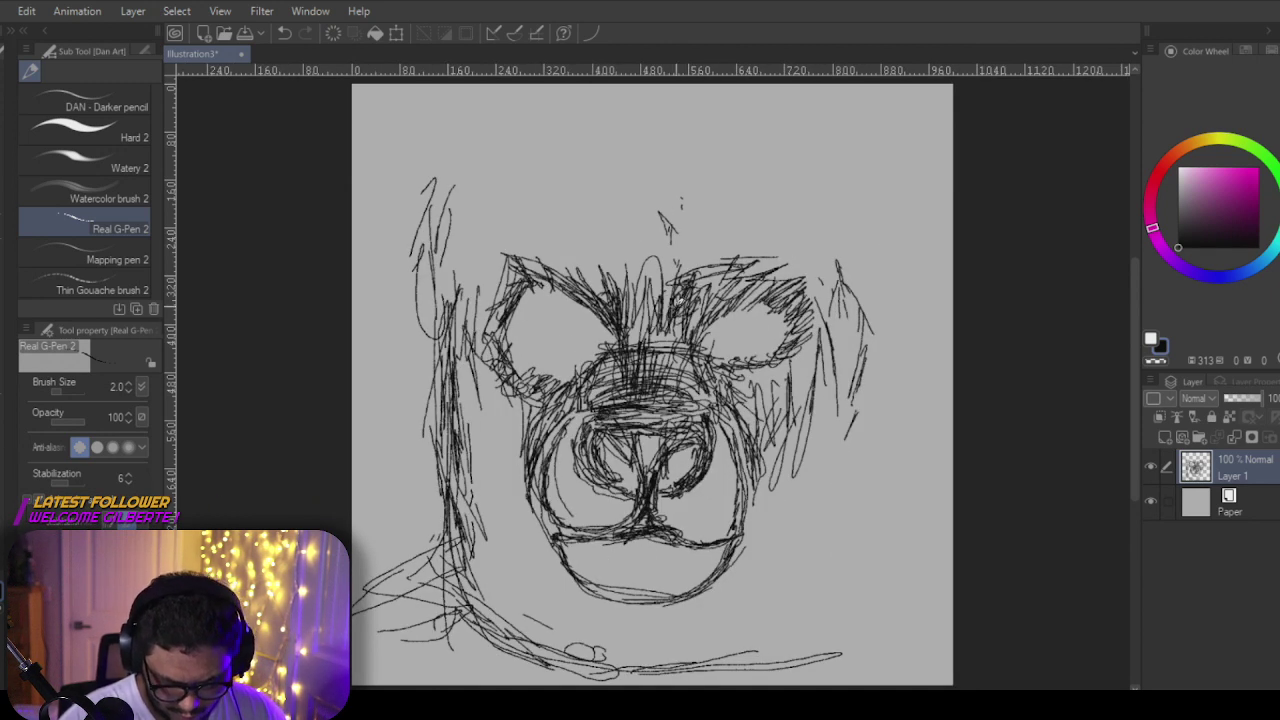
{"action": "mouse_move", "coordinate": [690, 336]}
{"action": "left_mouse_down"}
{"action": "mouse_move", "coordinate": [756, 276]}
{"action": "mouse_move", "coordinate": [776, 284]}
{"action": "mouse_move", "coordinate": [725, 302]}
{"action": "mouse_move", "coordinate": [776, 276]}
{"action": "mouse_move", "coordinate": [712, 292]}
{"action": "mouse_move", "coordinate": [742, 274]}
{"action": "mouse_move", "coordinate": [762, 290]}
{"action": "left_mouse_up"}
{"action": "left_click_drag", "start_coordinate": [778, 272], "coordinate": [730, 292]}
{"action": "left_click_drag", "start_coordinate": [714, 304], "coordinate": [692, 322]}
{"action": "left_click_drag", "start_coordinate": [750, 260], "coordinate": [704, 294]}
{"action": "left_click_drag", "start_coordinate": [752, 268], "coordinate": [704, 298]}
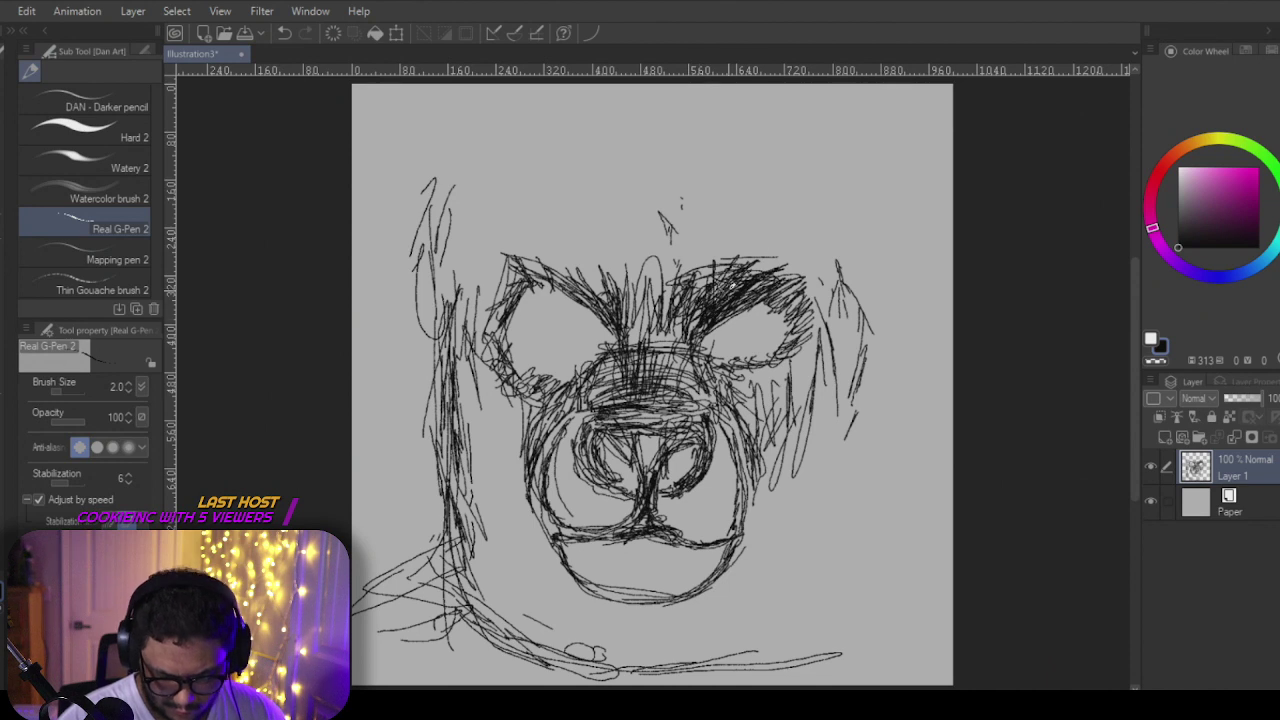
Step: Hatch thick fur around the outer corner and underside of the right eye socket
{"action": "left_click_drag", "start_coordinate": [808, 264], "coordinate": [774, 298]}
{"action": "left_click_drag", "start_coordinate": [824, 266], "coordinate": [770, 314]}
{"action": "mouse_move", "coordinate": [834, 286]}
{"action": "left_mouse_down"}
{"action": "mouse_move", "coordinate": [786, 316]}
{"action": "mouse_move", "coordinate": [796, 326]}
{"action": "left_mouse_up"}
{"action": "mouse_move", "coordinate": [844, 294]}
{"action": "left_mouse_down"}
{"action": "mouse_move", "coordinate": [806, 330]}
{"action": "mouse_move", "coordinate": [836, 344]}
{"action": "left_mouse_up"}
{"action": "mouse_move", "coordinate": [812, 334]}
{"action": "left_mouse_down"}
{"action": "mouse_move", "coordinate": [838, 352]}
{"action": "mouse_move", "coordinate": [826, 366]}
{"action": "left_mouse_up"}
{"action": "left_click_drag", "start_coordinate": [792, 322], "coordinate": [812, 370]}
{"action": "mouse_move", "coordinate": [798, 332]}
{"action": "left_mouse_down"}
{"action": "mouse_move", "coordinate": [817, 378]}
{"action": "mouse_move", "coordinate": [728, 402]}
{"action": "left_mouse_up"}
{"action": "mouse_move", "coordinate": [778, 366]}
{"action": "left_mouse_down"}
{"action": "mouse_move", "coordinate": [742, 398]}
{"action": "mouse_move", "coordinate": [764, 384]}
{"action": "left_mouse_up"}
{"action": "left_click_drag", "start_coordinate": [832, 334], "coordinate": [792, 360]}
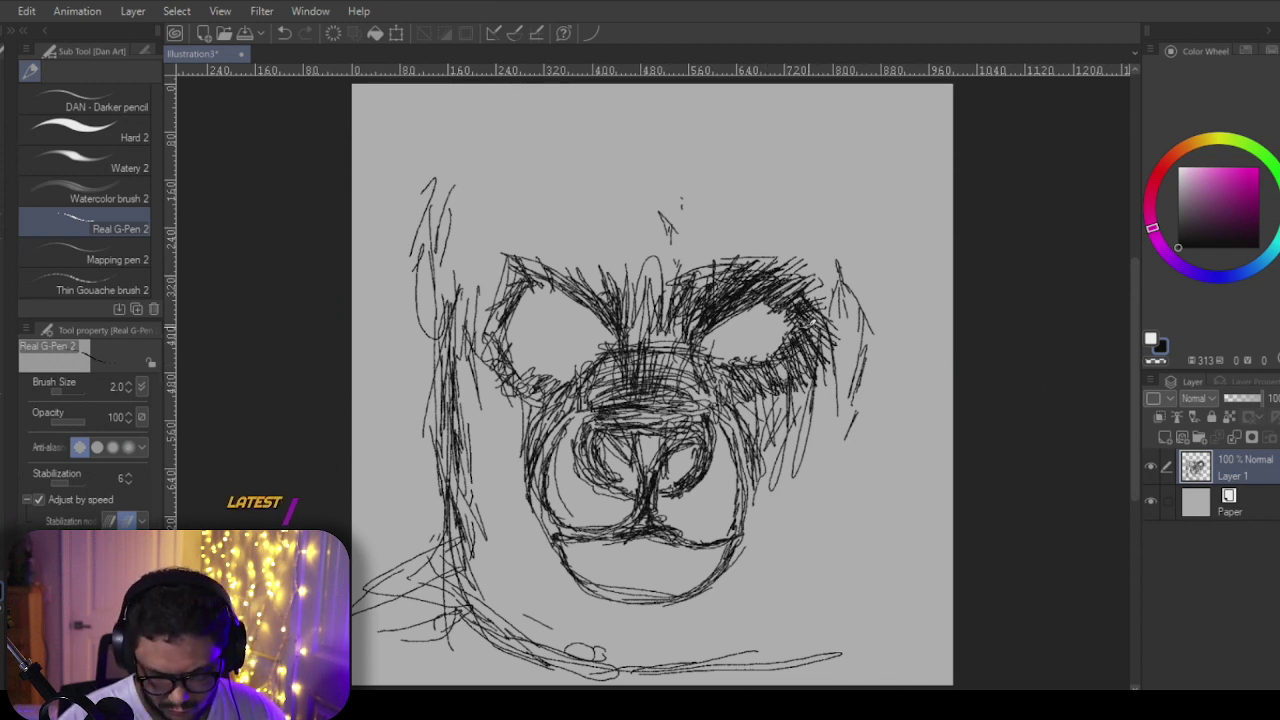
{"action": "left_click_drag", "start_coordinate": [830, 310], "coordinate": [800, 328]}
{"action": "left_click_drag", "start_coordinate": [830, 288], "coordinate": [797, 298]}
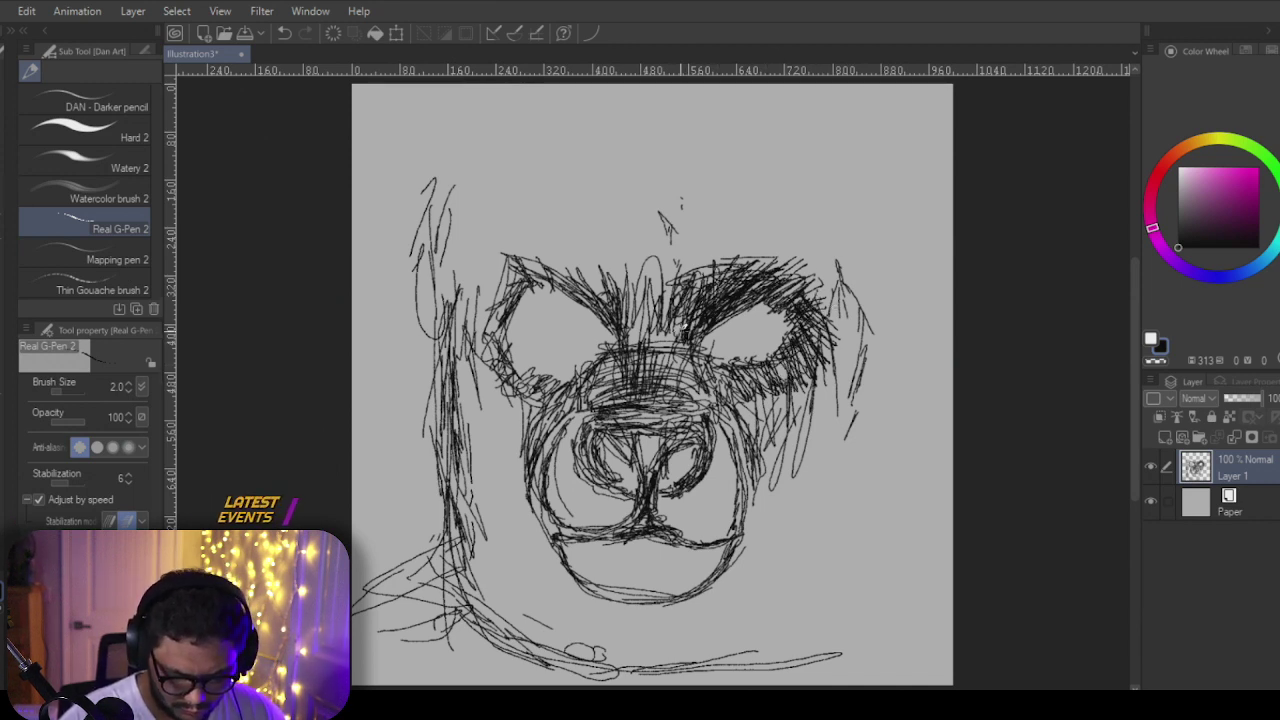
Step: Darken the left eye's inner brow and the fur between the eyes with dense upward strokes
{"action": "mouse_move", "coordinate": [644, 340]}
{"action": "left_mouse_down"}
{"action": "mouse_move", "coordinate": [654, 293]}
{"action": "mouse_move", "coordinate": [626, 260]}
{"action": "left_mouse_up"}
{"action": "mouse_move", "coordinate": [631, 337]}
{"action": "left_mouse_down"}
{"action": "mouse_move", "coordinate": [609, 287]}
{"action": "mouse_move", "coordinate": [572, 252]}
{"action": "left_mouse_up"}
{"action": "mouse_move", "coordinate": [620, 308]}
{"action": "left_mouse_down"}
{"action": "mouse_move", "coordinate": [580, 258]}
{"action": "mouse_move", "coordinate": [552, 256]}
{"action": "left_mouse_up"}
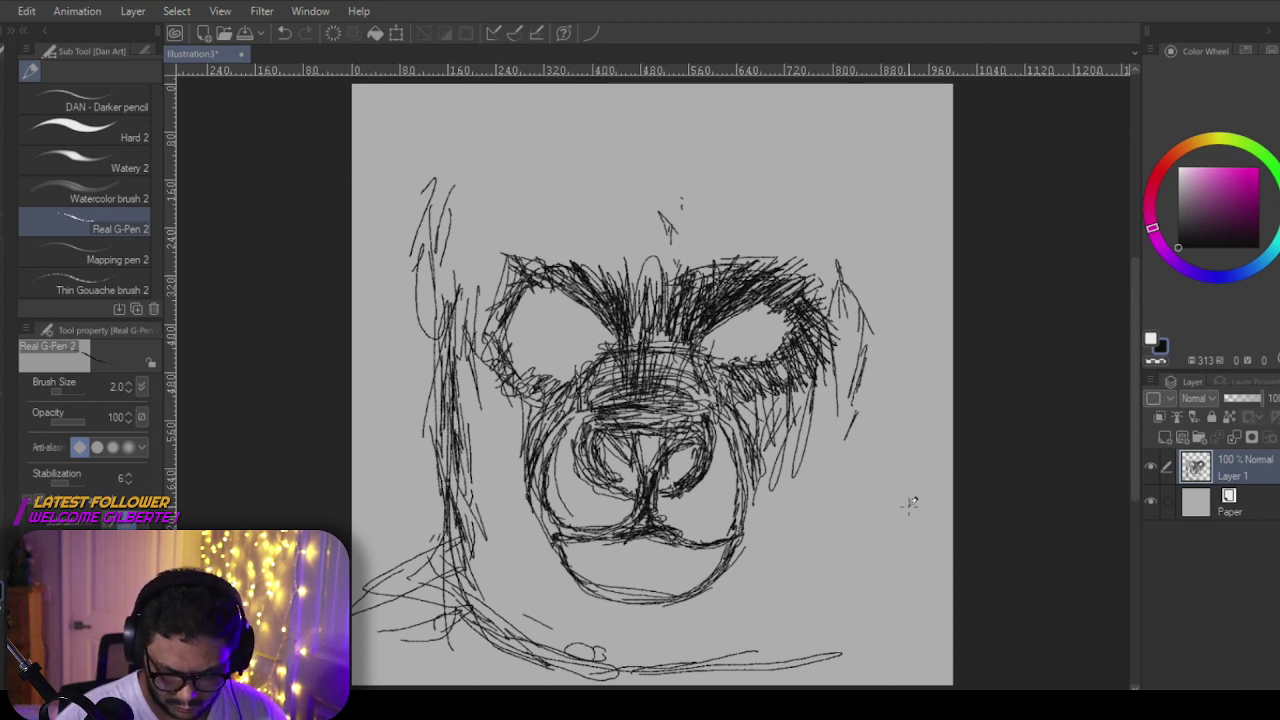
Step: Rough in the right side of the face with a long outer curve and a pointed, hatched tuft at the lower jaw
{"action": "left_click_drag", "start_coordinate": [881, 209], "coordinate": [903, 430]}
{"action": "left_click_drag", "start_coordinate": [895, 496], "coordinate": [881, 534]}
{"action": "left_click_drag", "start_coordinate": [852, 600], "coordinate": [806, 650]}
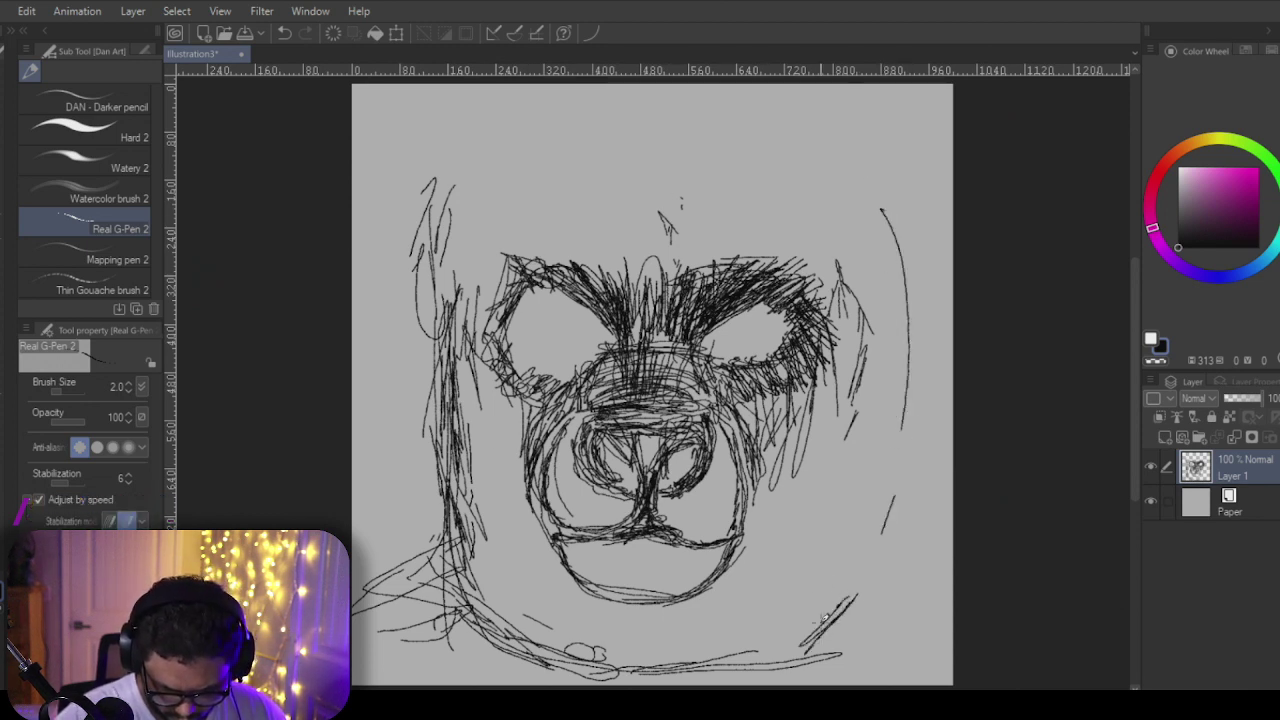
{"action": "left_click_drag", "start_coordinate": [878, 566], "coordinate": [808, 646]}
{"action": "left_click_drag", "start_coordinate": [828, 550], "coordinate": [830, 588]}
{"action": "mouse_move", "coordinate": [838, 602]}
{"action": "left_mouse_down"}
{"action": "mouse_move", "coordinate": [782, 640]}
{"action": "mouse_move", "coordinate": [802, 594]}
{"action": "mouse_move", "coordinate": [794, 644]}
{"action": "left_mouse_up"}
{"action": "left_click_drag", "start_coordinate": [776, 548], "coordinate": [814, 608]}
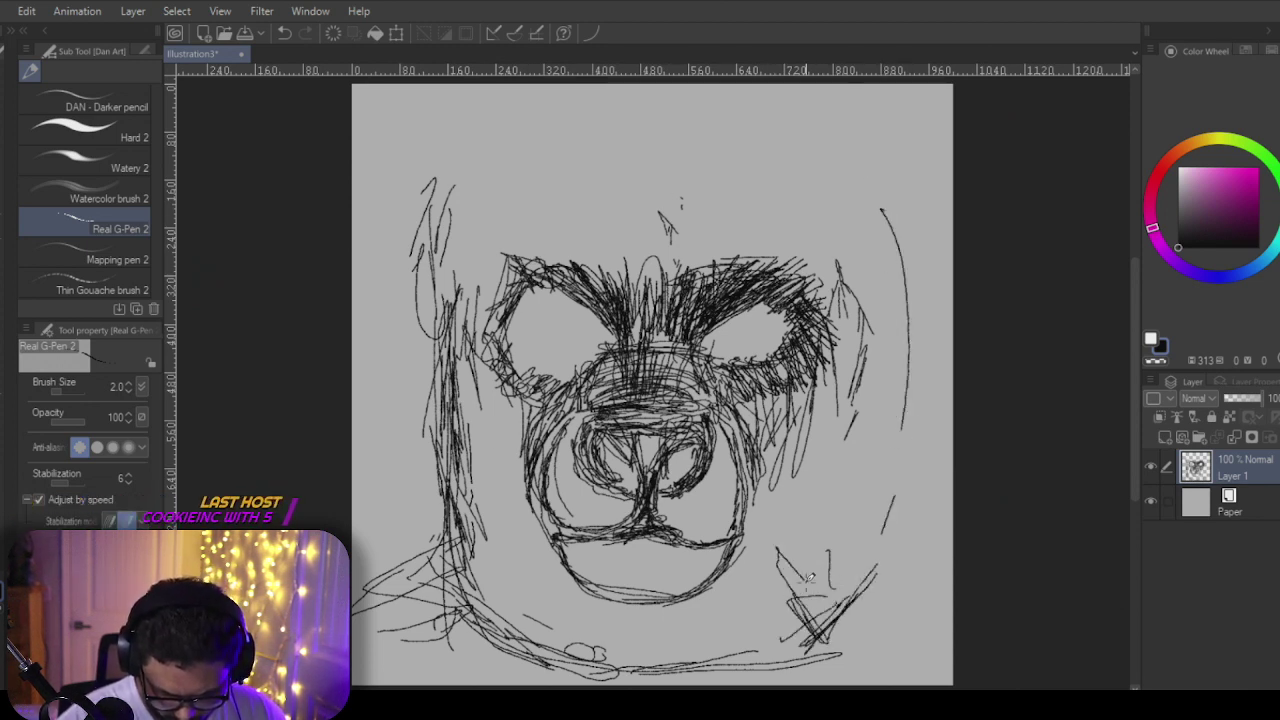
Step: Draw long vertical fur strokes down the right cheek to connect it with the pointed jaw tuft
{"action": "left_click_drag", "start_coordinate": [838, 440], "coordinate": [841, 574]}
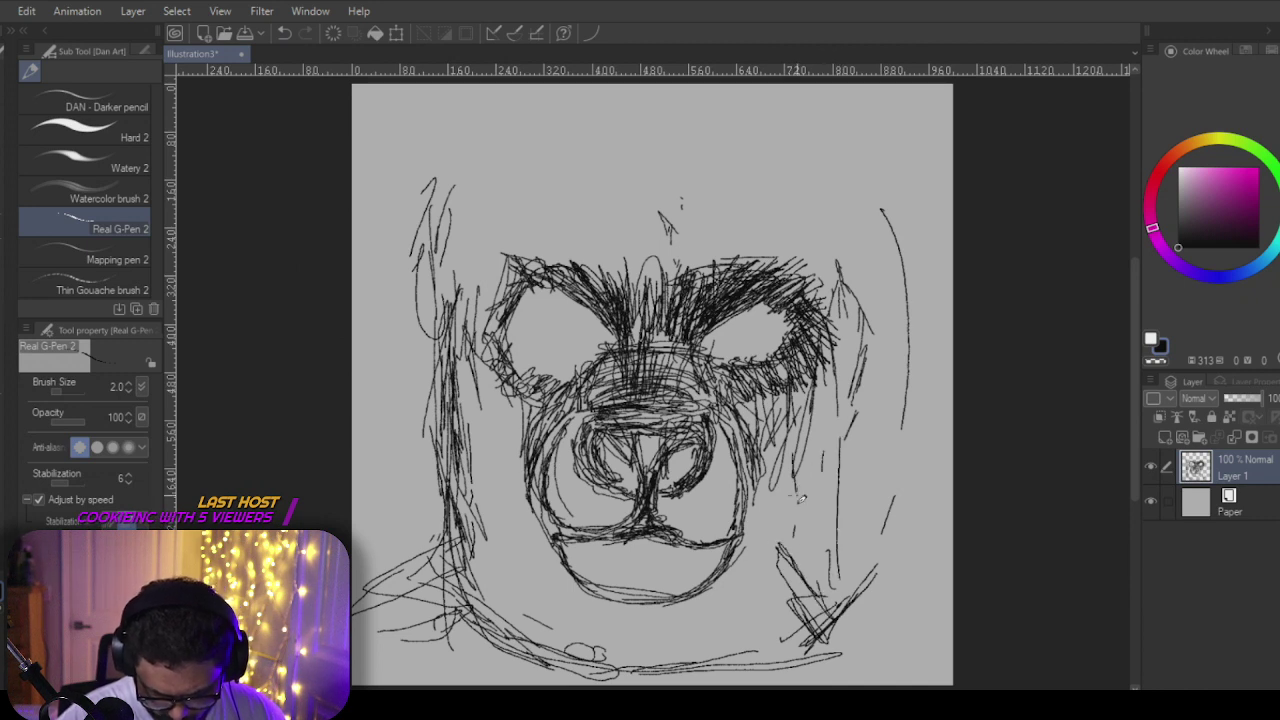
{"action": "left_click_drag", "start_coordinate": [800, 498], "coordinate": [798, 578]}
{"action": "left_click_drag", "start_coordinate": [850, 466], "coordinate": [836, 506]}
{"action": "left_click_drag", "start_coordinate": [840, 458], "coordinate": [866, 600]}
{"action": "mouse_move", "coordinate": [876, 400]}
{"action": "left_mouse_down"}
{"action": "mouse_move", "coordinate": [850, 546]}
{"action": "mouse_move", "coordinate": [858, 474]}
{"action": "left_mouse_up"}
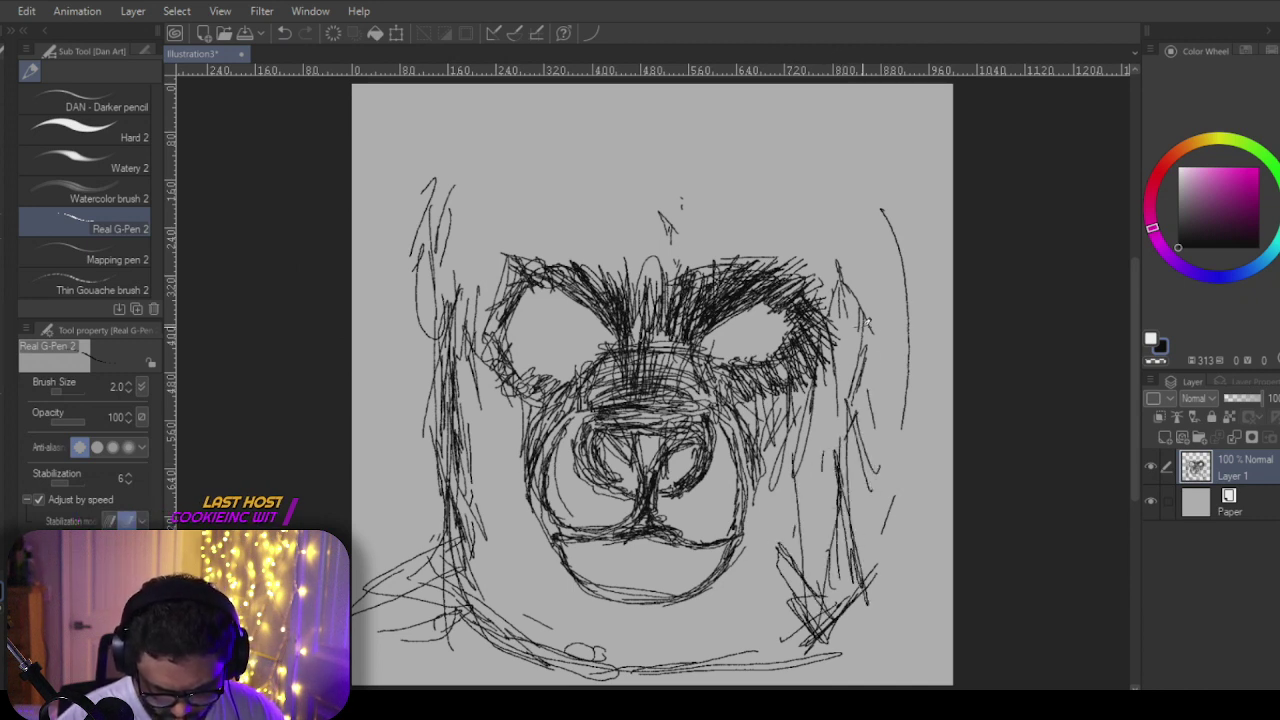
Step: Reinforce the right outer face outline with overlapping curves from above the brow down to the jaw tuft
{"action": "left_click_drag", "start_coordinate": [894, 302], "coordinate": [874, 212]}
{"action": "left_click_drag", "start_coordinate": [903, 259], "coordinate": [922, 470]}
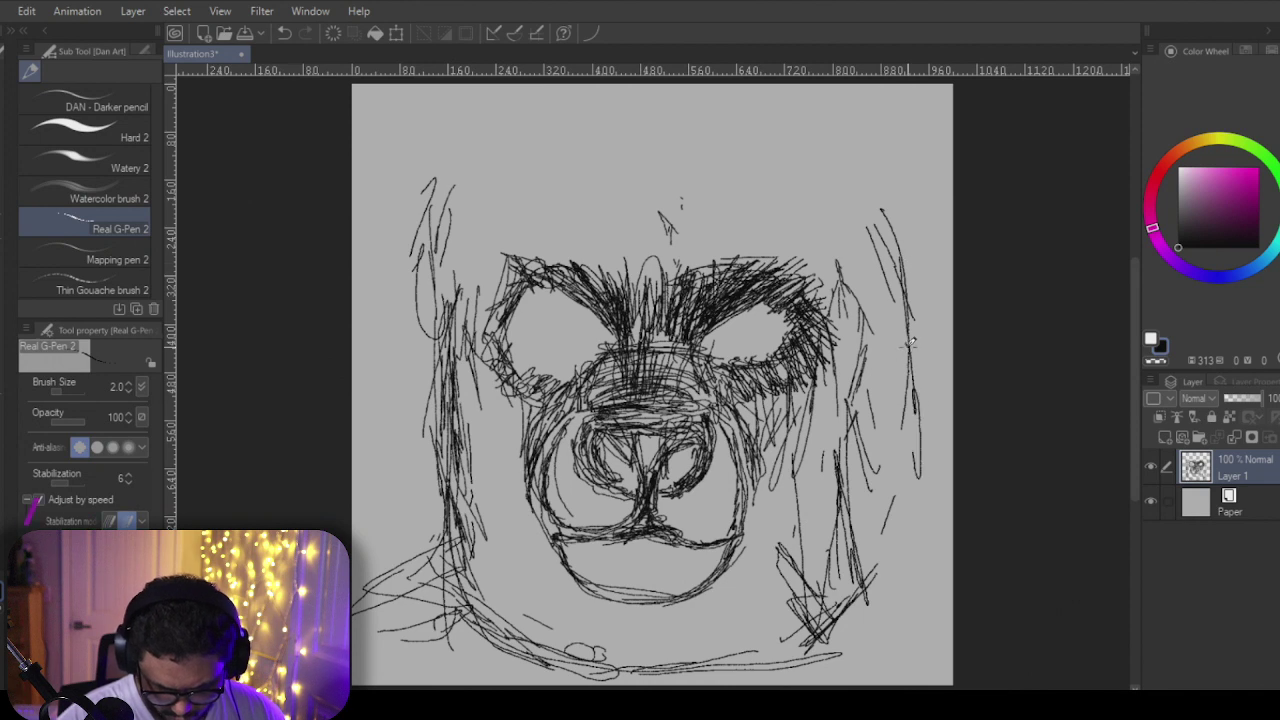
{"action": "left_click_drag", "start_coordinate": [912, 368], "coordinate": [910, 432]}
{"action": "mouse_move", "coordinate": [906, 290]}
{"action": "left_mouse_down"}
{"action": "mouse_move", "coordinate": [922, 412]}
{"action": "mouse_move", "coordinate": [870, 578]}
{"action": "left_mouse_up"}
{"action": "left_click_drag", "start_coordinate": [928, 462], "coordinate": [842, 612]}
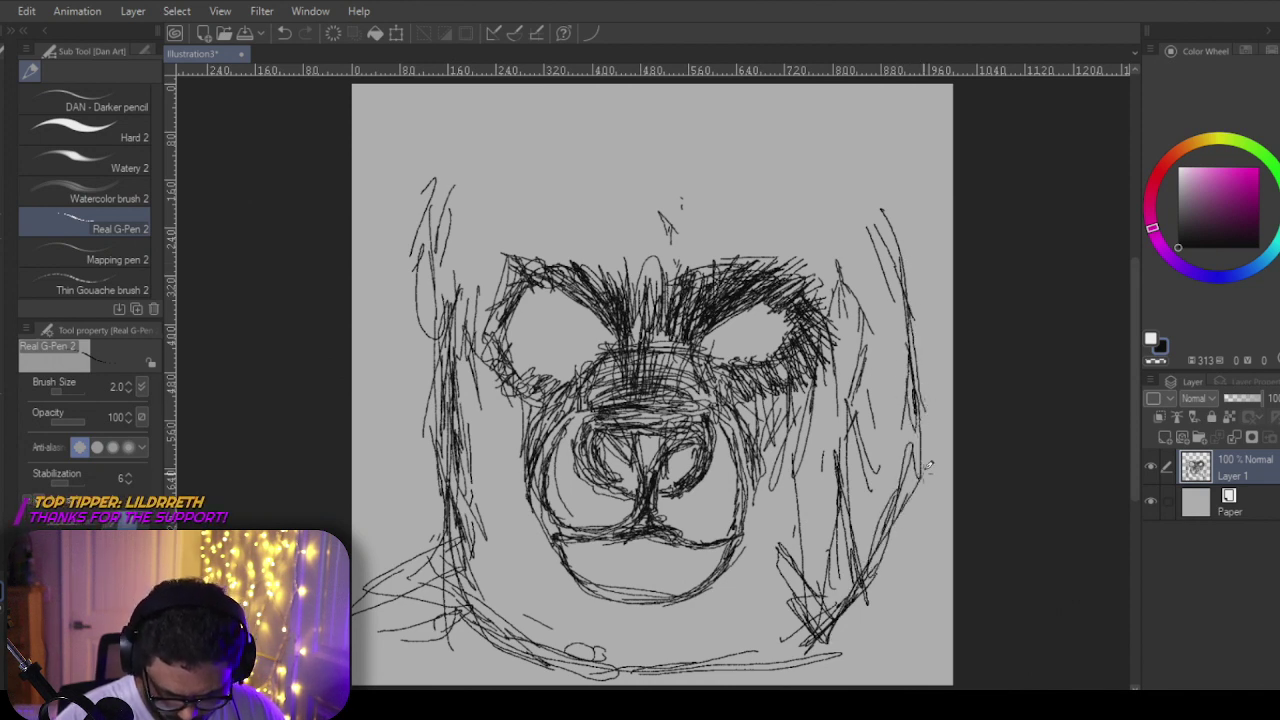
{"action": "left_click_drag", "start_coordinate": [940, 342], "coordinate": [896, 500]}
{"action": "left_click_drag", "start_coordinate": [926, 366], "coordinate": [880, 188]}
{"action": "left_click_drag", "start_coordinate": [846, 238], "coordinate": [882, 198]}
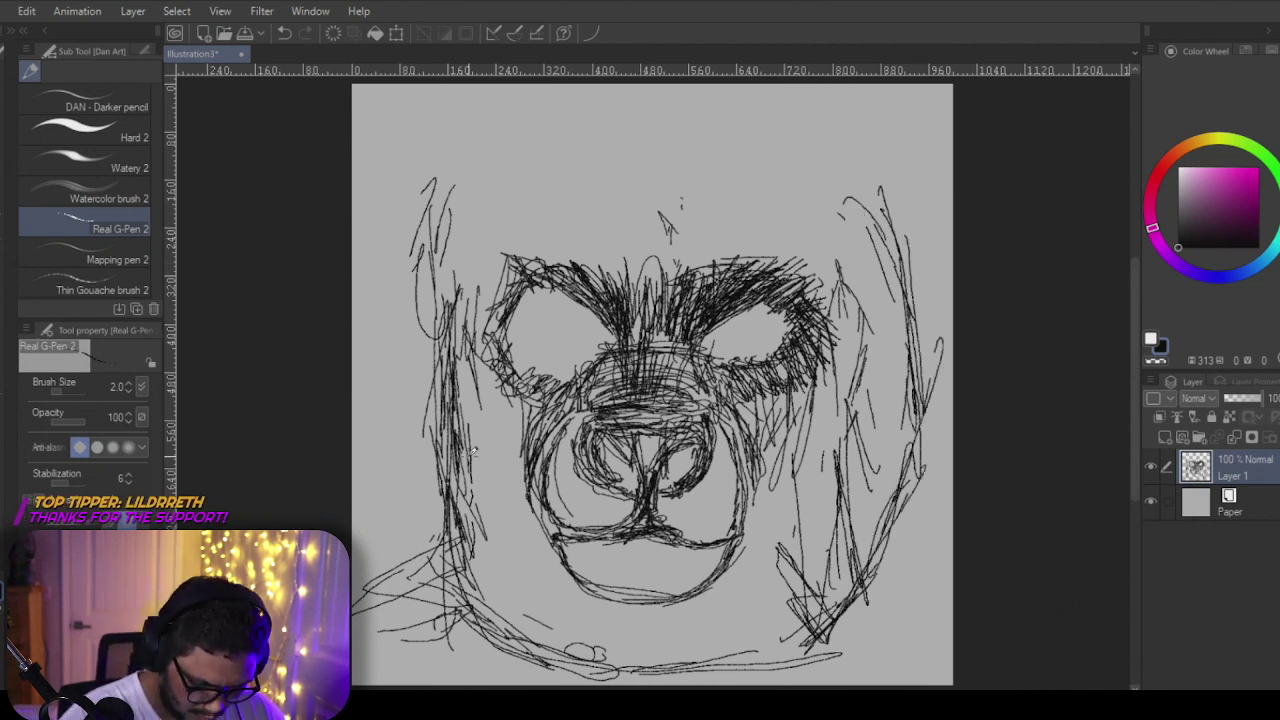
Step: Build up the left side of the face with long overlapping fur strokes from above the brow down to the jaw
{"action": "mouse_move", "coordinate": [456, 290]}
{"action": "left_mouse_down"}
{"action": "mouse_move", "coordinate": [400, 420]}
{"action": "mouse_move", "coordinate": [404, 550]}
{"action": "left_mouse_up"}
{"action": "left_click_drag", "start_coordinate": [450, 376], "coordinate": [422, 534]}
{"action": "mouse_move", "coordinate": [452, 292]}
{"action": "left_mouse_down"}
{"action": "mouse_move", "coordinate": [398, 476]}
{"action": "mouse_move", "coordinate": [440, 600]}
{"action": "left_mouse_up"}
{"action": "left_click_drag", "start_coordinate": [408, 318], "coordinate": [384, 498]}
{"action": "left_click_drag", "start_coordinate": [410, 334], "coordinate": [436, 548]}
{"action": "left_click_drag", "start_coordinate": [414, 246], "coordinate": [392, 302]}
{"action": "mouse_move", "coordinate": [436, 174]}
{"action": "left_mouse_down"}
{"action": "mouse_move", "coordinate": [402, 232]}
{"action": "mouse_move", "coordinate": [390, 414]}
{"action": "mouse_move", "coordinate": [388, 290]}
{"action": "mouse_move", "coordinate": [378, 400]}
{"action": "left_mouse_up"}
{"action": "left_click_drag", "start_coordinate": [408, 258], "coordinate": [380, 440]}
{"action": "left_click_drag", "start_coordinate": [424, 218], "coordinate": [398, 498]}
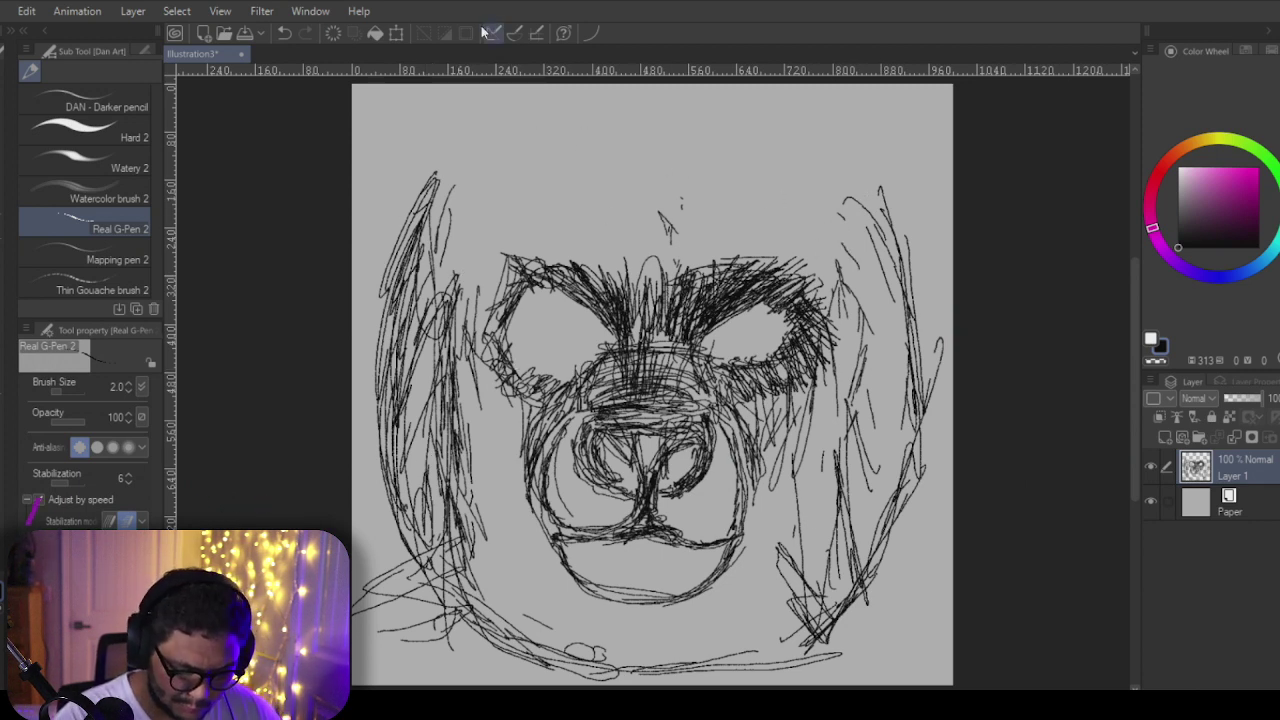
Step: Transform the whole sketch, scaling it down slightly and shifting it lower to leave room above the head
{"action": "key", "text": "ctrl+t"}
{"action": "left_click_drag", "start_coordinate": [940, 172], "coordinate": [891, 242]}
{"action": "left_click_drag", "start_coordinate": [765, 506], "coordinate": [789, 512]}
{"action": "left_click", "coordinate": [620, 681]}
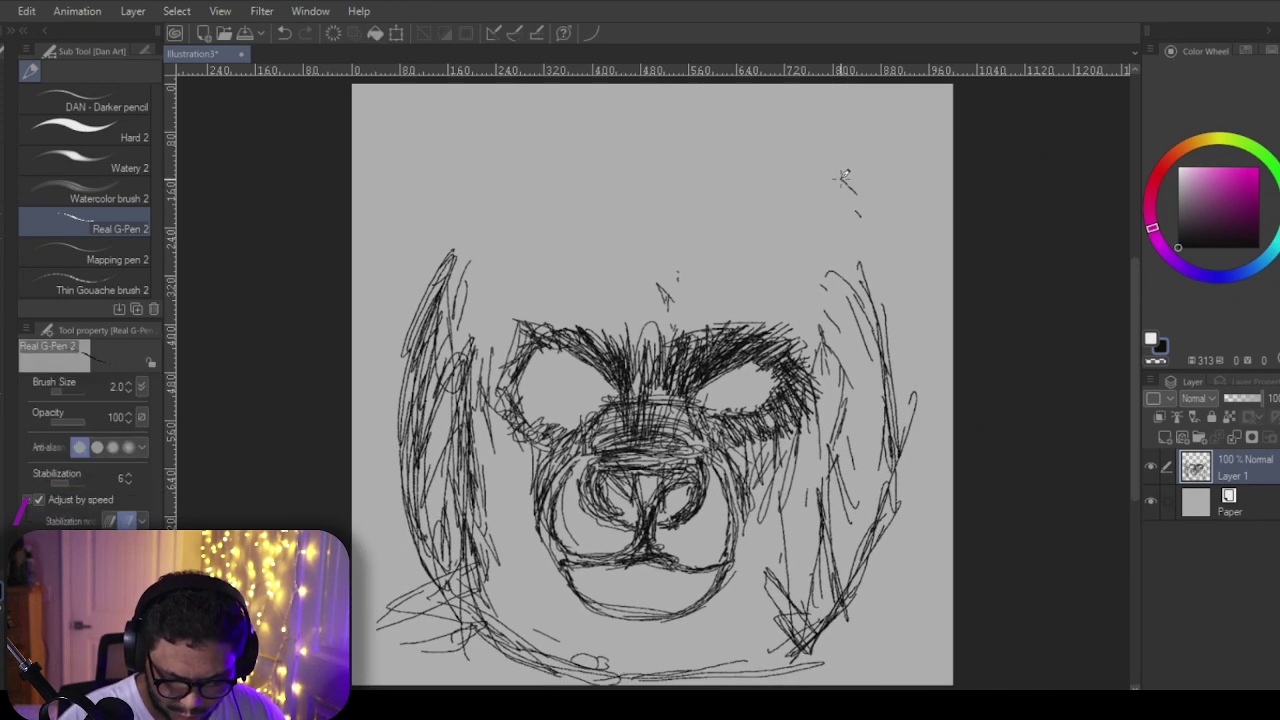
Step: Draw a rounded ear with an inner contour on the head's upper right and a curve for the top of the head
{"action": "left_click_drag", "start_coordinate": [889, 273], "coordinate": [806, 127]}
{"action": "mouse_move", "coordinate": [749, 160]}
{"action": "left_mouse_down"}
{"action": "mouse_move", "coordinate": [712, 183]}
{"action": "mouse_move", "coordinate": [742, 219]}
{"action": "left_mouse_up"}
{"action": "left_click_drag", "start_coordinate": [791, 200], "coordinate": [873, 194]}
{"action": "left_click_drag", "start_coordinate": [832, 348], "coordinate": [858, 374]}
{"action": "left_click_drag", "start_coordinate": [830, 236], "coordinate": [846, 175]}
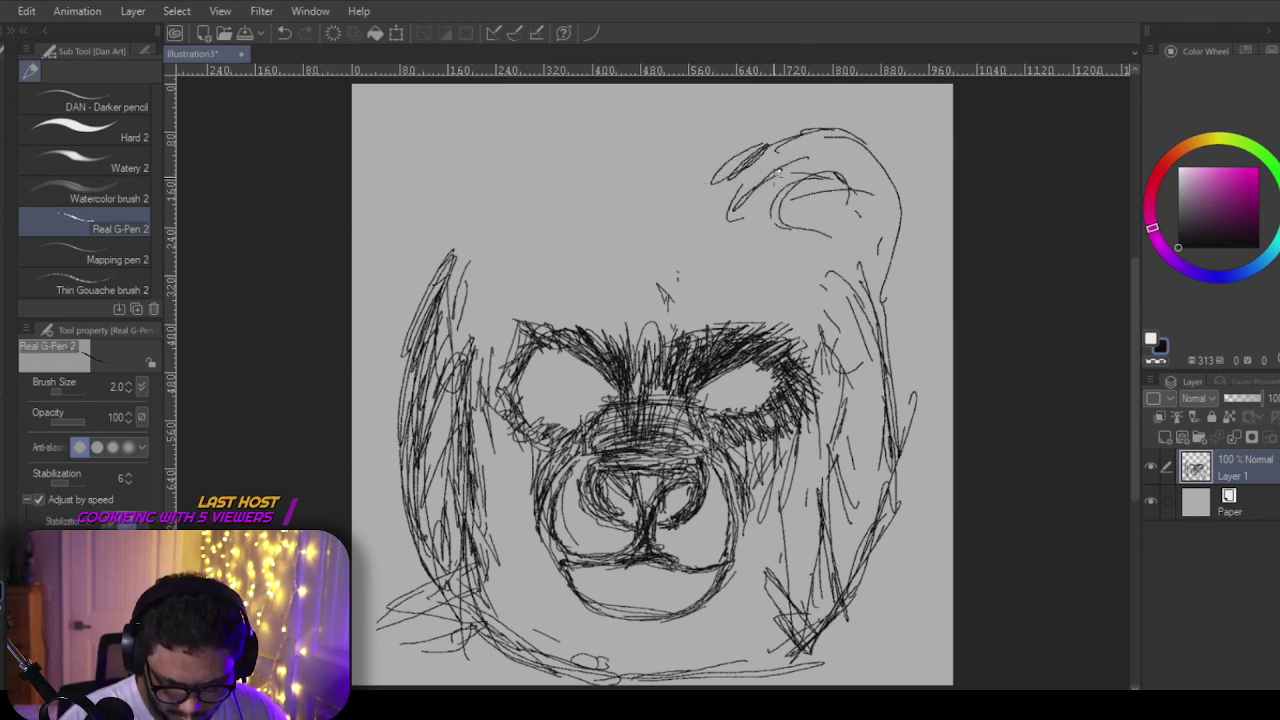
{"action": "mouse_move", "coordinate": [757, 196]}
{"action": "left_mouse_down"}
{"action": "mouse_move", "coordinate": [782, 159]}
{"action": "mouse_move", "coordinate": [831, 155]}
{"action": "mouse_move", "coordinate": [813, 174]}
{"action": "mouse_move", "coordinate": [846, 170]}
{"action": "mouse_move", "coordinate": [864, 243]}
{"action": "mouse_move", "coordinate": [876, 195]}
{"action": "left_mouse_up"}
{"action": "mouse_move", "coordinate": [859, 277]}
{"action": "left_mouse_down"}
{"action": "mouse_move", "coordinate": [853, 173]}
{"action": "mouse_move", "coordinate": [788, 188]}
{"action": "mouse_move", "coordinate": [842, 273]}
{"action": "left_mouse_up"}
{"action": "mouse_move", "coordinate": [778, 238]}
{"action": "left_mouse_down"}
{"action": "mouse_move", "coordinate": [847, 253]}
{"action": "mouse_move", "coordinate": [845, 268]}
{"action": "mouse_move", "coordinate": [717, 210]}
{"action": "mouse_move", "coordinate": [737, 213]}
{"action": "mouse_move", "coordinate": [582, 224]}
{"action": "left_mouse_up"}
{"action": "mouse_move", "coordinate": [582, 224]}
{"action": "left_mouse_down"}
{"action": "mouse_move", "coordinate": [722, 228]}
{"action": "mouse_move", "coordinate": [568, 211]}
{"action": "left_mouse_up"}
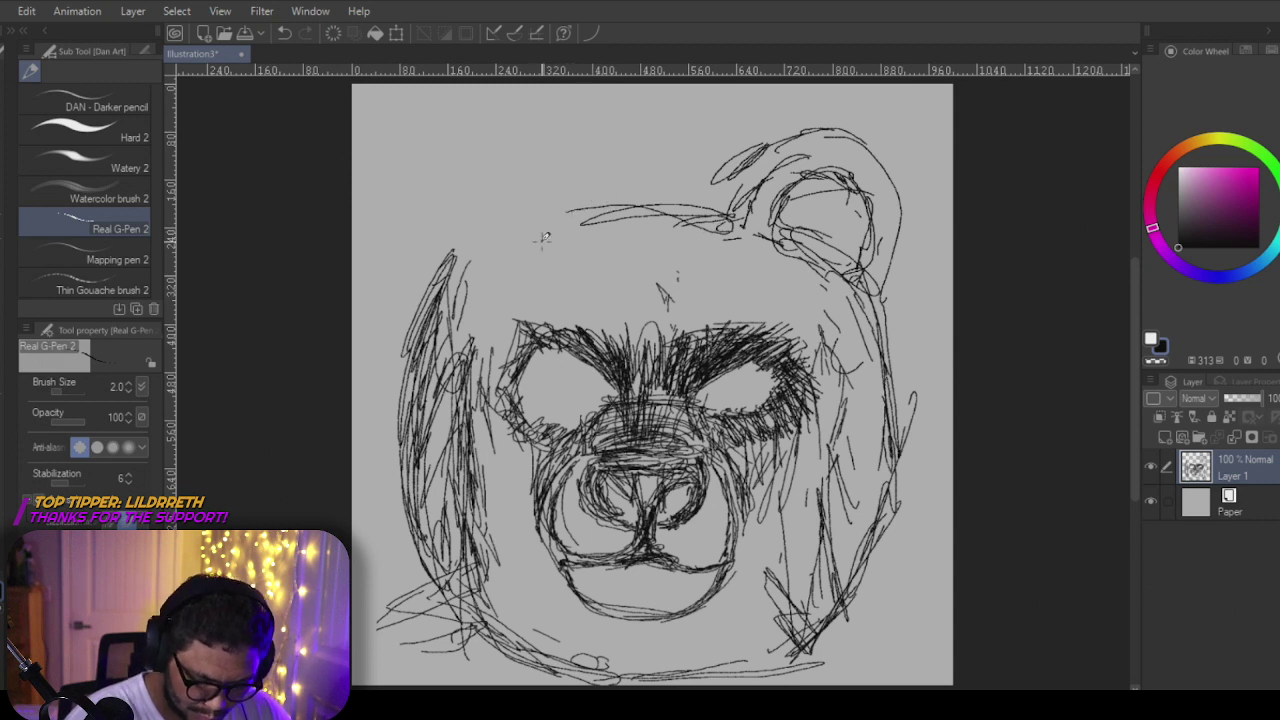
Step: Flip the canvas view horizontally and sketch the second ear's outline on the upper right with layered fur strokes
{"action": "key", "text": "h"}
{"action": "mouse_move", "coordinate": [730, 208]}
{"action": "left_mouse_down"}
{"action": "mouse_move", "coordinate": [790, 162]}
{"action": "mouse_move", "coordinate": [742, 162]}
{"action": "mouse_move", "coordinate": [851, 112]}
{"action": "left_mouse_up"}
{"action": "mouse_move", "coordinate": [756, 156]}
{"action": "left_mouse_down"}
{"action": "mouse_move", "coordinate": [840, 133]}
{"action": "mouse_move", "coordinate": [858, 160]}
{"action": "mouse_move", "coordinate": [926, 180]}
{"action": "left_mouse_up"}
{"action": "left_click_drag", "start_coordinate": [880, 142], "coordinate": [876, 260]}
{"action": "mouse_move", "coordinate": [728, 185]}
{"action": "left_mouse_down"}
{"action": "mouse_move", "coordinate": [876, 262]}
{"action": "mouse_move", "coordinate": [856, 300]}
{"action": "left_mouse_up"}
{"action": "left_click_drag", "start_coordinate": [912, 218], "coordinate": [832, 156]}
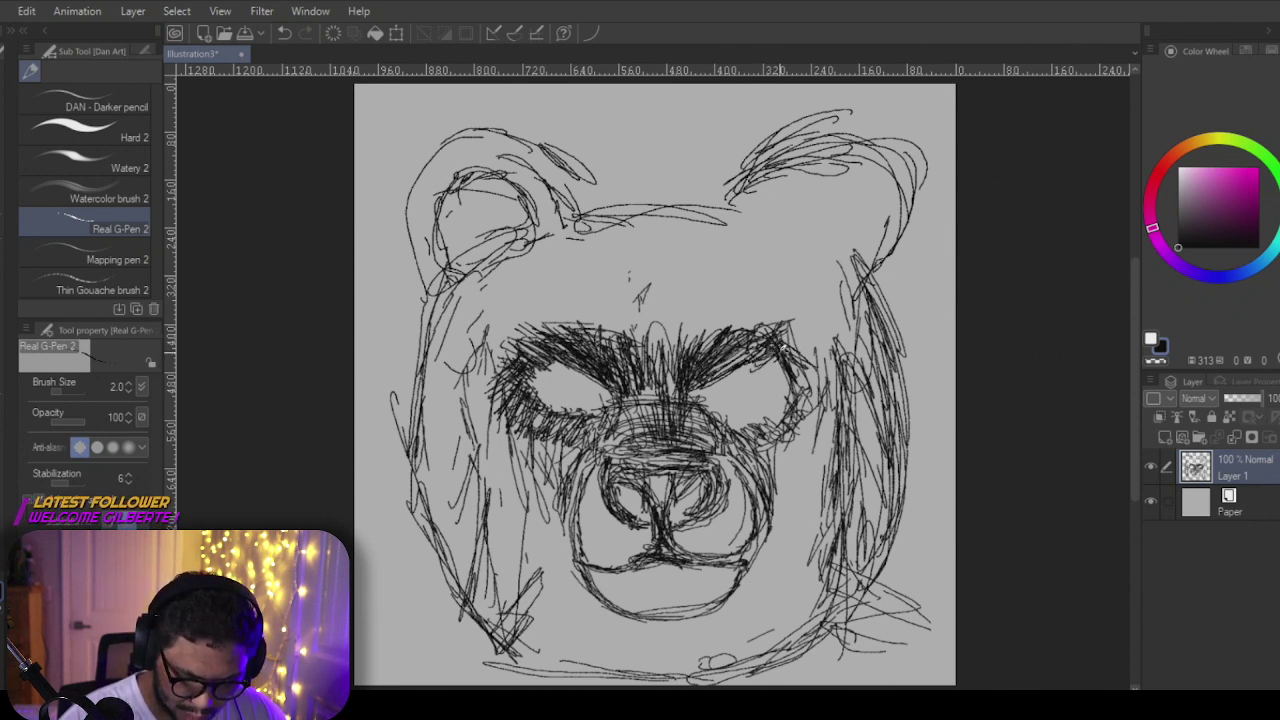
Step: Add fur strokes beside the right eye and on the forehead, thicken the right ear's outer edge and draw its inner contour
{"action": "mouse_move", "coordinate": [796, 373]}
{"action": "left_mouse_down"}
{"action": "mouse_move", "coordinate": [817, 405]}
{"action": "mouse_move", "coordinate": [775, 470]}
{"action": "mouse_move", "coordinate": [806, 428]}
{"action": "left_mouse_up"}
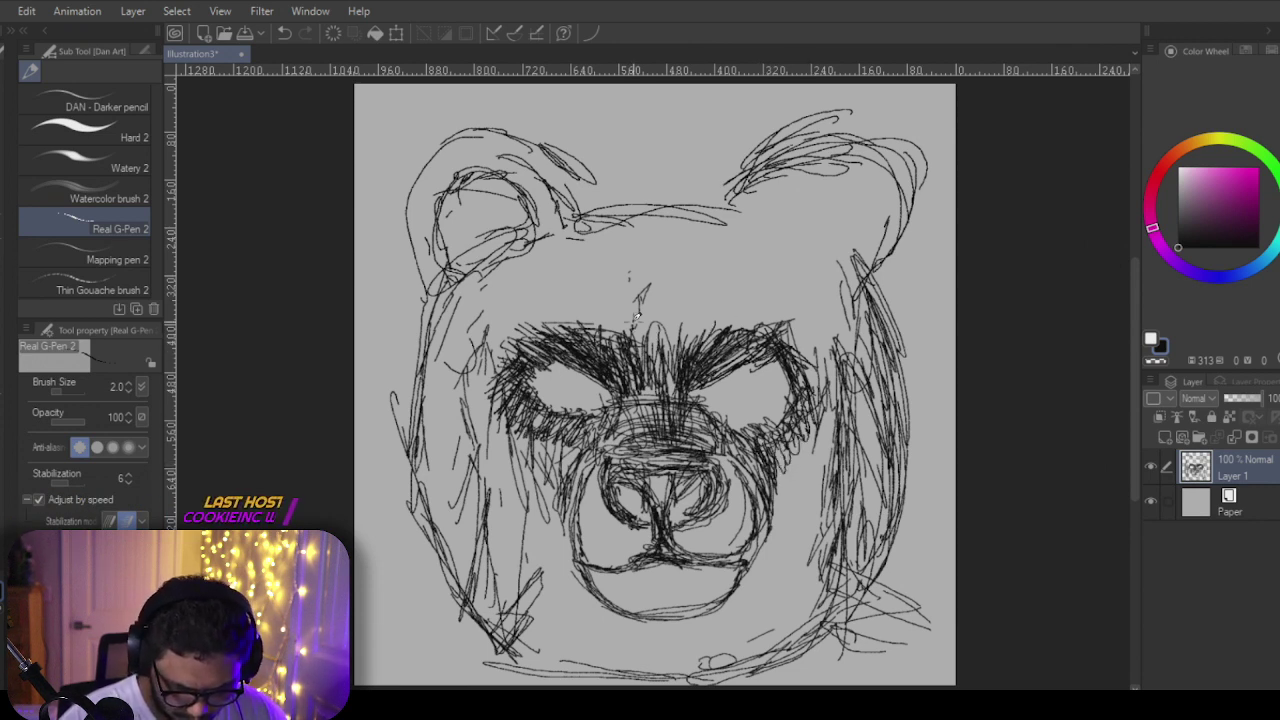
{"action": "left_click_drag", "start_coordinate": [632, 318], "coordinate": [736, 290]}
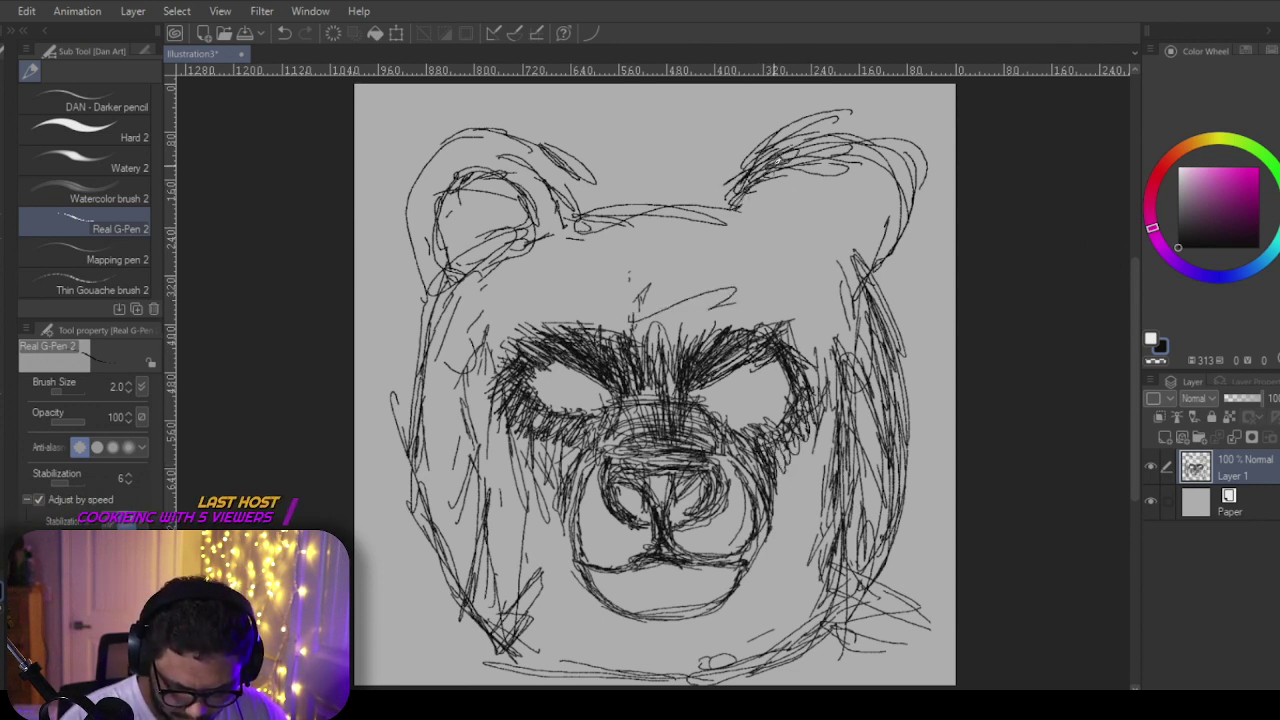
{"action": "left_click_drag", "start_coordinate": [906, 203], "coordinate": [880, 296]}
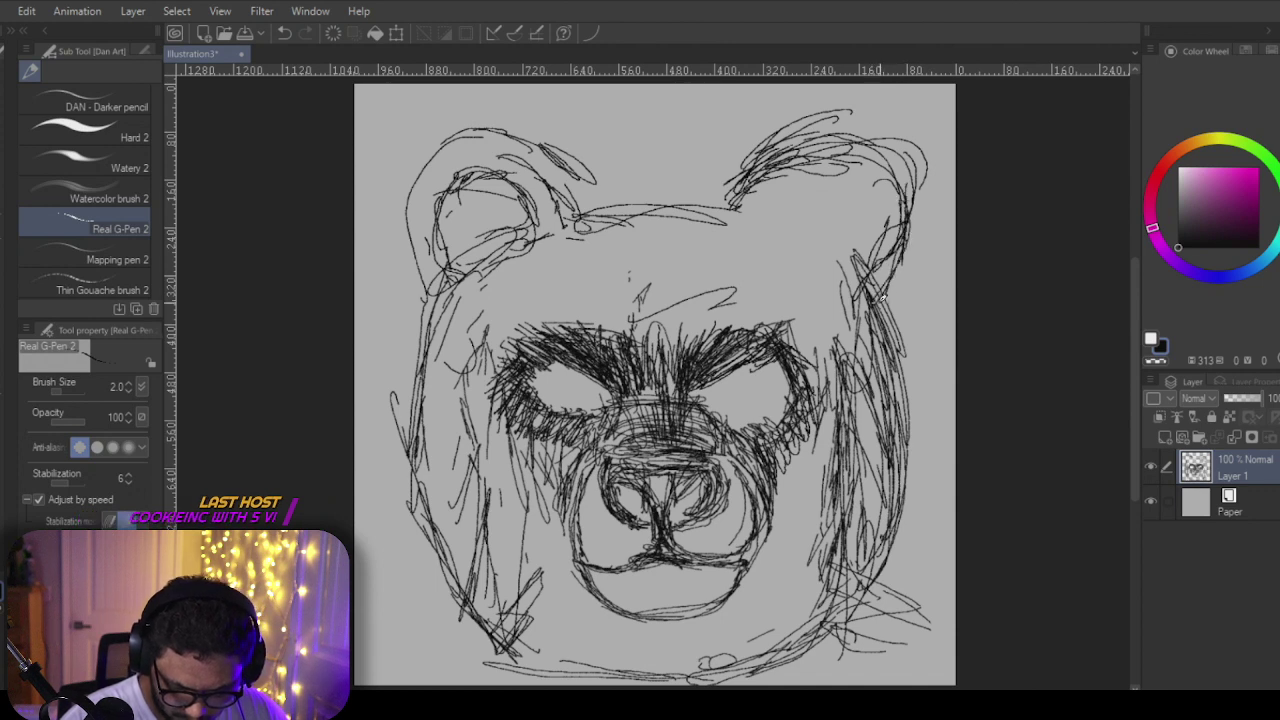
{"action": "mouse_move", "coordinate": [868, 246]}
{"action": "left_mouse_down"}
{"action": "mouse_move", "coordinate": [764, 202]}
{"action": "mouse_move", "coordinate": [866, 262]}
{"action": "left_mouse_up"}
{"action": "mouse_move", "coordinate": [760, 182]}
{"action": "left_mouse_down"}
{"action": "mouse_move", "coordinate": [852, 172]}
{"action": "mouse_move", "coordinate": [867, 243]}
{"action": "mouse_move", "coordinate": [772, 197]}
{"action": "mouse_move", "coordinate": [820, 262]}
{"action": "mouse_move", "coordinate": [776, 215]}
{"action": "left_mouse_up"}
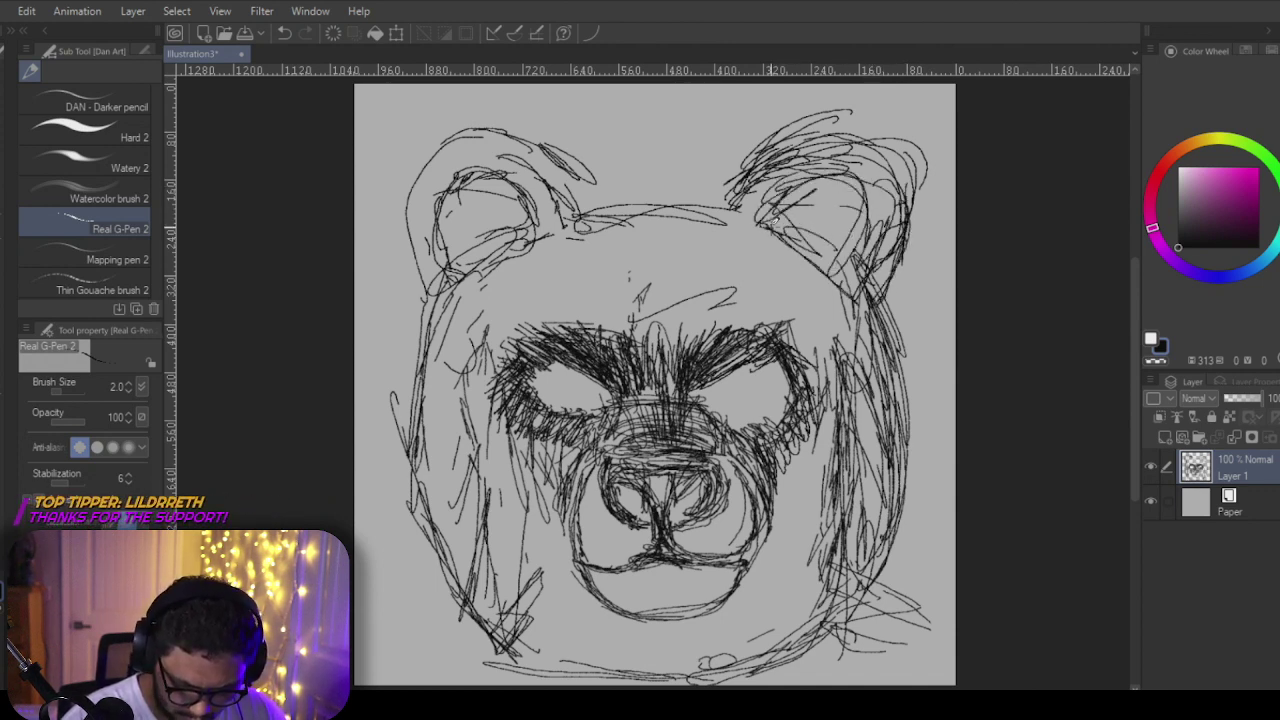
Step: Reinforce the head outline across the top between the ears and down the left side to the jaw
{"action": "left_click_drag", "start_coordinate": [670, 203], "coordinate": [548, 250]}
{"action": "left_click_drag", "start_coordinate": [662, 216], "coordinate": [618, 236]}
{"action": "mouse_move", "coordinate": [463, 277]}
{"action": "left_mouse_down"}
{"action": "mouse_move", "coordinate": [427, 347]}
{"action": "mouse_move", "coordinate": [419, 427]}
{"action": "mouse_move", "coordinate": [401, 452]}
{"action": "mouse_move", "coordinate": [424, 517]}
{"action": "mouse_move", "coordinate": [532, 642]}
{"action": "left_mouse_up"}
{"action": "left_click_drag", "start_coordinate": [466, 604], "coordinate": [418, 430]}
{"action": "mouse_move", "coordinate": [446, 284]}
{"action": "left_mouse_down"}
{"action": "mouse_move", "coordinate": [424, 342]}
{"action": "mouse_move", "coordinate": [470, 329]}
{"action": "left_mouse_up"}
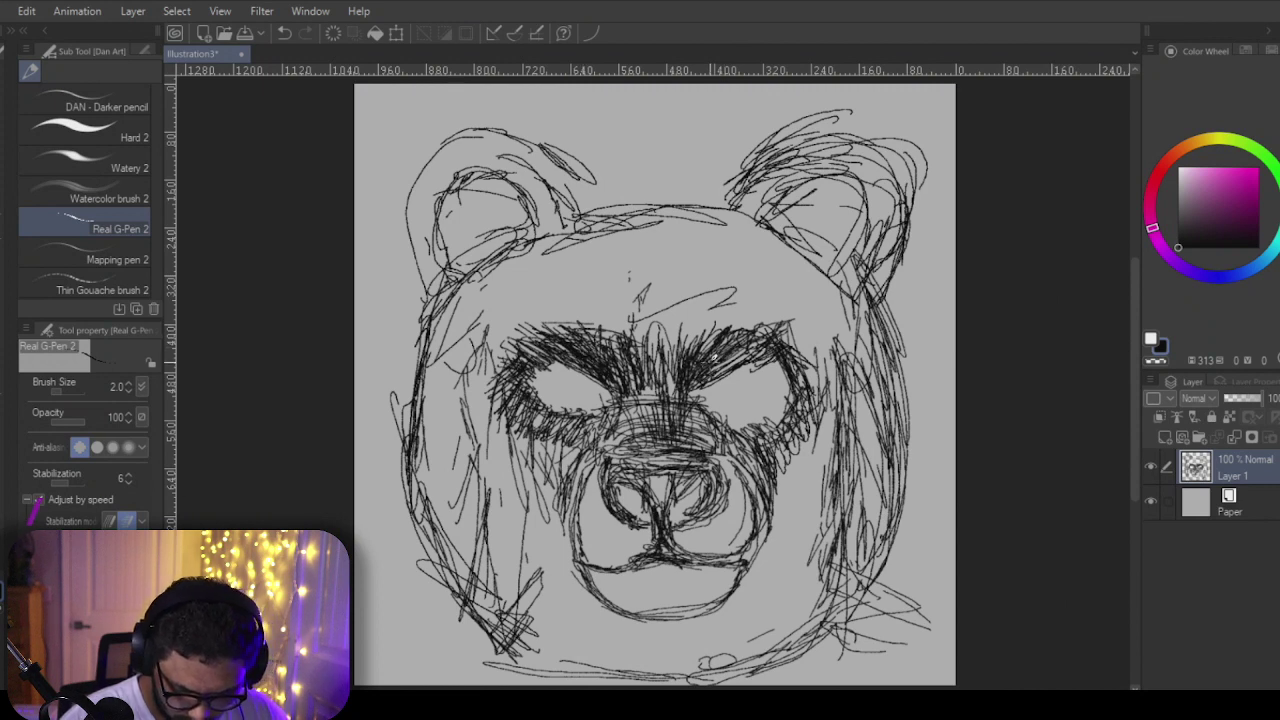
Step: Erase the brow fur and shading around the right eye and the stray forehead strokes, leaving a clean eye contour
{"action": "key", "text": "e"}
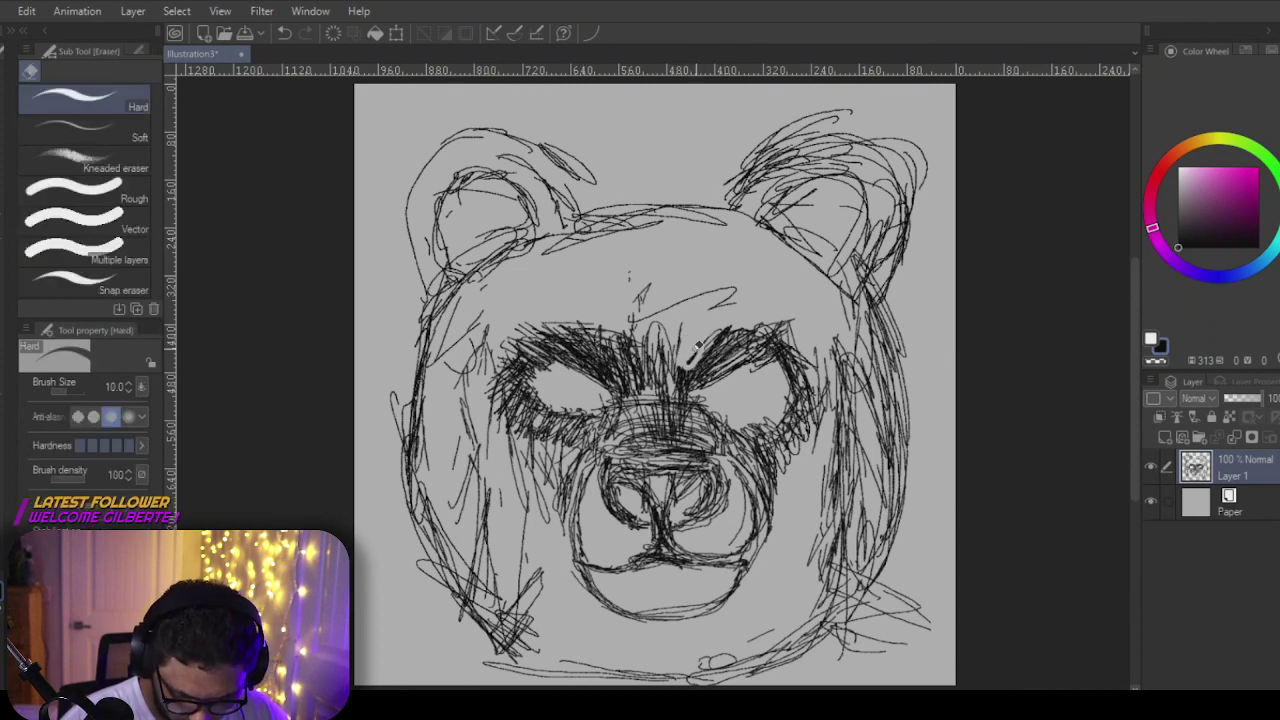
{"action": "mouse_move", "coordinate": [728, 324]}
{"action": "left_mouse_down"}
{"action": "mouse_move", "coordinate": [765, 324]}
{"action": "mouse_move", "coordinate": [721, 345]}
{"action": "mouse_move", "coordinate": [758, 318]}
{"action": "mouse_move", "coordinate": [710, 342]}
{"action": "mouse_move", "coordinate": [702, 320]}
{"action": "mouse_move", "coordinate": [764, 325]}
{"action": "mouse_move", "coordinate": [755, 343]}
{"action": "mouse_move", "coordinate": [752, 304]}
{"action": "mouse_move", "coordinate": [774, 324]}
{"action": "mouse_move", "coordinate": [714, 292]}
{"action": "left_mouse_up"}
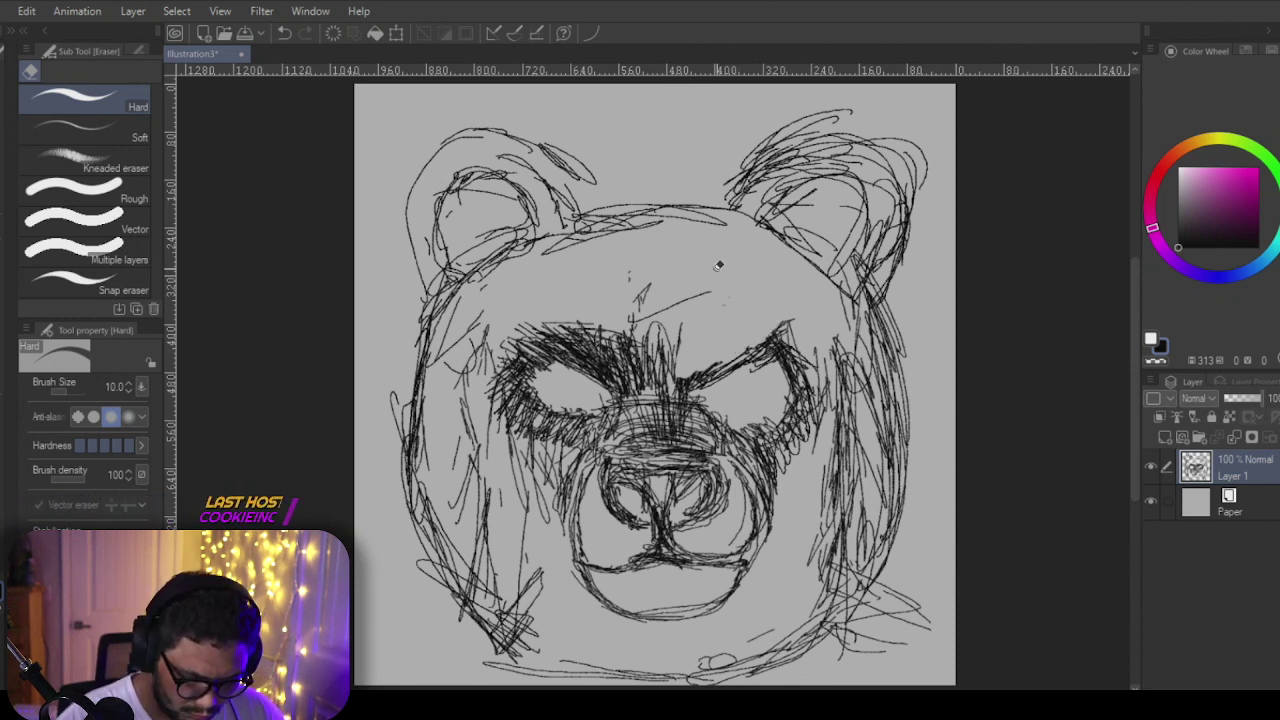
{"action": "left_click_drag", "start_coordinate": [634, 321], "coordinate": [658, 314]}
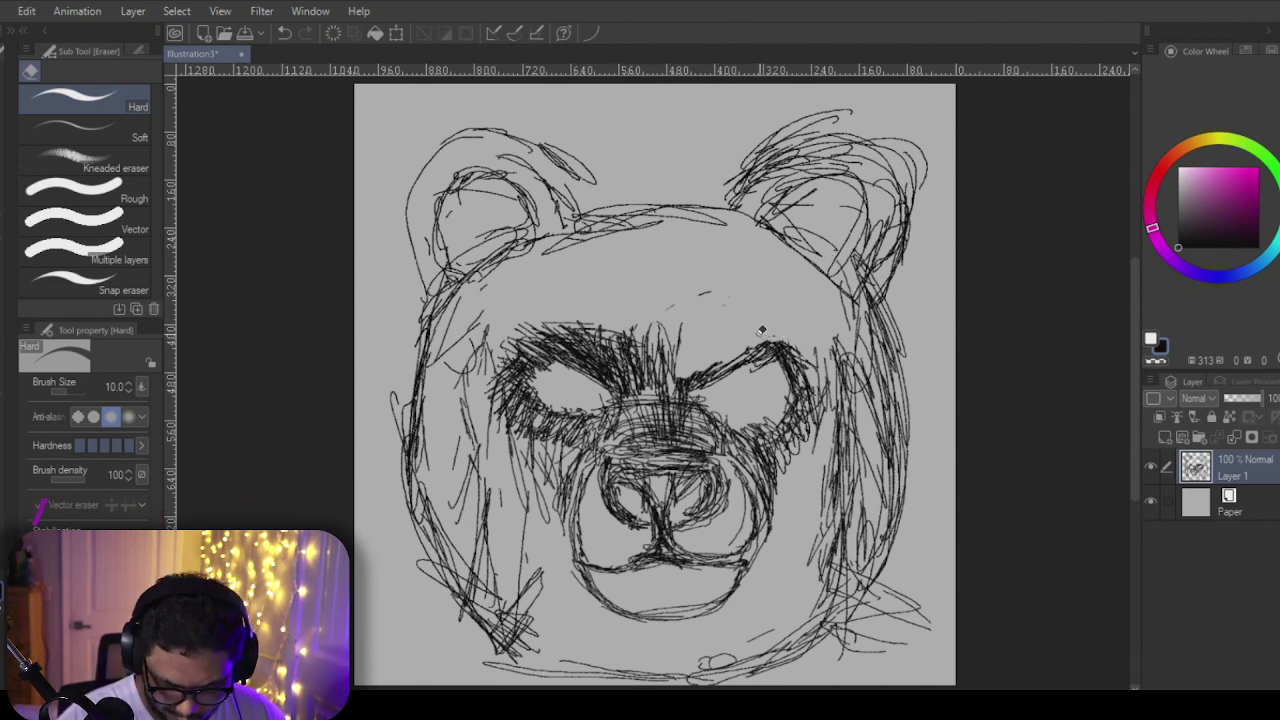
{"action": "mouse_move", "coordinate": [712, 292]}
{"action": "left_mouse_down"}
{"action": "mouse_move", "coordinate": [674, 313]}
{"action": "mouse_move", "coordinate": [686, 311]}
{"action": "left_mouse_up"}
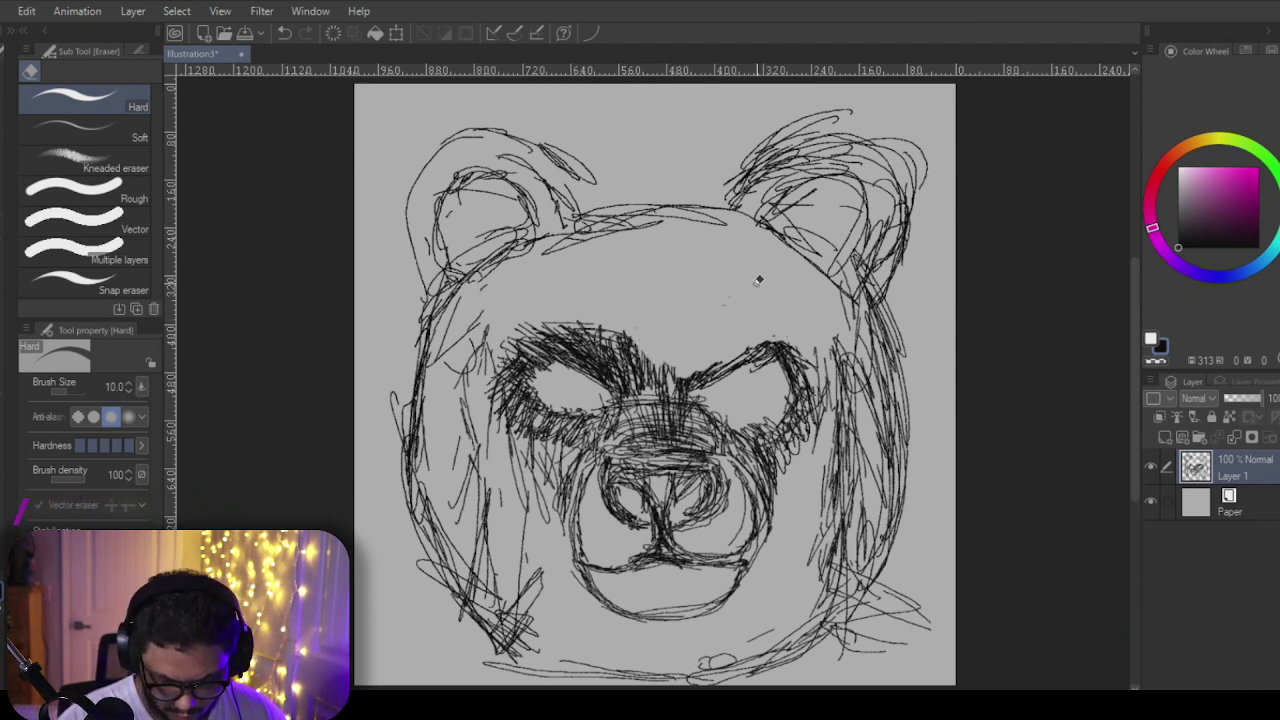
{"action": "left_click_drag", "start_coordinate": [683, 332], "coordinate": [667, 372]}
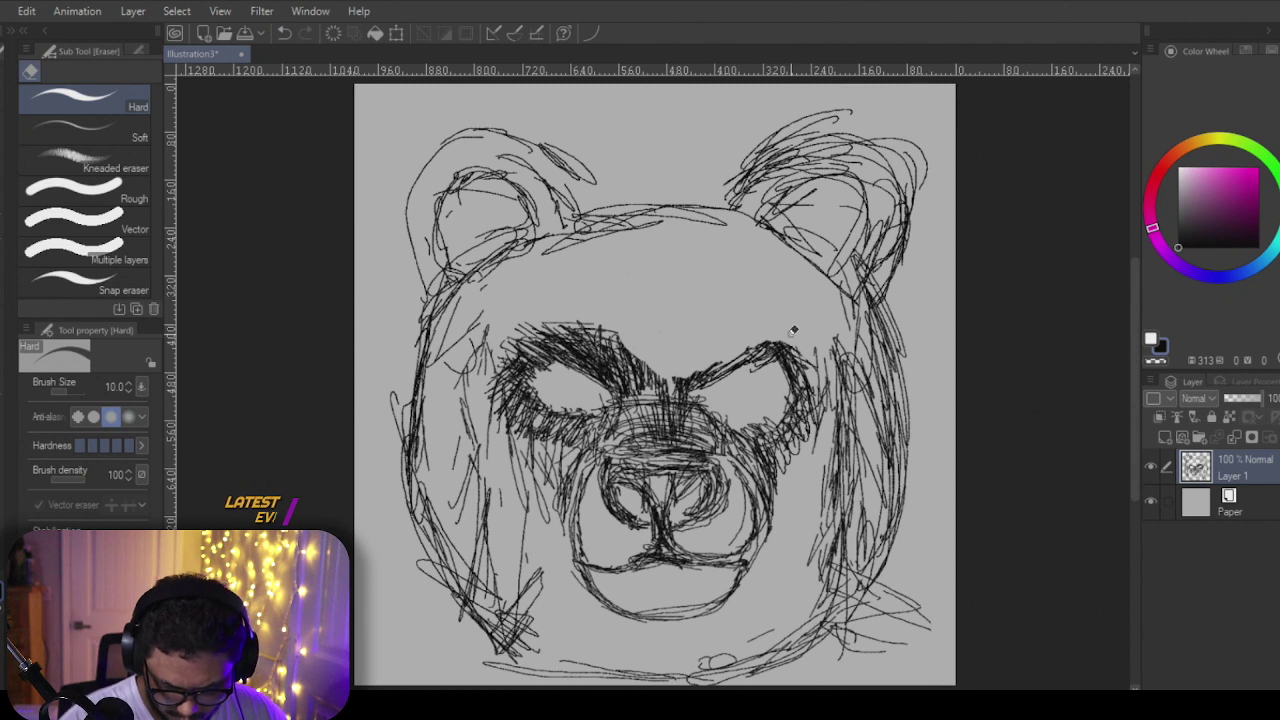
{"action": "mouse_move", "coordinate": [806, 362]}
{"action": "left_mouse_down"}
{"action": "mouse_move", "coordinate": [800, 422]}
{"action": "mouse_move", "coordinate": [768, 436]}
{"action": "mouse_move", "coordinate": [792, 450]}
{"action": "left_mouse_up"}
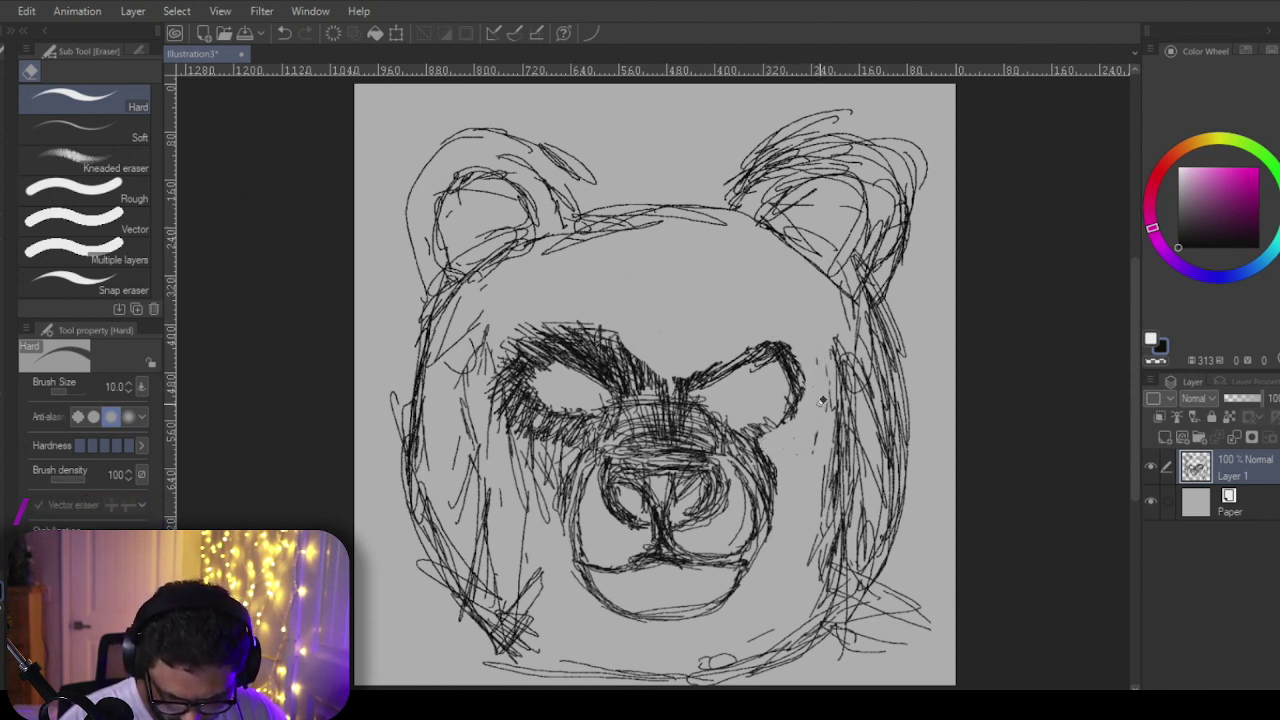
Step: Erase the inner fur strokes along both cheeks so only the outer head outline remains
{"action": "mouse_move", "coordinate": [835, 376]}
{"action": "left_mouse_down"}
{"action": "mouse_move", "coordinate": [846, 344]}
{"action": "mouse_move", "coordinate": [838, 420]}
{"action": "mouse_move", "coordinate": [827, 414]}
{"action": "mouse_move", "coordinate": [841, 353]}
{"action": "left_mouse_up"}
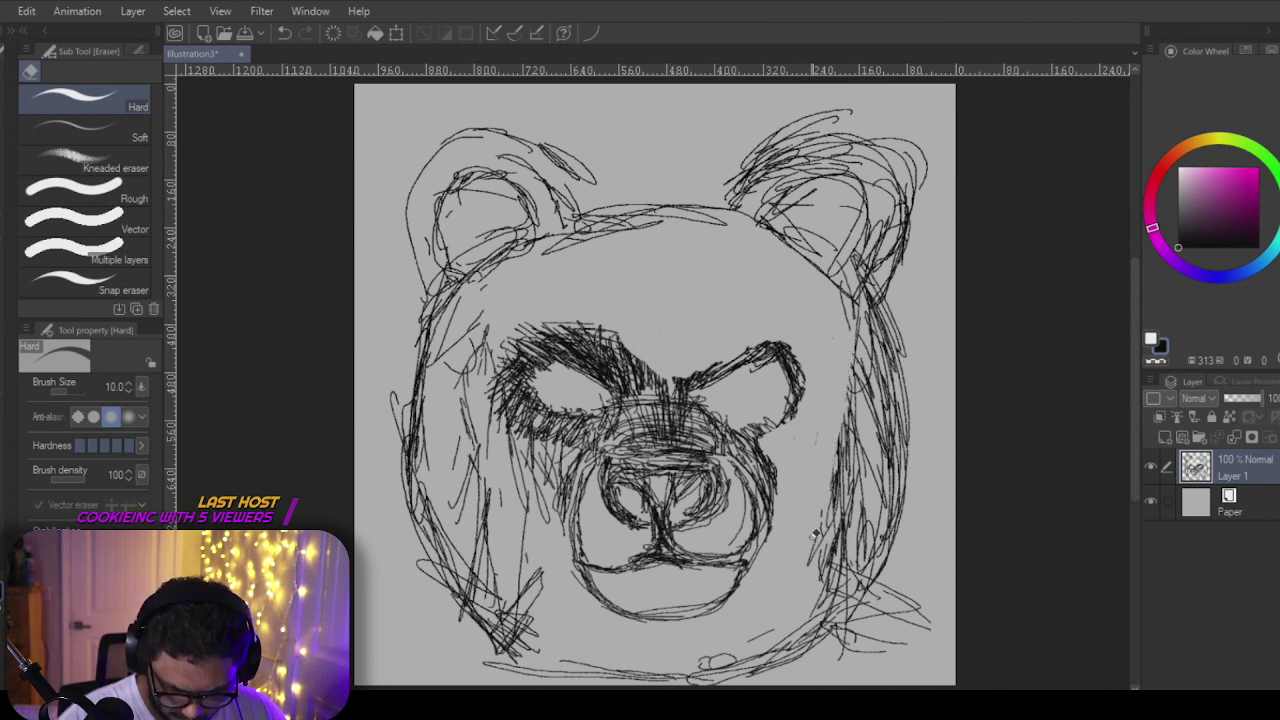
{"action": "mouse_move", "coordinate": [815, 537]}
{"action": "left_mouse_down"}
{"action": "mouse_move", "coordinate": [848, 432]}
{"action": "mouse_move", "coordinate": [829, 547]}
{"action": "mouse_move", "coordinate": [845, 468]}
{"action": "left_mouse_up"}
{"action": "mouse_move", "coordinate": [820, 548]}
{"action": "left_mouse_down"}
{"action": "mouse_move", "coordinate": [835, 510]}
{"action": "mouse_move", "coordinate": [824, 604]}
{"action": "mouse_move", "coordinate": [852, 523]}
{"action": "mouse_move", "coordinate": [821, 595]}
{"action": "mouse_move", "coordinate": [853, 568]}
{"action": "mouse_move", "coordinate": [835, 614]}
{"action": "mouse_move", "coordinate": [867, 485]}
{"action": "mouse_move", "coordinate": [854, 506]}
{"action": "mouse_move", "coordinate": [866, 345]}
{"action": "left_mouse_up"}
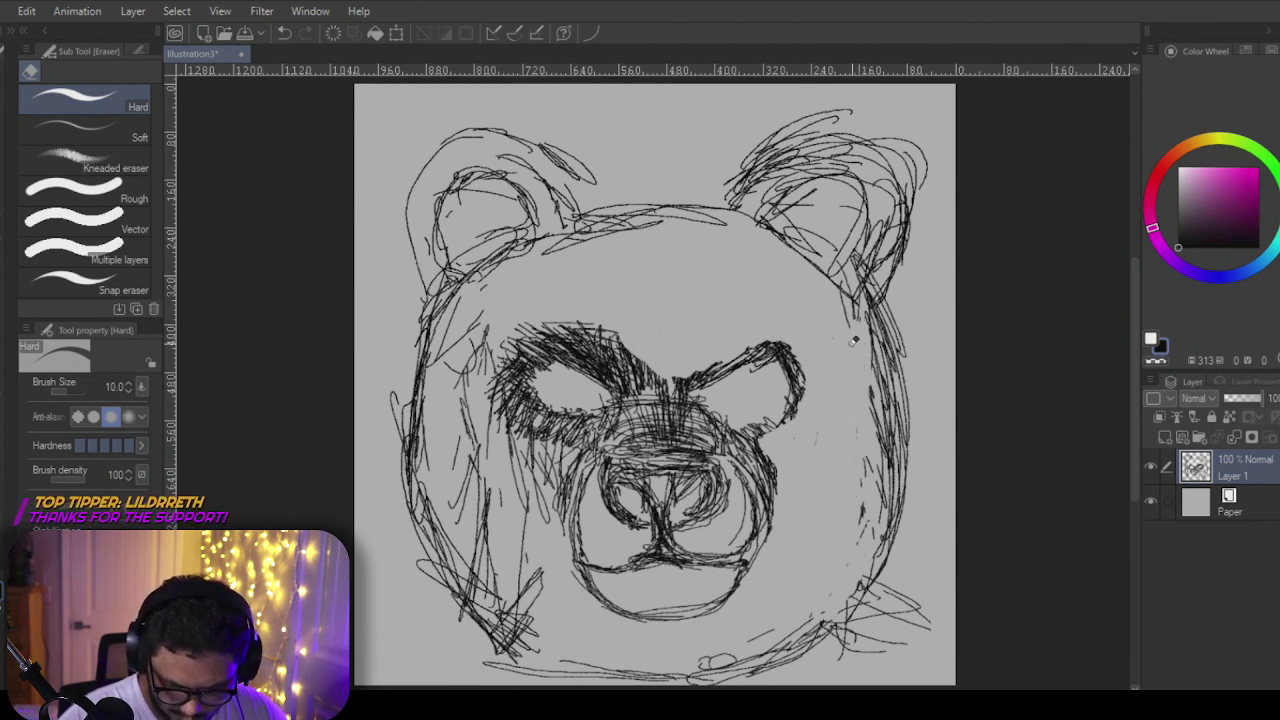
{"action": "left_click_drag", "start_coordinate": [881, 410], "coordinate": [871, 450]}
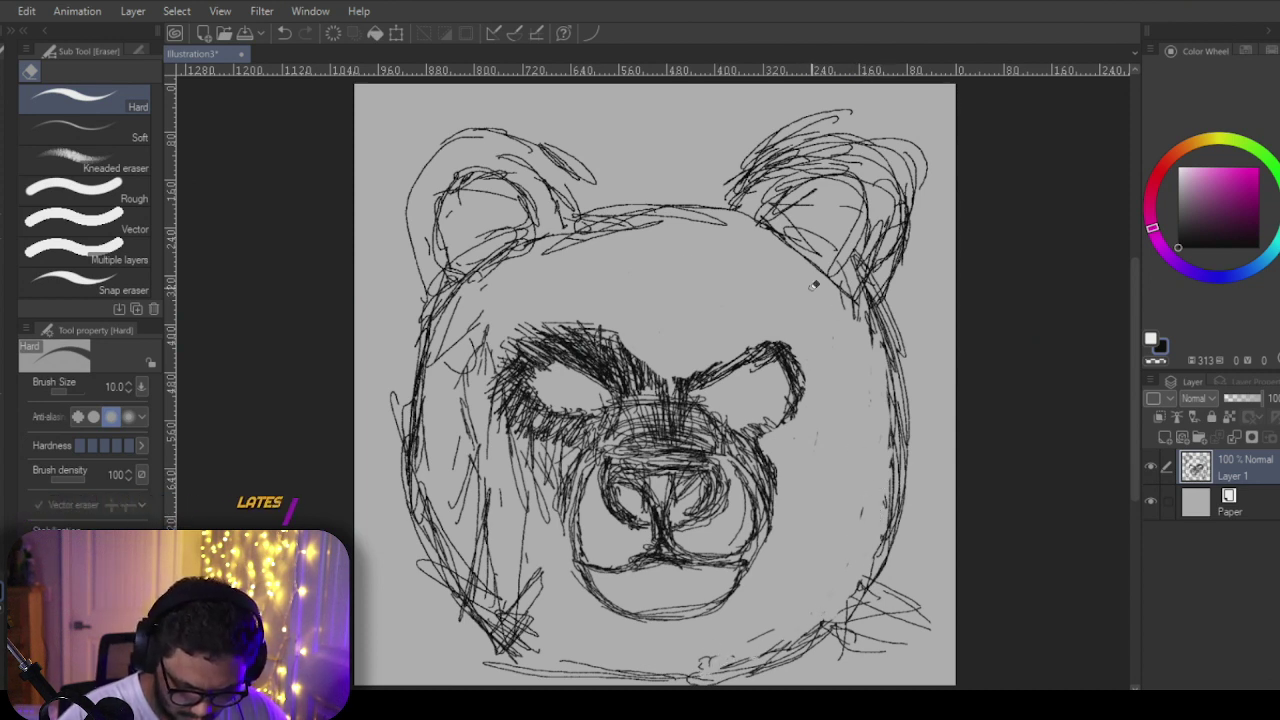
{"action": "mouse_move", "coordinate": [474, 370]}
{"action": "left_mouse_down"}
{"action": "mouse_move", "coordinate": [486, 324]}
{"action": "mouse_move", "coordinate": [453, 378]}
{"action": "mouse_move", "coordinate": [473, 390]}
{"action": "left_mouse_up"}
{"action": "mouse_move", "coordinate": [497, 524]}
{"action": "left_mouse_down"}
{"action": "mouse_move", "coordinate": [518, 573]}
{"action": "mouse_move", "coordinate": [446, 467]}
{"action": "mouse_move", "coordinate": [467, 555]}
{"action": "mouse_move", "coordinate": [493, 563]}
{"action": "mouse_move", "coordinate": [450, 496]}
{"action": "mouse_move", "coordinate": [472, 578]}
{"action": "mouse_move", "coordinate": [543, 611]}
{"action": "mouse_move", "coordinate": [475, 531]}
{"action": "mouse_move", "coordinate": [481, 594]}
{"action": "mouse_move", "coordinate": [535, 647]}
{"action": "mouse_move", "coordinate": [506, 559]}
{"action": "mouse_move", "coordinate": [494, 586]}
{"action": "mouse_move", "coordinate": [475, 558]}
{"action": "left_mouse_up"}
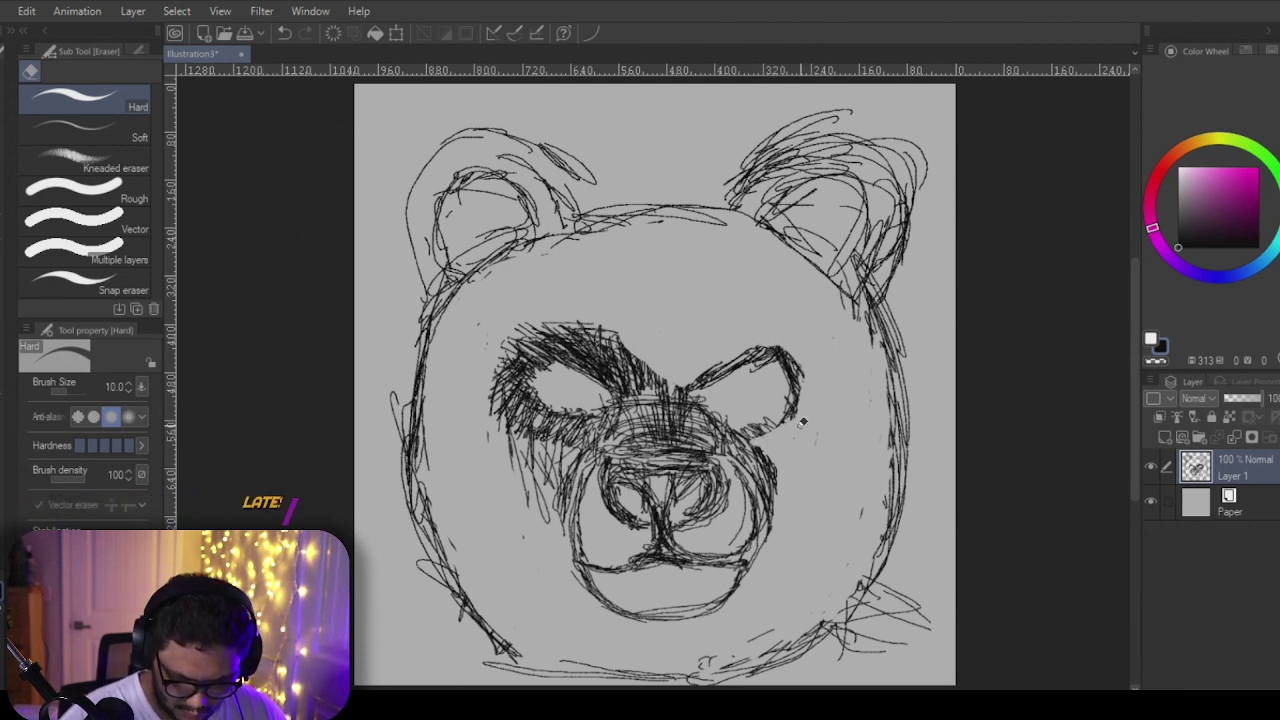
Step: Thicken the right eye's outline with the pen and sketch a jagged fur patch contour around the left eye down the cheek
{"action": "key", "text": "p"}
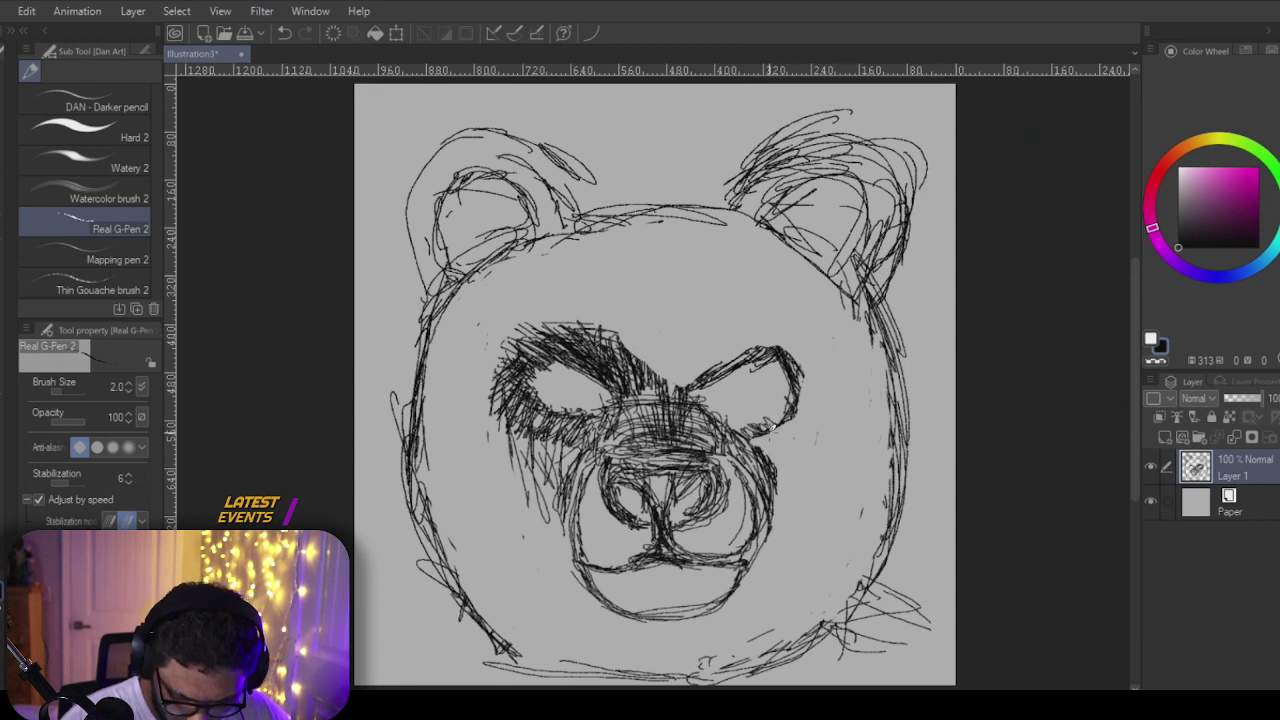
{"action": "mouse_move", "coordinate": [775, 419]}
{"action": "left_mouse_down"}
{"action": "mouse_move", "coordinate": [797, 378]}
{"action": "mouse_move", "coordinate": [749, 362]}
{"action": "mouse_move", "coordinate": [713, 372]}
{"action": "mouse_move", "coordinate": [695, 396]}
{"action": "mouse_move", "coordinate": [756, 349]}
{"action": "mouse_move", "coordinate": [706, 378]}
{"action": "left_mouse_up"}
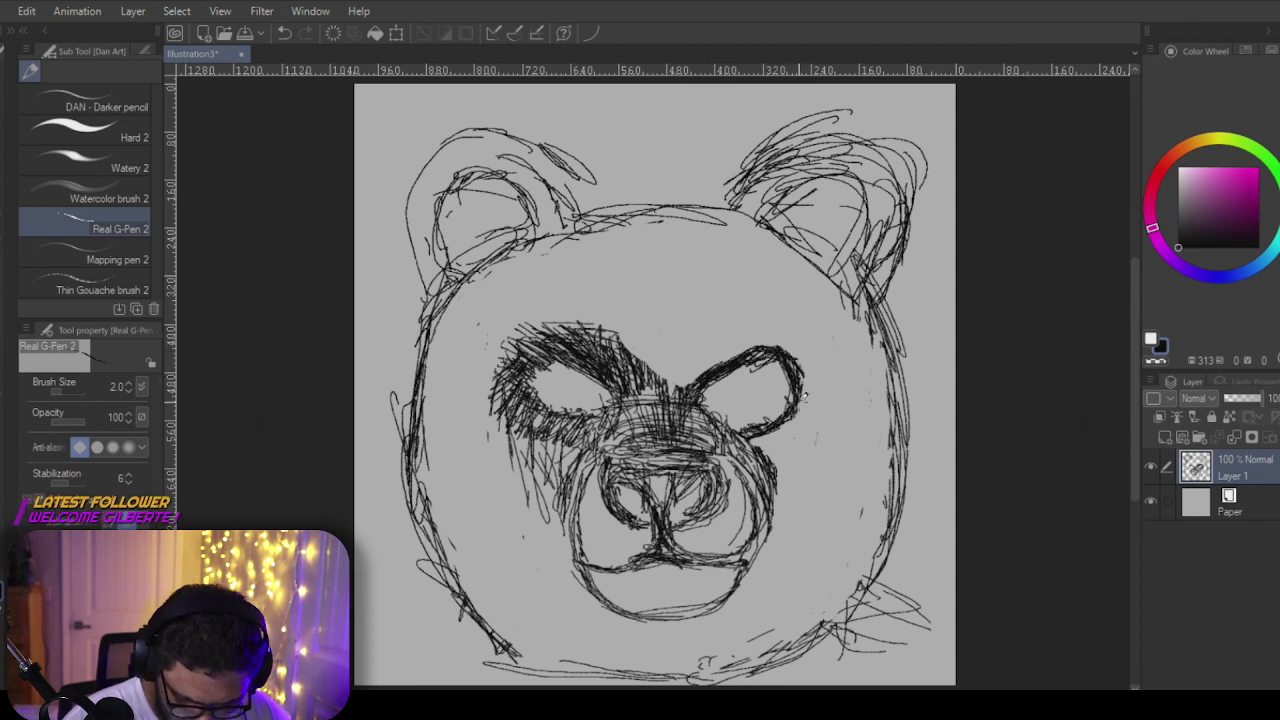
{"action": "mouse_move", "coordinate": [656, 385]}
{"action": "left_mouse_down"}
{"action": "mouse_move", "coordinate": [633, 307]}
{"action": "mouse_move", "coordinate": [600, 271]}
{"action": "mouse_move", "coordinate": [518, 300]}
{"action": "left_mouse_up"}
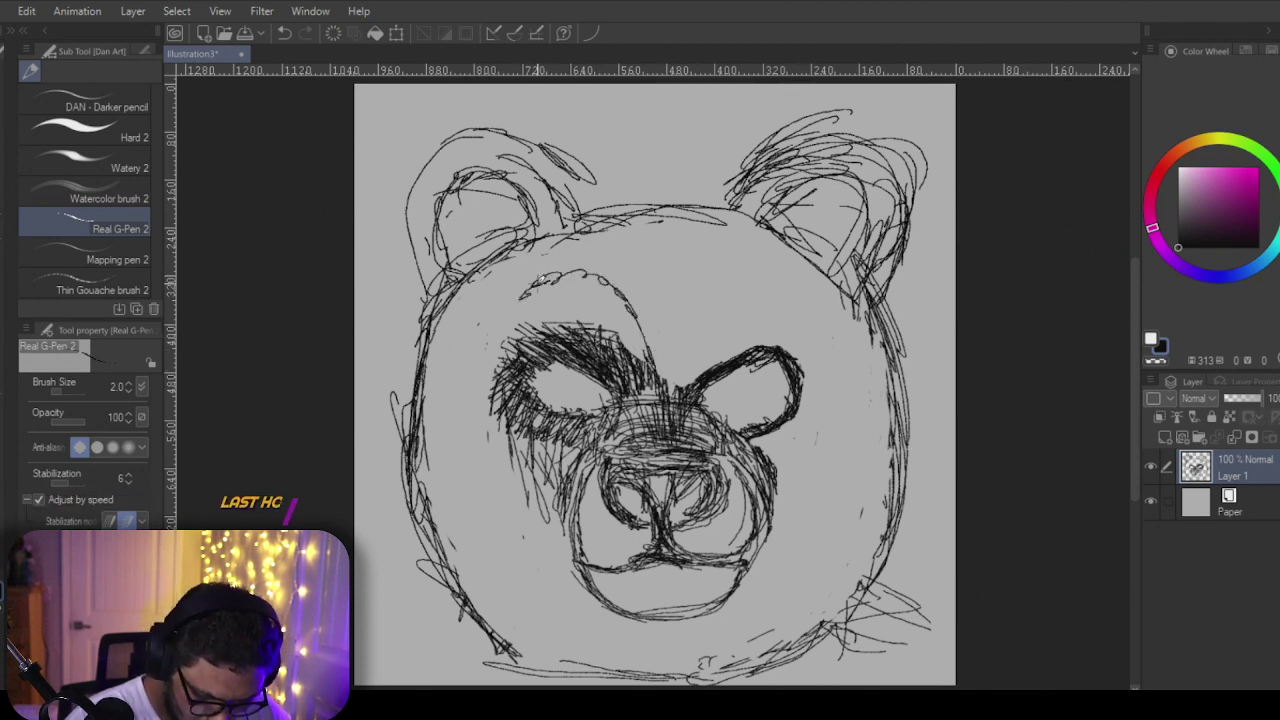
{"action": "left_click_drag", "start_coordinate": [646, 330], "coordinate": [622, 295]}
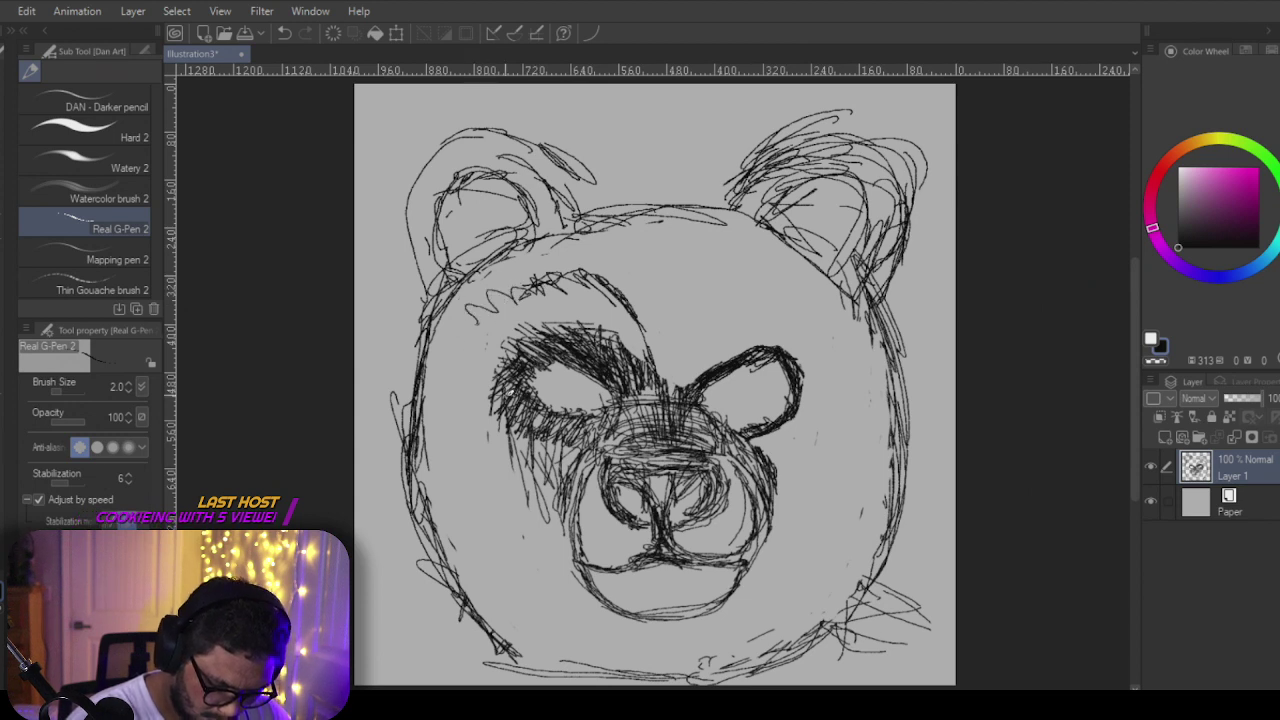
{"action": "mouse_move", "coordinate": [480, 330]}
{"action": "left_mouse_down"}
{"action": "mouse_move", "coordinate": [460, 378]}
{"action": "mouse_move", "coordinate": [476, 466]}
{"action": "mouse_move", "coordinate": [512, 520]}
{"action": "mouse_move", "coordinate": [560, 548]}
{"action": "mouse_move", "coordinate": [576, 502]}
{"action": "left_mouse_up"}
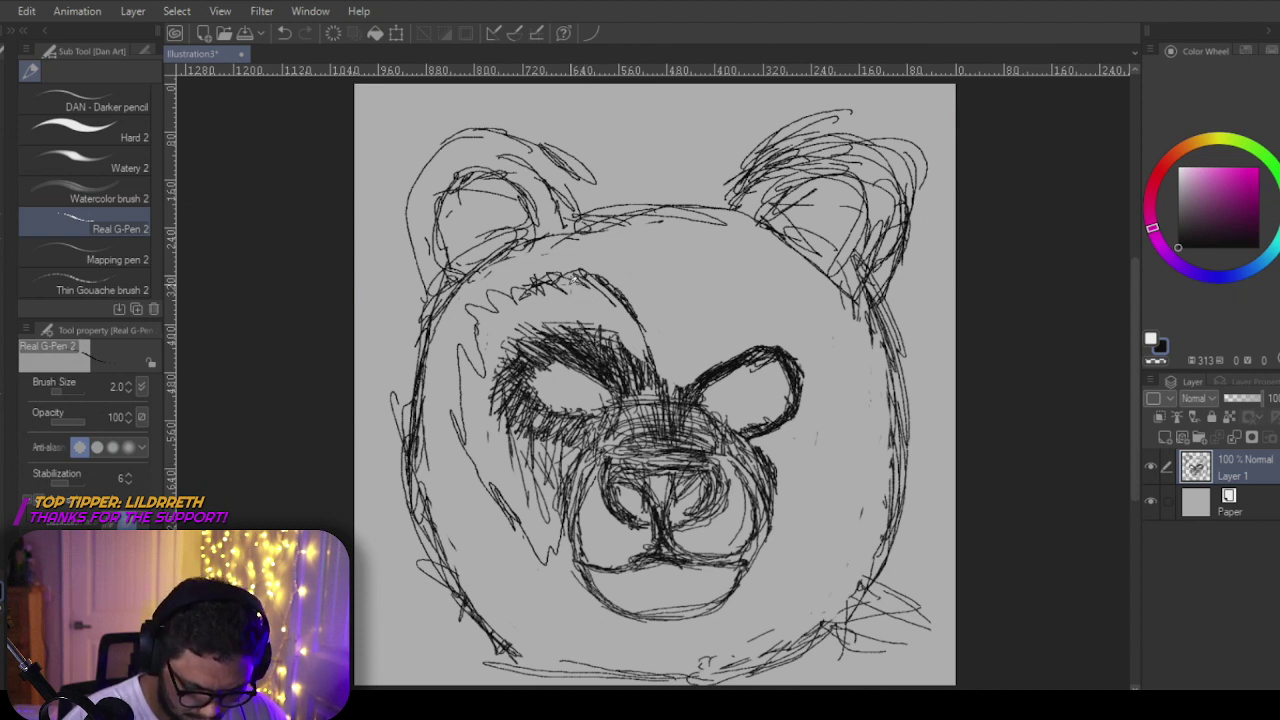
{"action": "mouse_move", "coordinate": [488, 312]}
{"action": "left_mouse_down"}
{"action": "mouse_move", "coordinate": [498, 362]}
{"action": "mouse_move", "coordinate": [464, 426]}
{"action": "left_mouse_up"}
{"action": "left_click_drag", "start_coordinate": [462, 364], "coordinate": [476, 416]}
{"action": "key", "text": "h"}
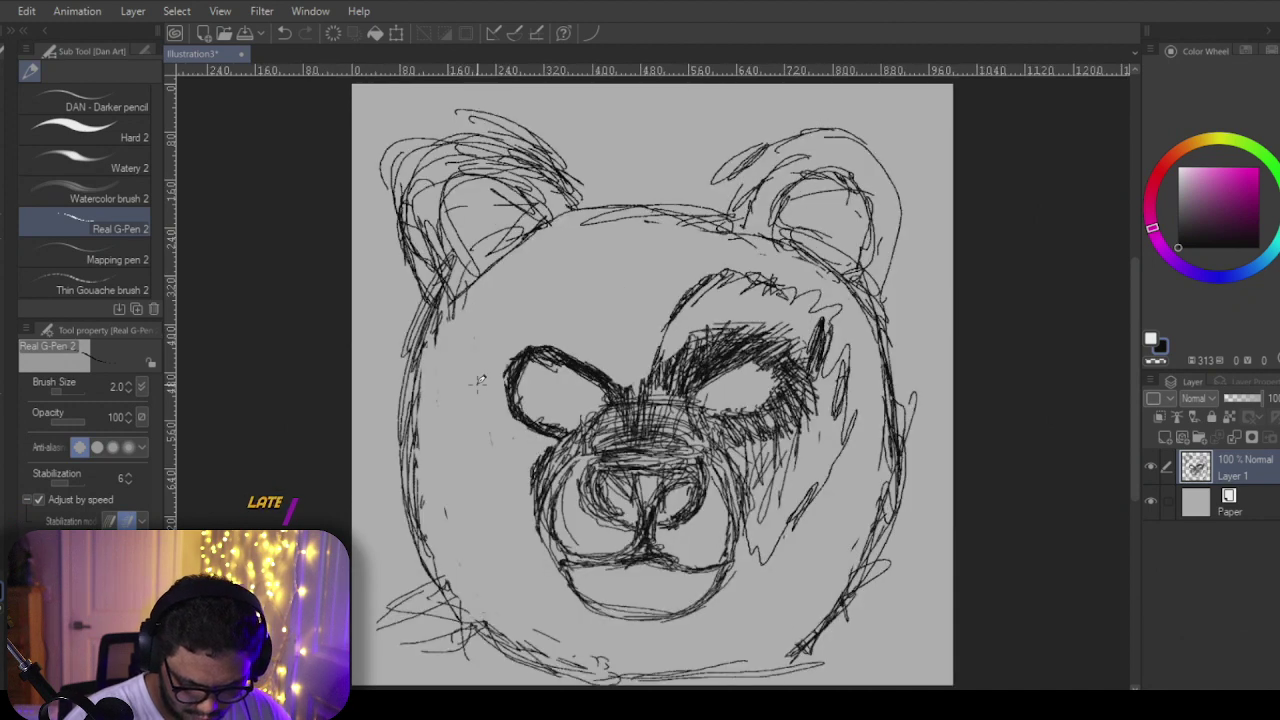
{"action": "key", "text": "h"}
{"action": "key", "text": "ctrl+z"}
{"action": "key", "text": "ctrl+z"}
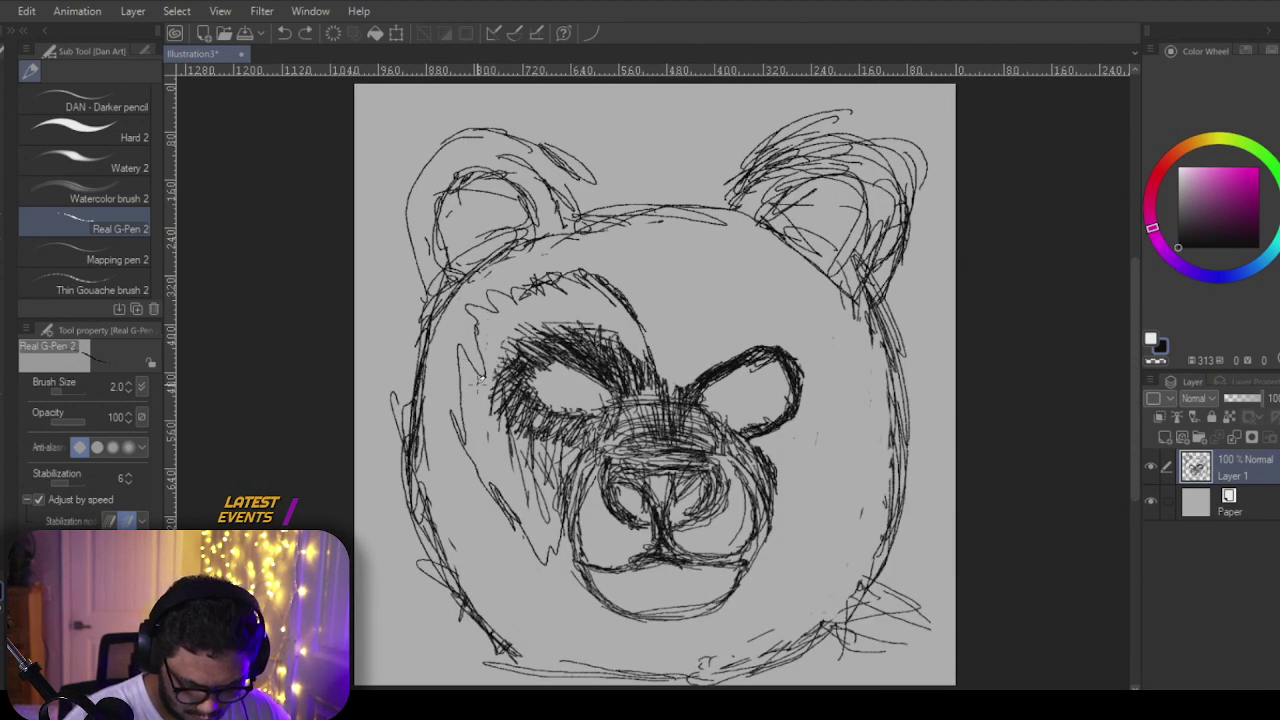
Step: Fill the upper part of the left eye patch, above the brow, with dense diagonal hatching
{"action": "mouse_move", "coordinate": [620, 316]}
{"action": "left_mouse_down"}
{"action": "mouse_move", "coordinate": [640, 342]}
{"action": "mouse_move", "coordinate": [580, 260]}
{"action": "mouse_move", "coordinate": [556, 282]}
{"action": "left_mouse_up"}
{"action": "left_click_drag", "start_coordinate": [588, 302], "coordinate": [569, 274]}
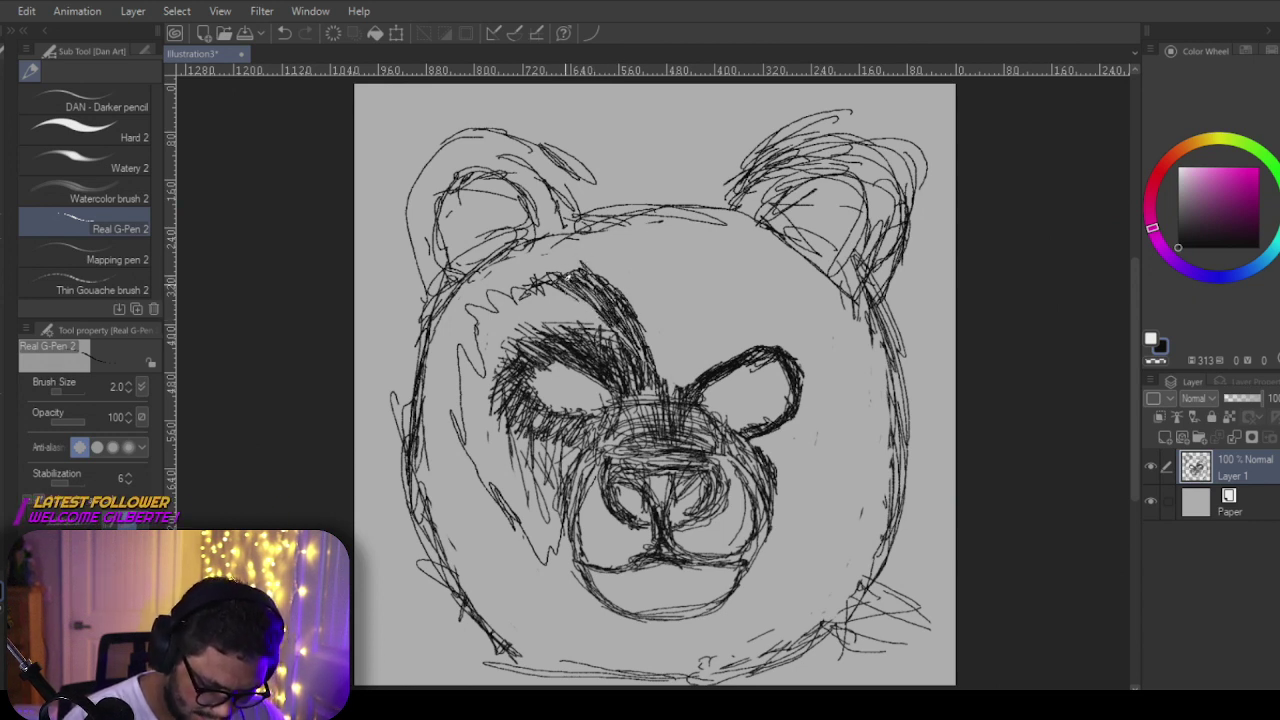
{"action": "left_click_drag", "start_coordinate": [598, 326], "coordinate": [542, 284]}
{"action": "left_click_drag", "start_coordinate": [612, 330], "coordinate": [560, 286]}
{"action": "mouse_move", "coordinate": [590, 334]}
{"action": "left_mouse_down"}
{"action": "mouse_move", "coordinate": [520, 280]}
{"action": "mouse_move", "coordinate": [530, 286]}
{"action": "left_mouse_up"}
{"action": "left_click_drag", "start_coordinate": [604, 336], "coordinate": [518, 286]}
{"action": "left_click_drag", "start_coordinate": [592, 340], "coordinate": [512, 288]}
{"action": "left_click_drag", "start_coordinate": [590, 336], "coordinate": [494, 284]}
{"action": "left_click_drag", "start_coordinate": [550, 334], "coordinate": [486, 286]}
{"action": "left_click_drag", "start_coordinate": [548, 330], "coordinate": [478, 290]}
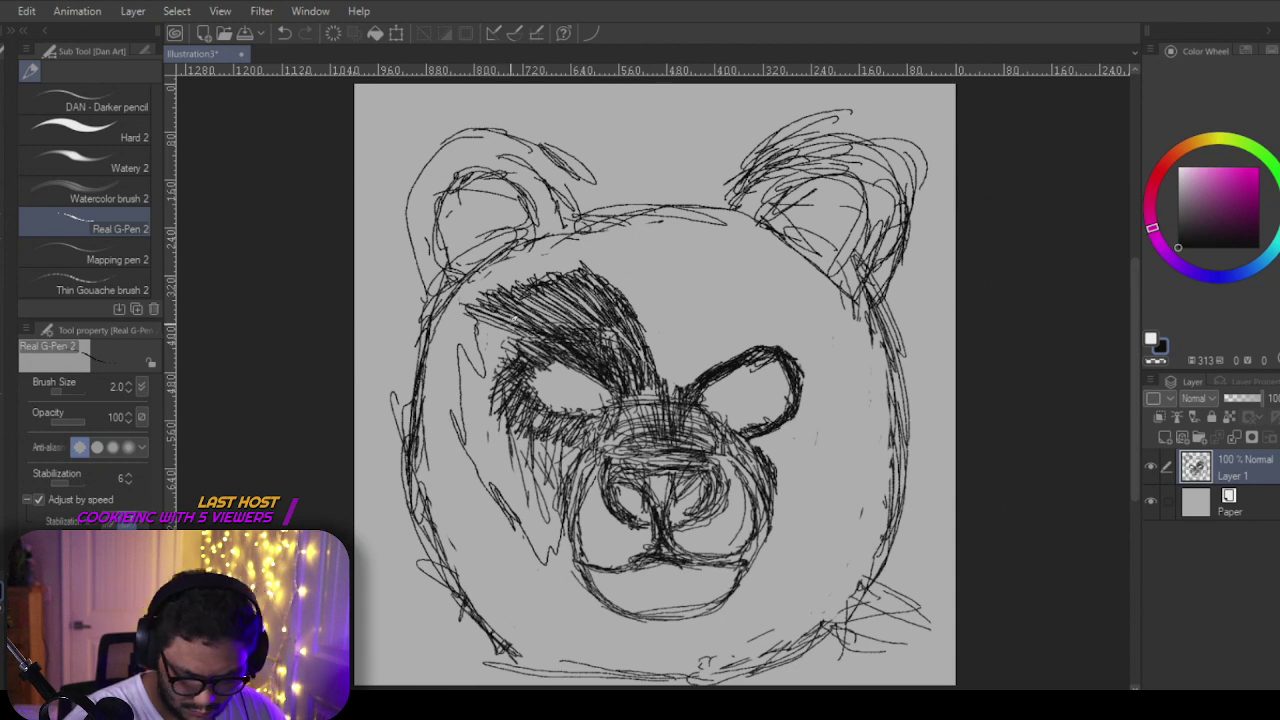
{"action": "left_click_drag", "start_coordinate": [540, 342], "coordinate": [482, 320]}
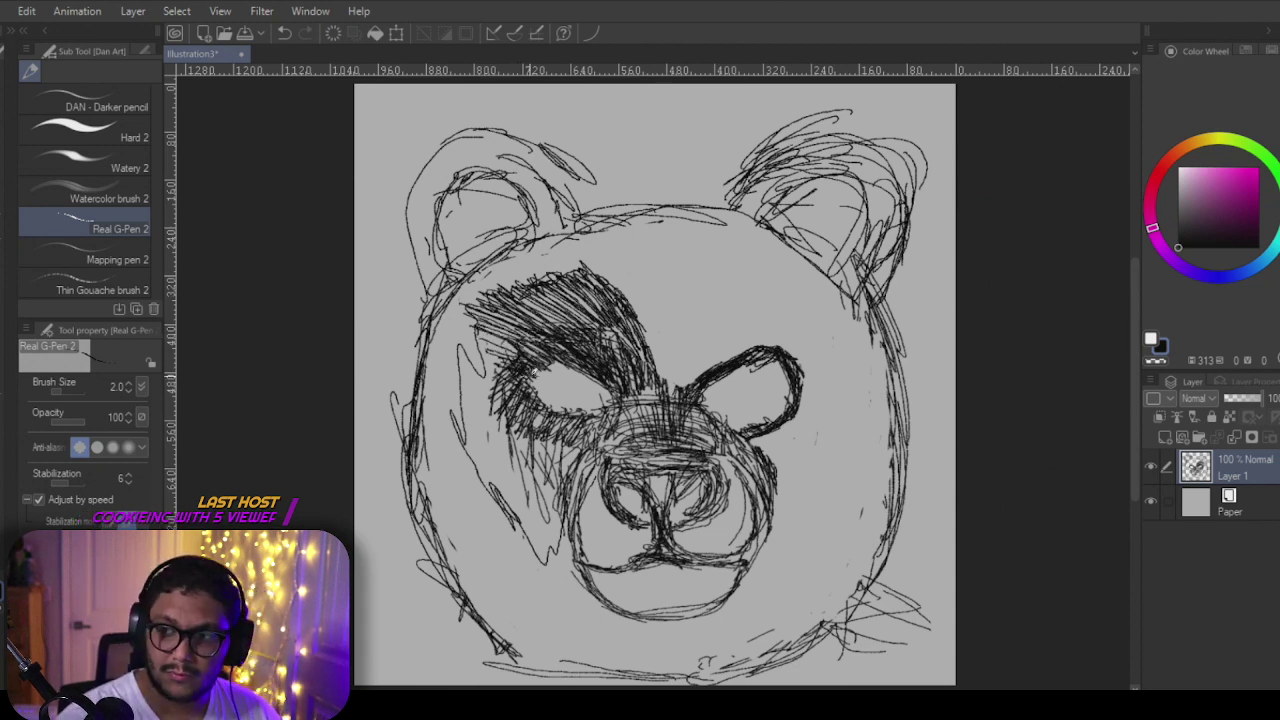
{"action": "left_click_drag", "start_coordinate": [516, 346], "coordinate": [470, 322]}
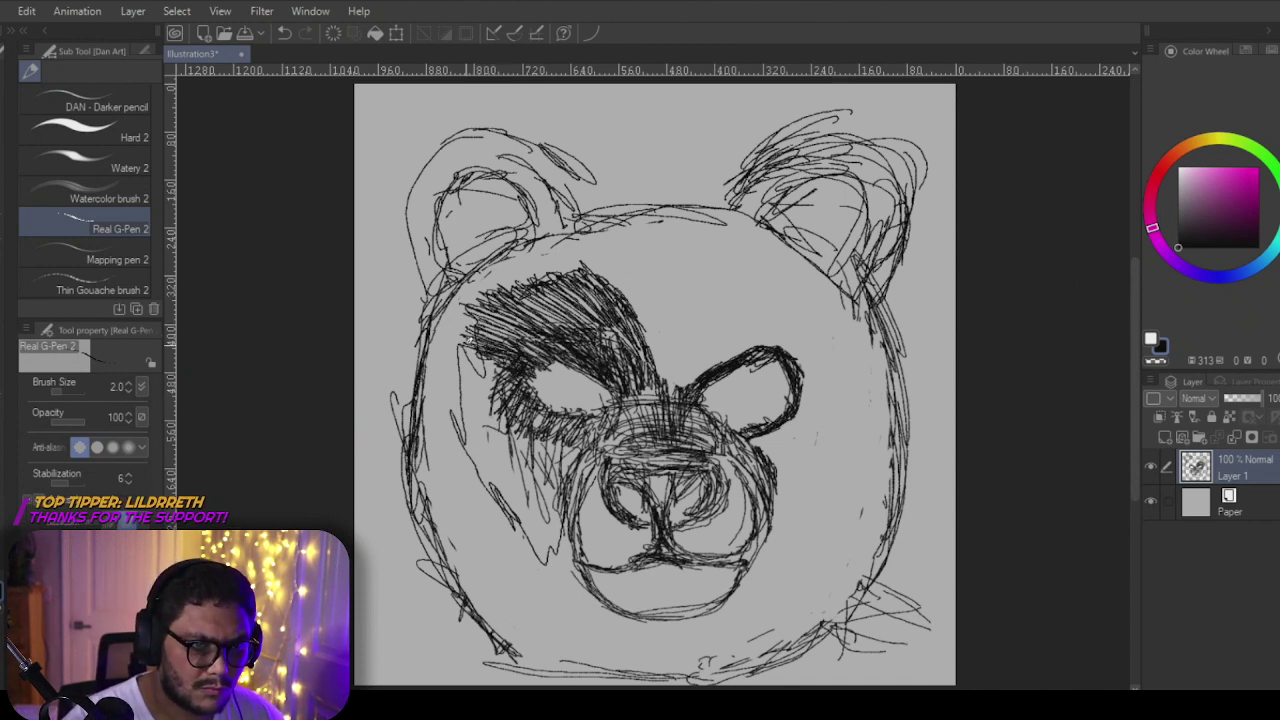
Step: Fill the rest of the left eye patch with dense hatching beside and below the eye, down the cheek to the muzzle
{"action": "left_click_drag", "start_coordinate": [508, 375], "coordinate": [462, 366]}
{"action": "left_click_drag", "start_coordinate": [506, 366], "coordinate": [463, 354]}
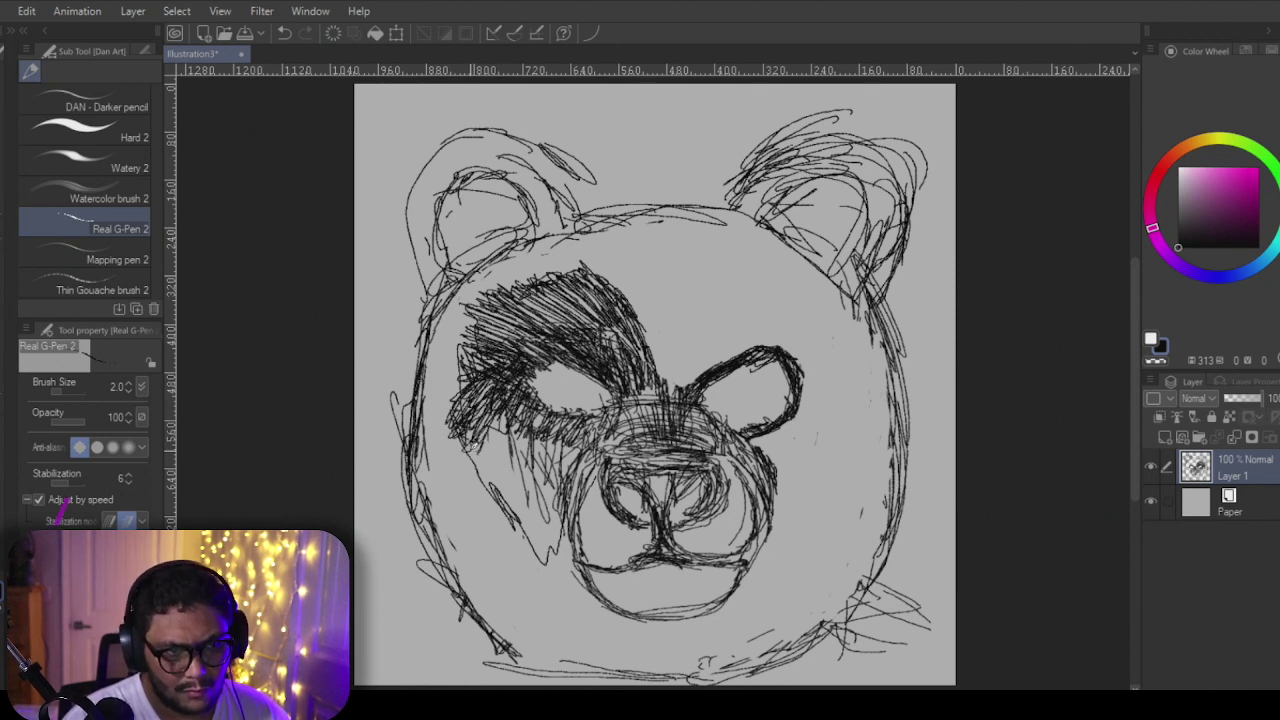
{"action": "mouse_move", "coordinate": [470, 451]}
{"action": "left_mouse_down"}
{"action": "mouse_move", "coordinate": [506, 408]}
{"action": "mouse_move", "coordinate": [478, 444]}
{"action": "mouse_move", "coordinate": [480, 458]}
{"action": "mouse_move", "coordinate": [510, 432]}
{"action": "mouse_move", "coordinate": [484, 466]}
{"action": "mouse_move", "coordinate": [560, 428]}
{"action": "mouse_move", "coordinate": [490, 496]}
{"action": "left_mouse_up"}
{"action": "mouse_move", "coordinate": [562, 438]}
{"action": "left_mouse_down"}
{"action": "mouse_move", "coordinate": [500, 500]}
{"action": "mouse_move", "coordinate": [510, 518]}
{"action": "mouse_move", "coordinate": [540, 478]}
{"action": "mouse_move", "coordinate": [502, 544]}
{"action": "left_mouse_up"}
{"action": "left_click_drag", "start_coordinate": [598, 424], "coordinate": [520, 522]}
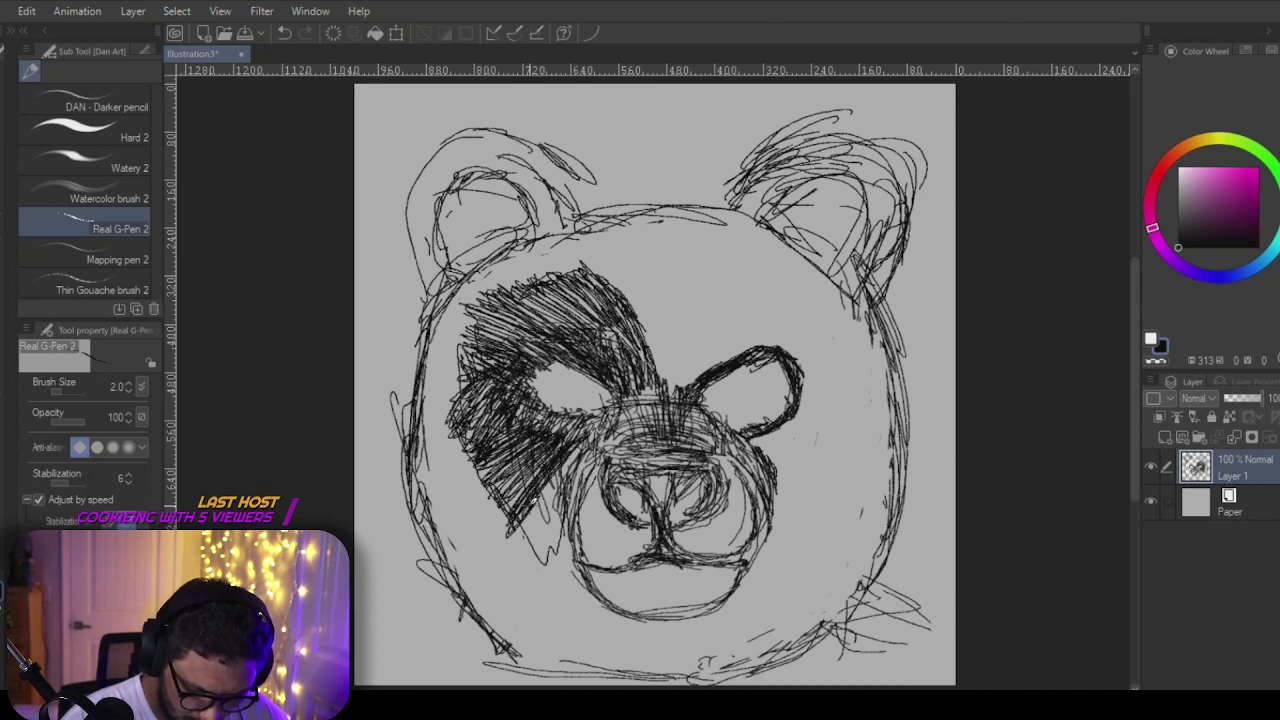
{"action": "mouse_move", "coordinate": [578, 456]}
{"action": "left_mouse_down"}
{"action": "mouse_move", "coordinate": [520, 538]}
{"action": "mouse_move", "coordinate": [530, 528]}
{"action": "mouse_move", "coordinate": [546, 544]}
{"action": "mouse_move", "coordinate": [544, 568]}
{"action": "left_mouse_up"}
{"action": "left_click_drag", "start_coordinate": [556, 478], "coordinate": [524, 570]}
{"action": "left_click_drag", "start_coordinate": [528, 516], "coordinate": [516, 568]}
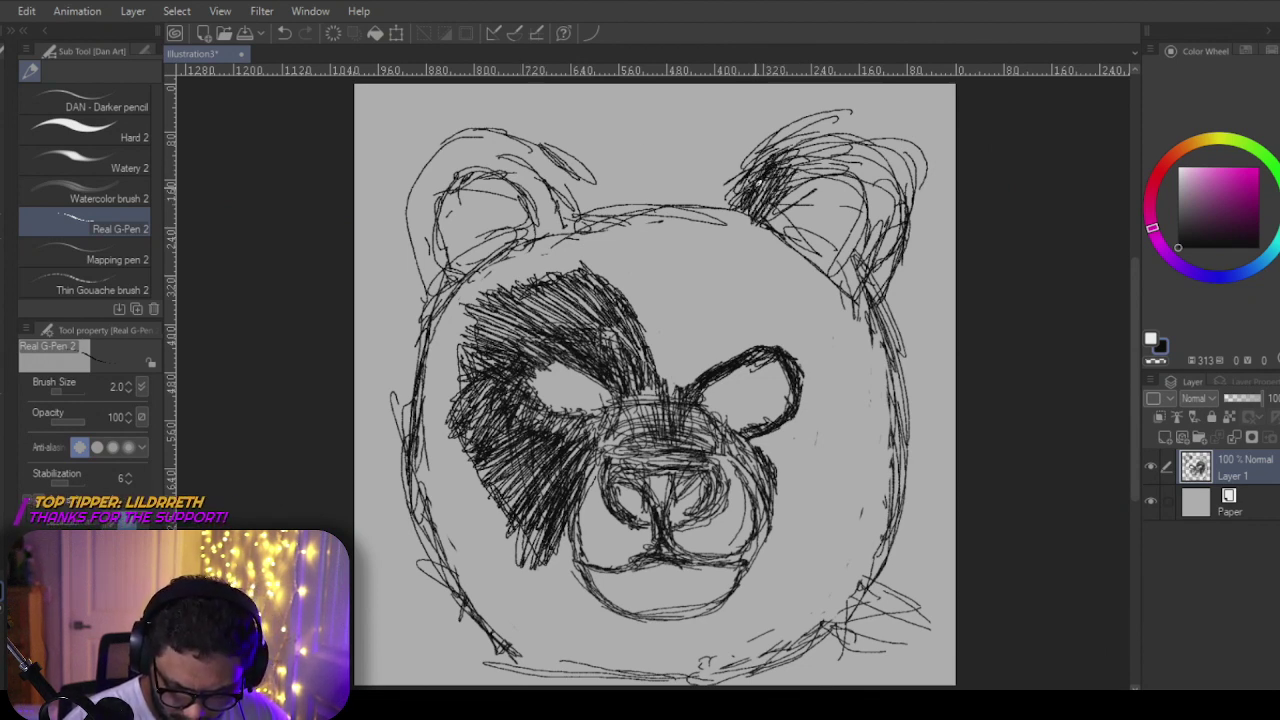
Step: Extend the hatching on the right ear across its upper rim and down the inner outer-side edge to its base
{"action": "mouse_move", "coordinate": [830, 140]}
{"action": "left_mouse_down"}
{"action": "mouse_move", "coordinate": [780, 172]}
{"action": "mouse_move", "coordinate": [790, 192]}
{"action": "mouse_move", "coordinate": [806, 184]}
{"action": "left_mouse_up"}
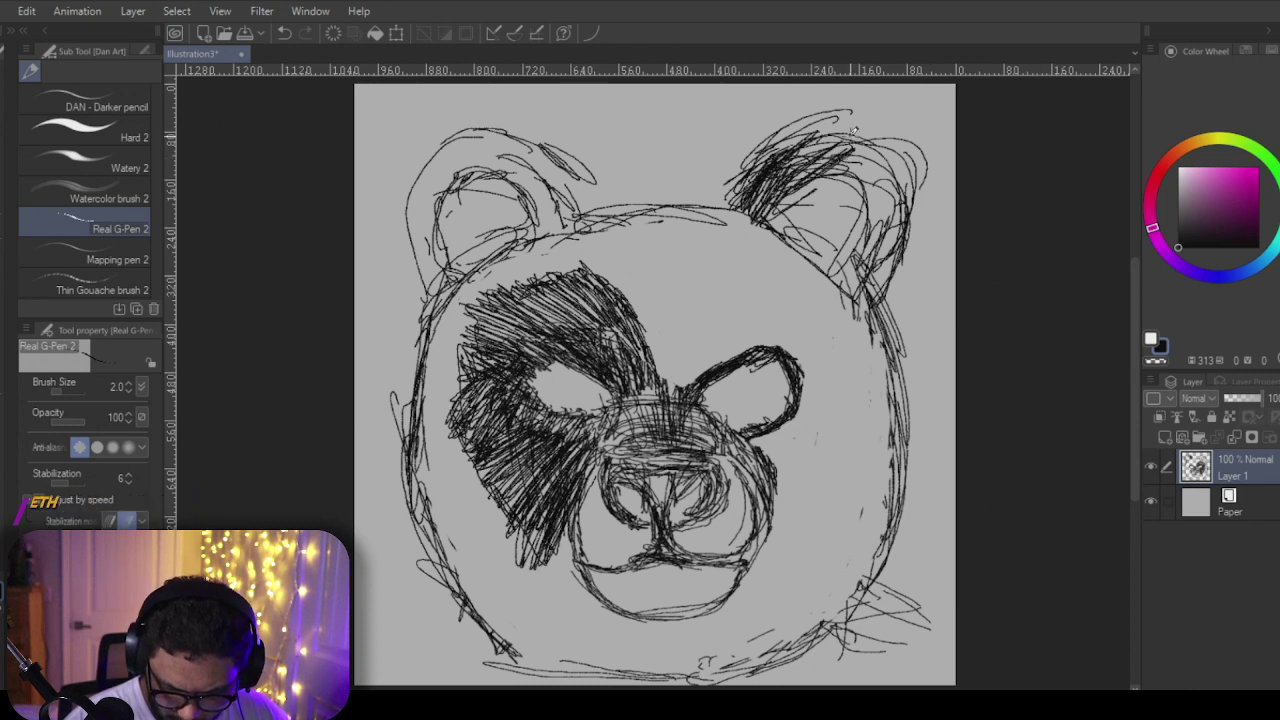
{"action": "mouse_move", "coordinate": [882, 168]}
{"action": "left_mouse_down"}
{"action": "mouse_move", "coordinate": [852, 200]}
{"action": "mouse_move", "coordinate": [862, 258]}
{"action": "left_mouse_up"}
{"action": "left_click_drag", "start_coordinate": [872, 210], "coordinate": [836, 286]}
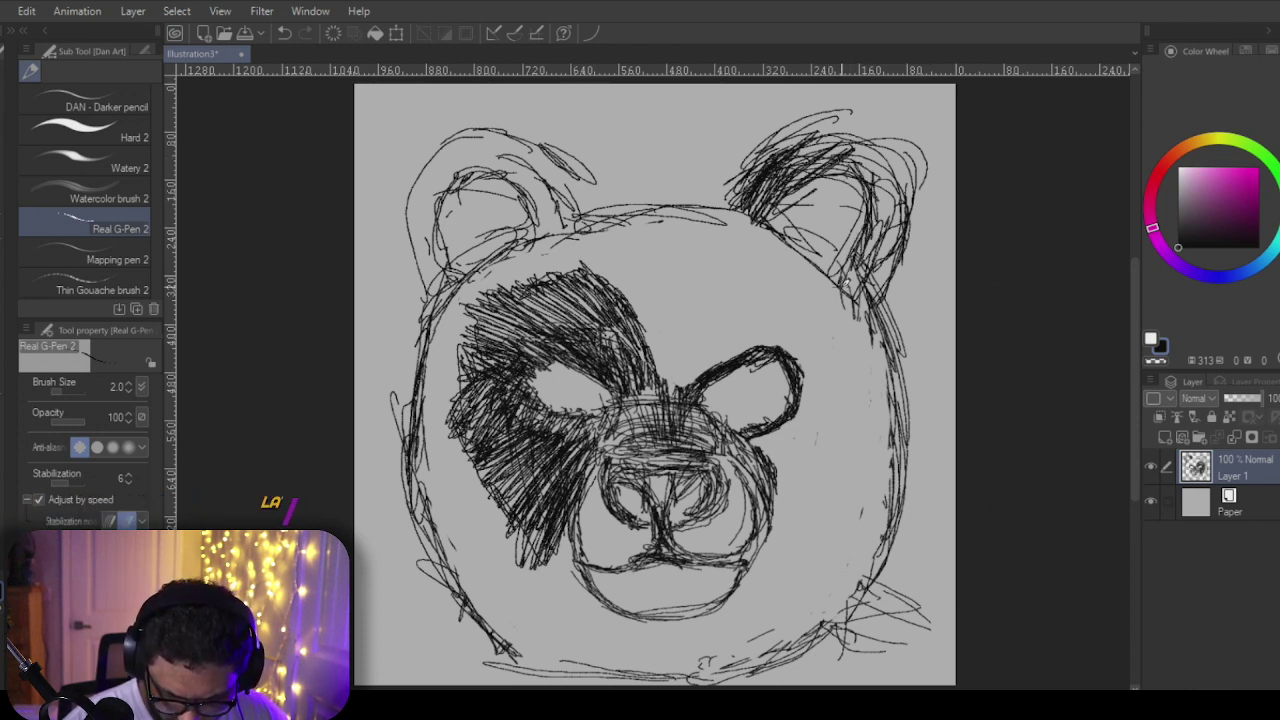
{"action": "left_click_drag", "start_coordinate": [866, 242], "coordinate": [836, 284]}
{"action": "left_click_drag", "start_coordinate": [886, 266], "coordinate": [842, 292]}
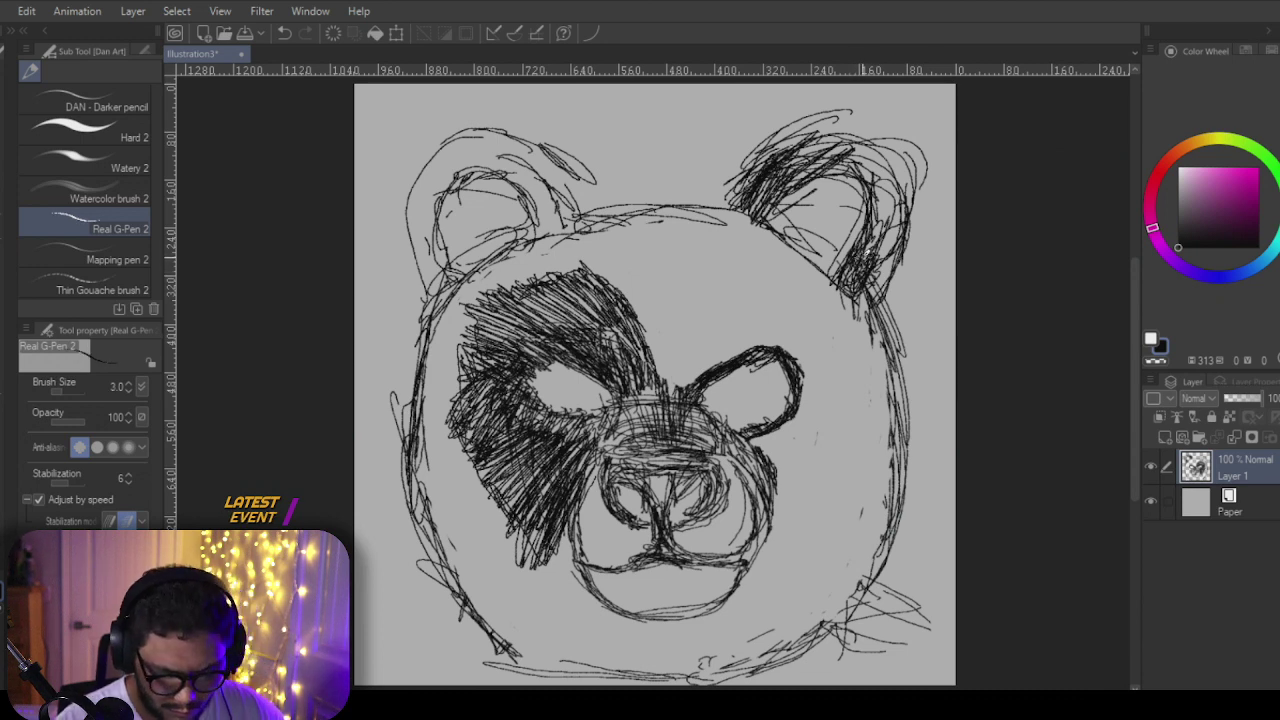
Step: Try filling the right ear's rim with solid black strokes at brush size 6, and undo them
{"action": "key", "text": "bracketright"}
{"action": "key", "text": "bracketright"}
{"action": "key", "text": "bracketright"}
{"action": "left_click_drag", "start_coordinate": [878, 216], "coordinate": [858, 262]}
{"action": "left_click_drag", "start_coordinate": [874, 222], "coordinate": [848, 274]}
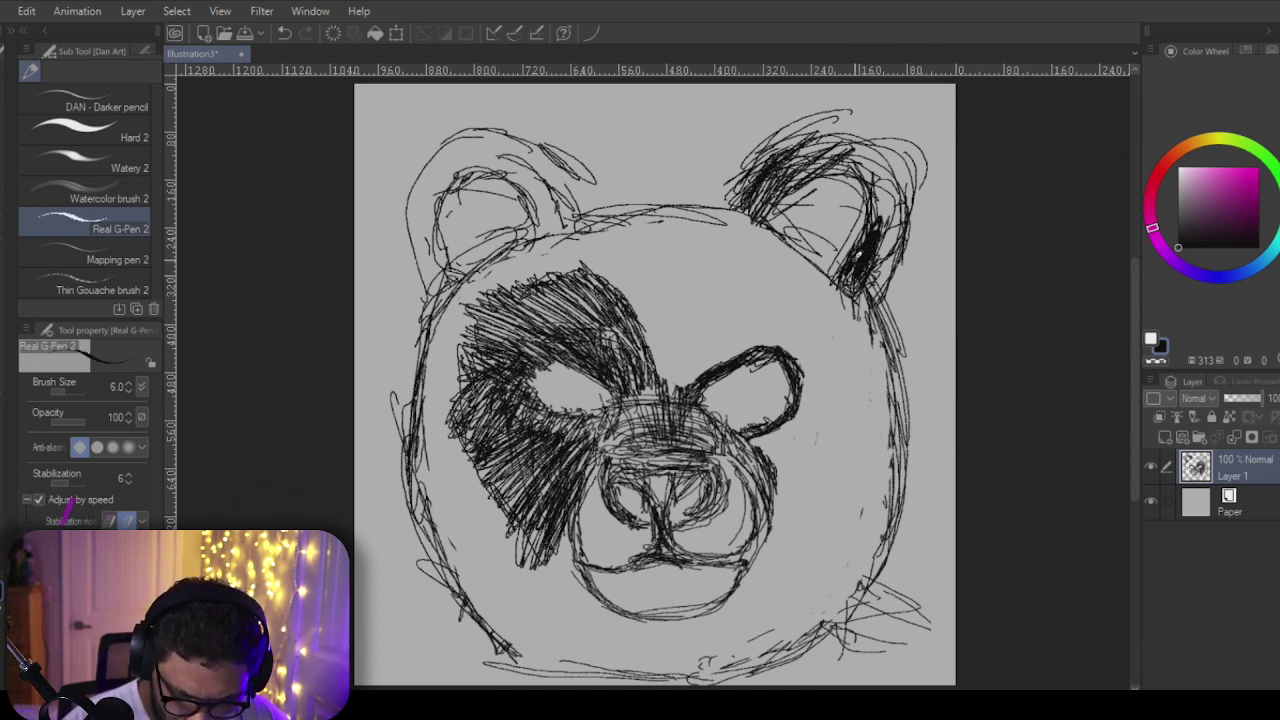
{"action": "left_click_drag", "start_coordinate": [886, 202], "coordinate": [870, 244]}
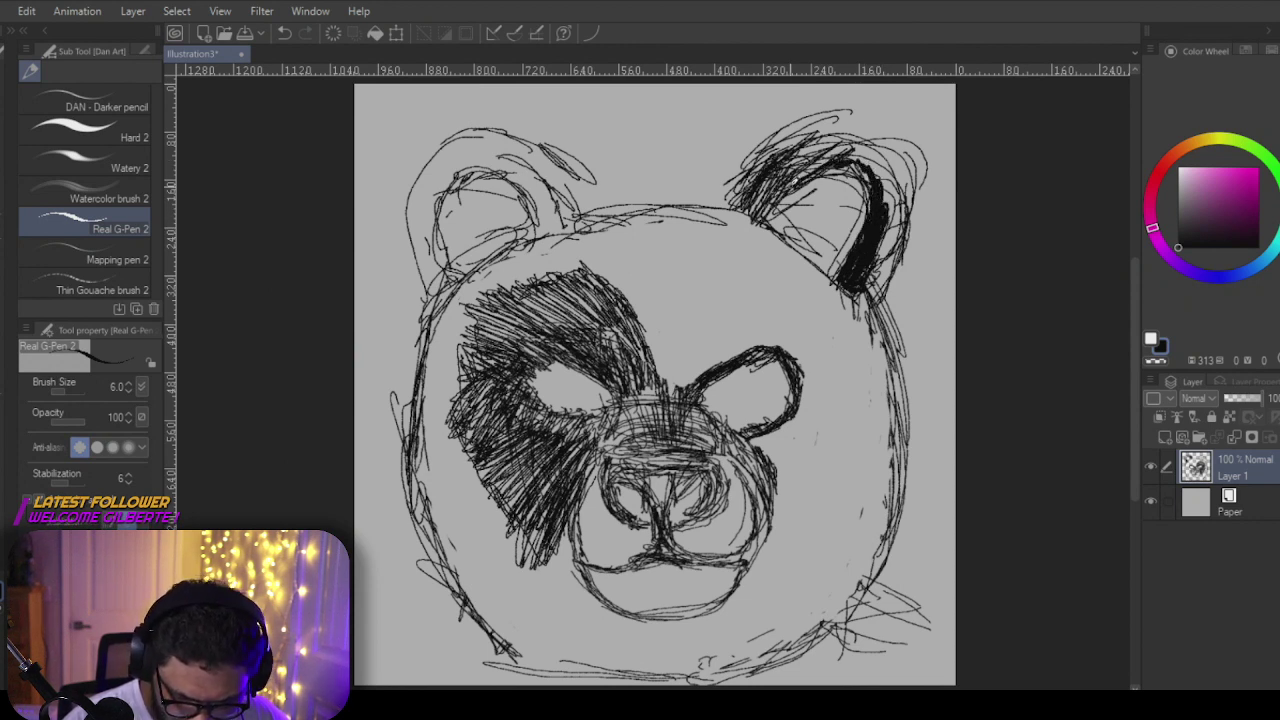
{"action": "mouse_move", "coordinate": [786, 154]}
{"action": "left_mouse_down"}
{"action": "mouse_move", "coordinate": [760, 192]}
{"action": "mouse_move", "coordinate": [734, 194]}
{"action": "left_mouse_up"}
{"action": "left_click_drag", "start_coordinate": [762, 194], "coordinate": [748, 220]}
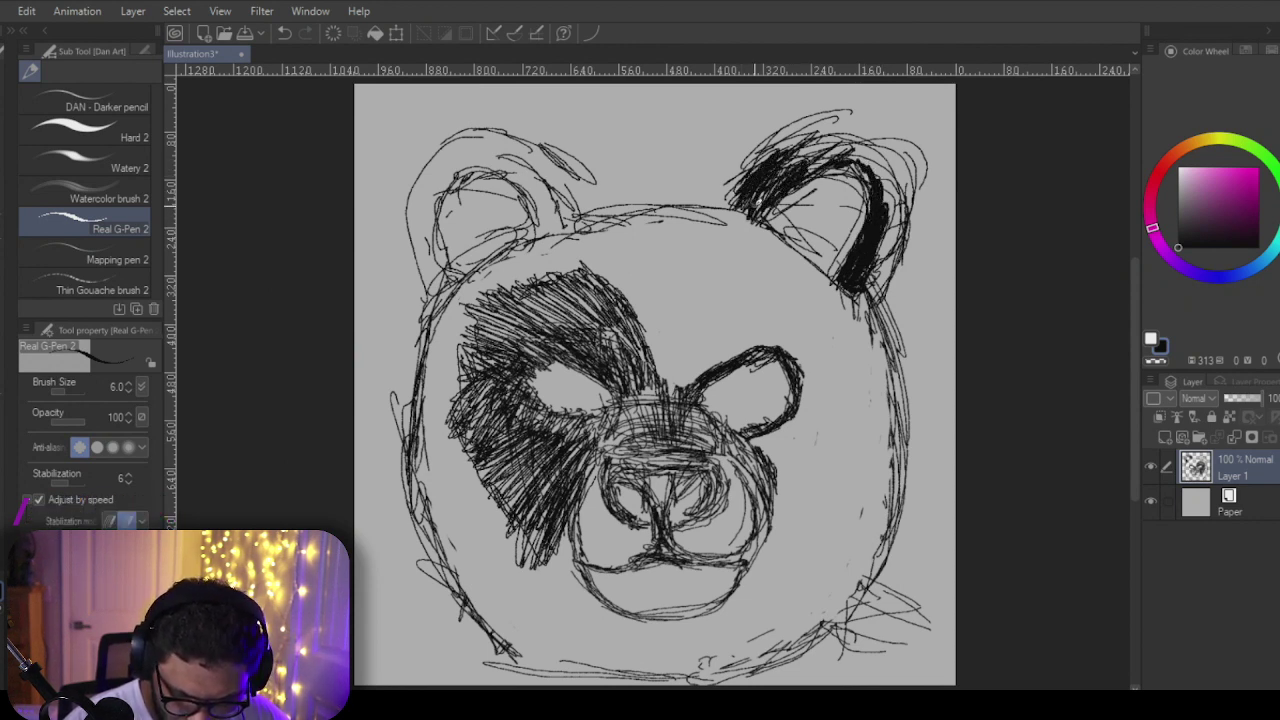
{"action": "key", "text": "ctrl+z"}
{"action": "key", "text": "ctrl+z"}
{"action": "key", "text": "ctrl+z"}
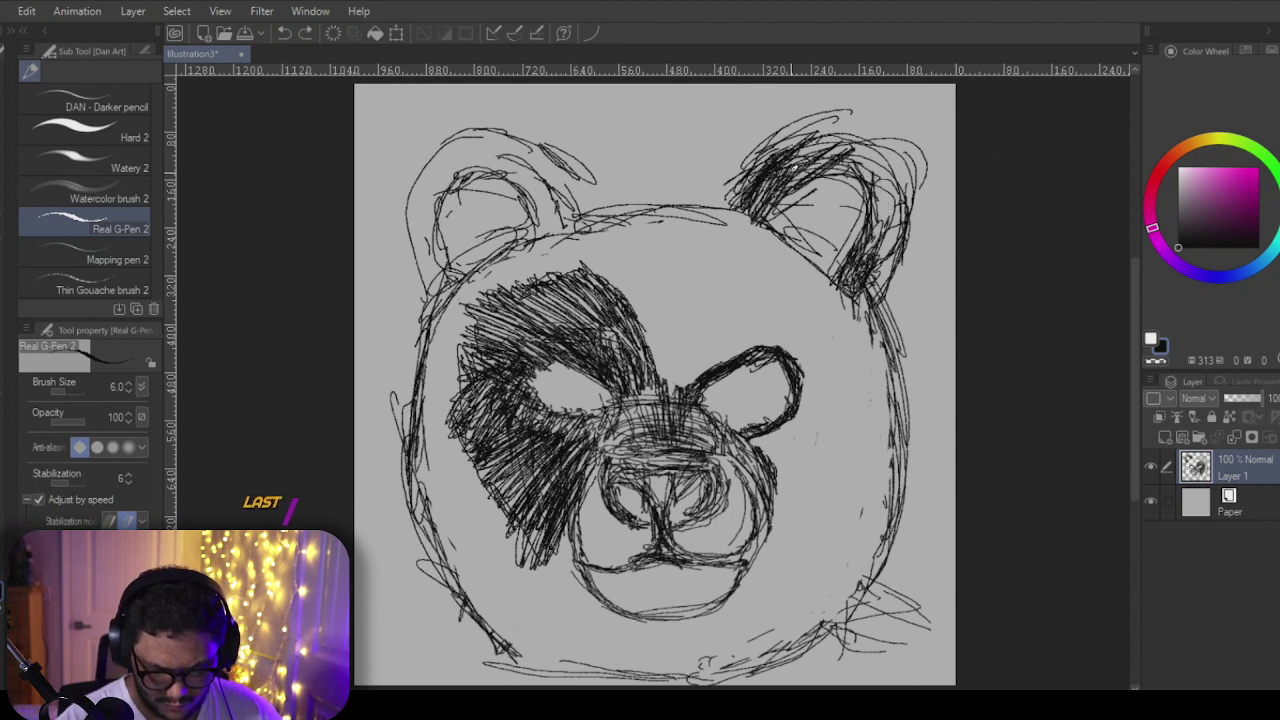
{"action": "key", "text": "ctrl+z"}
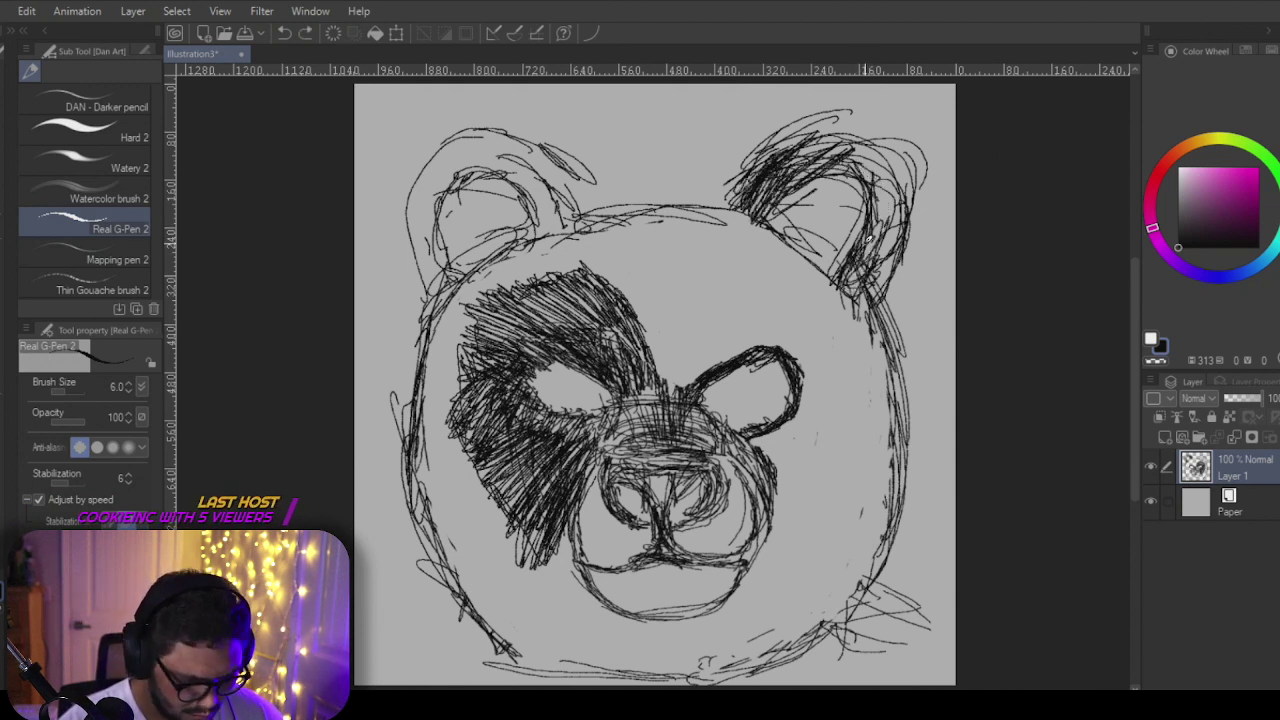
Step: With brush size 2.5, hatch the rest of the right ear's rim and sketch a guide line below the ear's base
{"action": "left_click_drag", "start_coordinate": [872, 232], "coordinate": [884, 260]}
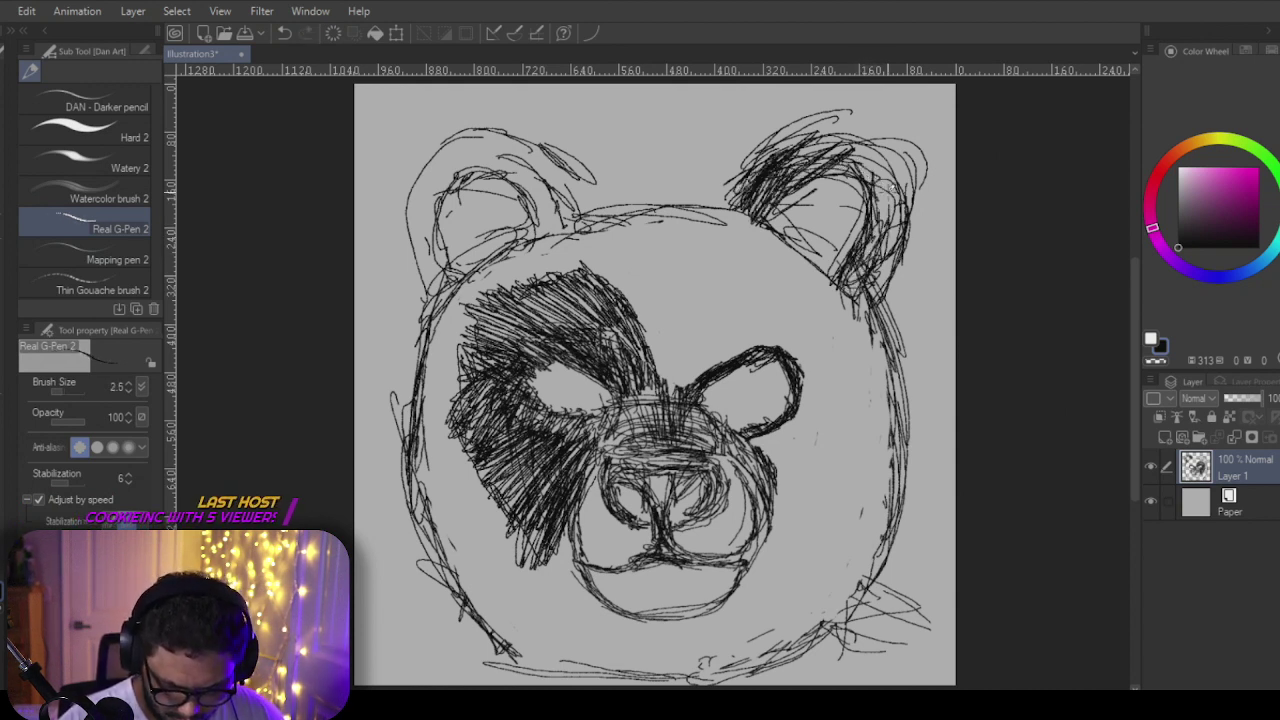
{"action": "mouse_move", "coordinate": [886, 196]}
{"action": "left_mouse_down"}
{"action": "mouse_move", "coordinate": [868, 243]}
{"action": "mouse_move", "coordinate": [870, 258]}
{"action": "mouse_move", "coordinate": [900, 203]}
{"action": "mouse_move", "coordinate": [874, 287]}
{"action": "mouse_move", "coordinate": [899, 200]}
{"action": "mouse_move", "coordinate": [887, 157]}
{"action": "mouse_move", "coordinate": [836, 137]}
{"action": "mouse_move", "coordinate": [794, 158]}
{"action": "mouse_move", "coordinate": [865, 150]}
{"action": "mouse_move", "coordinate": [867, 161]}
{"action": "mouse_move", "coordinate": [809, 162]}
{"action": "mouse_move", "coordinate": [879, 150]}
{"action": "mouse_move", "coordinate": [852, 131]}
{"action": "mouse_move", "coordinate": [892, 193]}
{"action": "mouse_move", "coordinate": [864, 230]}
{"action": "mouse_move", "coordinate": [768, 160]}
{"action": "mouse_move", "coordinate": [750, 220]}
{"action": "mouse_move", "coordinate": [884, 344]}
{"action": "left_mouse_up"}
{"action": "mouse_move", "coordinate": [782, 226]}
{"action": "left_mouse_down"}
{"action": "mouse_move", "coordinate": [764, 246]}
{"action": "mouse_move", "coordinate": [770, 278]}
{"action": "left_mouse_up"}
{"action": "left_click_drag", "start_coordinate": [734, 224], "coordinate": [772, 290]}
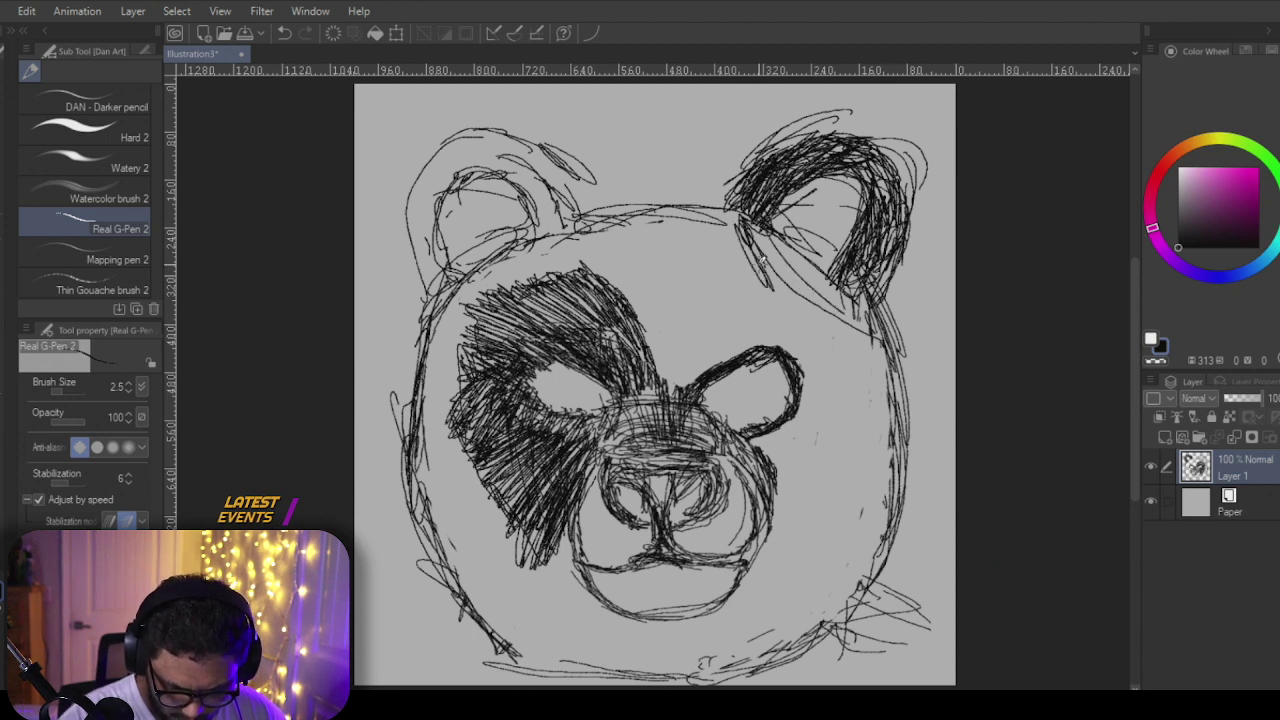
Step: Fill the band along the right ear's base with dense diagonal hatching from the forehead to the side of the head
{"action": "mouse_move", "coordinate": [764, 244]}
{"action": "left_mouse_down"}
{"action": "mouse_move", "coordinate": [804, 320]}
{"action": "mouse_move", "coordinate": [798, 300]}
{"action": "mouse_move", "coordinate": [840, 326]}
{"action": "left_mouse_up"}
{"action": "mouse_move", "coordinate": [788, 280]}
{"action": "left_mouse_down"}
{"action": "mouse_move", "coordinate": [842, 341]}
{"action": "mouse_move", "coordinate": [827, 319]}
{"action": "mouse_move", "coordinate": [880, 366]}
{"action": "left_mouse_up"}
{"action": "left_click_drag", "start_coordinate": [830, 310], "coordinate": [894, 356]}
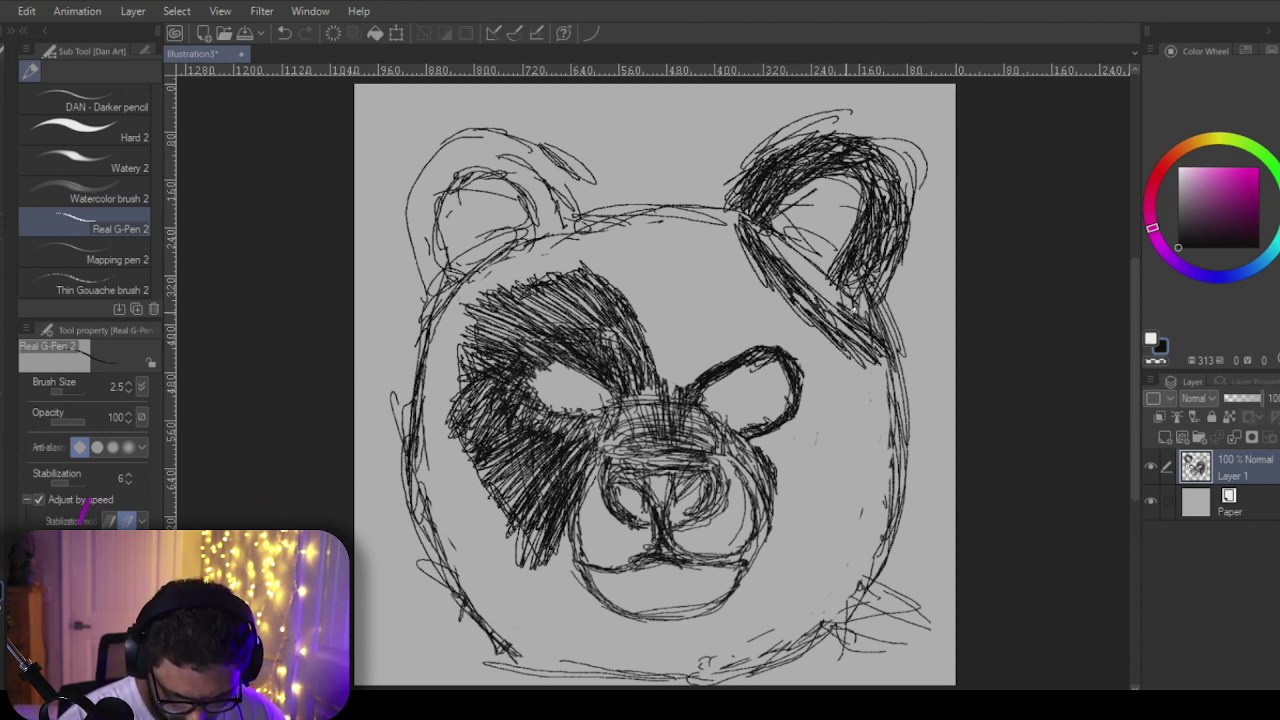
{"action": "left_click_drag", "start_coordinate": [802, 272], "coordinate": [860, 340]}
{"action": "left_click_drag", "start_coordinate": [780, 246], "coordinate": [856, 318]}
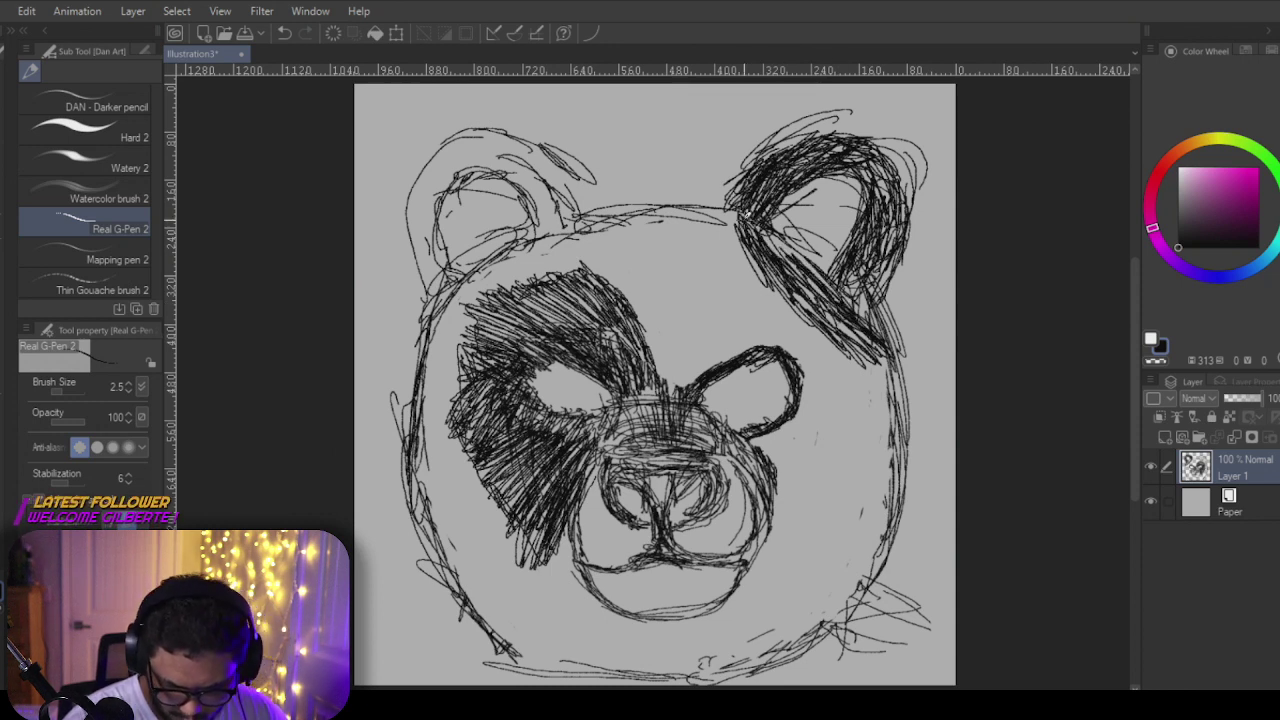
Step: Widen the dark band below the right ear and continue it as thick strokes down the right side of the head
{"action": "mouse_move", "coordinate": [728, 206]}
{"action": "left_mouse_down"}
{"action": "mouse_move", "coordinate": [765, 283]}
{"action": "mouse_move", "coordinate": [725, 203]}
{"action": "mouse_move", "coordinate": [805, 320]}
{"action": "mouse_move", "coordinate": [868, 370]}
{"action": "left_mouse_up"}
{"action": "left_click_drag", "start_coordinate": [802, 316], "coordinate": [906, 388]}
{"action": "mouse_move", "coordinate": [878, 304]}
{"action": "left_mouse_down"}
{"action": "mouse_move", "coordinate": [900, 351]}
{"action": "mouse_move", "coordinate": [885, 329]}
{"action": "mouse_move", "coordinate": [902, 438]}
{"action": "left_mouse_up"}
{"action": "mouse_move", "coordinate": [886, 376]}
{"action": "left_mouse_down"}
{"action": "mouse_move", "coordinate": [888, 458]}
{"action": "mouse_move", "coordinate": [899, 432]}
{"action": "left_mouse_up"}
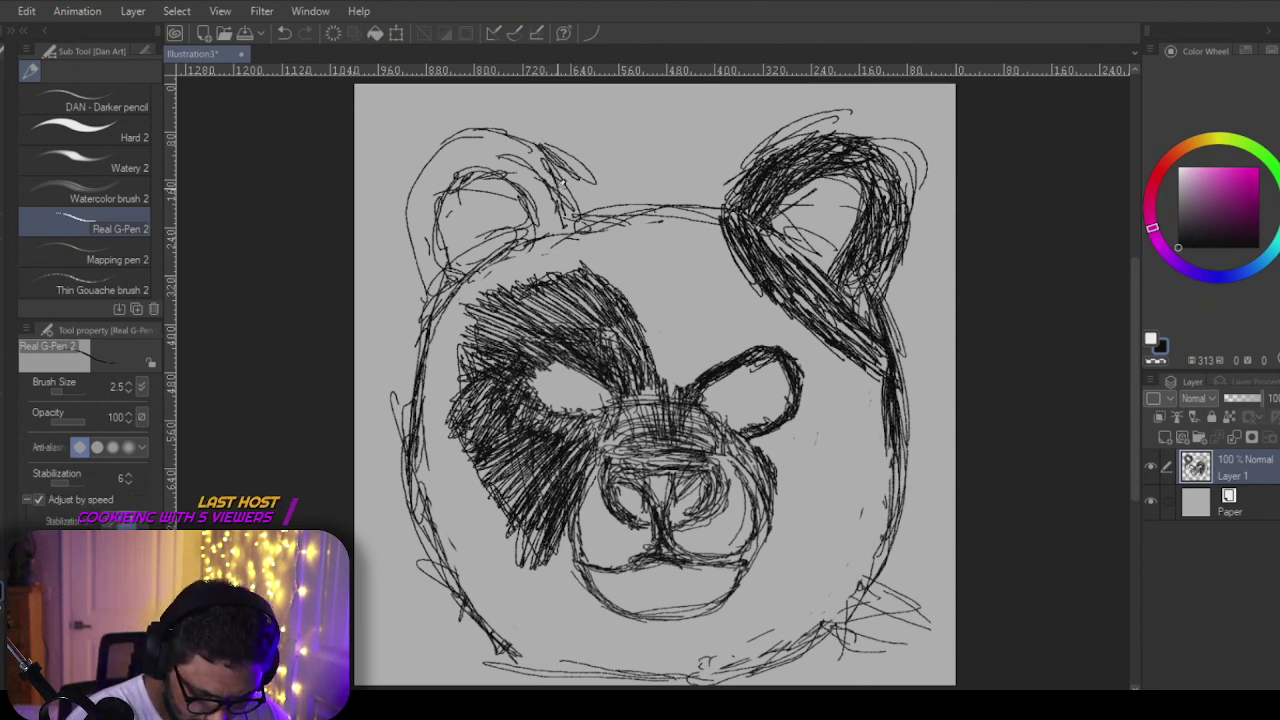
Step: Reinforce the left ear's outline and the head contour down the left cheek, along the chin and up the right jaw
{"action": "left_click_drag", "start_coordinate": [452, 134], "coordinate": [410, 186]}
{"action": "left_click_drag", "start_coordinate": [430, 160], "coordinate": [412, 288]}
{"action": "left_click_drag", "start_coordinate": [470, 132], "coordinate": [402, 278]}
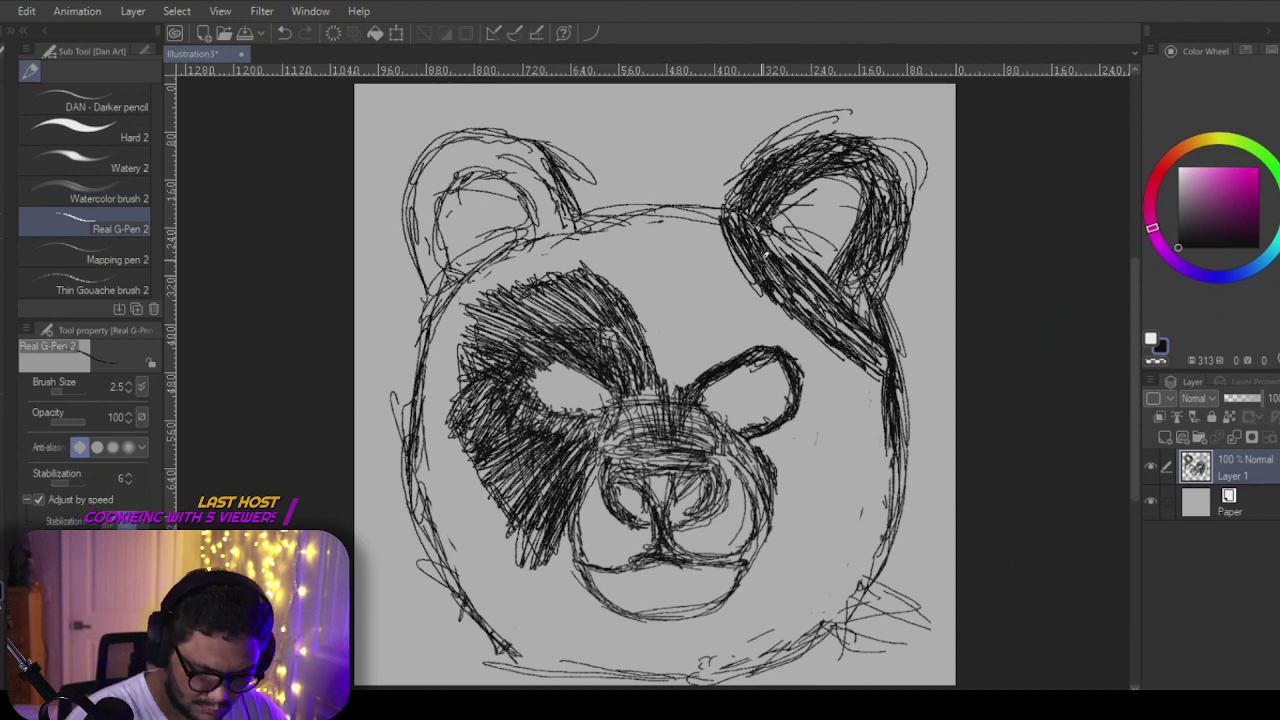
{"action": "mouse_move", "coordinate": [412, 380]}
{"action": "left_mouse_down"}
{"action": "mouse_move", "coordinate": [400, 514]}
{"action": "mouse_move", "coordinate": [516, 656]}
{"action": "mouse_move", "coordinate": [578, 680]}
{"action": "left_mouse_up"}
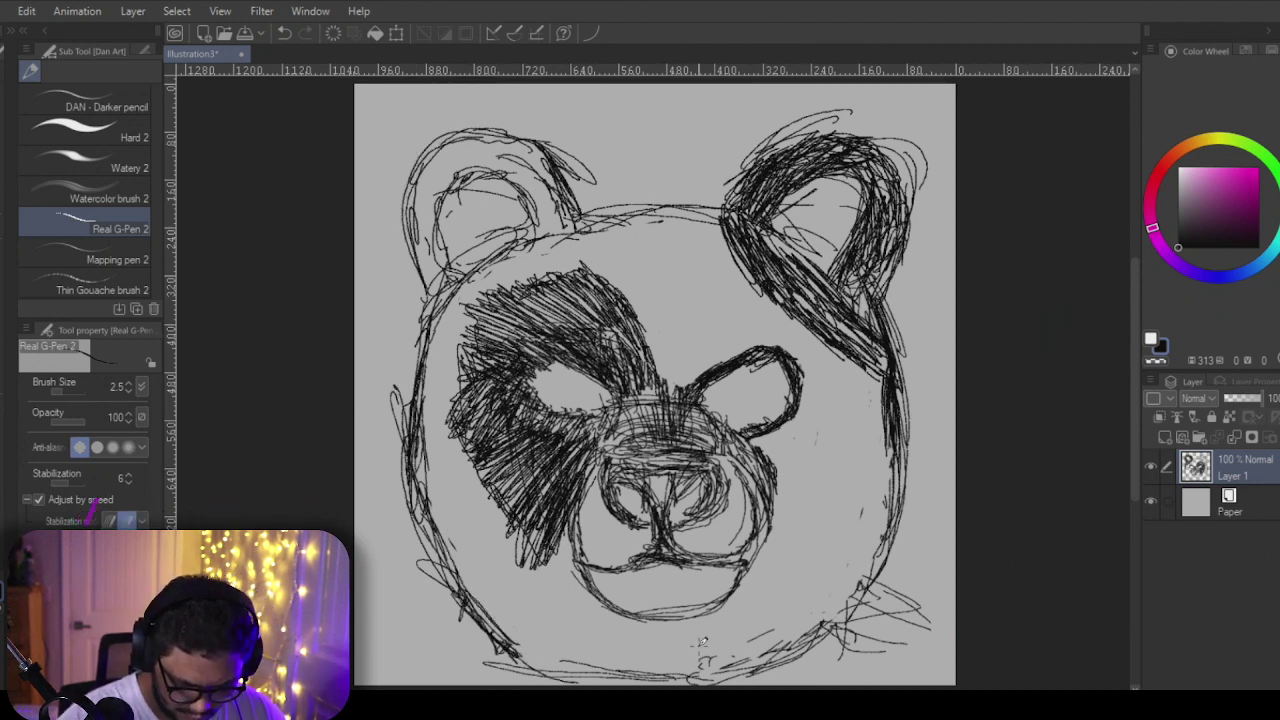
{"action": "left_click_drag", "start_coordinate": [514, 652], "coordinate": [620, 674]}
{"action": "mouse_move", "coordinate": [664, 672]}
{"action": "left_mouse_down"}
{"action": "mouse_move", "coordinate": [812, 648]}
{"action": "mouse_move", "coordinate": [860, 610]}
{"action": "left_mouse_up"}
{"action": "mouse_move", "coordinate": [872, 584]}
{"action": "left_mouse_down"}
{"action": "mouse_move", "coordinate": [916, 482]}
{"action": "mouse_move", "coordinate": [810, 655]}
{"action": "left_mouse_up"}
{"action": "left_click_drag", "start_coordinate": [846, 606], "coordinate": [866, 482]}
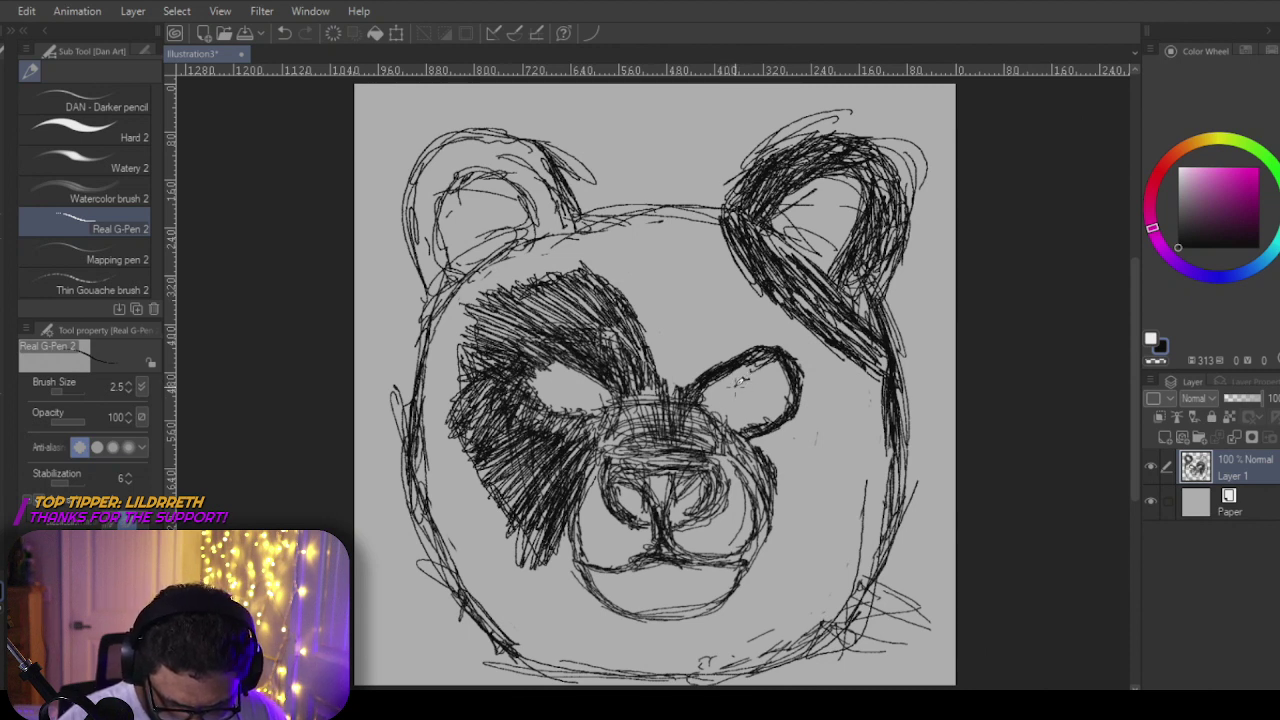
Step: Draw a thick-outlined oval iris in the inner part of each eye
{"action": "mouse_move", "coordinate": [736, 386]}
{"action": "left_mouse_down"}
{"action": "mouse_move", "coordinate": [714, 404]}
{"action": "mouse_move", "coordinate": [740, 426]}
{"action": "mouse_move", "coordinate": [760, 416]}
{"action": "mouse_move", "coordinate": [734, 392]}
{"action": "mouse_move", "coordinate": [750, 385]}
{"action": "mouse_move", "coordinate": [724, 404]}
{"action": "mouse_move", "coordinate": [750, 388]}
{"action": "left_mouse_up"}
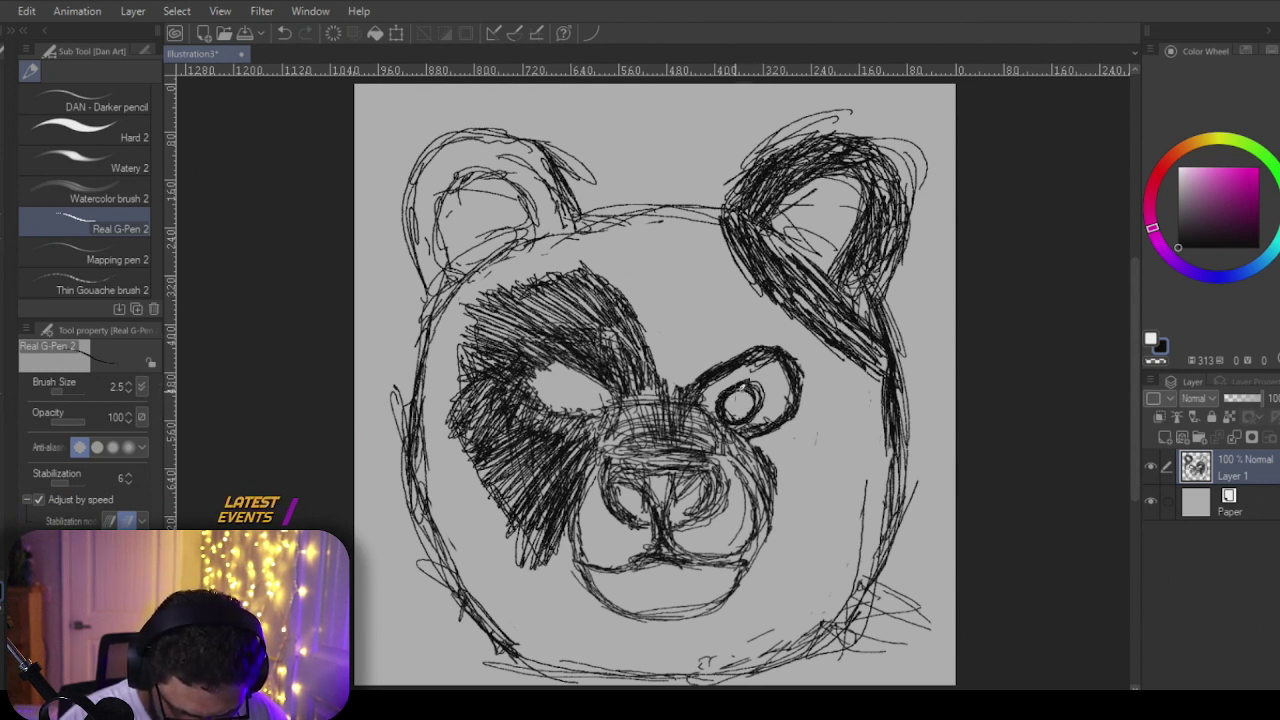
{"action": "left_click_drag", "start_coordinate": [566, 380], "coordinate": [556, 404]}
{"action": "mouse_move", "coordinate": [556, 404]}
{"action": "left_mouse_down"}
{"action": "mouse_move", "coordinate": [590, 392]}
{"action": "mouse_move", "coordinate": [557, 402]}
{"action": "mouse_move", "coordinate": [583, 382]}
{"action": "left_mouse_up"}
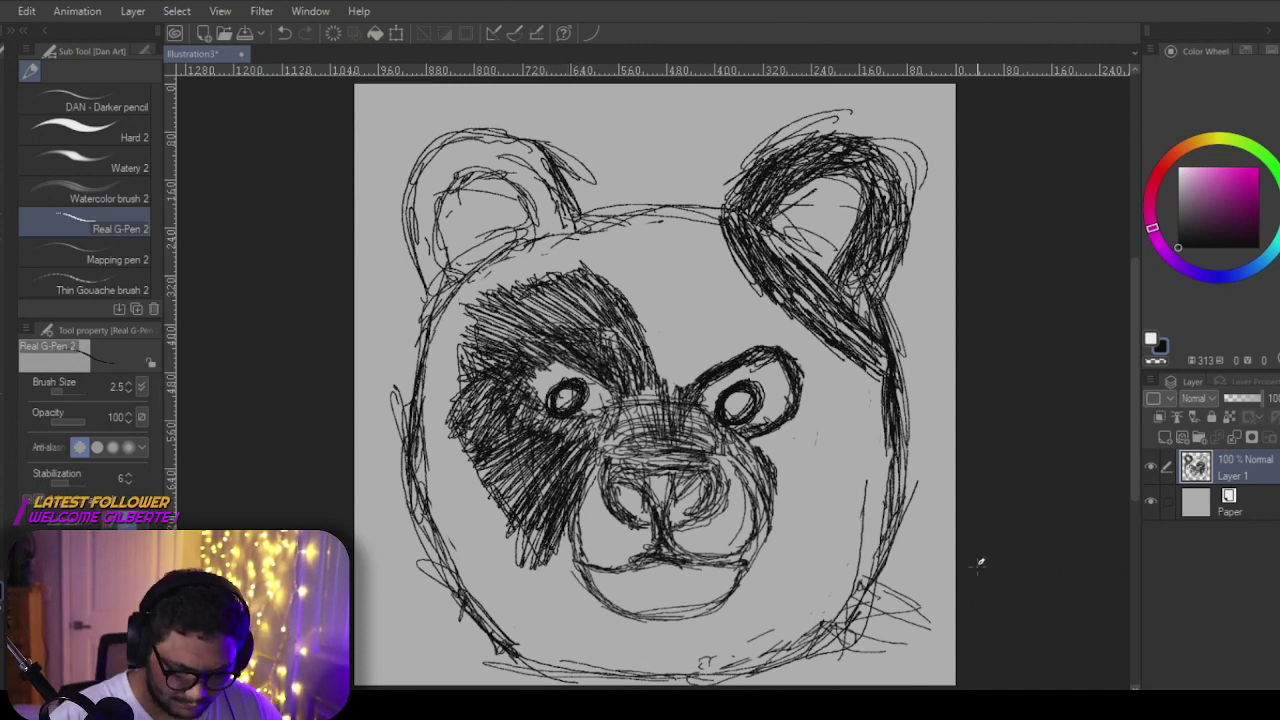
Step: Handwrite "Panda" above the head between the ears and underline it with a slanted stroke
{"action": "left_click_drag", "start_coordinate": [602, 130], "coordinate": [620, 183]}
{"action": "mouse_move", "coordinate": [602, 131]}
{"action": "left_mouse_down"}
{"action": "mouse_move", "coordinate": [610, 160]}
{"action": "mouse_move", "coordinate": [656, 160]}
{"action": "left_mouse_up"}
{"action": "left_click_drag", "start_coordinate": [660, 128], "coordinate": [664, 152]}
{"action": "mouse_move", "coordinate": [662, 132]}
{"action": "left_mouse_down"}
{"action": "mouse_move", "coordinate": [670, 118]}
{"action": "mouse_move", "coordinate": [717, 150]}
{"action": "left_mouse_up"}
{"action": "left_click_drag", "start_coordinate": [632, 200], "coordinate": [808, 113]}
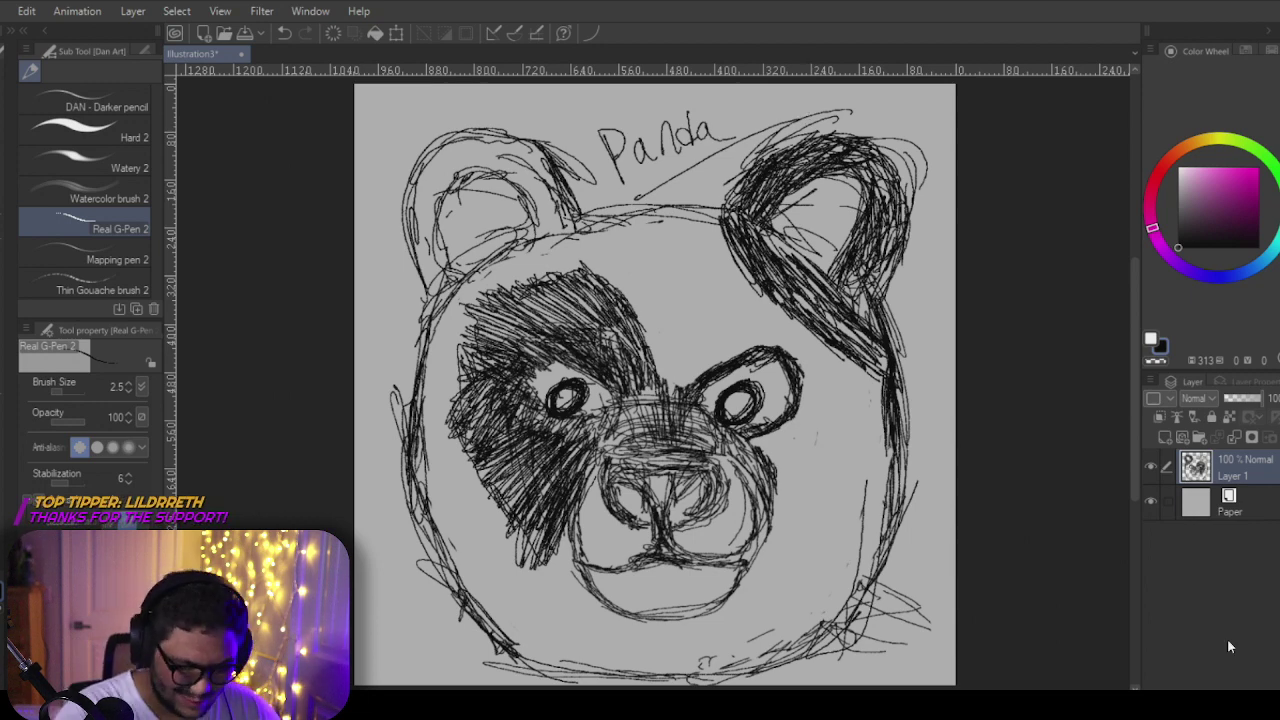
Step: Create a new 1000 × 1000 px illustration at 300 resolution named Illustration4
{"action": "left_click", "coordinate": [5, 11]}
{"action": "left_click", "coordinate": [40, 28]}
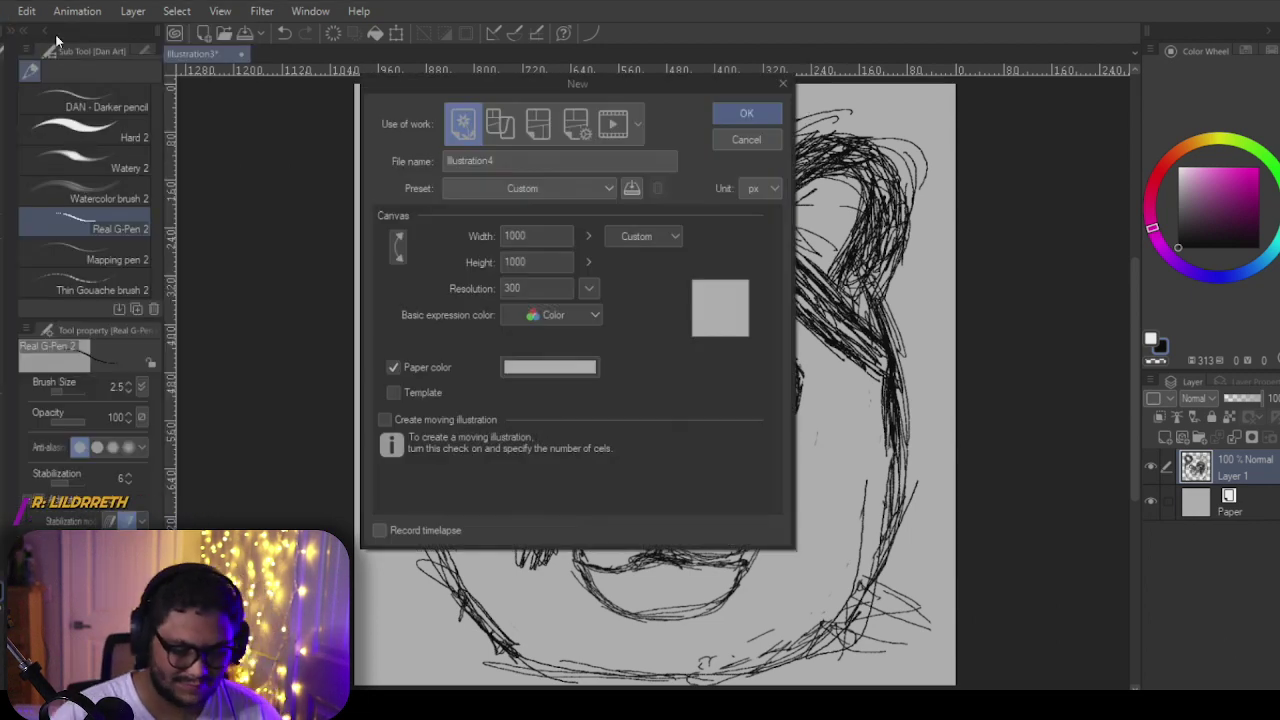
{"action": "left_click", "coordinate": [747, 114]}
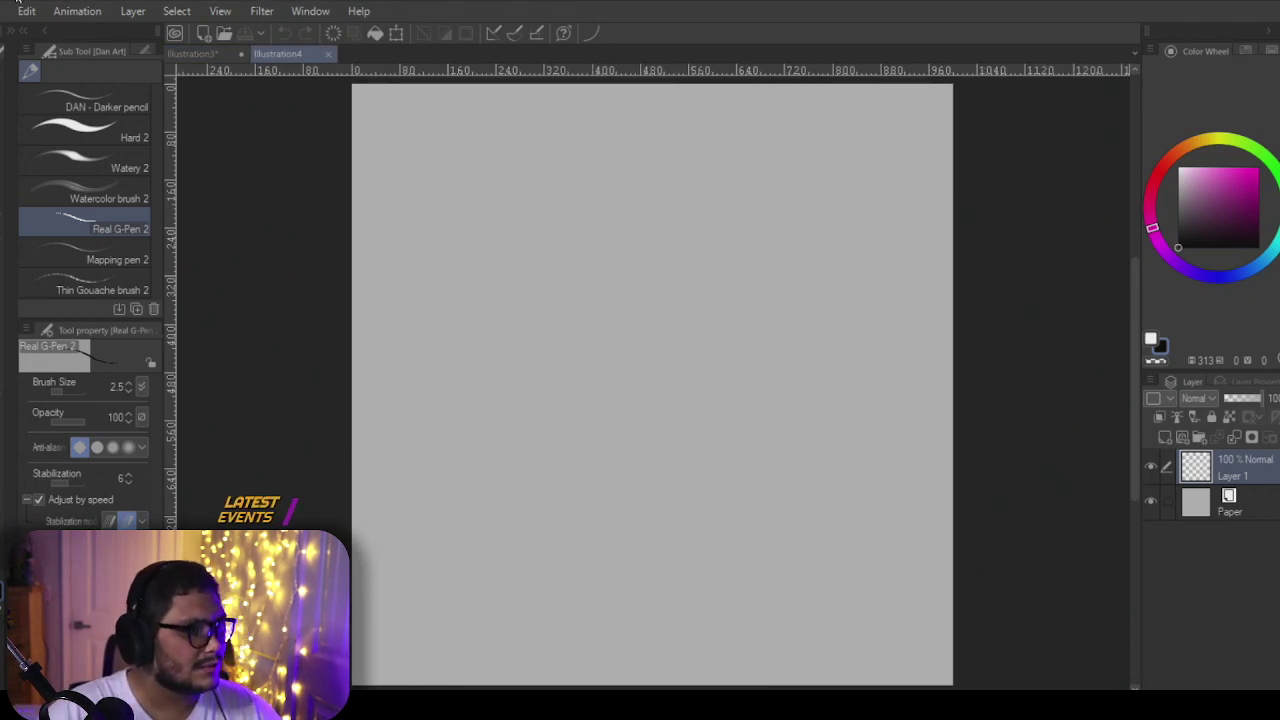
Step: Switch to the browser and open the ArtPrompts creature prompts page in a second tab using its copied address
{"action": "left_click_drag", "start_coordinate": [1279, 134], "coordinate": [374, 7]}
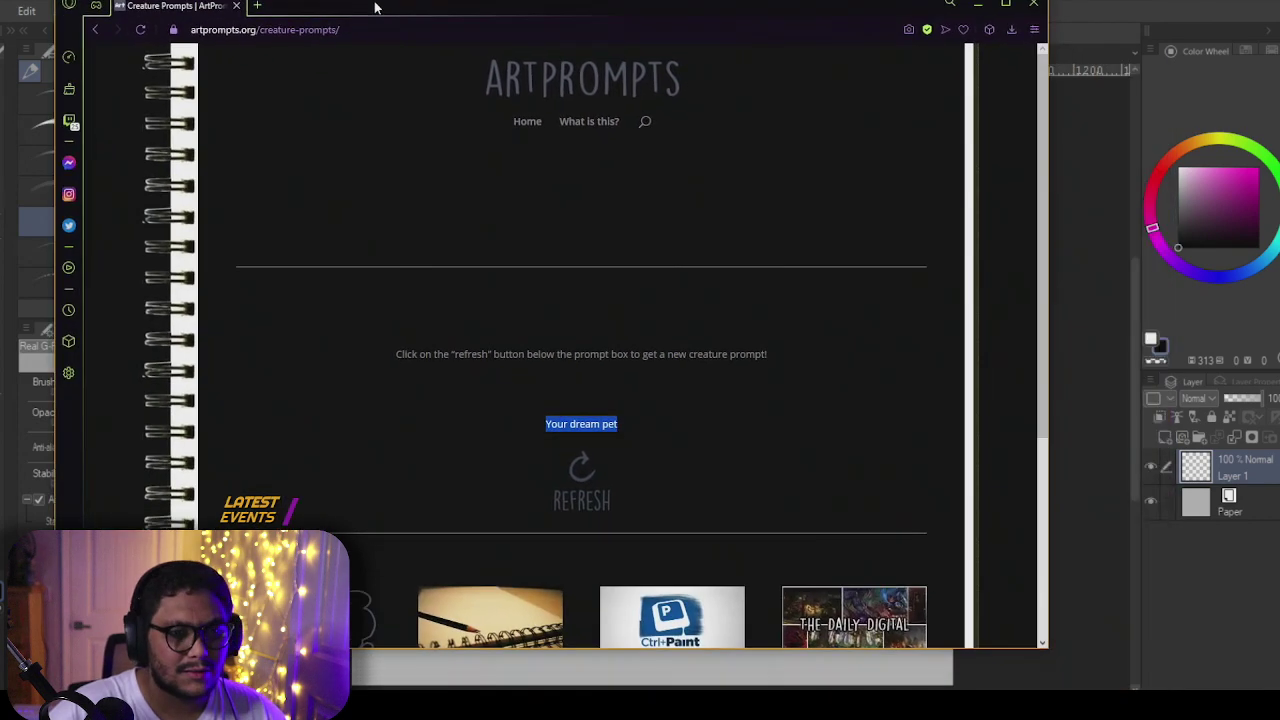
{"action": "left_click_drag", "start_coordinate": [280, 2], "coordinate": [282, 28]}
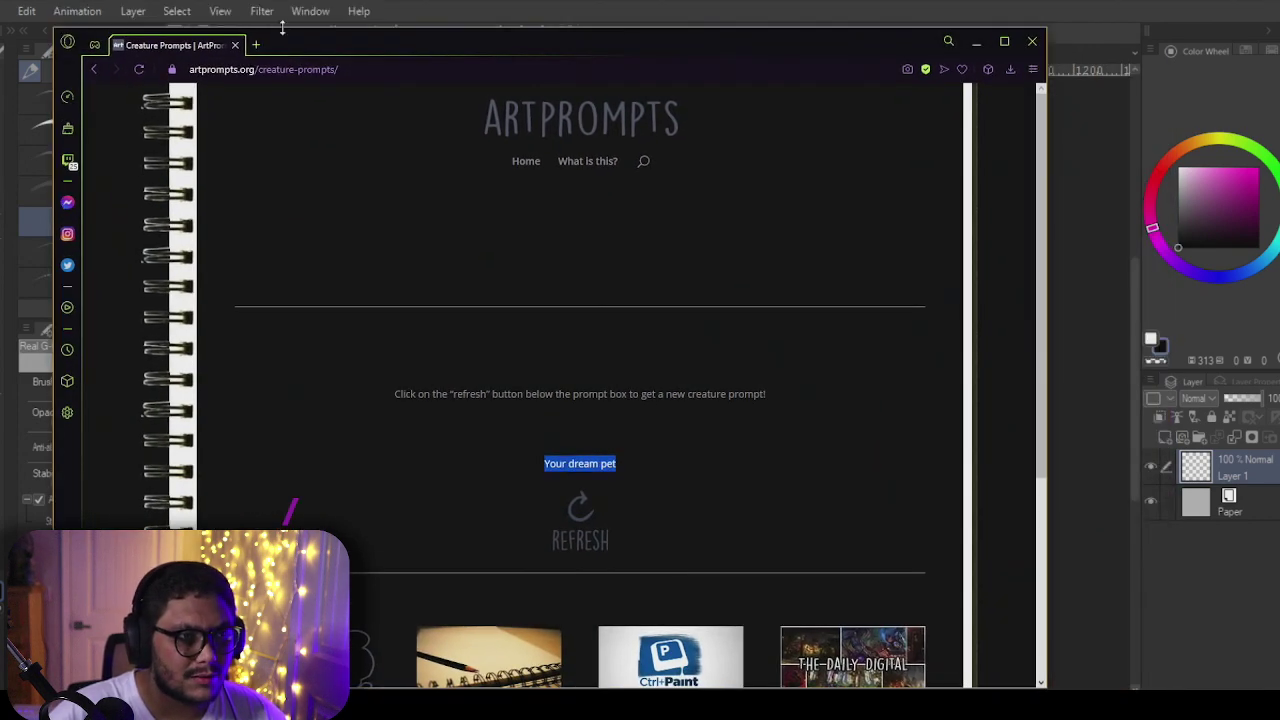
{"action": "right_click", "coordinate": [218, 66]}
{"action": "key", "text": "ctrl+c"}
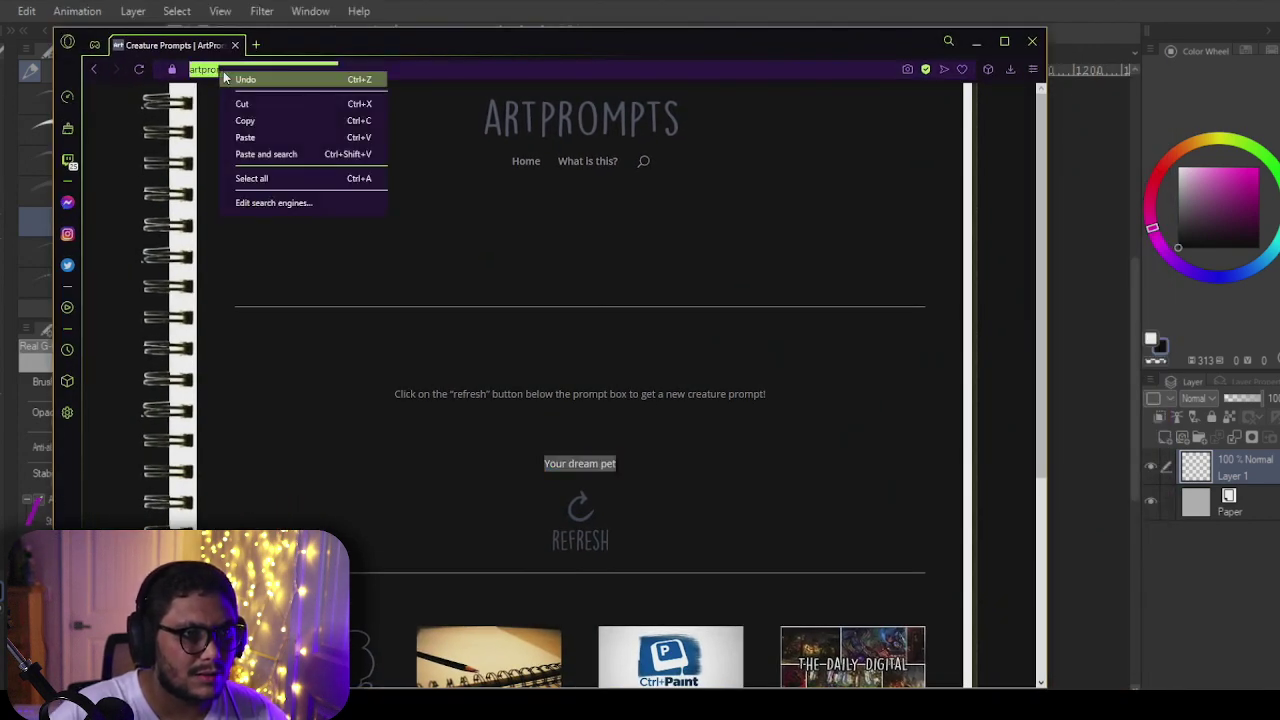
{"action": "left_click", "coordinate": [387, 46]}
{"action": "right_click", "coordinate": [283, 72]}
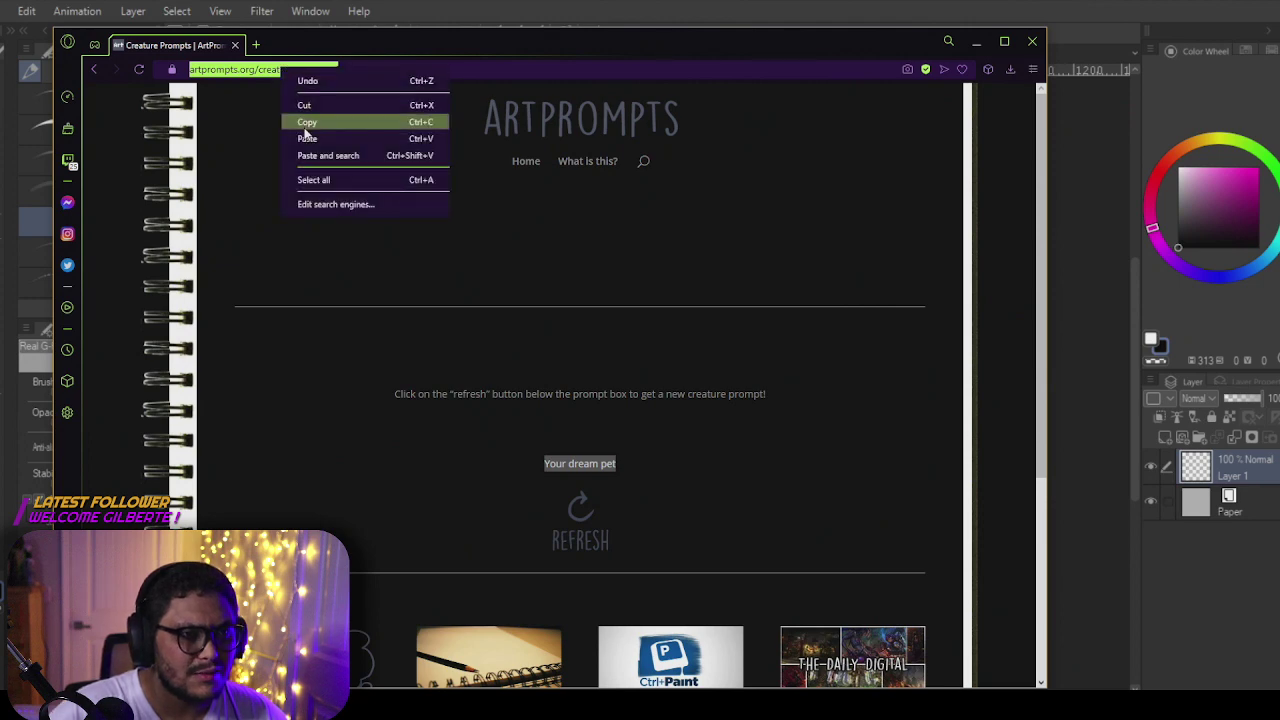
{"action": "left_click", "coordinate": [306, 122]}
{"action": "left_click", "coordinate": [256, 45]}
{"action": "right_click", "coordinate": [270, 69]}
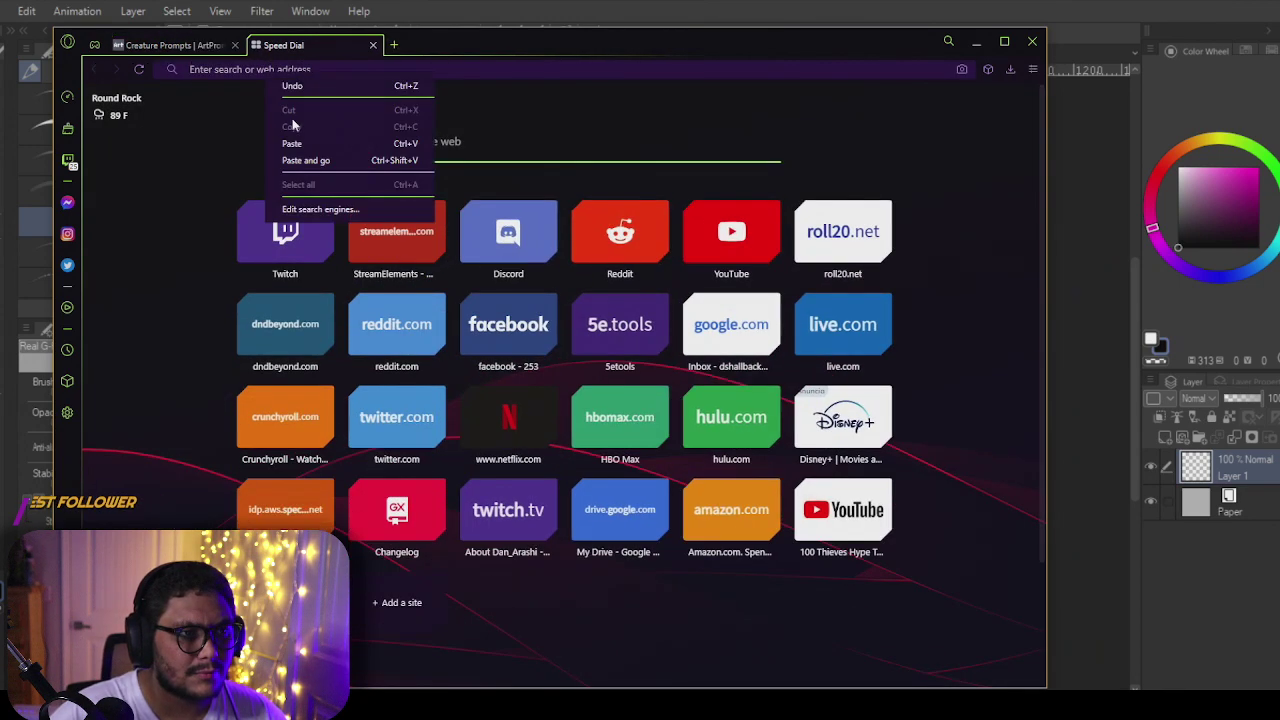
{"action": "left_click", "coordinate": [300, 160]}
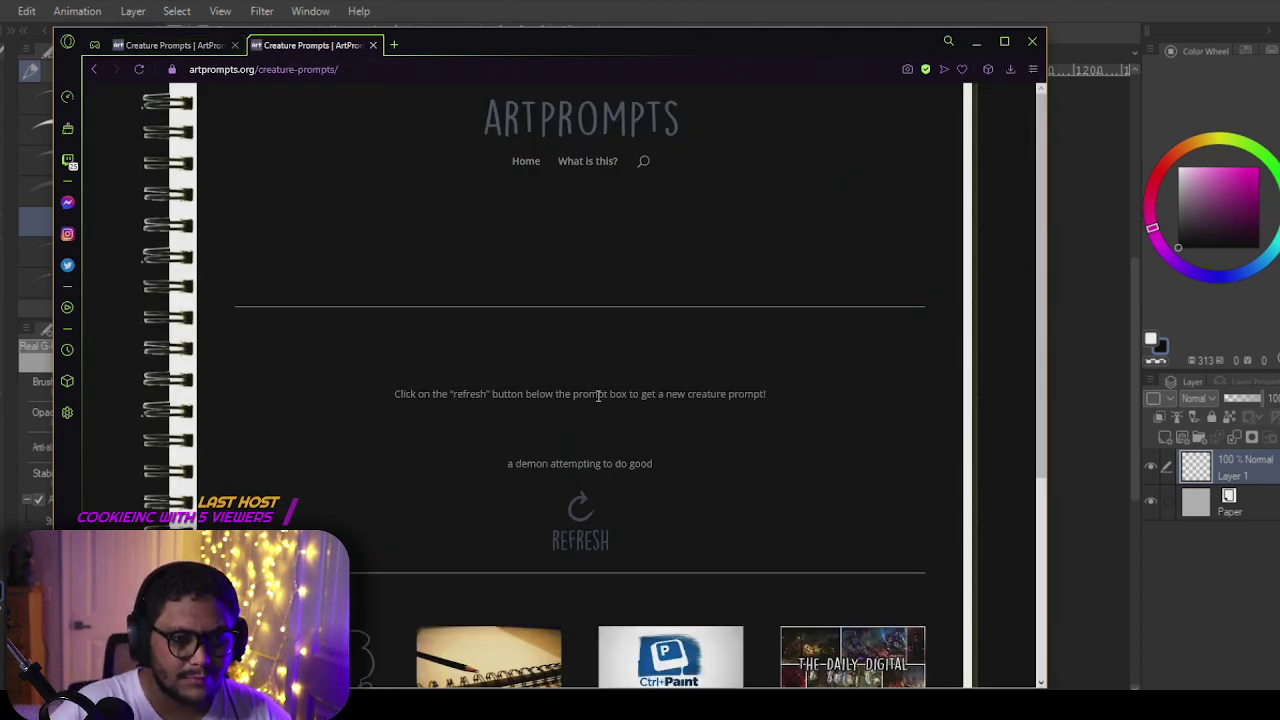
Step: Read the new creature prompt on the ArtPrompts page and clear the browser window off the canvas
{"action": "scroll", "coordinate": [610, 420], "scroll_direction": "down", "scroll_amount": 3}
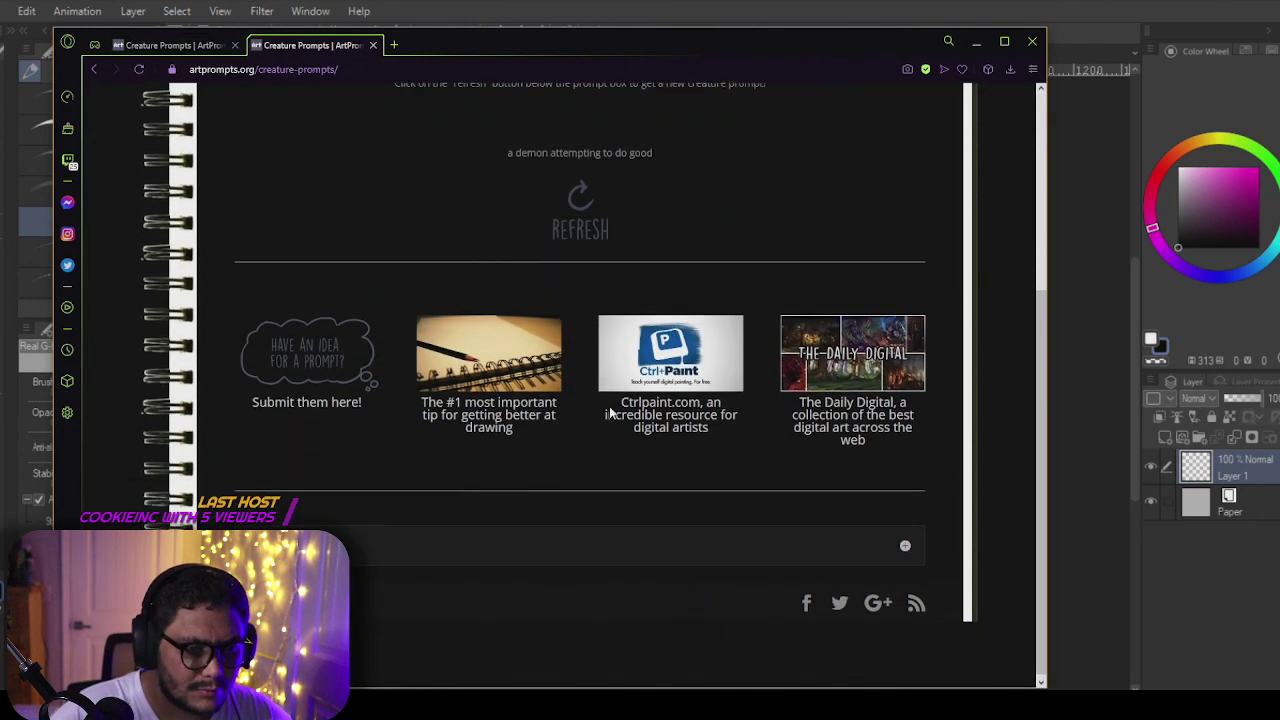
{"action": "scroll", "coordinate": [552, 438], "scroll_direction": "up", "scroll_amount": 1}
{"action": "scroll", "coordinate": [552, 438], "scroll_direction": "up", "scroll_amount": 1}
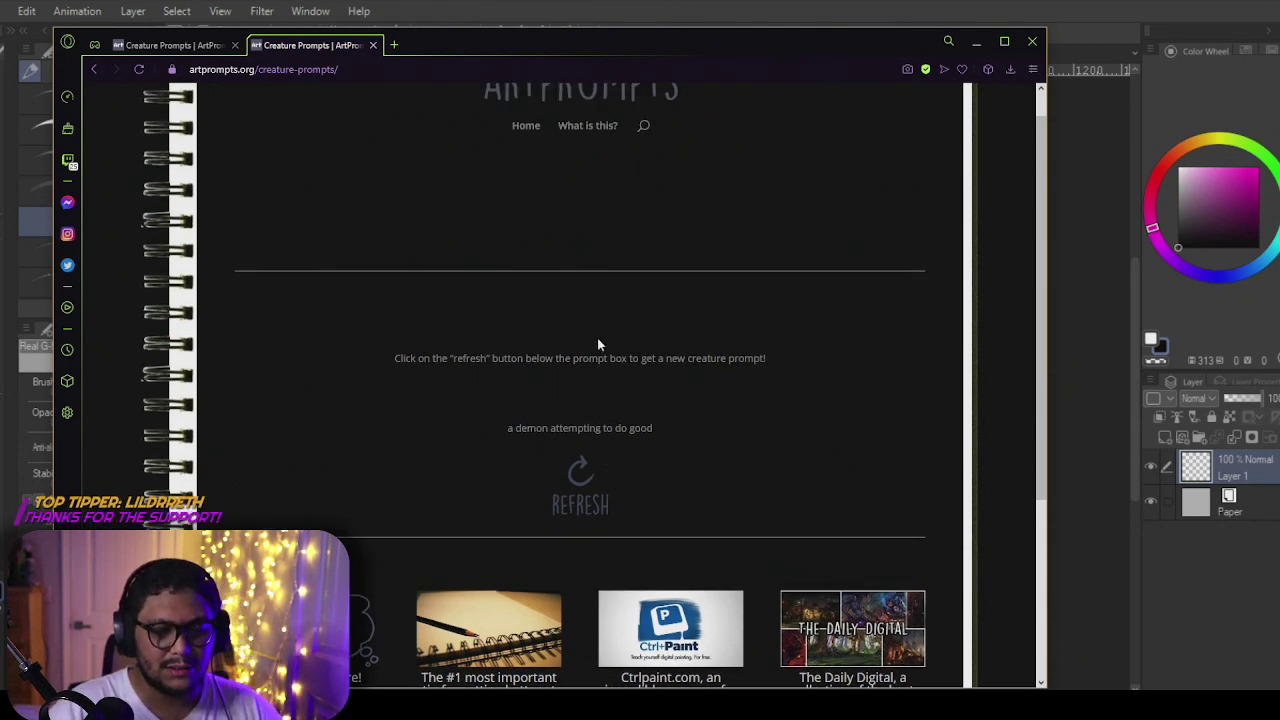
{"action": "scroll", "coordinate": [430, 243], "scroll_direction": "up", "scroll_amount": 1}
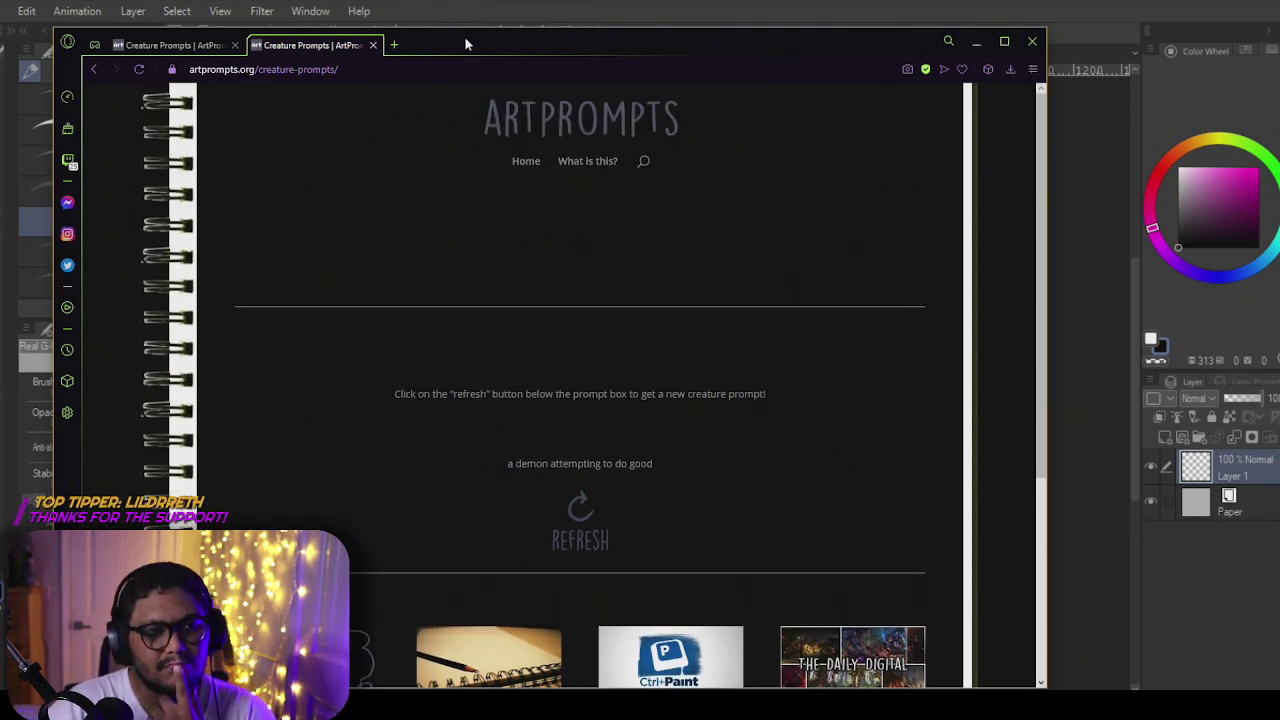
{"action": "mouse_move", "coordinate": [466, 42]}
{"action": "left_mouse_down"}
{"action": "mouse_move", "coordinate": [0, 64]}
{"action": "mouse_move", "coordinate": [0, 40]}
{"action": "left_mouse_up"}
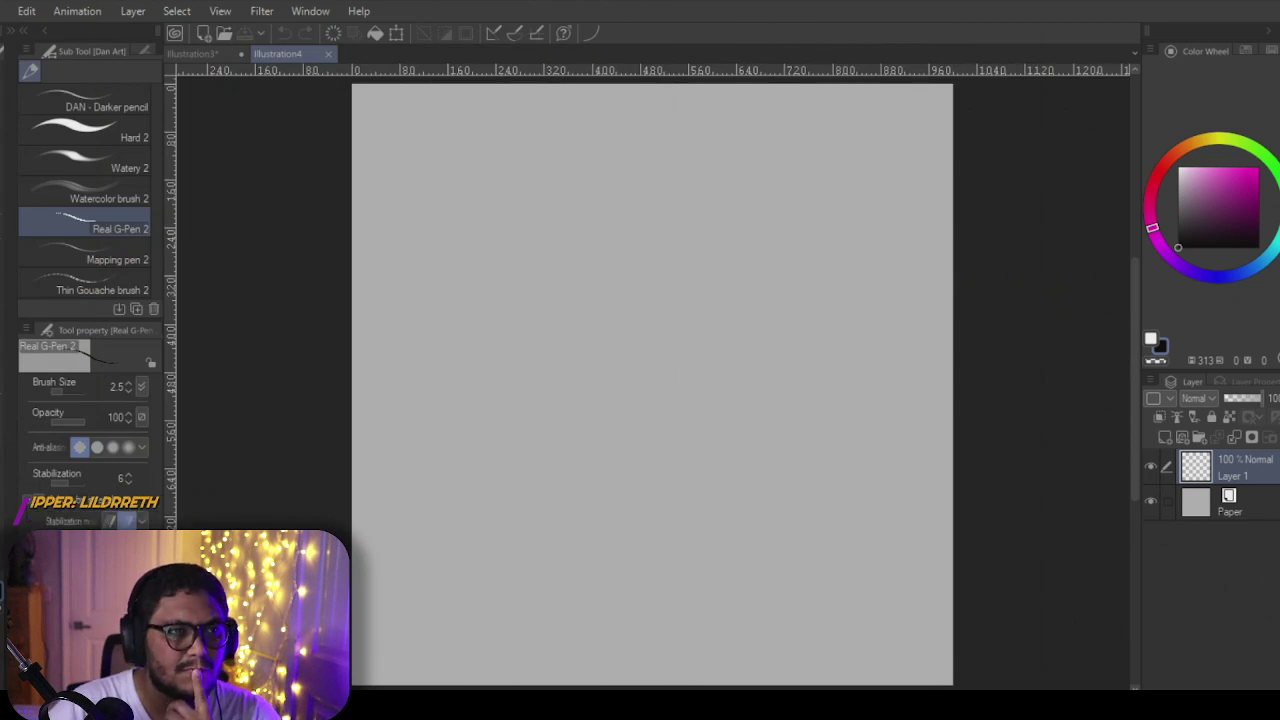
{"action": "left_click_drag", "start_coordinate": [0, 66], "coordinate": [580, 62]}
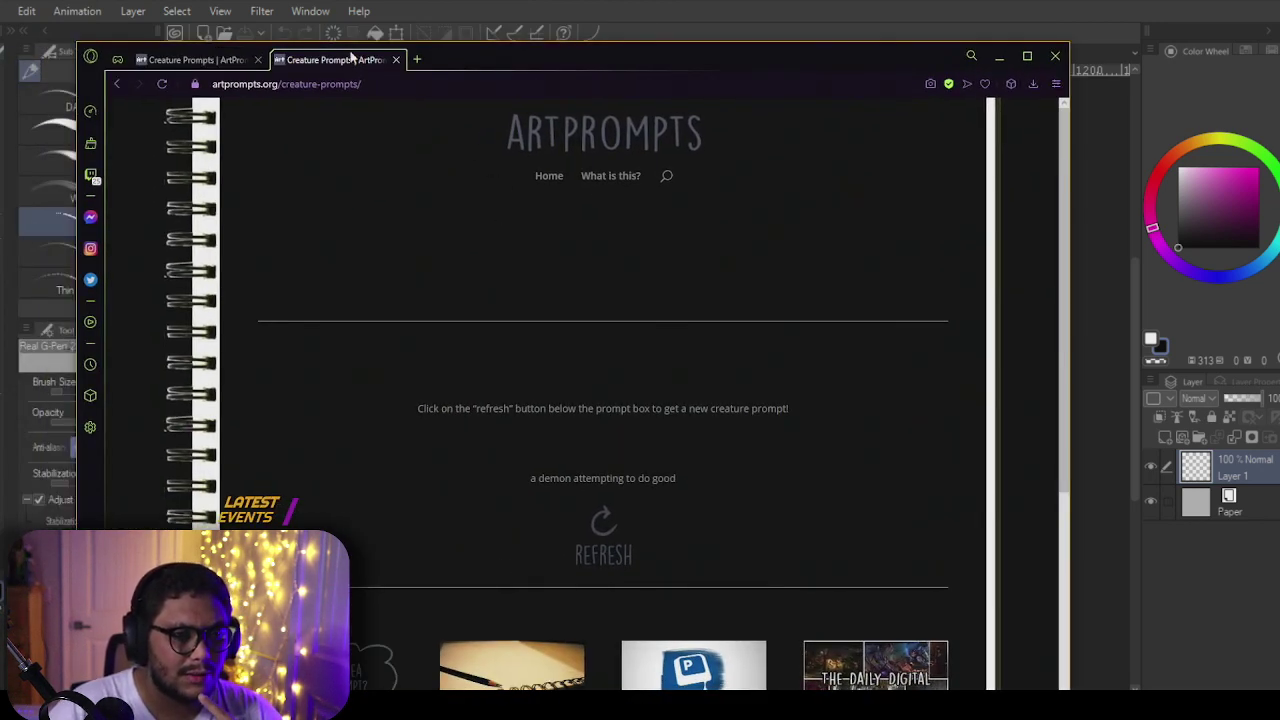
{"action": "left_click_drag", "start_coordinate": [478, 60], "coordinate": [0, 60]}
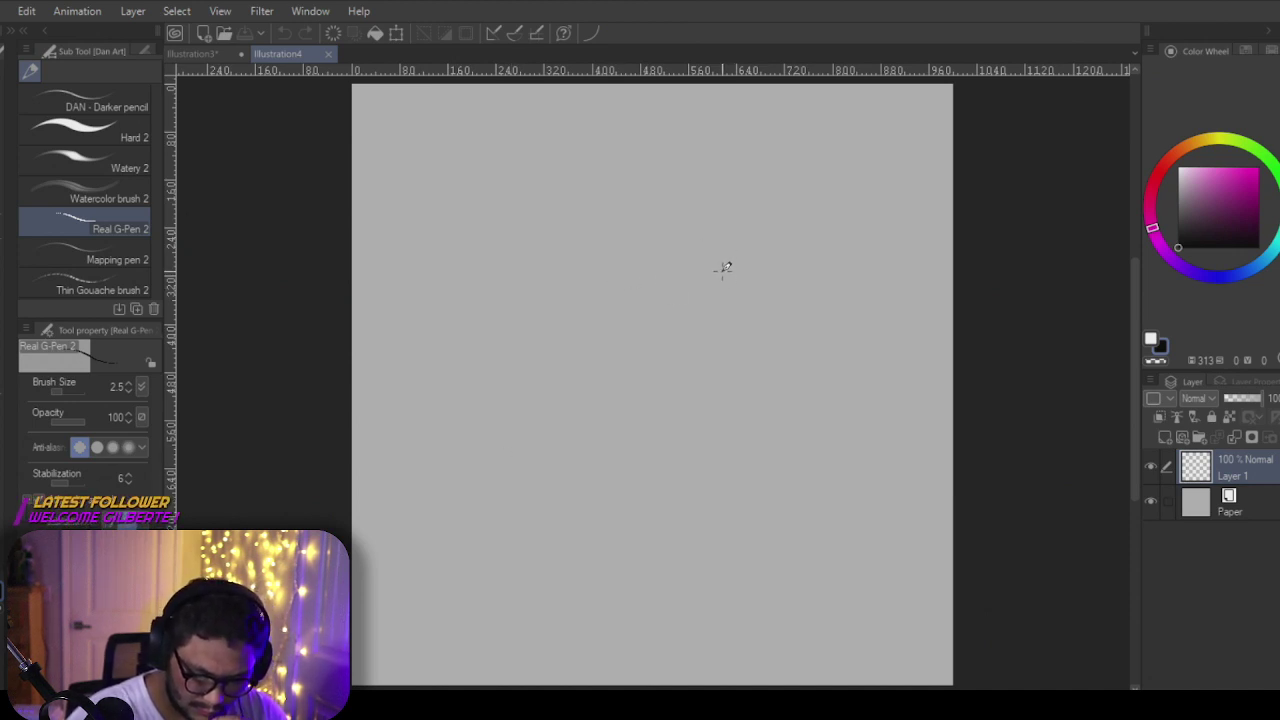
Step: Sketch a small oval open mouth in the upper right part of the canvas and erase the stray strokes around it
{"action": "left_click_drag", "start_coordinate": [719, 260], "coordinate": [731, 262]}
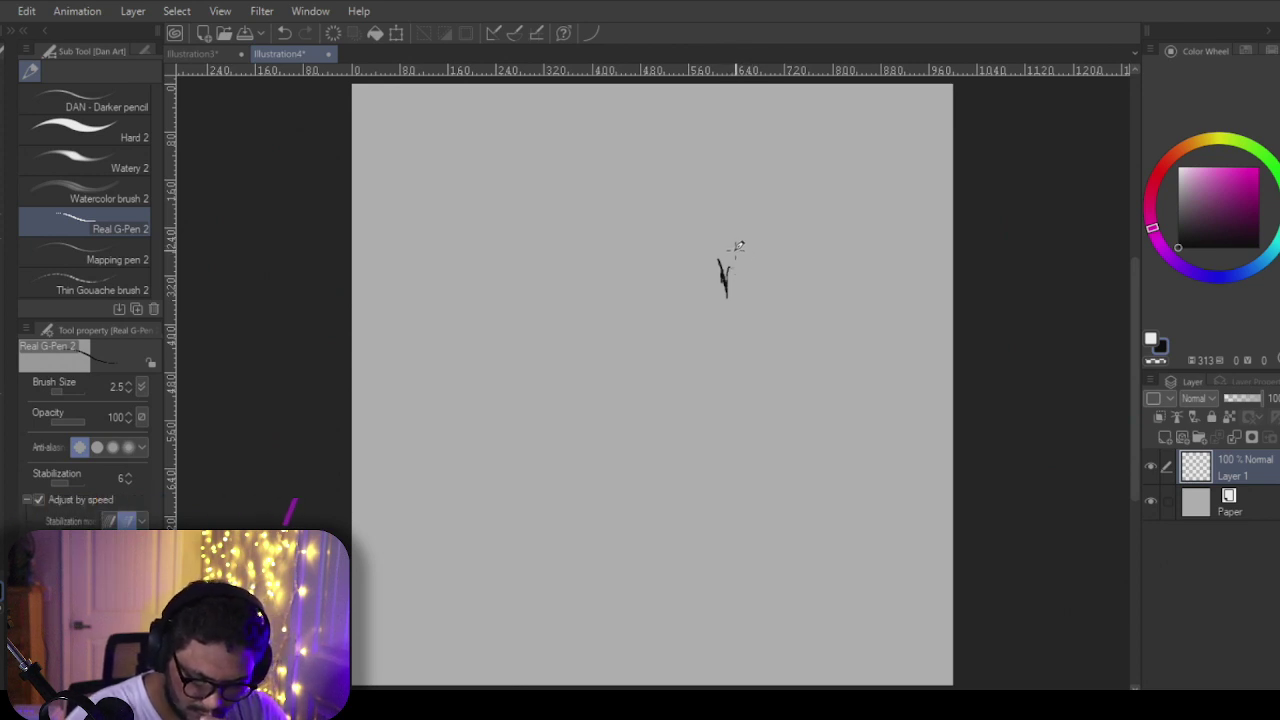
{"action": "left_click_drag", "start_coordinate": [736, 247], "coordinate": [749, 231]}
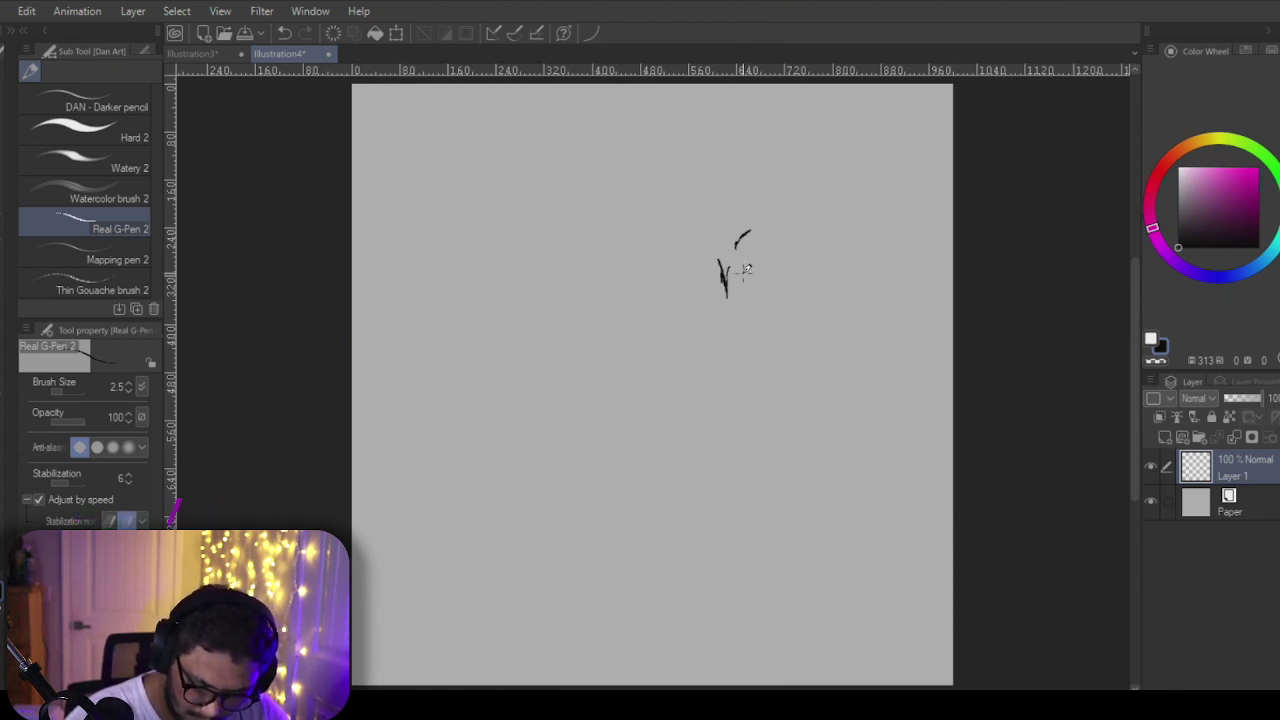
{"action": "mouse_move", "coordinate": [731, 264]}
{"action": "left_mouse_down"}
{"action": "mouse_move", "coordinate": [745, 285]}
{"action": "mouse_move", "coordinate": [734, 298]}
{"action": "left_mouse_up"}
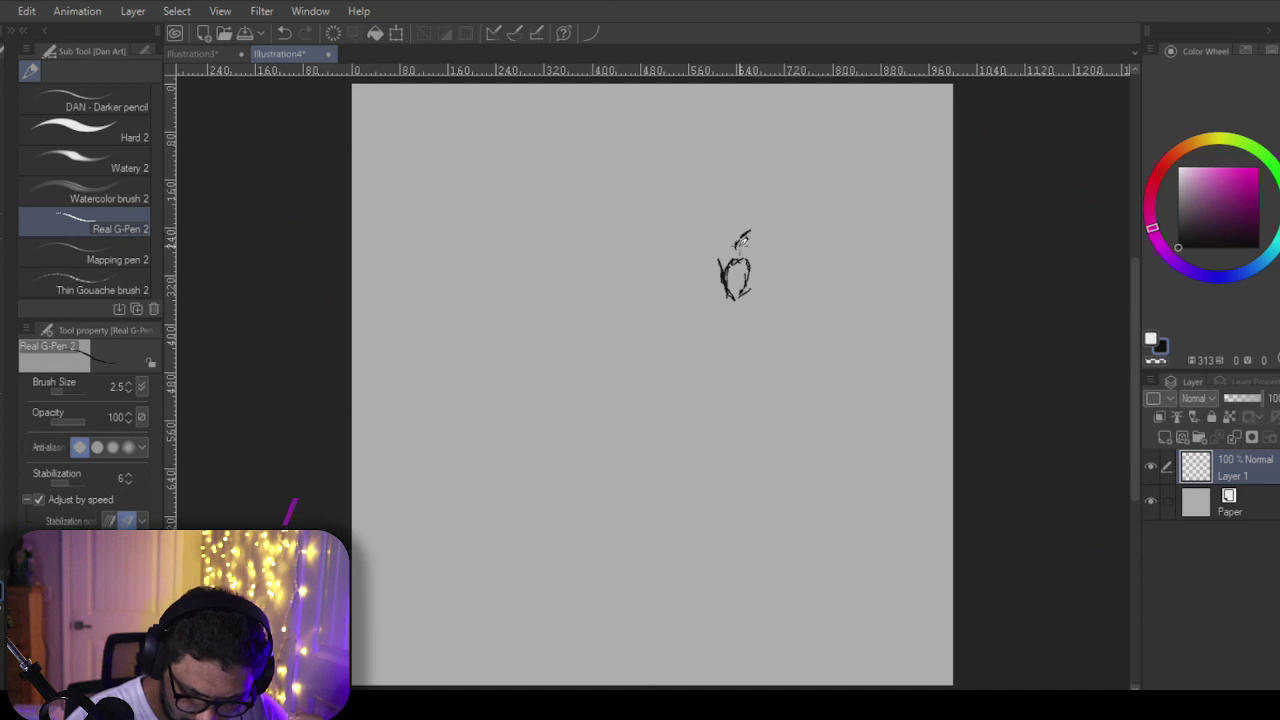
{"action": "left_click_drag", "start_coordinate": [742, 239], "coordinate": [754, 231]}
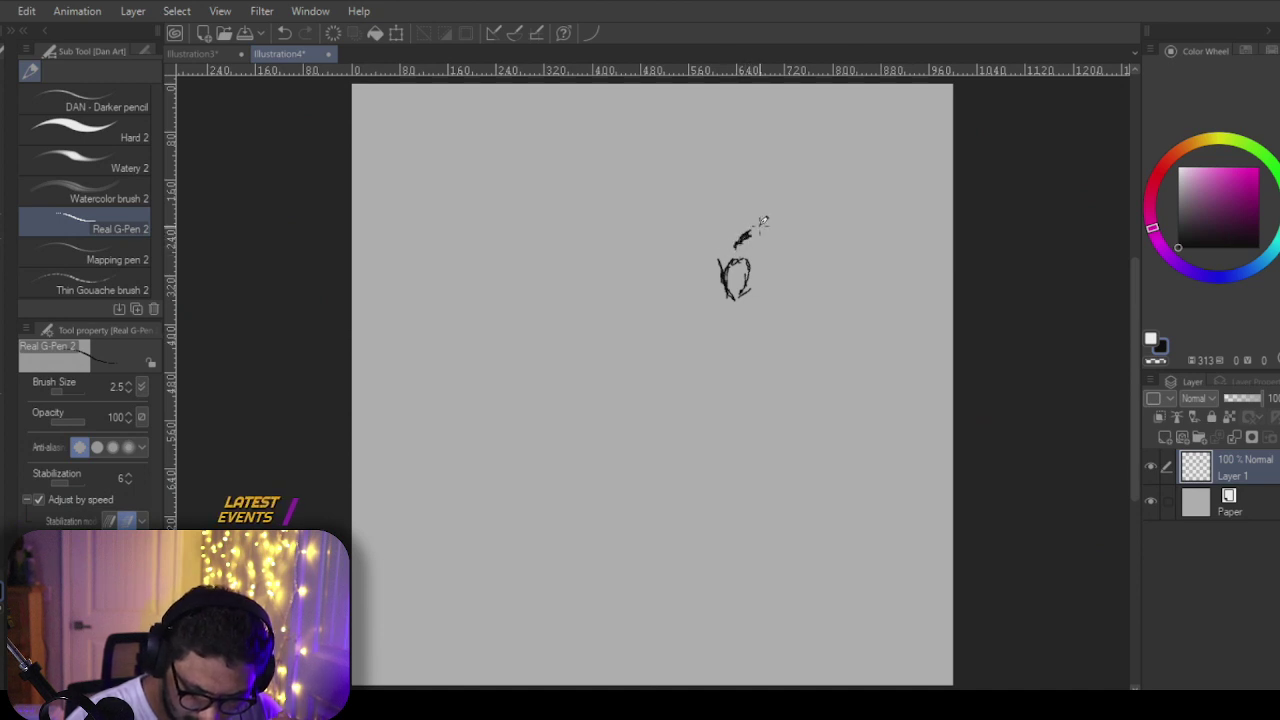
{"action": "key", "text": "e"}
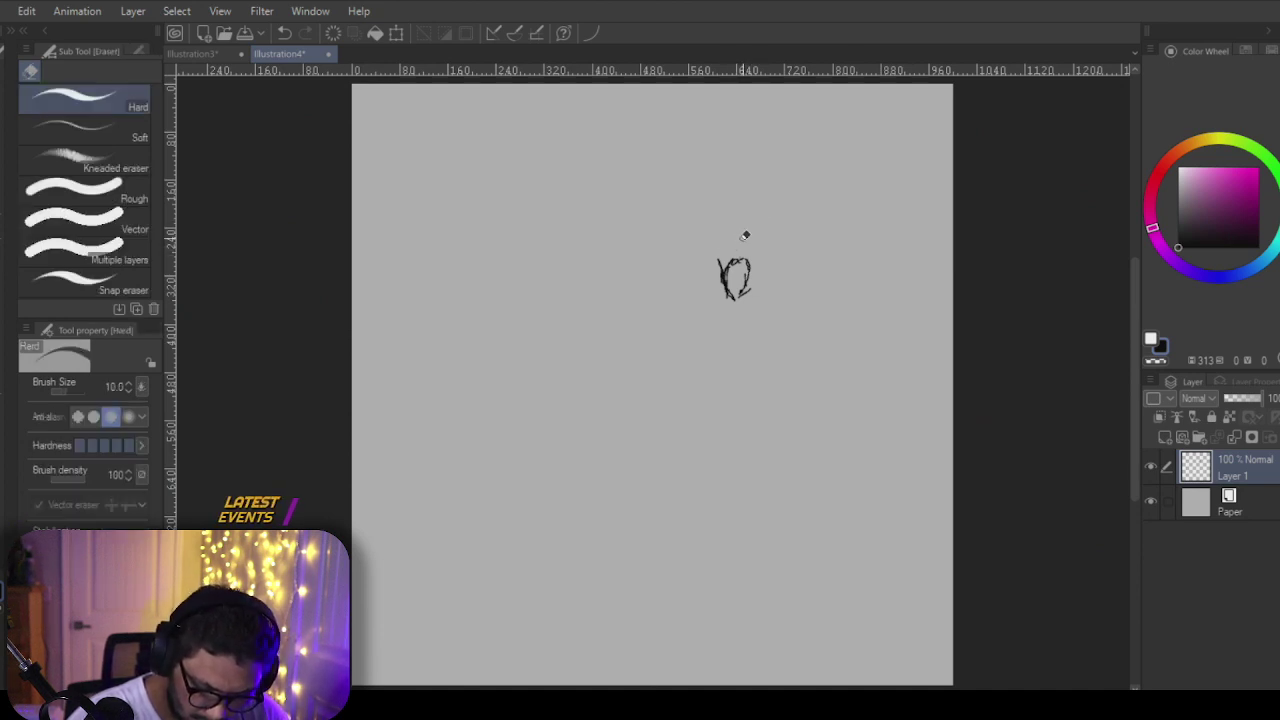
{"action": "key", "text": "p"}
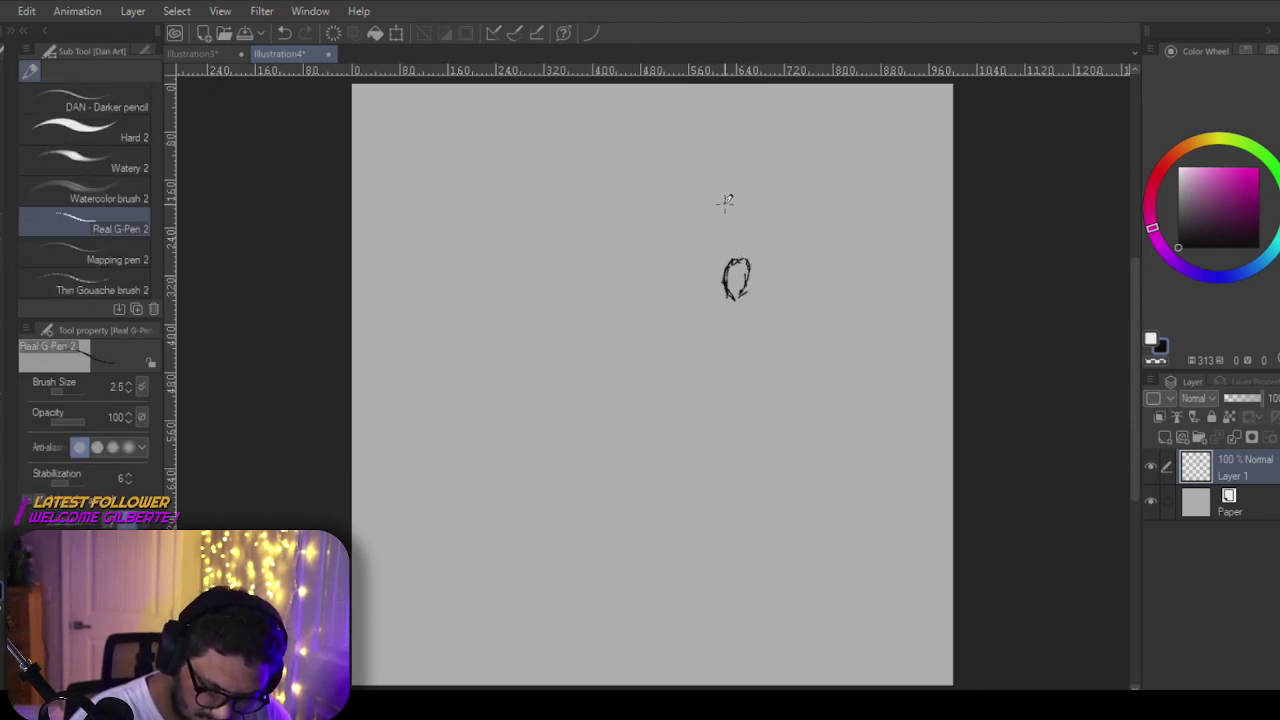
Step: Draw both sides of the head around the mouth, flaring outward into loose hair strands, and redo the left strand
{"action": "mouse_move", "coordinate": [738, 188]}
{"action": "left_mouse_down"}
{"action": "mouse_move", "coordinate": [712, 211]}
{"action": "mouse_move", "coordinate": [740, 188]}
{"action": "mouse_move", "coordinate": [784, 222]}
{"action": "mouse_move", "coordinate": [767, 185]}
{"action": "mouse_move", "coordinate": [843, 268]}
{"action": "left_mouse_up"}
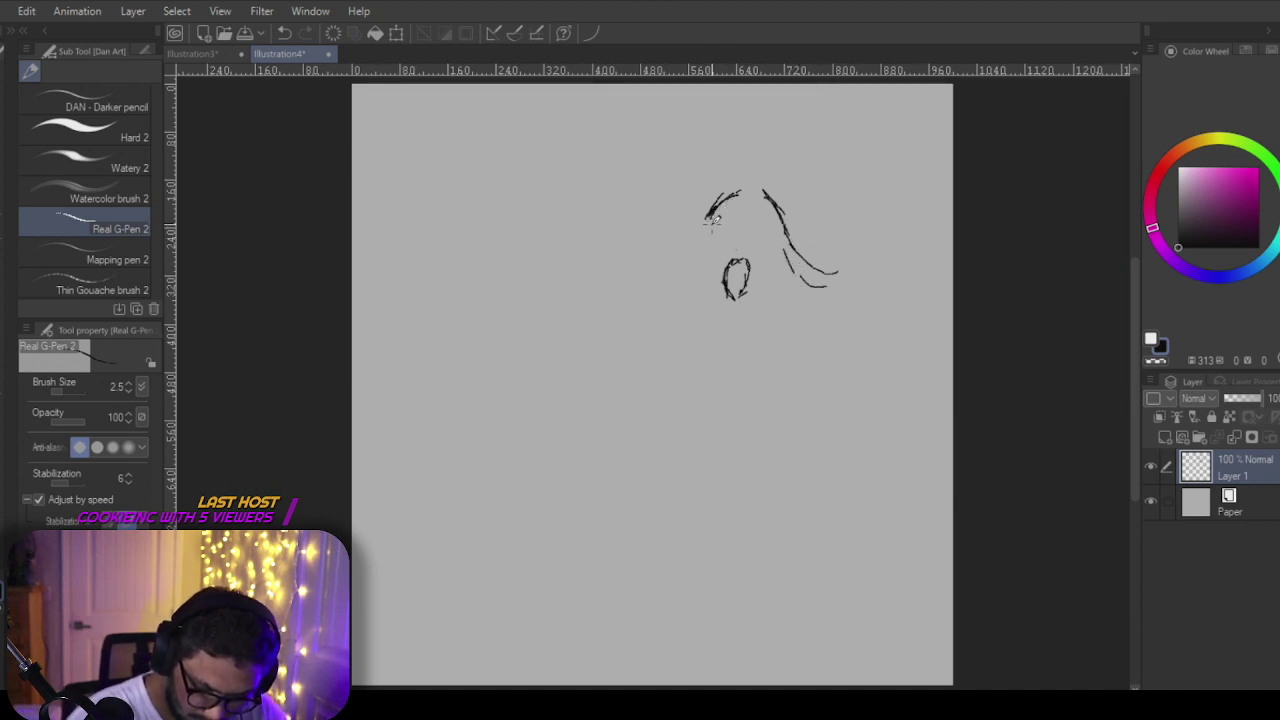
{"action": "left_click_drag", "start_coordinate": [740, 190], "coordinate": [666, 262]}
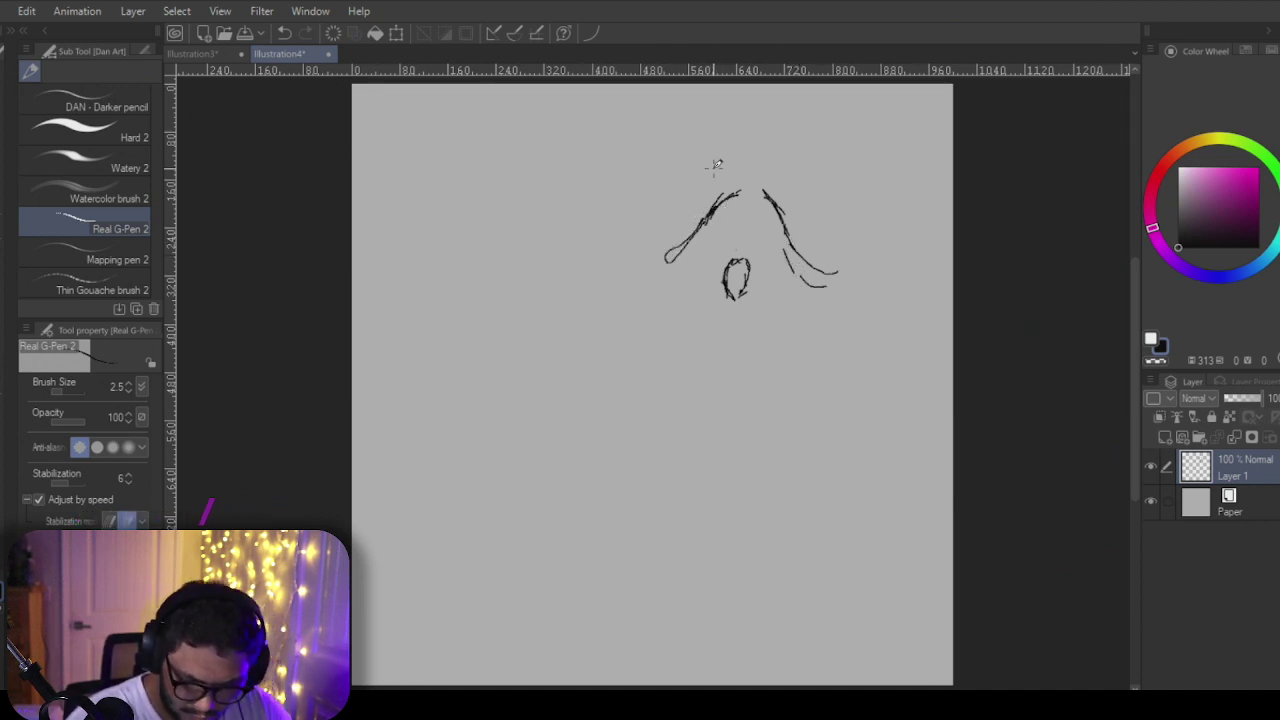
{"action": "key", "text": "ctrl+z"}
{"action": "mouse_move", "coordinate": [716, 200]}
{"action": "left_mouse_down"}
{"action": "mouse_move", "coordinate": [697, 232]}
{"action": "mouse_move", "coordinate": [659, 240]}
{"action": "mouse_move", "coordinate": [709, 213]}
{"action": "mouse_move", "coordinate": [681, 256]}
{"action": "left_mouse_up"}
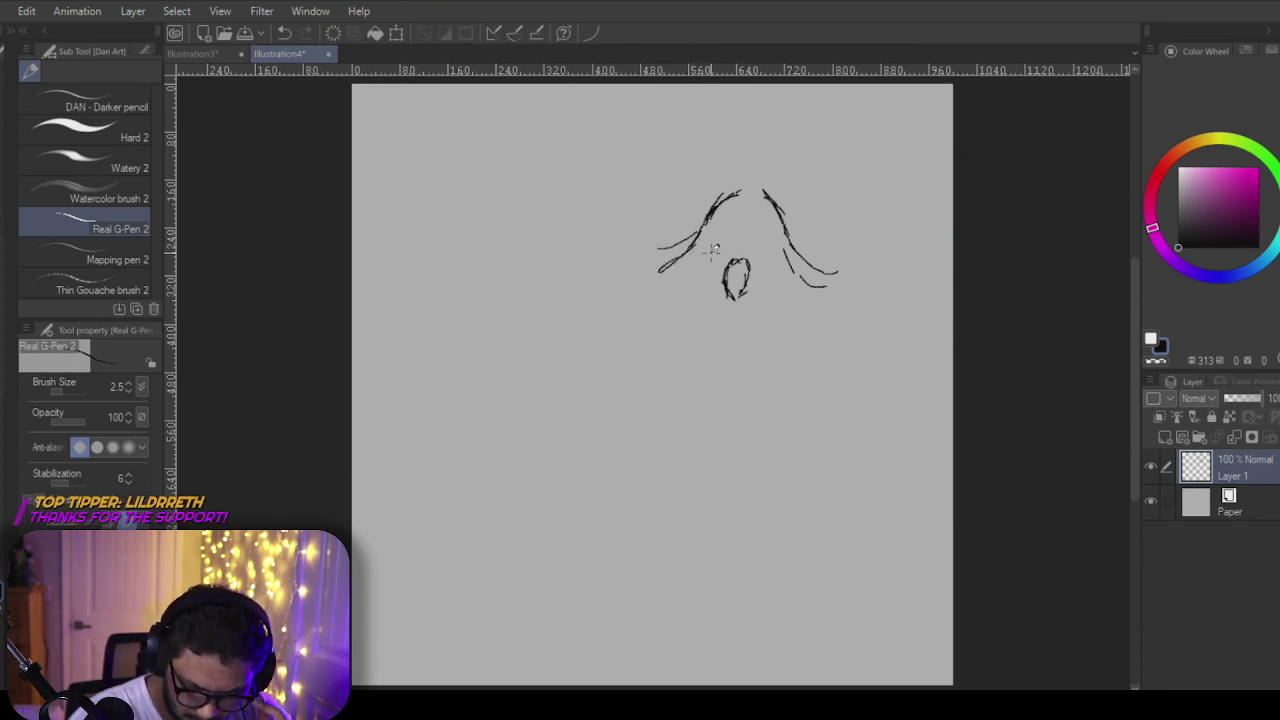
Step: Sketch the left hand and forearm along the cheek and add the eyes, nose and inner mouth lines
{"action": "mouse_move", "coordinate": [704, 243]}
{"action": "left_mouse_down"}
{"action": "mouse_move", "coordinate": [734, 227]}
{"action": "mouse_move", "coordinate": [720, 263]}
{"action": "mouse_move", "coordinate": [700, 250]}
{"action": "mouse_move", "coordinate": [710, 283]}
{"action": "mouse_move", "coordinate": [722, 271]}
{"action": "mouse_move", "coordinate": [709, 264]}
{"action": "mouse_move", "coordinate": [702, 295]}
{"action": "mouse_move", "coordinate": [706, 331]}
{"action": "left_mouse_up"}
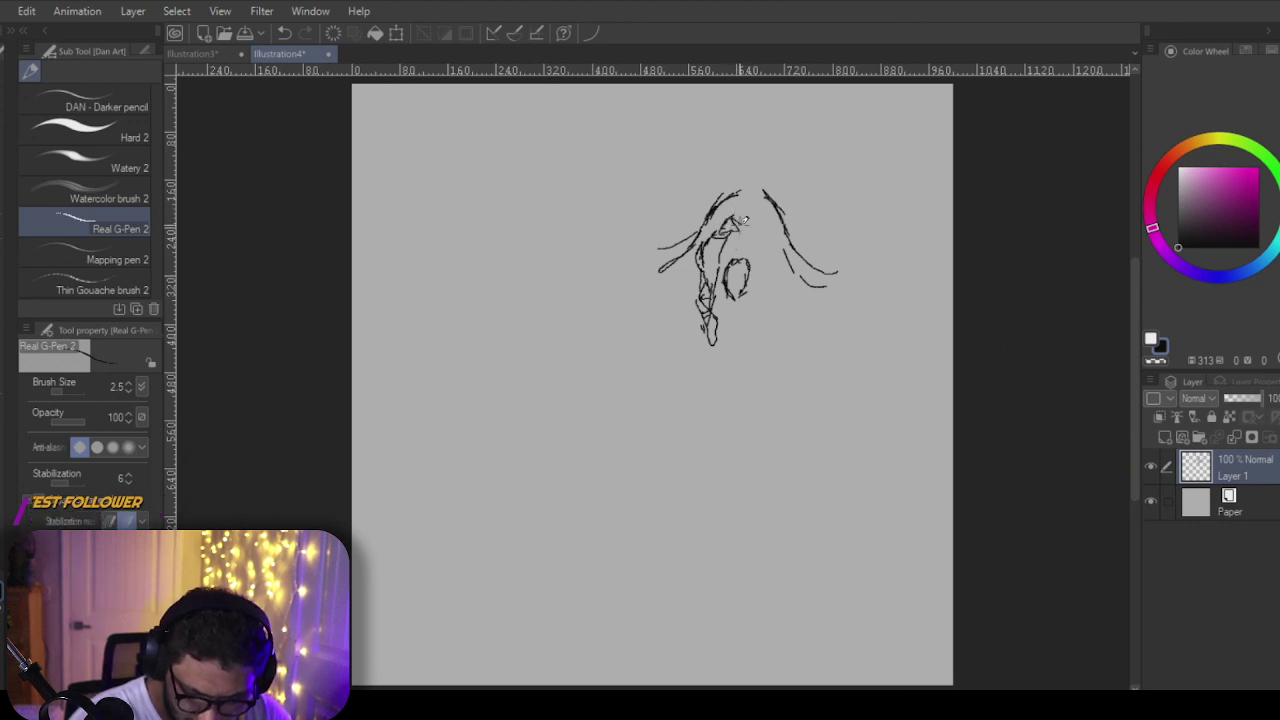
{"action": "left_click_drag", "start_coordinate": [758, 221], "coordinate": [770, 226]}
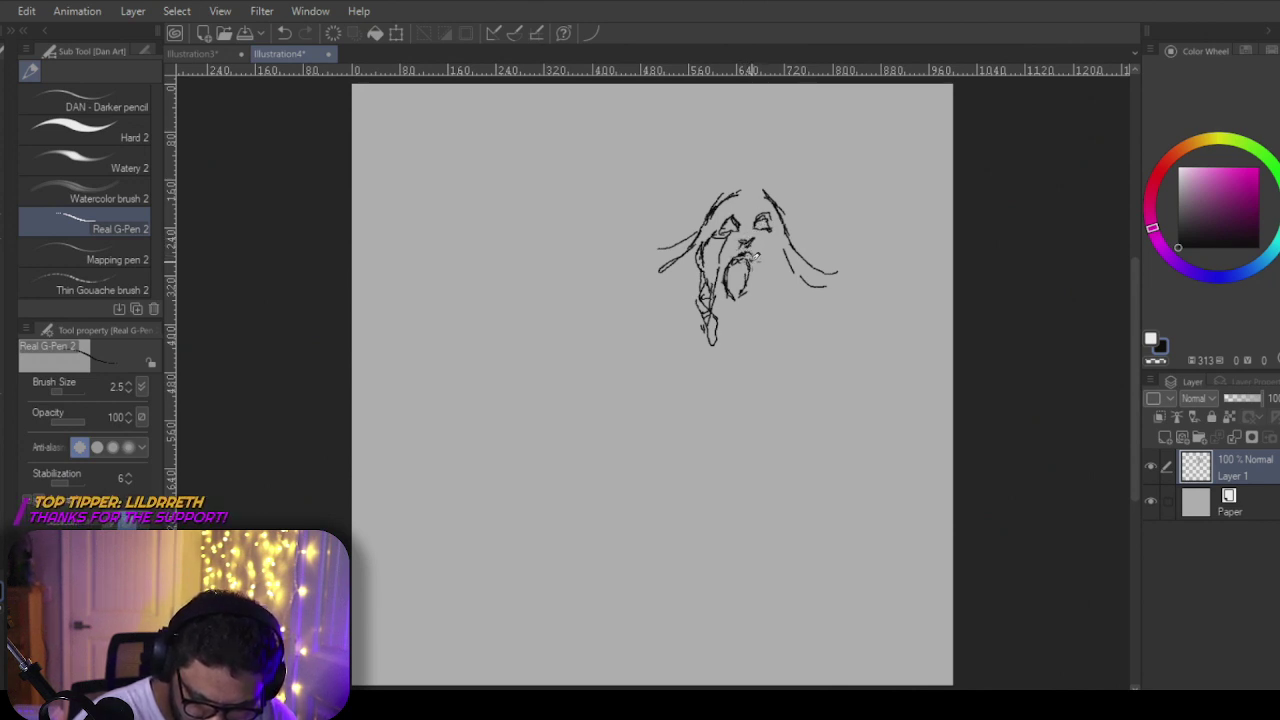
{"action": "left_click_drag", "start_coordinate": [728, 260], "coordinate": [736, 269]}
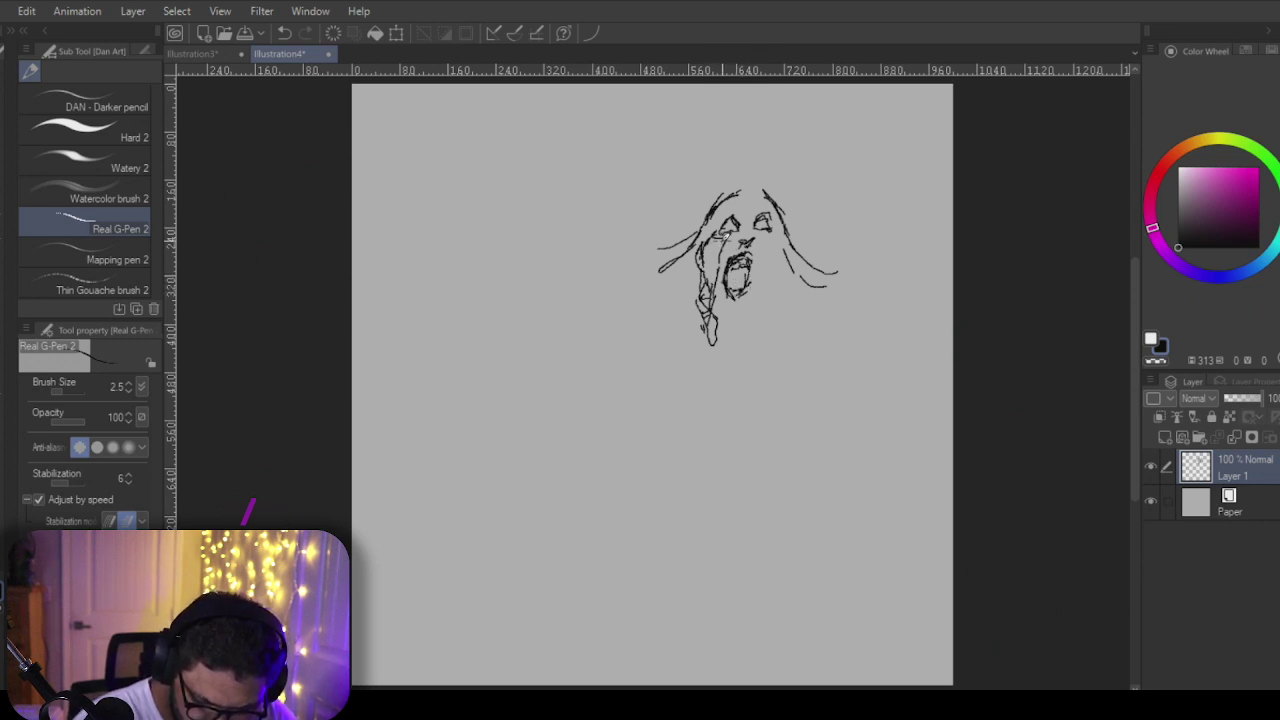
Step: Draw the fingers gripping both cheeks and sketch the right hand and forearm beside the mouth
{"action": "mouse_move", "coordinate": [722, 242]}
{"action": "left_mouse_down"}
{"action": "mouse_move", "coordinate": [716, 258]}
{"action": "mouse_move", "coordinate": [717, 237]}
{"action": "left_mouse_up"}
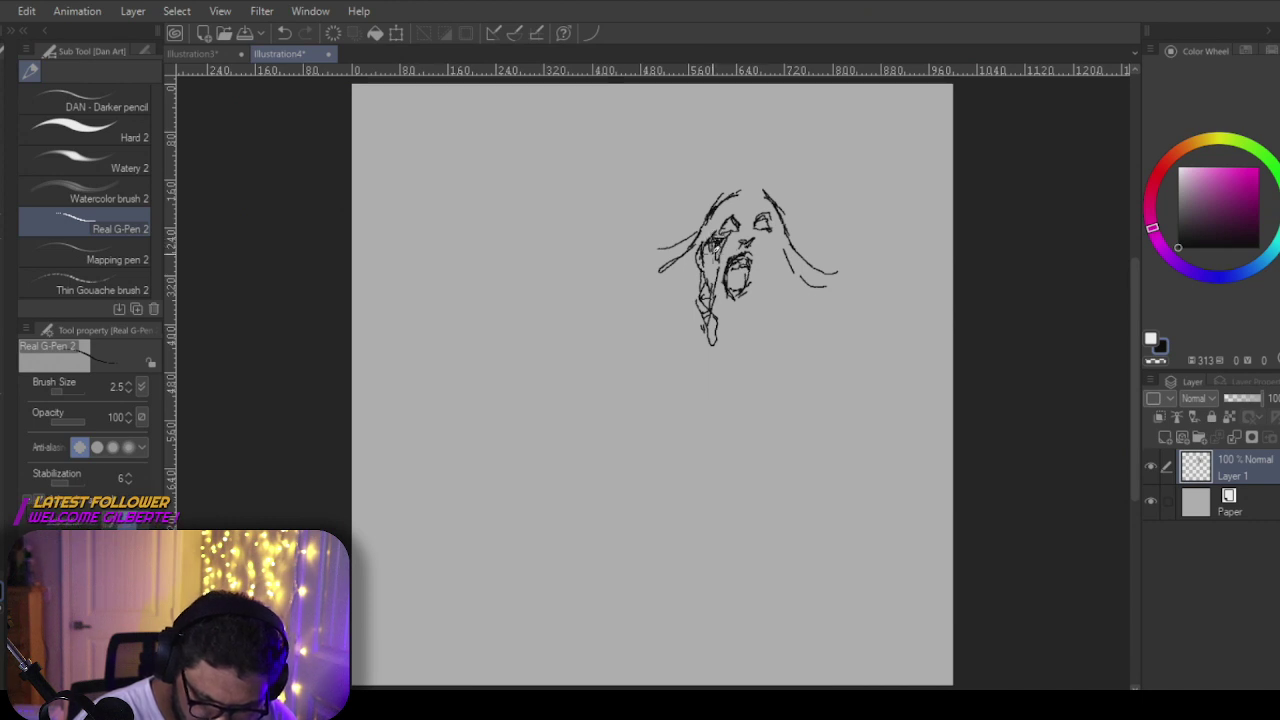
{"action": "left_click_drag", "start_coordinate": [706, 244], "coordinate": [698, 258]}
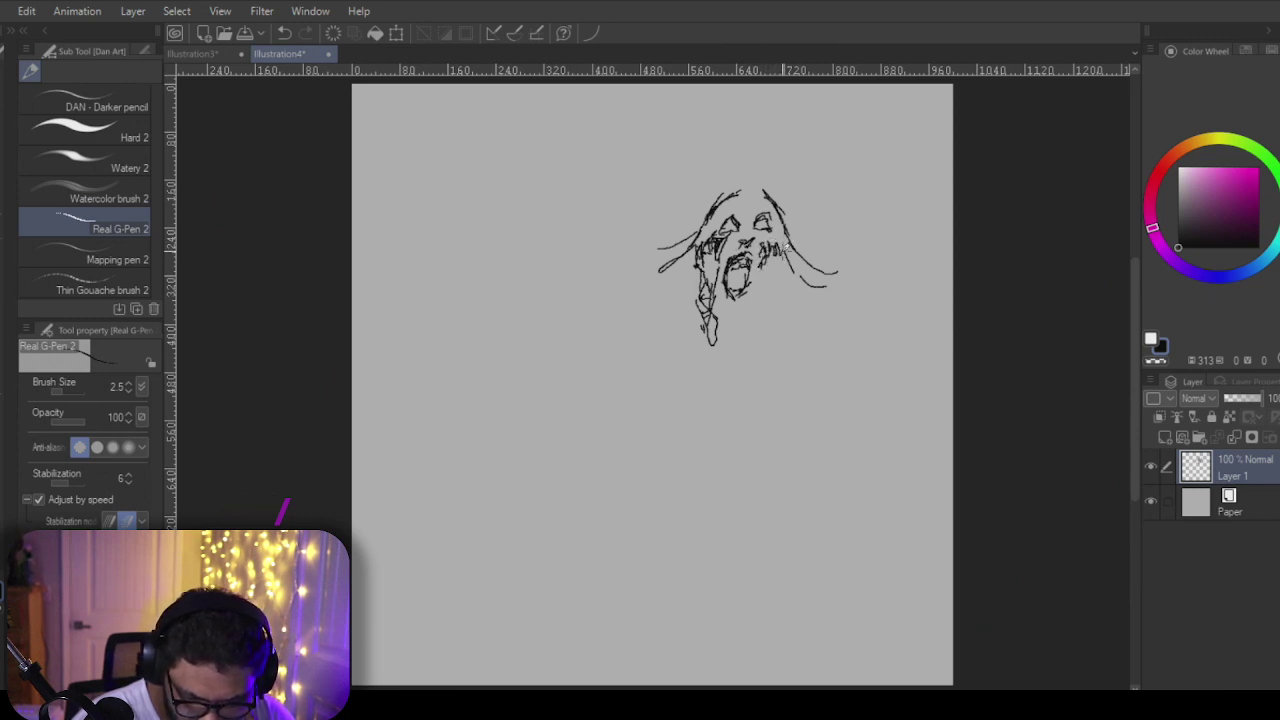
{"action": "mouse_move", "coordinate": [786, 247]}
{"action": "left_mouse_down"}
{"action": "mouse_move", "coordinate": [783, 272]}
{"action": "mouse_move", "coordinate": [787, 262]}
{"action": "left_mouse_up"}
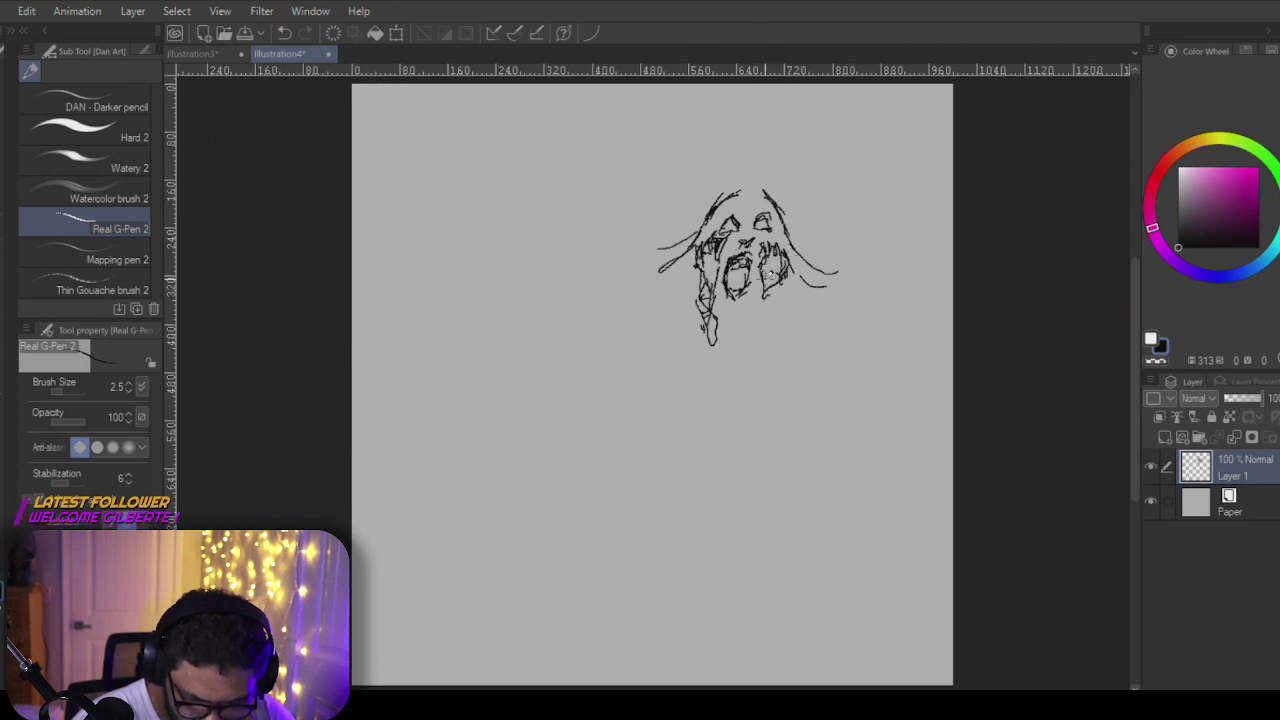
{"action": "mouse_move", "coordinate": [786, 287]}
{"action": "left_mouse_down"}
{"action": "mouse_move", "coordinate": [774, 326]}
{"action": "mouse_move", "coordinate": [788, 350]}
{"action": "mouse_move", "coordinate": [789, 313]}
{"action": "mouse_move", "coordinate": [770, 300]}
{"action": "mouse_move", "coordinate": [766, 314]}
{"action": "mouse_move", "coordinate": [699, 335]}
{"action": "mouse_move", "coordinate": [716, 347]}
{"action": "mouse_move", "coordinate": [708, 358]}
{"action": "left_mouse_up"}
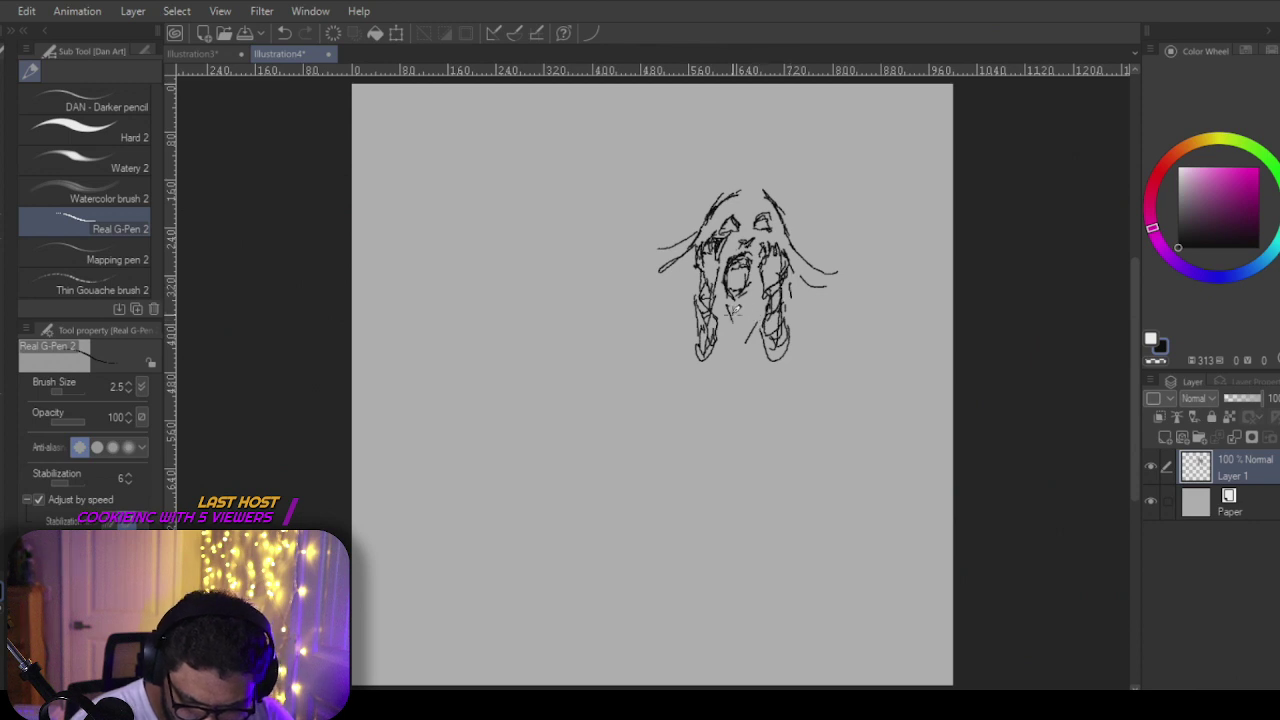
Step: Sketch the neckline, the shoulders and both bent arms down to the elbows
{"action": "mouse_move", "coordinate": [724, 306]}
{"action": "left_mouse_down"}
{"action": "mouse_move", "coordinate": [740, 340]}
{"action": "mouse_move", "coordinate": [756, 302]}
{"action": "mouse_move", "coordinate": [676, 292]}
{"action": "left_mouse_up"}
{"action": "mouse_move", "coordinate": [686, 297]}
{"action": "left_mouse_down"}
{"action": "mouse_move", "coordinate": [666, 319]}
{"action": "mouse_move", "coordinate": [677, 375]}
{"action": "mouse_move", "coordinate": [662, 388]}
{"action": "left_mouse_up"}
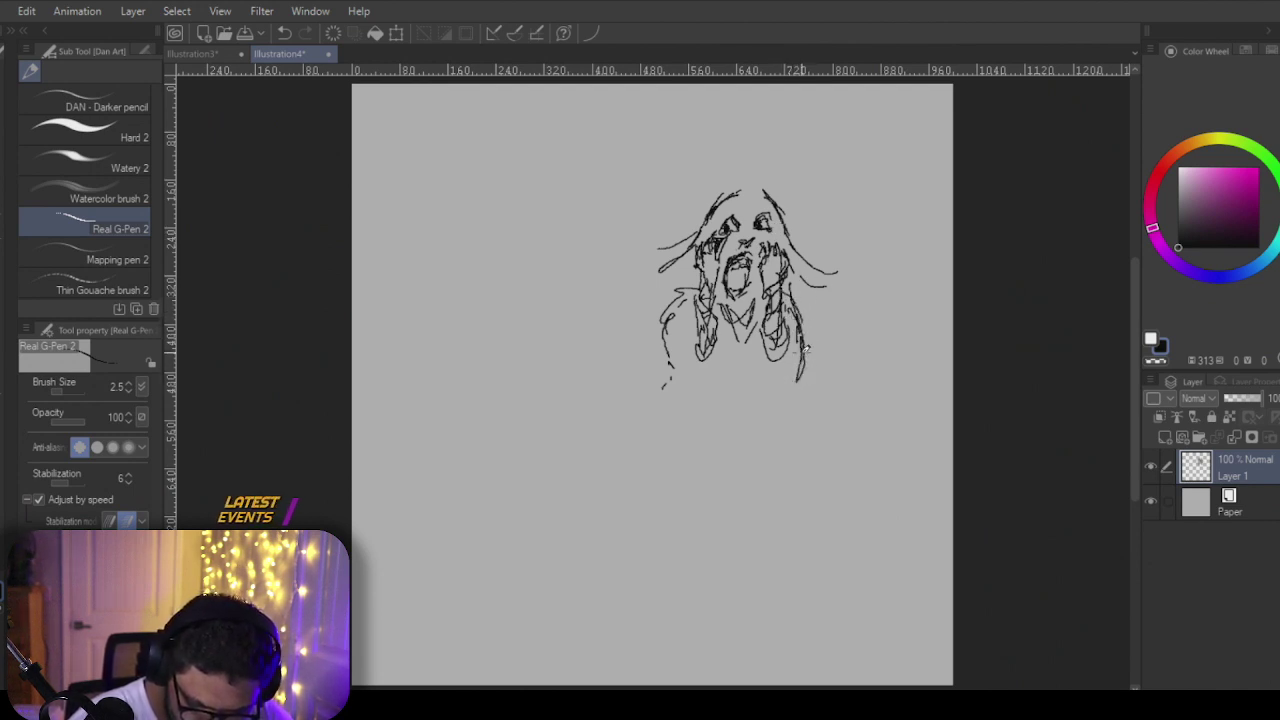
{"action": "left_click_drag", "start_coordinate": [763, 358], "coordinate": [794, 382]}
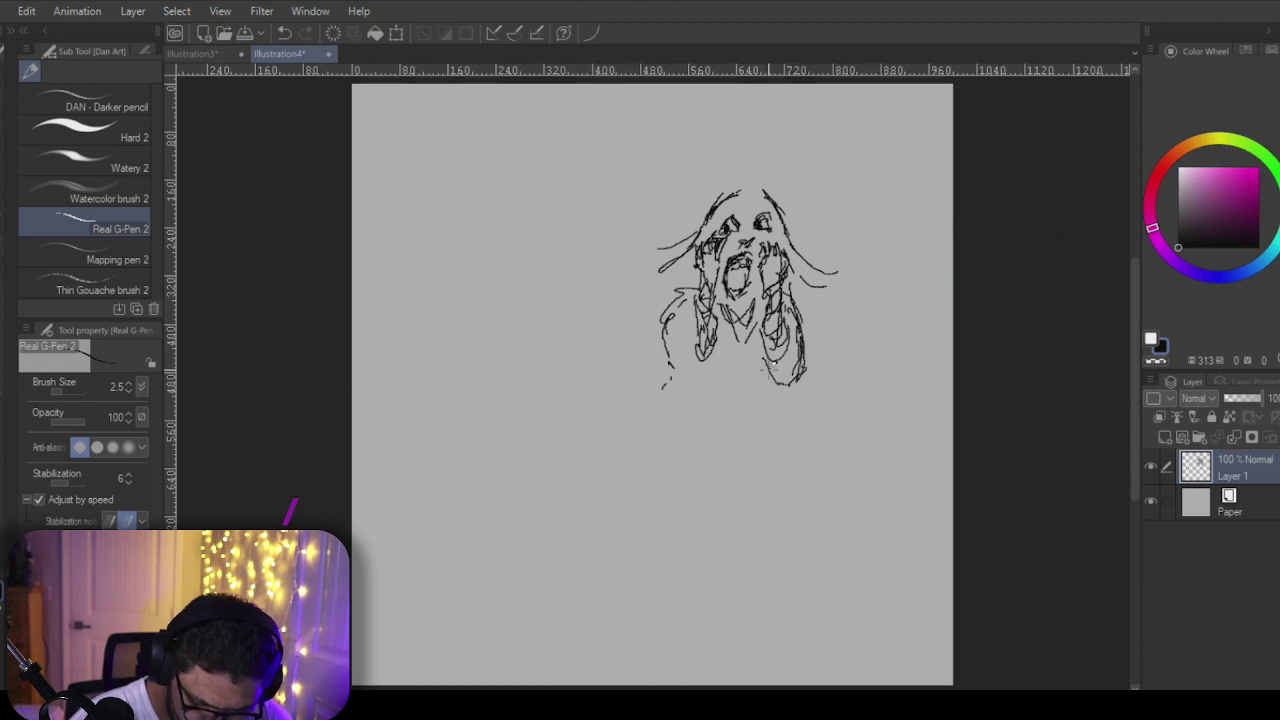
{"action": "mouse_move", "coordinate": [686, 293]}
{"action": "left_mouse_down"}
{"action": "mouse_move", "coordinate": [659, 352]}
{"action": "mouse_move", "coordinate": [675, 395]}
{"action": "left_mouse_up"}
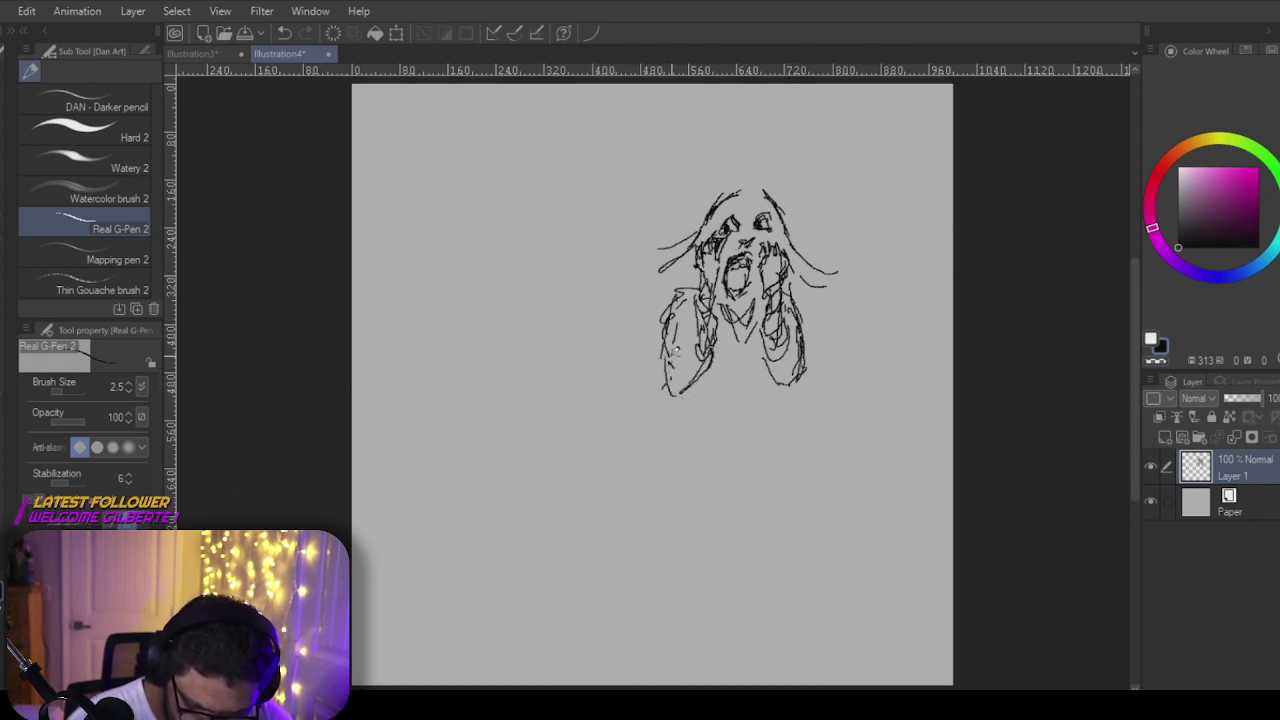
Step: Draw the sides of the torso below the elbows and a double curved waistband
{"action": "left_click_drag", "start_coordinate": [663, 387], "coordinate": [712, 416]}
{"action": "mouse_move", "coordinate": [769, 374]}
{"action": "left_mouse_down"}
{"action": "mouse_move", "coordinate": [705, 415]}
{"action": "mouse_move", "coordinate": [764, 424]}
{"action": "mouse_move", "coordinate": [787, 384]}
{"action": "mouse_move", "coordinate": [769, 416]}
{"action": "left_mouse_up"}
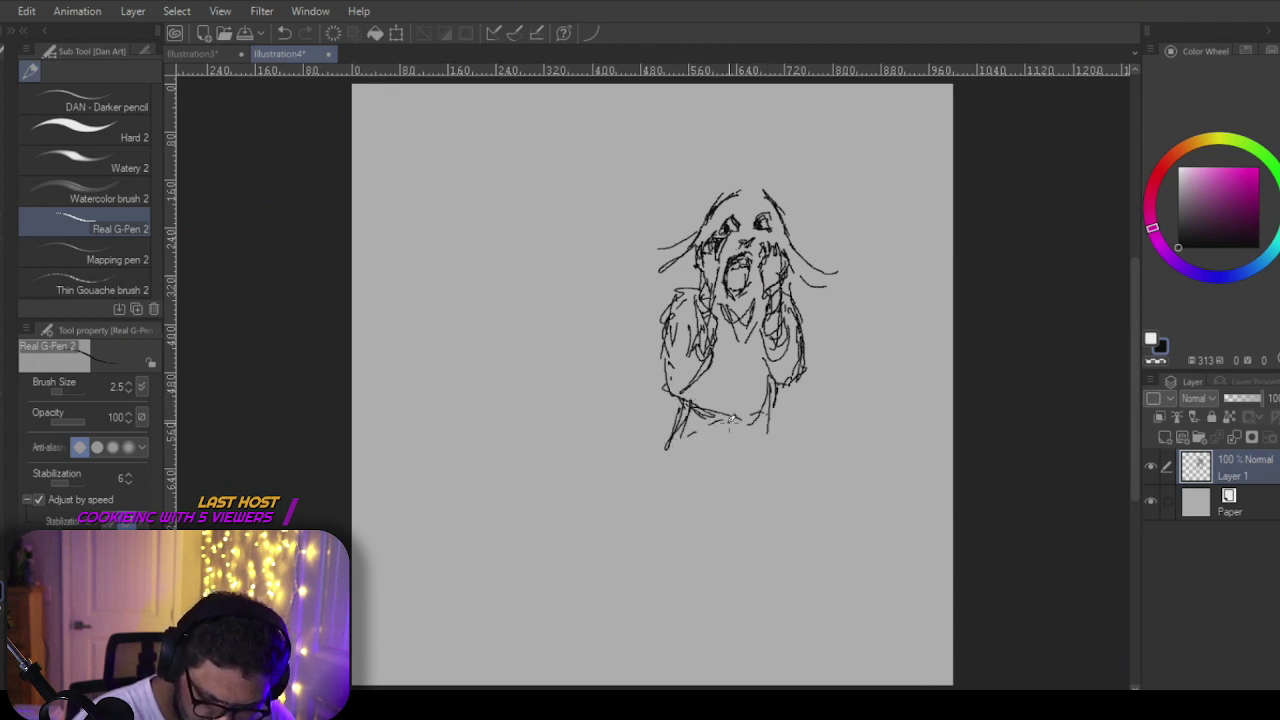
{"action": "mouse_move", "coordinate": [731, 419]}
{"action": "left_mouse_down"}
{"action": "mouse_move", "coordinate": [762, 411]}
{"action": "mouse_move", "coordinate": [764, 453]}
{"action": "left_mouse_up"}
{"action": "left_click_drag", "start_coordinate": [692, 425], "coordinate": [730, 441]}
{"action": "left_click_drag", "start_coordinate": [717, 429], "coordinate": [752, 428]}
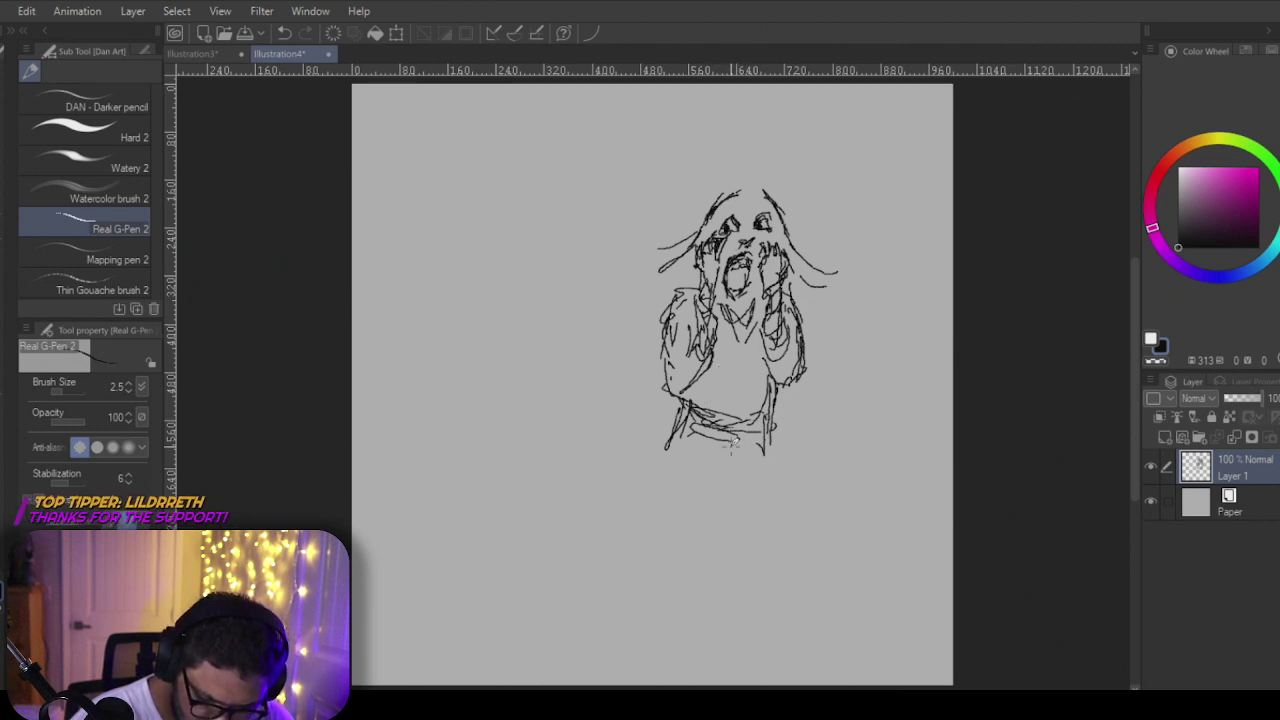
Step: Sketch the figure's two legs down from the waistband
{"action": "left_click_drag", "start_coordinate": [734, 436], "coordinate": [730, 522]}
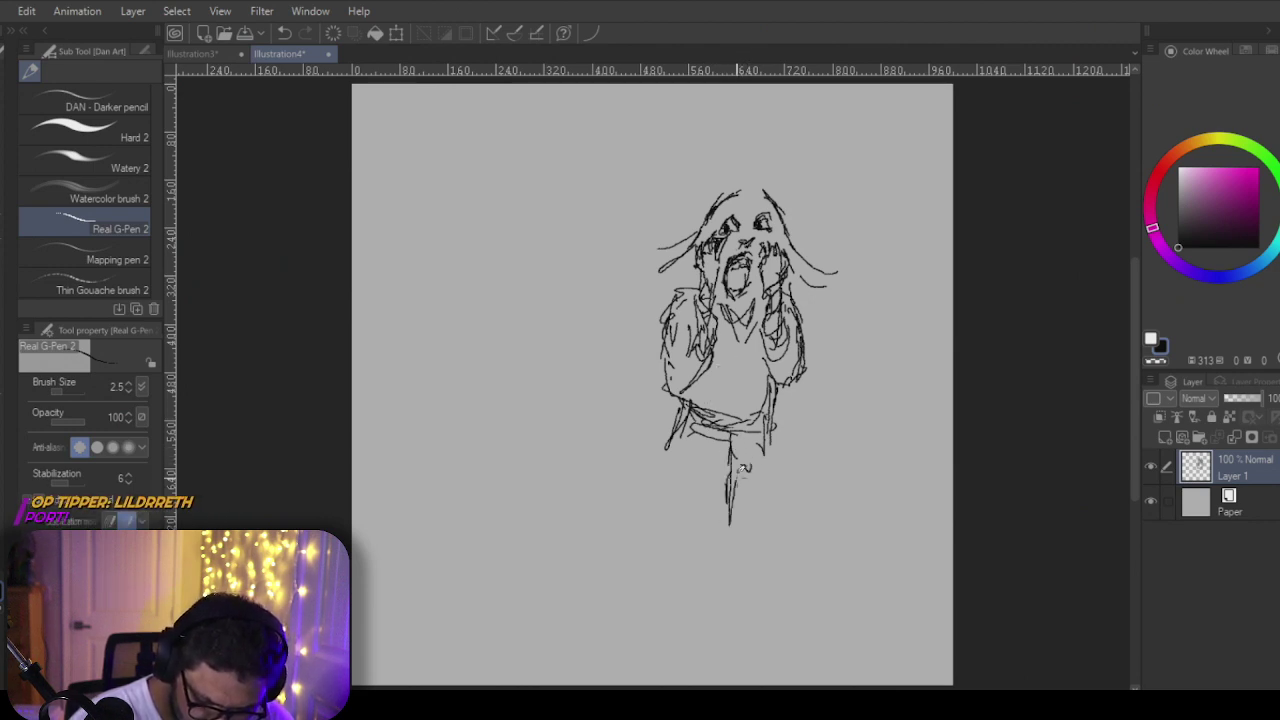
{"action": "mouse_move", "coordinate": [766, 446]}
{"action": "left_mouse_down"}
{"action": "mouse_move", "coordinate": [752, 510]}
{"action": "mouse_move", "coordinate": [771, 525]}
{"action": "left_mouse_up"}
{"action": "mouse_move", "coordinate": [776, 424]}
{"action": "left_mouse_down"}
{"action": "mouse_move", "coordinate": [775, 471]}
{"action": "mouse_move", "coordinate": [740, 478]}
{"action": "left_mouse_up"}
{"action": "mouse_move", "coordinate": [700, 434]}
{"action": "left_mouse_down"}
{"action": "mouse_move", "coordinate": [652, 494]}
{"action": "mouse_move", "coordinate": [654, 514]}
{"action": "mouse_move", "coordinate": [690, 462]}
{"action": "left_mouse_up"}
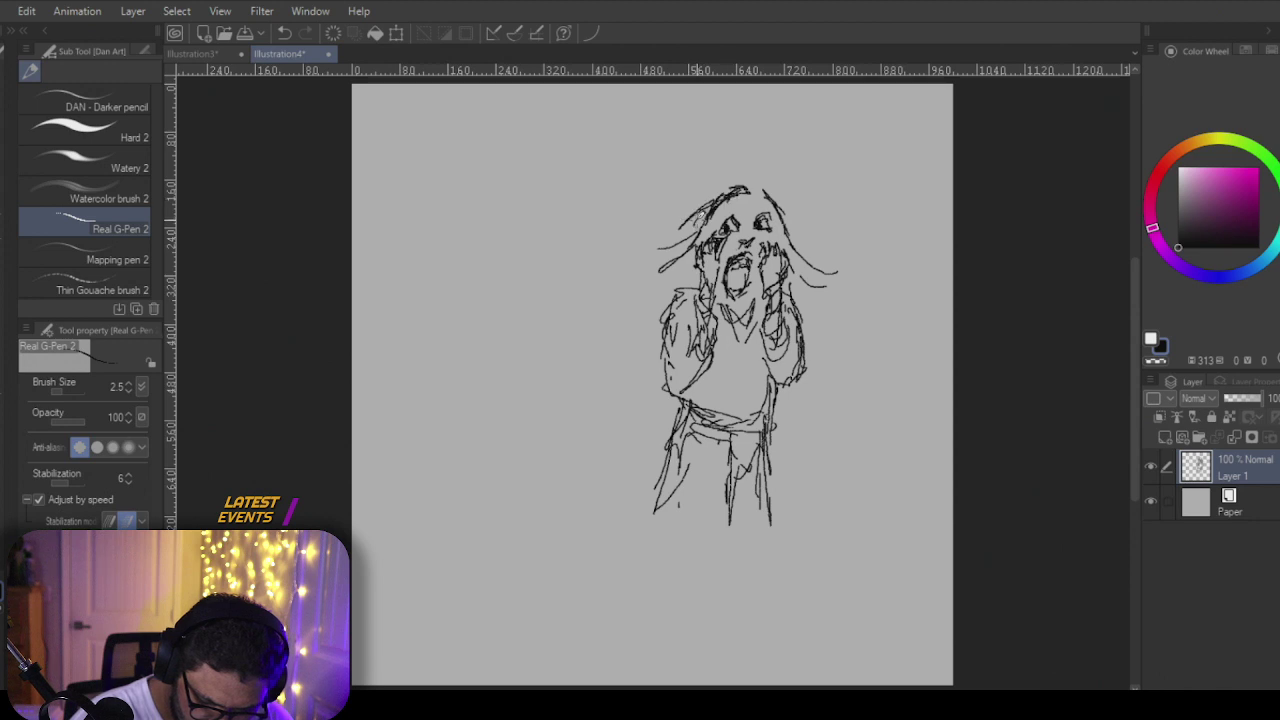
Step: Add wild hair strands over the forehead and sweeping out on both sides of the head
{"action": "left_click_drag", "start_coordinate": [700, 216], "coordinate": [680, 234]}
{"action": "left_click_drag", "start_coordinate": [748, 196], "coordinate": [706, 236]}
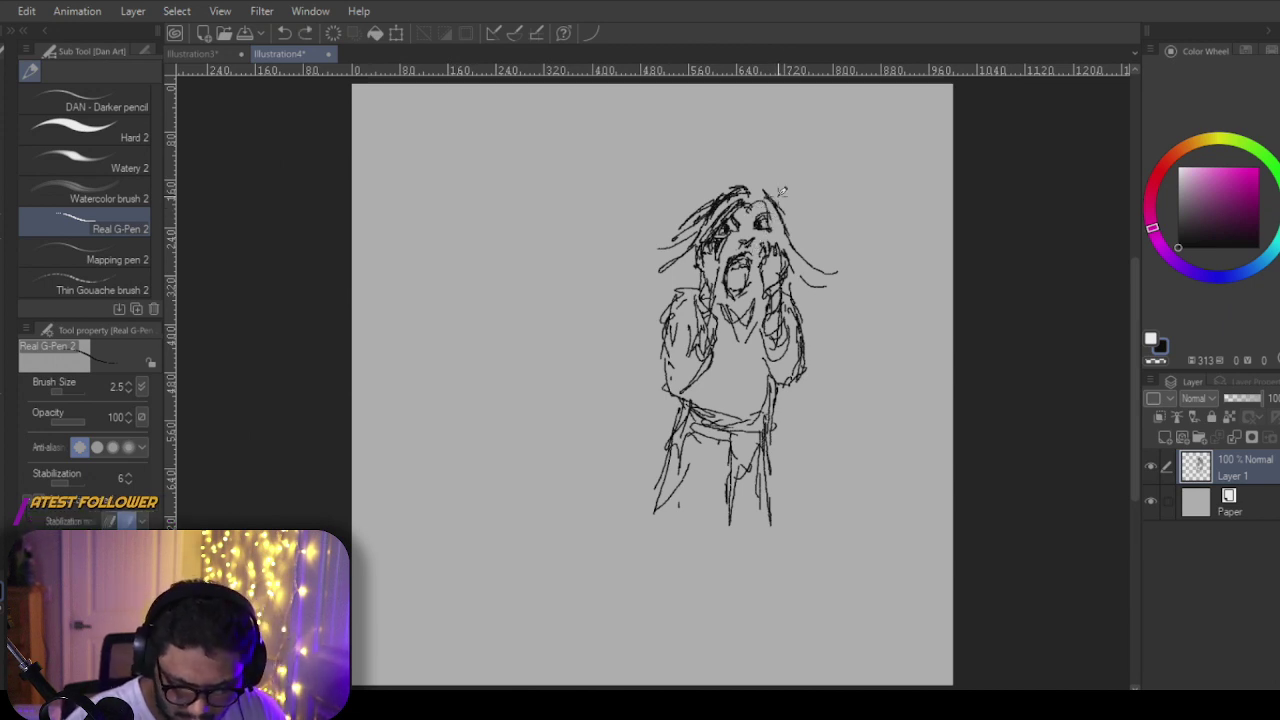
{"action": "mouse_move", "coordinate": [752, 174]}
{"action": "left_mouse_down"}
{"action": "mouse_move", "coordinate": [809, 254]}
{"action": "mouse_move", "coordinate": [799, 235]}
{"action": "mouse_move", "coordinate": [840, 236]}
{"action": "left_mouse_up"}
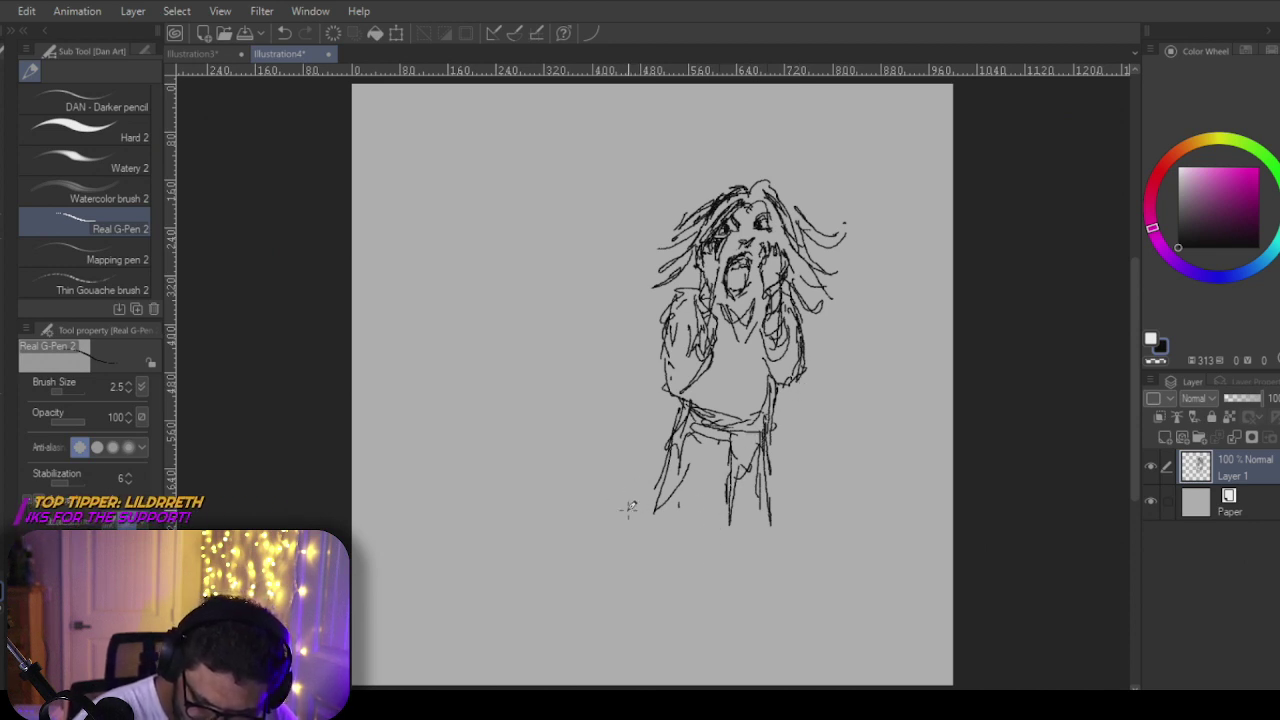
Step: Draw the bed's long top edge across the figure's legs and a rounded pillow shape at its left end
{"action": "mouse_move", "coordinate": [645, 516]}
{"action": "left_mouse_down"}
{"action": "mouse_move", "coordinate": [739, 507]}
{"action": "mouse_move", "coordinate": [668, 514]}
{"action": "left_mouse_up"}
{"action": "mouse_move", "coordinate": [785, 509]}
{"action": "left_mouse_down"}
{"action": "mouse_move", "coordinate": [373, 520]}
{"action": "mouse_move", "coordinate": [452, 490]}
{"action": "left_mouse_up"}
{"action": "mouse_move", "coordinate": [432, 440]}
{"action": "left_mouse_down"}
{"action": "mouse_move", "coordinate": [440, 512]}
{"action": "mouse_move", "coordinate": [428, 490]}
{"action": "mouse_move", "coordinate": [354, 494]}
{"action": "mouse_move", "coordinate": [438, 494]}
{"action": "left_mouse_up"}
{"action": "mouse_move", "coordinate": [366, 458]}
{"action": "left_mouse_down"}
{"action": "mouse_move", "coordinate": [430, 448]}
{"action": "mouse_move", "coordinate": [356, 464]}
{"action": "mouse_move", "coordinate": [450, 486]}
{"action": "mouse_move", "coordinate": [400, 521]}
{"action": "left_mouse_up"}
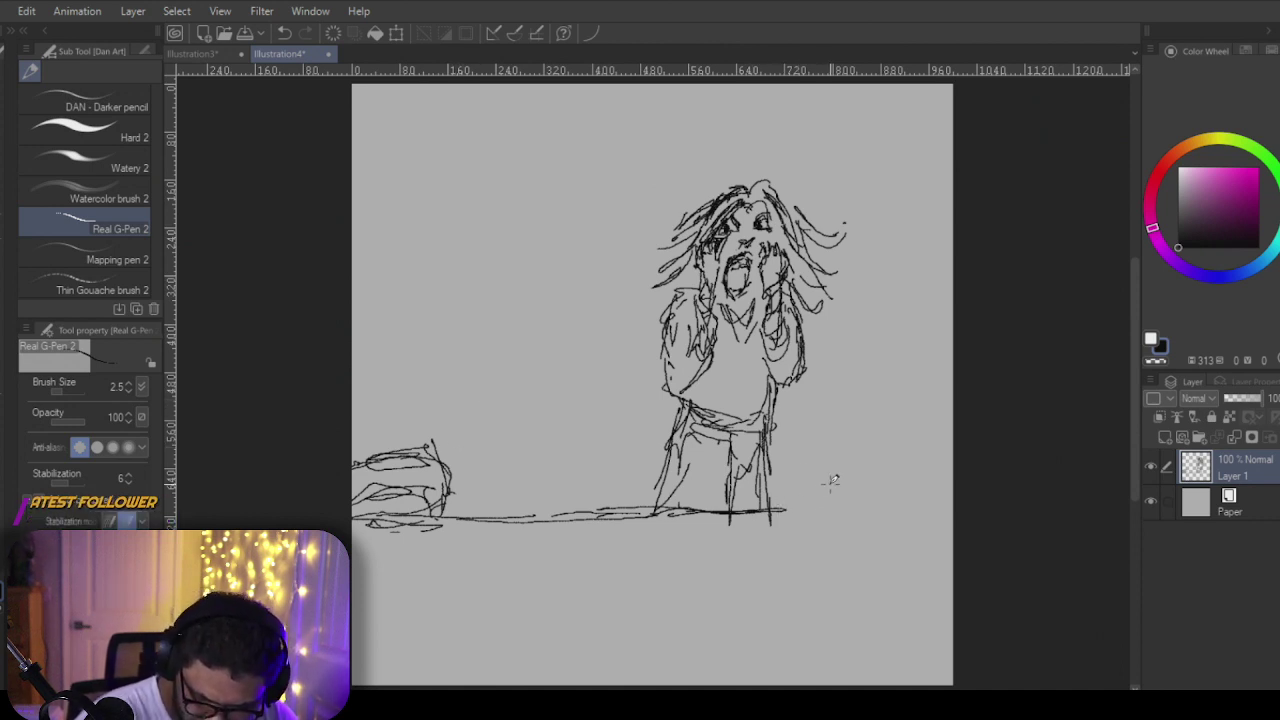
Step: Draw the knobbed bedpost with its leg at the right end of the bed and the lower edge of the mattress
{"action": "mouse_move", "coordinate": [808, 506]}
{"action": "left_mouse_down"}
{"action": "mouse_move", "coordinate": [820, 441]}
{"action": "mouse_move", "coordinate": [818, 453]}
{"action": "mouse_move", "coordinate": [839, 456]}
{"action": "mouse_move", "coordinate": [816, 429]}
{"action": "mouse_move", "coordinate": [824, 439]}
{"action": "mouse_move", "coordinate": [816, 398]}
{"action": "mouse_move", "coordinate": [834, 382]}
{"action": "mouse_move", "coordinate": [851, 395]}
{"action": "mouse_move", "coordinate": [836, 434]}
{"action": "mouse_move", "coordinate": [846, 494]}
{"action": "mouse_move", "coordinate": [843, 508]}
{"action": "mouse_move", "coordinate": [821, 503]}
{"action": "mouse_move", "coordinate": [842, 452]}
{"action": "mouse_move", "coordinate": [838, 513]}
{"action": "left_mouse_up"}
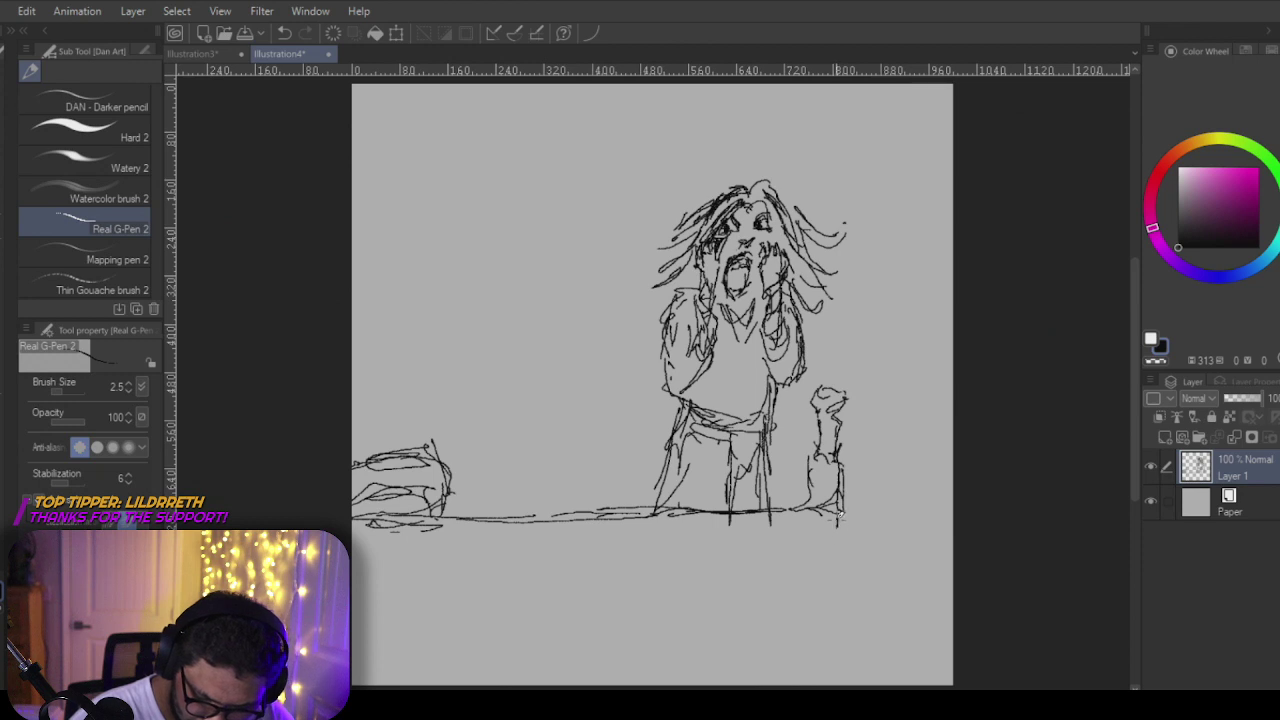
{"action": "mouse_move", "coordinate": [816, 510]}
{"action": "left_mouse_down"}
{"action": "mouse_move", "coordinate": [813, 559]}
{"action": "mouse_move", "coordinate": [804, 537]}
{"action": "mouse_move", "coordinate": [540, 560]}
{"action": "mouse_move", "coordinate": [359, 545]}
{"action": "mouse_move", "coordinate": [371, 553]}
{"action": "mouse_move", "coordinate": [356, 531]}
{"action": "mouse_move", "coordinate": [354, 555]}
{"action": "mouse_move", "coordinate": [477, 562]}
{"action": "mouse_move", "coordinate": [828, 532]}
{"action": "left_mouse_up"}
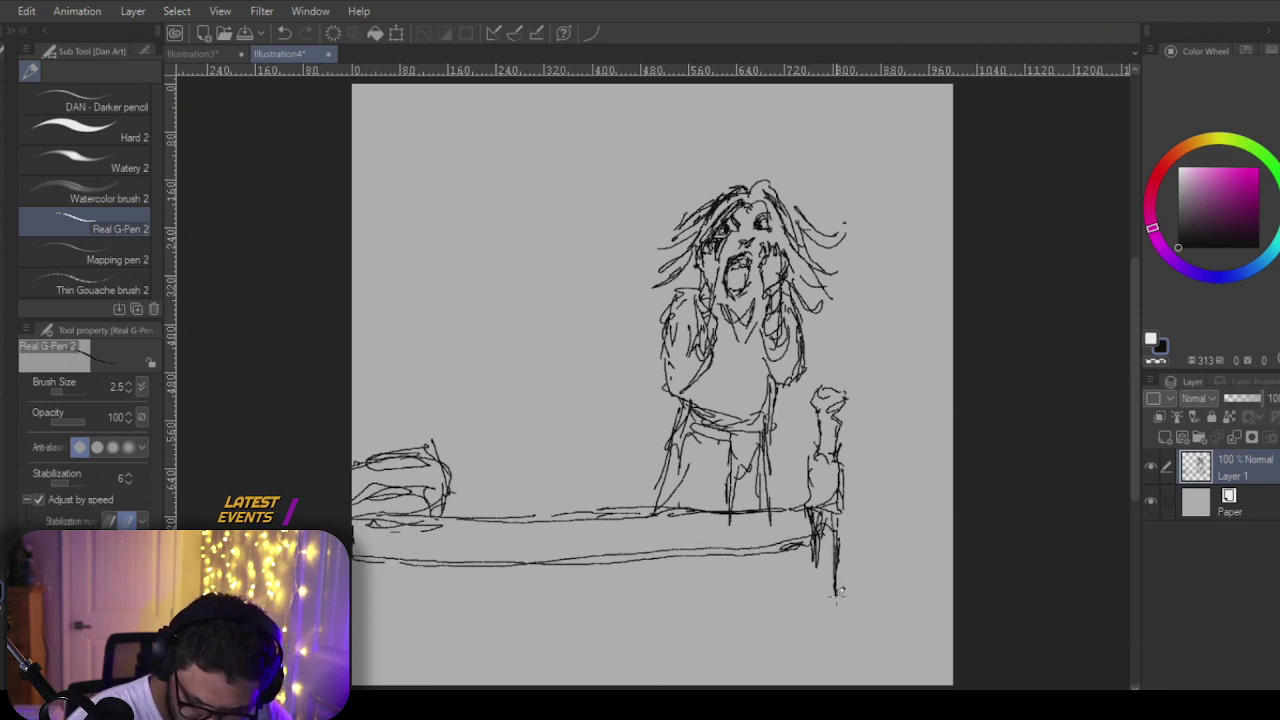
{"action": "mouse_move", "coordinate": [836, 596]}
{"action": "left_mouse_down"}
{"action": "mouse_move", "coordinate": [832, 620]}
{"action": "mouse_move", "coordinate": [810, 568]}
{"action": "left_mouse_up"}
{"action": "mouse_move", "coordinate": [813, 566]}
{"action": "left_mouse_down"}
{"action": "mouse_move", "coordinate": [835, 640]}
{"action": "mouse_move", "coordinate": [814, 637]}
{"action": "left_mouse_up"}
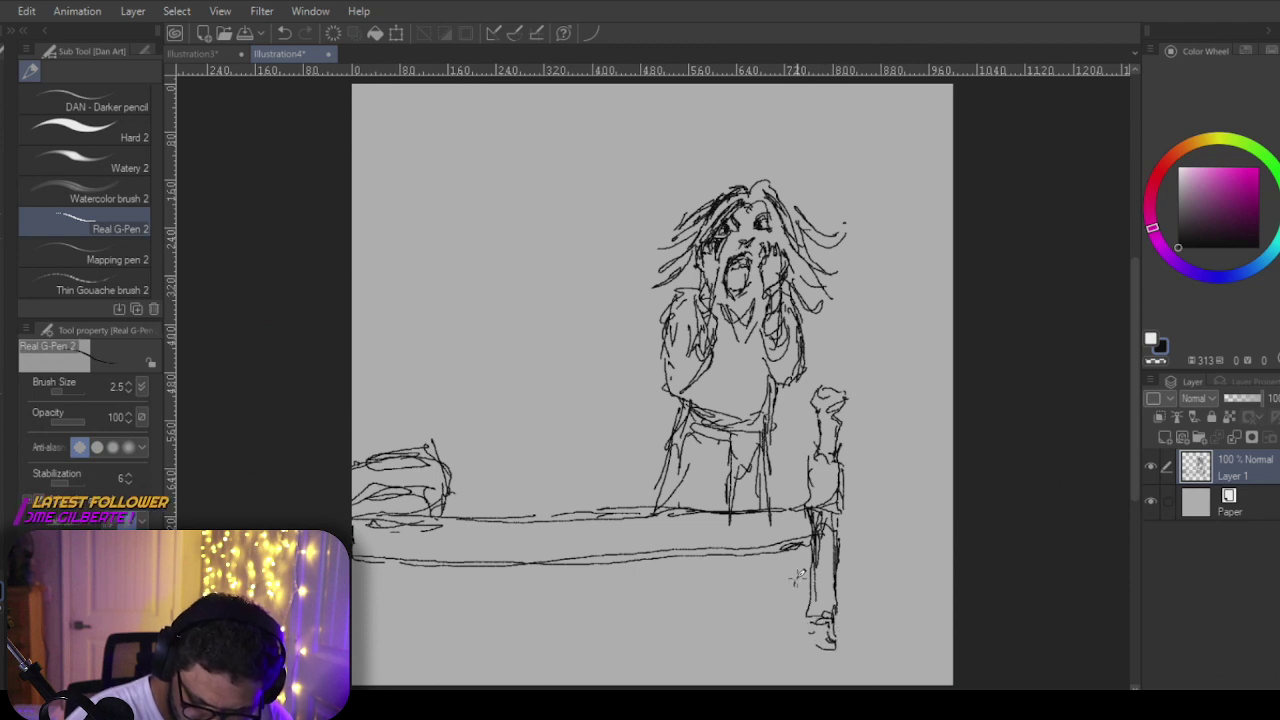
Step: Add the bed's lower side rail, the left bed leg and a floor line across the canvas
{"action": "left_click_drag", "start_coordinate": [798, 580], "coordinate": [806, 547]}
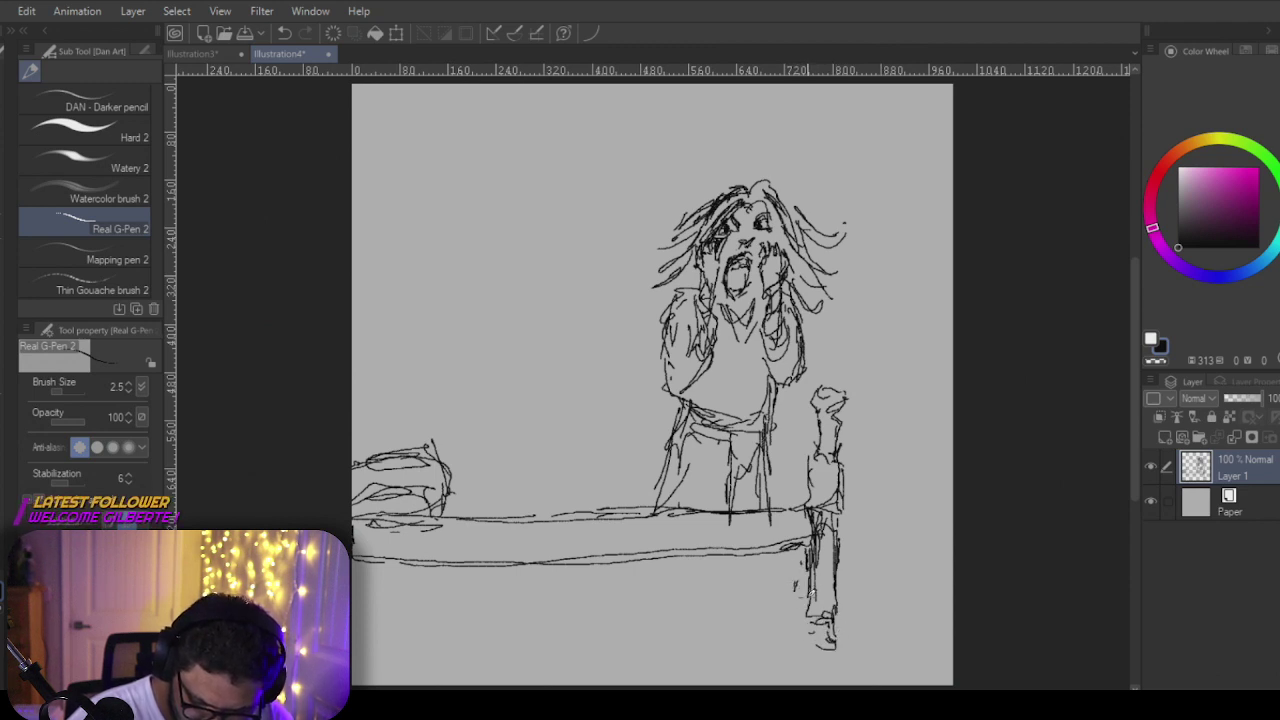
{"action": "mouse_move", "coordinate": [508, 603]}
{"action": "left_mouse_down"}
{"action": "mouse_move", "coordinate": [422, 605]}
{"action": "mouse_move", "coordinate": [356, 558]}
{"action": "left_mouse_up"}
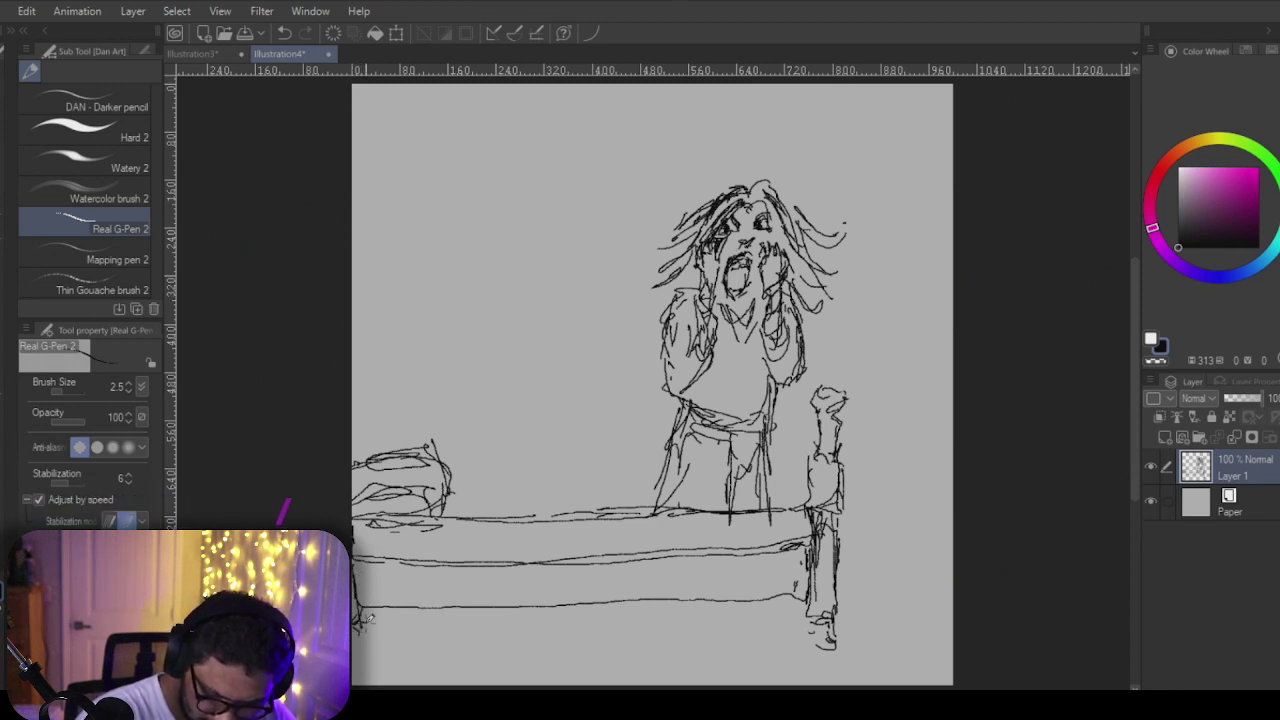
{"action": "mouse_move", "coordinate": [356, 626]}
{"action": "left_mouse_down"}
{"action": "mouse_move", "coordinate": [360, 648]}
{"action": "mouse_move", "coordinate": [390, 656]}
{"action": "mouse_move", "coordinate": [577, 656]}
{"action": "left_mouse_up"}
{"action": "left_click_drag", "start_coordinate": [358, 652], "coordinate": [1081, 651]}
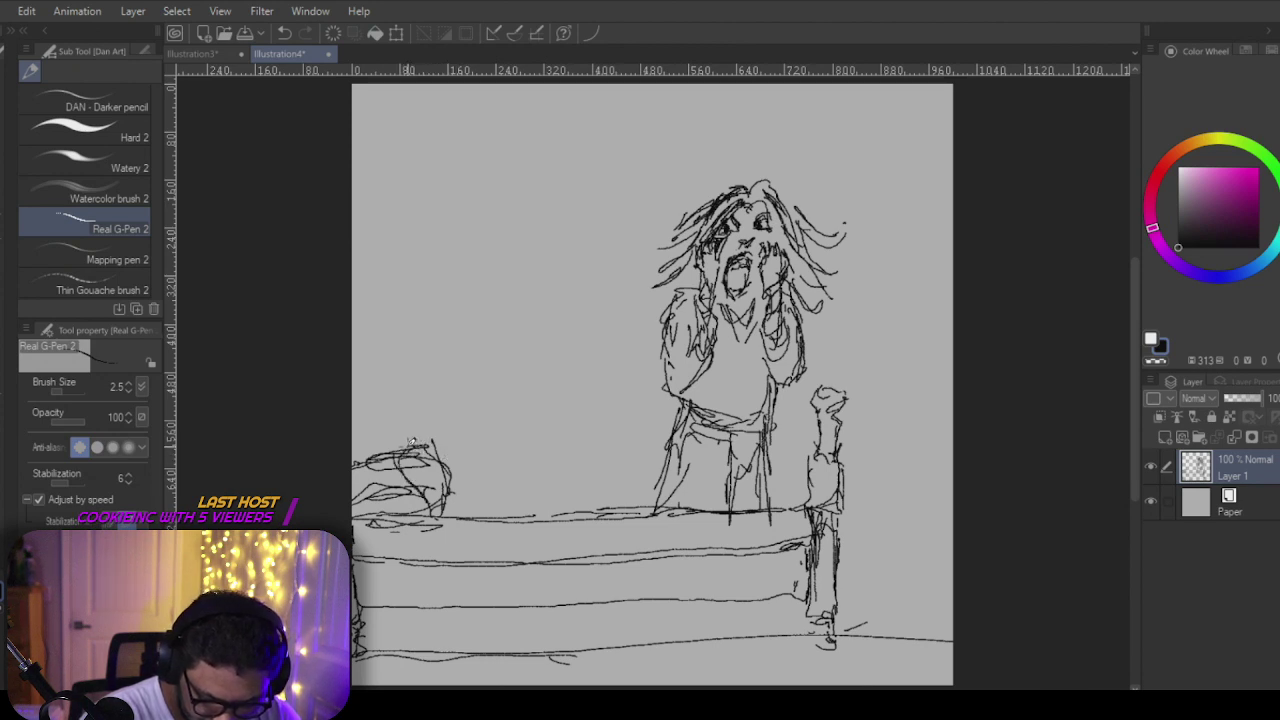
Step: Erase the scribbled pillow shape from the top of the bed's left end
{"action": "mouse_move", "coordinate": [410, 440]}
{"action": "left_mouse_down"}
{"action": "mouse_move", "coordinate": [420, 495]}
{"action": "mouse_move", "coordinate": [456, 507]}
{"action": "left_mouse_up"}
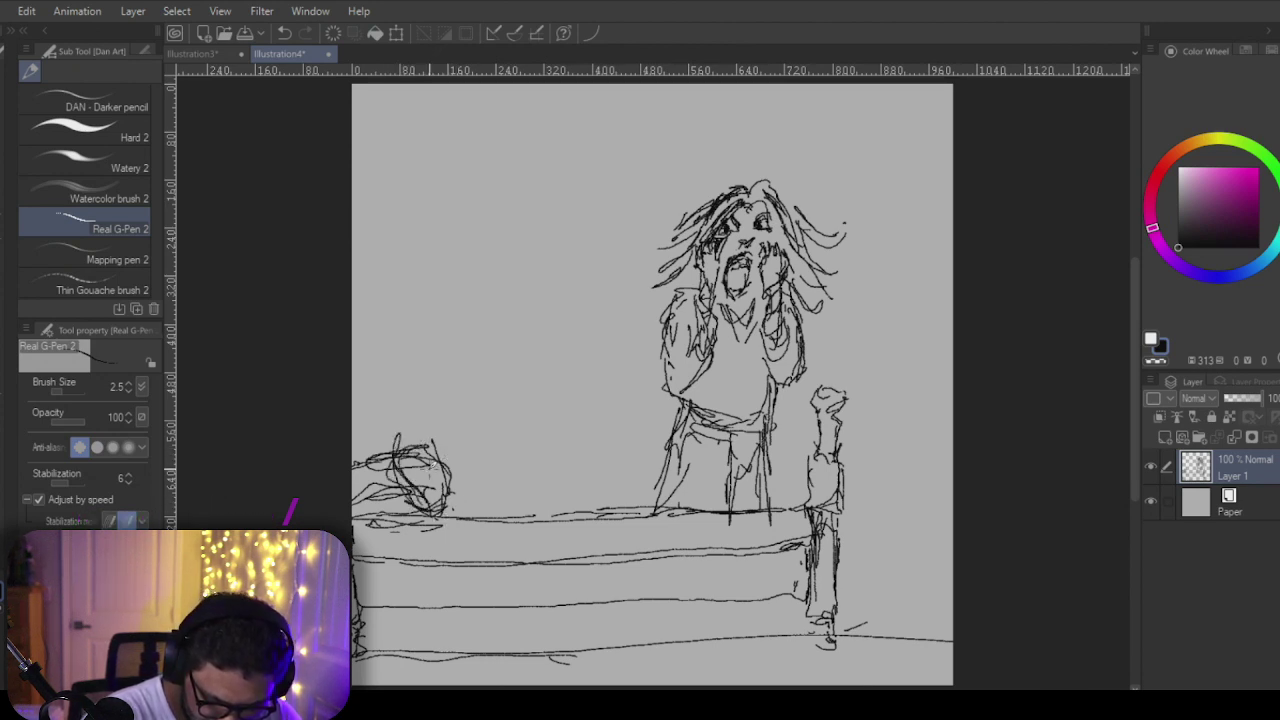
{"action": "mouse_move", "coordinate": [436, 448]}
{"action": "left_mouse_down"}
{"action": "mouse_move", "coordinate": [444, 464]}
{"action": "mouse_move", "coordinate": [450, 444]}
{"action": "mouse_move", "coordinate": [448, 466]}
{"action": "mouse_move", "coordinate": [450, 455]}
{"action": "mouse_move", "coordinate": [438, 480]}
{"action": "mouse_move", "coordinate": [402, 498]}
{"action": "mouse_move", "coordinate": [413, 443]}
{"action": "mouse_move", "coordinate": [455, 481]}
{"action": "mouse_move", "coordinate": [440, 513]}
{"action": "left_mouse_up"}
{"action": "key", "text": "e"}
{"action": "left_click_drag", "start_coordinate": [412, 440], "coordinate": [406, 428]}
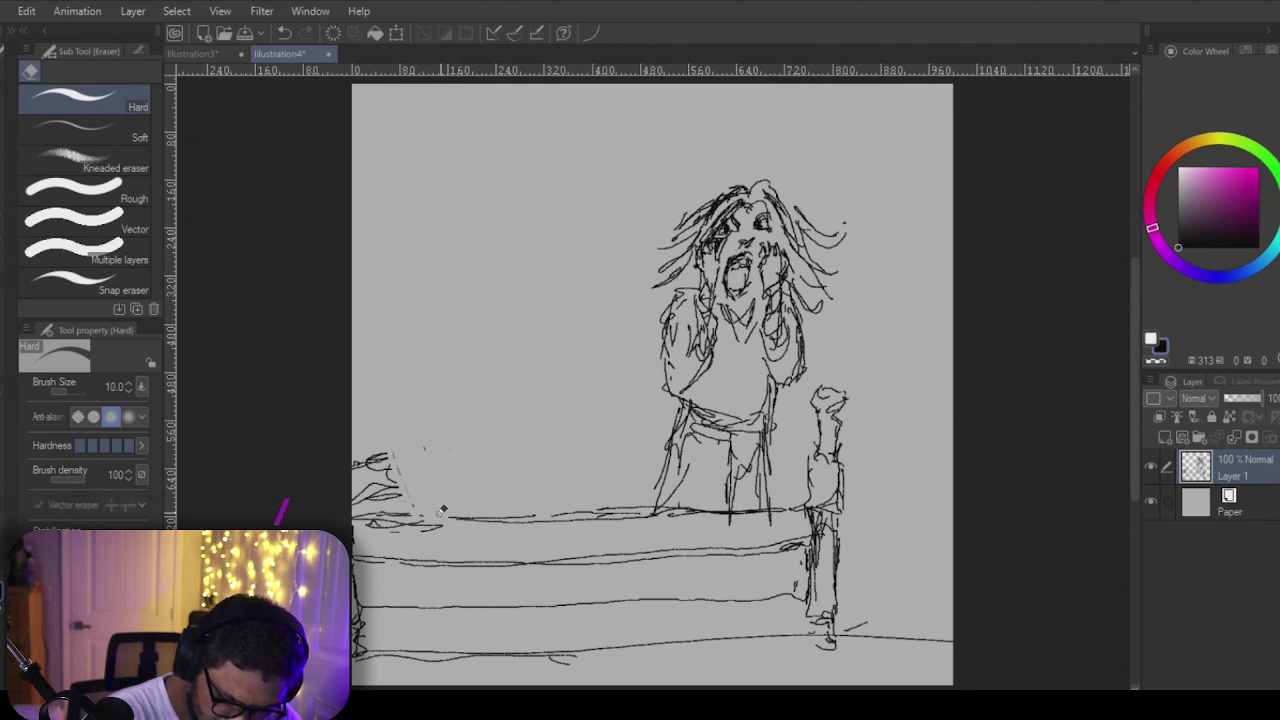
{"action": "mouse_move", "coordinate": [411, 505]}
{"action": "left_mouse_down"}
{"action": "mouse_move", "coordinate": [422, 474]}
{"action": "mouse_move", "coordinate": [403, 450]}
{"action": "mouse_move", "coordinate": [408, 493]}
{"action": "mouse_move", "coordinate": [397, 436]}
{"action": "mouse_move", "coordinate": [384, 483]}
{"action": "mouse_move", "coordinate": [385, 451]}
{"action": "mouse_move", "coordinate": [364, 465]}
{"action": "mouse_move", "coordinate": [389, 467]}
{"action": "mouse_move", "coordinate": [361, 450]}
{"action": "mouse_move", "coordinate": [374, 487]}
{"action": "mouse_move", "coordinate": [405, 468]}
{"action": "mouse_move", "coordinate": [361, 491]}
{"action": "mouse_move", "coordinate": [349, 479]}
{"action": "mouse_move", "coordinate": [377, 444]}
{"action": "mouse_move", "coordinate": [360, 483]}
{"action": "mouse_move", "coordinate": [373, 467]}
{"action": "mouse_move", "coordinate": [401, 480]}
{"action": "mouse_move", "coordinate": [492, 451]}
{"action": "mouse_move", "coordinate": [470, 421]}
{"action": "mouse_move", "coordinate": [431, 446]}
{"action": "mouse_move", "coordinate": [463, 460]}
{"action": "left_mouse_up"}
Step: Draw a lying figure's head with hair, eye and mouth at the bed's left end, resting on a new pillow outline
{"action": "key", "text": "p"}
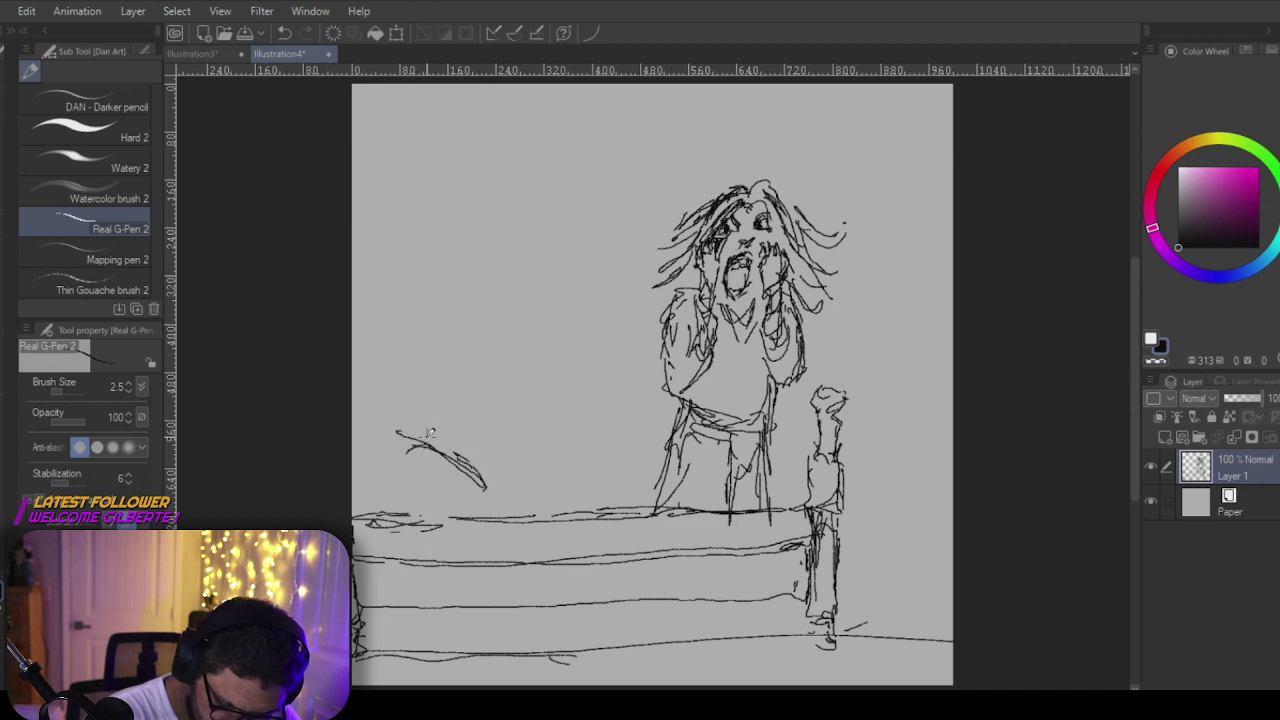
{"action": "mouse_move", "coordinate": [418, 424]}
{"action": "left_mouse_down"}
{"action": "mouse_move", "coordinate": [396, 452]}
{"action": "mouse_move", "coordinate": [450, 440]}
{"action": "left_mouse_up"}
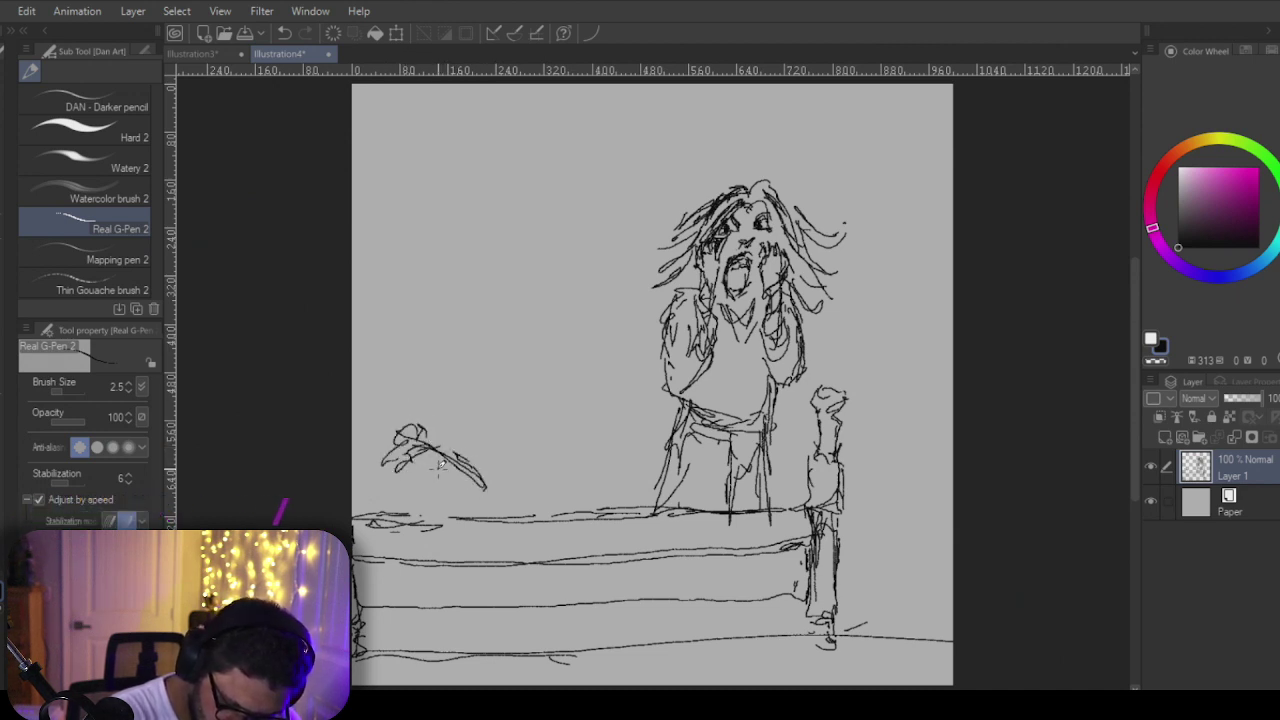
{"action": "mouse_move", "coordinate": [436, 466]}
{"action": "left_mouse_down"}
{"action": "mouse_move", "coordinate": [432, 488]}
{"action": "mouse_move", "coordinate": [472, 505]}
{"action": "left_mouse_up"}
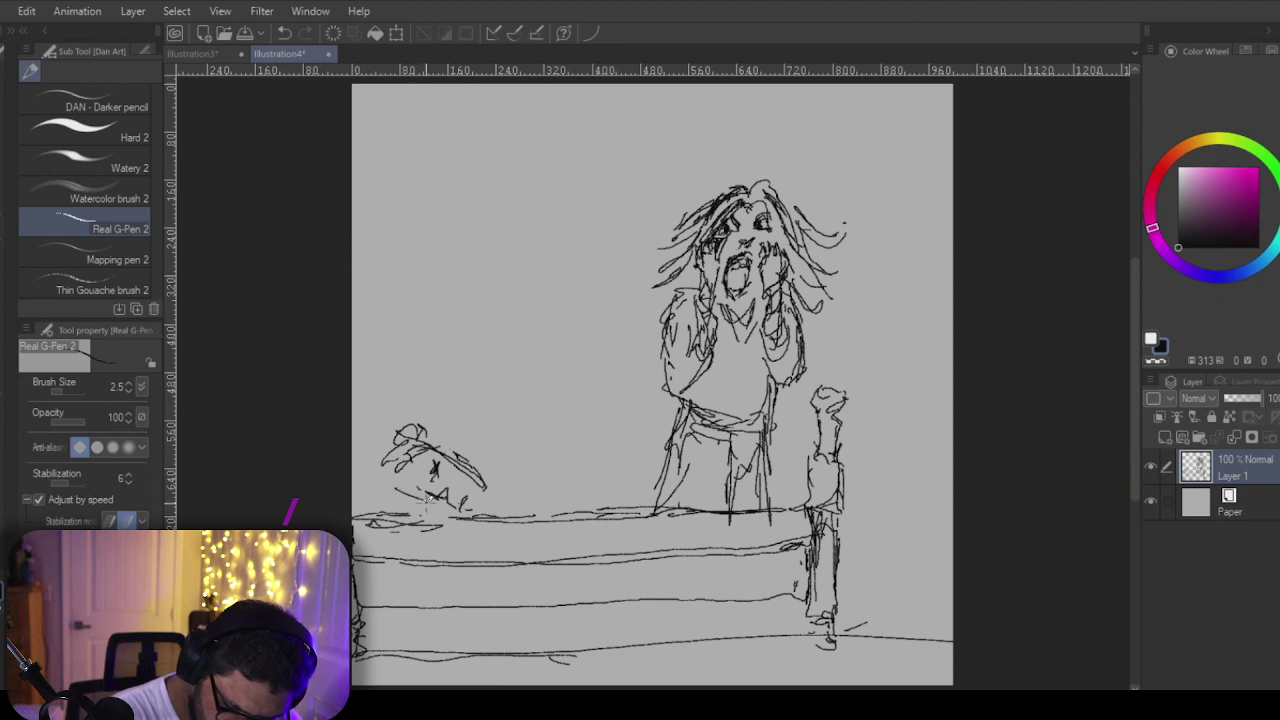
{"action": "mouse_move", "coordinate": [390, 462]}
{"action": "left_mouse_down"}
{"action": "mouse_move", "coordinate": [428, 500]}
{"action": "mouse_move", "coordinate": [484, 512]}
{"action": "mouse_move", "coordinate": [472, 532]}
{"action": "mouse_move", "coordinate": [376, 454]}
{"action": "mouse_move", "coordinate": [358, 505]}
{"action": "mouse_move", "coordinate": [372, 513]}
{"action": "left_mouse_up"}
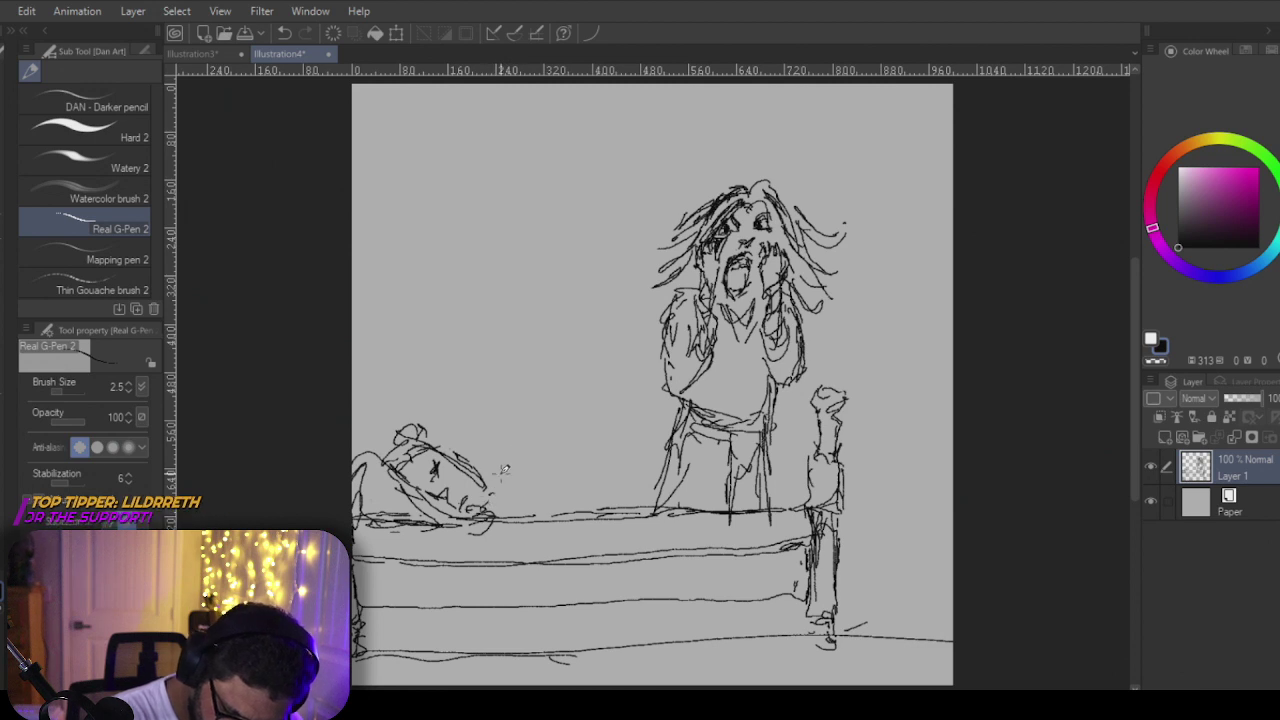
Step: Draw the lying figure's body and legs along the mattress, with the feet sticking out past the right bedpost
{"action": "mouse_move", "coordinate": [495, 478]}
{"action": "left_mouse_down"}
{"action": "mouse_move", "coordinate": [568, 463]}
{"action": "mouse_move", "coordinate": [627, 477]}
{"action": "mouse_move", "coordinate": [515, 471]}
{"action": "mouse_move", "coordinate": [558, 472]}
{"action": "left_mouse_up"}
{"action": "mouse_move", "coordinate": [482, 485]}
{"action": "left_mouse_down"}
{"action": "mouse_move", "coordinate": [657, 480]}
{"action": "mouse_move", "coordinate": [710, 499]}
{"action": "mouse_move", "coordinate": [666, 496]}
{"action": "left_mouse_up"}
{"action": "mouse_move", "coordinate": [642, 490]}
{"action": "left_mouse_down"}
{"action": "mouse_move", "coordinate": [695, 479]}
{"action": "mouse_move", "coordinate": [731, 501]}
{"action": "mouse_move", "coordinate": [776, 472]}
{"action": "mouse_move", "coordinate": [692, 475]}
{"action": "mouse_move", "coordinate": [733, 461]}
{"action": "mouse_move", "coordinate": [786, 478]}
{"action": "left_mouse_up"}
{"action": "mouse_move", "coordinate": [672, 486]}
{"action": "left_mouse_down"}
{"action": "mouse_move", "coordinate": [732, 472]}
{"action": "mouse_move", "coordinate": [800, 494]}
{"action": "left_mouse_up"}
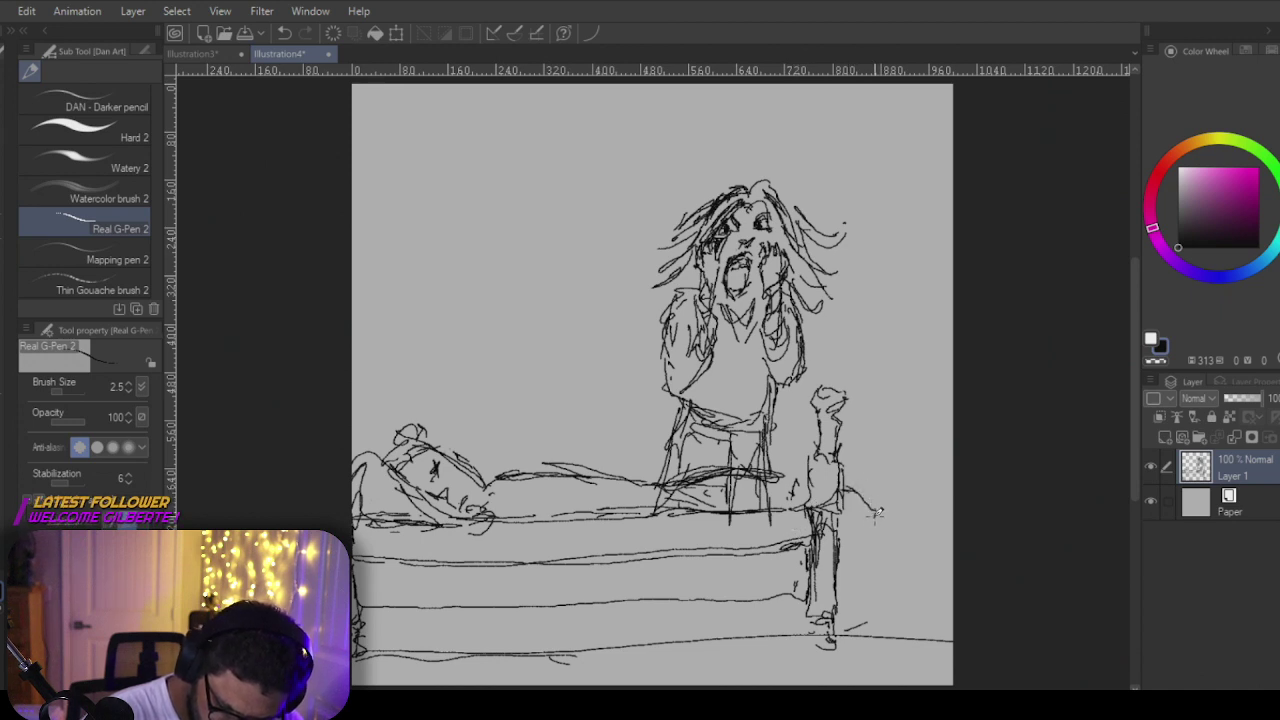
{"action": "mouse_move", "coordinate": [860, 484]}
{"action": "left_mouse_down"}
{"action": "mouse_move", "coordinate": [889, 476]}
{"action": "mouse_move", "coordinate": [887, 528]}
{"action": "mouse_move", "coordinate": [870, 554]}
{"action": "mouse_move", "coordinate": [845, 505]}
{"action": "mouse_move", "coordinate": [864, 516]}
{"action": "mouse_move", "coordinate": [849, 522]}
{"action": "mouse_move", "coordinate": [850, 560]}
{"action": "left_mouse_up"}
{"action": "left_click_drag", "start_coordinate": [848, 540], "coordinate": [856, 556]}
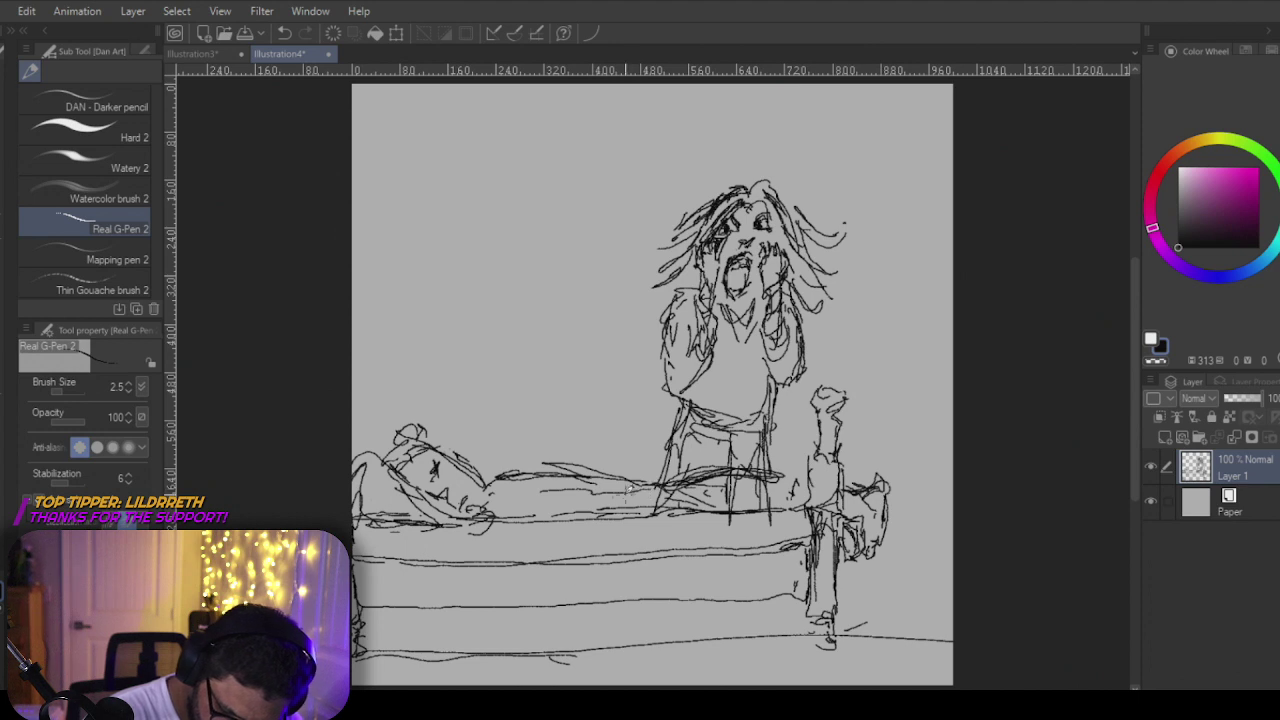
Step: Draw the lying figure's arm hanging over the side of the bed, ending in a hand with dangling fingers
{"action": "left_click_drag", "start_coordinate": [602, 502], "coordinate": [626, 568]}
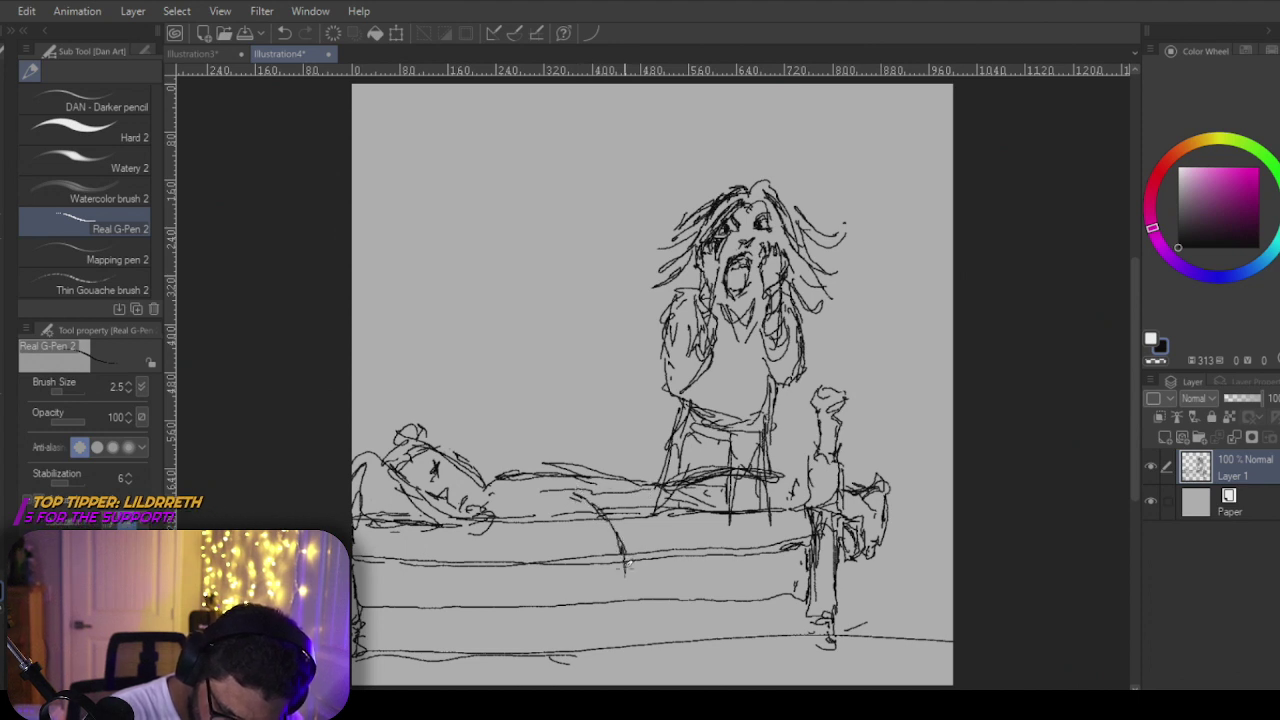
{"action": "mouse_move", "coordinate": [606, 508]}
{"action": "left_mouse_down"}
{"action": "mouse_move", "coordinate": [576, 488]}
{"action": "mouse_move", "coordinate": [630, 526]}
{"action": "mouse_move", "coordinate": [542, 490]}
{"action": "mouse_move", "coordinate": [574, 496]}
{"action": "mouse_move", "coordinate": [621, 540]}
{"action": "mouse_move", "coordinate": [626, 585]}
{"action": "left_mouse_up"}
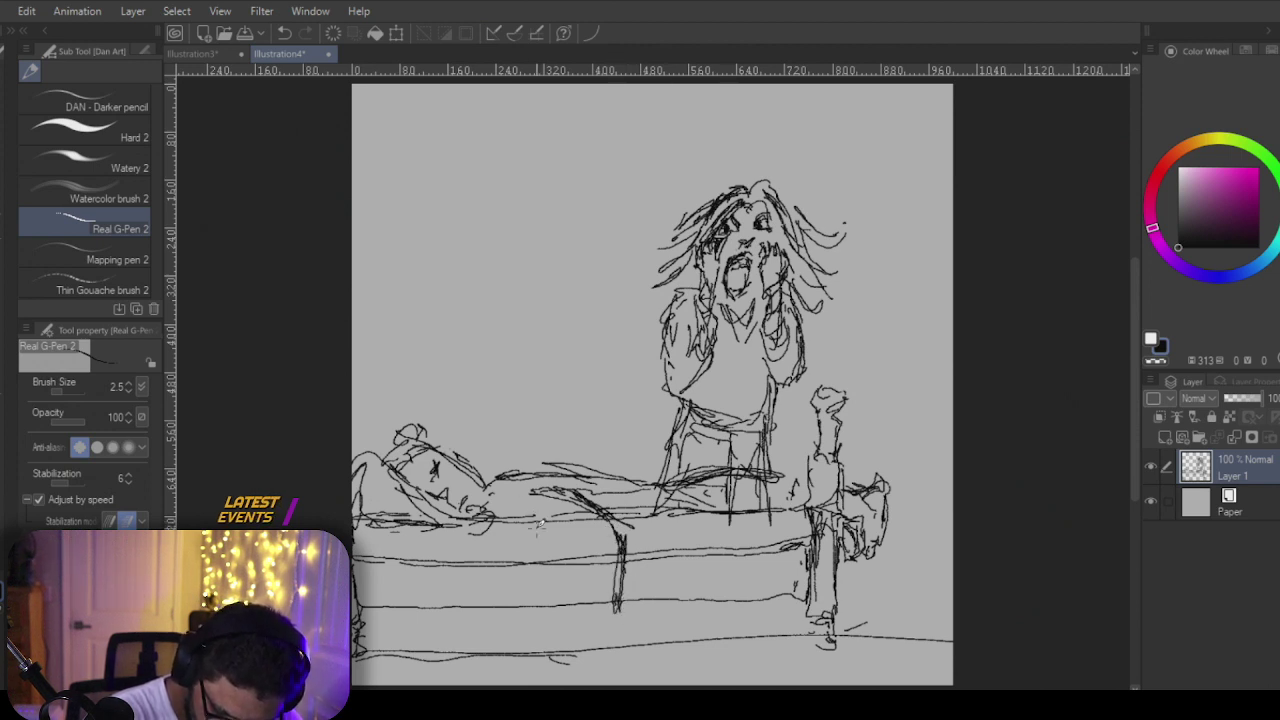
{"action": "mouse_move", "coordinate": [536, 524]}
{"action": "left_mouse_down"}
{"action": "mouse_move", "coordinate": [595, 539]}
{"action": "mouse_move", "coordinate": [595, 557]}
{"action": "mouse_move", "coordinate": [582, 557]}
{"action": "mouse_move", "coordinate": [590, 644]}
{"action": "mouse_move", "coordinate": [590, 612]}
{"action": "mouse_move", "coordinate": [570, 632]}
{"action": "mouse_move", "coordinate": [580, 617]}
{"action": "mouse_move", "coordinate": [588, 644]}
{"action": "mouse_move", "coordinate": [598, 617]}
{"action": "mouse_move", "coordinate": [587, 663]}
{"action": "mouse_move", "coordinate": [612, 622]}
{"action": "mouse_move", "coordinate": [590, 627]}
{"action": "mouse_move", "coordinate": [610, 617]}
{"action": "mouse_move", "coordinate": [616, 648]}
{"action": "left_mouse_up"}
{"action": "left_click_drag", "start_coordinate": [612, 604], "coordinate": [622, 644]}
{"action": "left_click_drag", "start_coordinate": [548, 516], "coordinate": [584, 529]}
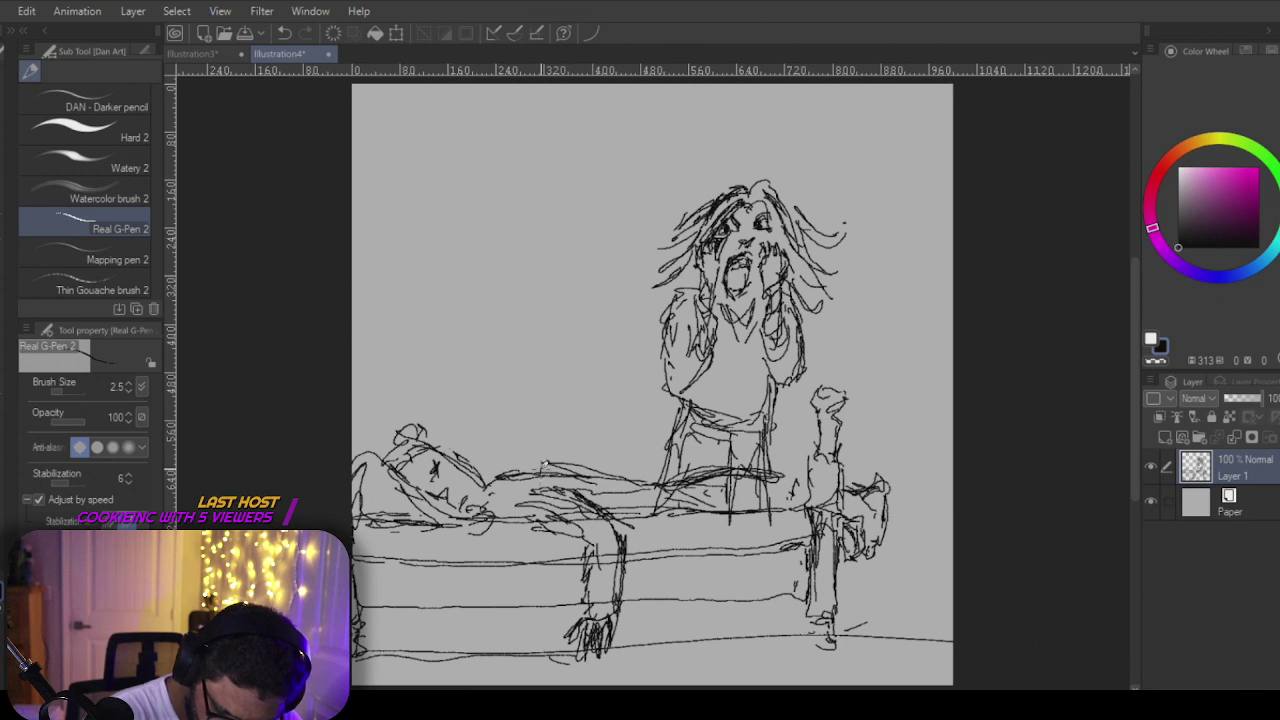
Step: Draw an upright knife stuck into the lying figure's torso and darken the body contour at its base
{"action": "left_click_drag", "start_coordinate": [541, 433], "coordinate": [542, 468]}
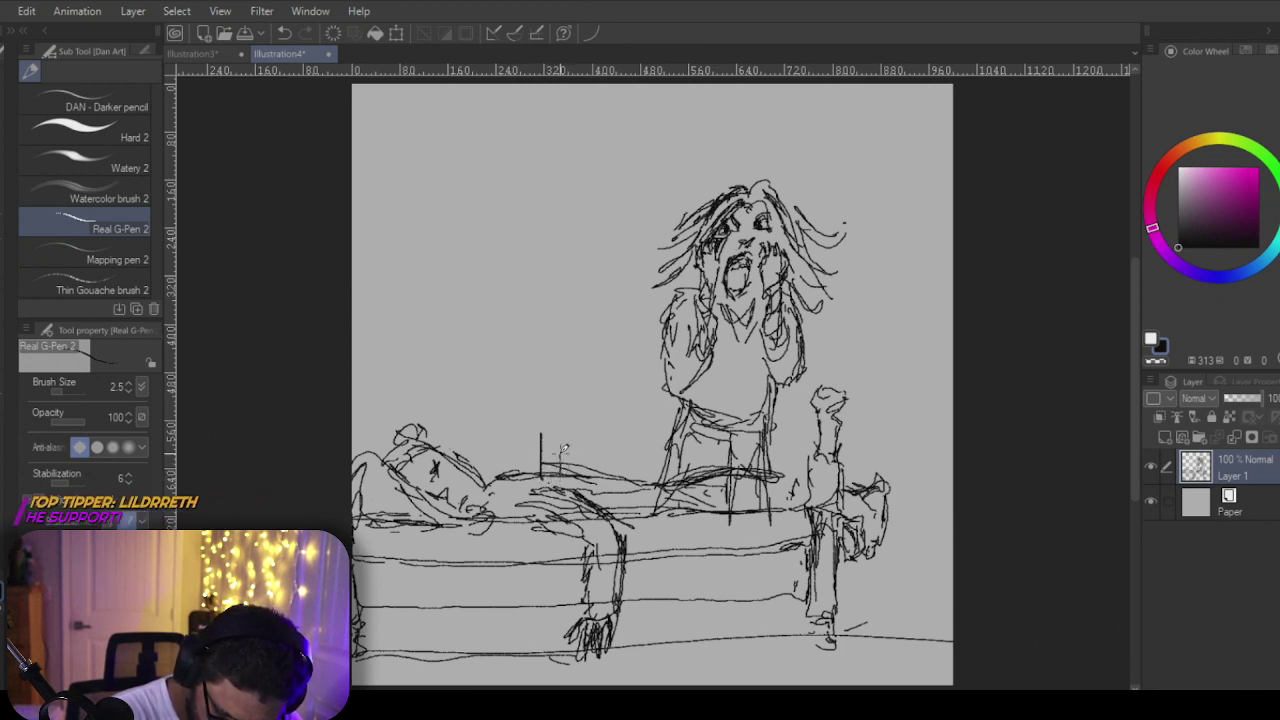
{"action": "left_click_drag", "start_coordinate": [560, 474], "coordinate": [556, 430]}
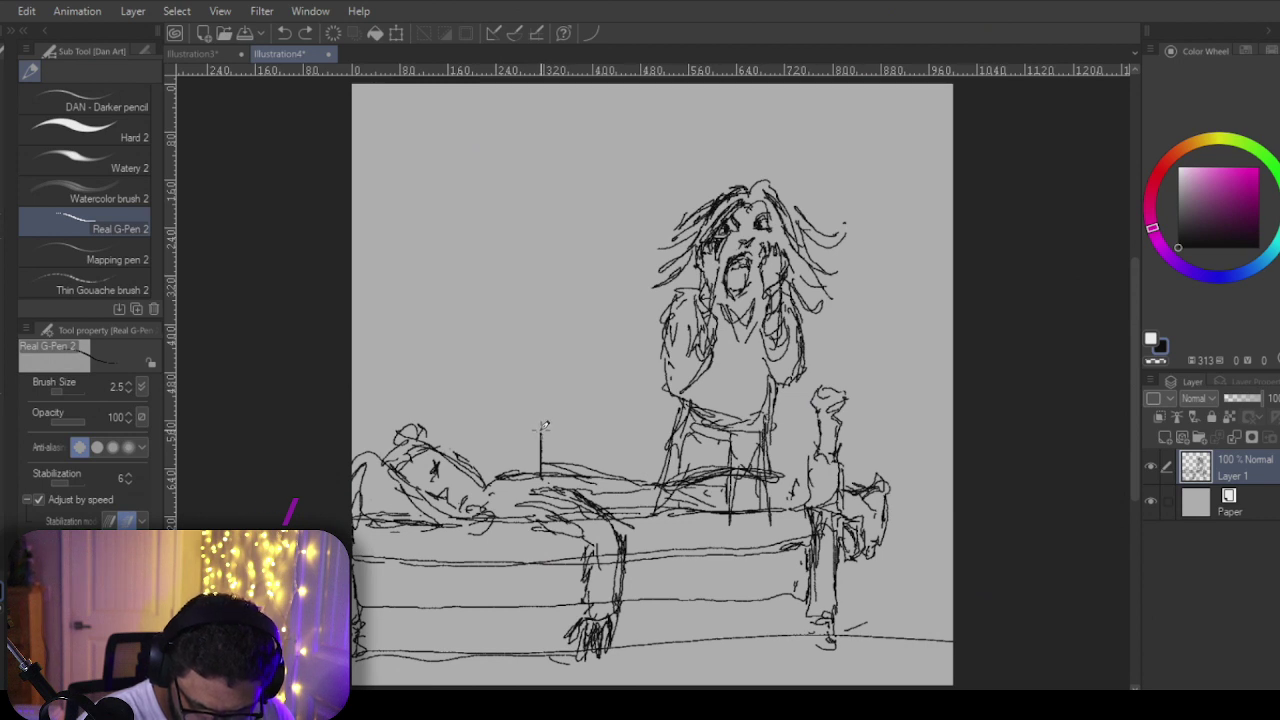
{"action": "left_click_drag", "start_coordinate": [542, 434], "coordinate": [558, 431]}
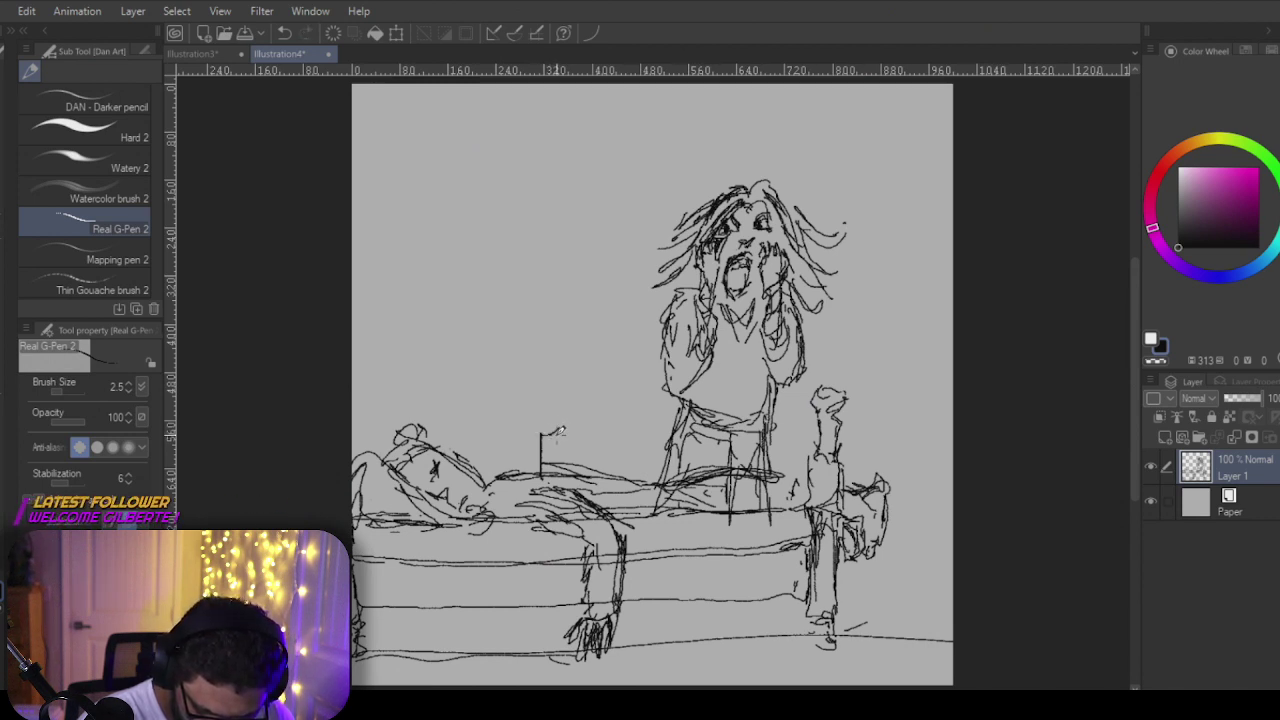
{"action": "left_click_drag", "start_coordinate": [555, 433], "coordinate": [555, 476]}
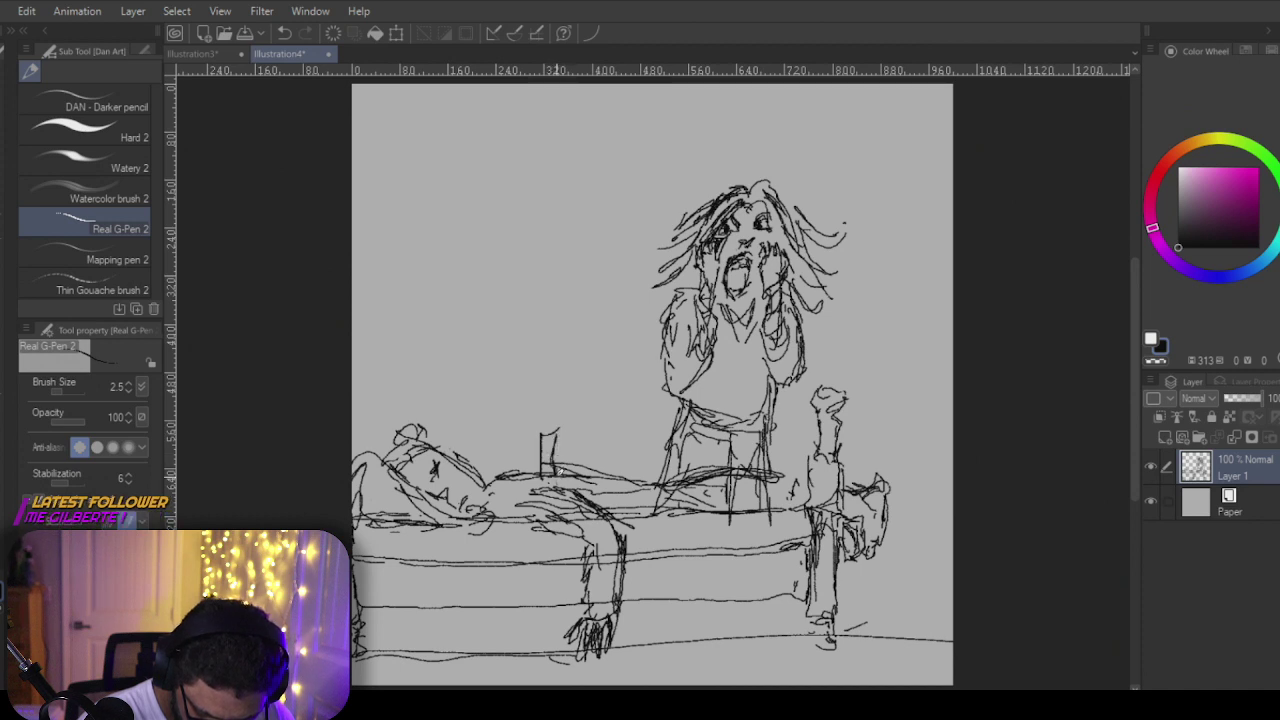
{"action": "mouse_move", "coordinate": [551, 430]}
{"action": "left_mouse_down"}
{"action": "mouse_move", "coordinate": [557, 371]}
{"action": "mouse_move", "coordinate": [555, 434]}
{"action": "left_mouse_up"}
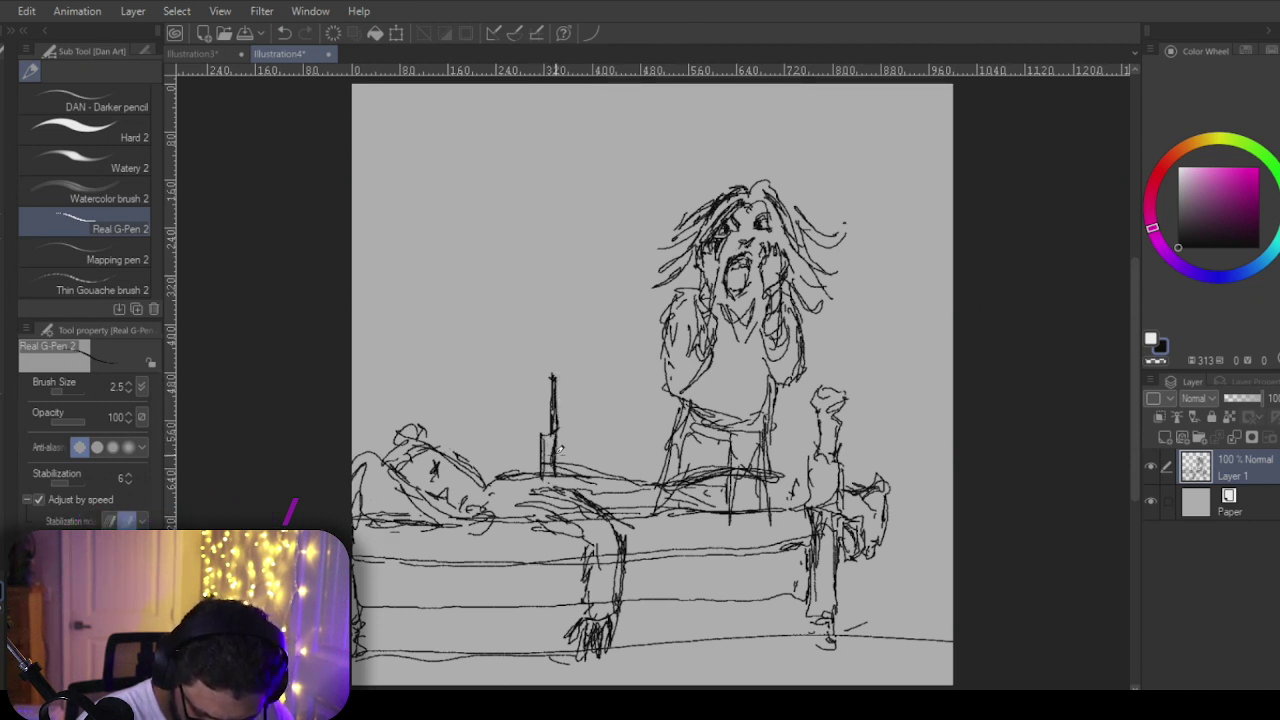
{"action": "left_click_drag", "start_coordinate": [500, 480], "coordinate": [572, 482]}
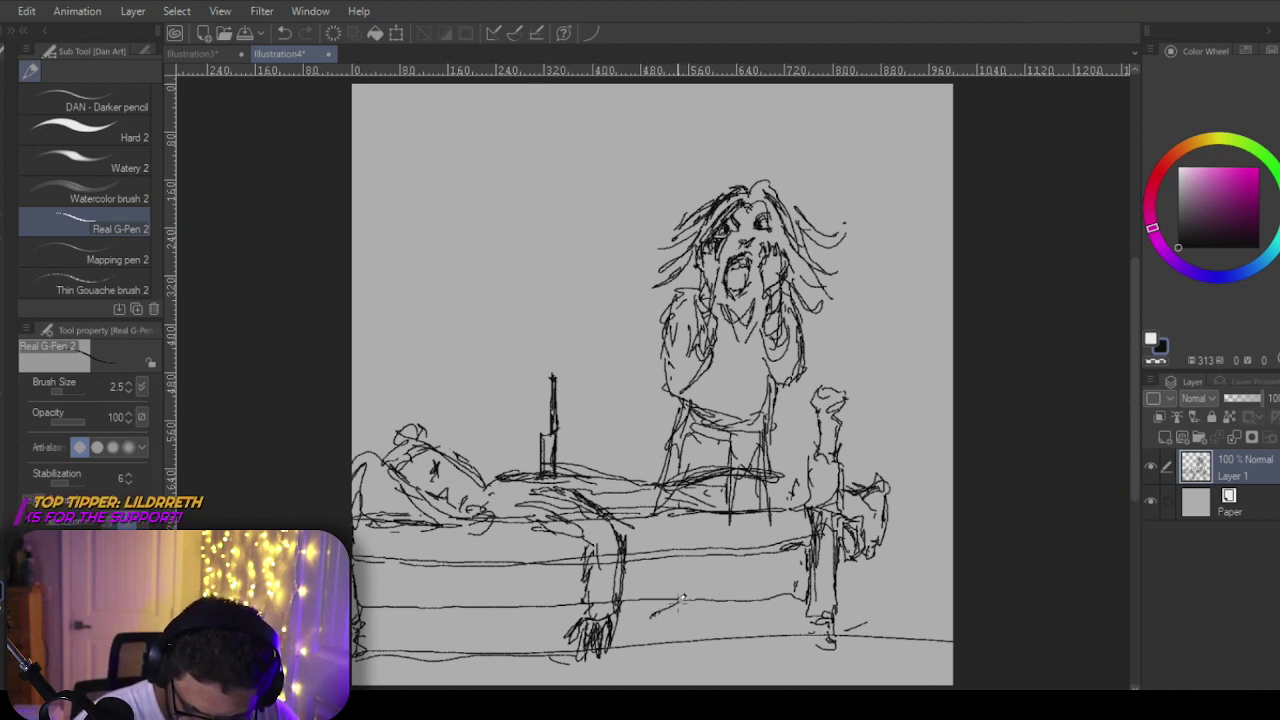
Step: Draw two large slit-pupil eyes under the bed and a jagged toothy mouth below them
{"action": "mouse_move", "coordinate": [718, 600]}
{"action": "left_mouse_down"}
{"action": "mouse_move", "coordinate": [645, 620]}
{"action": "mouse_move", "coordinate": [692, 603]}
{"action": "mouse_move", "coordinate": [657, 635]}
{"action": "mouse_move", "coordinate": [722, 618]}
{"action": "mouse_move", "coordinate": [662, 633]}
{"action": "mouse_move", "coordinate": [692, 642]}
{"action": "mouse_move", "coordinate": [726, 606]}
{"action": "left_mouse_up"}
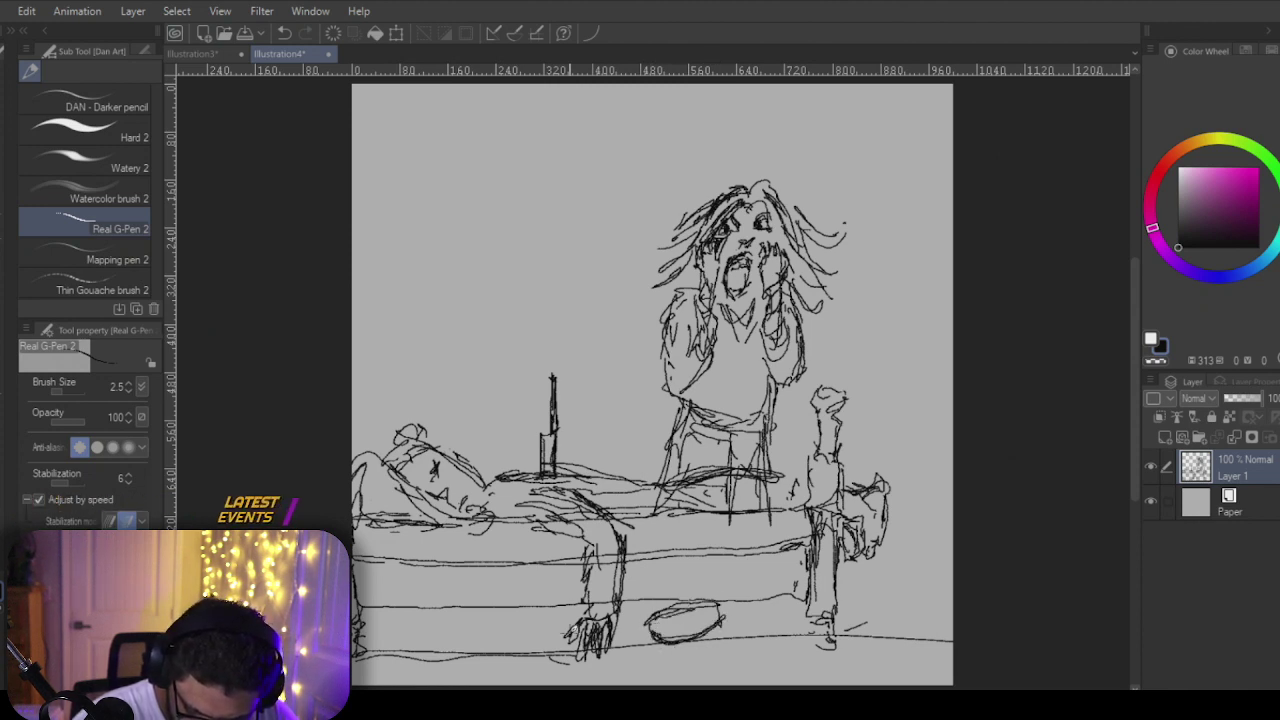
{"action": "left_click_drag", "start_coordinate": [546, 621], "coordinate": [460, 628]}
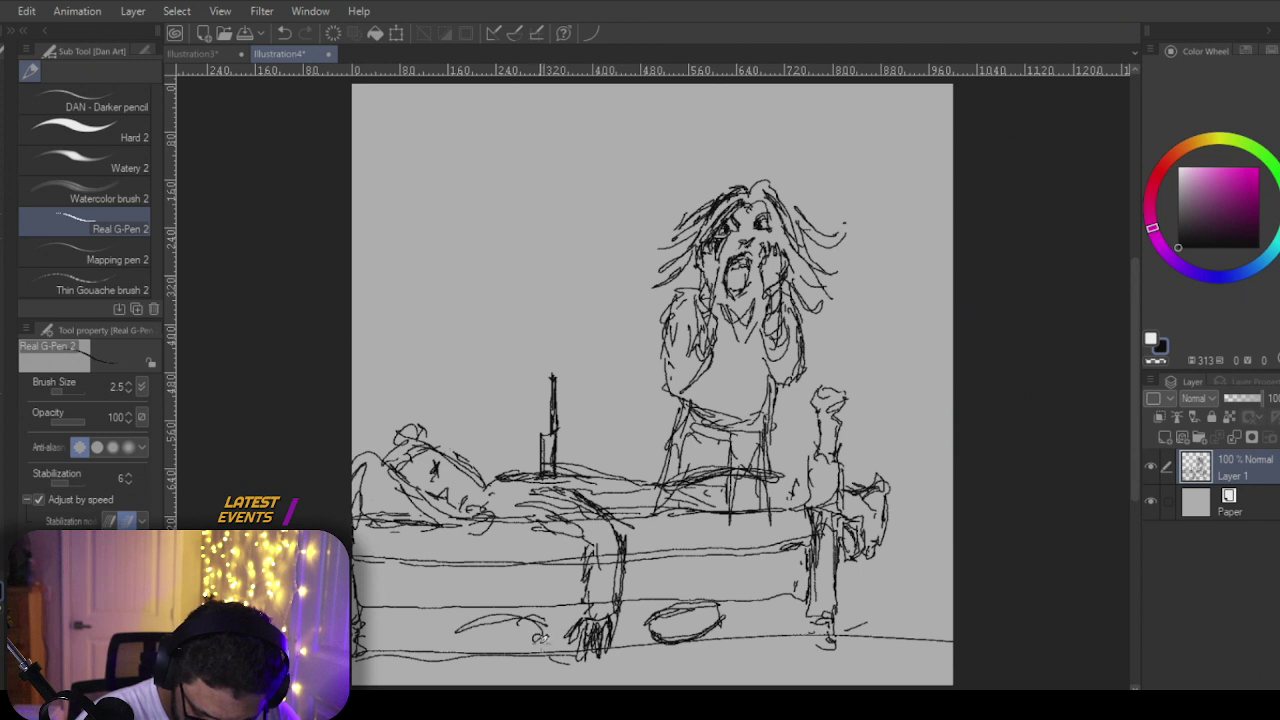
{"action": "mouse_move", "coordinate": [548, 638]}
{"action": "left_mouse_down"}
{"action": "mouse_move", "coordinate": [448, 652]}
{"action": "mouse_move", "coordinate": [550, 650]}
{"action": "left_mouse_up"}
{"action": "mouse_move", "coordinate": [450, 645]}
{"action": "left_mouse_down"}
{"action": "mouse_move", "coordinate": [536, 628]}
{"action": "mouse_move", "coordinate": [512, 650]}
{"action": "mouse_move", "coordinate": [496, 630]}
{"action": "mouse_move", "coordinate": [510, 632]}
{"action": "mouse_move", "coordinate": [500, 652]}
{"action": "left_mouse_up"}
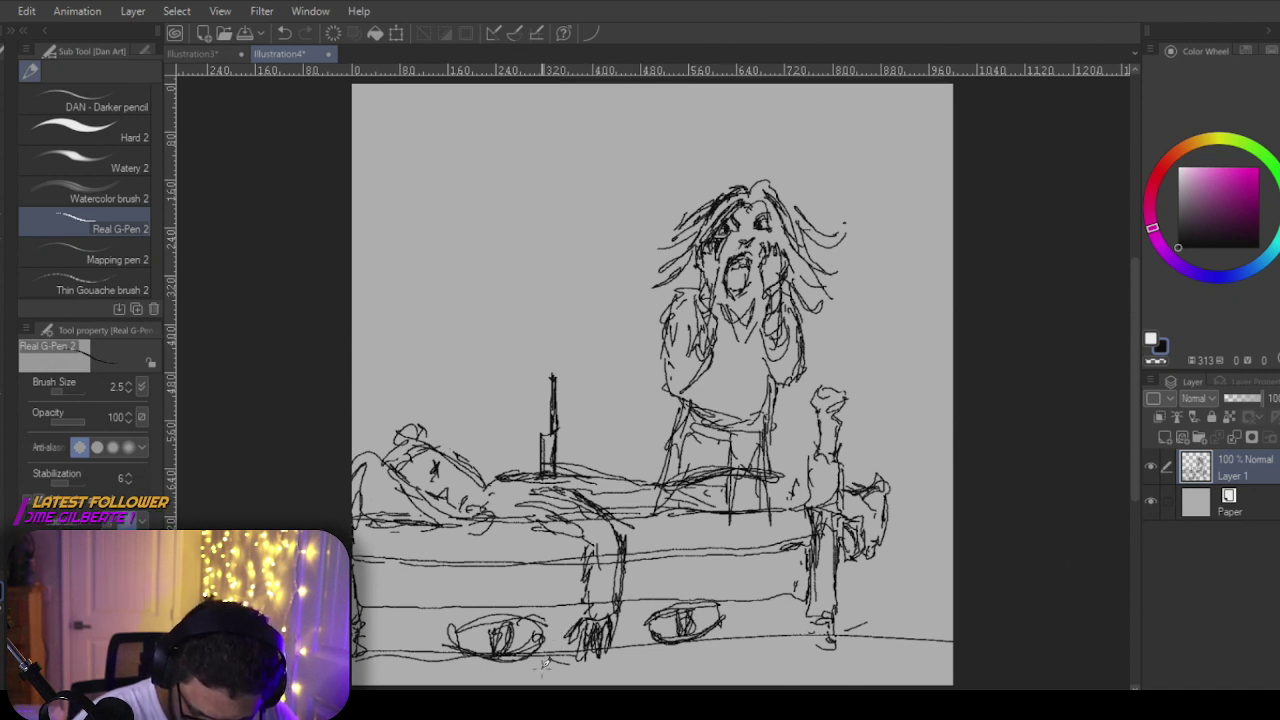
{"action": "mouse_move", "coordinate": [545, 668]}
{"action": "left_mouse_down"}
{"action": "mouse_move", "coordinate": [657, 650]}
{"action": "mouse_move", "coordinate": [655, 675]}
{"action": "mouse_move", "coordinate": [545, 680]}
{"action": "left_mouse_up"}
{"action": "left_click_drag", "start_coordinate": [658, 654], "coordinate": [656, 666]}
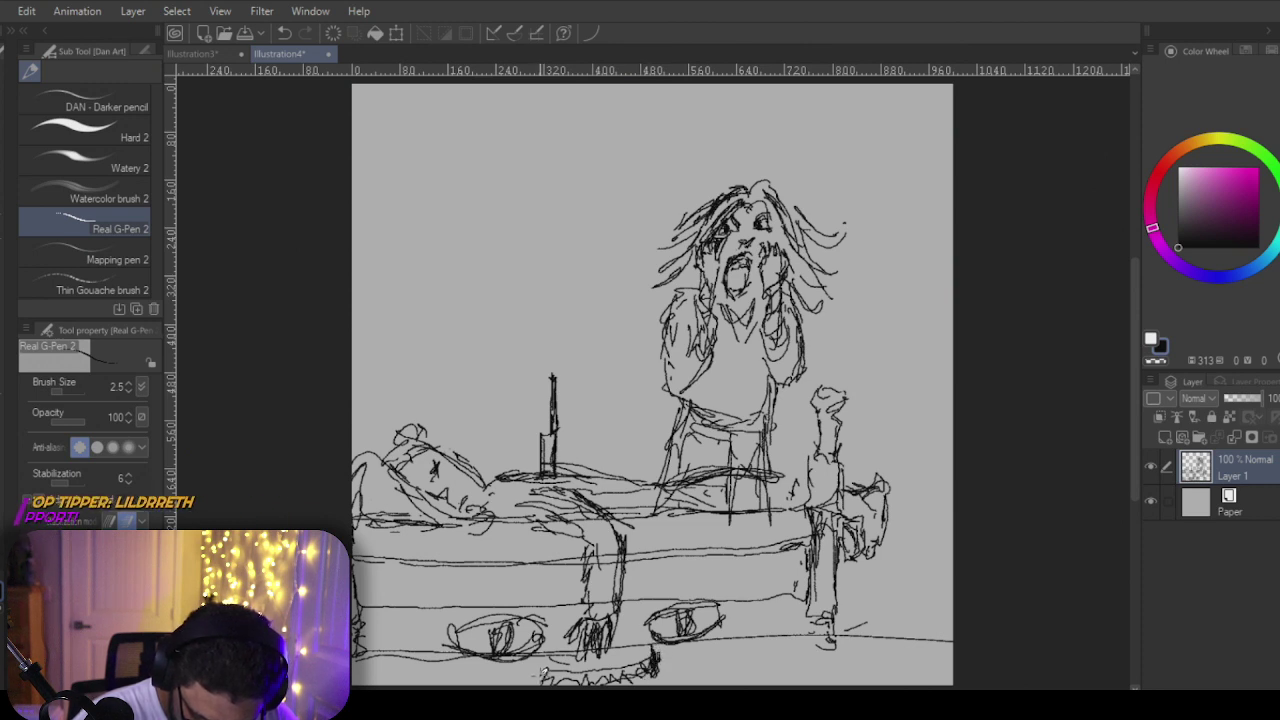
{"action": "left_click_drag", "start_coordinate": [545, 660], "coordinate": [549, 680]}
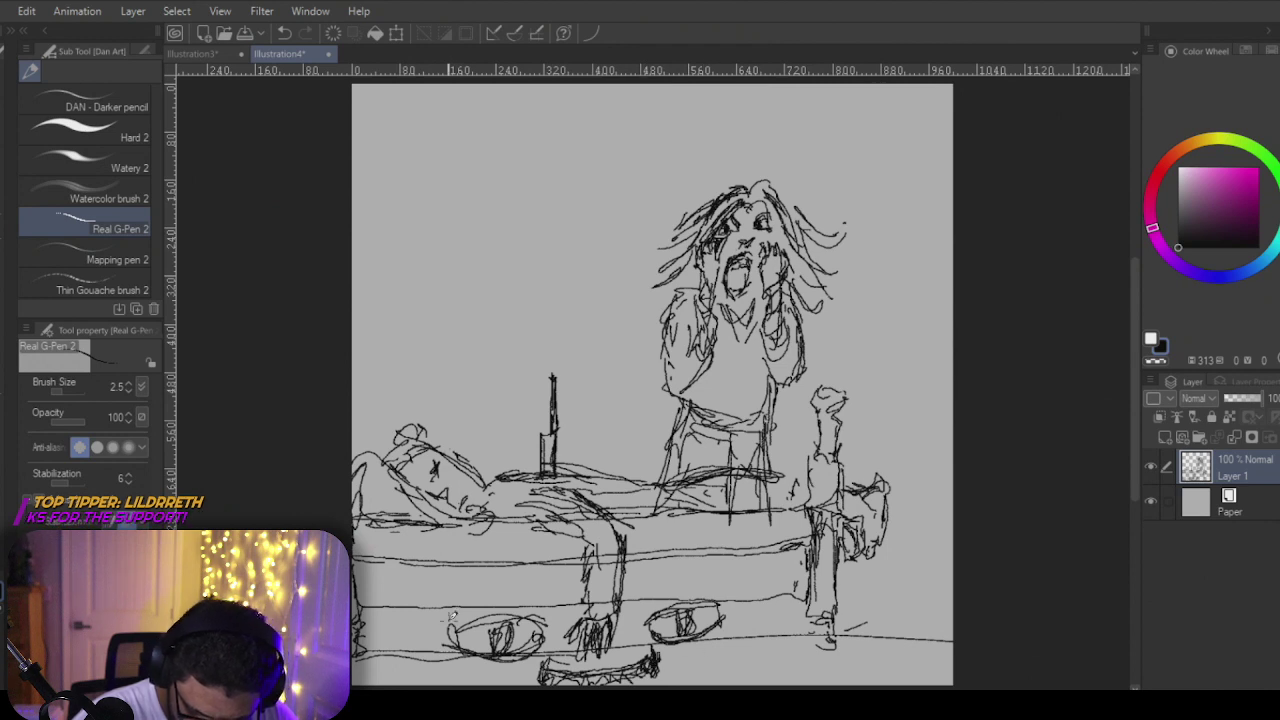
Step: Hatch the dark gap under the bed around the monster's eyes with dense diagonal strokes
{"action": "left_click_drag", "start_coordinate": [376, 604], "coordinate": [358, 626]}
{"action": "left_click_drag", "start_coordinate": [376, 618], "coordinate": [360, 638]}
{"action": "left_click_drag", "start_coordinate": [390, 606], "coordinate": [372, 646]}
{"action": "left_click_drag", "start_coordinate": [408, 606], "coordinate": [386, 648]}
{"action": "left_click_drag", "start_coordinate": [426, 606], "coordinate": [402, 648]}
{"action": "mouse_move", "coordinate": [438, 614]}
{"action": "left_mouse_down"}
{"action": "mouse_move", "coordinate": [412, 650]}
{"action": "mouse_move", "coordinate": [436, 656]}
{"action": "left_mouse_up"}
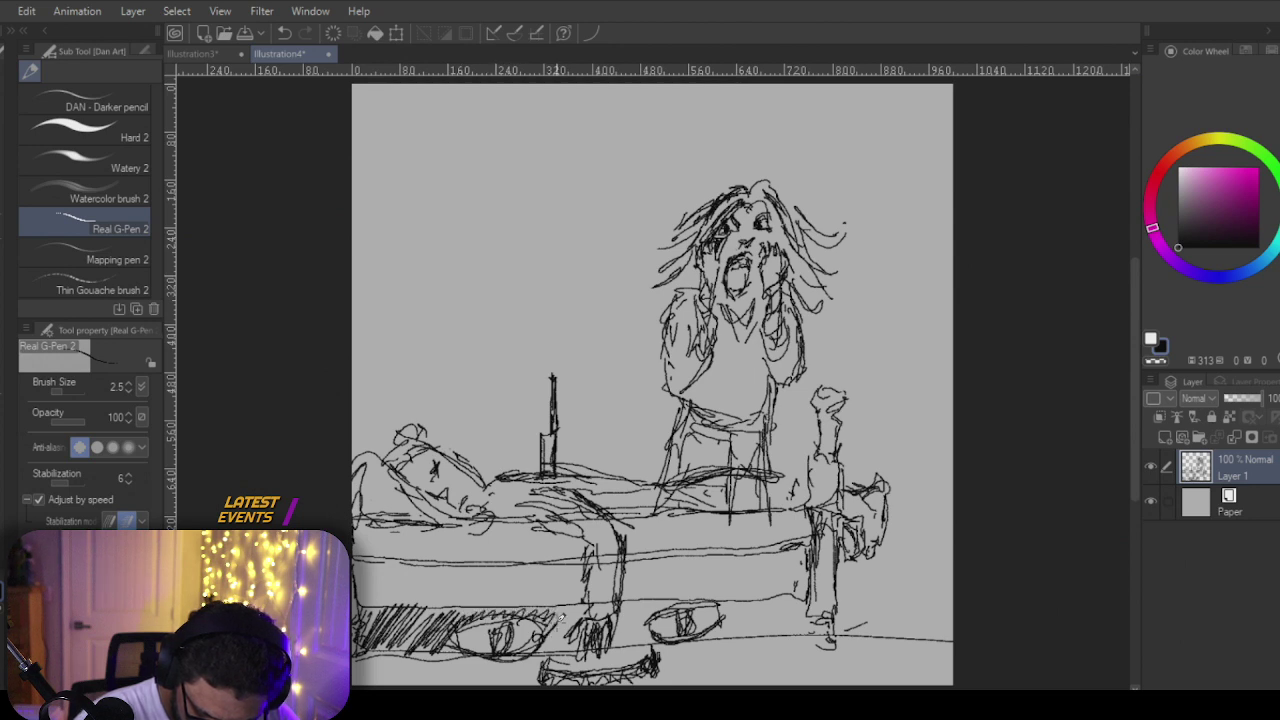
{"action": "mouse_move", "coordinate": [568, 608]}
{"action": "left_mouse_down"}
{"action": "mouse_move", "coordinate": [542, 648]}
{"action": "mouse_move", "coordinate": [570, 656]}
{"action": "left_mouse_up"}
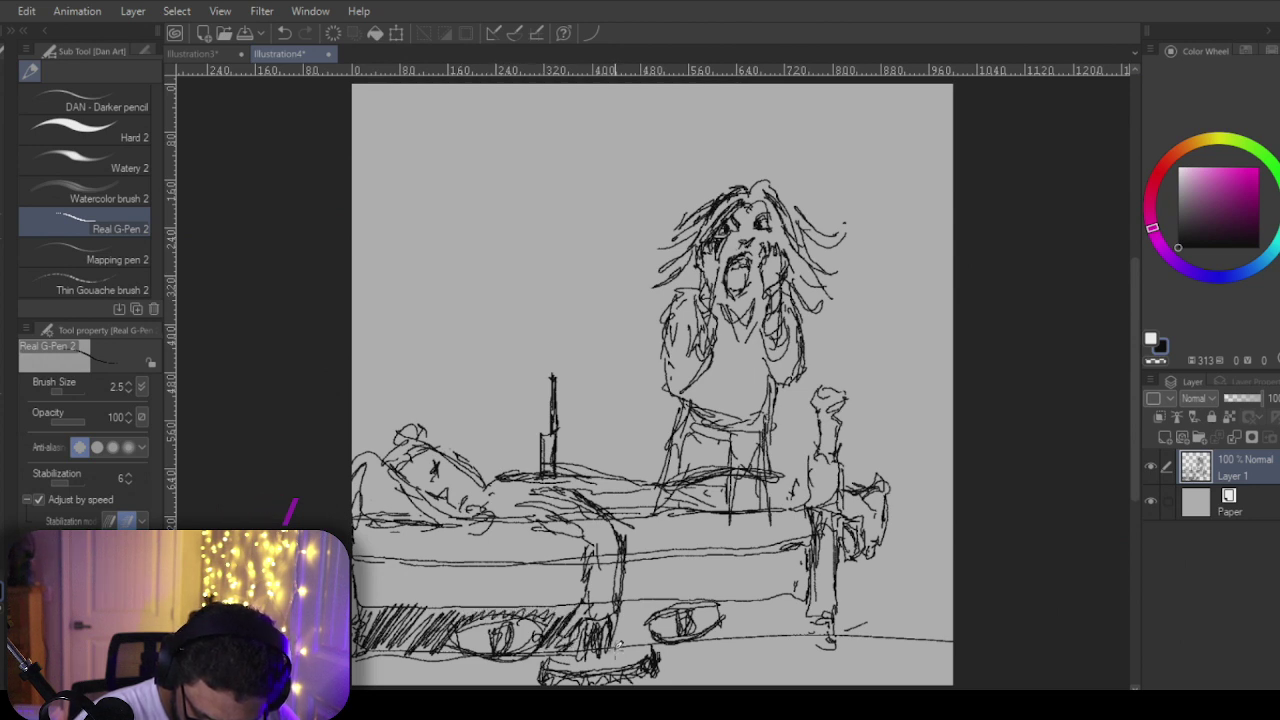
{"action": "mouse_move", "coordinate": [626, 622]}
{"action": "left_mouse_down"}
{"action": "mouse_move", "coordinate": [612, 648]}
{"action": "mouse_move", "coordinate": [614, 634]}
{"action": "left_mouse_up"}
{"action": "left_click_drag", "start_coordinate": [640, 600], "coordinate": [620, 640]}
{"action": "left_click_drag", "start_coordinate": [648, 604], "coordinate": [630, 644]}
{"action": "left_click_drag", "start_coordinate": [654, 616], "coordinate": [637, 641]}
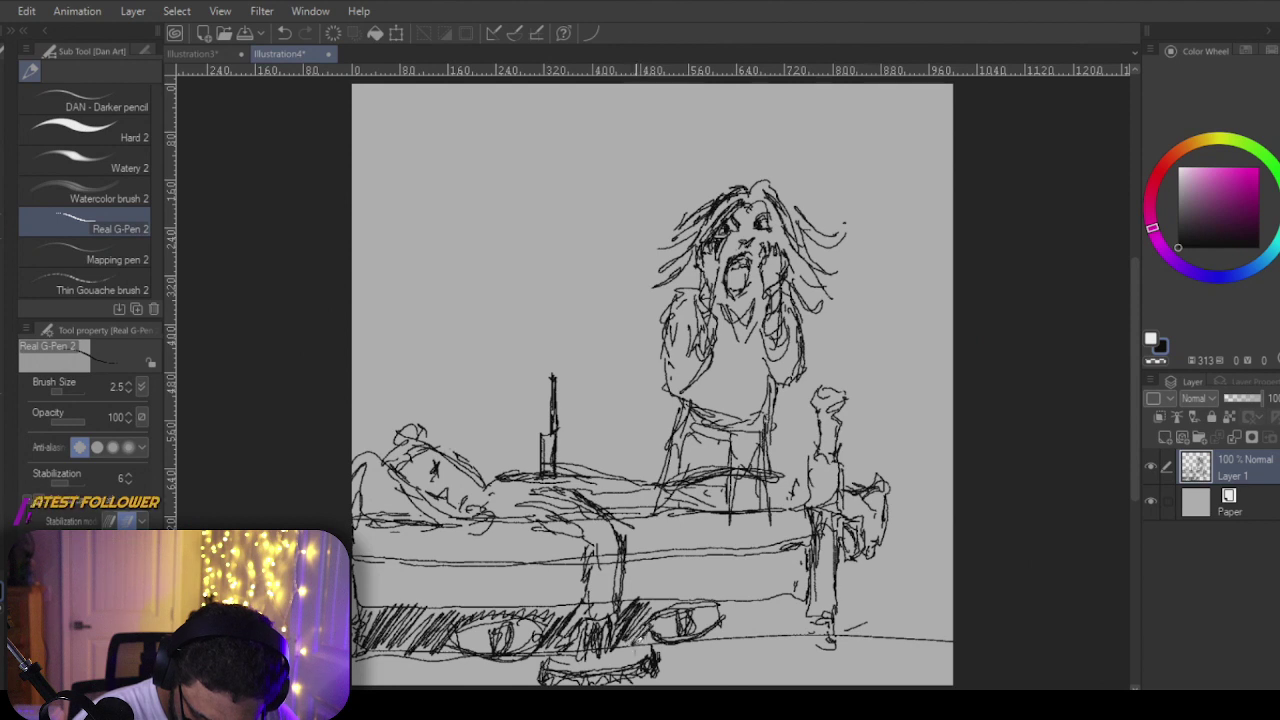
{"action": "left_click_drag", "start_coordinate": [666, 594], "coordinate": [628, 646]}
{"action": "left_click_drag", "start_coordinate": [730, 626], "coordinate": [704, 650]}
{"action": "left_click_drag", "start_coordinate": [748, 596], "coordinate": [712, 646]}
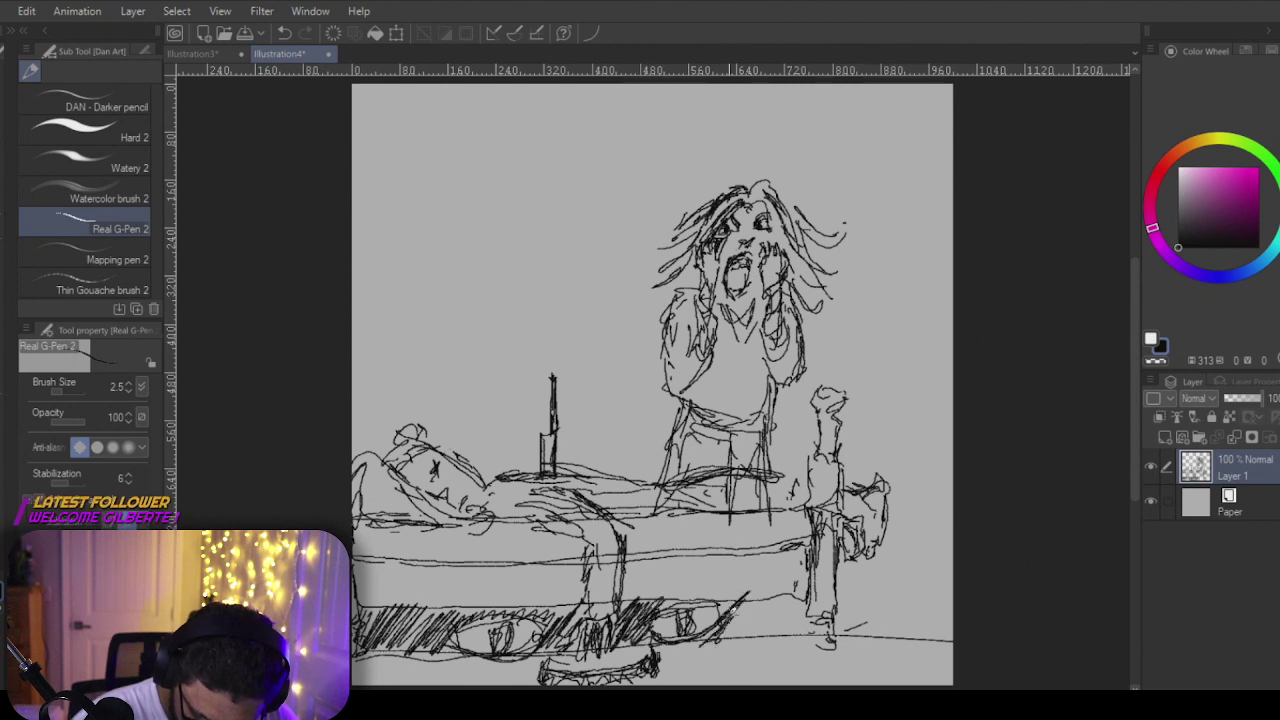
{"action": "mouse_move", "coordinate": [758, 594]}
{"action": "left_mouse_down"}
{"action": "mouse_move", "coordinate": [720, 634]}
{"action": "mouse_move", "coordinate": [746, 642]}
{"action": "left_mouse_up"}
Step: Sketch rough floor strokes to the right of the bed and add detail to the lying figure's eye and hair
{"action": "mouse_move", "coordinate": [824, 614]}
{"action": "left_mouse_down"}
{"action": "mouse_move", "coordinate": [784, 640]}
{"action": "mouse_move", "coordinate": [950, 628]}
{"action": "left_mouse_up"}
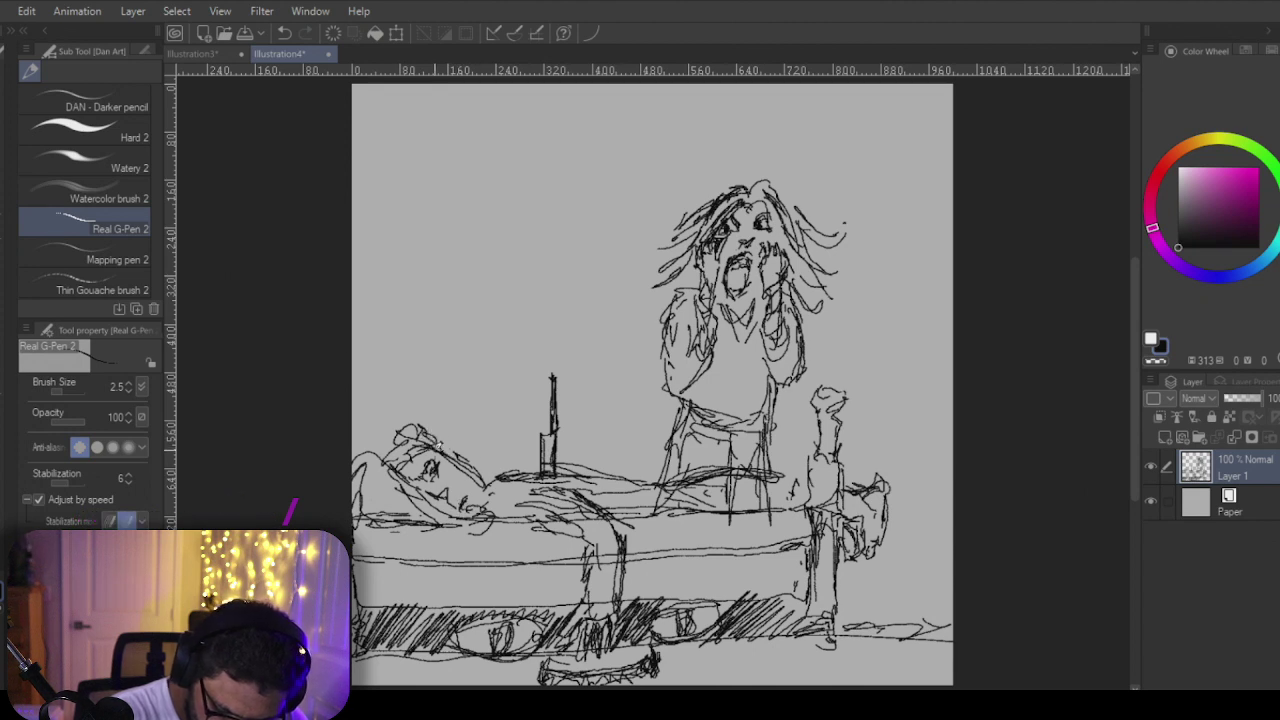
{"action": "mouse_move", "coordinate": [437, 445]}
{"action": "left_mouse_down"}
{"action": "mouse_move", "coordinate": [409, 456]}
{"action": "mouse_move", "coordinate": [397, 451]}
{"action": "mouse_move", "coordinate": [428, 432]}
{"action": "left_mouse_up"}
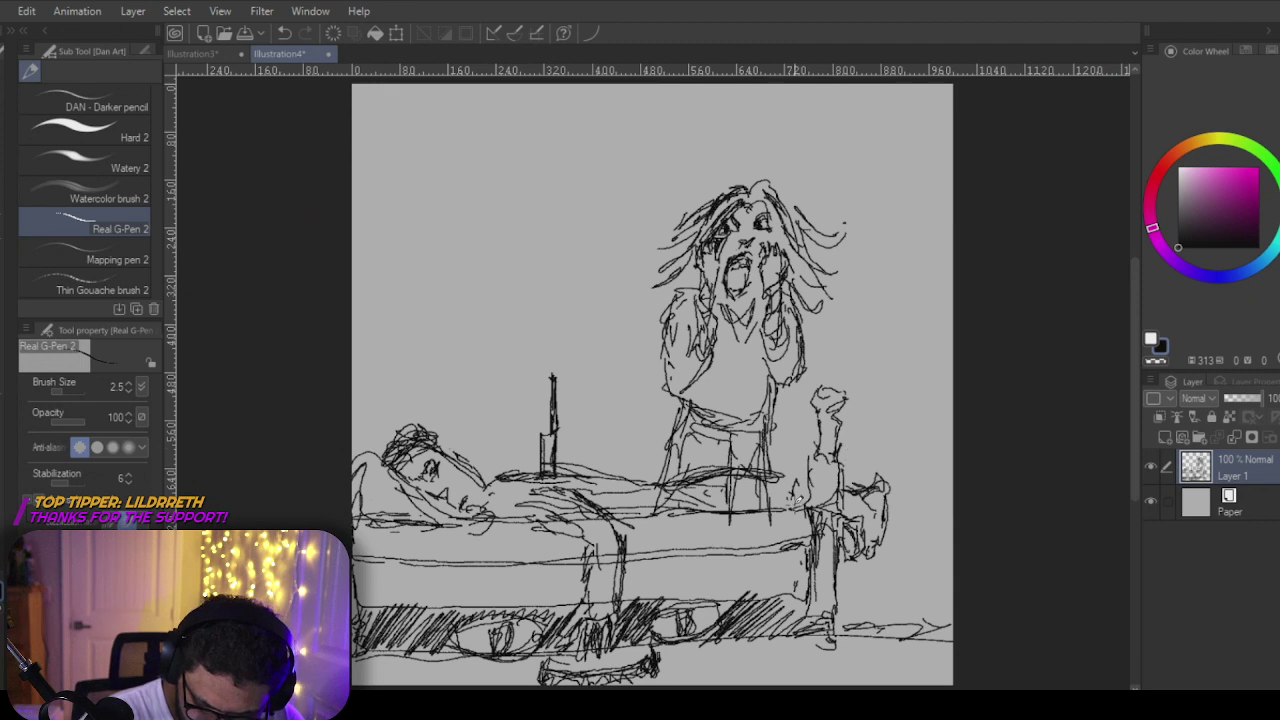
Step: Erase the bed edge crossing the lying figure's arm and the standing figure's leg lines running through the lying body
{"action": "key", "text": "e"}
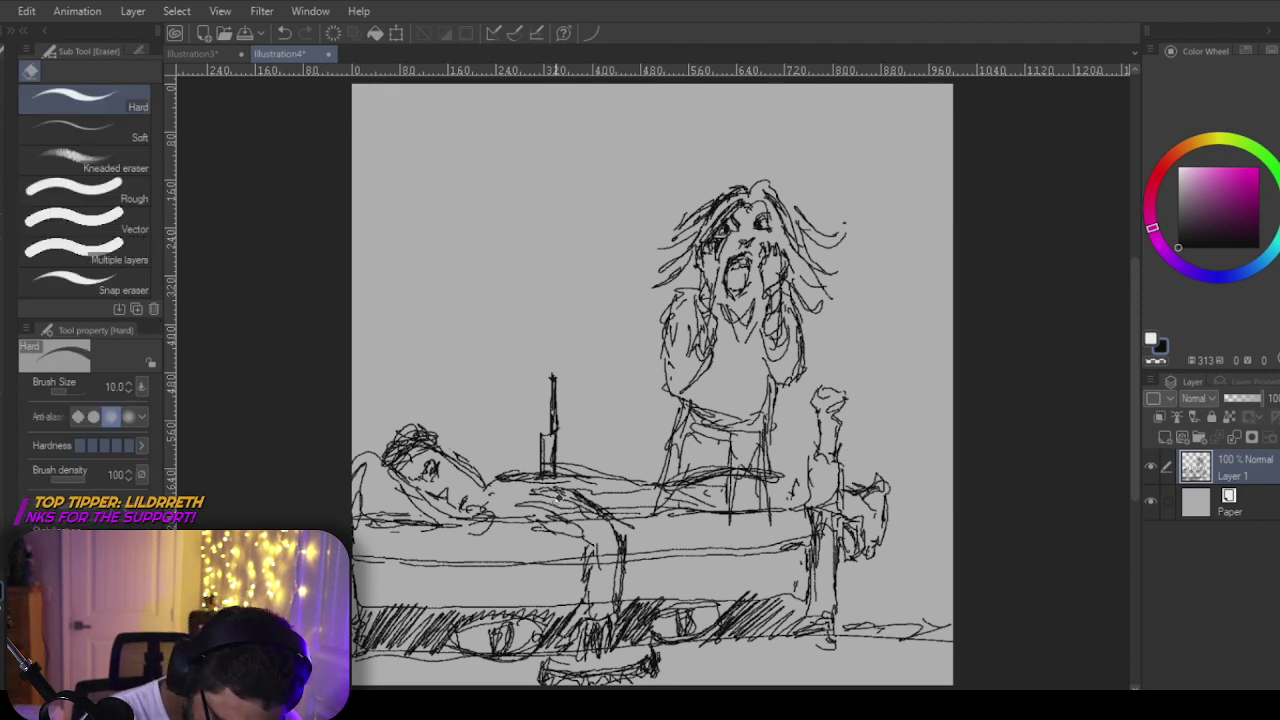
{"action": "mouse_move", "coordinate": [577, 517]}
{"action": "left_mouse_down"}
{"action": "mouse_move", "coordinate": [528, 502]}
{"action": "mouse_move", "coordinate": [593, 512]}
{"action": "left_mouse_up"}
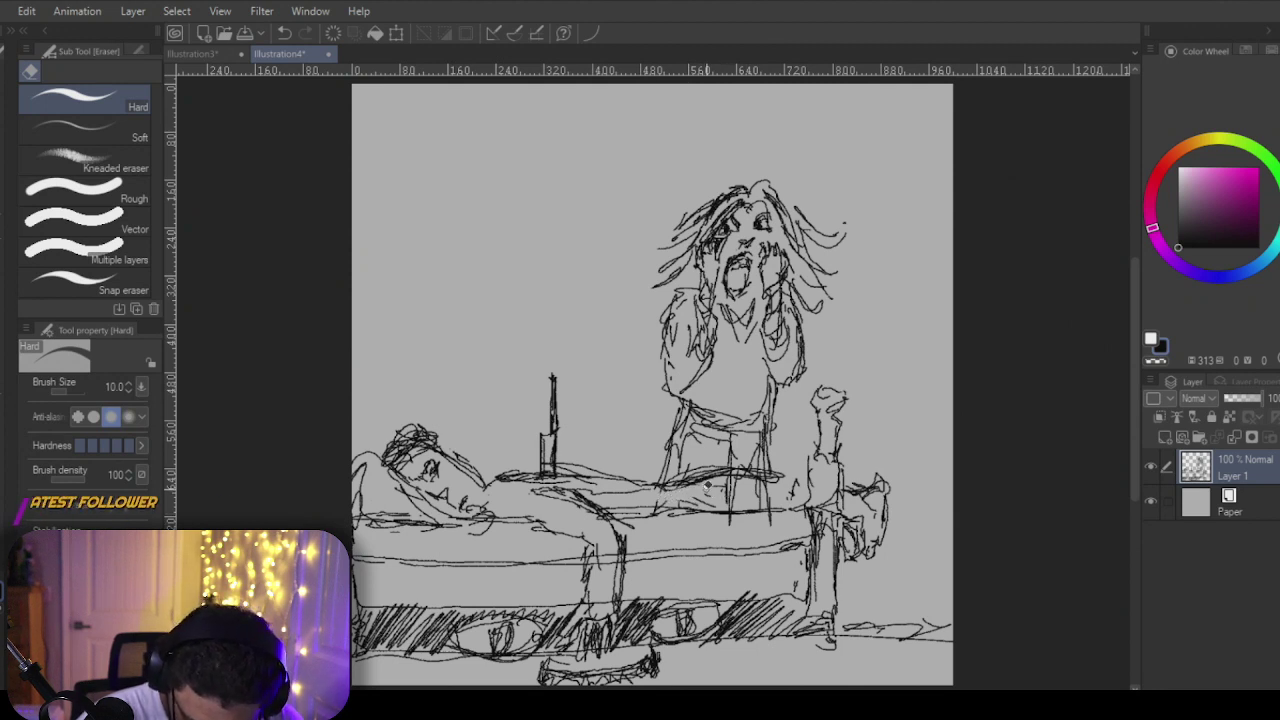
{"action": "mouse_move", "coordinate": [708, 485]}
{"action": "left_mouse_down"}
{"action": "mouse_move", "coordinate": [668, 486]}
{"action": "mouse_move", "coordinate": [716, 471]}
{"action": "left_mouse_up"}
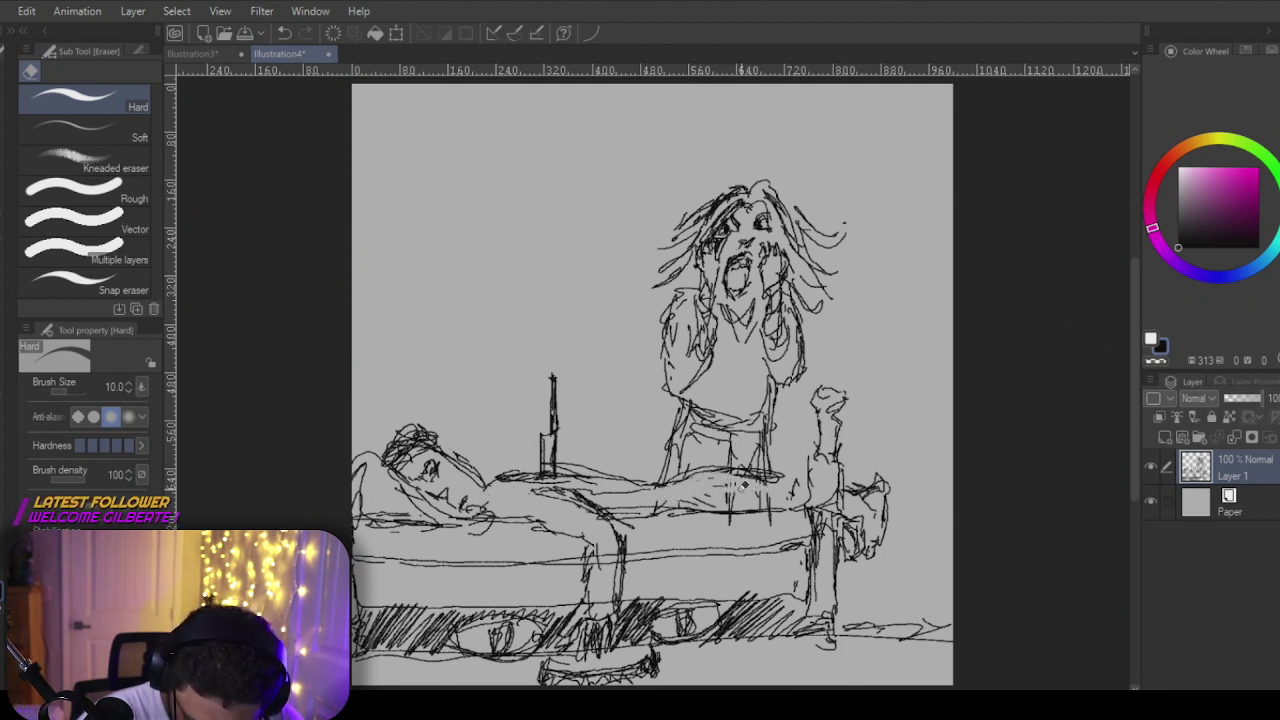
{"action": "left_click_drag", "start_coordinate": [652, 497], "coordinate": [722, 499]}
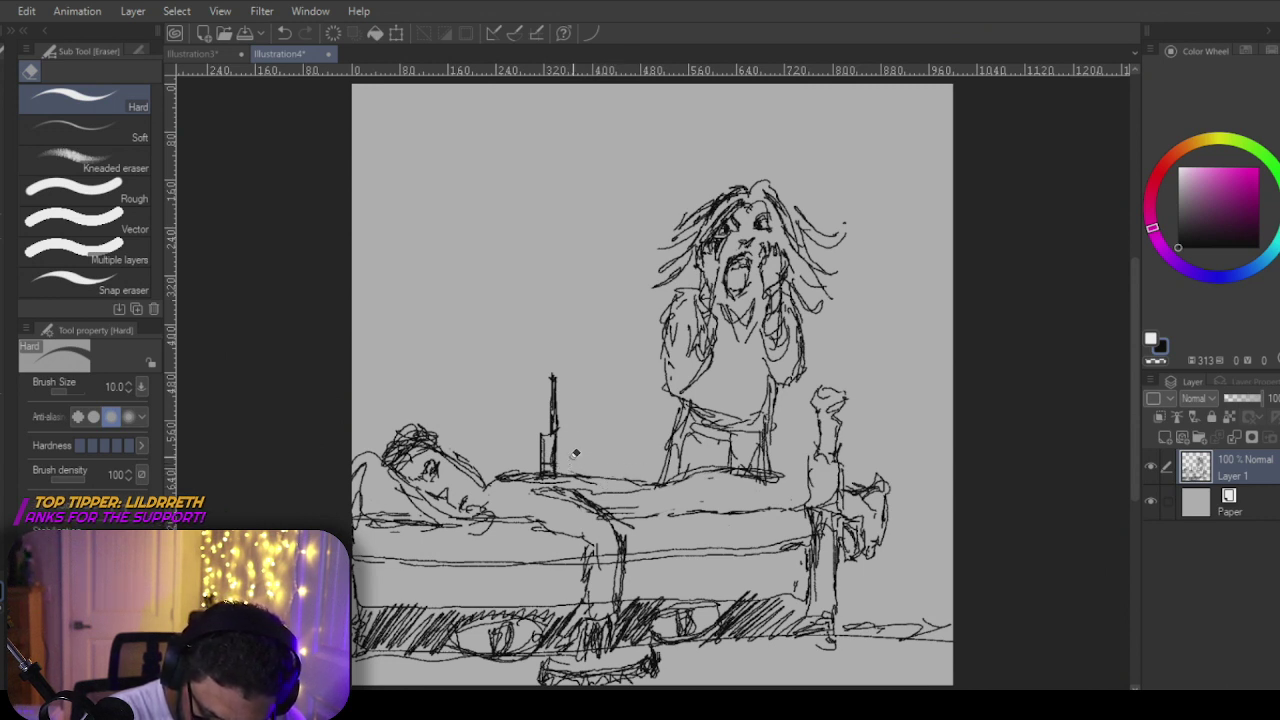
Step: Redraw the lying figure's leg contour up to the bedpost and erase stray lines around the protruding feet
{"action": "key", "text": "p"}
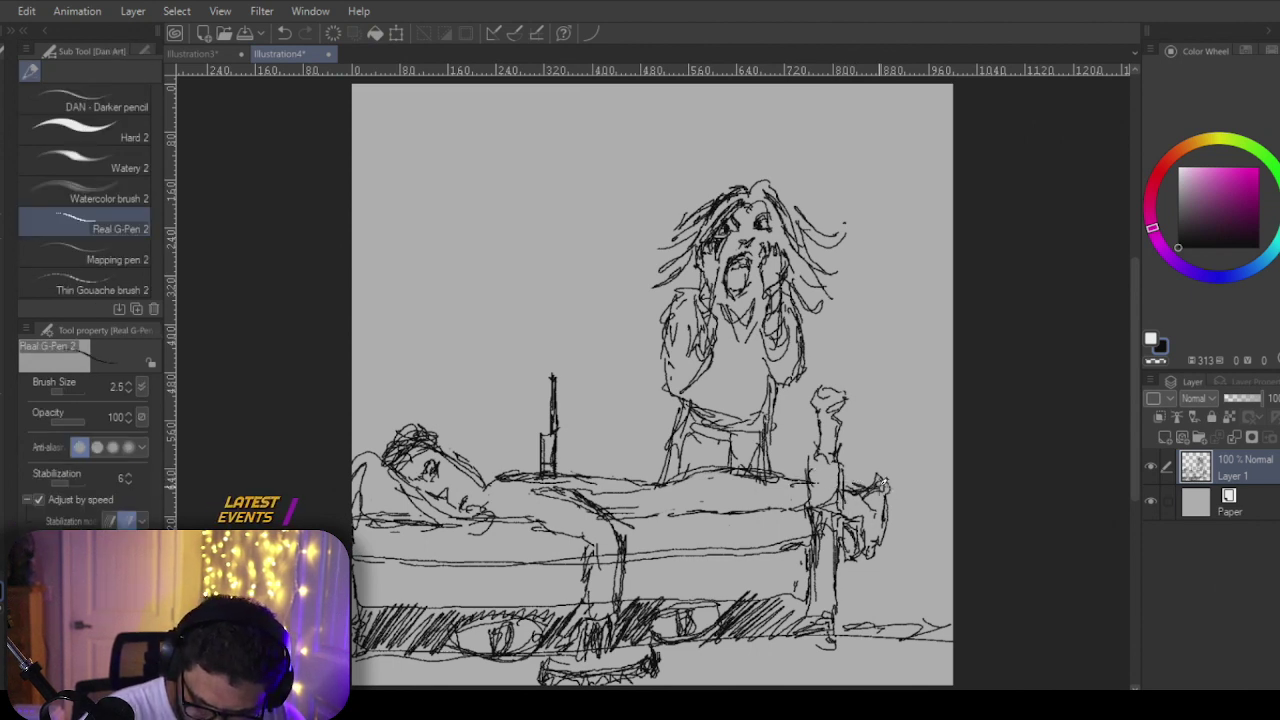
{"action": "key", "text": "e"}
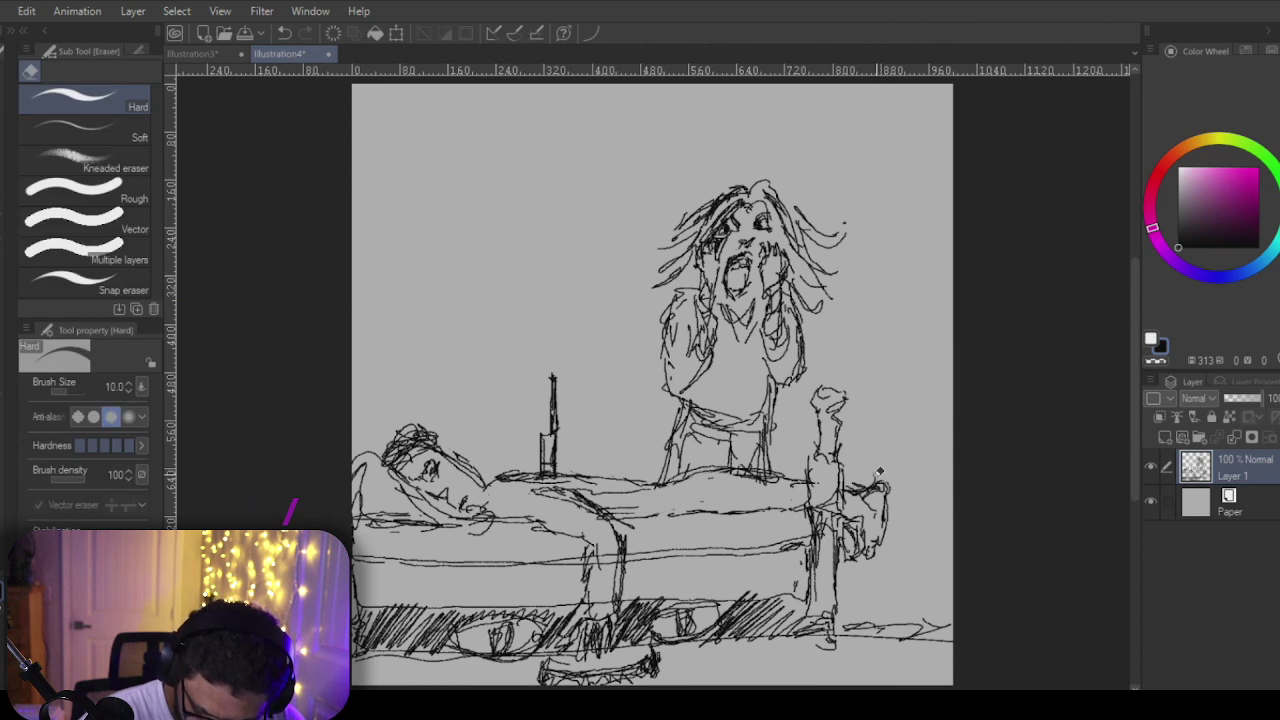
{"action": "mouse_move", "coordinate": [871, 482]}
{"action": "left_mouse_down"}
{"action": "mouse_move", "coordinate": [892, 492]}
{"action": "mouse_move", "coordinate": [890, 557]}
{"action": "left_mouse_up"}
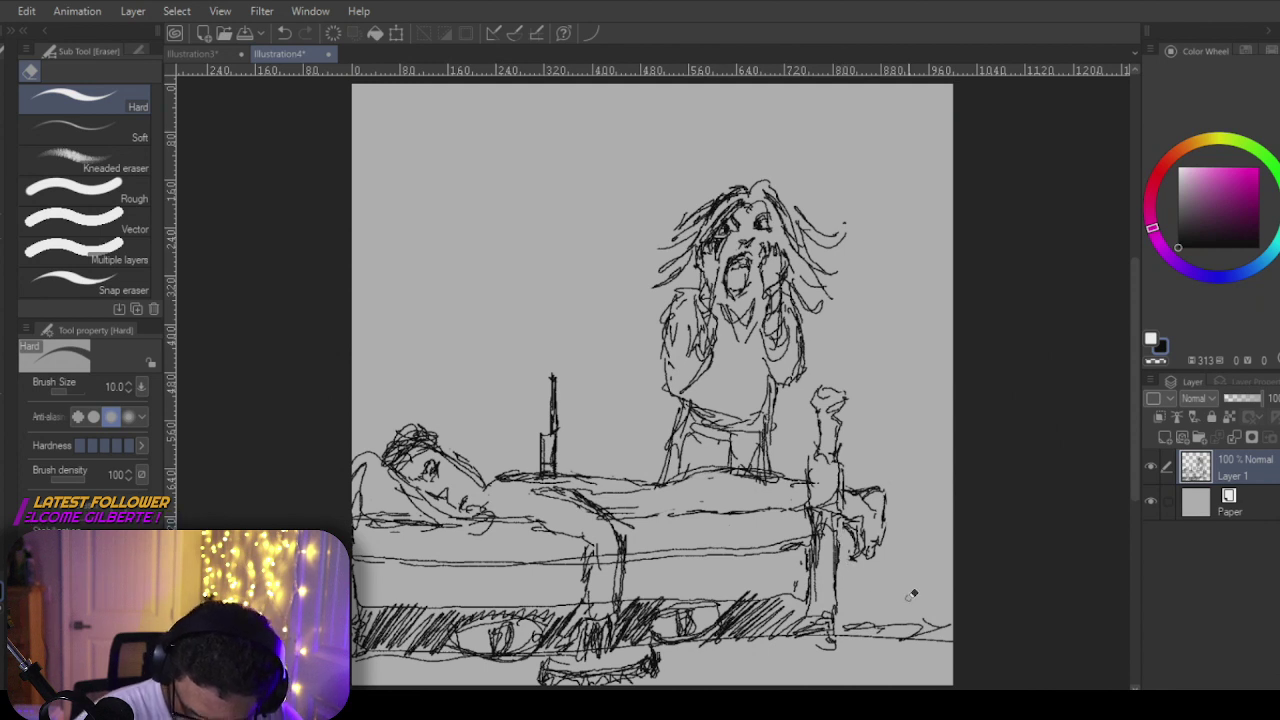
Step: Sketch a tall rectangular doorway around the standing screaming figure, from the floor beside the bed's foot to above the head
{"action": "key", "text": "p"}
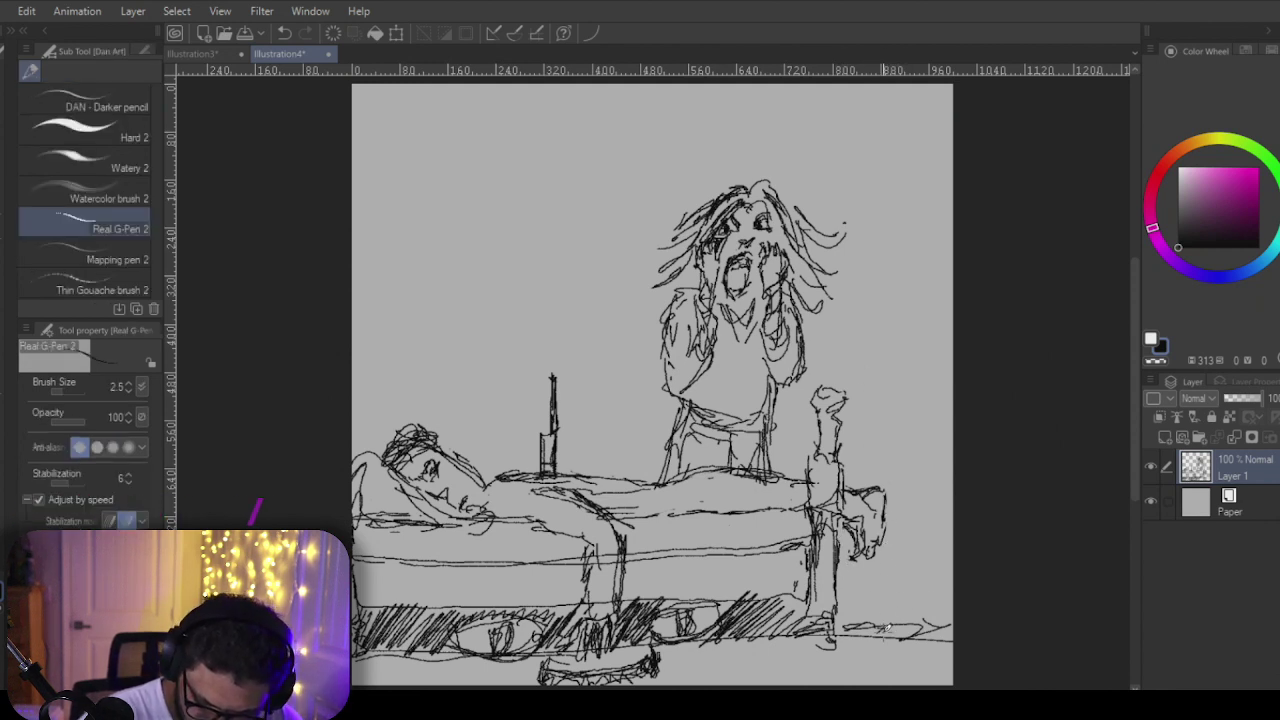
{"action": "mouse_move", "coordinate": [888, 636]}
{"action": "left_mouse_down"}
{"action": "mouse_move", "coordinate": [885, 296]}
{"action": "mouse_move", "coordinate": [891, 508]}
{"action": "mouse_move", "coordinate": [864, 233]}
{"action": "mouse_move", "coordinate": [890, 473]}
{"action": "mouse_move", "coordinate": [867, 248]}
{"action": "left_mouse_up"}
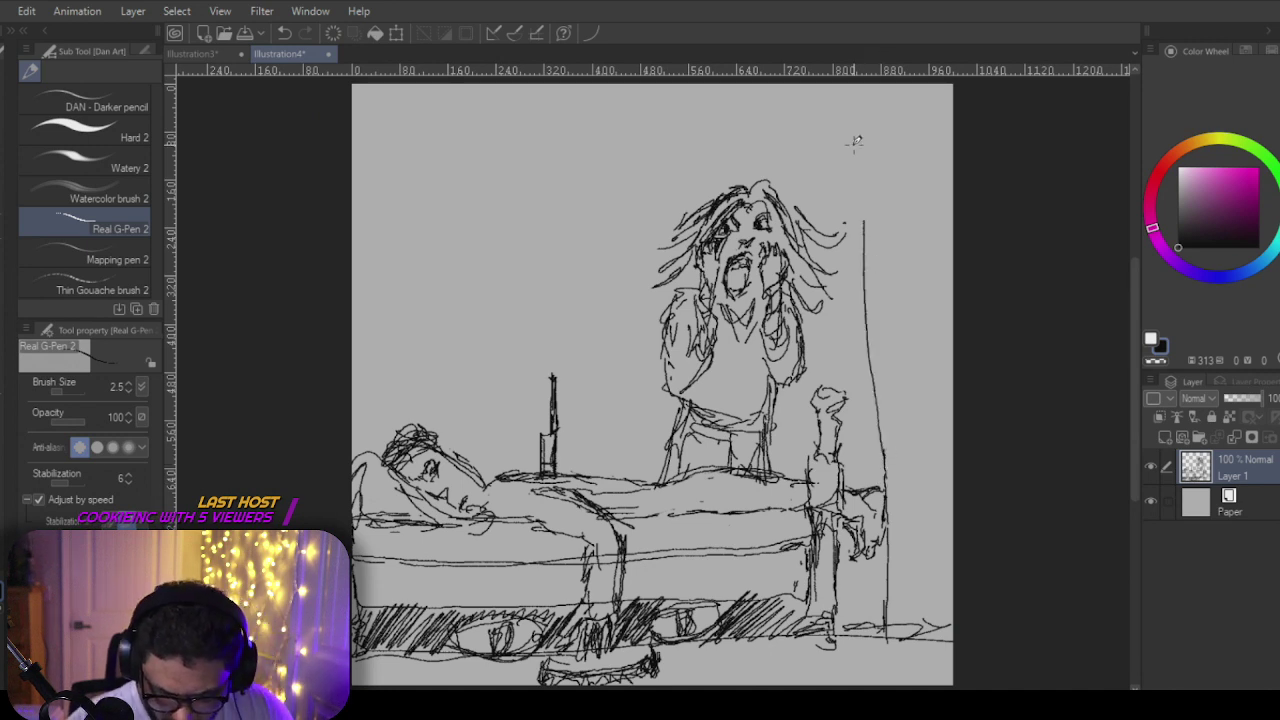
{"action": "key", "text": "ctrl+z"}
{"action": "mouse_move", "coordinate": [886, 480]}
{"action": "left_mouse_down"}
{"action": "mouse_move", "coordinate": [882, 105]}
{"action": "mouse_move", "coordinate": [606, 130]}
{"action": "left_mouse_up"}
{"action": "key", "text": "ctrl+z"}
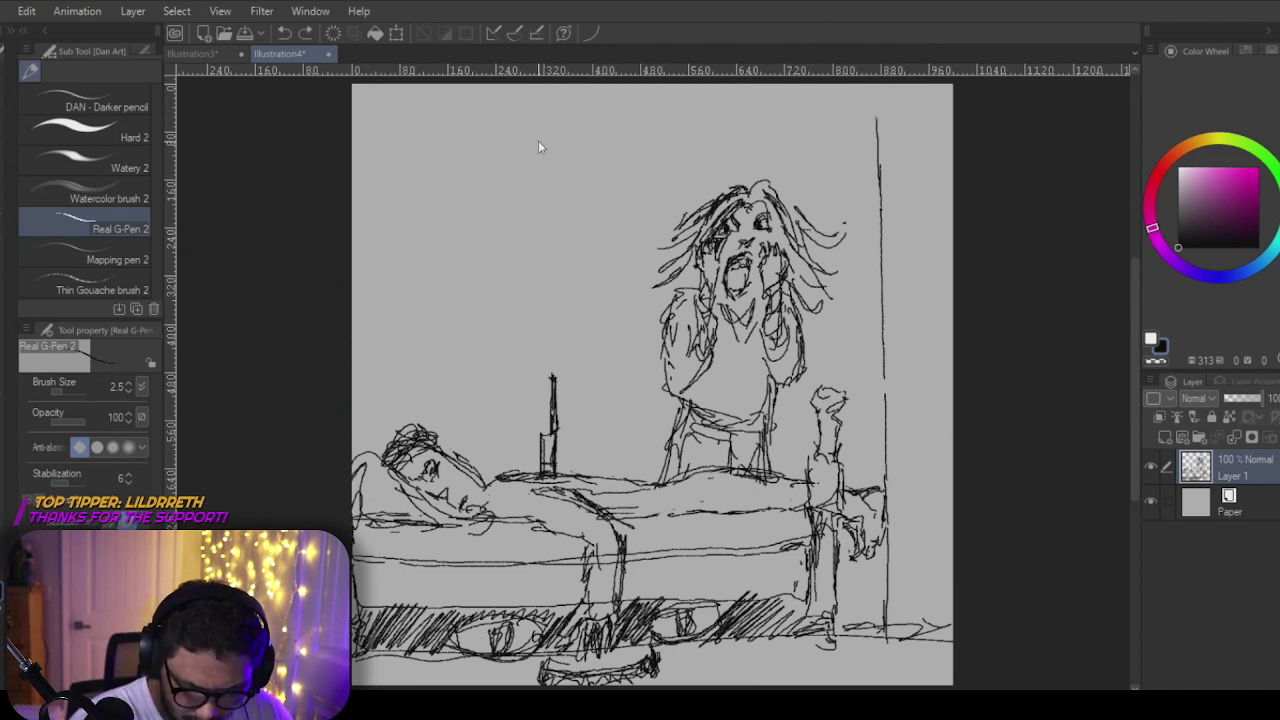
{"action": "left_click_drag", "start_coordinate": [876, 117], "coordinate": [608, 116]}
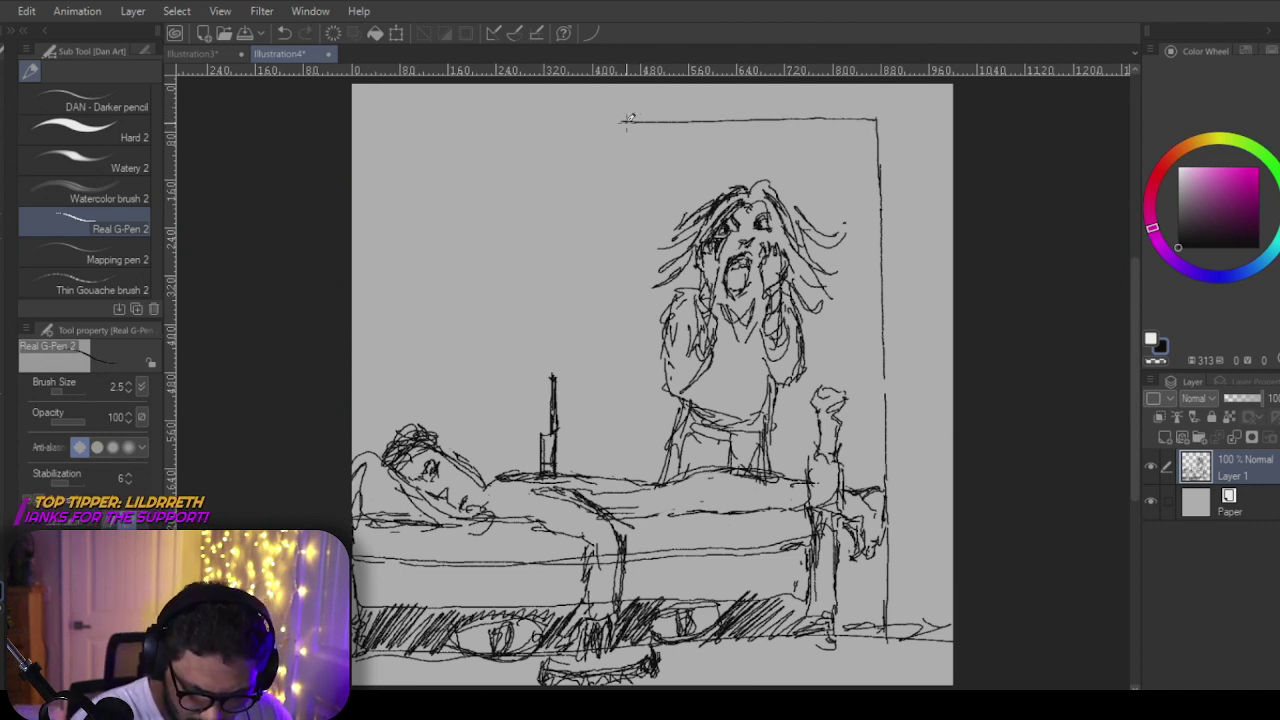
{"action": "left_click_drag", "start_coordinate": [627, 196], "coordinate": [628, 470]}
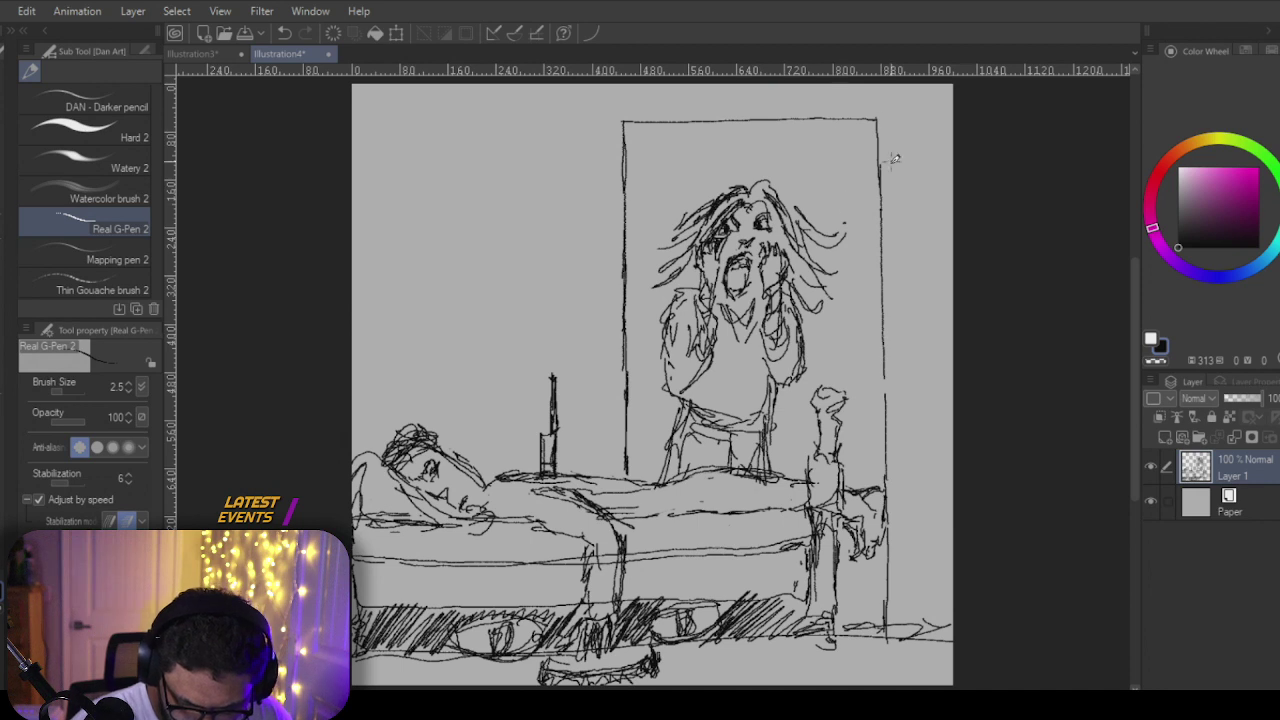
Step: Sketch an open door beside the doorway with a slanted top edge, tall narrow panels and a round knob, and reinforce the door frame
{"action": "left_click_drag", "start_coordinate": [881, 117], "coordinate": [952, 98]}
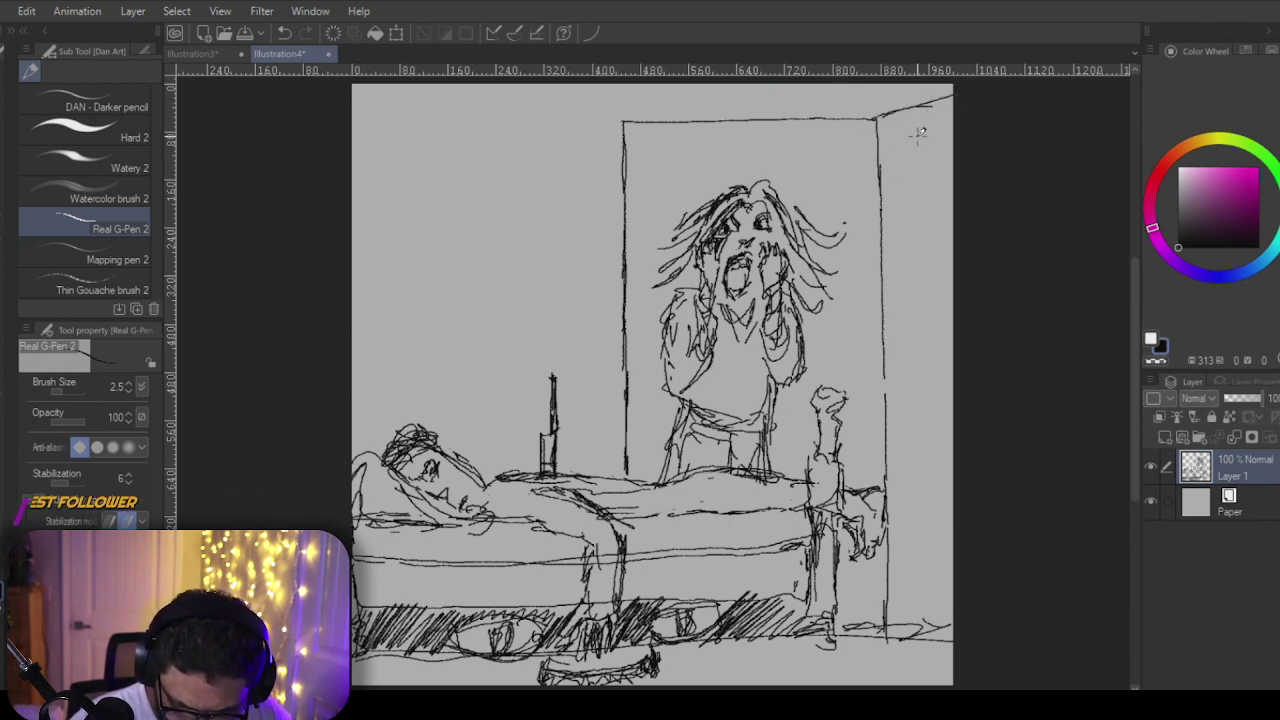
{"action": "mouse_move", "coordinate": [912, 152]}
{"action": "left_mouse_down"}
{"action": "mouse_move", "coordinate": [904, 293]}
{"action": "mouse_move", "coordinate": [893, 267]}
{"action": "mouse_move", "coordinate": [896, 159]}
{"action": "mouse_move", "coordinate": [912, 177]}
{"action": "mouse_move", "coordinate": [911, 292]}
{"action": "mouse_move", "coordinate": [921, 151]}
{"action": "mouse_move", "coordinate": [902, 298]}
{"action": "left_mouse_up"}
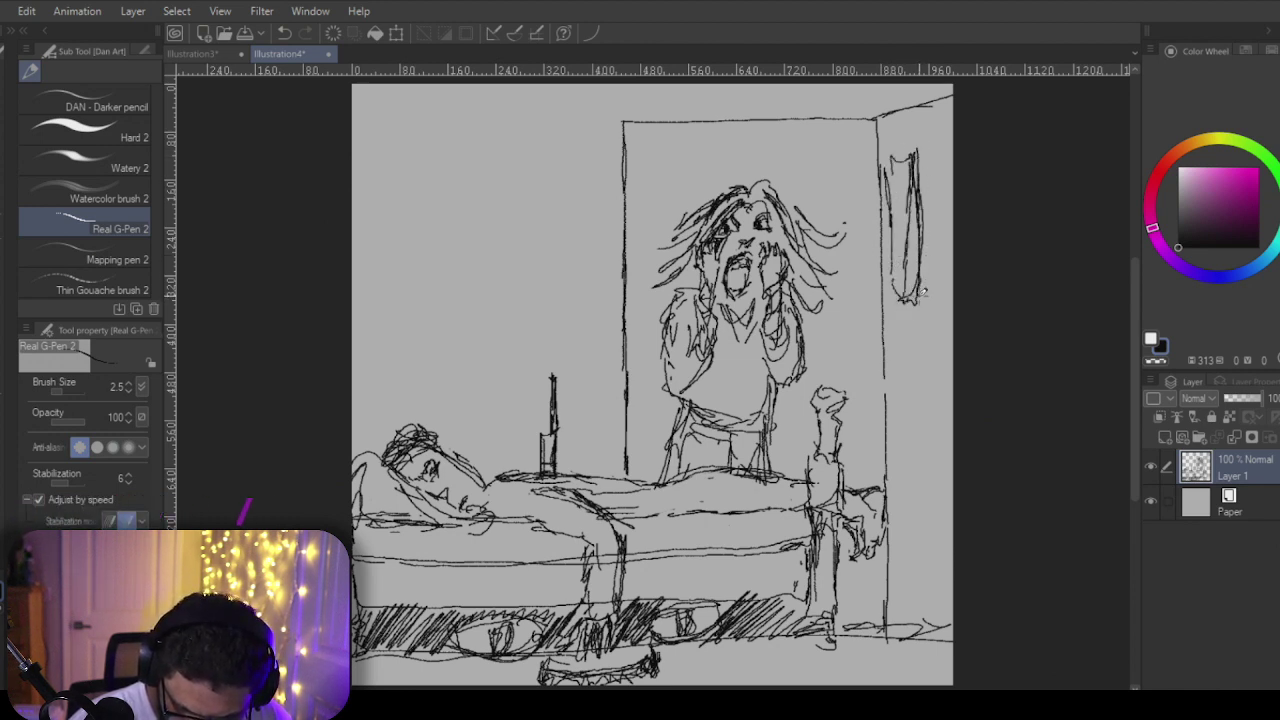
{"action": "mouse_move", "coordinate": [946, 134]}
{"action": "left_mouse_down"}
{"action": "mouse_move", "coordinate": [944, 294]}
{"action": "mouse_move", "coordinate": [944, 178]}
{"action": "left_mouse_up"}
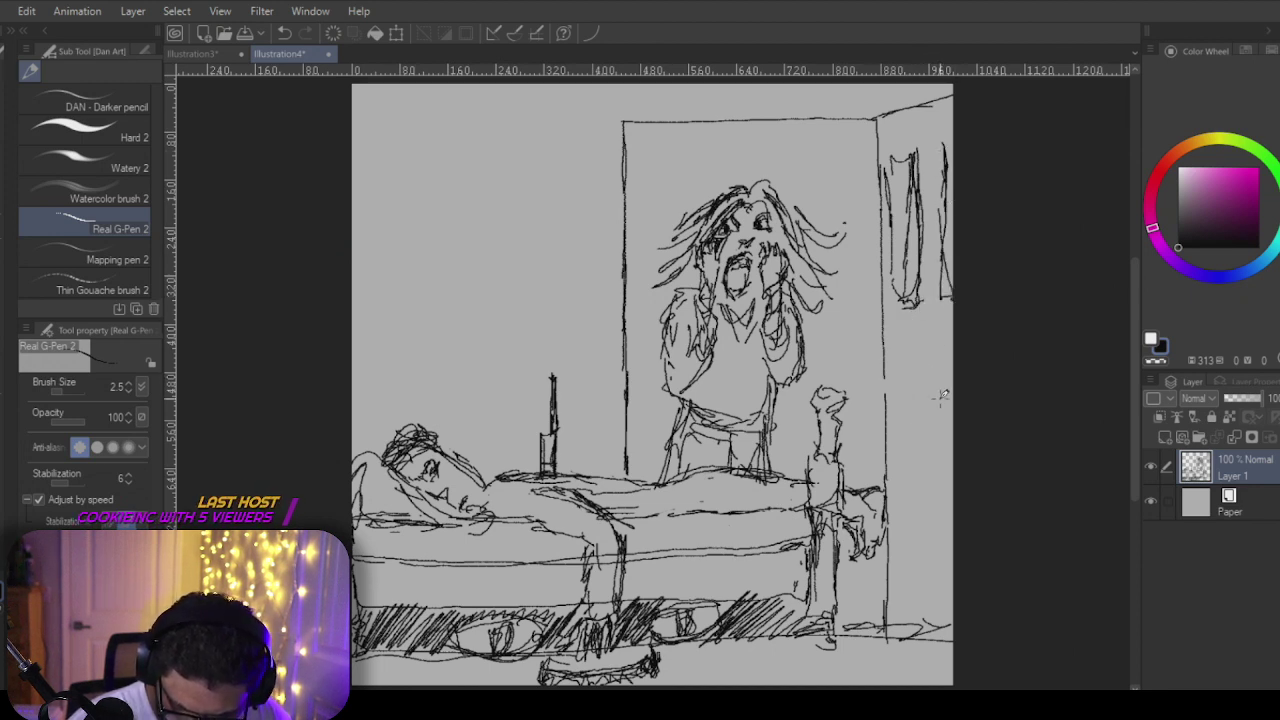
{"action": "left_click_drag", "start_coordinate": [947, 381], "coordinate": [953, 366]}
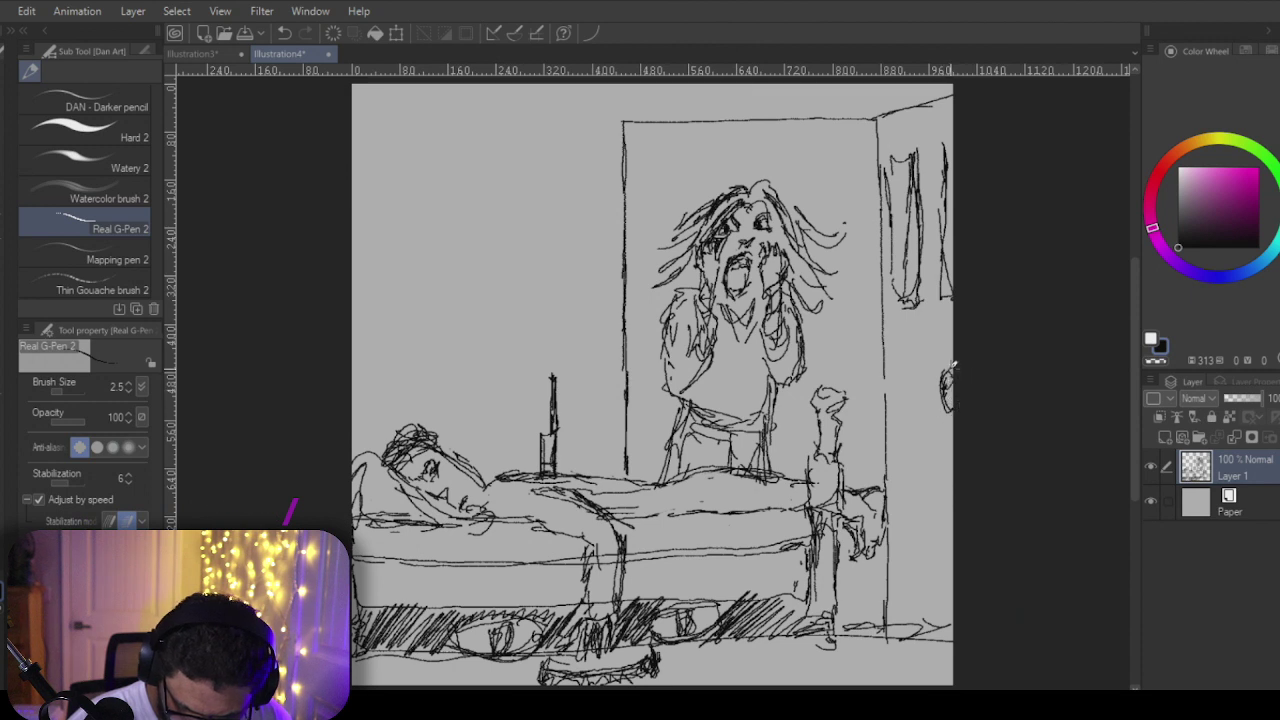
{"action": "left_click_drag", "start_coordinate": [891, 522], "coordinate": [886, 348]}
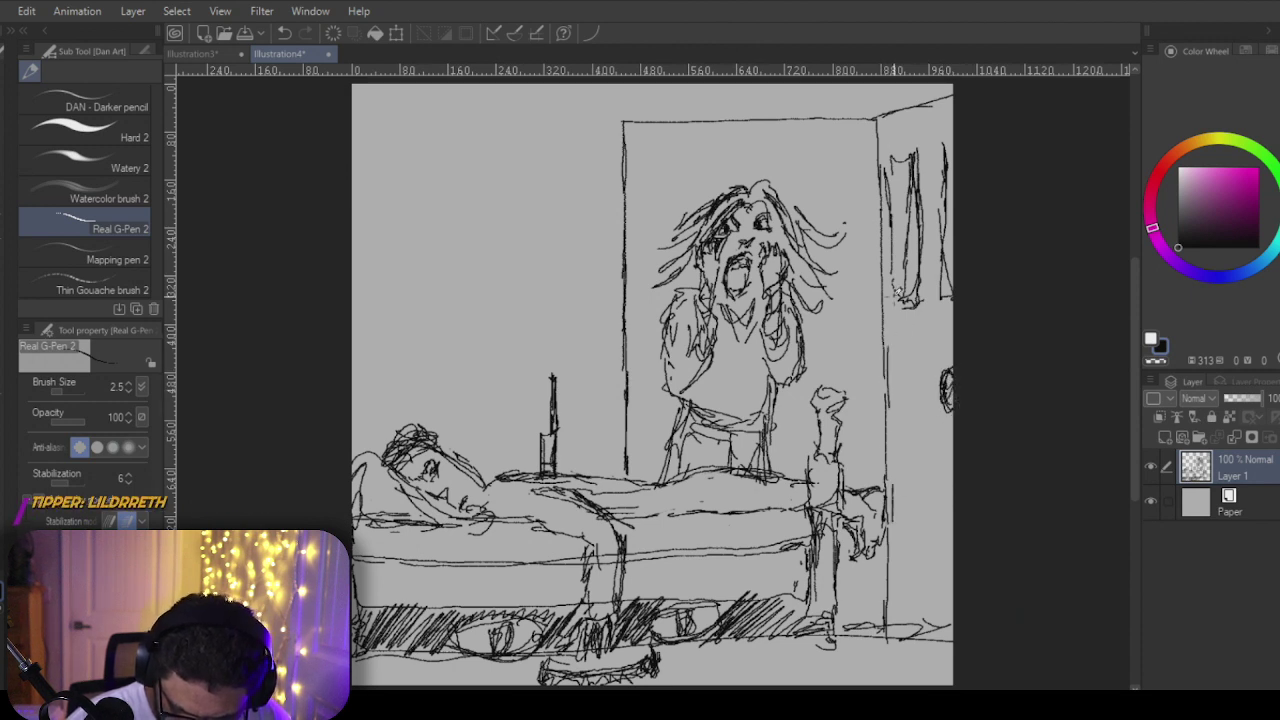
{"action": "left_click_drag", "start_coordinate": [879, 118], "coordinate": [884, 146]}
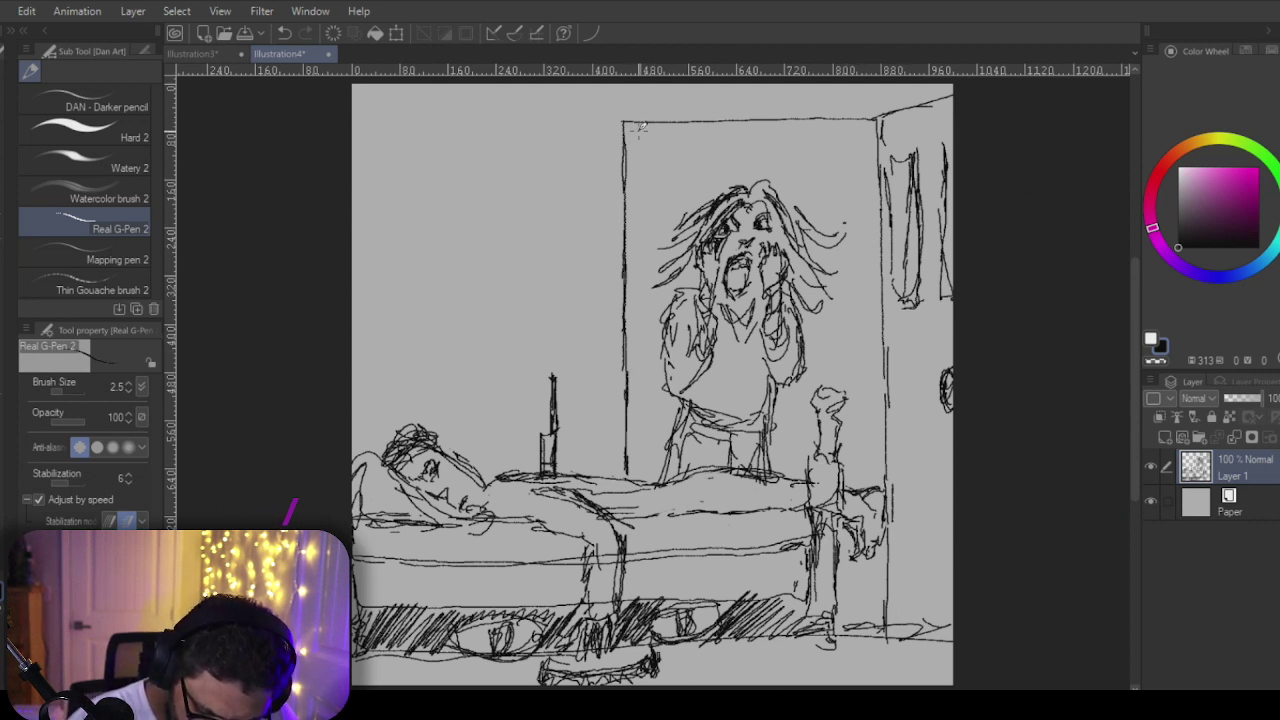
Step: Hatch the doorway background around the screaming figure and behind the bedpost with diagonal strokes
{"action": "mouse_move", "coordinate": [651, 119]}
{"action": "left_mouse_down"}
{"action": "mouse_move", "coordinate": [626, 150]}
{"action": "mouse_move", "coordinate": [704, 120]}
{"action": "mouse_move", "coordinate": [744, 129]}
{"action": "mouse_move", "coordinate": [652, 232]}
{"action": "mouse_move", "coordinate": [774, 122]}
{"action": "mouse_move", "coordinate": [648, 250]}
{"action": "mouse_move", "coordinate": [655, 258]}
{"action": "mouse_move", "coordinate": [768, 170]}
{"action": "mouse_move", "coordinate": [800, 192]}
{"action": "left_mouse_up"}
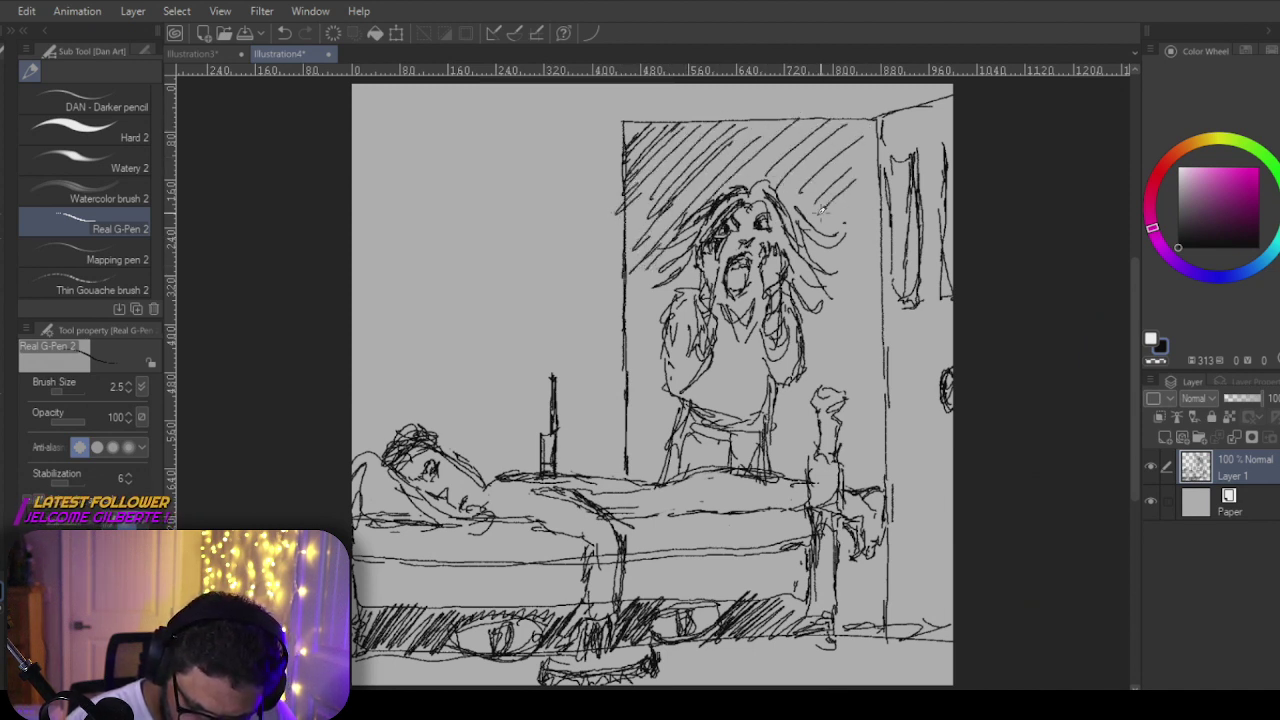
{"action": "mouse_move", "coordinate": [855, 275]}
{"action": "left_mouse_down"}
{"action": "mouse_move", "coordinate": [785, 440]}
{"action": "mouse_move", "coordinate": [852, 425]}
{"action": "mouse_move", "coordinate": [873, 343]}
{"action": "mouse_move", "coordinate": [840, 388]}
{"action": "left_mouse_up"}
{"action": "left_click_drag", "start_coordinate": [878, 430], "coordinate": [836, 484]}
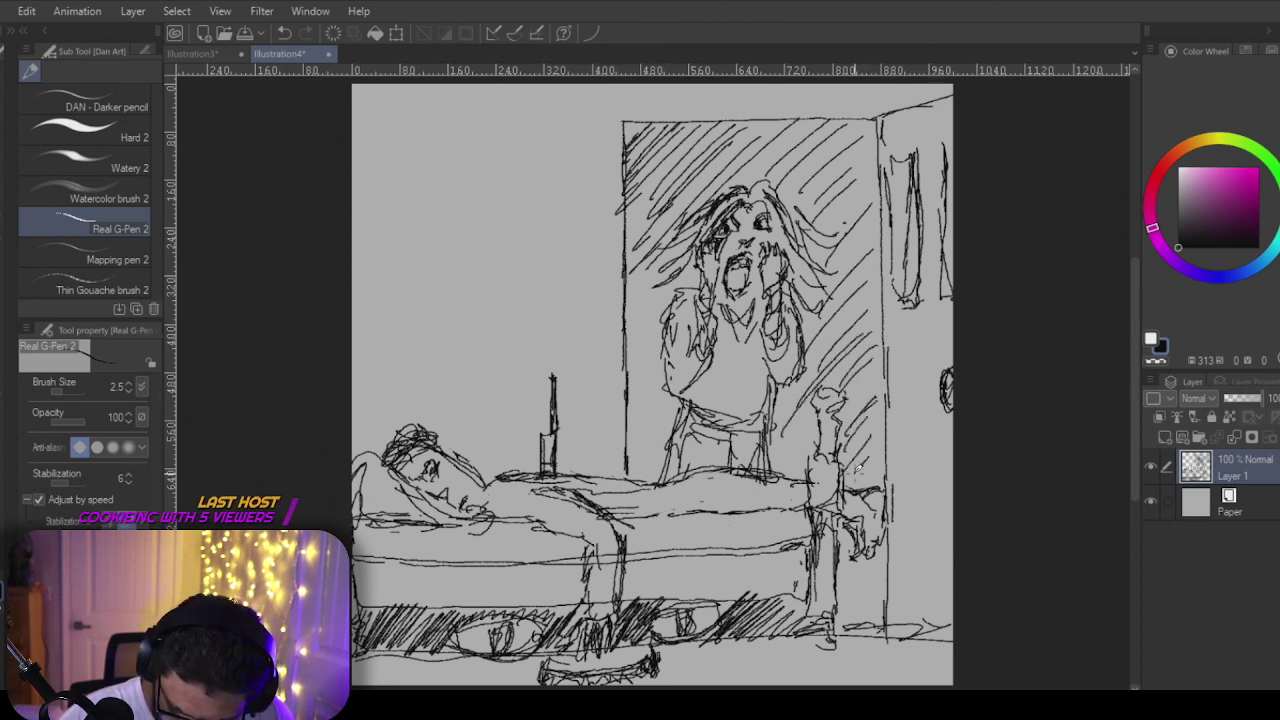
{"action": "left_click_drag", "start_coordinate": [816, 422], "coordinate": [778, 478]}
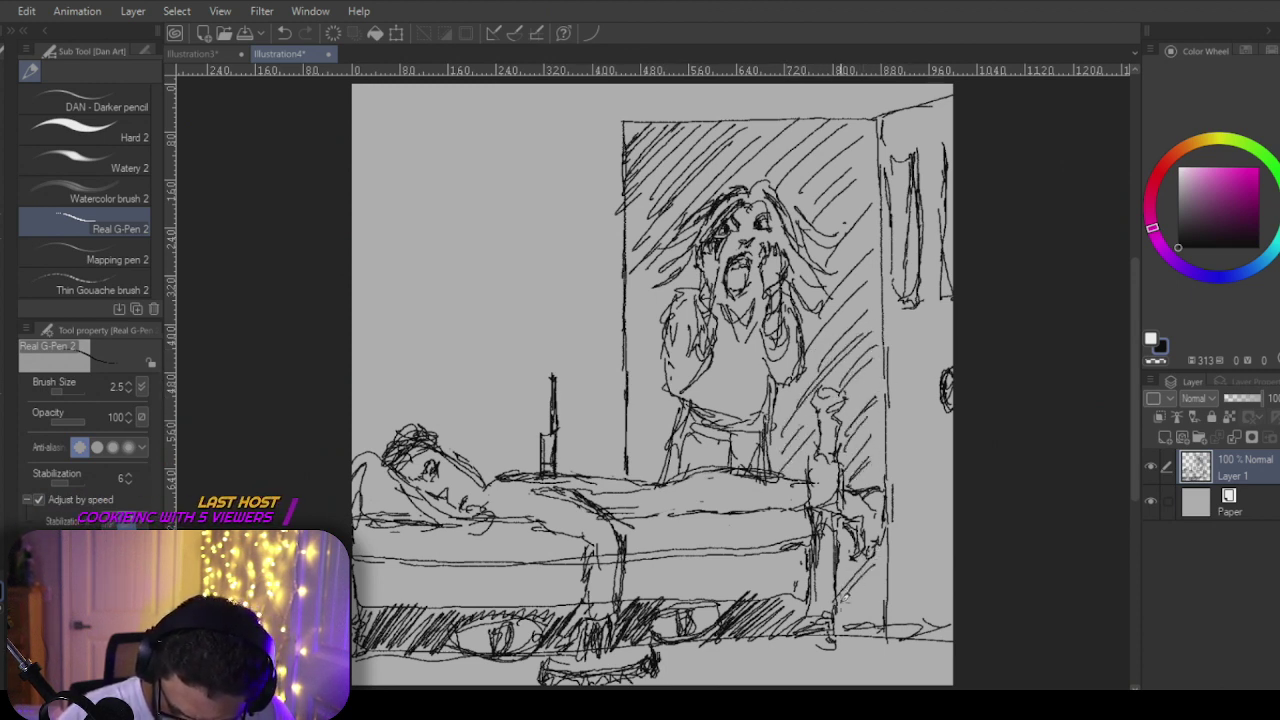
{"action": "mouse_move", "coordinate": [660, 282]}
{"action": "left_mouse_down"}
{"action": "mouse_move", "coordinate": [630, 322]}
{"action": "mouse_move", "coordinate": [628, 406]}
{"action": "left_mouse_up"}
{"action": "left_click_drag", "start_coordinate": [666, 368], "coordinate": [624, 452]}
{"action": "mouse_move", "coordinate": [662, 414]}
{"action": "left_mouse_down"}
{"action": "mouse_move", "coordinate": [624, 464]}
{"action": "mouse_move", "coordinate": [640, 480]}
{"action": "left_mouse_up"}
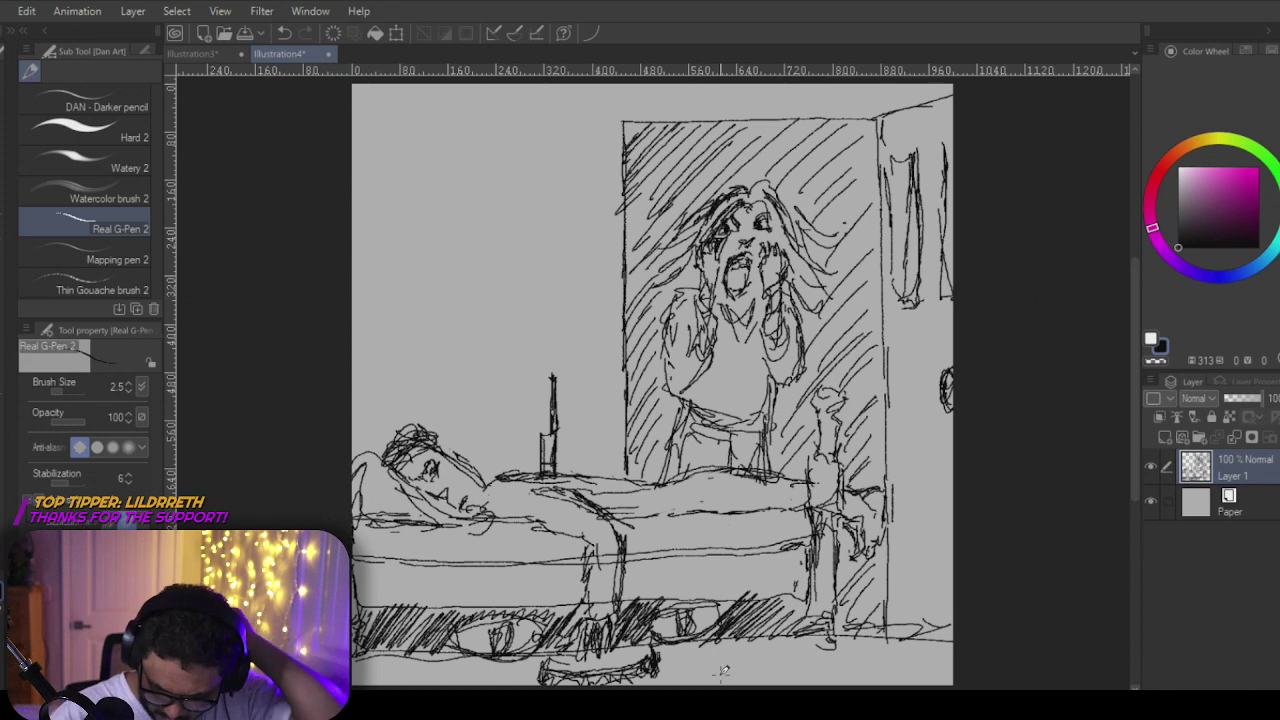
Step: Erase the monster's toothed mouth below the bed and handwrite the caption "Demon Good?" along the canvas's lower edge
{"action": "key", "text": "e"}
{"action": "mouse_move", "coordinate": [613, 672]}
{"action": "left_mouse_down"}
{"action": "mouse_move", "coordinate": [662, 662]}
{"action": "mouse_move", "coordinate": [545, 675]}
{"action": "mouse_move", "coordinate": [585, 665]}
{"action": "mouse_move", "coordinate": [602, 681]}
{"action": "left_mouse_up"}
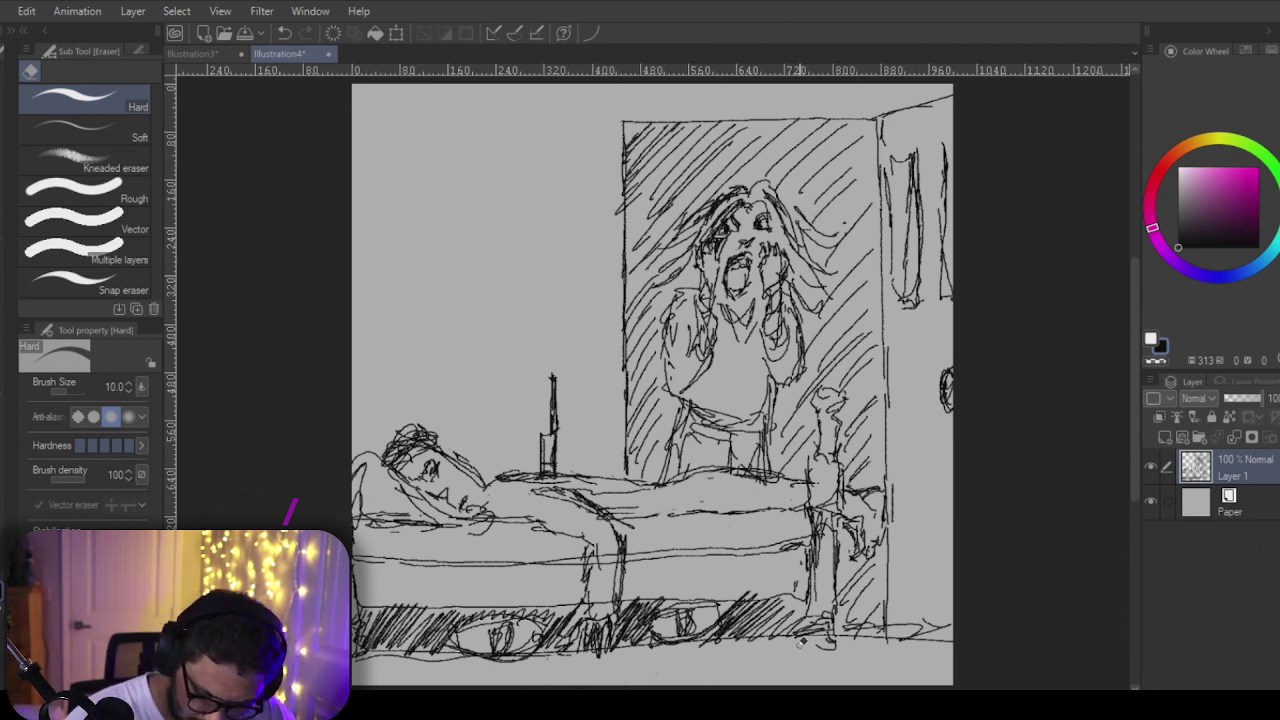
{"action": "key", "text": "p"}
{"action": "mouse_move", "coordinate": [724, 656]}
{"action": "left_mouse_down"}
{"action": "mouse_move", "coordinate": [732, 674]}
{"action": "mouse_move", "coordinate": [772, 660]}
{"action": "mouse_move", "coordinate": [811, 667]}
{"action": "left_mouse_up"}
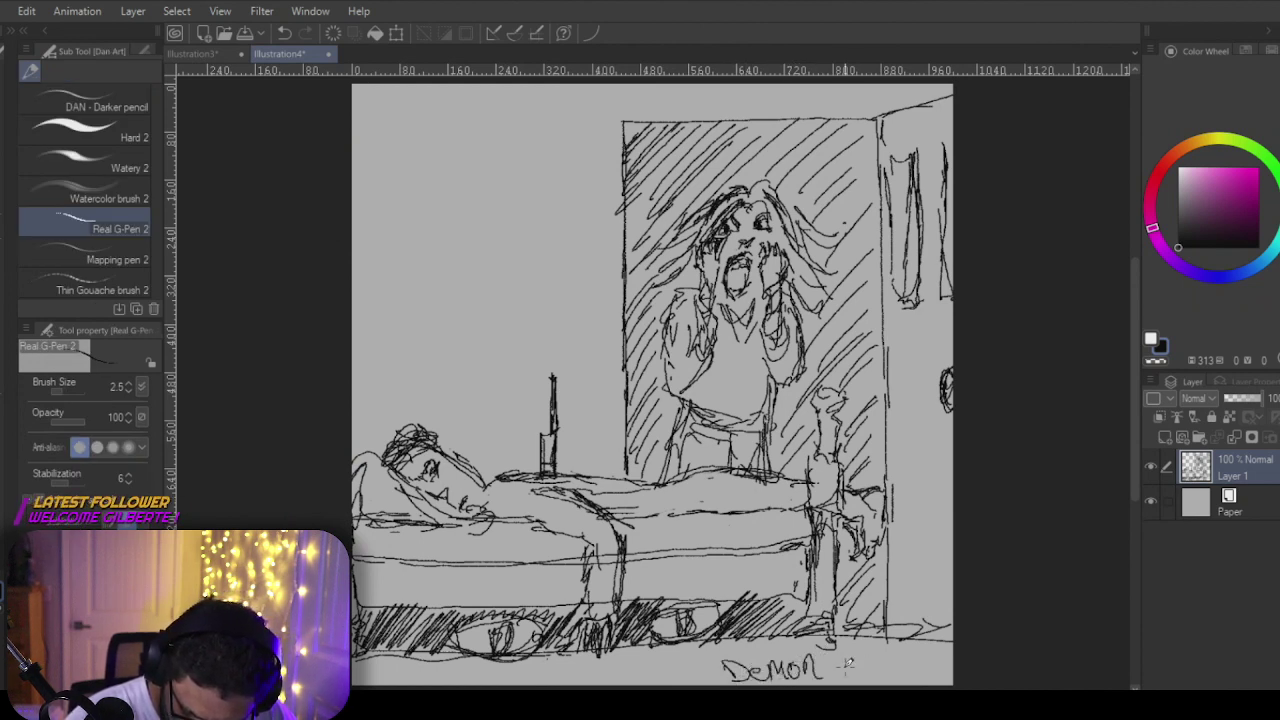
{"action": "key", "text": "ctrl+z"}
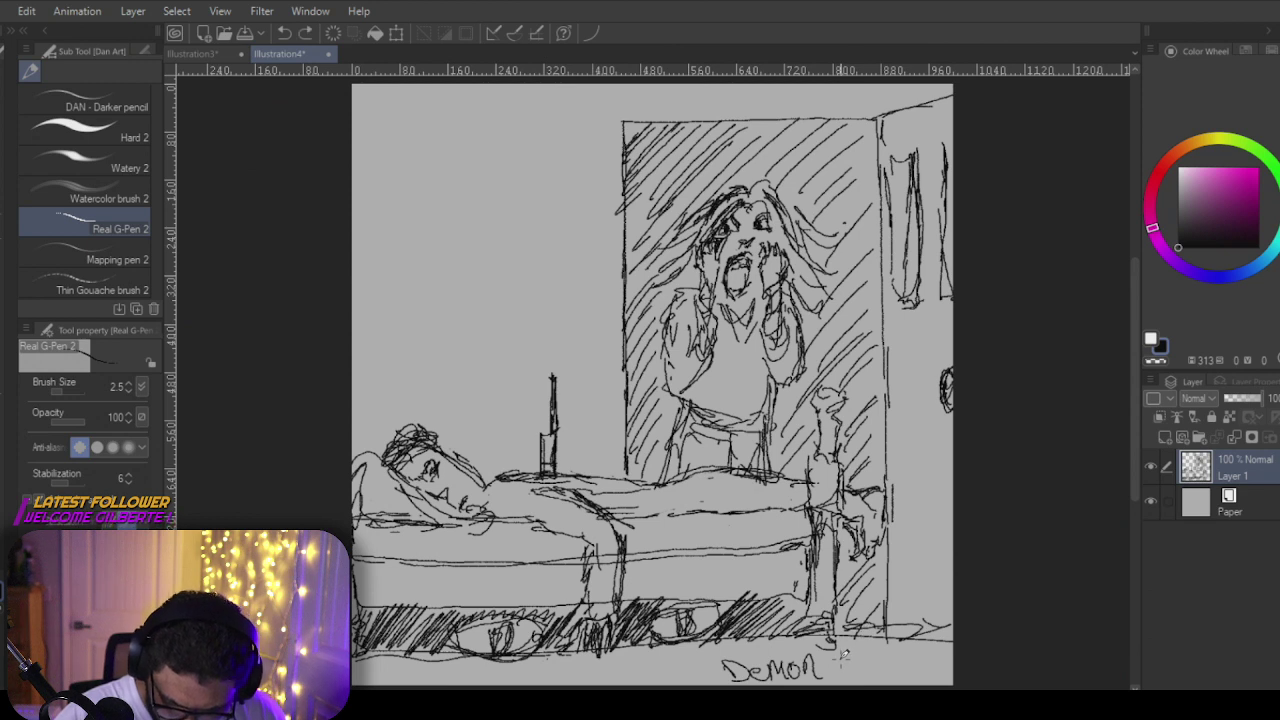
{"action": "mouse_move", "coordinate": [846, 658]}
{"action": "left_mouse_down"}
{"action": "mouse_move", "coordinate": [870, 664]}
{"action": "mouse_move", "coordinate": [836, 654]}
{"action": "mouse_move", "coordinate": [848, 666]}
{"action": "left_mouse_up"}
{"action": "key", "text": "ctrl+z"}
{"action": "key", "text": "ctrl+z"}
{"action": "key", "text": "ctrl+z"}
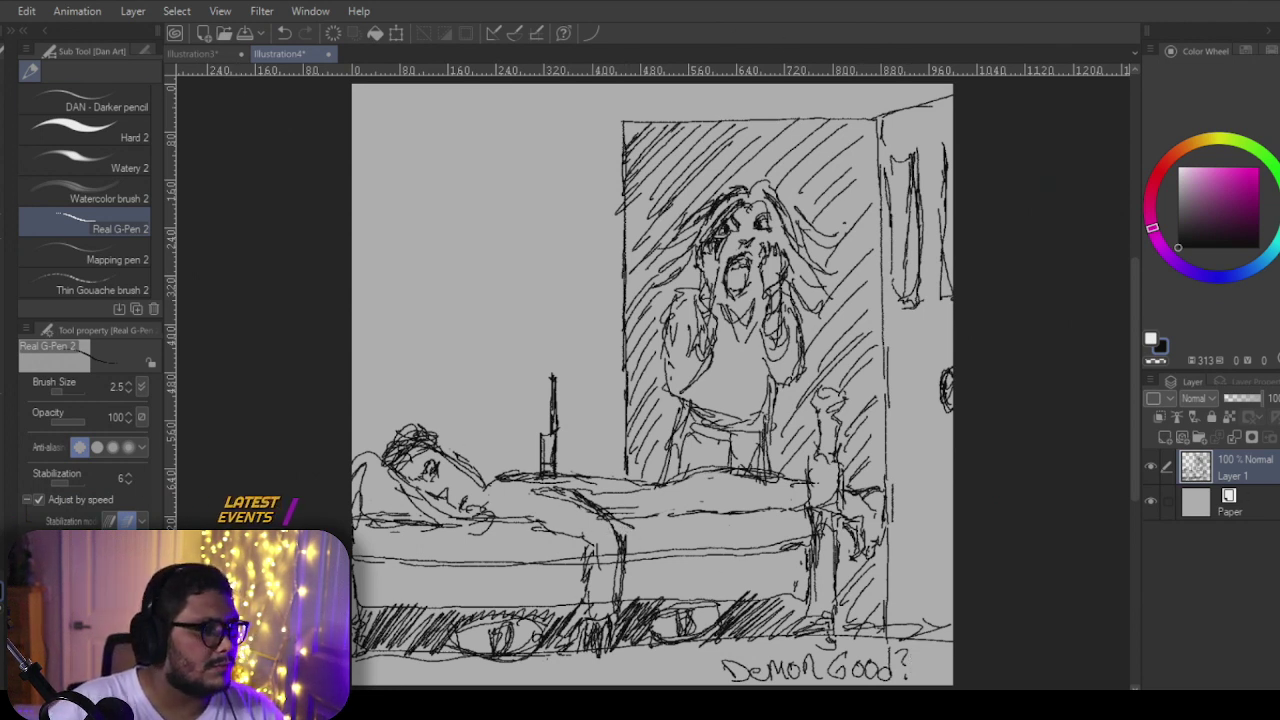
Step: Create a new 1000 × 1000 px illustration at 300 resolution and check the creature prompt on the ArtPrompts page in the browser
{"action": "left_click", "coordinate": [4, 11]}
{"action": "left_click", "coordinate": [31, 39]}
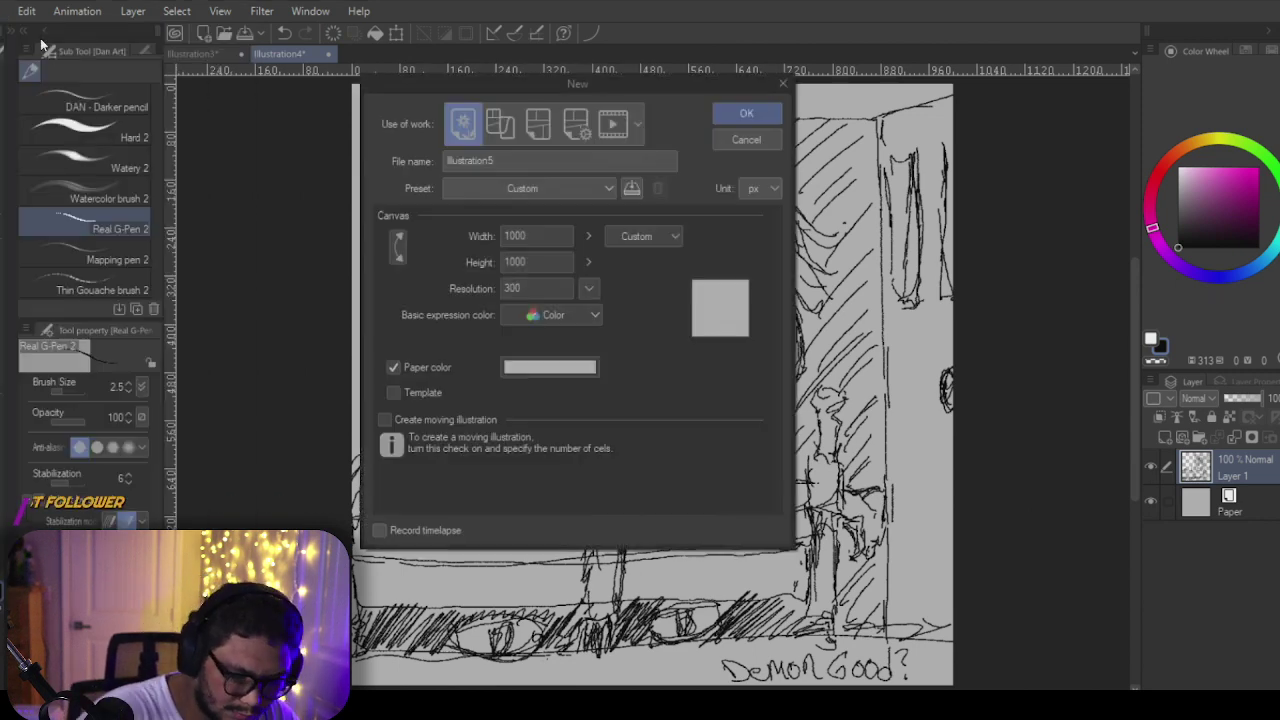
{"action": "left_click", "coordinate": [746, 113]}
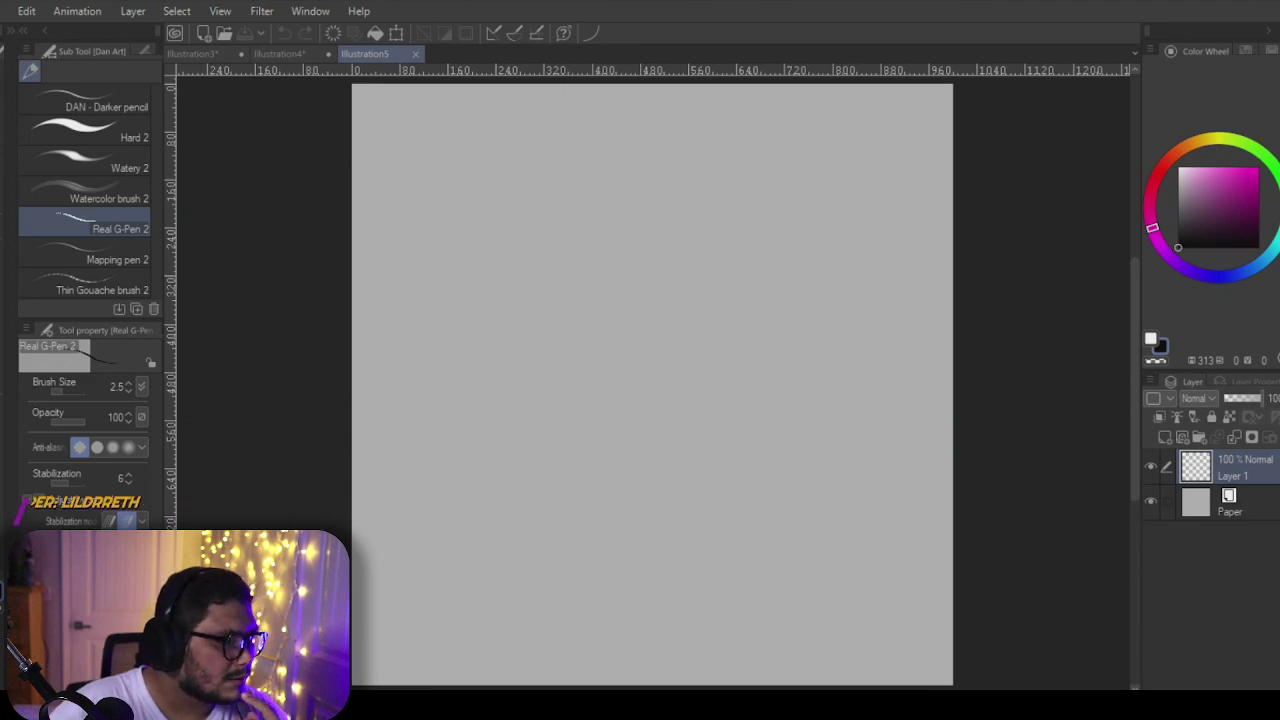
{"action": "left_click_drag", "start_coordinate": [0, 90], "coordinate": [591, 26]}
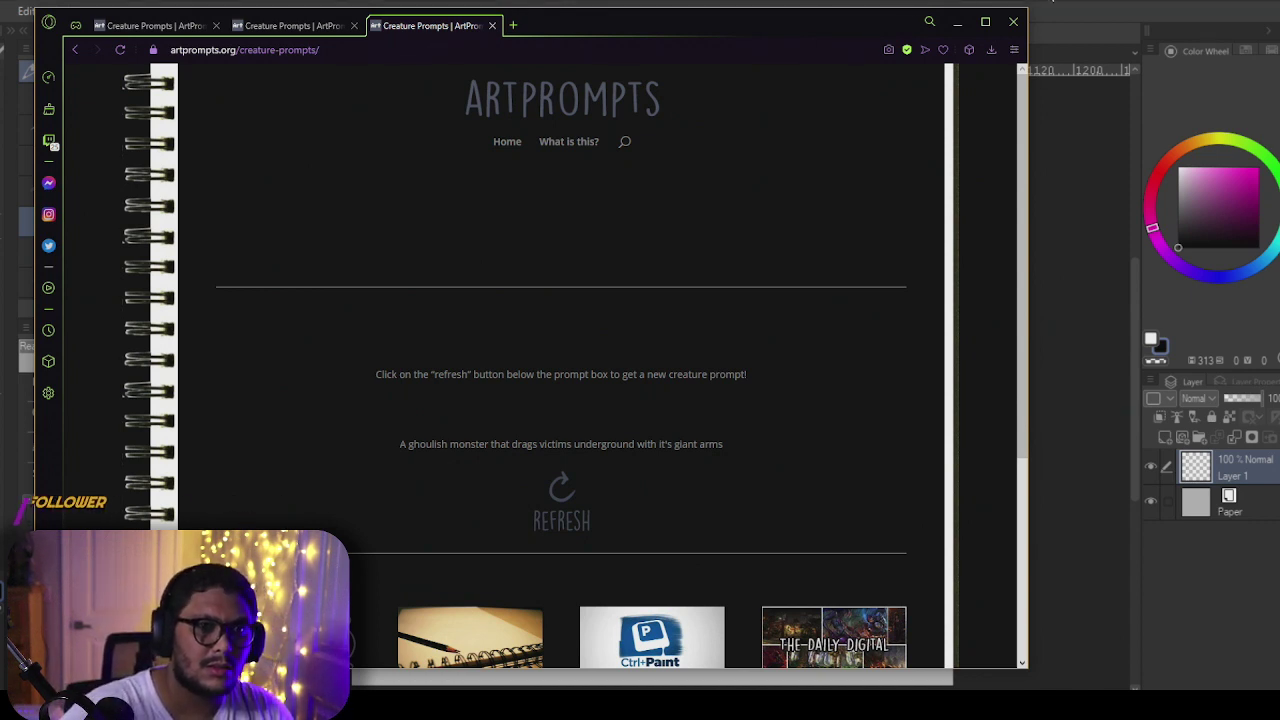
{"action": "left_click_drag", "start_coordinate": [577, 28], "coordinate": [0, 45]}
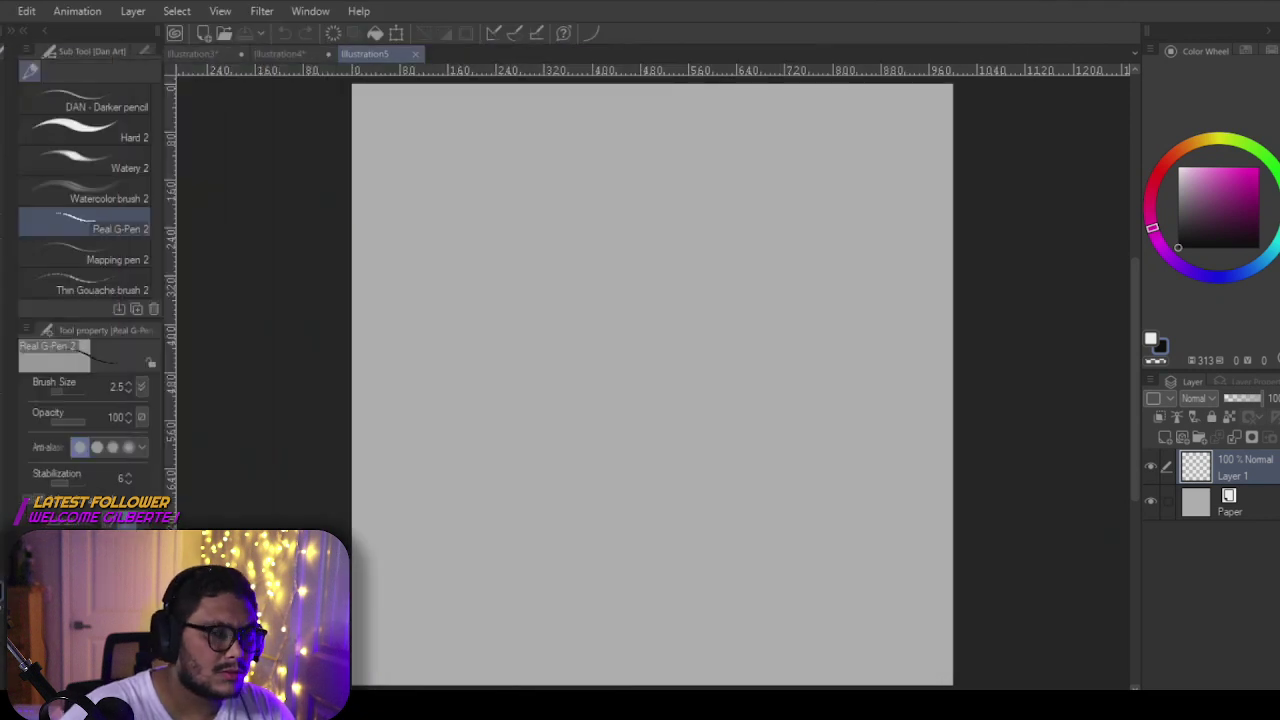
Step: Handwrite the prompt keywords "Ghoulish" and "Monster" near the upper part of the new canvas and underline each
{"action": "mouse_move", "coordinate": [414, 163]}
{"action": "left_mouse_down"}
{"action": "mouse_move", "coordinate": [420, 147]}
{"action": "mouse_move", "coordinate": [446, 168]}
{"action": "left_mouse_up"}
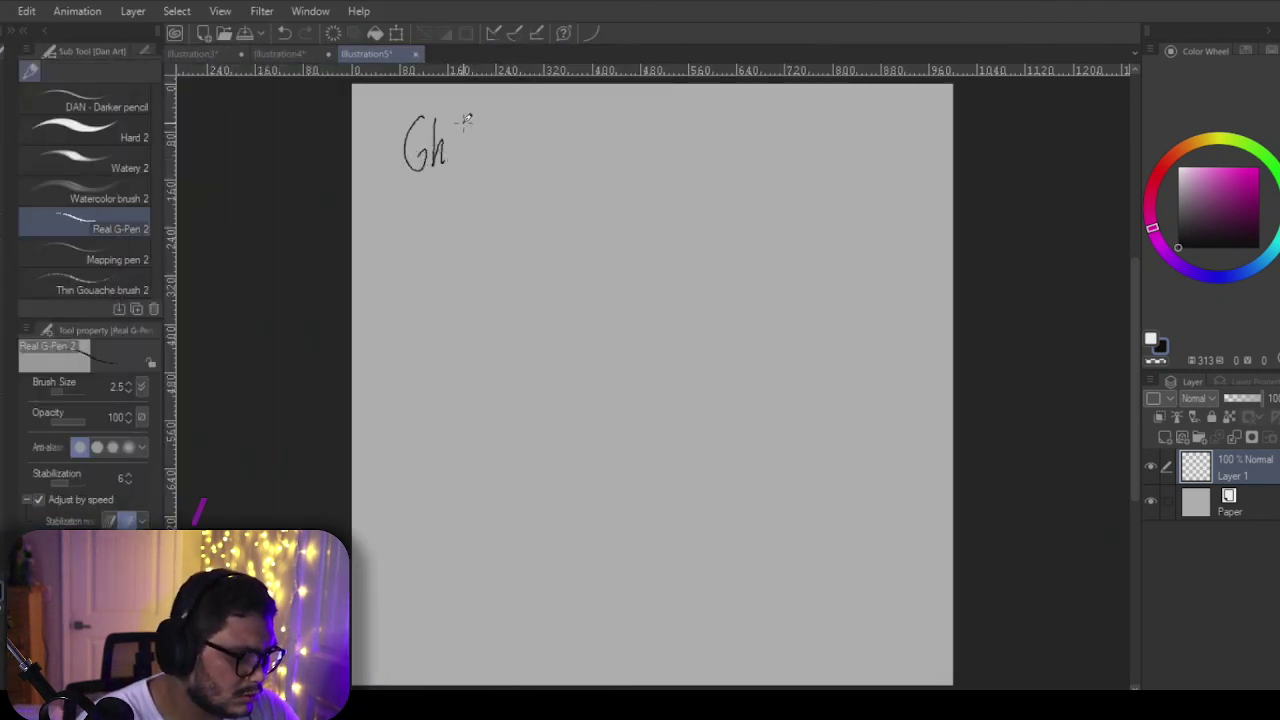
{"action": "mouse_move", "coordinate": [458, 140]}
{"action": "left_mouse_down"}
{"action": "mouse_move", "coordinate": [470, 130]}
{"action": "mouse_move", "coordinate": [497, 152]}
{"action": "left_mouse_up"}
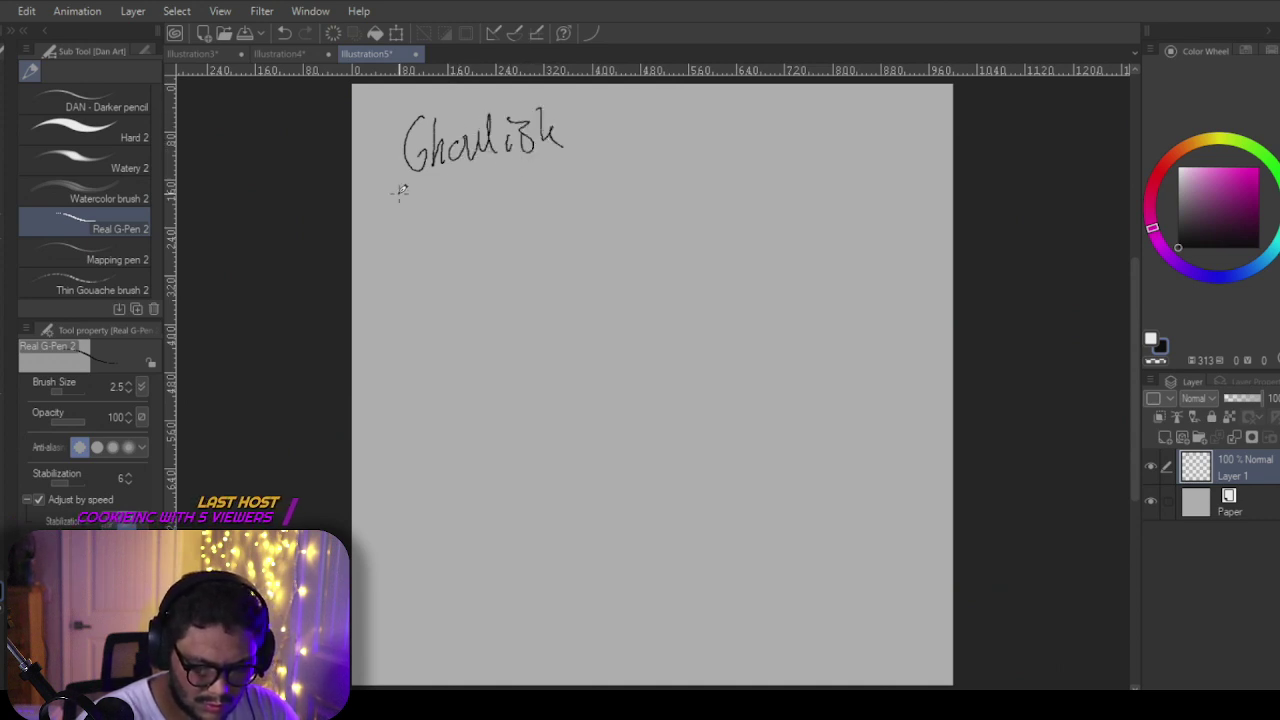
{"action": "left_click_drag", "start_coordinate": [400, 190], "coordinate": [575, 145]}
{"action": "mouse_move", "coordinate": [457, 206]}
{"action": "left_mouse_down"}
{"action": "mouse_move", "coordinate": [503, 173]}
{"action": "mouse_move", "coordinate": [508, 204]}
{"action": "left_mouse_up"}
{"action": "left_click_drag", "start_coordinate": [502, 189], "coordinate": [535, 195]}
{"action": "left_click_drag", "start_coordinate": [535, 180], "coordinate": [554, 172]}
{"action": "left_click_drag", "start_coordinate": [417, 250], "coordinate": [553, 199]}
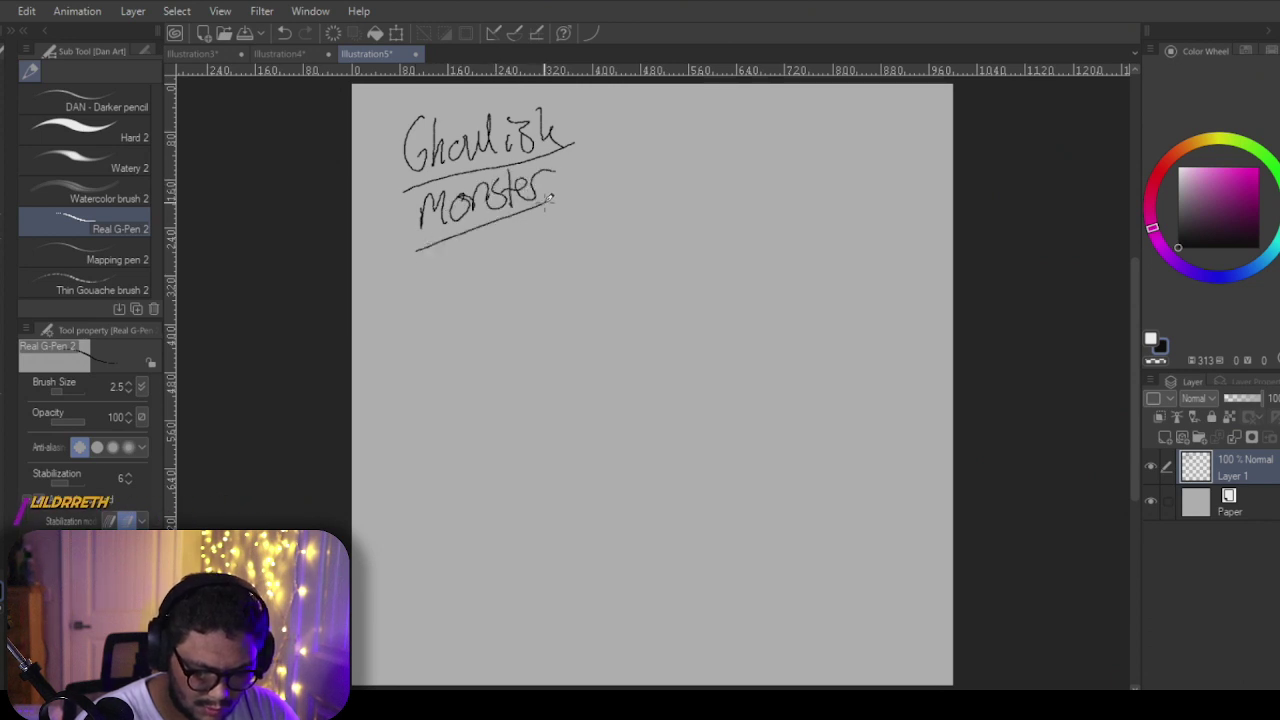
Step: Add the handwritten notes "underground – hole?" and "Giant arms" below the first keywords and underline them
{"action": "left_click_drag", "start_coordinate": [427, 262], "coordinate": [492, 258]}
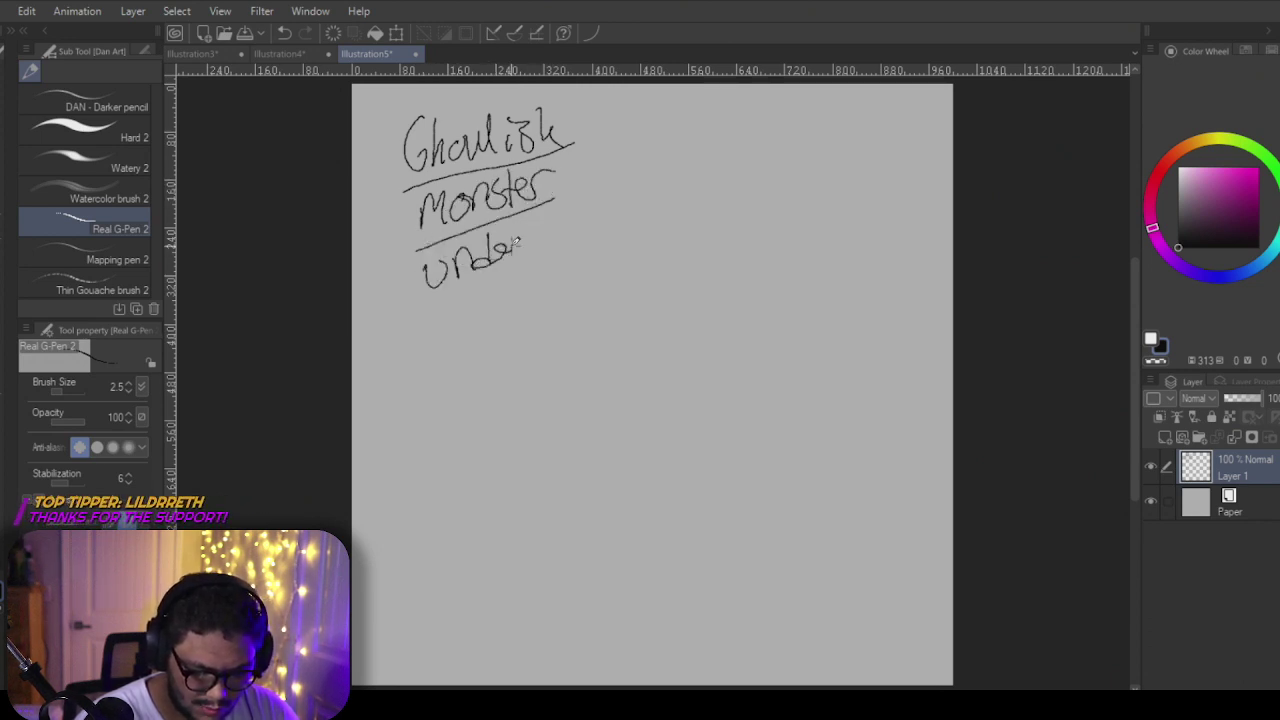
{"action": "left_click_drag", "start_coordinate": [586, 229], "coordinate": [602, 231]}
{"action": "mouse_move", "coordinate": [607, 207]}
{"action": "left_mouse_down"}
{"action": "mouse_move", "coordinate": [617, 236]}
{"action": "mouse_move", "coordinate": [601, 229]}
{"action": "left_mouse_up"}
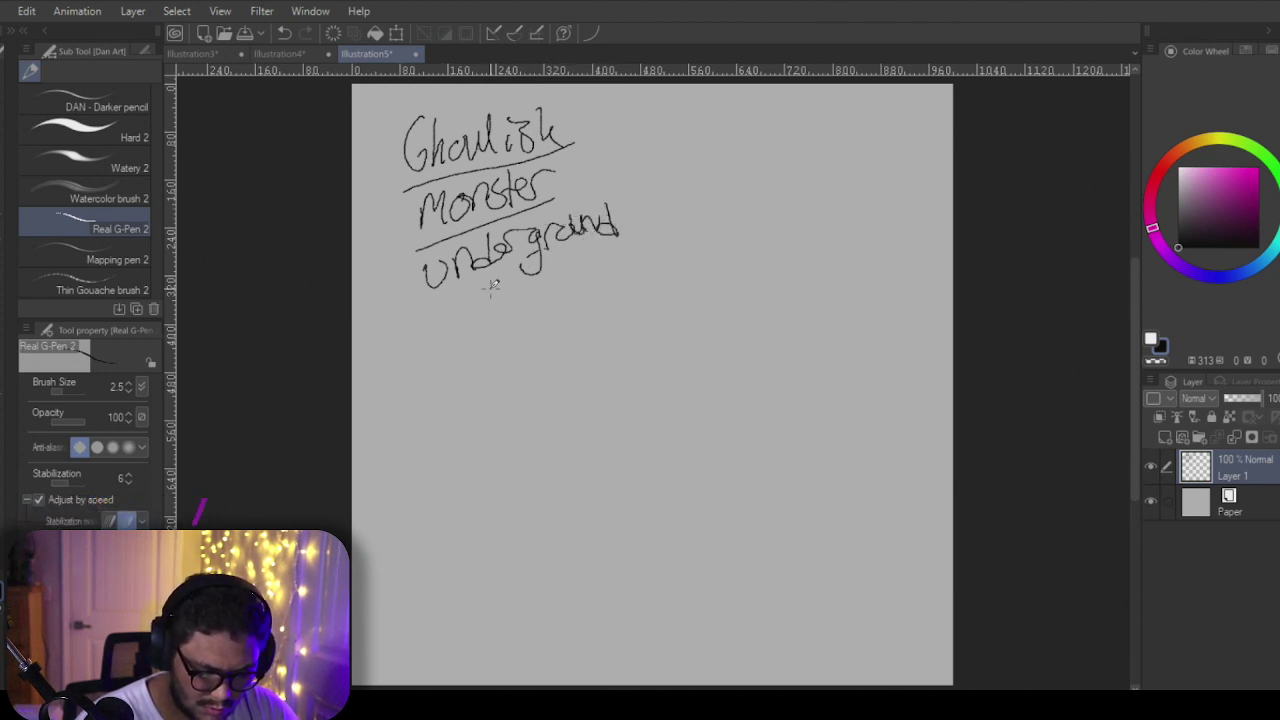
{"action": "mouse_move", "coordinate": [421, 305]}
{"action": "left_mouse_down"}
{"action": "mouse_move", "coordinate": [617, 238]}
{"action": "mouse_move", "coordinate": [652, 195]}
{"action": "mouse_move", "coordinate": [670, 215]}
{"action": "left_mouse_up"}
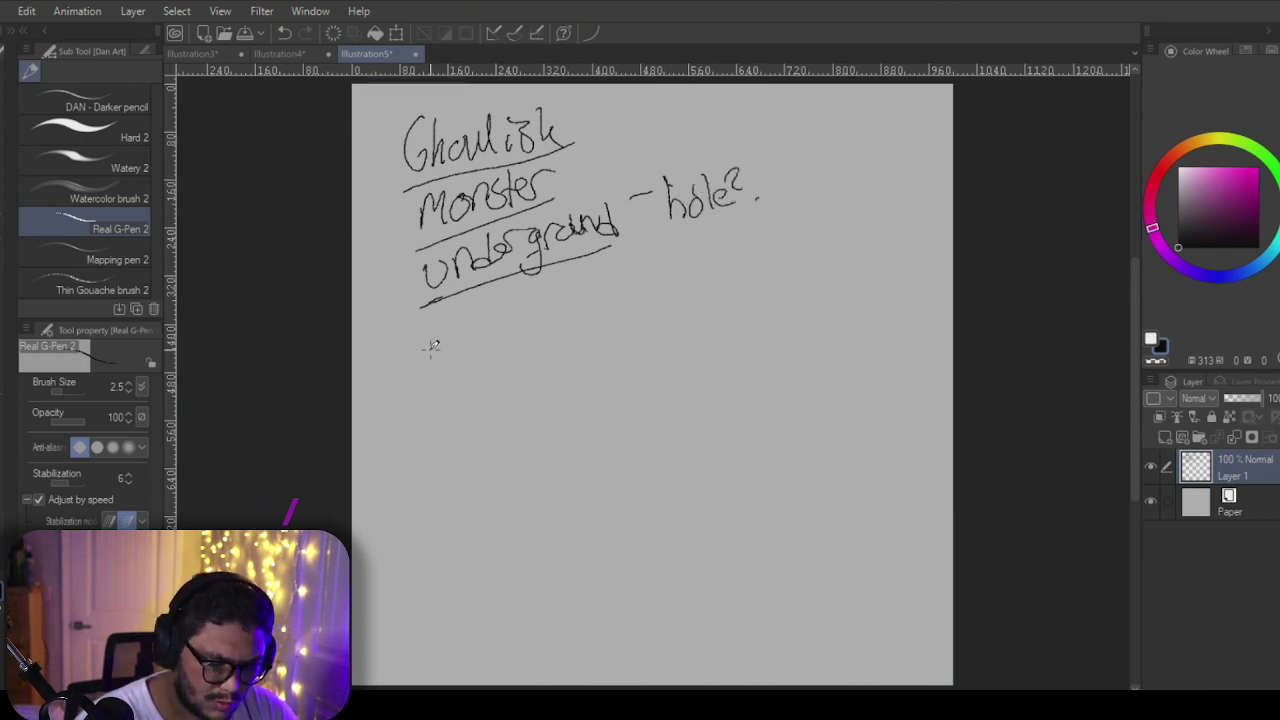
{"action": "mouse_move", "coordinate": [444, 316]}
{"action": "left_mouse_down"}
{"action": "mouse_move", "coordinate": [421, 339]}
{"action": "mouse_move", "coordinate": [455, 347]}
{"action": "mouse_move", "coordinate": [468, 313]}
{"action": "mouse_move", "coordinate": [512, 330]}
{"action": "left_mouse_up"}
{"action": "left_click_drag", "start_coordinate": [516, 302], "coordinate": [518, 330]}
{"action": "left_click_drag", "start_coordinate": [506, 318], "coordinate": [526, 312]}
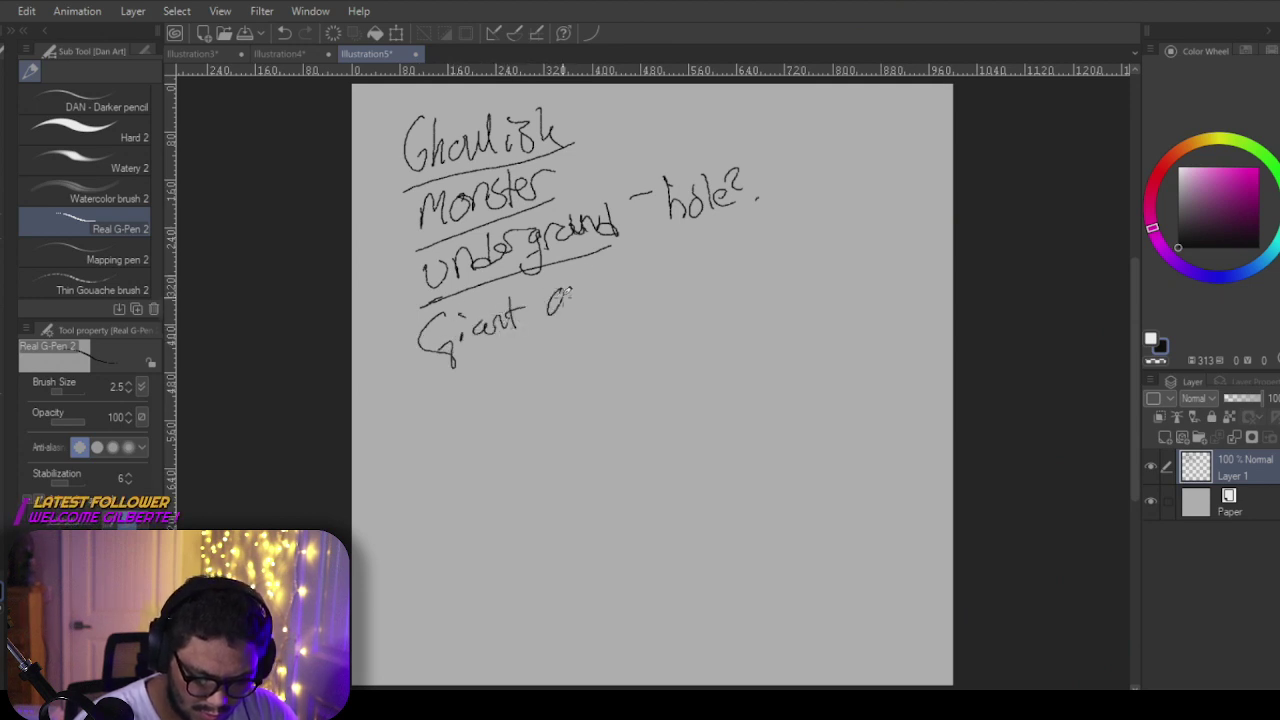
{"action": "left_click_drag", "start_coordinate": [404, 408], "coordinate": [774, 236]}
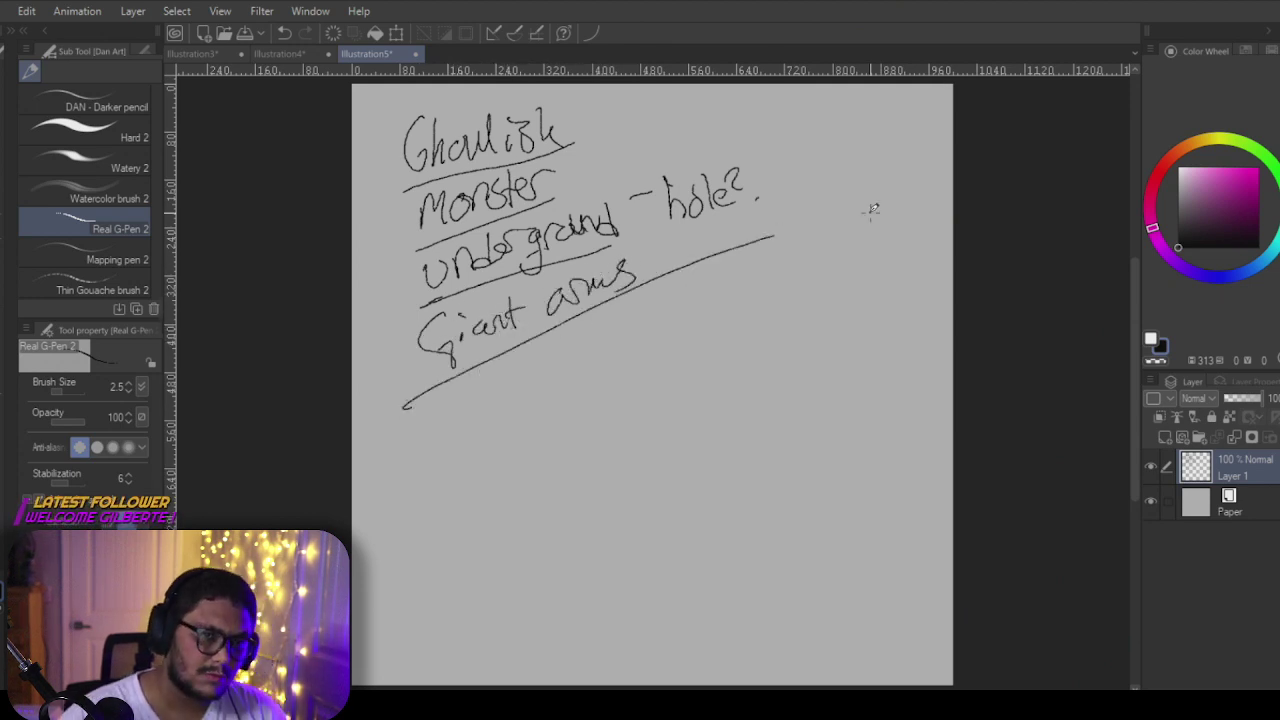
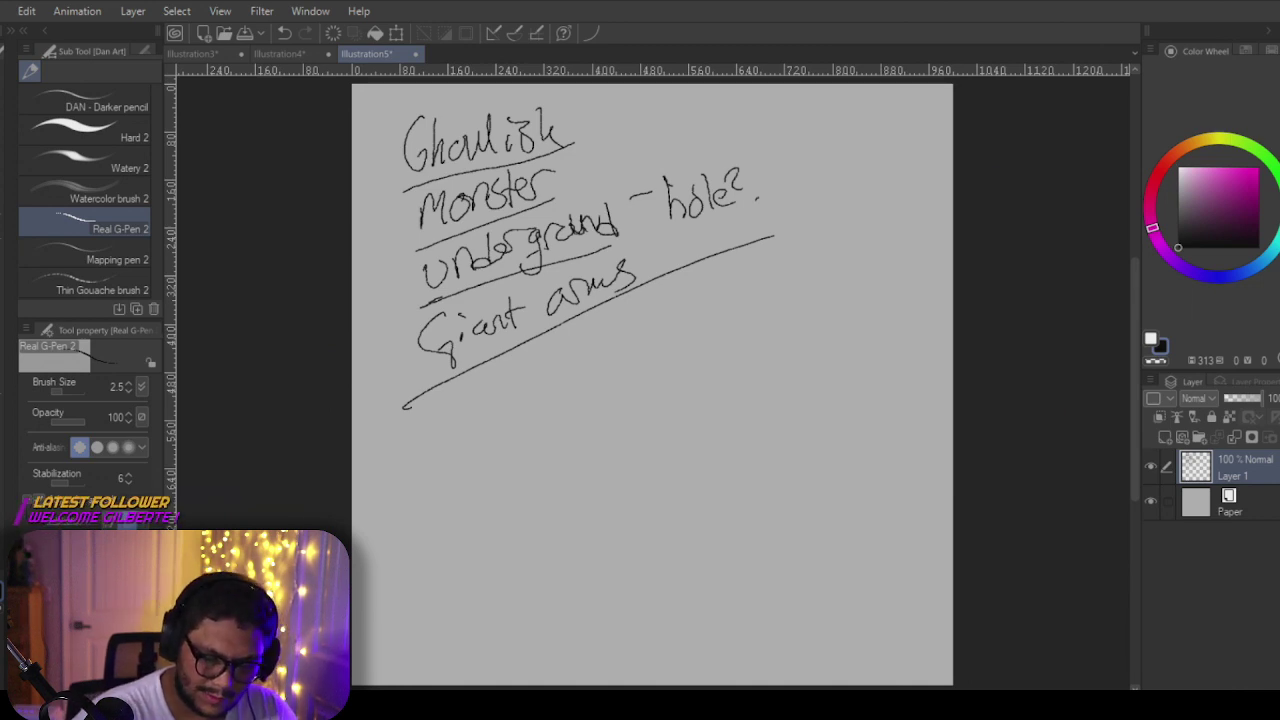
Step: Enlarge the Hard eraser well beyond 40, wipe all the handwritten notes off the canvas and return to the Real G-Pen 2
{"action": "key", "text": "e"}
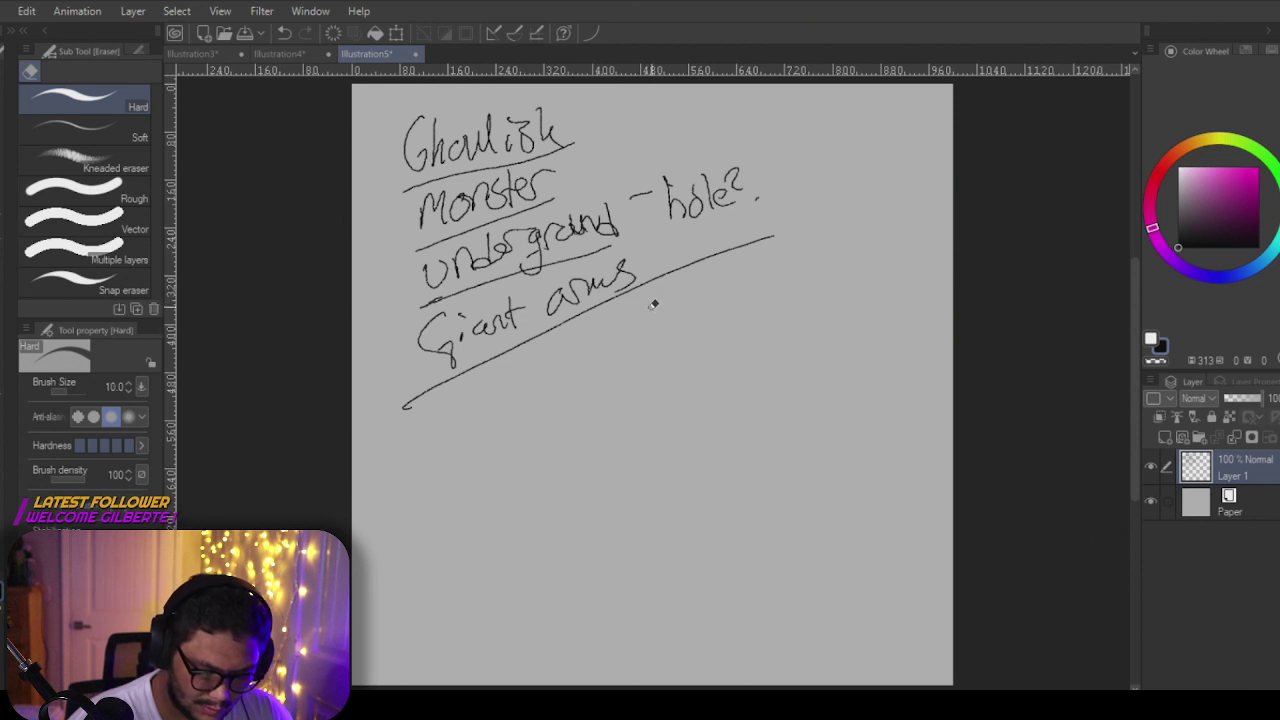
{"action": "key", "text": "bracketright"}
{"action": "key", "text": "bracketright"}
{"action": "key", "text": "bracketright"}
{"action": "key", "text": "bracketright"}
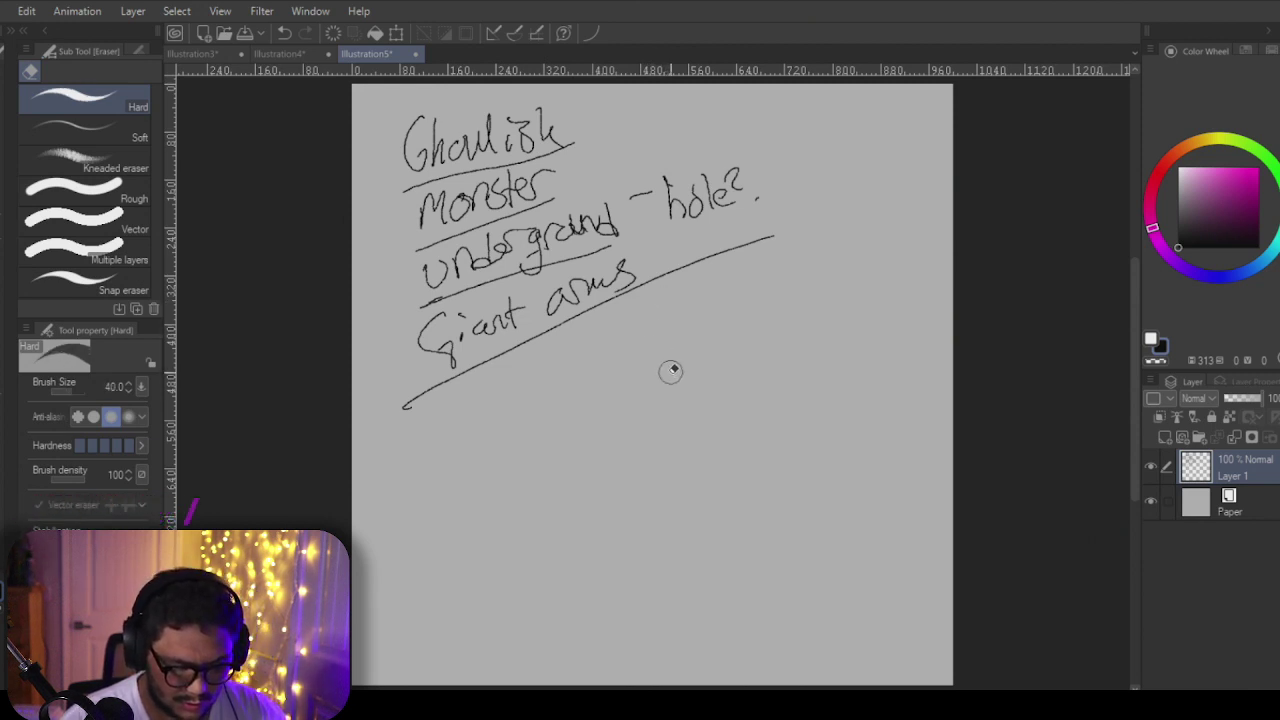
{"action": "key", "text": "bracketright"}
{"action": "key", "text": "bracketright"}
{"action": "key", "text": "bracketright"}
{"action": "key", "text": "bracketright"}
{"action": "key", "text": "bracketright"}
{"action": "key", "text": "bracketright"}
{"action": "key", "text": "bracketright"}
{"action": "key", "text": "bracketright"}
{"action": "key", "text": "bracketright"}
{"action": "mouse_move", "coordinate": [406, 450]}
{"action": "left_mouse_down"}
{"action": "mouse_move", "coordinate": [876, 167]}
{"action": "mouse_move", "coordinate": [288, 445]}
{"action": "mouse_move", "coordinate": [698, 156]}
{"action": "mouse_move", "coordinate": [544, 83]}
{"action": "mouse_move", "coordinate": [416, 144]}
{"action": "mouse_move", "coordinate": [446, 237]}
{"action": "mouse_move", "coordinate": [424, 257]}
{"action": "mouse_move", "coordinate": [517, 329]}
{"action": "left_mouse_up"}
{"action": "key", "text": "p"}
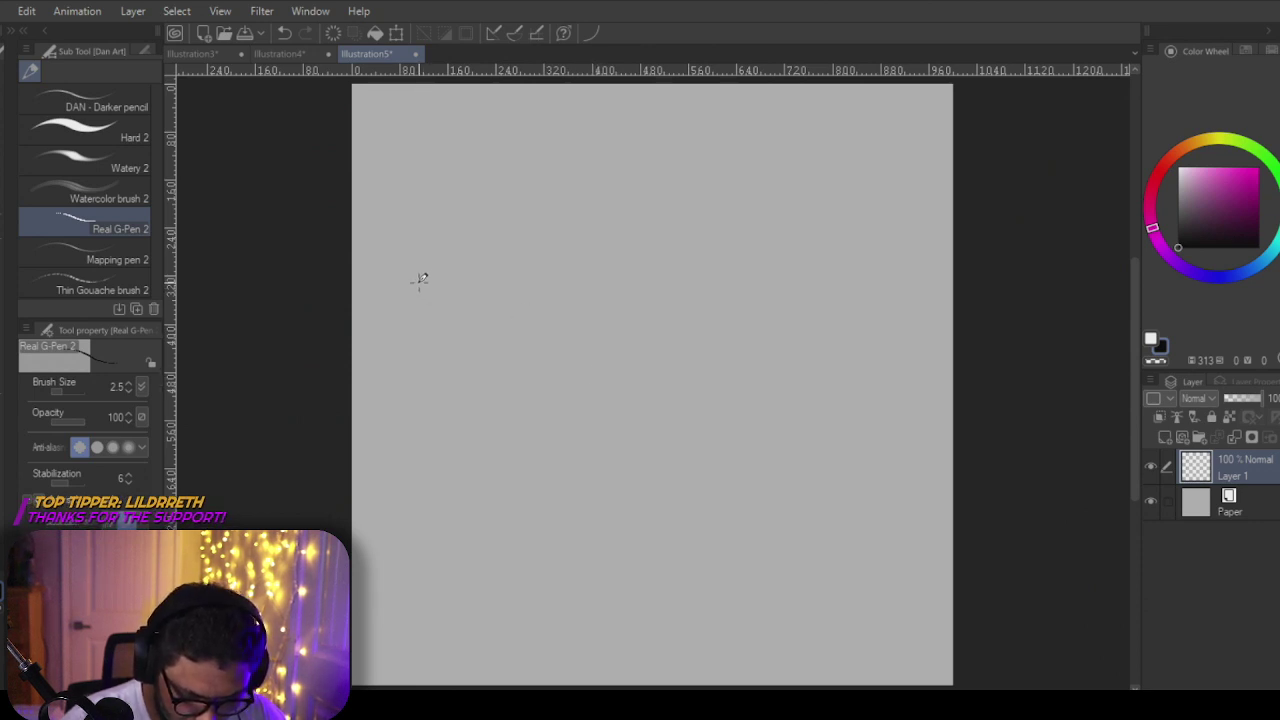
Step: Sketch a small man's face in profile near the canvas's left side, wearing a wide-brimmed top hat with a band
{"action": "mouse_move", "coordinate": [414, 298]}
{"action": "left_mouse_down"}
{"action": "mouse_move", "coordinate": [456, 278]}
{"action": "mouse_move", "coordinate": [410, 305]}
{"action": "left_mouse_up"}
{"action": "key", "text": "ctrl+z"}
{"action": "key", "text": "ctrl+z"}
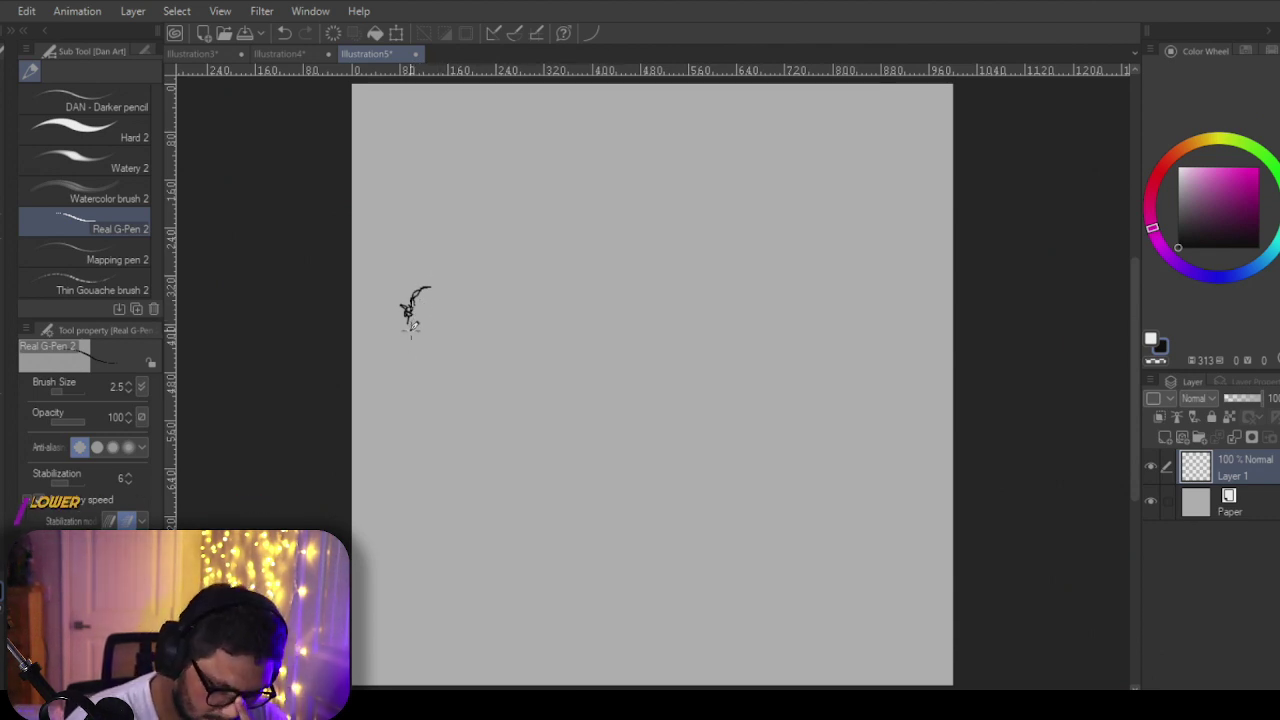
{"action": "mouse_move", "coordinate": [412, 318]}
{"action": "left_mouse_down"}
{"action": "mouse_move", "coordinate": [438, 272]}
{"action": "mouse_move", "coordinate": [387, 295]}
{"action": "mouse_move", "coordinate": [430, 278]}
{"action": "left_mouse_up"}
{"action": "mouse_move", "coordinate": [402, 288]}
{"action": "left_mouse_down"}
{"action": "mouse_move", "coordinate": [424, 276]}
{"action": "mouse_move", "coordinate": [502, 287]}
{"action": "left_mouse_up"}
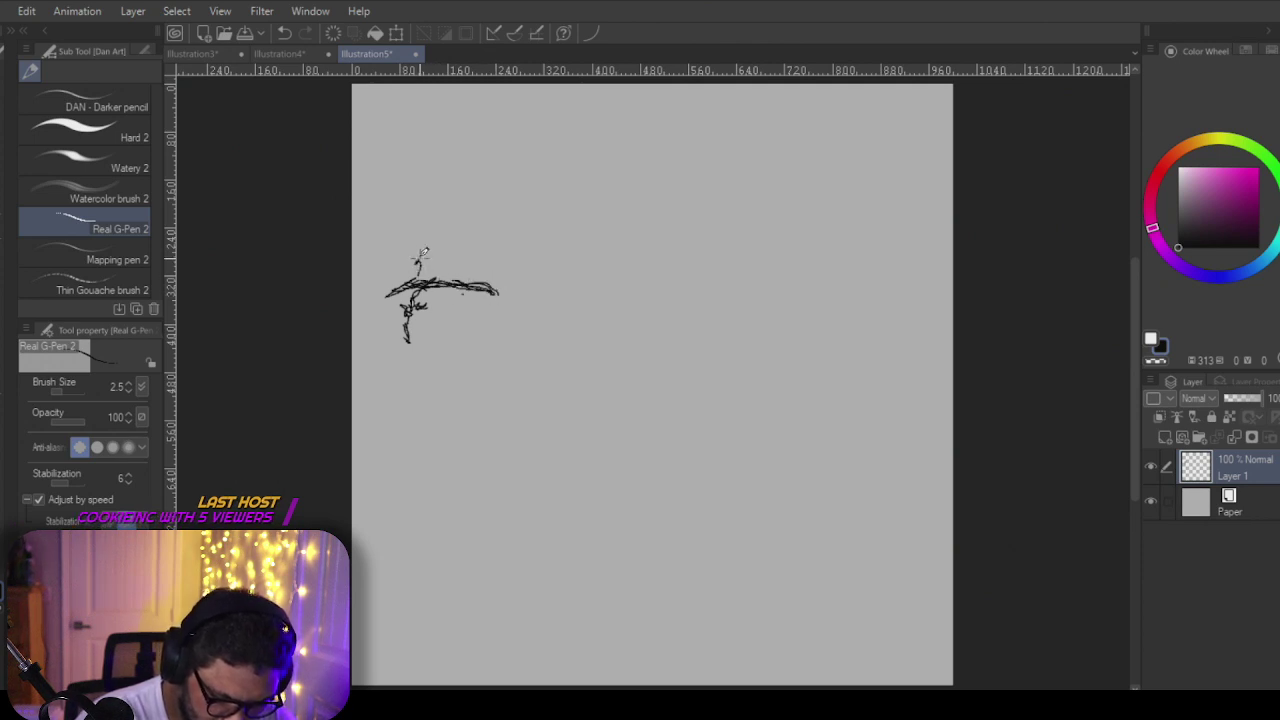
{"action": "mouse_move", "coordinate": [444, 232]}
{"action": "left_mouse_down"}
{"action": "mouse_move", "coordinate": [476, 252]}
{"action": "mouse_move", "coordinate": [480, 278]}
{"action": "left_mouse_up"}
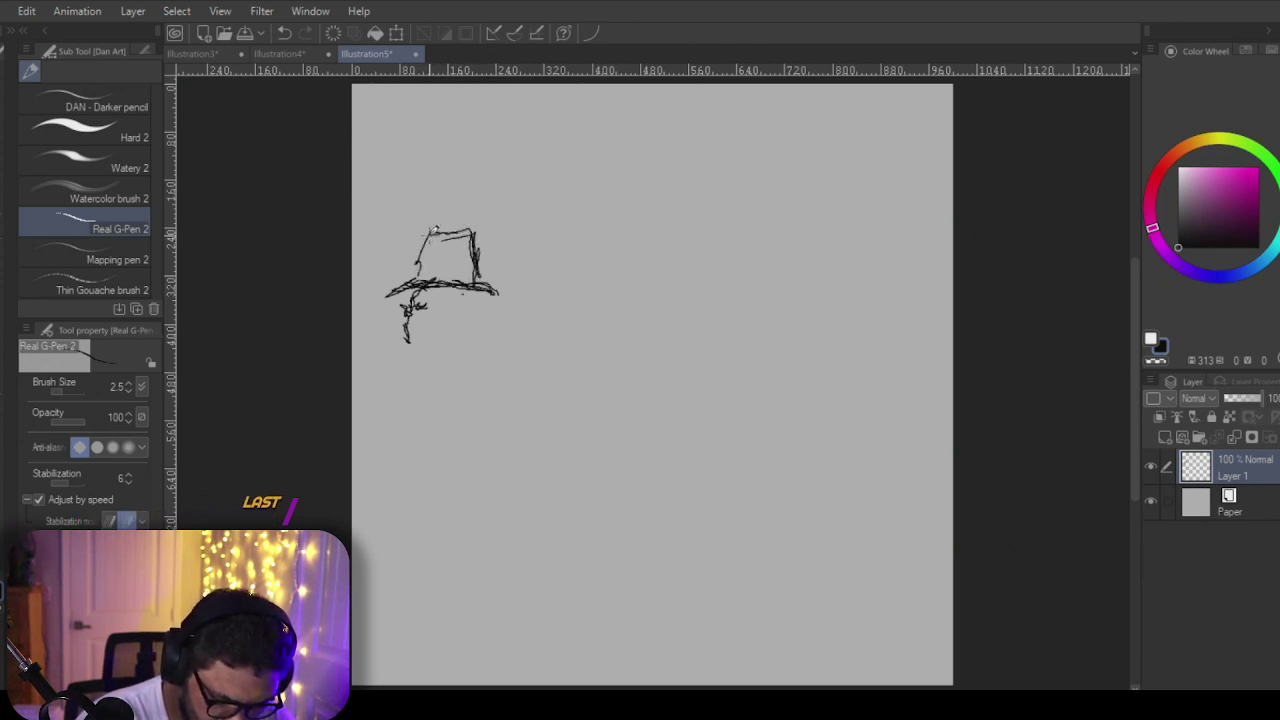
{"action": "left_click_drag", "start_coordinate": [428, 230], "coordinate": [418, 268]}
{"action": "mouse_move", "coordinate": [418, 266]}
{"action": "left_mouse_down"}
{"action": "mouse_move", "coordinate": [468, 266]}
{"action": "mouse_move", "coordinate": [472, 284]}
{"action": "left_mouse_up"}
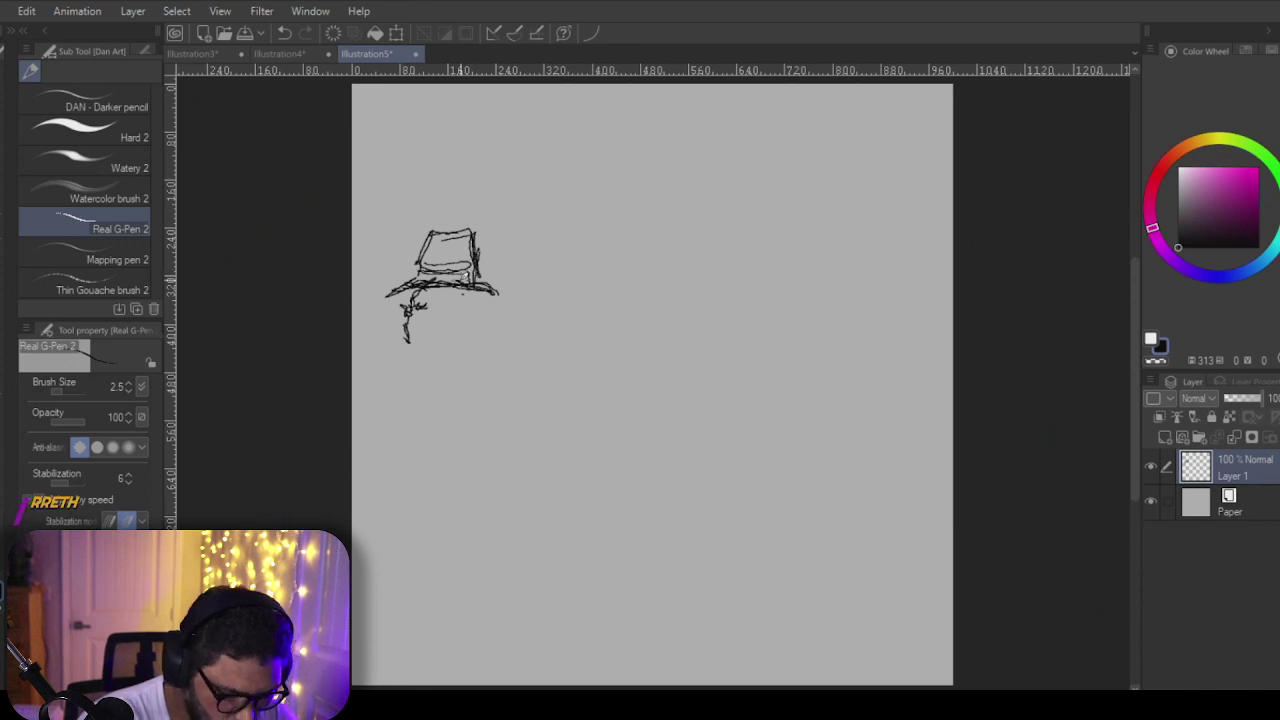
Step: Draw the man's mouth and jaw, pointed coat collar and rounded arm hanging at his side below the hat
{"action": "left_click_drag", "start_coordinate": [414, 316], "coordinate": [408, 334]}
{"action": "mouse_move", "coordinate": [418, 318]}
{"action": "left_mouse_down"}
{"action": "mouse_move", "coordinate": [425, 349]}
{"action": "mouse_move", "coordinate": [472, 308]}
{"action": "mouse_move", "coordinate": [468, 326]}
{"action": "mouse_move", "coordinate": [417, 338]}
{"action": "mouse_move", "coordinate": [390, 398]}
{"action": "left_mouse_up"}
{"action": "mouse_move", "coordinate": [444, 338]}
{"action": "left_mouse_down"}
{"action": "mouse_move", "coordinate": [409, 346]}
{"action": "mouse_move", "coordinate": [390, 400]}
{"action": "left_mouse_up"}
{"action": "left_click_drag", "start_coordinate": [440, 352], "coordinate": [396, 394]}
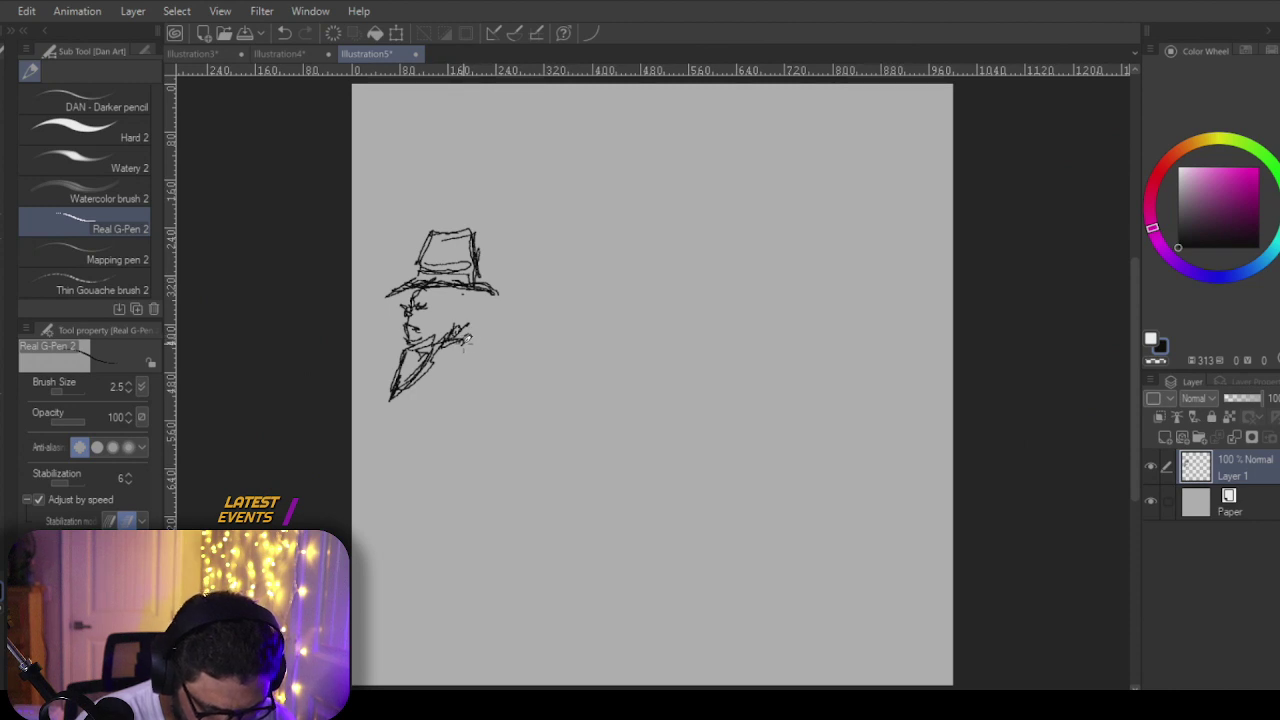
{"action": "mouse_move", "coordinate": [480, 358]}
{"action": "left_mouse_down"}
{"action": "mouse_move", "coordinate": [465, 413]}
{"action": "mouse_move", "coordinate": [443, 357]}
{"action": "mouse_move", "coordinate": [447, 420]}
{"action": "mouse_move", "coordinate": [477, 370]}
{"action": "mouse_move", "coordinate": [441, 429]}
{"action": "mouse_move", "coordinate": [469, 423]}
{"action": "mouse_move", "coordinate": [438, 423]}
{"action": "mouse_move", "coordinate": [437, 438]}
{"action": "mouse_move", "coordinate": [452, 419]}
{"action": "mouse_move", "coordinate": [445, 353]}
{"action": "left_mouse_up"}
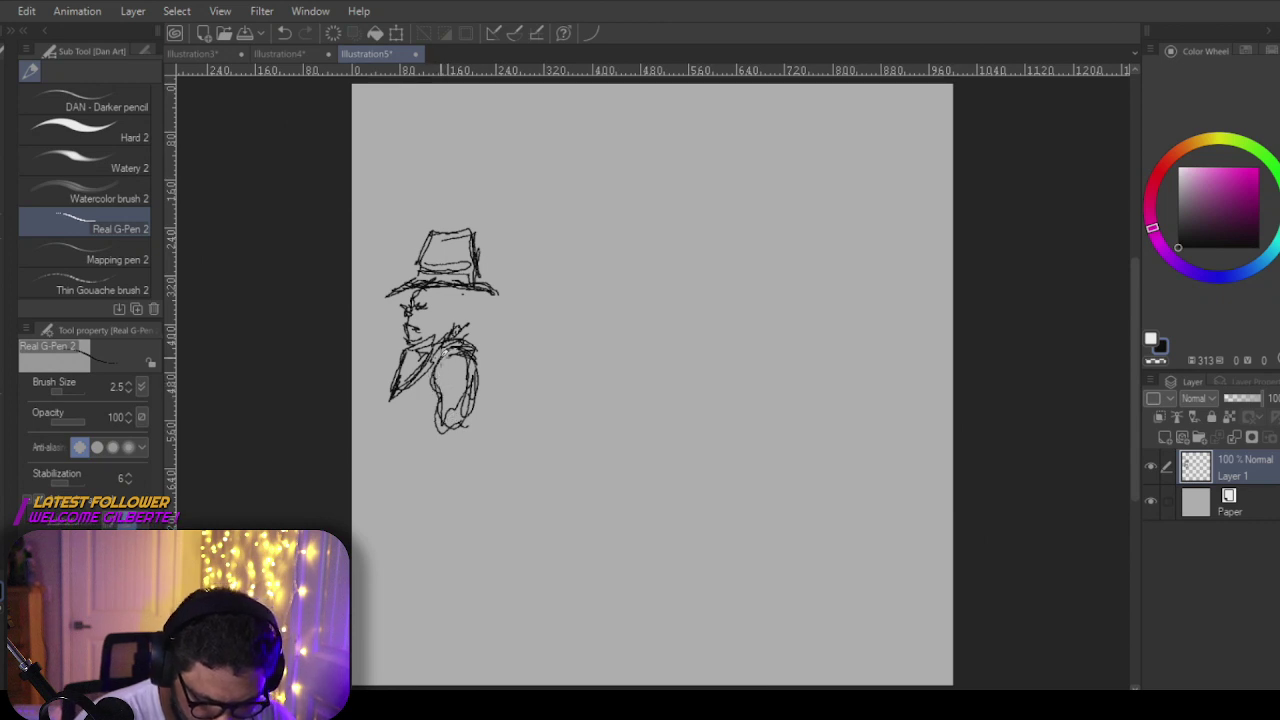
Step: Sketch the man's waist and coat tail, two striding legs and the shoe on his front foot
{"action": "mouse_move", "coordinate": [450, 430]}
{"action": "left_mouse_down"}
{"action": "mouse_move", "coordinate": [442, 418]}
{"action": "mouse_move", "coordinate": [428, 446]}
{"action": "mouse_move", "coordinate": [415, 441]}
{"action": "mouse_move", "coordinate": [432, 457]}
{"action": "mouse_move", "coordinate": [449, 437]}
{"action": "mouse_move", "coordinate": [453, 490]}
{"action": "mouse_move", "coordinate": [438, 524]}
{"action": "left_mouse_up"}
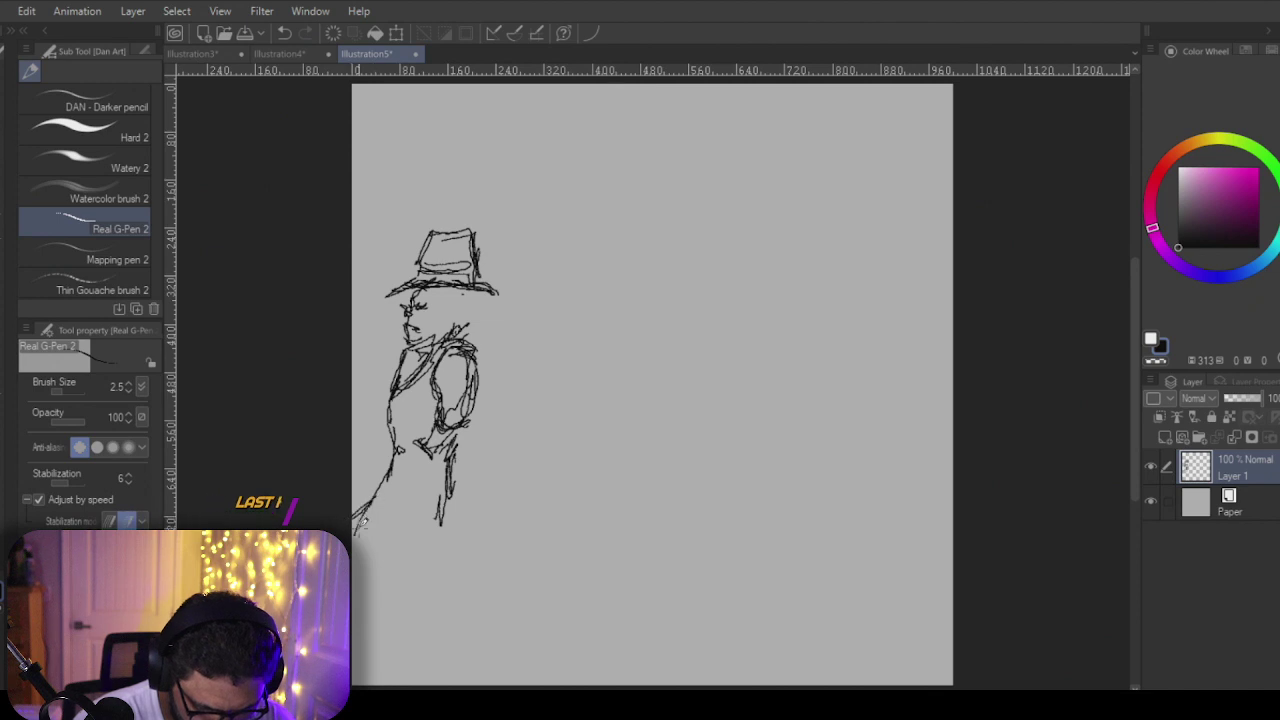
{"action": "left_click_drag", "start_coordinate": [396, 466], "coordinate": [350, 534]}
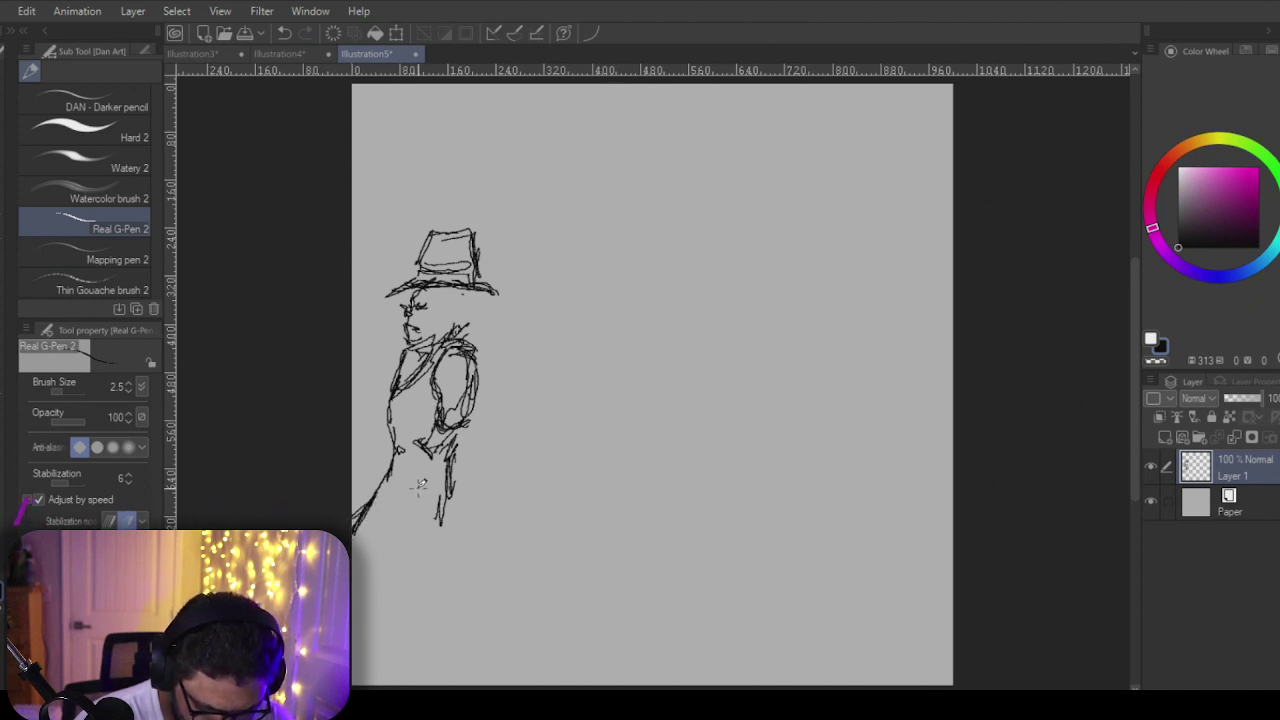
{"action": "mouse_move", "coordinate": [416, 472]}
{"action": "left_mouse_down"}
{"action": "mouse_move", "coordinate": [408, 547]}
{"action": "mouse_move", "coordinate": [426, 507]}
{"action": "mouse_move", "coordinate": [433, 572]}
{"action": "left_mouse_up"}
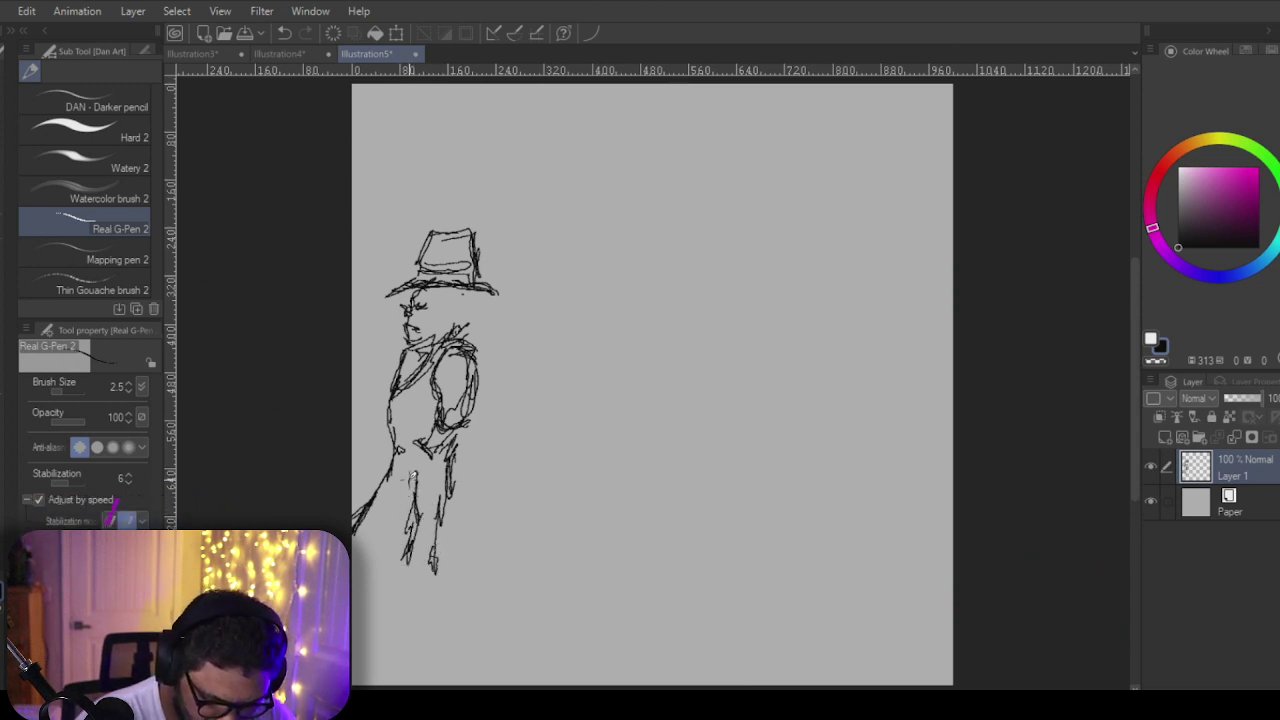
{"action": "left_click_drag", "start_coordinate": [413, 479], "coordinate": [355, 566]}
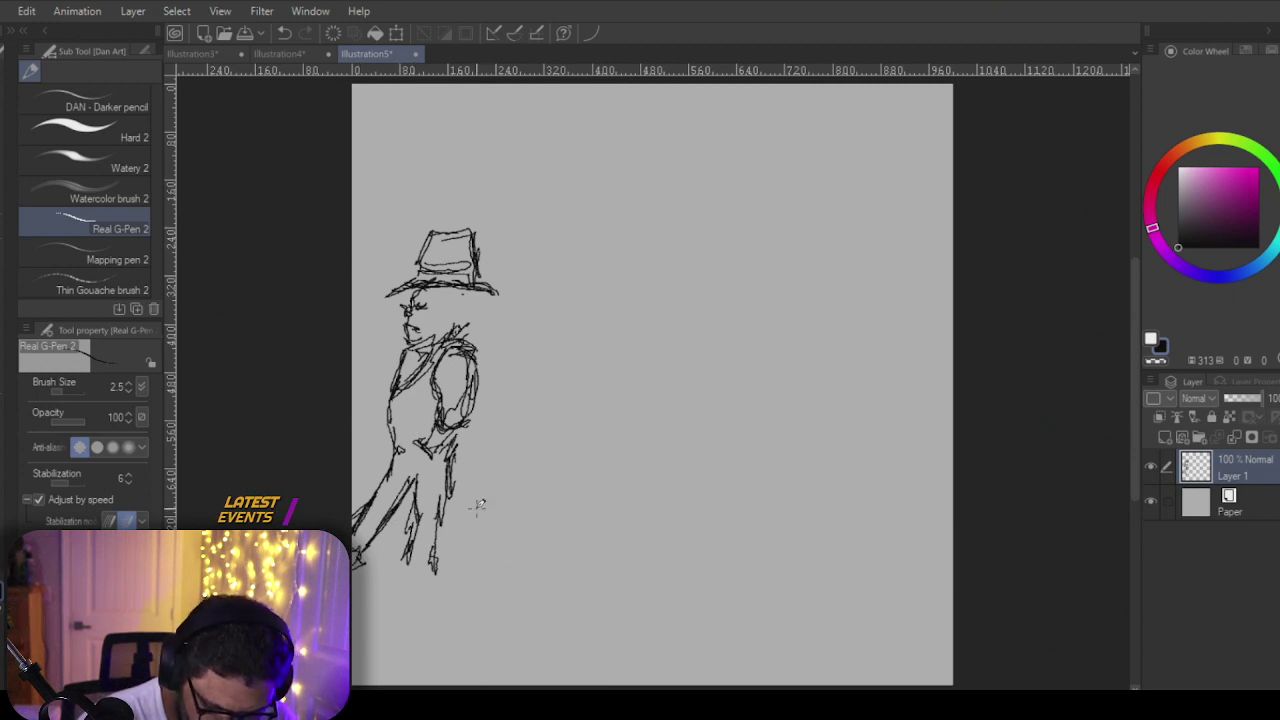
{"action": "mouse_move", "coordinate": [427, 565]}
{"action": "left_mouse_down"}
{"action": "mouse_move", "coordinate": [388, 575]}
{"action": "mouse_move", "coordinate": [415, 577]}
{"action": "mouse_move", "coordinate": [381, 599]}
{"action": "mouse_move", "coordinate": [433, 575]}
{"action": "mouse_move", "coordinate": [387, 598]}
{"action": "mouse_move", "coordinate": [408, 565]}
{"action": "left_mouse_up"}
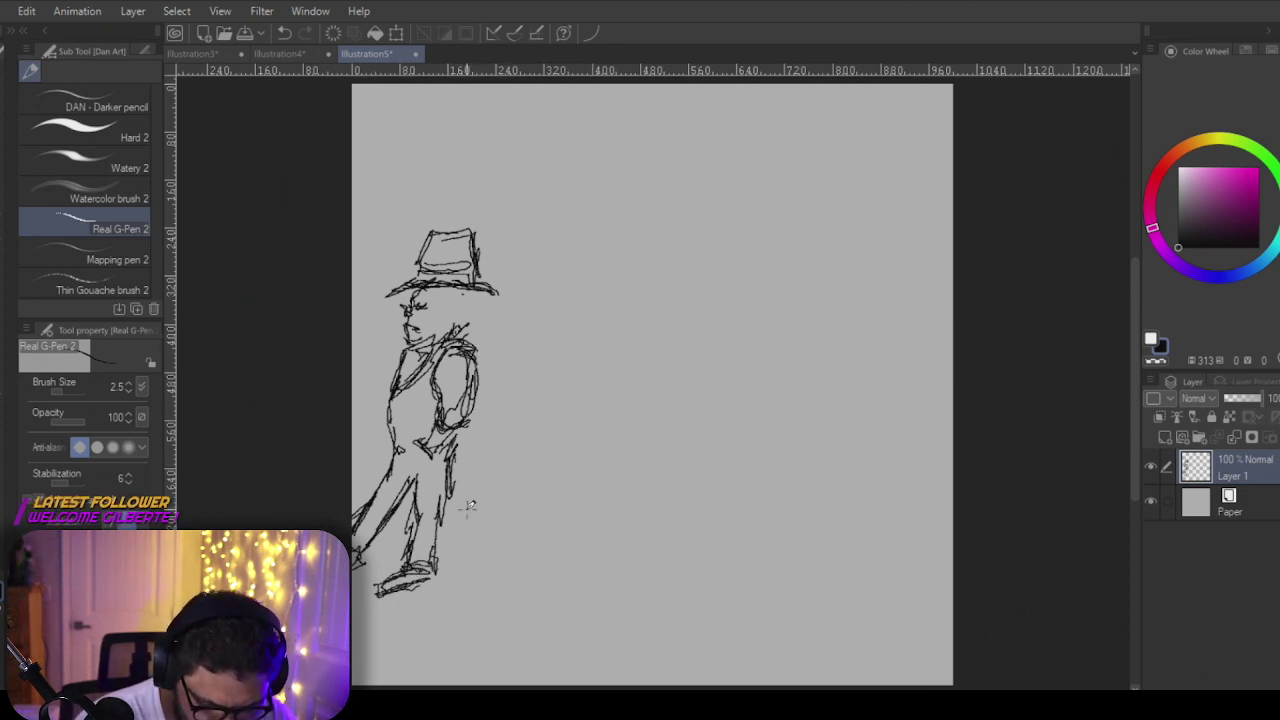
Step: Transform the man's sketch slightly toward the canvas's left edge and add hair strokes beneath the hat brim
{"action": "left_click", "coordinate": [399, 34]}
{"action": "mouse_move", "coordinate": [526, 347]}
{"action": "left_mouse_down"}
{"action": "mouse_move", "coordinate": [526, 333]}
{"action": "mouse_move", "coordinate": [523, 350]}
{"action": "left_mouse_up"}
{"action": "left_click_drag", "start_coordinate": [464, 482], "coordinate": [462, 481]}
{"action": "left_click", "coordinate": [389, 627]}
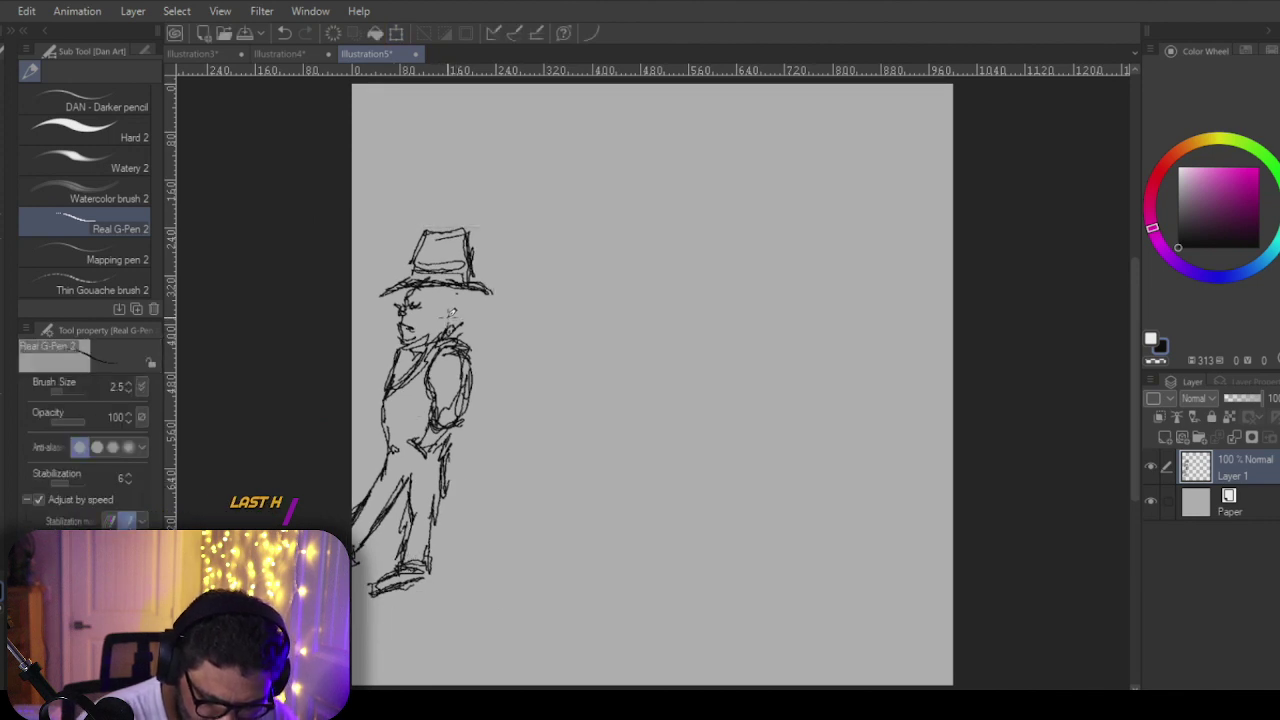
{"action": "mouse_move", "coordinate": [440, 288]}
{"action": "left_mouse_down"}
{"action": "mouse_move", "coordinate": [426, 314]}
{"action": "mouse_move", "coordinate": [466, 318]}
{"action": "left_mouse_up"}
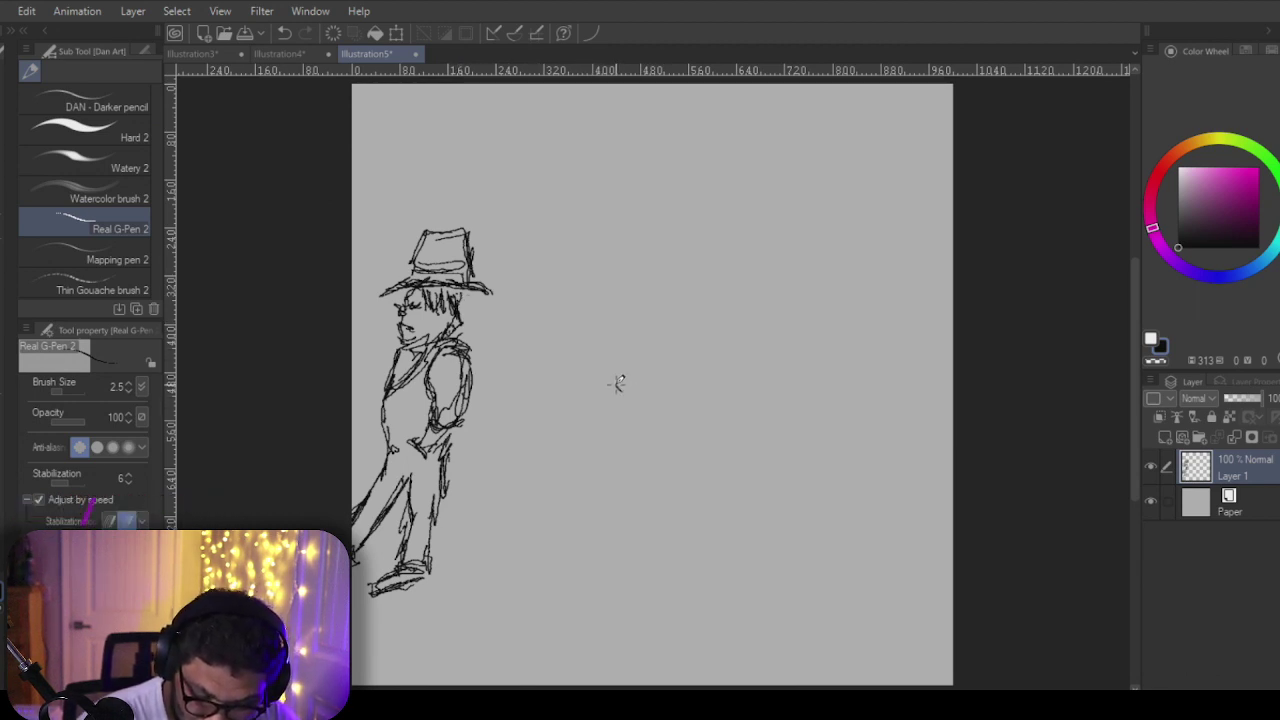
Step: Sketch a ghoulish face with dark eyes and an open mouth near the canvas centre, framed by a pointed hood and collar
{"action": "mouse_move", "coordinate": [618, 383]}
{"action": "left_mouse_down"}
{"action": "mouse_move", "coordinate": [626, 372]}
{"action": "mouse_move", "coordinate": [618, 400]}
{"action": "mouse_move", "coordinate": [634, 404]}
{"action": "mouse_move", "coordinate": [625, 362]}
{"action": "left_mouse_up"}
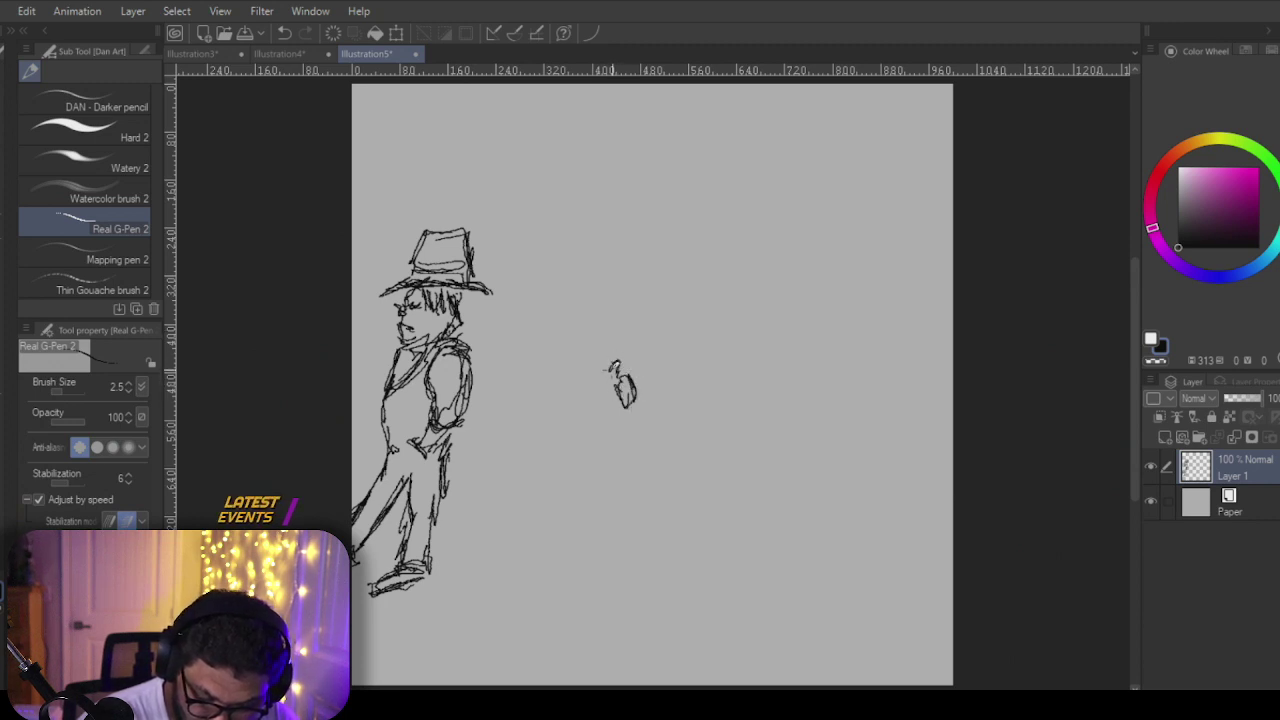
{"action": "mouse_move", "coordinate": [623, 343]}
{"action": "left_mouse_down"}
{"action": "mouse_move", "coordinate": [608, 337]}
{"action": "mouse_move", "coordinate": [617, 354]}
{"action": "mouse_move", "coordinate": [628, 348]}
{"action": "mouse_move", "coordinate": [614, 350]}
{"action": "left_mouse_up"}
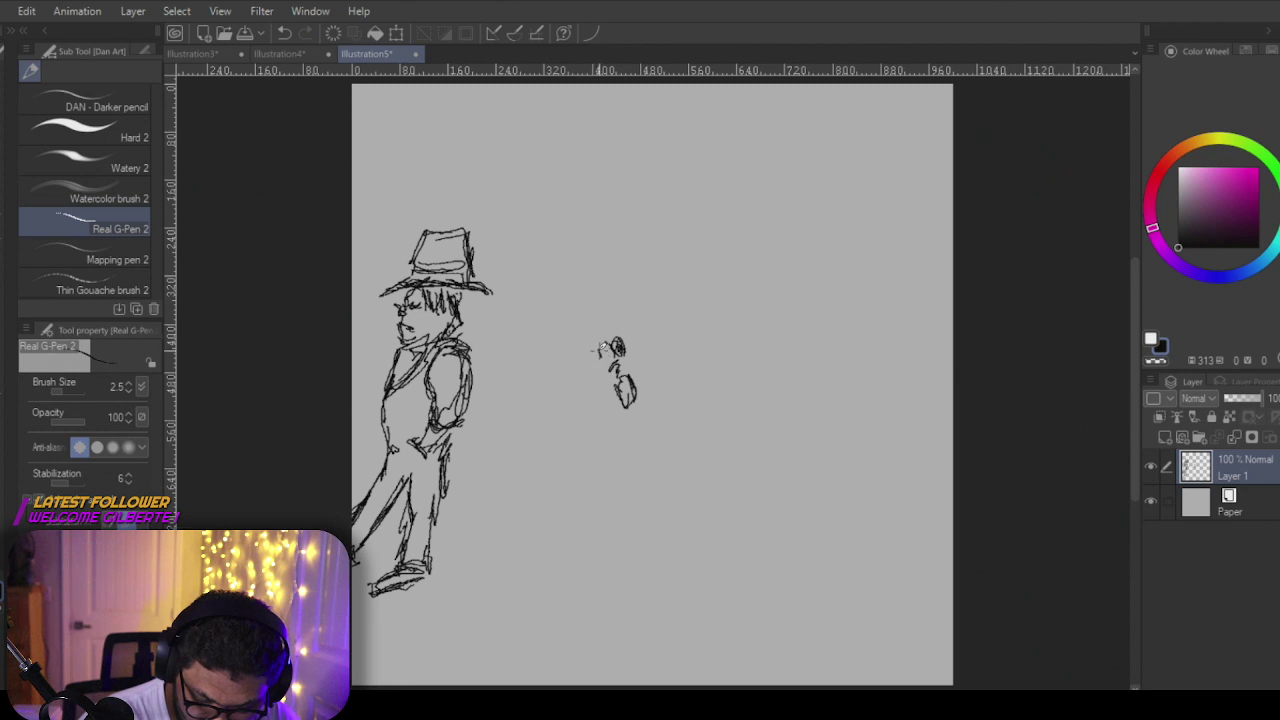
{"action": "mouse_move", "coordinate": [601, 349]}
{"action": "left_mouse_down"}
{"action": "mouse_move", "coordinate": [602, 362]}
{"action": "mouse_move", "coordinate": [594, 355]}
{"action": "left_mouse_up"}
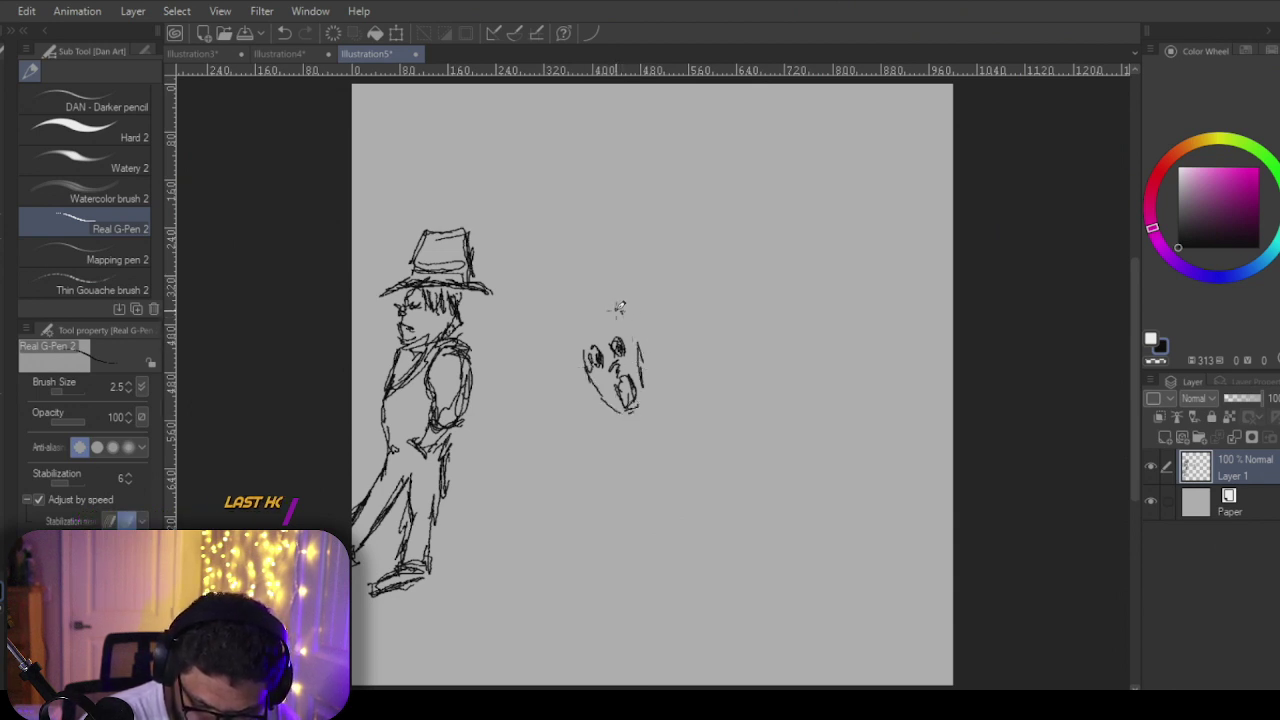
{"action": "mouse_move", "coordinate": [612, 312]}
{"action": "left_mouse_down"}
{"action": "mouse_move", "coordinate": [632, 310]}
{"action": "mouse_move", "coordinate": [582, 350]}
{"action": "mouse_move", "coordinate": [612, 321]}
{"action": "mouse_move", "coordinate": [577, 374]}
{"action": "left_mouse_up"}
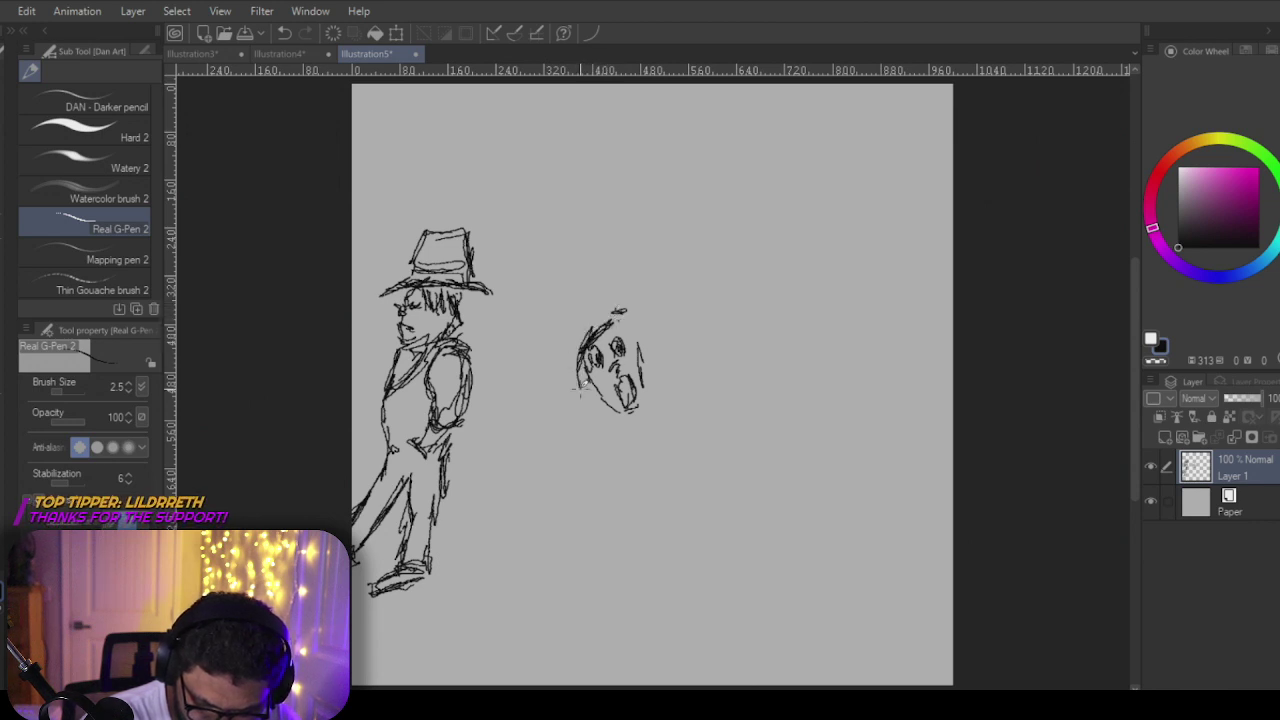
{"action": "mouse_move", "coordinate": [614, 316]}
{"action": "left_mouse_down"}
{"action": "mouse_move", "coordinate": [644, 336]}
{"action": "mouse_move", "coordinate": [614, 314]}
{"action": "mouse_move", "coordinate": [582, 336]}
{"action": "mouse_move", "coordinate": [576, 396]}
{"action": "left_mouse_up"}
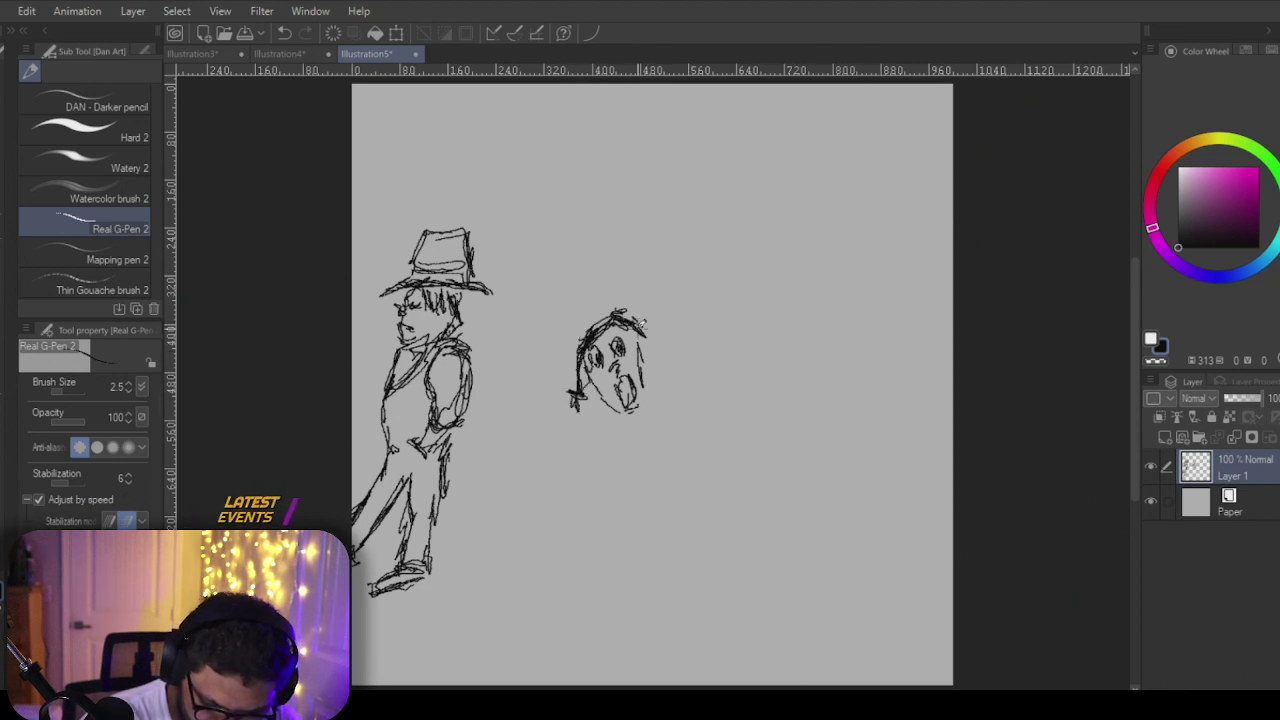
{"action": "mouse_move", "coordinate": [660, 343]}
{"action": "left_mouse_down"}
{"action": "mouse_move", "coordinate": [676, 364]}
{"action": "mouse_move", "coordinate": [642, 384]}
{"action": "mouse_move", "coordinate": [649, 400]}
{"action": "mouse_move", "coordinate": [628, 426]}
{"action": "left_mouse_up"}
{"action": "mouse_move", "coordinate": [630, 410]}
{"action": "left_mouse_down"}
{"action": "mouse_move", "coordinate": [615, 422]}
{"action": "mouse_move", "coordinate": [648, 408]}
{"action": "left_mouse_up"}
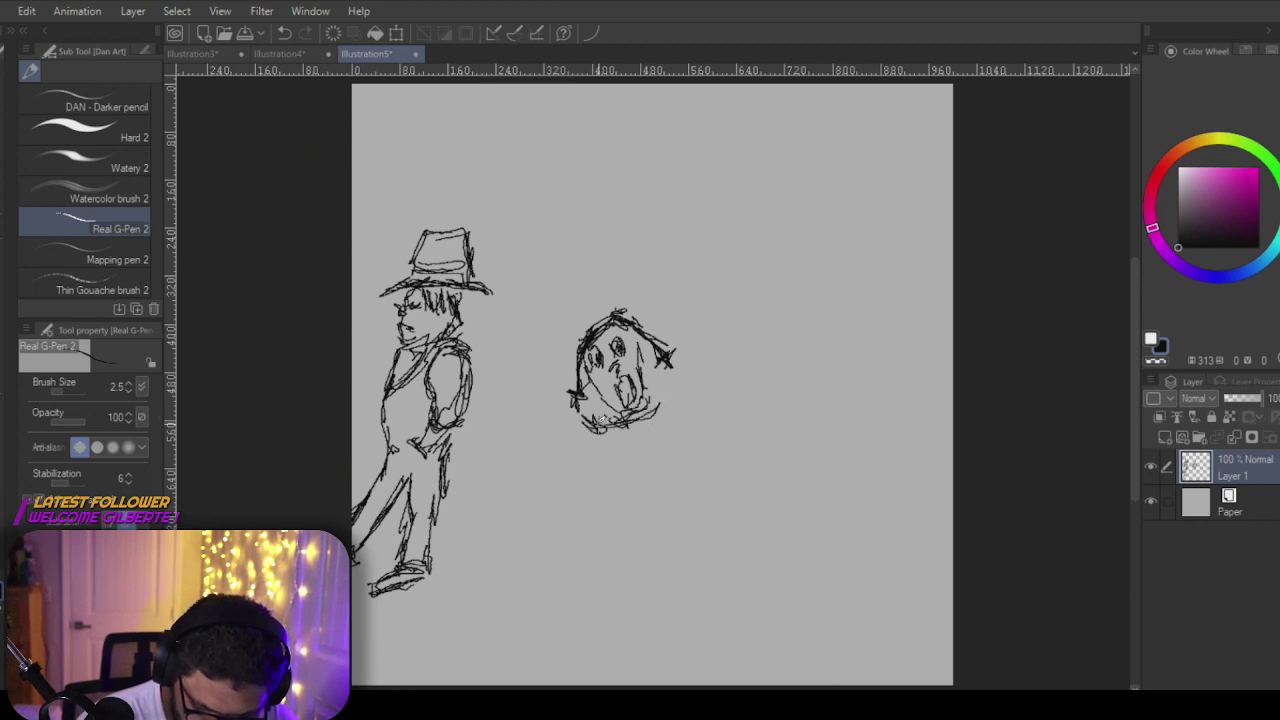
Step: Add the hooded creature's wrapped collar, its small rounded far shoulder and the front of its body with curved folds at the hem
{"action": "mouse_move", "coordinate": [586, 412]}
{"action": "left_mouse_down"}
{"action": "mouse_move", "coordinate": [678, 390]}
{"action": "mouse_move", "coordinate": [676, 376]}
{"action": "left_mouse_up"}
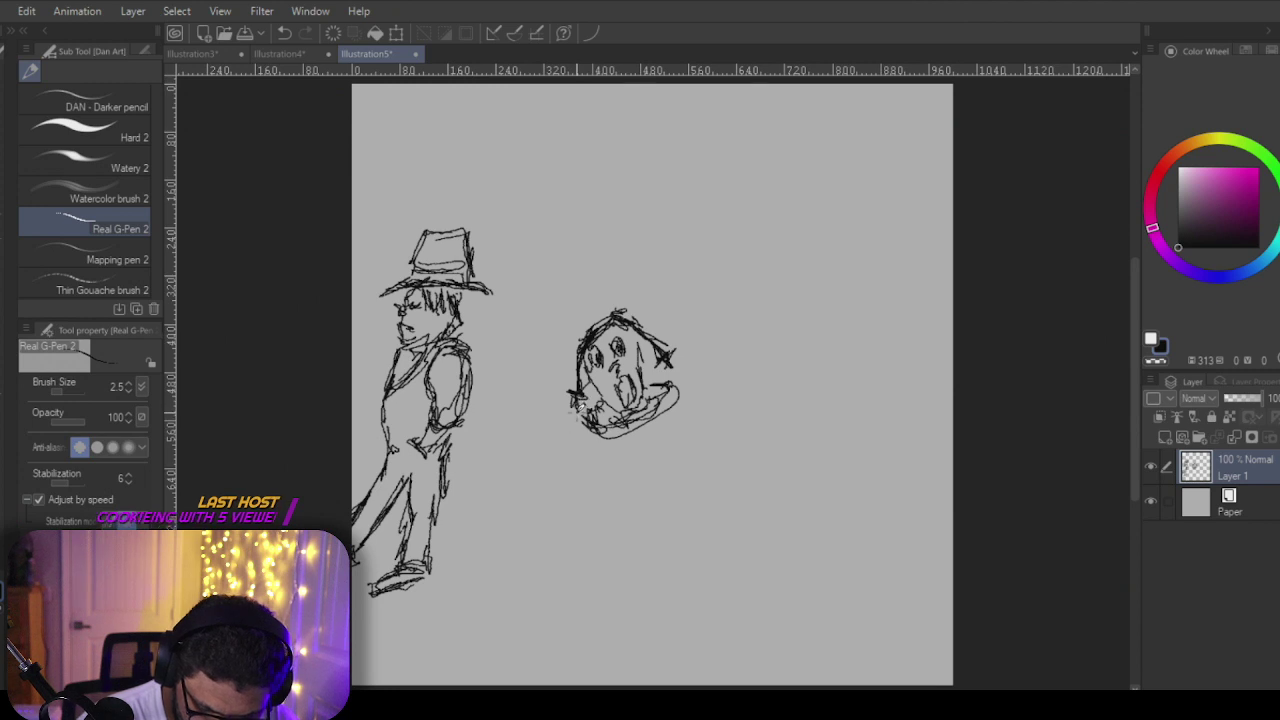
{"action": "left_click_drag", "start_coordinate": [578, 403], "coordinate": [565, 424]}
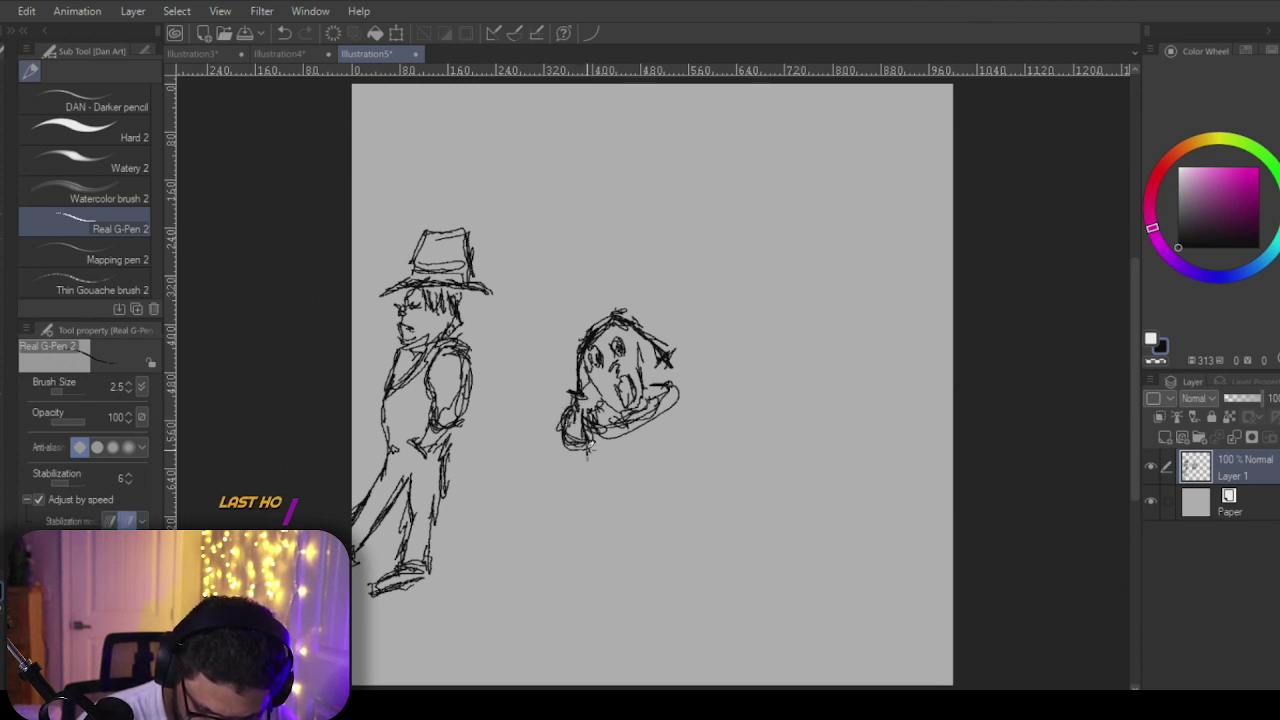
{"action": "mouse_move", "coordinate": [585, 442]}
{"action": "left_mouse_down"}
{"action": "mouse_move", "coordinate": [590, 490]}
{"action": "mouse_move", "coordinate": [658, 474]}
{"action": "left_mouse_up"}
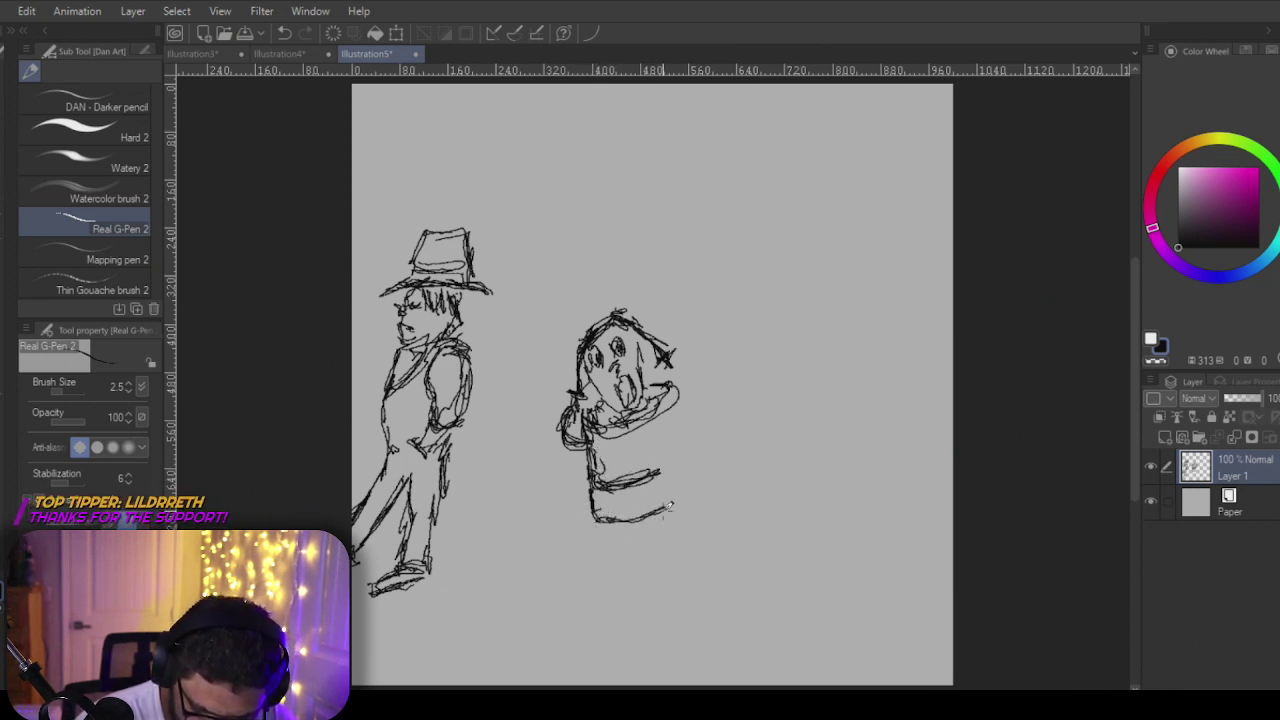
{"action": "mouse_move", "coordinate": [664, 510]}
{"action": "left_mouse_down"}
{"action": "mouse_move", "coordinate": [610, 517]}
{"action": "mouse_move", "coordinate": [683, 492]}
{"action": "mouse_move", "coordinate": [599, 505]}
{"action": "left_mouse_up"}
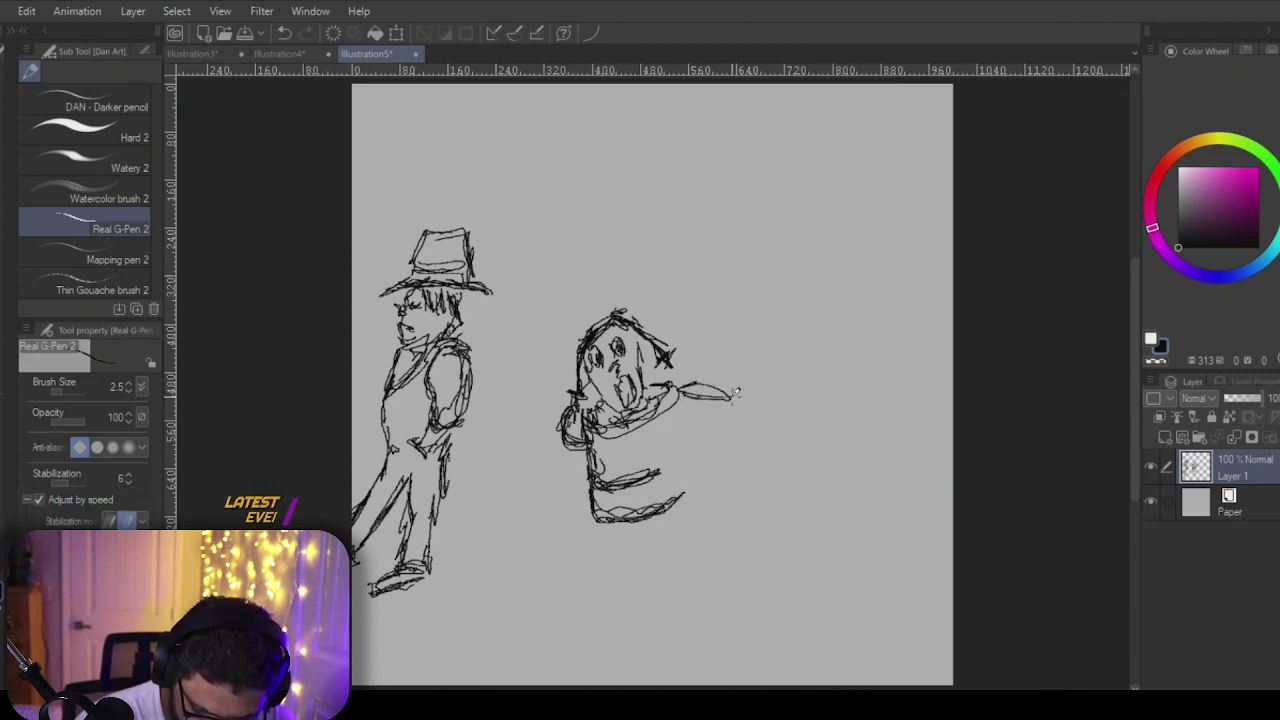
Step: Remove the short stroke behind the collar and draw the long upper and lower contours of the creature's body stretching rightward
{"action": "key", "text": "e"}
{"action": "key", "text": "p"}
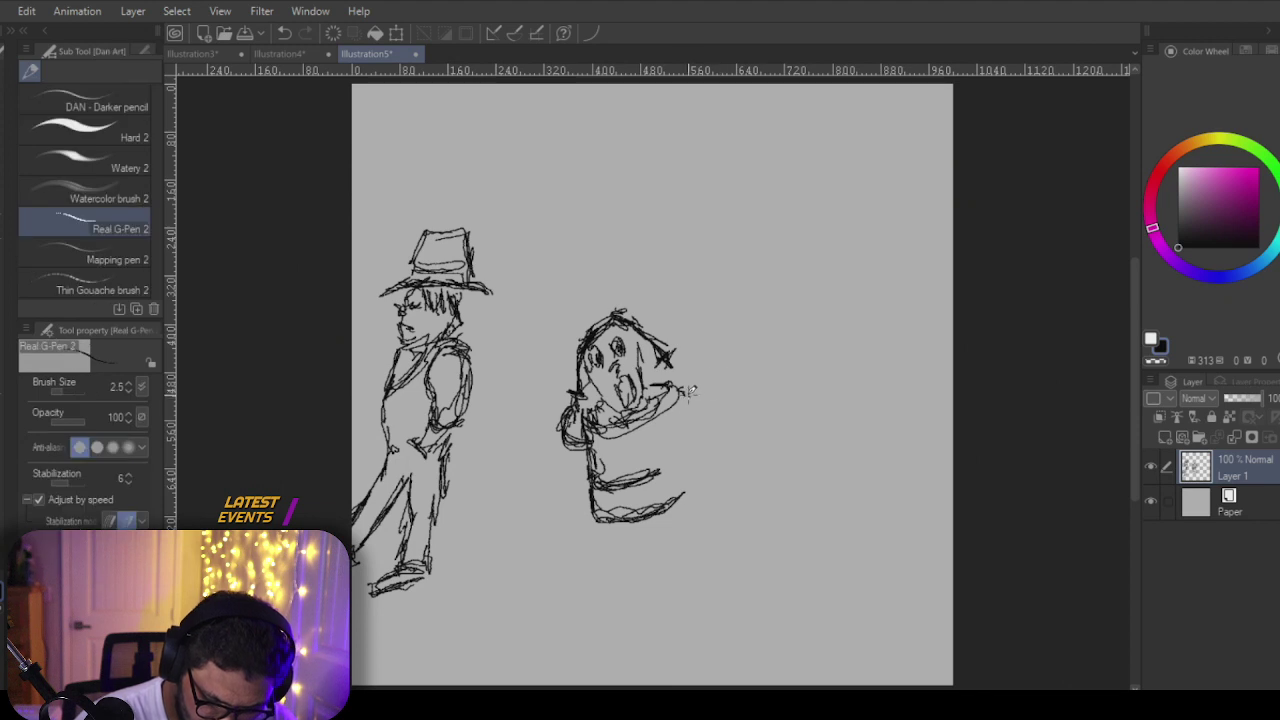
{"action": "left_click_drag", "start_coordinate": [786, 387], "coordinate": [814, 380]}
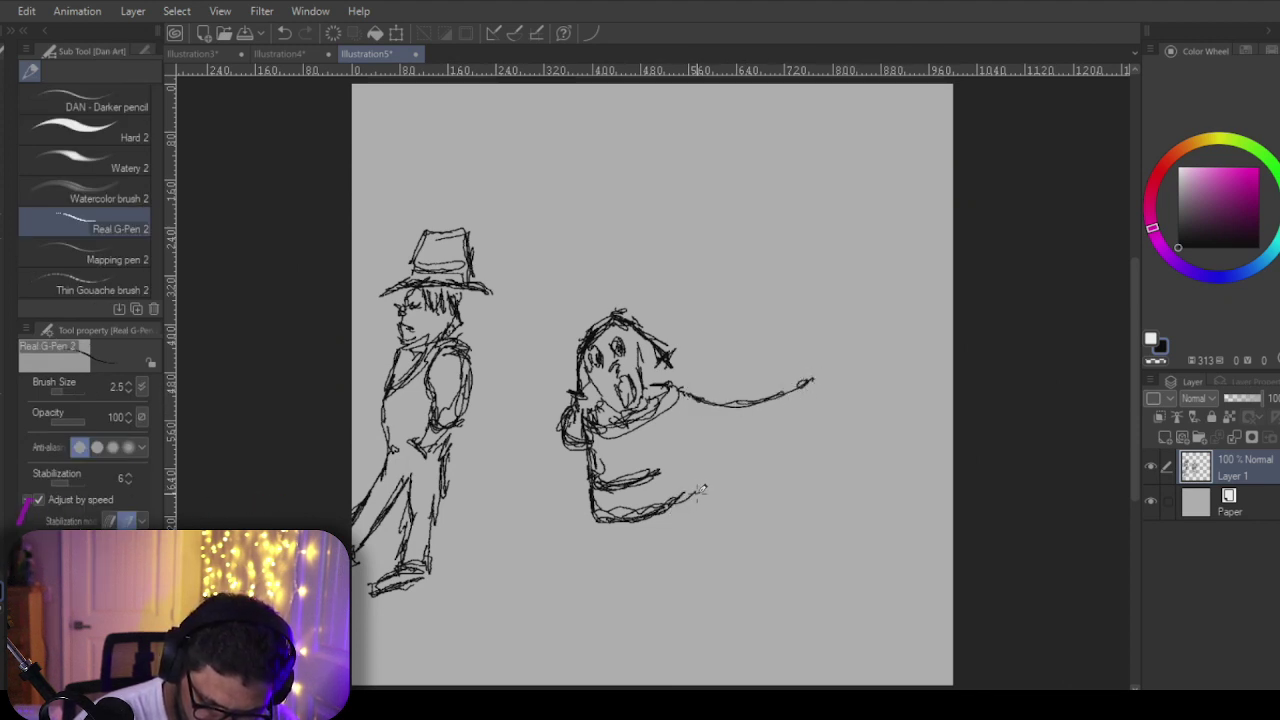
{"action": "mouse_move", "coordinate": [698, 492]}
{"action": "left_mouse_down"}
{"action": "mouse_move", "coordinate": [853, 442]}
{"action": "mouse_move", "coordinate": [767, 476]}
{"action": "mouse_move", "coordinate": [829, 467]}
{"action": "left_mouse_up"}
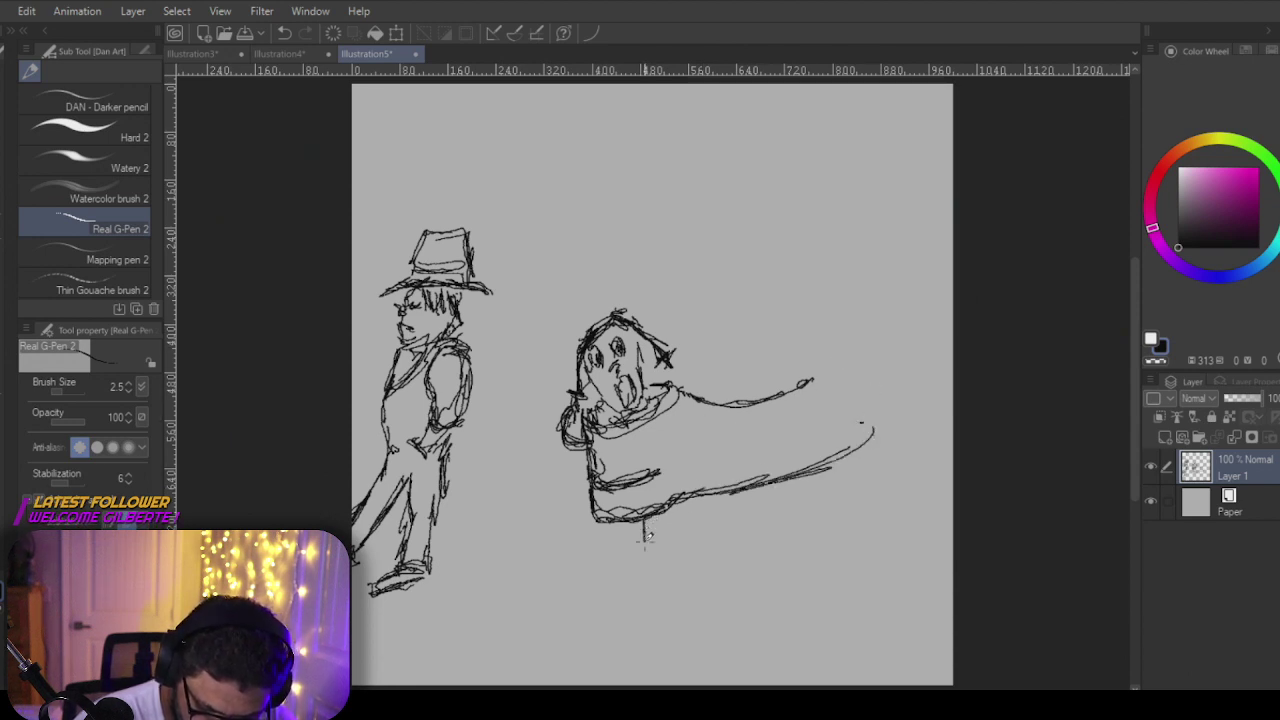
Step: Draw two short clawed legs beneath the creature and a ground line across the full width of the canvas
{"action": "mouse_move", "coordinate": [646, 535]}
{"action": "left_mouse_down"}
{"action": "mouse_move", "coordinate": [628, 558]}
{"action": "mouse_move", "coordinate": [656, 556]}
{"action": "mouse_move", "coordinate": [644, 542]}
{"action": "mouse_move", "coordinate": [653, 553]}
{"action": "left_mouse_up"}
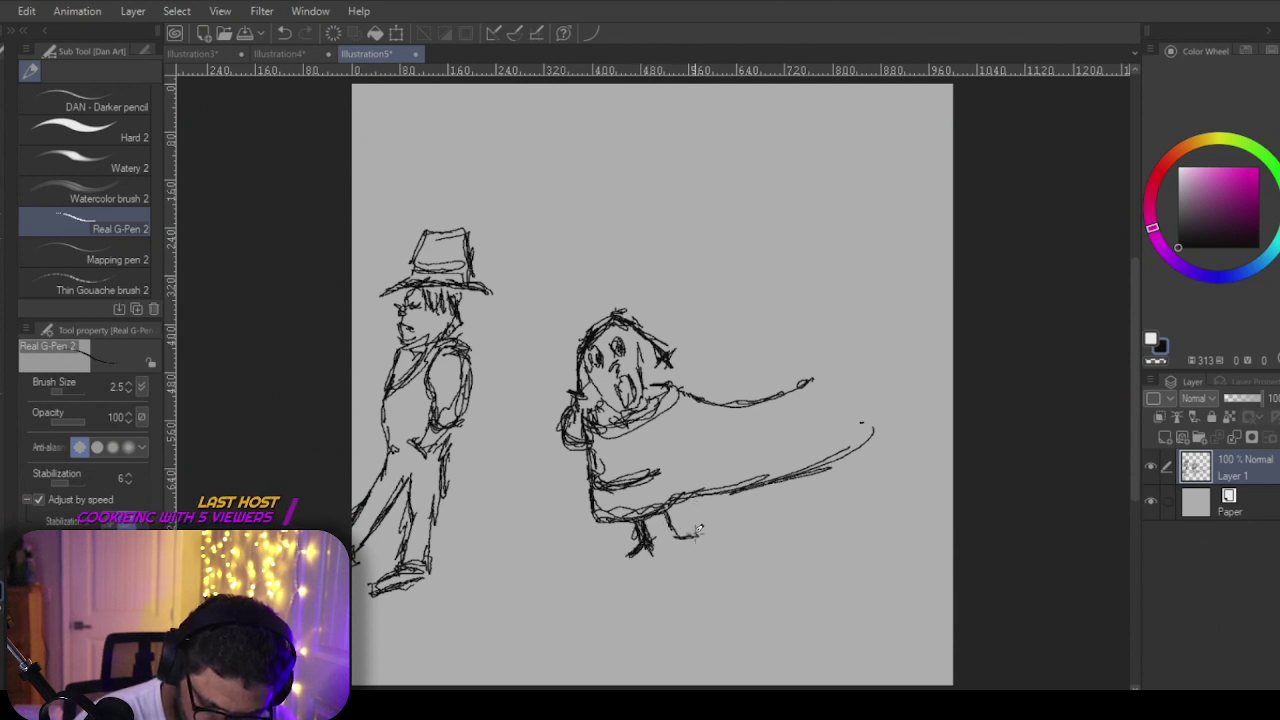
{"action": "mouse_move", "coordinate": [680, 508]}
{"action": "left_mouse_down"}
{"action": "mouse_move", "coordinate": [674, 546]}
{"action": "mouse_move", "coordinate": [684, 538]}
{"action": "left_mouse_up"}
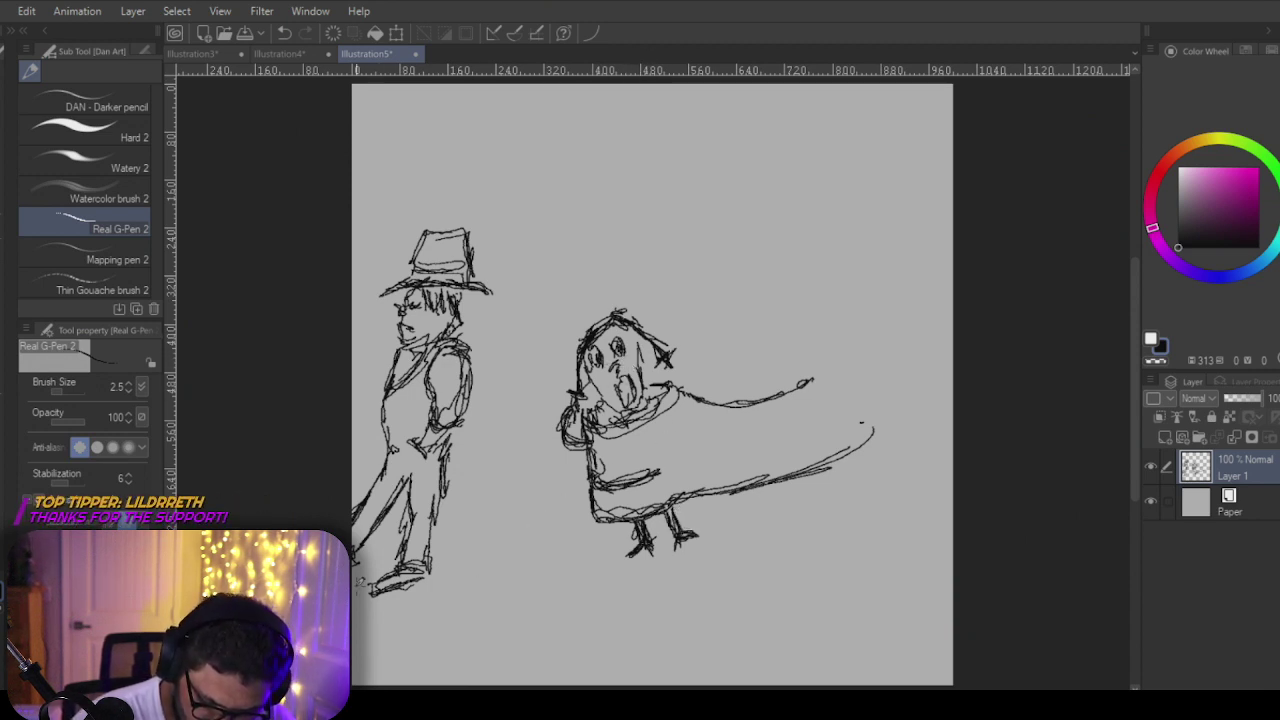
{"action": "left_click_drag", "start_coordinate": [360, 584], "coordinate": [1143, 612]}
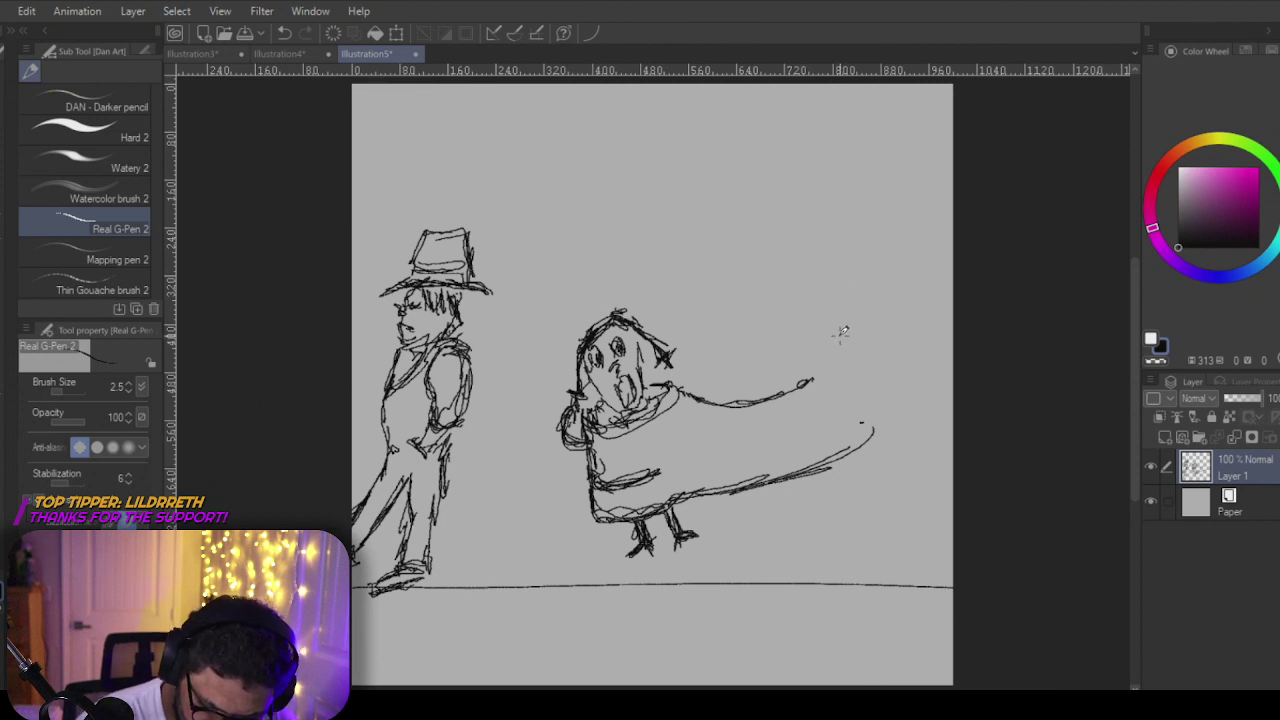
Step: Close the rounded end of the creature's lower form and outline a larger form above it reaching the canvas's right edge
{"action": "mouse_move", "coordinate": [806, 382]}
{"action": "left_mouse_down"}
{"action": "mouse_move", "coordinate": [881, 429]}
{"action": "mouse_move", "coordinate": [804, 367]}
{"action": "left_mouse_up"}
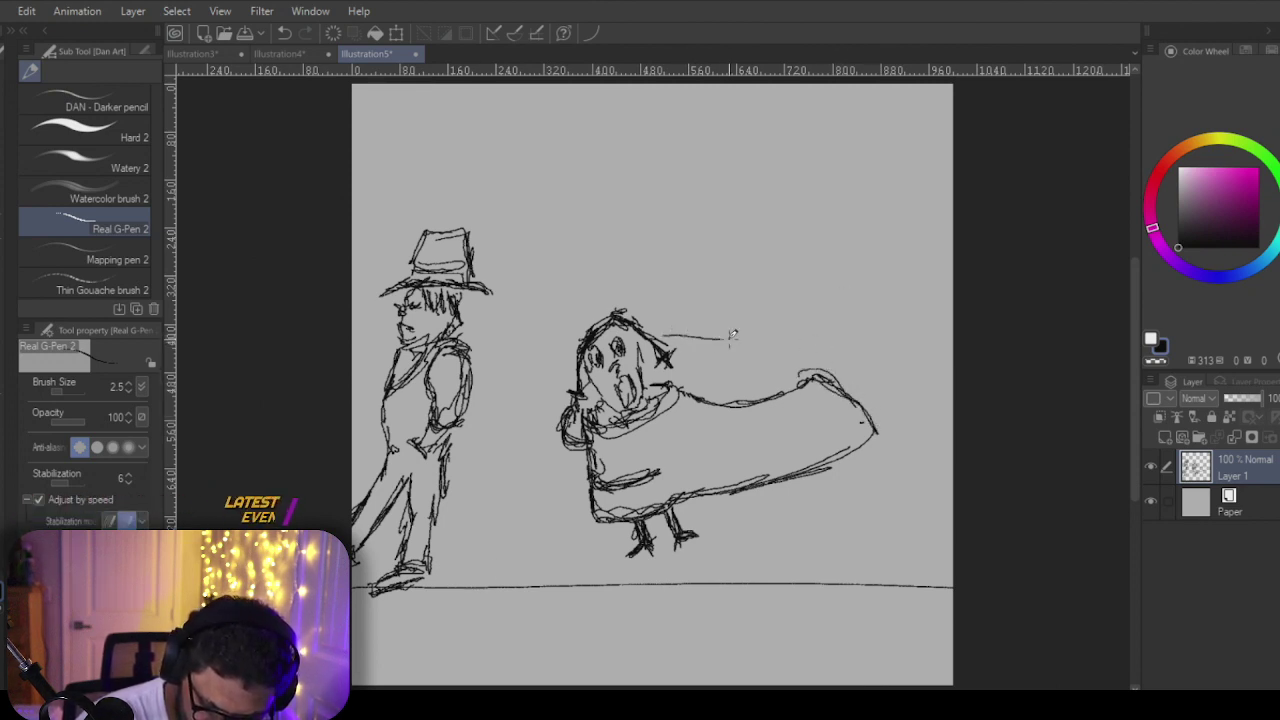
{"action": "left_click_drag", "start_coordinate": [668, 336], "coordinate": [986, 325]}
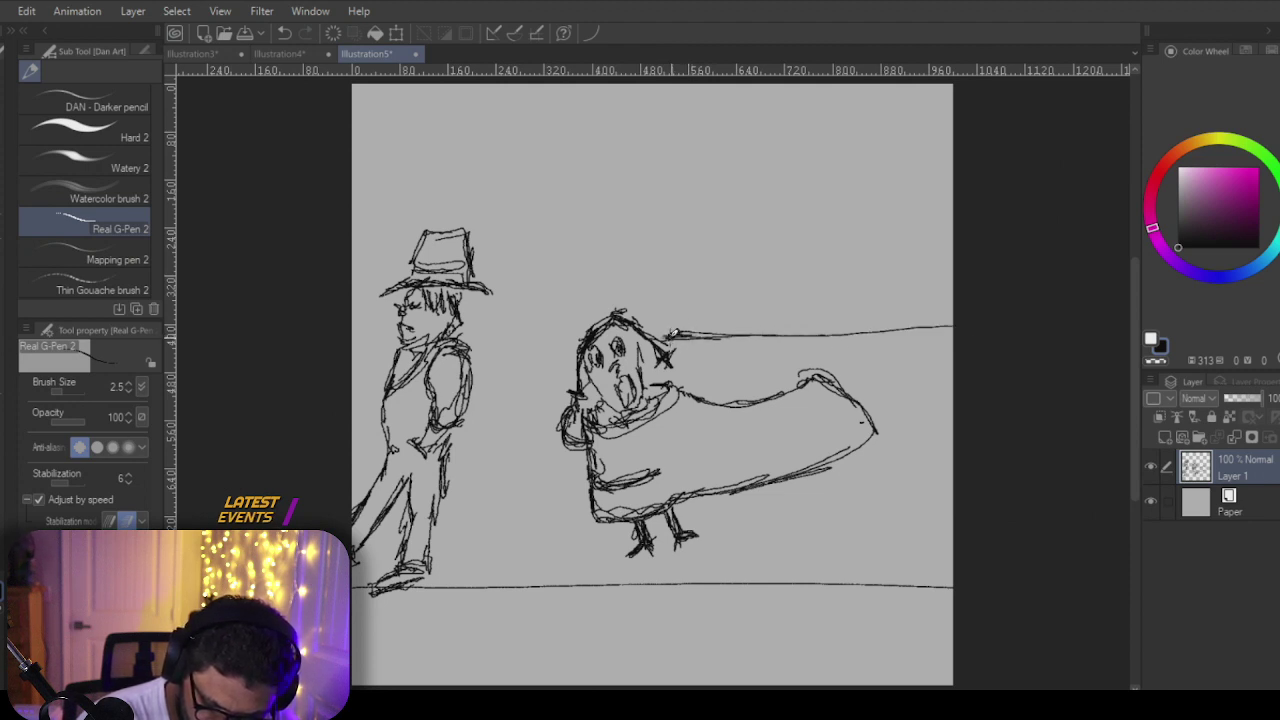
{"action": "mouse_move", "coordinate": [950, 308]}
{"action": "left_mouse_down"}
{"action": "mouse_move", "coordinate": [942, 276]}
{"action": "mouse_move", "coordinate": [674, 268]}
{"action": "left_mouse_up"}
{"action": "left_click_drag", "start_coordinate": [848, 243], "coordinate": [638, 286]}
{"action": "mouse_move", "coordinate": [714, 258]}
{"action": "left_mouse_down"}
{"action": "mouse_move", "coordinate": [611, 287]}
{"action": "mouse_move", "coordinate": [657, 268]}
{"action": "mouse_move", "coordinate": [596, 304]}
{"action": "left_mouse_up"}
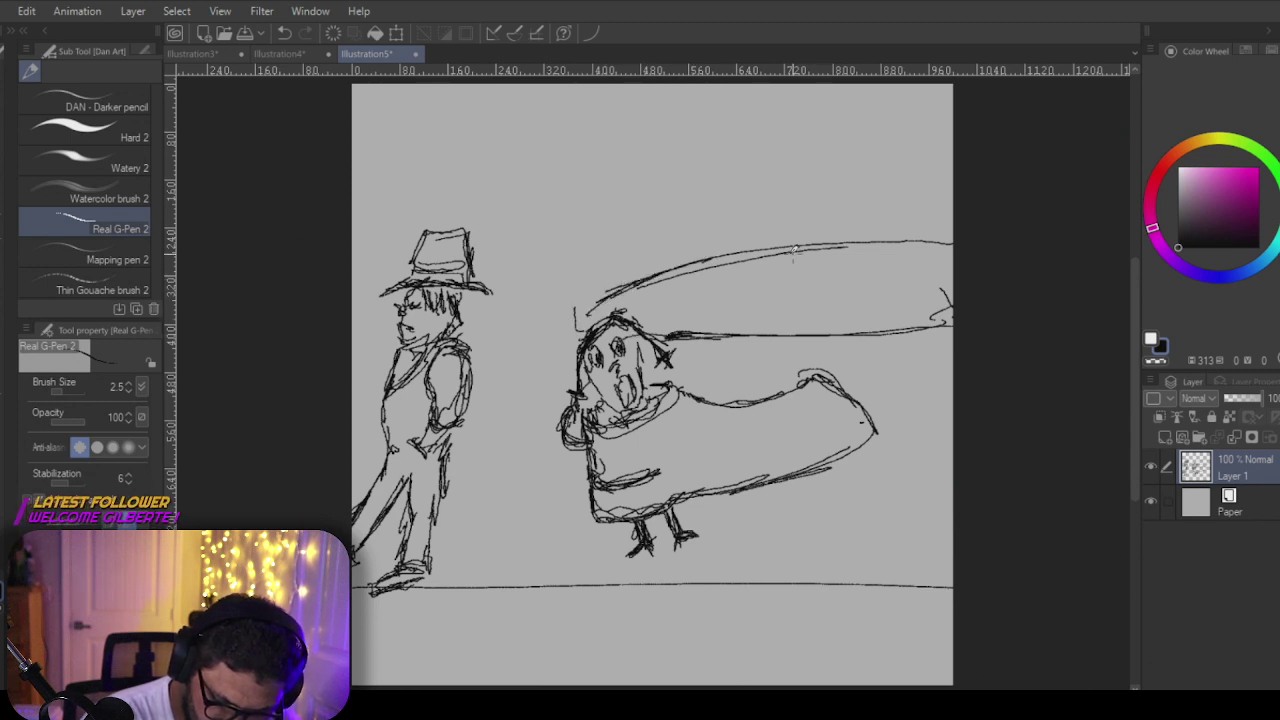
Step: Draw two tapering contours rising from the upper form to the canvas's top edge, with rough strokes where they meet it
{"action": "mouse_move", "coordinate": [729, 263]}
{"action": "left_mouse_down"}
{"action": "mouse_move", "coordinate": [787, 130]}
{"action": "mouse_move", "coordinate": [769, 222]}
{"action": "mouse_move", "coordinate": [803, 87]}
{"action": "left_mouse_up"}
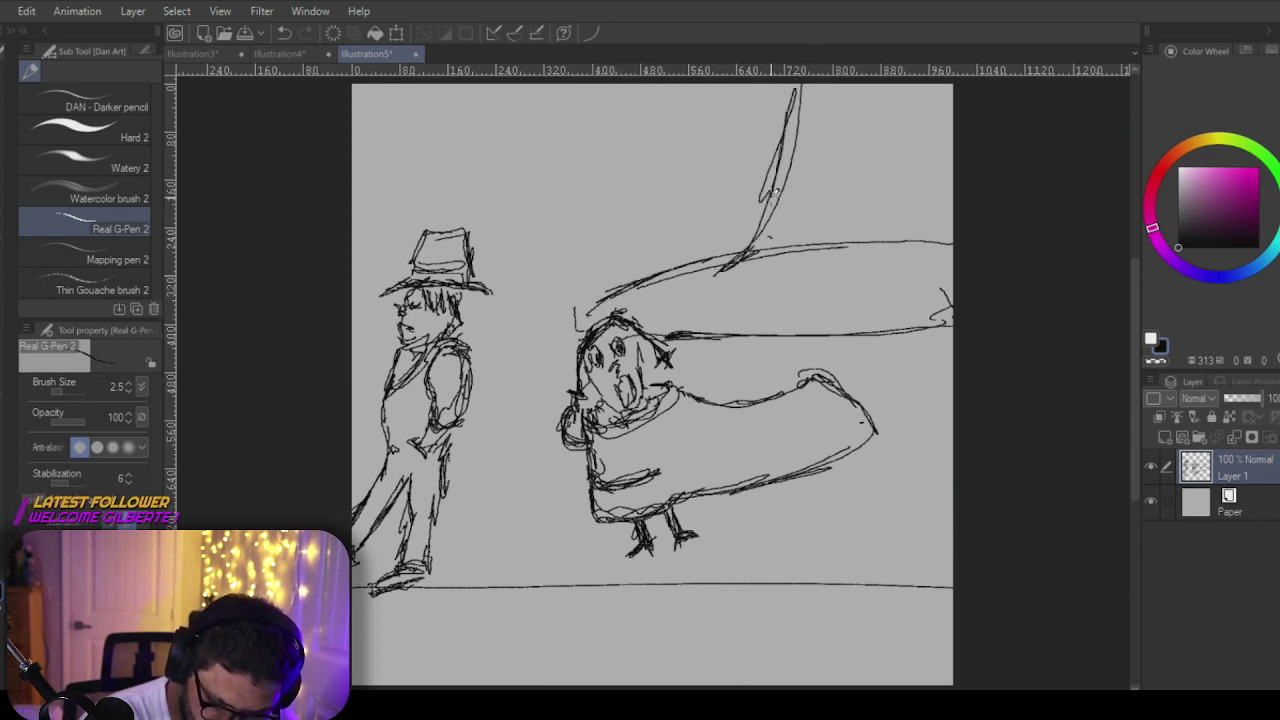
{"action": "left_click_drag", "start_coordinate": [773, 193], "coordinate": [800, 86]}
{"action": "mouse_move", "coordinate": [884, 215]}
{"action": "left_mouse_down"}
{"action": "mouse_move", "coordinate": [905, 210]}
{"action": "mouse_move", "coordinate": [921, 230]}
{"action": "left_mouse_up"}
{"action": "mouse_move", "coordinate": [903, 196]}
{"action": "left_mouse_down"}
{"action": "mouse_move", "coordinate": [912, 256]}
{"action": "mouse_move", "coordinate": [900, 228]}
{"action": "left_mouse_up"}
{"action": "left_click_drag", "start_coordinate": [915, 250], "coordinate": [951, 275]}
{"action": "mouse_move", "coordinate": [876, 234]}
{"action": "left_mouse_down"}
{"action": "mouse_move", "coordinate": [896, 260]}
{"action": "mouse_move", "coordinate": [888, 238]}
{"action": "mouse_move", "coordinate": [905, 292]}
{"action": "left_mouse_up"}
{"action": "mouse_move", "coordinate": [897, 240]}
{"action": "left_mouse_down"}
{"action": "mouse_move", "coordinate": [926, 270]}
{"action": "mouse_move", "coordinate": [887, 225]}
{"action": "mouse_move", "coordinate": [741, 266]}
{"action": "mouse_move", "coordinate": [802, 232]}
{"action": "mouse_move", "coordinate": [801, 261]}
{"action": "mouse_move", "coordinate": [909, 257]}
{"action": "mouse_move", "coordinate": [882, 96]}
{"action": "left_mouse_up"}
{"action": "mouse_move", "coordinate": [896, 146]}
{"action": "left_mouse_down"}
{"action": "mouse_move", "coordinate": [878, 86]}
{"action": "mouse_move", "coordinate": [907, 232]}
{"action": "left_mouse_up"}
Step: Add the joint contours and hatching behind the hood, and sketch a large curved outline arching over the creature down to the ground
{"action": "left_click_drag", "start_coordinate": [777, 364], "coordinate": [766, 362]}
{"action": "left_click_drag", "start_coordinate": [735, 272], "coordinate": [772, 338]}
{"action": "left_click_drag", "start_coordinate": [765, 322], "coordinate": [772, 345]}
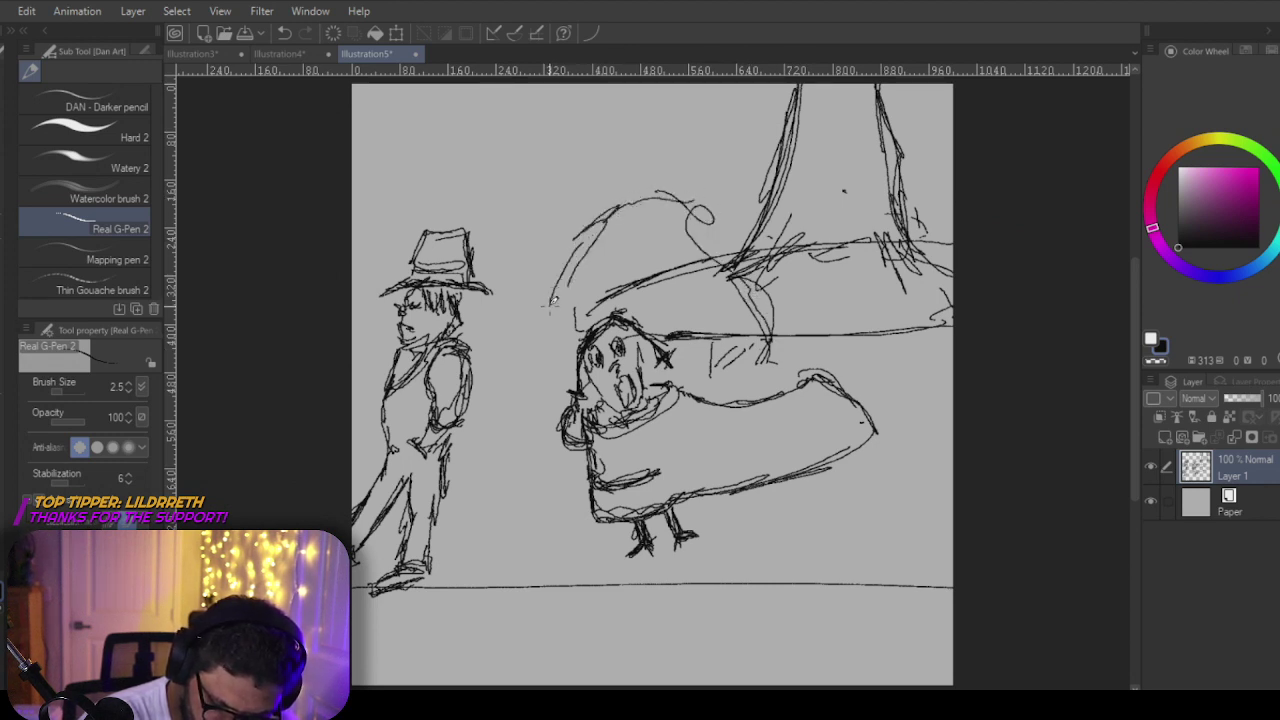
{"action": "mouse_move", "coordinate": [553, 300]}
{"action": "left_mouse_down"}
{"action": "mouse_move", "coordinate": [495, 422]}
{"action": "mouse_move", "coordinate": [508, 525]}
{"action": "mouse_move", "coordinate": [574, 576]}
{"action": "left_mouse_up"}
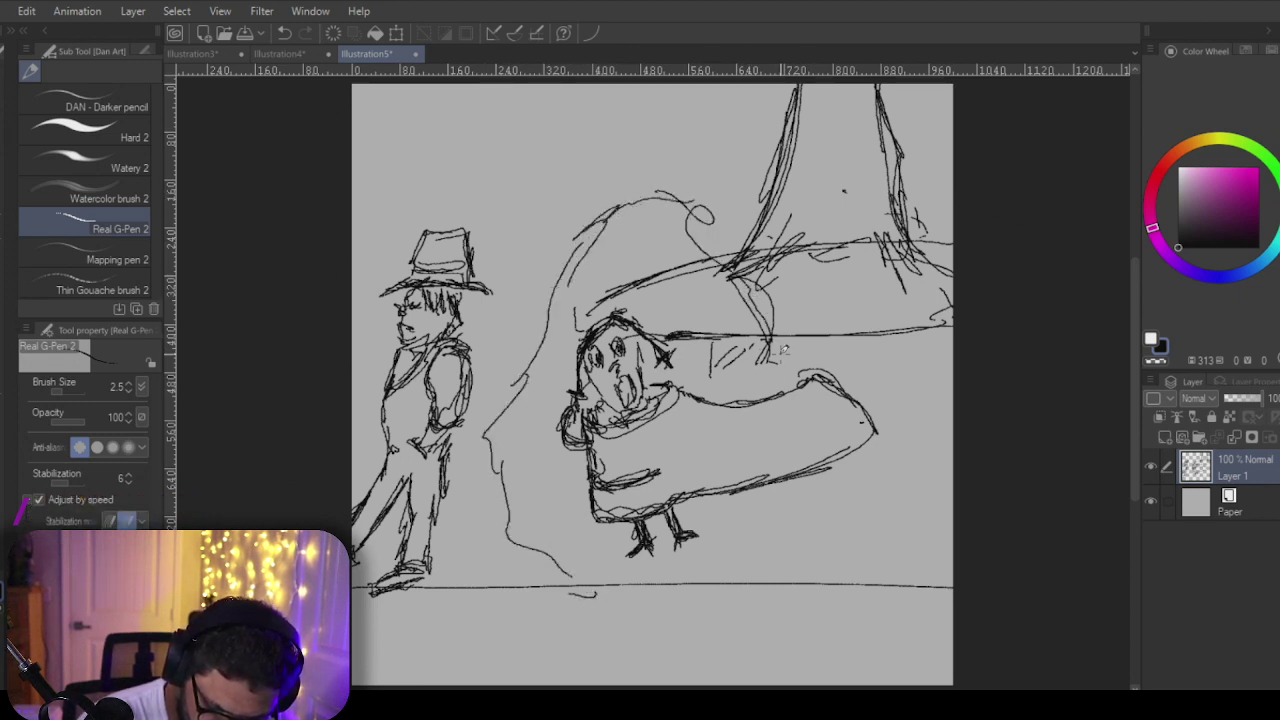
Step: Draw a curved contour from beneath the creature's arm to the ground, and rough floor lines under its clawed legs
{"action": "mouse_move", "coordinate": [781, 482]}
{"action": "left_mouse_down"}
{"action": "mouse_move", "coordinate": [794, 545]}
{"action": "mouse_move", "coordinate": [792, 496]}
{"action": "mouse_move", "coordinate": [816, 558]}
{"action": "mouse_move", "coordinate": [616, 580]}
{"action": "left_mouse_up"}
{"action": "mouse_move", "coordinate": [694, 578]}
{"action": "left_mouse_down"}
{"action": "mouse_move", "coordinate": [735, 579]}
{"action": "mouse_move", "coordinate": [530, 570]}
{"action": "left_mouse_up"}
{"action": "left_click_drag", "start_coordinate": [530, 568], "coordinate": [763, 573]}
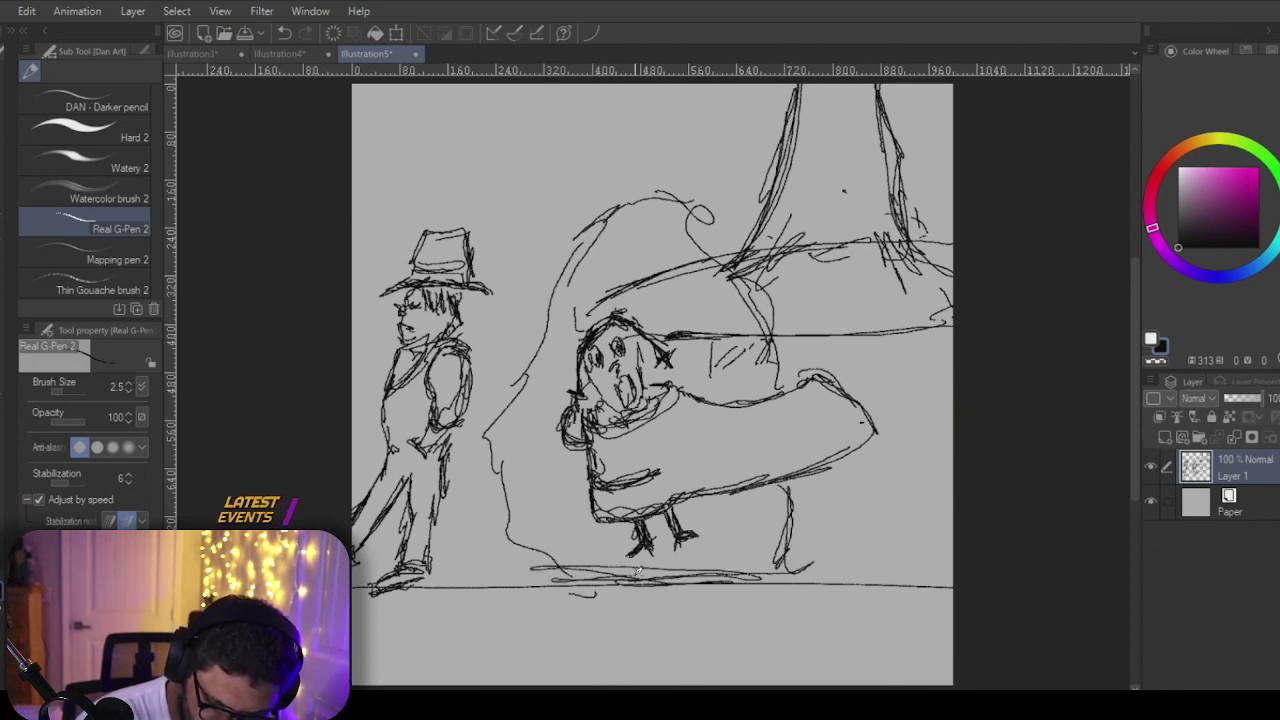
{"action": "left_click_drag", "start_coordinate": [638, 571], "coordinate": [728, 580]}
Step: Outline a rounded mound between the man and the creature at the arch's foot, and reinforce the large arch outline
{"action": "left_click_drag", "start_coordinate": [728, 580], "coordinate": [498, 547]}
{"action": "mouse_move", "coordinate": [500, 452]}
{"action": "left_mouse_down"}
{"action": "mouse_move", "coordinate": [529, 485]}
{"action": "mouse_move", "coordinate": [475, 470]}
{"action": "mouse_move", "coordinate": [452, 545]}
{"action": "left_mouse_up"}
{"action": "mouse_move", "coordinate": [510, 592]}
{"action": "left_mouse_down"}
{"action": "mouse_move", "coordinate": [540, 581]}
{"action": "mouse_move", "coordinate": [521, 481]}
{"action": "left_mouse_up"}
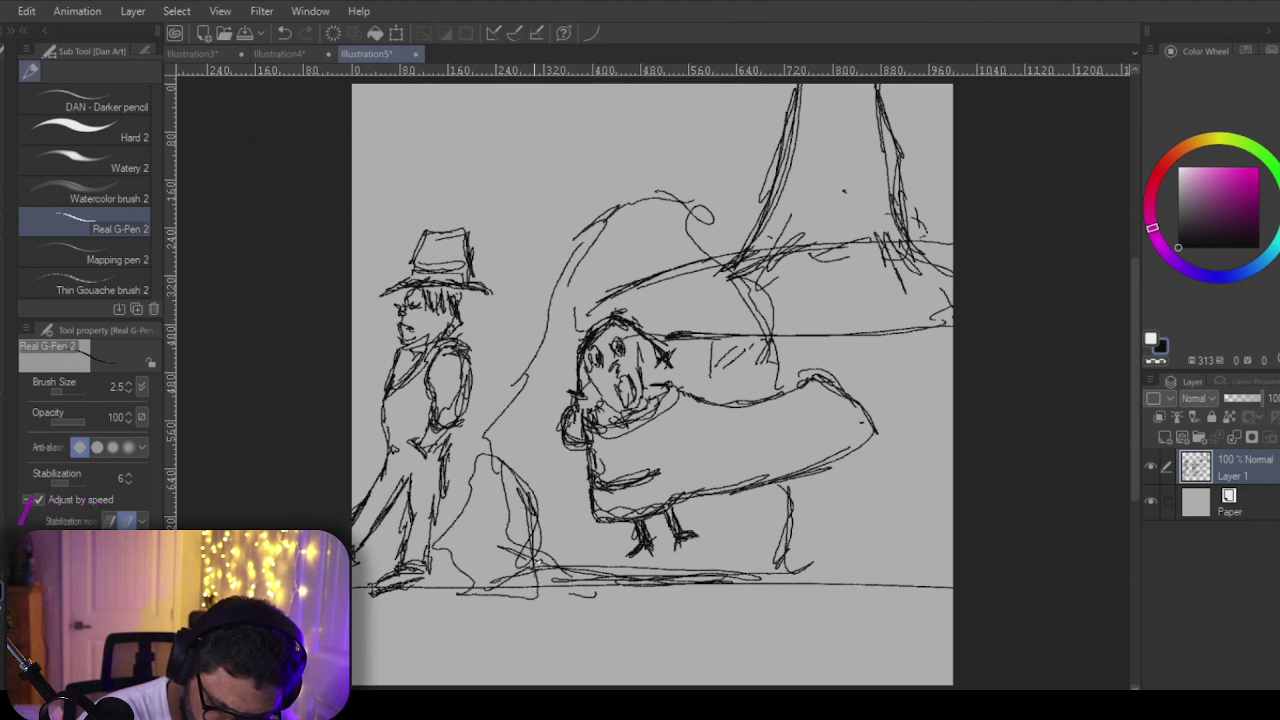
{"action": "mouse_move", "coordinate": [536, 563]}
{"action": "left_mouse_down"}
{"action": "mouse_move", "coordinate": [507, 466]}
{"action": "mouse_move", "coordinate": [482, 481]}
{"action": "mouse_move", "coordinate": [490, 524]}
{"action": "mouse_move", "coordinate": [471, 529]}
{"action": "mouse_move", "coordinate": [490, 472]}
{"action": "mouse_move", "coordinate": [473, 577]}
{"action": "left_mouse_up"}
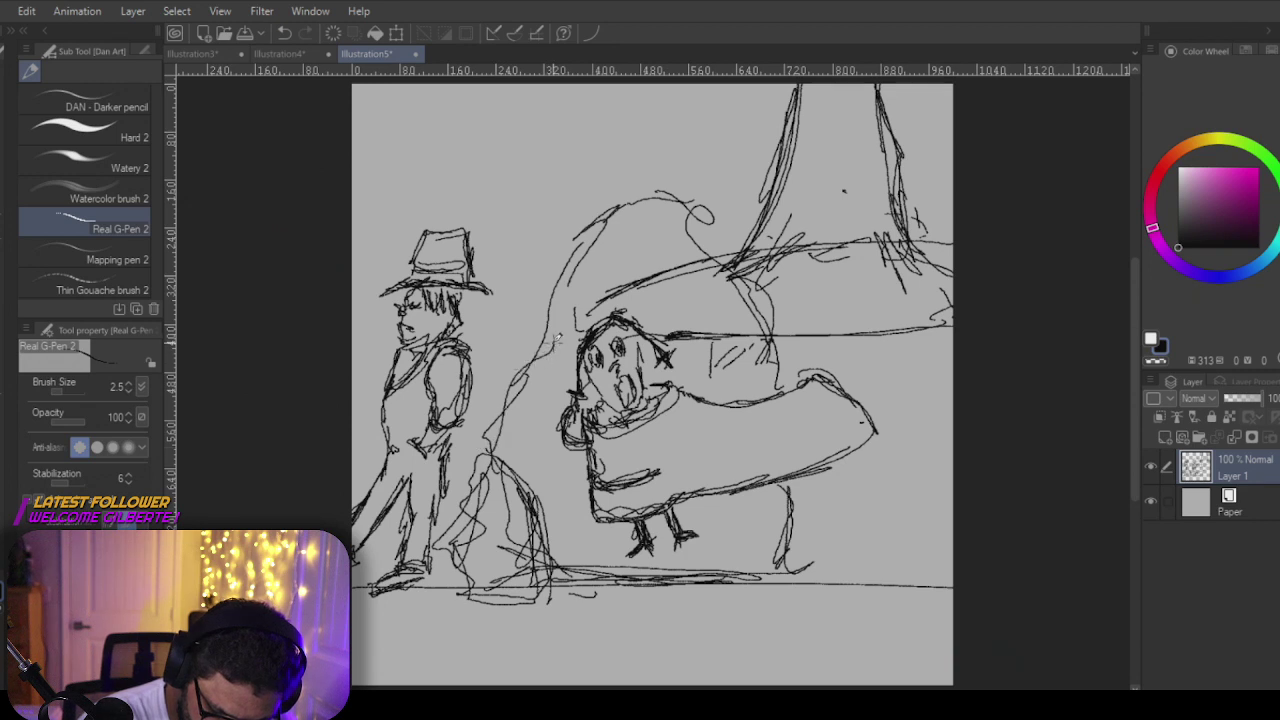
{"action": "mouse_move", "coordinate": [556, 342]}
{"action": "left_mouse_down"}
{"action": "mouse_move", "coordinate": [693, 206]}
{"action": "mouse_move", "coordinate": [664, 203]}
{"action": "mouse_move", "coordinate": [768, 334]}
{"action": "mouse_move", "coordinate": [754, 316]}
{"action": "mouse_move", "coordinate": [779, 326]}
{"action": "mouse_move", "coordinate": [773, 386]}
{"action": "left_mouse_up"}
{"action": "left_click_drag", "start_coordinate": [789, 504], "coordinate": [798, 578]}
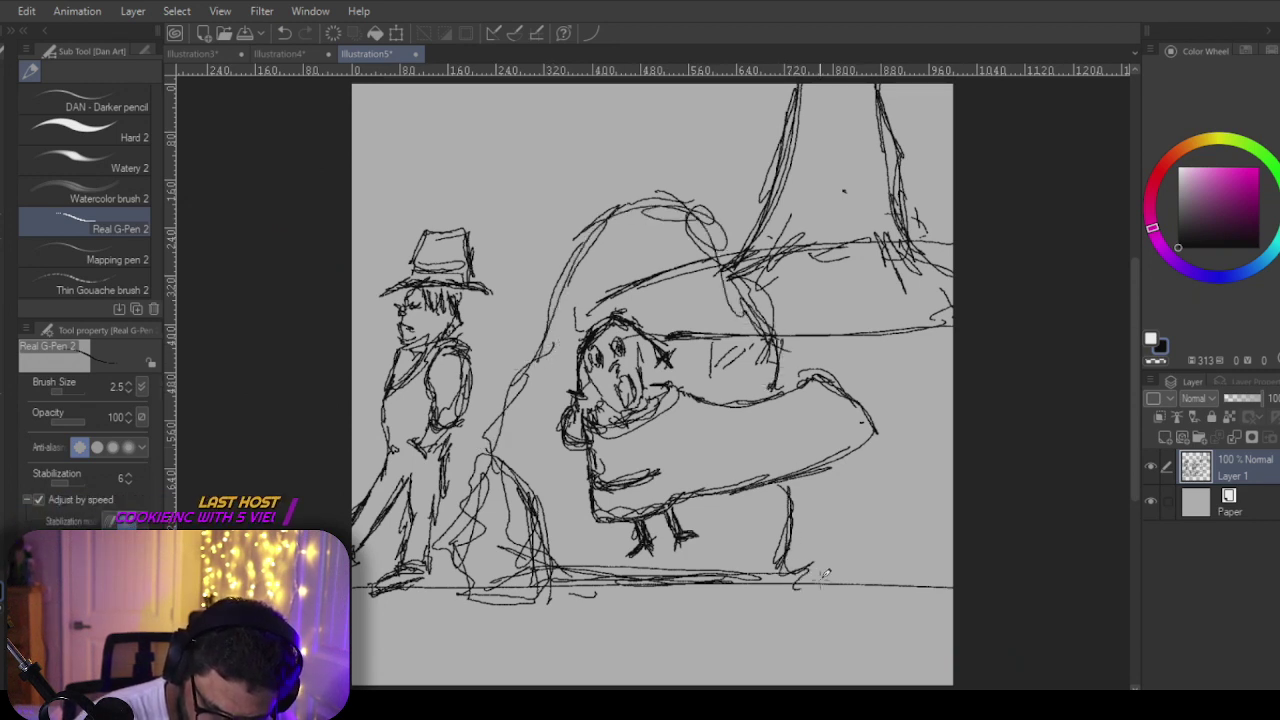
Step: Hatch loose diagonal strokes along the canvas's right edge from the upper form down to the ground line
{"action": "left_click_drag", "start_coordinate": [945, 290], "coordinate": [900, 430]}
{"action": "left_click_drag", "start_coordinate": [940, 320], "coordinate": [890, 465]}
{"action": "left_click_drag", "start_coordinate": [940, 375], "coordinate": [870, 530]}
{"action": "left_click_drag", "start_coordinate": [948, 412], "coordinate": [878, 525]}
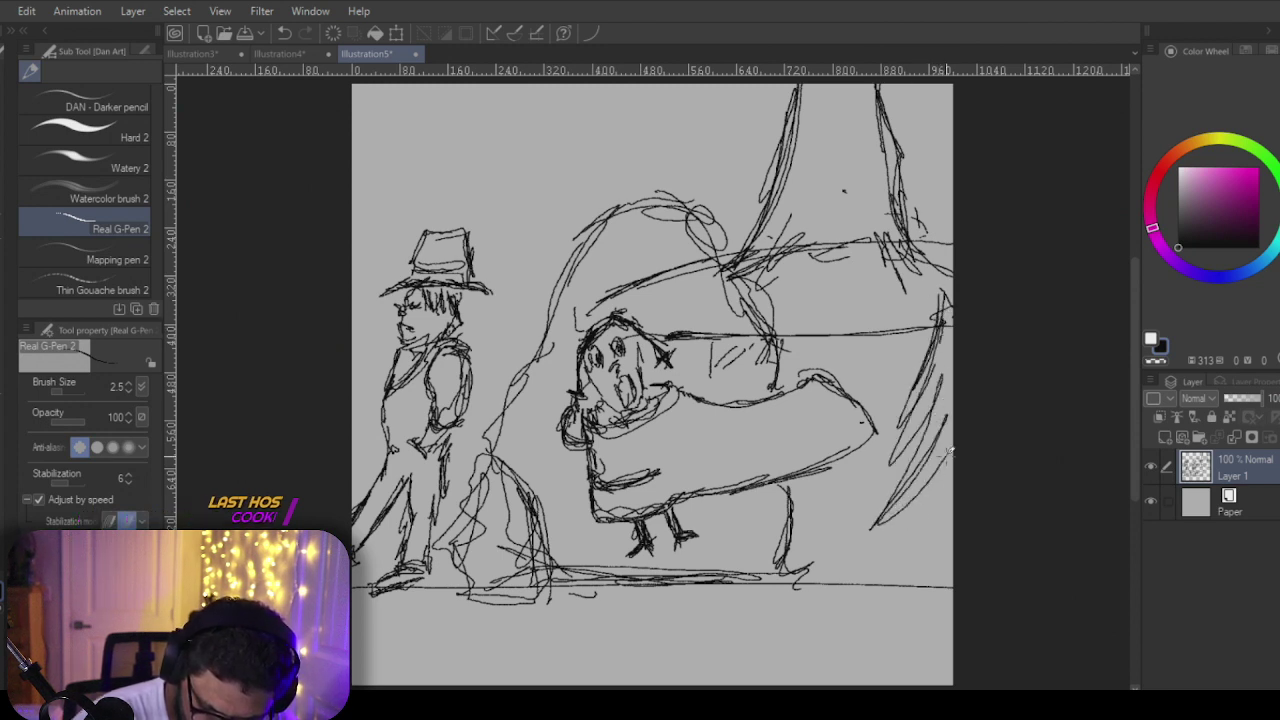
{"action": "left_click_drag", "start_coordinate": [950, 482], "coordinate": [856, 578]}
{"action": "left_click_drag", "start_coordinate": [941, 527], "coordinate": [924, 598]}
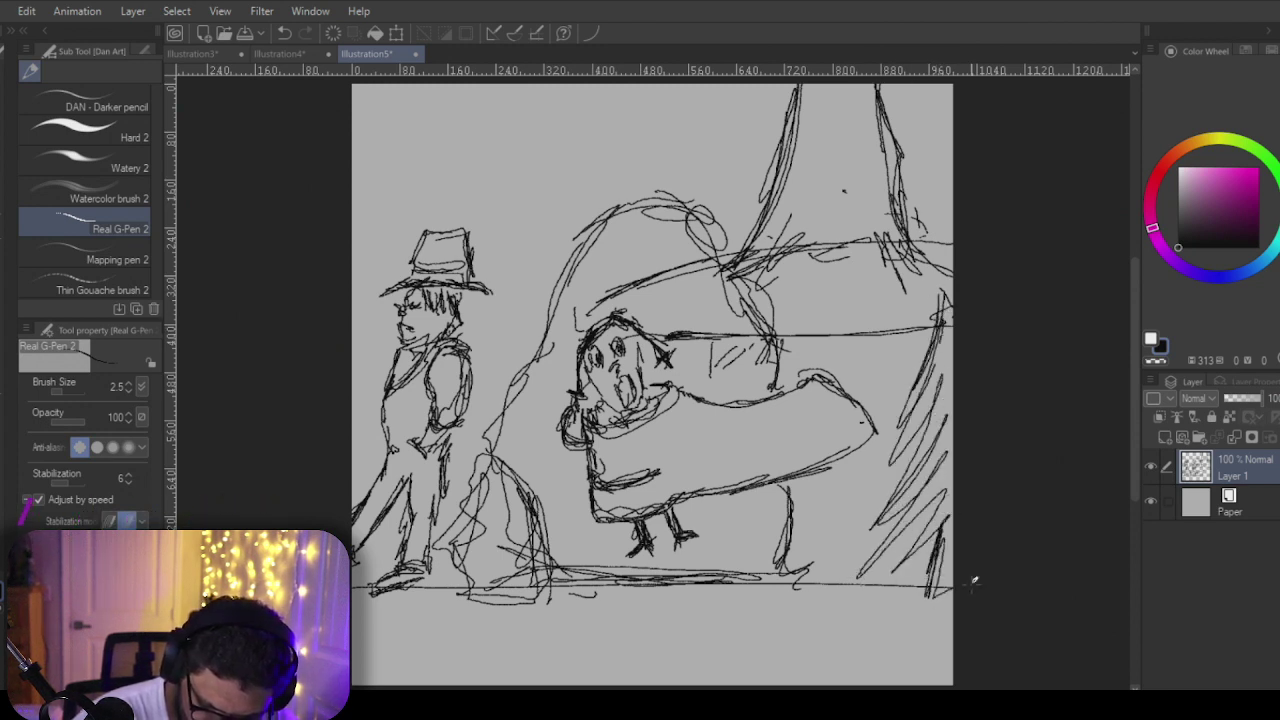
Step: Reinforce the ground line with long overlapping horizontal strokes across the canvas
{"action": "mouse_move", "coordinate": [952, 550]}
{"action": "left_mouse_down"}
{"action": "mouse_move", "coordinate": [934, 590]}
{"action": "mouse_move", "coordinate": [630, 597]}
{"action": "left_mouse_up"}
{"action": "left_click_drag", "start_coordinate": [736, 586], "coordinate": [884, 586]}
{"action": "left_click_drag", "start_coordinate": [798, 604], "coordinate": [474, 601]}
{"action": "left_click_drag", "start_coordinate": [353, 595], "coordinate": [487, 583]}
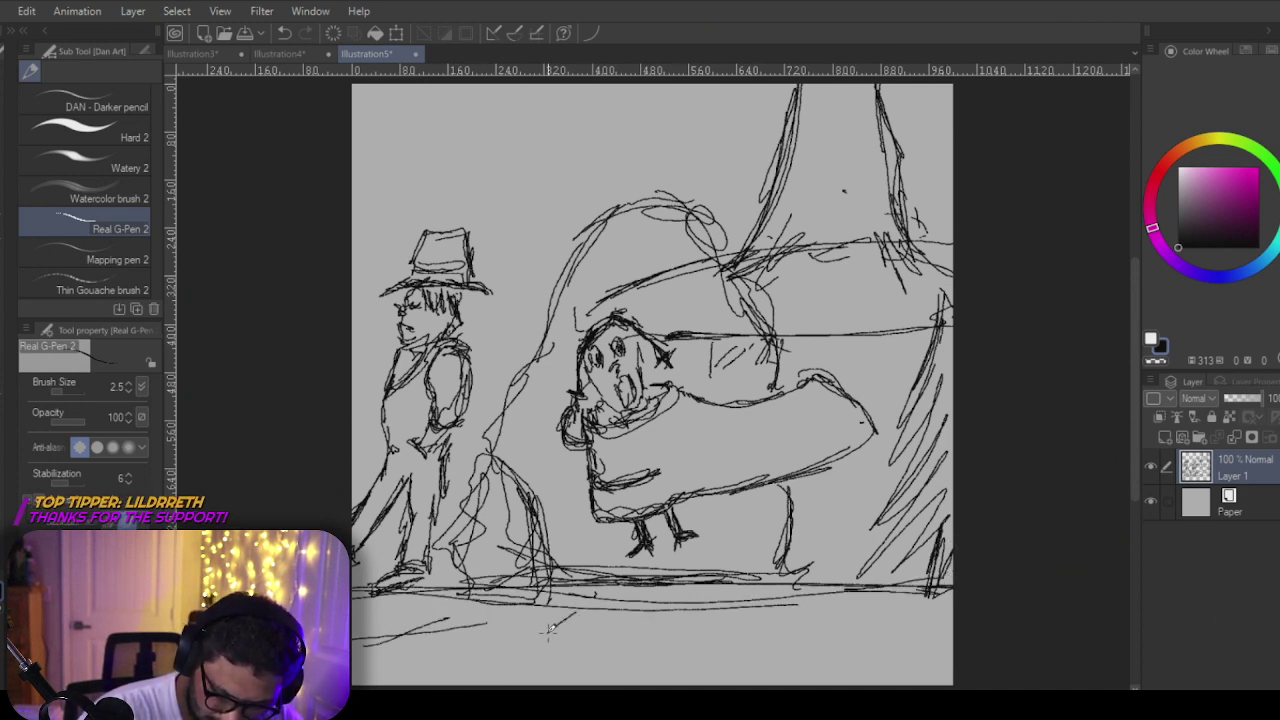
Step: Fill the foreground below the ground line with long, loose diagonal zigzag strokes
{"action": "left_click_drag", "start_coordinate": [548, 632], "coordinate": [415, 683]}
{"action": "mouse_move", "coordinate": [415, 683]}
{"action": "left_mouse_down"}
{"action": "mouse_move", "coordinate": [640, 600]}
{"action": "mouse_move", "coordinate": [852, 598]}
{"action": "left_mouse_up"}
{"action": "left_click_drag", "start_coordinate": [852, 598], "coordinate": [588, 678]}
{"action": "left_click_drag", "start_coordinate": [588, 678], "coordinate": [860, 622]}
{"action": "mouse_move", "coordinate": [886, 622]}
{"action": "left_mouse_down"}
{"action": "mouse_move", "coordinate": [918, 608]}
{"action": "mouse_move", "coordinate": [700, 684]}
{"action": "left_mouse_up"}
{"action": "left_click_drag", "start_coordinate": [924, 634], "coordinate": [670, 684]}
{"action": "left_click_drag", "start_coordinate": [938, 634], "coordinate": [896, 674]}
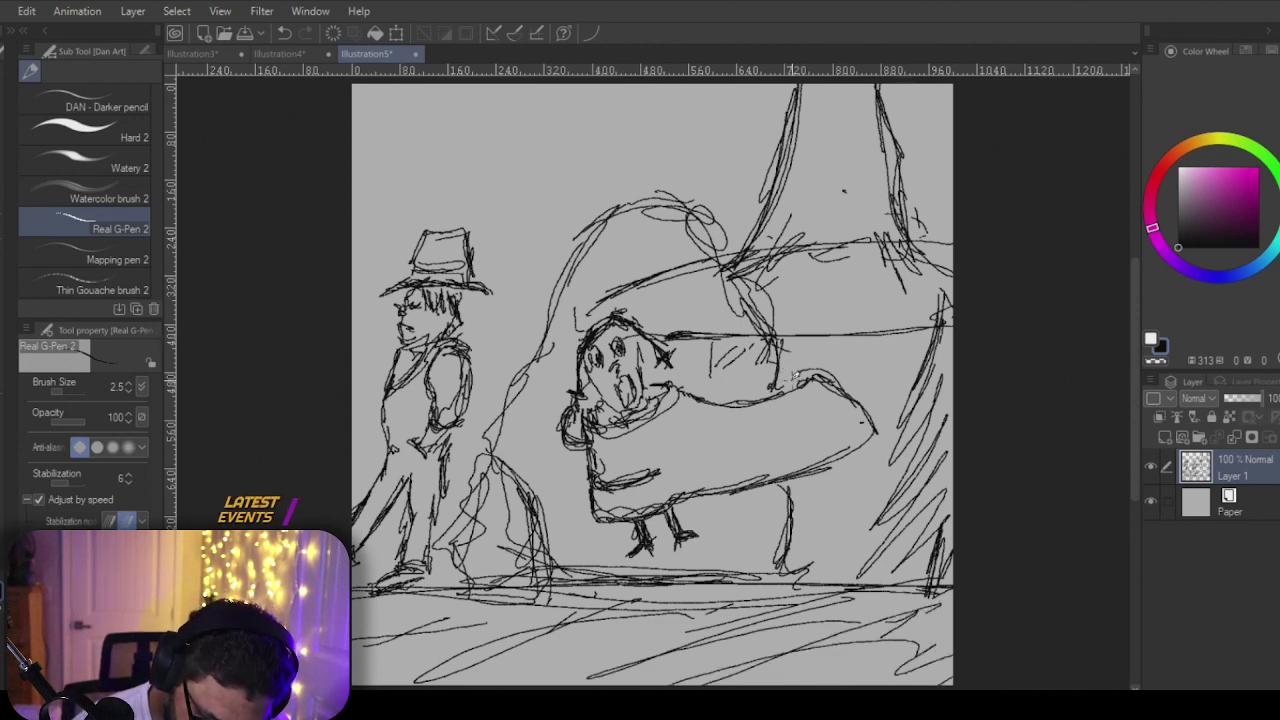
Step: Hatch the gap between the upper form and the creature's large arm with dense diagonal strokes
{"action": "mouse_move", "coordinate": [802, 358]}
{"action": "left_mouse_down"}
{"action": "mouse_move", "coordinate": [780, 390]}
{"action": "mouse_move", "coordinate": [780, 378]}
{"action": "left_mouse_up"}
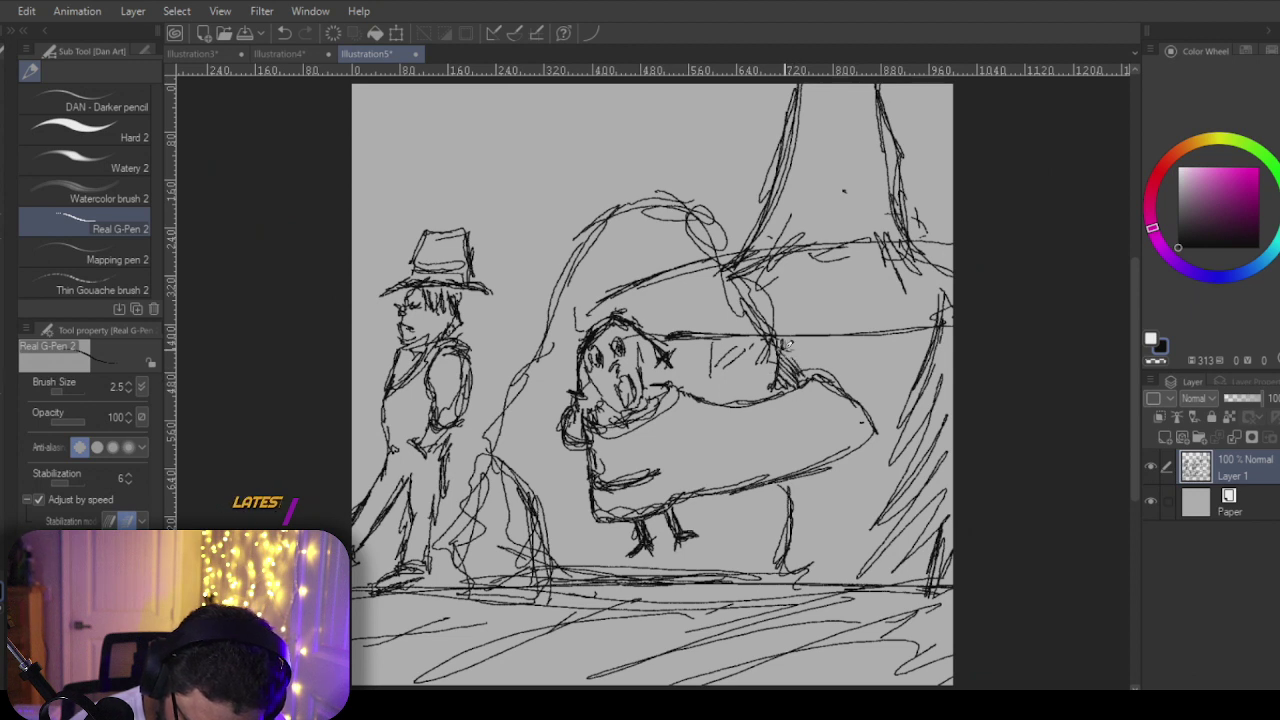
{"action": "mouse_move", "coordinate": [814, 332]}
{"action": "left_mouse_down"}
{"action": "mouse_move", "coordinate": [790, 370]}
{"action": "mouse_move", "coordinate": [900, 425]}
{"action": "left_mouse_up"}
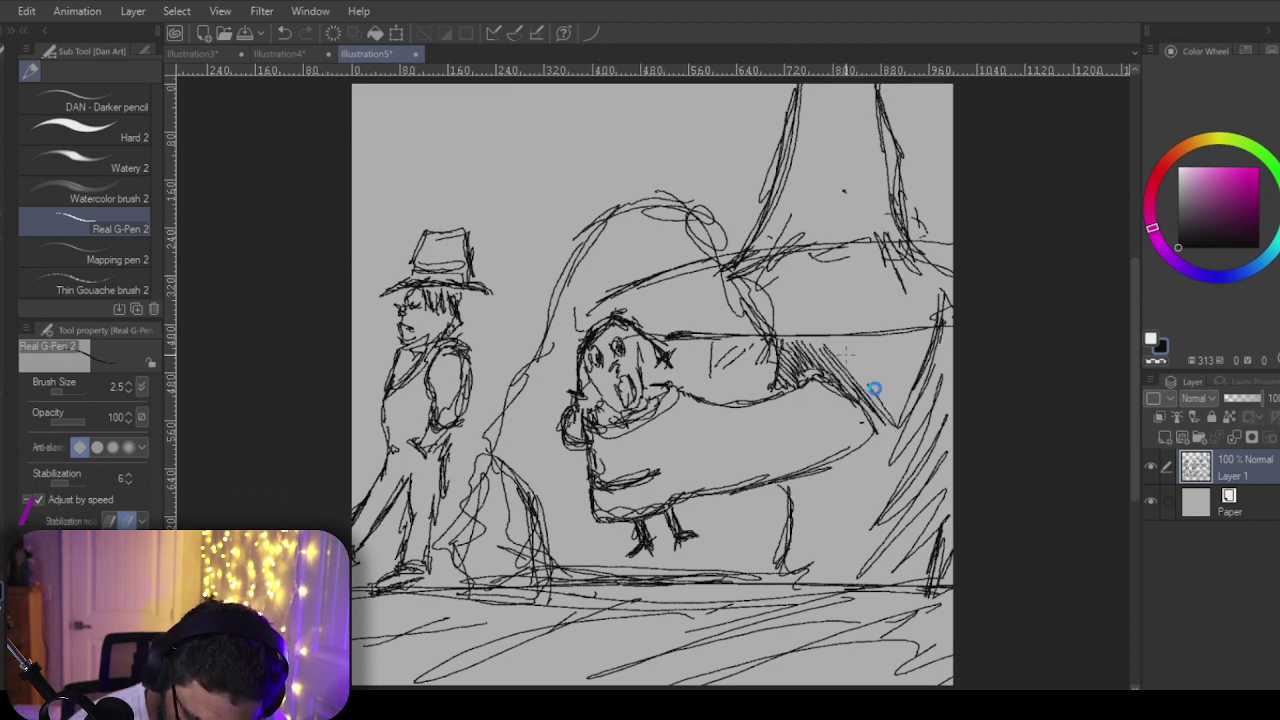
{"action": "mouse_move", "coordinate": [845, 345]}
{"action": "left_mouse_down"}
{"action": "mouse_move", "coordinate": [885, 395]}
{"action": "mouse_move", "coordinate": [915, 392]}
{"action": "left_mouse_up"}
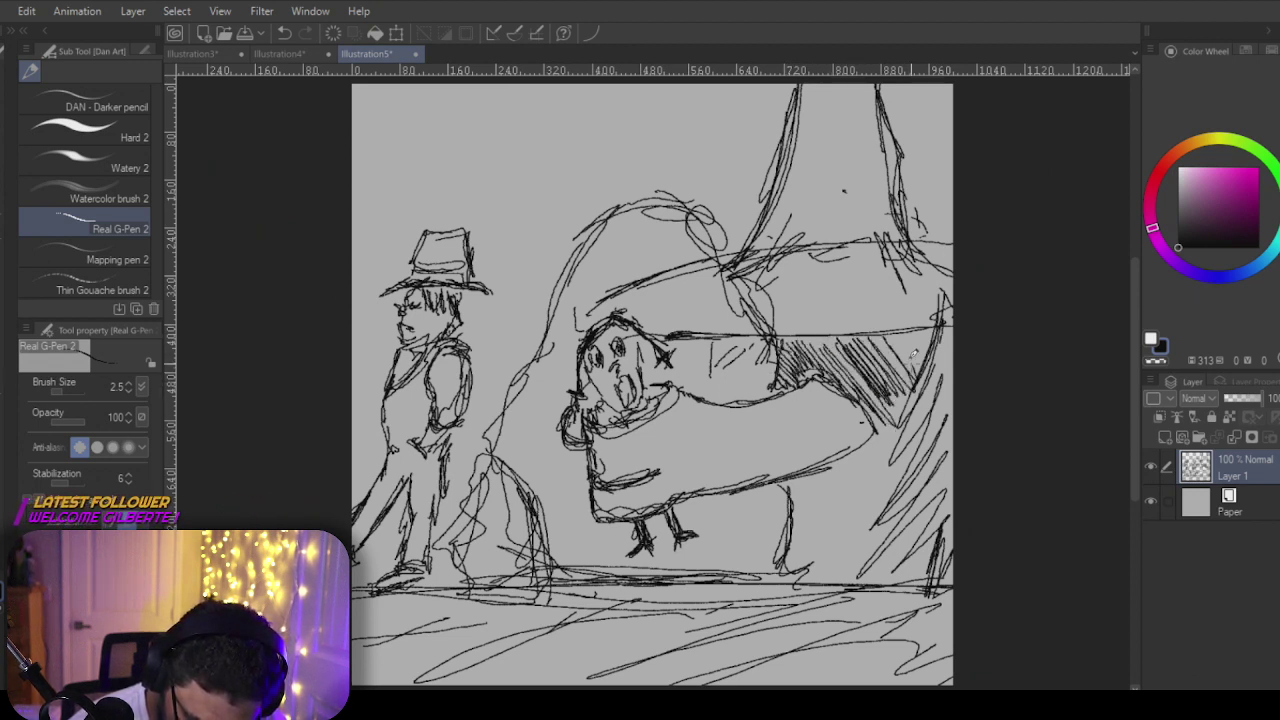
Step: Hatch the area beneath the large arm down to the ground with dense diagonal strokes
{"action": "mouse_move", "coordinate": [790, 545]}
{"action": "left_mouse_down"}
{"action": "mouse_move", "coordinate": [825, 592]}
{"action": "mouse_move", "coordinate": [850, 588]}
{"action": "left_mouse_up"}
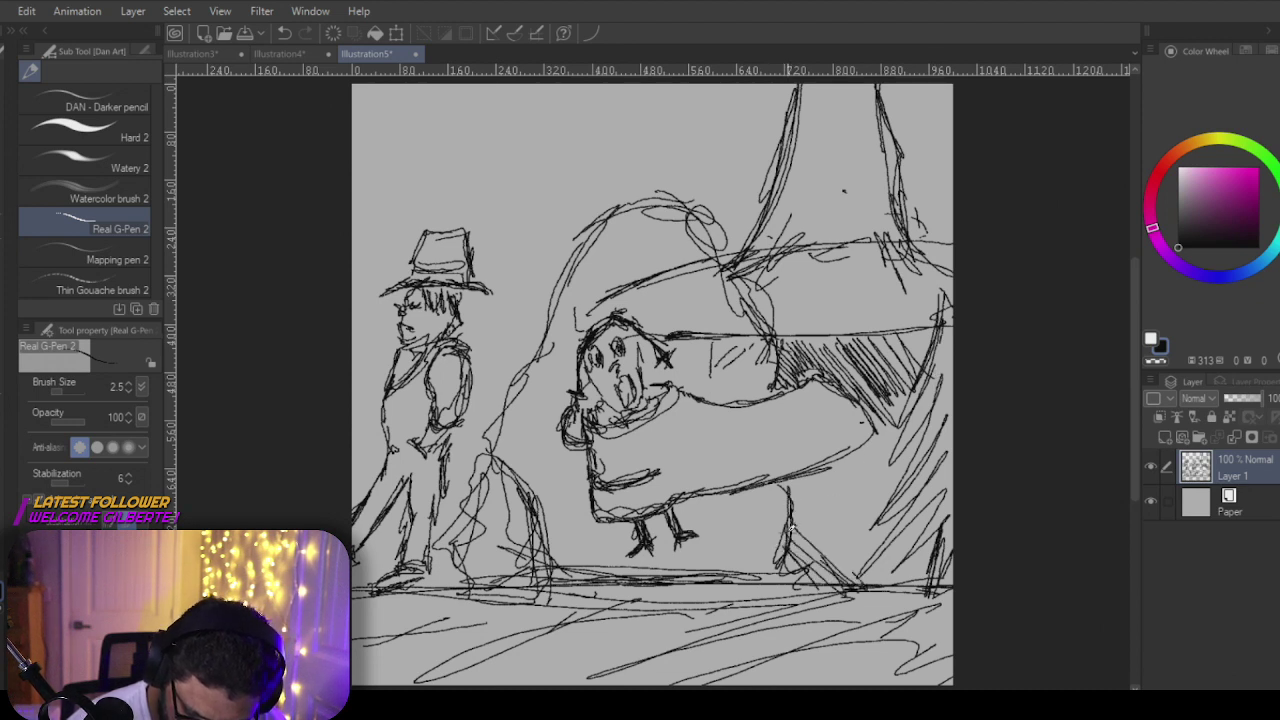
{"action": "mouse_move", "coordinate": [795, 520]}
{"action": "left_mouse_down"}
{"action": "mouse_move", "coordinate": [862, 590]}
{"action": "mouse_move", "coordinate": [885, 573]}
{"action": "mouse_move", "coordinate": [905, 585]}
{"action": "left_mouse_up"}
{"action": "left_click_drag", "start_coordinate": [820, 500], "coordinate": [905, 570]}
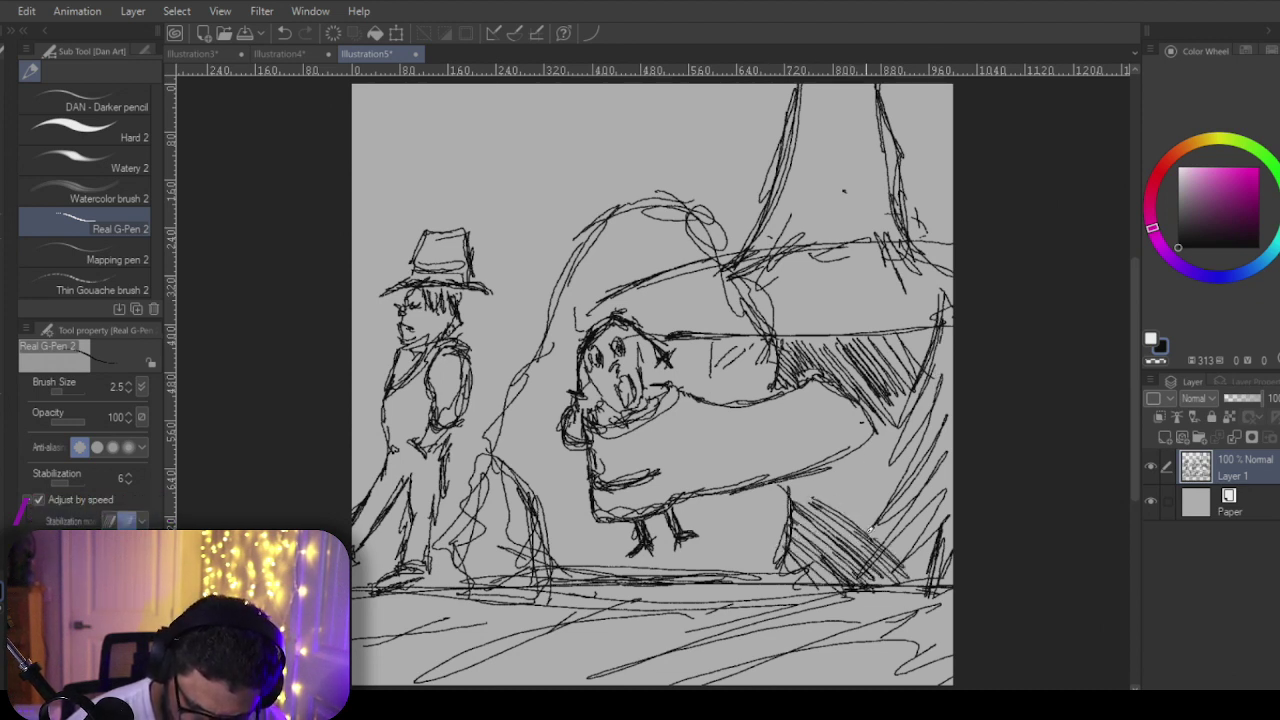
{"action": "mouse_move", "coordinate": [800, 470]}
{"action": "left_mouse_down"}
{"action": "mouse_move", "coordinate": [875, 545]}
{"action": "mouse_move", "coordinate": [890, 532]}
{"action": "left_mouse_up"}
{"action": "mouse_move", "coordinate": [845, 460]}
{"action": "left_mouse_down"}
{"action": "mouse_move", "coordinate": [895, 522]}
{"action": "mouse_move", "coordinate": [888, 500]}
{"action": "left_mouse_up"}
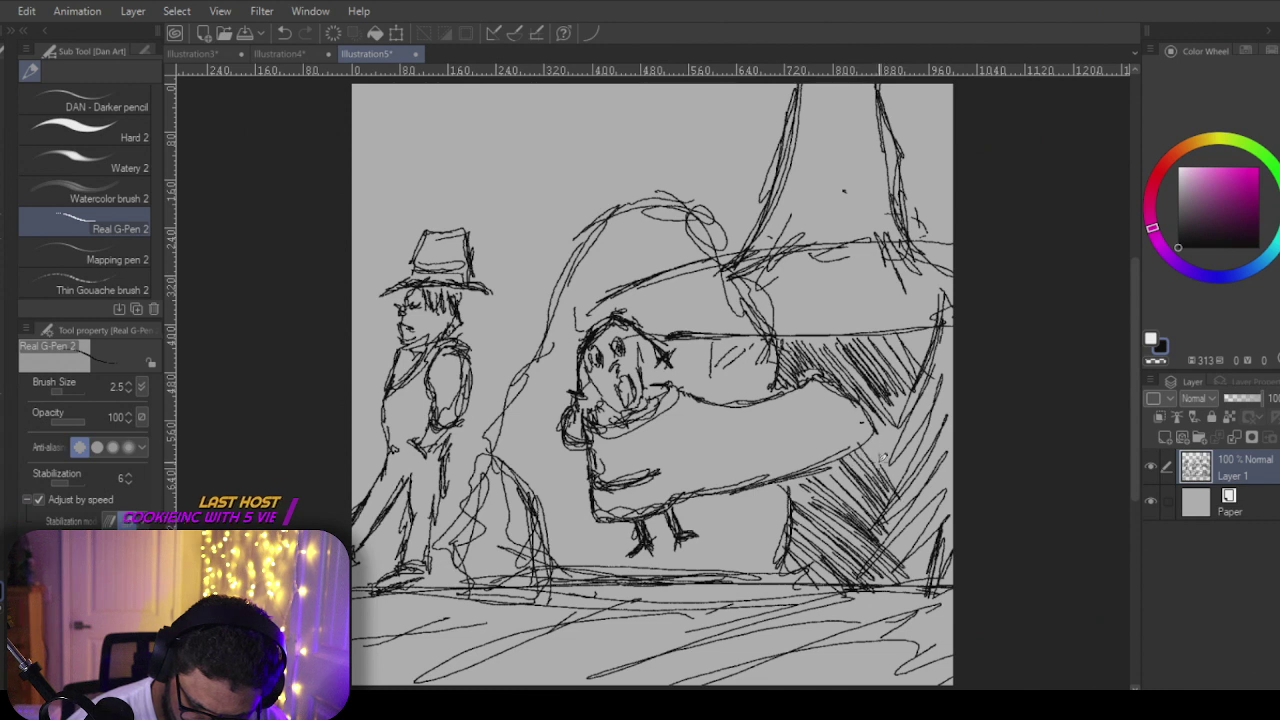
Step: Extend the hatching around the arm's rounded end and fill the remaining gaps out to the canvas's right edge
{"action": "left_click_drag", "start_coordinate": [870, 418], "coordinate": [902, 460]}
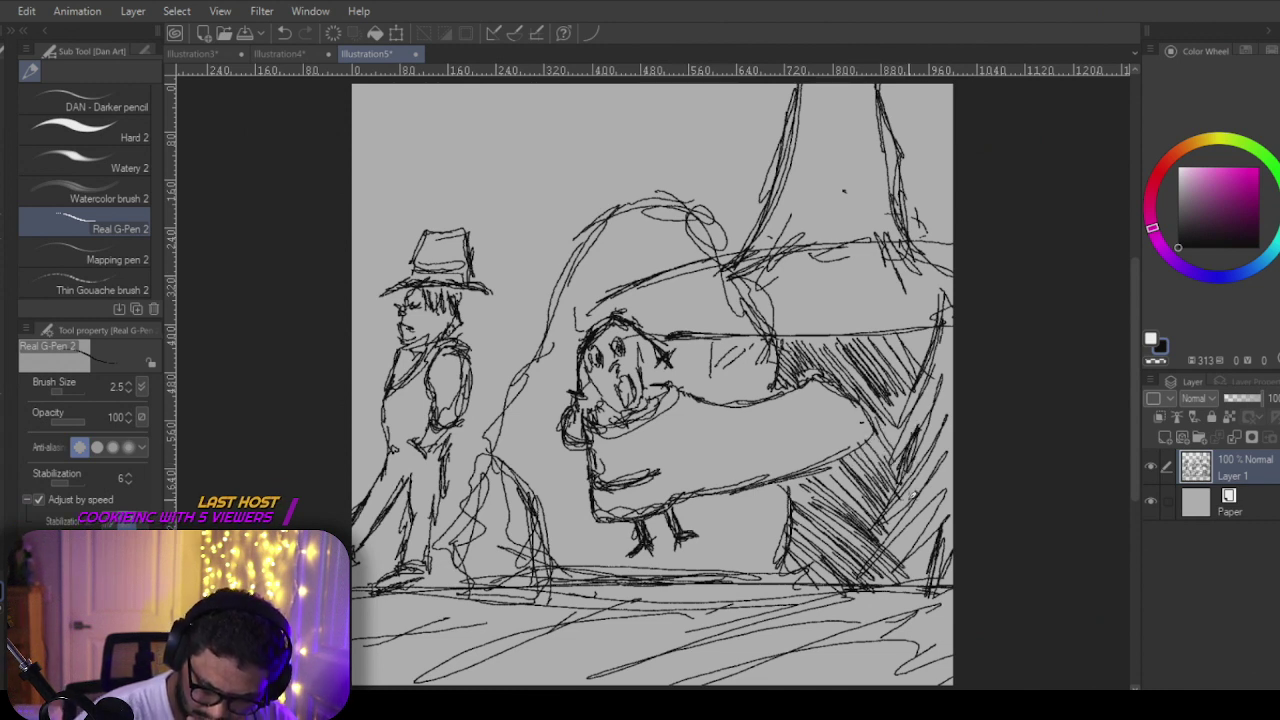
{"action": "left_click_drag", "start_coordinate": [930, 515], "coordinate": [884, 568]}
{"action": "mouse_move", "coordinate": [918, 526]}
{"action": "left_mouse_down"}
{"action": "mouse_move", "coordinate": [876, 570]}
{"action": "mouse_move", "coordinate": [906, 582]}
{"action": "left_mouse_up"}
{"action": "mouse_move", "coordinate": [936, 534]}
{"action": "left_mouse_down"}
{"action": "mouse_move", "coordinate": [902, 590]}
{"action": "mouse_move", "coordinate": [946, 590]}
{"action": "left_mouse_up"}
{"action": "left_click_drag", "start_coordinate": [880, 400], "coordinate": [912, 444]}
{"action": "mouse_move", "coordinate": [888, 392]}
{"action": "left_mouse_down"}
{"action": "mouse_move", "coordinate": [912, 456]}
{"action": "mouse_move", "coordinate": [912, 436]}
{"action": "left_mouse_up"}
{"action": "left_click_drag", "start_coordinate": [914, 330], "coordinate": [932, 354]}
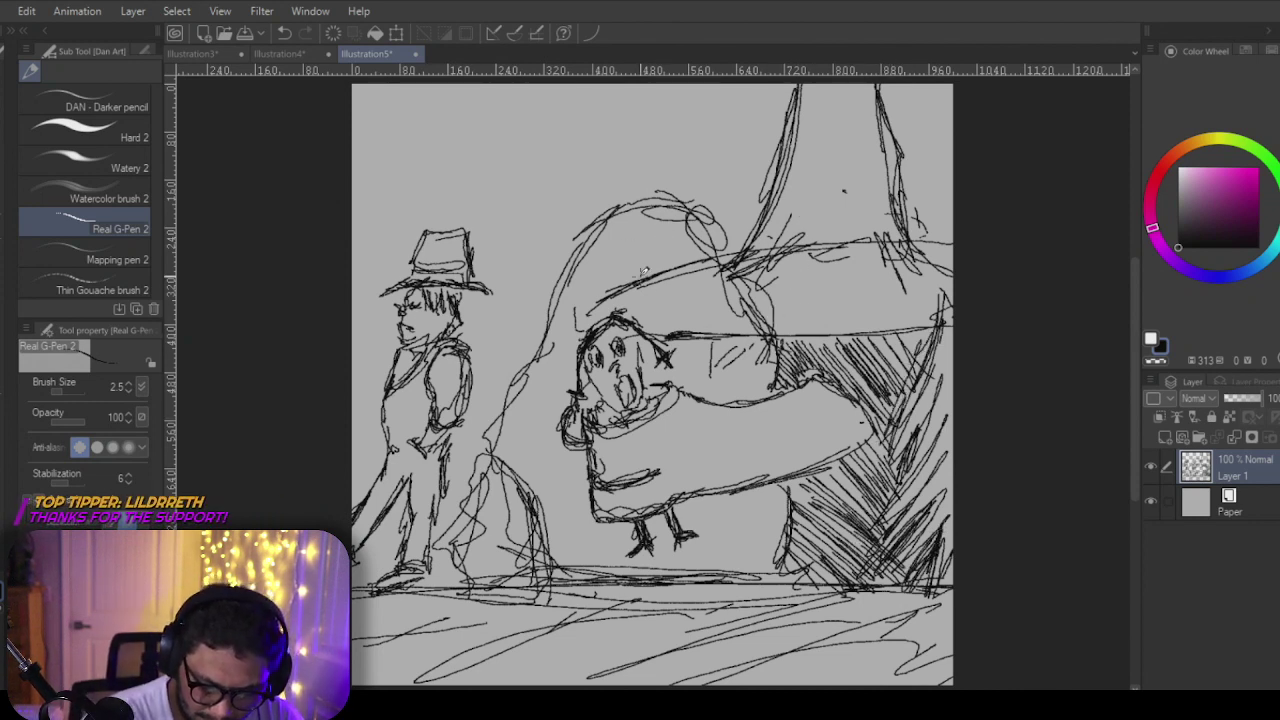
Step: Erase the upper form's lines and stray hatching inside the arch above the creature's arm with the Hard eraser
{"action": "key", "text": "e"}
{"action": "mouse_move", "coordinate": [668, 270]}
{"action": "left_mouse_down"}
{"action": "mouse_move", "coordinate": [614, 280]}
{"action": "mouse_move", "coordinate": [660, 269]}
{"action": "mouse_move", "coordinate": [706, 331]}
{"action": "mouse_move", "coordinate": [705, 269]}
{"action": "left_mouse_up"}
{"action": "key", "text": "p"}
{"action": "key", "text": "e"}
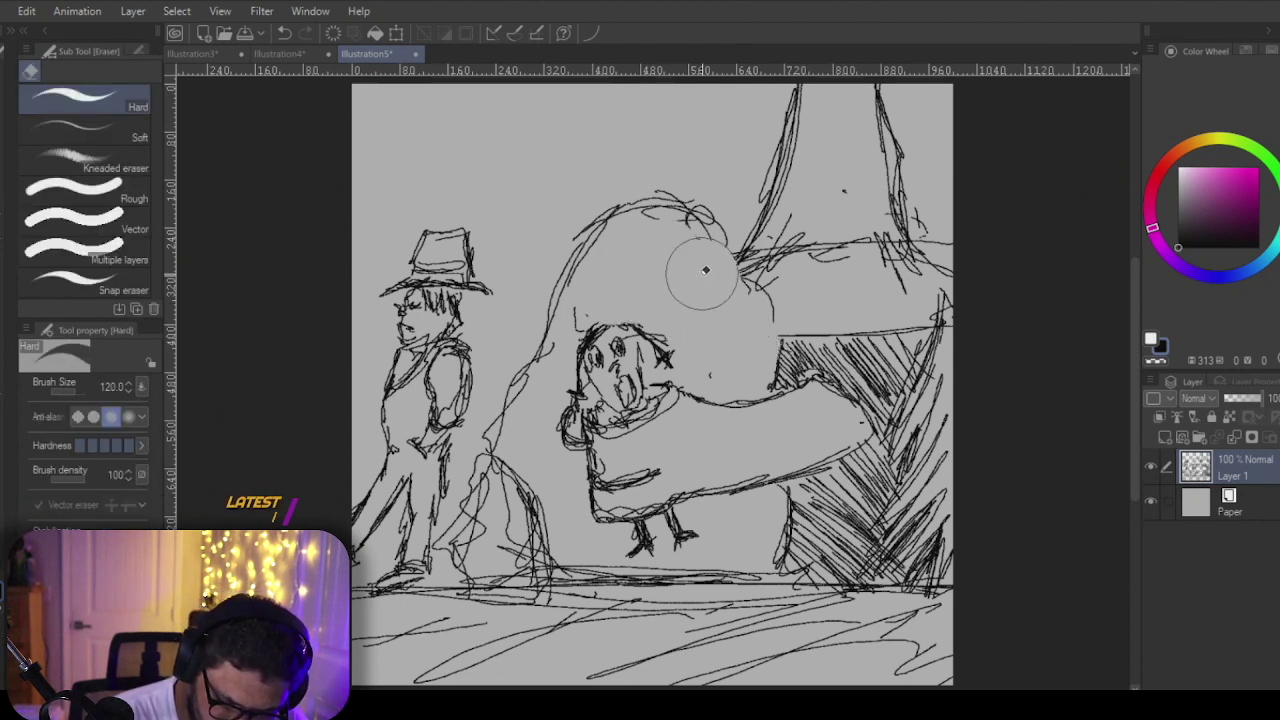
{"action": "key", "text": "p"}
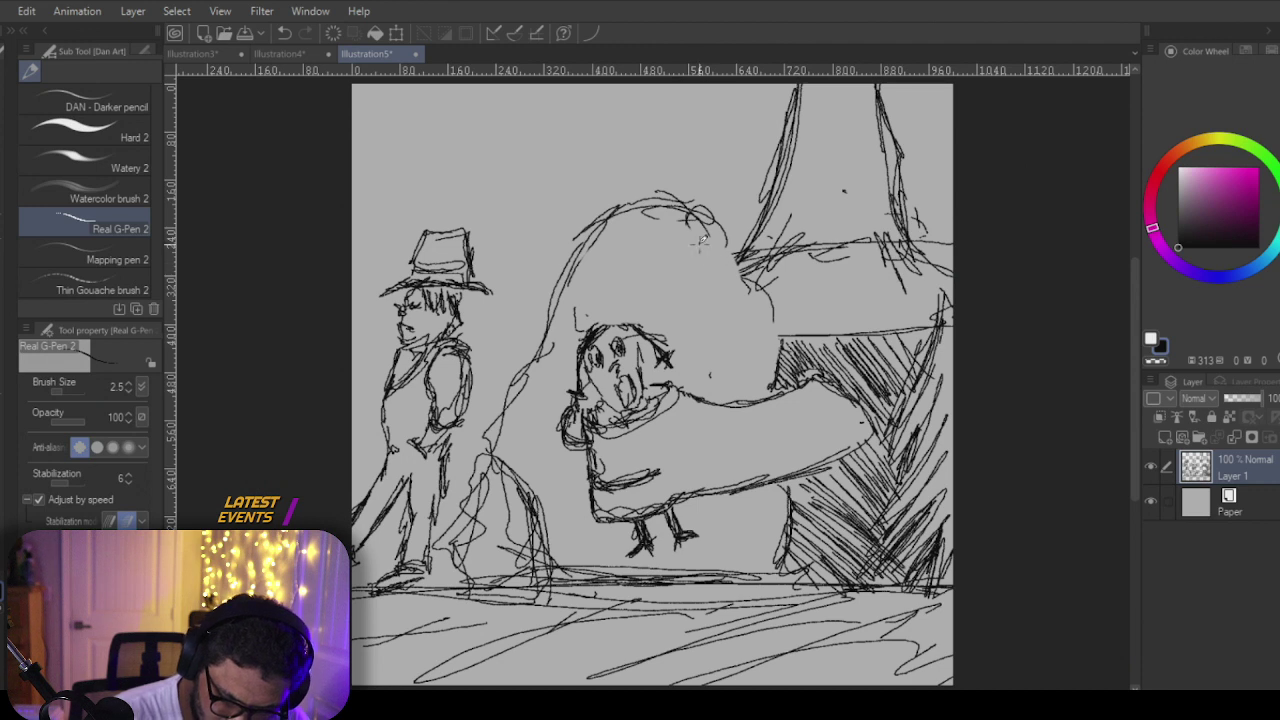
Step: Shade the arch's inner edge with hatching and looping contours, and add matching contours and floor strokes beneath the arm
{"action": "mouse_move", "coordinate": [740, 306]}
{"action": "left_mouse_down"}
{"action": "mouse_move", "coordinate": [770, 384]}
{"action": "mouse_move", "coordinate": [757, 288]}
{"action": "left_mouse_up"}
{"action": "left_click_drag", "start_coordinate": [750, 328], "coordinate": [771, 298]}
{"action": "mouse_move", "coordinate": [763, 374]}
{"action": "left_mouse_down"}
{"action": "mouse_move", "coordinate": [776, 326]}
{"action": "mouse_move", "coordinate": [774, 348]}
{"action": "left_mouse_up"}
{"action": "left_click_drag", "start_coordinate": [726, 264], "coordinate": [700, 238]}
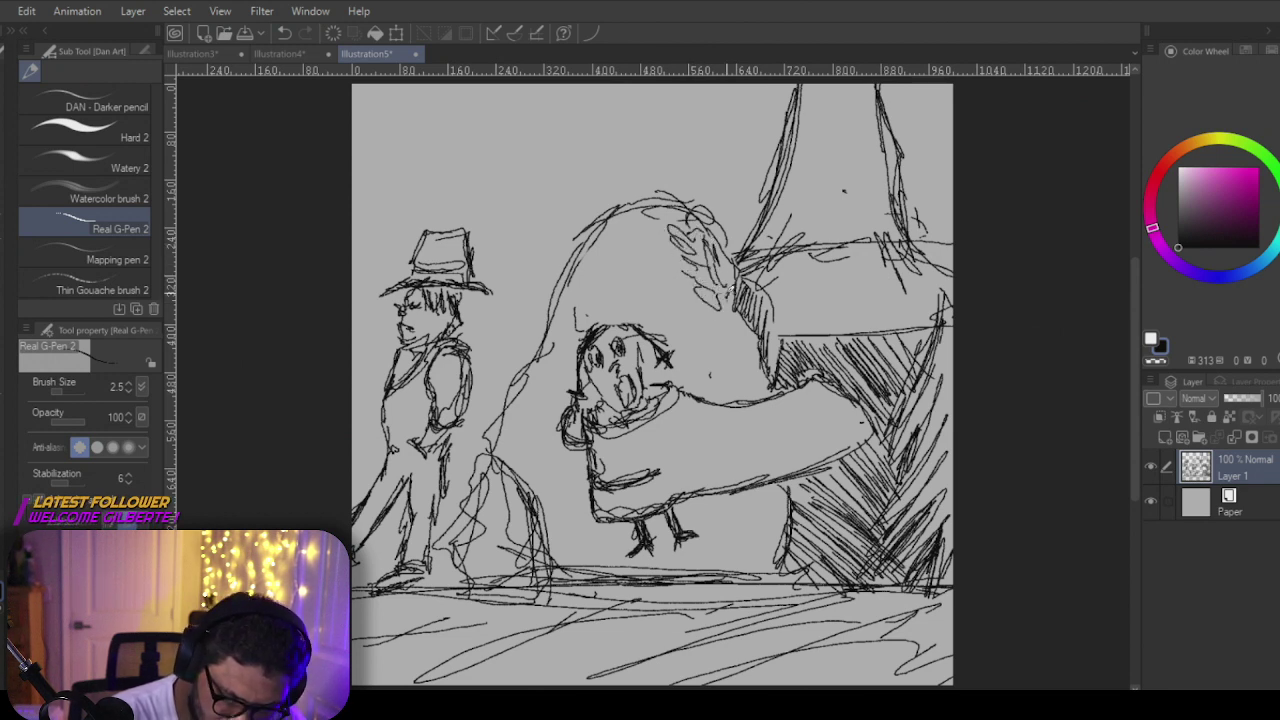
{"action": "left_click_drag", "start_coordinate": [774, 497], "coordinate": [754, 506]}
{"action": "mouse_move", "coordinate": [769, 500]}
{"action": "left_mouse_down"}
{"action": "mouse_move", "coordinate": [741, 574]}
{"action": "mouse_move", "coordinate": [470, 592]}
{"action": "left_mouse_up"}
{"action": "left_click_drag", "start_coordinate": [738, 568], "coordinate": [718, 577]}
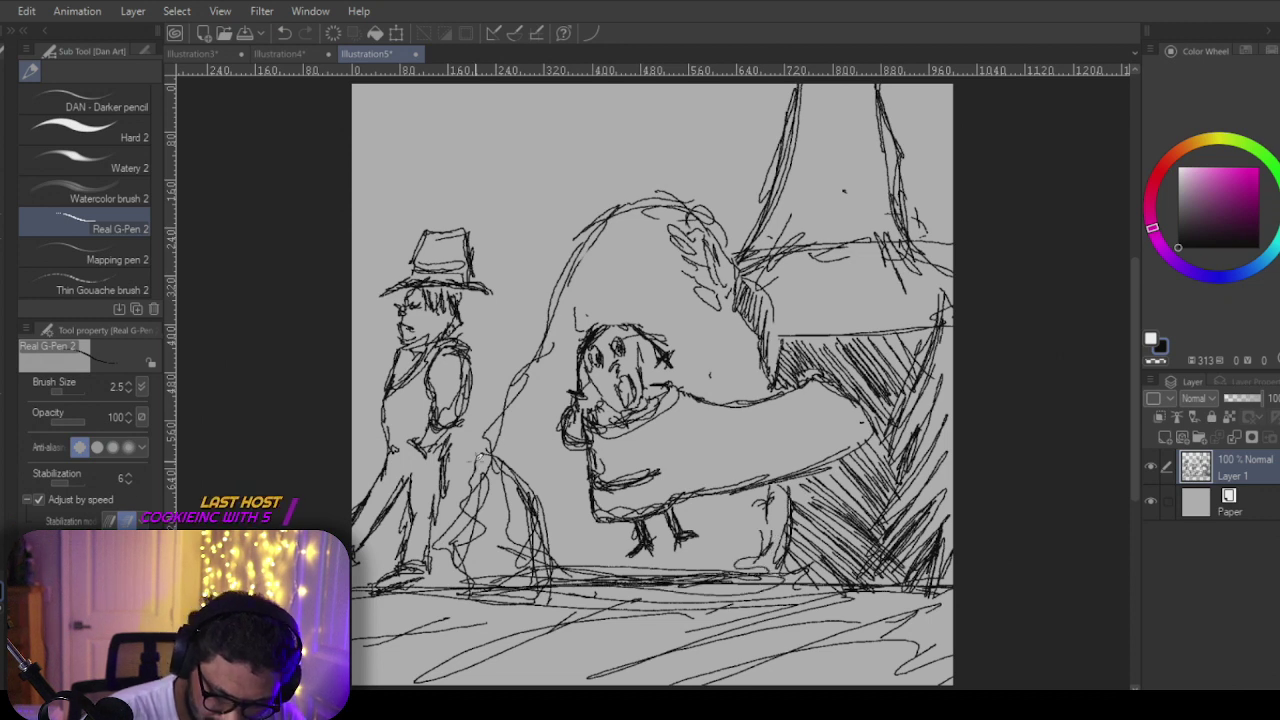
Step: Erase the scribbled lines inside the mound beside the man and redraw its side contours down to the ground
{"action": "key", "text": "e"}
{"action": "left_click_drag", "start_coordinate": [492, 500], "coordinate": [500, 550]}
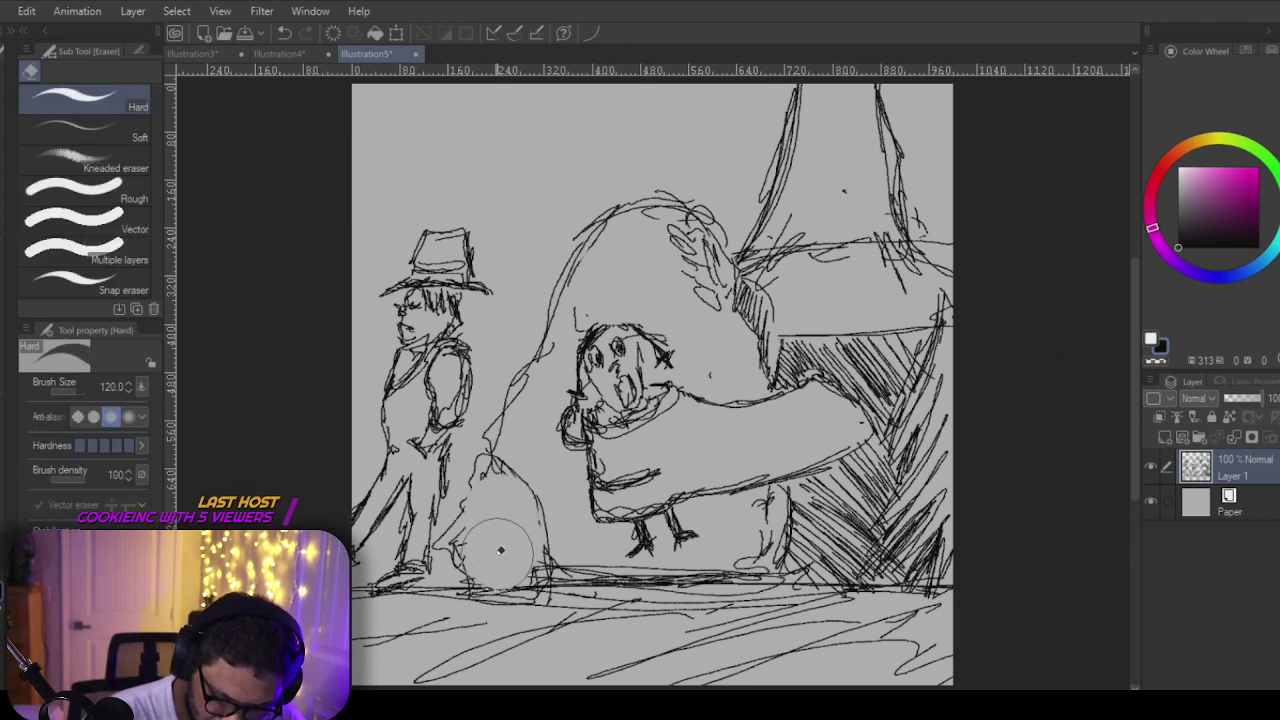
{"action": "key", "text": "p"}
{"action": "mouse_move", "coordinate": [496, 458]}
{"action": "left_mouse_down"}
{"action": "mouse_move", "coordinate": [478, 516]}
{"action": "mouse_move", "coordinate": [450, 546]}
{"action": "mouse_move", "coordinate": [470, 566]}
{"action": "left_mouse_up"}
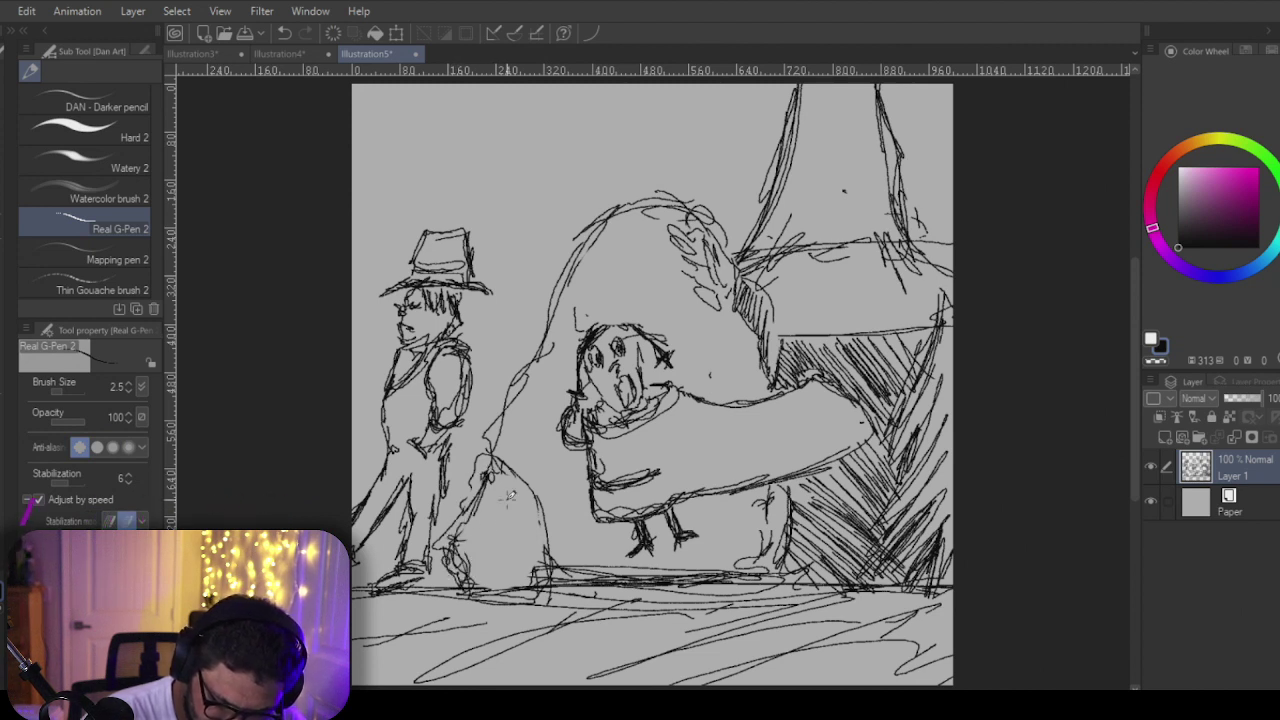
{"action": "mouse_move", "coordinate": [509, 494]}
{"action": "left_mouse_down"}
{"action": "mouse_move", "coordinate": [545, 556]}
{"action": "mouse_move", "coordinate": [540, 580]}
{"action": "mouse_move", "coordinate": [596, 592]}
{"action": "left_mouse_up"}
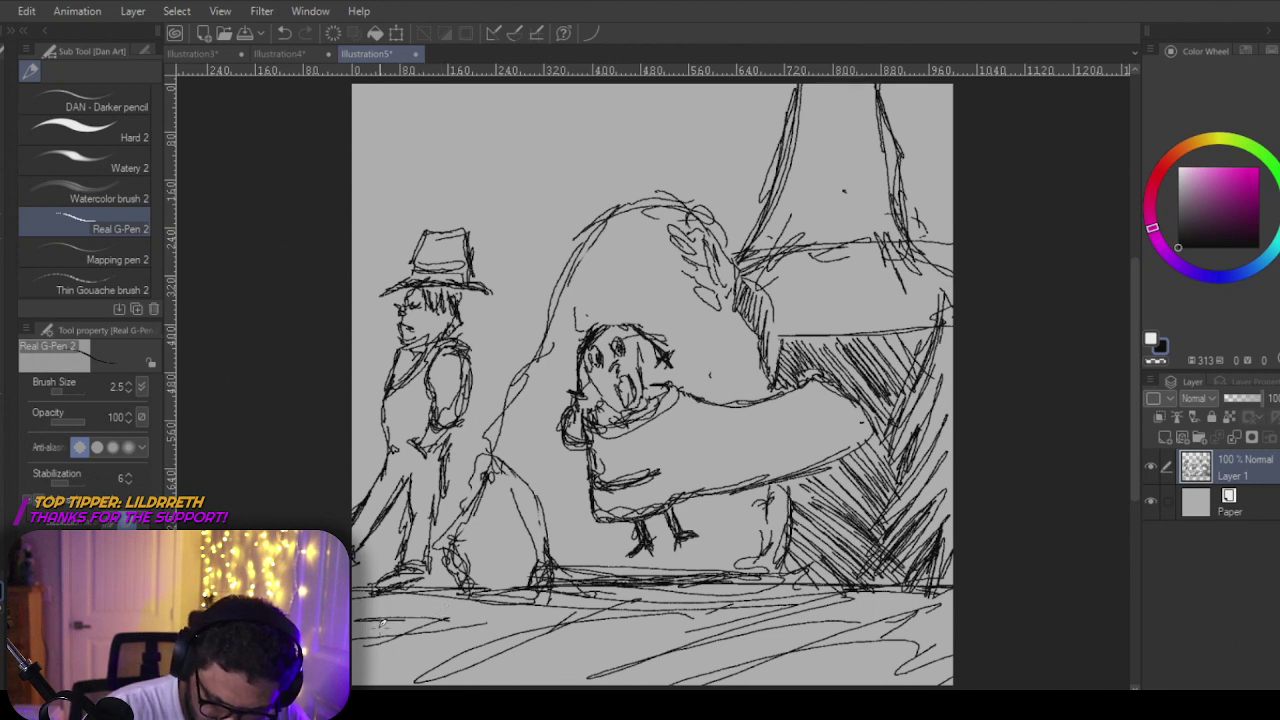
Step: Draw a second rough band of horizontal strokes across the foreground below the ground line
{"action": "left_click_drag", "start_coordinate": [381, 623], "coordinate": [448, 620]}
{"action": "left_click_drag", "start_coordinate": [450, 630], "coordinate": [582, 628]}
{"action": "left_click_drag", "start_coordinate": [548, 640], "coordinate": [632, 634]}
{"action": "left_click_drag", "start_coordinate": [356, 631], "coordinate": [846, 622]}
{"action": "left_click_drag", "start_coordinate": [478, 634], "coordinate": [936, 630]}
{"action": "left_click_drag", "start_coordinate": [818, 632], "coordinate": [930, 625]}
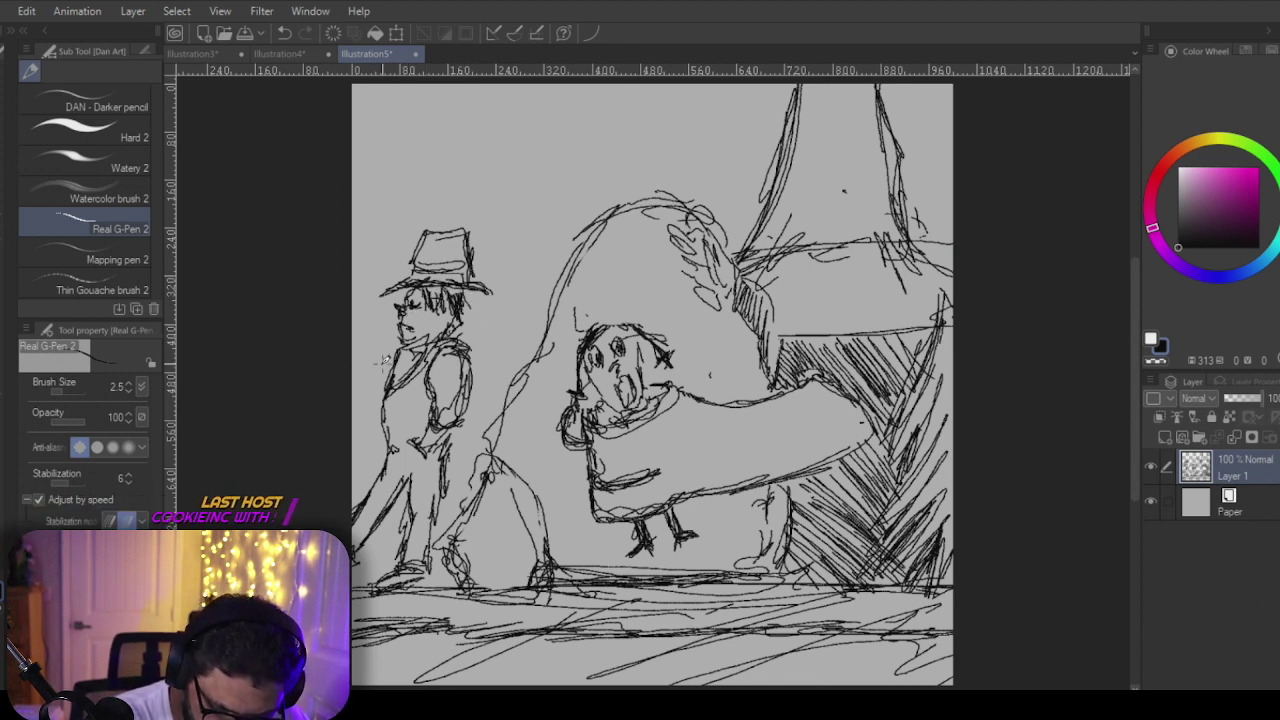
Step: Draw the man's raised hand in front of his chest gripping a stick that slants up toward his face
{"action": "left_click_drag", "start_coordinate": [384, 394], "coordinate": [388, 354]}
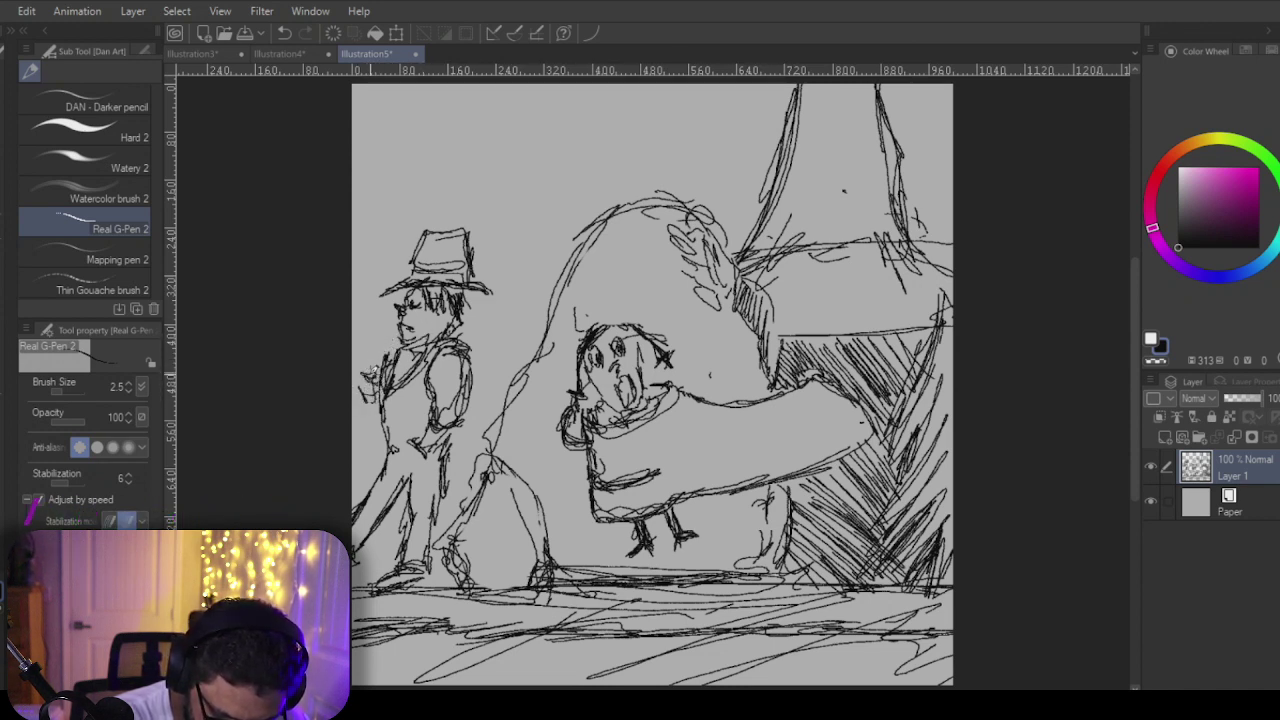
{"action": "mouse_move", "coordinate": [373, 370]}
{"action": "left_mouse_down"}
{"action": "mouse_move", "coordinate": [360, 388]}
{"action": "mouse_move", "coordinate": [390, 331]}
{"action": "mouse_move", "coordinate": [368, 392]}
{"action": "mouse_move", "coordinate": [356, 368]}
{"action": "mouse_move", "coordinate": [354, 402]}
{"action": "left_mouse_up"}
{"action": "left_click_drag", "start_coordinate": [366, 360], "coordinate": [386, 334]}
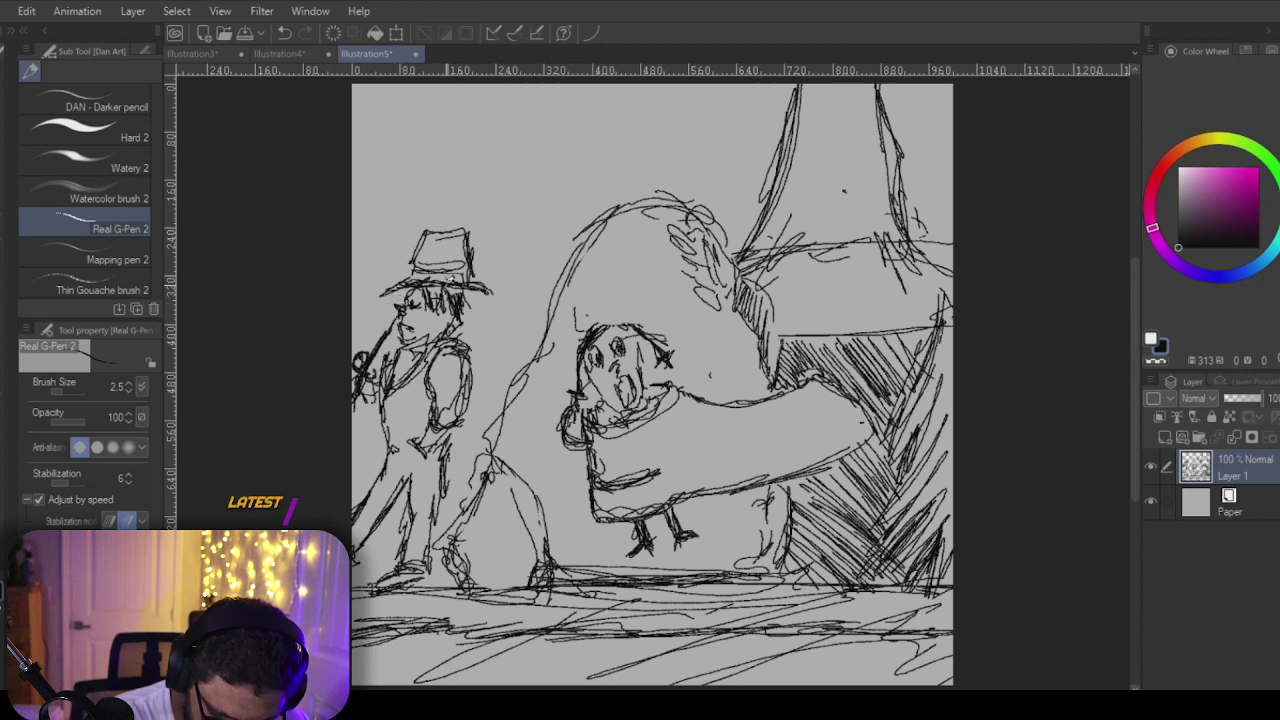
Step: Extend the stick from behind the top hat into a curved staff with a hooked end, and thicken its line
{"action": "left_click_drag", "start_coordinate": [470, 250], "coordinate": [486, 217]}
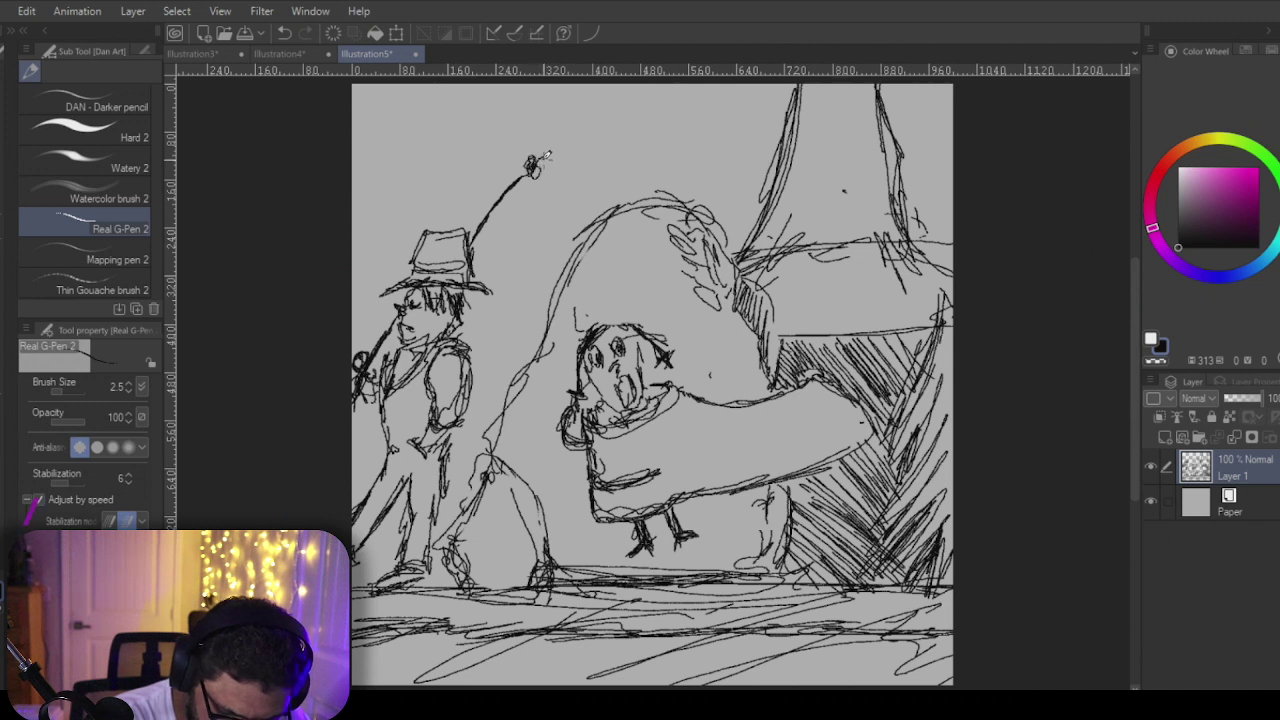
{"action": "left_click_drag", "start_coordinate": [539, 160], "coordinate": [545, 199]}
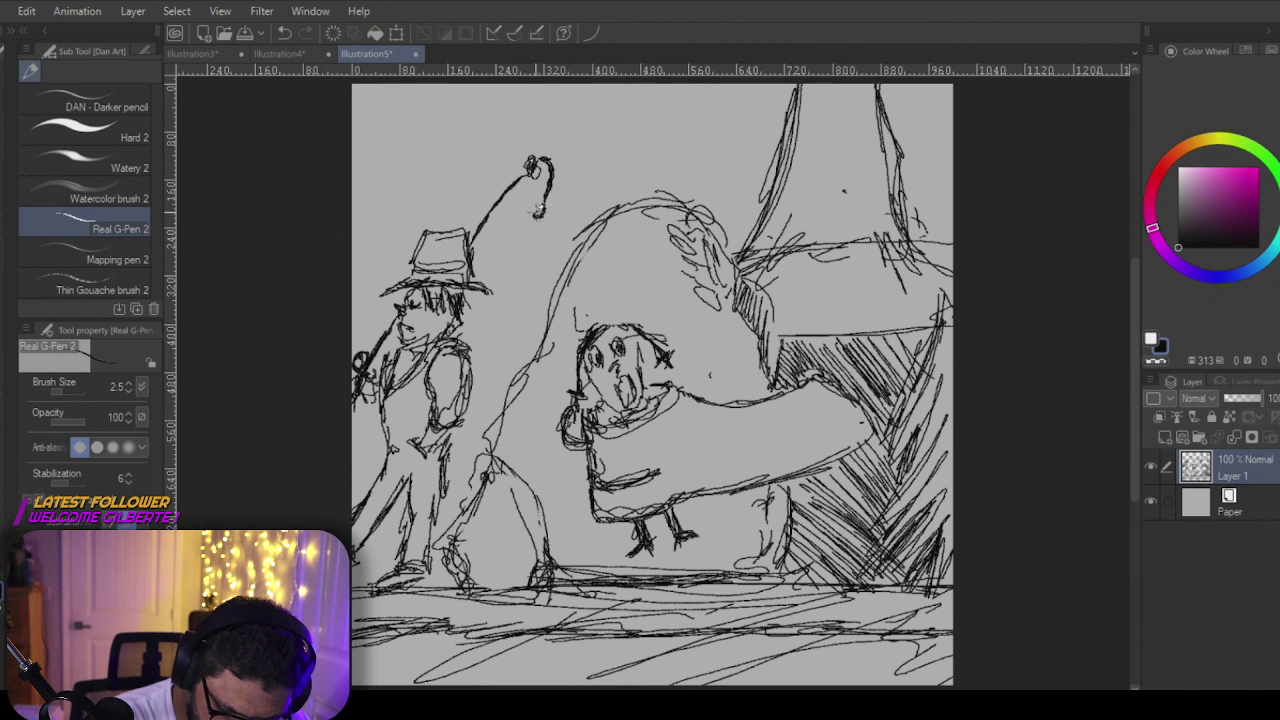
{"action": "left_click_drag", "start_coordinate": [548, 194], "coordinate": [537, 214]}
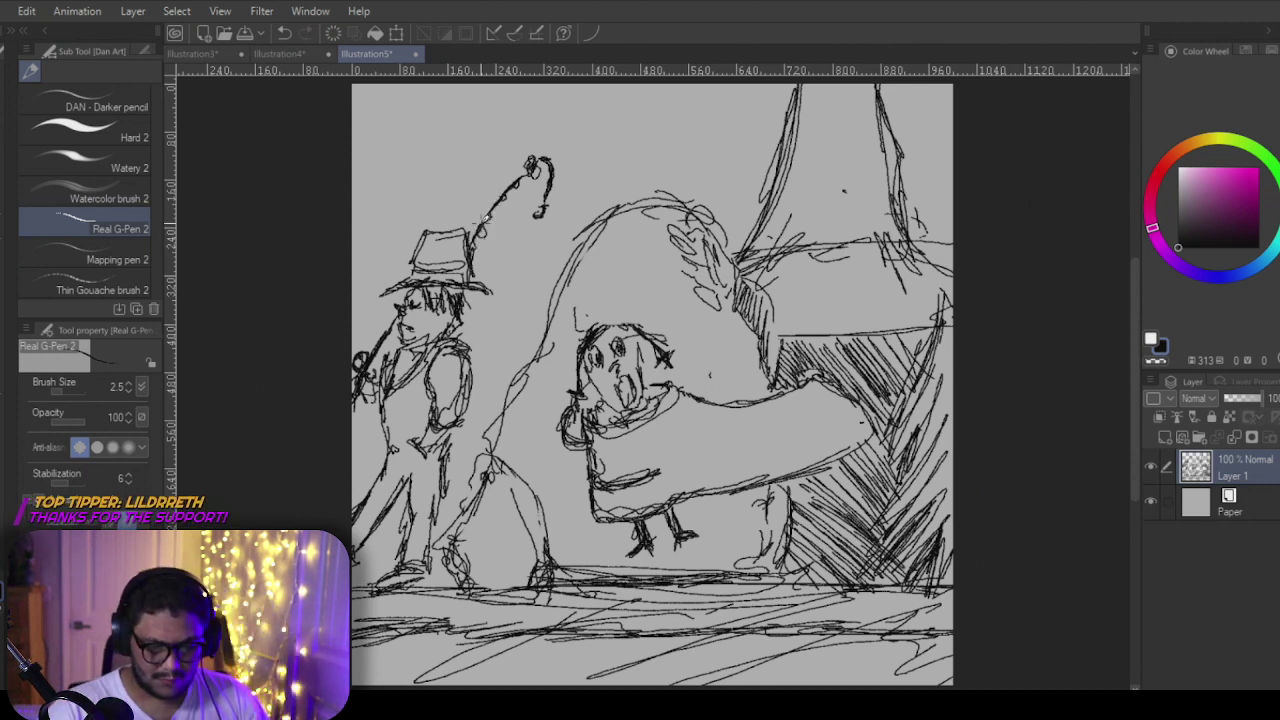
{"action": "left_click_drag", "start_coordinate": [480, 222], "coordinate": [510, 182]}
{"action": "mouse_move", "coordinate": [520, 174]}
{"action": "left_mouse_down"}
{"action": "mouse_move", "coordinate": [486, 214]}
{"action": "mouse_move", "coordinate": [527, 171]}
{"action": "left_mouse_up"}
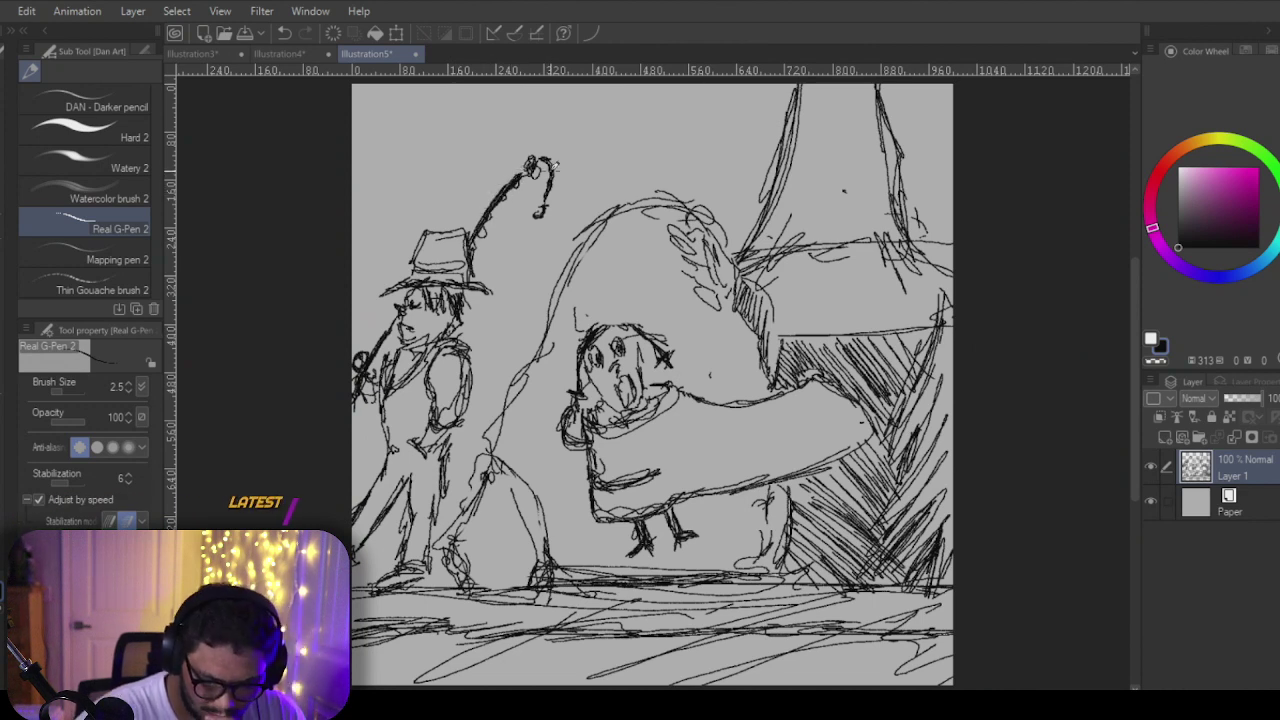
Step: Darken the man's torso, legs and shoes, and redefine the creature's hood, eyes and open mouth
{"action": "mouse_move", "coordinate": [394, 324]}
{"action": "left_mouse_down"}
{"action": "mouse_move", "coordinate": [402, 312]}
{"action": "mouse_move", "coordinate": [388, 335]}
{"action": "mouse_move", "coordinate": [400, 312]}
{"action": "left_mouse_up"}
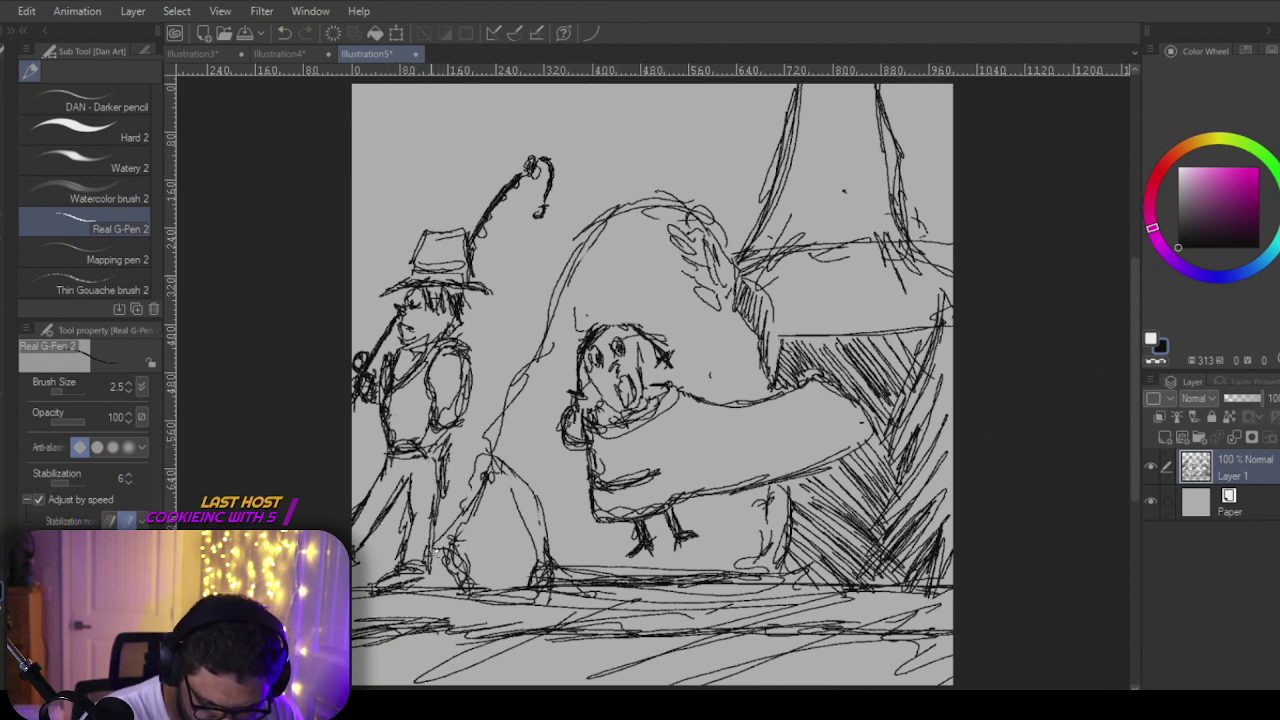
{"action": "mouse_move", "coordinate": [424, 566]}
{"action": "left_mouse_down"}
{"action": "mouse_move", "coordinate": [430, 600]}
{"action": "mouse_move", "coordinate": [372, 598]}
{"action": "mouse_move", "coordinate": [418, 582]}
{"action": "mouse_move", "coordinate": [394, 570]}
{"action": "mouse_move", "coordinate": [380, 585]}
{"action": "left_mouse_up"}
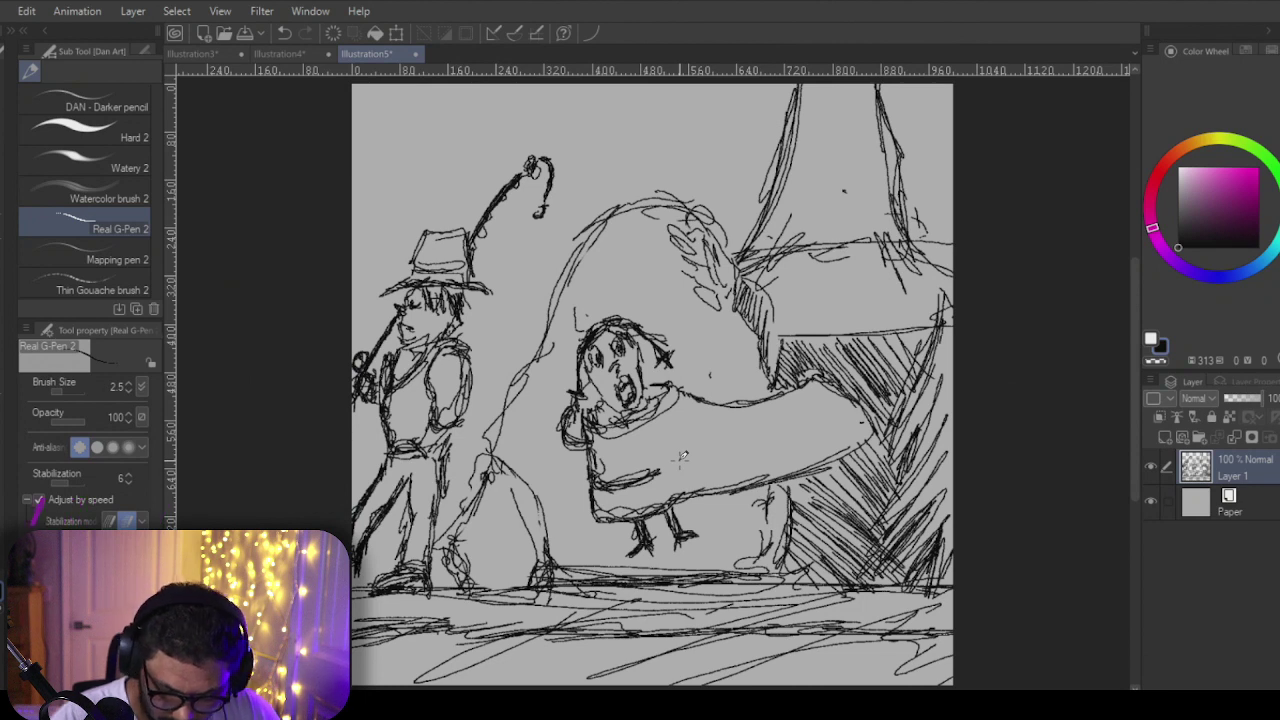
Step: Erase patches of the dark hatching above the giant arm with the Hard eraser at size 50
{"action": "key", "text": "e"}
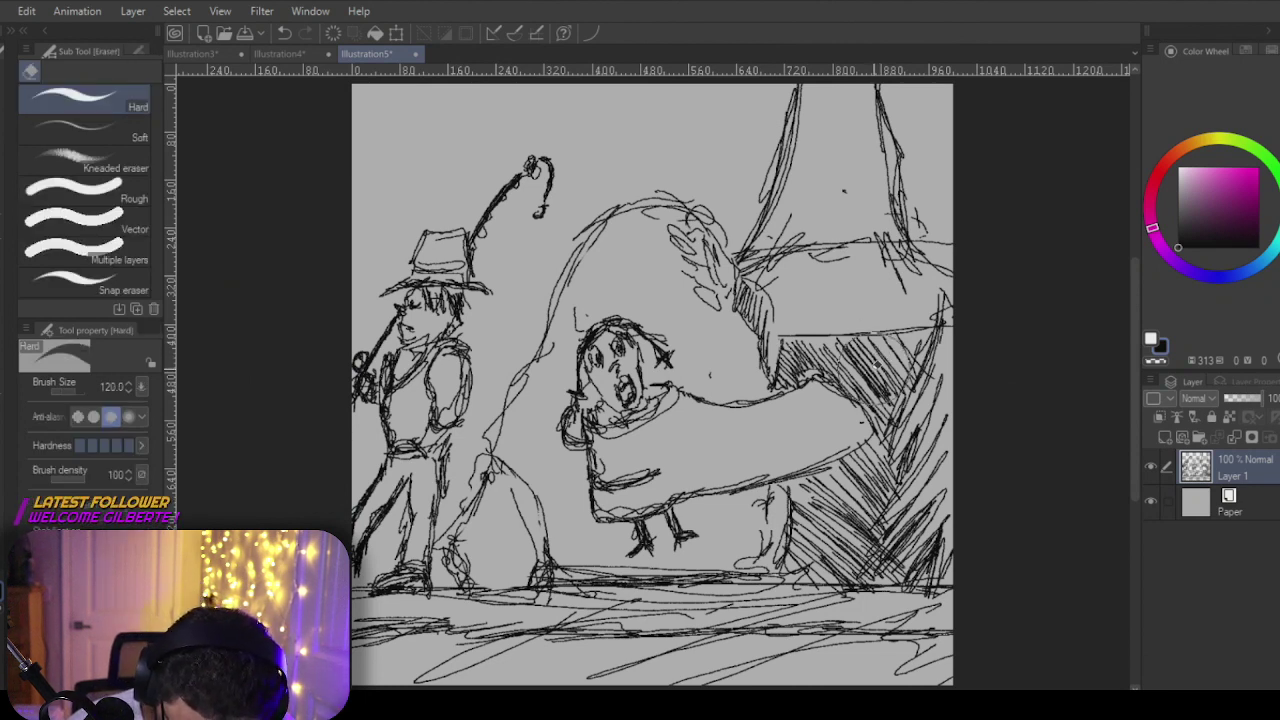
{"action": "key", "text": "["}
{"action": "key", "text": "["}
{"action": "key", "text": "["}
{"action": "key", "text": "["}
{"action": "key", "text": "["}
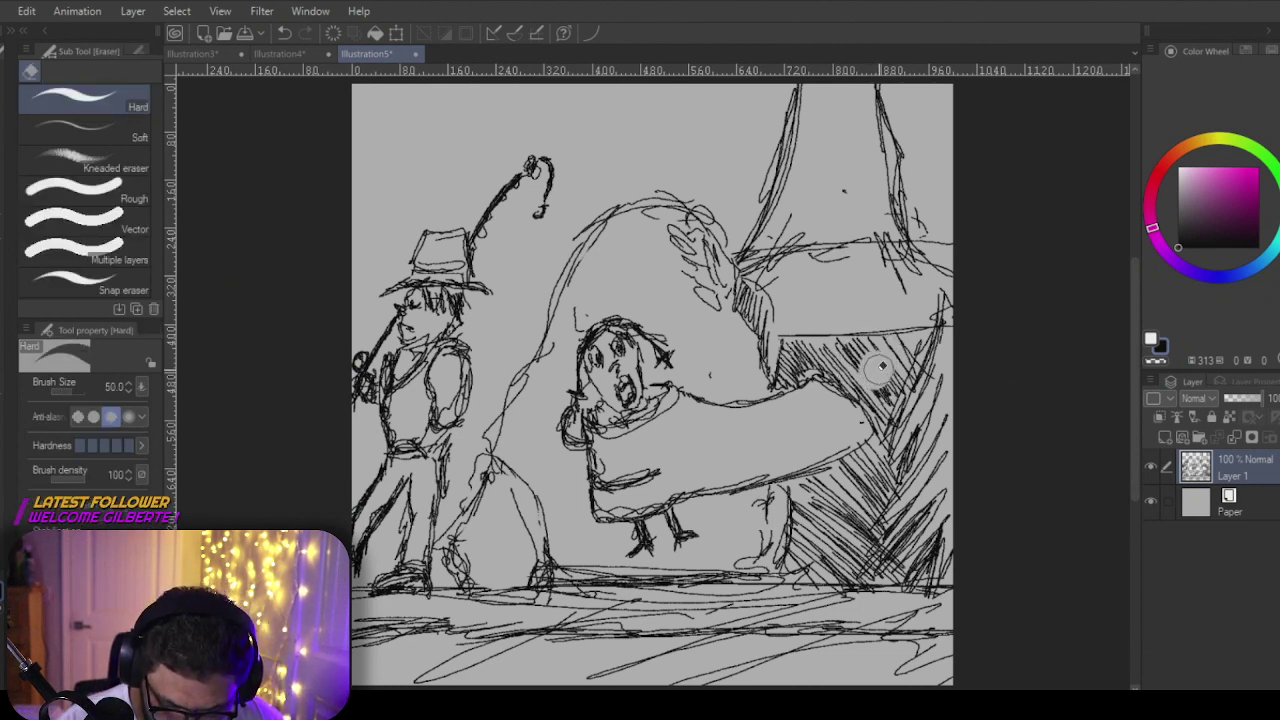
{"action": "mouse_move", "coordinate": [879, 369]}
{"action": "left_mouse_down"}
{"action": "mouse_move", "coordinate": [897, 358]}
{"action": "mouse_move", "coordinate": [801, 357]}
{"action": "mouse_move", "coordinate": [822, 347]}
{"action": "left_mouse_up"}
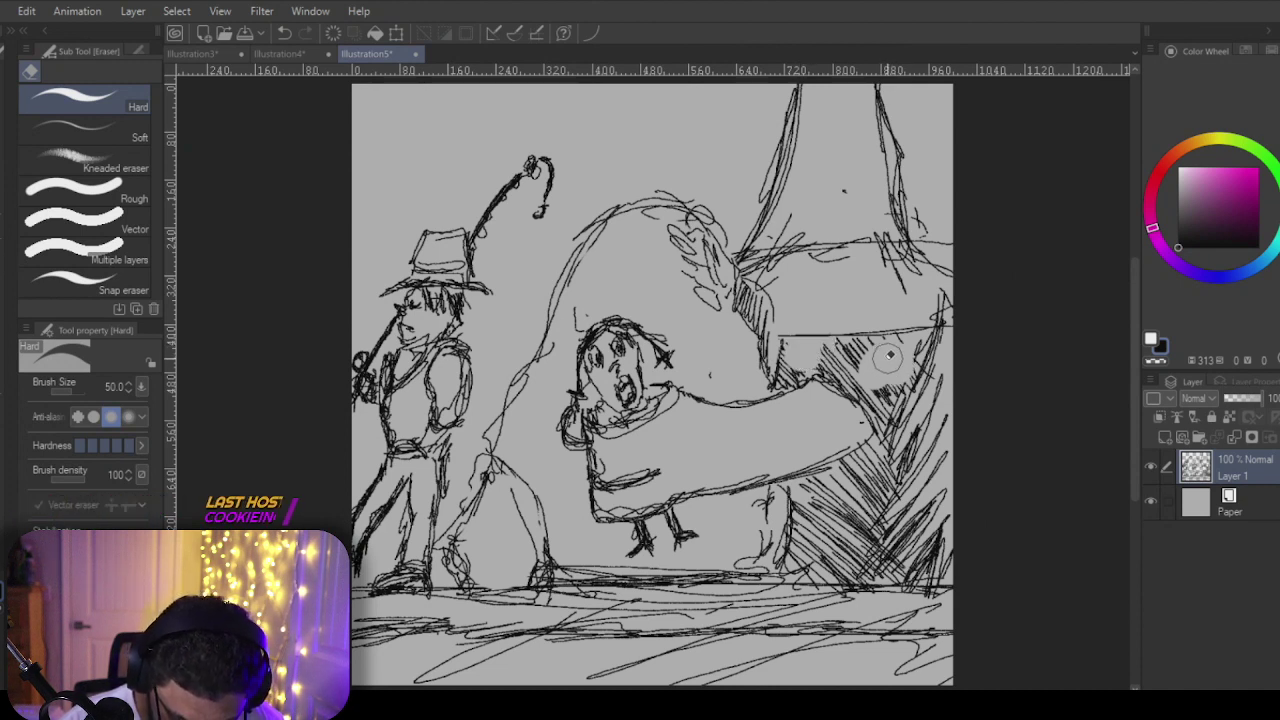
Step: Draw two round, dark-ringed eyes in the cleared patches above the giant arm with the Real G-Pen
{"action": "key", "text": "p"}
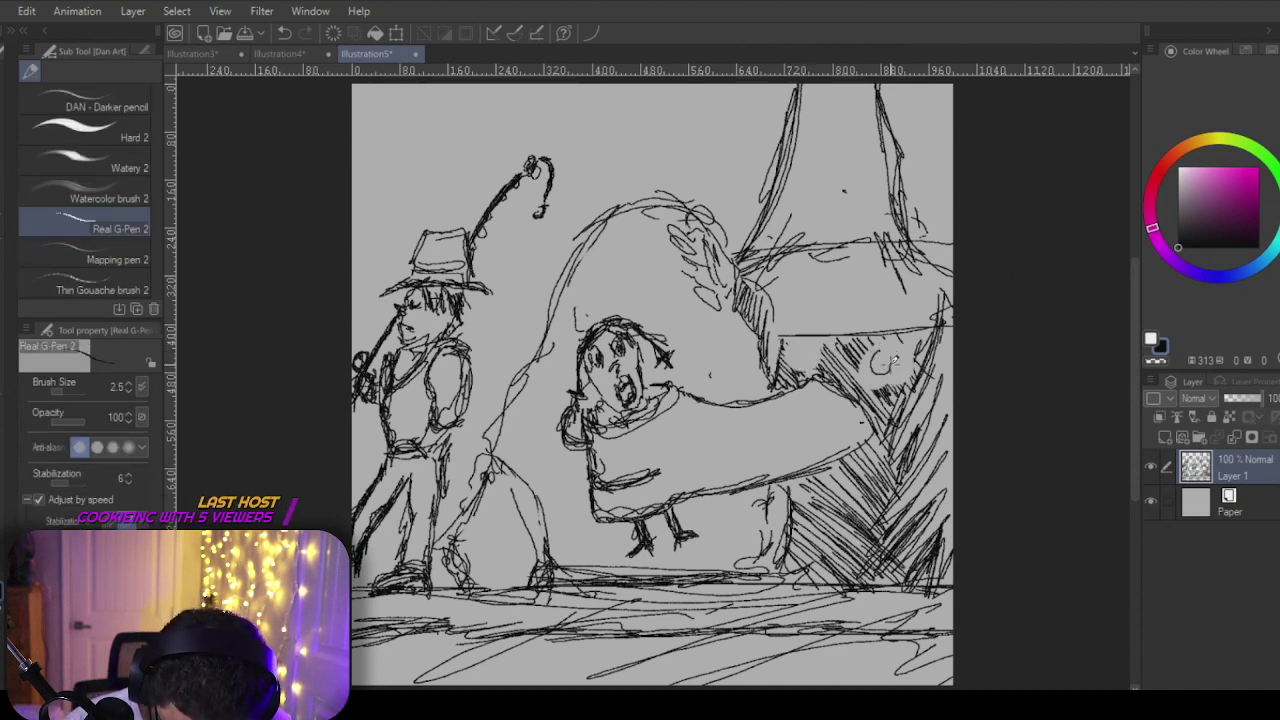
{"action": "mouse_move", "coordinate": [872, 356]}
{"action": "left_mouse_down"}
{"action": "mouse_move", "coordinate": [886, 358]}
{"action": "mouse_move", "coordinate": [875, 370]}
{"action": "mouse_move", "coordinate": [885, 354]}
{"action": "left_mouse_up"}
{"action": "mouse_move", "coordinate": [806, 346]}
{"action": "left_mouse_down"}
{"action": "mouse_move", "coordinate": [795, 360]}
{"action": "mouse_move", "coordinate": [809, 352]}
{"action": "left_mouse_up"}
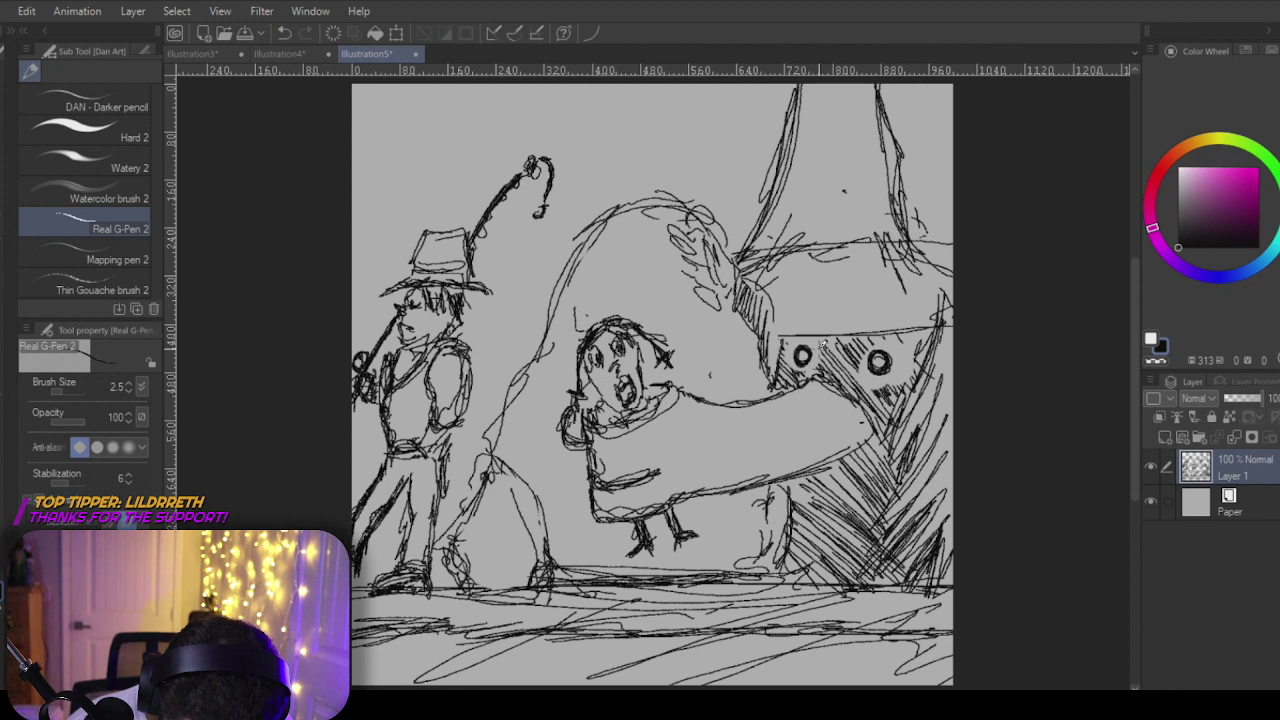
{"action": "key", "text": "e"}
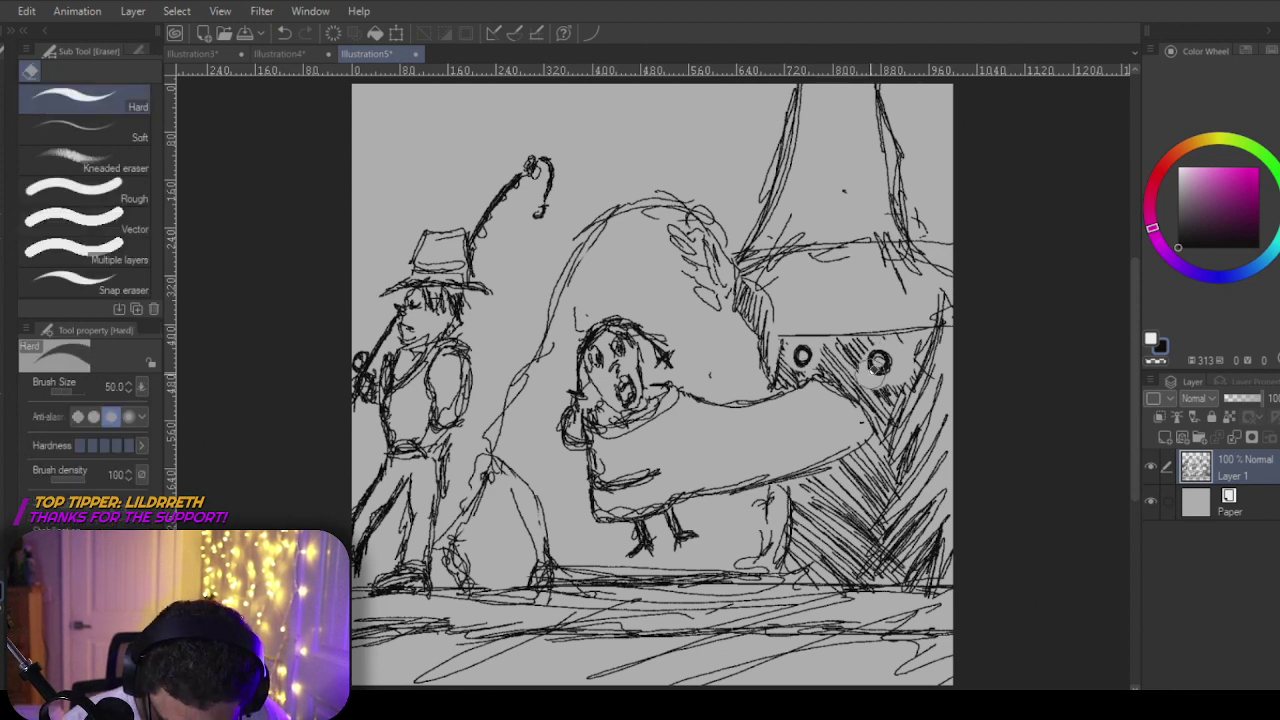
{"action": "key", "text": "p"}
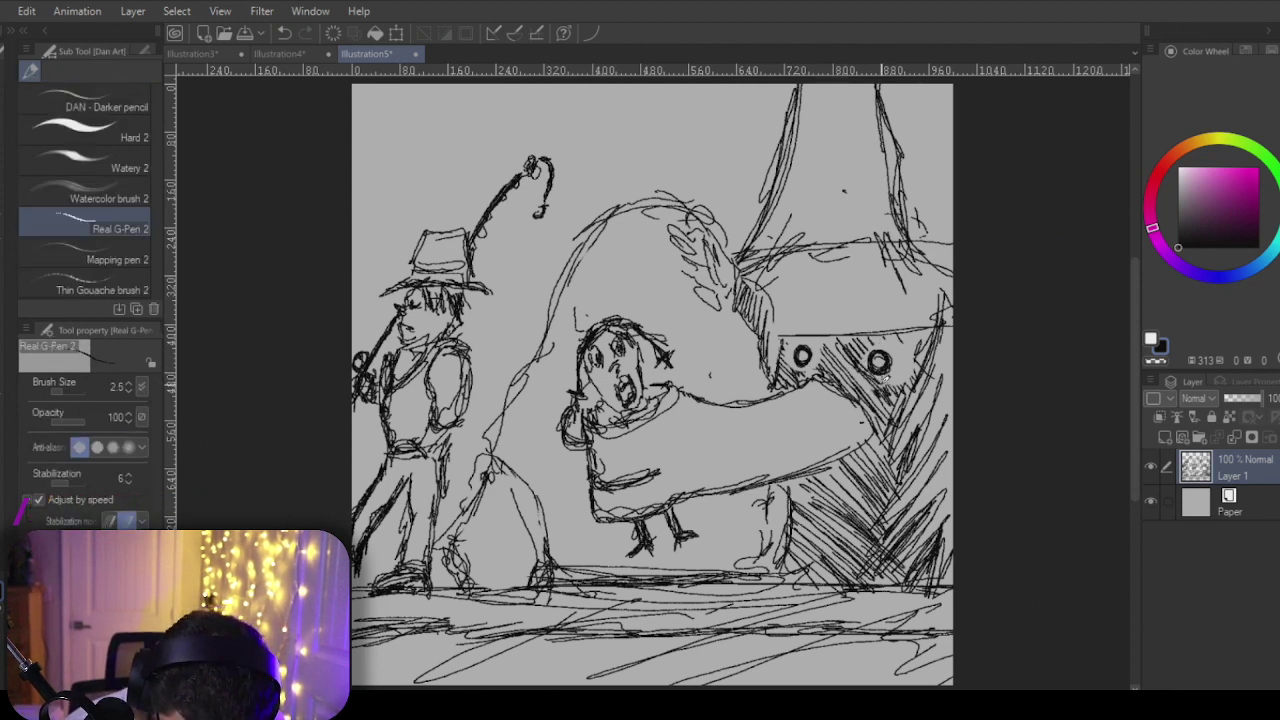
Step: Cross-hatch around the monster's eyes, fill a dark mouth block beneath the giant arm, and hatch along the cavity's edge beside it
{"action": "mouse_move", "coordinate": [882, 370]}
{"action": "left_mouse_down"}
{"action": "mouse_move", "coordinate": [914, 356]}
{"action": "mouse_move", "coordinate": [854, 335]}
{"action": "mouse_move", "coordinate": [799, 350]}
{"action": "mouse_move", "coordinate": [805, 340]}
{"action": "mouse_move", "coordinate": [823, 350]}
{"action": "mouse_move", "coordinate": [806, 376]}
{"action": "left_mouse_up"}
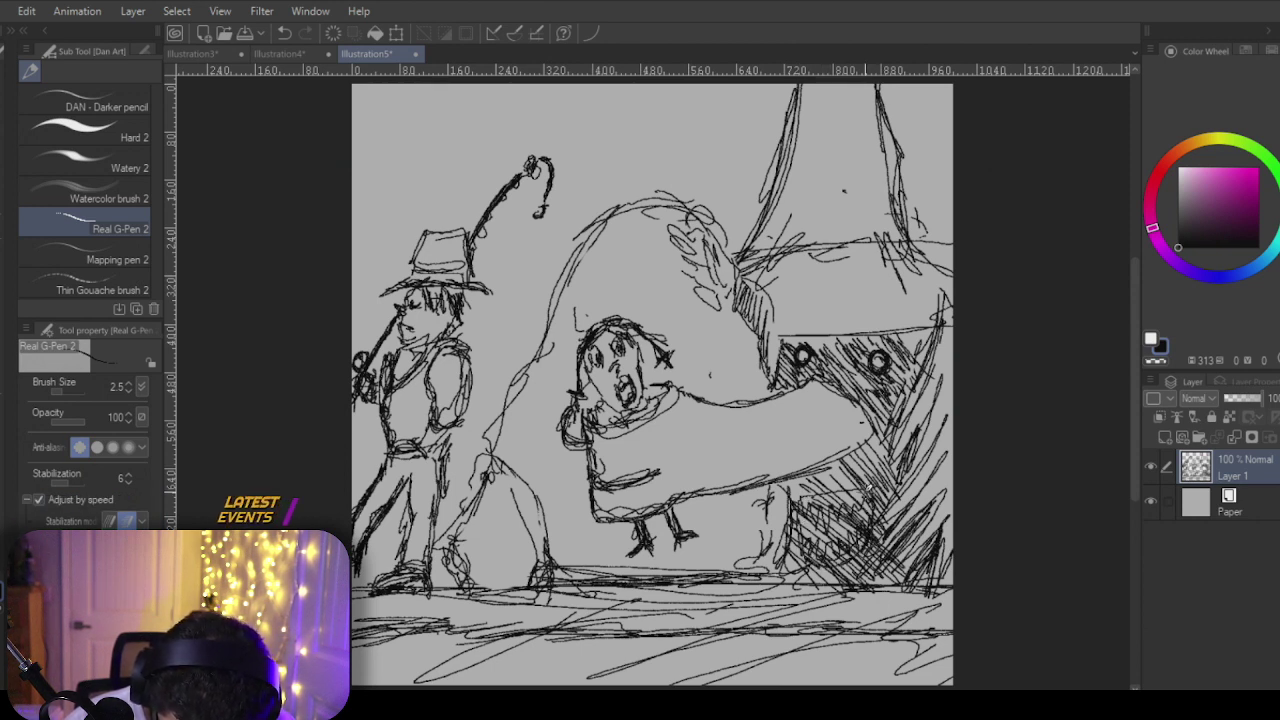
{"action": "mouse_move", "coordinate": [850, 507]}
{"action": "left_mouse_down"}
{"action": "mouse_move", "coordinate": [820, 497]}
{"action": "mouse_move", "coordinate": [796, 520]}
{"action": "mouse_move", "coordinate": [822, 558]}
{"action": "left_mouse_up"}
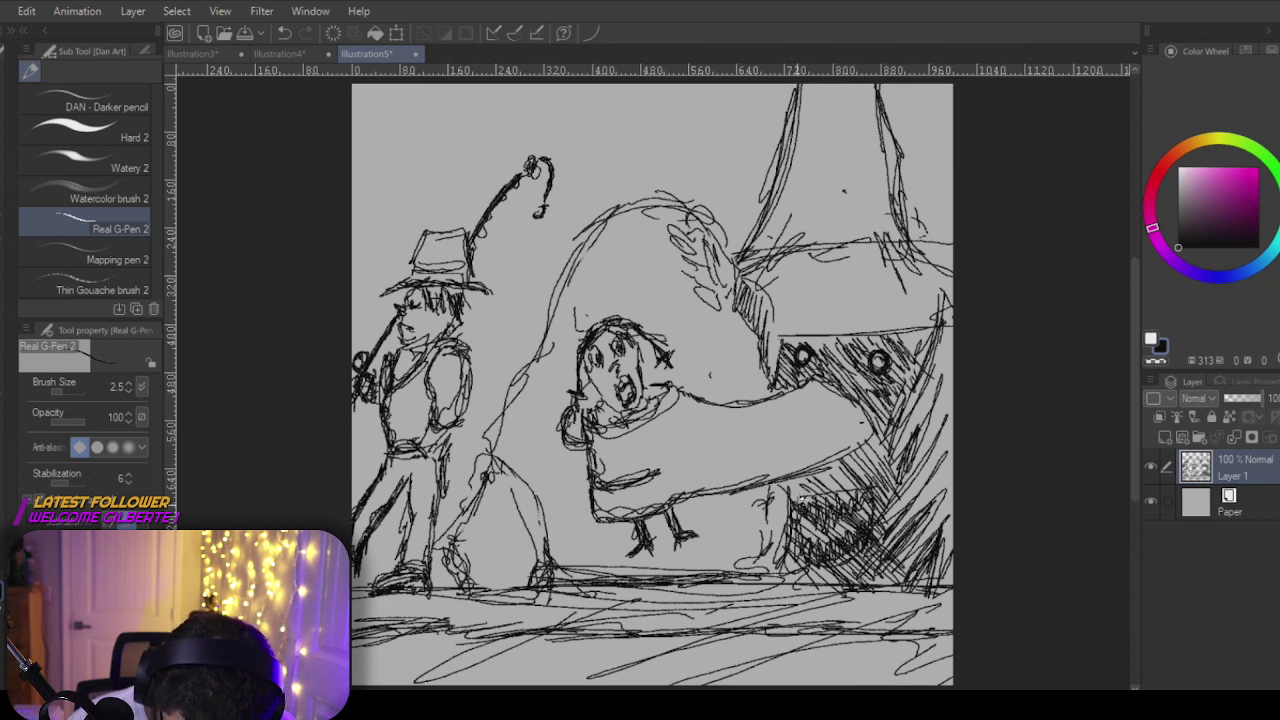
{"action": "left_click_drag", "start_coordinate": [800, 499], "coordinate": [862, 496]}
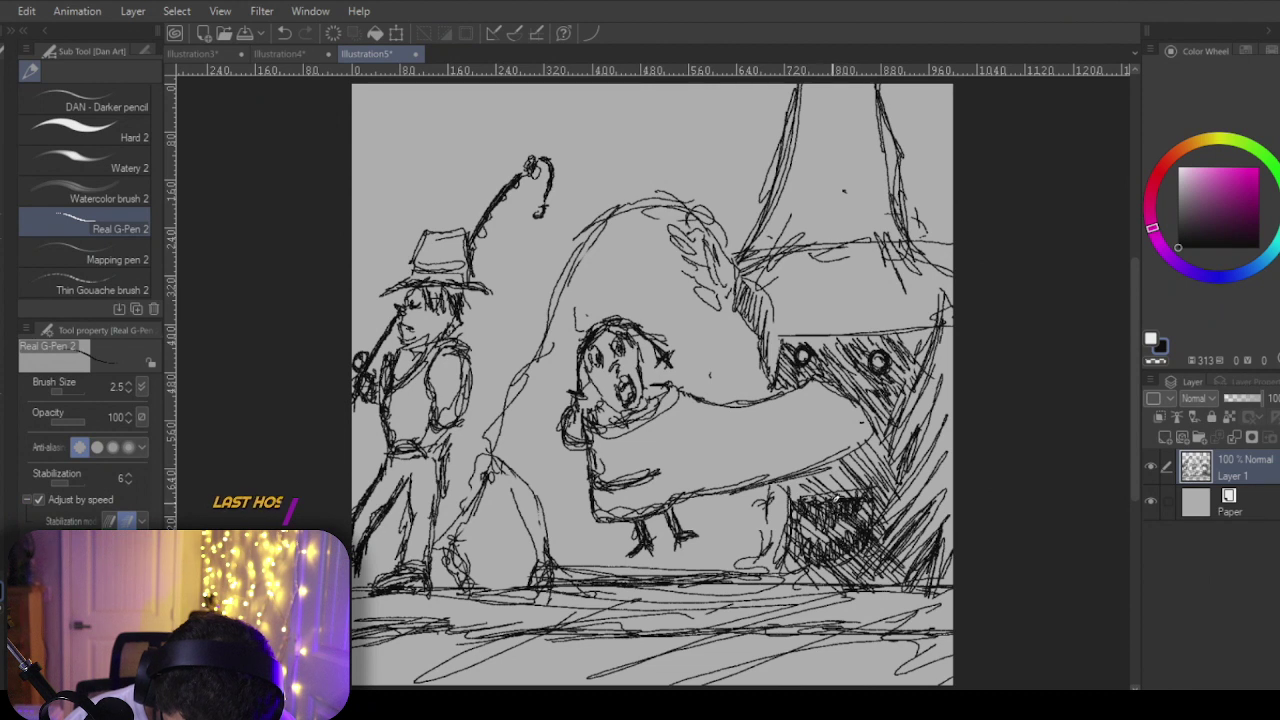
{"action": "left_click_drag", "start_coordinate": [828, 512], "coordinate": [810, 536]}
{"action": "left_click_drag", "start_coordinate": [824, 521], "coordinate": [809, 538]}
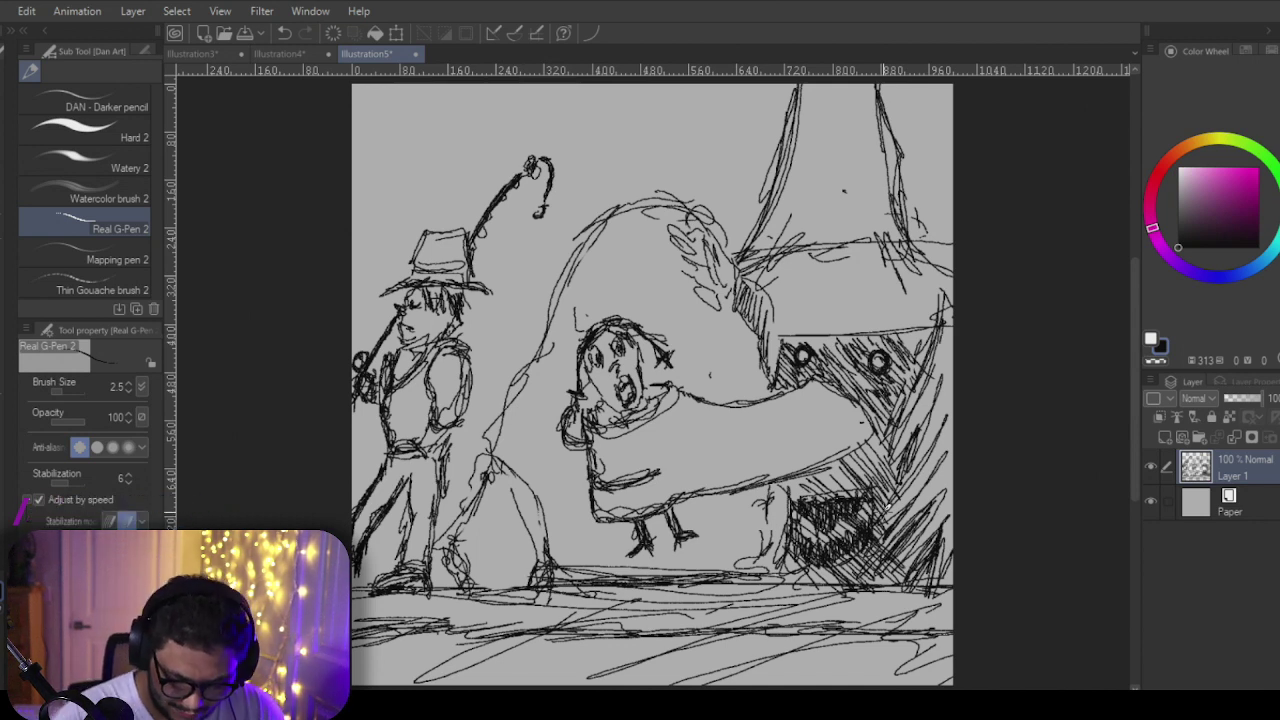
{"action": "left_click_drag", "start_coordinate": [781, 496], "coordinate": [758, 586]}
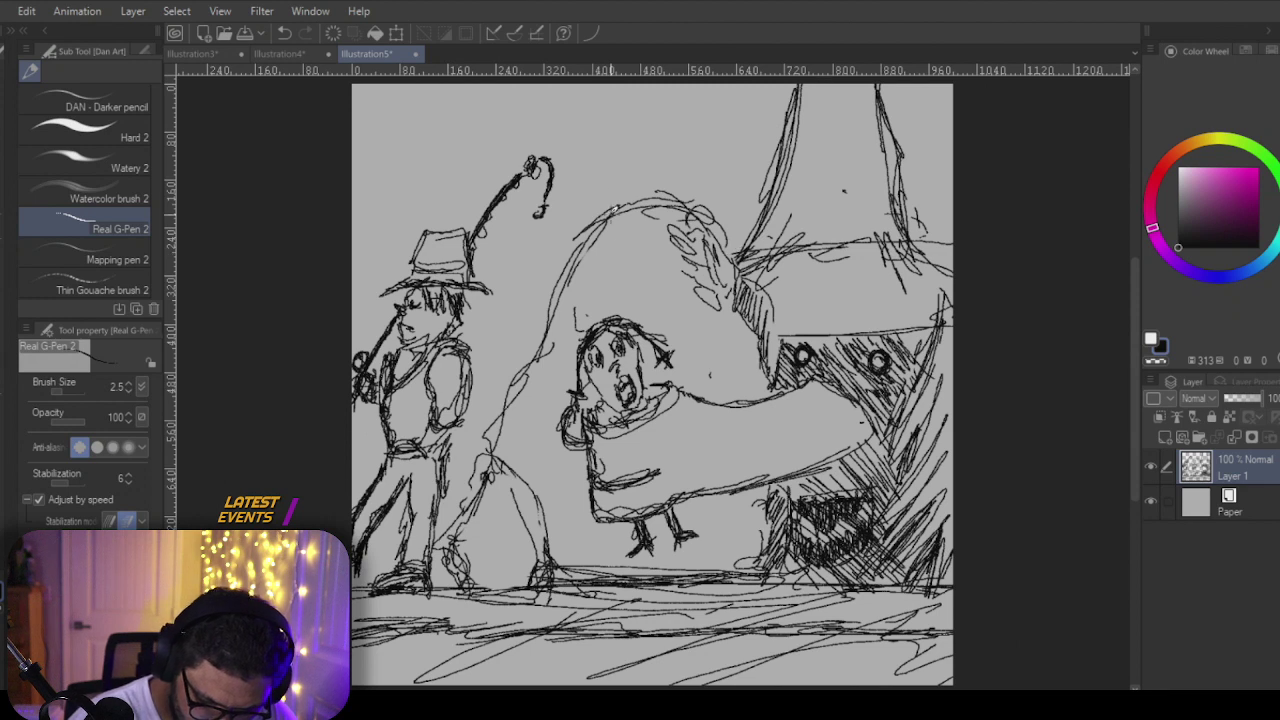
Step: Hatch the outer edge of the large arch behind the hooded captive and add short shading strokes above the captive's head
{"action": "left_click_drag", "start_coordinate": [600, 230], "coordinate": [528, 378]}
{"action": "left_click_drag", "start_coordinate": [586, 290], "coordinate": [520, 410]}
{"action": "left_click_drag", "start_coordinate": [530, 392], "coordinate": [509, 417]}
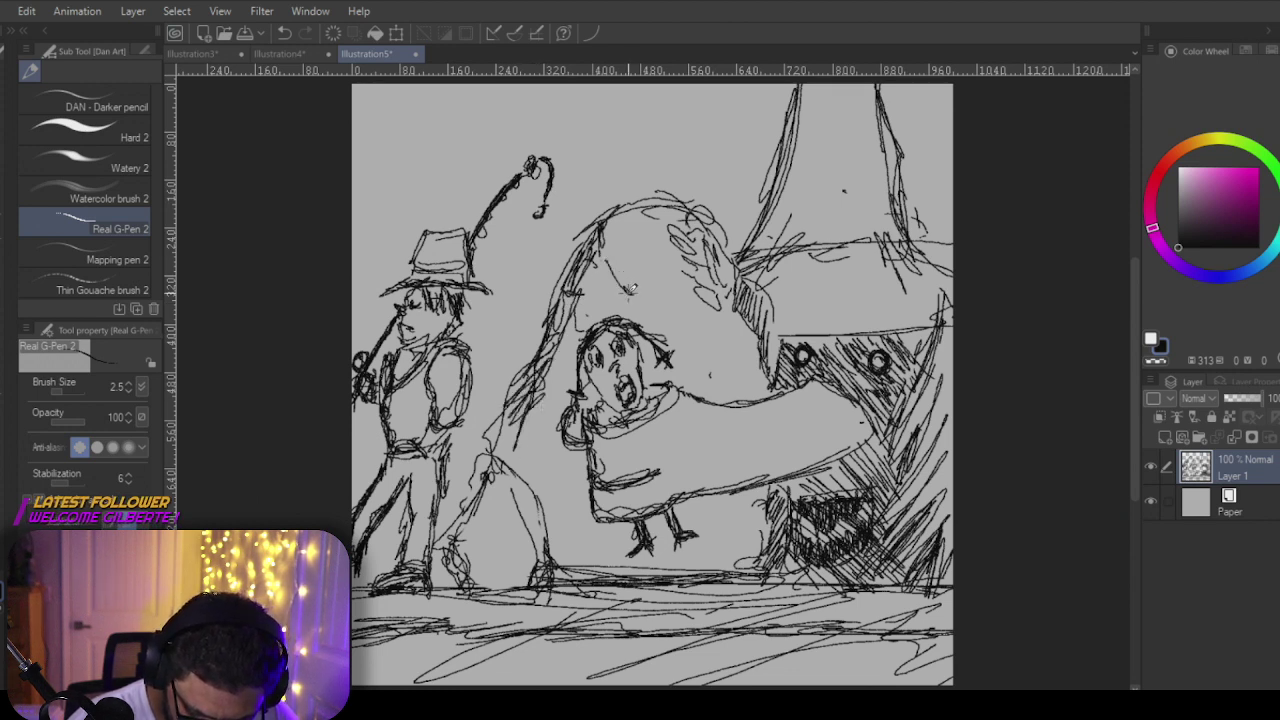
{"action": "mouse_move", "coordinate": [626, 262]}
{"action": "left_mouse_down"}
{"action": "mouse_move", "coordinate": [632, 290]}
{"action": "mouse_move", "coordinate": [602, 294]}
{"action": "mouse_move", "coordinate": [630, 280]}
{"action": "mouse_move", "coordinate": [666, 306]}
{"action": "mouse_move", "coordinate": [662, 290]}
{"action": "left_mouse_up"}
{"action": "left_click_drag", "start_coordinate": [648, 278], "coordinate": [688, 320]}
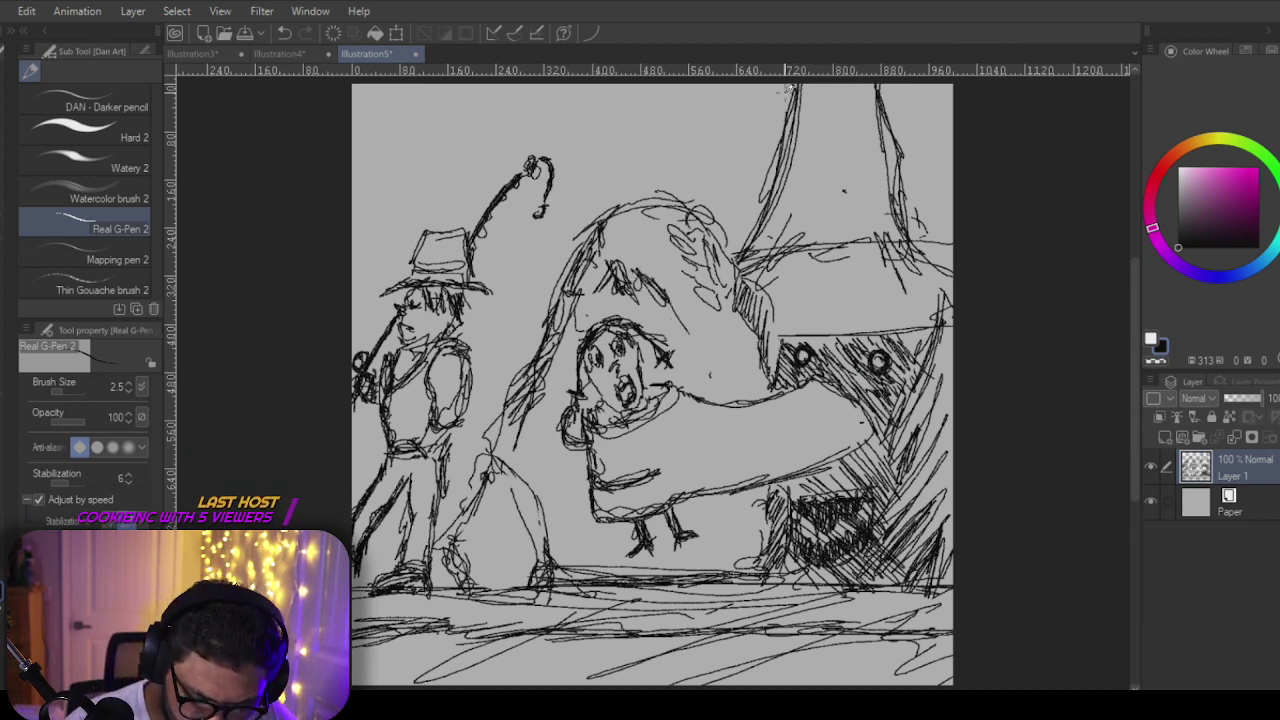
Step: Hatch slanting strokes along the canvas's upper edge on both sides of the cone-shaped form and scribble a small oval inside it
{"action": "mouse_move", "coordinate": [586, 198]}
{"action": "left_mouse_down"}
{"action": "mouse_move", "coordinate": [704, 86]}
{"action": "mouse_move", "coordinate": [592, 142]}
{"action": "mouse_move", "coordinate": [676, 86]}
{"action": "left_mouse_up"}
{"action": "left_click_drag", "start_coordinate": [626, 122], "coordinate": [680, 88]}
{"action": "mouse_move", "coordinate": [606, 184]}
{"action": "left_mouse_down"}
{"action": "mouse_move", "coordinate": [732, 88]}
{"action": "mouse_move", "coordinate": [757, 86]}
{"action": "left_mouse_up"}
{"action": "mouse_move", "coordinate": [887, 87]}
{"action": "left_mouse_down"}
{"action": "mouse_move", "coordinate": [940, 157]}
{"action": "mouse_move", "coordinate": [936, 122]}
{"action": "mouse_move", "coordinate": [952, 148]}
{"action": "left_mouse_up"}
{"action": "left_click_drag", "start_coordinate": [952, 126], "coordinate": [902, 86]}
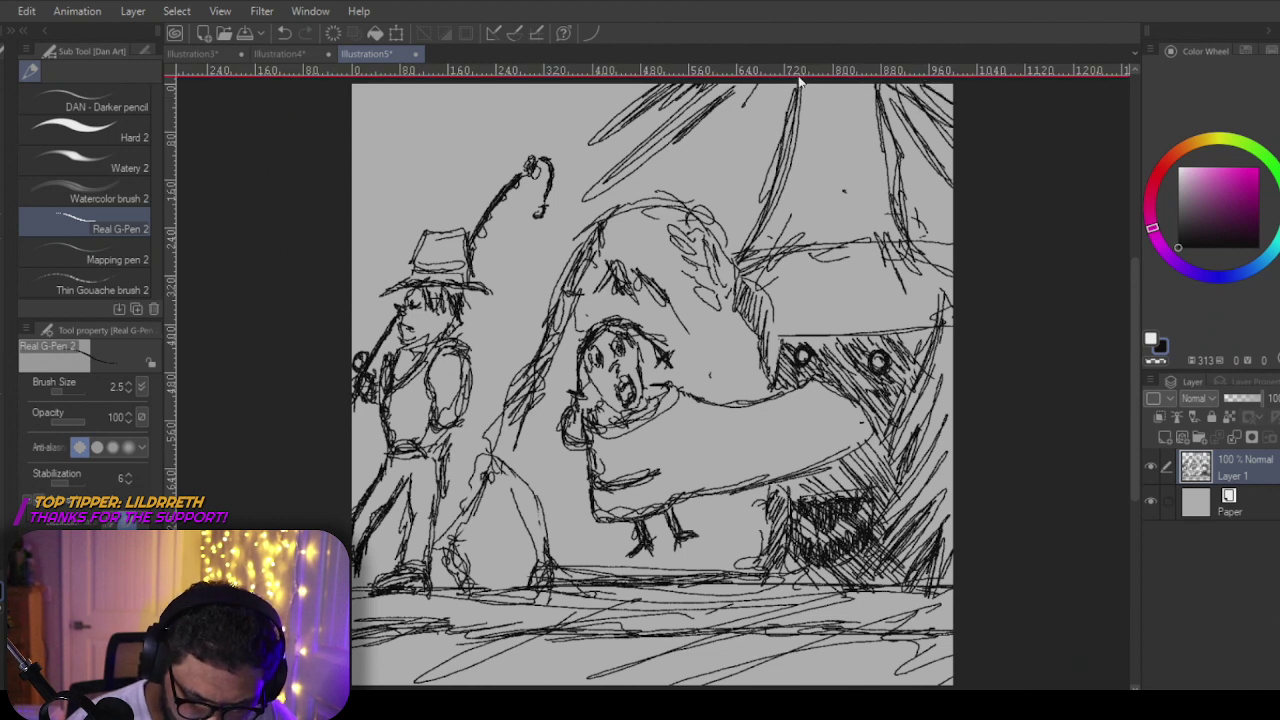
{"action": "left_click_drag", "start_coordinate": [754, 106], "coordinate": [776, 84]}
{"action": "left_click_drag", "start_coordinate": [728, 126], "coordinate": [772, 86]}
{"action": "left_click_drag", "start_coordinate": [690, 152], "coordinate": [778, 86]}
{"action": "left_click_drag", "start_coordinate": [758, 128], "coordinate": [786, 86]}
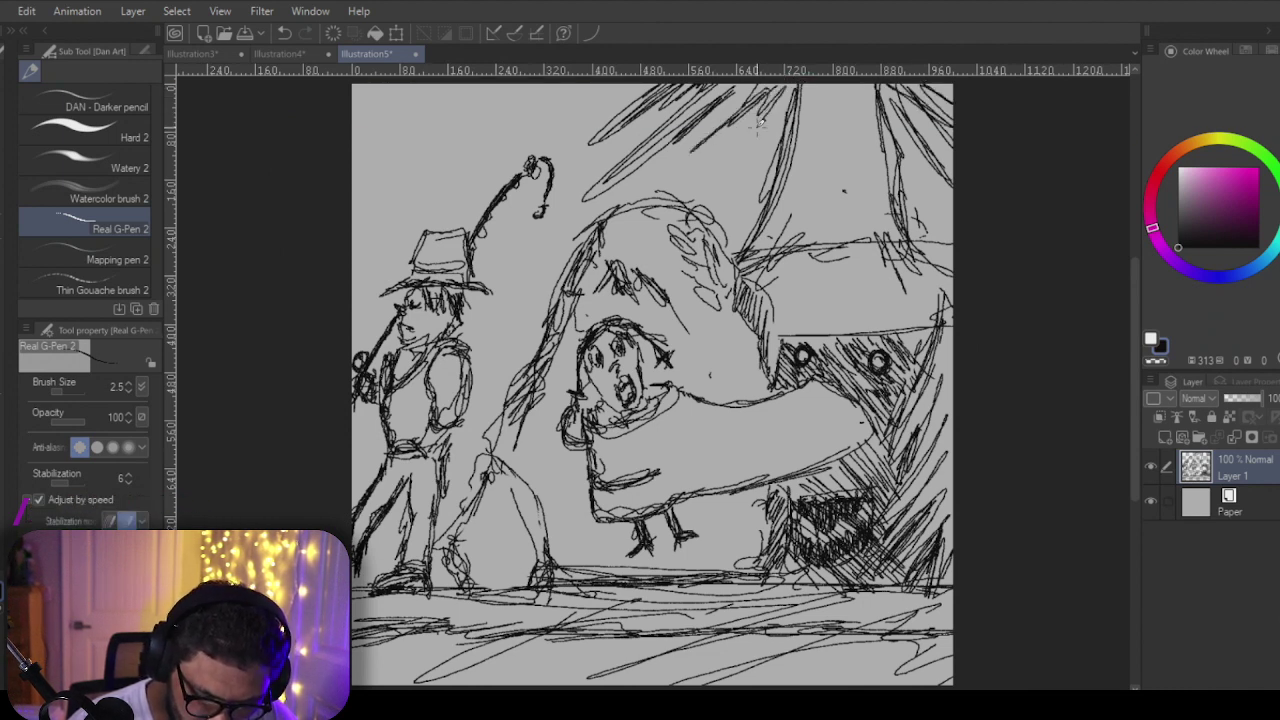
{"action": "left_click_drag", "start_coordinate": [845, 154], "coordinate": [852, 170]}
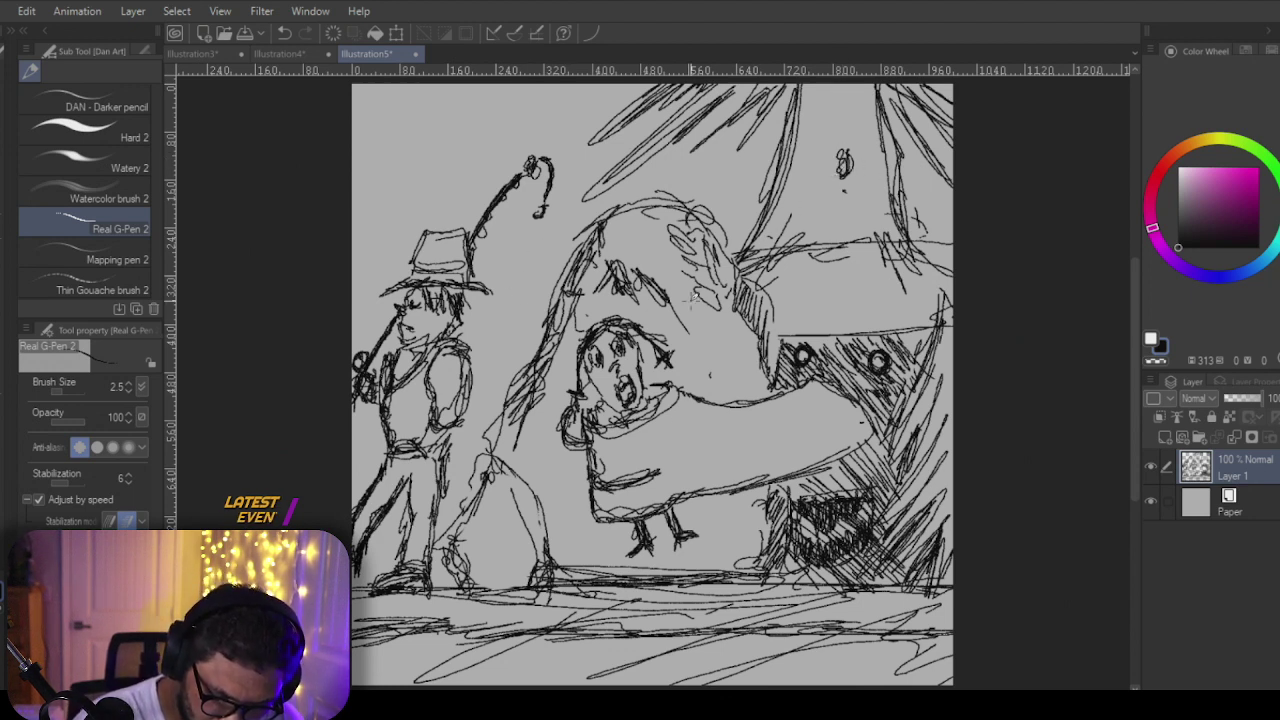
Step: Draw a sloping hill line between the man and the arch with a small flower on it, and hatch the hillside below
{"action": "left_click_drag", "start_coordinate": [562, 288], "coordinate": [462, 346]}
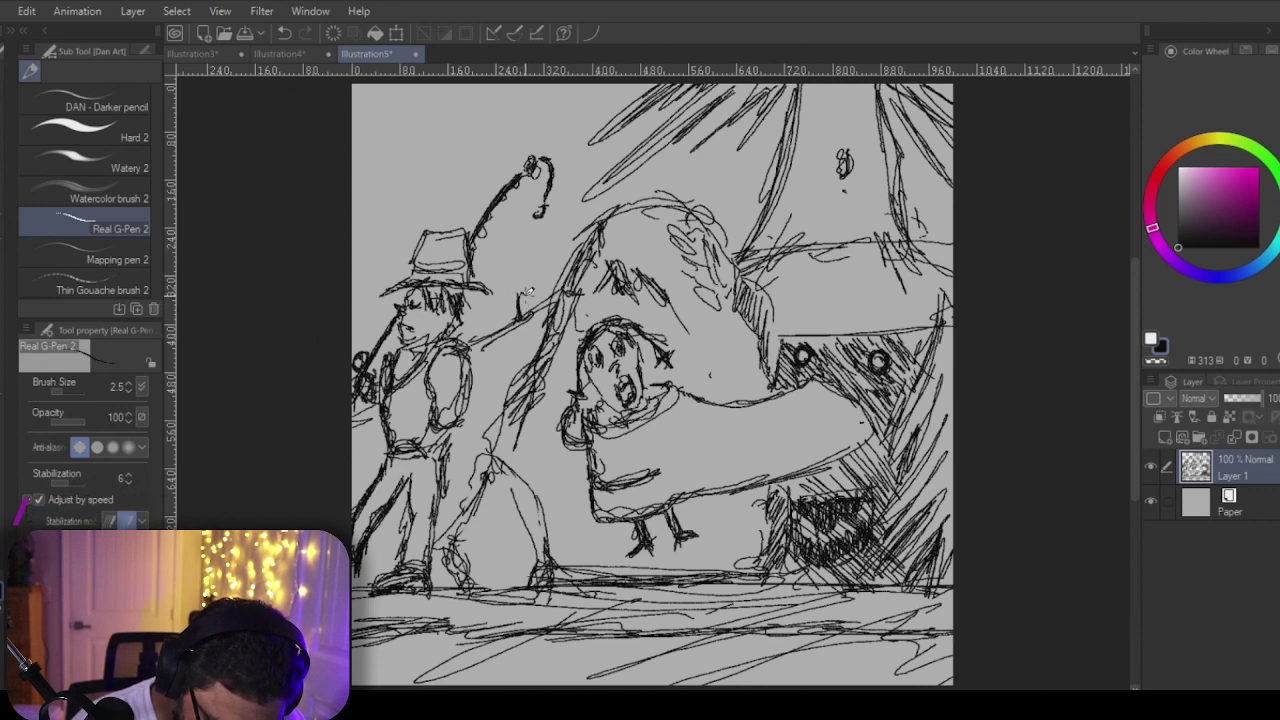
{"action": "left_click_drag", "start_coordinate": [530, 291], "coordinate": [522, 288]}
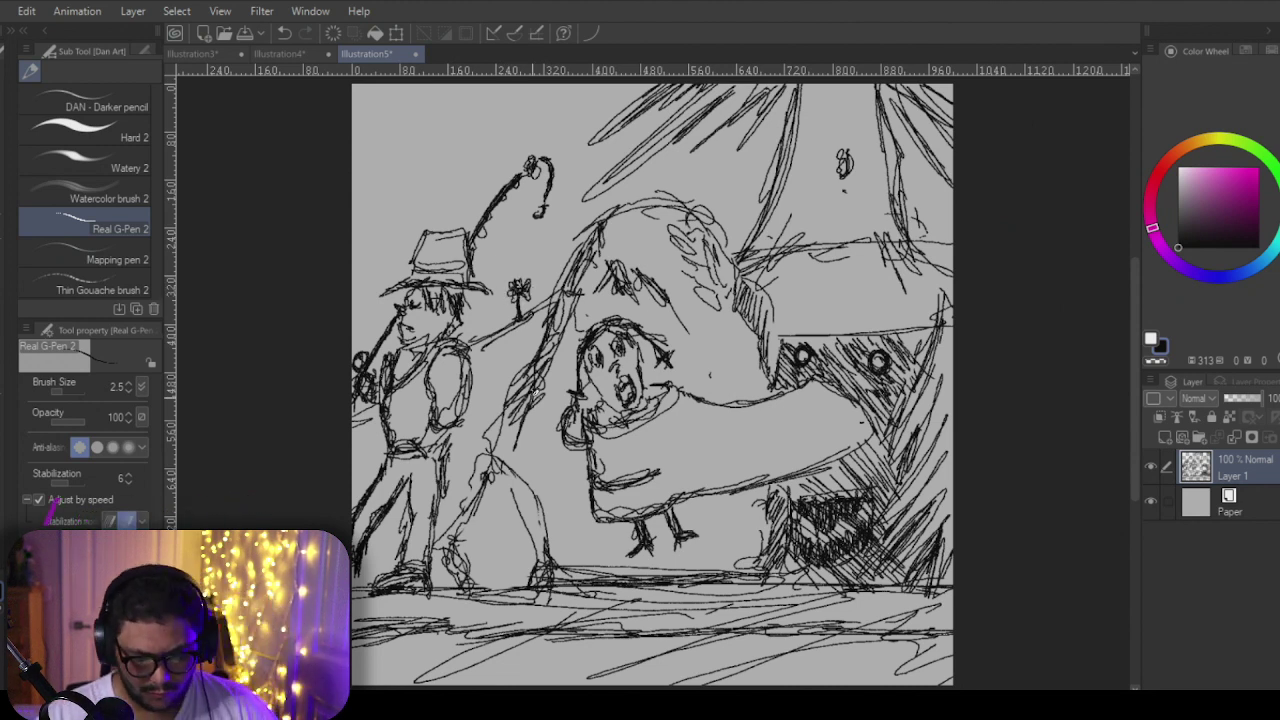
{"action": "mouse_move", "coordinate": [486, 346]}
{"action": "left_mouse_down"}
{"action": "mouse_move", "coordinate": [543, 309]}
{"action": "mouse_move", "coordinate": [480, 360]}
{"action": "left_mouse_up"}
{"action": "left_click_drag", "start_coordinate": [535, 321], "coordinate": [517, 345]}
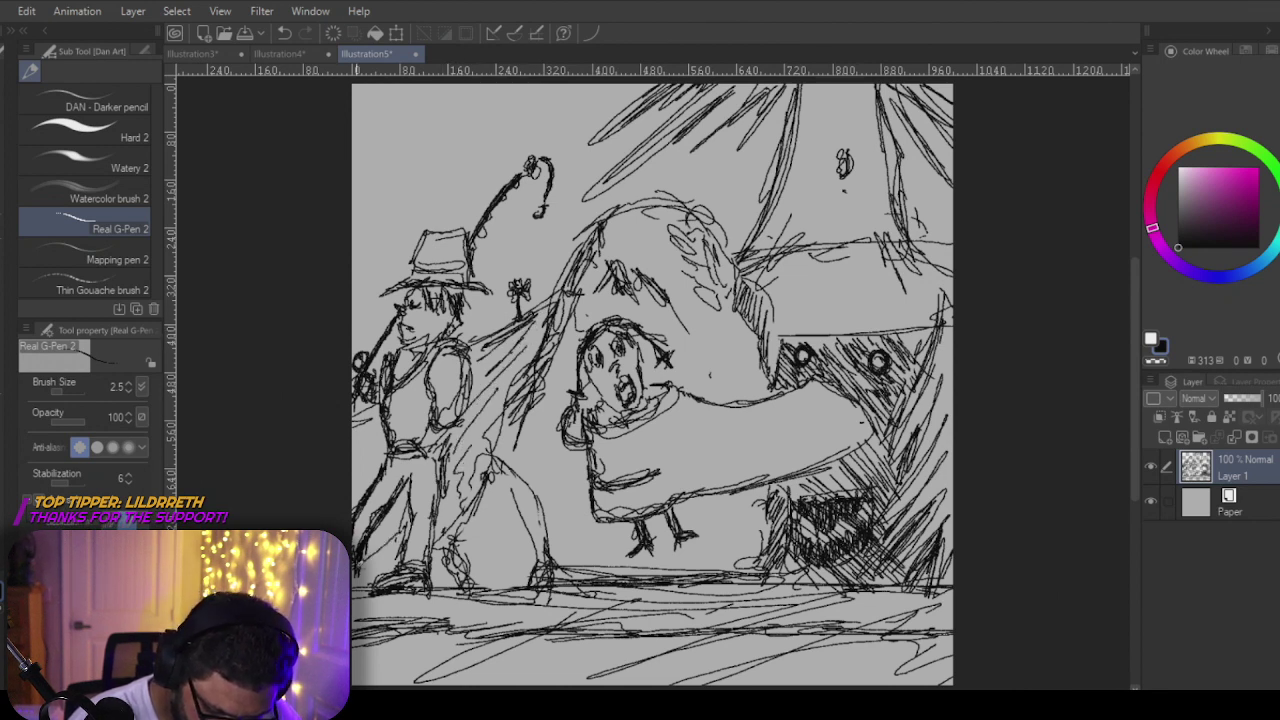
{"action": "left_click_drag", "start_coordinate": [384, 439], "coordinate": [350, 470]}
Step: Shade the band beneath the cone-shaped form with long horizontal strokes and darken its upper edge at both ends
{"action": "left_click_drag", "start_coordinate": [770, 272], "coordinate": [905, 263]}
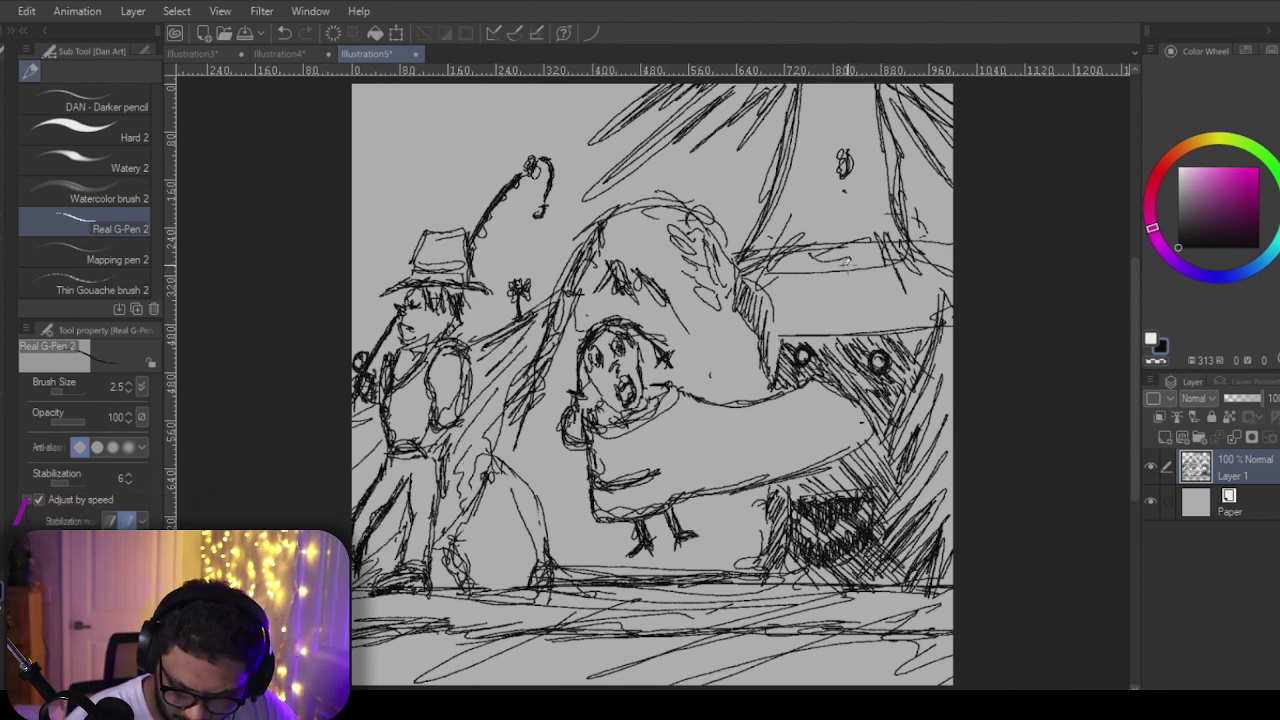
{"action": "left_click_drag", "start_coordinate": [804, 256], "coordinate": [886, 247]}
{"action": "mouse_move", "coordinate": [790, 232]}
{"action": "left_mouse_down"}
{"action": "mouse_move", "coordinate": [742, 276]}
{"action": "mouse_move", "coordinate": [804, 256]}
{"action": "left_mouse_up"}
{"action": "mouse_move", "coordinate": [901, 242]}
{"action": "left_mouse_down"}
{"action": "mouse_move", "coordinate": [922, 262]}
{"action": "mouse_move", "coordinate": [912, 250]}
{"action": "mouse_move", "coordinate": [932, 242]}
{"action": "left_mouse_up"}
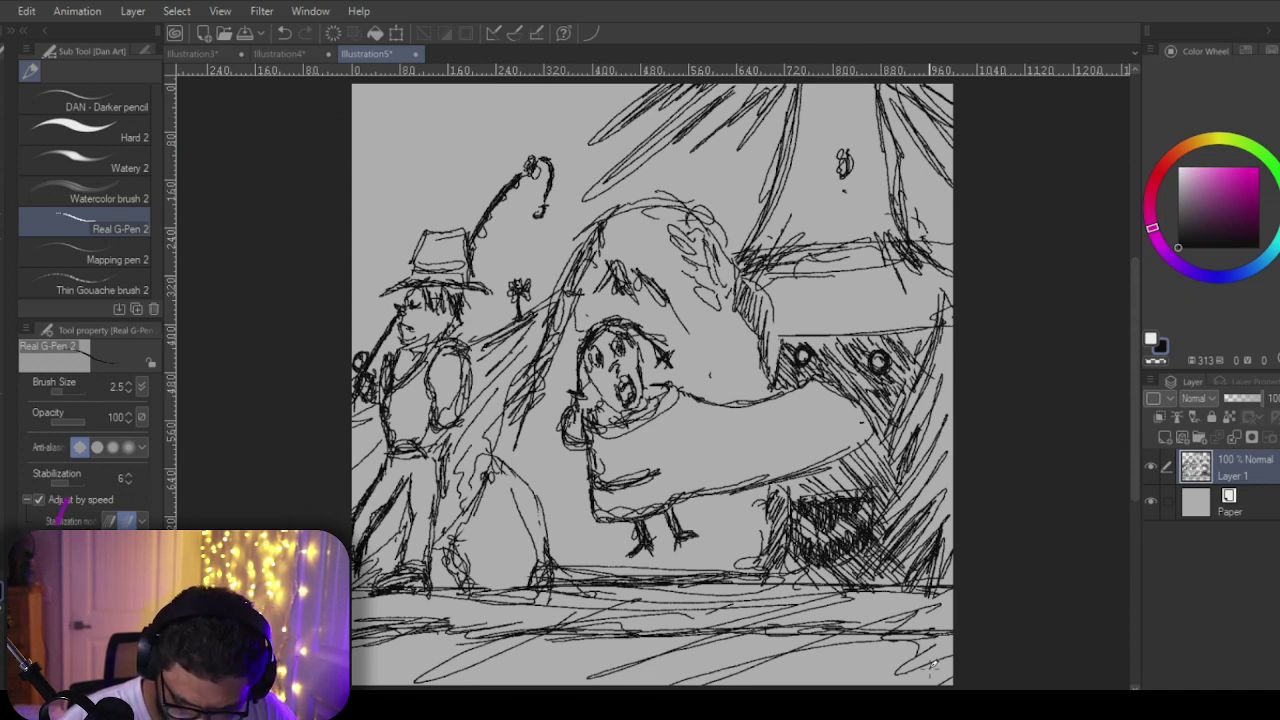
Step: Darken the edge of the monster's shadowed face above the arm and the hatching around its mouth below
{"action": "left_click_drag", "start_coordinate": [776, 352], "coordinate": [778, 383]}
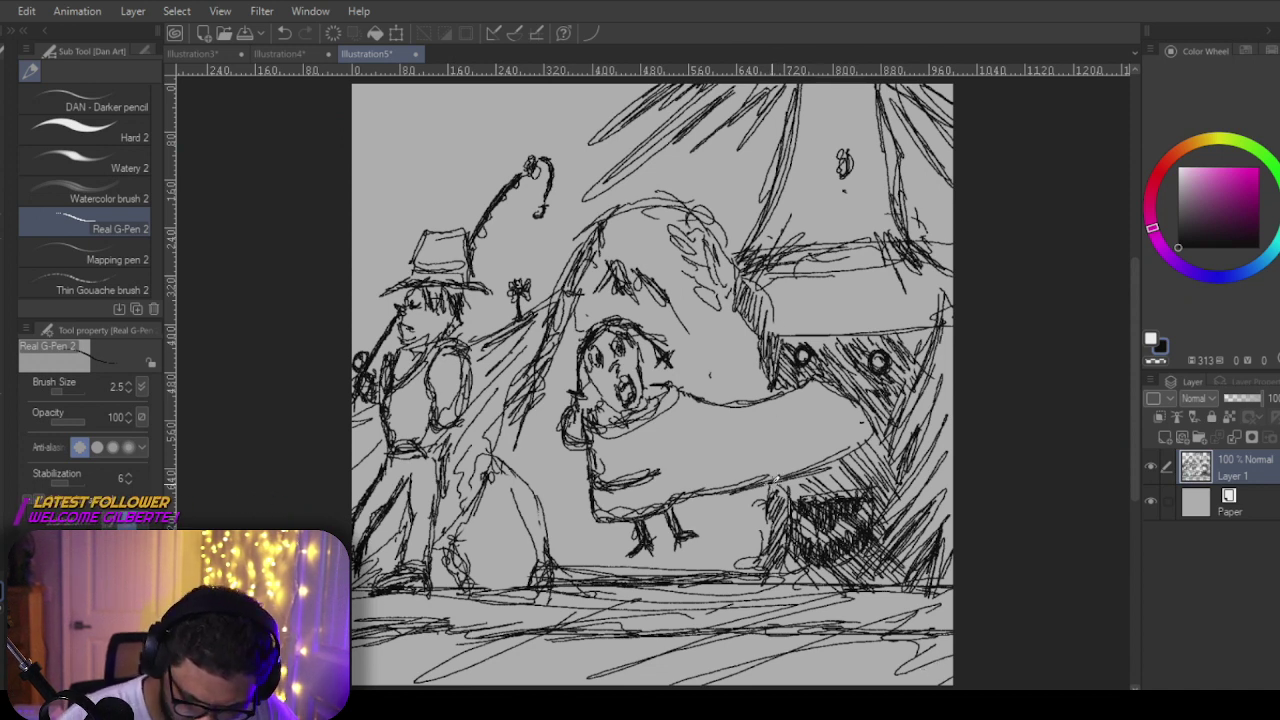
{"action": "mouse_move", "coordinate": [770, 514]}
{"action": "left_mouse_down"}
{"action": "mouse_move", "coordinate": [765, 552]}
{"action": "mouse_move", "coordinate": [972, 553]}
{"action": "left_mouse_up"}
{"action": "left_click_drag", "start_coordinate": [866, 567], "coordinate": [798, 576]}
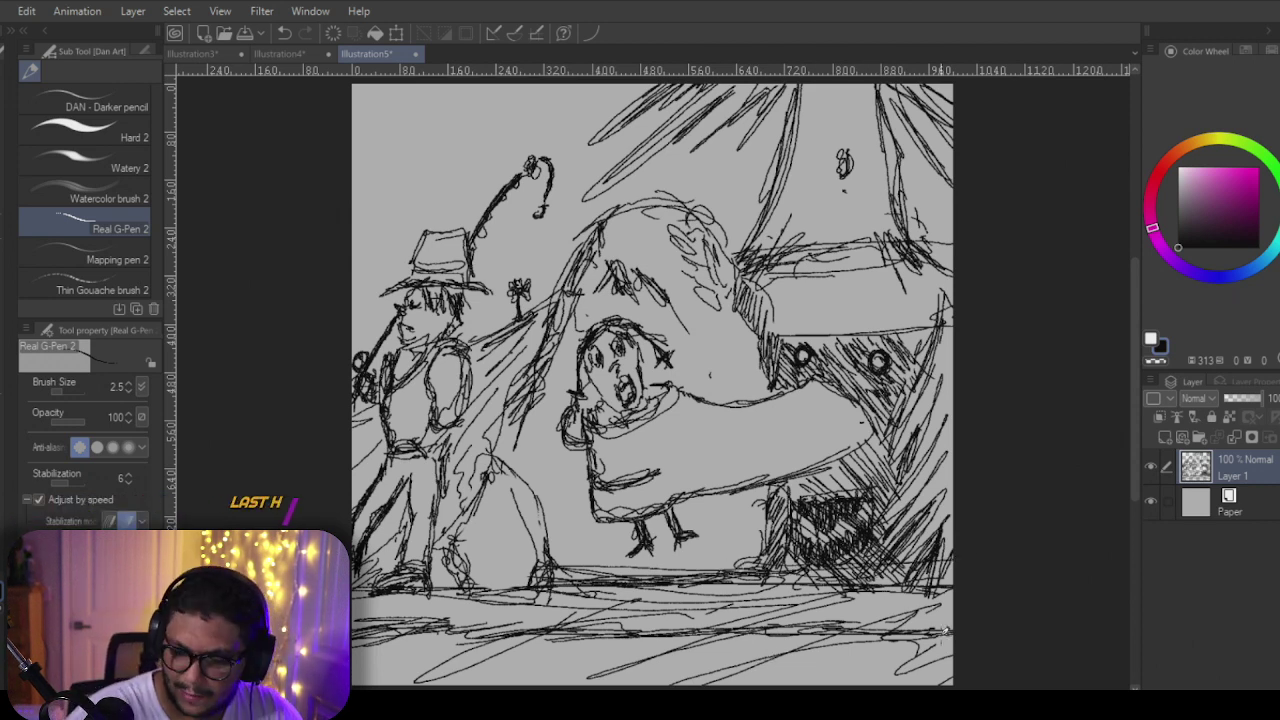
Step: Create a new 1000 x 1000 px color illustration at resolution 300
{"action": "left_click", "coordinate": [8, 11]}
{"action": "left_click", "coordinate": [22, 32]}
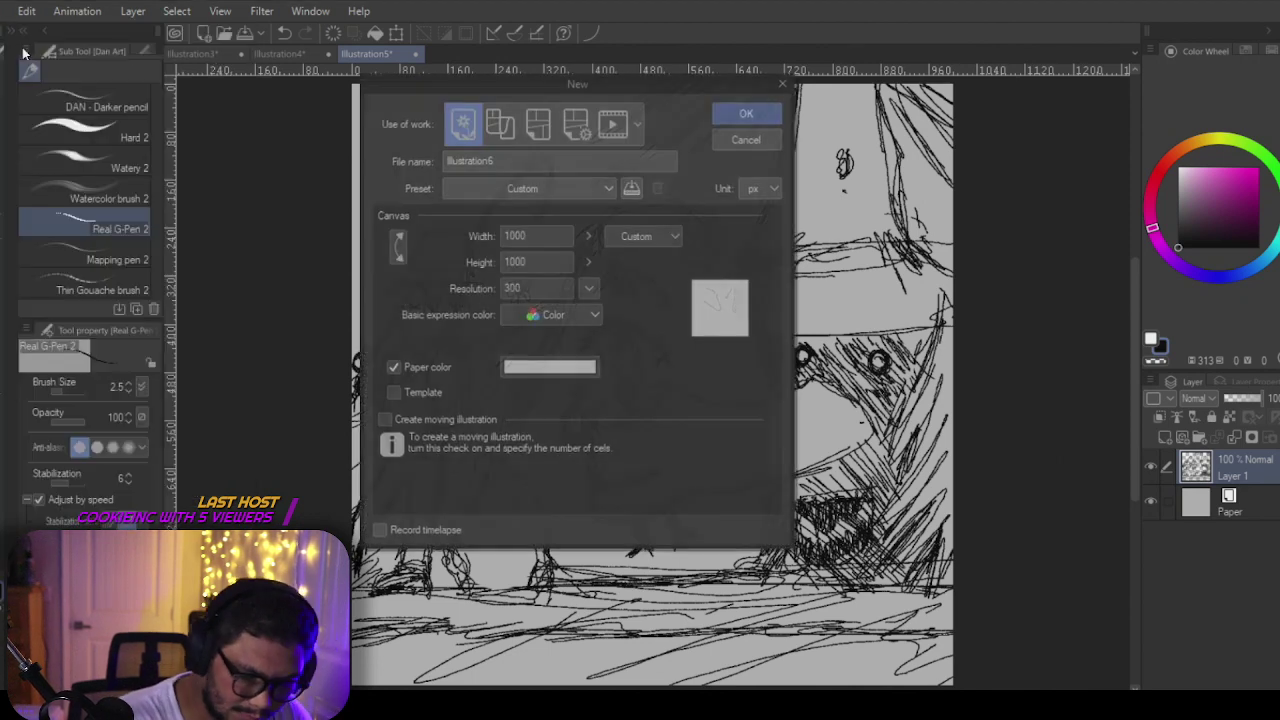
{"action": "left_click", "coordinate": [752, 118]}
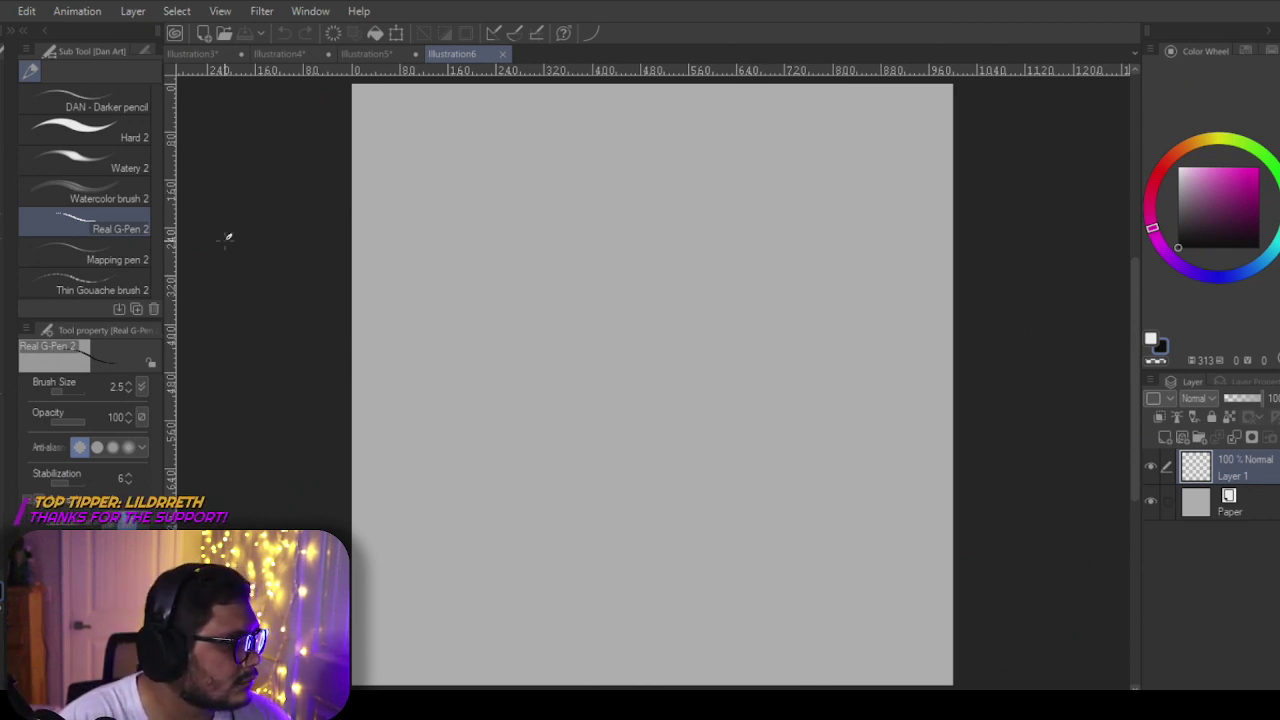
Step: Bring the ArtPrompts browser window over the canvas to read the monster prompt, and return to the blank illustration
{"action": "left_click_drag", "start_coordinate": [0, 147], "coordinate": [655, 26]}
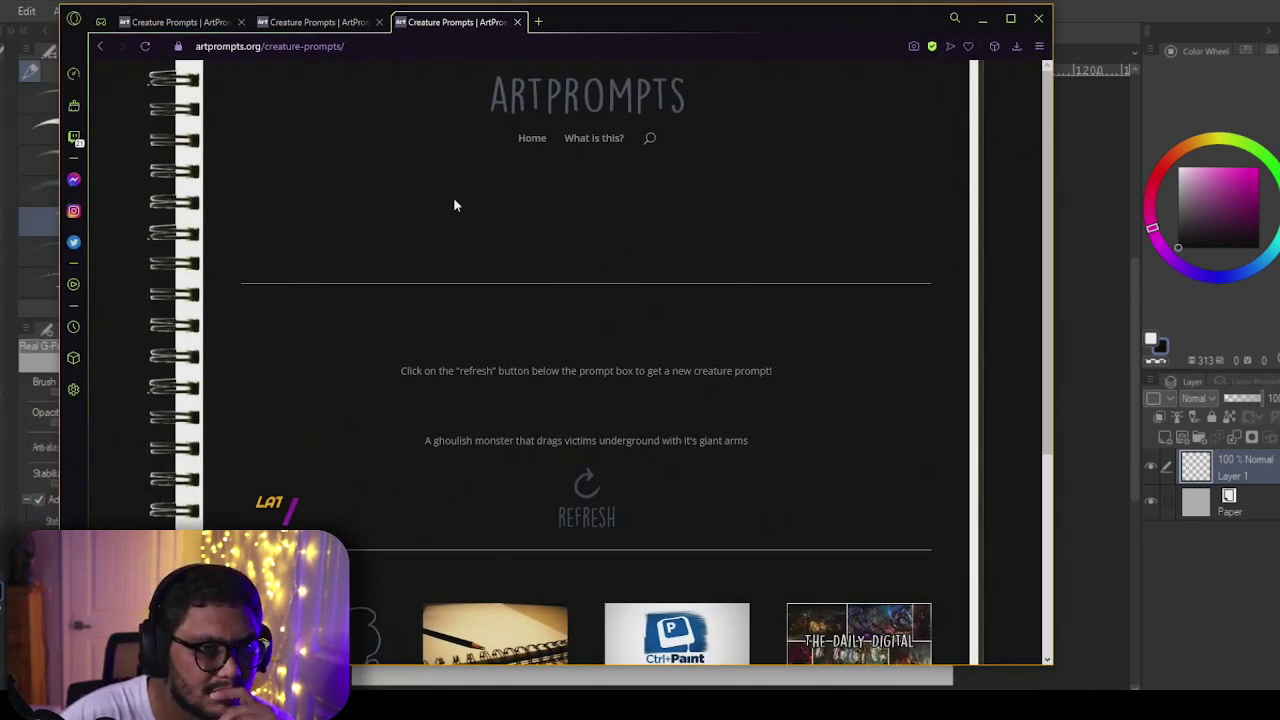
{"action": "right_click", "coordinate": [421, 23]}
{"action": "key", "text": "alt+Tab"}
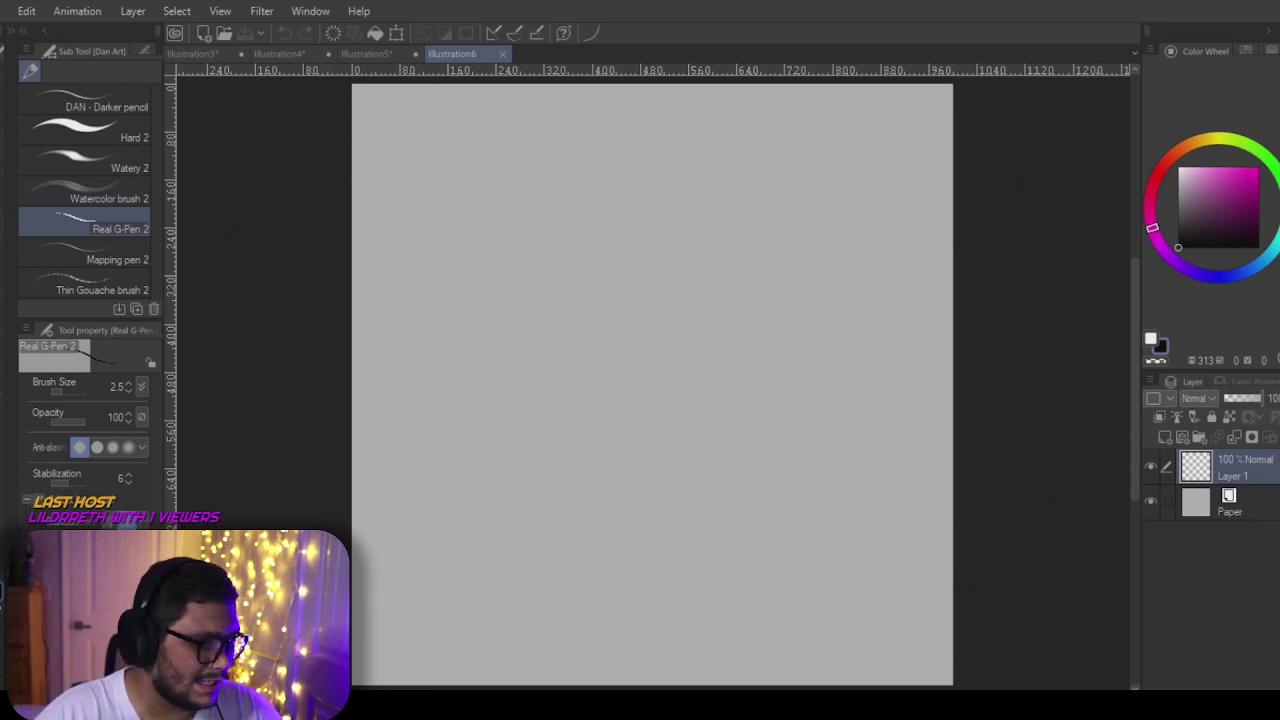
Step: Show the creature prompt in the first ArtPrompts browser tab, and return to Clip Studio Paint to view the Illustration3 drawing
{"action": "key", "text": "super"}
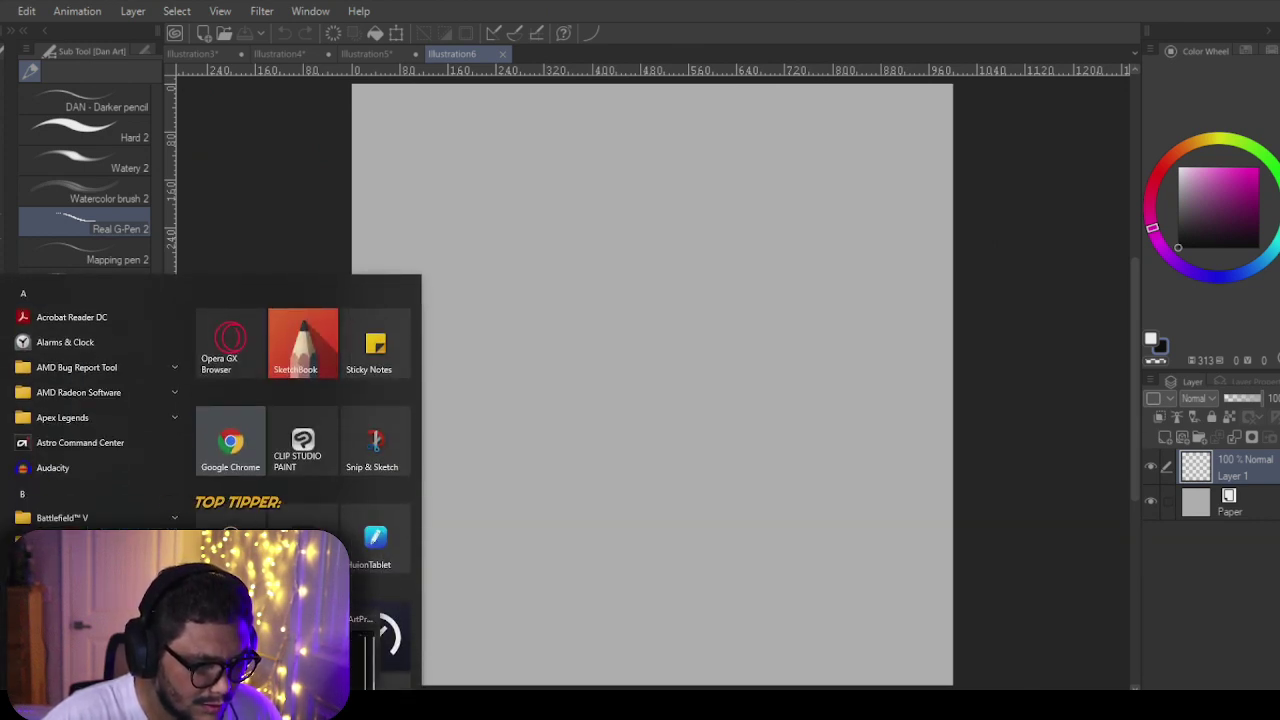
{"action": "key", "text": "alt+Tab"}
{"action": "left_click_drag", "start_coordinate": [629, 20], "coordinate": [612, 10]}
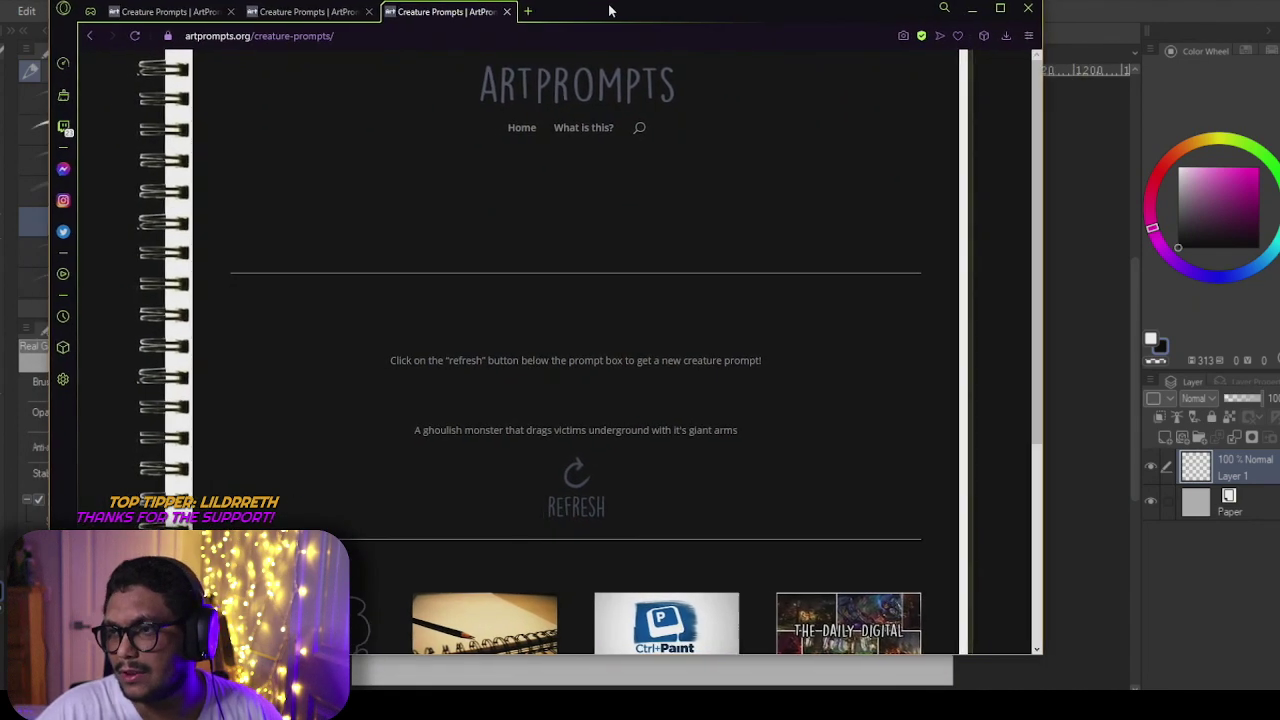
{"action": "left_click", "coordinate": [225, 14]}
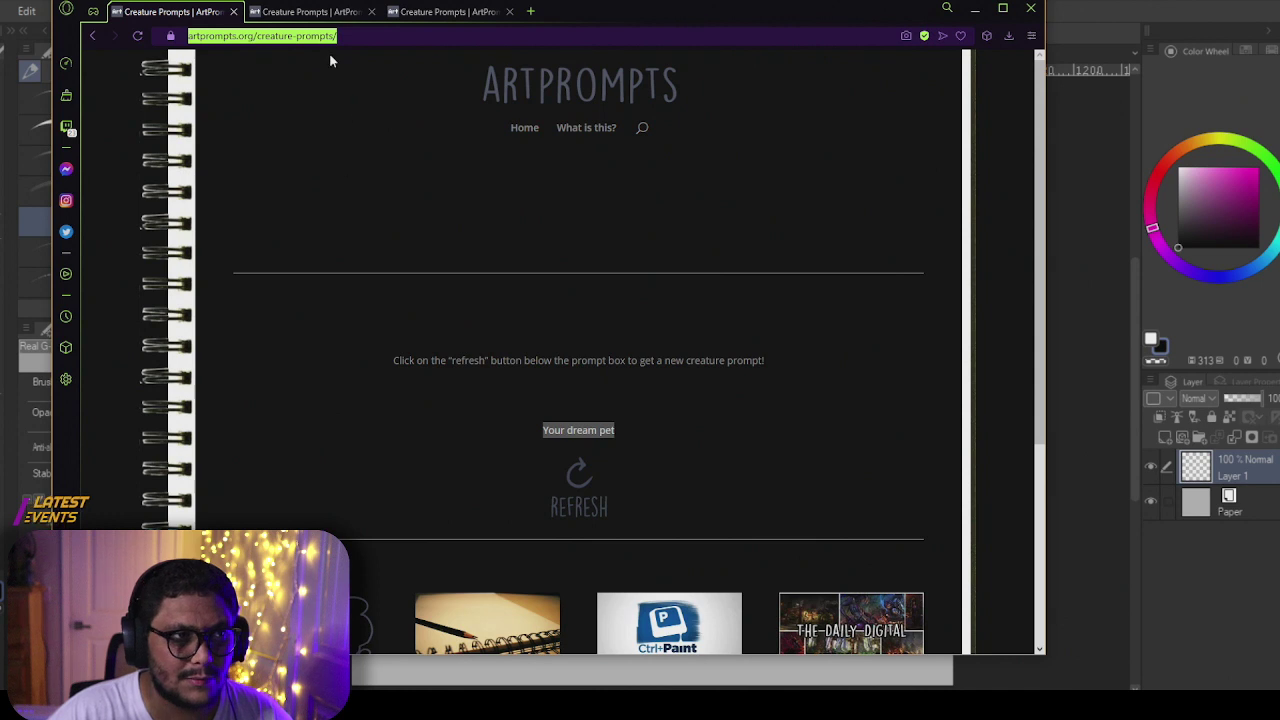
{"action": "left_click_drag", "start_coordinate": [606, 14], "coordinate": [0, 20]}
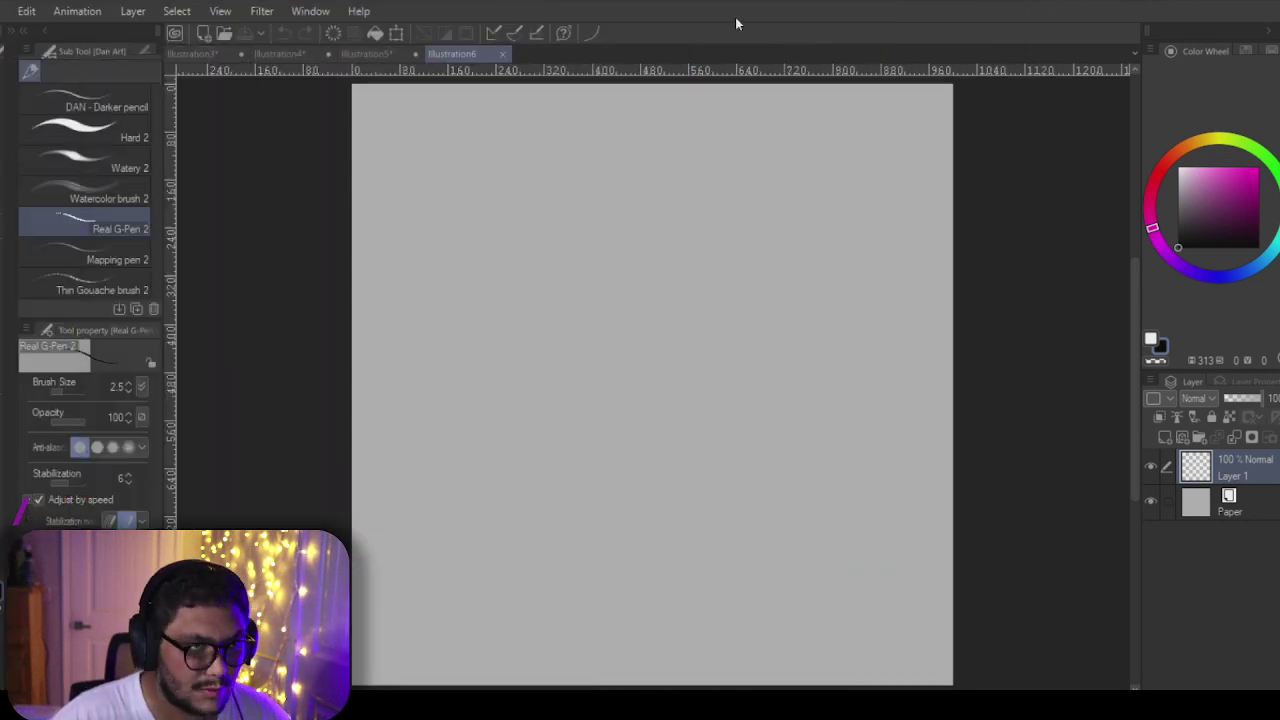
{"action": "left_click", "coordinate": [205, 54]}
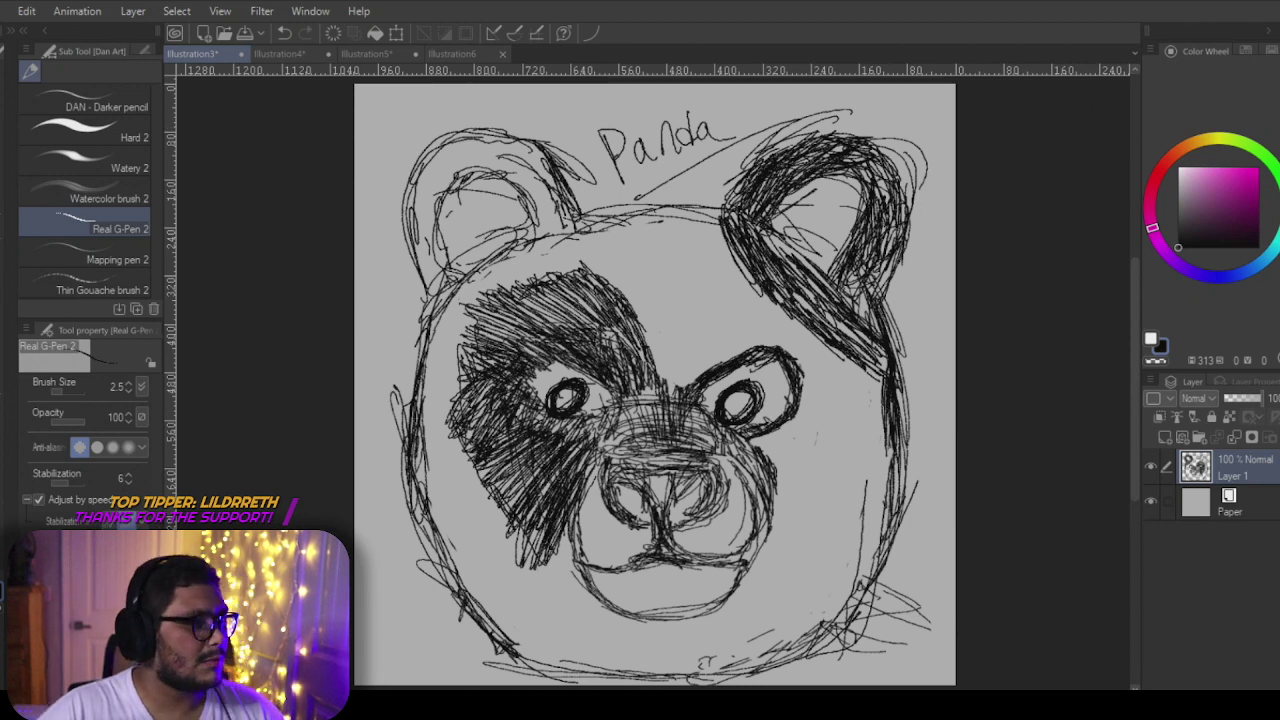
Step: Bring the ArtPrompts browser window back over the drawing and show the creature prompt in the second tab
{"action": "left_click_drag", "start_coordinate": [0, 12], "coordinate": [700, 0]}
{"action": "left_click_drag", "start_coordinate": [576, 2], "coordinate": [574, 23]}
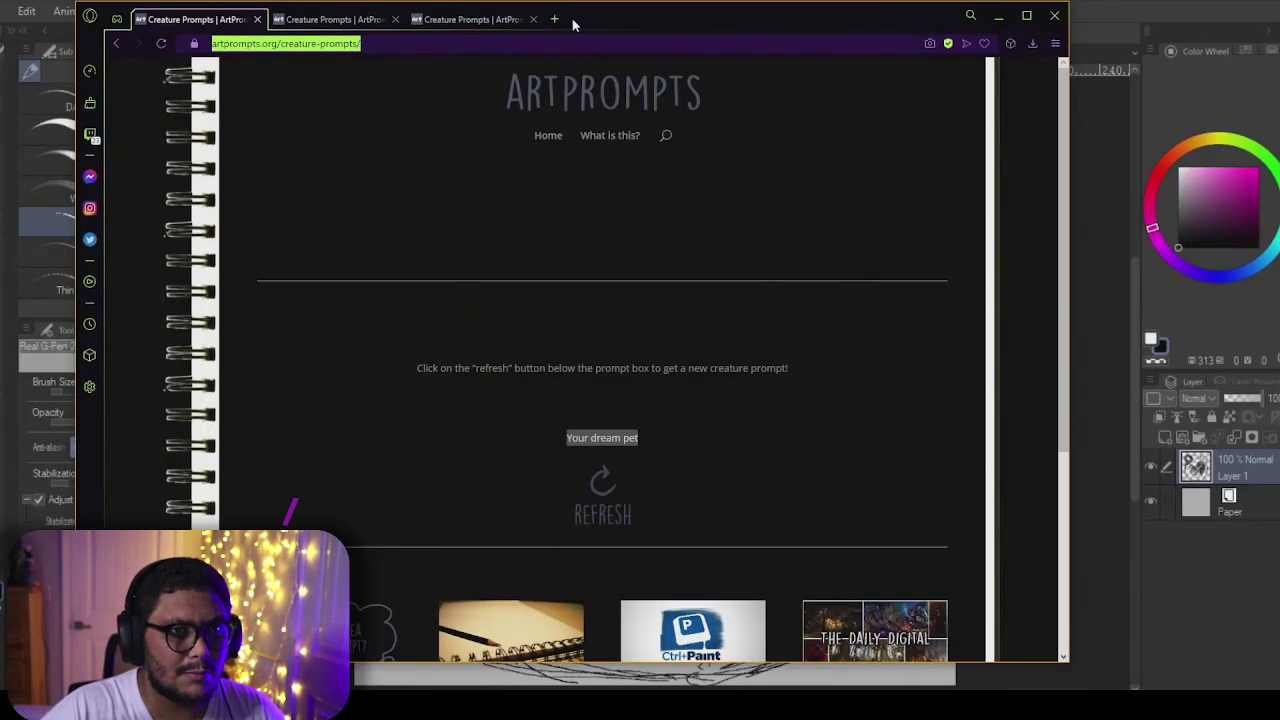
{"action": "left_click", "coordinate": [304, 22]}
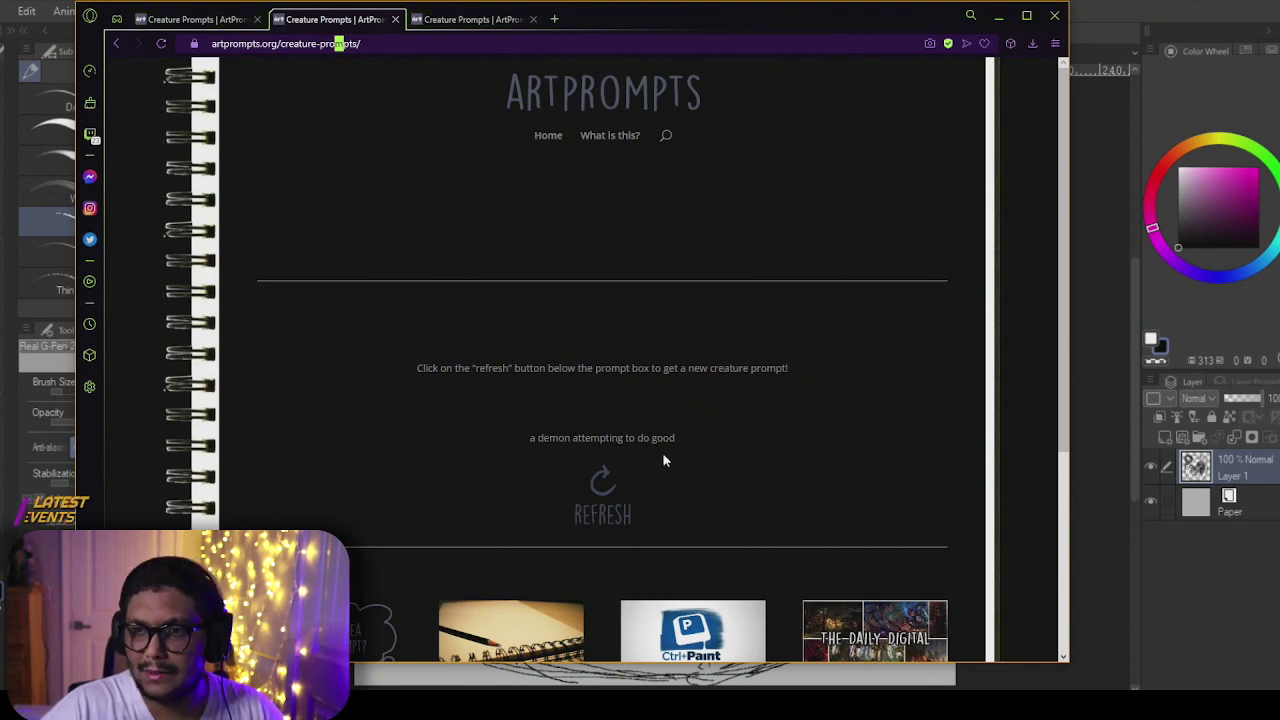
Step: Uncover the canvas to view the Illustration4 drawing, and bring the browser window back to show the creature prompt in the third tab
{"action": "left_click_drag", "start_coordinate": [656, 14], "coordinate": [0, 72]}
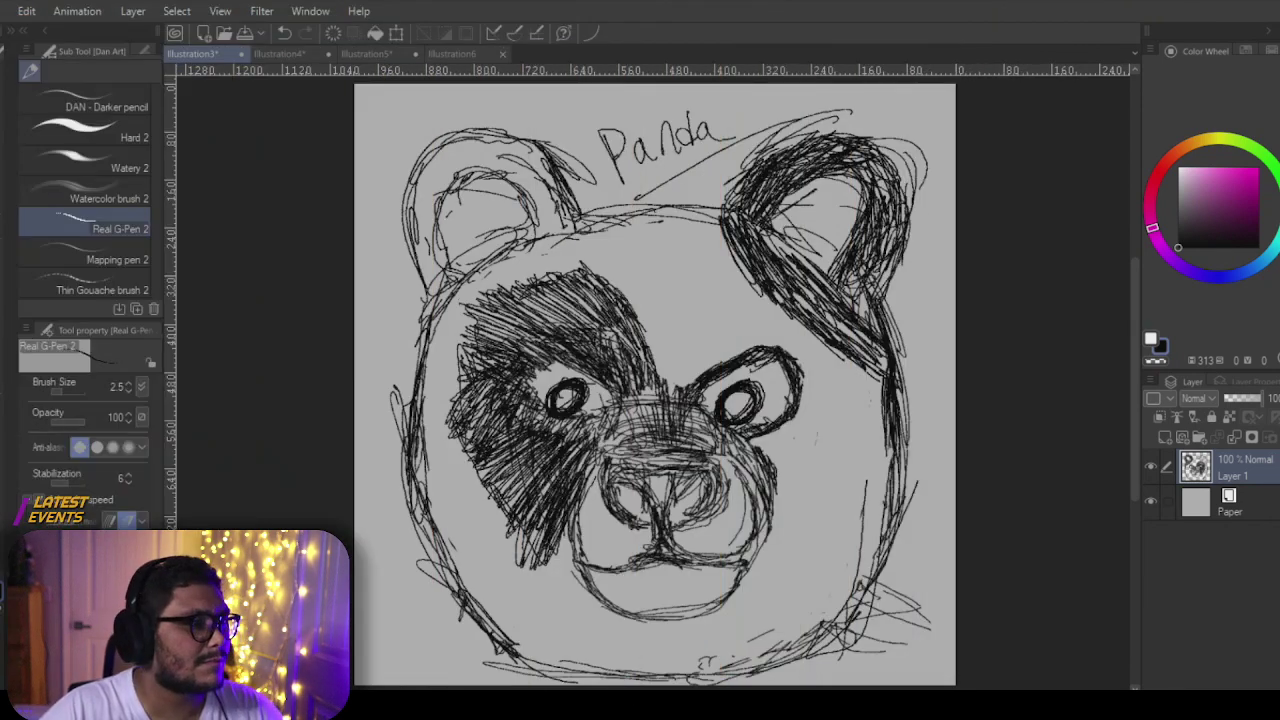
{"action": "left_click", "coordinate": [290, 54]}
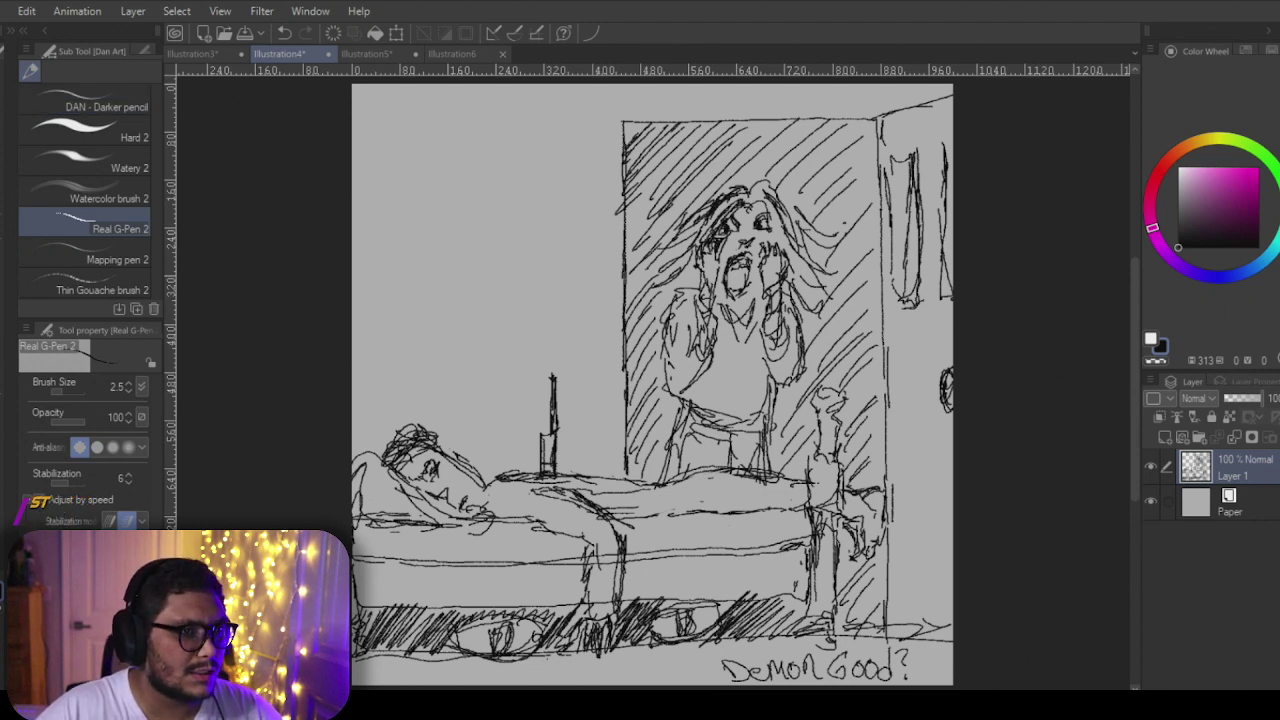
{"action": "left_click_drag", "start_coordinate": [0, 50], "coordinate": [586, 14]}
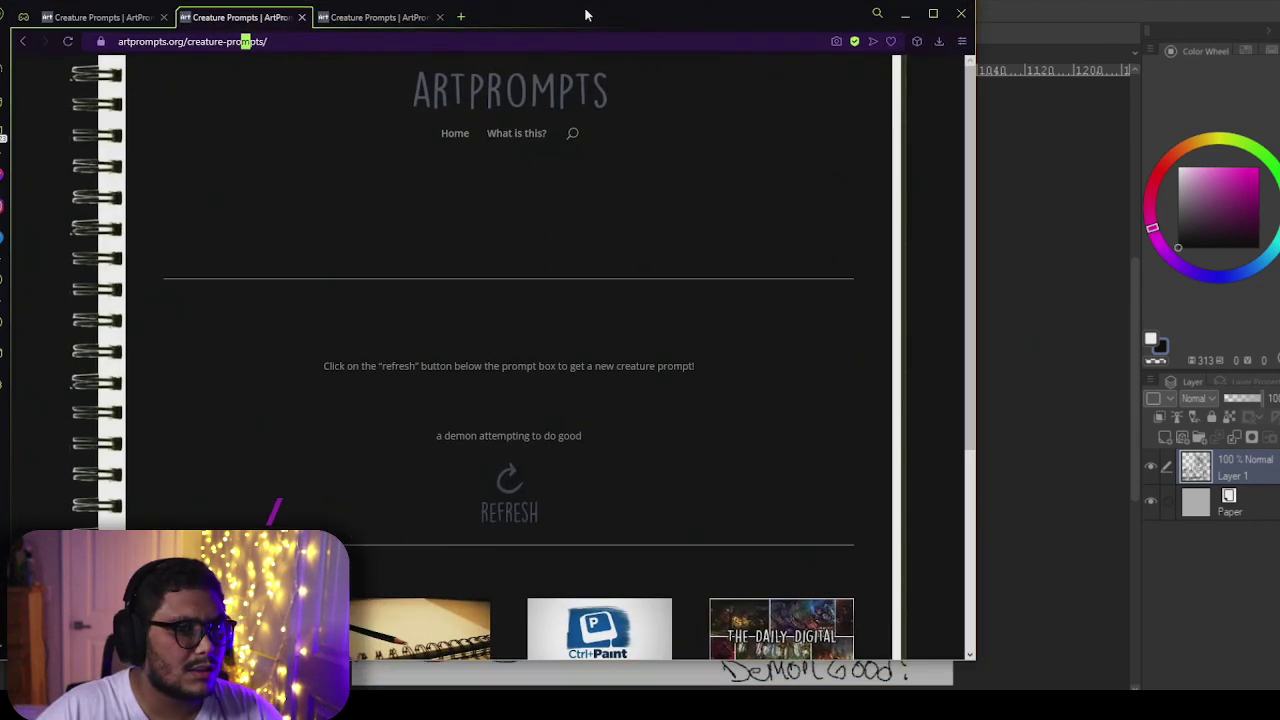
{"action": "left_click", "coordinate": [334, 16]}
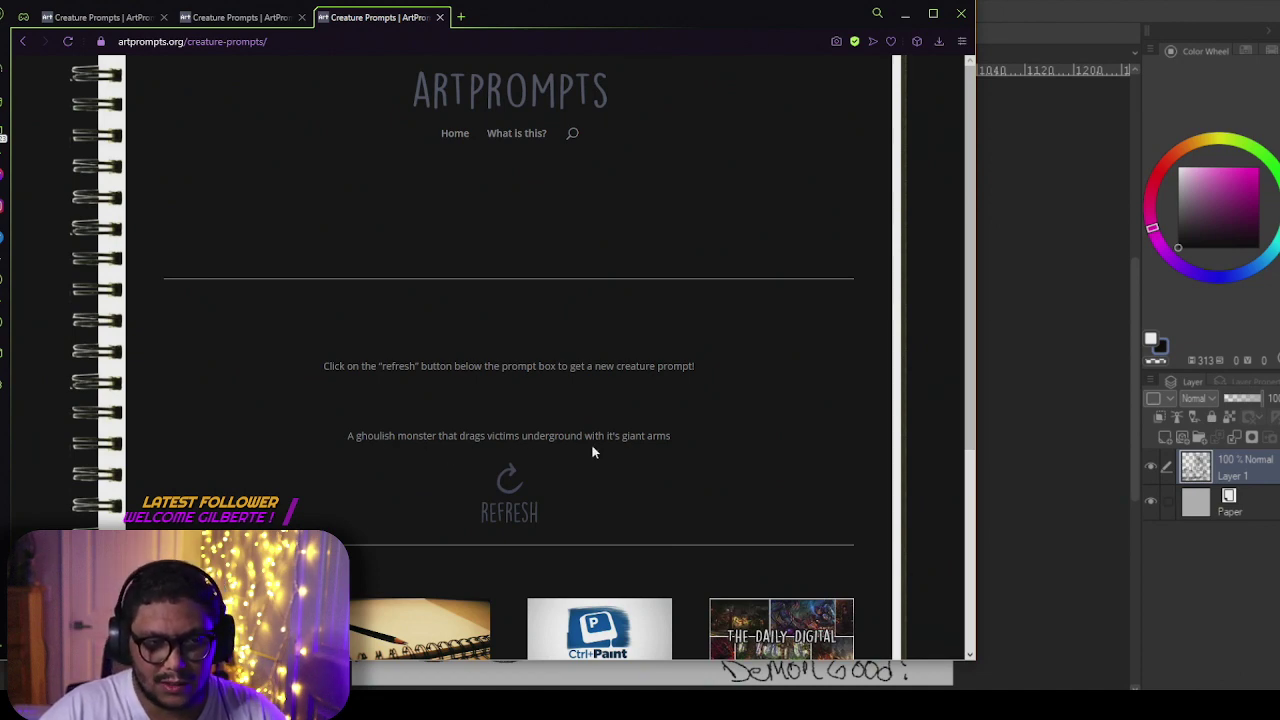
Step: View the Illustration5 drawing, and switch to the blank Illustration6 with the ArtPrompts browser window brought back over it
{"action": "left_click_drag", "start_coordinate": [566, 19], "coordinate": [0, 40]}
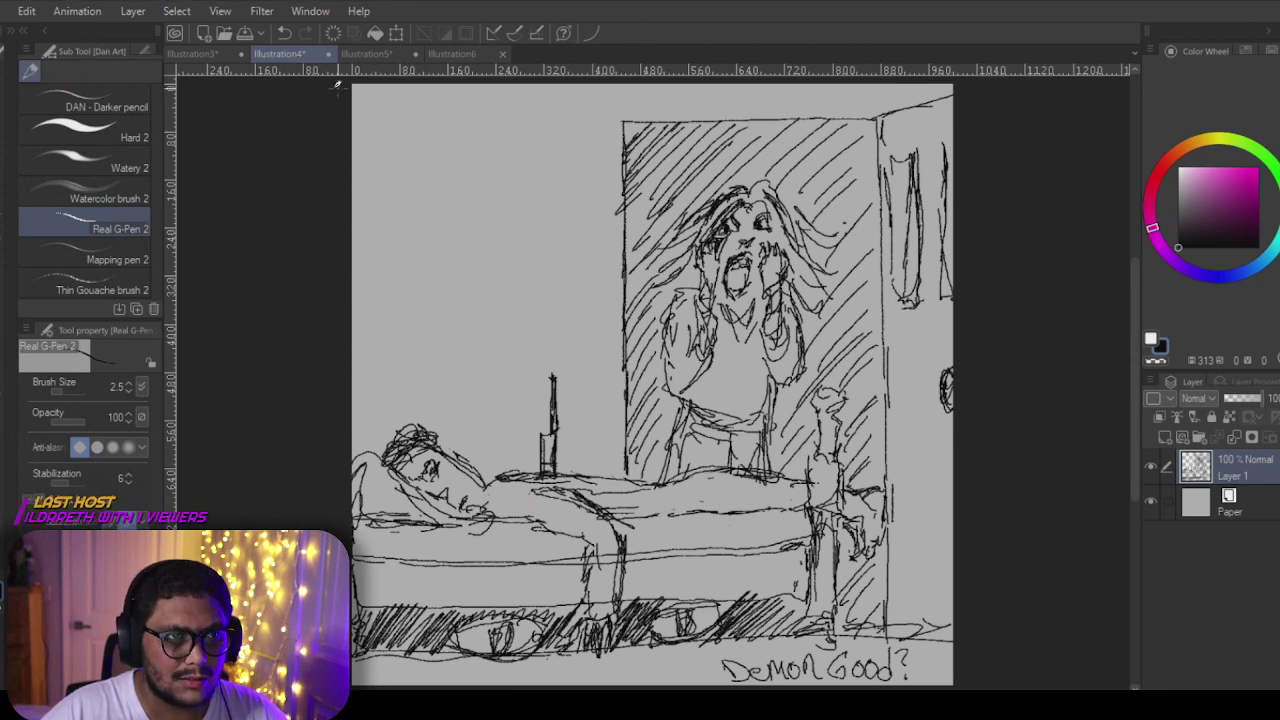
{"action": "left_click", "coordinate": [365, 54]}
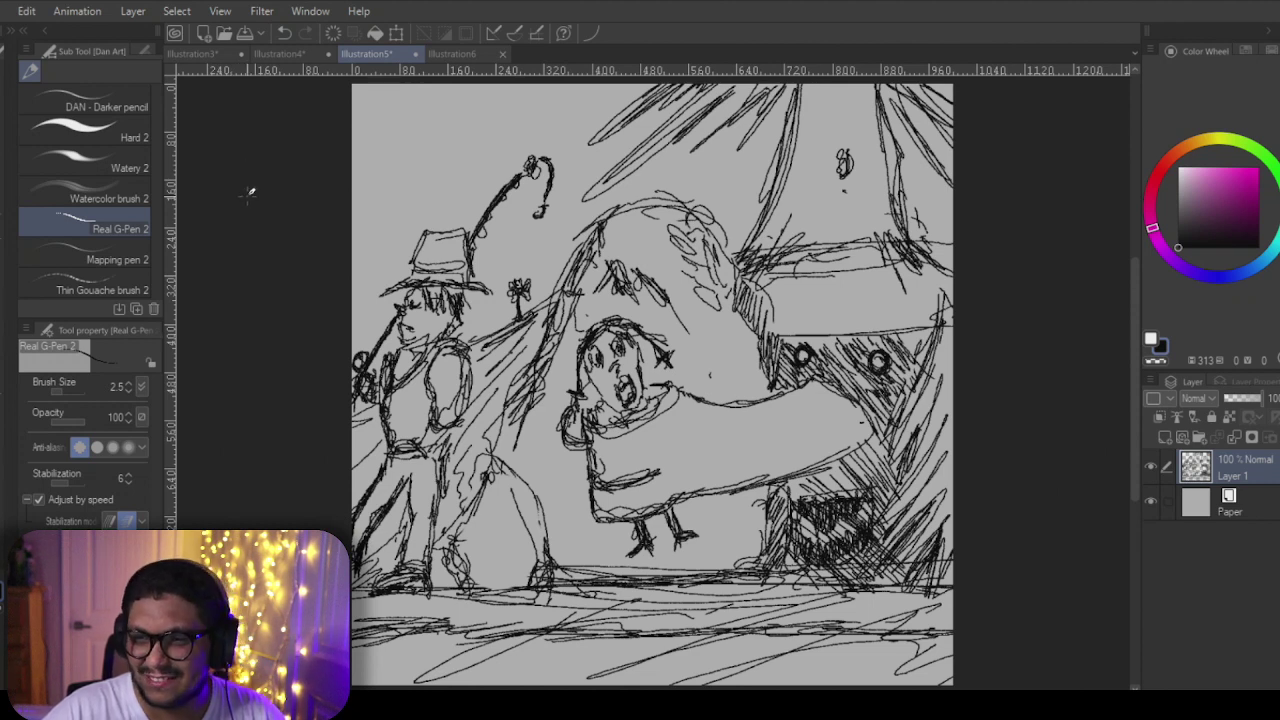
{"action": "left_click", "coordinate": [448, 55]}
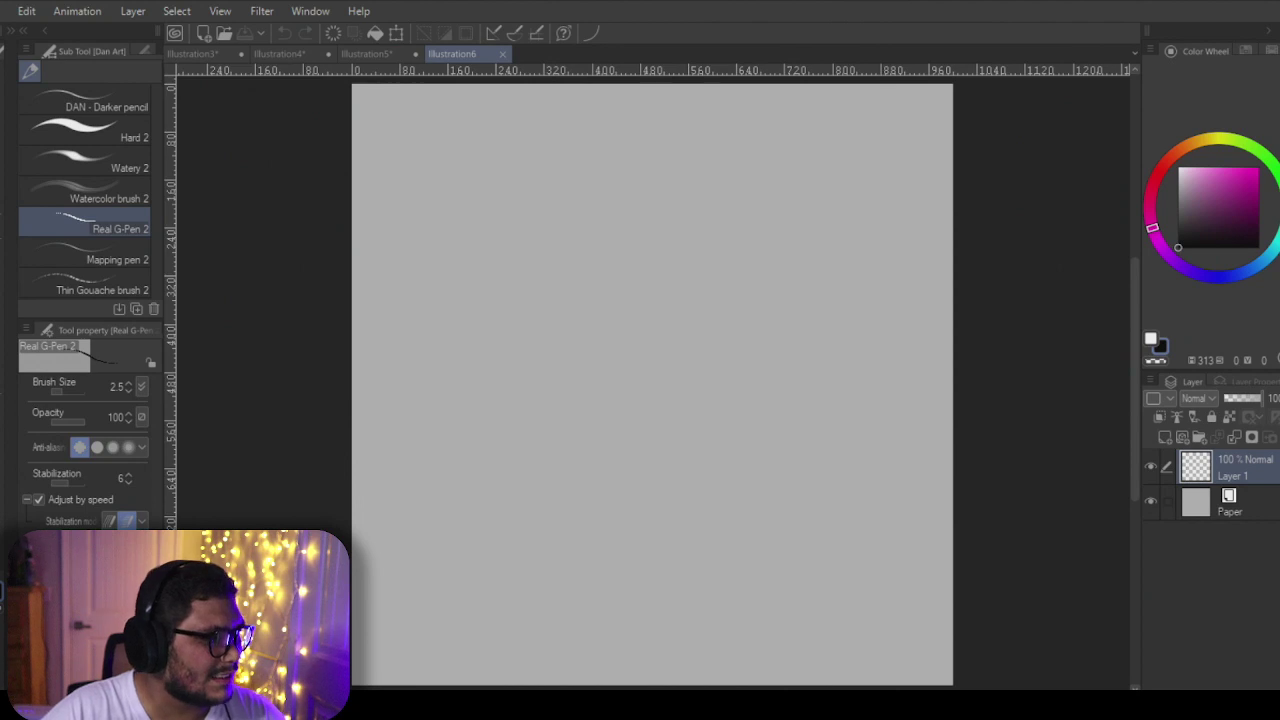
{"action": "left_click_drag", "start_coordinate": [0, 150], "coordinate": [614, 19]}
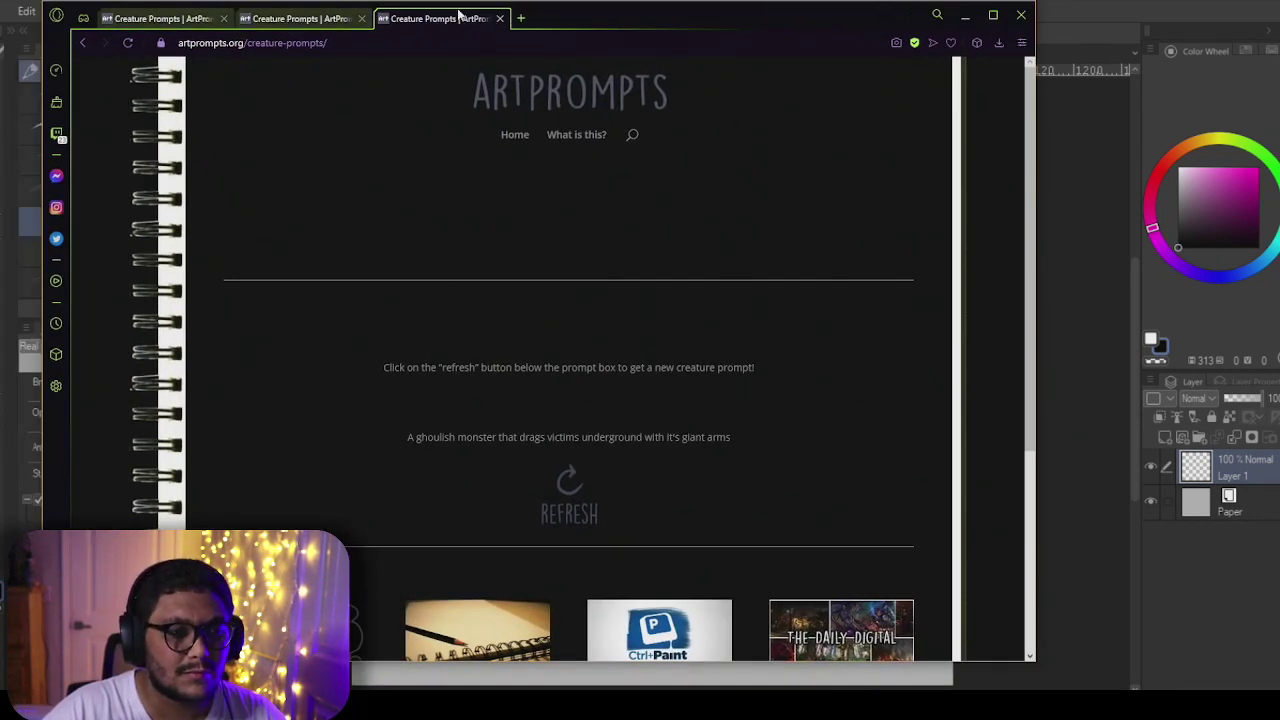
{"action": "left_click", "coordinate": [520, 19]}
{"action": "right_click", "coordinate": [523, 41]}
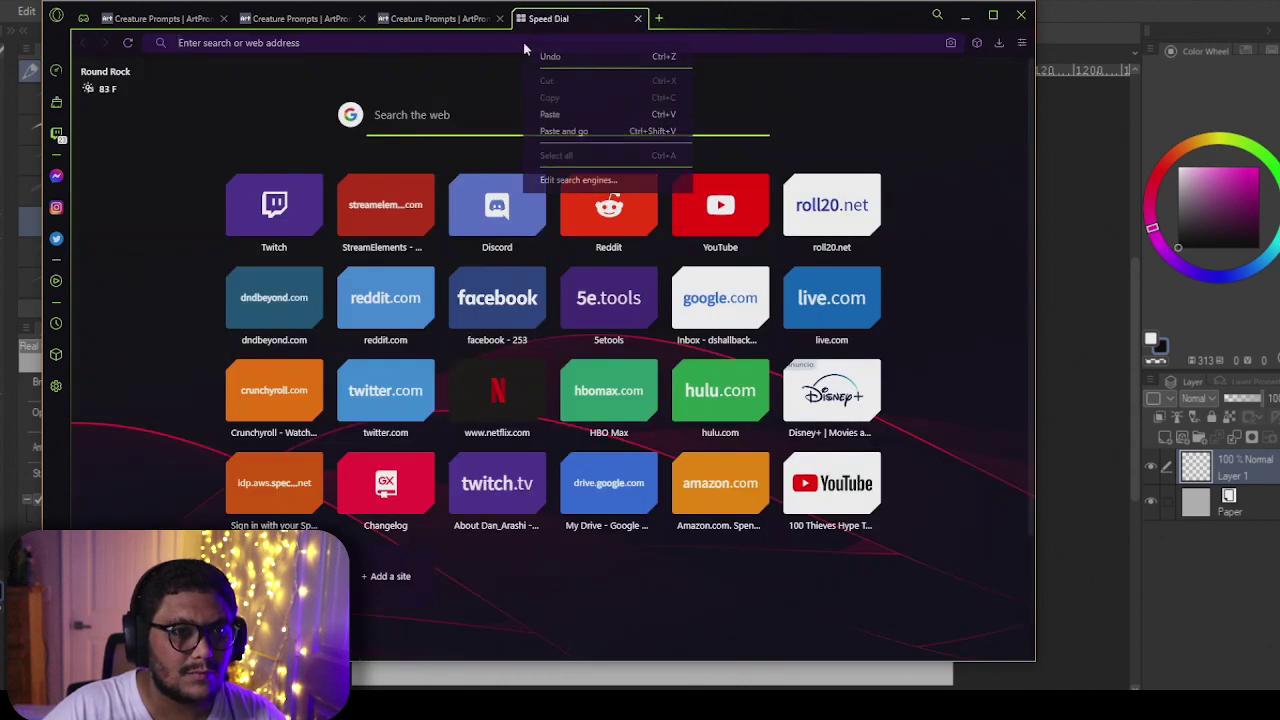
{"action": "left_click", "coordinate": [545, 112]}
{"action": "key", "text": "BackSpace"}
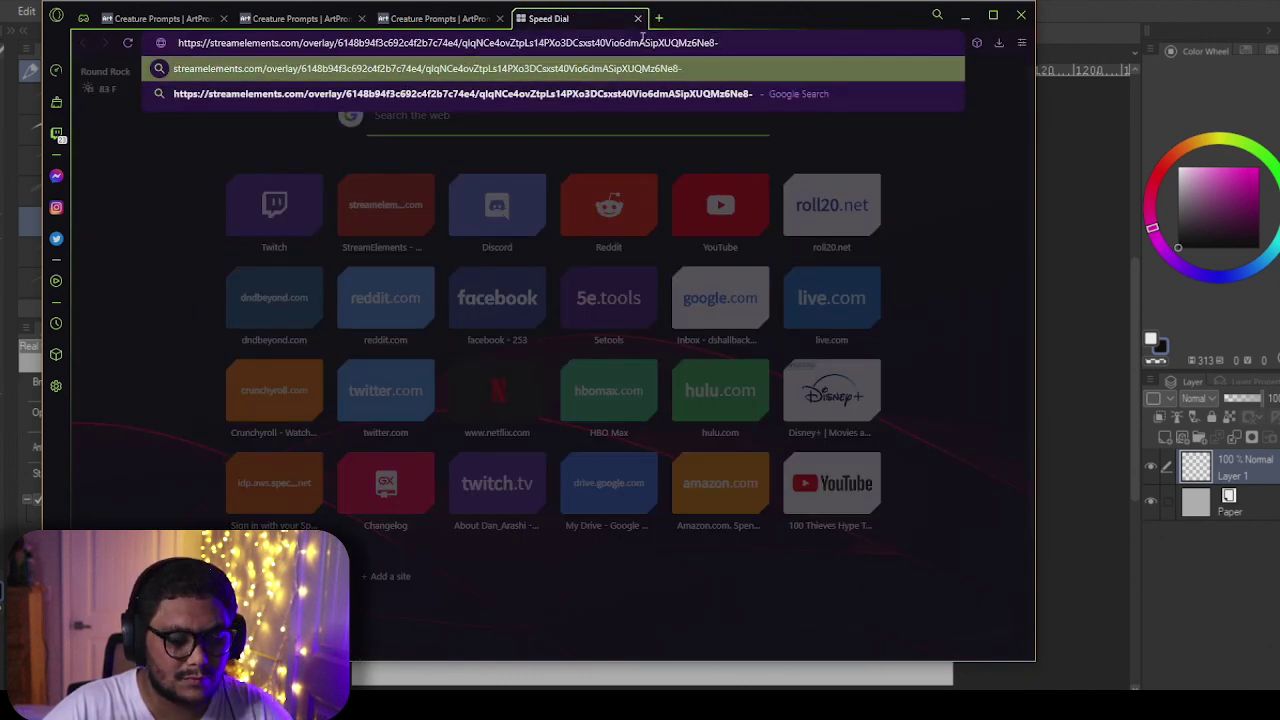
{"action": "key", "text": "BackSpace"}
{"action": "key", "text": "BackSpace"}
{"action": "key", "text": "BackSpace"}
{"action": "key", "text": "BackSpace"}
{"action": "key", "text": "BackSpace"}
{"action": "key", "text": "BackSpace"}
{"action": "key", "text": "BackSpace"}
{"action": "key", "text": "BackSpace"}
{"action": "key", "text": "BackSpace"}
{"action": "key", "text": "BackSpace"}
{"action": "key", "text": "BackSpace"}
{"action": "key", "text": "BackSpace"}
{"action": "key", "text": "BackSpace"}
{"action": "key", "text": "BackSpace"}
{"action": "key", "text": "BackSpace"}
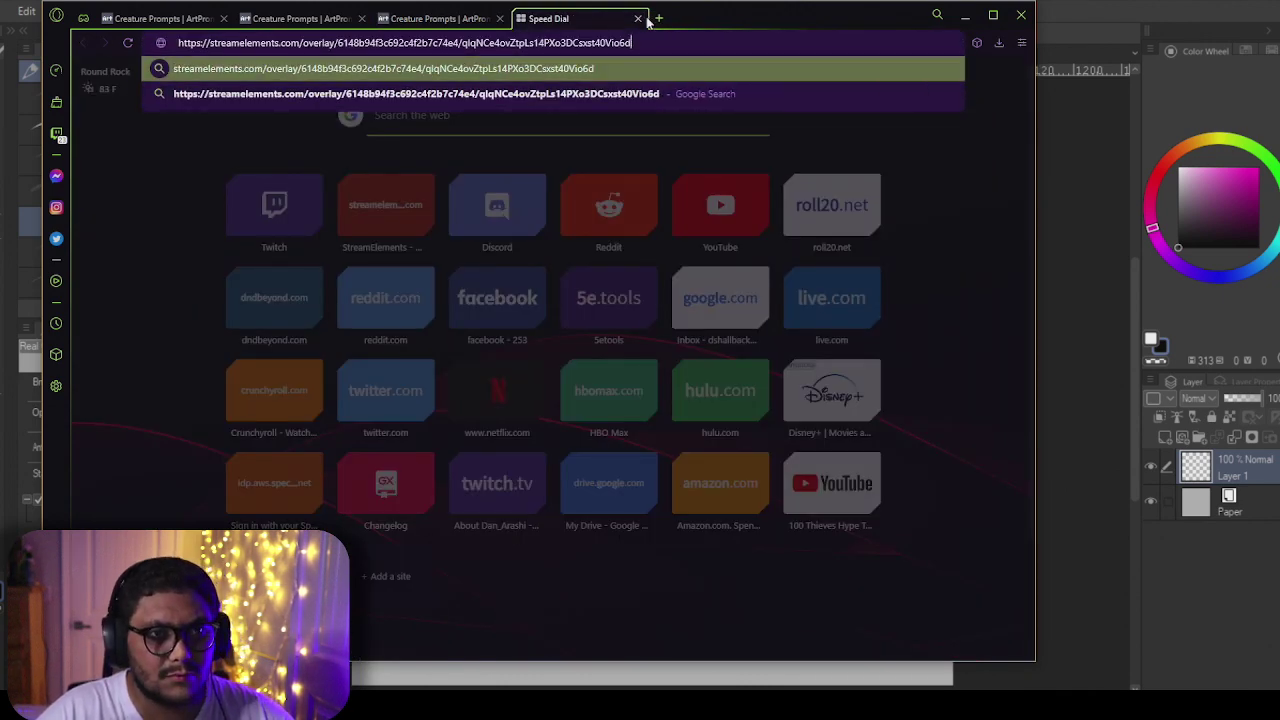
{"action": "left_click", "coordinate": [638, 18]}
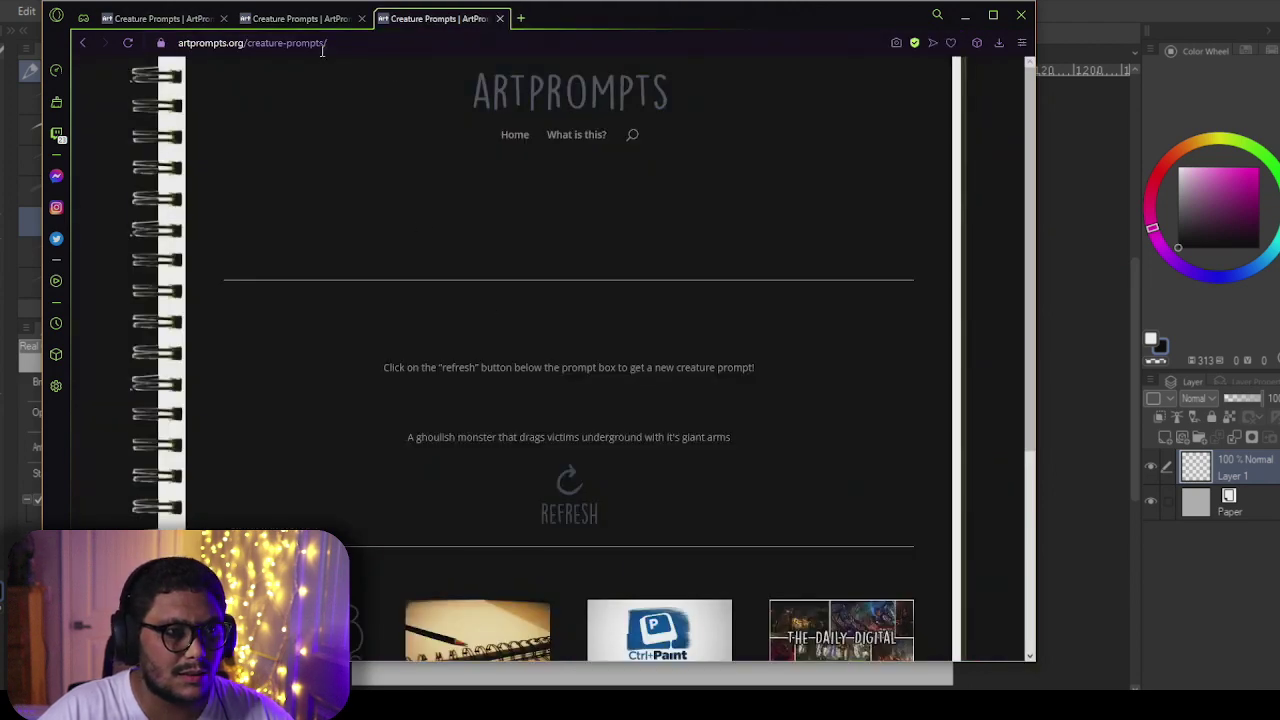
Step: Copy the artprompts.org/creature-prompts/ address, open it in a new tab for a fresh prompt, and return to the blank illustration
{"action": "right_click", "coordinate": [322, 47]}
{"action": "left_click", "coordinate": [355, 96]}
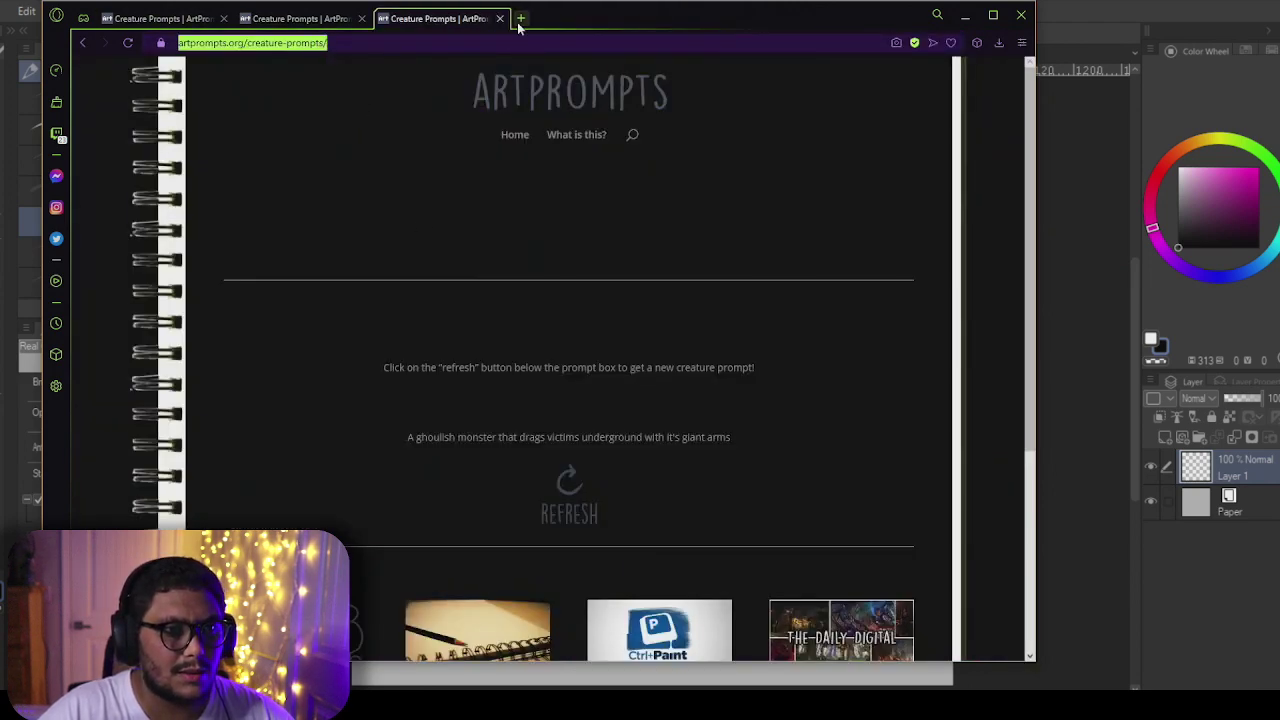
{"action": "left_click", "coordinate": [520, 18]}
{"action": "right_click", "coordinate": [517, 43]}
{"action": "left_click", "coordinate": [538, 135]}
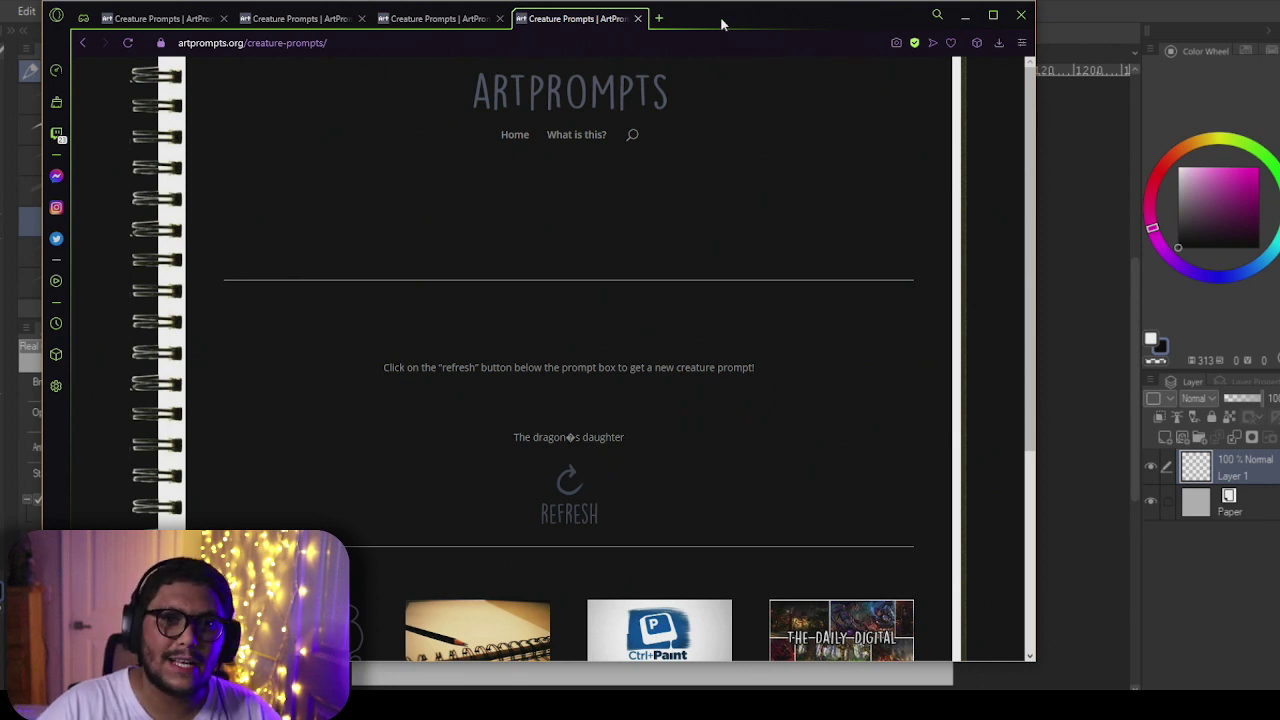
{"action": "left_click_drag", "start_coordinate": [721, 21], "coordinate": [0, 72]}
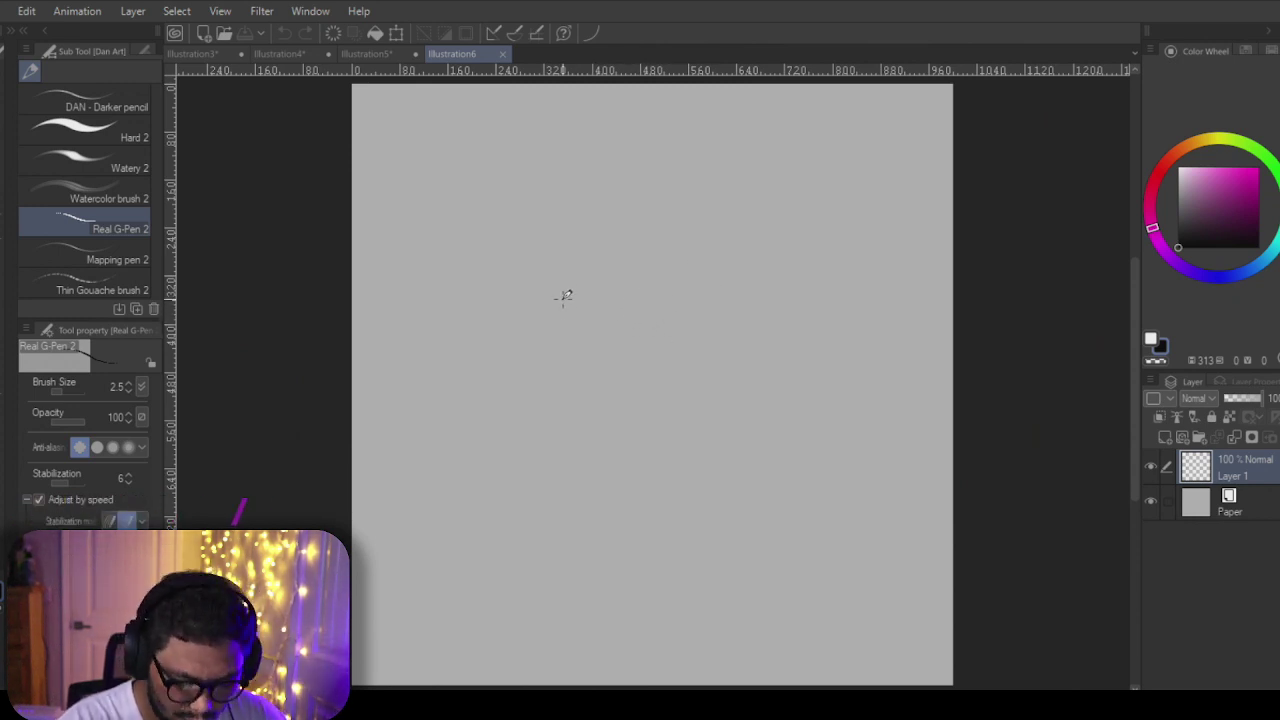
Step: Sketch the creature's eye and the scribbled shading beside it in the upper-left part of the canvas with the Real G-Pen
{"action": "left_click_drag", "start_coordinate": [564, 308], "coordinate": [562, 314]}
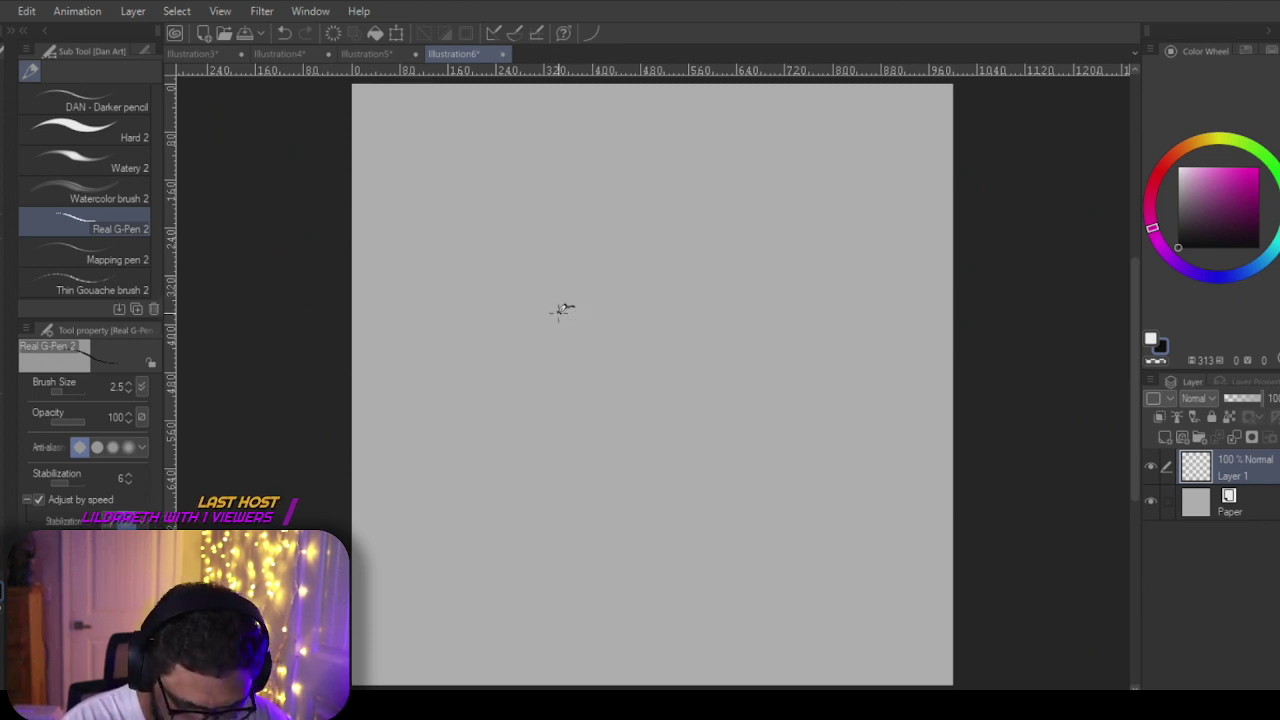
{"action": "mouse_move", "coordinate": [560, 311]}
{"action": "left_mouse_down"}
{"action": "mouse_move", "coordinate": [580, 307]}
{"action": "mouse_move", "coordinate": [545, 321]}
{"action": "mouse_move", "coordinate": [586, 268]}
{"action": "left_mouse_up"}
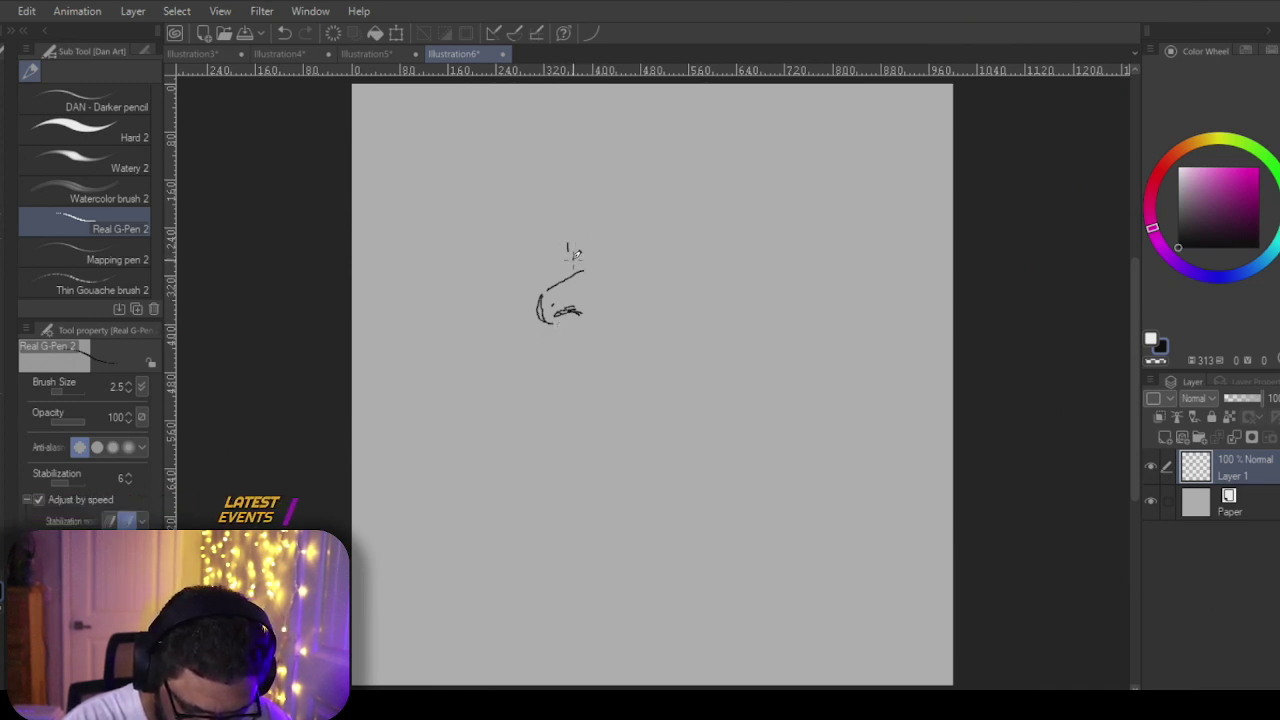
{"action": "mouse_move", "coordinate": [566, 250]}
{"action": "left_mouse_down"}
{"action": "mouse_move", "coordinate": [607, 197]}
{"action": "mouse_move", "coordinate": [599, 219]}
{"action": "mouse_move", "coordinate": [571, 224]}
{"action": "mouse_move", "coordinate": [540, 310]}
{"action": "mouse_move", "coordinate": [598, 302]}
{"action": "mouse_move", "coordinate": [592, 320]}
{"action": "mouse_move", "coordinate": [578, 298]}
{"action": "mouse_move", "coordinate": [603, 299]}
{"action": "mouse_move", "coordinate": [563, 311]}
{"action": "mouse_move", "coordinate": [608, 270]}
{"action": "mouse_move", "coordinate": [582, 285]}
{"action": "mouse_move", "coordinate": [614, 290]}
{"action": "mouse_move", "coordinate": [583, 322]}
{"action": "mouse_move", "coordinate": [531, 315]}
{"action": "mouse_move", "coordinate": [548, 313]}
{"action": "mouse_move", "coordinate": [553, 262]}
{"action": "mouse_move", "coordinate": [544, 318]}
{"action": "mouse_move", "coordinate": [557, 278]}
{"action": "left_mouse_up"}
{"action": "key", "text": "e"}
{"action": "key", "text": "p"}
{"action": "mouse_move", "coordinate": [561, 262]}
{"action": "left_mouse_down"}
{"action": "mouse_move", "coordinate": [545, 298]}
{"action": "mouse_move", "coordinate": [574, 298]}
{"action": "left_mouse_up"}
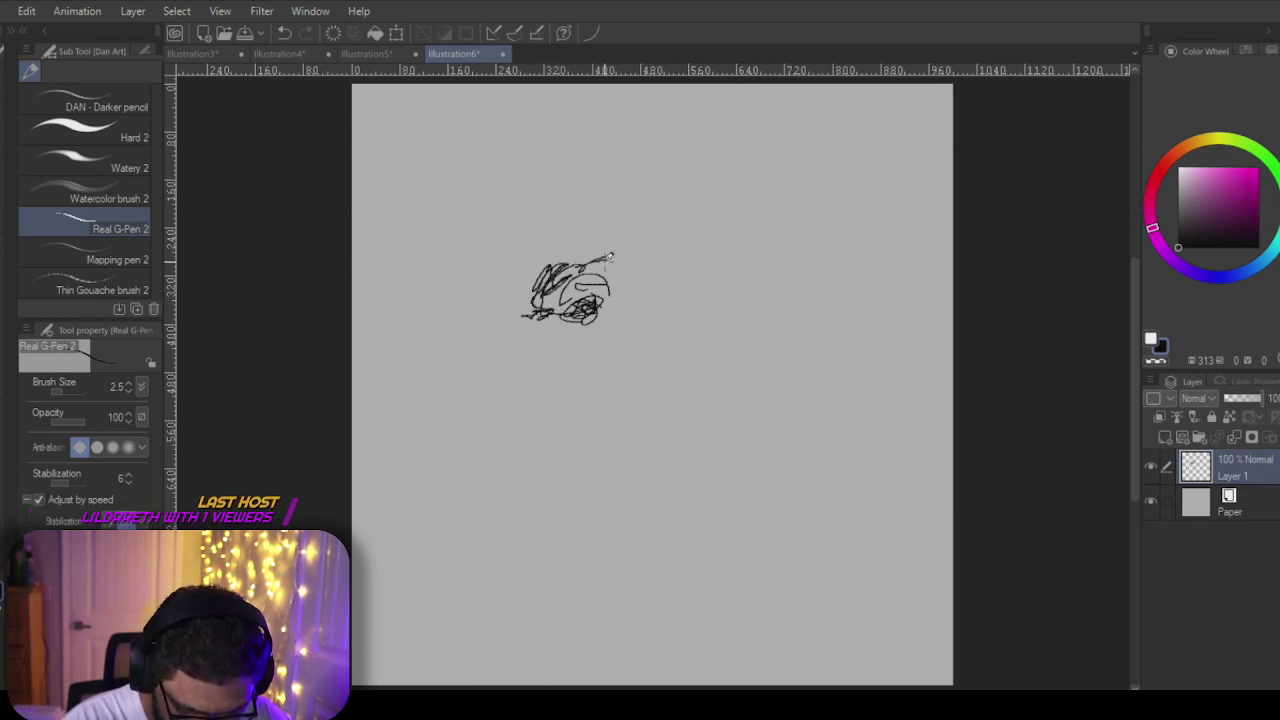
Step: Draw the long tapering curve sweeping from above the eye to the upper right, and rework the narrow section that joins it to the eye
{"action": "mouse_move", "coordinate": [600, 256]}
{"action": "left_mouse_down"}
{"action": "mouse_move", "coordinate": [614, 197]}
{"action": "mouse_move", "coordinate": [730, 148]}
{"action": "mouse_move", "coordinate": [612, 192]}
{"action": "mouse_move", "coordinate": [718, 160]}
{"action": "mouse_move", "coordinate": [623, 186]}
{"action": "mouse_move", "coordinate": [788, 167]}
{"action": "left_mouse_up"}
{"action": "mouse_move", "coordinate": [788, 167]}
{"action": "left_mouse_down"}
{"action": "mouse_move", "coordinate": [656, 169]}
{"action": "mouse_move", "coordinate": [599, 204]}
{"action": "left_mouse_up"}
{"action": "left_click_drag", "start_coordinate": [735, 151], "coordinate": [753, 163]}
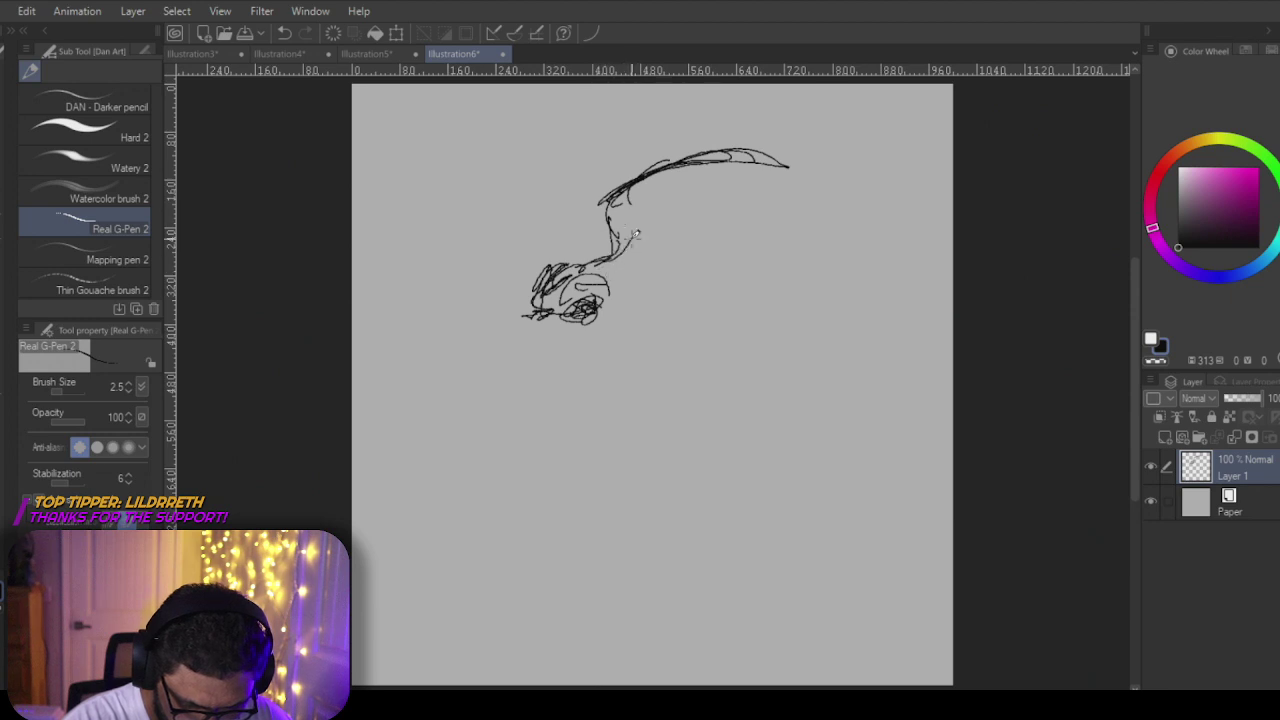
{"action": "left_click_drag", "start_coordinate": [610, 212], "coordinate": [609, 247]}
{"action": "key", "text": "e"}
{"action": "key", "text": "p"}
{"action": "left_click_drag", "start_coordinate": [610, 212], "coordinate": [607, 256]}
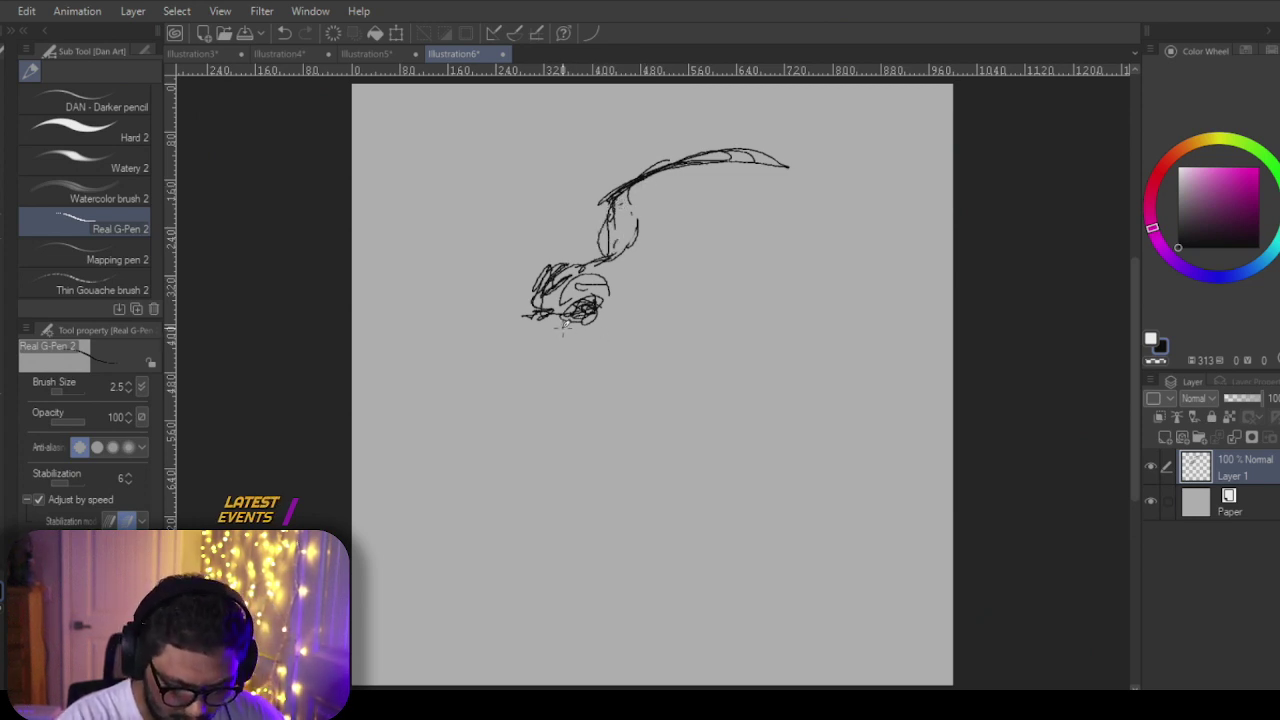
Step: Draw the angular contour running right from beneath the eye and bending downward, and add a hooked end to the upper curve's tip
{"action": "mouse_move", "coordinate": [557, 330]}
{"action": "left_mouse_down"}
{"action": "mouse_move", "coordinate": [560, 352]}
{"action": "mouse_move", "coordinate": [610, 360]}
{"action": "mouse_move", "coordinate": [690, 343]}
{"action": "left_mouse_up"}
{"action": "left_click_drag", "start_coordinate": [572, 352], "coordinate": [697, 356]}
{"action": "left_click_drag", "start_coordinate": [696, 357], "coordinate": [657, 450]}
{"action": "left_click_drag", "start_coordinate": [657, 450], "coordinate": [703, 414]}
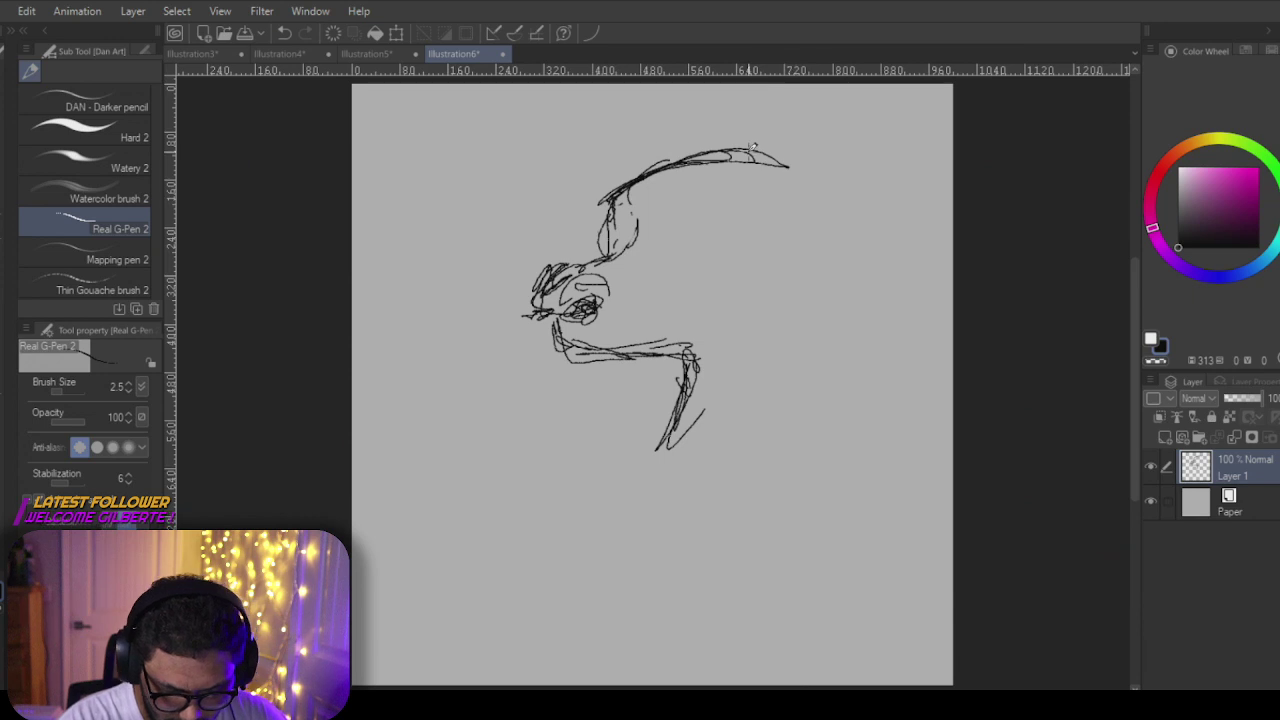
{"action": "mouse_move", "coordinate": [775, 172]}
{"action": "left_mouse_down"}
{"action": "mouse_move", "coordinate": [787, 118]}
{"action": "mouse_move", "coordinate": [797, 124]}
{"action": "mouse_move", "coordinate": [722, 118]}
{"action": "mouse_move", "coordinate": [796, 148]}
{"action": "left_mouse_up"}
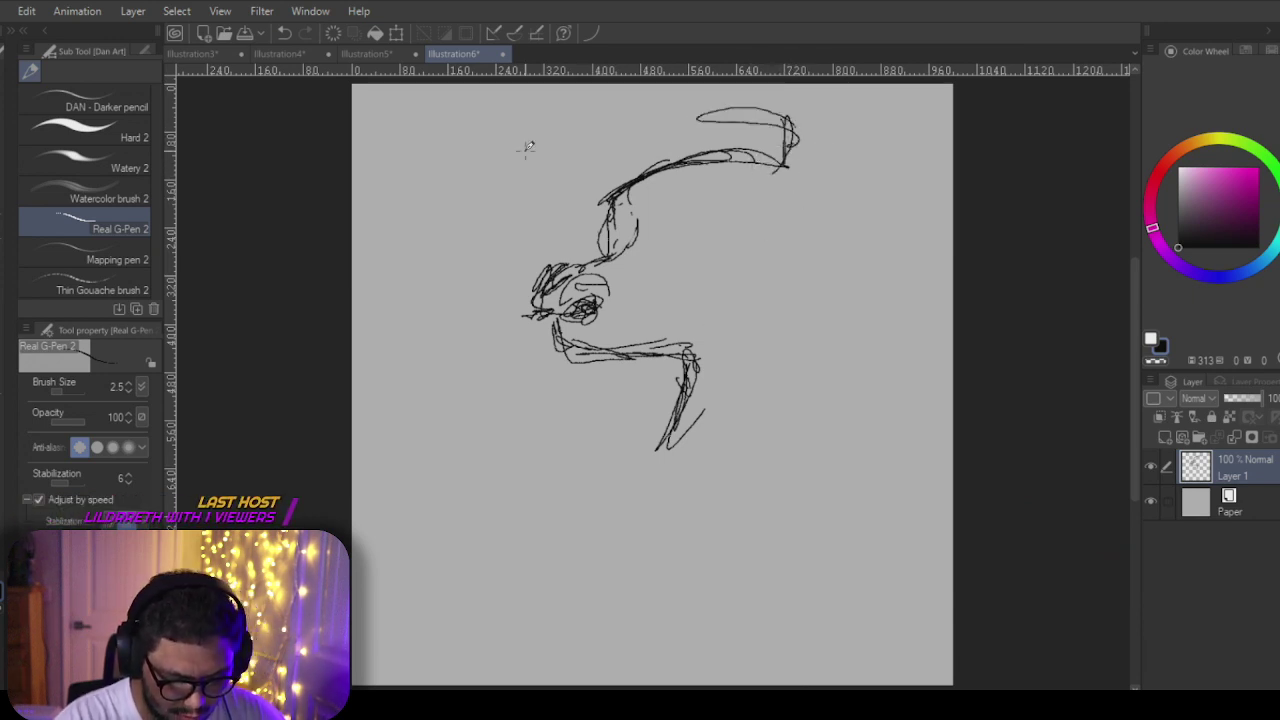
Step: Move the sketch lower on the canvas and erase everything above the jaw and neck lines
{"action": "left_click", "coordinate": [399, 40]}
{"action": "left_click_drag", "start_coordinate": [728, 296], "coordinate": [694, 450]}
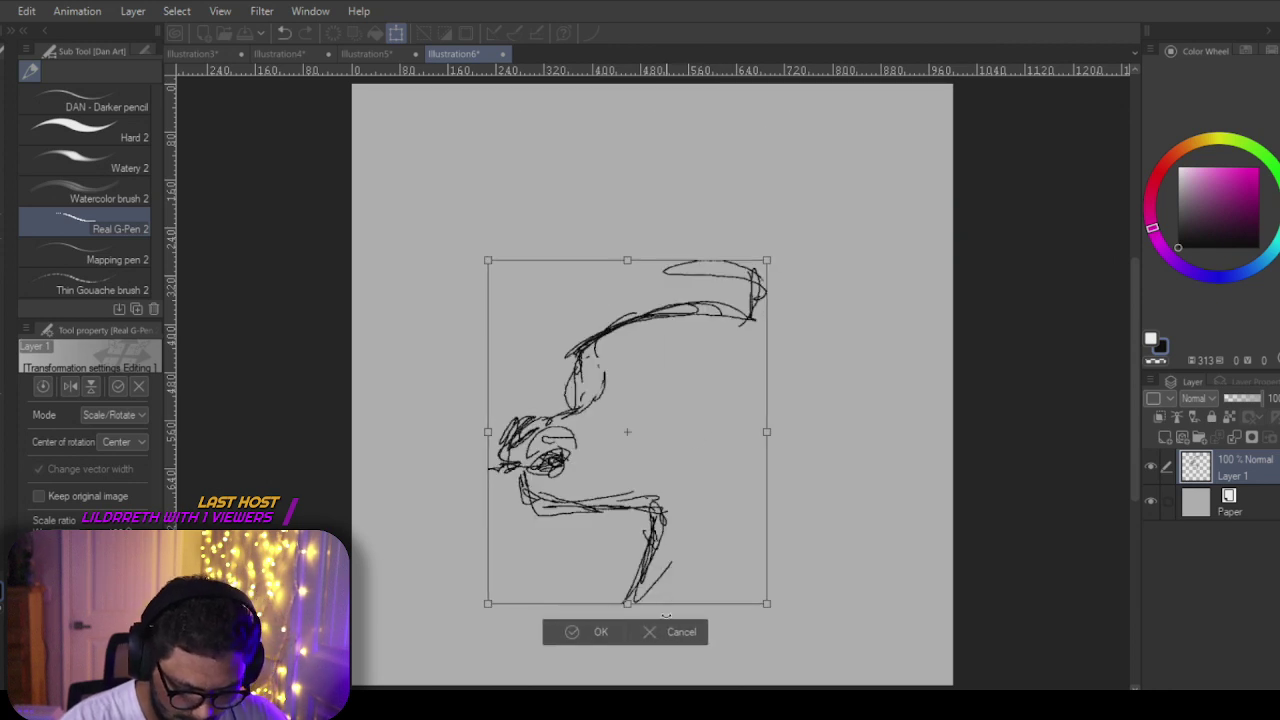
{"action": "key", "text": "Return"}
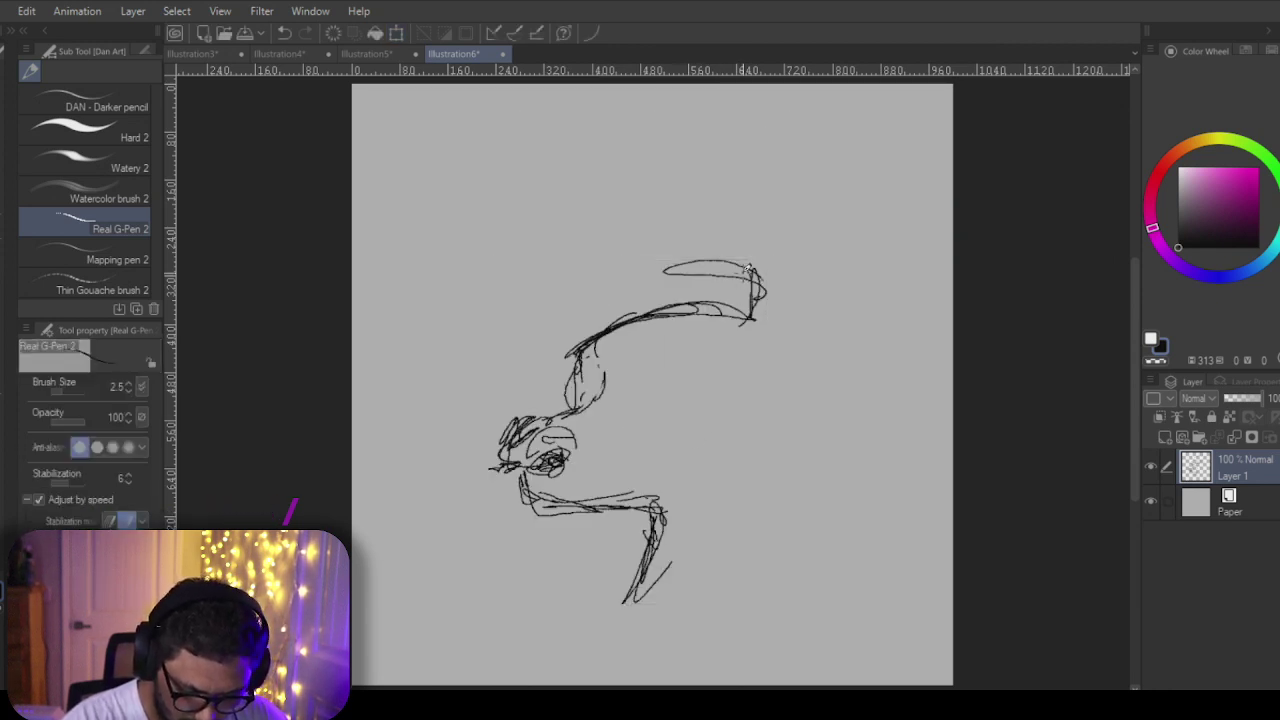
{"action": "key", "text": "e"}
{"action": "mouse_move", "coordinate": [728, 250]}
{"action": "left_mouse_down"}
{"action": "mouse_move", "coordinate": [688, 264]}
{"action": "mouse_move", "coordinate": [723, 253]}
{"action": "mouse_move", "coordinate": [755, 301]}
{"action": "mouse_move", "coordinate": [684, 296]}
{"action": "mouse_move", "coordinate": [595, 320]}
{"action": "mouse_move", "coordinate": [723, 310]}
{"action": "mouse_move", "coordinate": [586, 328]}
{"action": "mouse_move", "coordinate": [622, 400]}
{"action": "mouse_move", "coordinate": [566, 366]}
{"action": "mouse_move", "coordinate": [561, 438]}
{"action": "mouse_move", "coordinate": [581, 382]}
{"action": "mouse_move", "coordinate": [591, 426]}
{"action": "mouse_move", "coordinate": [505, 450]}
{"action": "mouse_move", "coordinate": [609, 360]}
{"action": "left_mouse_up"}
{"action": "key", "text": "p"}
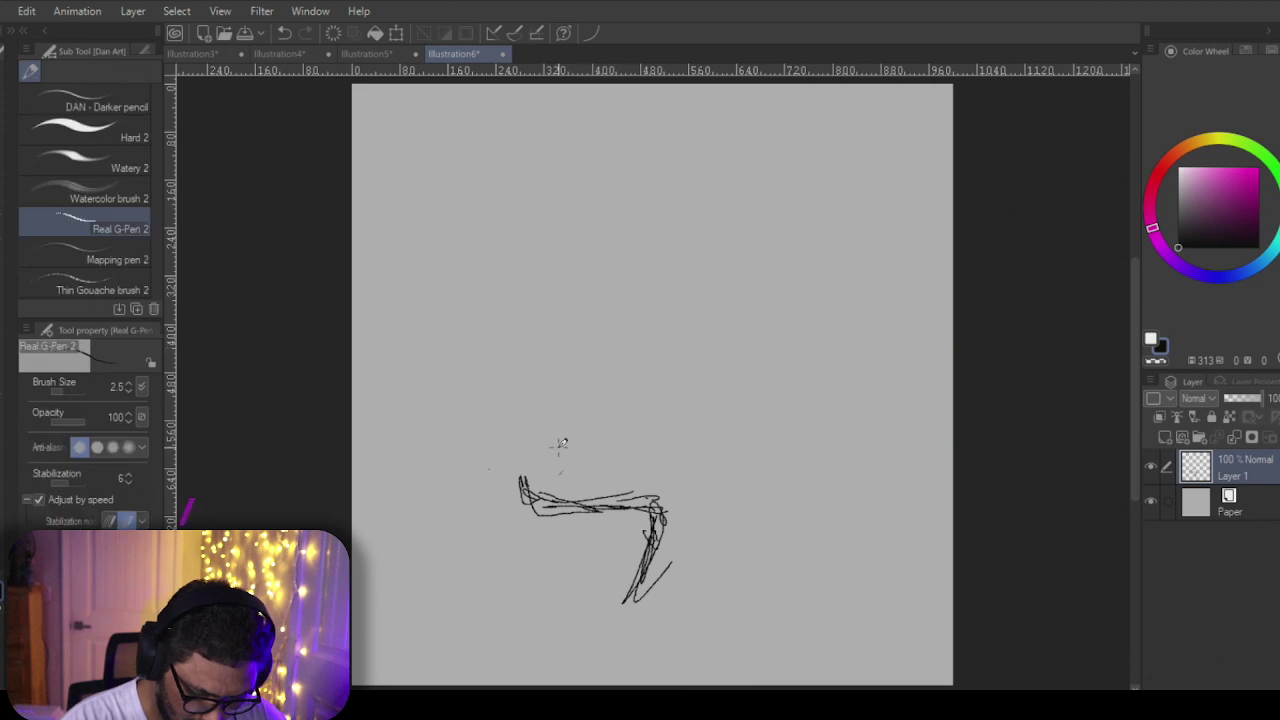
Step: Try sketching a new face profile above the jaw with a pointed nose, mouth, brow and tall curved line
{"action": "left_click_drag", "start_coordinate": [522, 380], "coordinate": [506, 412]}
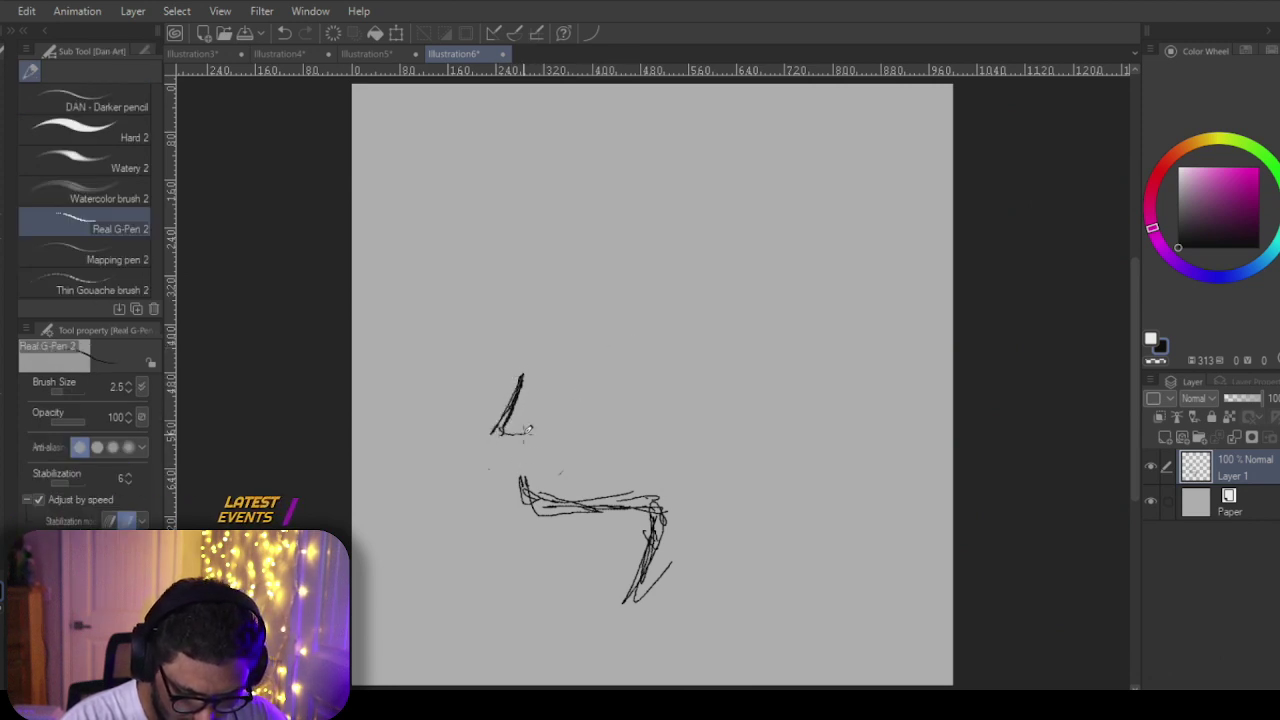
{"action": "mouse_move", "coordinate": [536, 408]}
{"action": "left_mouse_down"}
{"action": "mouse_move", "coordinate": [541, 455]}
{"action": "mouse_move", "coordinate": [598, 428]}
{"action": "left_mouse_up"}
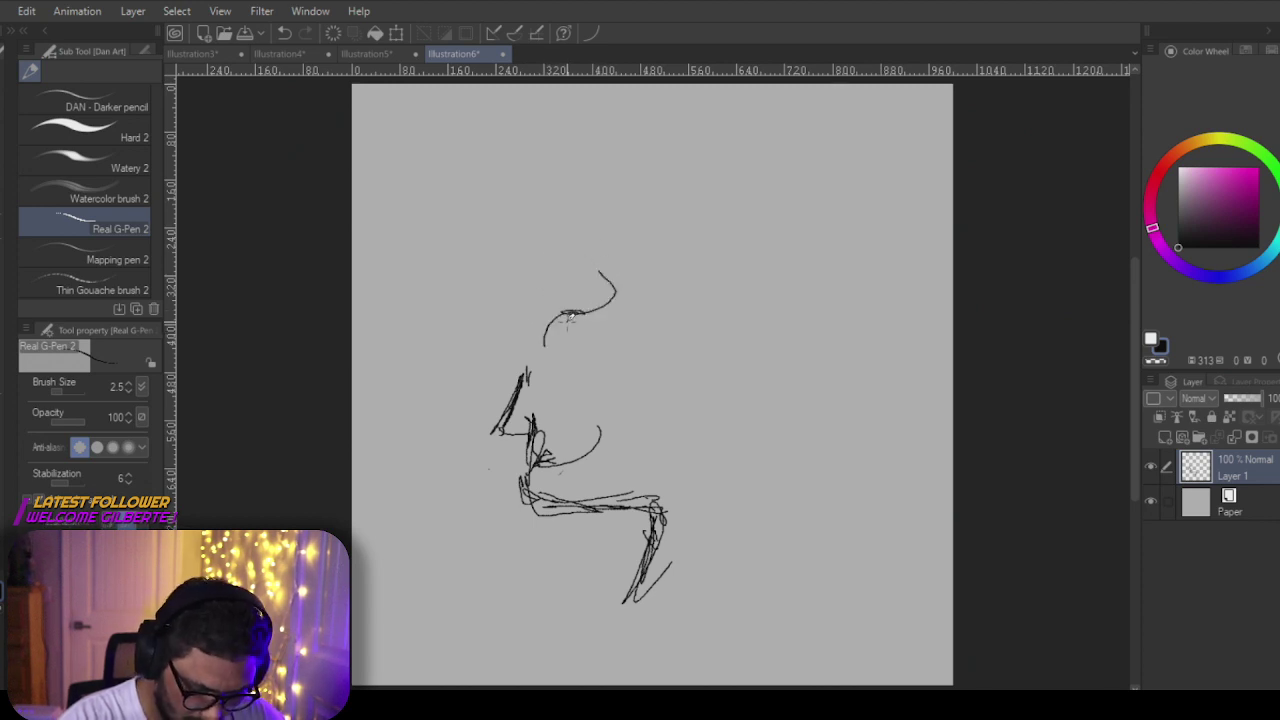
{"action": "mouse_move", "coordinate": [575, 308]}
{"action": "left_mouse_down"}
{"action": "mouse_move", "coordinate": [555, 340]}
{"action": "mouse_move", "coordinate": [595, 322]}
{"action": "mouse_move", "coordinate": [580, 308]}
{"action": "mouse_move", "coordinate": [605, 287]}
{"action": "mouse_move", "coordinate": [592, 206]}
{"action": "mouse_move", "coordinate": [533, 143]}
{"action": "mouse_move", "coordinate": [495, 154]}
{"action": "left_mouse_up"}
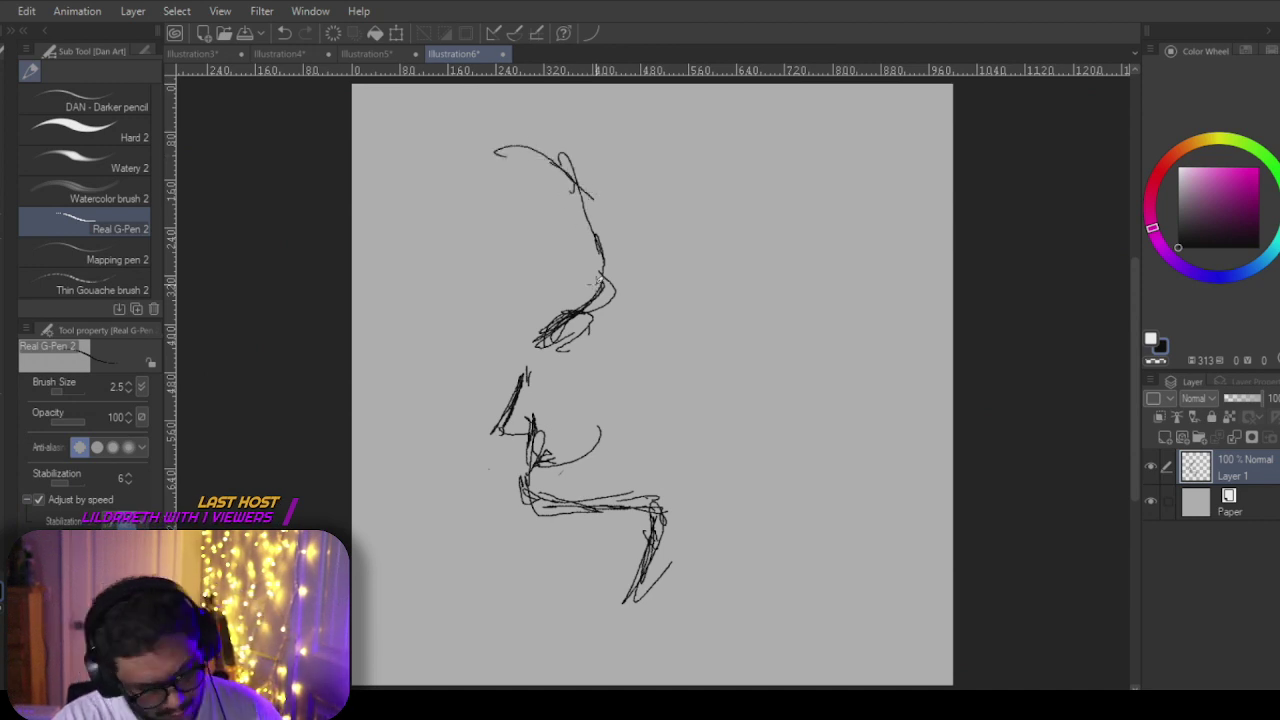
Step: Undo the new face profile strokes back to the bare jaw and neck lines
{"action": "key", "text": "ctrl+z"}
{"action": "key", "text": "ctrl+z"}
{"action": "key", "text": "ctrl+z"}
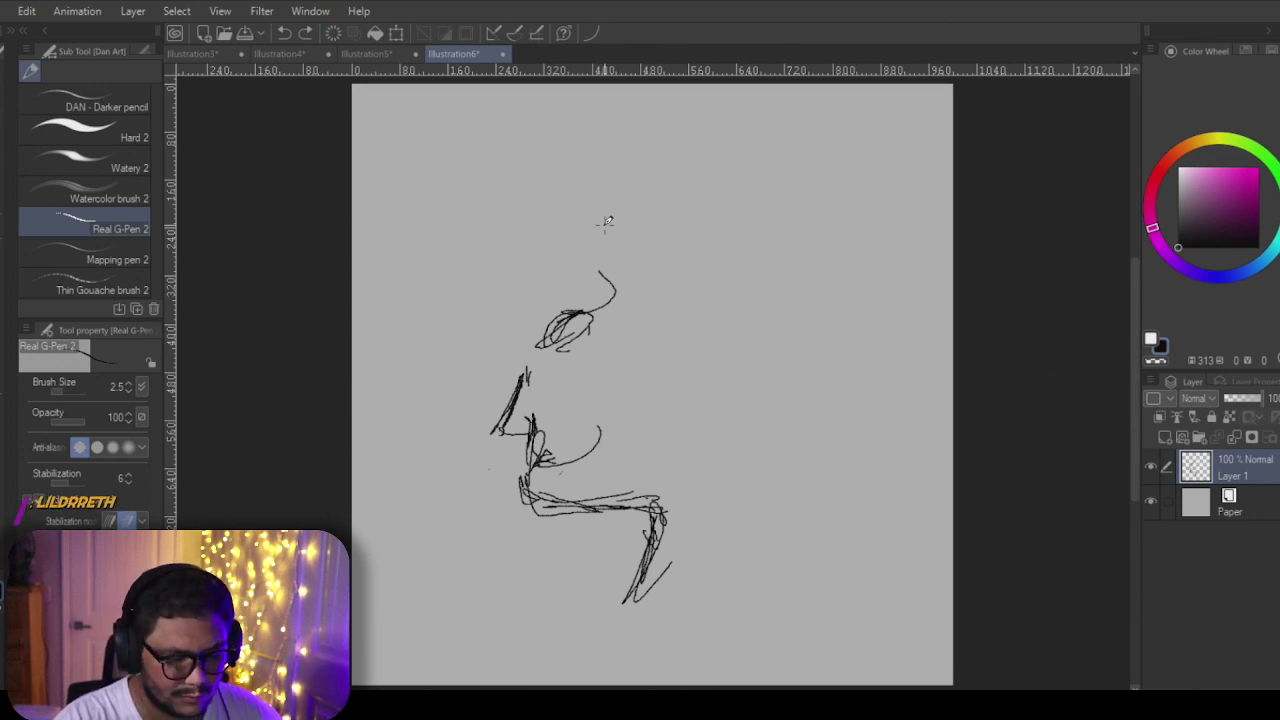
{"action": "key", "text": "ctrl+z"}
{"action": "key", "text": "ctrl+z"}
{"action": "key", "text": "ctrl+z"}
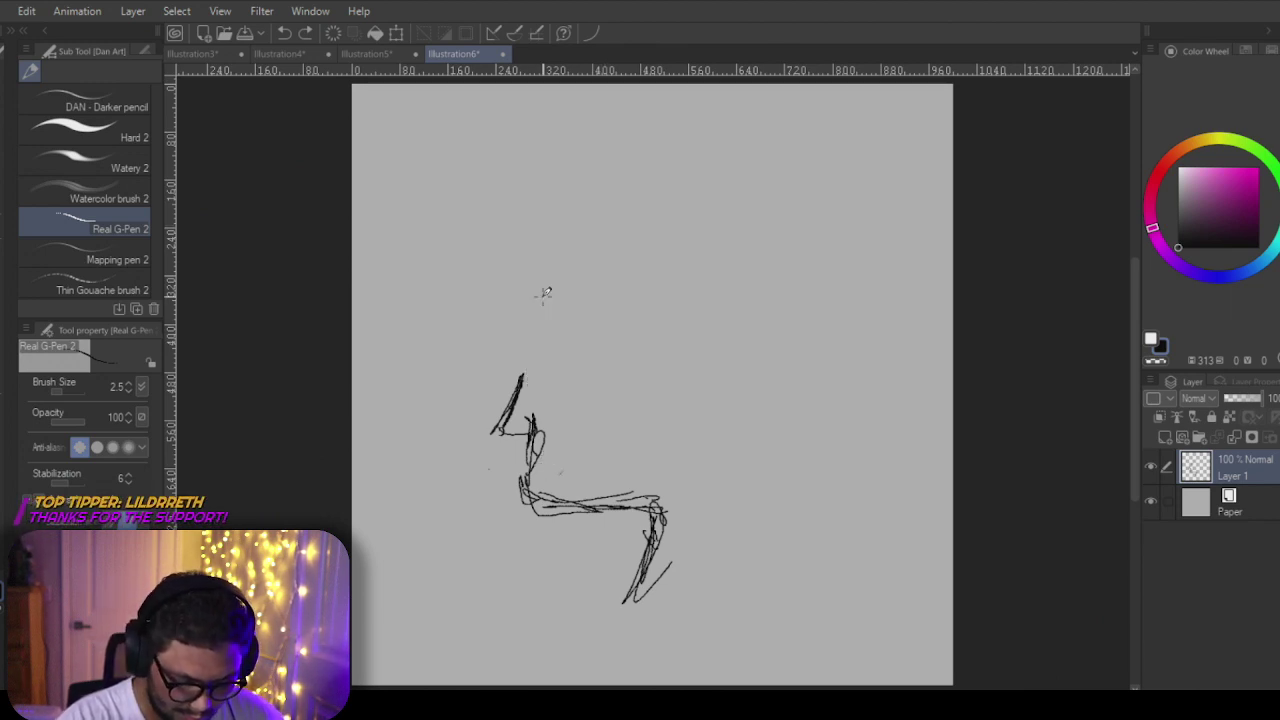
{"action": "key", "text": "ctrl+z"}
{"action": "key", "text": "ctrl+z"}
{"action": "key", "text": "ctrl+z"}
{"action": "key", "text": "ctrl+z"}
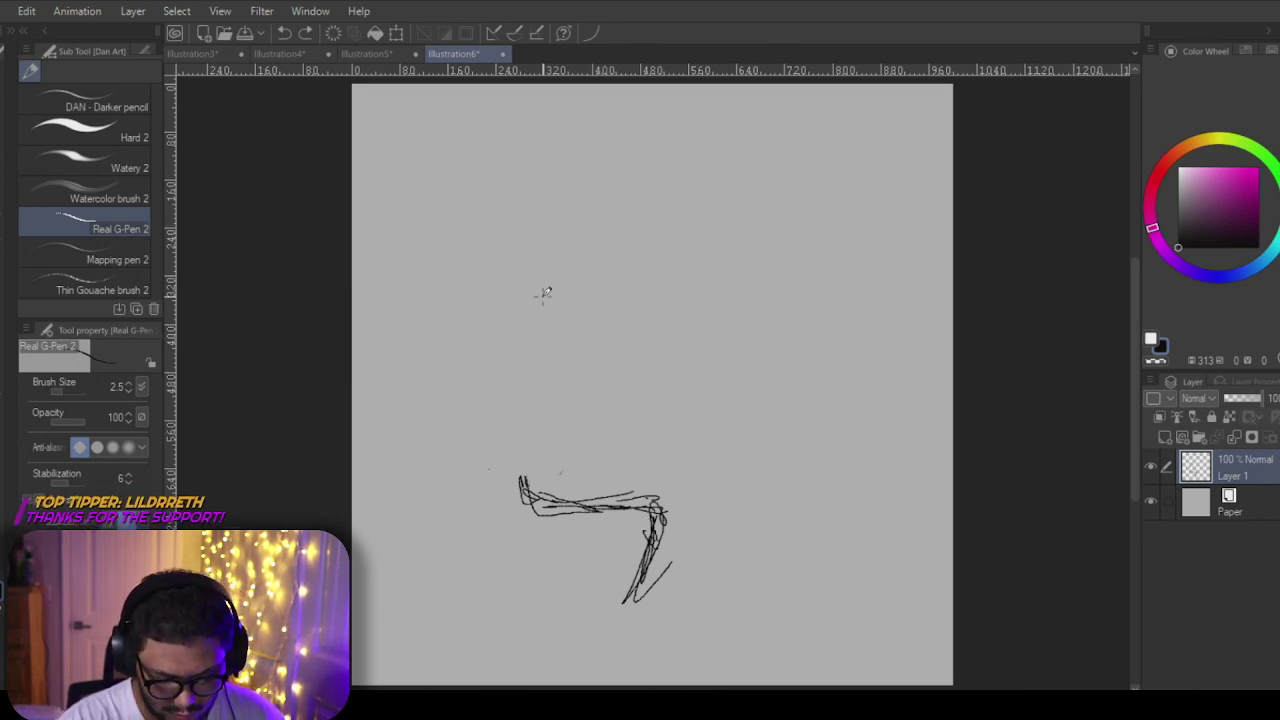
Step: Sketch long slanting strokes to the right of the jaw and neck as a sweep of hair down the back
{"action": "mouse_move", "coordinate": [769, 478]}
{"action": "left_mouse_down"}
{"action": "mouse_move", "coordinate": [801, 544]}
{"action": "mouse_move", "coordinate": [780, 548]}
{"action": "mouse_move", "coordinate": [794, 527]}
{"action": "mouse_move", "coordinate": [835, 577]}
{"action": "mouse_move", "coordinate": [781, 467]}
{"action": "mouse_move", "coordinate": [837, 543]}
{"action": "left_mouse_up"}
{"action": "mouse_move", "coordinate": [751, 349]}
{"action": "left_mouse_down"}
{"action": "mouse_move", "coordinate": [863, 533]}
{"action": "mouse_move", "coordinate": [835, 331]}
{"action": "mouse_move", "coordinate": [838, 403]}
{"action": "mouse_move", "coordinate": [886, 566]}
{"action": "left_mouse_up"}
{"action": "left_click_drag", "start_coordinate": [812, 290], "coordinate": [892, 606]}
{"action": "mouse_move", "coordinate": [779, 170]}
{"action": "left_mouse_down"}
{"action": "mouse_move", "coordinate": [899, 522]}
{"action": "mouse_move", "coordinate": [807, 176]}
{"action": "mouse_move", "coordinate": [768, 143]}
{"action": "left_mouse_up"}
{"action": "left_click_drag", "start_coordinate": [766, 286], "coordinate": [777, 343]}
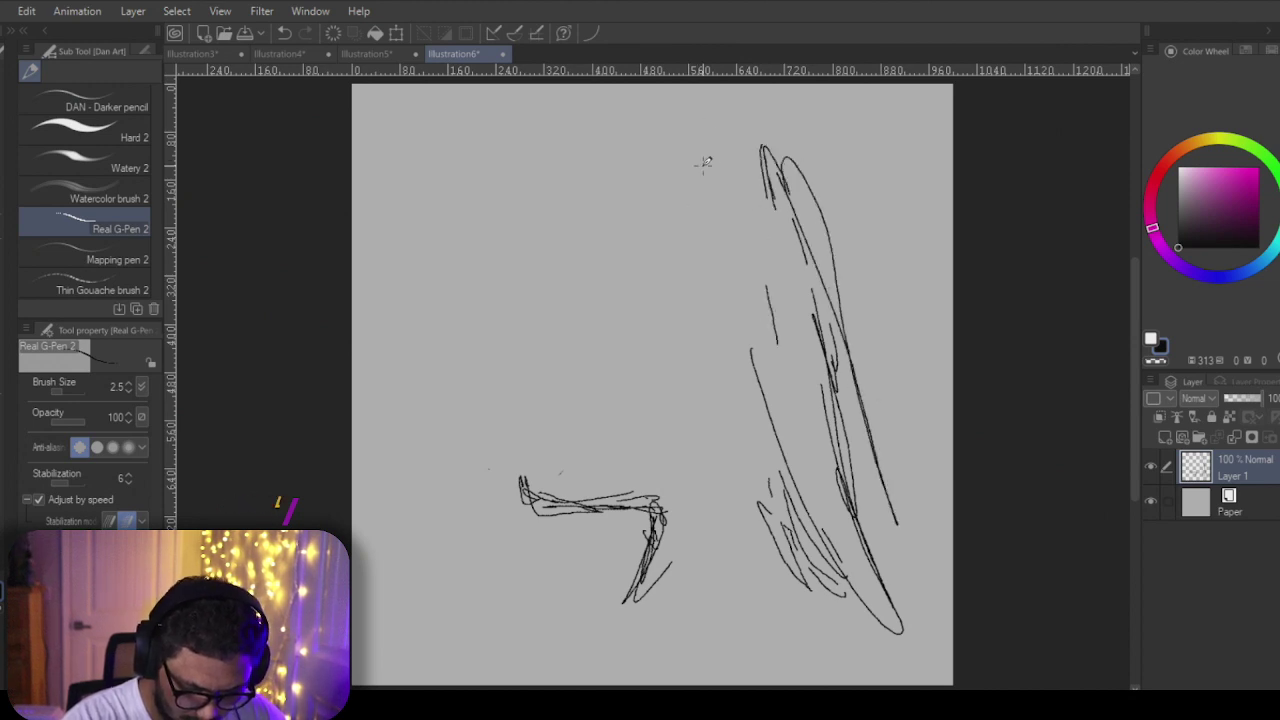
Step: Move the whole sketch slightly down and to the left on the canvas
{"action": "left_click", "coordinate": [396, 35]}
{"action": "left_click_drag", "start_coordinate": [714, 264], "coordinate": [692, 304]}
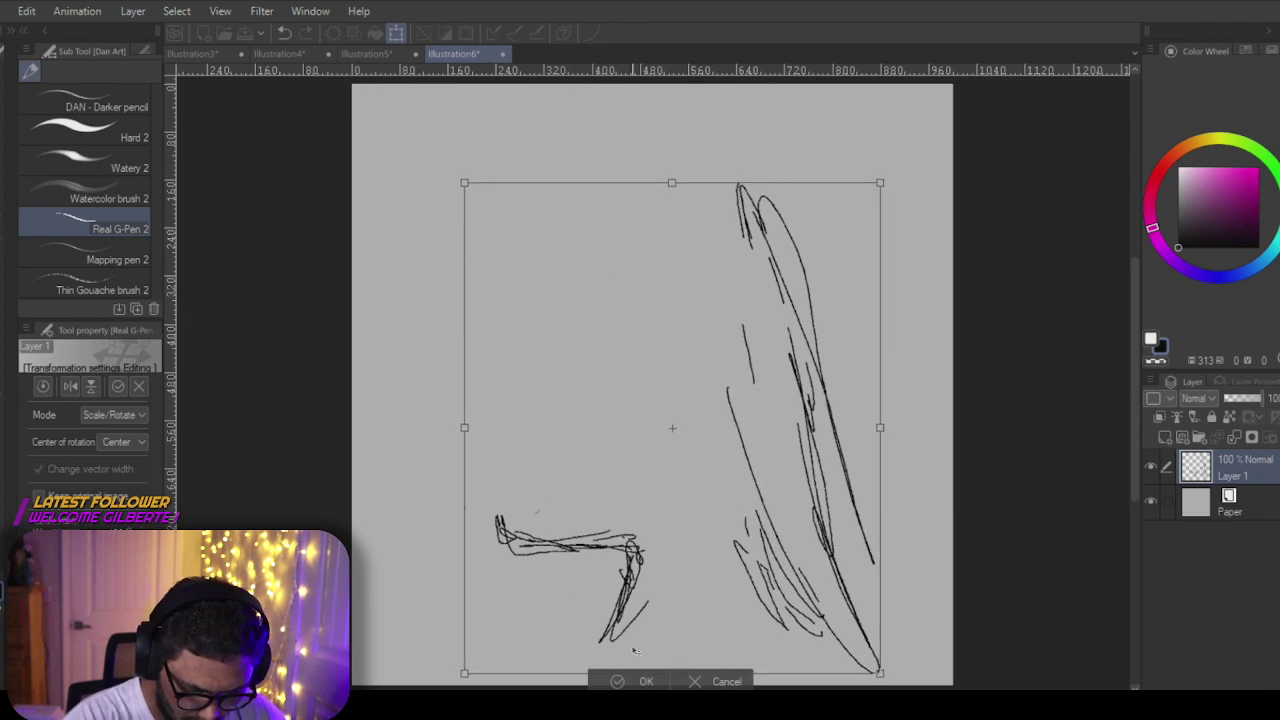
{"action": "key", "text": "Return"}
Step: Sketch the curved top of the head leading forward from the hair, with a narrow vertical spike rising from it
{"action": "left_click_drag", "start_coordinate": [728, 204], "coordinate": [625, 215]}
{"action": "left_click_drag", "start_coordinate": [693, 209], "coordinate": [655, 208]}
{"action": "left_click_drag", "start_coordinate": [740, 216], "coordinate": [705, 212]}
{"action": "left_click_drag", "start_coordinate": [618, 213], "coordinate": [535, 249]}
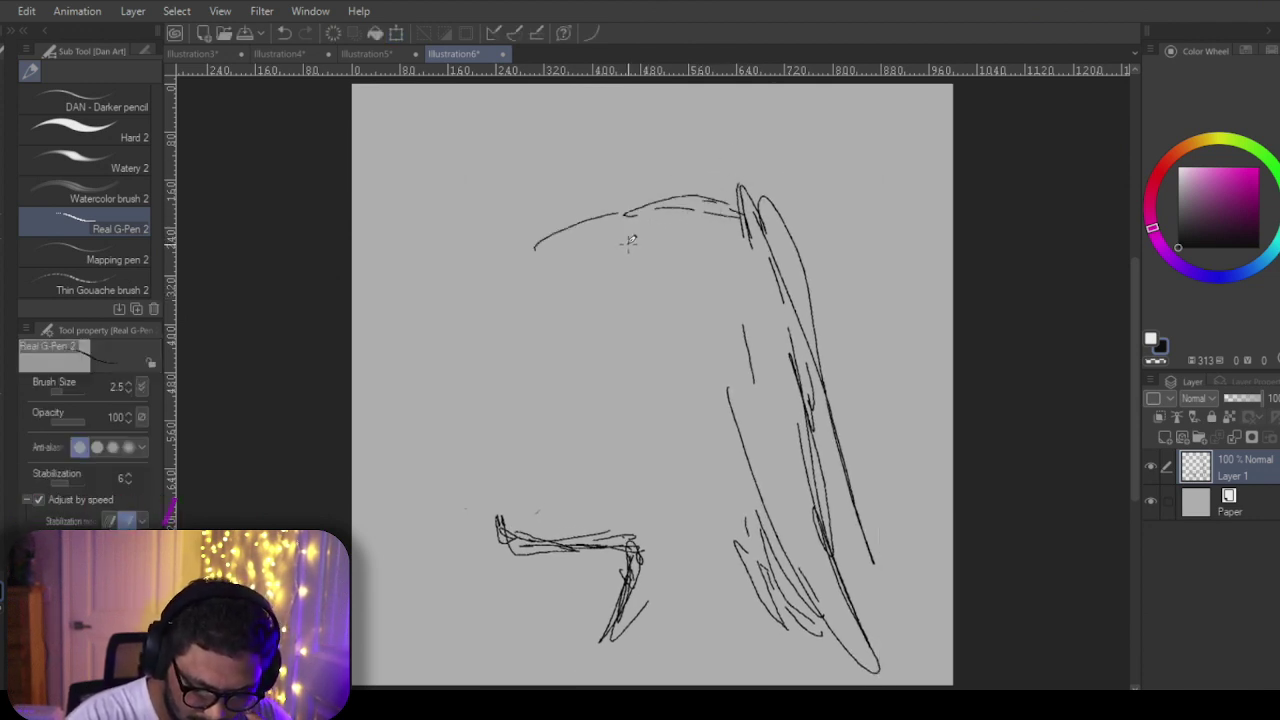
{"action": "left_click_drag", "start_coordinate": [627, 248], "coordinate": [618, 130]}
{"action": "left_click_drag", "start_coordinate": [628, 192], "coordinate": [630, 150]}
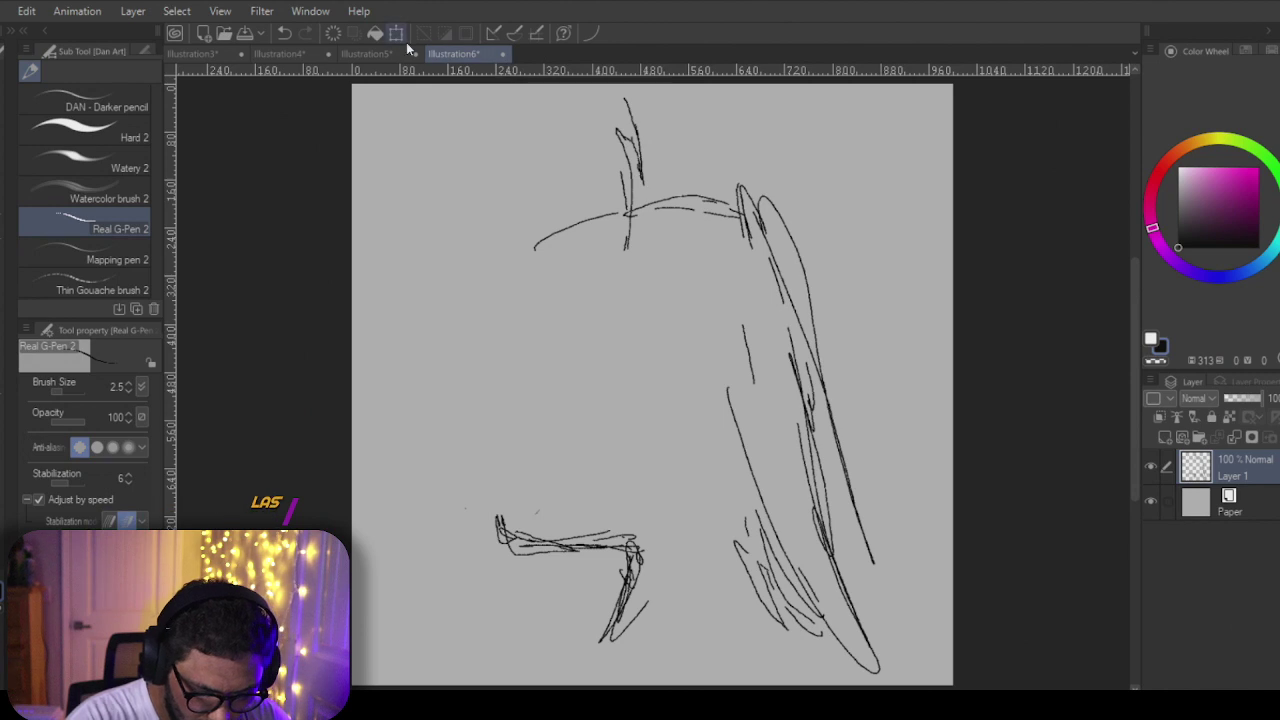
Step: Scale the whole sketch down slightly to leave more room above the spike
{"action": "key", "text": "ctrl+t"}
{"action": "left_click_drag", "start_coordinate": [881, 99], "coordinate": [846, 155]}
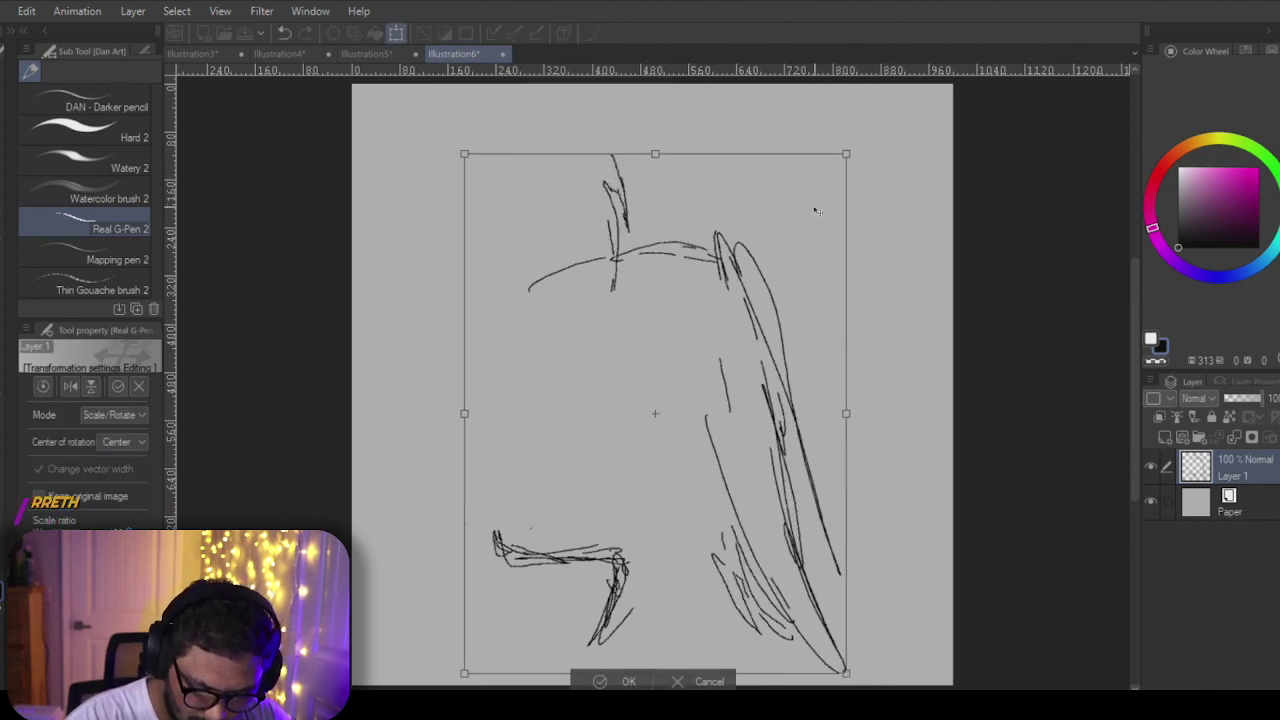
{"action": "left_click", "coordinate": [627, 681]}
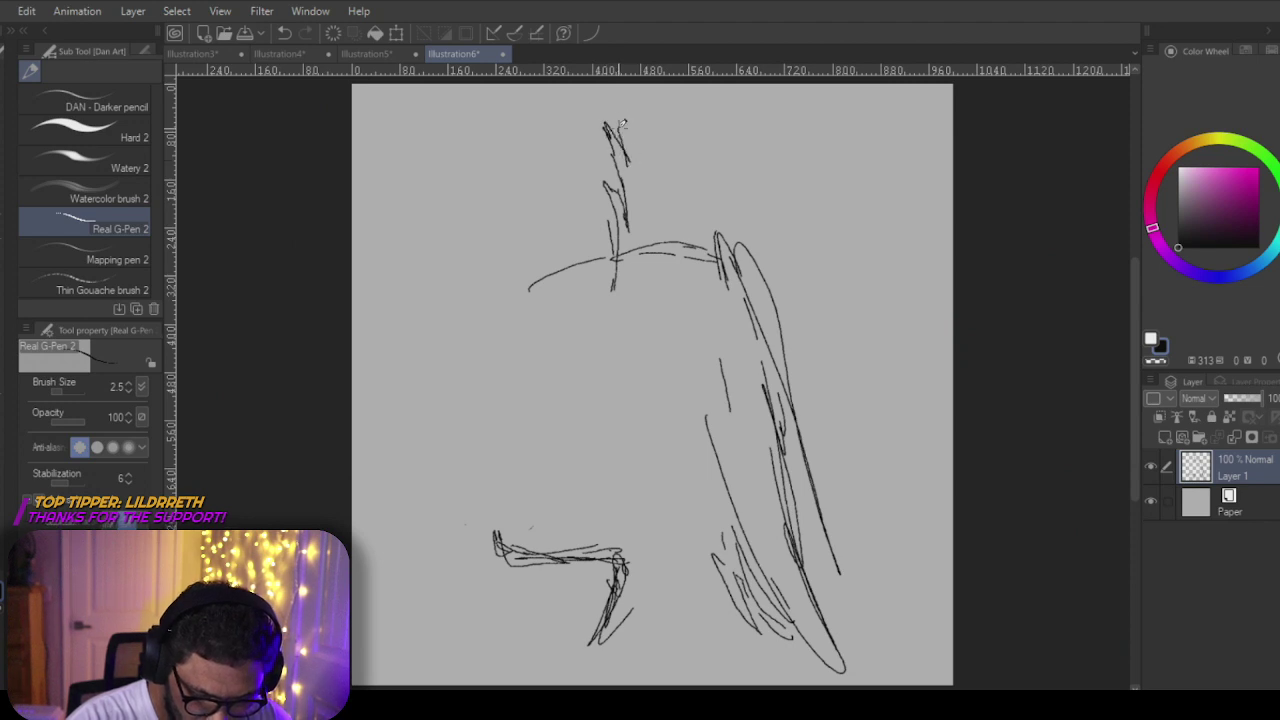
Step: Extend the spike upward and fill in the back hair with long inner strands and a lower outline
{"action": "mouse_move", "coordinate": [610, 102]}
{"action": "left_mouse_down"}
{"action": "mouse_move", "coordinate": [642, 163]}
{"action": "mouse_move", "coordinate": [639, 210]}
{"action": "left_mouse_up"}
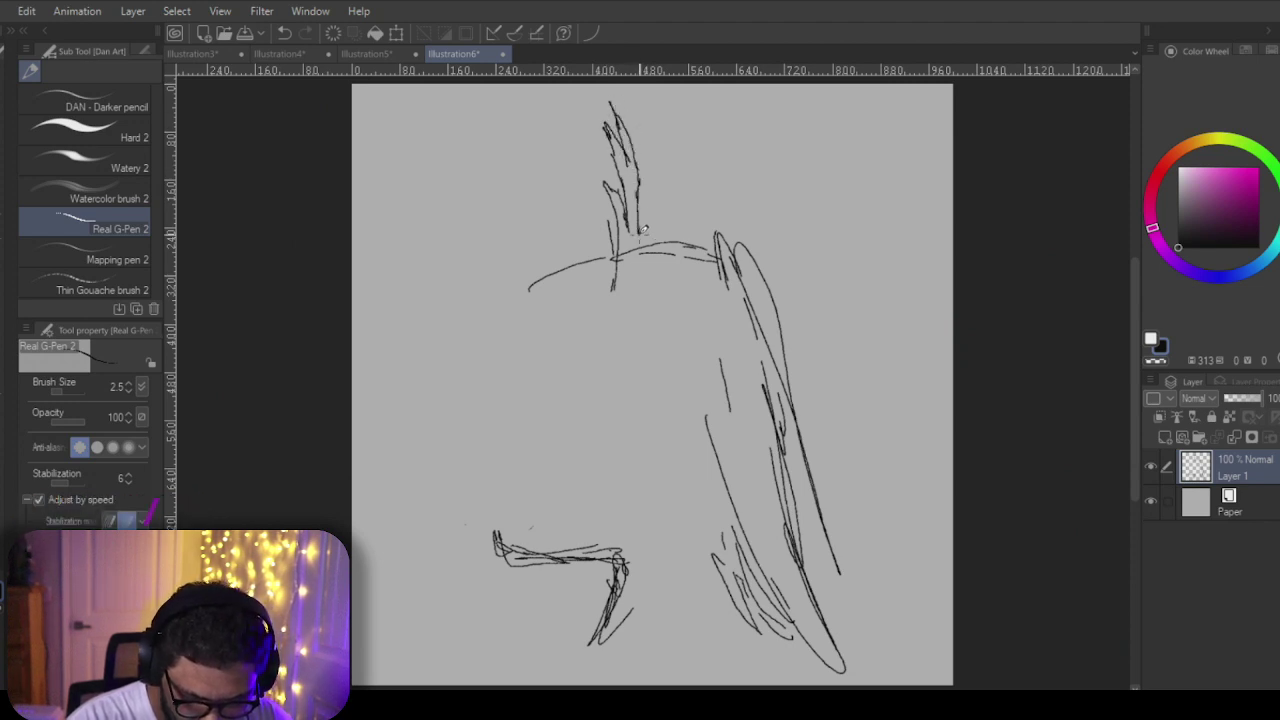
{"action": "mouse_move", "coordinate": [641, 292]}
{"action": "left_mouse_down"}
{"action": "mouse_move", "coordinate": [602, 295]}
{"action": "mouse_move", "coordinate": [606, 261]}
{"action": "mouse_move", "coordinate": [537, 284]}
{"action": "mouse_move", "coordinate": [585, 267]}
{"action": "mouse_move", "coordinate": [572, 293]}
{"action": "mouse_move", "coordinate": [595, 306]}
{"action": "mouse_move", "coordinate": [695, 311]}
{"action": "mouse_move", "coordinate": [632, 296]}
{"action": "mouse_move", "coordinate": [693, 353]}
{"action": "mouse_move", "coordinate": [704, 441]}
{"action": "mouse_move", "coordinate": [771, 572]}
{"action": "left_mouse_up"}
{"action": "left_click_drag", "start_coordinate": [704, 444], "coordinate": [760, 572]}
{"action": "left_click_drag", "start_coordinate": [708, 420], "coordinate": [716, 478]}
{"action": "left_click_drag", "start_coordinate": [735, 308], "coordinate": [824, 583]}
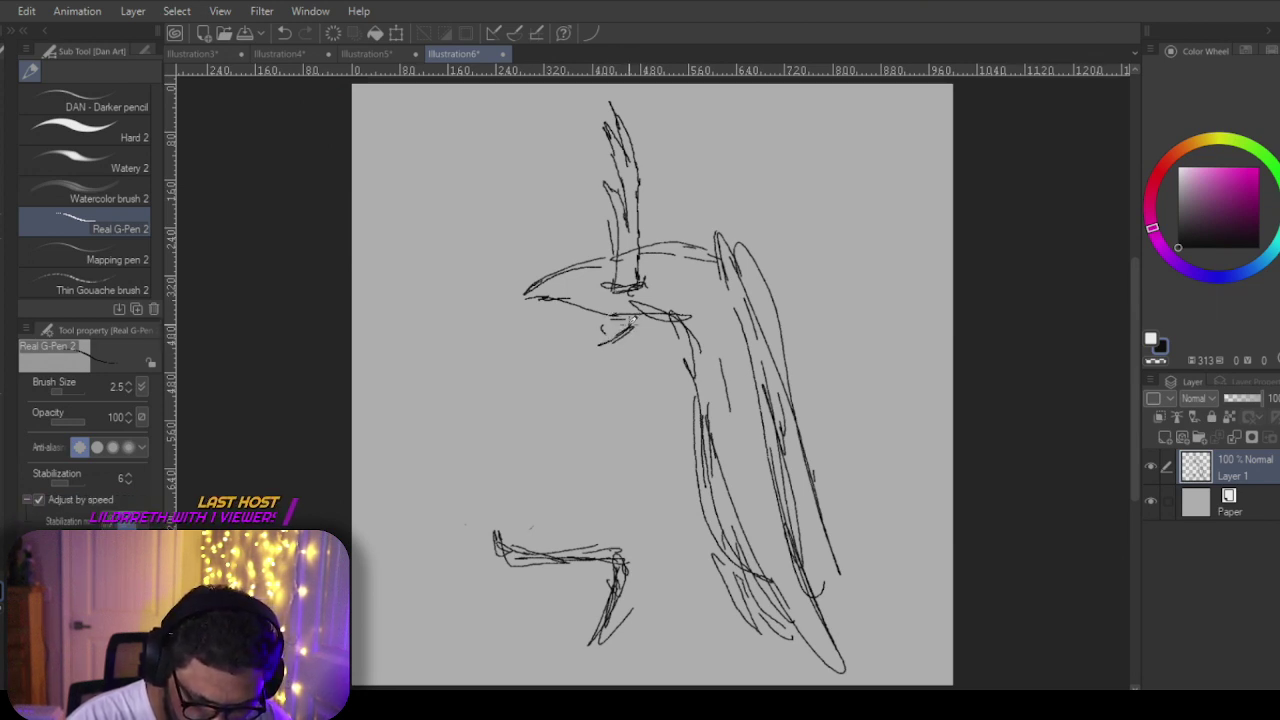
Step: Sketch the side of the head under the headpiece with slanted folds and a curling lock in front of the hair
{"action": "mouse_move", "coordinate": [586, 351]}
{"action": "left_mouse_down"}
{"action": "mouse_move", "coordinate": [646, 305]}
{"action": "mouse_move", "coordinate": [665, 365]}
{"action": "mouse_move", "coordinate": [639, 326]}
{"action": "mouse_move", "coordinate": [590, 351]}
{"action": "mouse_move", "coordinate": [650, 307]}
{"action": "mouse_move", "coordinate": [611, 335]}
{"action": "mouse_move", "coordinate": [646, 325]}
{"action": "mouse_move", "coordinate": [692, 376]}
{"action": "mouse_move", "coordinate": [668, 375]}
{"action": "mouse_move", "coordinate": [683, 383]}
{"action": "mouse_move", "coordinate": [650, 415]}
{"action": "mouse_move", "coordinate": [654, 403]}
{"action": "mouse_move", "coordinate": [650, 452]}
{"action": "left_mouse_up"}
{"action": "left_click_drag", "start_coordinate": [656, 395], "coordinate": [646, 423]}
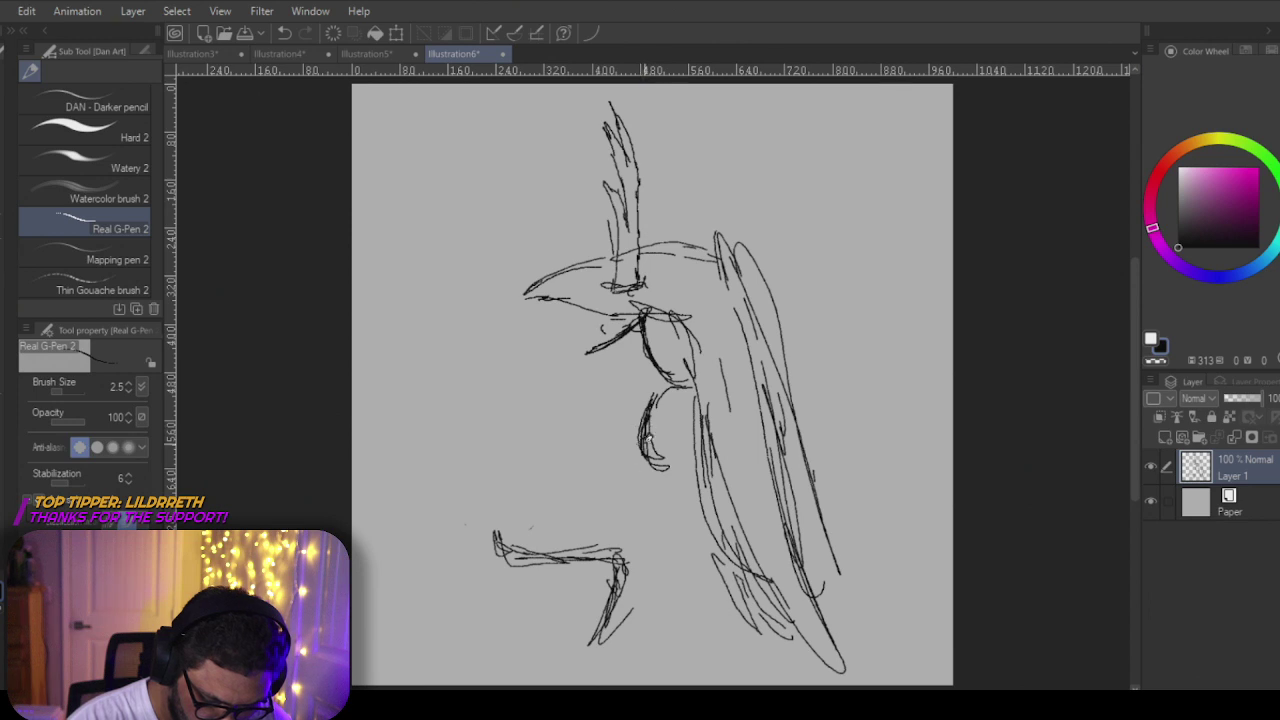
{"action": "mouse_move", "coordinate": [612, 369]}
{"action": "left_mouse_down"}
{"action": "mouse_move", "coordinate": [629, 400]}
{"action": "mouse_move", "coordinate": [629, 349]}
{"action": "mouse_move", "coordinate": [635, 378]}
{"action": "left_mouse_up"}
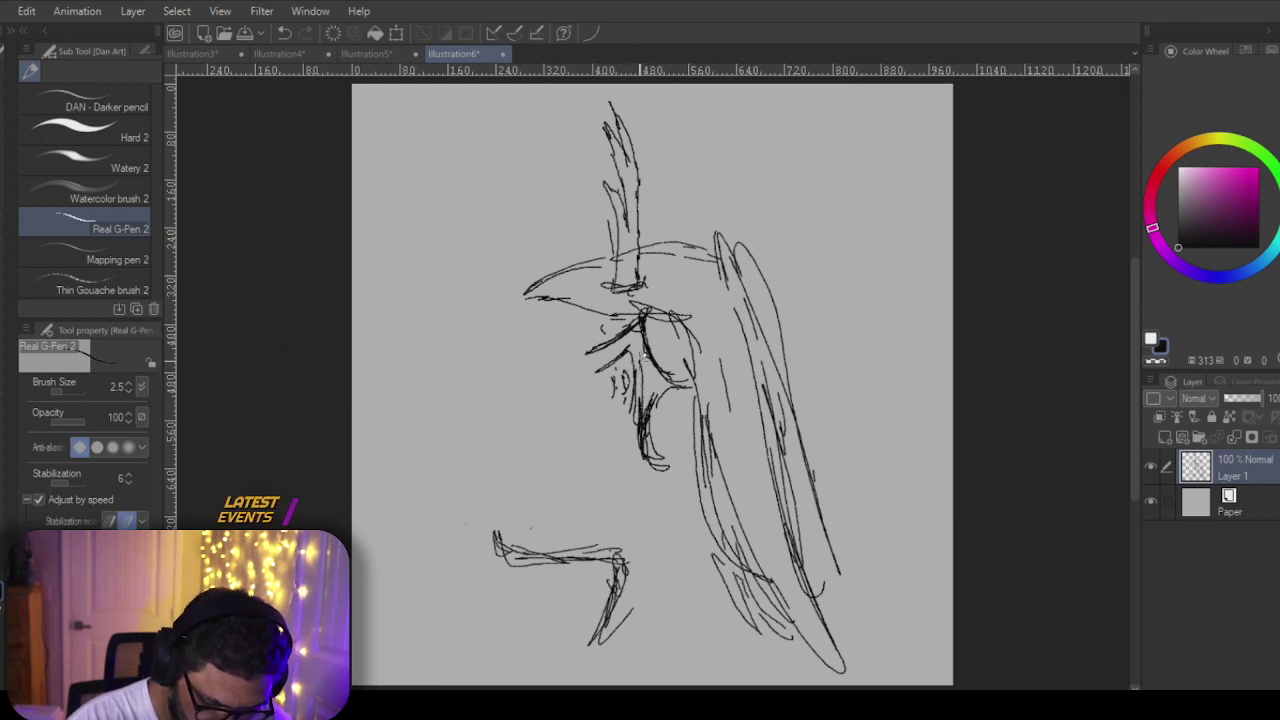
Step: Sketch the brow, eye and nose outline below the front of the headpiece, darkening around the eye
{"action": "left_click_drag", "start_coordinate": [604, 368], "coordinate": [562, 320]}
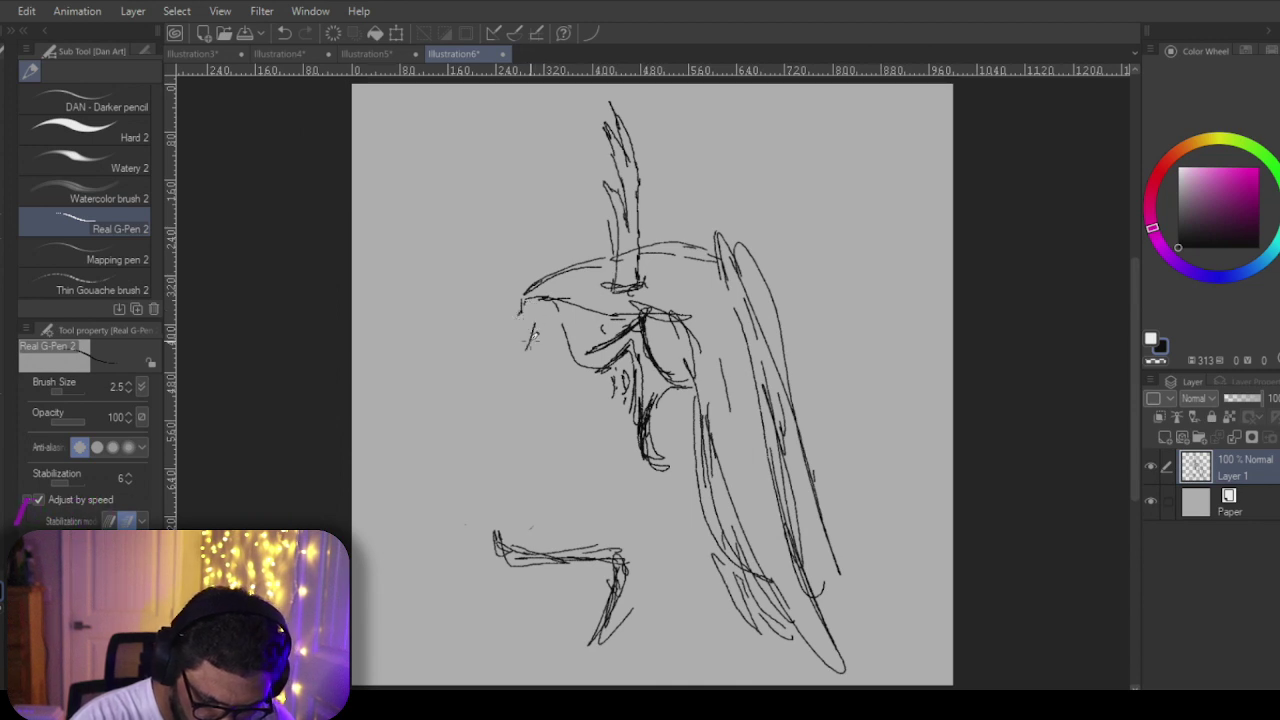
{"action": "left_click_drag", "start_coordinate": [494, 387], "coordinate": [519, 369]}
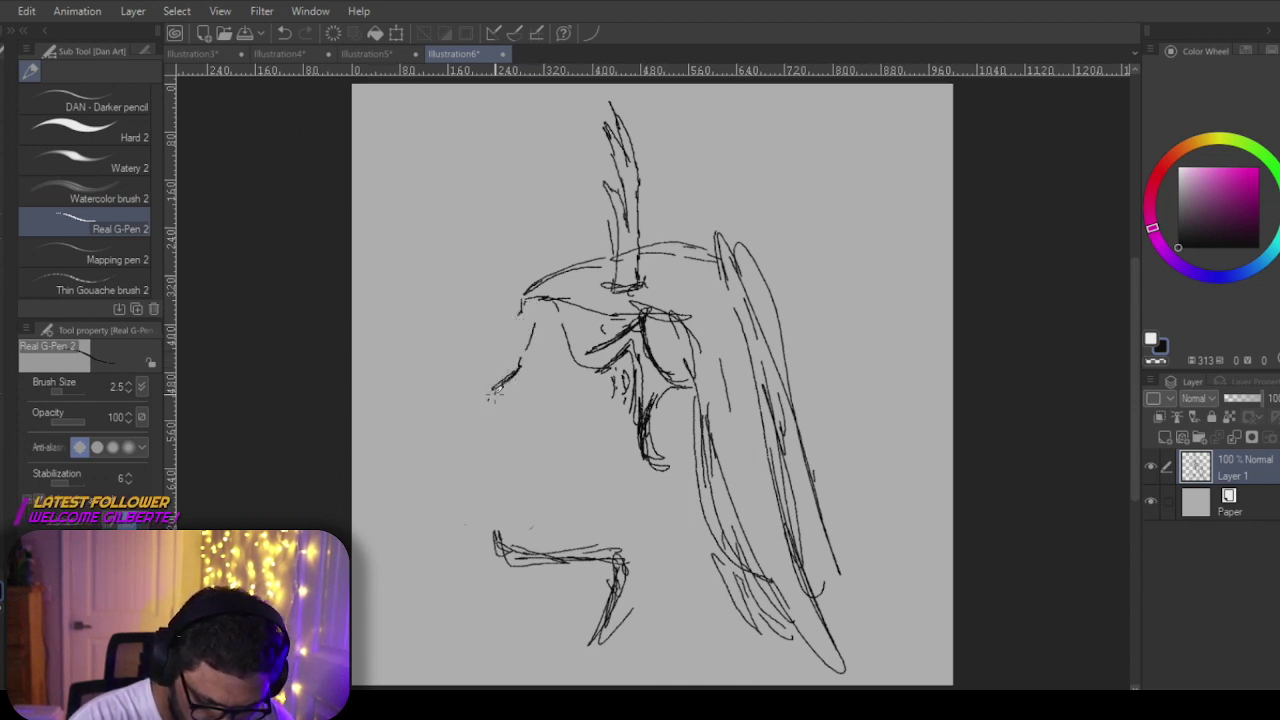
{"action": "left_click_drag", "start_coordinate": [482, 412], "coordinate": [490, 434]}
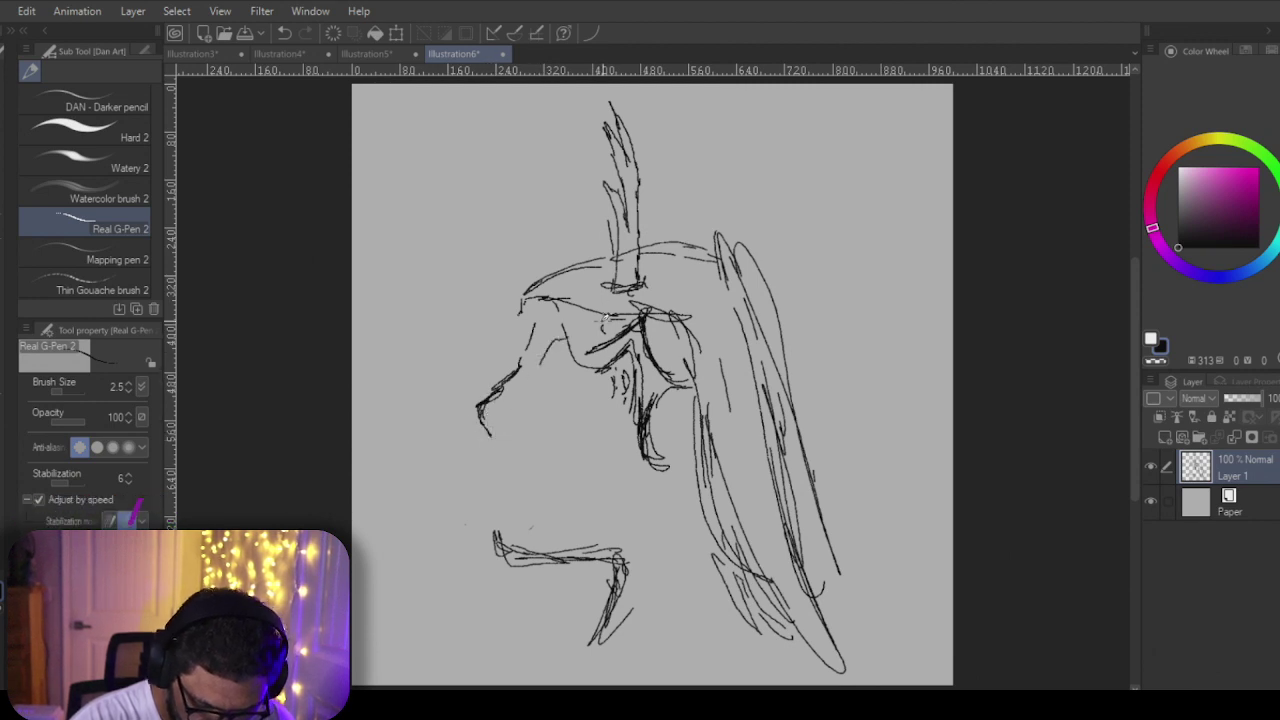
{"action": "left_click_drag", "start_coordinate": [542, 350], "coordinate": [566, 334]}
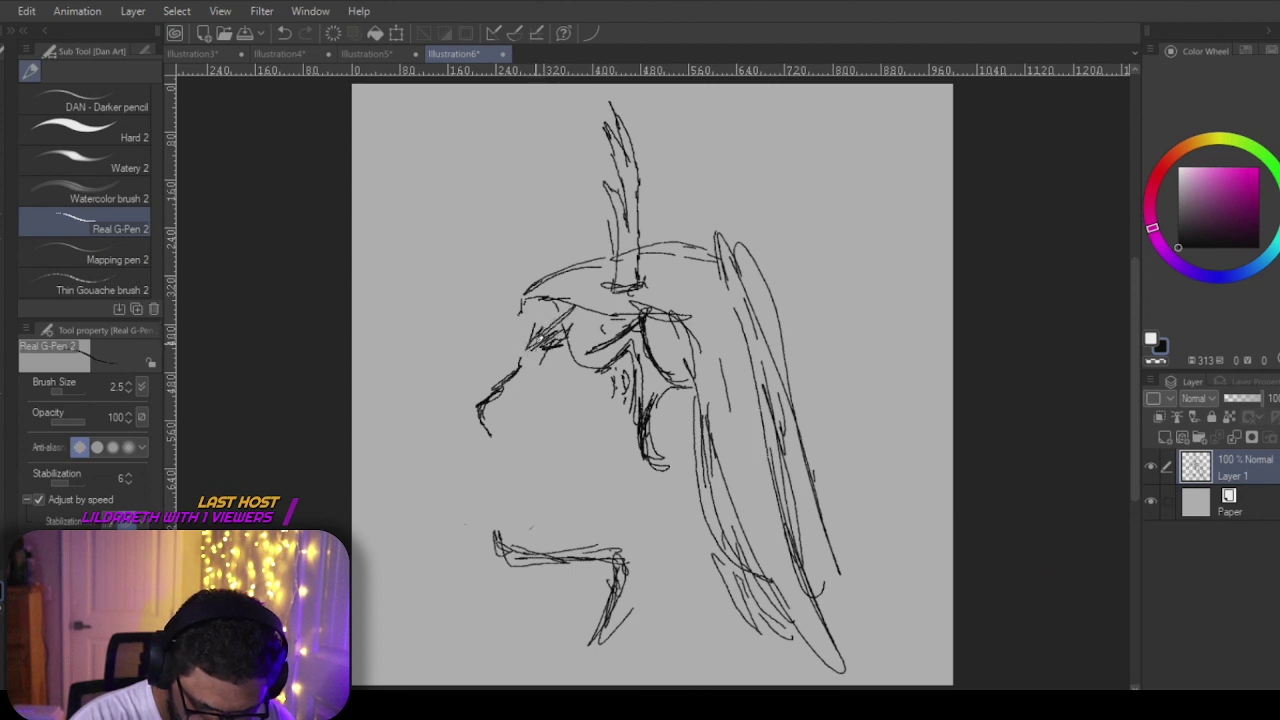
{"action": "left_click_drag", "start_coordinate": [586, 320], "coordinate": [532, 369]}
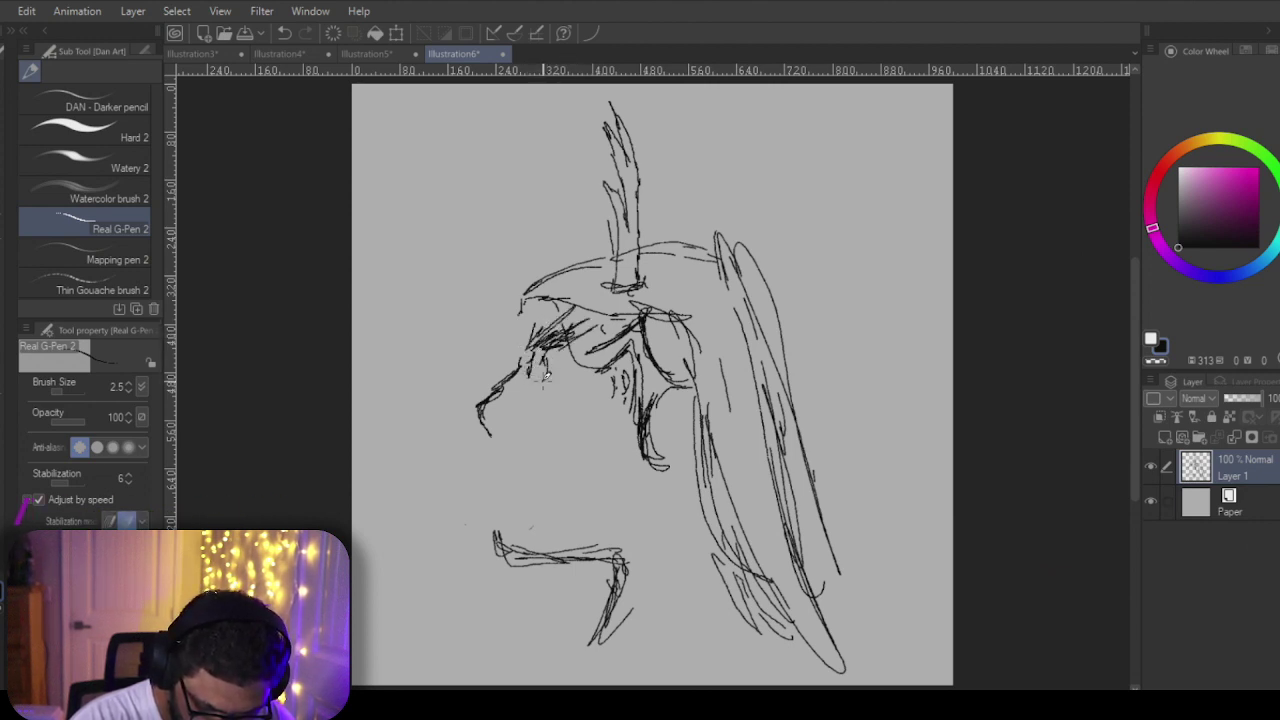
{"action": "left_click_drag", "start_coordinate": [540, 378], "coordinate": [528, 348]}
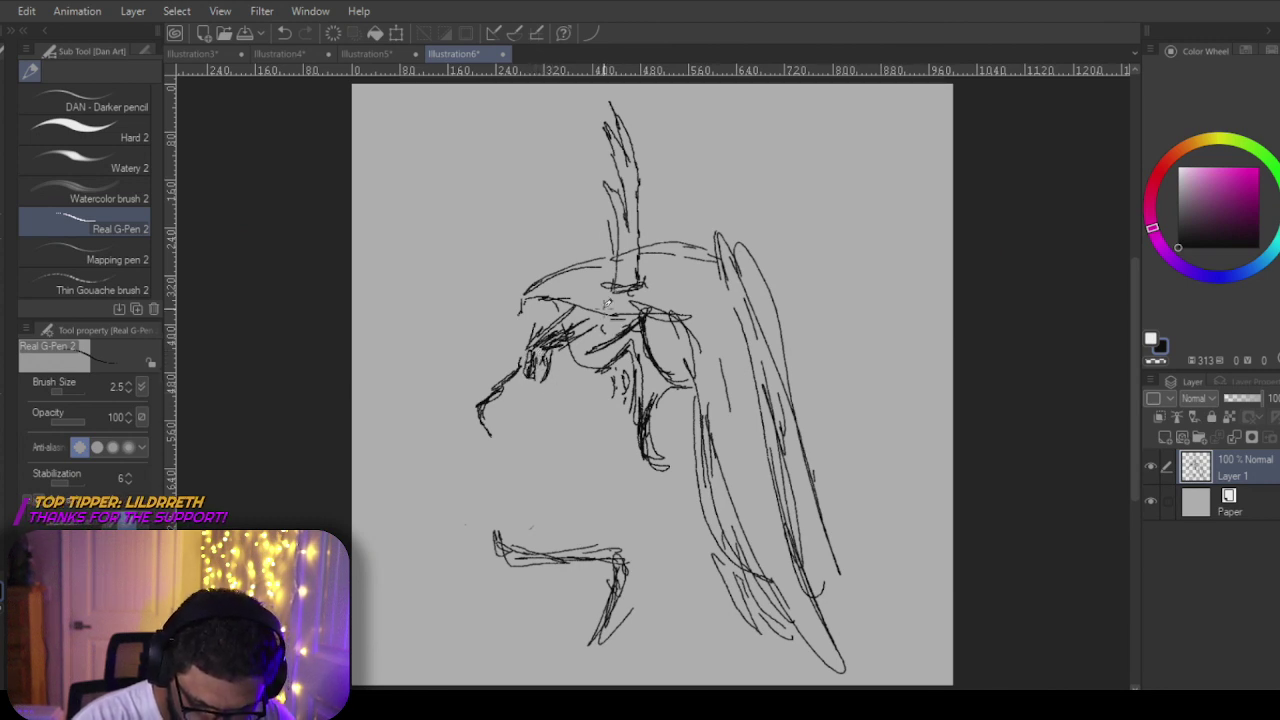
Step: Erase the nose tip outline, keeping the short bridge line below the eye
{"action": "mouse_move", "coordinate": [500, 422]}
{"action": "left_mouse_down"}
{"action": "mouse_move", "coordinate": [484, 440]}
{"action": "mouse_move", "coordinate": [486, 410]}
{"action": "mouse_move", "coordinate": [474, 426]}
{"action": "mouse_move", "coordinate": [497, 389]}
{"action": "left_mouse_up"}
{"action": "key", "text": "e"}
{"action": "key", "text": "p"}
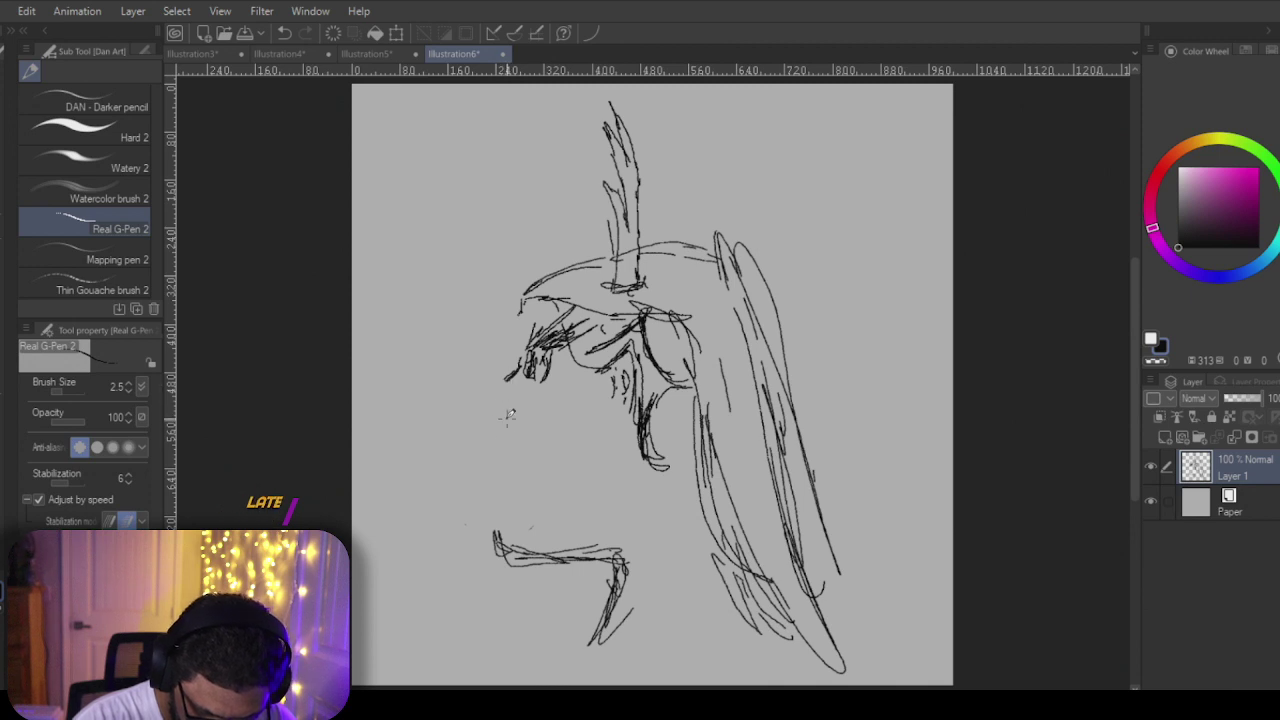
Step: Draw the chin front, a row of jagged teeth above the jaw, and a short snout joined to the mouth
{"action": "mouse_move", "coordinate": [497, 533]}
{"action": "left_mouse_down"}
{"action": "mouse_move", "coordinate": [483, 454]}
{"action": "mouse_move", "coordinate": [538, 480]}
{"action": "mouse_move", "coordinate": [508, 455]}
{"action": "left_mouse_up"}
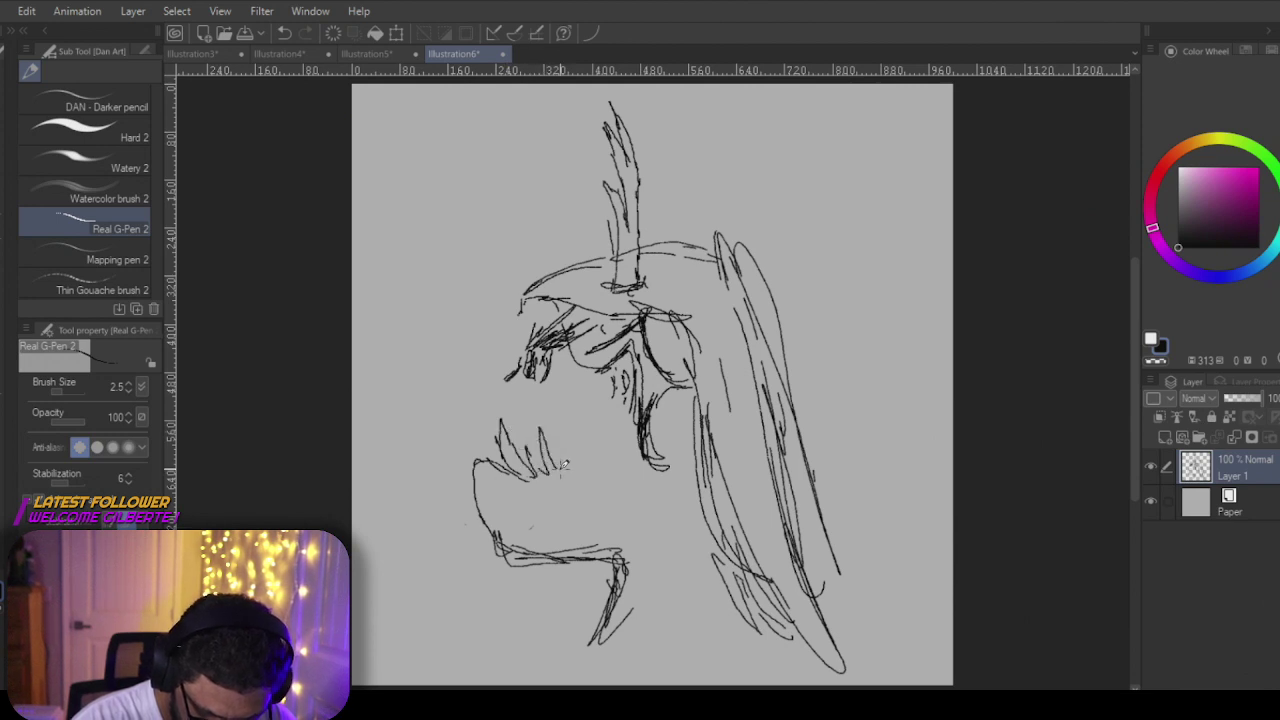
{"action": "mouse_move", "coordinate": [563, 464]}
{"action": "left_mouse_down"}
{"action": "mouse_move", "coordinate": [598, 452]}
{"action": "mouse_move", "coordinate": [604, 463]}
{"action": "left_mouse_up"}
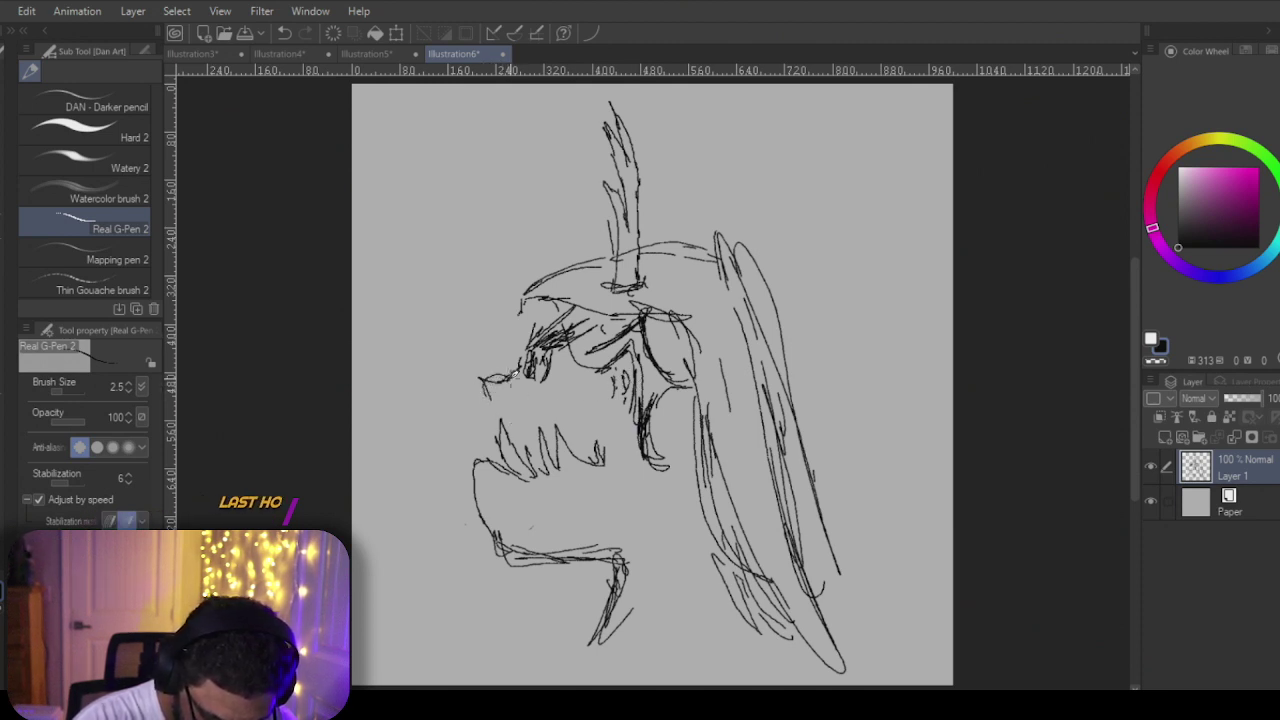
{"action": "mouse_move", "coordinate": [484, 382]}
{"action": "left_mouse_down"}
{"action": "mouse_move", "coordinate": [508, 394]}
{"action": "mouse_move", "coordinate": [466, 396]}
{"action": "mouse_move", "coordinate": [506, 376]}
{"action": "mouse_move", "coordinate": [506, 396]}
{"action": "mouse_move", "coordinate": [478, 406]}
{"action": "left_mouse_up"}
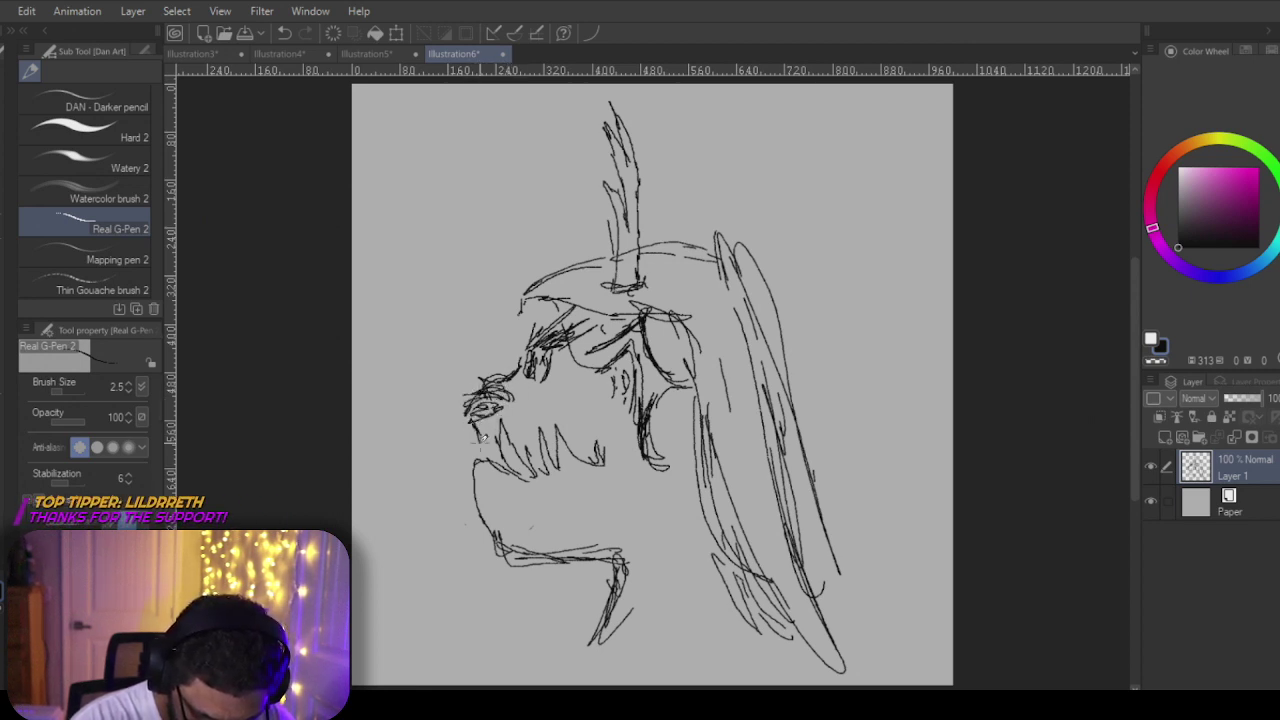
{"action": "mouse_move", "coordinate": [478, 432]}
{"action": "left_mouse_down"}
{"action": "mouse_move", "coordinate": [476, 456]}
{"action": "mouse_move", "coordinate": [494, 460]}
{"action": "left_mouse_up"}
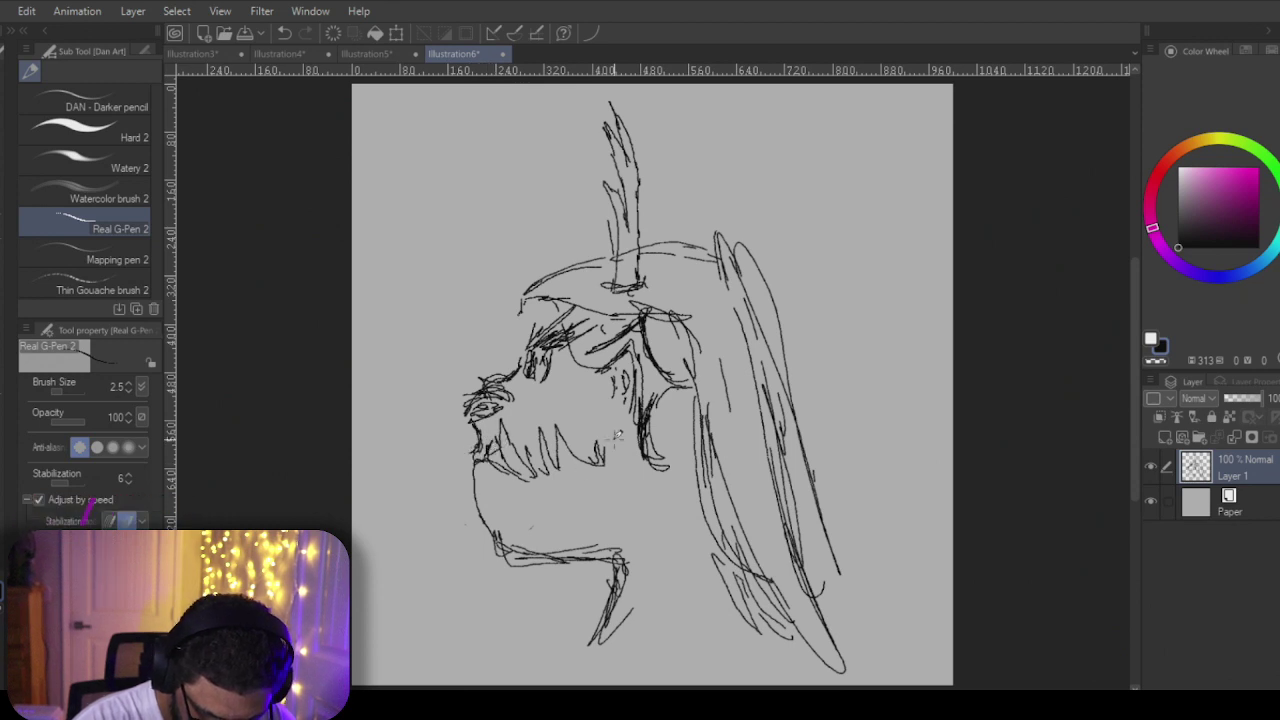
Step: Outline the forehead above the snout and draw a long double curve from the brow around the cheek to the hair
{"action": "left_click_drag", "start_coordinate": [530, 306], "coordinate": [512, 366]}
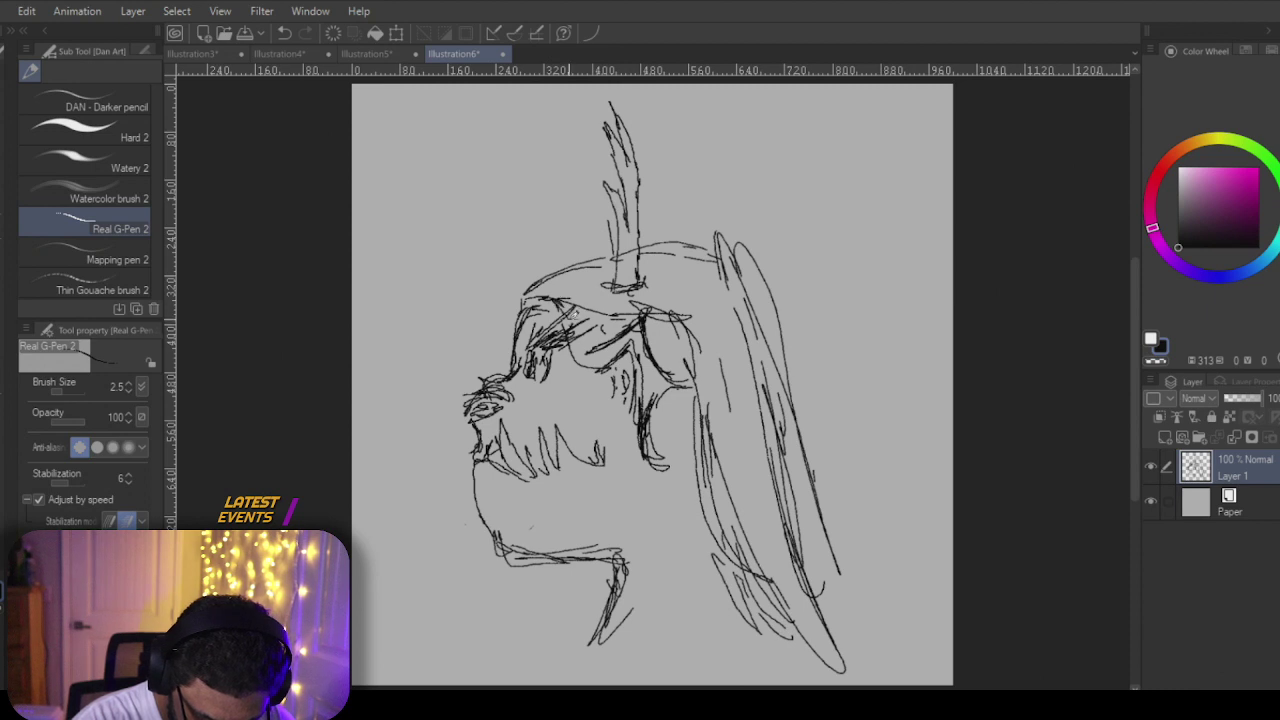
{"action": "left_click_drag", "start_coordinate": [575, 314], "coordinate": [690, 452]}
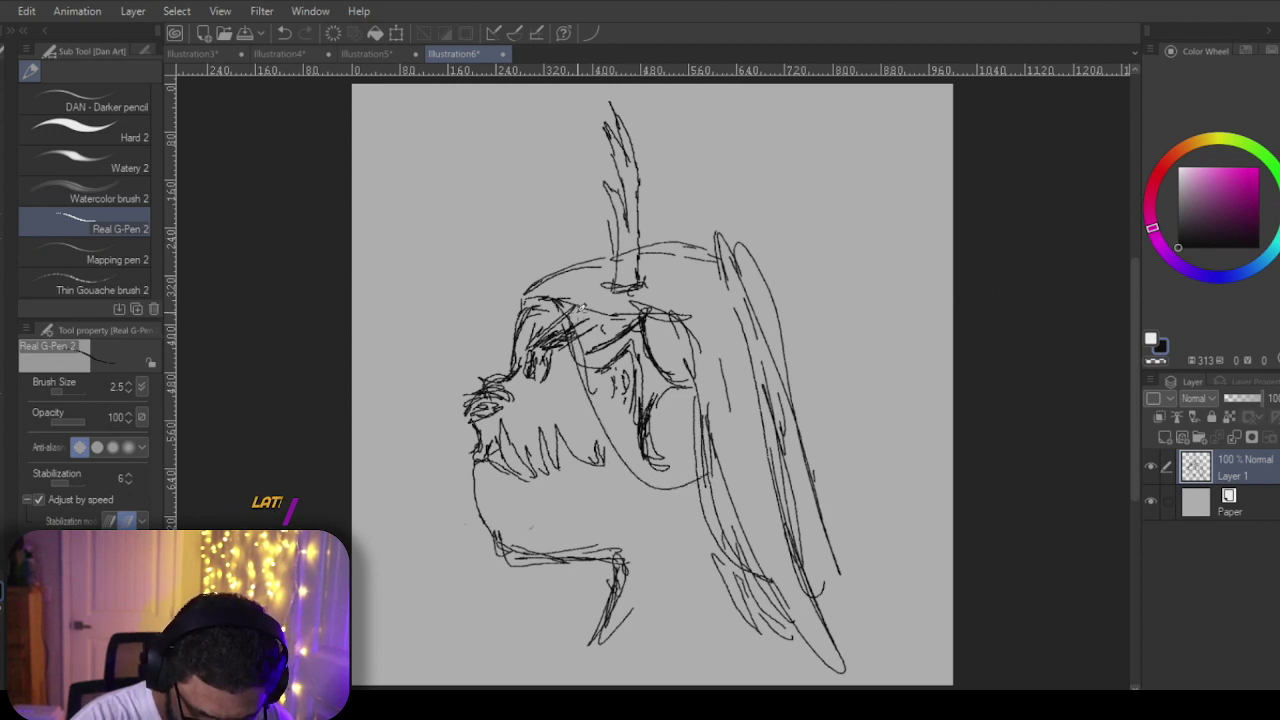
{"action": "mouse_move", "coordinate": [582, 312]}
{"action": "left_mouse_down"}
{"action": "mouse_move", "coordinate": [590, 372]}
{"action": "mouse_move", "coordinate": [703, 470]}
{"action": "left_mouse_up"}
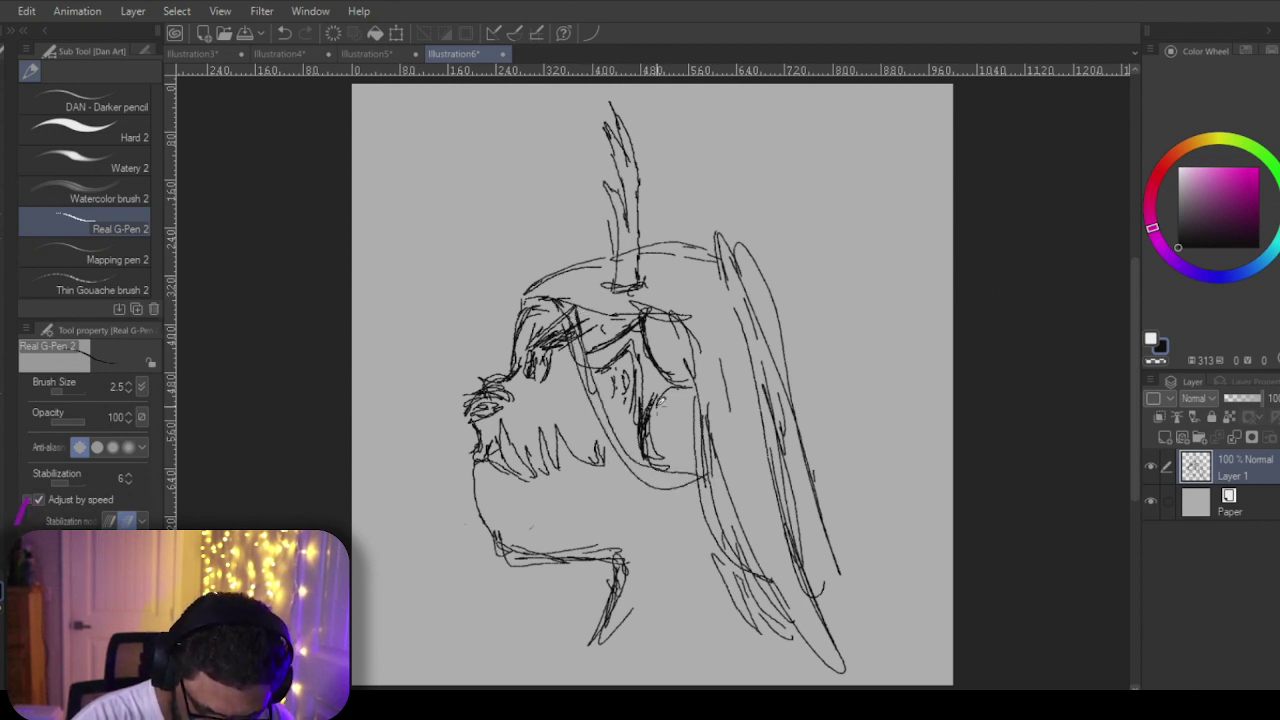
Step: Sketch the neck and shoulder lines below the jaw, and darken the side lock and the eye
{"action": "left_click_drag", "start_coordinate": [652, 406], "coordinate": [642, 454]}
{"action": "left_click_drag", "start_coordinate": [670, 517], "coordinate": [522, 686]}
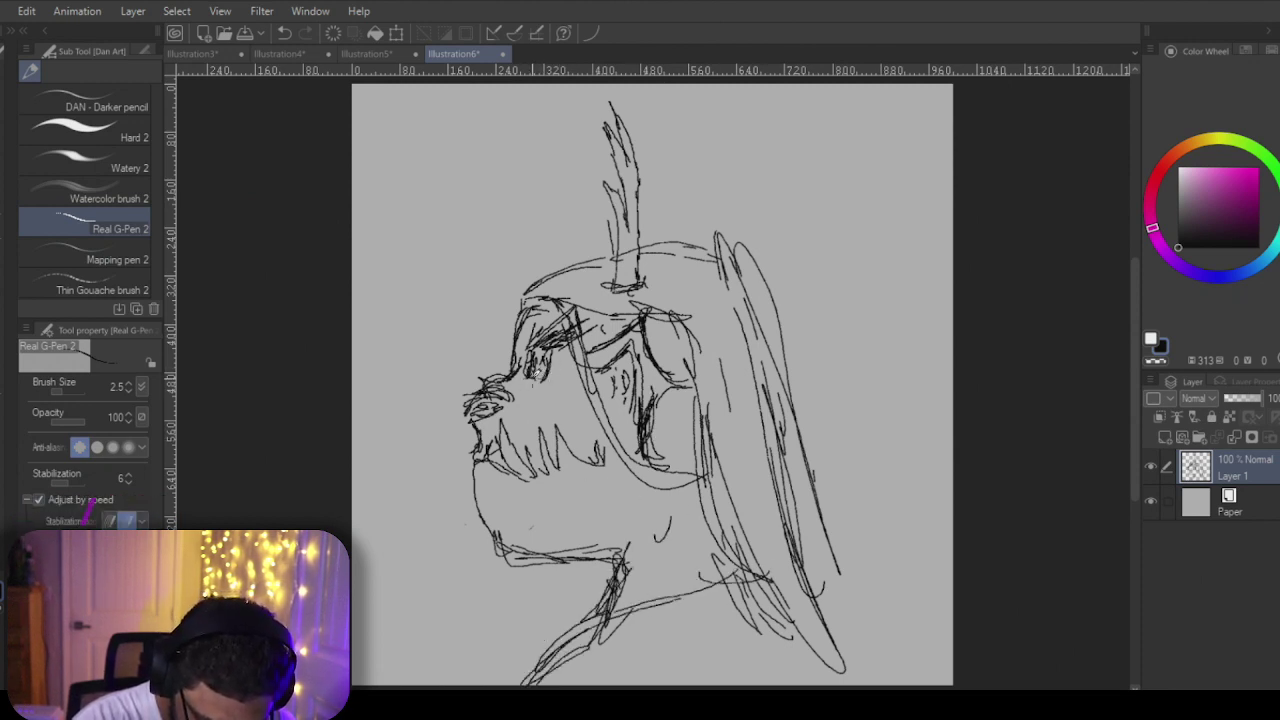
{"action": "left_click_drag", "start_coordinate": [553, 373], "coordinate": [547, 378]}
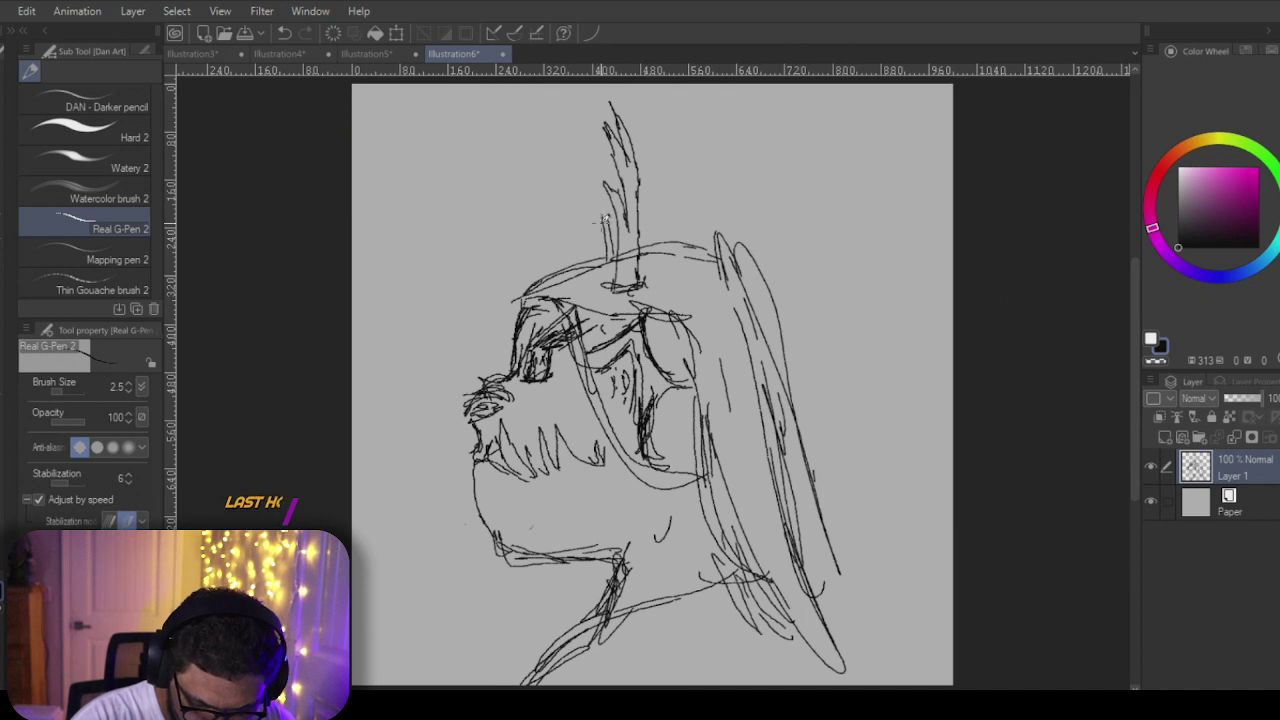
Step: Draw a second jagged spike in front of the existing one on the head, and thicken the outlines of both spikes
{"action": "mouse_move", "coordinate": [606, 256]}
{"action": "left_mouse_down"}
{"action": "mouse_move", "coordinate": [592, 202]}
{"action": "mouse_move", "coordinate": [584, 244]}
{"action": "mouse_move", "coordinate": [570, 192]}
{"action": "left_mouse_up"}
{"action": "mouse_move", "coordinate": [582, 236]}
{"action": "left_mouse_down"}
{"action": "mouse_move", "coordinate": [568, 183]}
{"action": "mouse_move", "coordinate": [583, 198]}
{"action": "mouse_move", "coordinate": [538, 124]}
{"action": "left_mouse_up"}
{"action": "left_click_drag", "start_coordinate": [590, 180], "coordinate": [568, 122]}
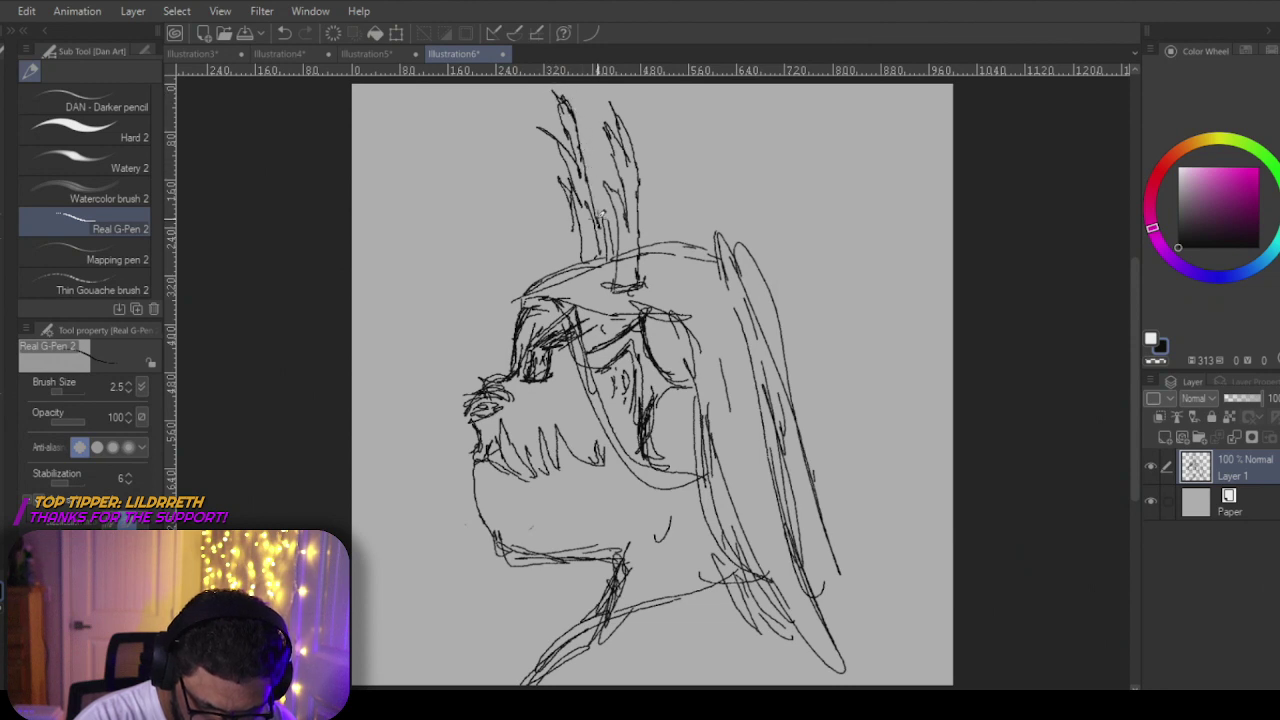
{"action": "left_click_drag", "start_coordinate": [604, 256], "coordinate": [592, 208]}
{"action": "mouse_move", "coordinate": [627, 163]}
{"action": "left_mouse_down"}
{"action": "mouse_move", "coordinate": [618, 124]}
{"action": "mouse_move", "coordinate": [646, 168]}
{"action": "mouse_move", "coordinate": [630, 292]}
{"action": "left_mouse_up"}
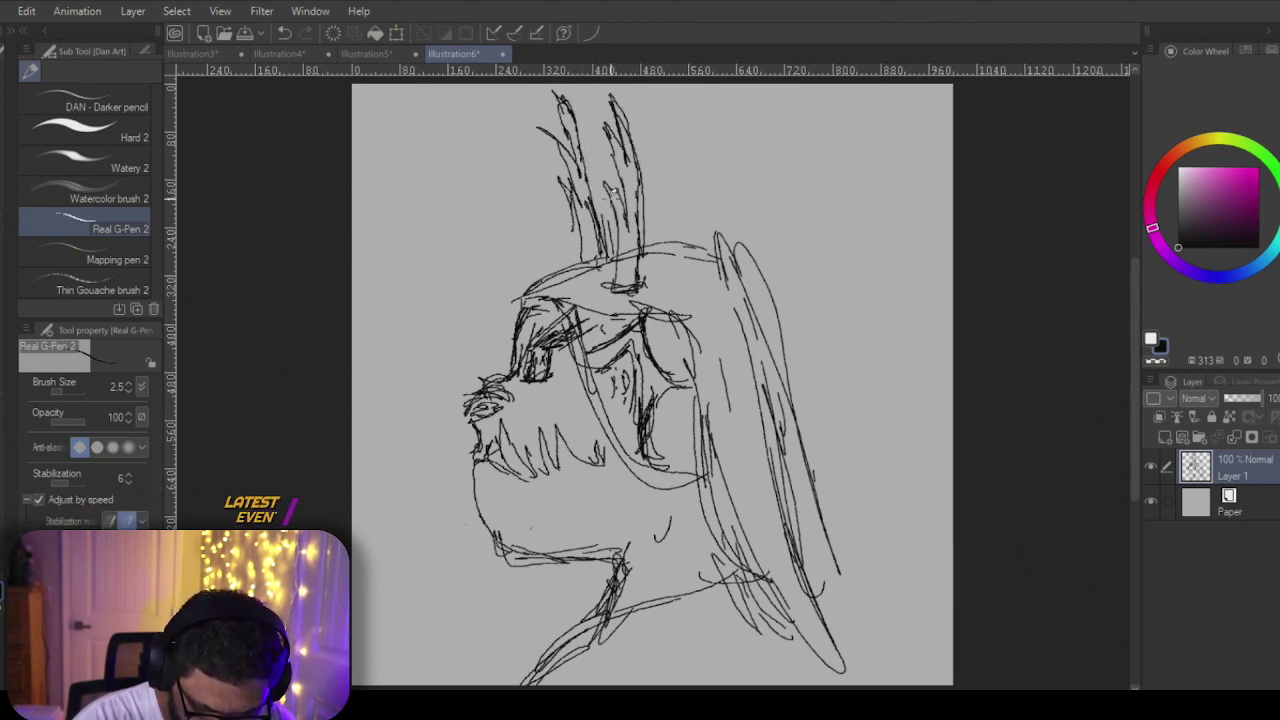
{"action": "left_click_drag", "start_coordinate": [610, 188], "coordinate": [630, 230]}
{"action": "left_click_drag", "start_coordinate": [620, 214], "coordinate": [622, 163]}
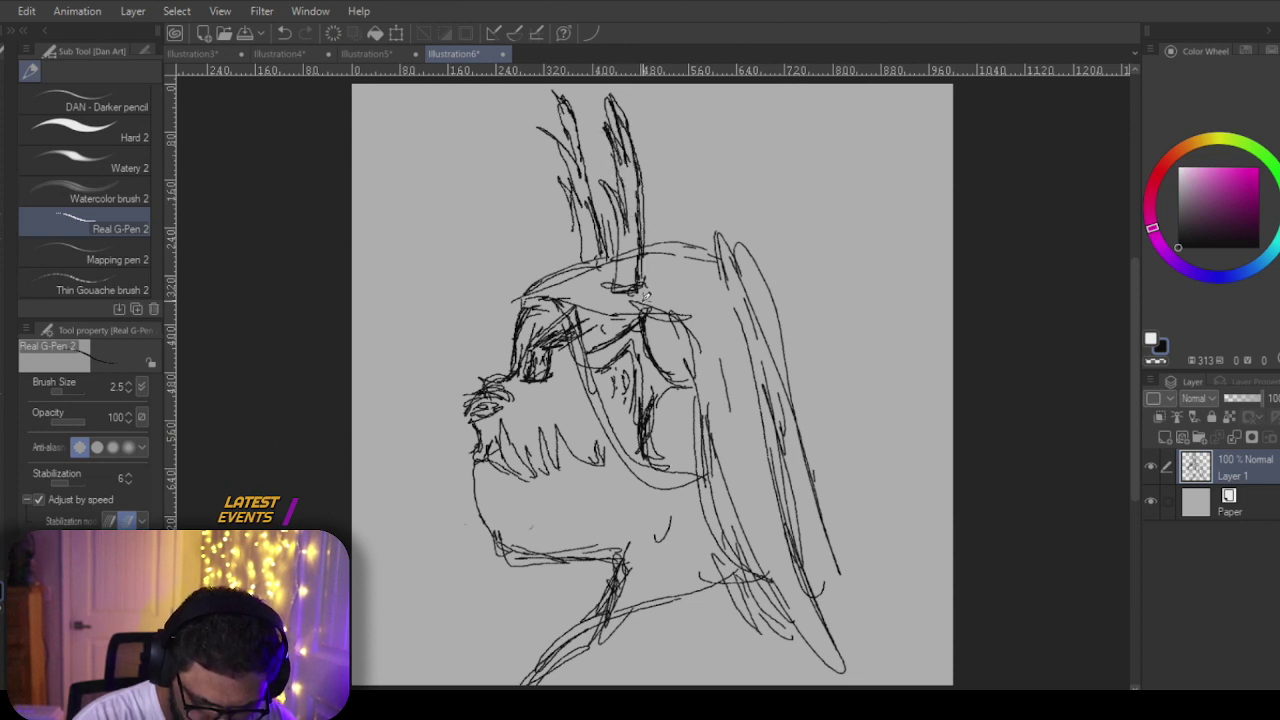
Step: Reinforce the top of the skull with extra strokes and add long hair strands flowing down the back of the head
{"action": "left_click_drag", "start_coordinate": [550, 274], "coordinate": [704, 236]}
{"action": "left_click_drag", "start_coordinate": [606, 248], "coordinate": [698, 237]}
{"action": "mouse_move", "coordinate": [690, 246]}
{"action": "left_mouse_down"}
{"action": "mouse_move", "coordinate": [764, 282]}
{"action": "mouse_move", "coordinate": [757, 352]}
{"action": "left_mouse_up"}
{"action": "left_click_drag", "start_coordinate": [730, 284], "coordinate": [784, 528]}
{"action": "left_click_drag", "start_coordinate": [744, 468], "coordinate": [832, 586]}
{"action": "left_click_drag", "start_coordinate": [734, 444], "coordinate": [806, 622]}
{"action": "mouse_move", "coordinate": [770, 572]}
{"action": "left_mouse_down"}
{"action": "mouse_move", "coordinate": [848, 672]}
{"action": "mouse_move", "coordinate": [826, 660]}
{"action": "left_mouse_up"}
Step: Extend the shoulder line behind the hair, darken the front of the neck, and curve a second shoulder line beneath it
{"action": "left_click_drag", "start_coordinate": [850, 672], "coordinate": [928, 660]}
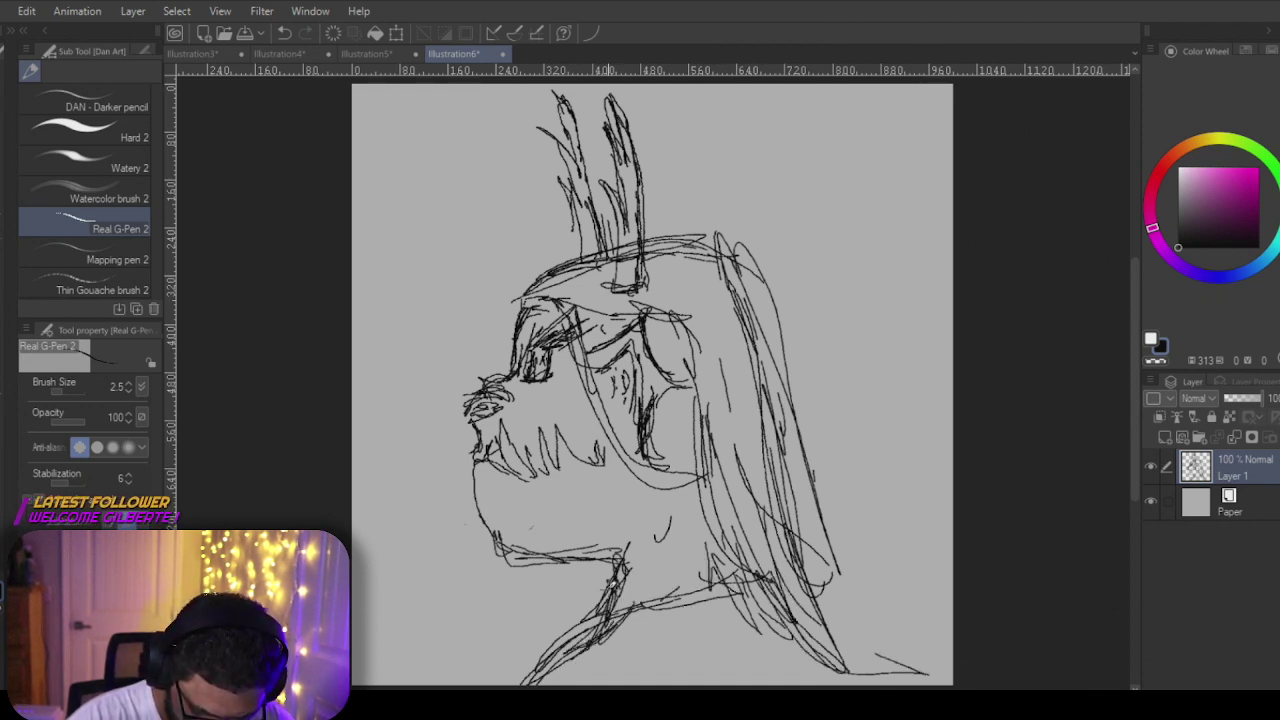
{"action": "left_click_drag", "start_coordinate": [613, 583], "coordinate": [572, 662]}
{"action": "mouse_move", "coordinate": [656, 610]}
{"action": "left_mouse_down"}
{"action": "mouse_move", "coordinate": [580, 654]}
{"action": "mouse_move", "coordinate": [822, 590]}
{"action": "left_mouse_up"}
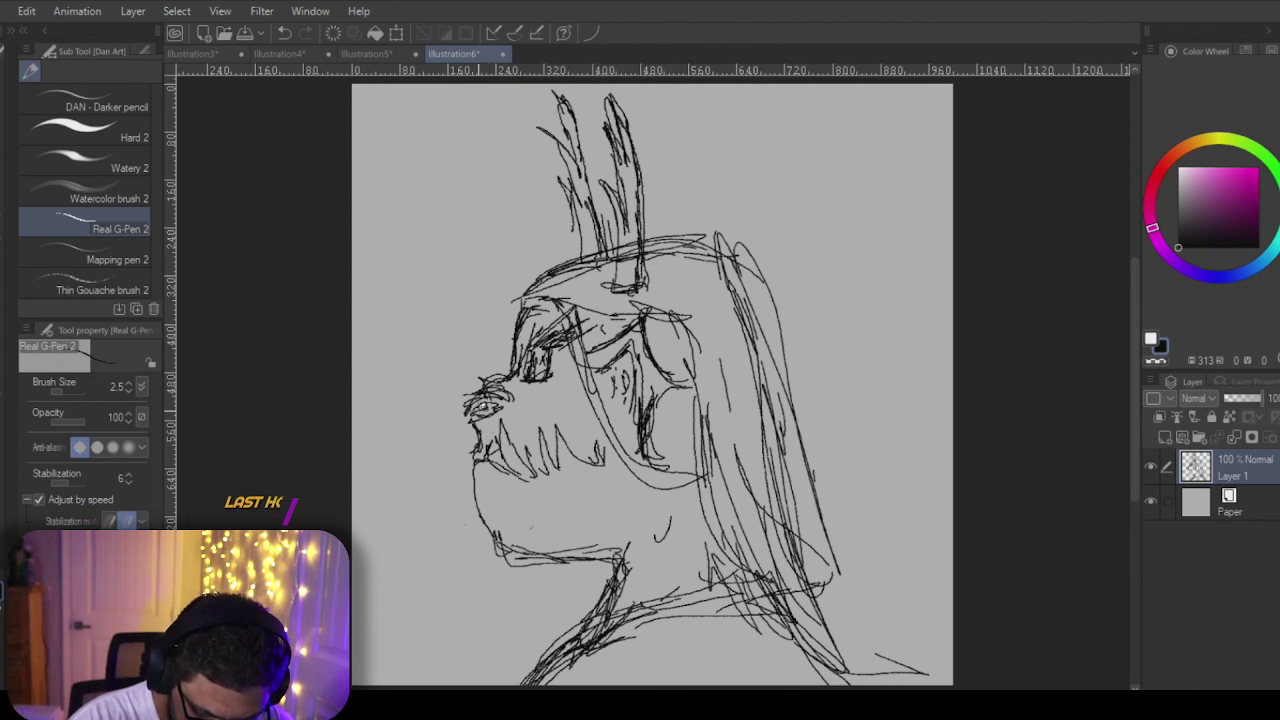
Step: Darken the nostril, sharpen the jagged teeth and lips, and outline the jaw from the chin to its rear corner
{"action": "left_click_drag", "start_coordinate": [494, 404], "coordinate": [474, 418]}
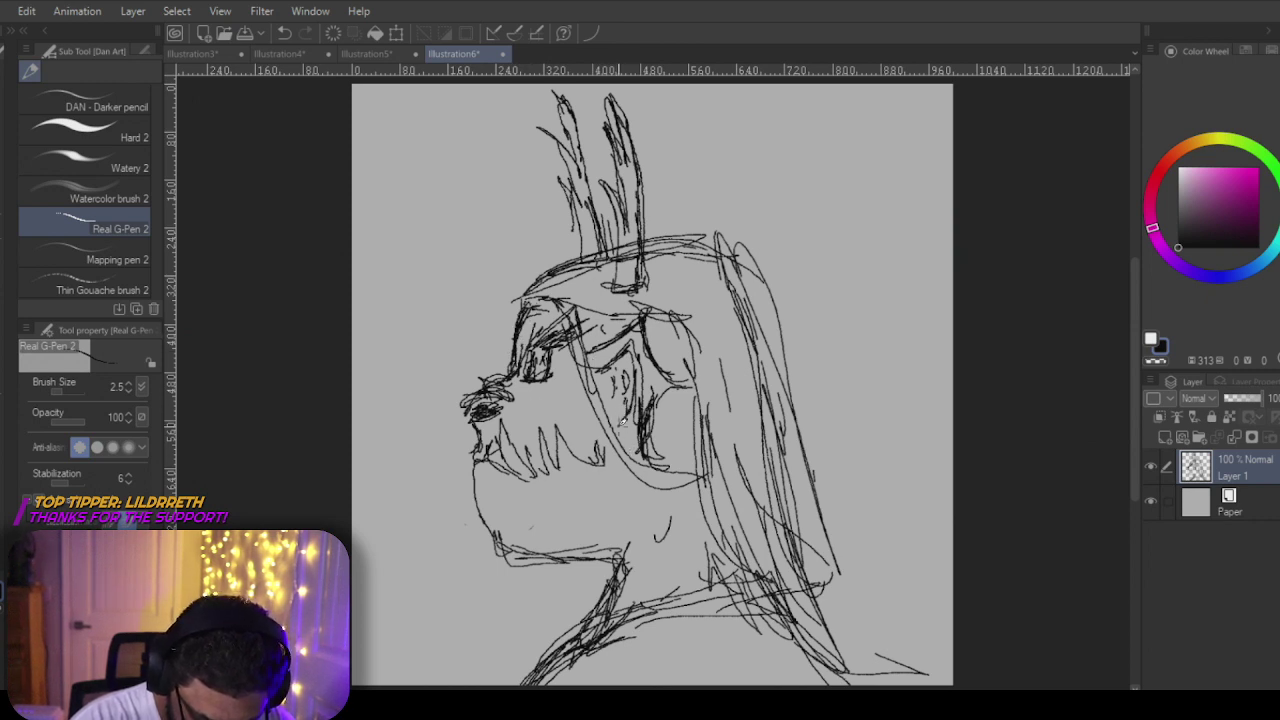
{"action": "left_click_drag", "start_coordinate": [636, 463], "coordinate": [611, 535]}
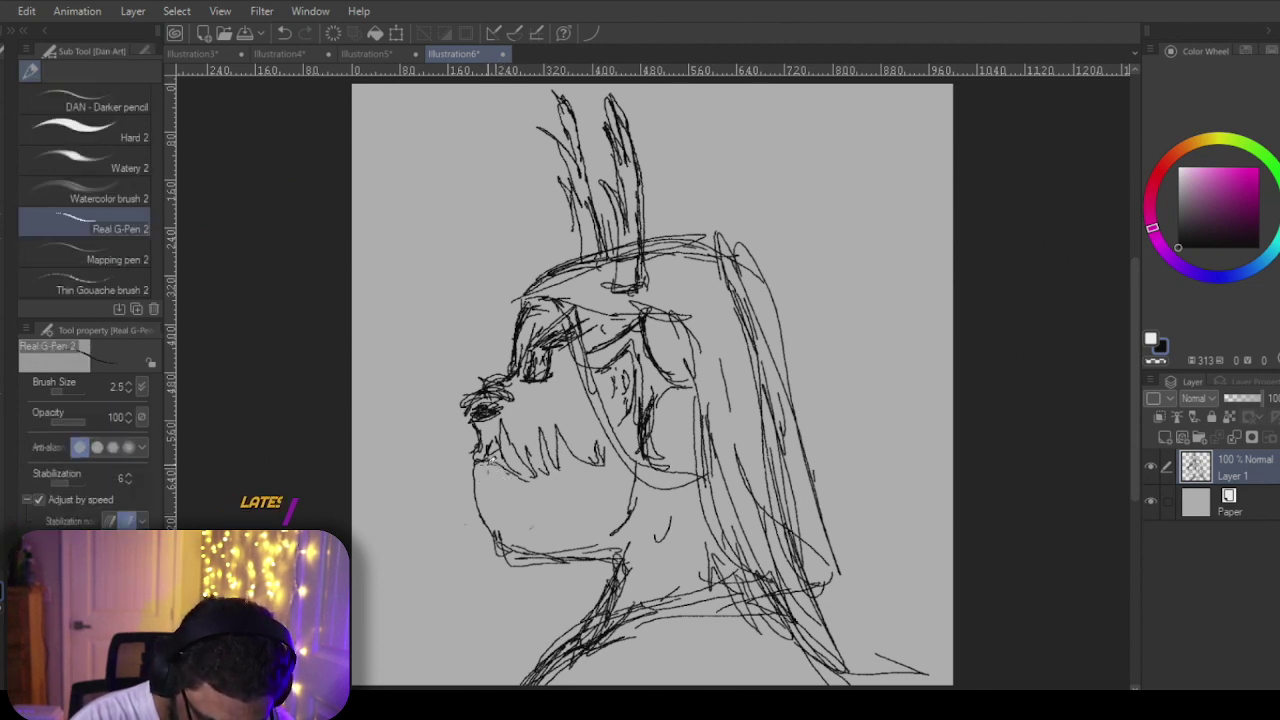
{"action": "mouse_move", "coordinate": [482, 458]}
{"action": "left_mouse_down"}
{"action": "mouse_move", "coordinate": [518, 488]}
{"action": "mouse_move", "coordinate": [533, 472]}
{"action": "left_mouse_up"}
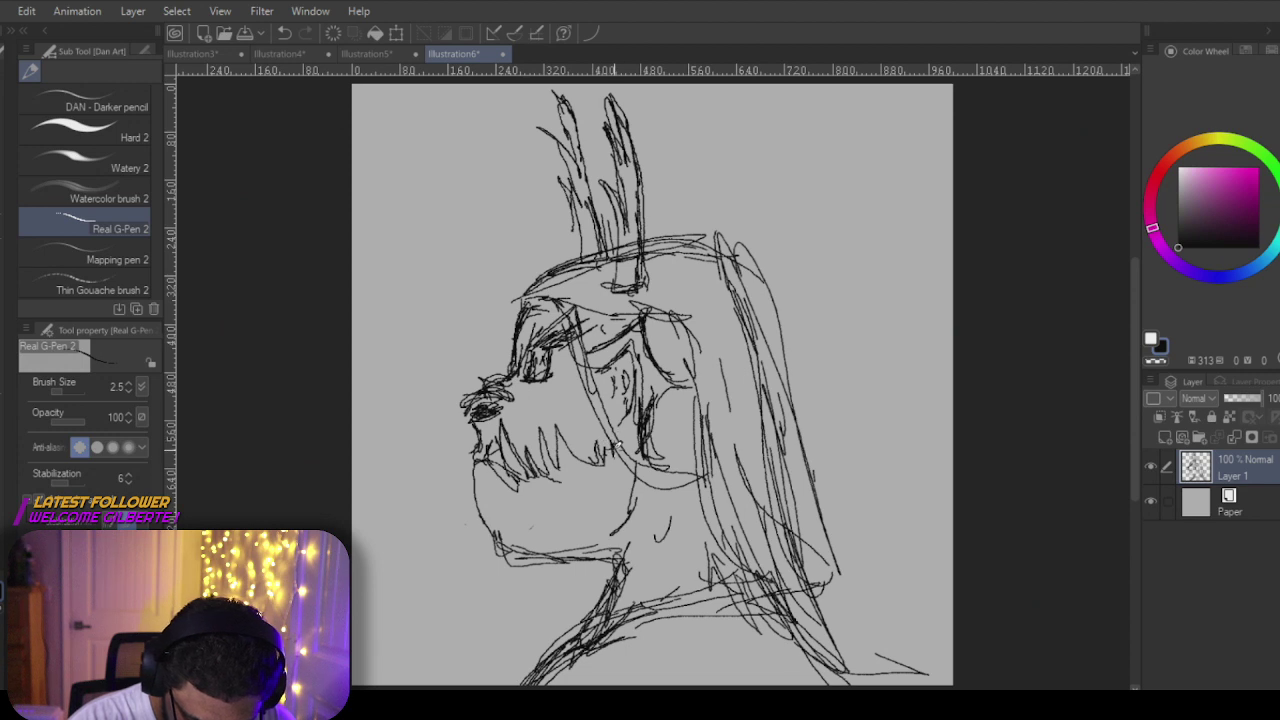
{"action": "mouse_move", "coordinate": [616, 447]}
{"action": "left_mouse_down"}
{"action": "mouse_move", "coordinate": [569, 427]}
{"action": "mouse_move", "coordinate": [563, 450]}
{"action": "mouse_move", "coordinate": [578, 450]}
{"action": "mouse_move", "coordinate": [537, 458]}
{"action": "left_mouse_up"}
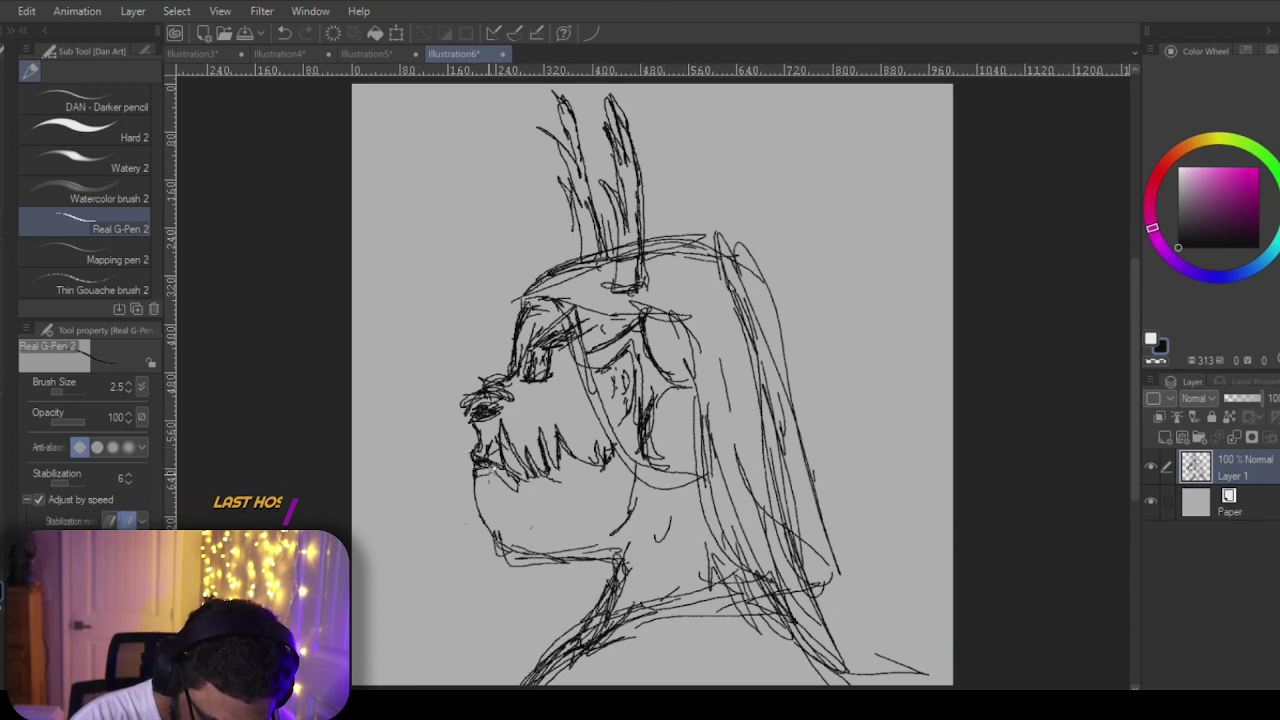
{"action": "mouse_move", "coordinate": [476, 468]}
{"action": "left_mouse_down"}
{"action": "mouse_move", "coordinate": [513, 502]}
{"action": "mouse_move", "coordinate": [483, 491]}
{"action": "mouse_move", "coordinate": [503, 546]}
{"action": "mouse_move", "coordinate": [505, 529]}
{"action": "mouse_move", "coordinate": [530, 551]}
{"action": "mouse_move", "coordinate": [513, 549]}
{"action": "mouse_move", "coordinate": [510, 536]}
{"action": "mouse_move", "coordinate": [512, 548]}
{"action": "mouse_move", "coordinate": [564, 552]}
{"action": "left_mouse_up"}
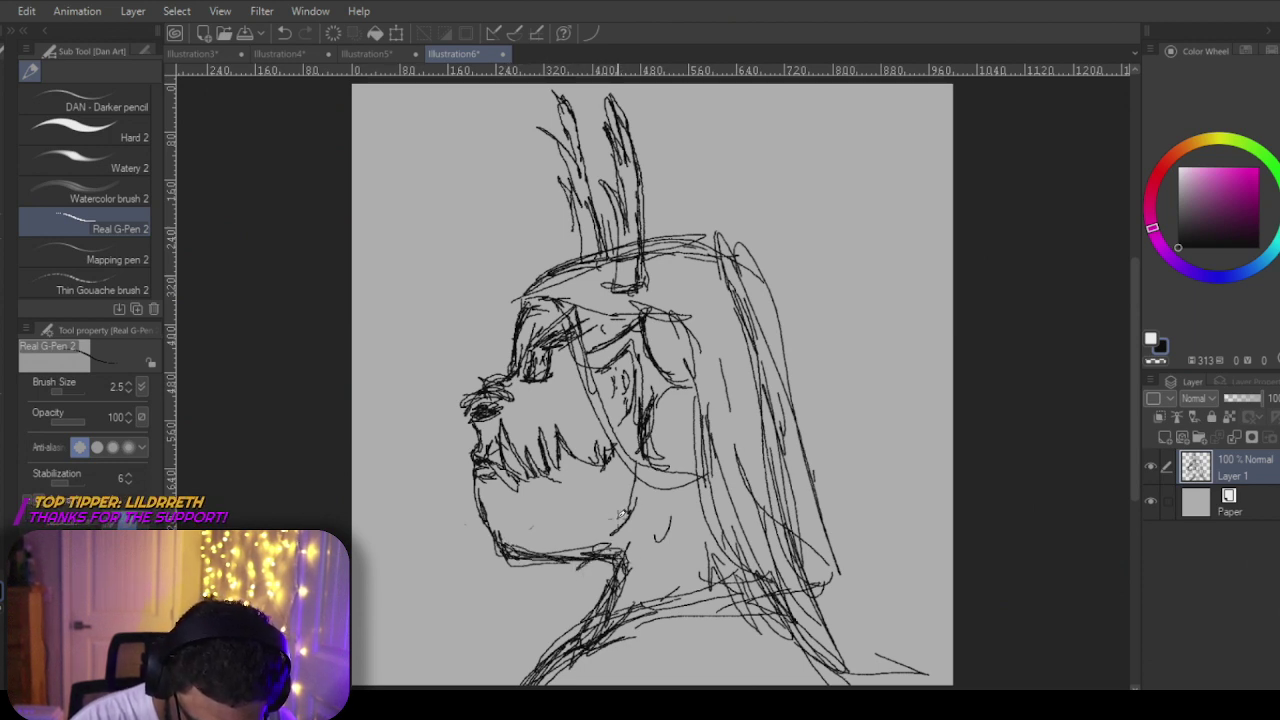
{"action": "left_click_drag", "start_coordinate": [637, 474], "coordinate": [607, 548]}
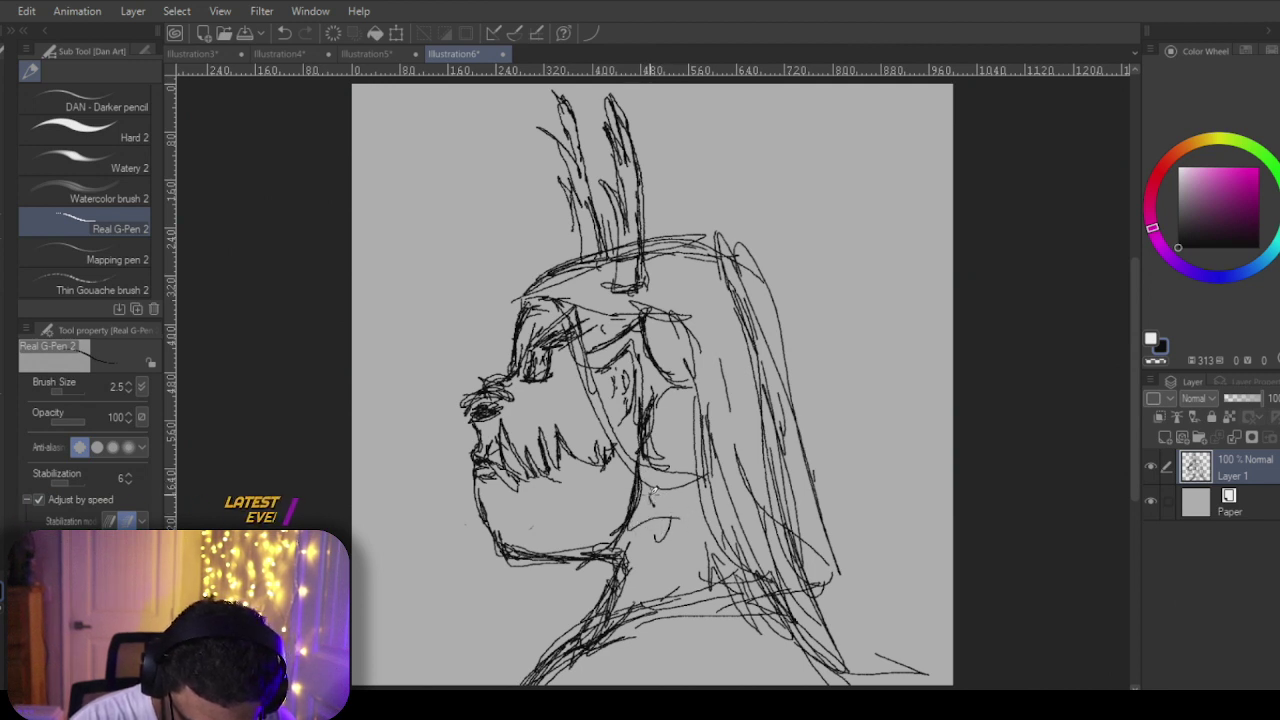
Step: Fill the area behind the jaw and below the ear with small jagged scales
{"action": "left_click_drag", "start_coordinate": [649, 494], "coordinate": [661, 507]}
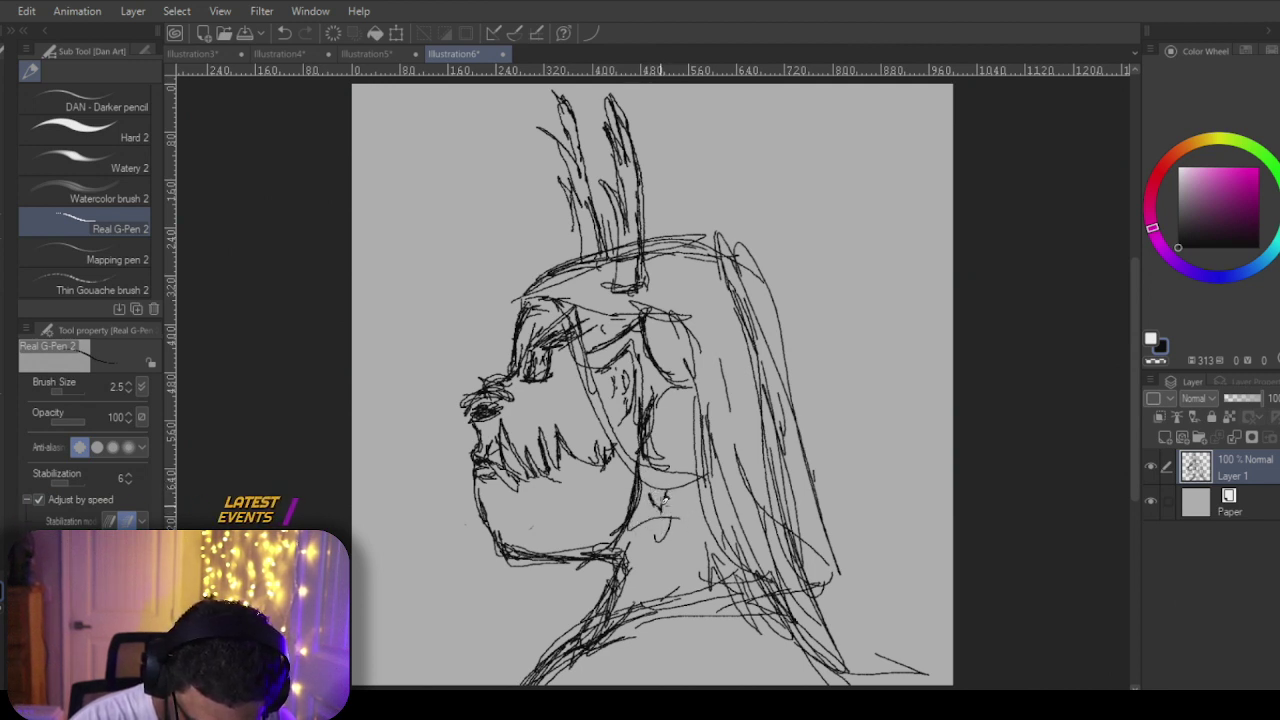
{"action": "left_click_drag", "start_coordinate": [656, 519], "coordinate": [676, 507]}
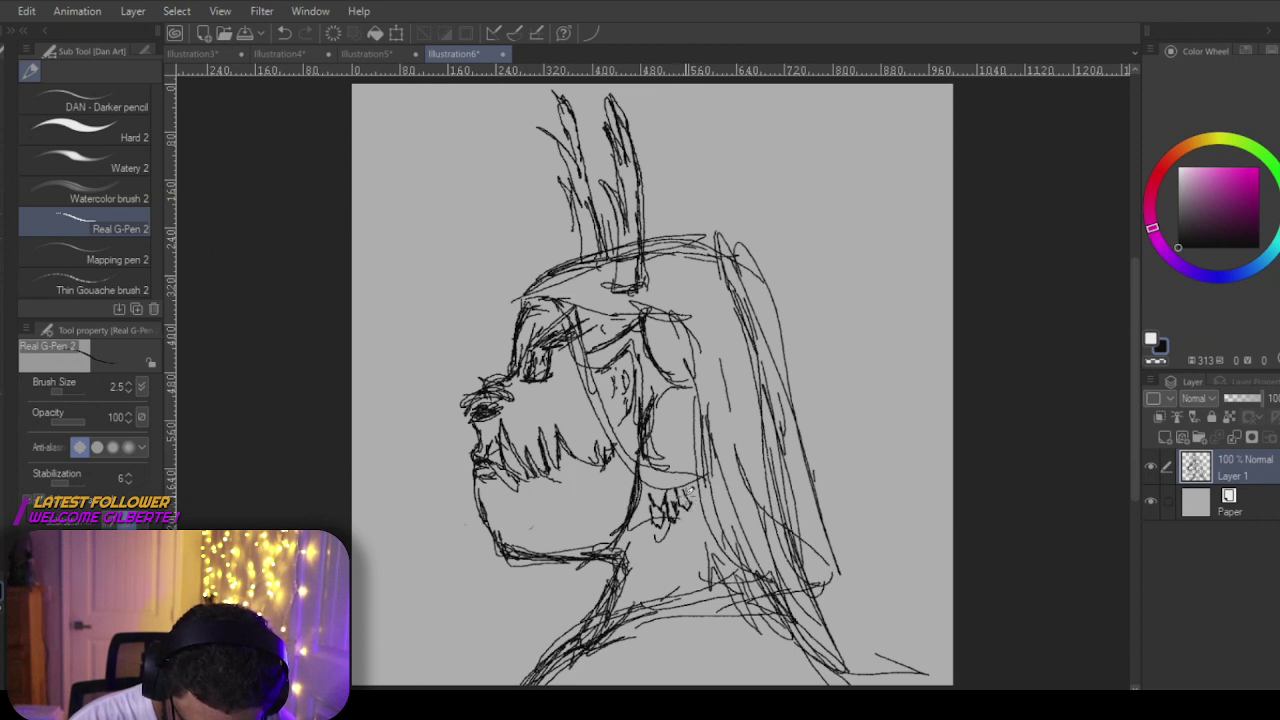
{"action": "left_click_drag", "start_coordinate": [668, 500], "coordinate": [676, 492]}
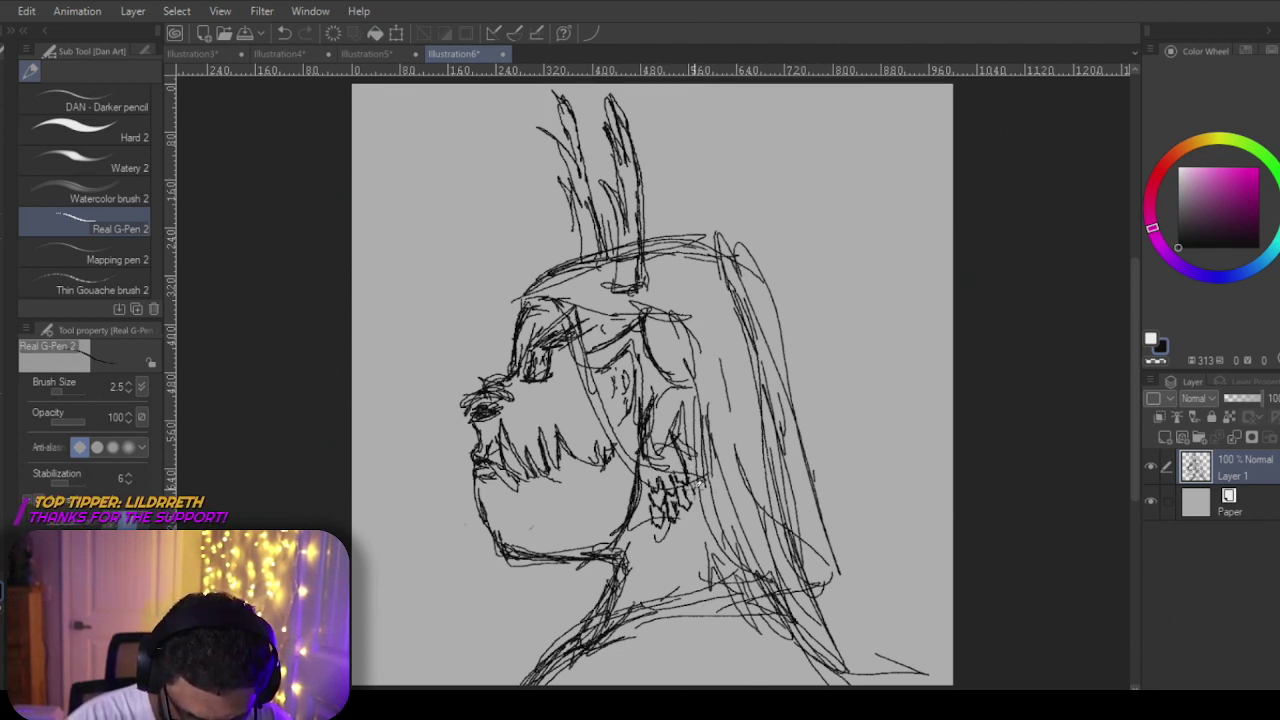
Step: Darken the front edge of the hair beside the scales and add long strands down to the tips and along the back
{"action": "left_click_drag", "start_coordinate": [698, 466], "coordinate": [708, 500]}
{"action": "left_click_drag", "start_coordinate": [688, 420], "coordinate": [762, 566]}
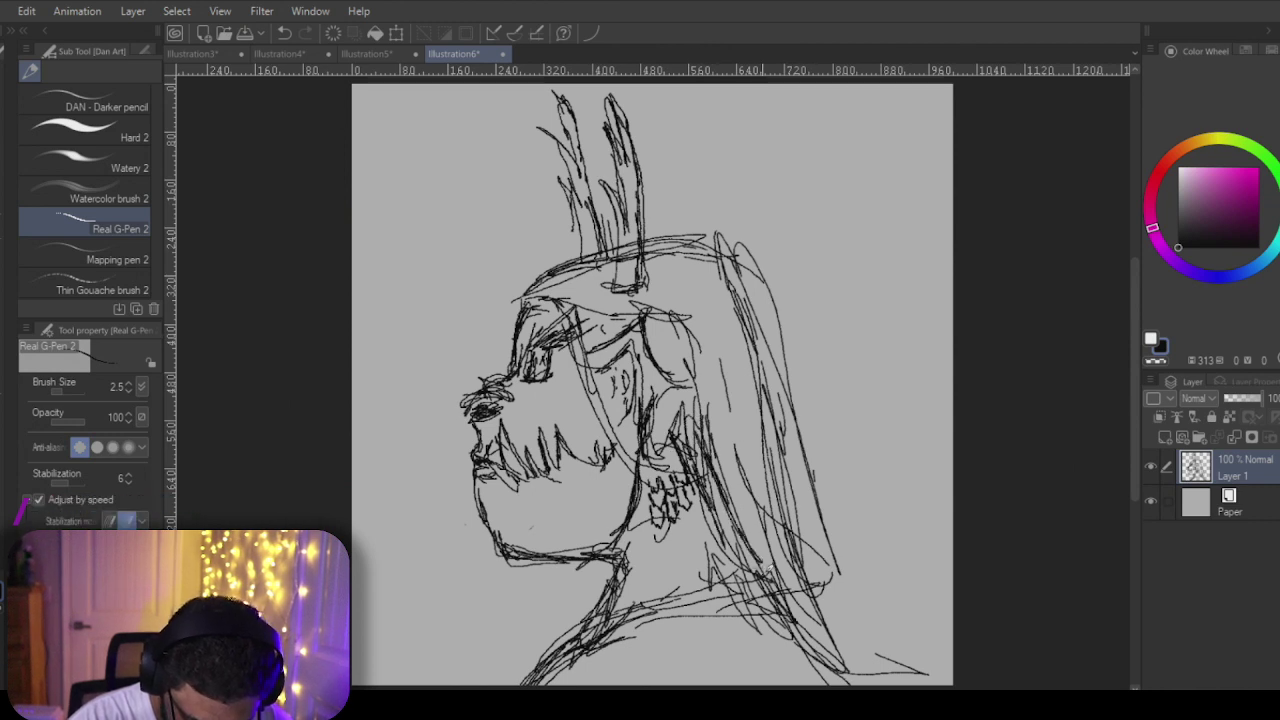
{"action": "mouse_move", "coordinate": [718, 470]}
{"action": "left_mouse_down"}
{"action": "mouse_move", "coordinate": [770, 600]}
{"action": "mouse_move", "coordinate": [842, 682]}
{"action": "left_mouse_up"}
{"action": "mouse_move", "coordinate": [784, 494]}
{"action": "left_mouse_down"}
{"action": "mouse_move", "coordinate": [840, 672]}
{"action": "mouse_move", "coordinate": [846, 652]}
{"action": "left_mouse_up"}
{"action": "mouse_move", "coordinate": [780, 522]}
{"action": "left_mouse_down"}
{"action": "mouse_move", "coordinate": [844, 640]}
{"action": "mouse_move", "coordinate": [771, 460]}
{"action": "mouse_move", "coordinate": [848, 630]}
{"action": "left_mouse_up"}
{"action": "left_click_drag", "start_coordinate": [800, 446], "coordinate": [830, 558]}
{"action": "left_click_drag", "start_coordinate": [778, 336], "coordinate": [806, 428]}
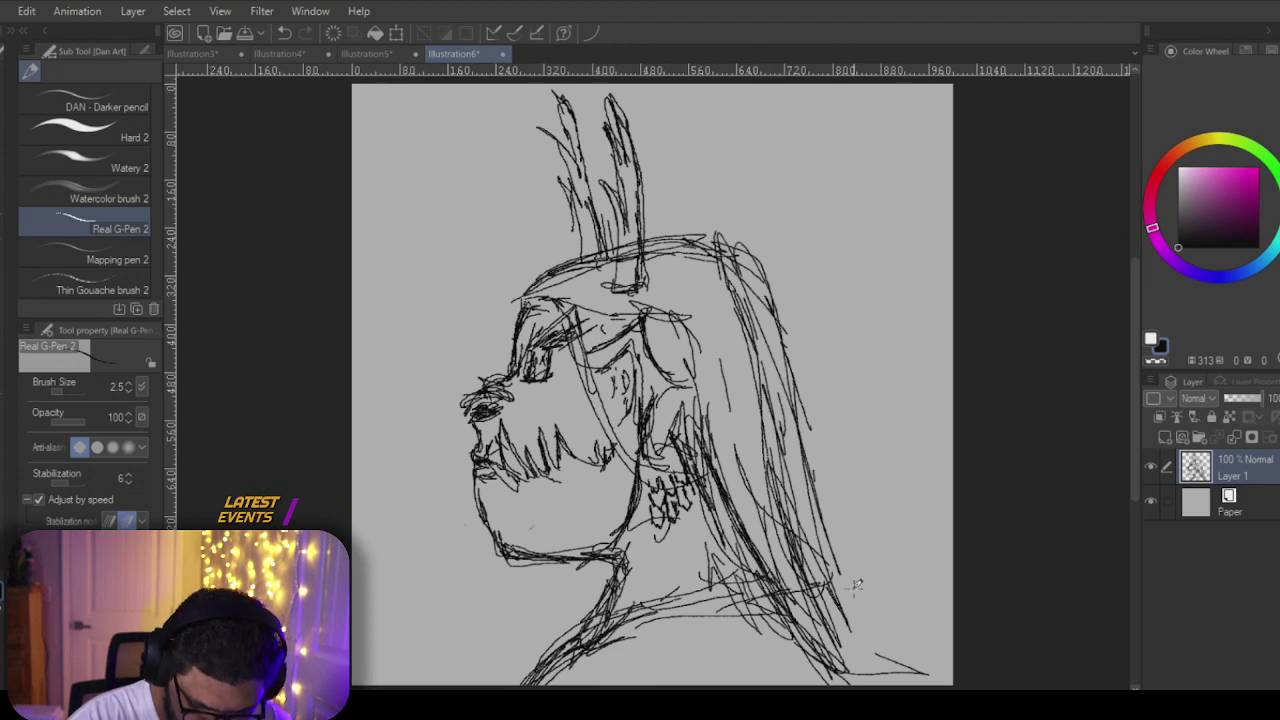
Step: Erase overlapping lines in the rear spike and along the rear jaw with a size 17 Hard eraser, and redraw the cheek curve with Real G-Pen
{"action": "key", "text": "e"}
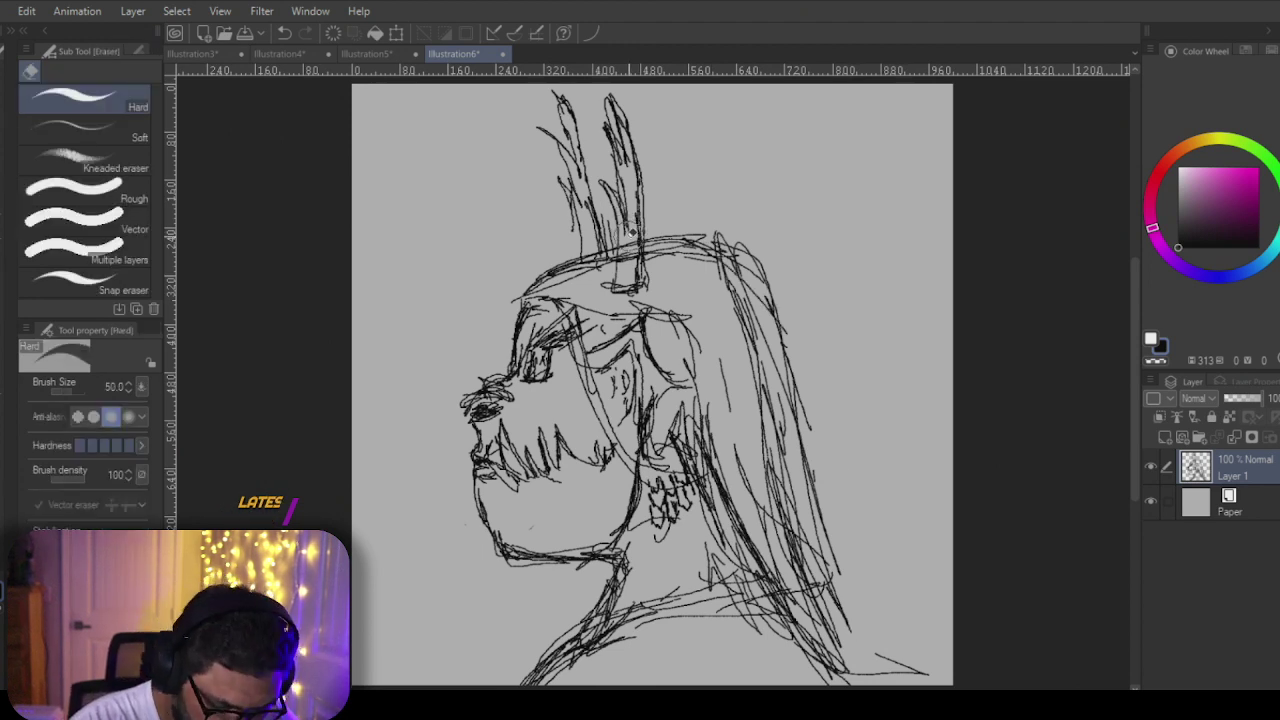
{"action": "key", "text": "bracketleft"}
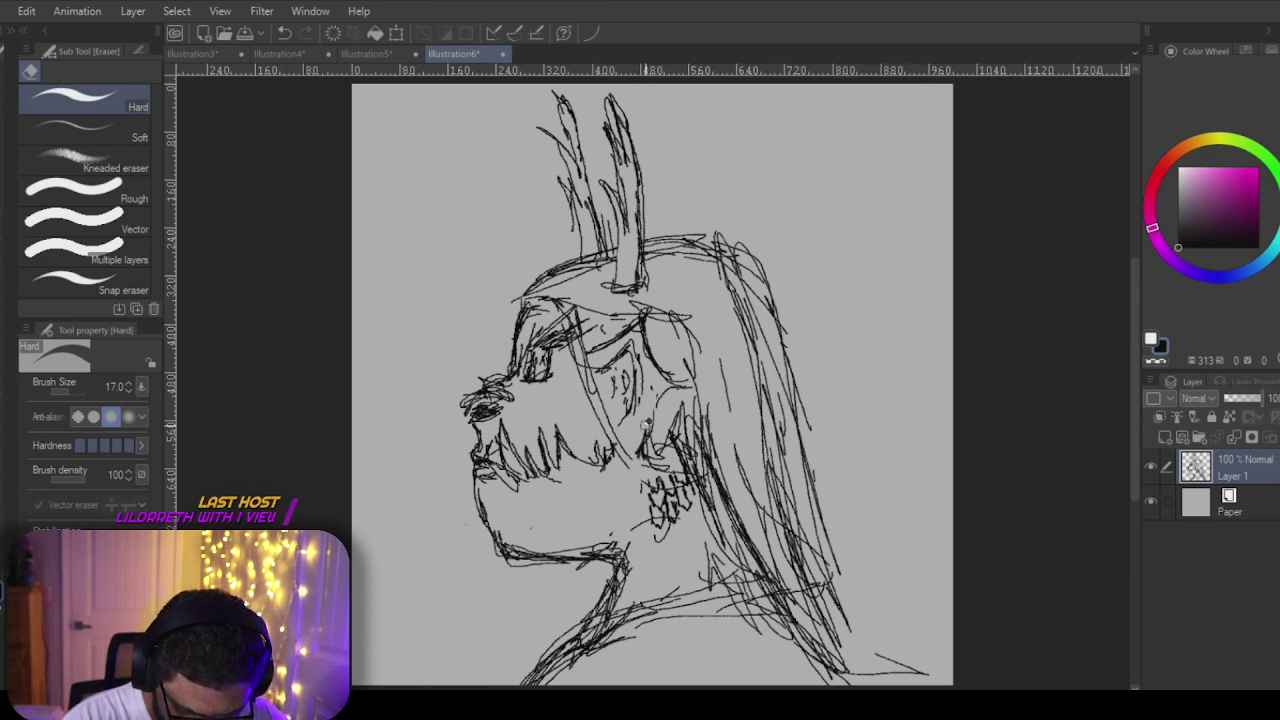
{"action": "key", "text": "p"}
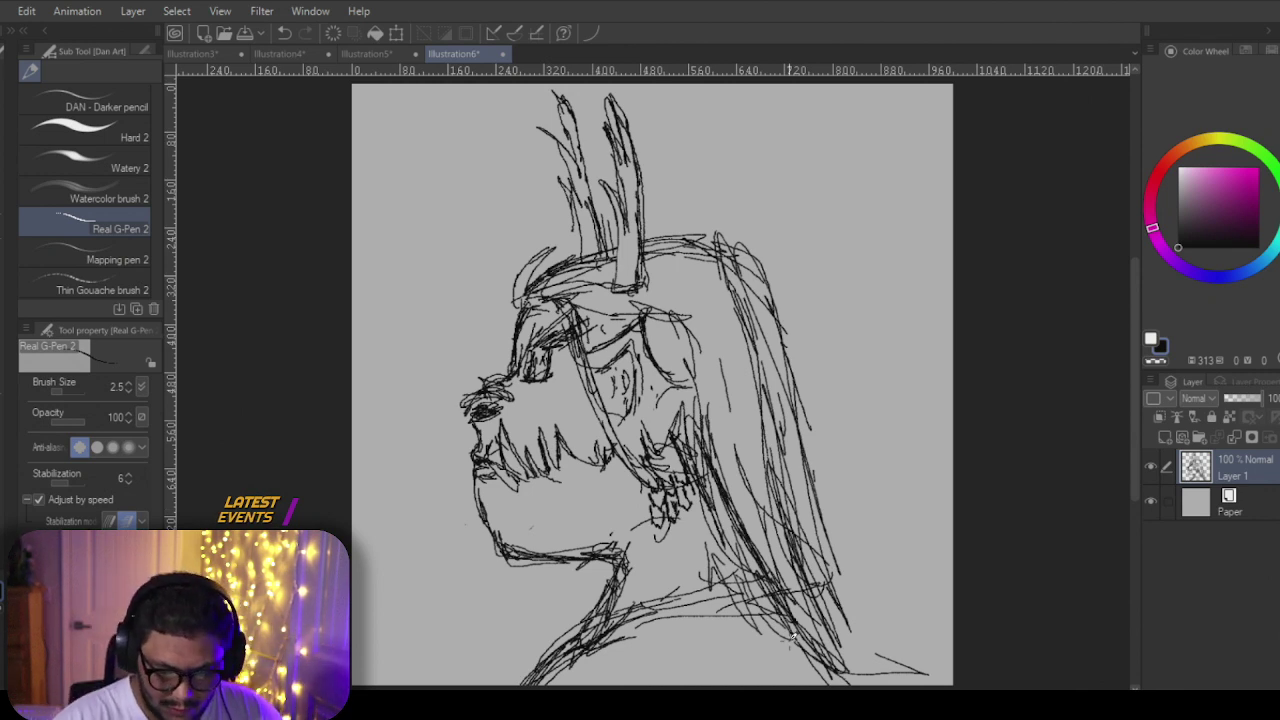
Step: Handwrite the title "Dragon's Daughter" in the empty area above the hair and underline it
{"action": "mouse_move", "coordinate": [680, 172]}
{"action": "left_mouse_down"}
{"action": "mouse_move", "coordinate": [723, 190]}
{"action": "mouse_move", "coordinate": [735, 170]}
{"action": "mouse_move", "coordinate": [741, 199]}
{"action": "mouse_move", "coordinate": [766, 164]}
{"action": "left_mouse_up"}
{"action": "mouse_move", "coordinate": [777, 160]}
{"action": "left_mouse_down"}
{"action": "mouse_move", "coordinate": [770, 178]}
{"action": "mouse_move", "coordinate": [800, 170]}
{"action": "left_mouse_up"}
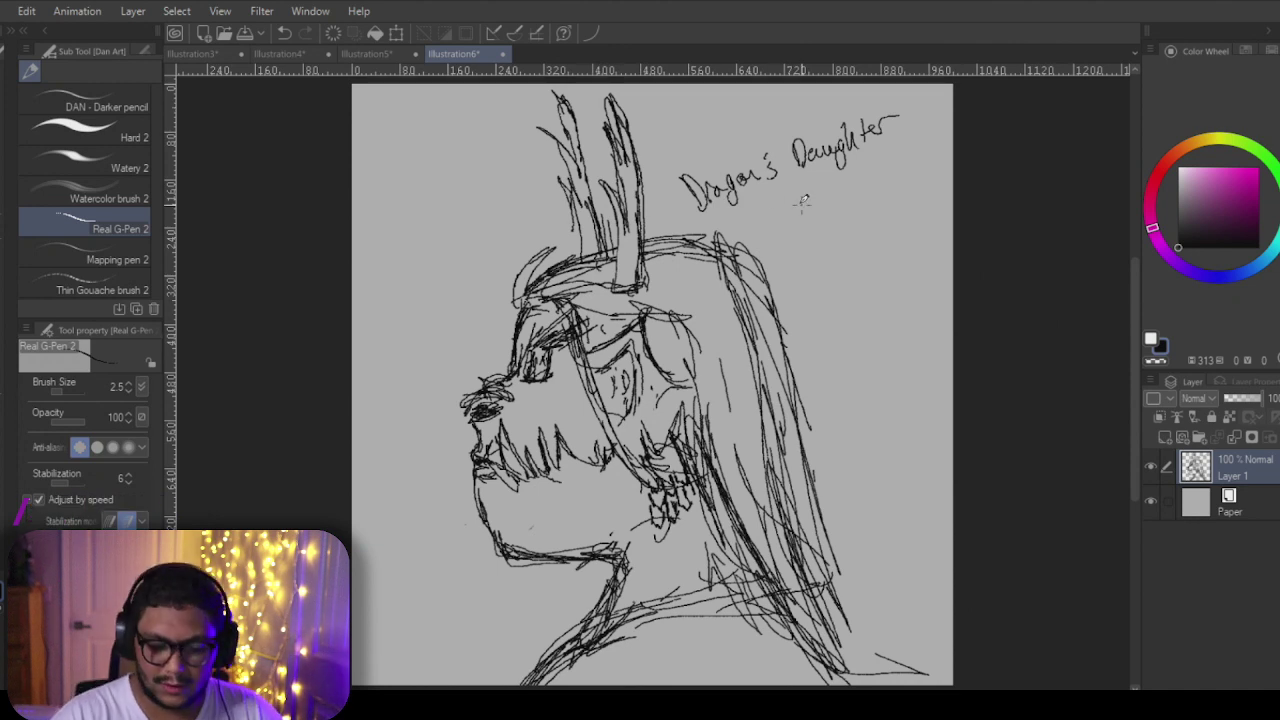
{"action": "left_click_drag", "start_coordinate": [718, 222], "coordinate": [928, 140]}
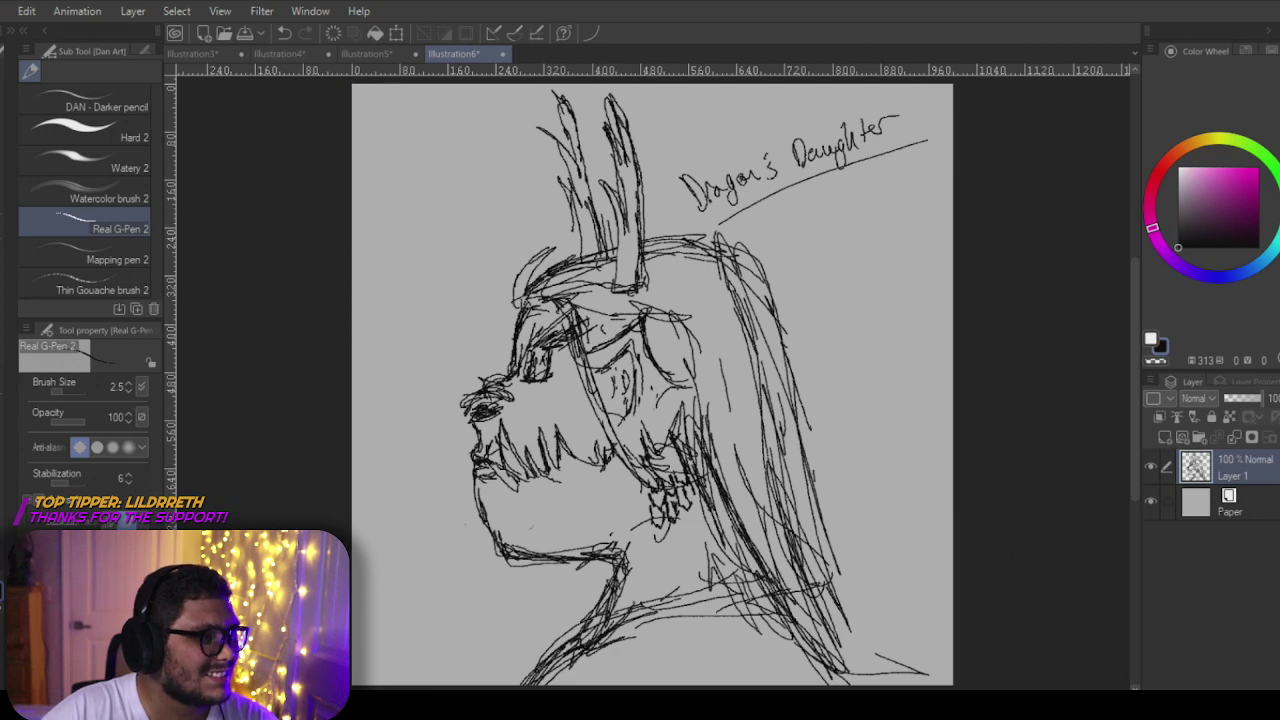
Step: Switch to the browser, load artprompts.org/creature-prompts in a new tab for another prompt, and return to the drawing program
{"action": "mouse_move", "coordinate": [0, 51]}
{"action": "left_mouse_down"}
{"action": "mouse_move", "coordinate": [394, 49]}
{"action": "mouse_move", "coordinate": [748, 15]}
{"action": "left_mouse_up"}
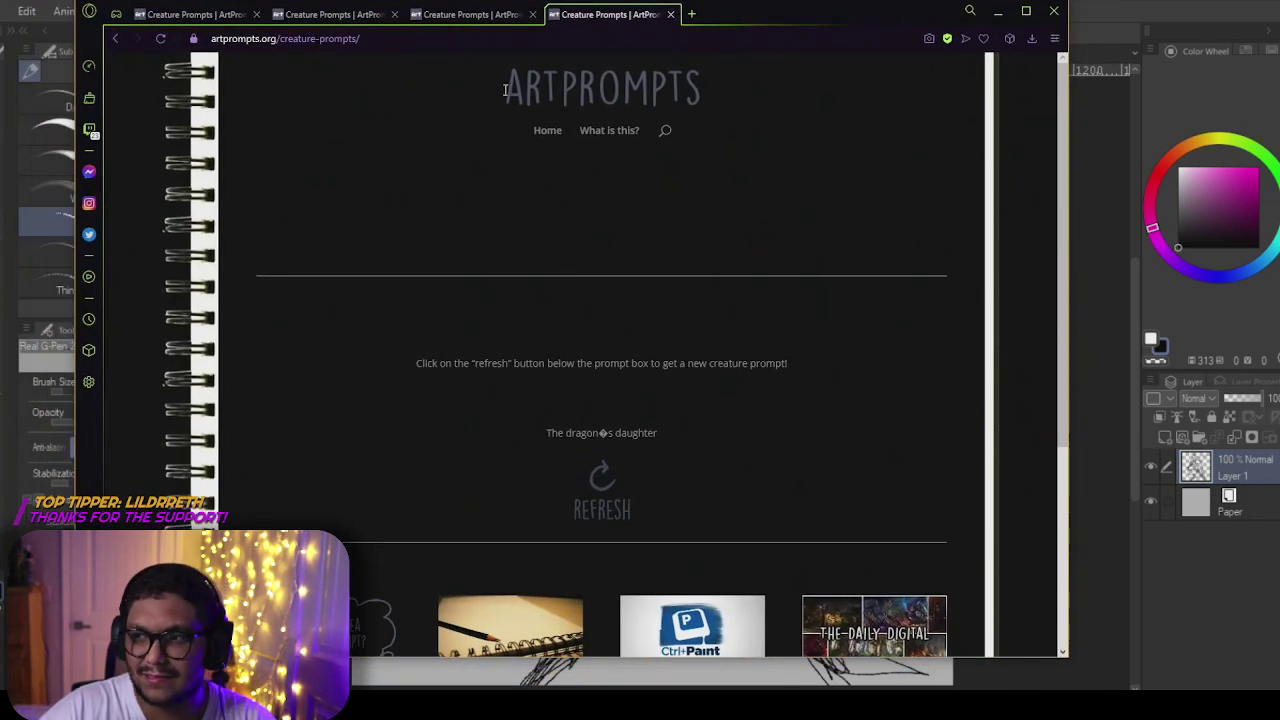
{"action": "left_click", "coordinate": [691, 14]}
{"action": "right_click", "coordinate": [543, 40]}
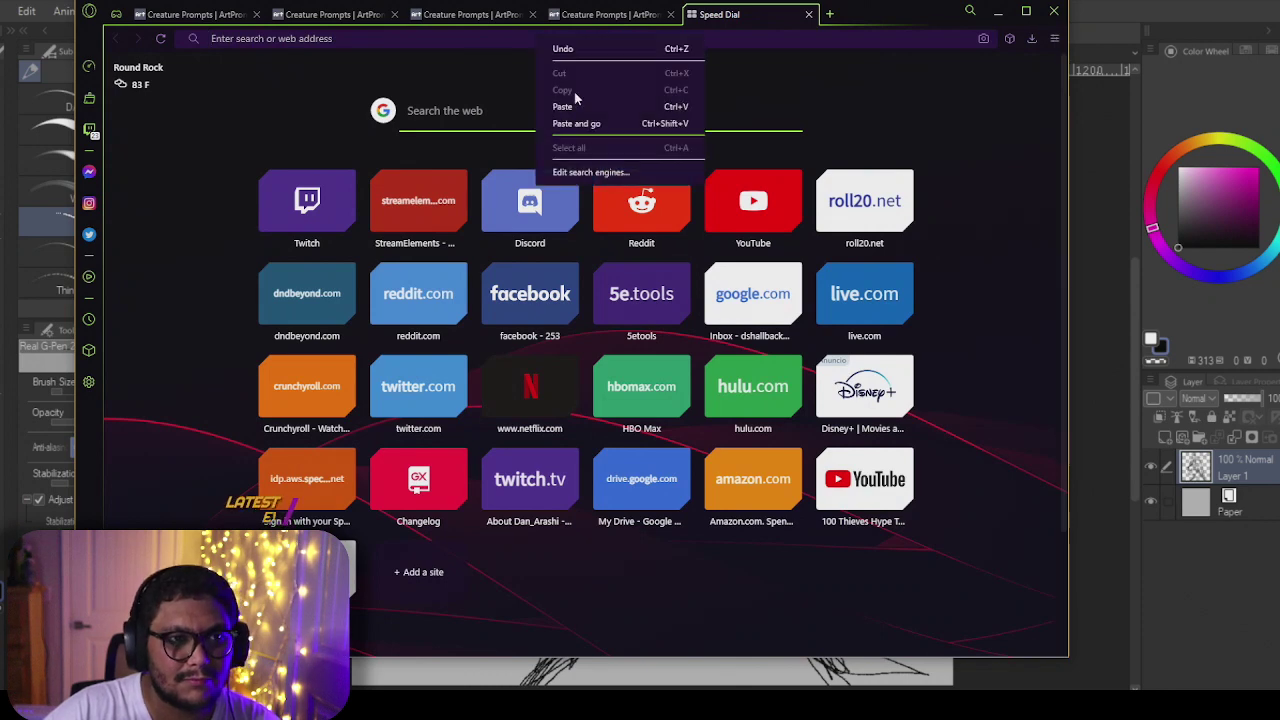
{"action": "left_click", "coordinate": [577, 123]}
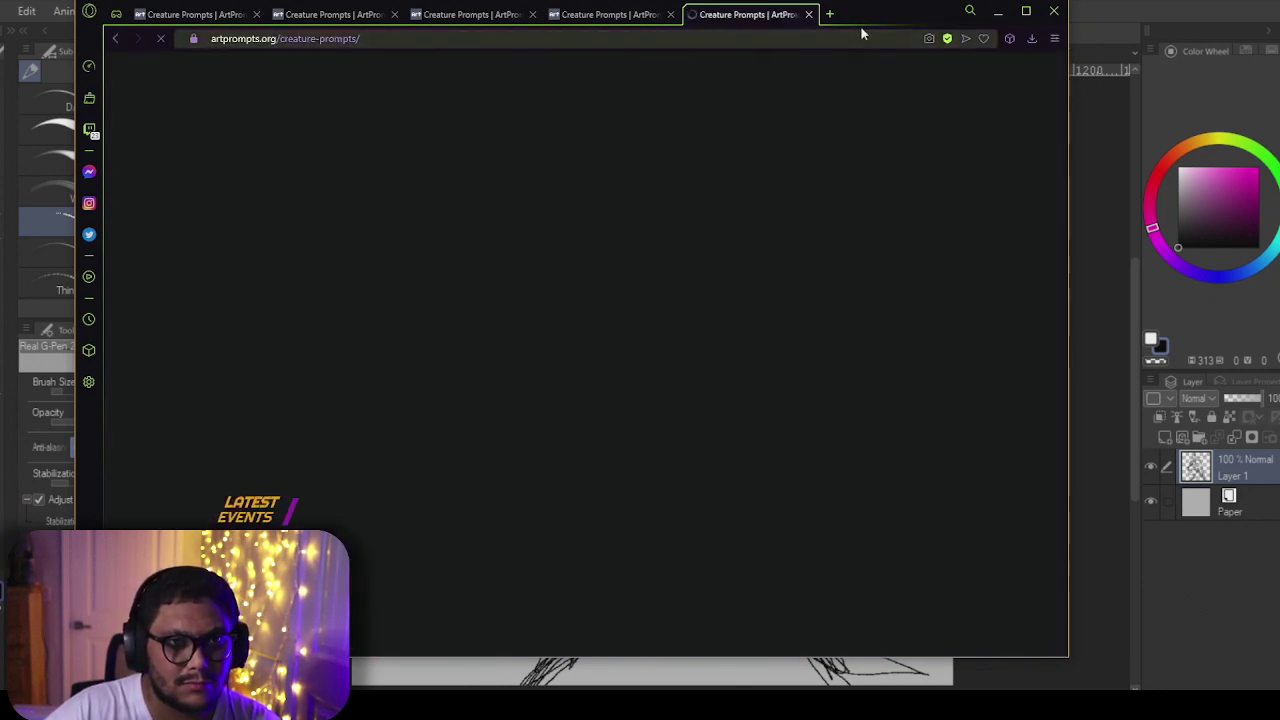
{"action": "left_click", "coordinate": [997, 11]}
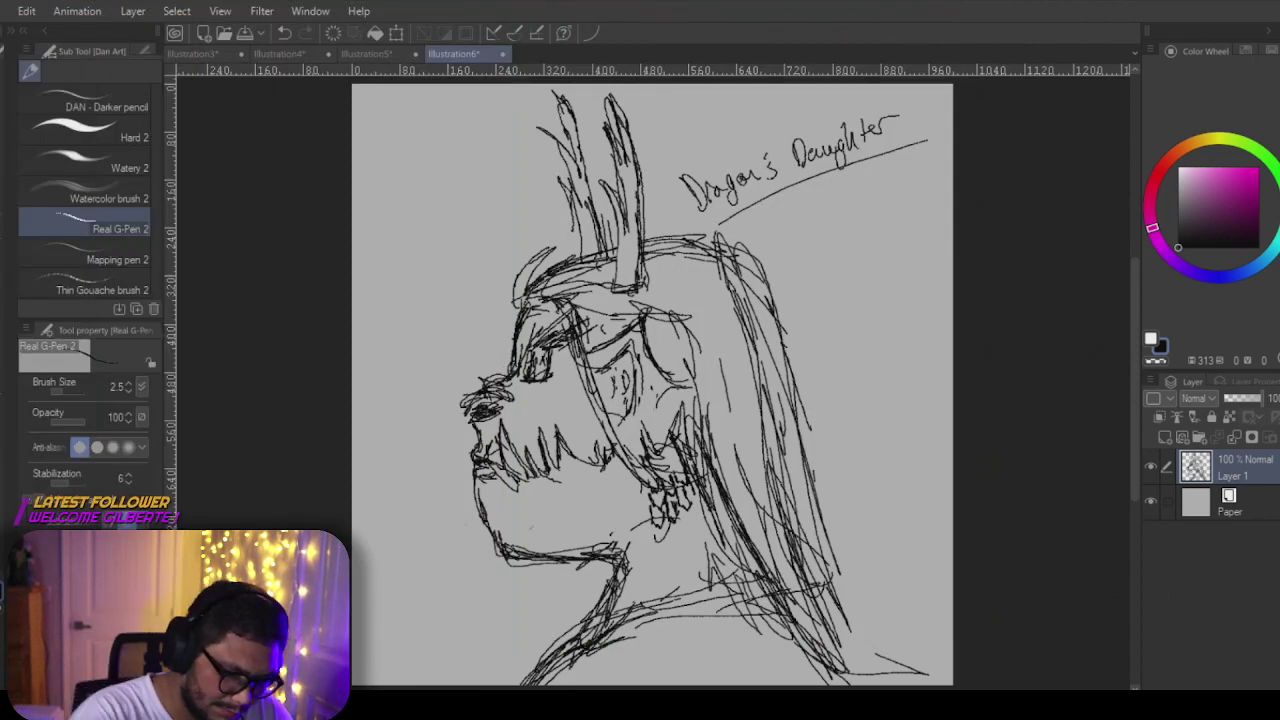
Step: Create a new 1000 × 1000 px colour illustration at resolution 300 with grey paper
{"action": "left_click", "coordinate": [4, 11]}
{"action": "left_click", "coordinate": [40, 27]}
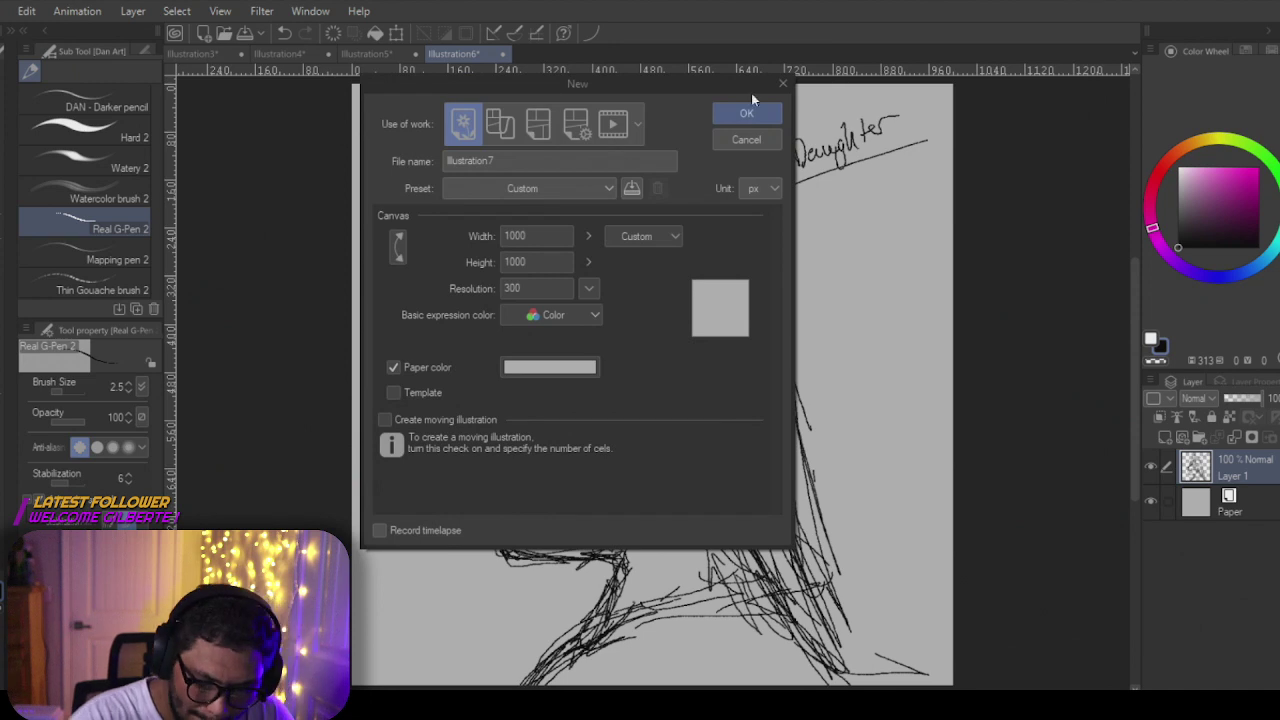
{"action": "left_click", "coordinate": [749, 112]}
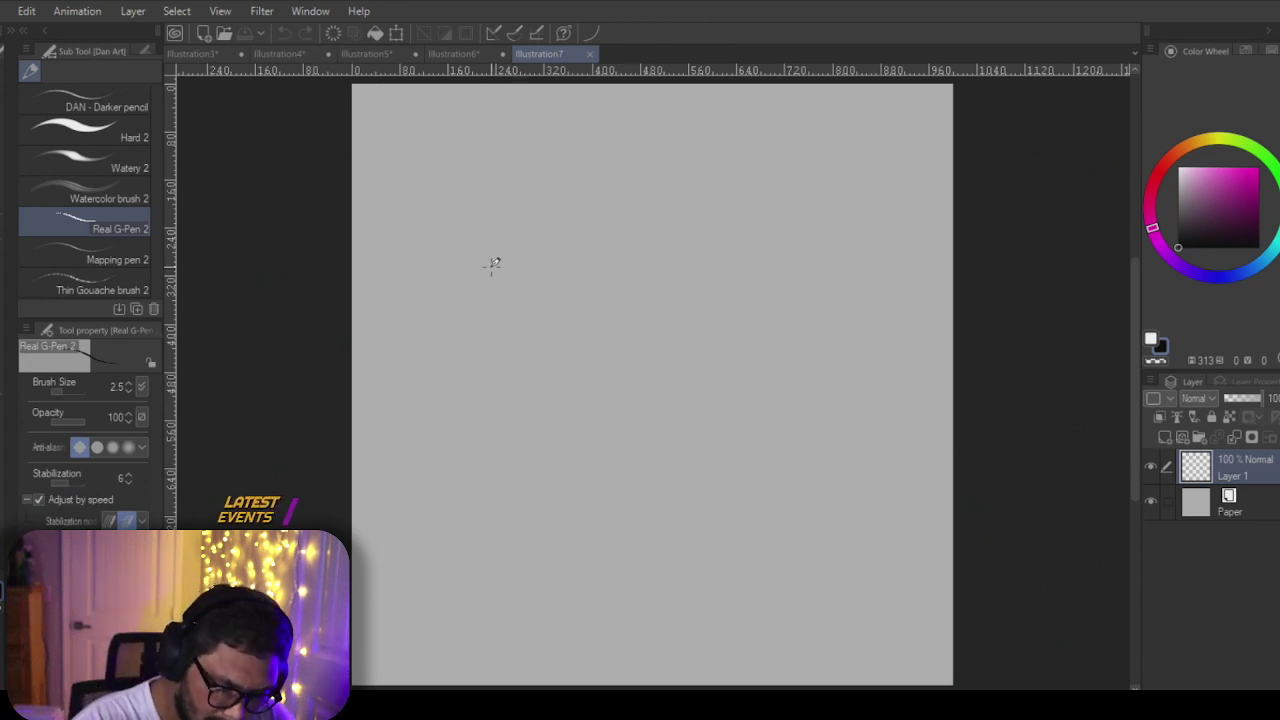
Step: Sketch a large curved blade with a short handle, gripped by a hand at the end of a raised arm
{"action": "left_click_drag", "start_coordinate": [503, 236], "coordinate": [548, 220]}
{"action": "mouse_move", "coordinate": [476, 259]}
{"action": "left_mouse_down"}
{"action": "mouse_move", "coordinate": [444, 343]}
{"action": "mouse_move", "coordinate": [522, 230]}
{"action": "mouse_move", "coordinate": [555, 210]}
{"action": "mouse_move", "coordinate": [500, 287]}
{"action": "mouse_move", "coordinate": [532, 332]}
{"action": "mouse_move", "coordinate": [516, 299]}
{"action": "mouse_move", "coordinate": [506, 312]}
{"action": "mouse_move", "coordinate": [520, 297]}
{"action": "mouse_move", "coordinate": [525, 316]}
{"action": "mouse_move", "coordinate": [500, 330]}
{"action": "mouse_move", "coordinate": [535, 392]}
{"action": "left_mouse_up"}
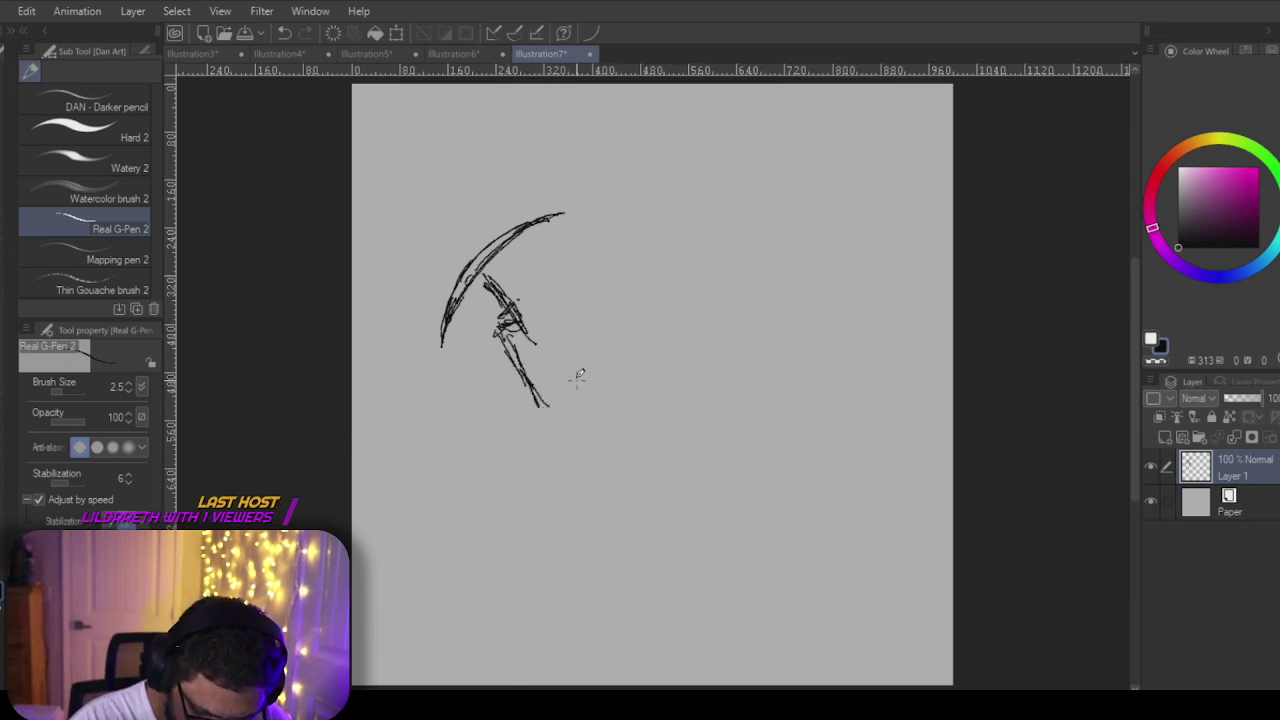
{"action": "mouse_move", "coordinate": [512, 342]}
{"action": "left_mouse_down"}
{"action": "mouse_move", "coordinate": [548, 408]}
{"action": "mouse_move", "coordinate": [534, 398]}
{"action": "mouse_move", "coordinate": [564, 399]}
{"action": "left_mouse_up"}
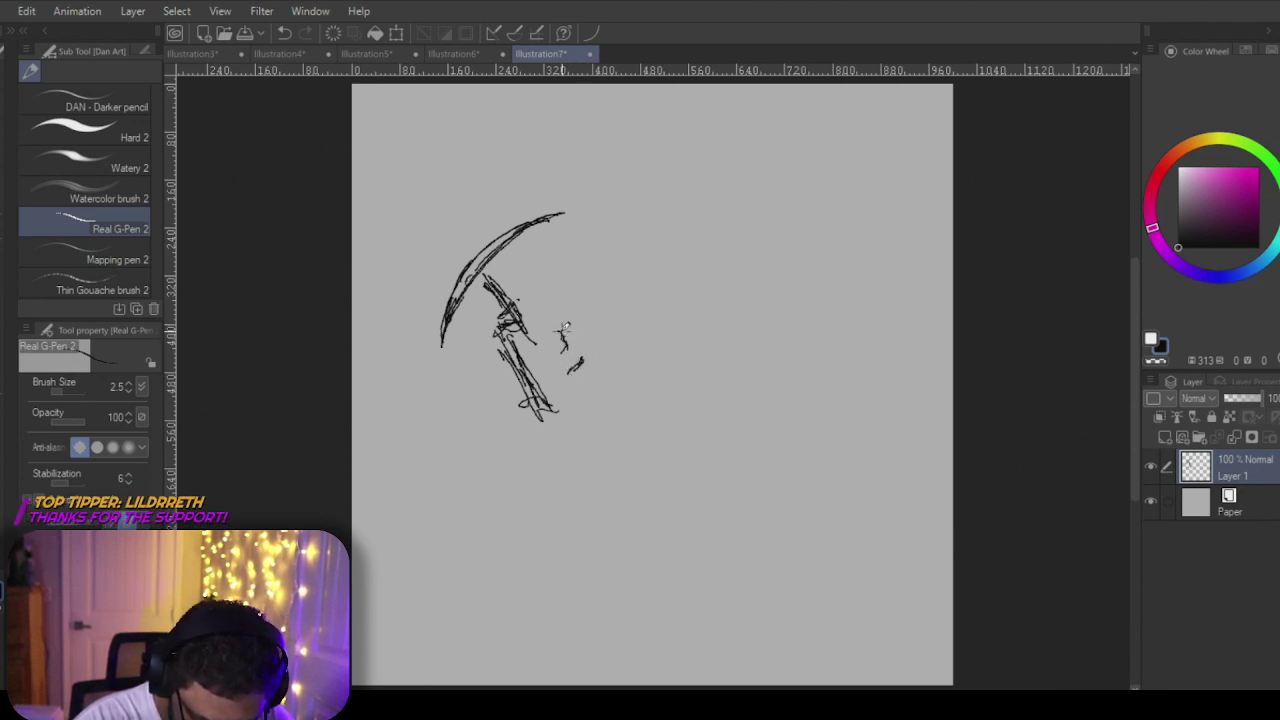
Step: Sketch a small face beside the raised arm, with eyes, nose, a dark open mouth and a flat hat brim
{"action": "mouse_move", "coordinate": [564, 320]}
{"action": "left_mouse_down"}
{"action": "mouse_move", "coordinate": [537, 341]}
{"action": "mouse_move", "coordinate": [580, 366]}
{"action": "left_mouse_up"}
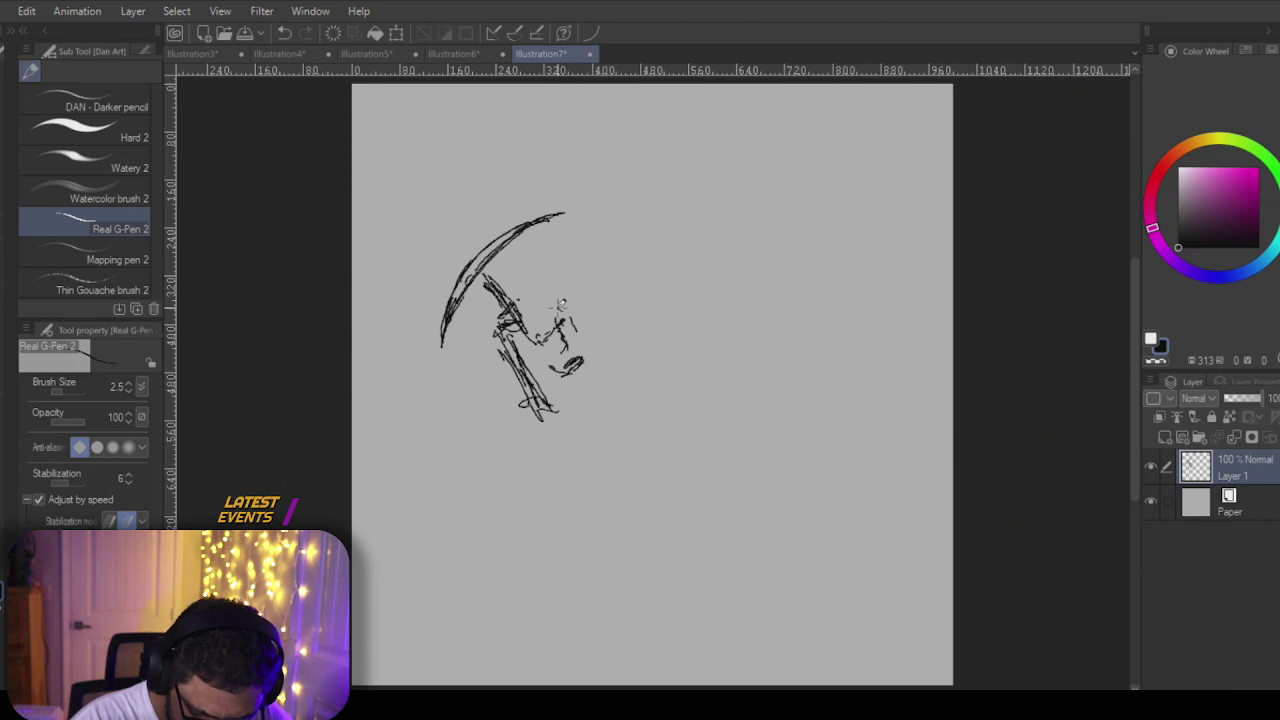
{"action": "mouse_move", "coordinate": [590, 315]}
{"action": "left_mouse_down"}
{"action": "mouse_move", "coordinate": [586, 298]}
{"action": "mouse_move", "coordinate": [548, 308]}
{"action": "left_mouse_up"}
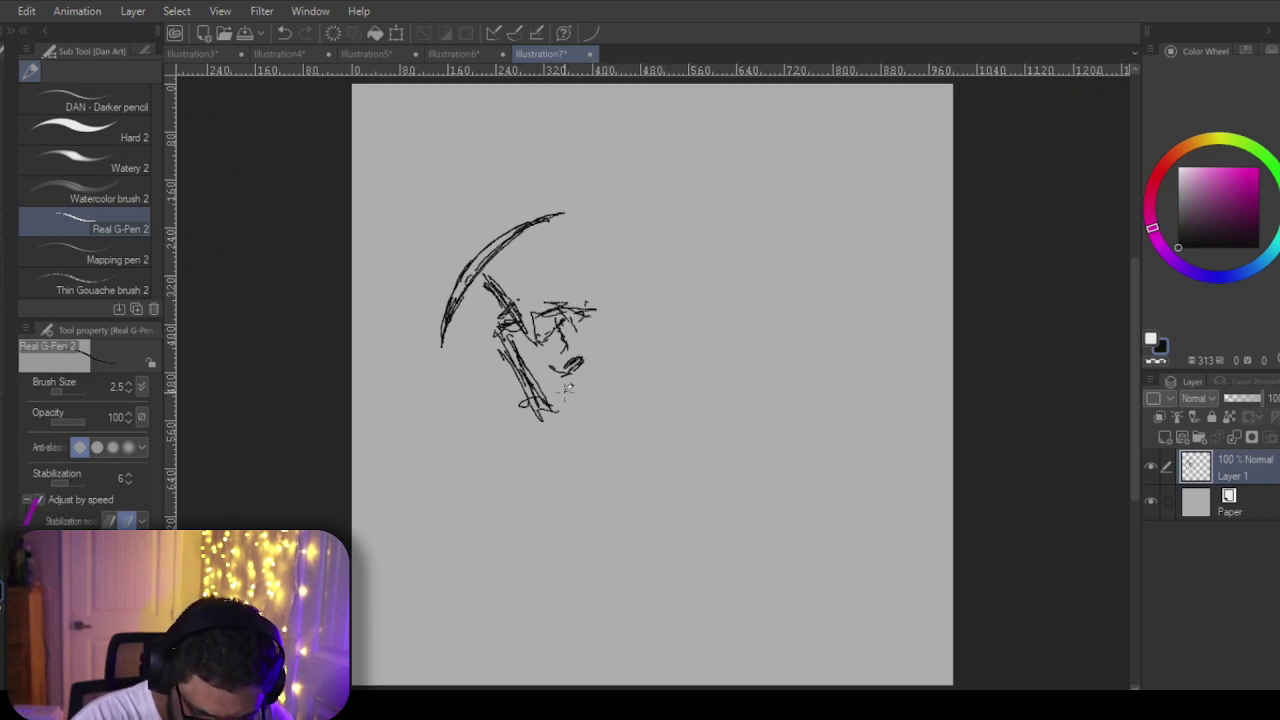
{"action": "mouse_move", "coordinate": [564, 340]}
{"action": "left_mouse_down"}
{"action": "mouse_move", "coordinate": [574, 327]}
{"action": "mouse_move", "coordinate": [541, 357]}
{"action": "mouse_move", "coordinate": [559, 388]}
{"action": "left_mouse_up"}
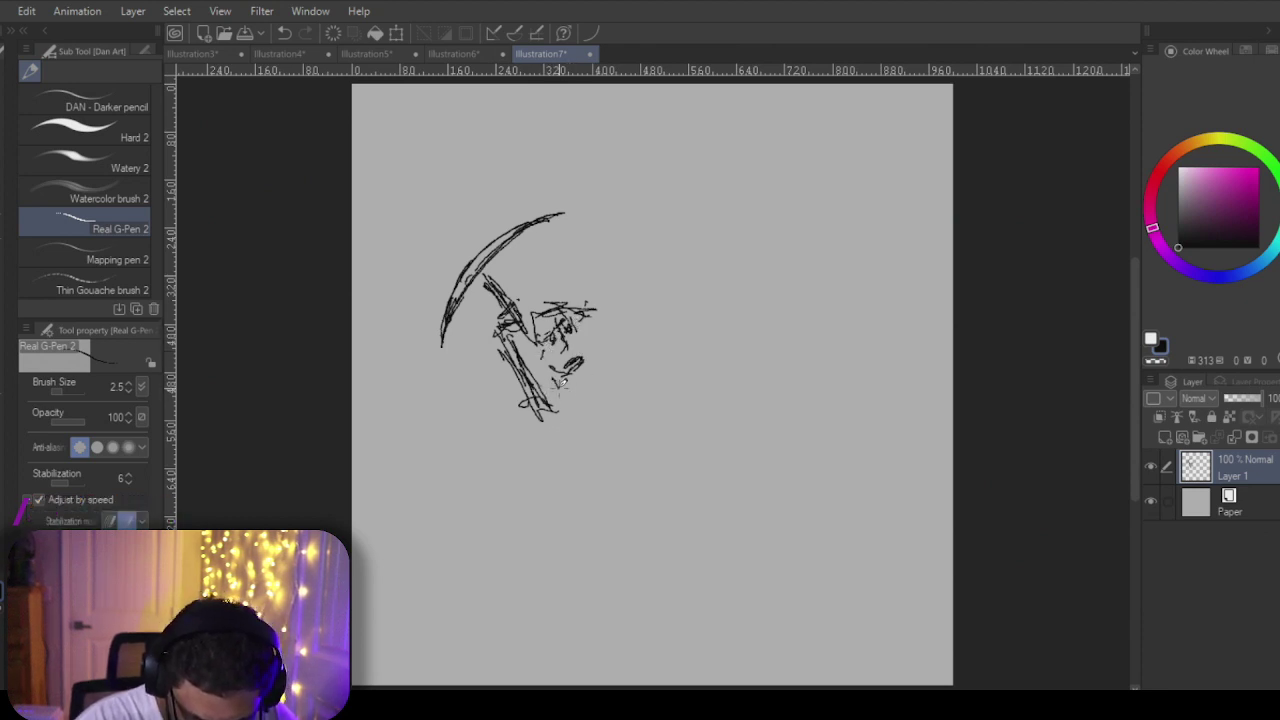
Step: Sketch the figure's neck, shoulders and narrow torso below the face, with loose strokes filling in the chest and lower edge
{"action": "mouse_move", "coordinate": [522, 314]}
{"action": "left_mouse_down"}
{"action": "mouse_move", "coordinate": [586, 402]}
{"action": "mouse_move", "coordinate": [584, 480]}
{"action": "left_mouse_up"}
{"action": "left_click_drag", "start_coordinate": [570, 394], "coordinate": [589, 503]}
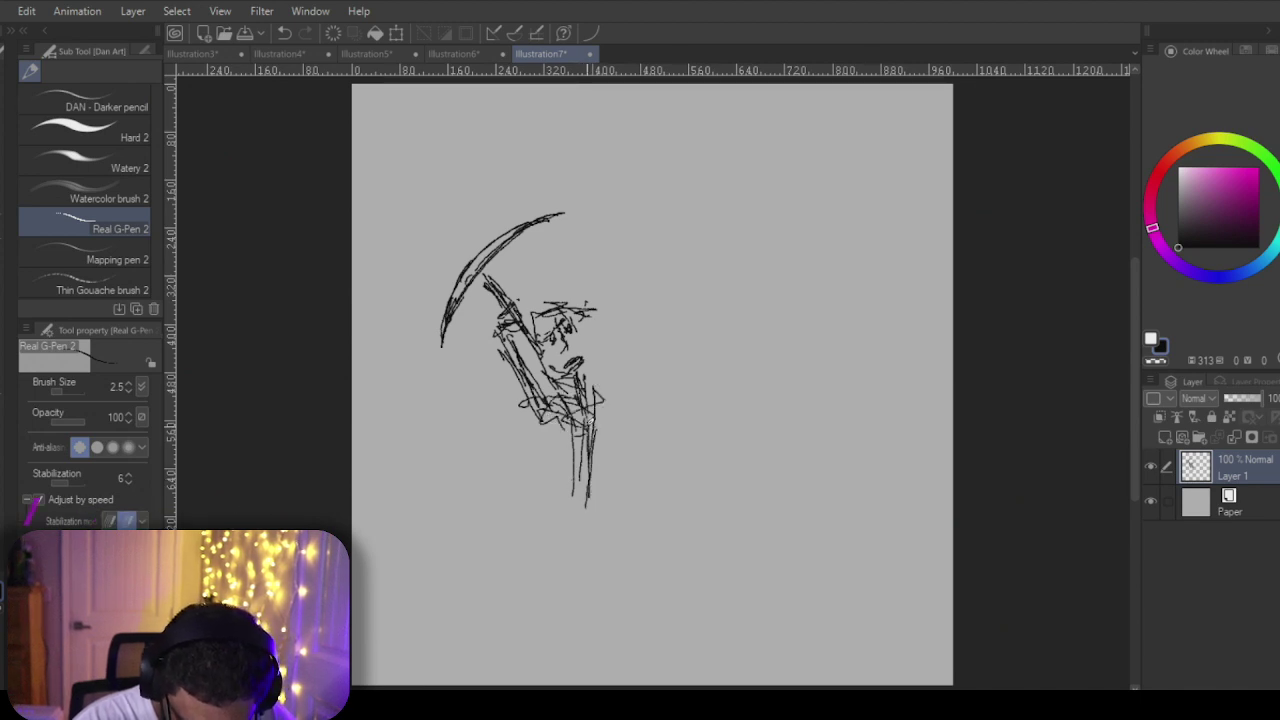
{"action": "left_click_drag", "start_coordinate": [556, 414], "coordinate": [572, 508]}
{"action": "left_click_drag", "start_coordinate": [572, 508], "coordinate": [594, 490]}
{"action": "left_click_drag", "start_coordinate": [576, 436], "coordinate": [586, 478]}
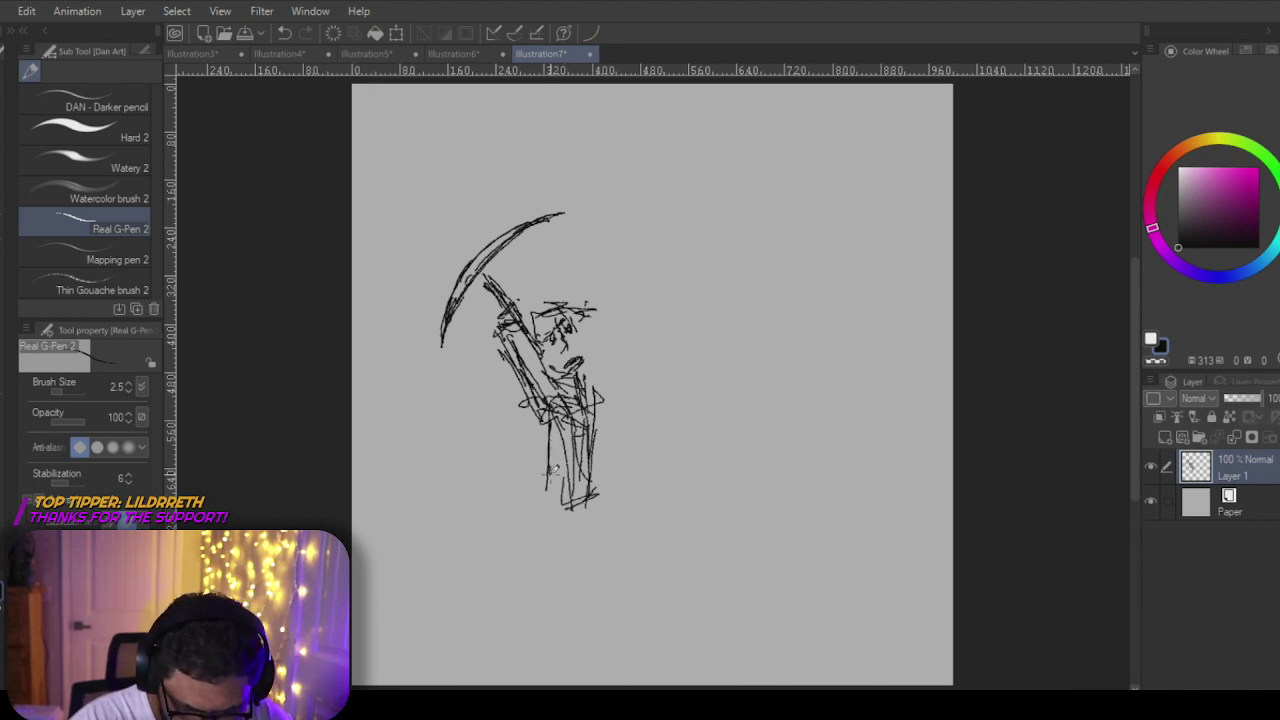
Step: Outline the outer sides and waistline of the torso, and add one straight leg and one leg stretched outward
{"action": "left_click_drag", "start_coordinate": [550, 470], "coordinate": [556, 522]}
{"action": "mouse_move", "coordinate": [600, 402]}
{"action": "left_mouse_down"}
{"action": "mouse_move", "coordinate": [598, 503]}
{"action": "mouse_move", "coordinate": [582, 507]}
{"action": "mouse_move", "coordinate": [617, 496]}
{"action": "left_mouse_up"}
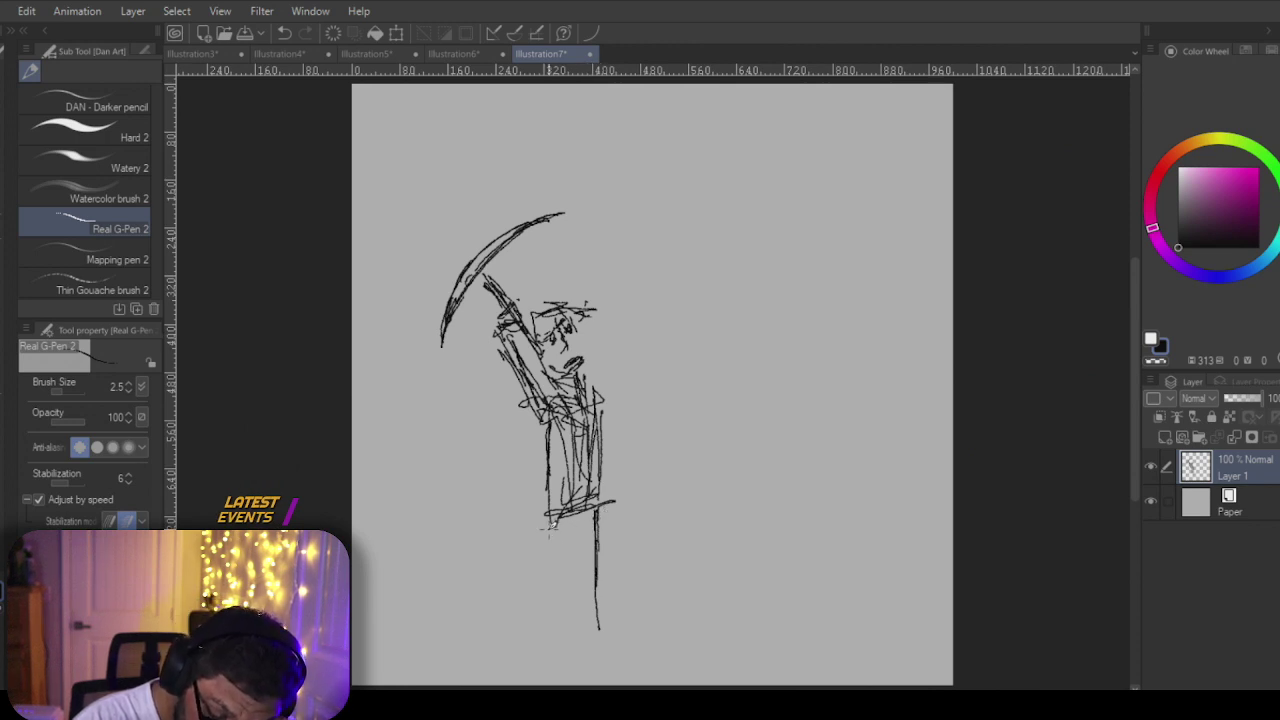
{"action": "left_click_drag", "start_coordinate": [548, 562], "coordinate": [482, 633]}
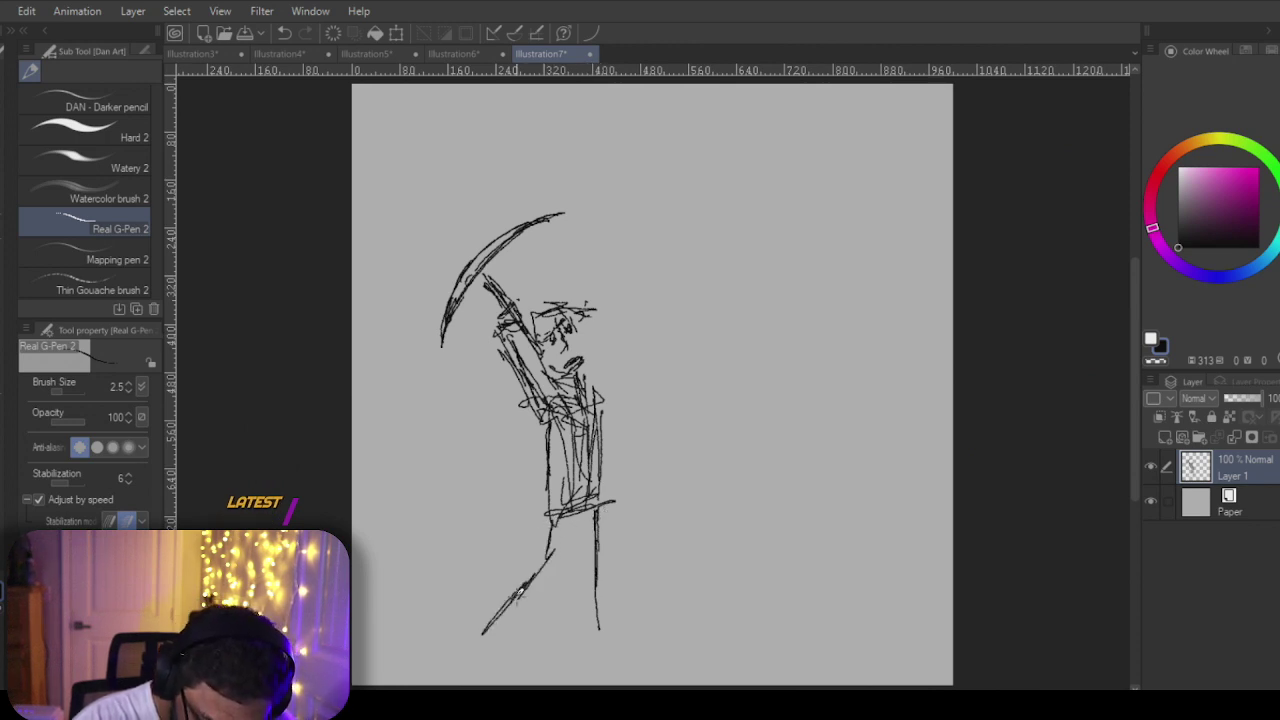
Step: Erase the entire blade-raising figure with the Hard eraser, enlarging the eraser to 70 to clear the canvas
{"action": "key", "text": "e"}
{"action": "left_click_drag", "start_coordinate": [540, 312], "coordinate": [520, 405]}
{"action": "left_click_drag", "start_coordinate": [564, 392], "coordinate": [546, 462]}
{"action": "left_click_drag", "start_coordinate": [600, 472], "coordinate": [583, 537]}
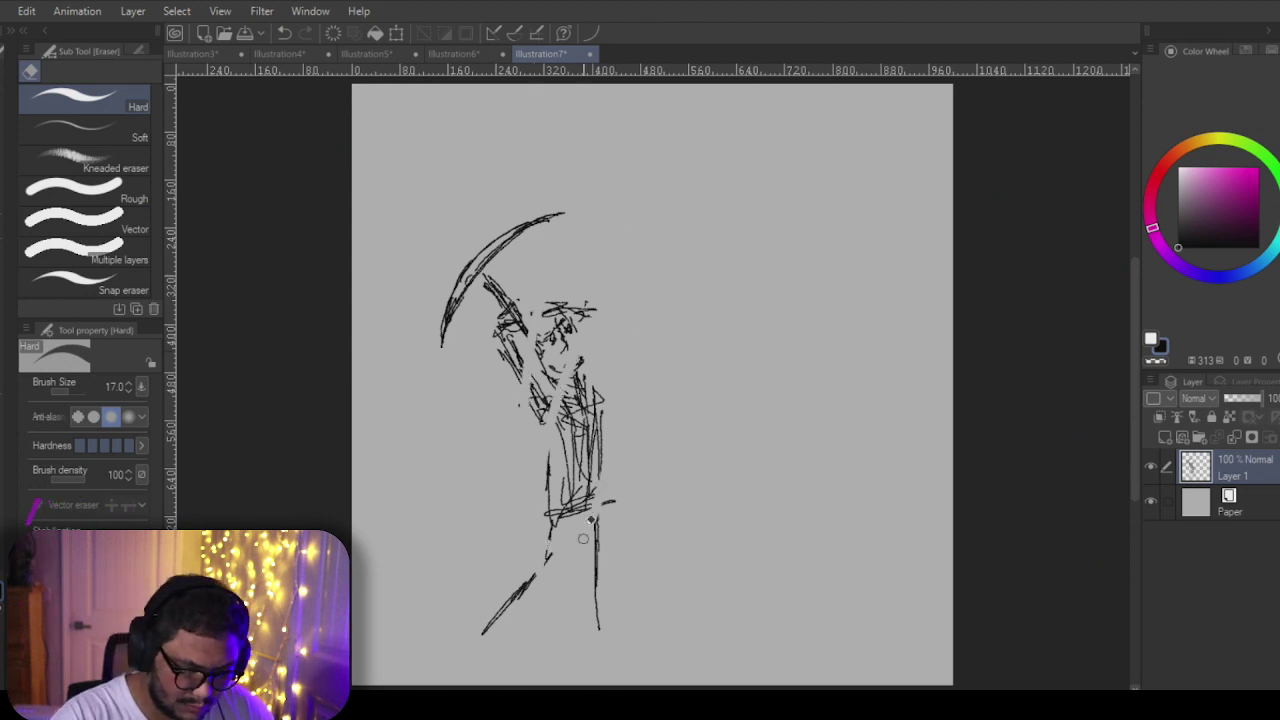
{"action": "left_click_drag", "start_coordinate": [585, 356], "coordinate": [564, 390]}
{"action": "left_click_drag", "start_coordinate": [602, 432], "coordinate": [590, 484]}
{"action": "key", "text": "bracketright"}
{"action": "key", "text": "bracketright"}
{"action": "key", "text": "bracketright"}
{"action": "key", "text": "bracketright"}
{"action": "key", "text": "bracketright"}
{"action": "key", "text": "bracketright"}
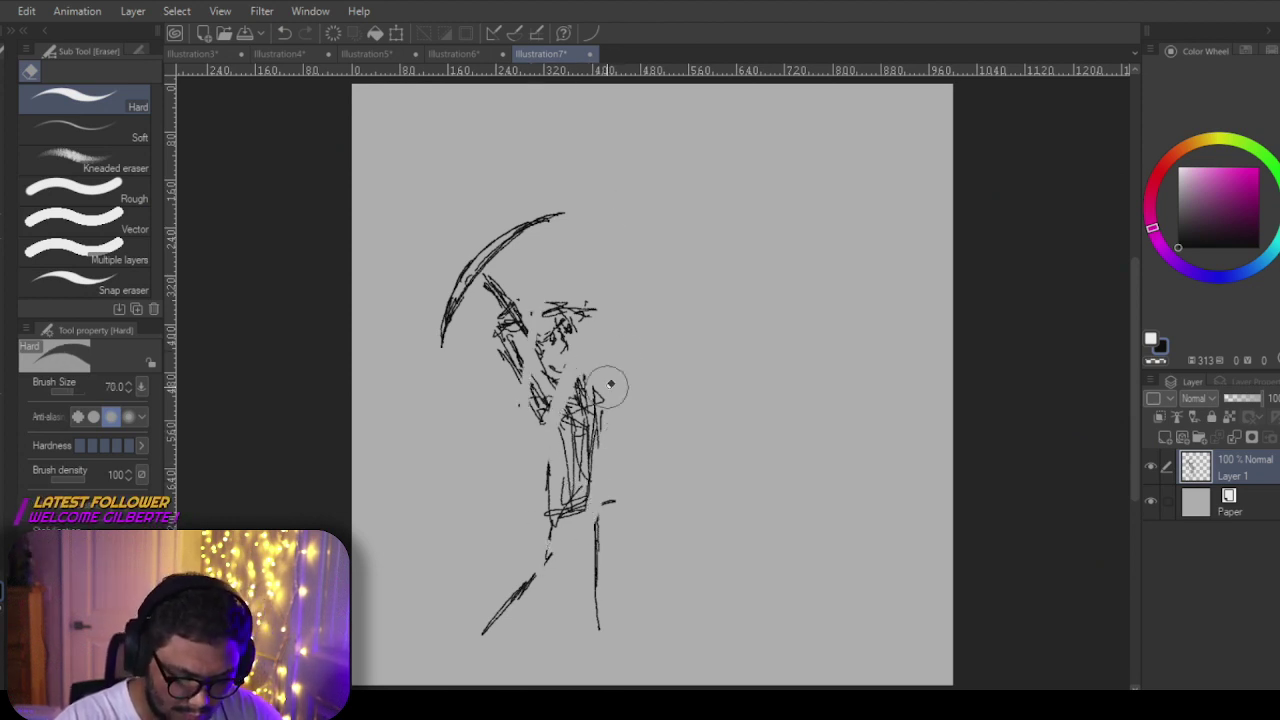
{"action": "left_click_drag", "start_coordinate": [566, 322], "coordinate": [522, 398]}
{"action": "mouse_move", "coordinate": [516, 392]}
{"action": "left_mouse_down"}
{"action": "mouse_move", "coordinate": [560, 308]}
{"action": "mouse_move", "coordinate": [506, 306]}
{"action": "left_mouse_up"}
{"action": "mouse_move", "coordinate": [476, 481]}
{"action": "left_mouse_down"}
{"action": "mouse_move", "coordinate": [591, 428]}
{"action": "mouse_move", "coordinate": [628, 461]}
{"action": "mouse_move", "coordinate": [727, 426]}
{"action": "mouse_move", "coordinate": [658, 553]}
{"action": "mouse_move", "coordinate": [576, 396]}
{"action": "mouse_move", "coordinate": [402, 368]}
{"action": "mouse_move", "coordinate": [700, 117]}
{"action": "left_mouse_up"}
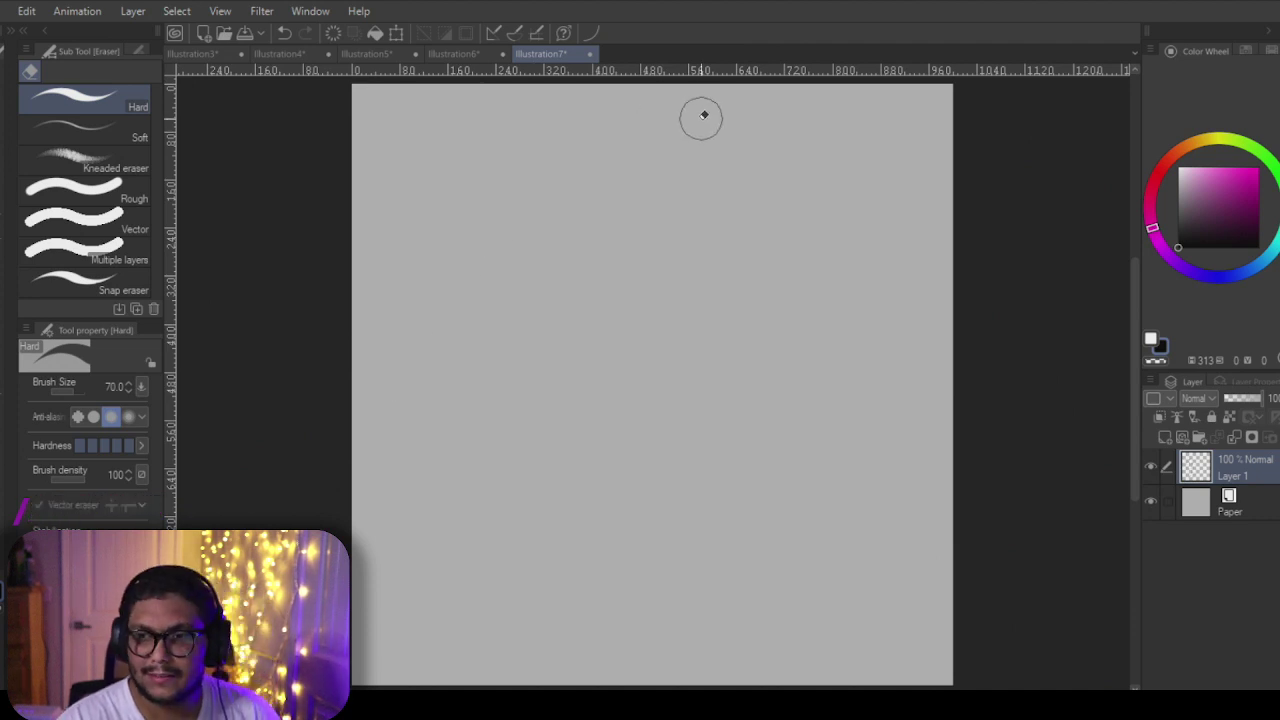
Step: With Real G-Pen 2, draw a long, gently sagging ground line across the lower canvas, with a small peak at its left end
{"action": "key", "text": "p"}
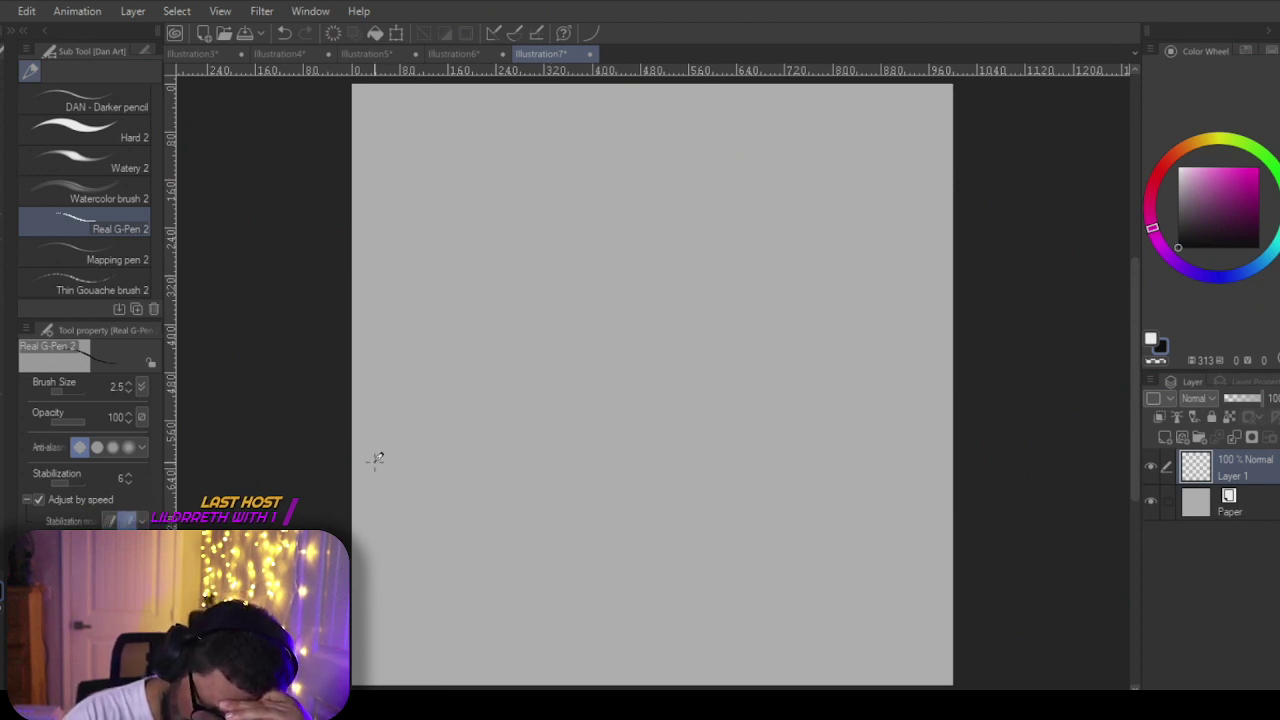
{"action": "left_click_drag", "start_coordinate": [364, 471], "coordinate": [433, 490]}
{"action": "mouse_move", "coordinate": [565, 525]}
{"action": "left_mouse_down"}
{"action": "mouse_move", "coordinate": [831, 514]}
{"action": "mouse_move", "coordinate": [952, 486]}
{"action": "mouse_move", "coordinate": [858, 500]}
{"action": "left_mouse_up"}
{"action": "left_click_drag", "start_coordinate": [888, 491], "coordinate": [952, 489]}
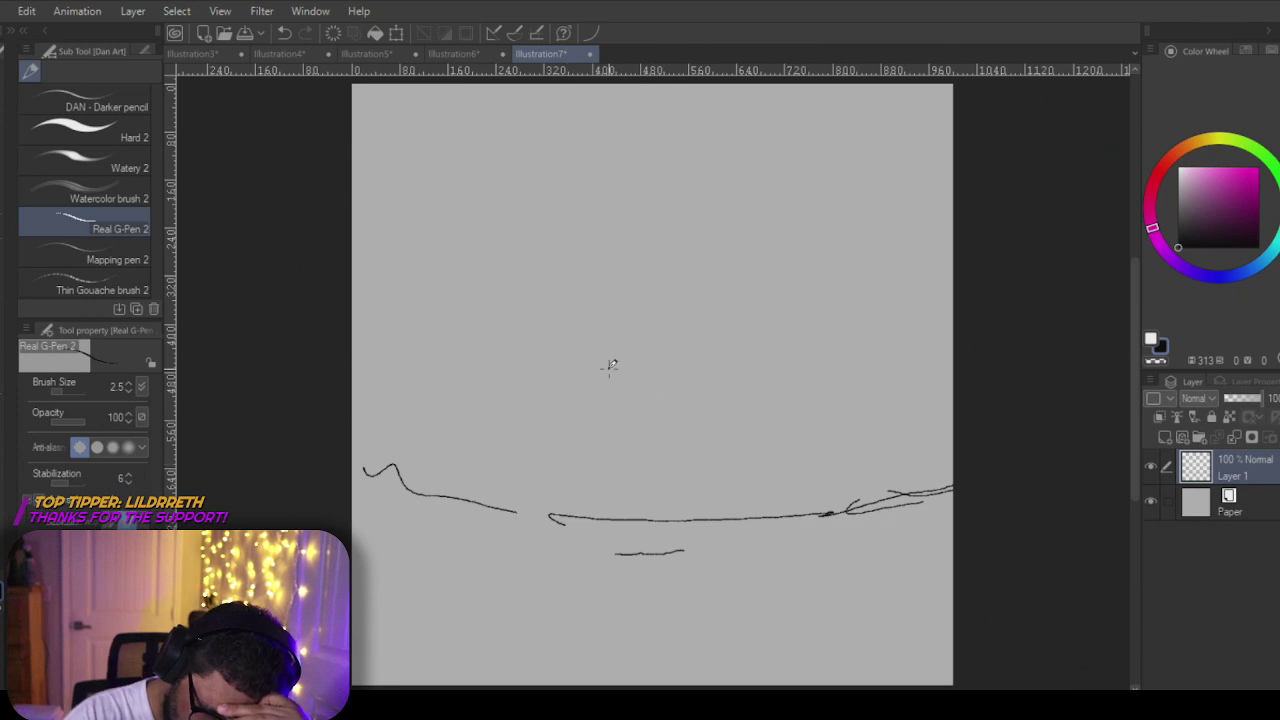
Step: Sketch a long, flattened horizontal band across the upper canvas, adding short accent lines in and below it
{"action": "left_click_drag", "start_coordinate": [353, 261], "coordinate": [427, 261]}
{"action": "mouse_move", "coordinate": [446, 262]}
{"action": "left_mouse_down"}
{"action": "mouse_move", "coordinate": [729, 251]}
{"action": "mouse_move", "coordinate": [921, 266]}
{"action": "left_mouse_up"}
{"action": "left_click_drag", "start_coordinate": [877, 267], "coordinate": [772, 271]}
{"action": "left_click_drag", "start_coordinate": [759, 270], "coordinate": [667, 261]}
{"action": "mouse_move", "coordinate": [360, 267]}
{"action": "left_mouse_down"}
{"action": "mouse_move", "coordinate": [680, 281]}
{"action": "mouse_move", "coordinate": [895, 266]}
{"action": "left_mouse_up"}
{"action": "left_click_drag", "start_coordinate": [612, 287], "coordinate": [670, 285]}
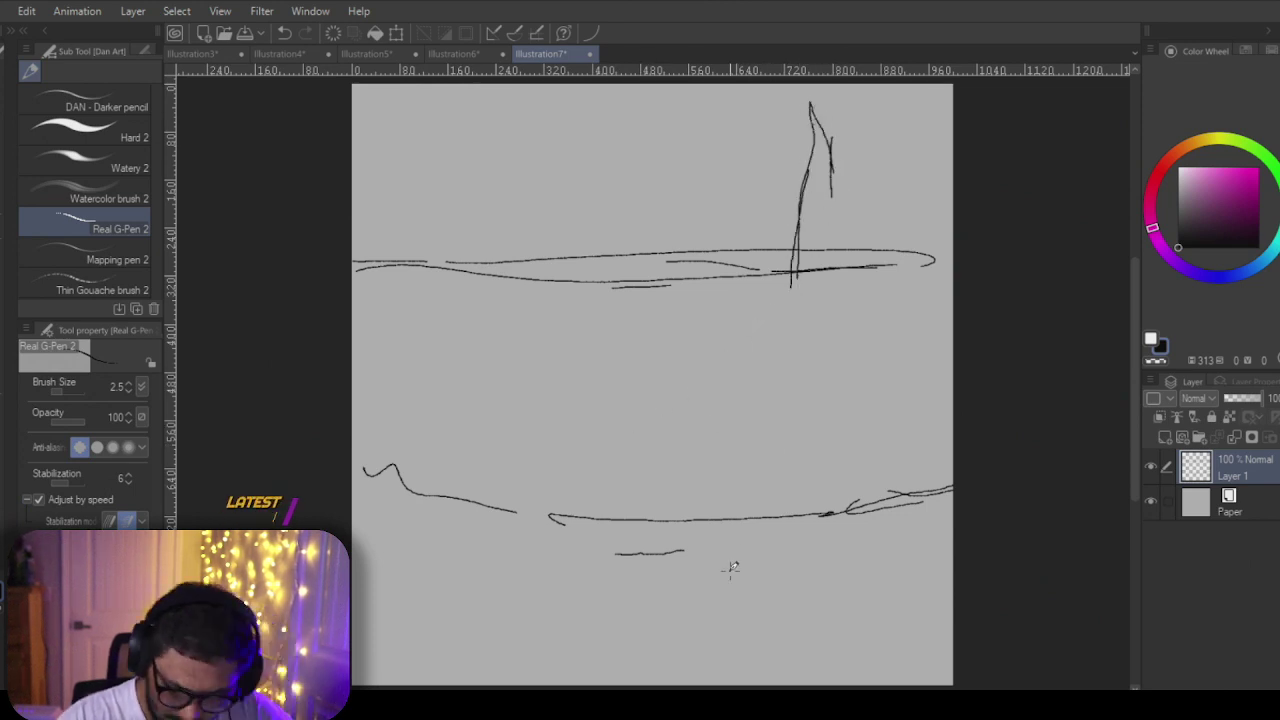
Step: Undo the last stroke of the tall upright shape and redraw it with a rounded top and a sloping foot
{"action": "key", "text": "ctrl+z"}
{"action": "mouse_move", "coordinate": [800, 222]}
{"action": "left_mouse_down"}
{"action": "mouse_move", "coordinate": [827, 107]}
{"action": "mouse_move", "coordinate": [840, 147]}
{"action": "mouse_move", "coordinate": [822, 116]}
{"action": "mouse_move", "coordinate": [826, 170]}
{"action": "left_mouse_up"}
{"action": "mouse_move", "coordinate": [840, 118]}
{"action": "left_mouse_down"}
{"action": "mouse_move", "coordinate": [830, 198]}
{"action": "mouse_move", "coordinate": [866, 260]}
{"action": "left_mouse_up"}
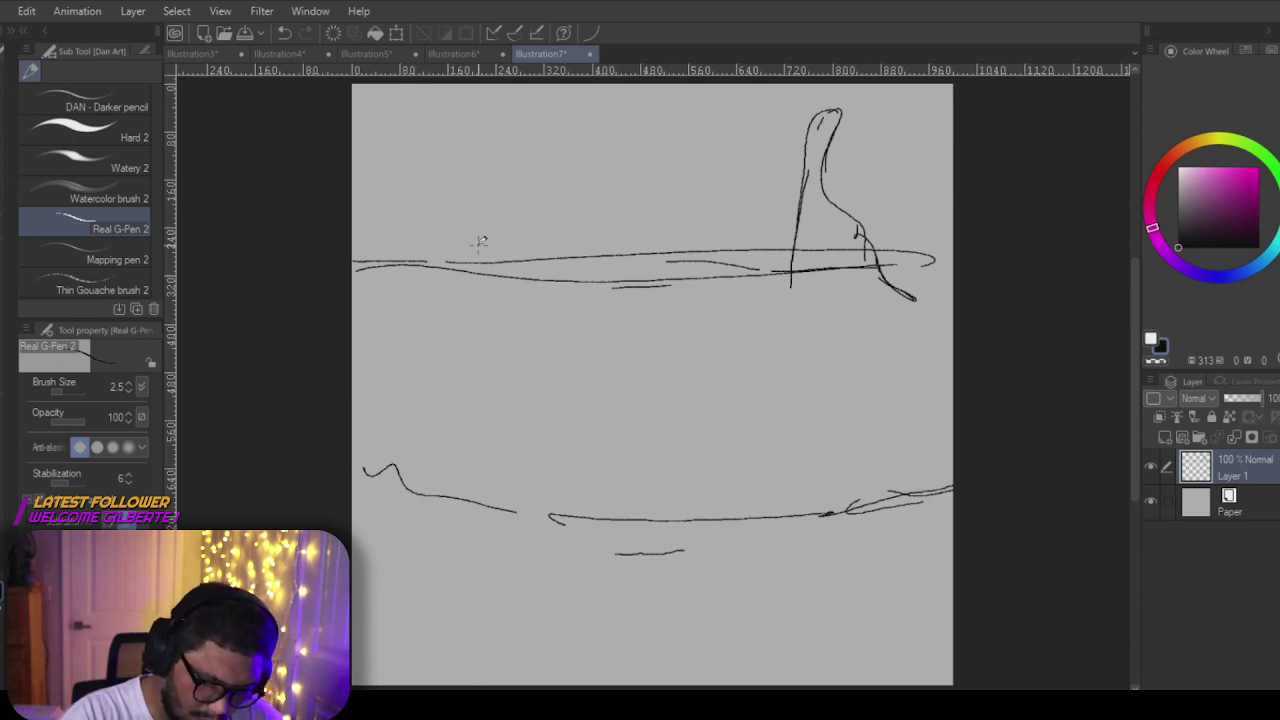
Step: Draw a pair of parallel horizontal rail lines across the upper canvas, with a short dash between the rails and the band
{"action": "left_click_drag", "start_coordinate": [617, 172], "coordinate": [645, 172]}
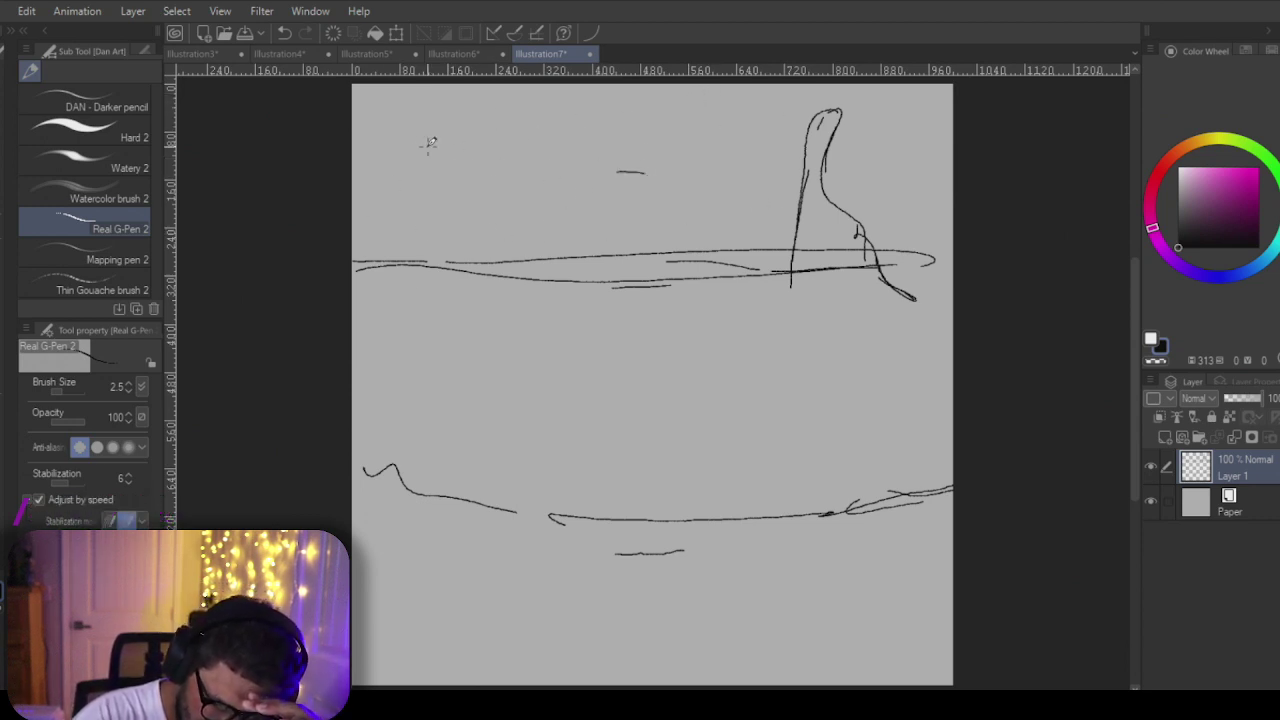
{"action": "left_click_drag", "start_coordinate": [451, 118], "coordinate": [812, 122]}
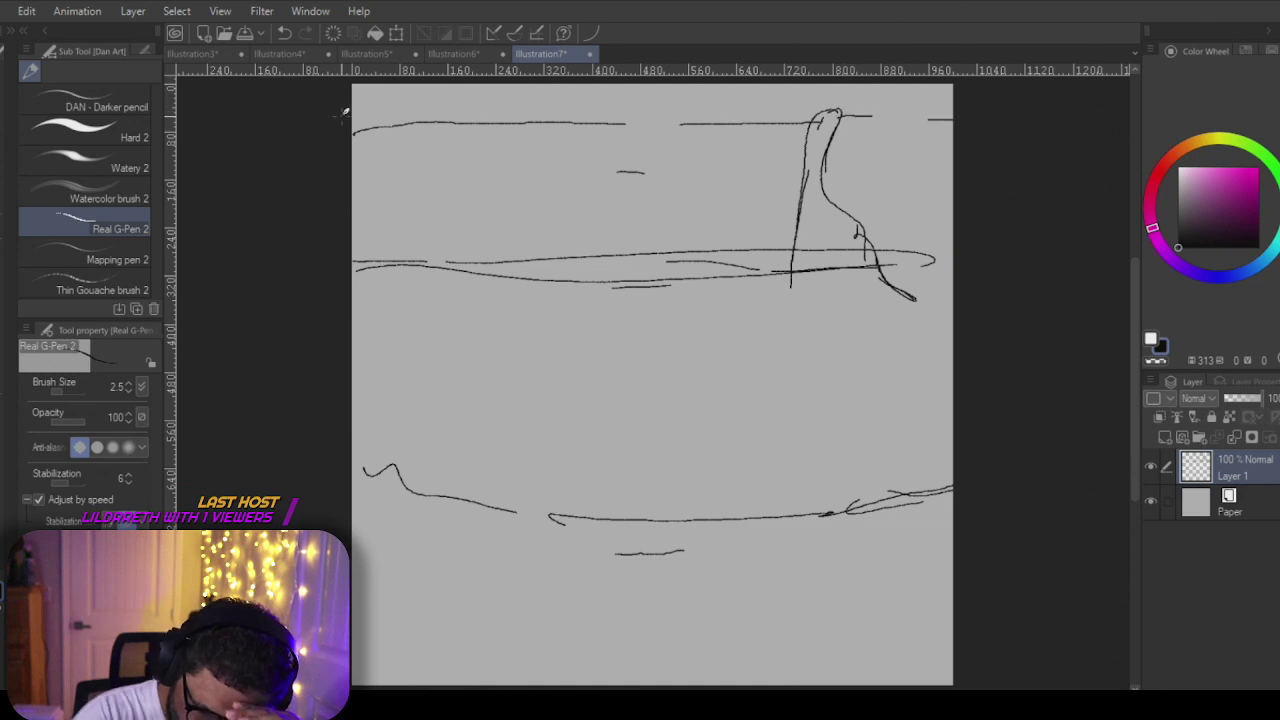
{"action": "left_click_drag", "start_coordinate": [405, 137], "coordinate": [890, 130]}
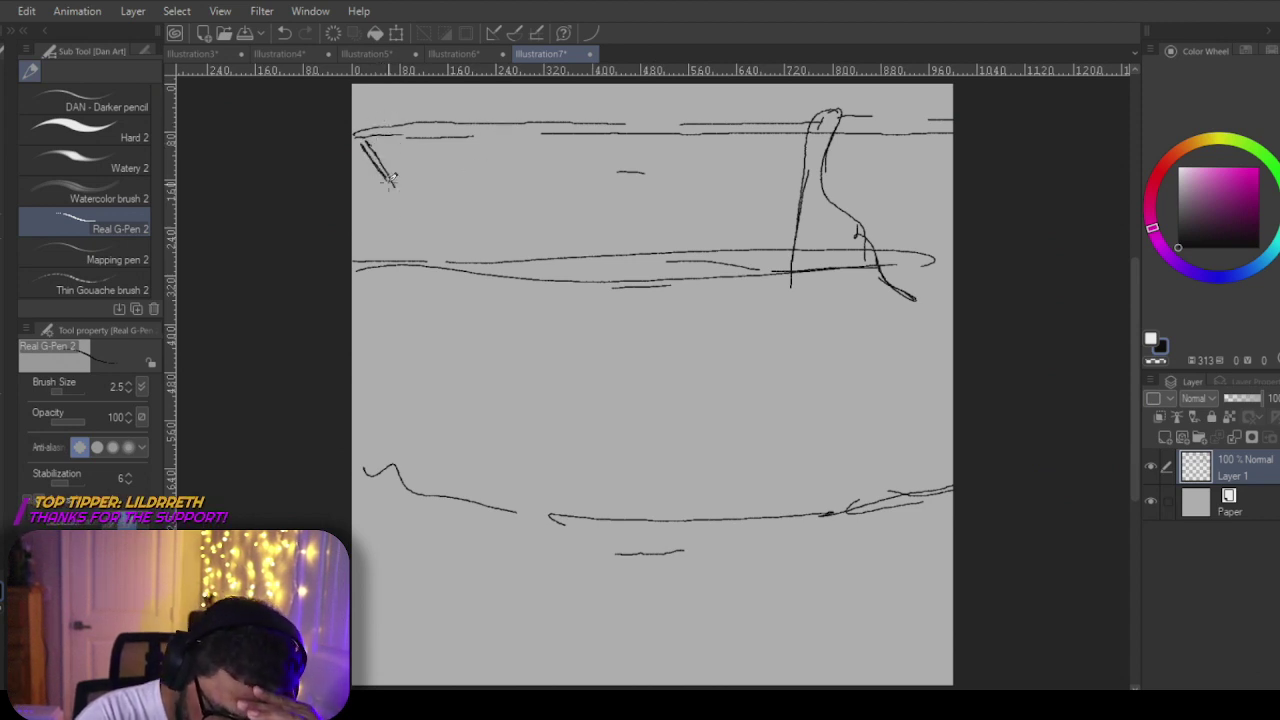
Step: Sketch an X-shaped brace with a flat base between the rails and the band, at the canvas's left edge
{"action": "left_click_drag", "start_coordinate": [390, 181], "coordinate": [398, 192]}
{"action": "mouse_move", "coordinate": [424, 148]}
{"action": "left_mouse_down"}
{"action": "mouse_move", "coordinate": [396, 195]}
{"action": "mouse_move", "coordinate": [418, 205]}
{"action": "mouse_move", "coordinate": [372, 252]}
{"action": "left_mouse_up"}
{"action": "left_click_drag", "start_coordinate": [405, 208], "coordinate": [432, 256]}
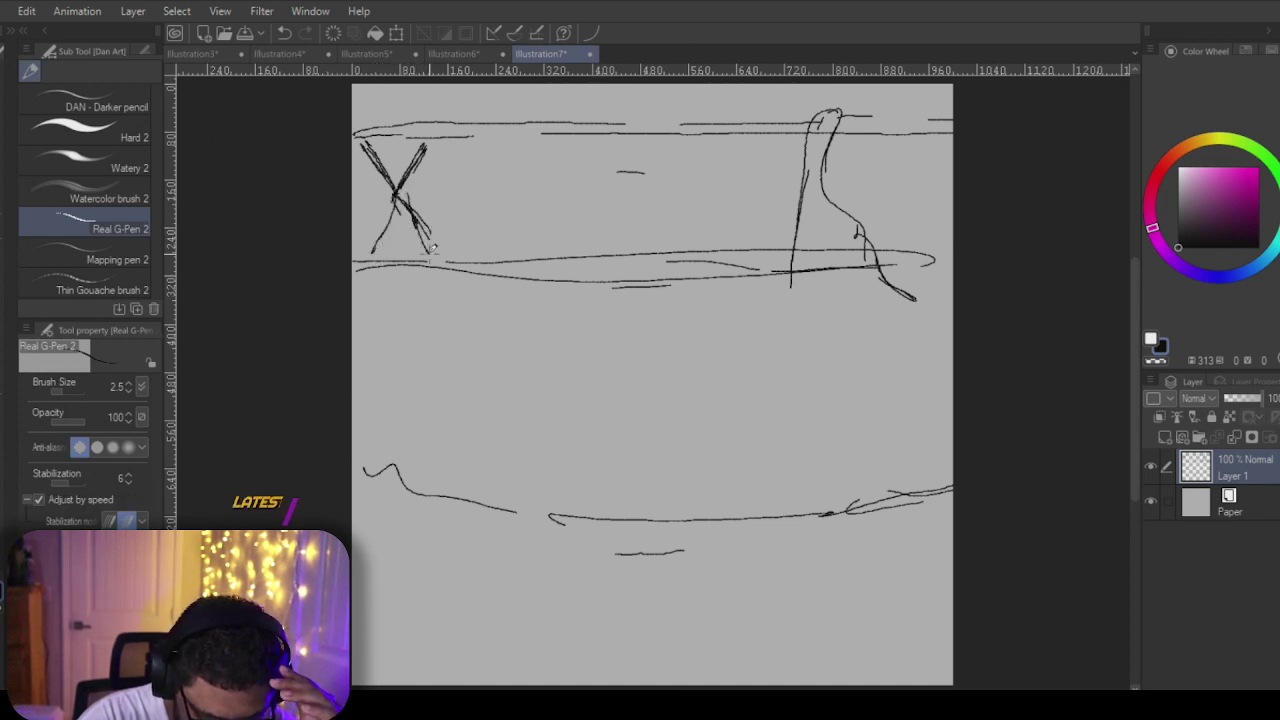
{"action": "left_click_drag", "start_coordinate": [398, 196], "coordinate": [389, 260]}
{"action": "left_click_drag", "start_coordinate": [362, 260], "coordinate": [396, 258]}
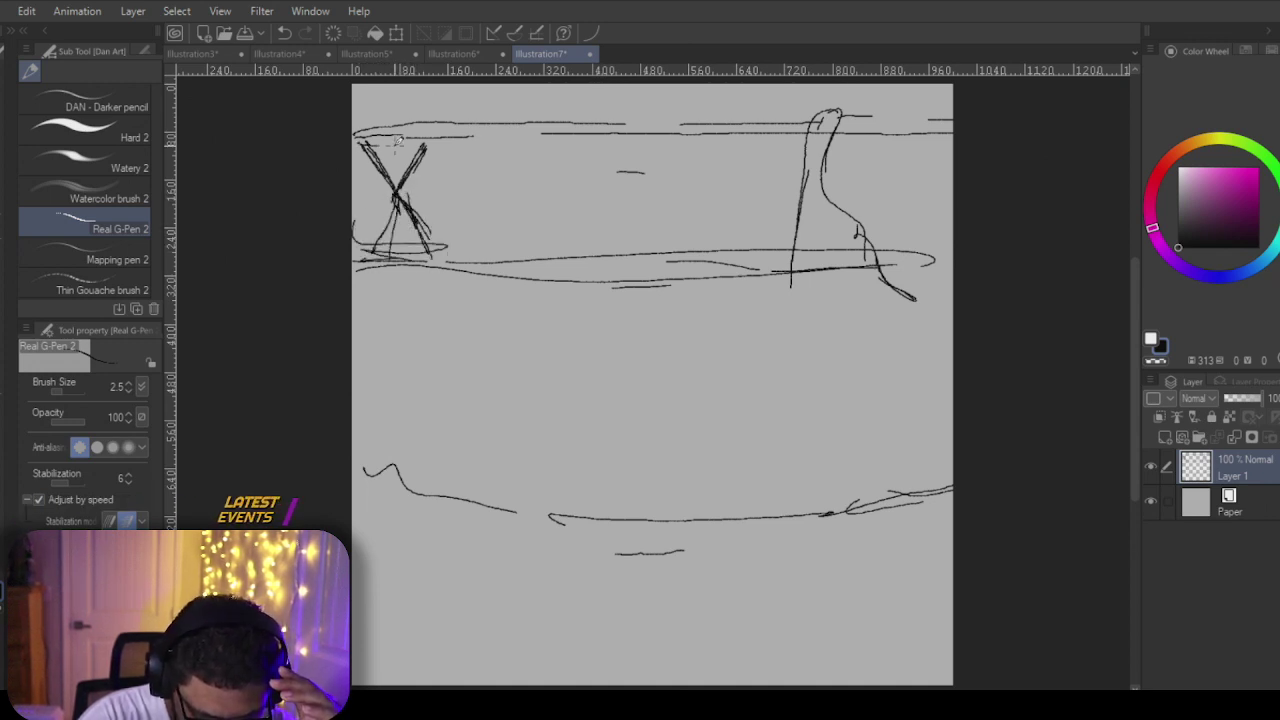
Step: Sketch a small box with crossed strokes above the rails, and frame the X brace with vertical sides
{"action": "mouse_move", "coordinate": [408, 99]}
{"action": "left_mouse_down"}
{"action": "mouse_move", "coordinate": [474, 95]}
{"action": "mouse_move", "coordinate": [463, 119]}
{"action": "mouse_move", "coordinate": [436, 112]}
{"action": "mouse_move", "coordinate": [507, 80]}
{"action": "mouse_move", "coordinate": [502, 137]}
{"action": "left_mouse_up"}
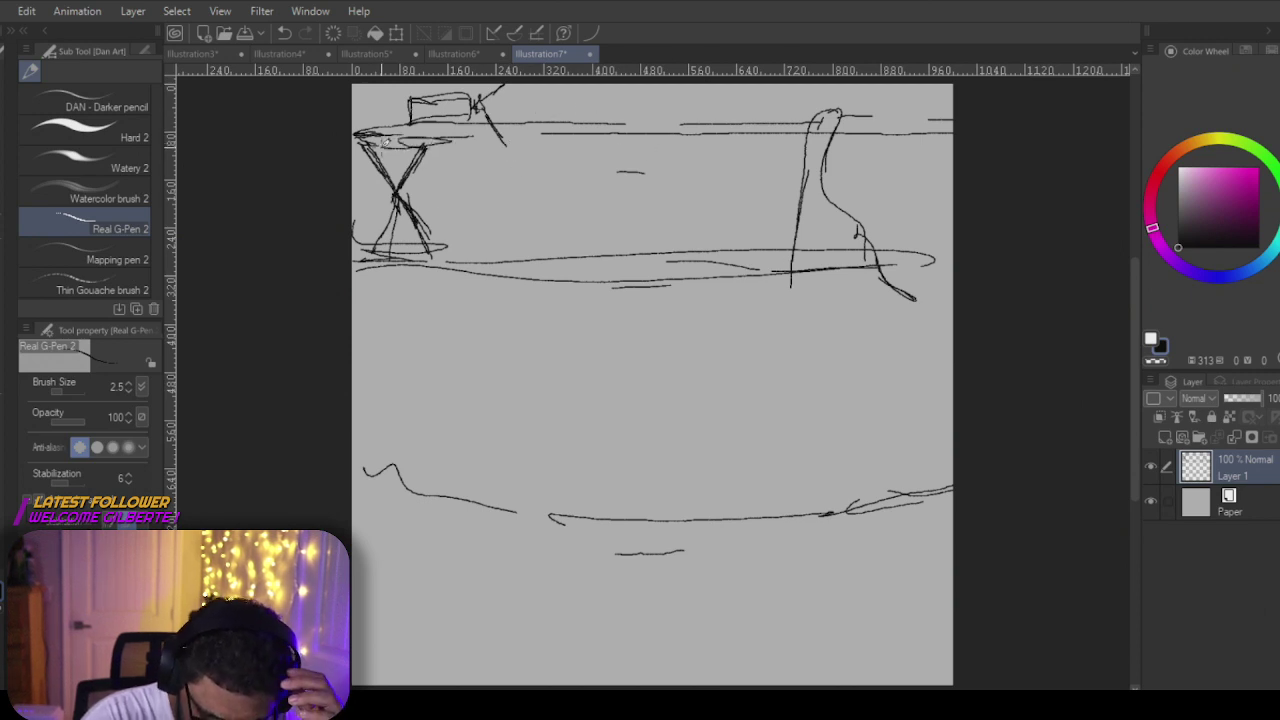
{"action": "left_click_drag", "start_coordinate": [425, 146], "coordinate": [432, 250]}
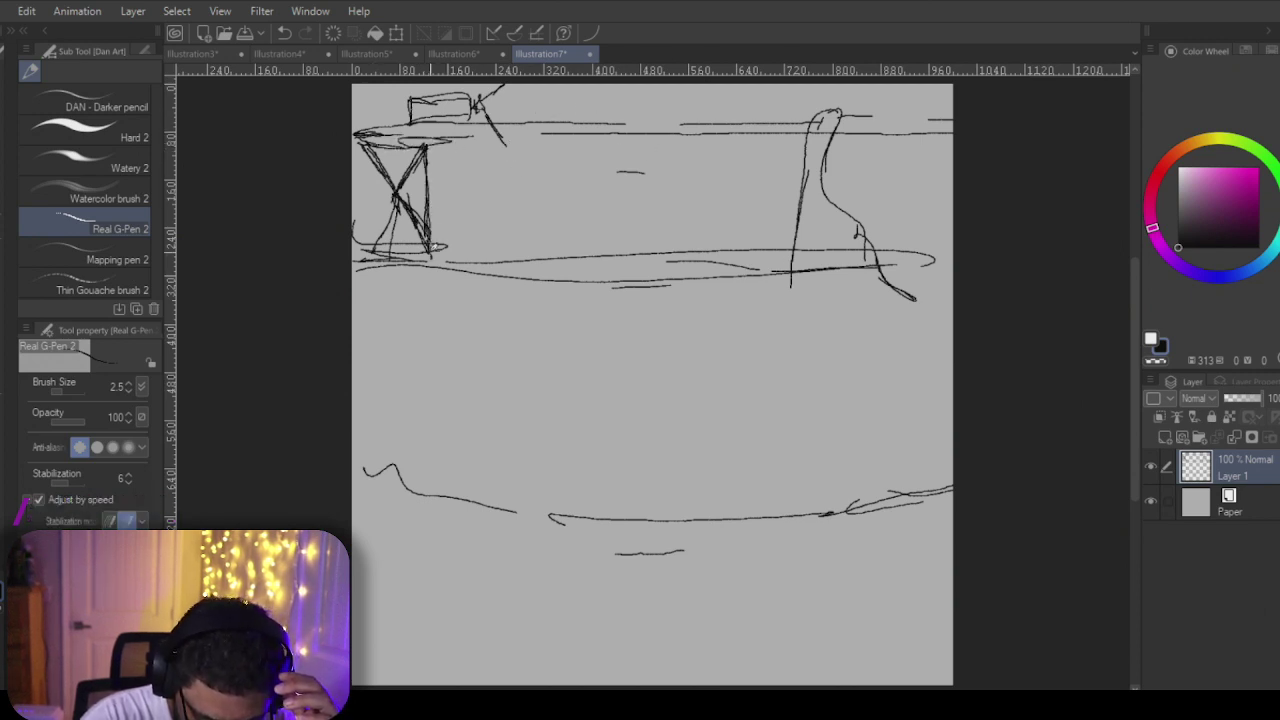
{"action": "left_click_drag", "start_coordinate": [355, 245], "coordinate": [357, 148]}
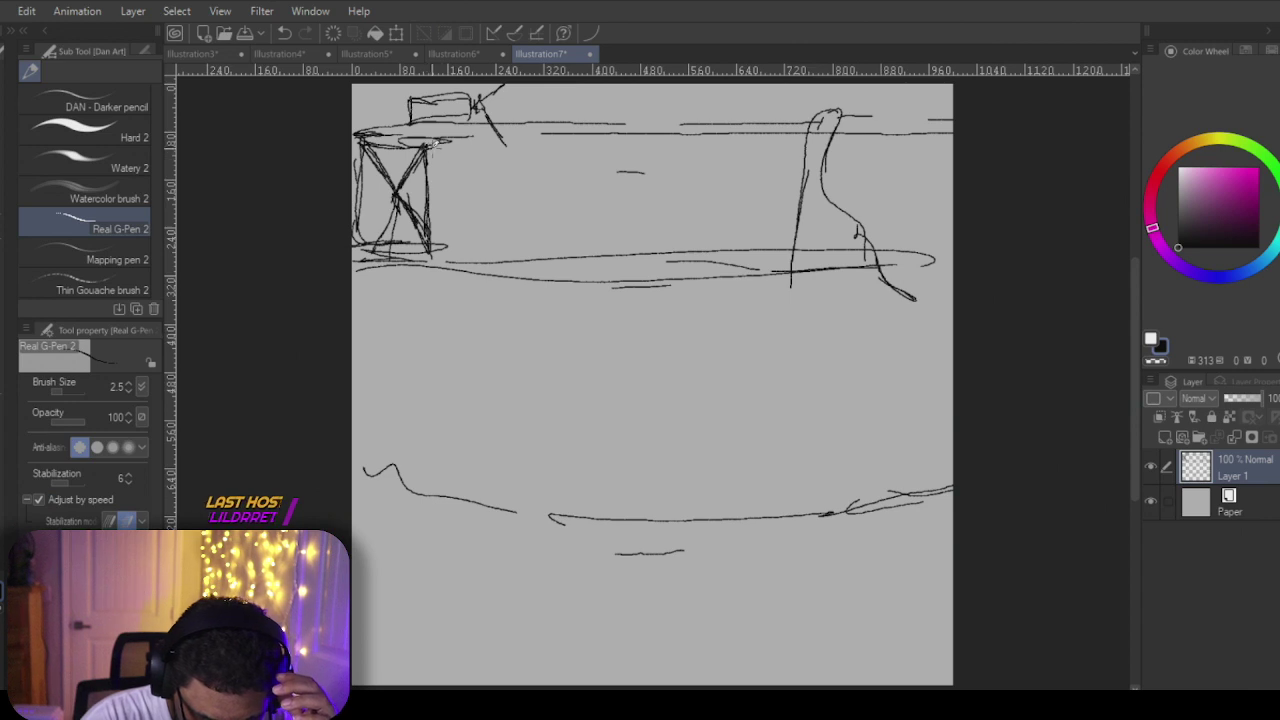
Step: Lasso the X-braced panel and copy it onto five new layers
{"action": "key", "text": "m"}
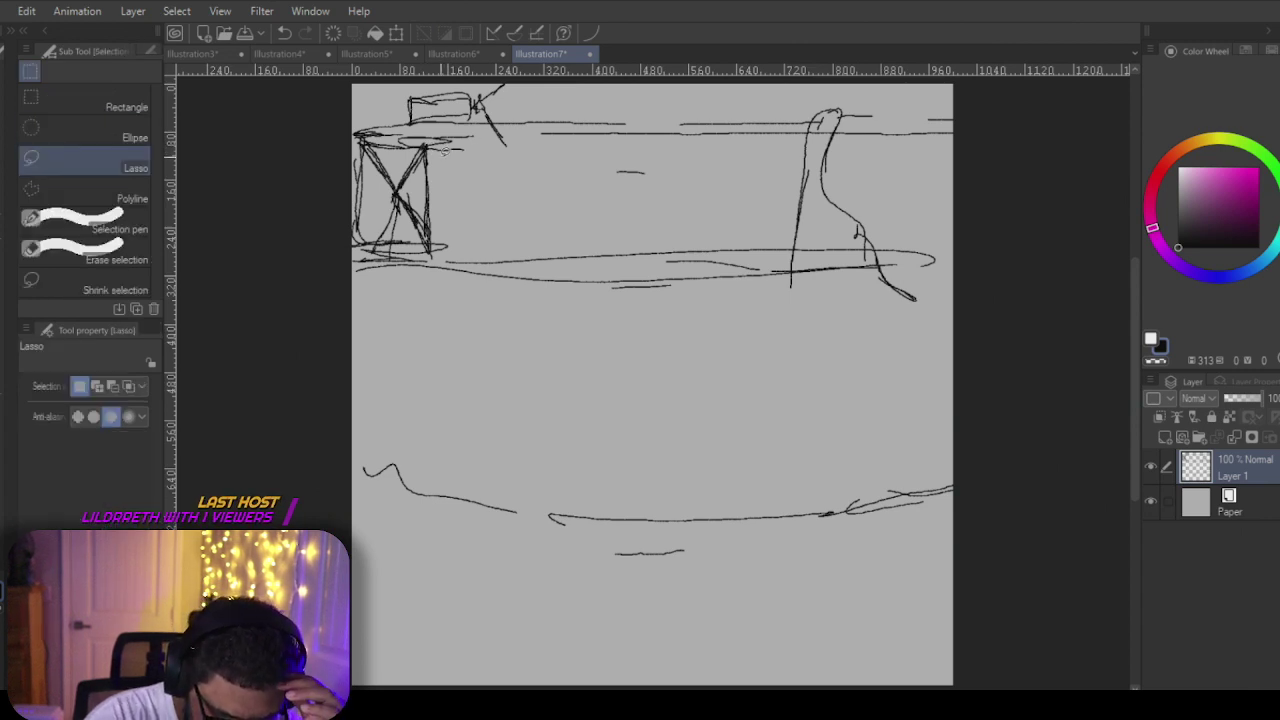
{"action": "mouse_move", "coordinate": [354, 236]}
{"action": "left_mouse_down"}
{"action": "mouse_move", "coordinate": [455, 235]}
{"action": "mouse_move", "coordinate": [440, 148]}
{"action": "left_mouse_up"}
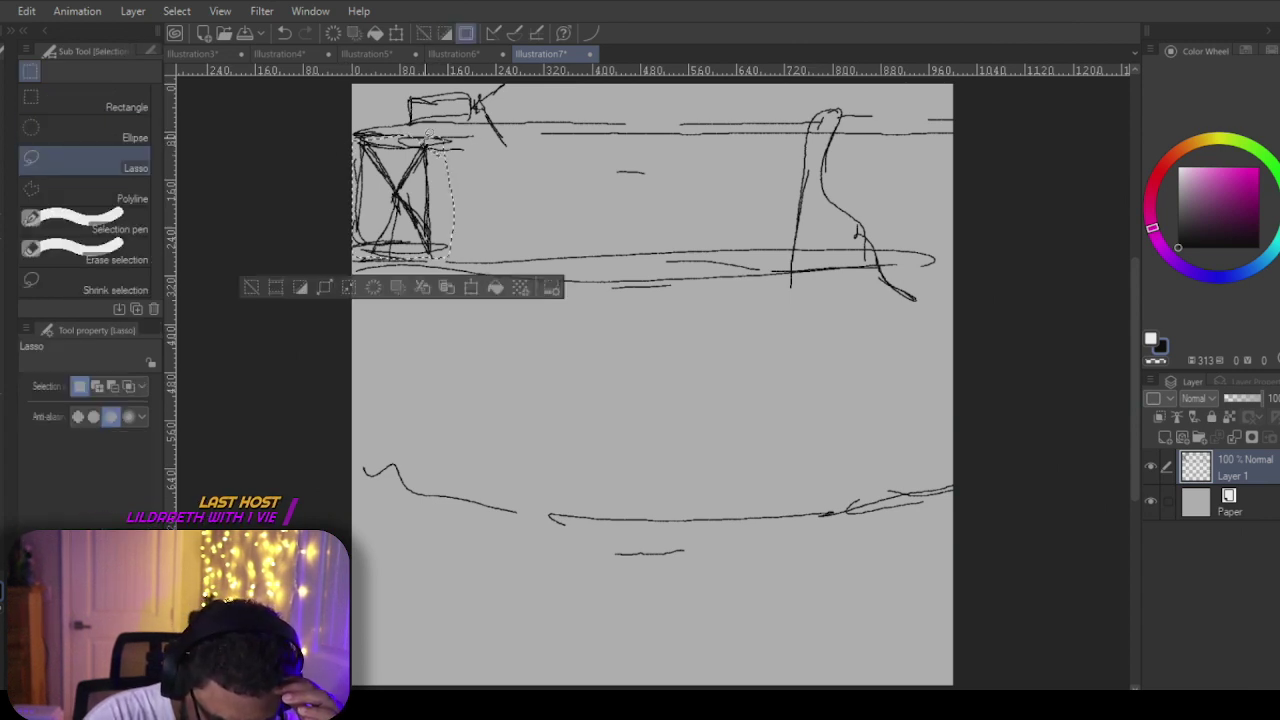
{"action": "left_click", "coordinate": [446, 288]}
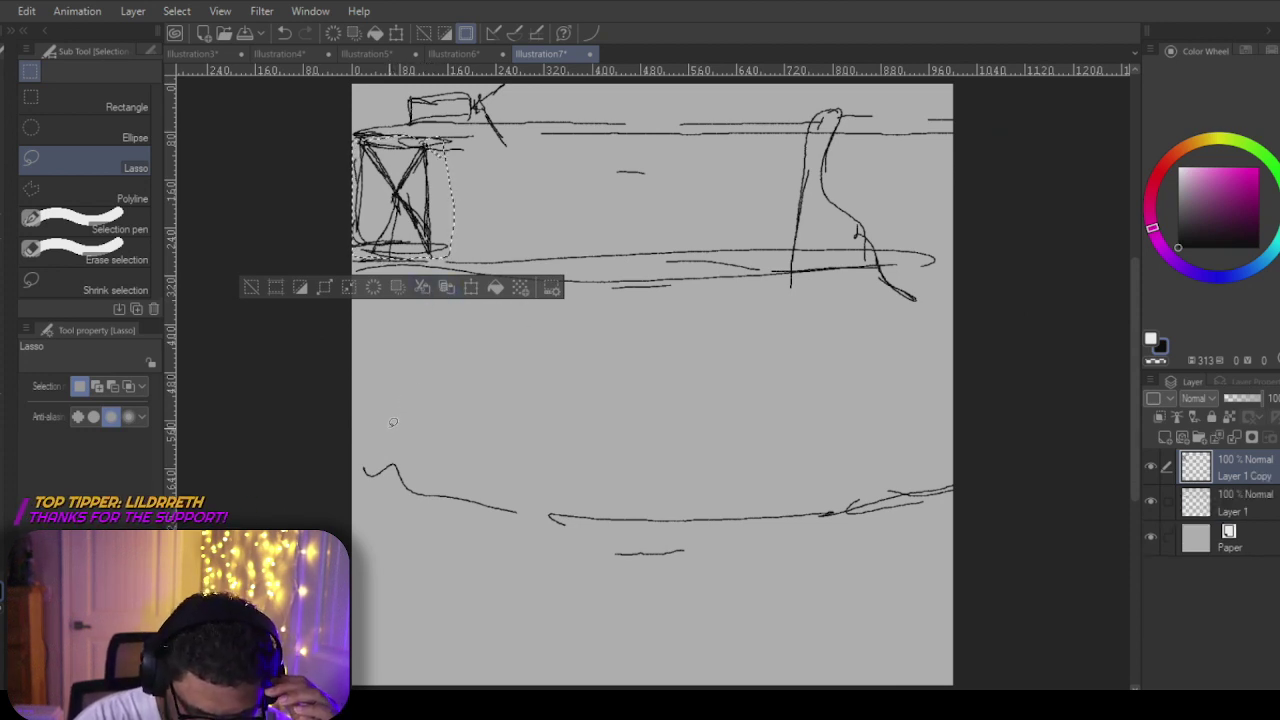
{"action": "left_click", "coordinate": [446, 288]}
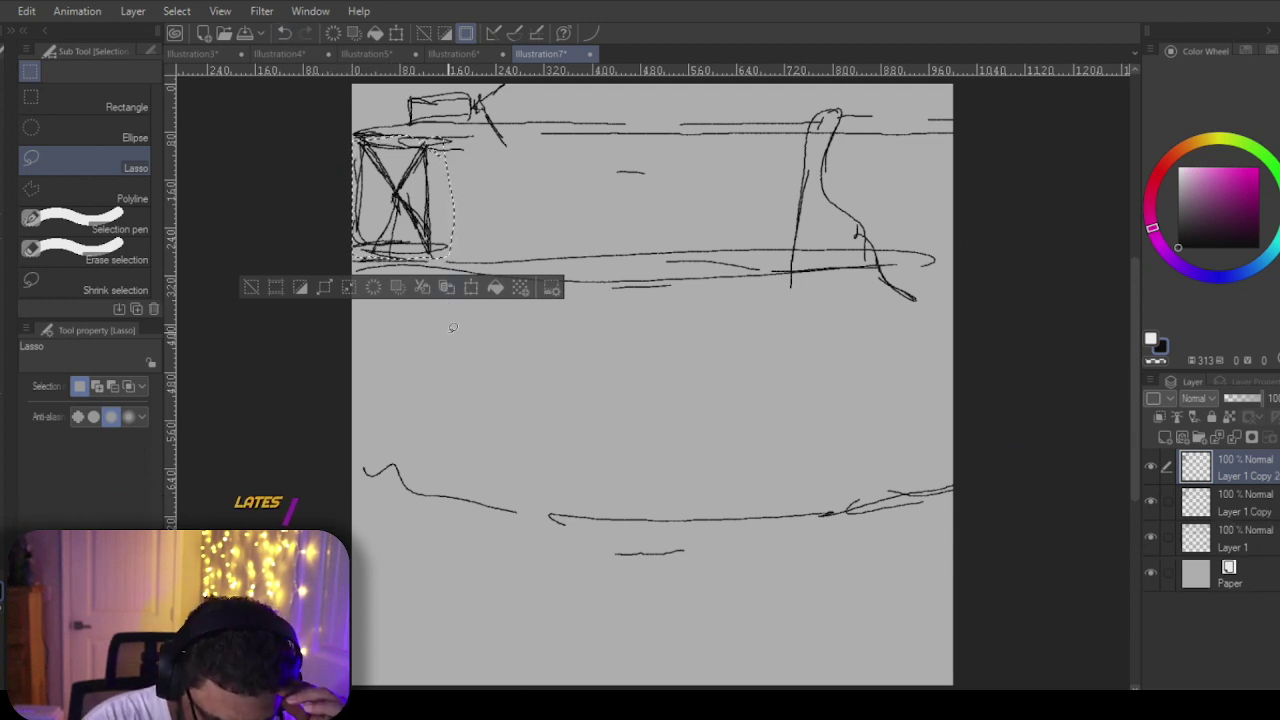
{"action": "left_click", "coordinate": [446, 288]}
{"action": "left_click", "coordinate": [446, 288]}
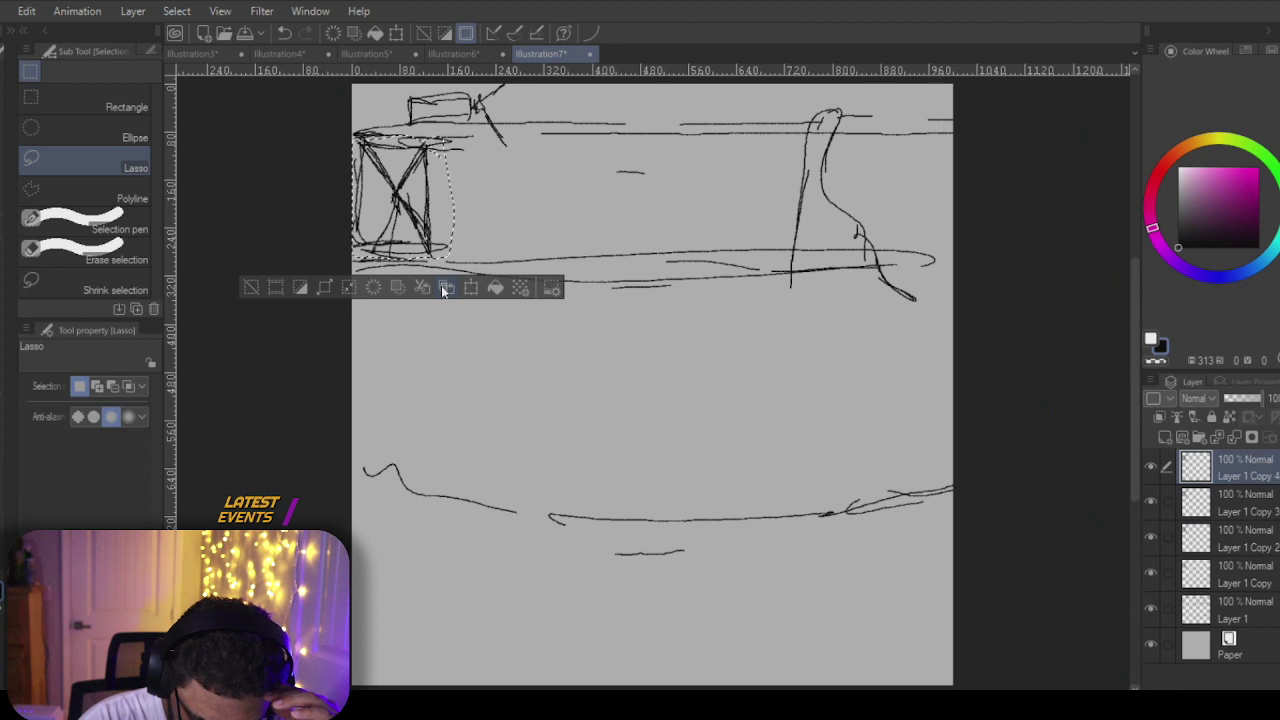
{"action": "left_click", "coordinate": [446, 288]}
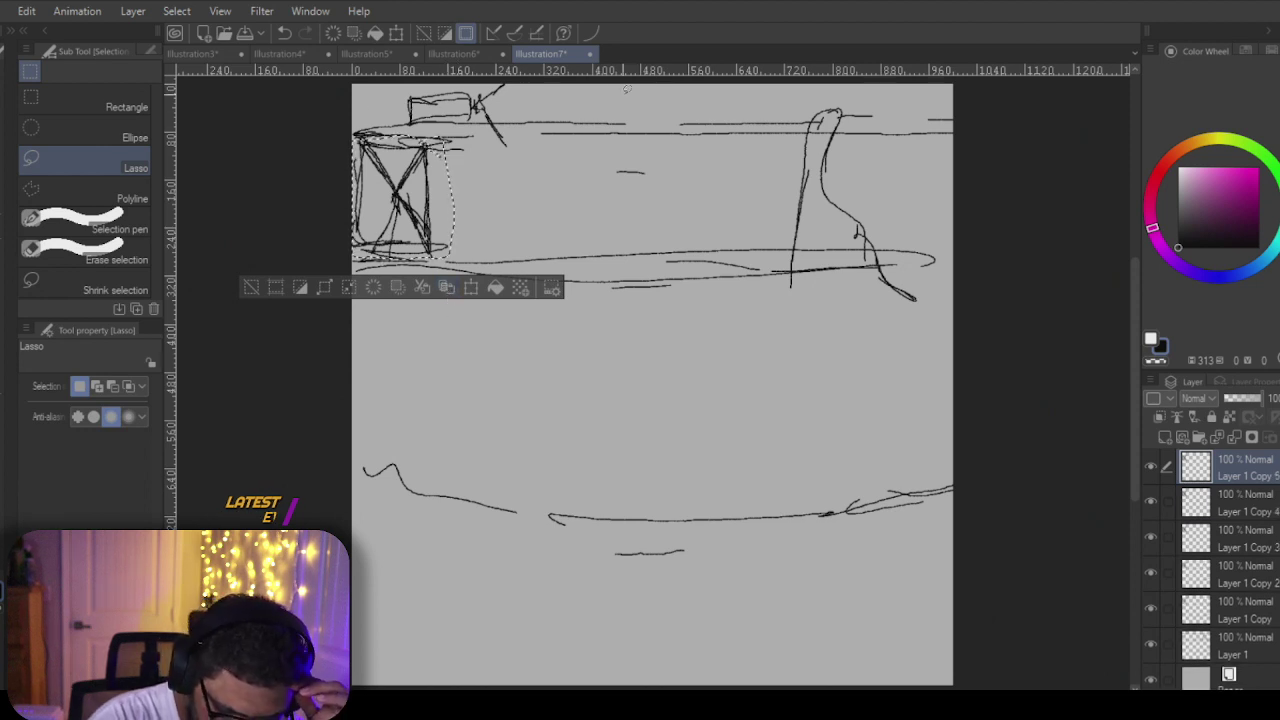
Step: Move the panel on Layer 1 Copy directly to the right of the original panel
{"action": "left_click", "coordinate": [1264, 610]}
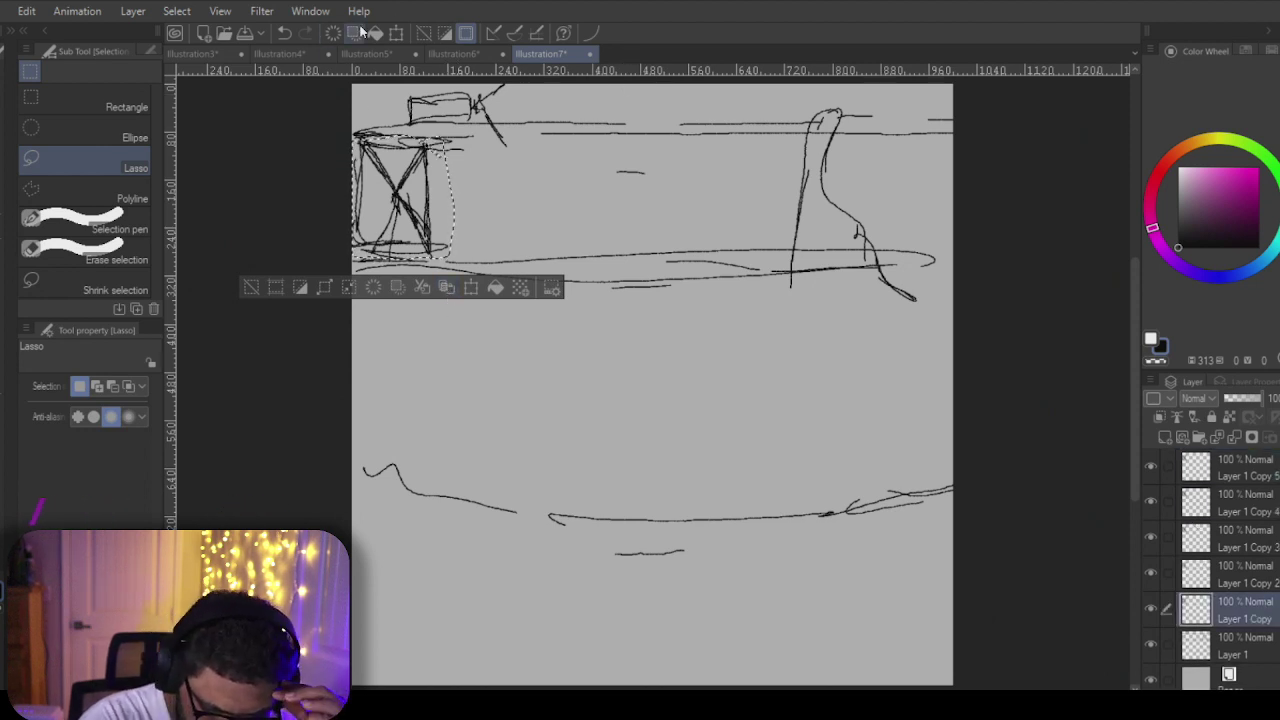
{"action": "left_click", "coordinate": [396, 33]}
{"action": "mouse_move", "coordinate": [426, 209]}
{"action": "left_mouse_down"}
{"action": "mouse_move", "coordinate": [542, 213]}
{"action": "mouse_move", "coordinate": [488, 218]}
{"action": "left_mouse_up"}
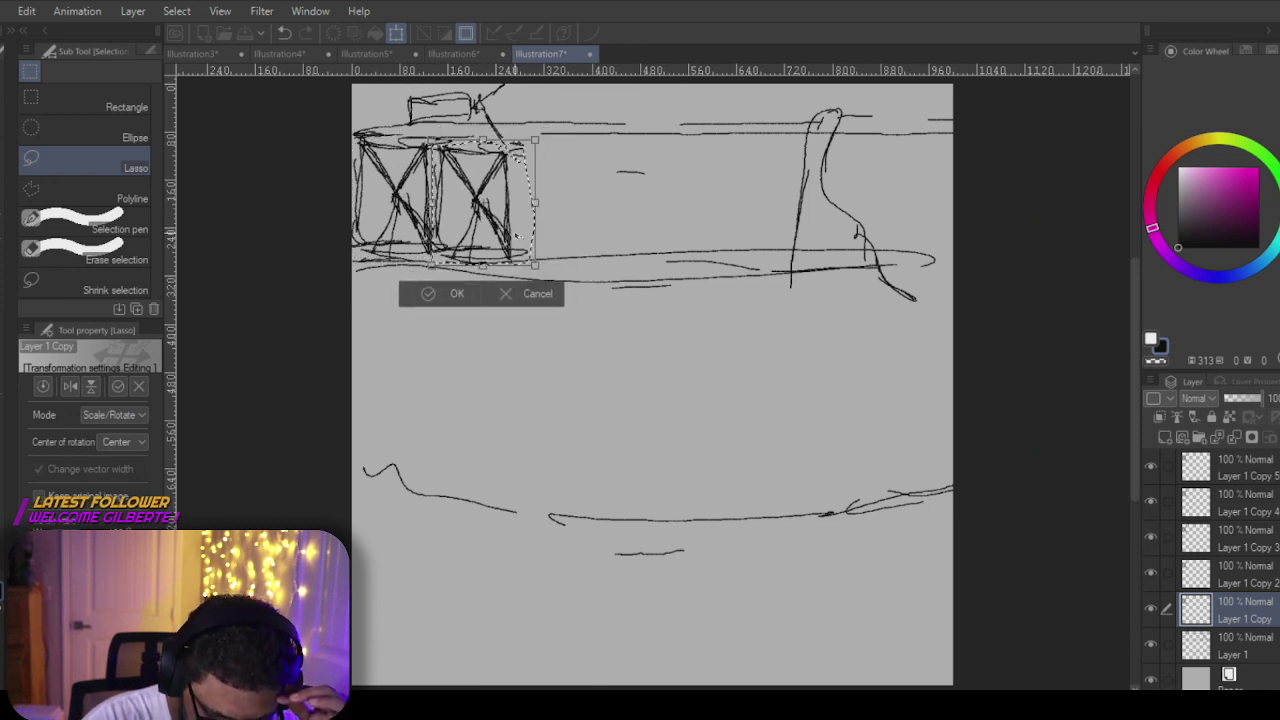
{"action": "left_click", "coordinate": [457, 295]}
Step: Try to move the panel on Layer 1 Copy 2 to the right of the second panel
{"action": "left_click", "coordinate": [1240, 580]}
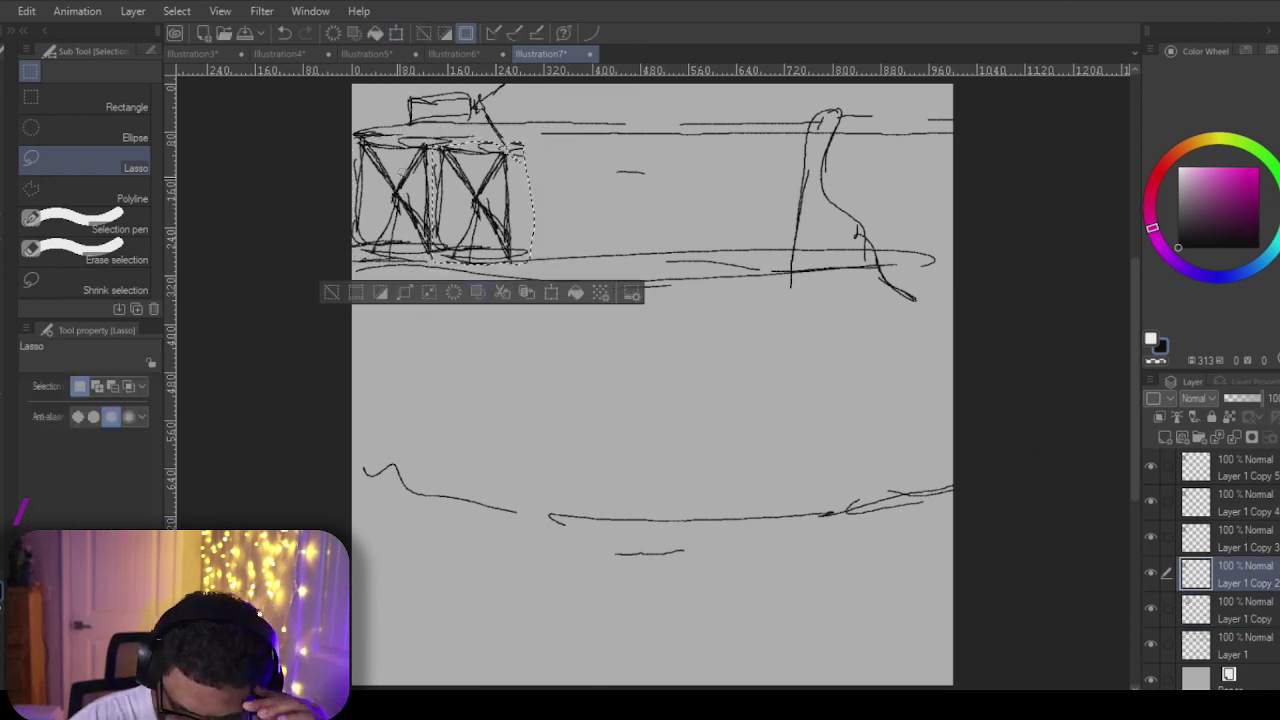
{"action": "left_click", "coordinate": [396, 35]}
{"action": "left_click_drag", "start_coordinate": [507, 221], "coordinate": [591, 226]}
{"action": "left_click", "coordinate": [1235, 534]}
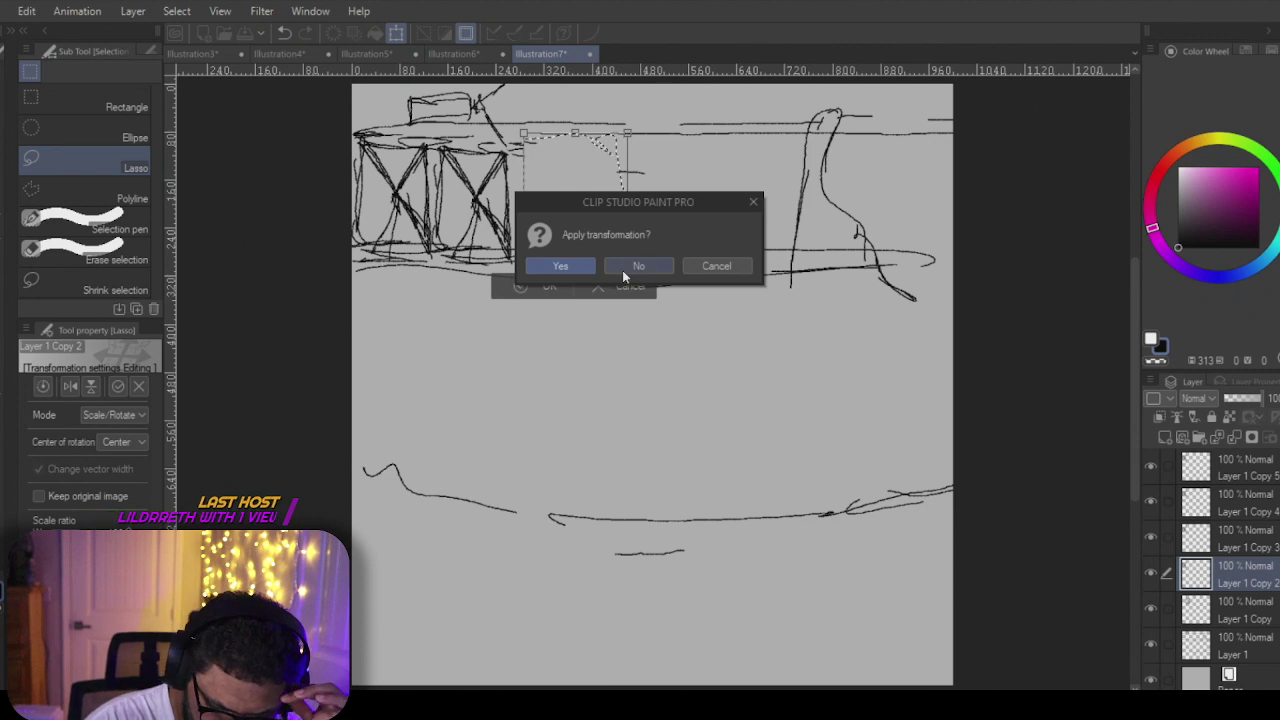
{"action": "left_click", "coordinate": [630, 268]}
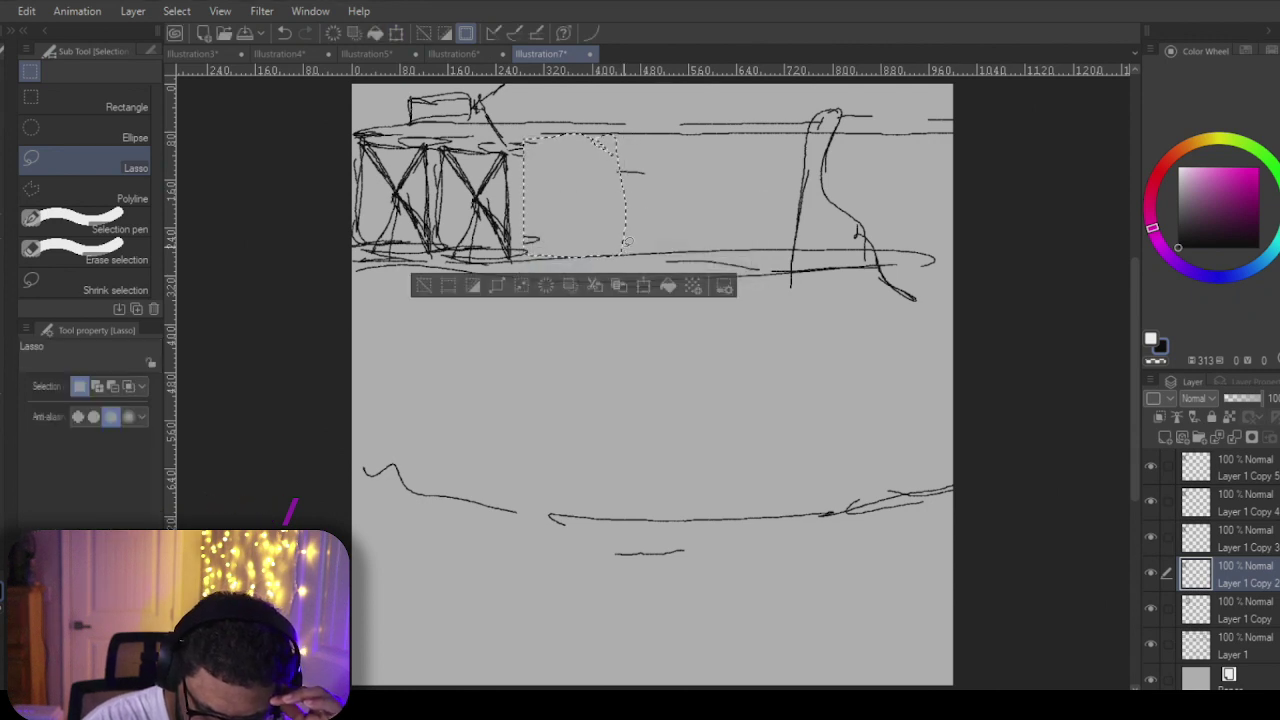
Step: Clear the selection and move the X-braced panel on Layer 1 Copy 3 to the right of the second panel
{"action": "left_click", "coordinate": [1242, 607]}
{"action": "left_click", "coordinate": [1234, 550]}
{"action": "left_click", "coordinate": [1244, 582]}
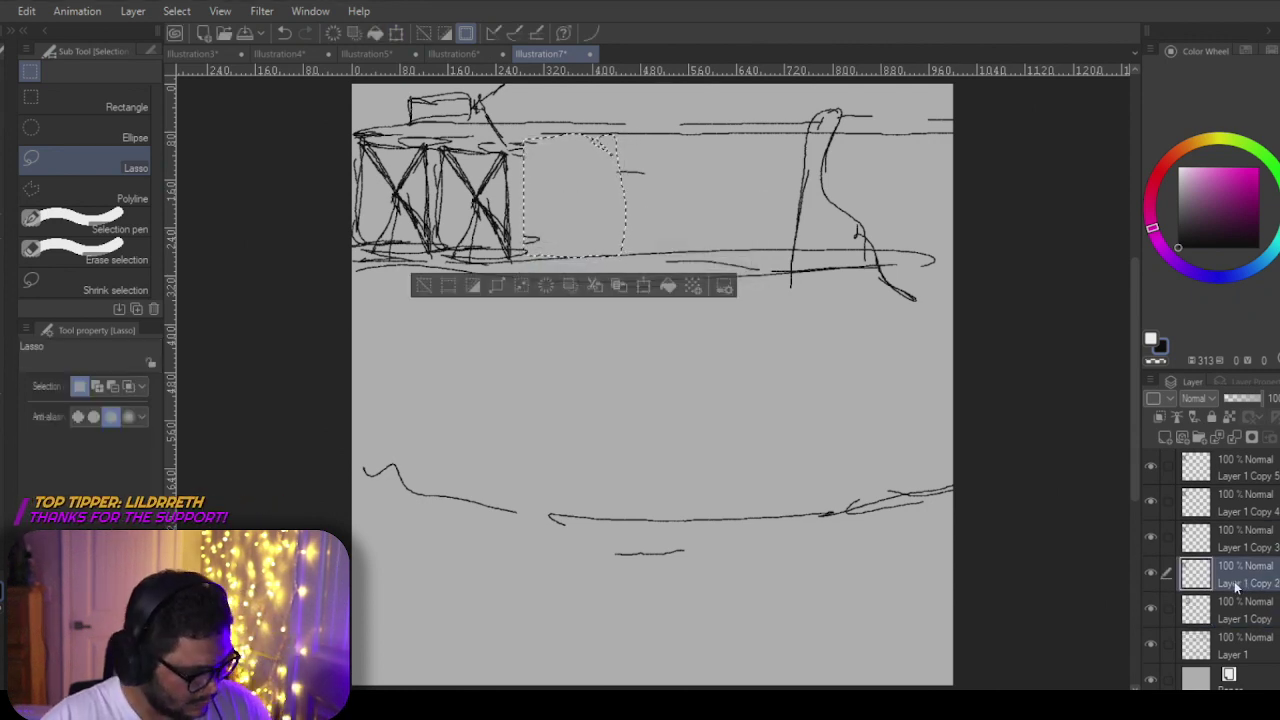
{"action": "left_click", "coordinate": [1245, 605]}
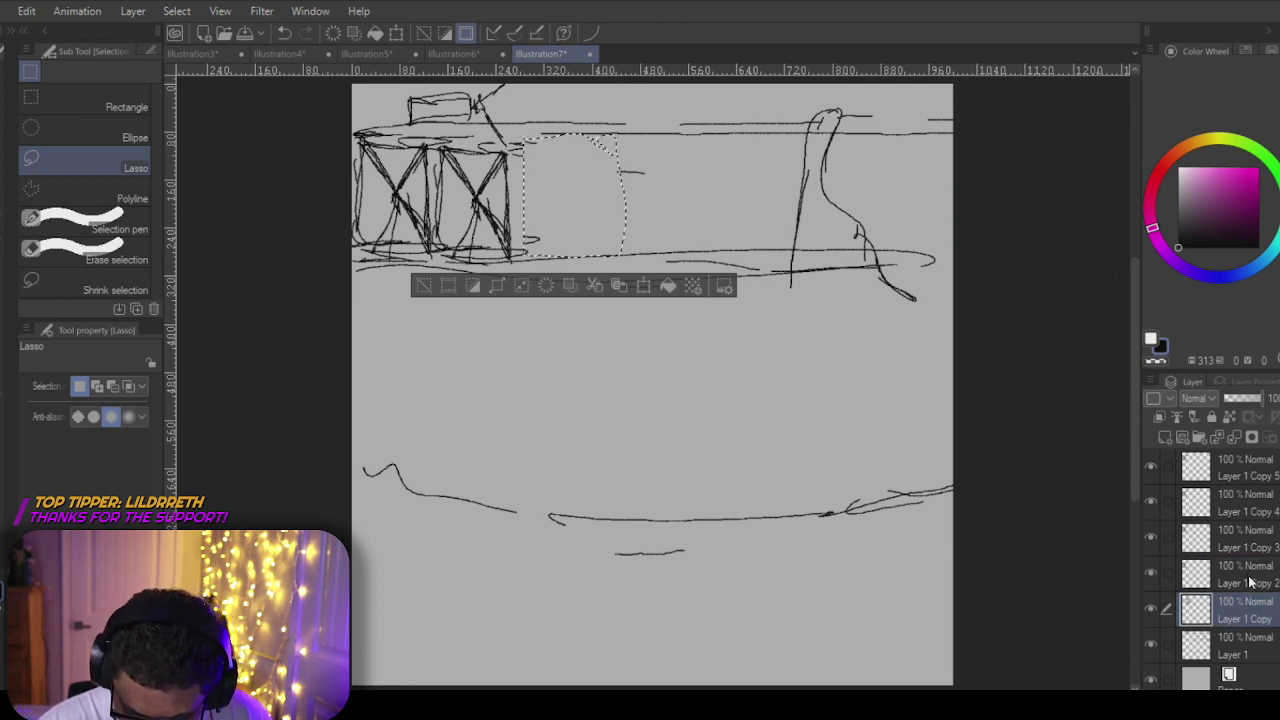
{"action": "left_click", "coordinate": [1245, 578]}
{"action": "left_click", "coordinate": [1240, 540]}
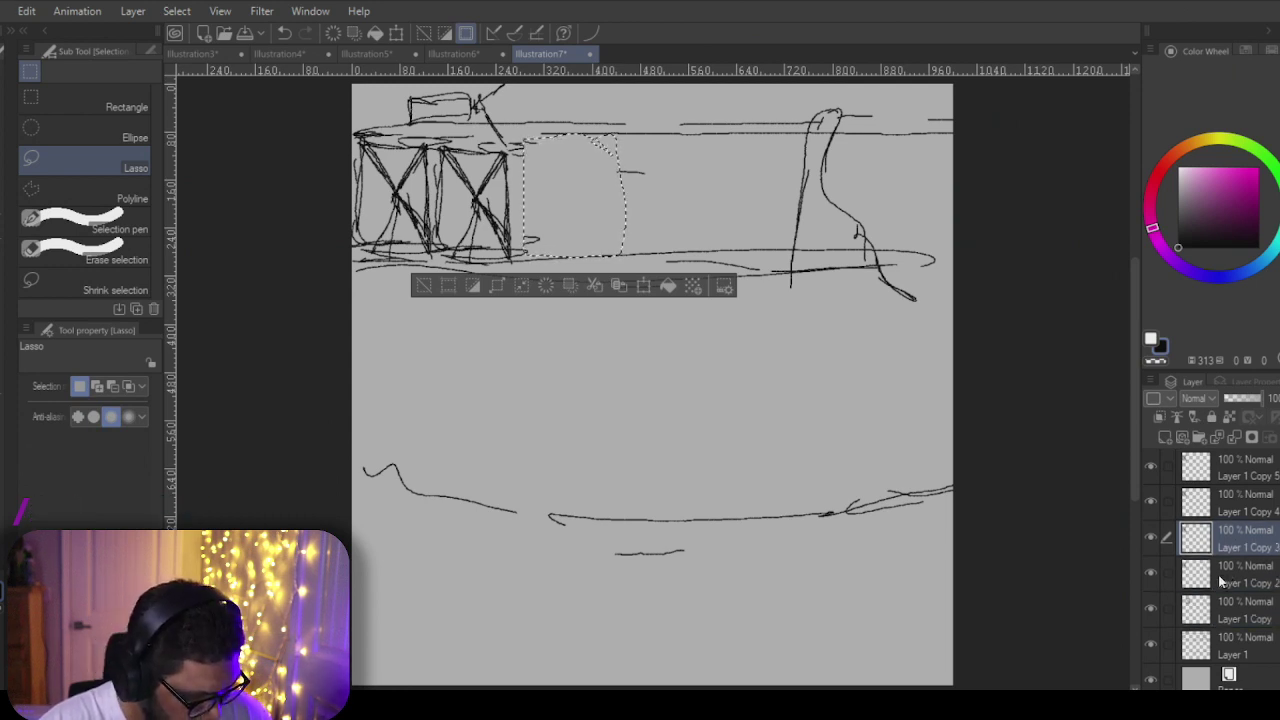
{"action": "key", "text": "ctrl+d"}
{"action": "left_click", "coordinate": [400, 34]}
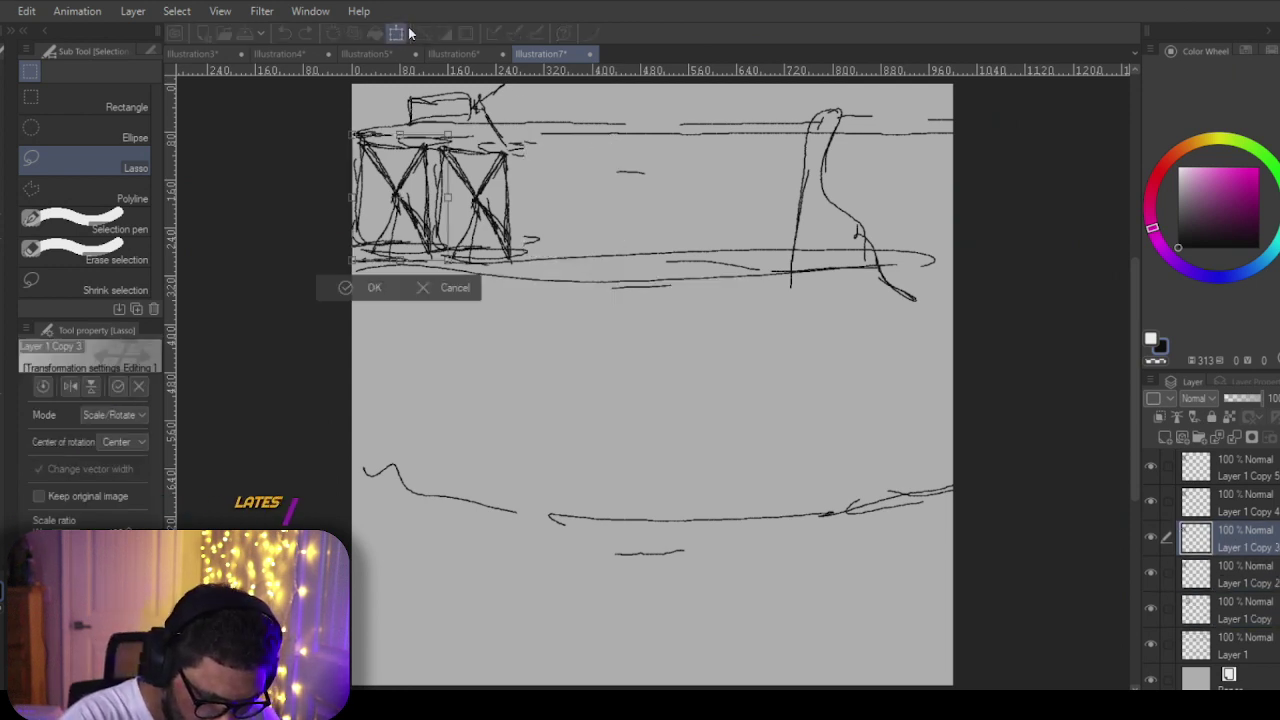
{"action": "mouse_move", "coordinate": [601, 200]}
{"action": "left_mouse_down"}
{"action": "mouse_move", "coordinate": [806, 222]}
{"action": "mouse_move", "coordinate": [754, 207]}
{"action": "mouse_move", "coordinate": [572, 204]}
{"action": "mouse_move", "coordinate": [658, 206]}
{"action": "mouse_move", "coordinate": [582, 222]}
{"action": "left_mouse_up"}
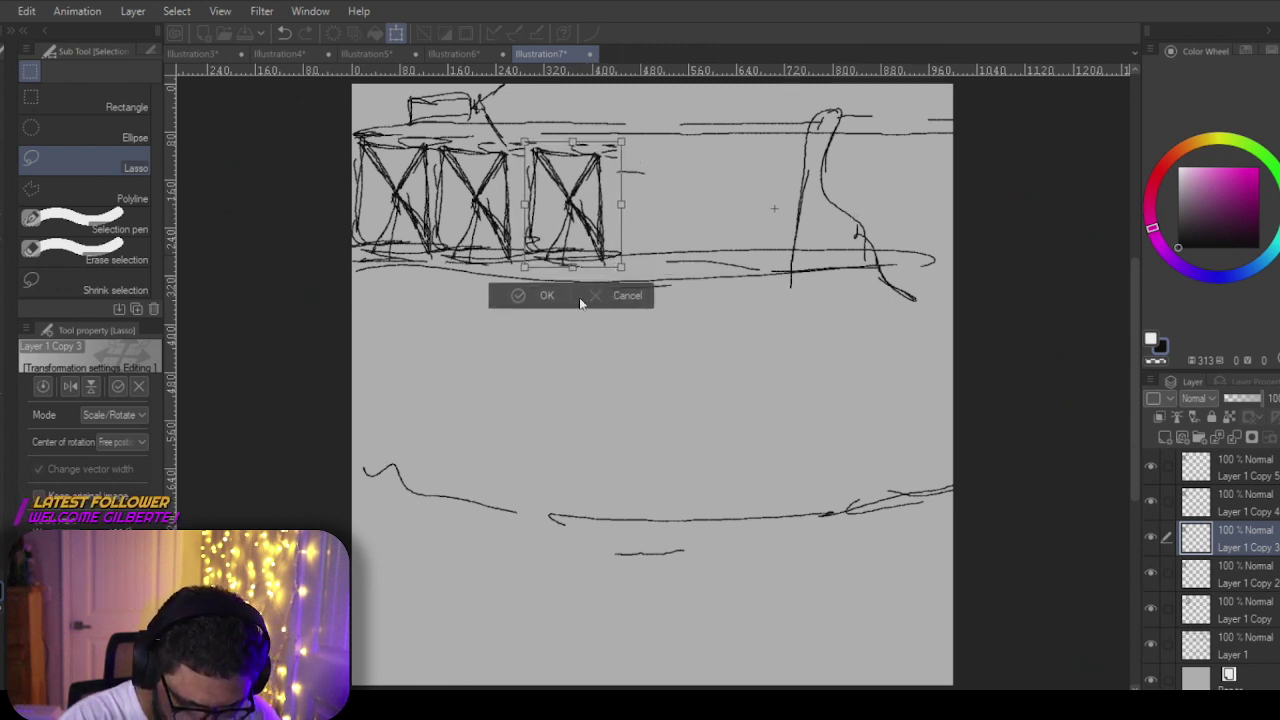
{"action": "left_click", "coordinate": [547, 295]}
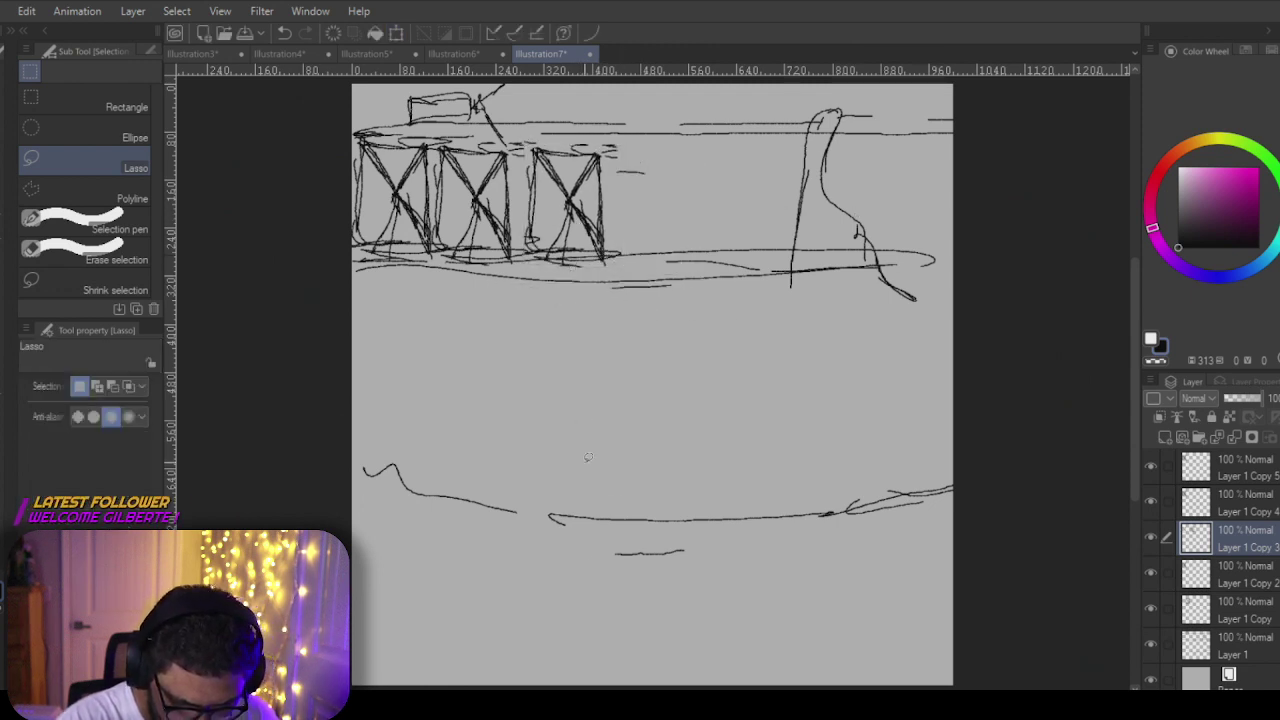
Step: Move the panel on Layer 1 Copy 4 to the right of the third panel and apply the transformation
{"action": "left_click", "coordinate": [1240, 505]}
{"action": "left_click", "coordinate": [396, 33]}
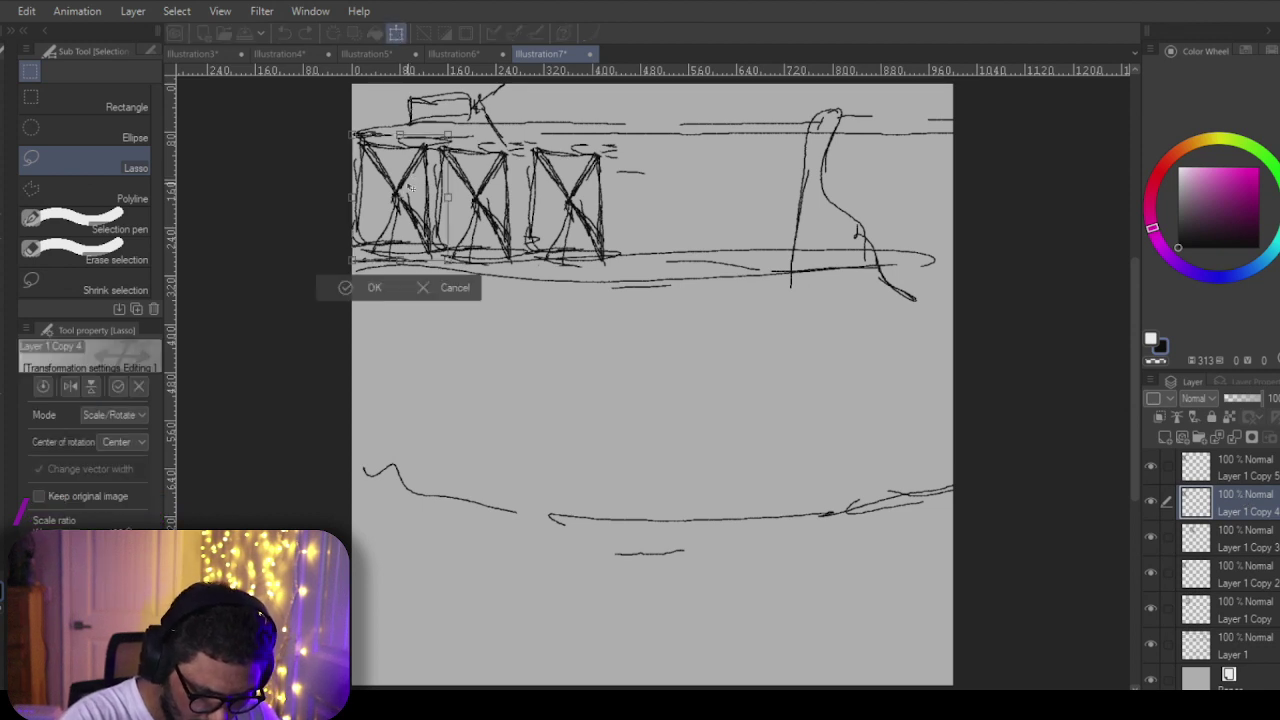
{"action": "mouse_move", "coordinate": [410, 188]}
{"action": "left_mouse_down"}
{"action": "mouse_move", "coordinate": [722, 186]}
{"action": "mouse_move", "coordinate": [686, 188]}
{"action": "left_mouse_up"}
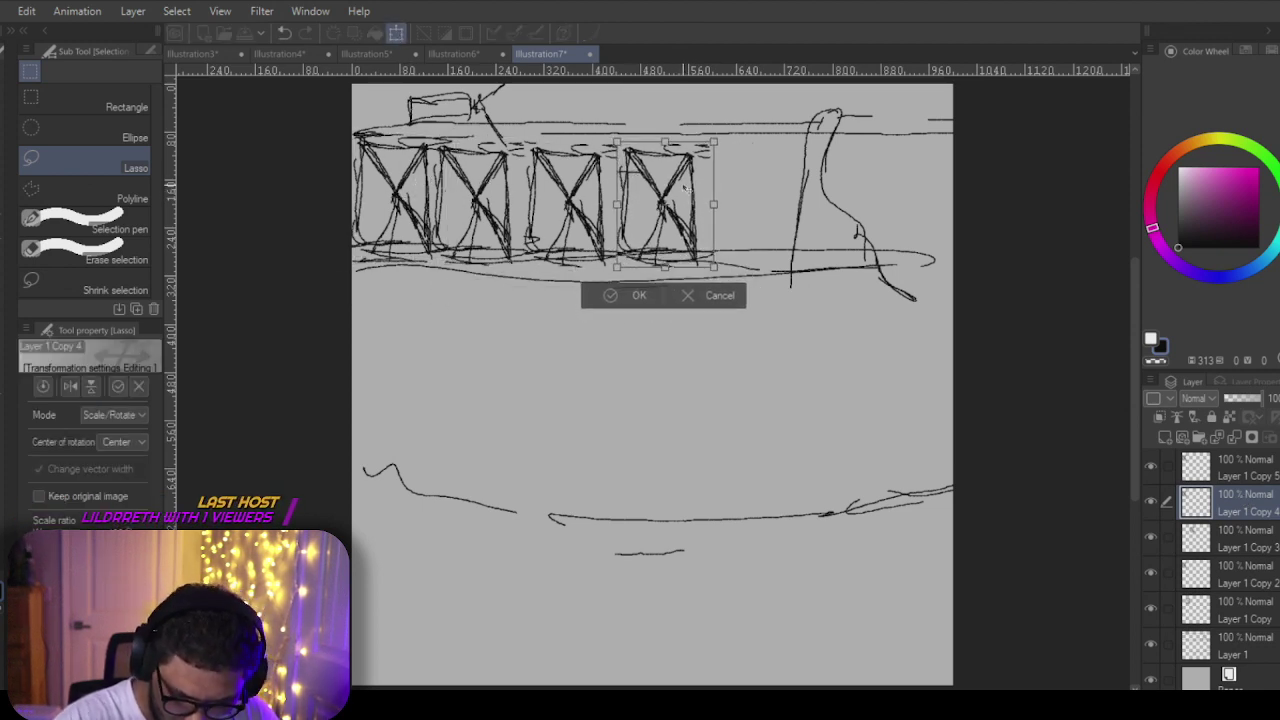
{"action": "left_click", "coordinate": [1252, 475]}
{"action": "left_click", "coordinate": [560, 265]}
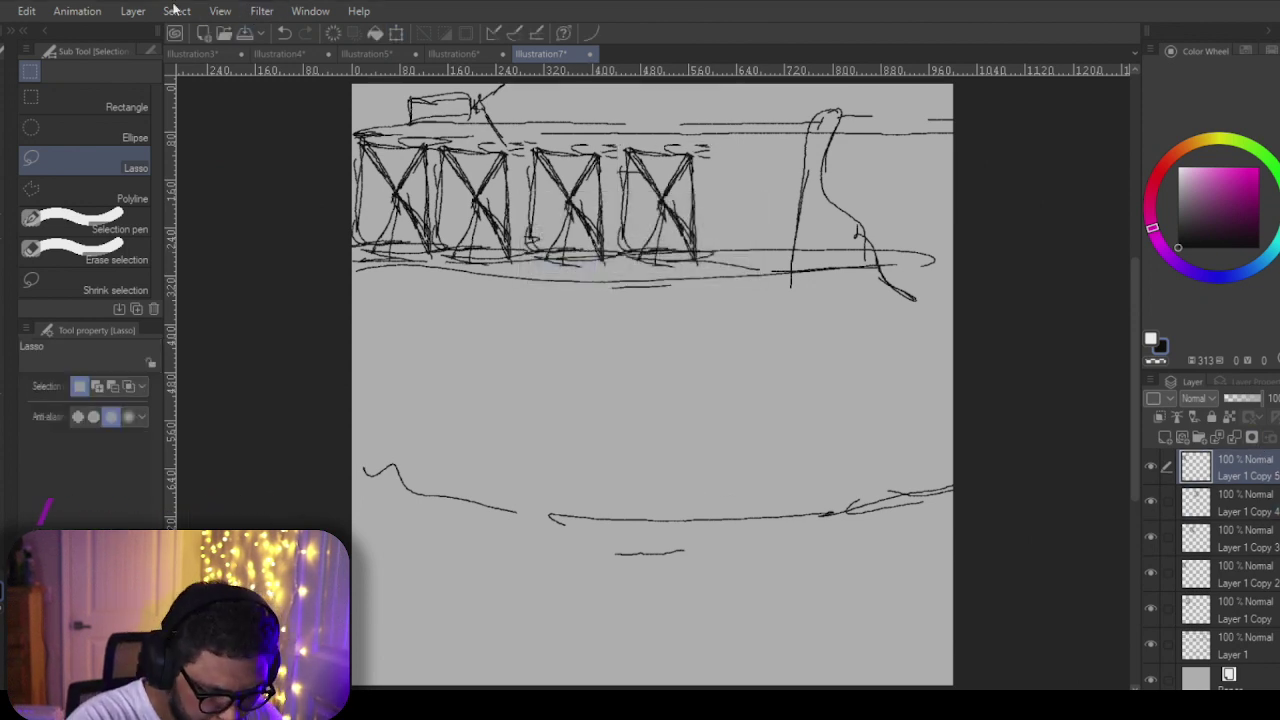
Step: Move the panel on Layer 1 Copy 5 to the far right end of the railing, against the canvas edge
{"action": "left_click", "coordinate": [133, 11]}
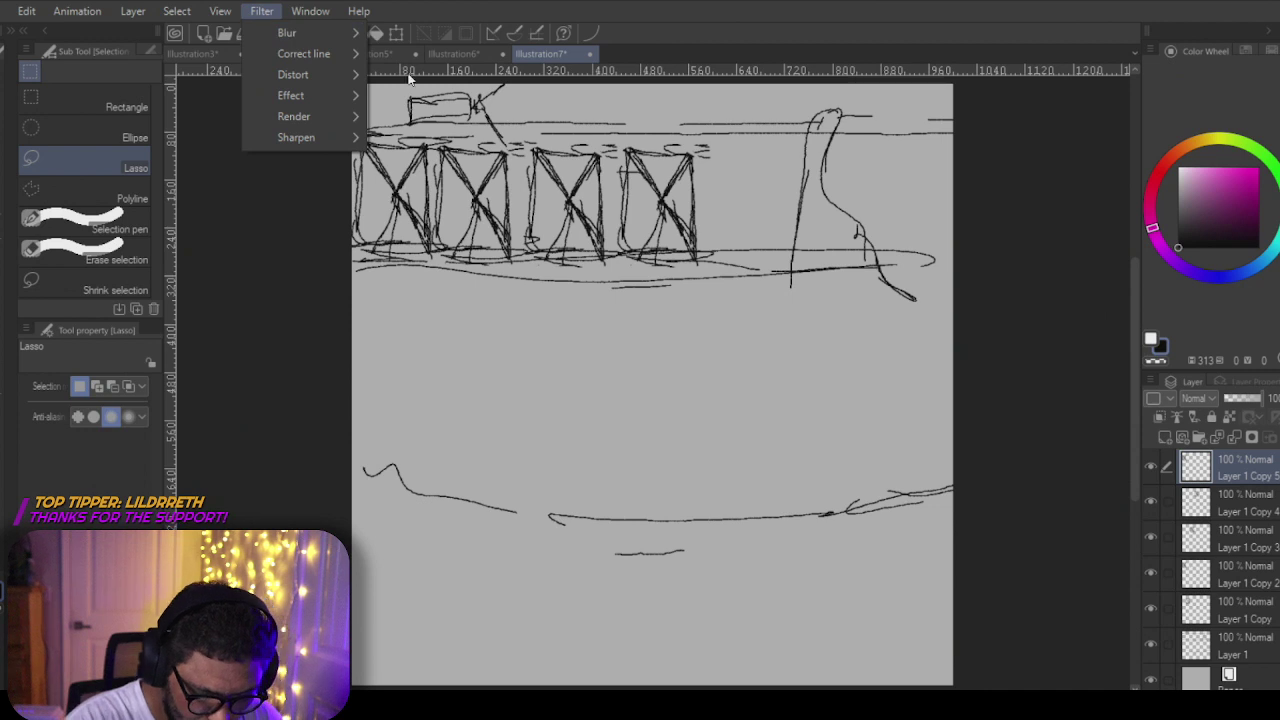
{"action": "left_click", "coordinate": [404, 33]}
{"action": "left_click", "coordinate": [396, 33]}
{"action": "left_click_drag", "start_coordinate": [408, 178], "coordinate": [928, 170]}
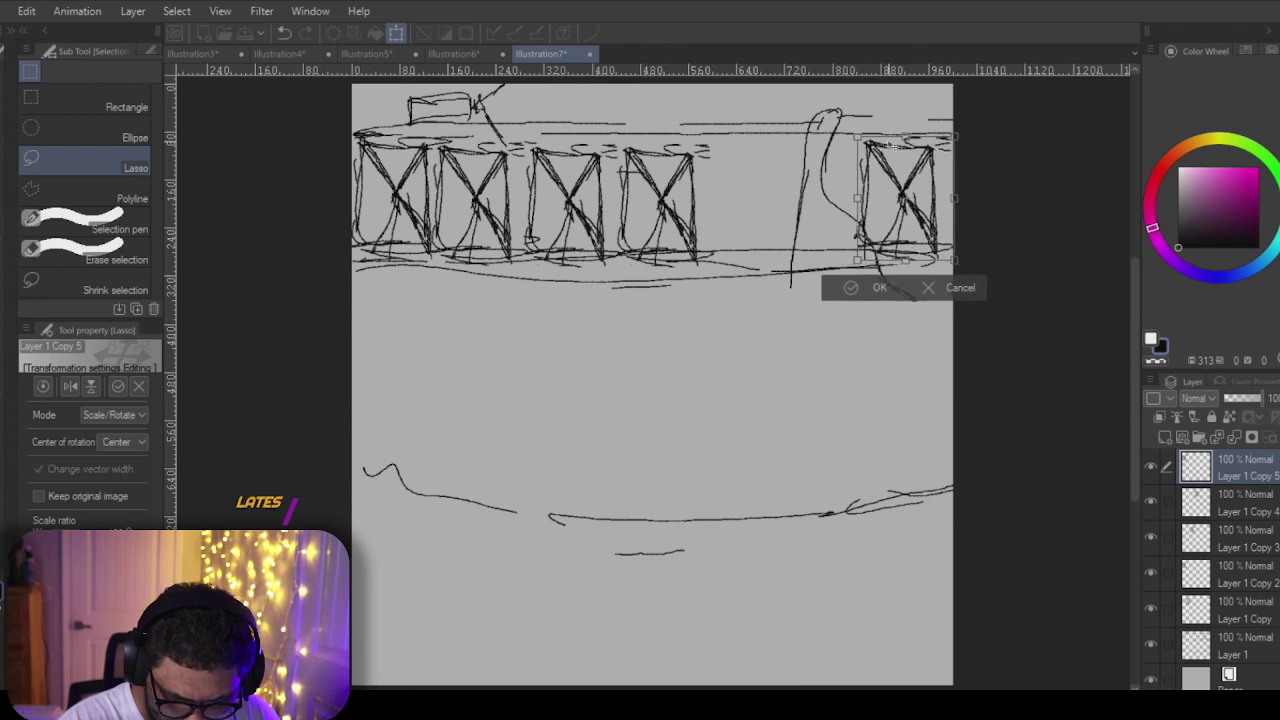
{"action": "left_click", "coordinate": [866, 283]}
Step: Shift the panel on Layer 1 Copy 4 further right, just short of the upright figure, and apply the transformation
{"action": "left_click", "coordinate": [1256, 510]}
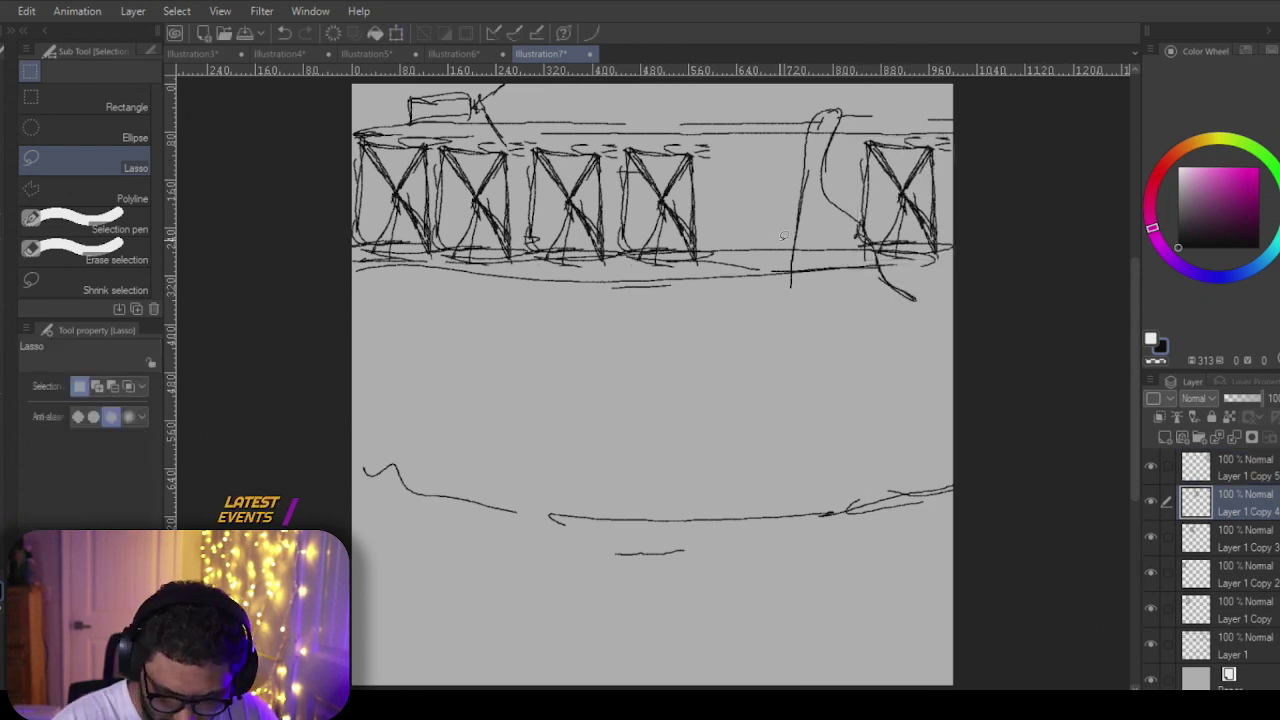
{"action": "left_click", "coordinate": [396, 33]}
{"action": "left_click_drag", "start_coordinate": [664, 168], "coordinate": [738, 176]}
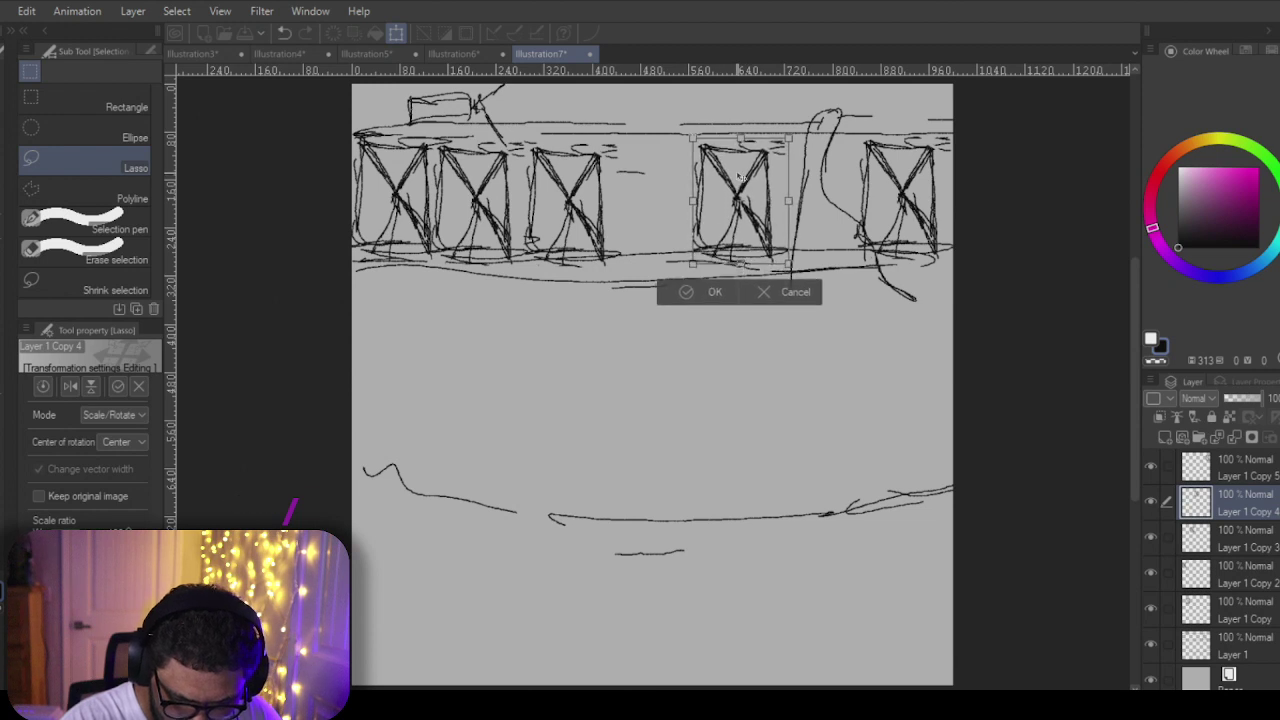
{"action": "left_click", "coordinate": [1251, 547]}
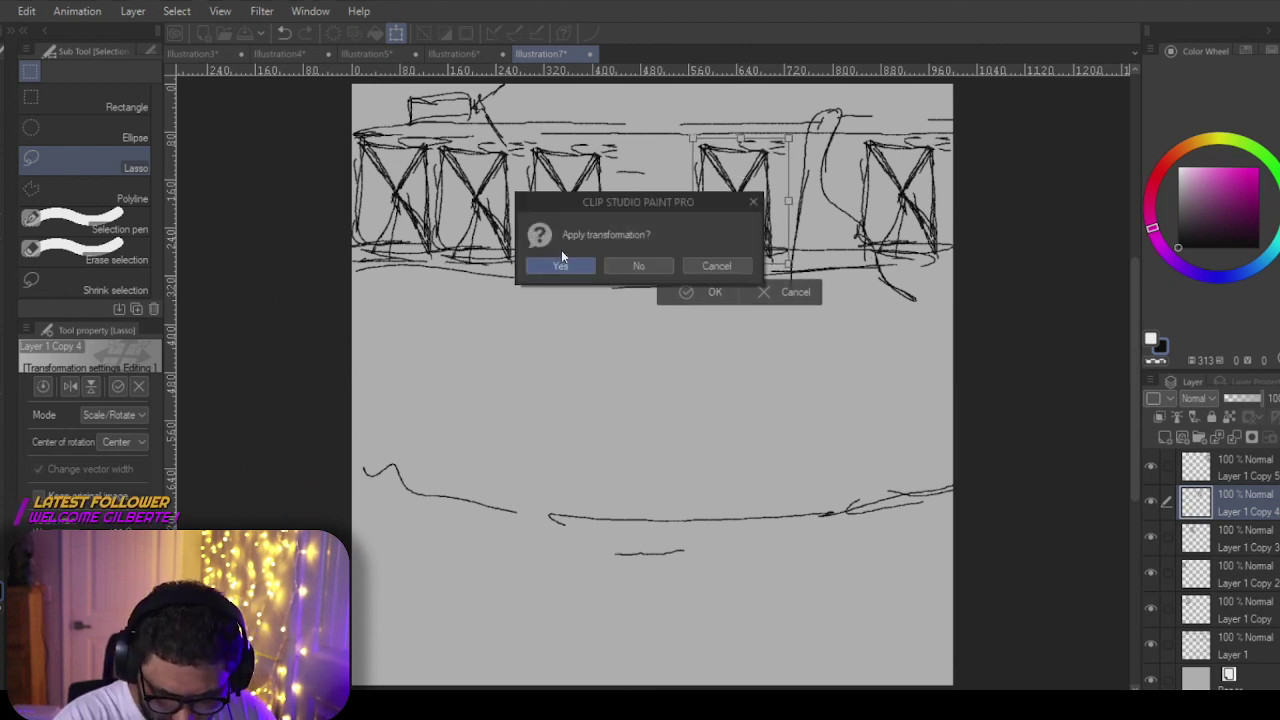
{"action": "left_click", "coordinate": [561, 256]}
Step: Shift the panel on Layer 1 Copy 3 slightly right to space it between its neighbours, and apply the transformation
{"action": "left_click", "coordinate": [1256, 532]}
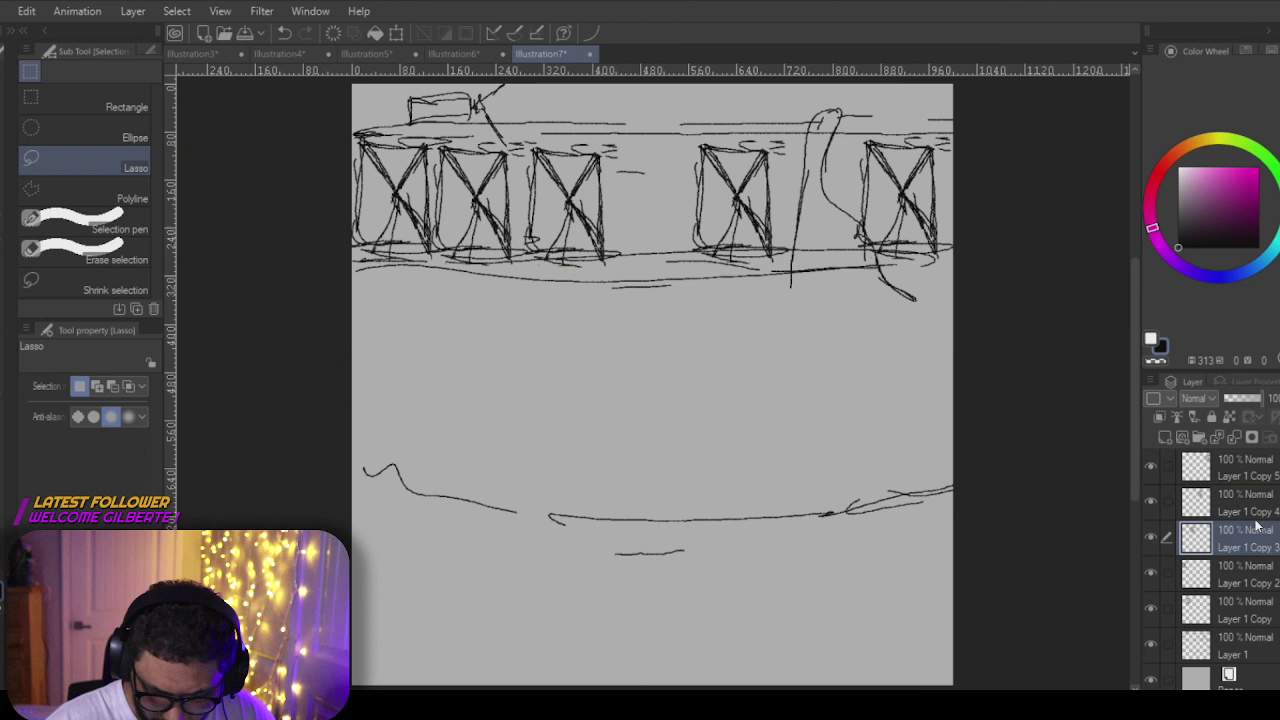
{"action": "left_click", "coordinate": [396, 33]}
{"action": "left_click_drag", "start_coordinate": [592, 176], "coordinate": [628, 168]}
{"action": "left_click", "coordinate": [1245, 572]}
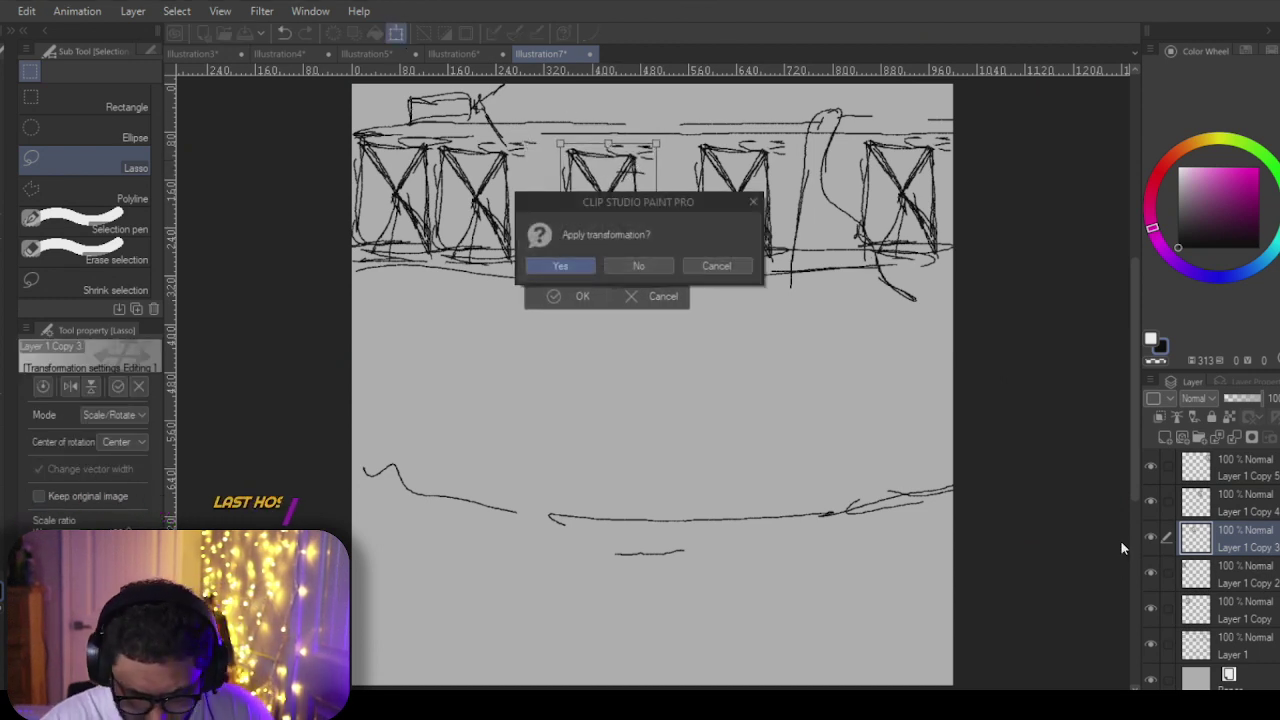
{"action": "left_click", "coordinate": [569, 265]}
Step: Shift the leftmost panel on Layer 1 Copy 2 left until it runs slightly off the canvas, and apply the transformation
{"action": "left_click", "coordinate": [1251, 566]}
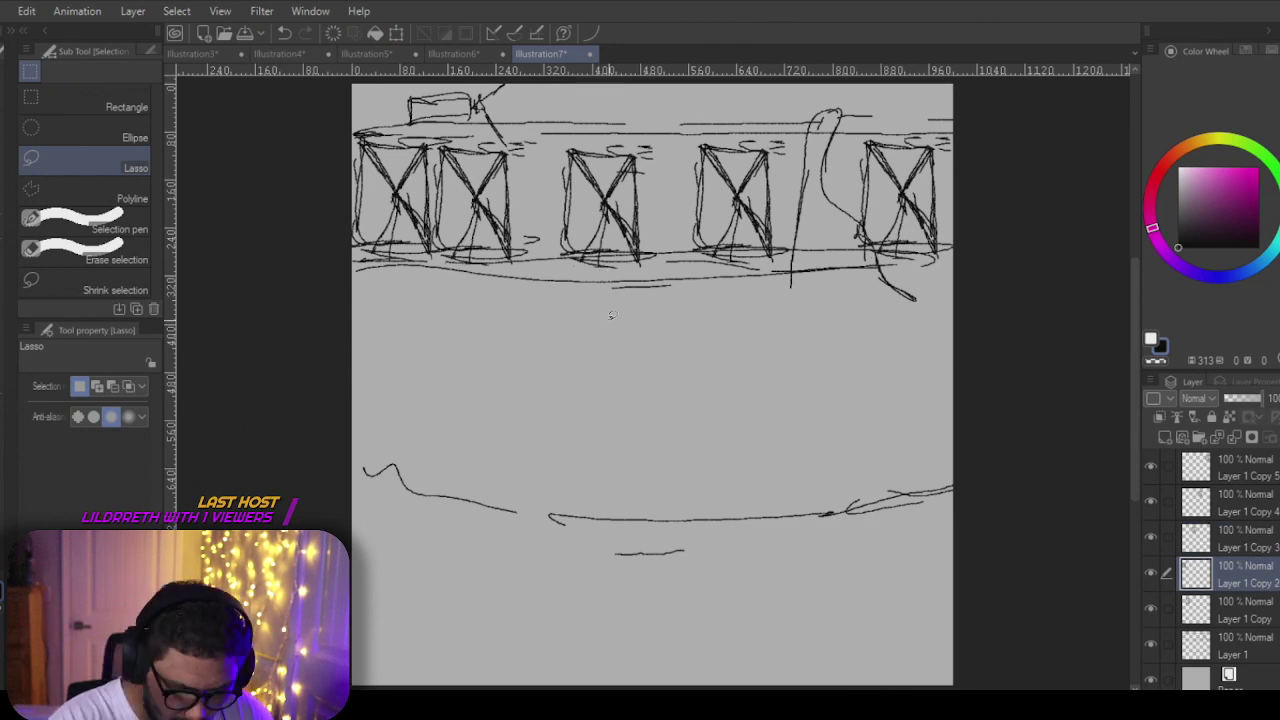
{"action": "left_click", "coordinate": [396, 33]}
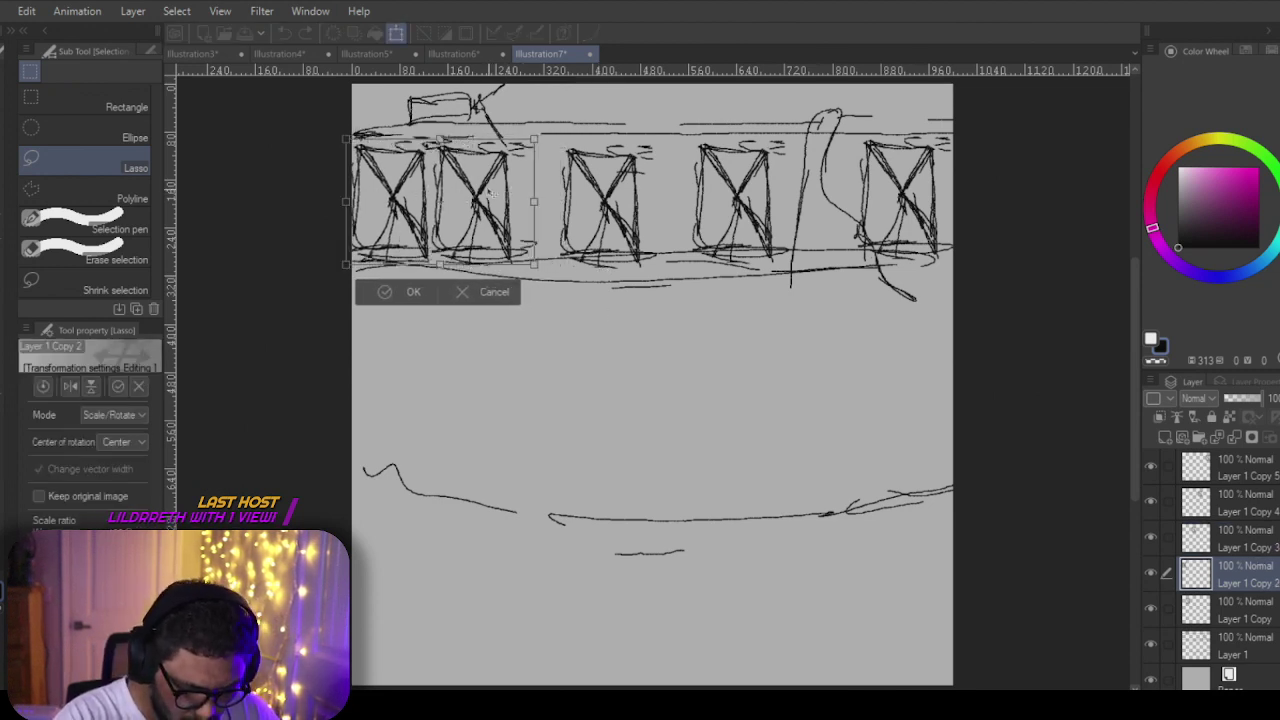
{"action": "left_click_drag", "start_coordinate": [489, 193], "coordinate": [482, 185]}
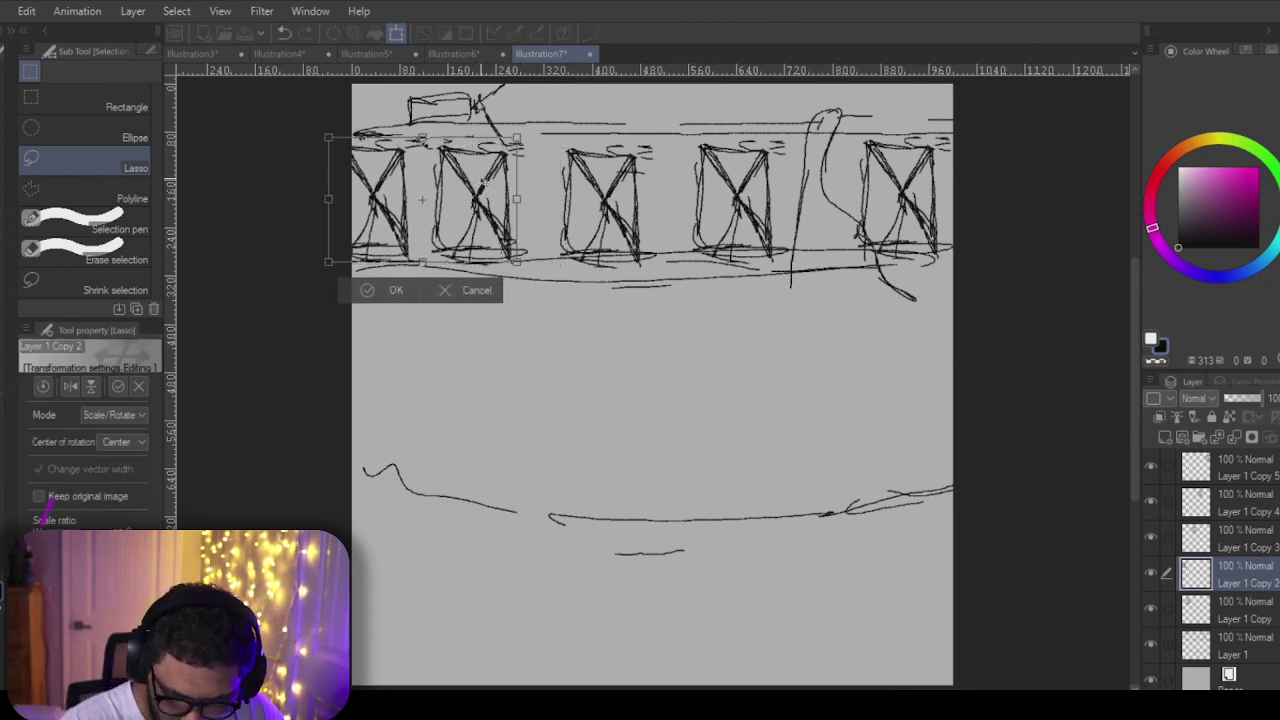
{"action": "left_click", "coordinate": [1250, 620]}
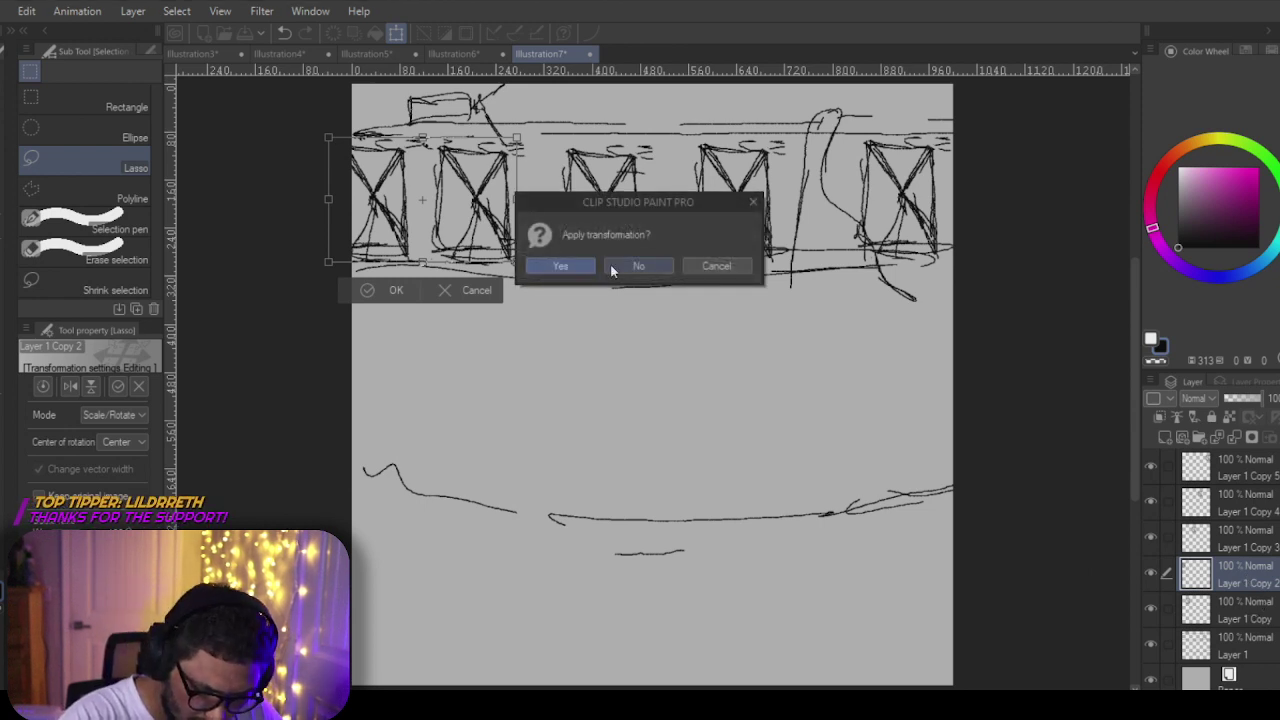
{"action": "left_click", "coordinate": [575, 265]}
Step: Nudge the second panel on Layer 1 Copy slightly right to even out the railing spacing
{"action": "left_click", "coordinate": [1240, 614]}
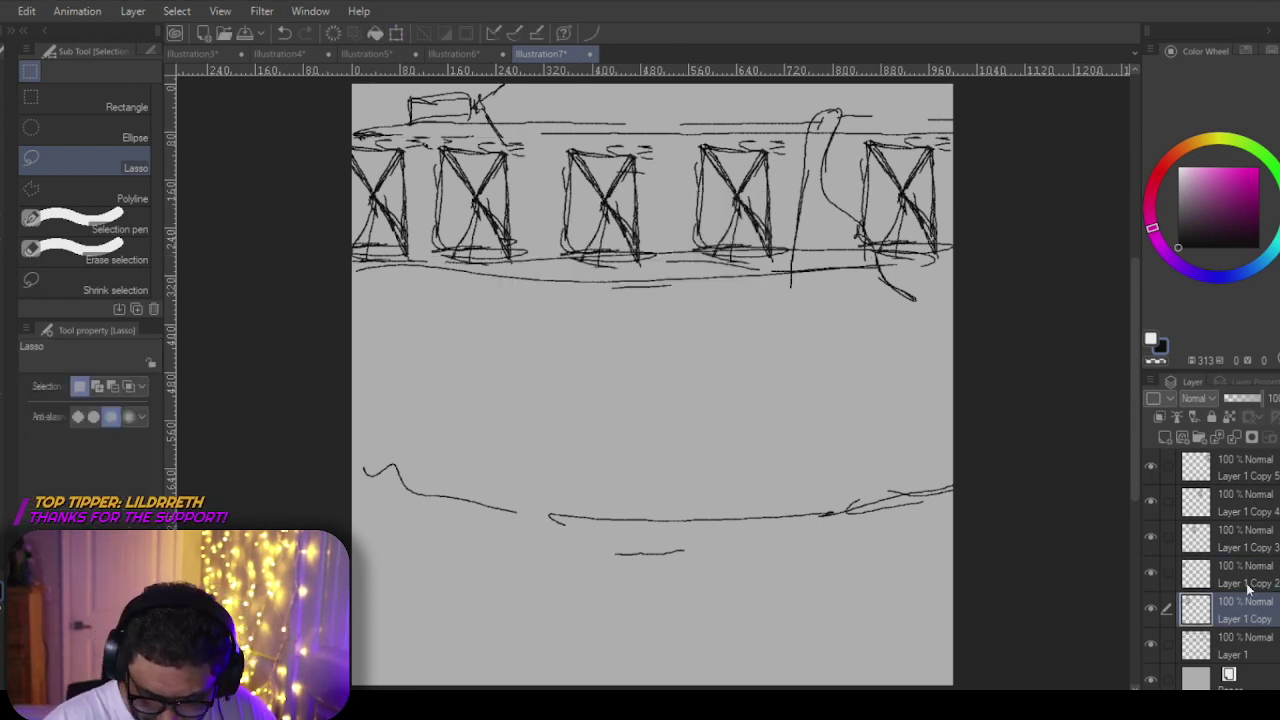
{"action": "mouse_move", "coordinate": [515, 188]}
{"action": "left_mouse_down"}
{"action": "mouse_move", "coordinate": [540, 193]}
{"action": "mouse_move", "coordinate": [529, 194]}
{"action": "left_mouse_up"}
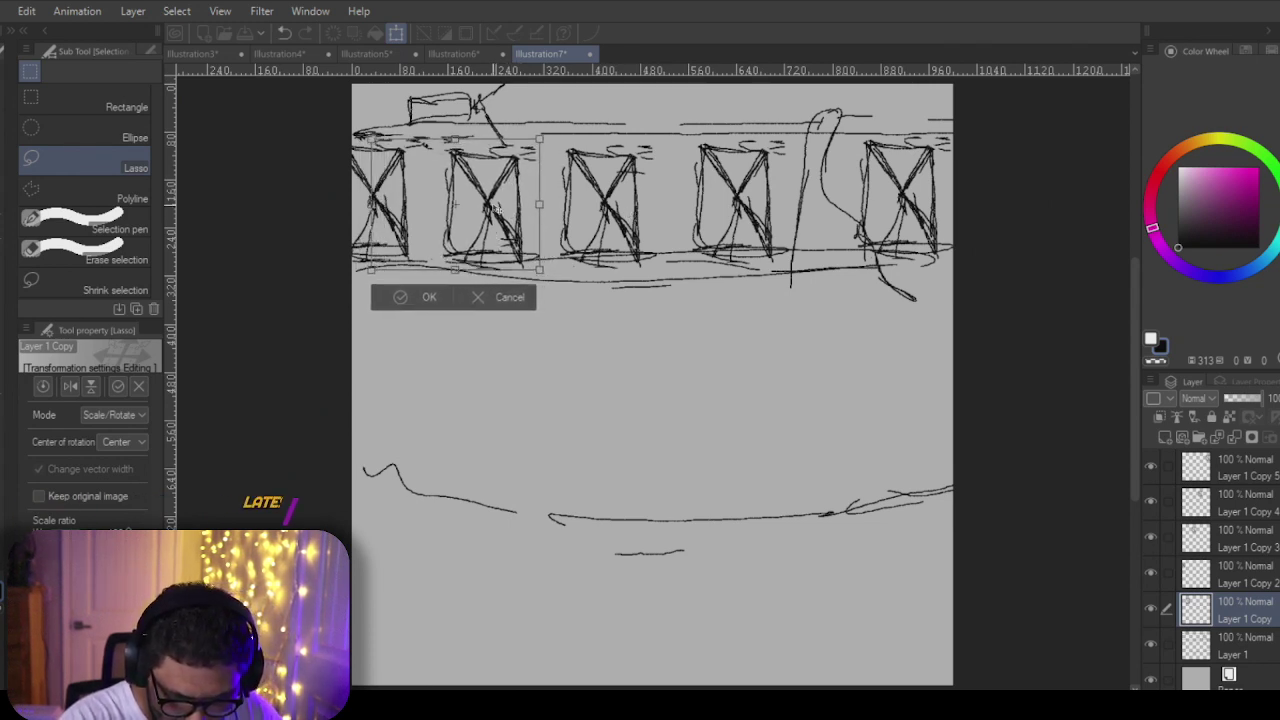
{"action": "left_click", "coordinate": [406, 296]}
Step: Merge all the panel copy layers down into Layer 1, starting from Layer 1 Copy 5
{"action": "left_click", "coordinate": [1245, 470]}
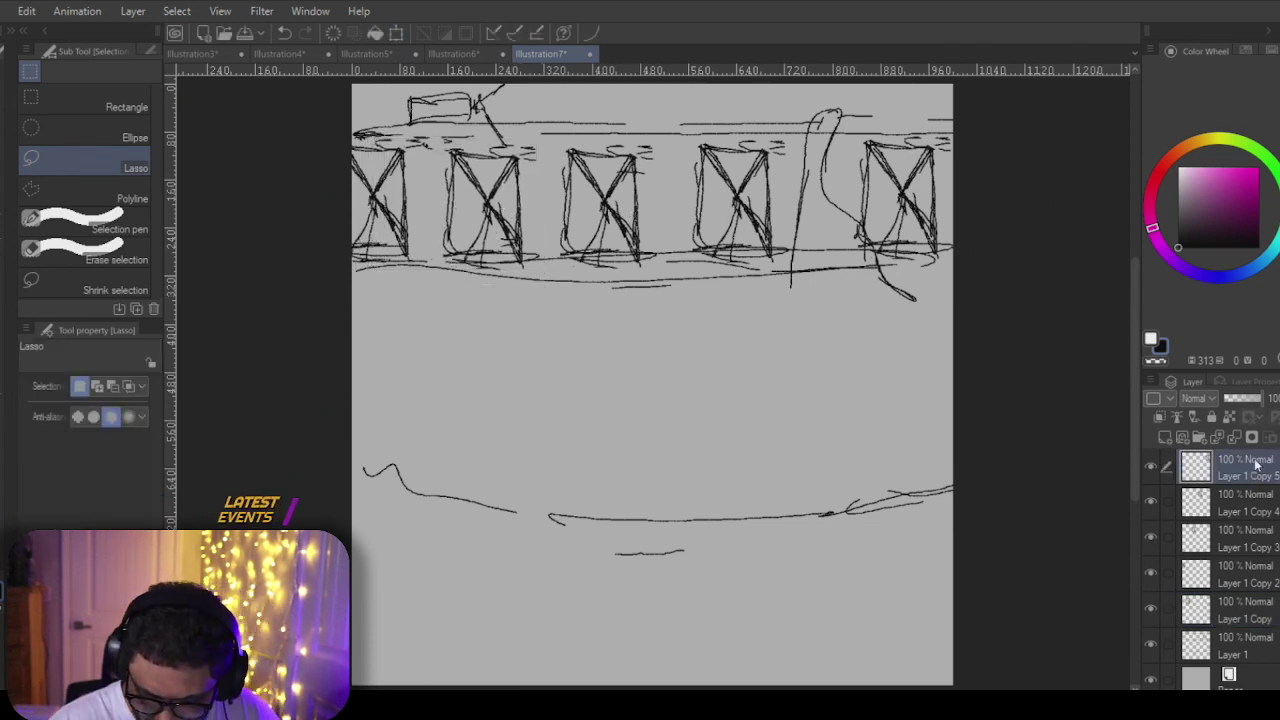
{"action": "left_click", "coordinate": [1234, 442]}
{"action": "left_click", "coordinate": [1234, 442]}
{"action": "left_click", "coordinate": [1234, 442]}
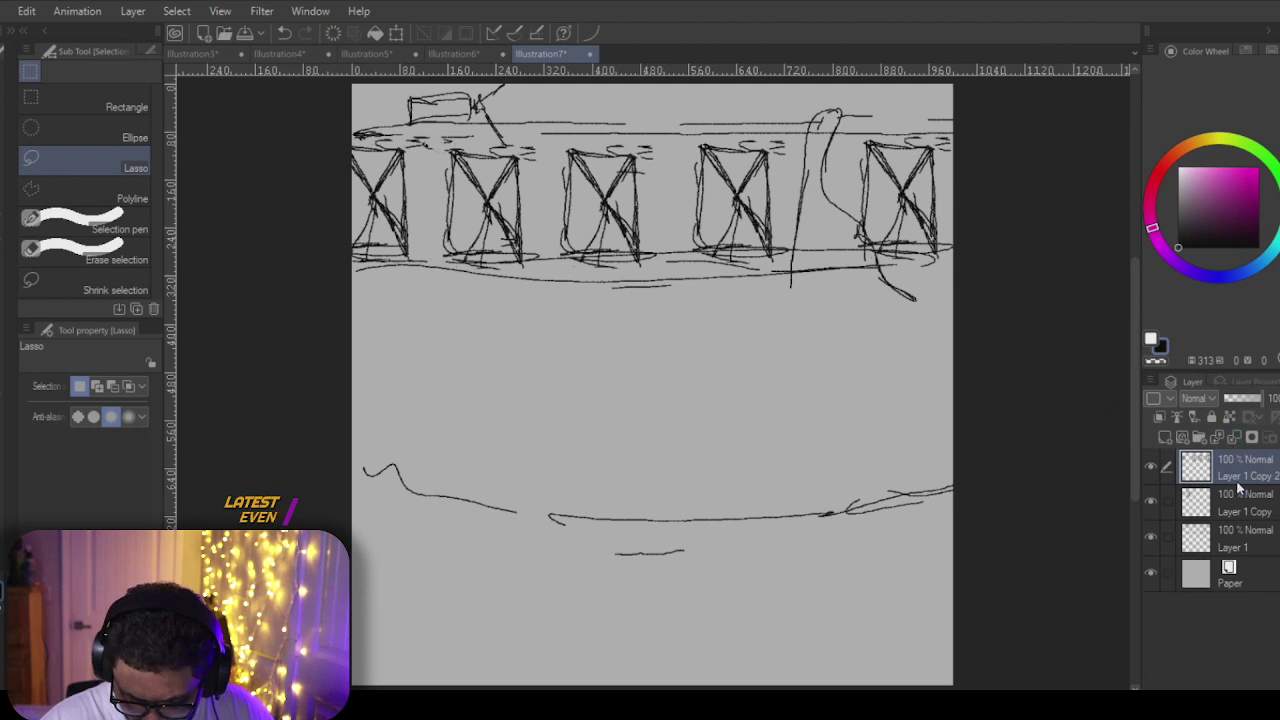
{"action": "left_click", "coordinate": [1235, 441]}
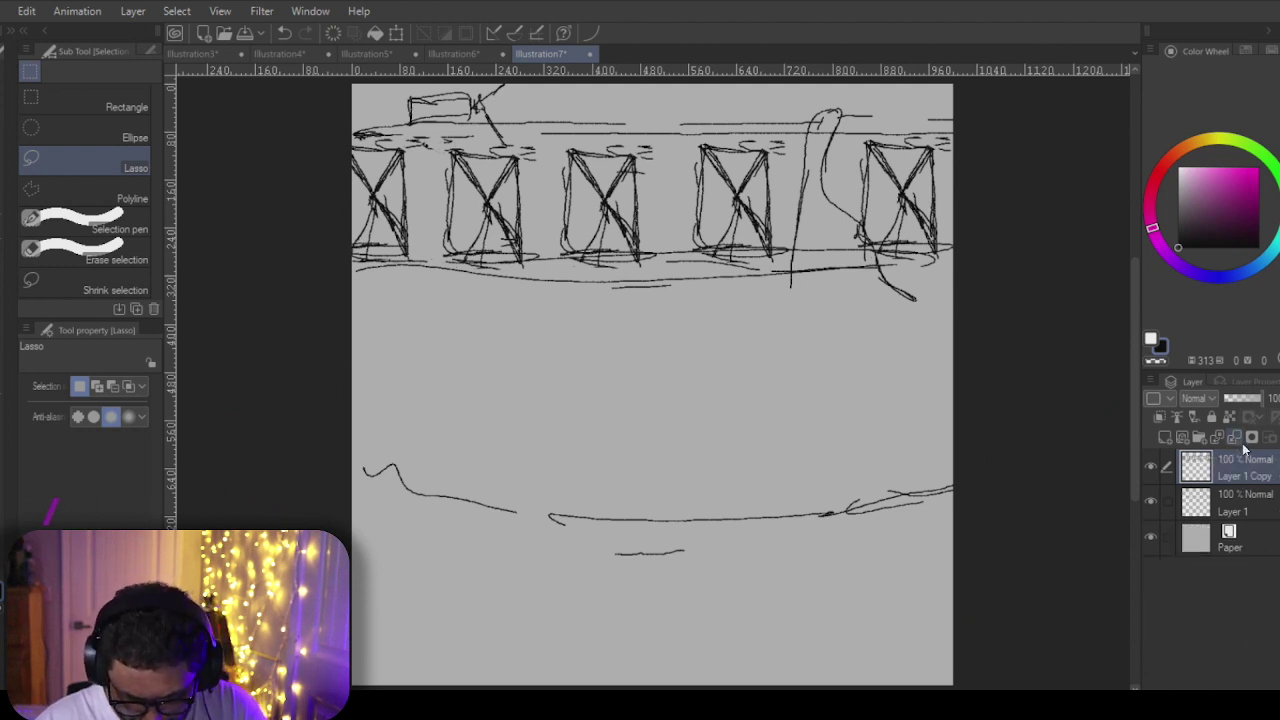
{"action": "left_click", "coordinate": [1150, 501]}
{"action": "left_click", "coordinate": [1150, 501]}
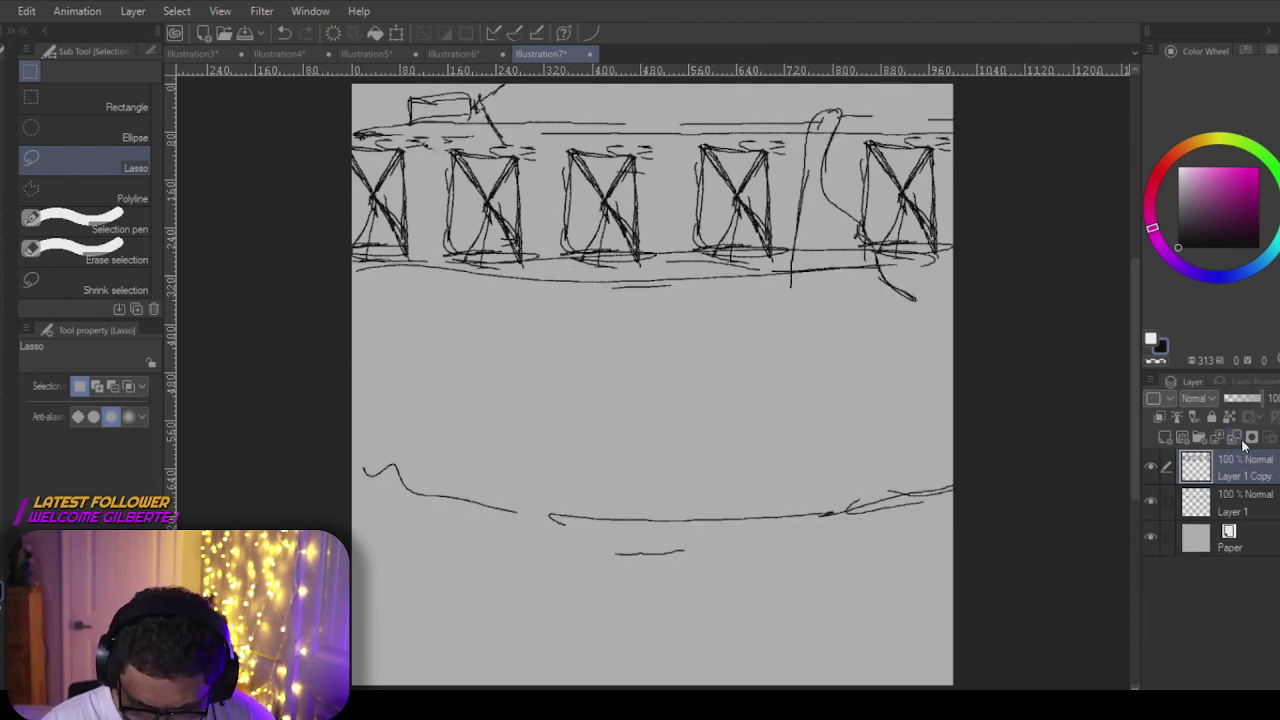
{"action": "left_click", "coordinate": [1234, 442]}
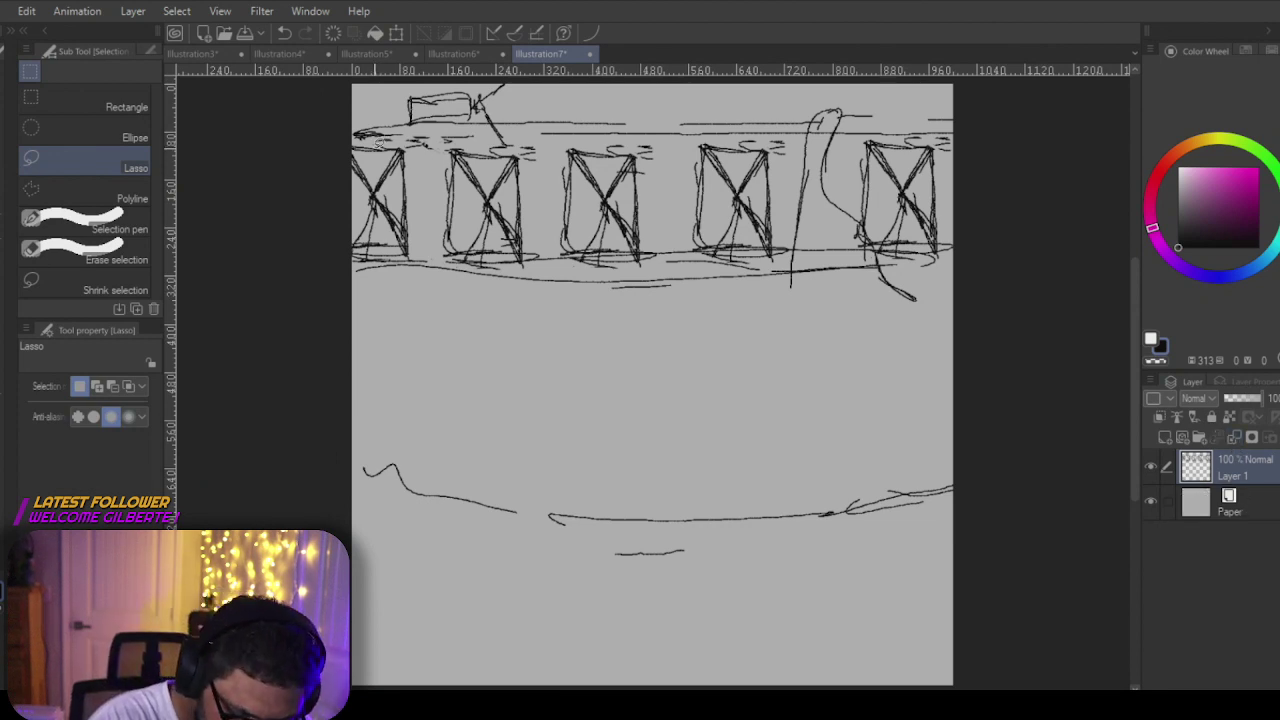
Step: Draw long Real G-Pen 2 strokes along the top rail to join the panels across the canvas
{"action": "key", "text": "p"}
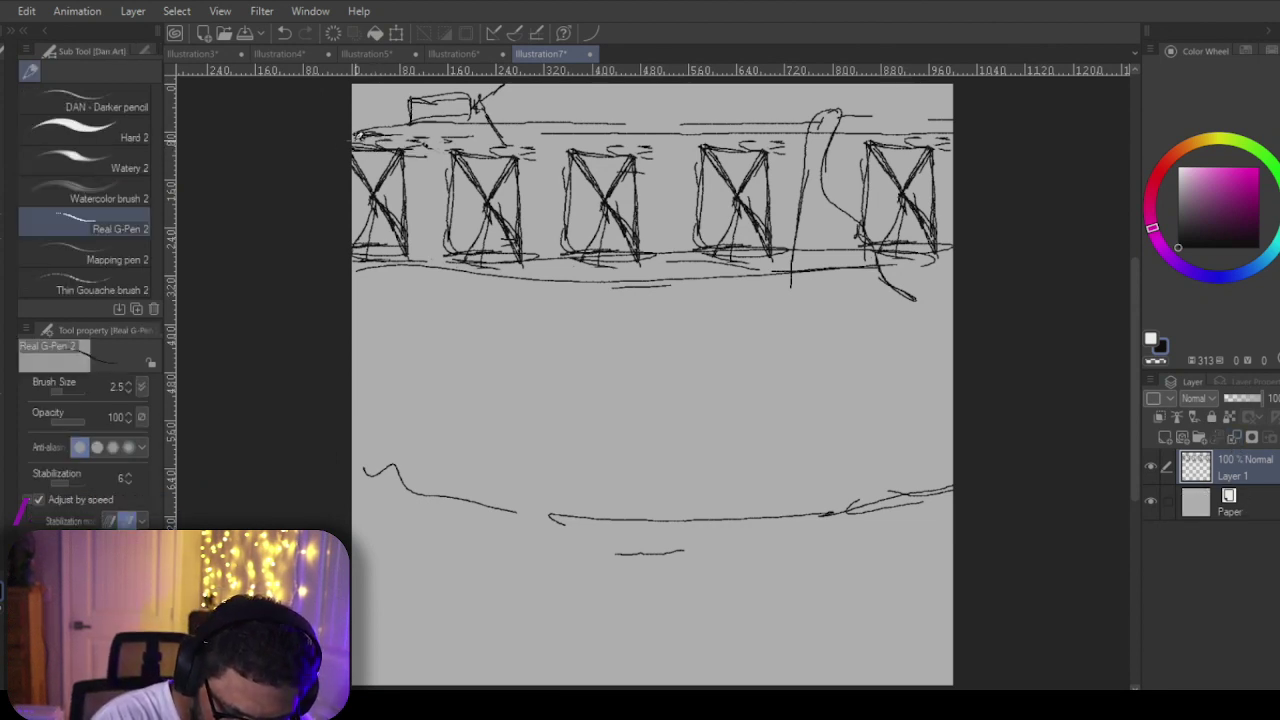
{"action": "mouse_move", "coordinate": [360, 136]}
{"action": "left_mouse_down"}
{"action": "mouse_move", "coordinate": [696, 140]}
{"action": "mouse_move", "coordinate": [528, 155]}
{"action": "mouse_move", "coordinate": [848, 143]}
{"action": "left_mouse_up"}
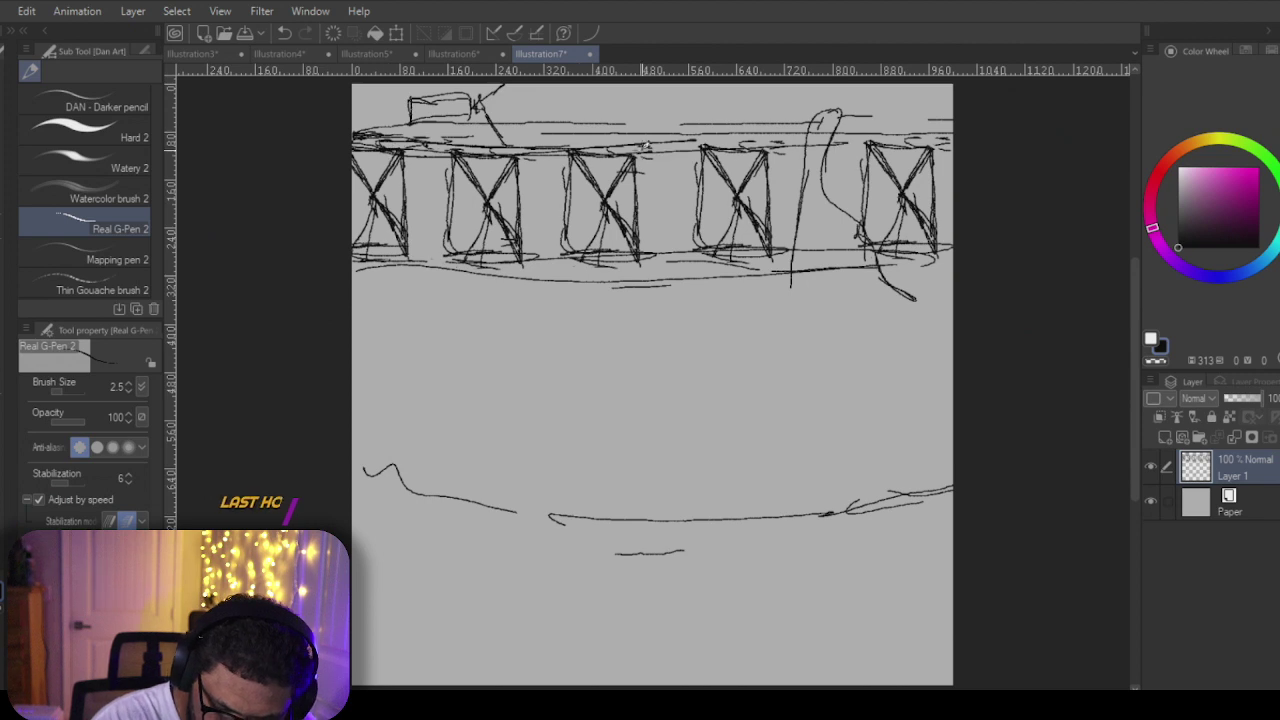
{"action": "left_click_drag", "start_coordinate": [764, 150], "coordinate": [950, 130]}
{"action": "mouse_move", "coordinate": [754, 134]}
{"action": "left_mouse_down"}
{"action": "mouse_move", "coordinate": [860, 130]}
{"action": "mouse_move", "coordinate": [724, 120]}
{"action": "left_mouse_up"}
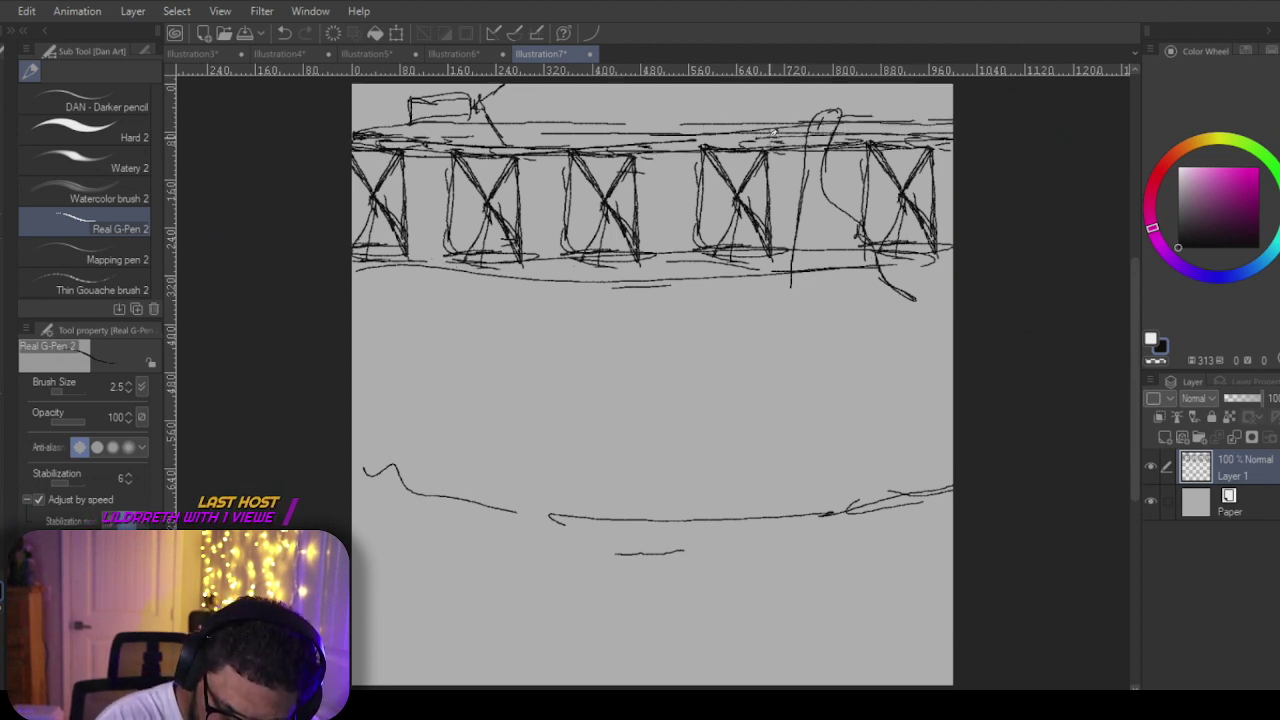
{"action": "left_click_drag", "start_coordinate": [420, 134], "coordinate": [836, 141]}
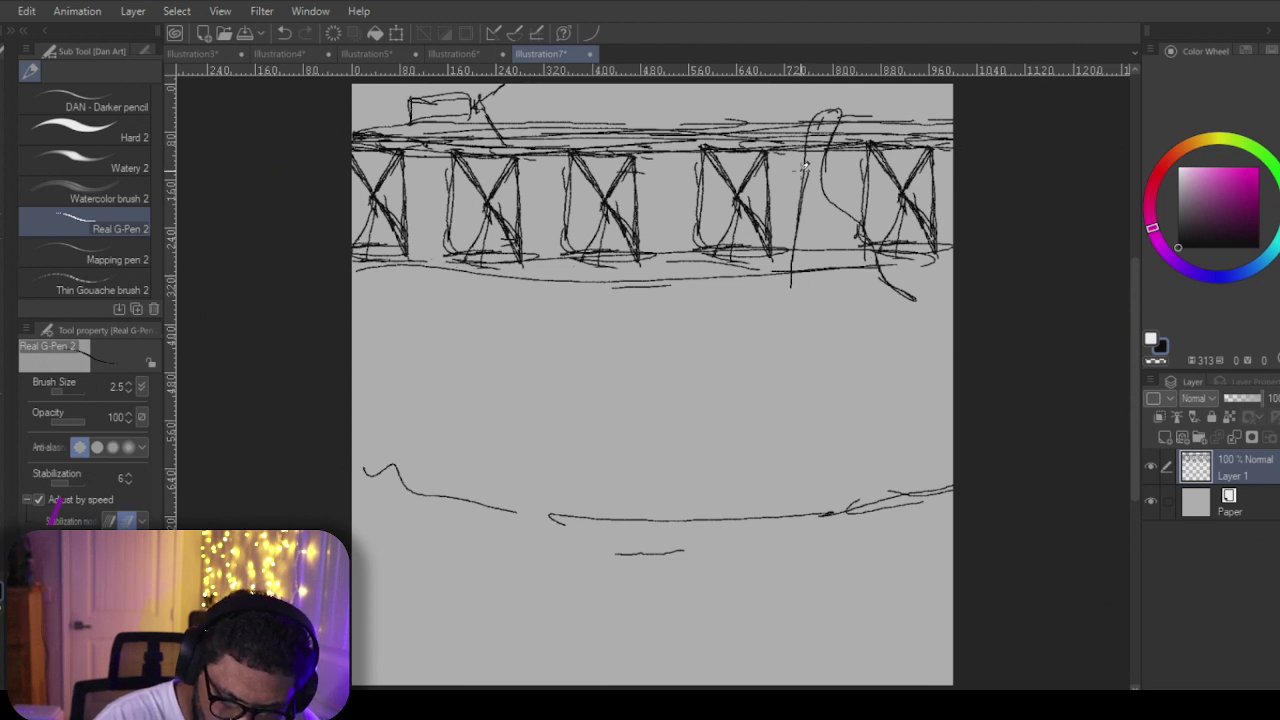
Step: Sketch crossed diagonal braces in the gaps between the first four railing panels
{"action": "mouse_move", "coordinate": [518, 166]}
{"action": "left_mouse_down"}
{"action": "mouse_move", "coordinate": [532, 266]}
{"action": "mouse_move", "coordinate": [566, 258]}
{"action": "left_mouse_up"}
{"action": "left_click_drag", "start_coordinate": [564, 168], "coordinate": [530, 248]}
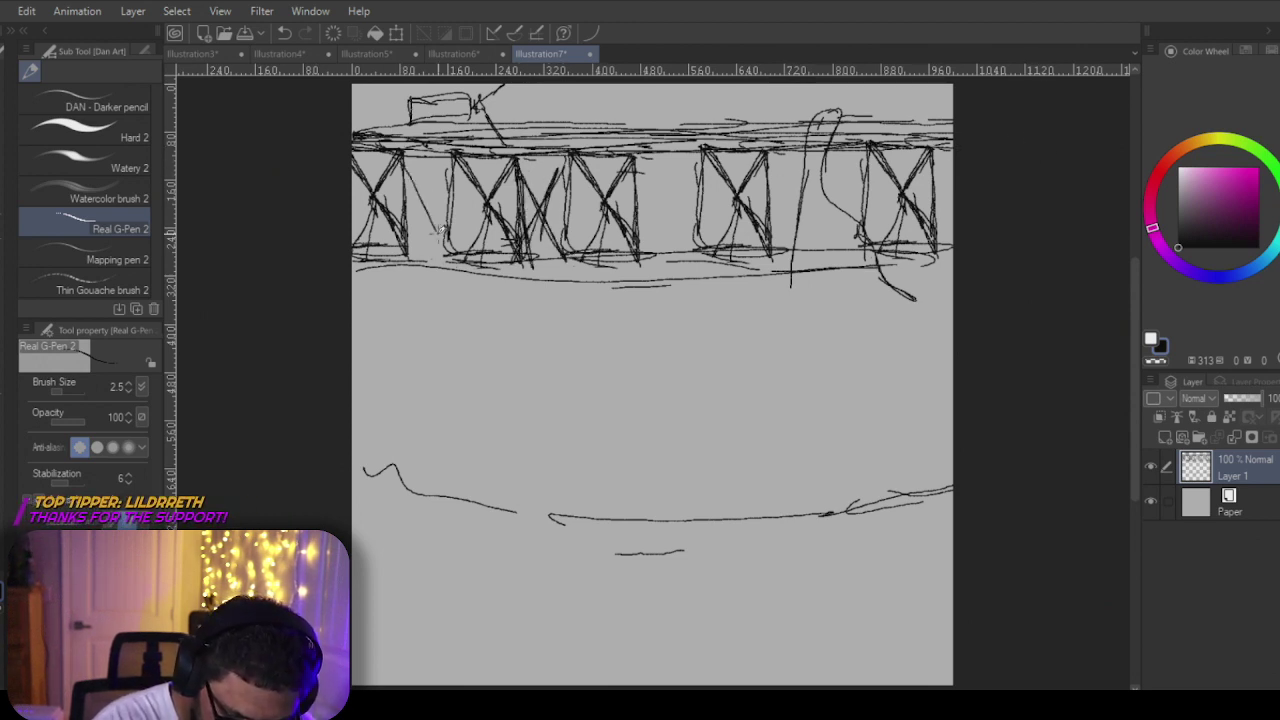
{"action": "left_click_drag", "start_coordinate": [448, 166], "coordinate": [418, 246]}
{"action": "left_click_drag", "start_coordinate": [456, 144], "coordinate": [408, 256]}
{"action": "left_click_drag", "start_coordinate": [632, 160], "coordinate": [690, 246]}
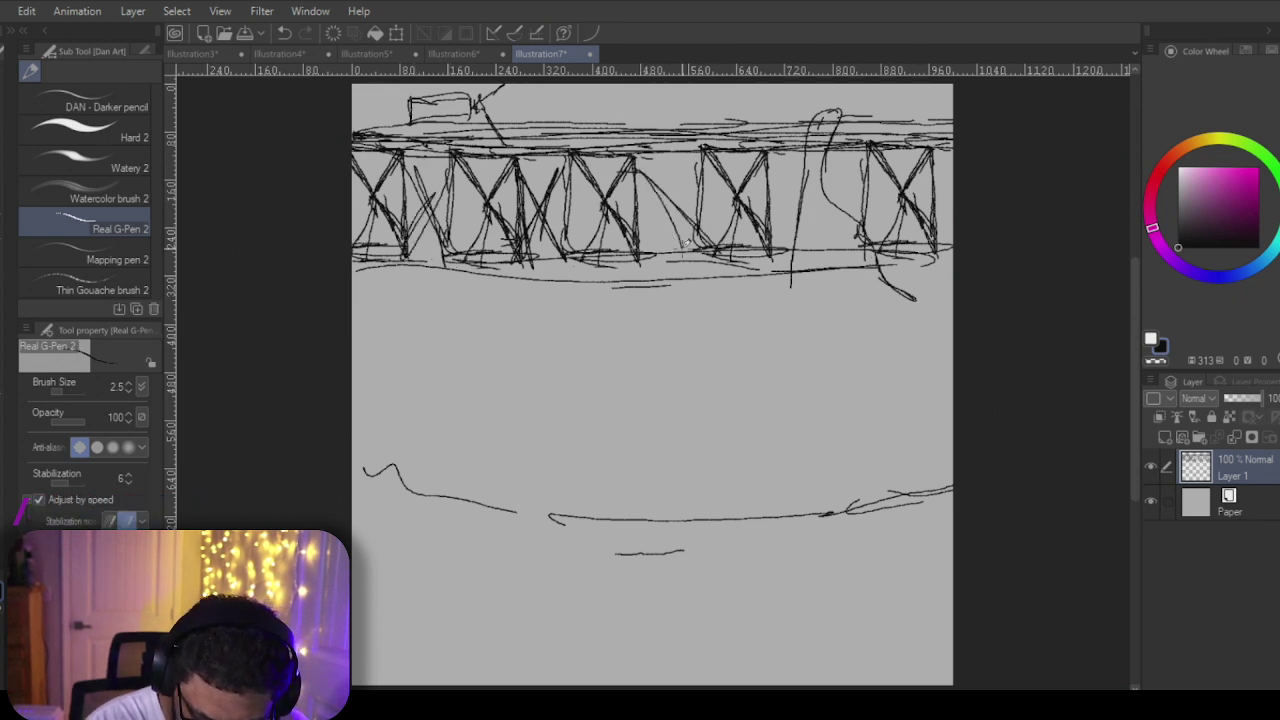
{"action": "mouse_move", "coordinate": [702, 162]}
{"action": "left_mouse_down"}
{"action": "mouse_move", "coordinate": [650, 256]}
{"action": "mouse_move", "coordinate": [626, 260]}
{"action": "mouse_move", "coordinate": [644, 246]}
{"action": "left_mouse_up"}
Step: Sketch diagonal brace strokes on both sides of the upright figure and thicken the figure's left edge
{"action": "mouse_move", "coordinate": [798, 152]}
{"action": "left_mouse_down"}
{"action": "mouse_move", "coordinate": [764, 214]}
{"action": "mouse_move", "coordinate": [776, 236]}
{"action": "left_mouse_up"}
{"action": "left_click_drag", "start_coordinate": [870, 140], "coordinate": [836, 202]}
{"action": "left_click_drag", "start_coordinate": [856, 164], "coordinate": [834, 202]}
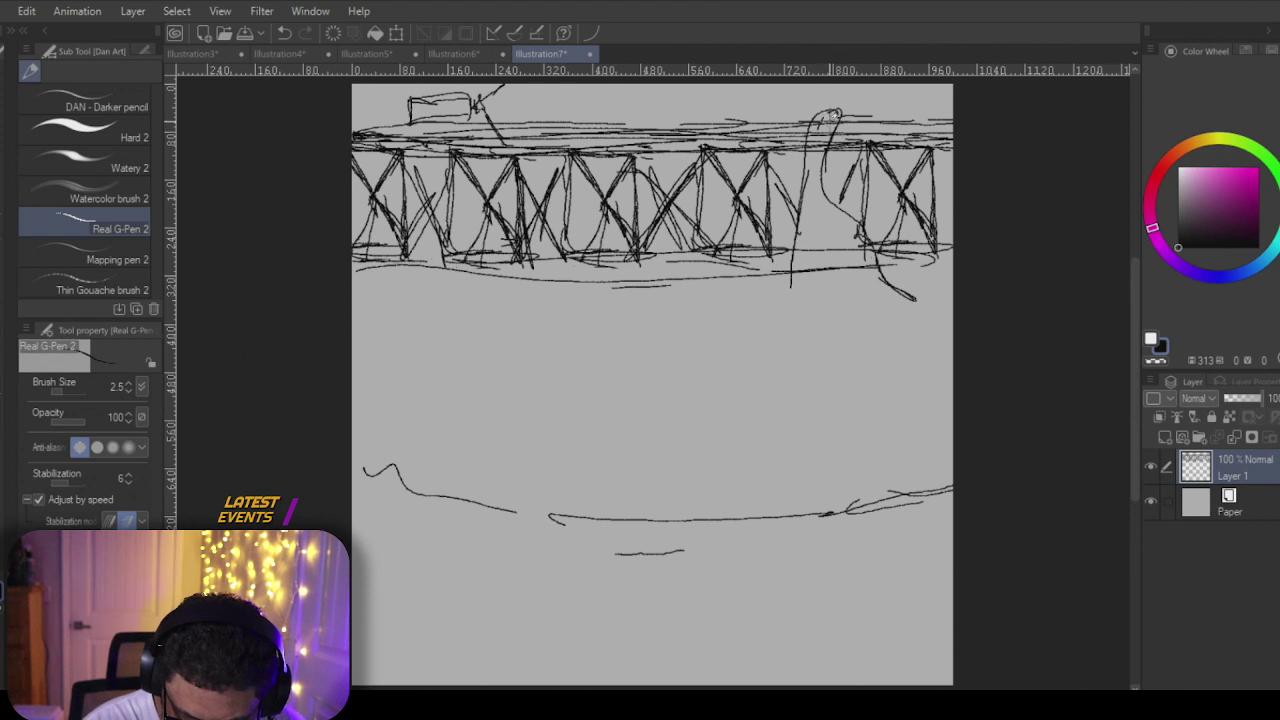
{"action": "left_click_drag", "start_coordinate": [818, 152], "coordinate": [800, 250]}
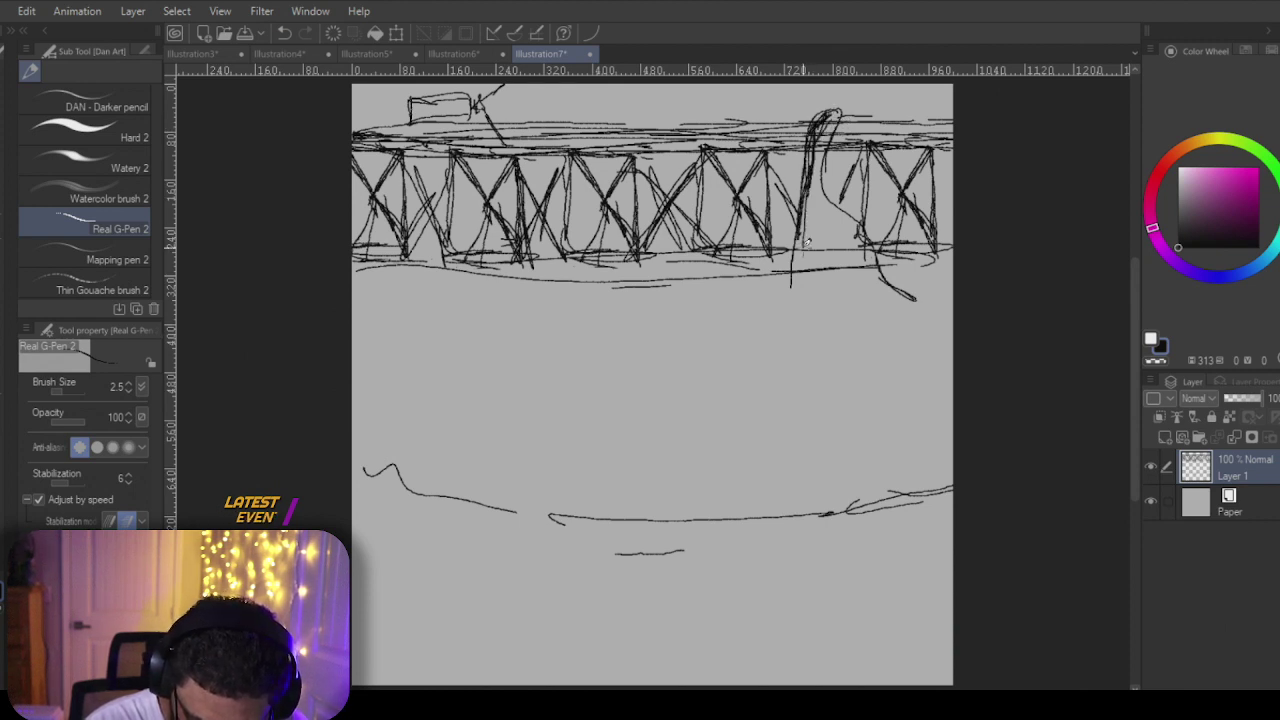
Step: Fill the upright figure at the railing with dense Real G-Pen 2 strokes, widening its flared lower side and closing its base
{"action": "mouse_move", "coordinate": [812, 188]}
{"action": "left_mouse_down"}
{"action": "mouse_move", "coordinate": [794, 296]}
{"action": "mouse_move", "coordinate": [798, 270]}
{"action": "left_mouse_up"}
{"action": "mouse_move", "coordinate": [836, 112]}
{"action": "left_mouse_down"}
{"action": "mouse_move", "coordinate": [814, 222]}
{"action": "mouse_move", "coordinate": [828, 248]}
{"action": "left_mouse_up"}
{"action": "mouse_move", "coordinate": [878, 212]}
{"action": "left_mouse_down"}
{"action": "mouse_move", "coordinate": [846, 272]}
{"action": "mouse_move", "coordinate": [900, 300]}
{"action": "left_mouse_up"}
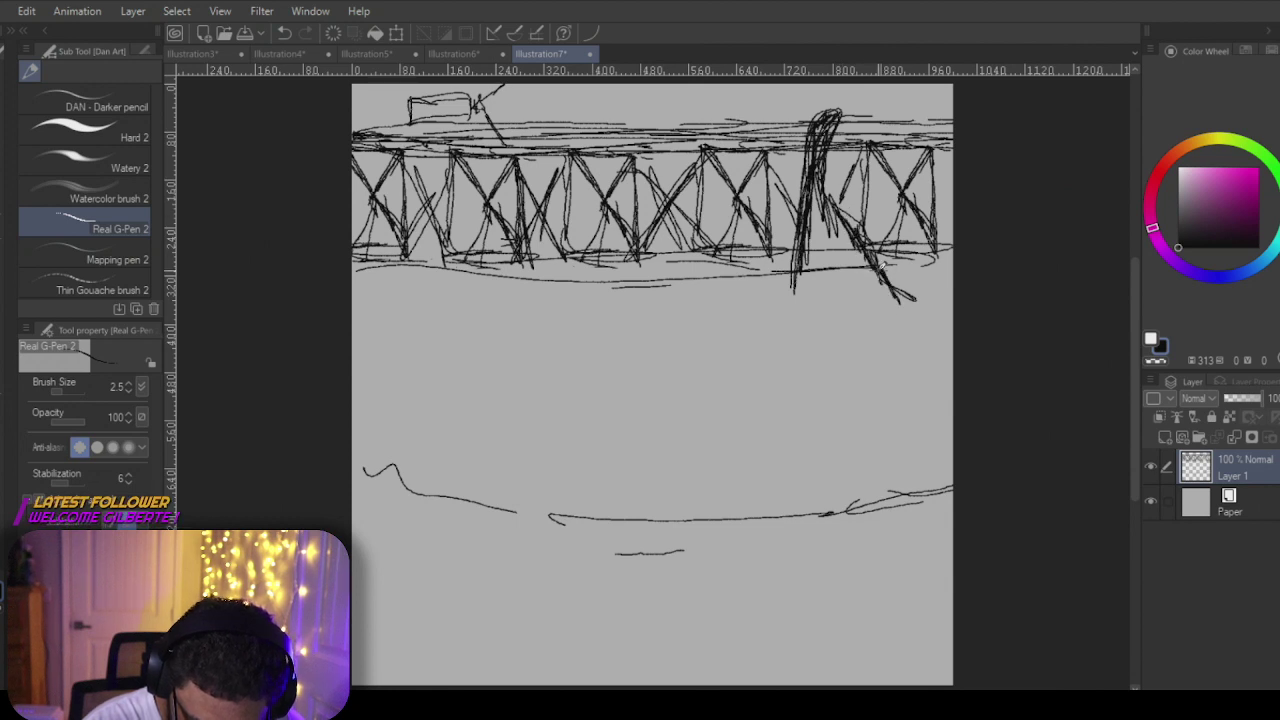
{"action": "mouse_move", "coordinate": [838, 218]}
{"action": "left_mouse_down"}
{"action": "mouse_move", "coordinate": [866, 258]}
{"action": "mouse_move", "coordinate": [823, 212]}
{"action": "mouse_move", "coordinate": [808, 290]}
{"action": "left_mouse_up"}
{"action": "mouse_move", "coordinate": [822, 222]}
{"action": "left_mouse_down"}
{"action": "mouse_move", "coordinate": [838, 292]}
{"action": "mouse_move", "coordinate": [856, 296]}
{"action": "left_mouse_up"}
{"action": "left_click_drag", "start_coordinate": [850, 246], "coordinate": [894, 300]}
{"action": "left_click_drag", "start_coordinate": [806, 296], "coordinate": [900, 290]}
{"action": "mouse_move", "coordinate": [808, 288]}
{"action": "left_mouse_down"}
{"action": "mouse_move", "coordinate": [890, 284]}
{"action": "mouse_move", "coordinate": [764, 294]}
{"action": "mouse_move", "coordinate": [392, 272]}
{"action": "mouse_move", "coordinate": [806, 280]}
{"action": "left_mouse_up"}
Step: Draw long horizontal and zigzag ground lines across the open area below the railing
{"action": "left_click_drag", "start_coordinate": [790, 286], "coordinate": [406, 298]}
{"action": "left_click_drag", "start_coordinate": [634, 336], "coordinate": [816, 330]}
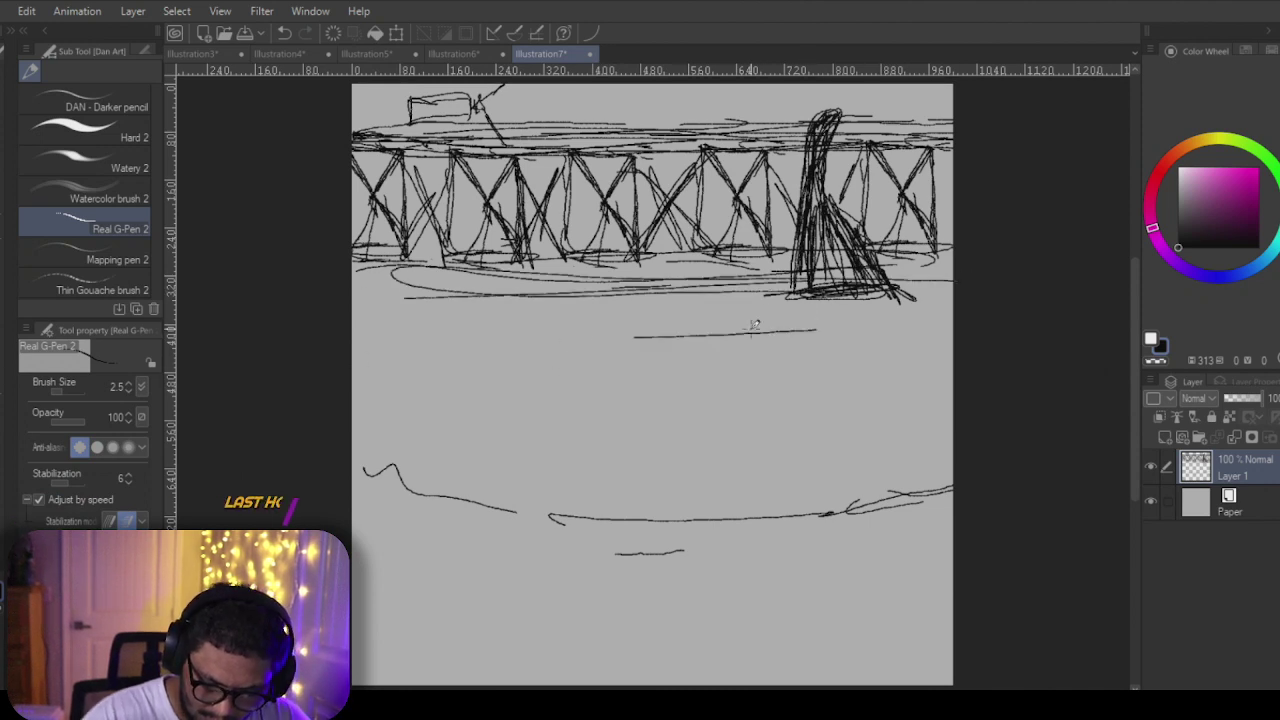
{"action": "mouse_move", "coordinate": [432, 372]}
{"action": "left_mouse_down"}
{"action": "mouse_move", "coordinate": [671, 420]}
{"action": "mouse_move", "coordinate": [600, 474]}
{"action": "left_mouse_up"}
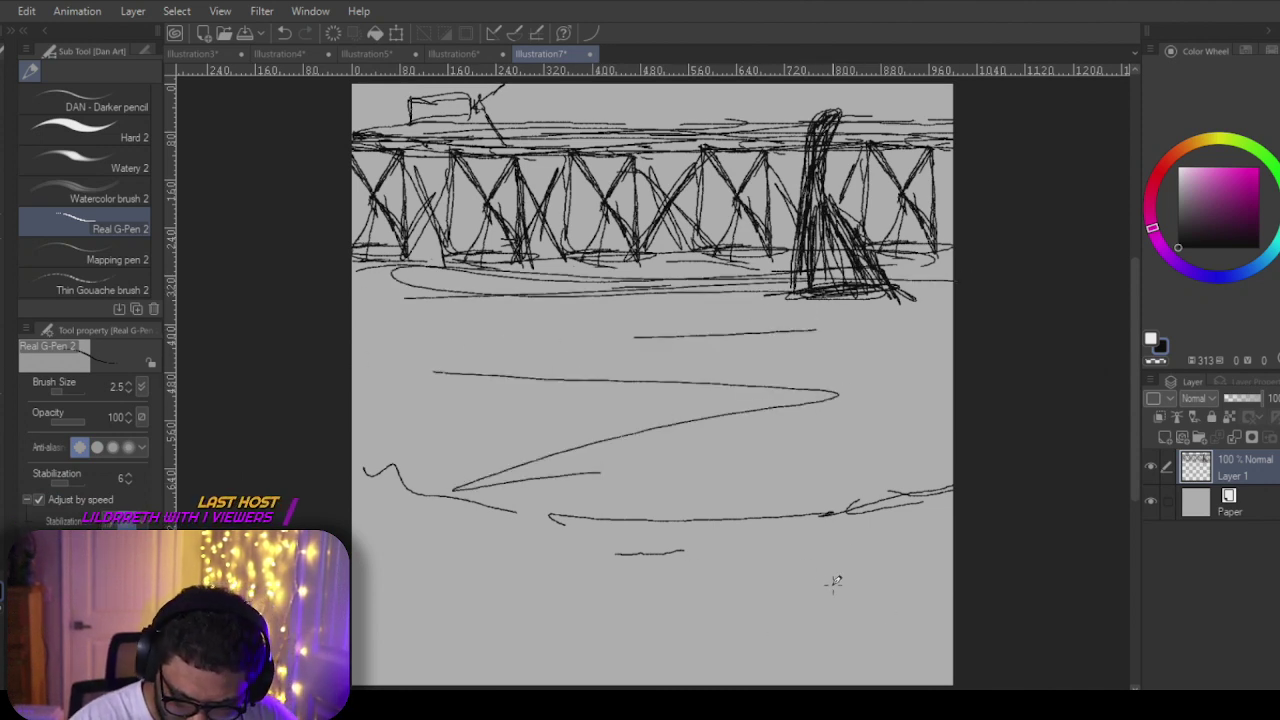
Step: Outline a large jagged rock mass at the canvas's right edge and erase the ground lines crossing inside it
{"action": "mouse_move", "coordinate": [836, 392]}
{"action": "left_mouse_down"}
{"action": "mouse_move", "coordinate": [849, 363]}
{"action": "mouse_move", "coordinate": [970, 318]}
{"action": "left_mouse_up"}
{"action": "mouse_move", "coordinate": [858, 581]}
{"action": "left_mouse_down"}
{"action": "mouse_move", "coordinate": [882, 620]}
{"action": "mouse_move", "coordinate": [926, 615]}
{"action": "mouse_move", "coordinate": [962, 650]}
{"action": "left_mouse_up"}
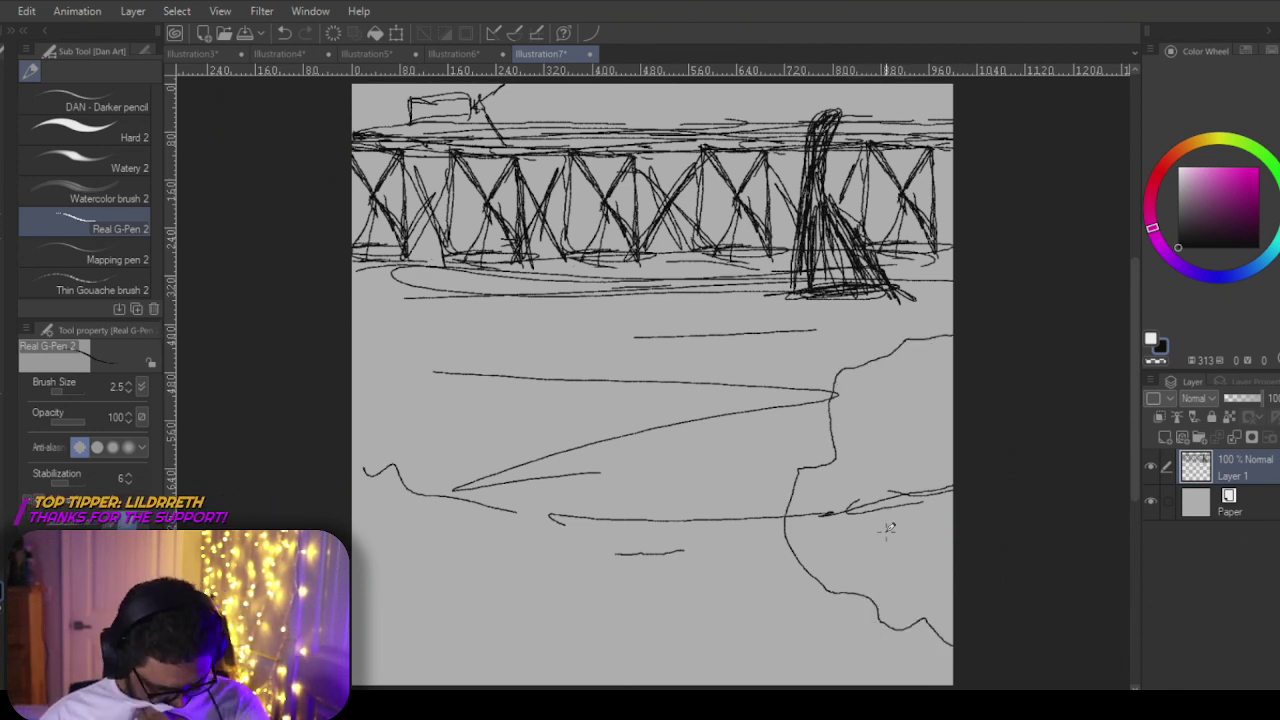
{"action": "key", "text": "e"}
{"action": "mouse_move", "coordinate": [880, 507]}
{"action": "left_mouse_down"}
{"action": "mouse_move", "coordinate": [827, 515]}
{"action": "mouse_move", "coordinate": [941, 505]}
{"action": "mouse_move", "coordinate": [866, 397]}
{"action": "left_mouse_up"}
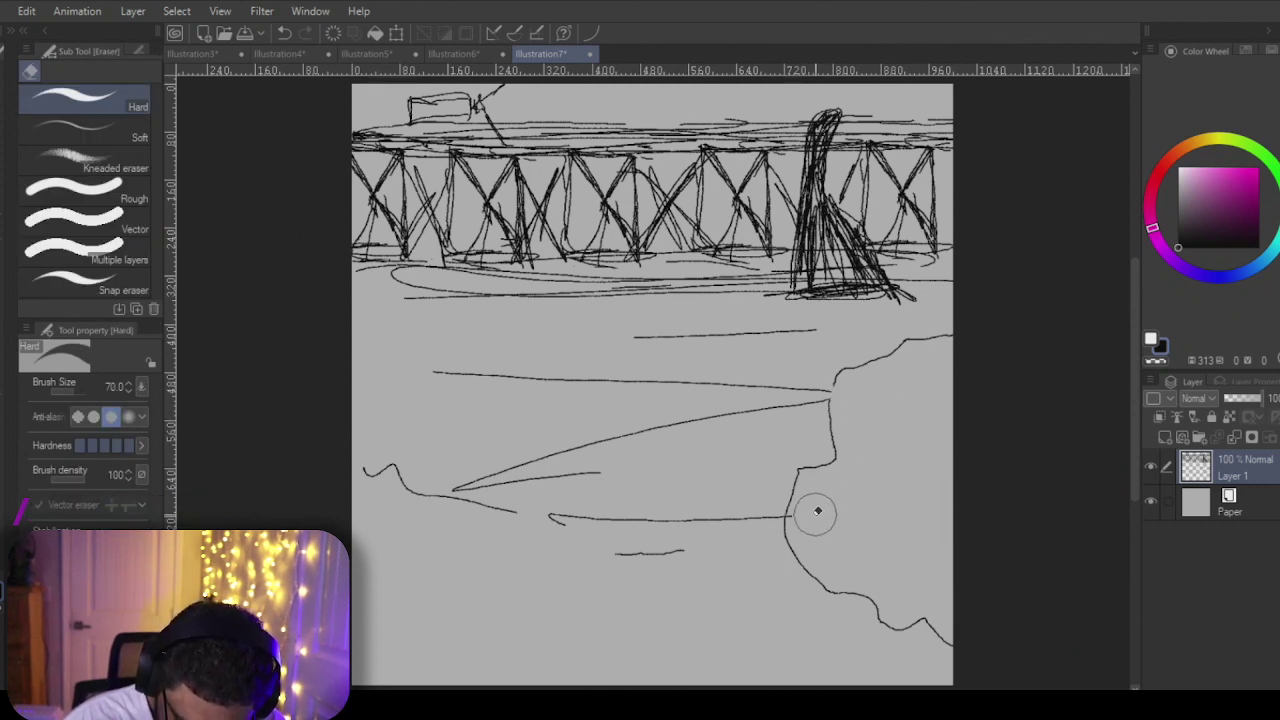
Step: Sketch a small gnome with raised arms and a dark pointed hat inside the rock outline using Real G-Pen 2
{"action": "key", "text": "p"}
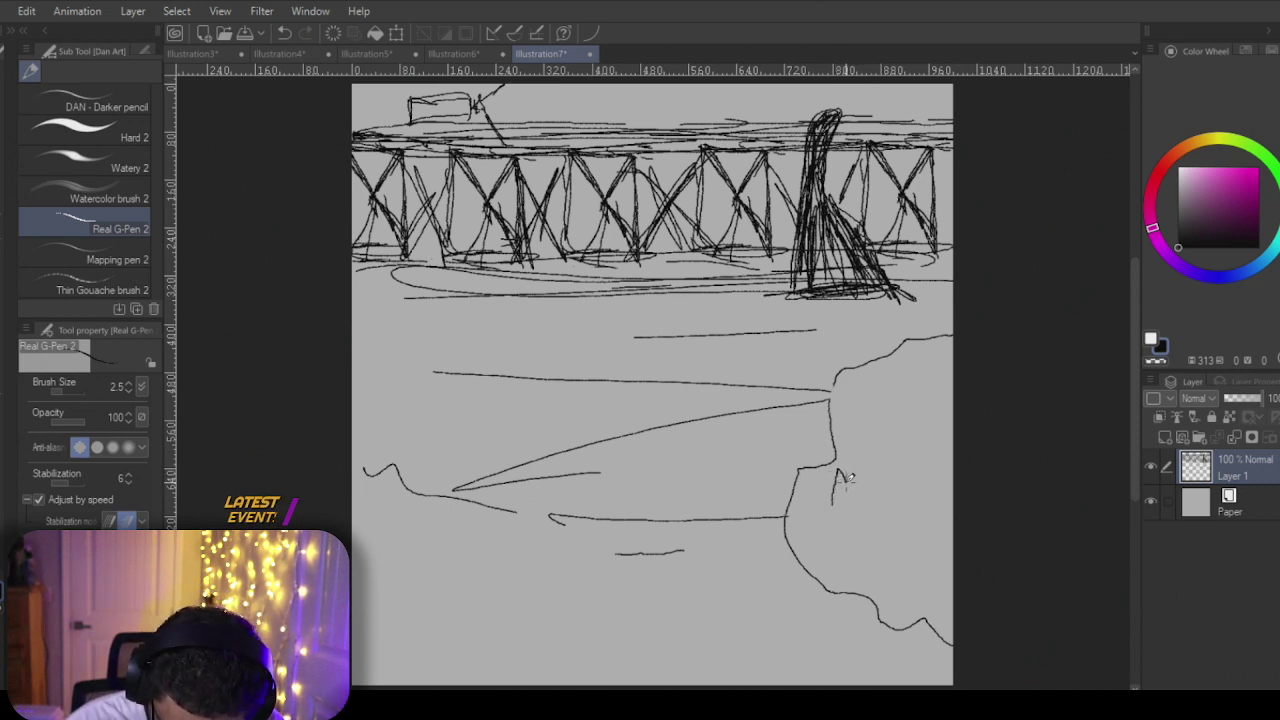
{"action": "left_click_drag", "start_coordinate": [838, 470], "coordinate": [846, 503]}
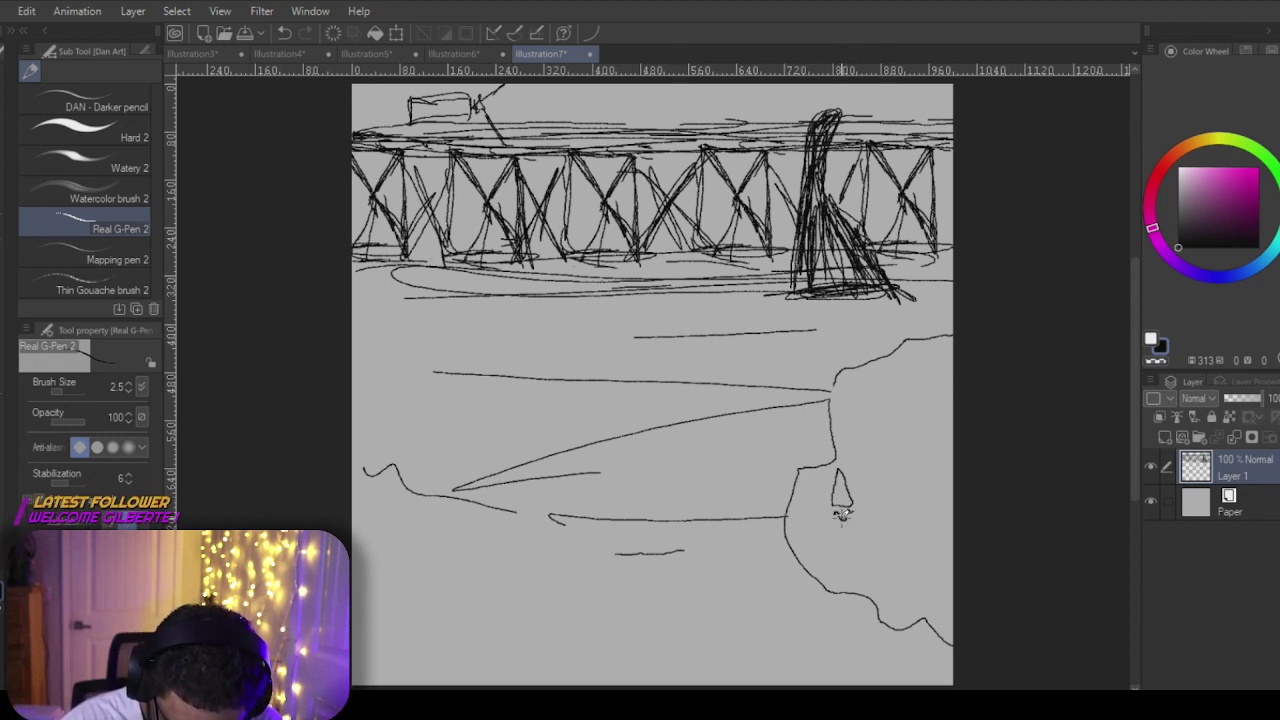
{"action": "left_click_drag", "start_coordinate": [837, 523], "coordinate": [841, 534]}
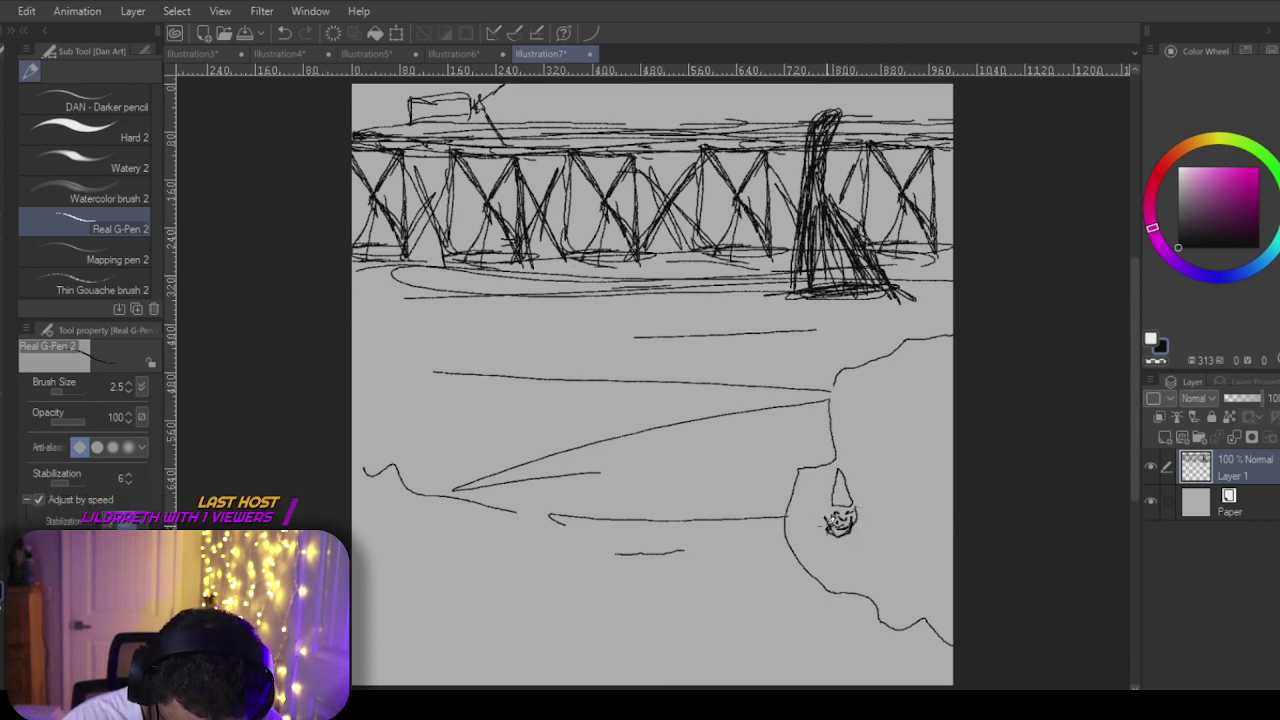
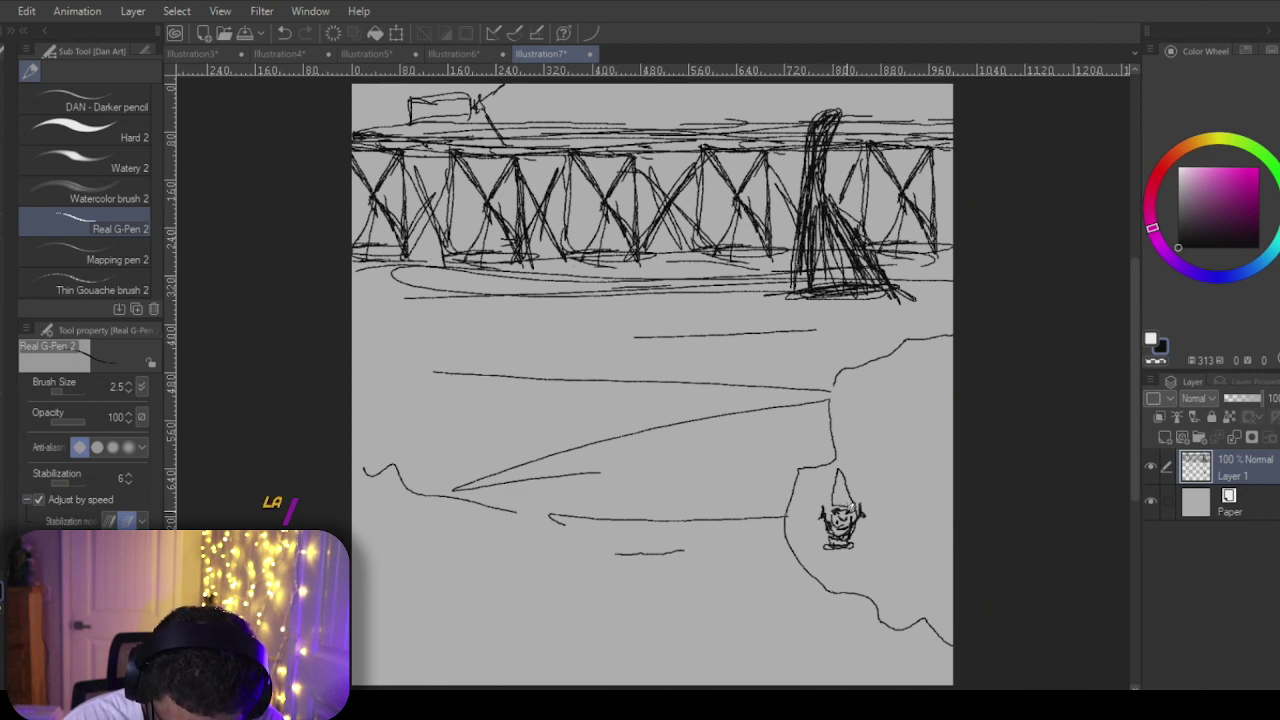
{"action": "mouse_move", "coordinate": [852, 507]}
{"action": "left_mouse_down"}
{"action": "mouse_move", "coordinate": [834, 503]}
{"action": "mouse_move", "coordinate": [843, 498]}
{"action": "left_mouse_up"}
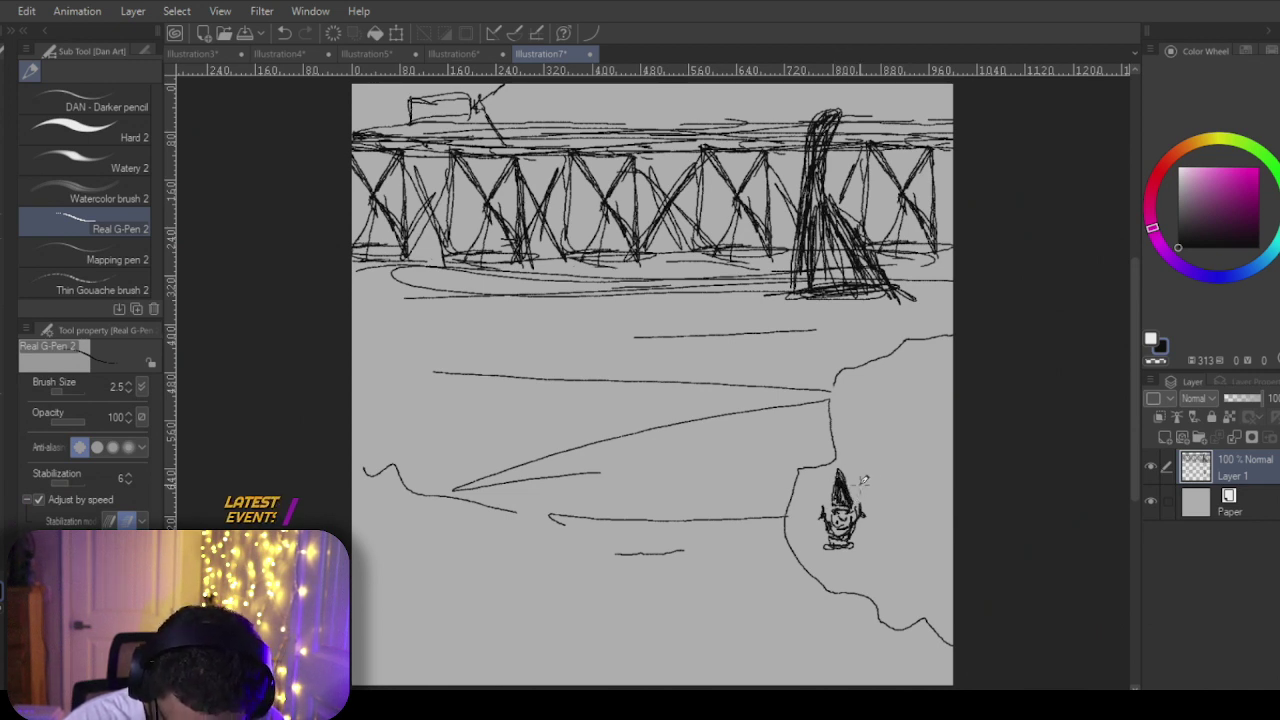
{"action": "key", "text": "m"}
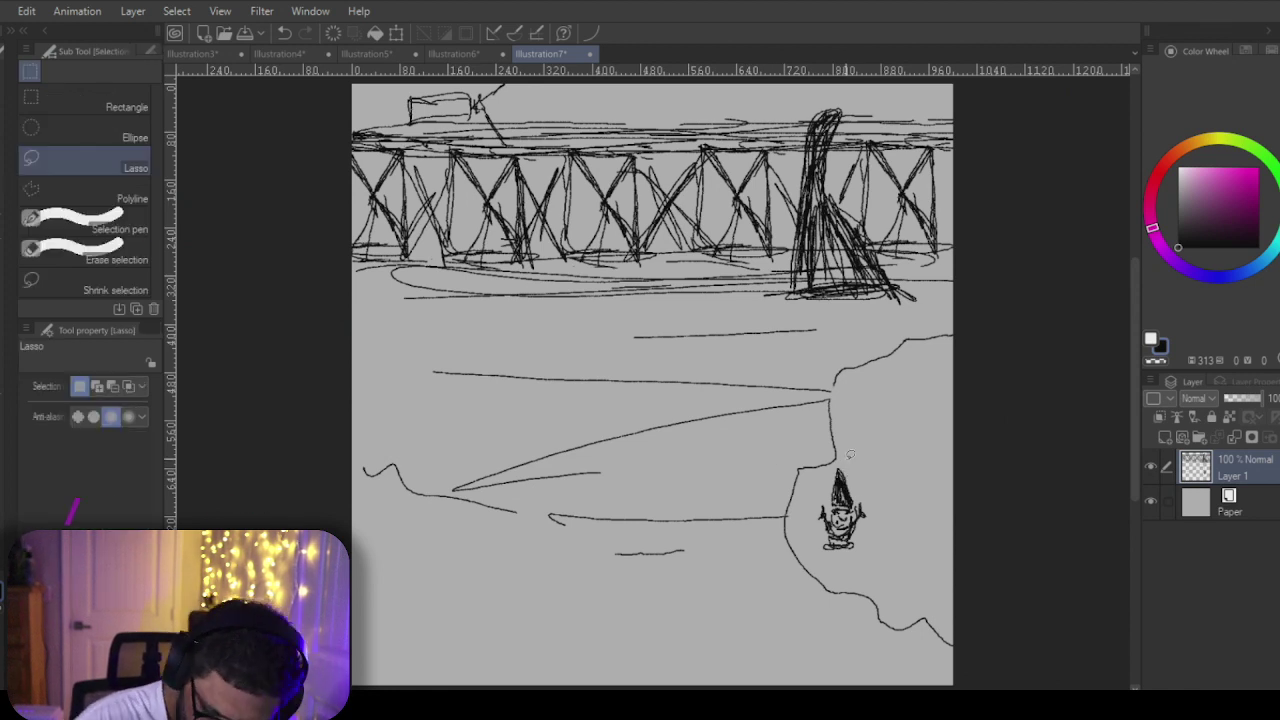
{"action": "mouse_move", "coordinate": [828, 478]}
{"action": "left_mouse_down"}
{"action": "mouse_move", "coordinate": [839, 558]}
{"action": "mouse_move", "coordinate": [874, 544]}
{"action": "mouse_move", "coordinate": [845, 465]}
{"action": "left_mouse_up"}
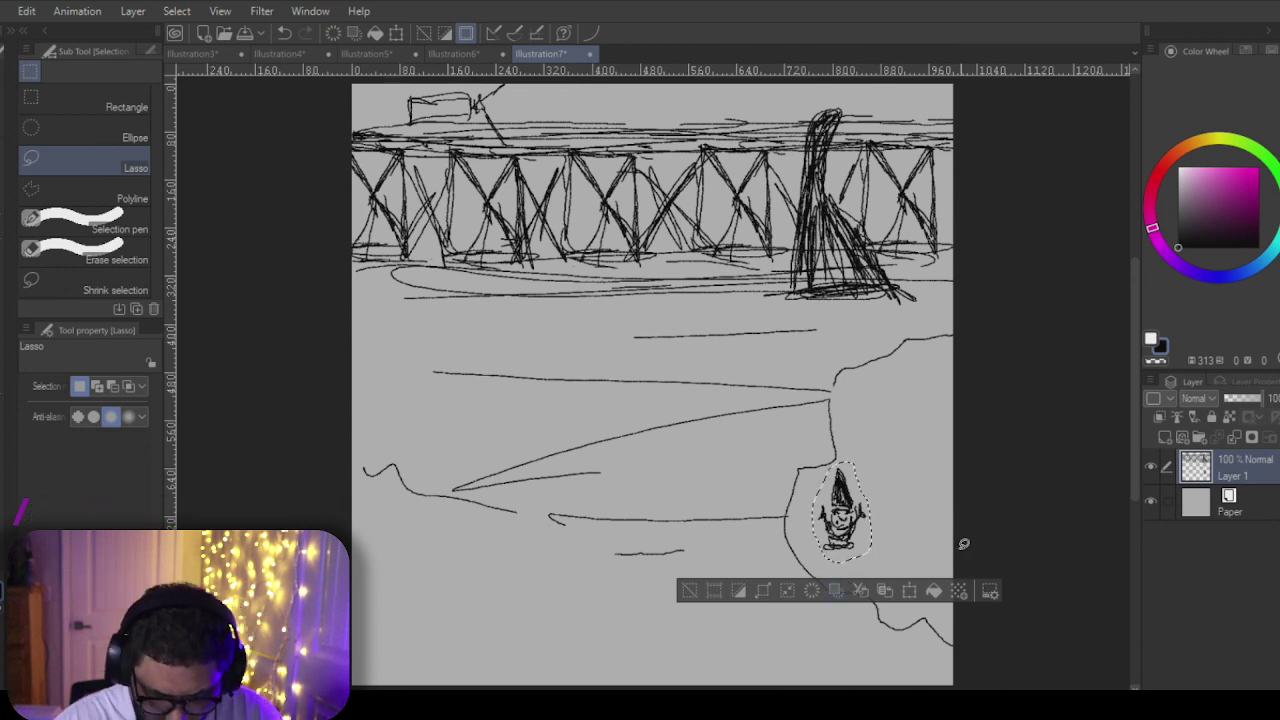
{"action": "left_click", "coordinate": [843, 634]}
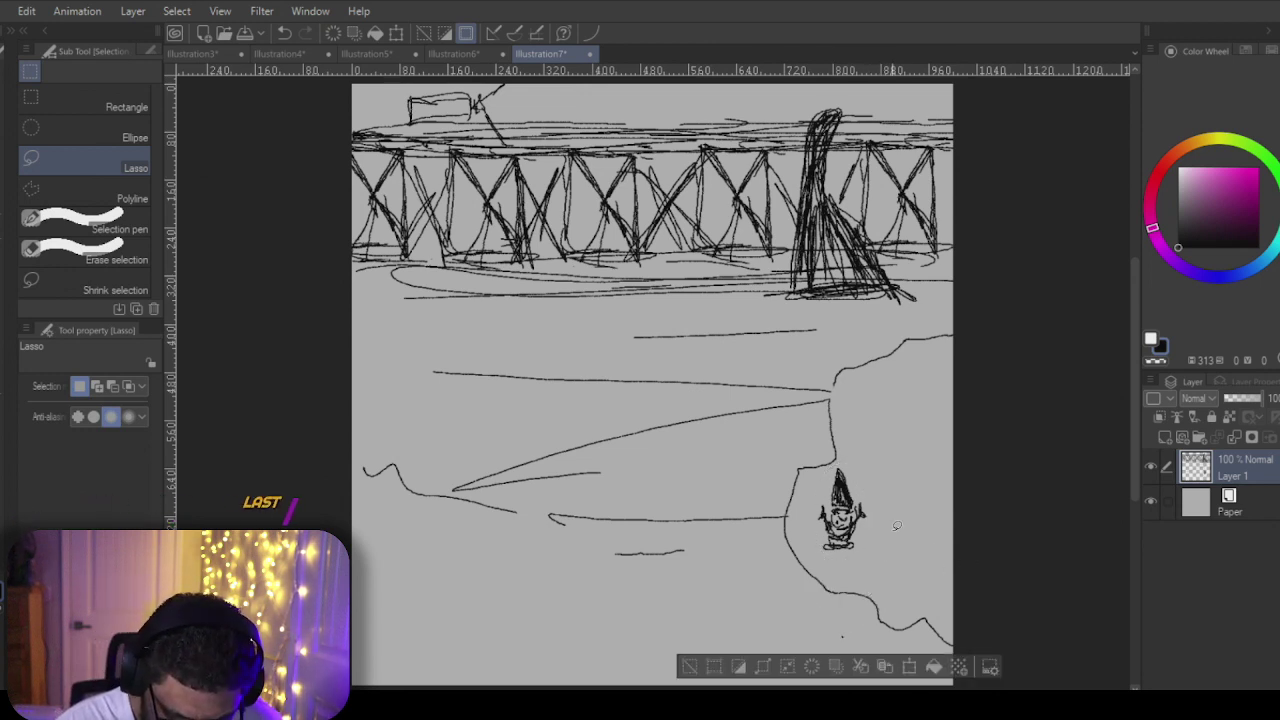
{"action": "key", "text": "p"}
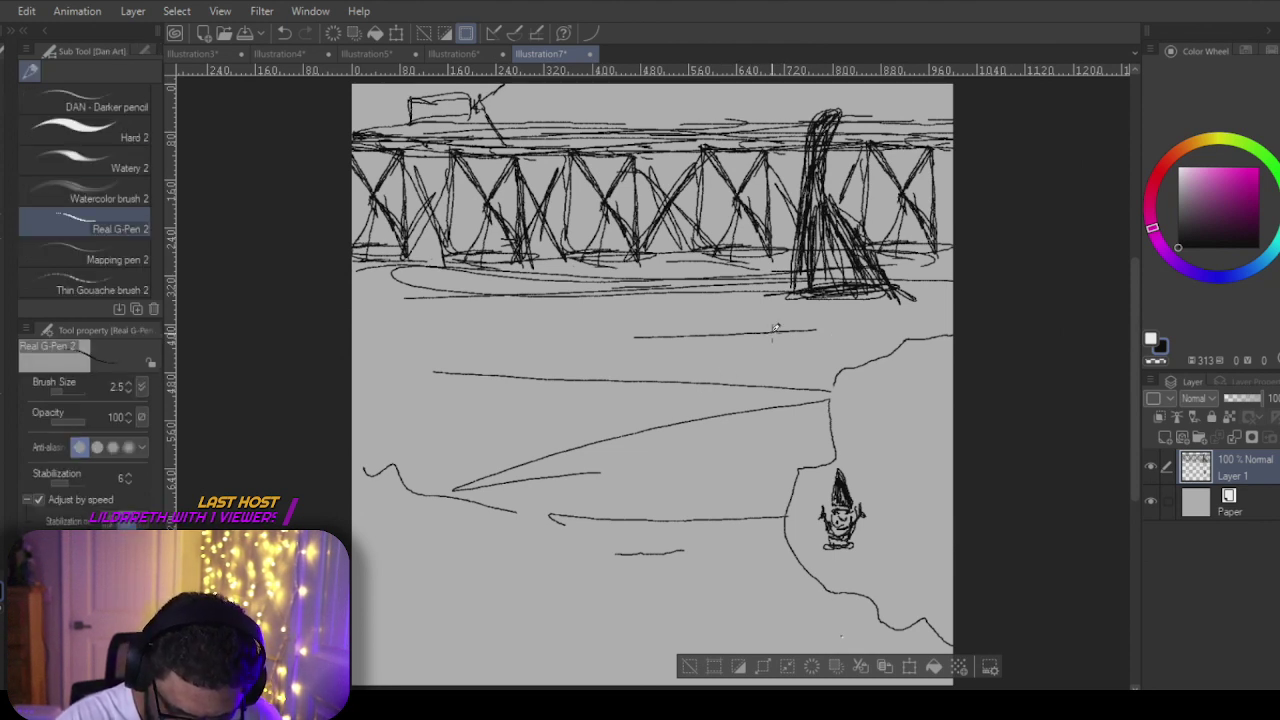
{"action": "key", "text": "ctrl+d"}
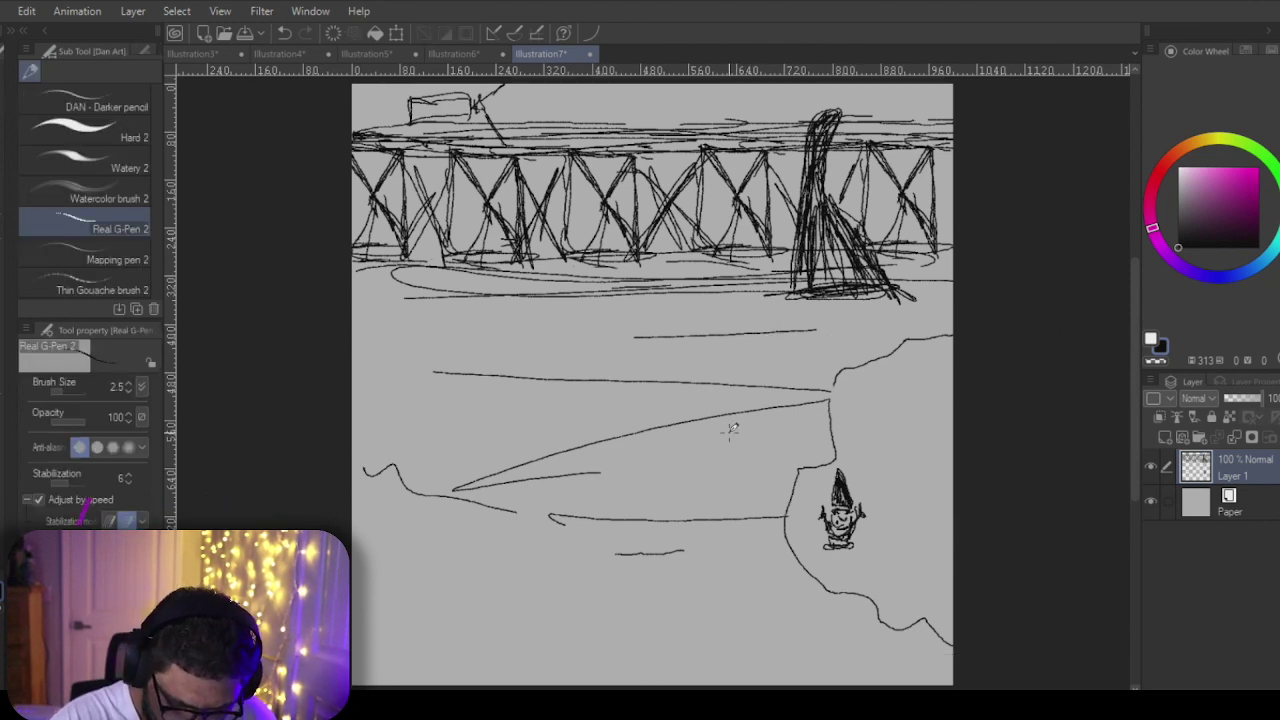
Step: Draw a pickaxe beside the rock outline, with a thick curved head and a short slanted handle
{"action": "mouse_move", "coordinate": [686, 460]}
{"action": "left_mouse_down"}
{"action": "mouse_move", "coordinate": [742, 411]}
{"action": "mouse_move", "coordinate": [664, 487]}
{"action": "left_mouse_up"}
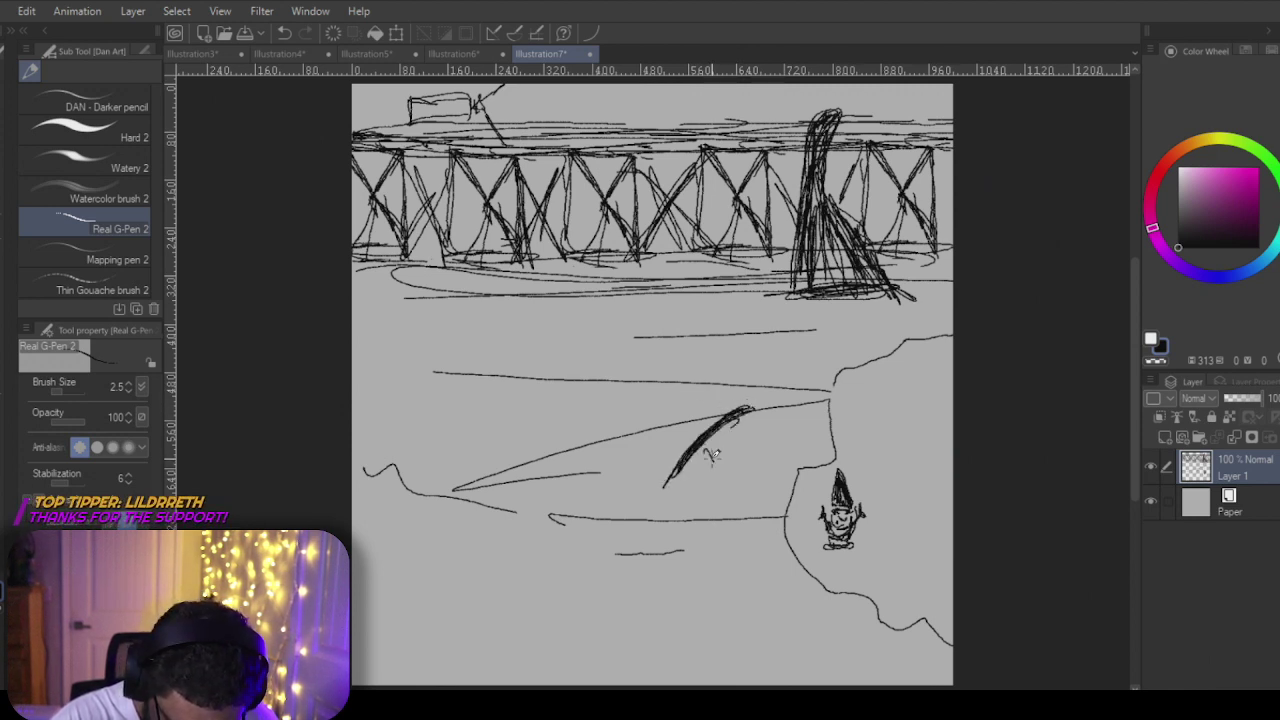
{"action": "mouse_move", "coordinate": [748, 406]}
{"action": "left_mouse_down"}
{"action": "mouse_move", "coordinate": [684, 445]}
{"action": "mouse_move", "coordinate": [668, 476]}
{"action": "left_mouse_up"}
{"action": "mouse_move", "coordinate": [668, 474]}
{"action": "left_mouse_down"}
{"action": "mouse_move", "coordinate": [716, 410]}
{"action": "mouse_move", "coordinate": [727, 414]}
{"action": "mouse_move", "coordinate": [724, 468]}
{"action": "mouse_move", "coordinate": [750, 500]}
{"action": "left_mouse_up"}
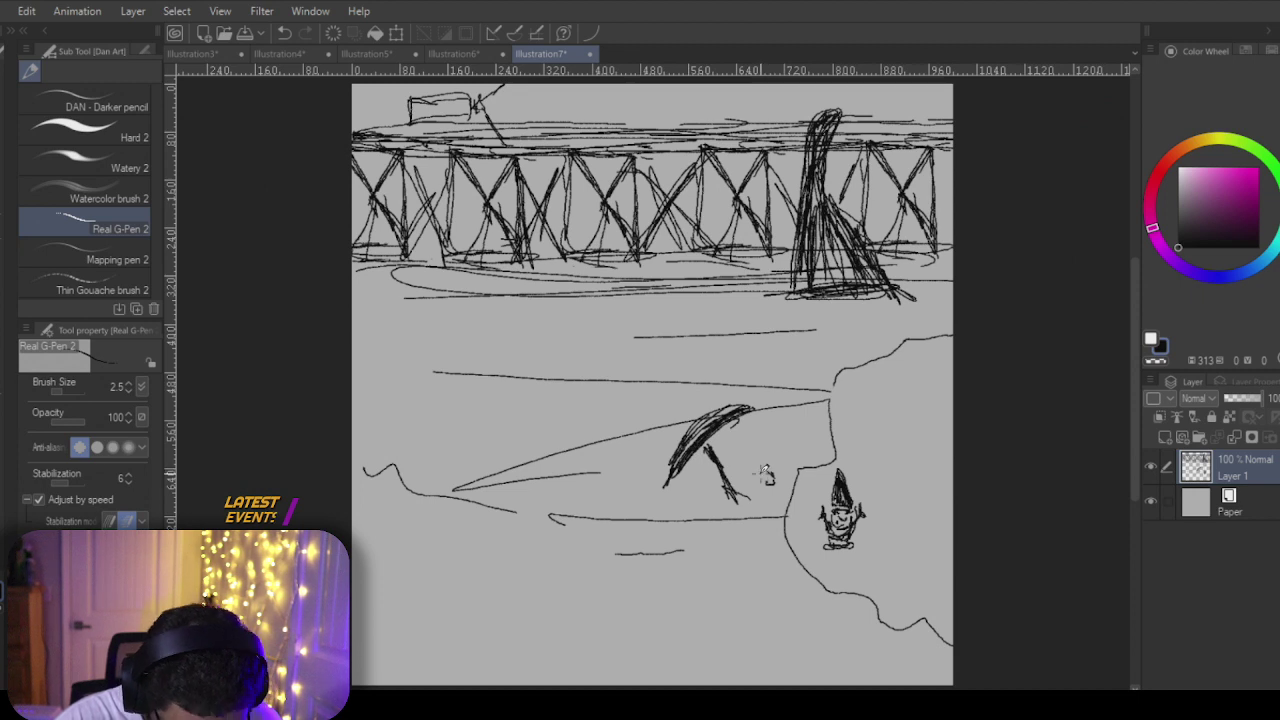
Step: Flip the canvas view horizontally and sketch a gnome's face in profile with a tall pointed hat beside the pickaxe
{"action": "key", "text": "h"}
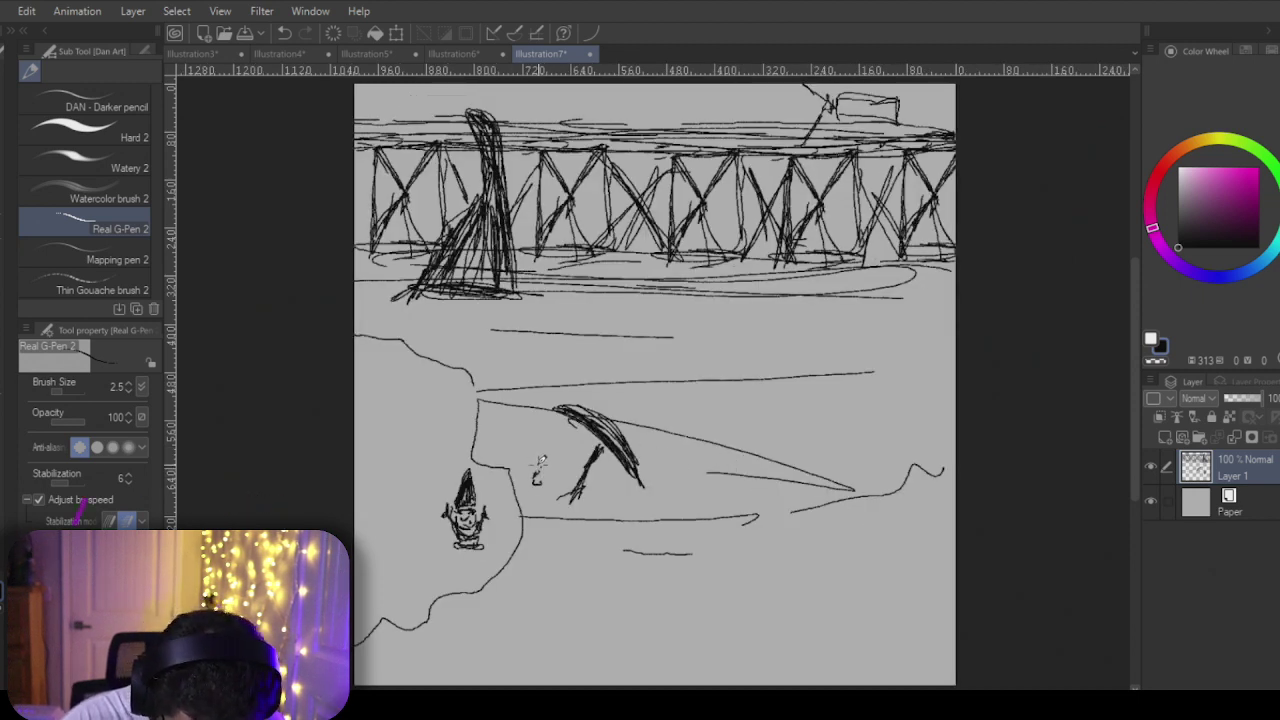
{"action": "left_click_drag", "start_coordinate": [543, 455], "coordinate": [566, 467]}
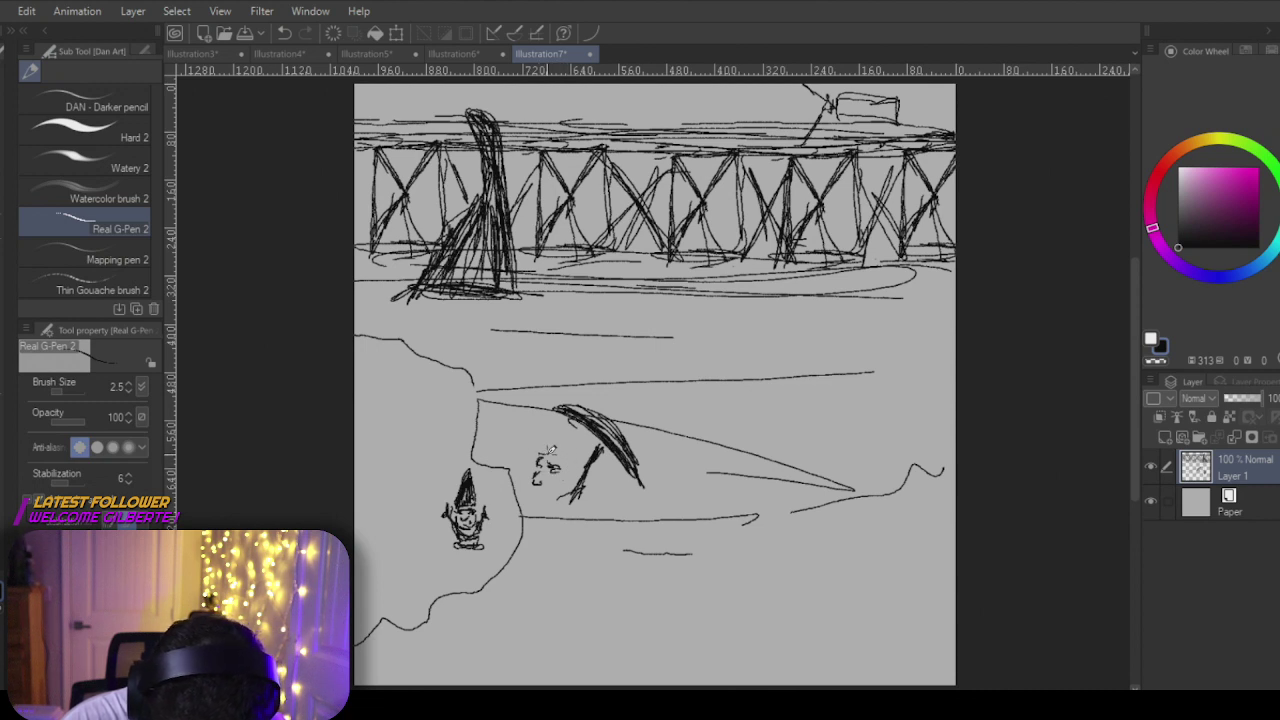
{"action": "mouse_move", "coordinate": [540, 453]}
{"action": "left_mouse_down"}
{"action": "mouse_move", "coordinate": [557, 410]}
{"action": "mouse_move", "coordinate": [577, 452]}
{"action": "mouse_move", "coordinate": [585, 370]}
{"action": "mouse_move", "coordinate": [577, 439]}
{"action": "mouse_move", "coordinate": [585, 373]}
{"action": "mouse_move", "coordinate": [544, 446]}
{"action": "mouse_move", "coordinate": [575, 409]}
{"action": "mouse_move", "coordinate": [578, 455]}
{"action": "left_mouse_up"}
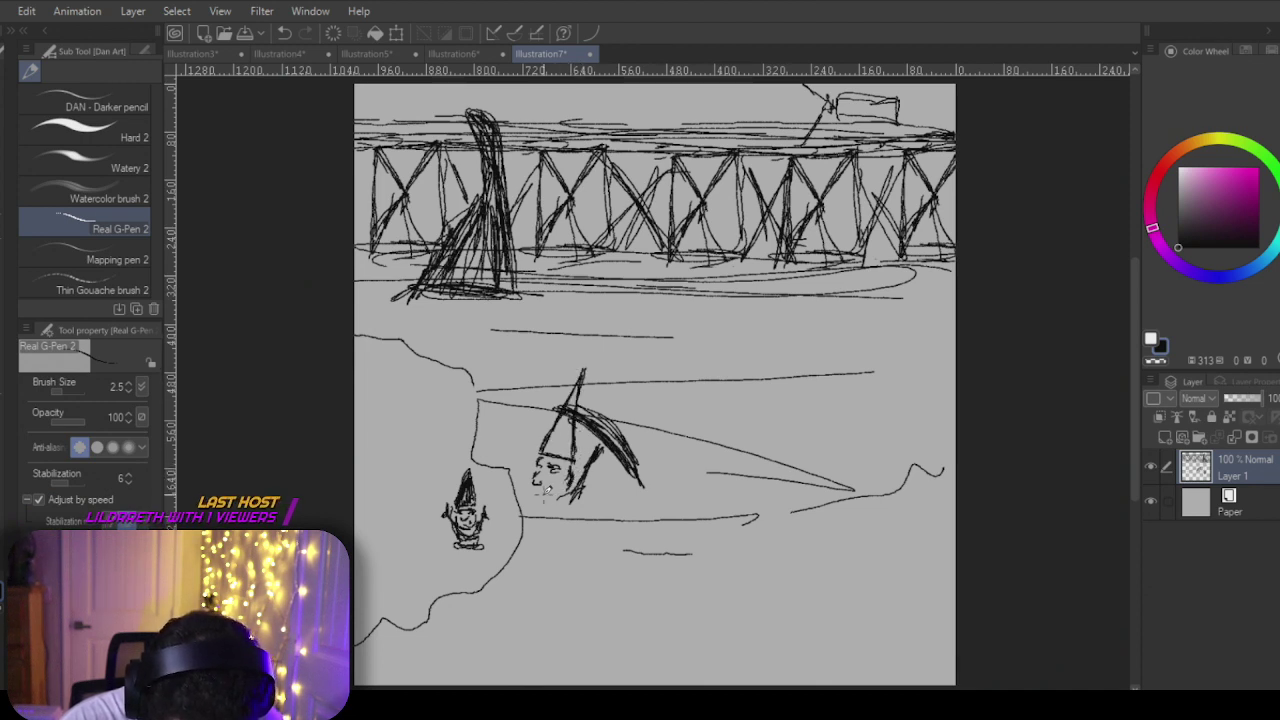
{"action": "mouse_move", "coordinate": [548, 489]}
{"action": "left_mouse_down"}
{"action": "mouse_move", "coordinate": [536, 503]}
{"action": "mouse_move", "coordinate": [559, 502]}
{"action": "left_mouse_up"}
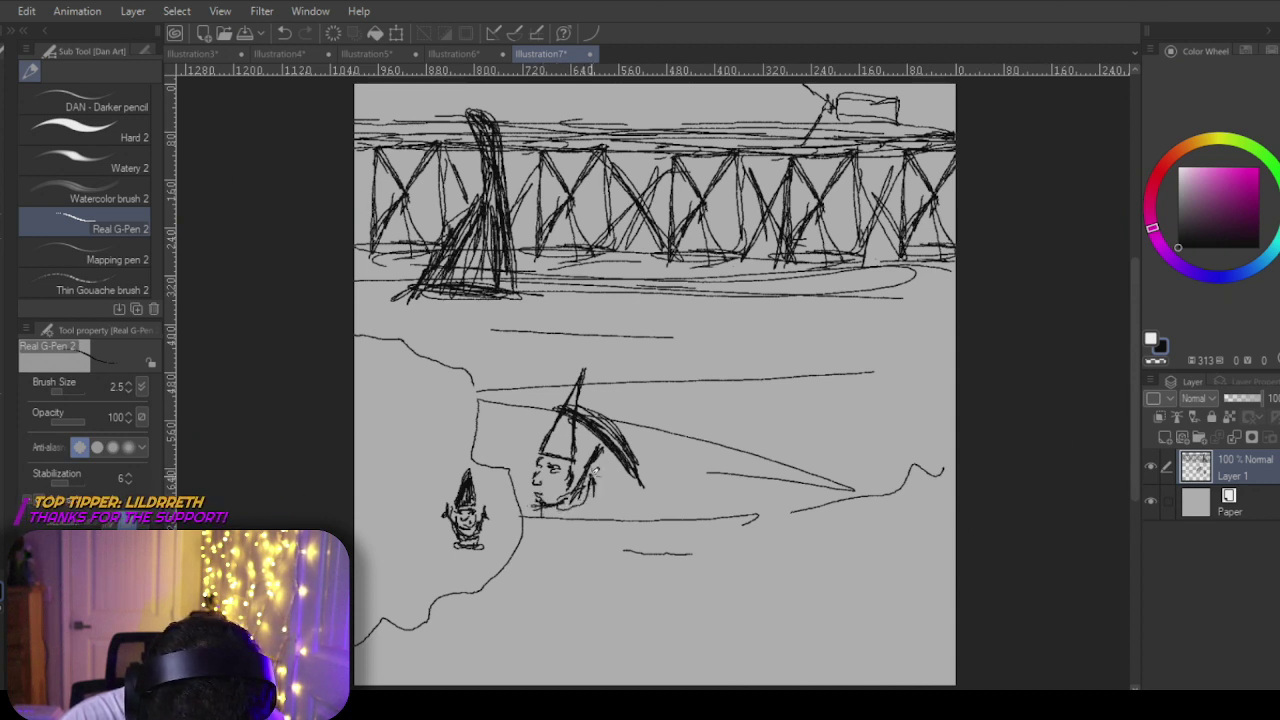
Step: Add the miner gnome's arms, body, legs and boots, and darken his eye and beard
{"action": "mouse_move", "coordinate": [598, 450]}
{"action": "left_mouse_down"}
{"action": "mouse_move", "coordinate": [584, 500]}
{"action": "mouse_move", "coordinate": [536, 508]}
{"action": "mouse_move", "coordinate": [534, 530]}
{"action": "mouse_move", "coordinate": [569, 506]}
{"action": "mouse_move", "coordinate": [534, 530]}
{"action": "mouse_move", "coordinate": [567, 504]}
{"action": "mouse_move", "coordinate": [536, 546]}
{"action": "left_mouse_up"}
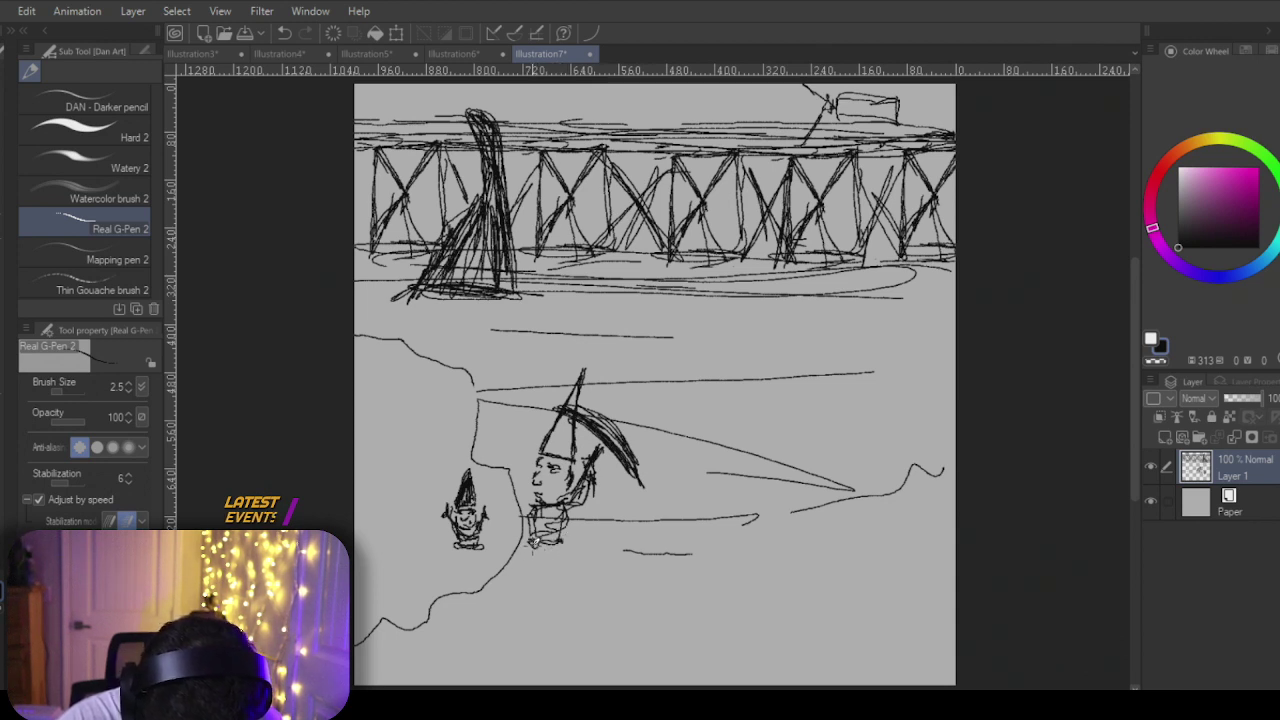
{"action": "mouse_move", "coordinate": [521, 558]}
{"action": "left_mouse_down"}
{"action": "mouse_move", "coordinate": [530, 570]}
{"action": "mouse_move", "coordinate": [562, 561]}
{"action": "left_mouse_up"}
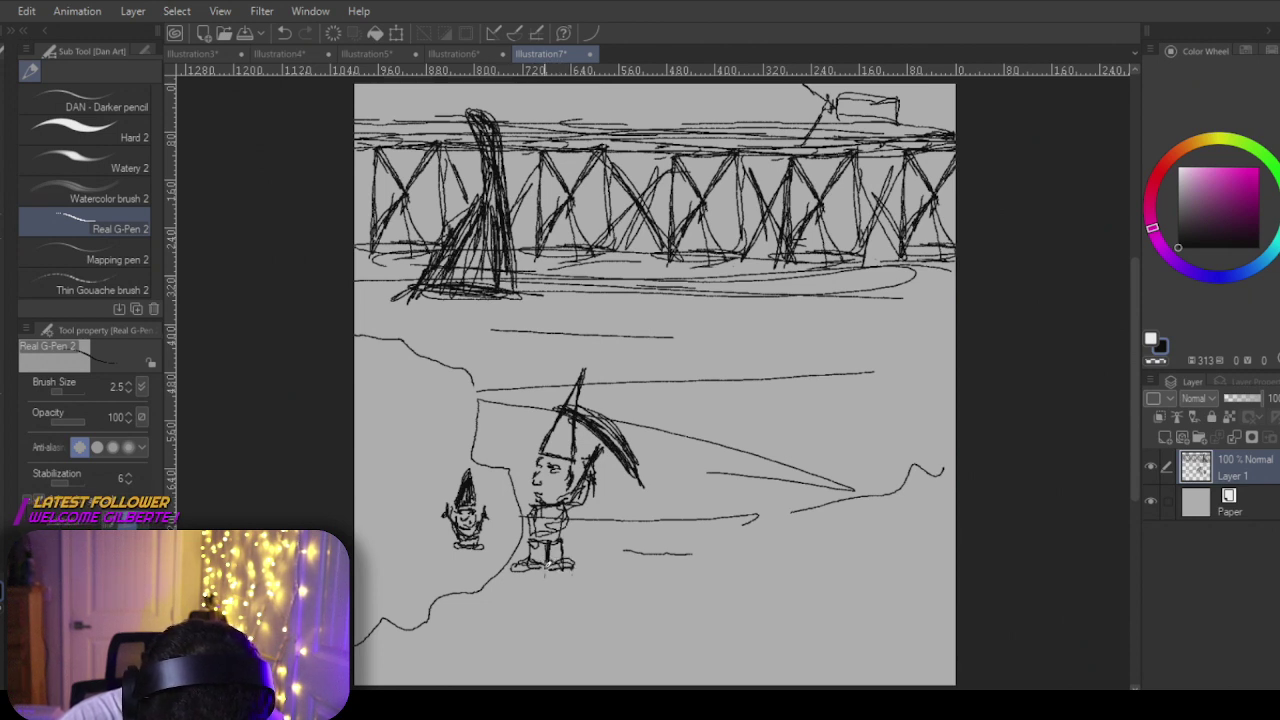
{"action": "left_click_drag", "start_coordinate": [537, 505], "coordinate": [535, 511]}
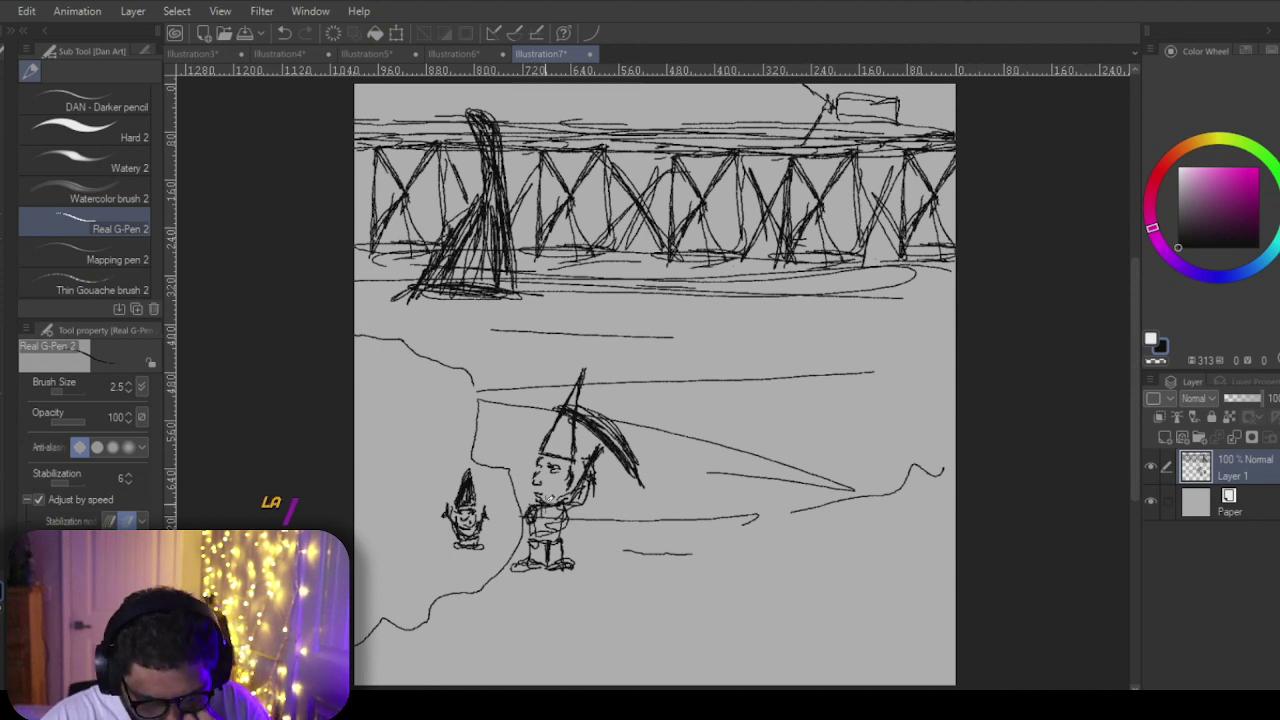
{"action": "left_click_drag", "start_coordinate": [554, 462], "coordinate": [555, 469]}
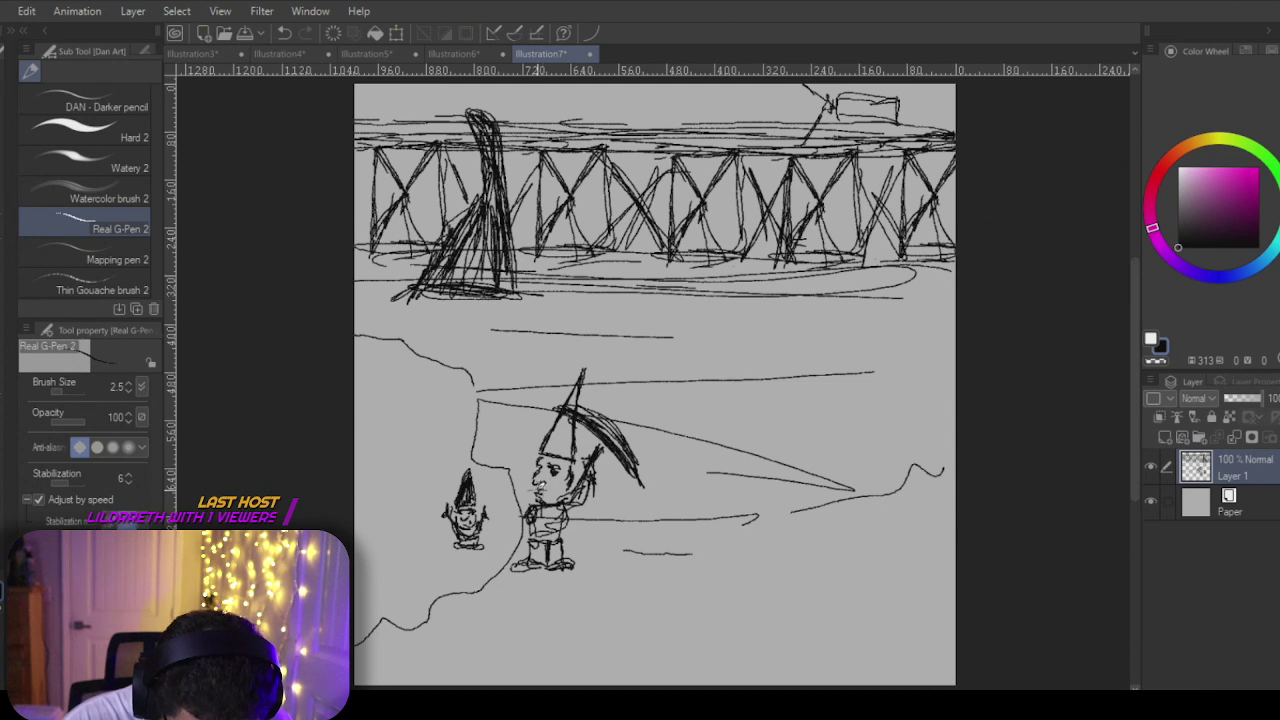
{"action": "left_click_drag", "start_coordinate": [540, 484], "coordinate": [553, 497]}
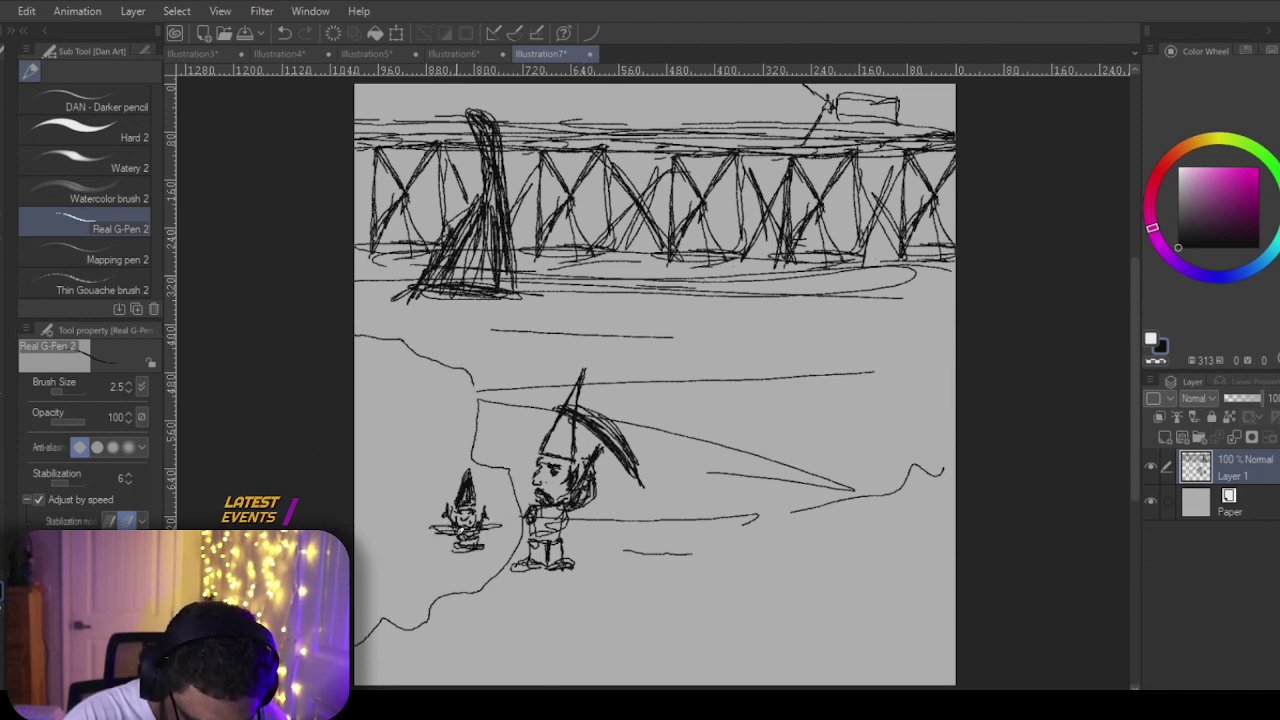
Step: Erase the small gnome's body below the rubble line so only its upper part sticks out of the rock
{"action": "key", "text": "e"}
{"action": "left_click_drag", "start_coordinate": [488, 546], "coordinate": [466, 550]}
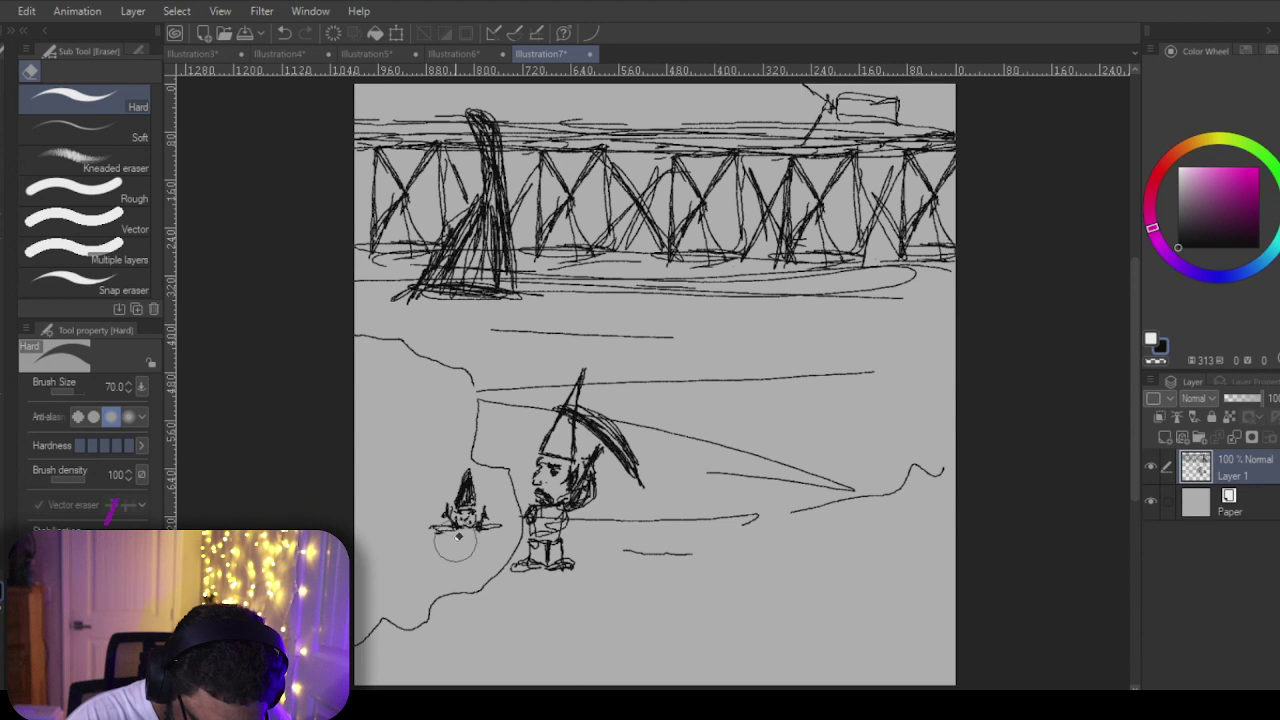
{"action": "key", "text": "p"}
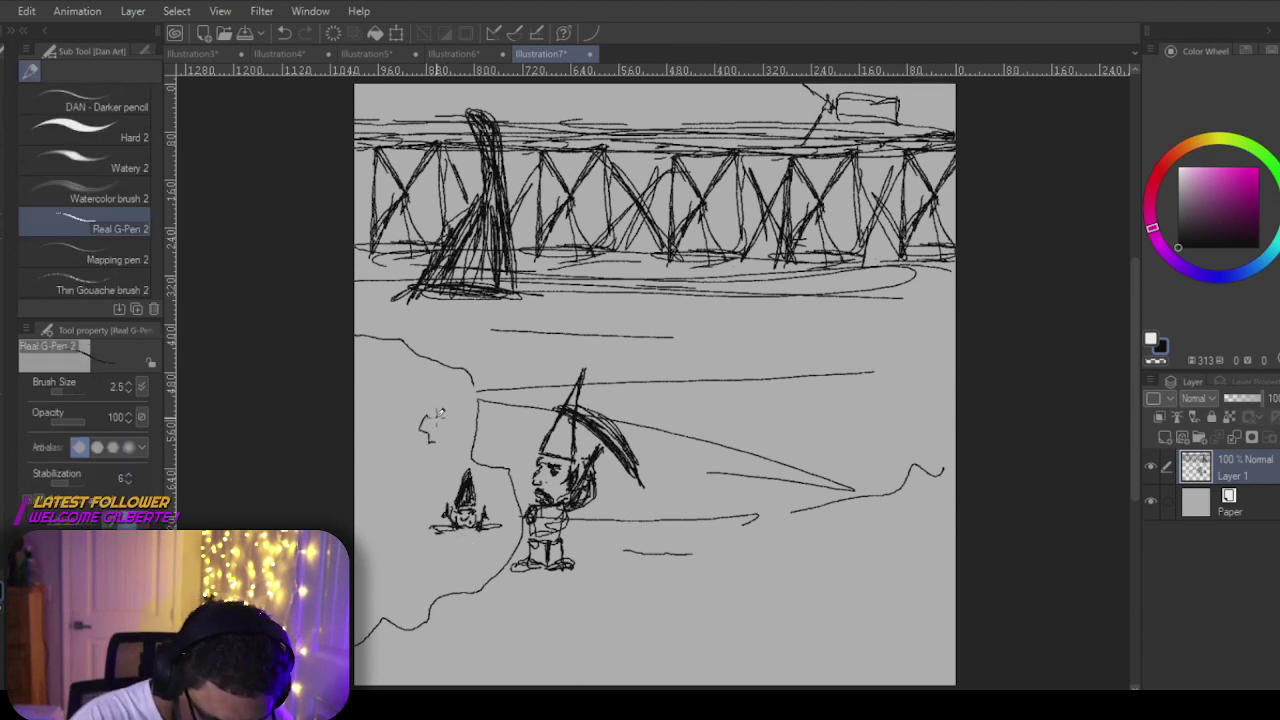
Step: Sketch crack marks and two more small dark pointed hats inside the rock mass
{"action": "mouse_move", "coordinate": [387, 428]}
{"action": "left_mouse_down"}
{"action": "mouse_move", "coordinate": [393, 458]}
{"action": "mouse_move", "coordinate": [381, 433]}
{"action": "left_mouse_up"}
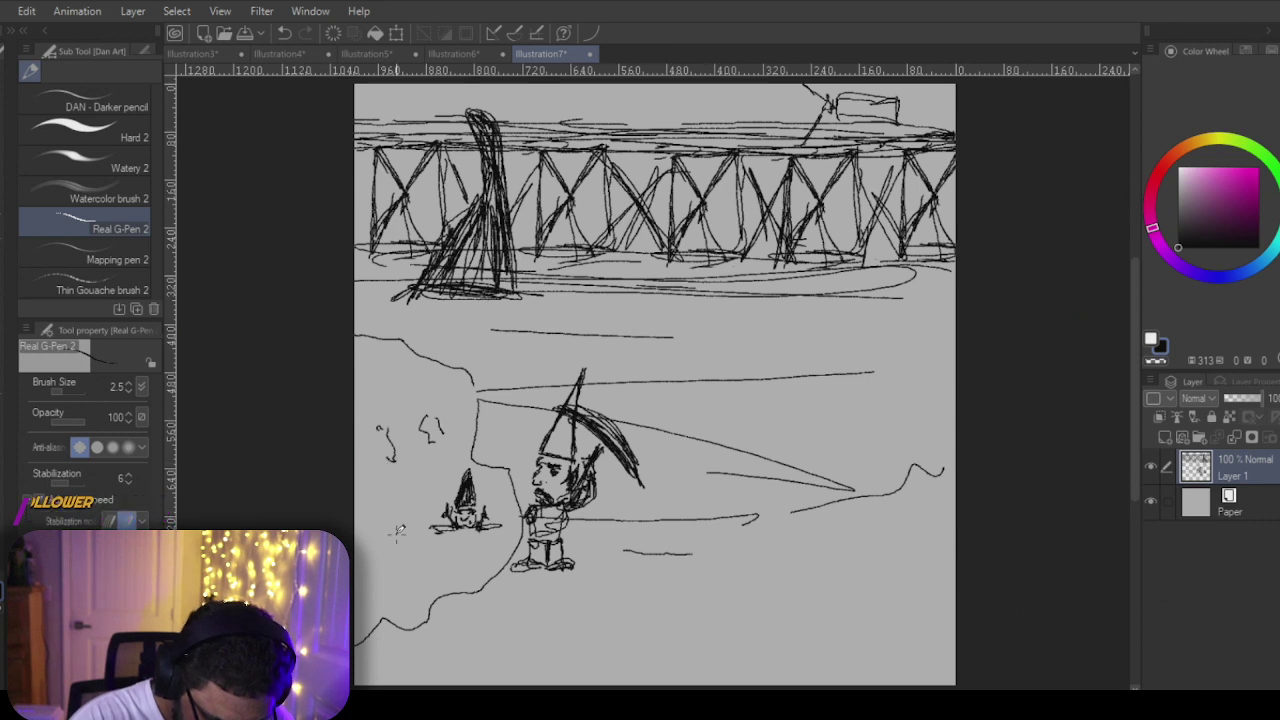
{"action": "left_click_drag", "start_coordinate": [390, 534], "coordinate": [388, 566]}
{"action": "mouse_move", "coordinate": [375, 448]}
{"action": "left_mouse_down"}
{"action": "mouse_move", "coordinate": [367, 469]}
{"action": "mouse_move", "coordinate": [381, 490]}
{"action": "left_mouse_up"}
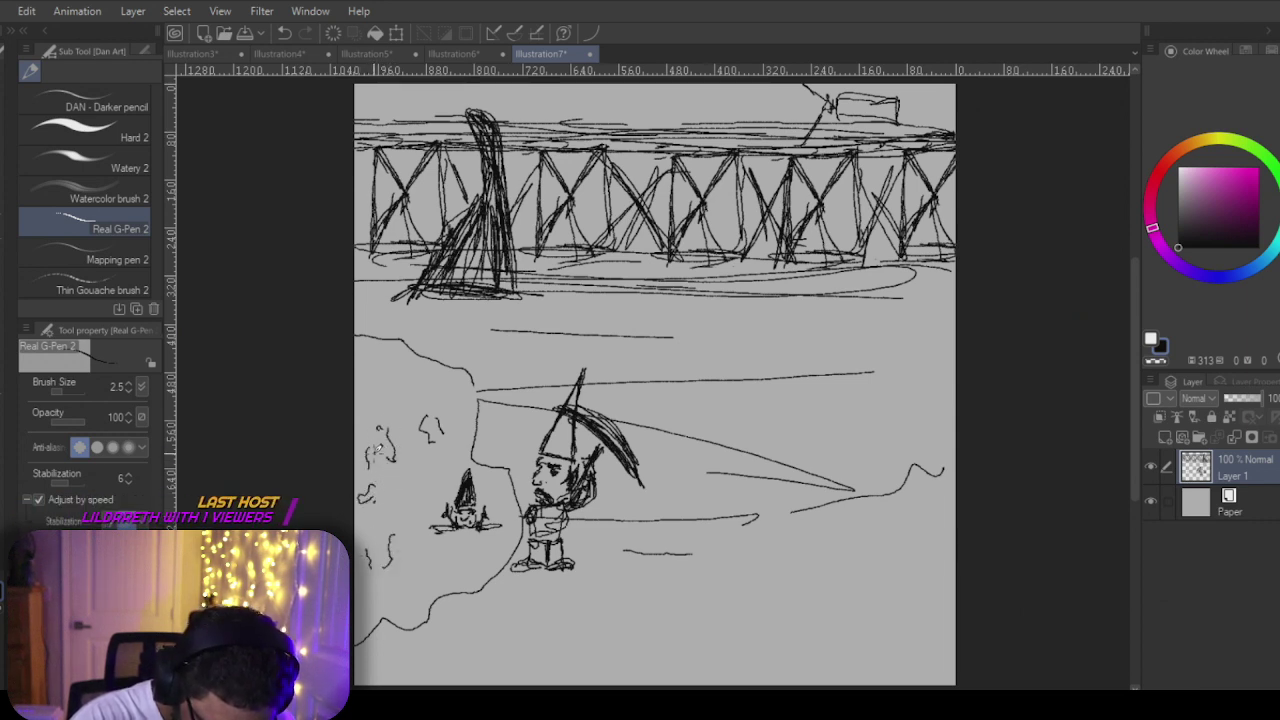
{"action": "left_click_drag", "start_coordinate": [383, 439], "coordinate": [384, 450]}
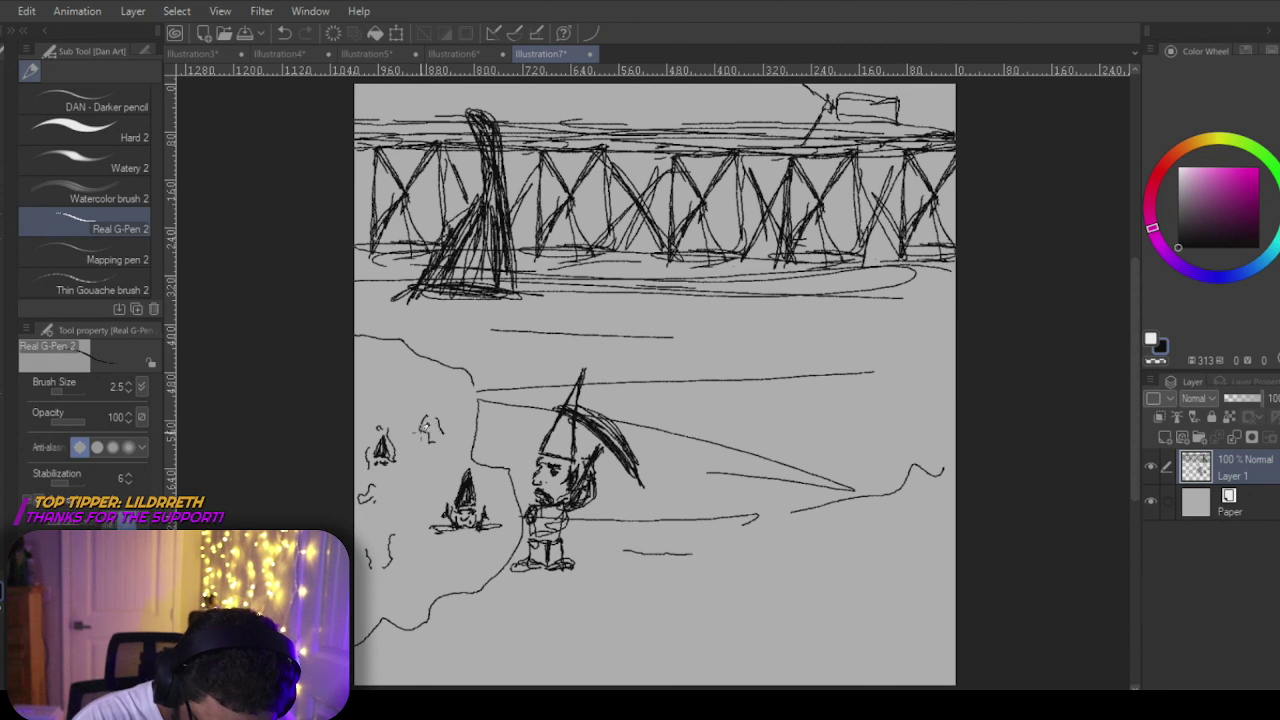
{"action": "mouse_move", "coordinate": [423, 423]}
{"action": "left_mouse_down"}
{"action": "mouse_move", "coordinate": [429, 406]}
{"action": "mouse_move", "coordinate": [440, 437]}
{"action": "mouse_move", "coordinate": [429, 432]}
{"action": "mouse_move", "coordinate": [436, 404]}
{"action": "left_mouse_up"}
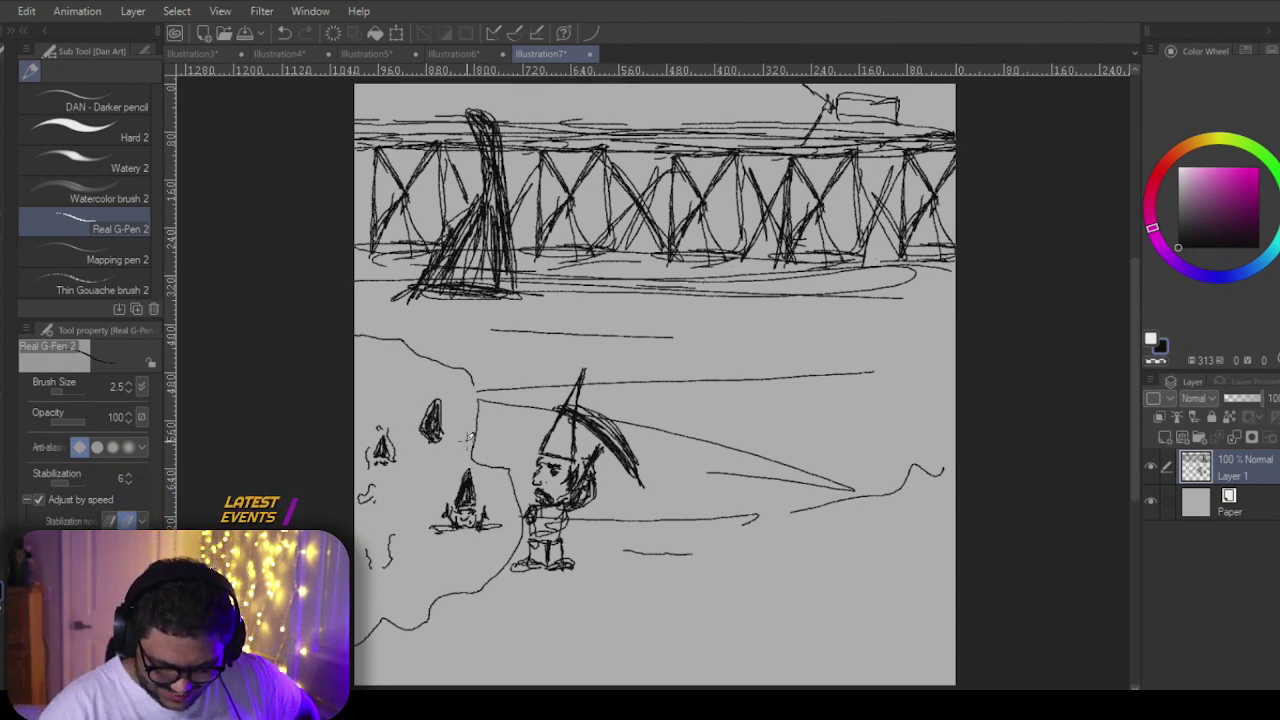
Step: Handwrite "Gnome Miner mining Gnomes" below the scene and draw an arrow pointing to the miner gnome
{"action": "left_click", "coordinate": [578, 598]}
{"action": "mouse_move", "coordinate": [666, 592]}
{"action": "left_mouse_down"}
{"action": "mouse_move", "coordinate": [647, 627]}
{"action": "mouse_move", "coordinate": [788, 620]}
{"action": "left_mouse_up"}
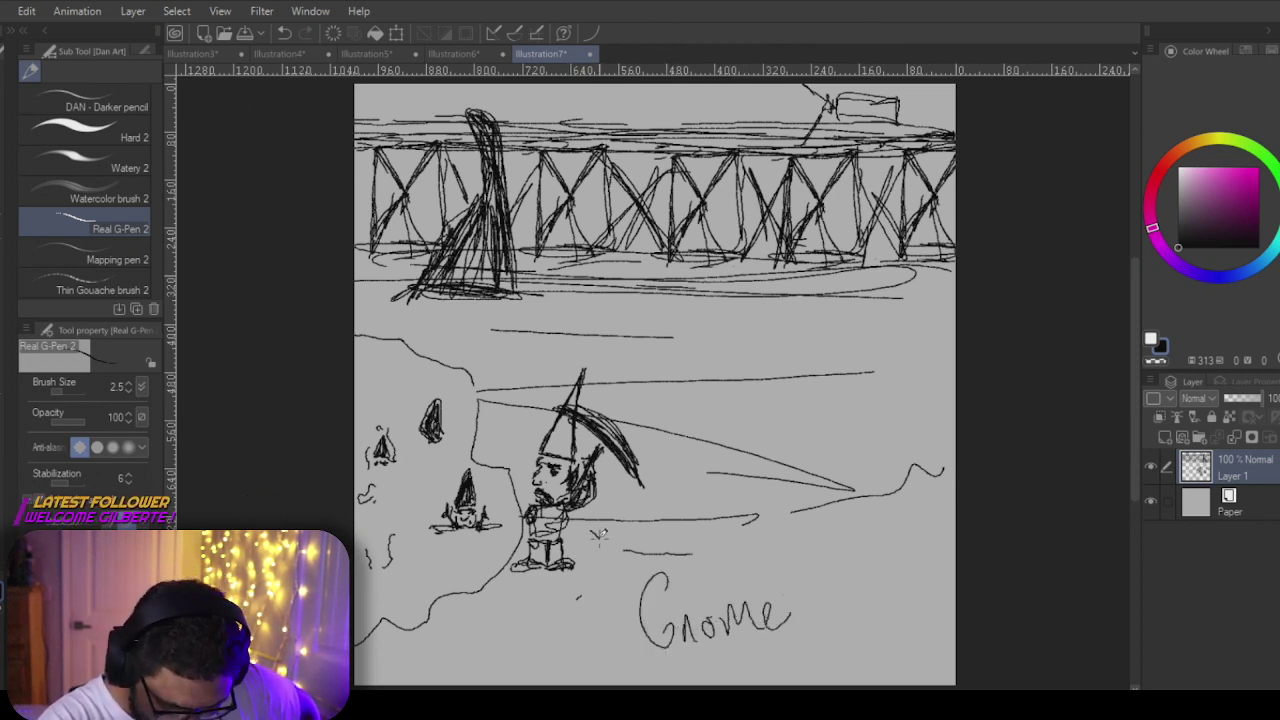
{"action": "left_click_drag", "start_coordinate": [620, 568], "coordinate": [591, 532]}
{"action": "mouse_move", "coordinate": [801, 624]}
{"action": "left_mouse_down"}
{"action": "mouse_move", "coordinate": [811, 583]}
{"action": "mouse_move", "coordinate": [832, 612]}
{"action": "mouse_move", "coordinate": [839, 591]}
{"action": "mouse_move", "coordinate": [851, 608]}
{"action": "mouse_move", "coordinate": [897, 555]}
{"action": "left_mouse_up"}
{"action": "mouse_move", "coordinate": [682, 680]}
{"action": "left_mouse_down"}
{"action": "mouse_move", "coordinate": [746, 659]}
{"action": "mouse_move", "coordinate": [738, 644]}
{"action": "mouse_move", "coordinate": [759, 665]}
{"action": "mouse_move", "coordinate": [780, 652]}
{"action": "mouse_move", "coordinate": [812, 667]}
{"action": "mouse_move", "coordinate": [816, 652]}
{"action": "mouse_move", "coordinate": [896, 625]}
{"action": "left_mouse_up"}
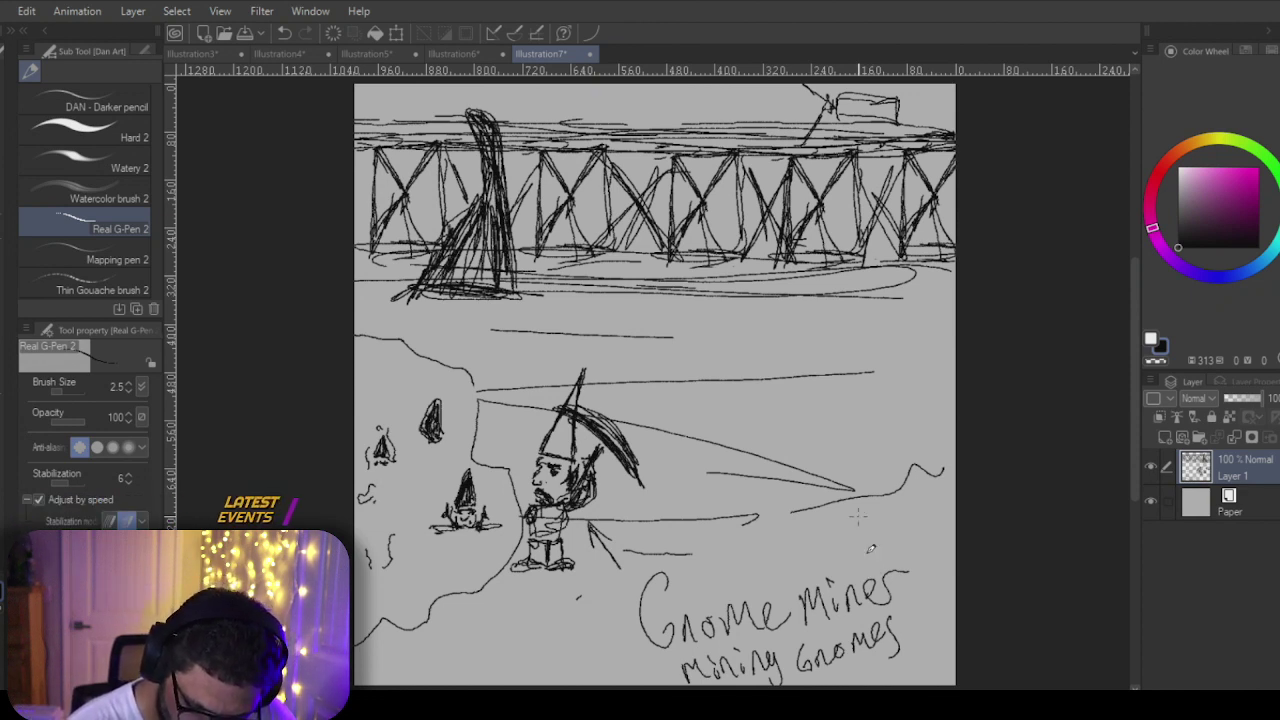
{"action": "key", "text": "e"}
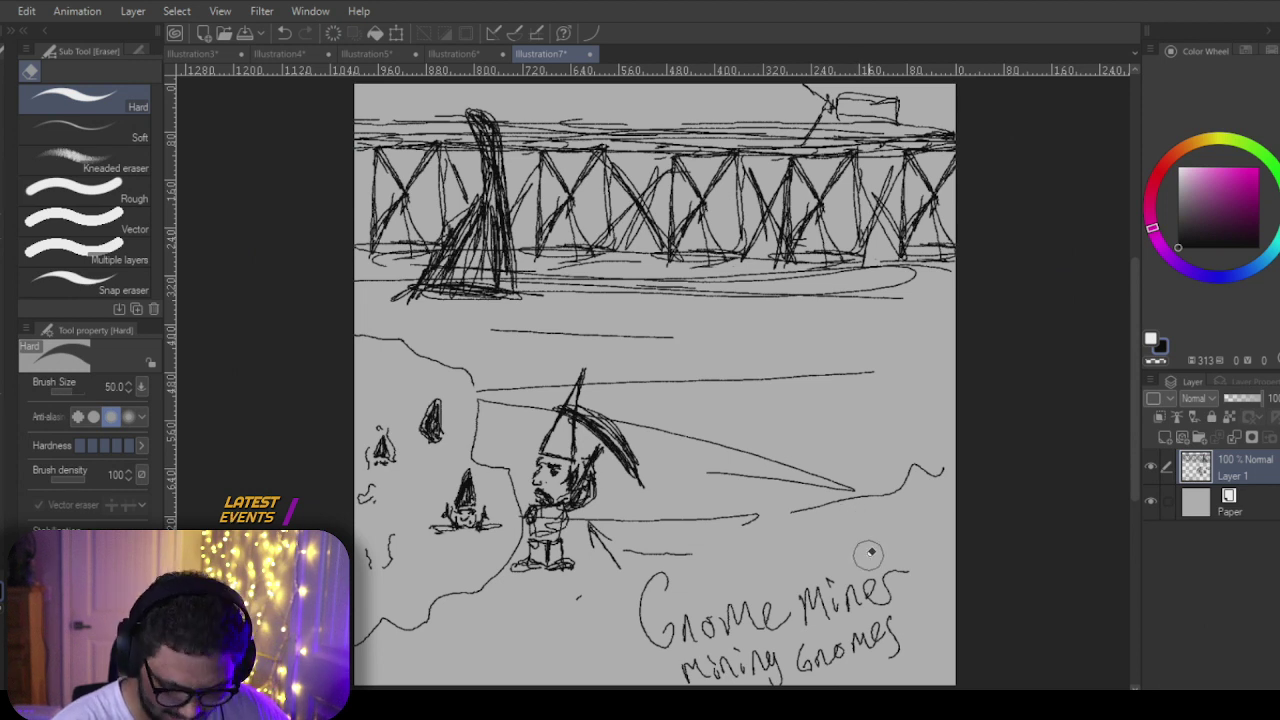
Step: Reduce the eraser size to 17 and correct the handwritten caption word "Miner" to "Minor" with the Real G-Pen
{"action": "key", "text": "bracketleft"}
{"action": "key", "text": "bracketleft"}
{"action": "key", "text": "bracketleft"}
{"action": "key", "text": "bracketleft"}
{"action": "key", "text": "bracketleft"}
{"action": "left_click_drag", "start_coordinate": [871, 582], "coordinate": [886, 590]}
{"action": "key", "text": "p"}
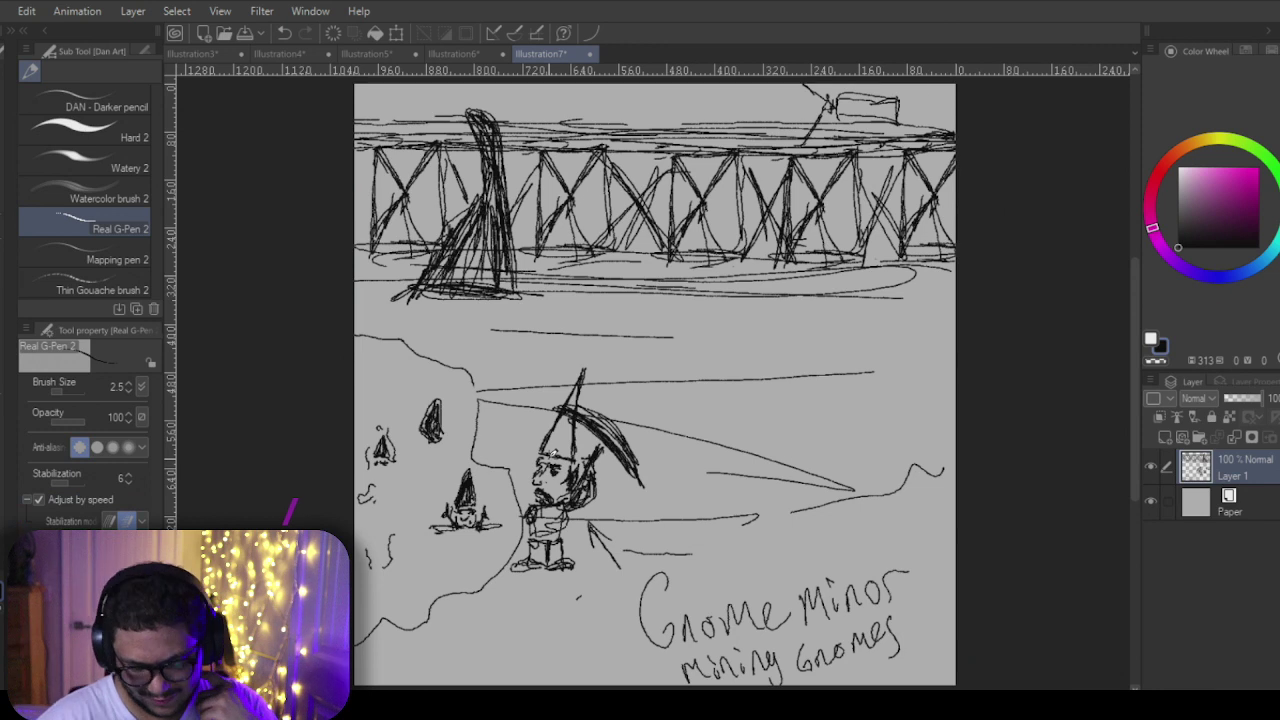
Step: Erase the dark beard strokes around the miner gnome's mouth and touch up his lower face with the pen
{"action": "key", "text": "e"}
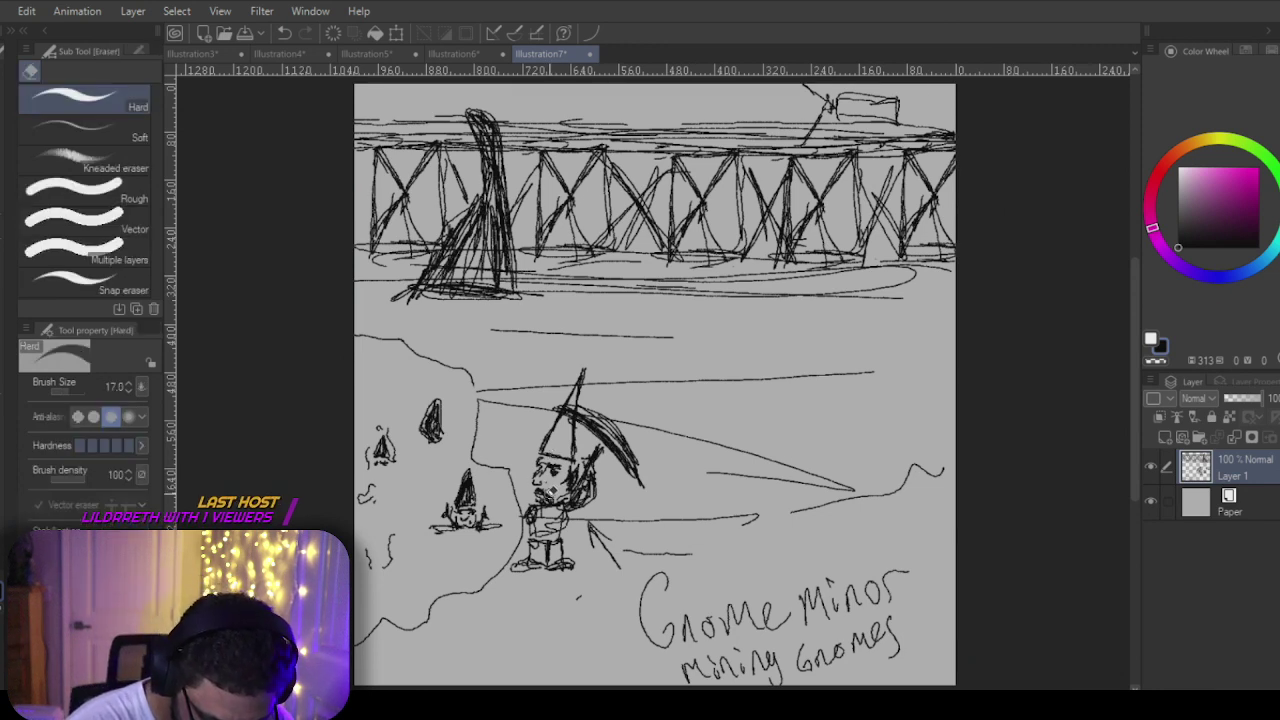
{"action": "left_click_drag", "start_coordinate": [553, 491], "coordinate": [549, 492]}
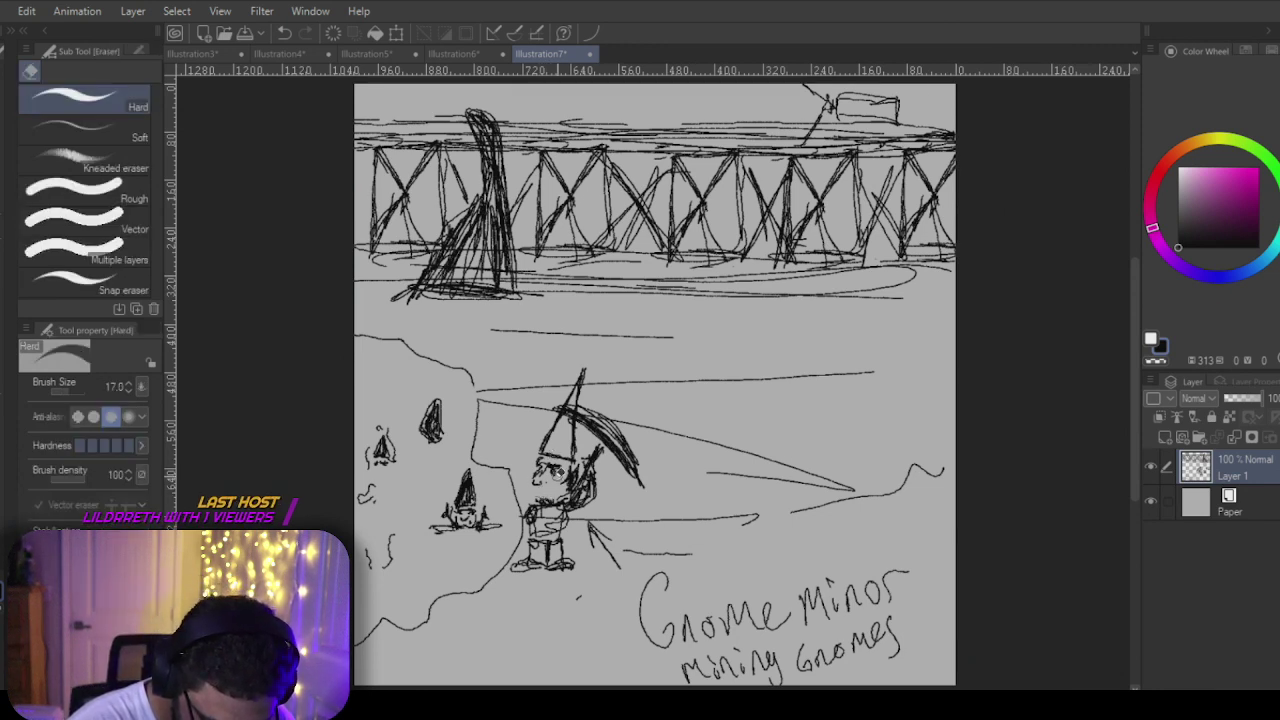
{"action": "key", "text": "p"}
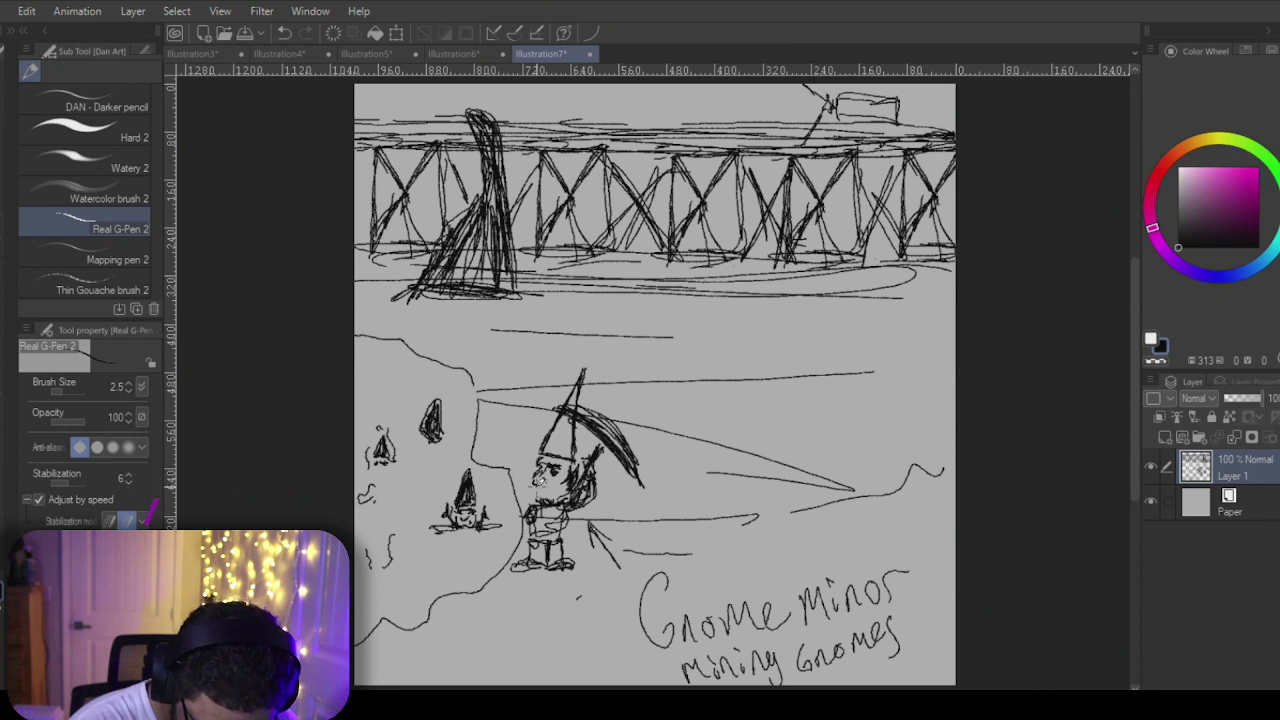
{"action": "left_click_drag", "start_coordinate": [539, 482], "coordinate": [543, 489]}
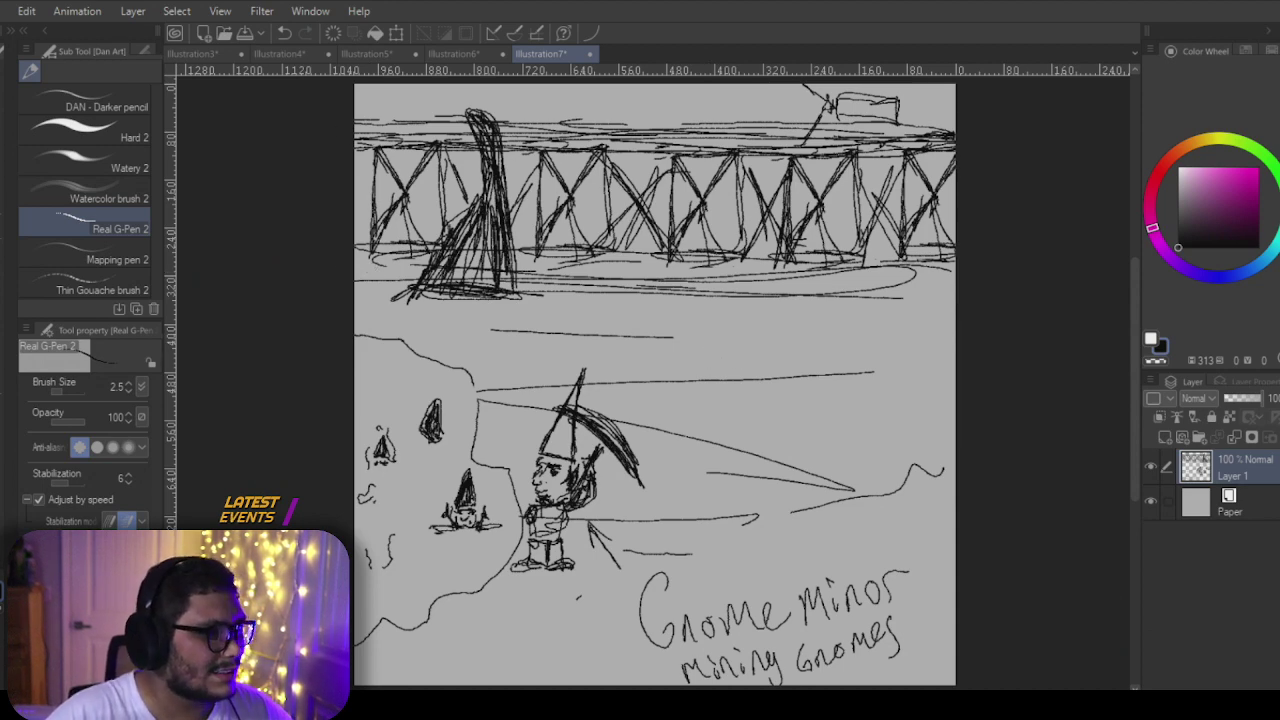
Step: Switch to the browser and open artprompts.org/creature-prompts/ in a new tab to get another creature prompt
{"action": "mouse_move", "coordinate": [0, 95]}
{"action": "left_mouse_down"}
{"action": "mouse_move", "coordinate": [580, 23]}
{"action": "mouse_move", "coordinate": [893, 13]}
{"action": "left_mouse_up"}
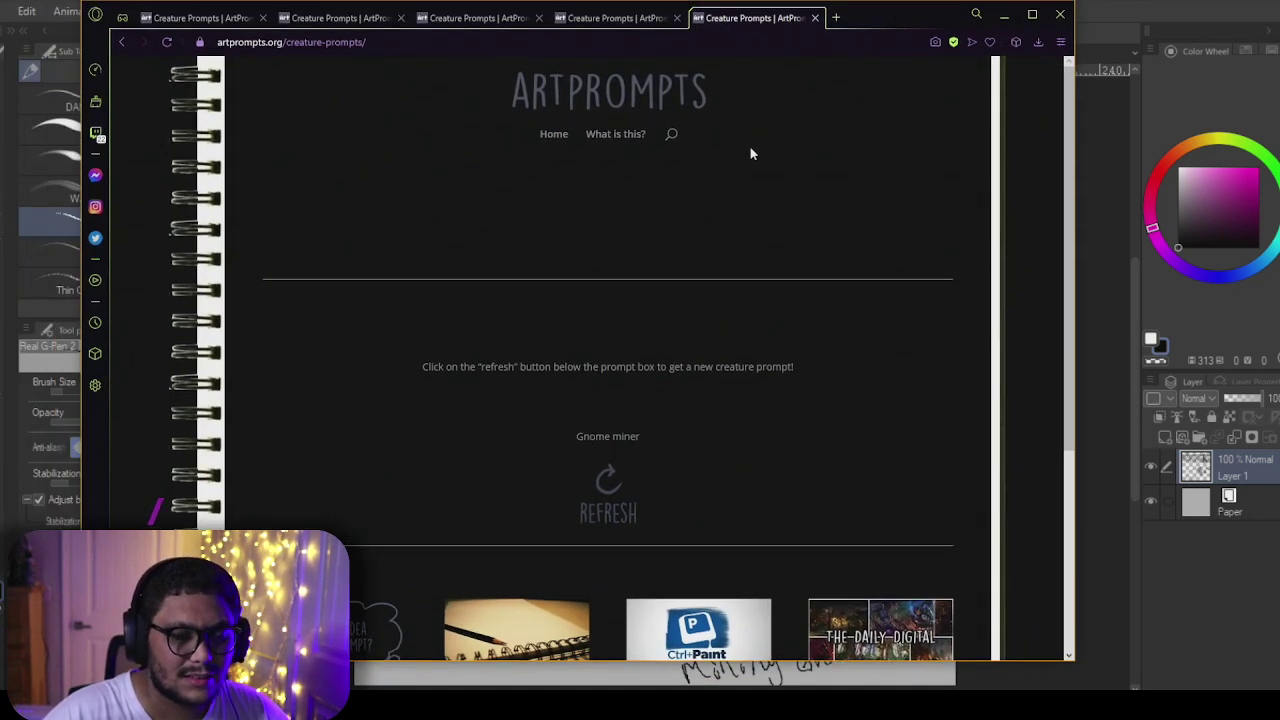
{"action": "left_click", "coordinate": [355, 42]}
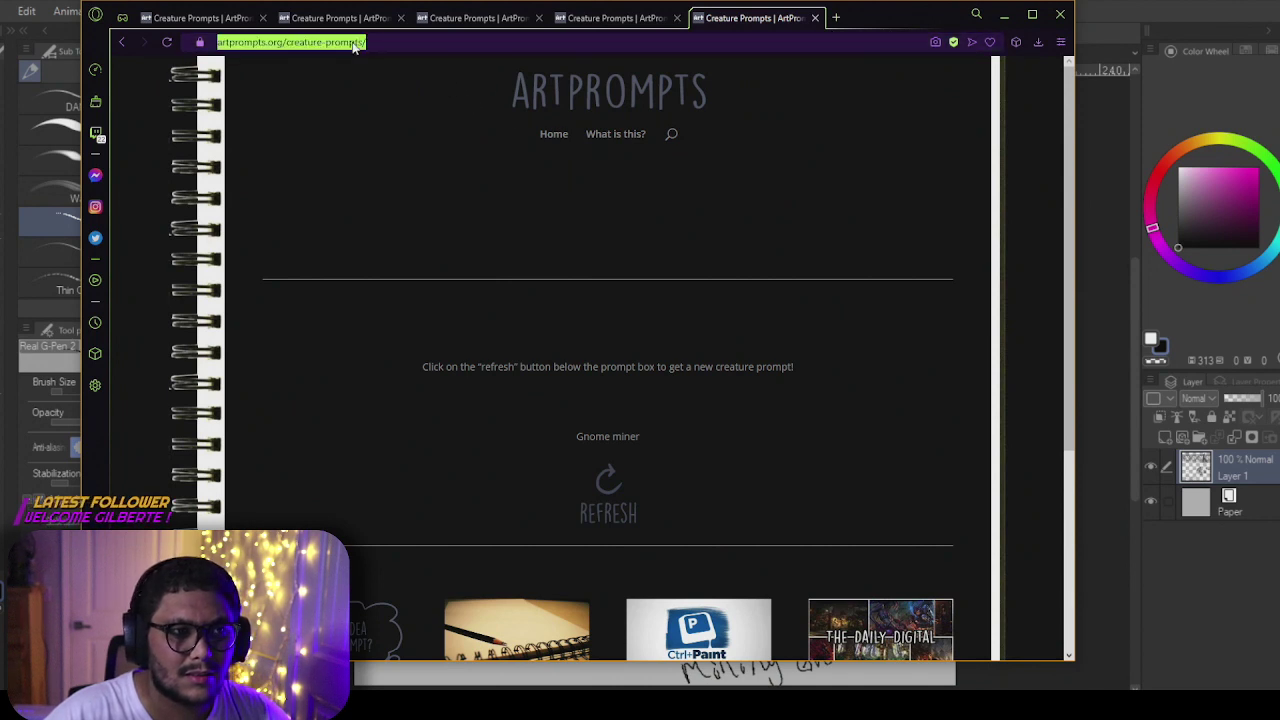
{"action": "right_click", "coordinate": [355, 44]}
{"action": "left_click", "coordinate": [385, 96]}
{"action": "left_click", "coordinate": [837, 18]}
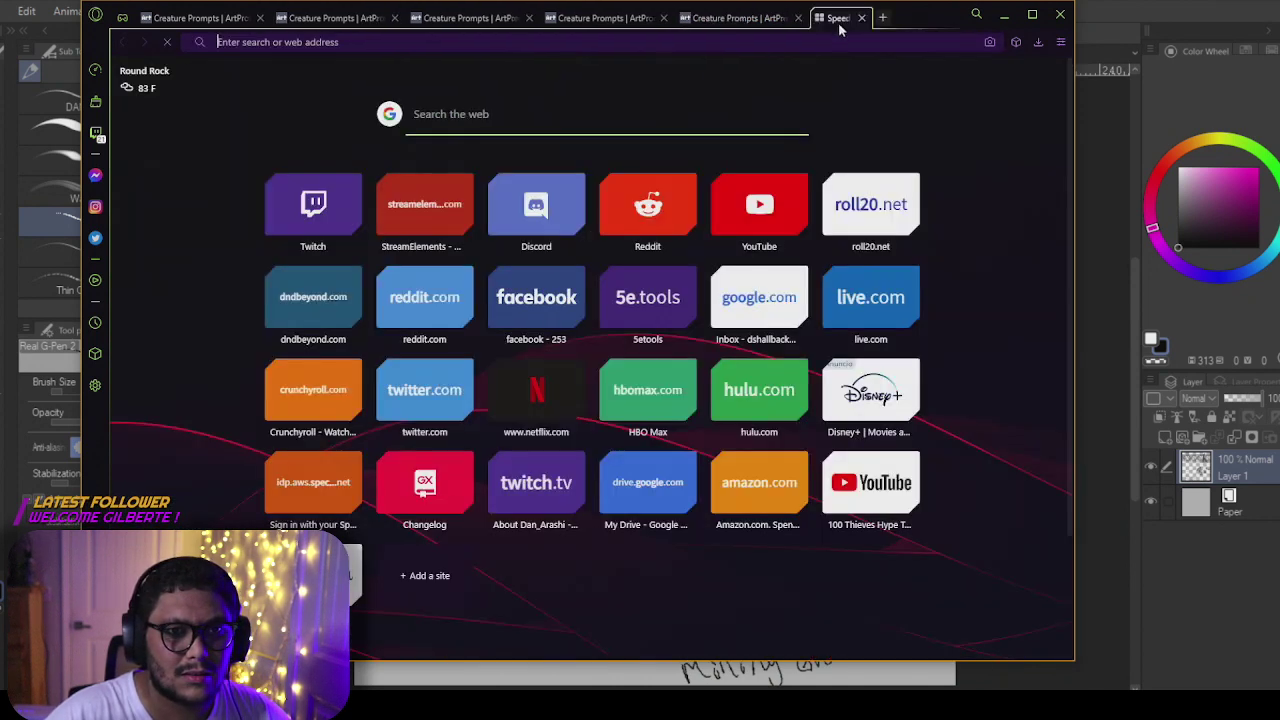
{"action": "right_click", "coordinate": [840, 45]}
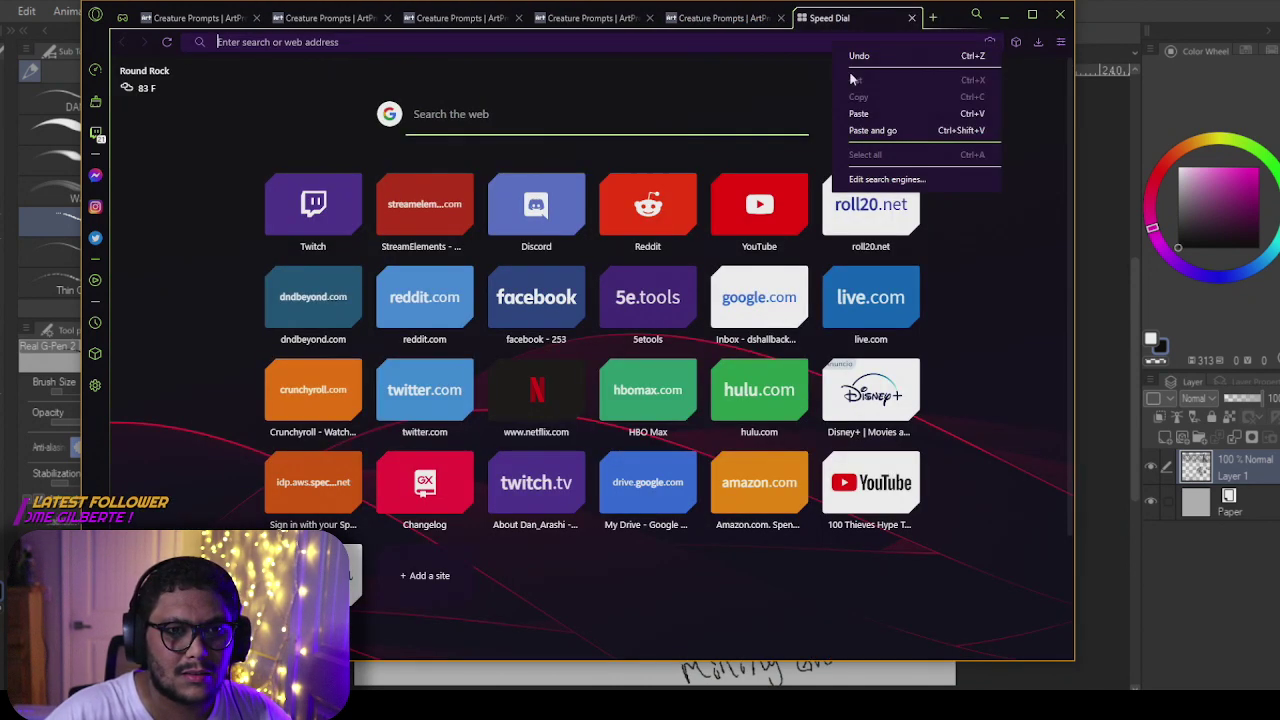
{"action": "left_click", "coordinate": [872, 130]}
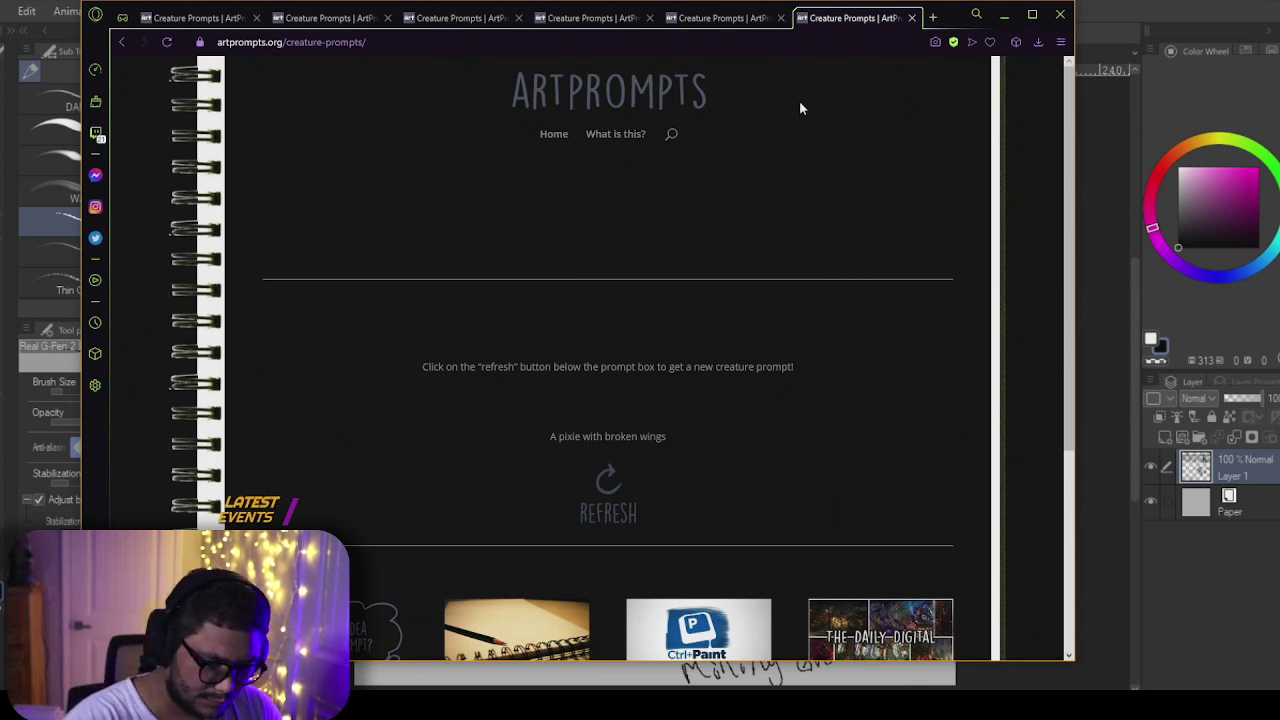
Step: Create a new illustration and sketch the head for "A pixie with broken wings", refining the lines with pen and eraser
{"action": "left_click", "coordinate": [5, 11]}
{"action": "left_click", "coordinate": [30, 36]}
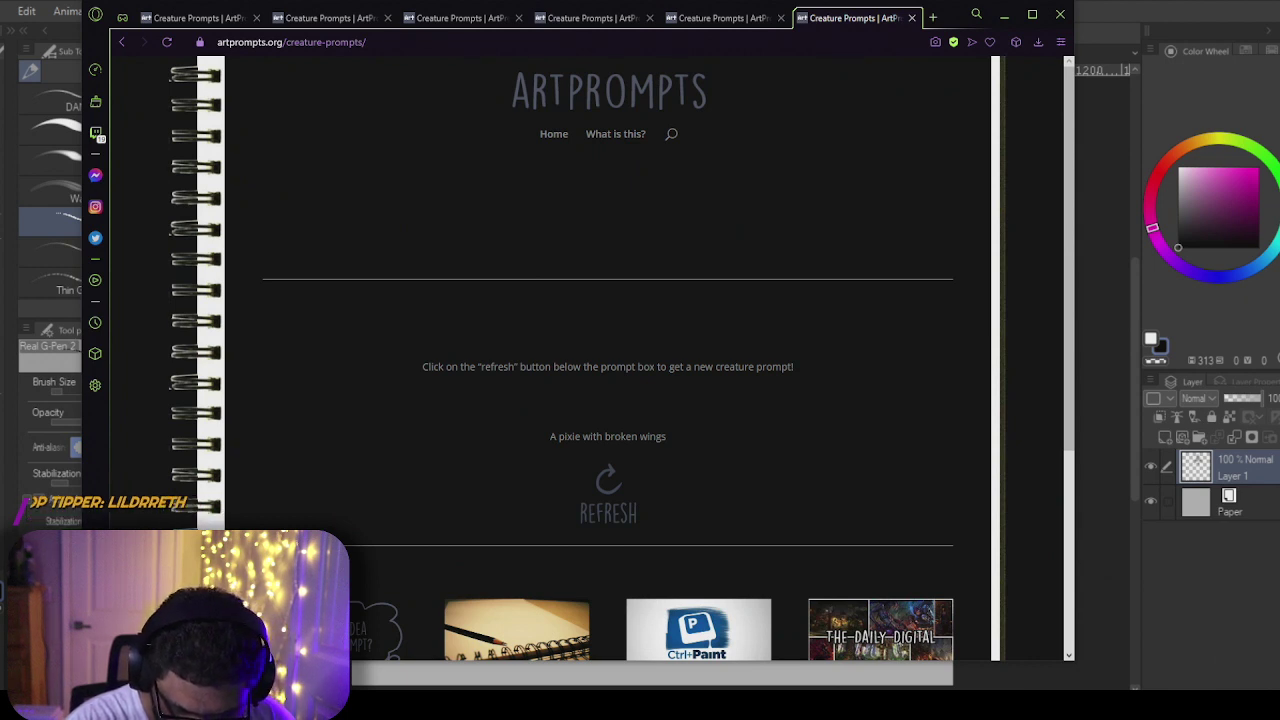
{"action": "key", "text": "e"}
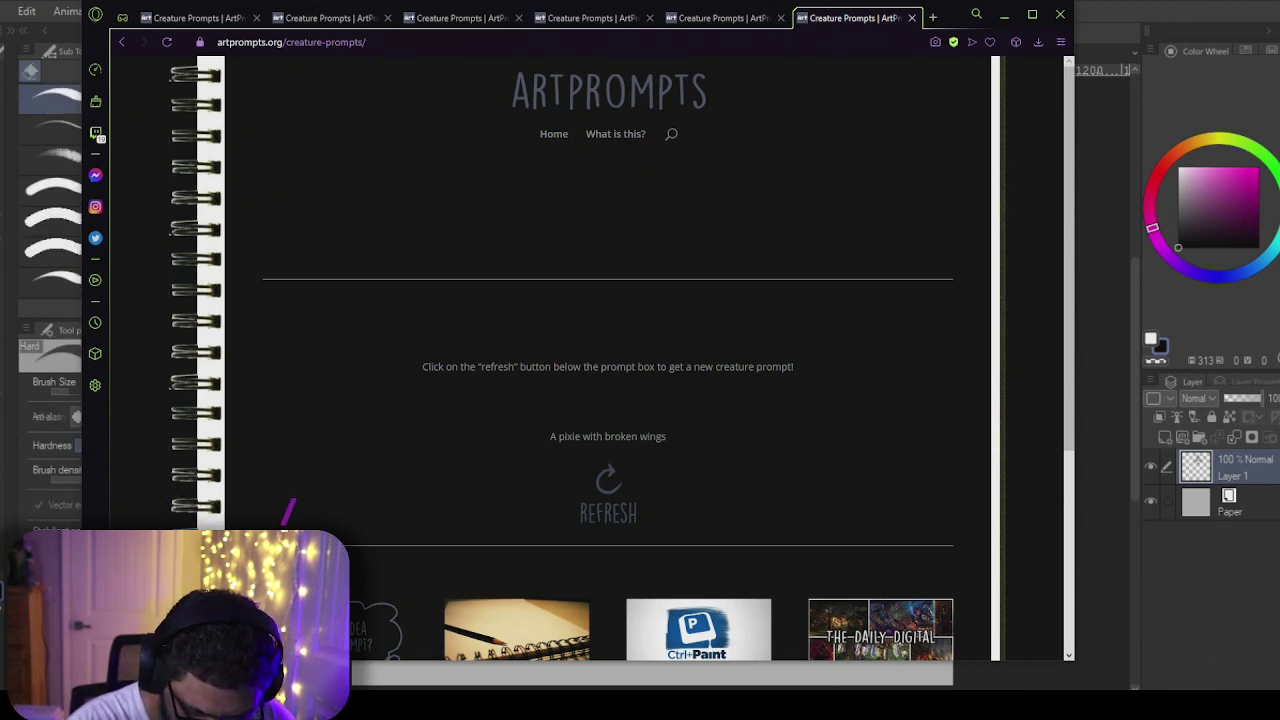
{"action": "key", "text": "p"}
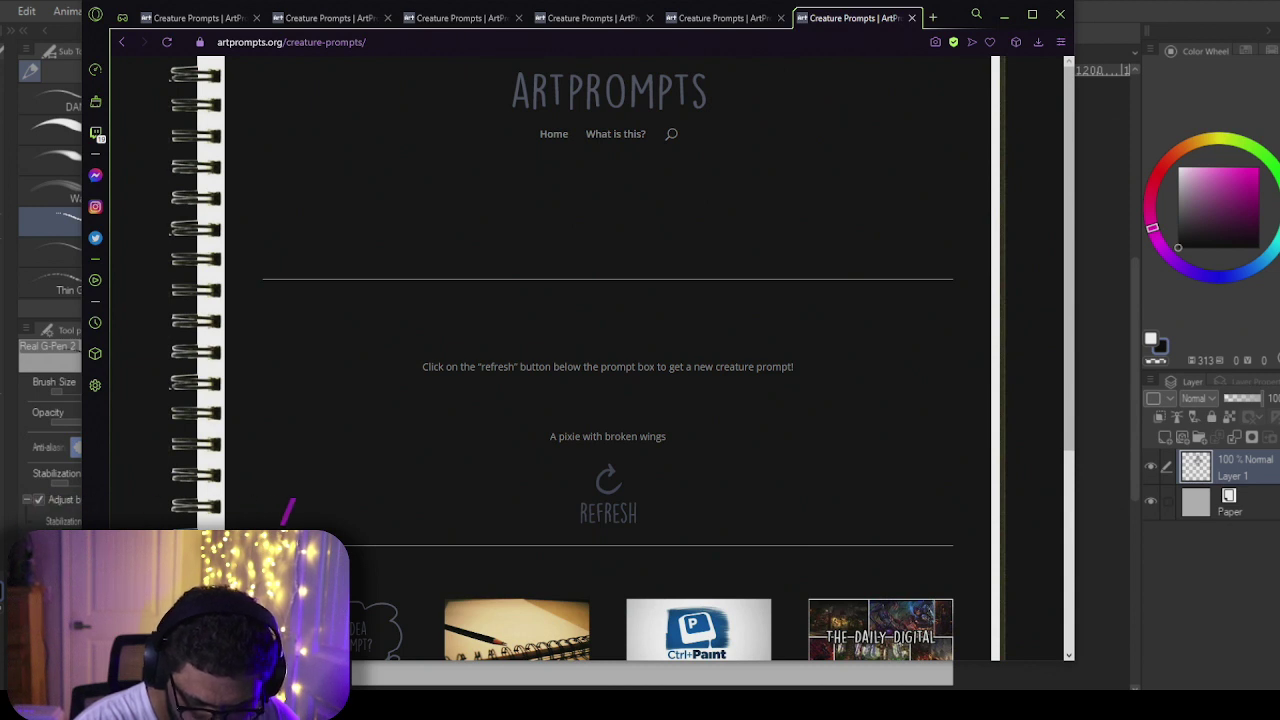
{"action": "key", "text": "e"}
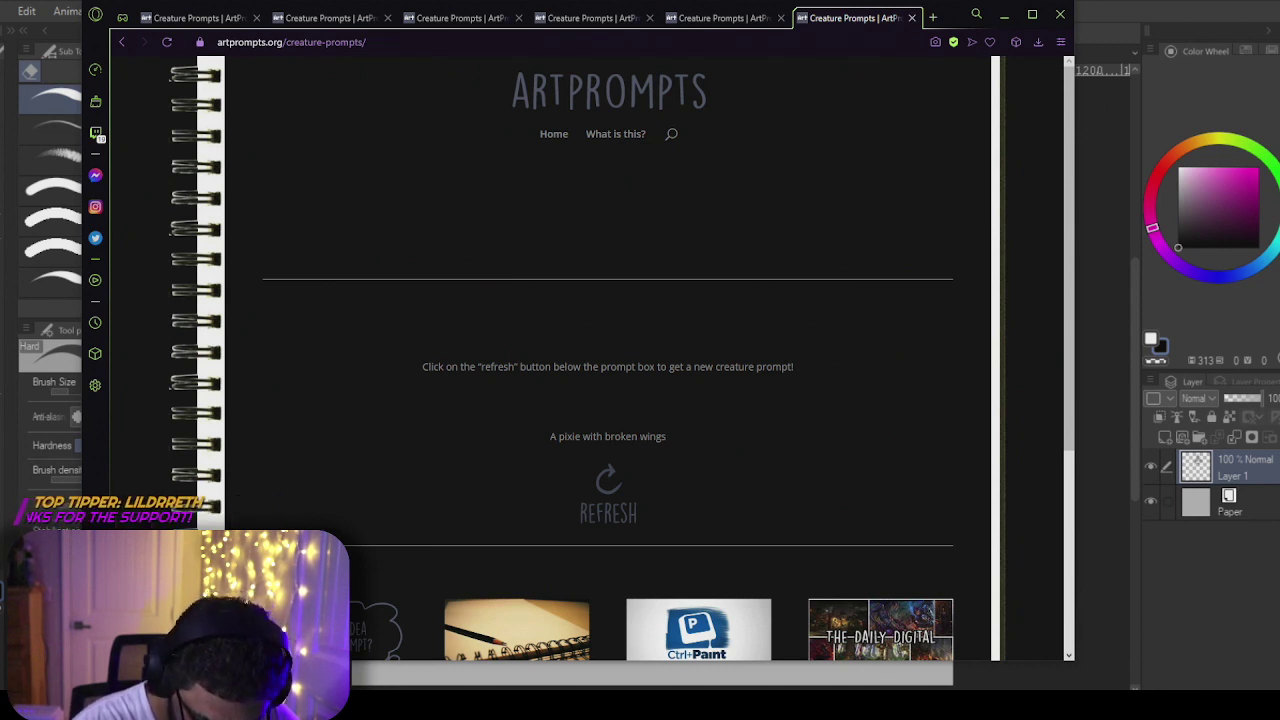
{"action": "key", "text": "p"}
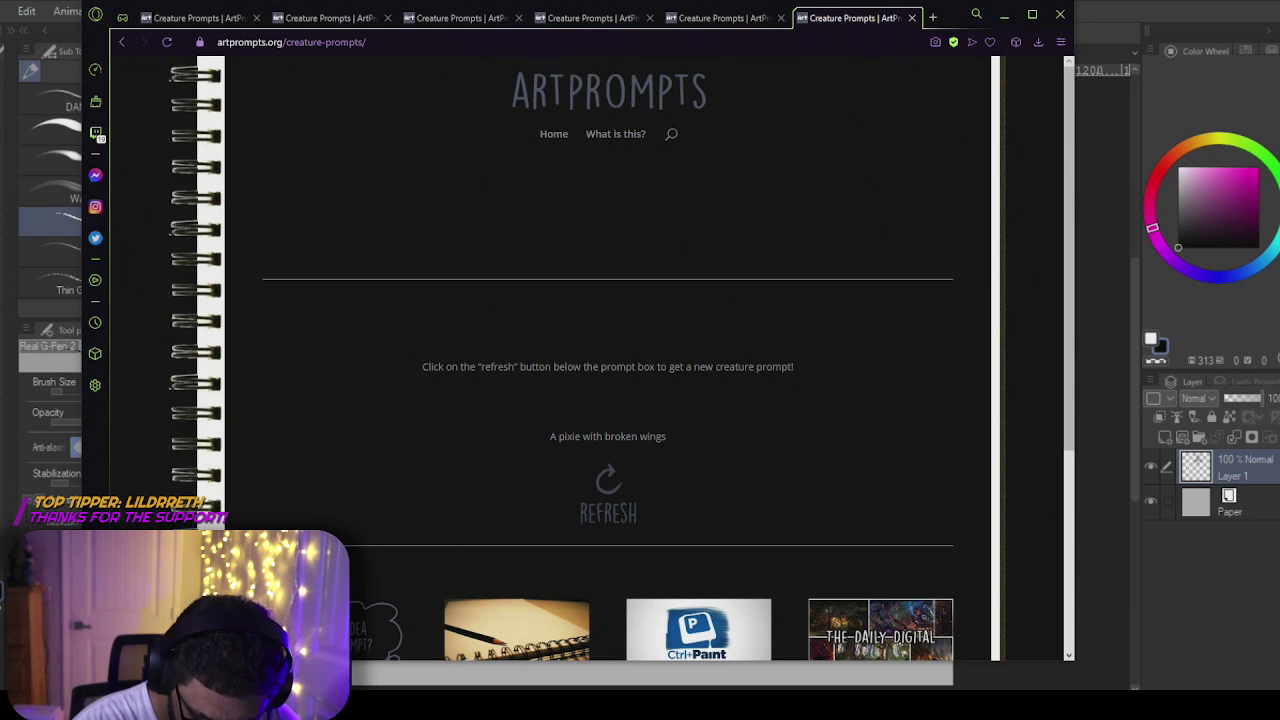
{"action": "key", "text": "e"}
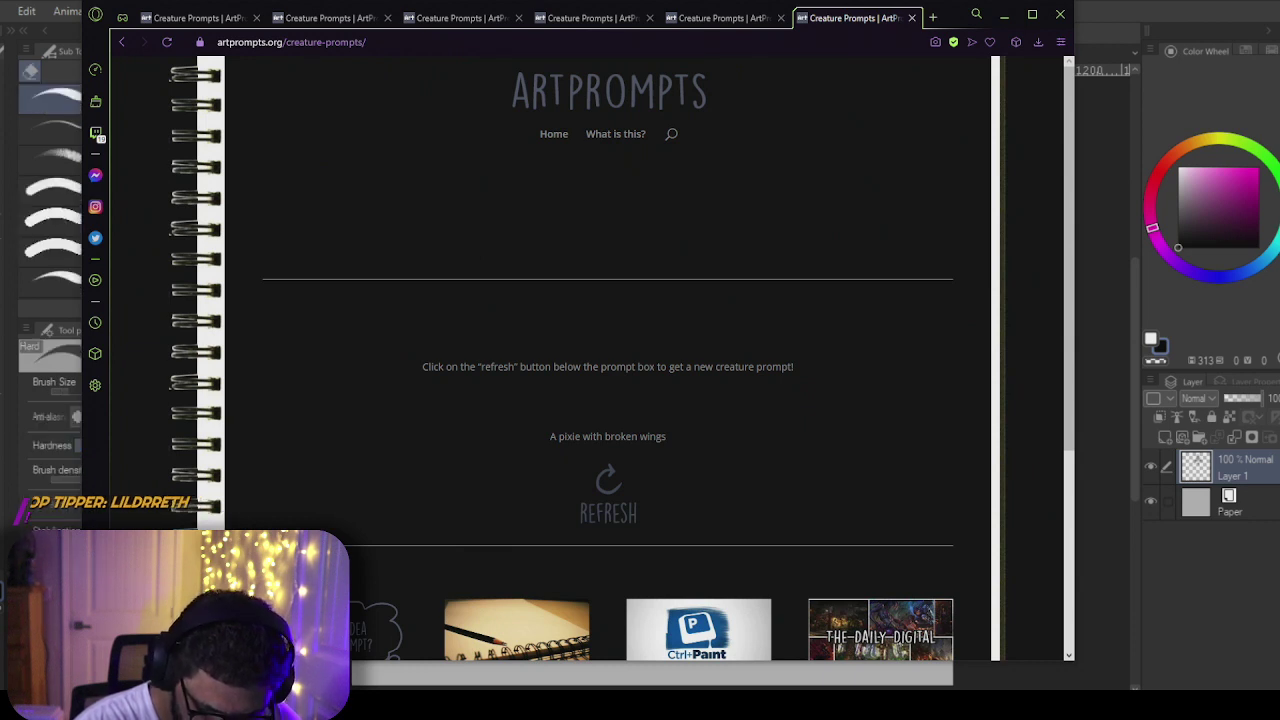
{"action": "key", "text": "p"}
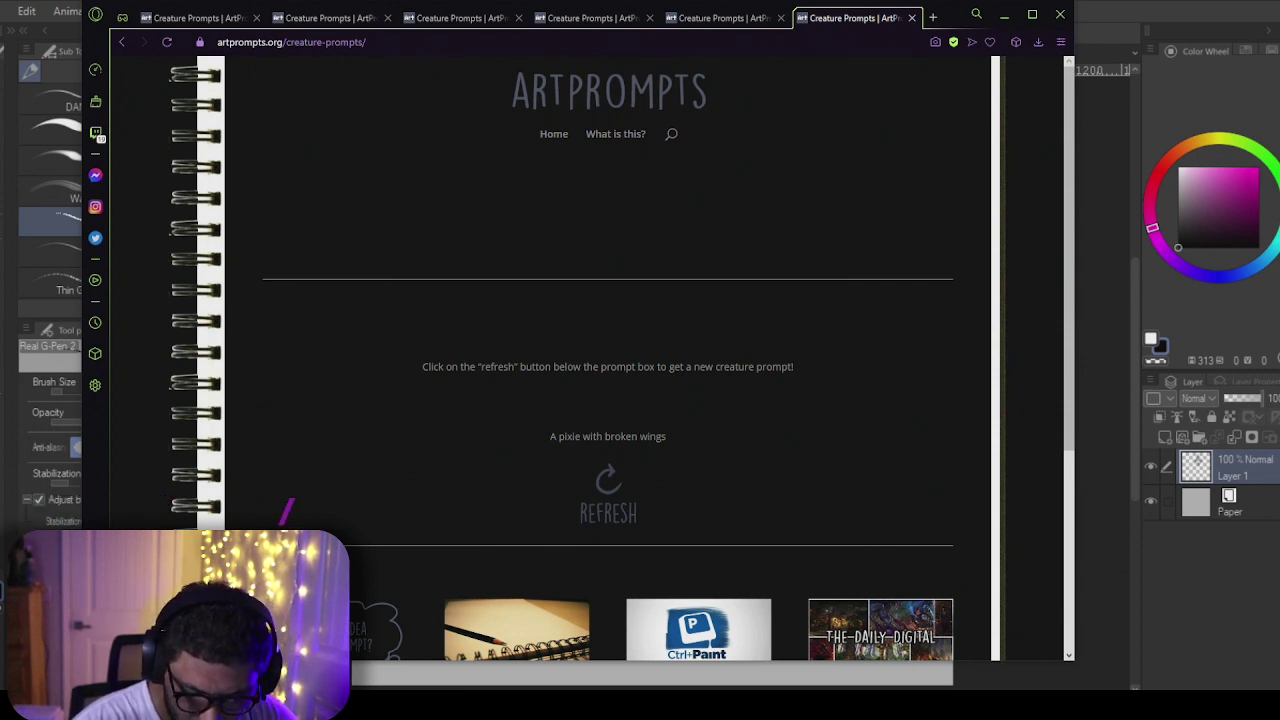
{"action": "key", "text": "e"}
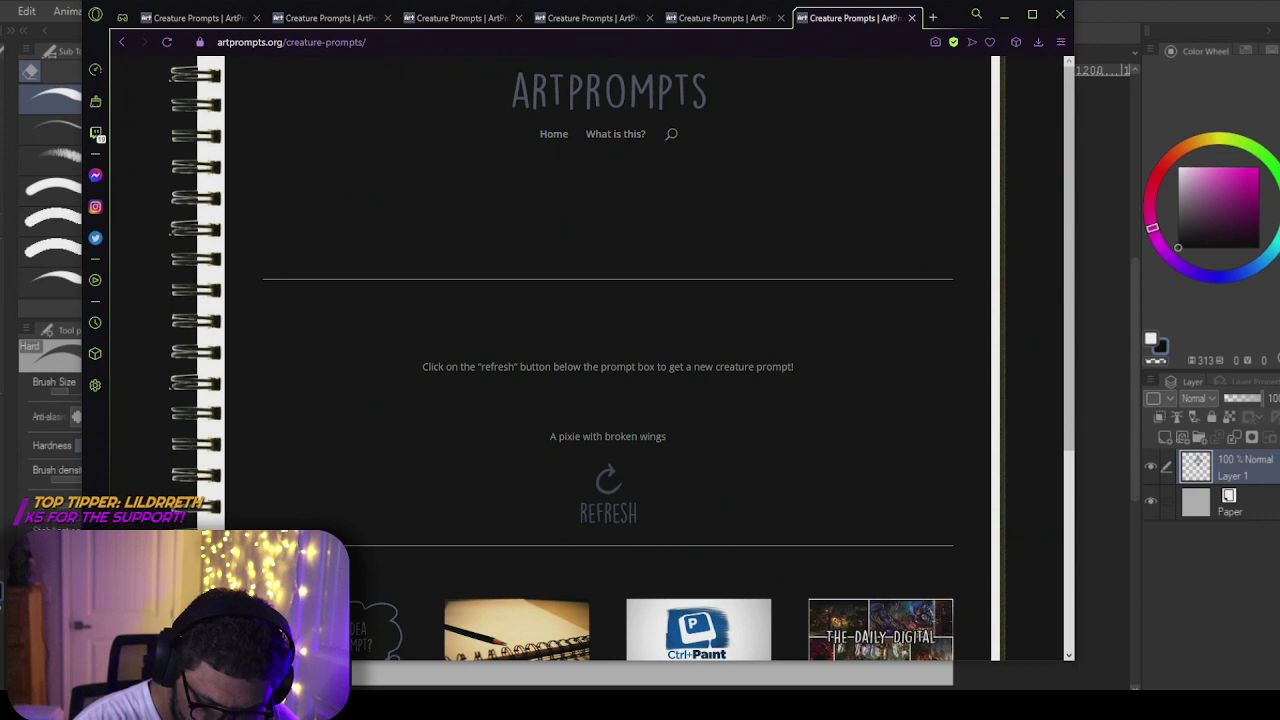
{"action": "key", "text": "p"}
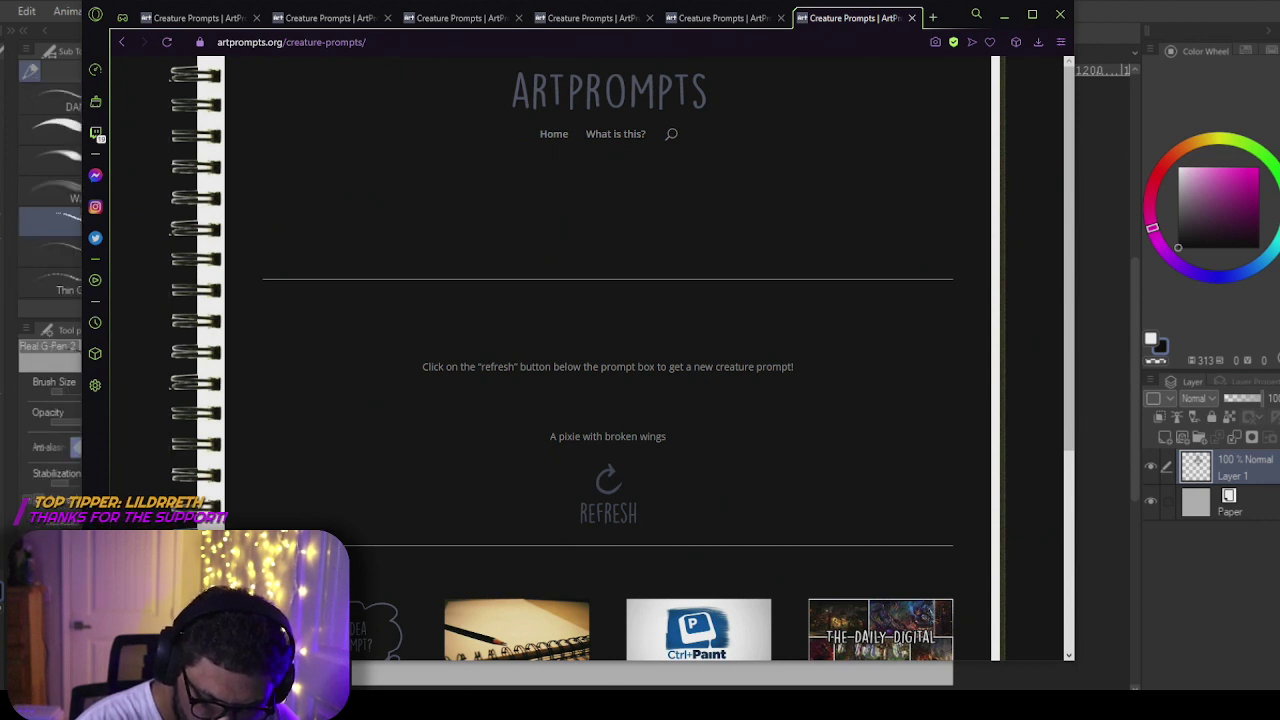
{"action": "key", "text": "m"}
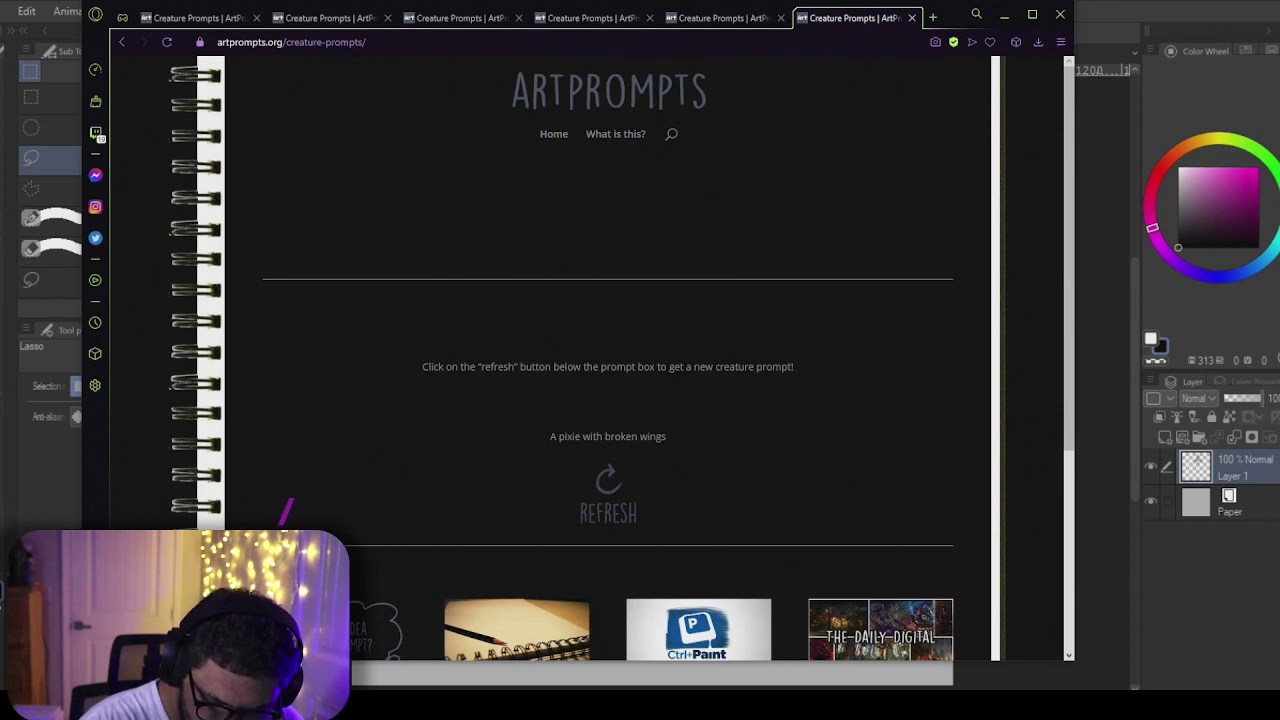
{"action": "key", "text": "ctrl+t"}
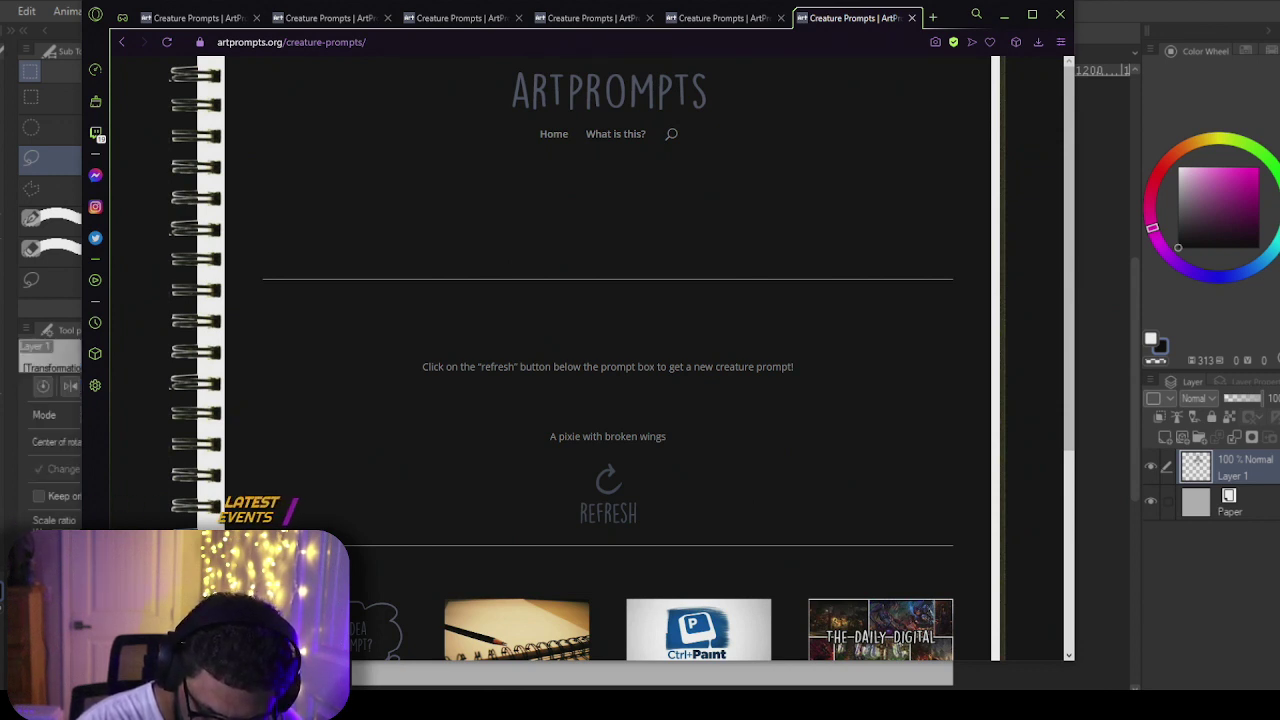
{"action": "key", "text": "Escape"}
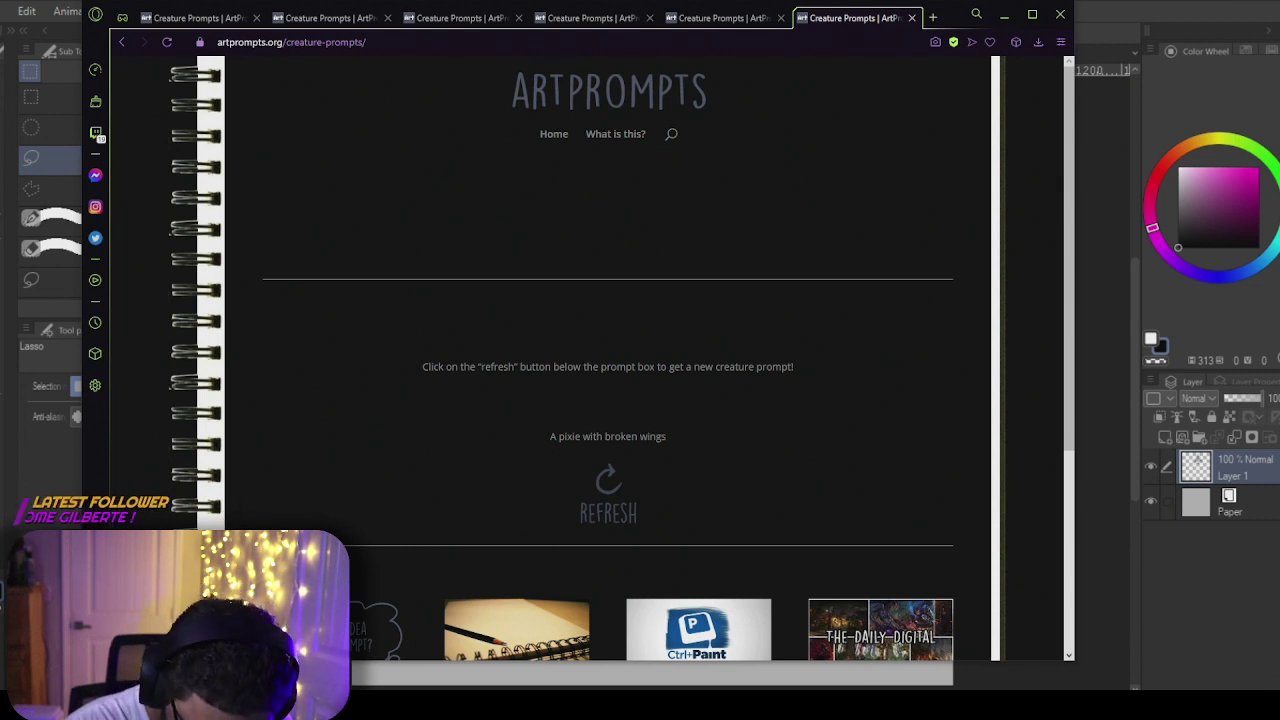
Step: Continue the pixie's head with the Real G-Pen and transform the sketch to a small size in the canvas's lower left area
{"action": "key", "text": "p"}
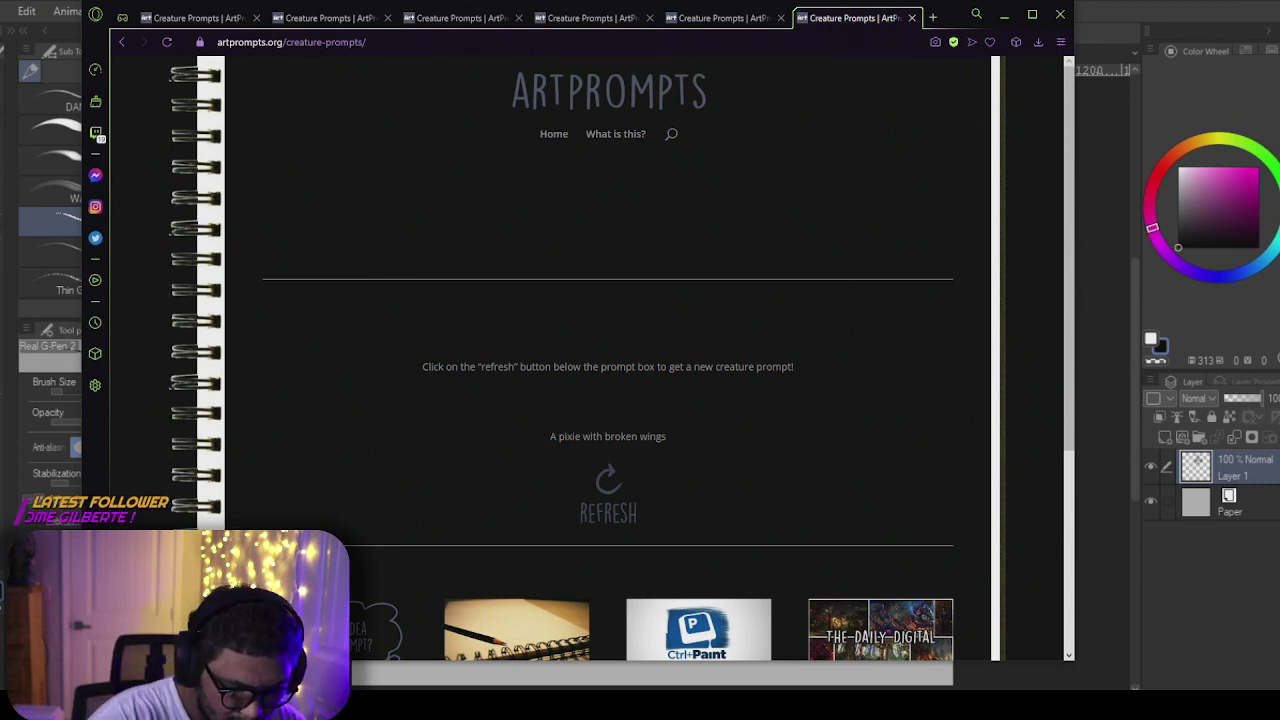
{"action": "key", "text": "ctrl+t"}
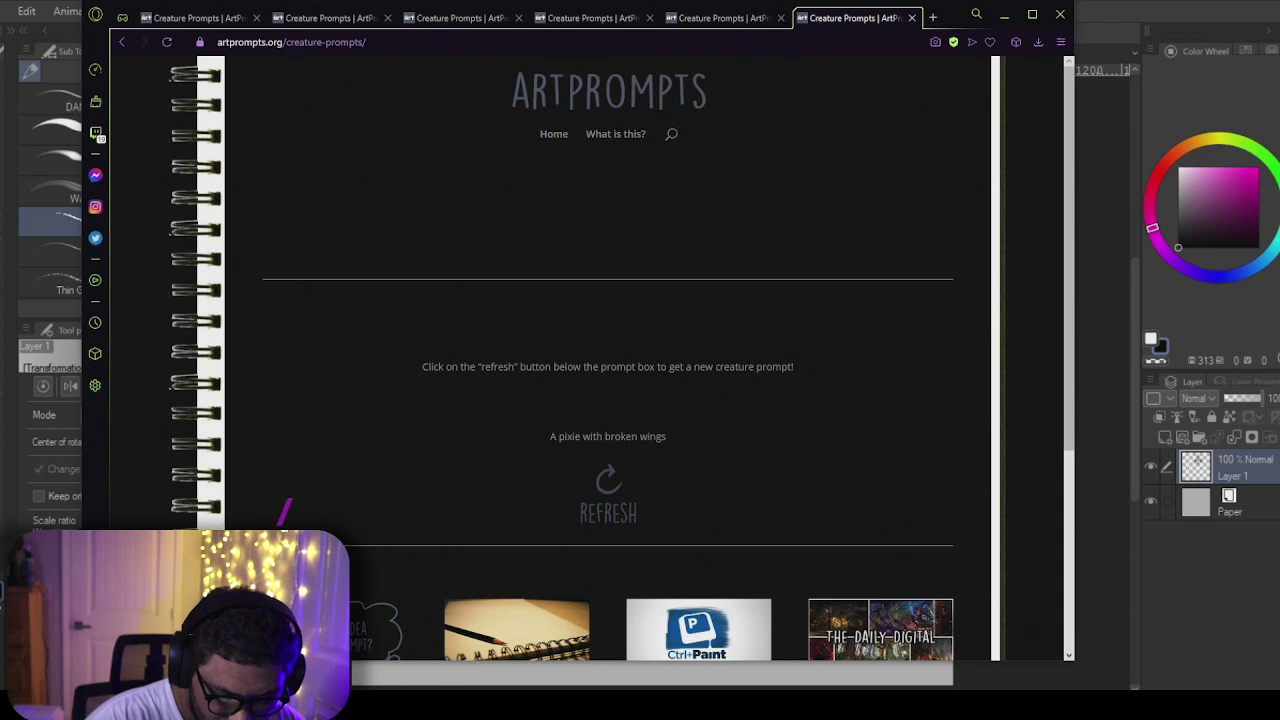
{"action": "key", "text": "Return"}
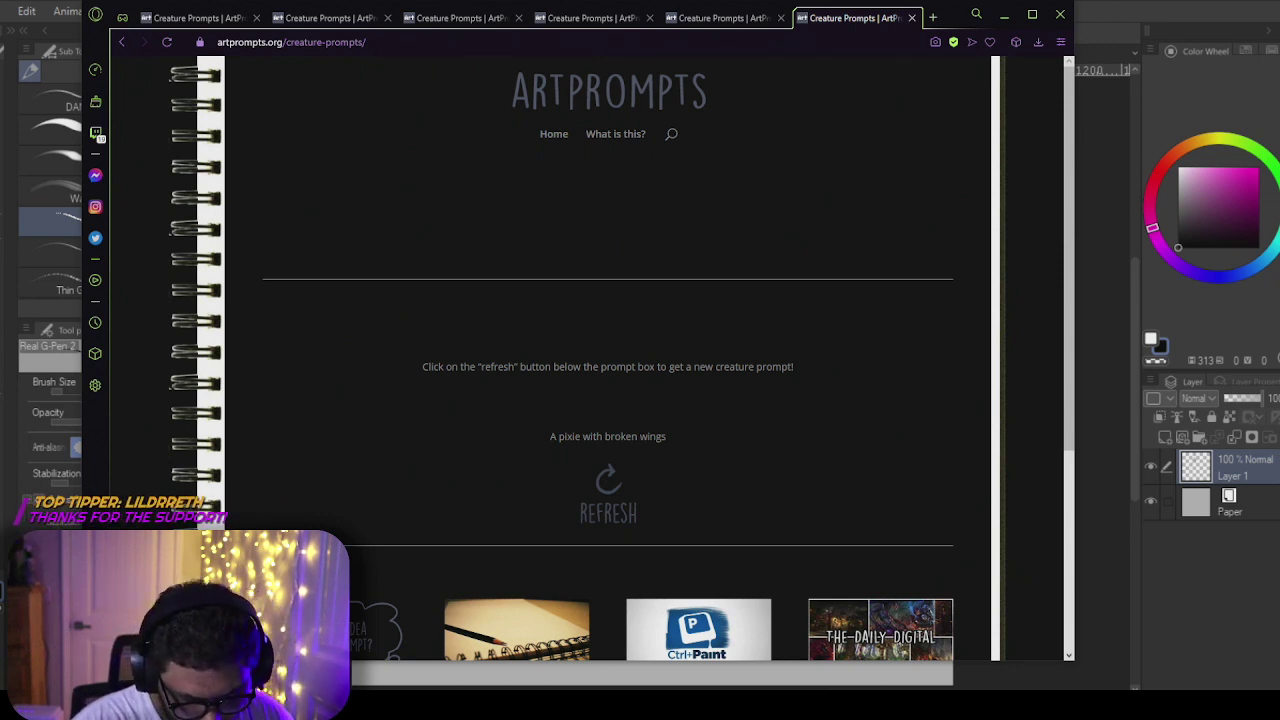
{"action": "key", "text": "ctrl+t"}
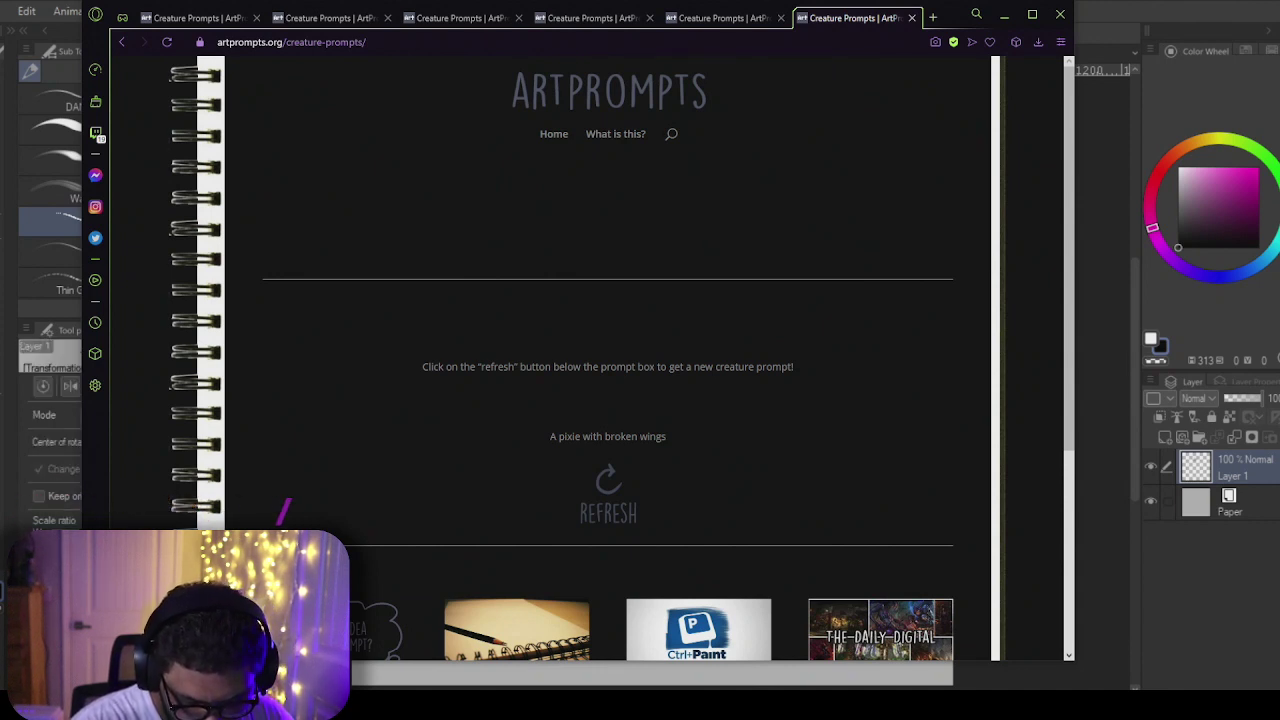
{"action": "key", "text": "Return"}
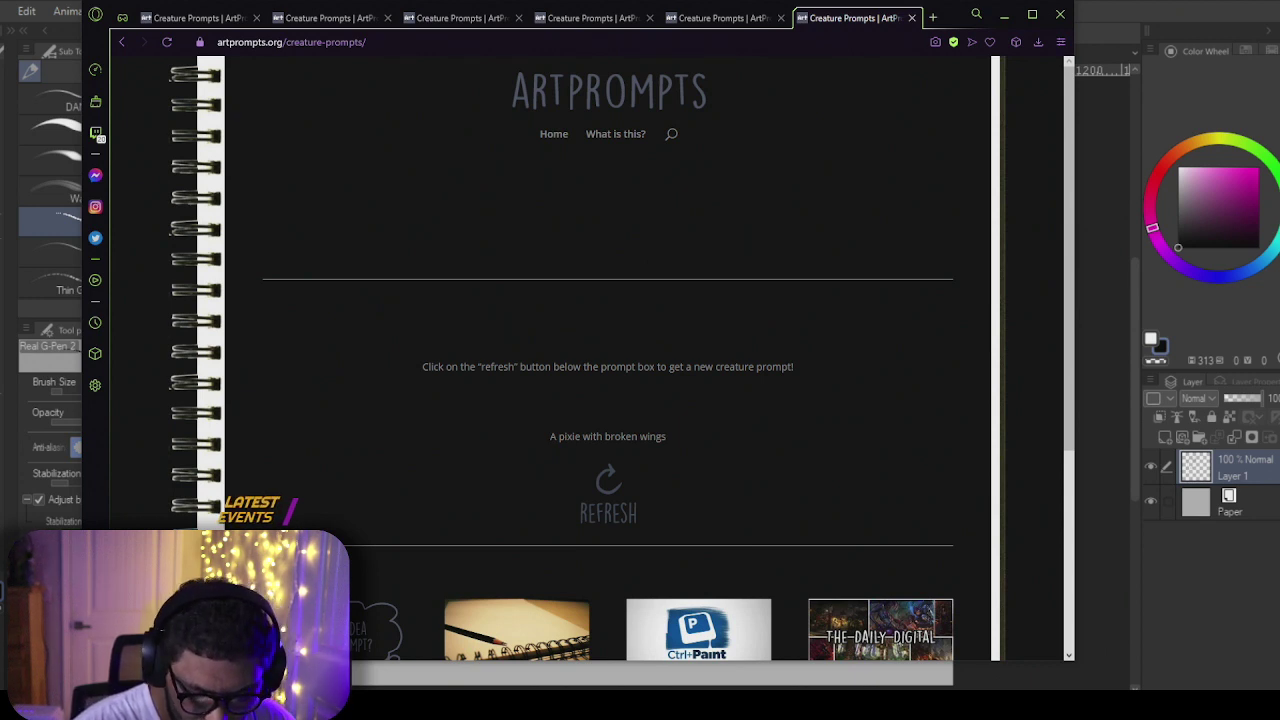
{"action": "key", "text": "ctrl+t"}
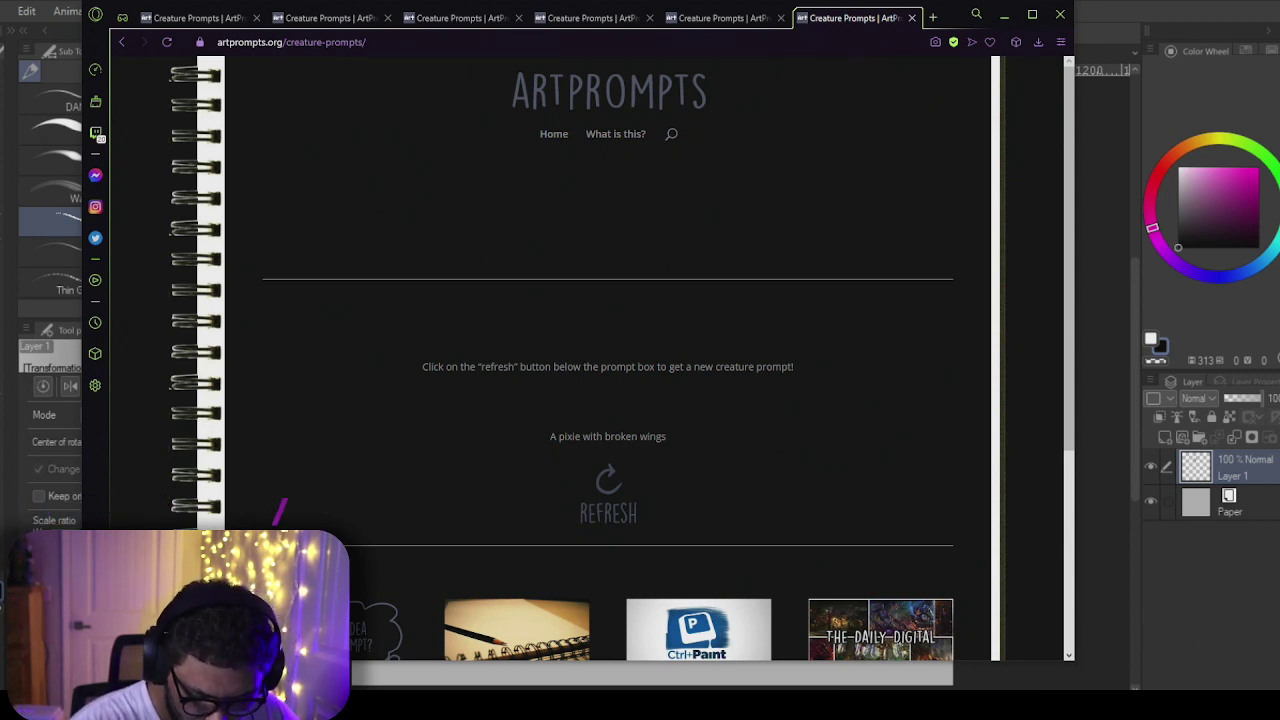
{"action": "key", "text": "Return"}
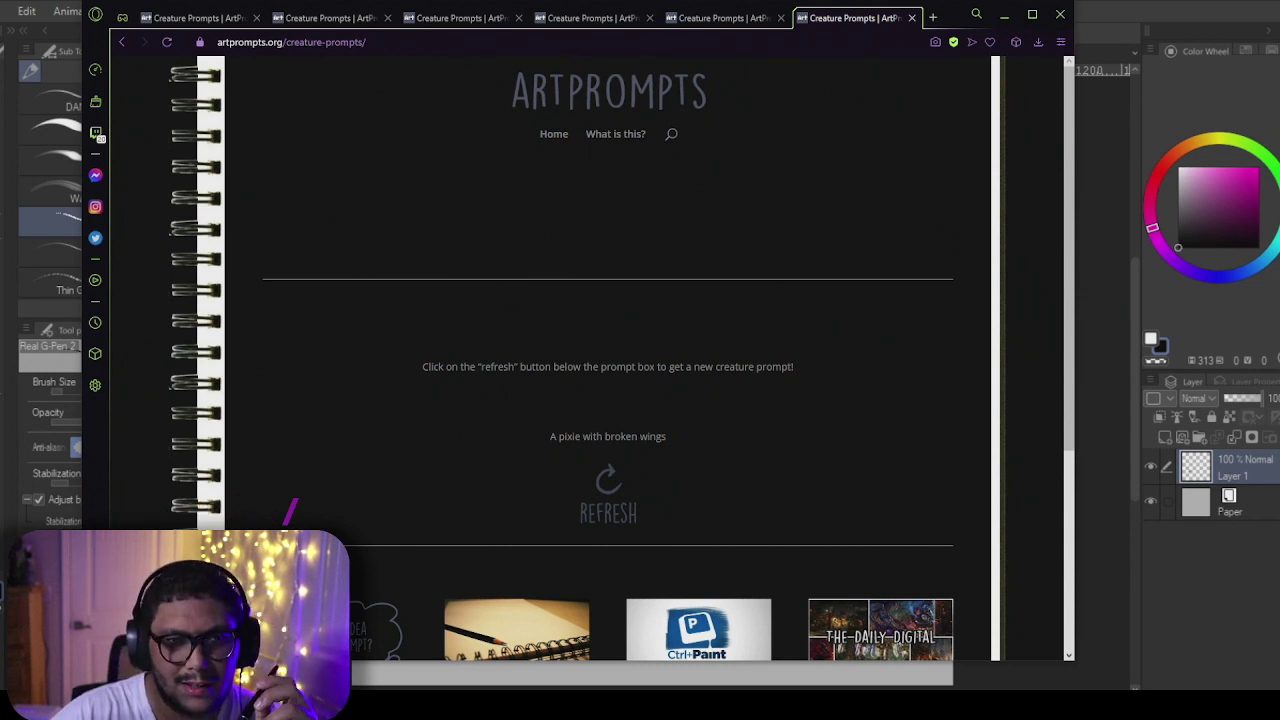
Step: Move the browser window off the canvas to uncover the pixie head sketch
{"action": "mouse_move", "coordinate": [952, 16]}
{"action": "left_mouse_down"}
{"action": "mouse_move", "coordinate": [258, 14]}
{"action": "mouse_move", "coordinate": [130, 33]}
{"action": "mouse_move", "coordinate": [0, 9]}
{"action": "left_mouse_up"}
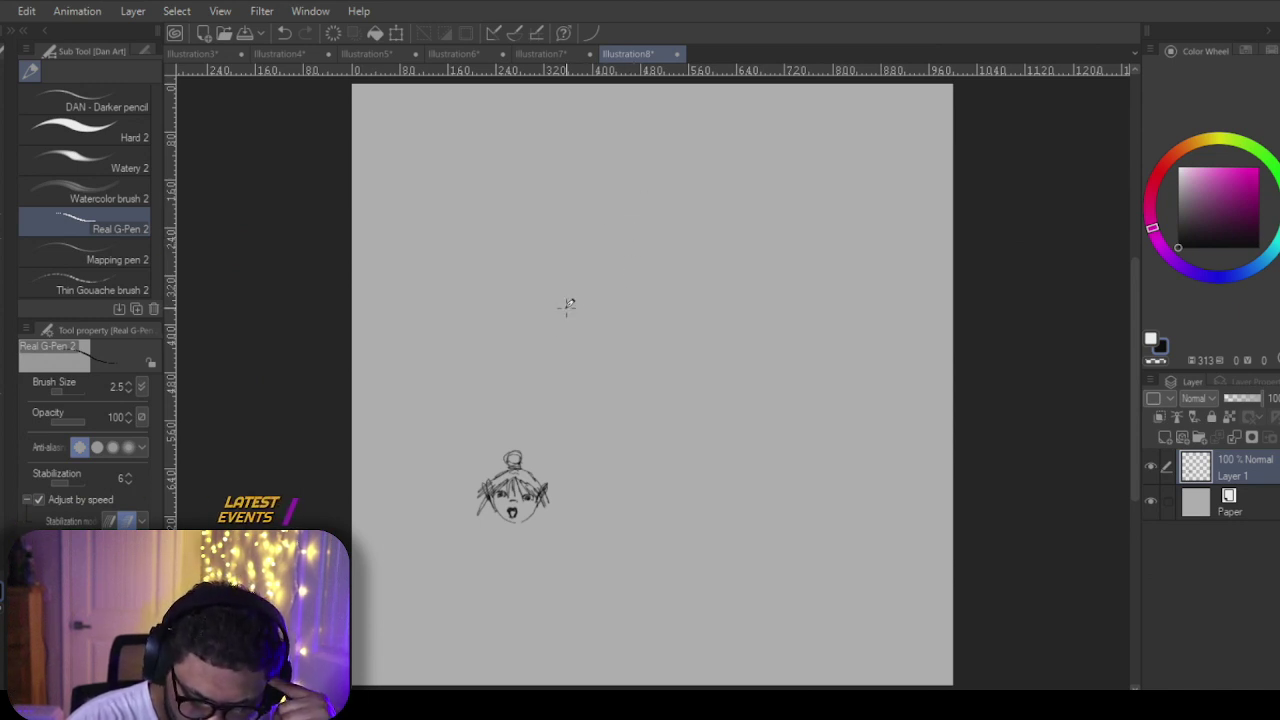
{"action": "right_click", "coordinate": [543, 414]}
{"action": "left_click", "coordinate": [604, 296]}
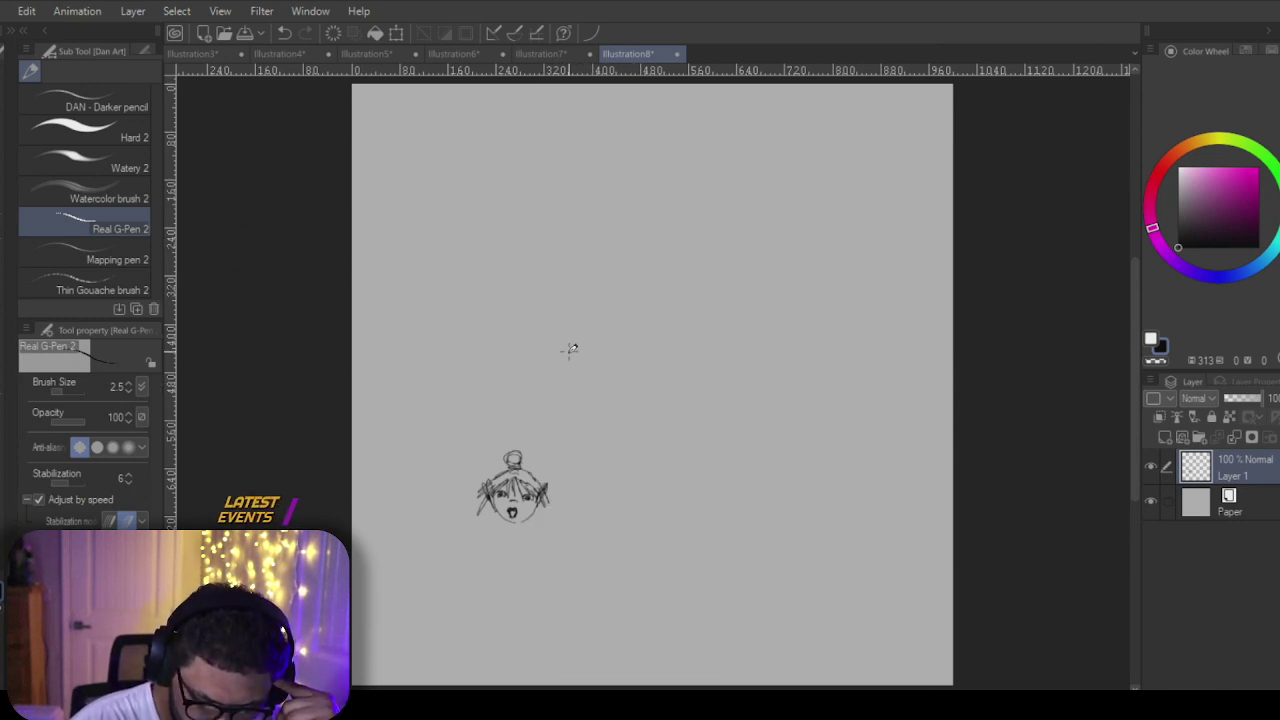
{"action": "key", "text": "e"}
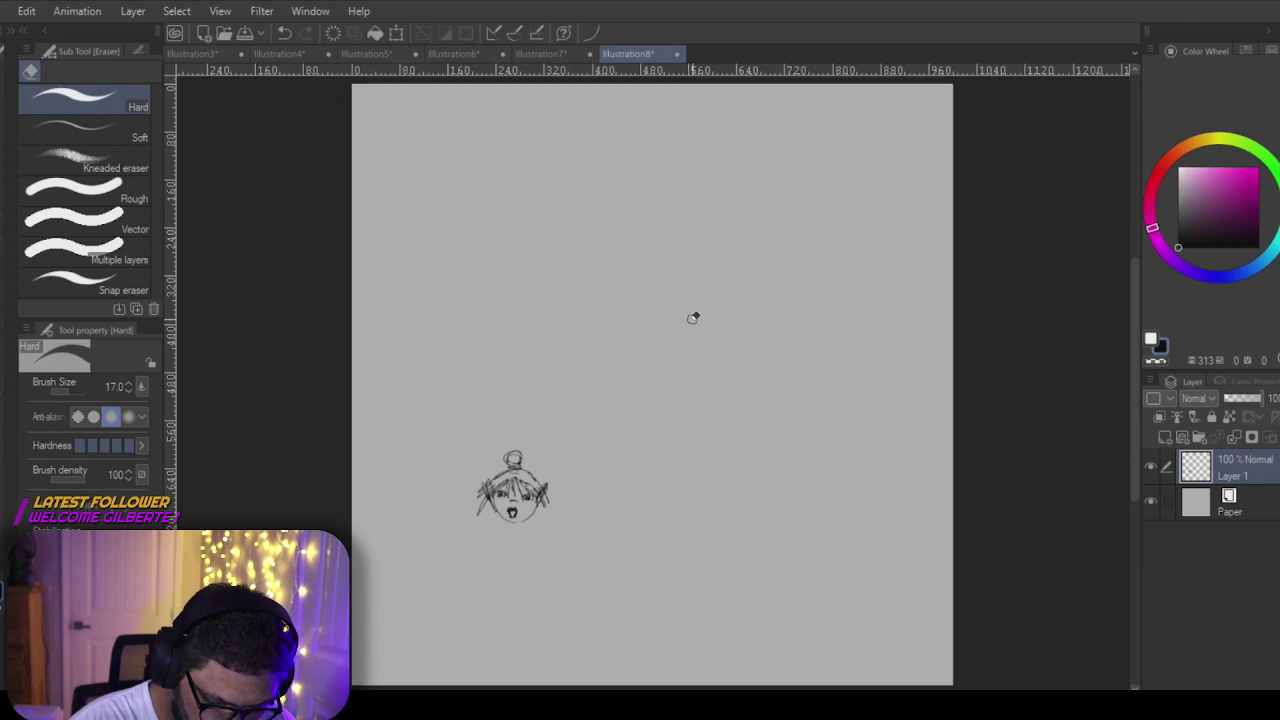
{"action": "key", "text": "p"}
{"action": "key", "text": "e"}
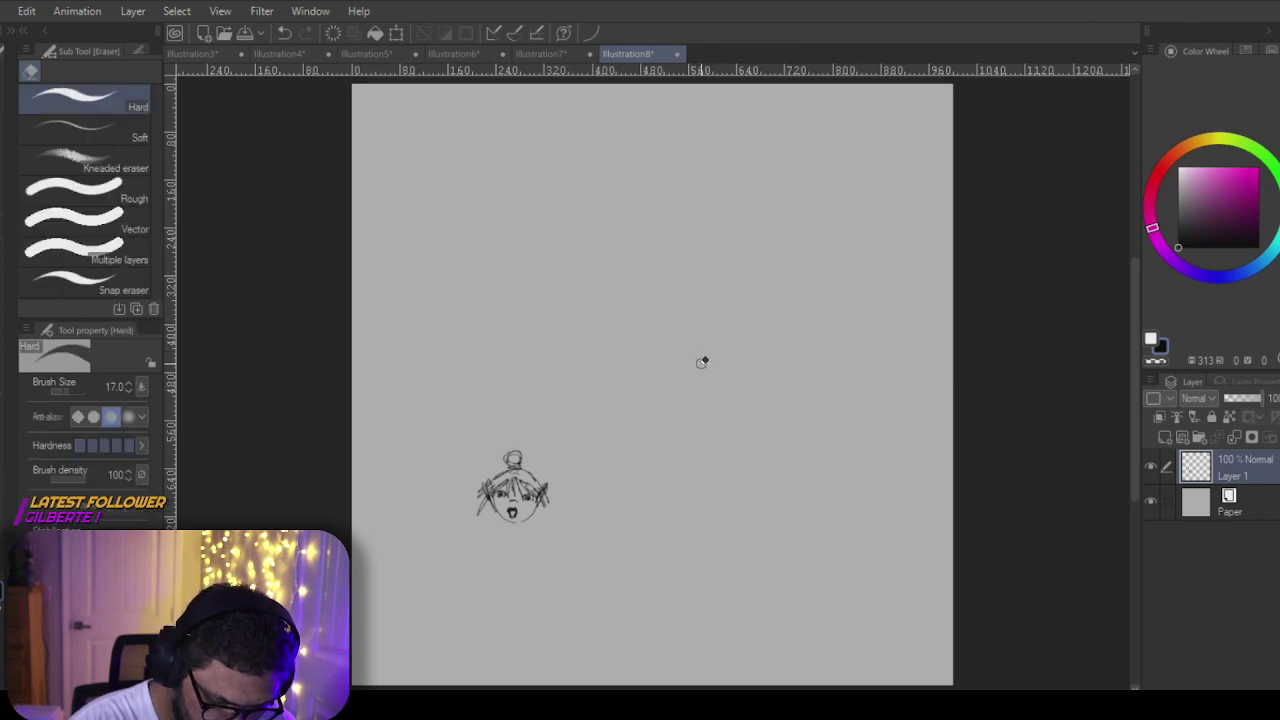
{"action": "key", "text": "p"}
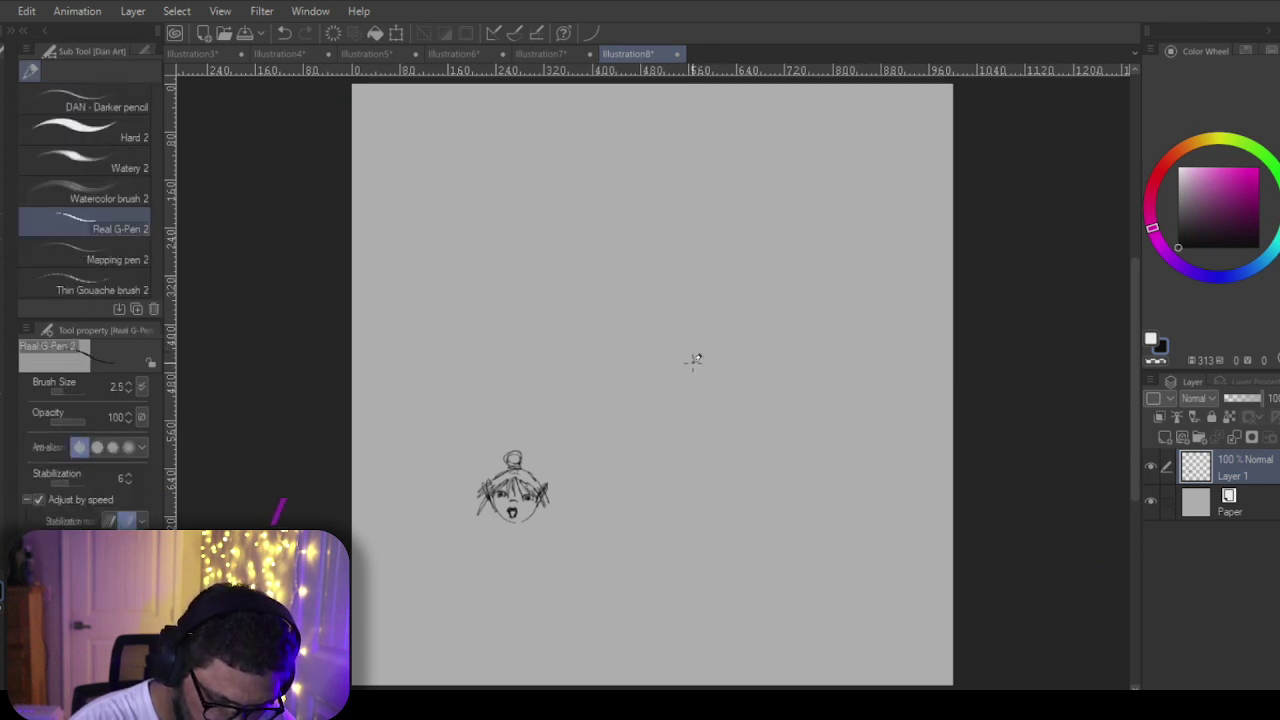
{"action": "key", "text": "e"}
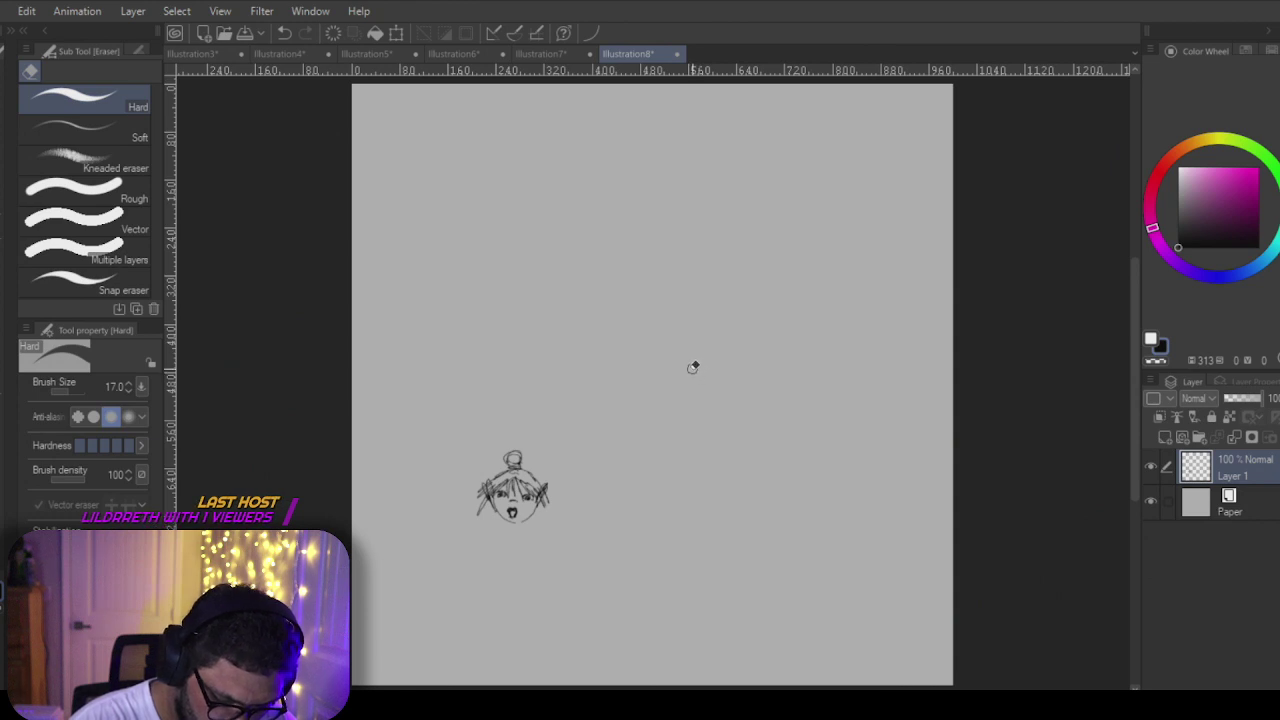
Step: Erase the entire small pixie head sketch from the canvas with the Hard eraser
{"action": "key", "text": "p"}
{"action": "key", "text": "e"}
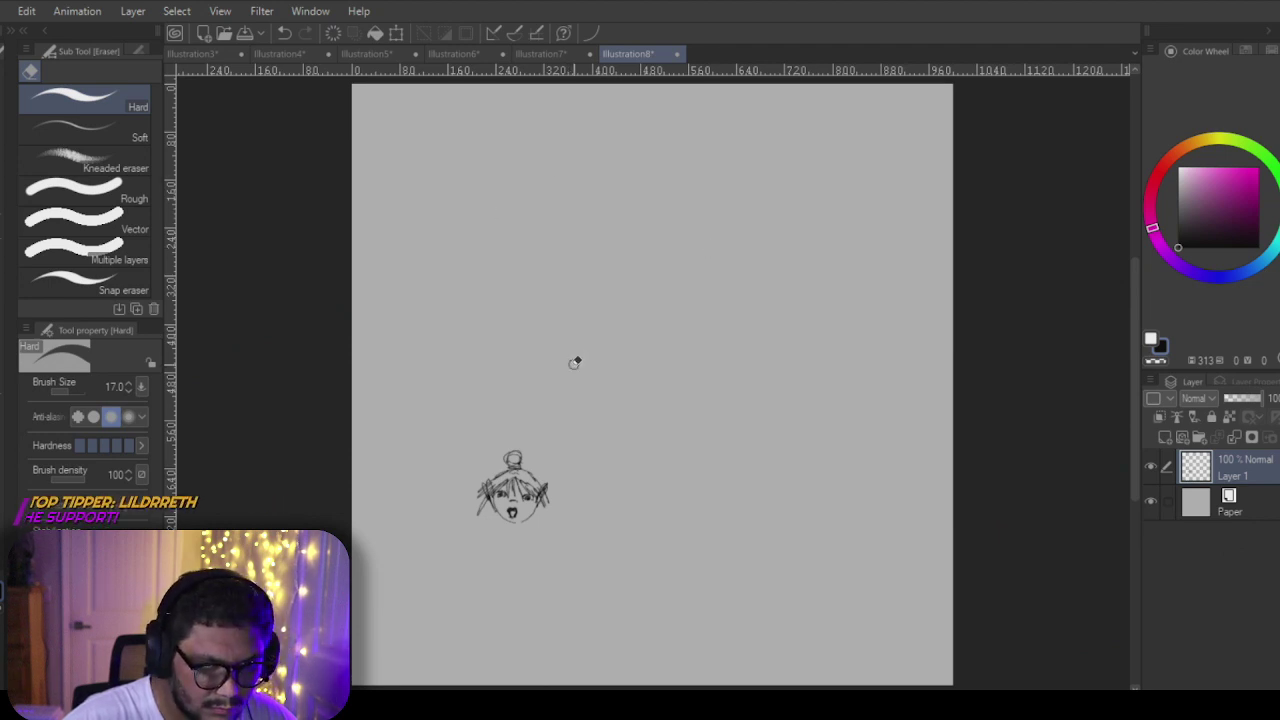
{"action": "mouse_move", "coordinate": [516, 462]}
{"action": "left_mouse_down"}
{"action": "mouse_move", "coordinate": [512, 488]}
{"action": "mouse_move", "coordinate": [490, 496]}
{"action": "left_mouse_up"}
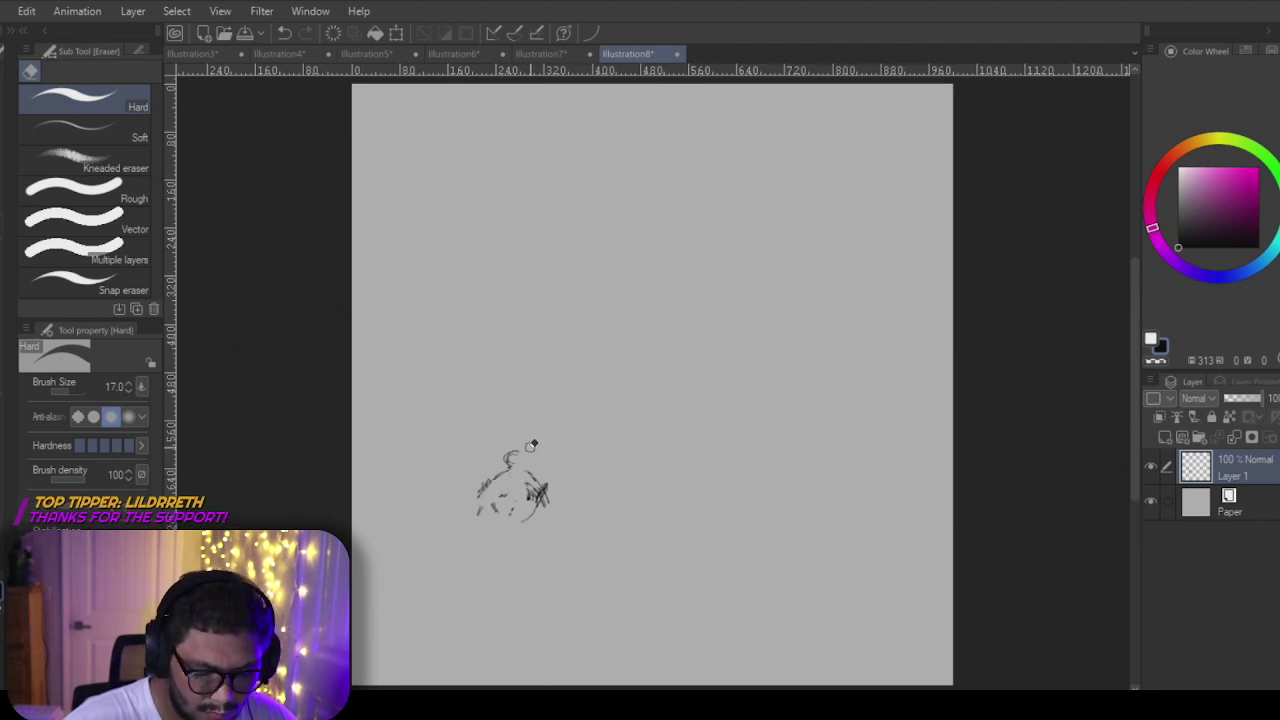
{"action": "mouse_move", "coordinate": [531, 444]}
{"action": "left_mouse_down"}
{"action": "mouse_move", "coordinate": [514, 466]}
{"action": "mouse_move", "coordinate": [483, 451]}
{"action": "left_mouse_up"}
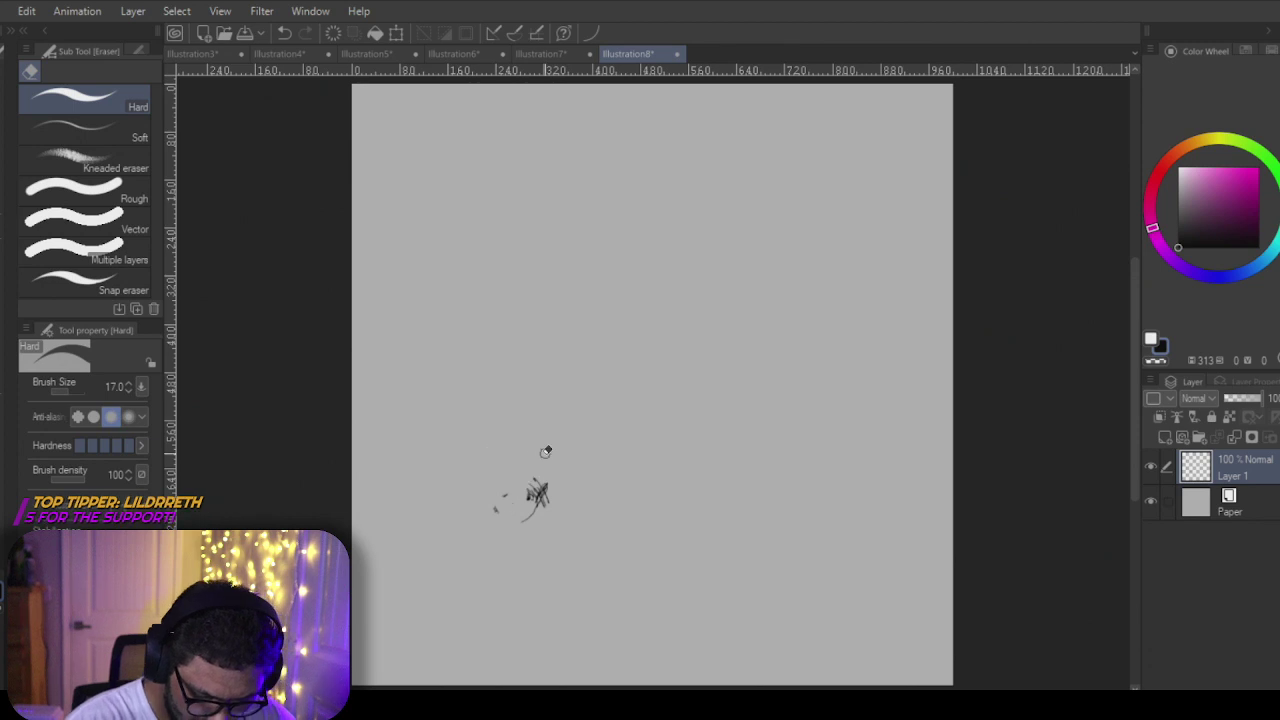
{"action": "left_click_drag", "start_coordinate": [496, 520], "coordinate": [526, 514]}
Step: Sketch a new pixie's bowed head resting on horizontal folded arms near the canvas centre with Real G-Pen 2
{"action": "key", "text": "p"}
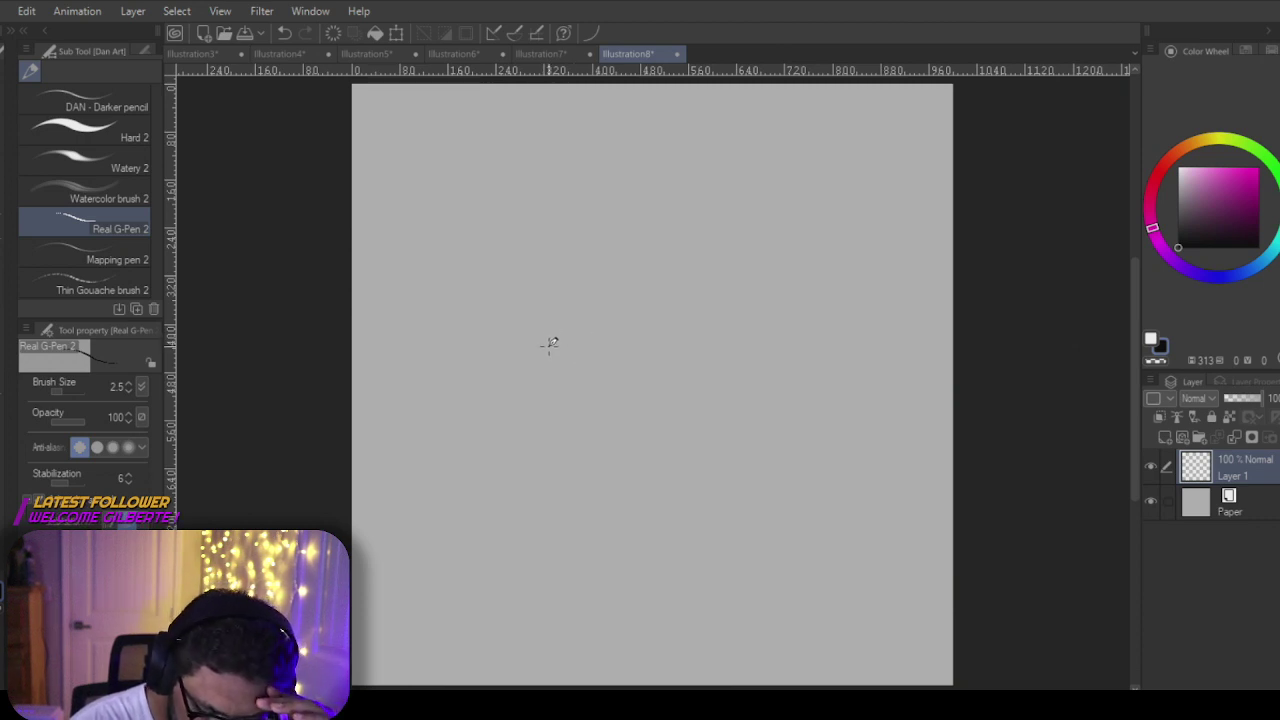
{"action": "mouse_move", "coordinate": [554, 326]}
{"action": "left_mouse_down"}
{"action": "mouse_move", "coordinate": [555, 350]}
{"action": "mouse_move", "coordinate": [566, 323]}
{"action": "mouse_move", "coordinate": [636, 350]}
{"action": "left_mouse_up"}
{"action": "left_click_drag", "start_coordinate": [510, 374], "coordinate": [708, 358]}
{"action": "mouse_move", "coordinate": [632, 336]}
{"action": "left_mouse_down"}
{"action": "mouse_move", "coordinate": [638, 392]}
{"action": "mouse_move", "coordinate": [631, 339]}
{"action": "mouse_move", "coordinate": [621, 386]}
{"action": "mouse_move", "coordinate": [606, 320]}
{"action": "mouse_move", "coordinate": [598, 351]}
{"action": "mouse_move", "coordinate": [579, 318]}
{"action": "mouse_move", "coordinate": [521, 387]}
{"action": "mouse_move", "coordinate": [581, 349]}
{"action": "left_mouse_up"}
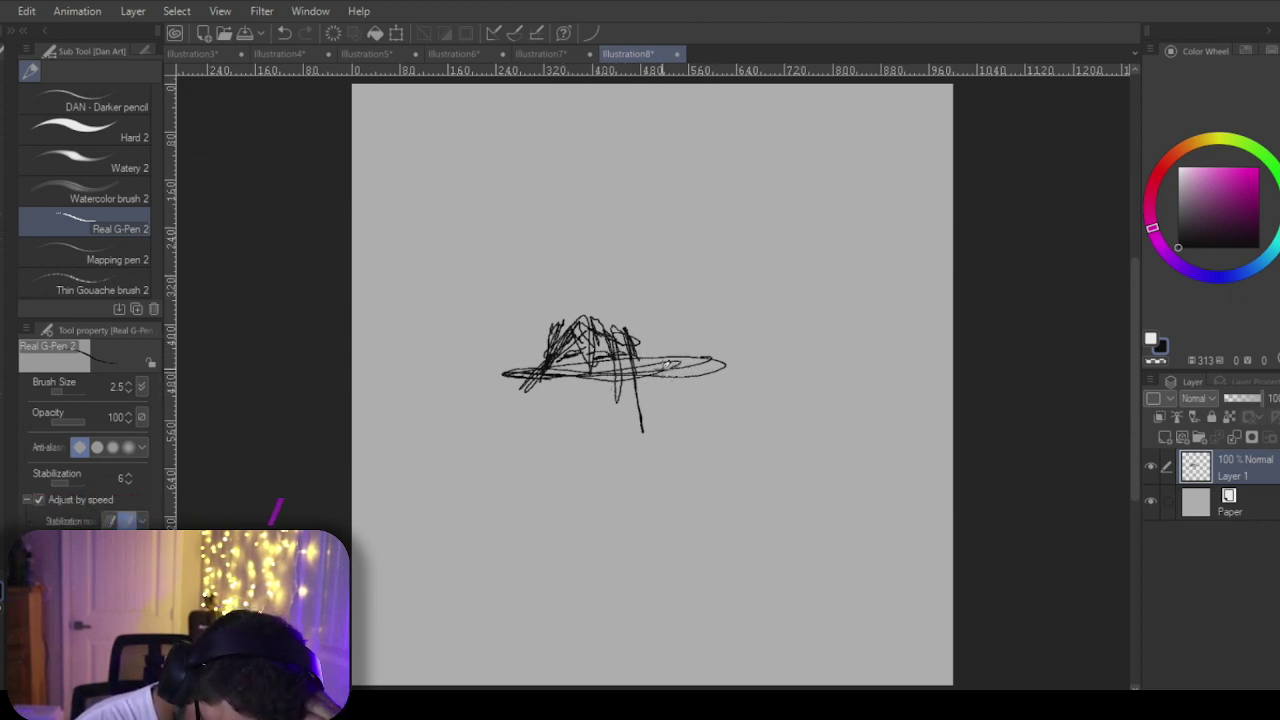
{"action": "mouse_move", "coordinate": [648, 378]}
{"action": "left_mouse_down"}
{"action": "mouse_move", "coordinate": [527, 392]}
{"action": "mouse_move", "coordinate": [541, 393]}
{"action": "mouse_move", "coordinate": [495, 375]}
{"action": "mouse_move", "coordinate": [498, 410]}
{"action": "mouse_move", "coordinate": [519, 363]}
{"action": "mouse_move", "coordinate": [643, 360]}
{"action": "mouse_move", "coordinate": [540, 377]}
{"action": "mouse_move", "coordinate": [501, 361]}
{"action": "mouse_move", "coordinate": [538, 358]}
{"action": "left_mouse_up"}
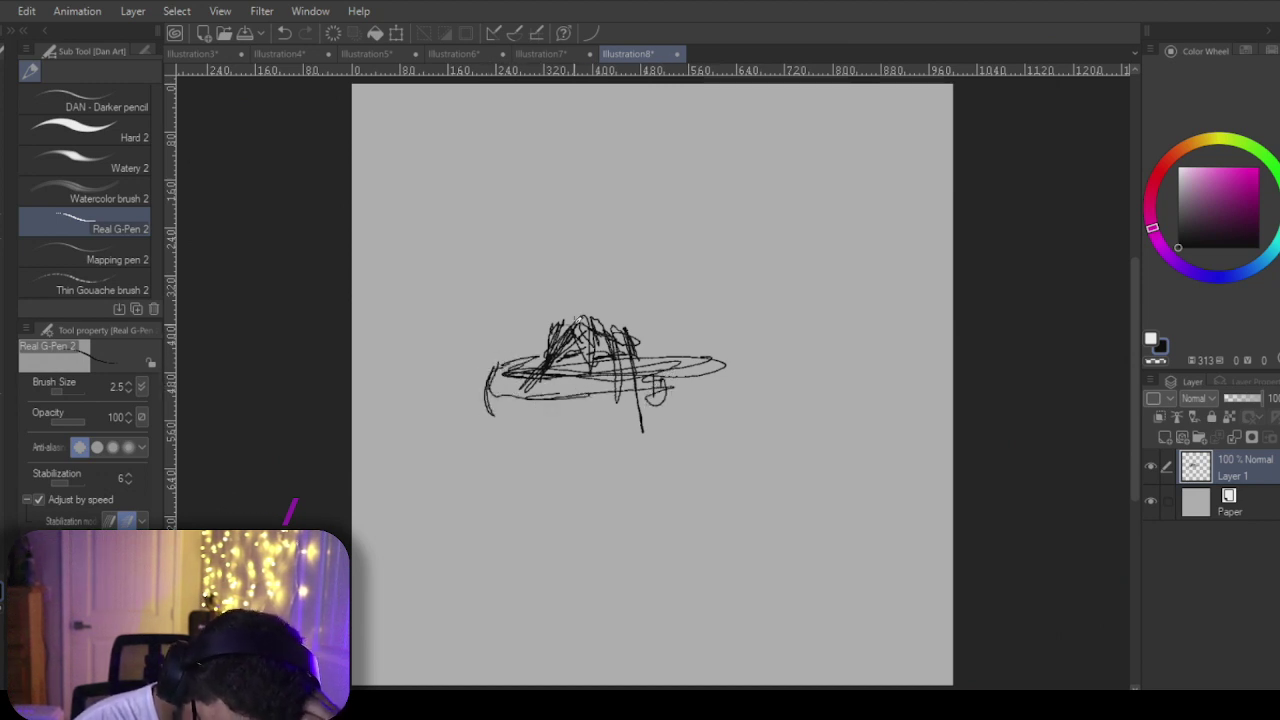
Step: Erase the overlong end of the folded arms and redraw a shorter elbow and forearm outline
{"action": "key", "text": "e"}
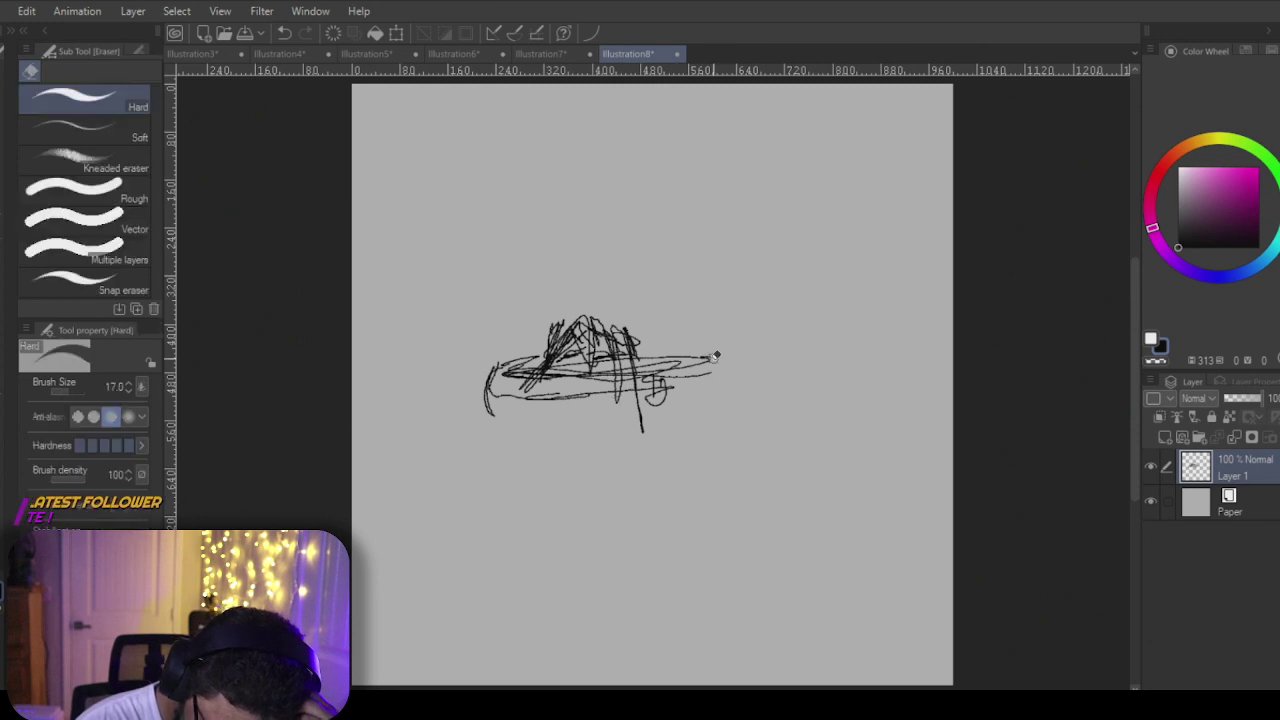
{"action": "left_click_drag", "start_coordinate": [715, 356], "coordinate": [686, 377]}
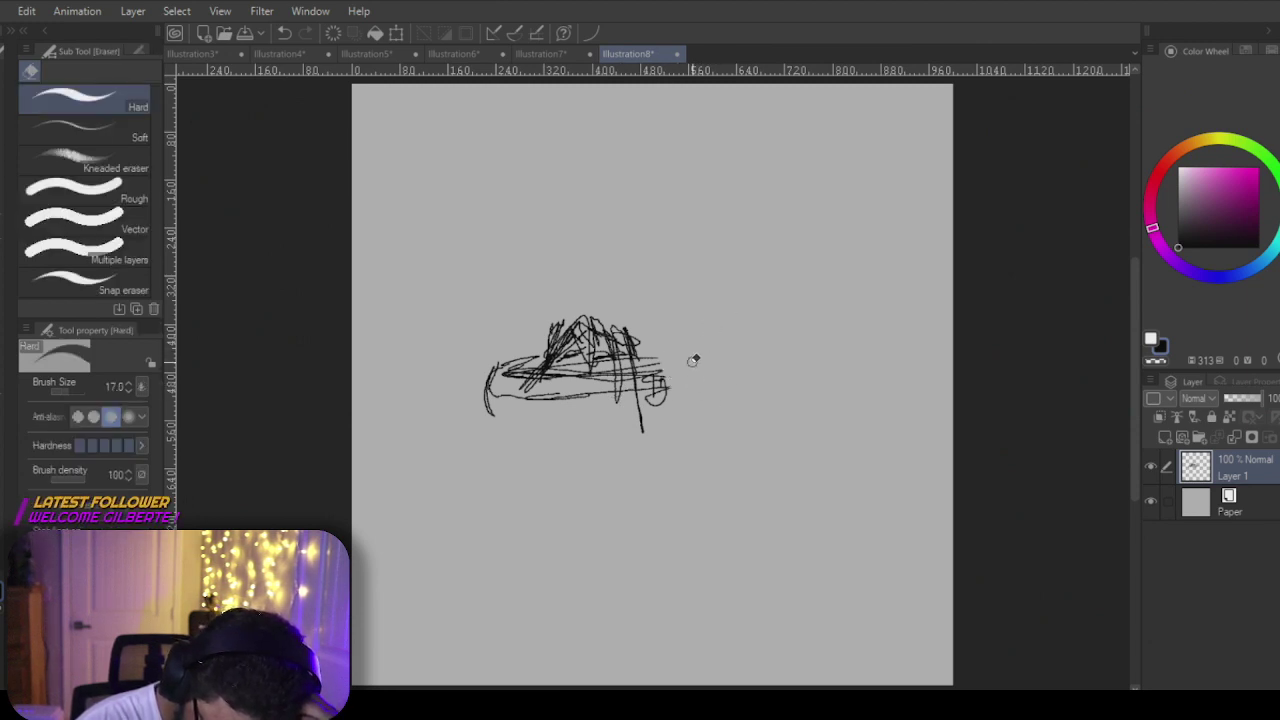
{"action": "key", "text": "p"}
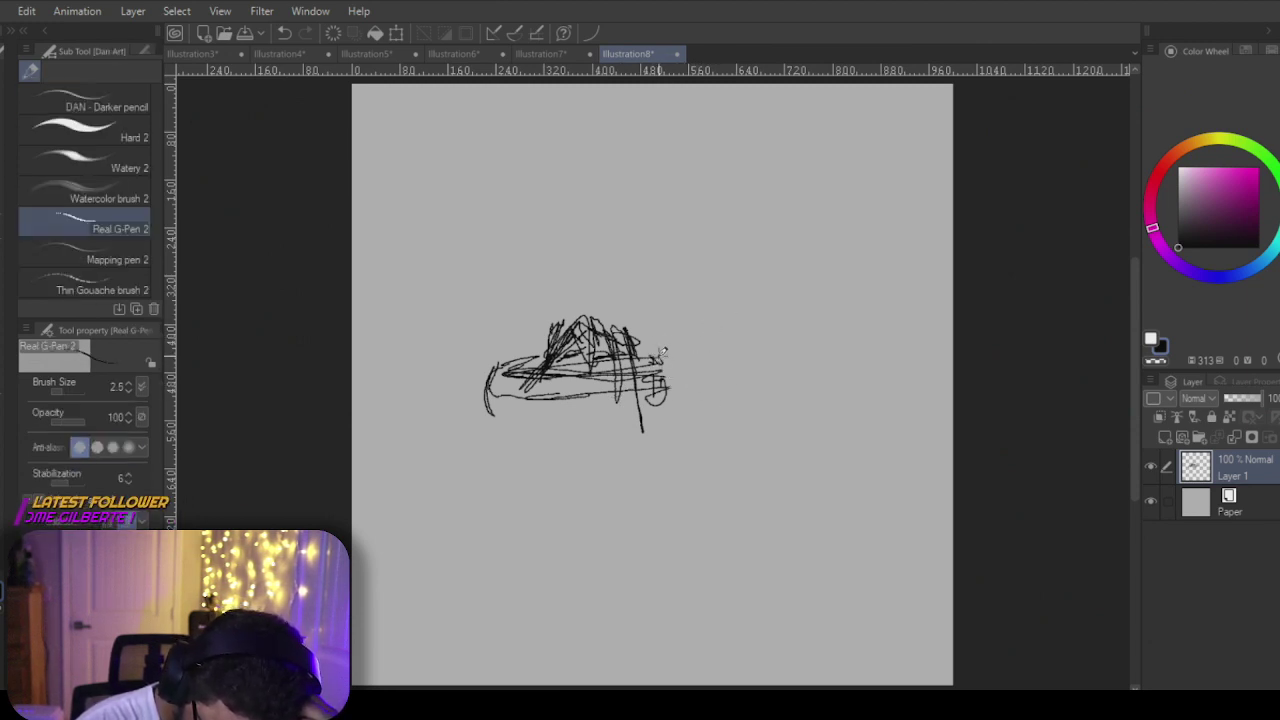
{"action": "mouse_move", "coordinate": [660, 356]}
{"action": "left_mouse_down"}
{"action": "mouse_move", "coordinate": [667, 384]}
{"action": "mouse_move", "coordinate": [576, 382]}
{"action": "mouse_move", "coordinate": [666, 370]}
{"action": "left_mouse_up"}
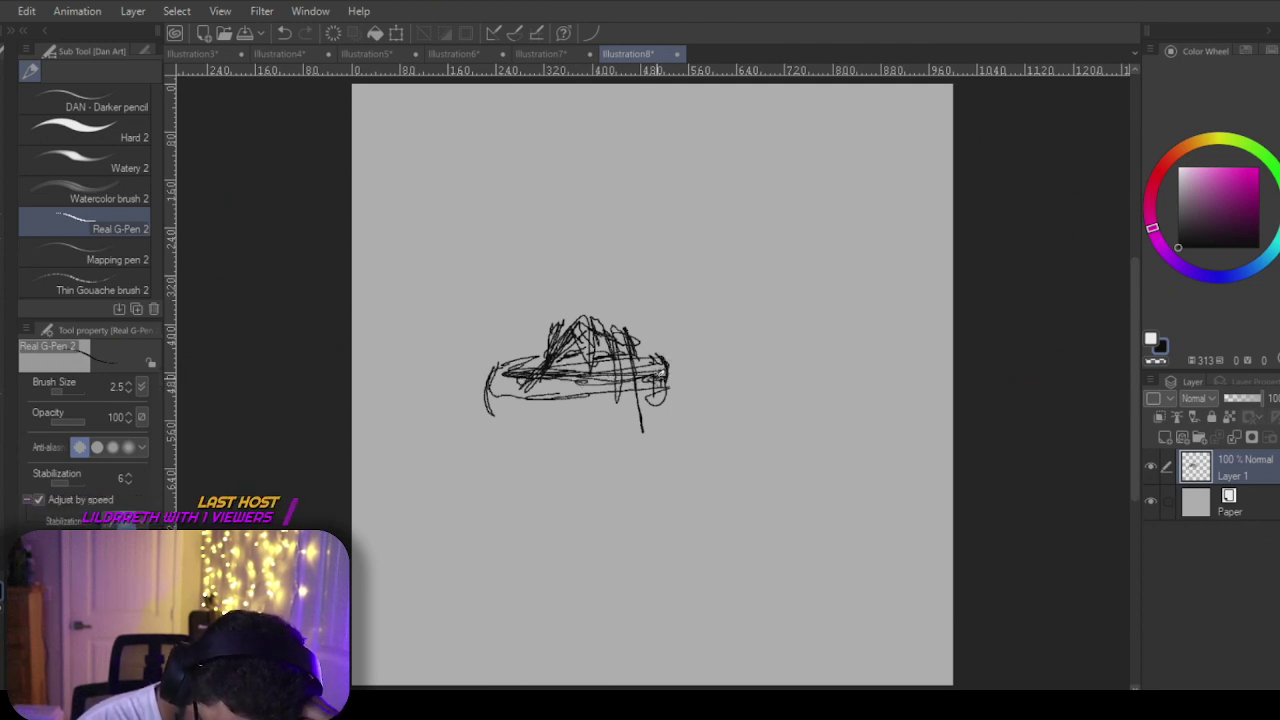
{"action": "left_click_drag", "start_coordinate": [518, 398], "coordinate": [675, 374]}
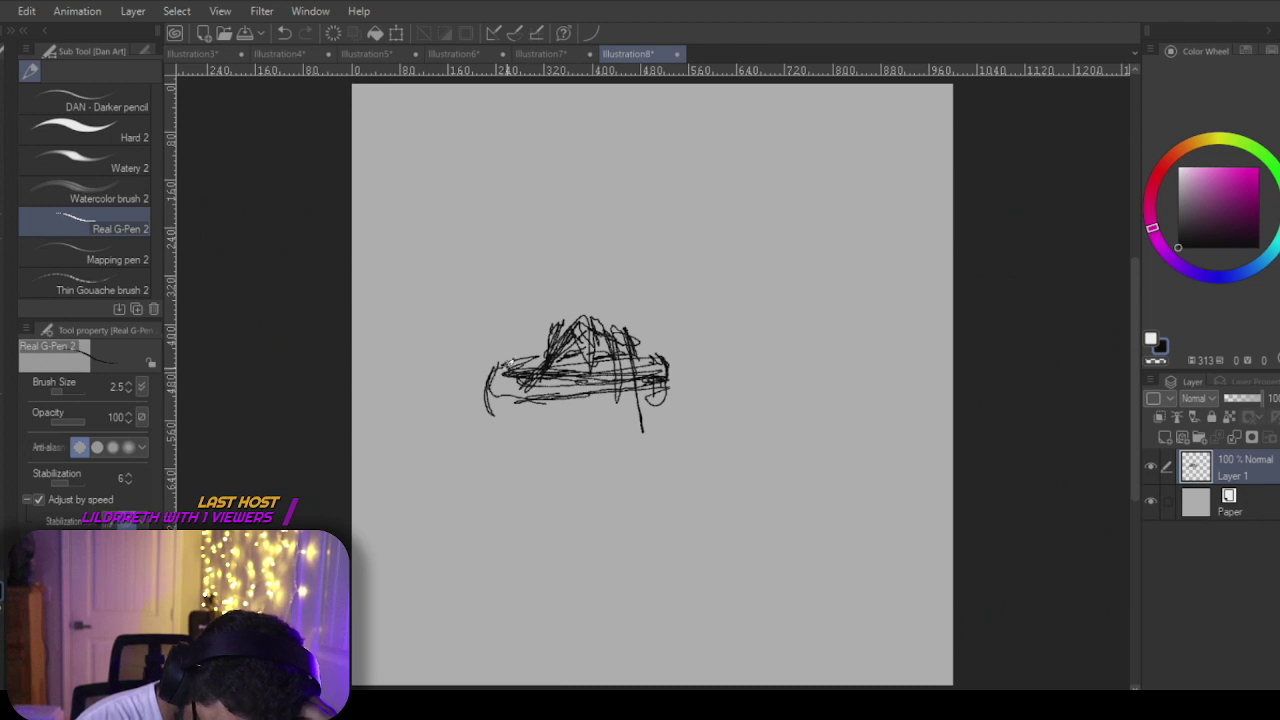
Step: Sketch the pixie's back, seated hips and drawn-up legs beneath the folded arms
{"action": "mouse_move", "coordinate": [504, 366]}
{"action": "left_mouse_down"}
{"action": "mouse_move", "coordinate": [490, 427]}
{"action": "mouse_move", "coordinate": [547, 426]}
{"action": "left_mouse_up"}
{"action": "mouse_move", "coordinate": [512, 402]}
{"action": "left_mouse_down"}
{"action": "mouse_move", "coordinate": [540, 424]}
{"action": "mouse_move", "coordinate": [592, 398]}
{"action": "mouse_move", "coordinate": [550, 414]}
{"action": "mouse_move", "coordinate": [548, 428]}
{"action": "mouse_move", "coordinate": [505, 400]}
{"action": "mouse_move", "coordinate": [515, 440]}
{"action": "mouse_move", "coordinate": [488, 455]}
{"action": "mouse_move", "coordinate": [536, 465]}
{"action": "left_mouse_up"}
{"action": "mouse_move", "coordinate": [490, 425]}
{"action": "left_mouse_down"}
{"action": "mouse_move", "coordinate": [552, 488]}
{"action": "mouse_move", "coordinate": [535, 475]}
{"action": "left_mouse_up"}
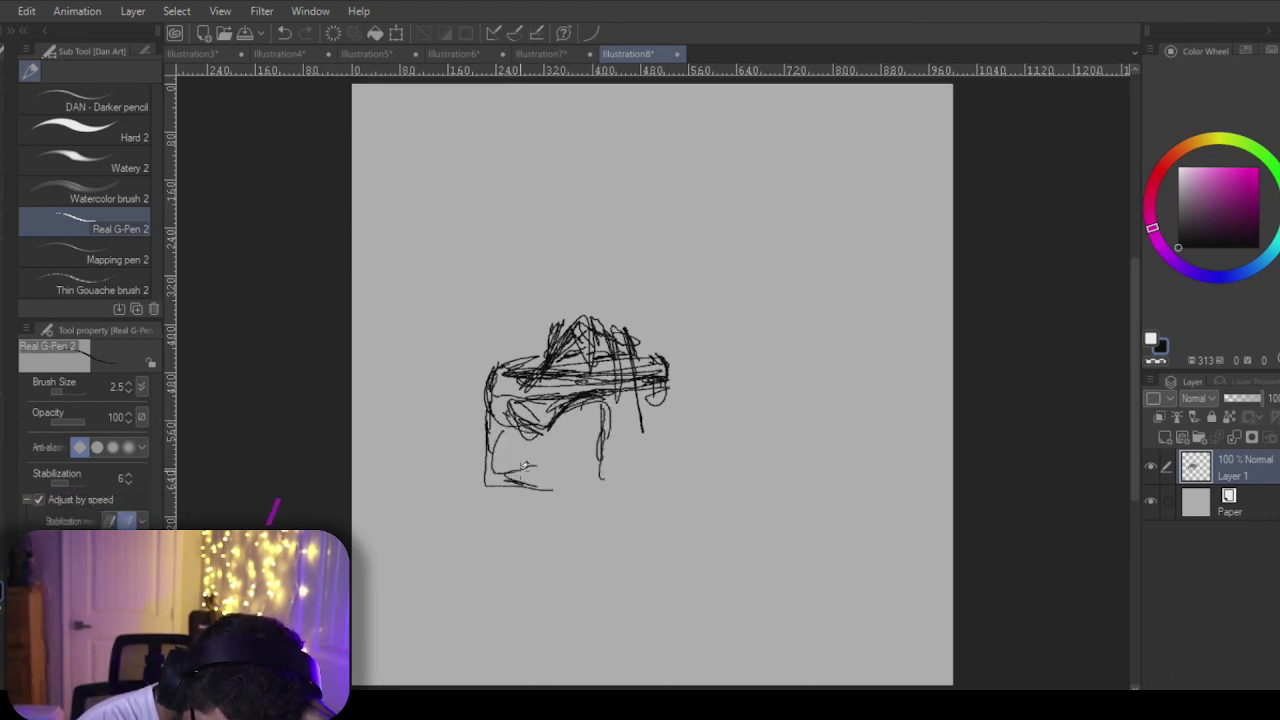
{"action": "mouse_move", "coordinate": [572, 432]}
{"action": "left_mouse_down"}
{"action": "mouse_move", "coordinate": [517, 480]}
{"action": "mouse_move", "coordinate": [491, 465]}
{"action": "mouse_move", "coordinate": [610, 422]}
{"action": "mouse_move", "coordinate": [582, 463]}
{"action": "mouse_move", "coordinate": [596, 491]}
{"action": "mouse_move", "coordinate": [612, 489]}
{"action": "mouse_move", "coordinate": [595, 470]}
{"action": "mouse_move", "coordinate": [630, 496]}
{"action": "left_mouse_up"}
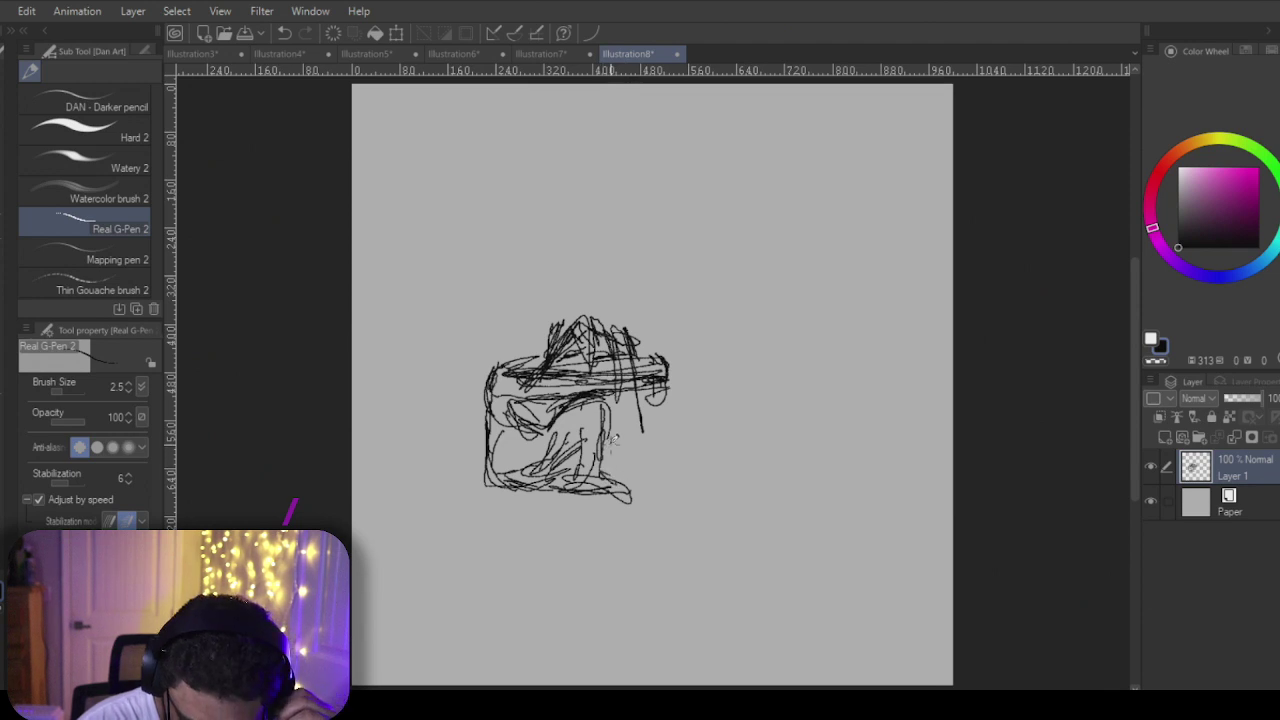
{"action": "mouse_move", "coordinate": [606, 408]}
{"action": "left_mouse_down"}
{"action": "mouse_move", "coordinate": [637, 418]}
{"action": "mouse_move", "coordinate": [622, 398]}
{"action": "mouse_move", "coordinate": [633, 444]}
{"action": "mouse_move", "coordinate": [621, 450]}
{"action": "mouse_move", "coordinate": [621, 418]}
{"action": "mouse_move", "coordinate": [607, 453]}
{"action": "mouse_move", "coordinate": [628, 456]}
{"action": "mouse_move", "coordinate": [618, 488]}
{"action": "left_mouse_up"}
{"action": "left_click_drag", "start_coordinate": [626, 446], "coordinate": [636, 488]}
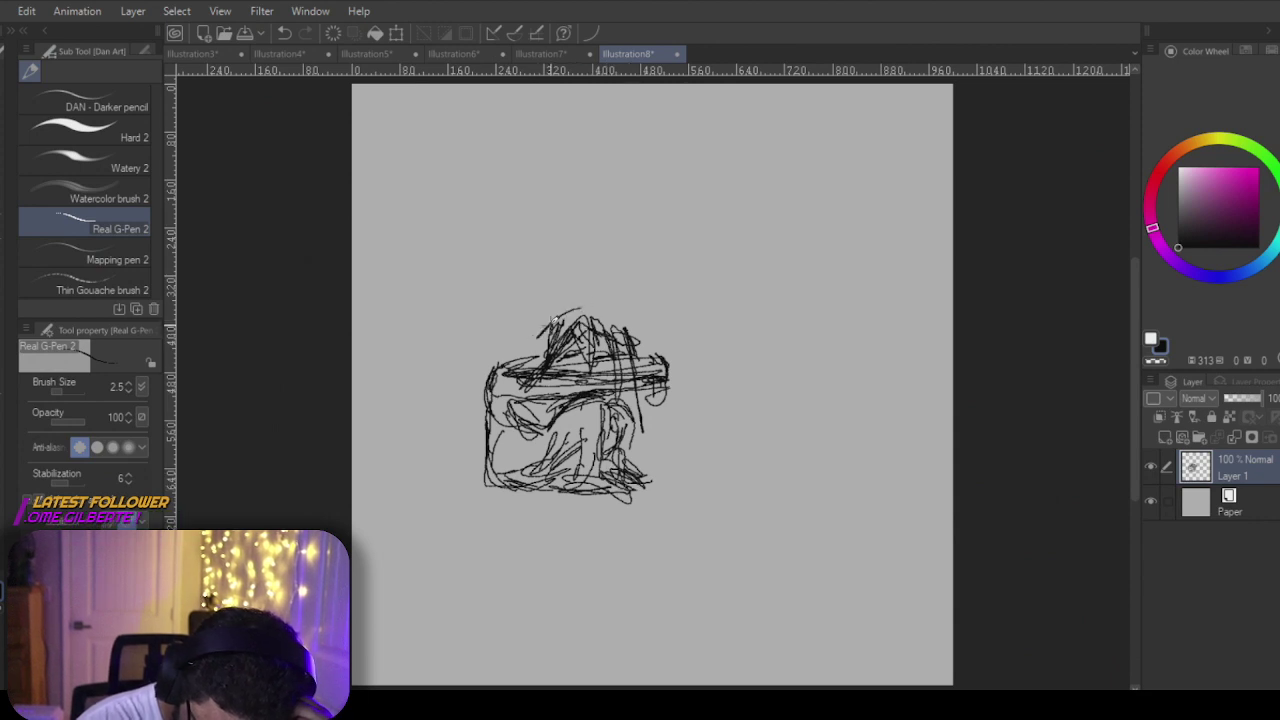
Step: Draw the pixie's hair rising to a pointed topknot, and darken the leg, back and shoulder lines
{"action": "mouse_move", "coordinate": [548, 326]}
{"action": "left_mouse_down"}
{"action": "mouse_move", "coordinate": [580, 292]}
{"action": "mouse_move", "coordinate": [540, 346]}
{"action": "left_mouse_up"}
{"action": "left_click_drag", "start_coordinate": [552, 322], "coordinate": [578, 294]}
{"action": "mouse_move", "coordinate": [582, 305]}
{"action": "left_mouse_down"}
{"action": "mouse_move", "coordinate": [628, 309]}
{"action": "mouse_move", "coordinate": [624, 332]}
{"action": "mouse_move", "coordinate": [577, 291]}
{"action": "mouse_move", "coordinate": [585, 284]}
{"action": "mouse_move", "coordinate": [587, 295]}
{"action": "left_mouse_up"}
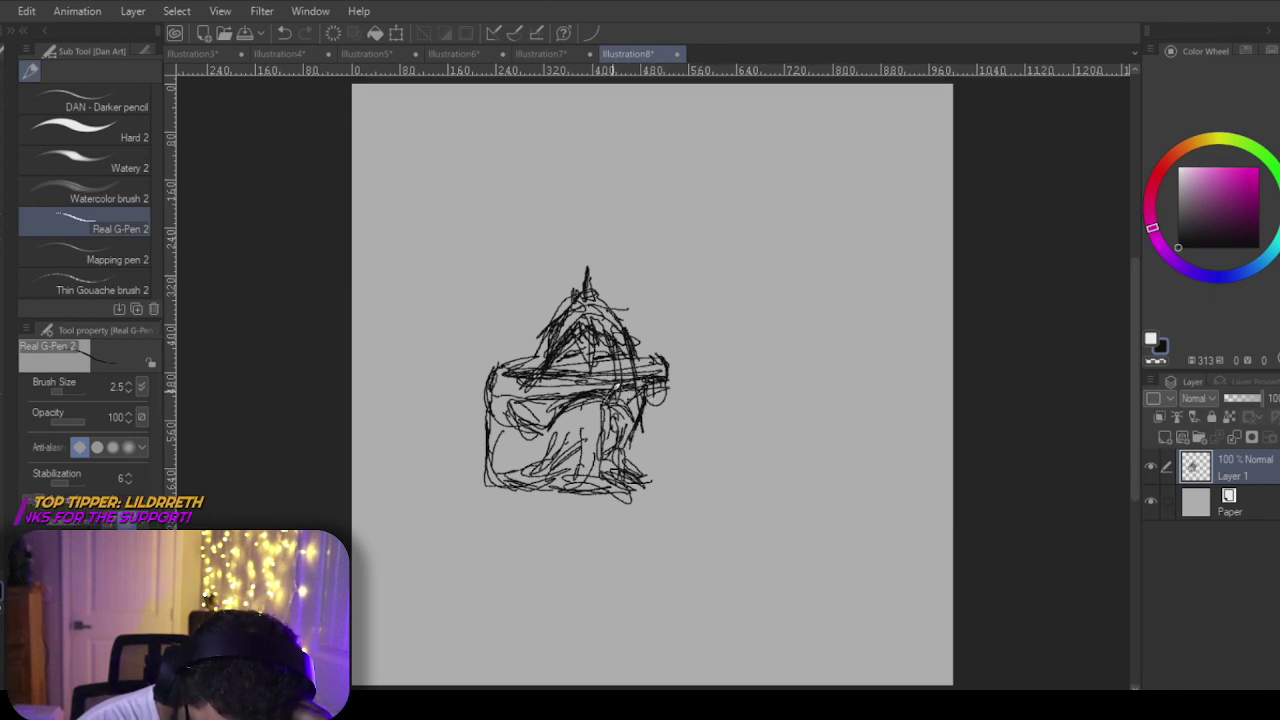
{"action": "left_click_drag", "start_coordinate": [639, 414], "coordinate": [609, 464]}
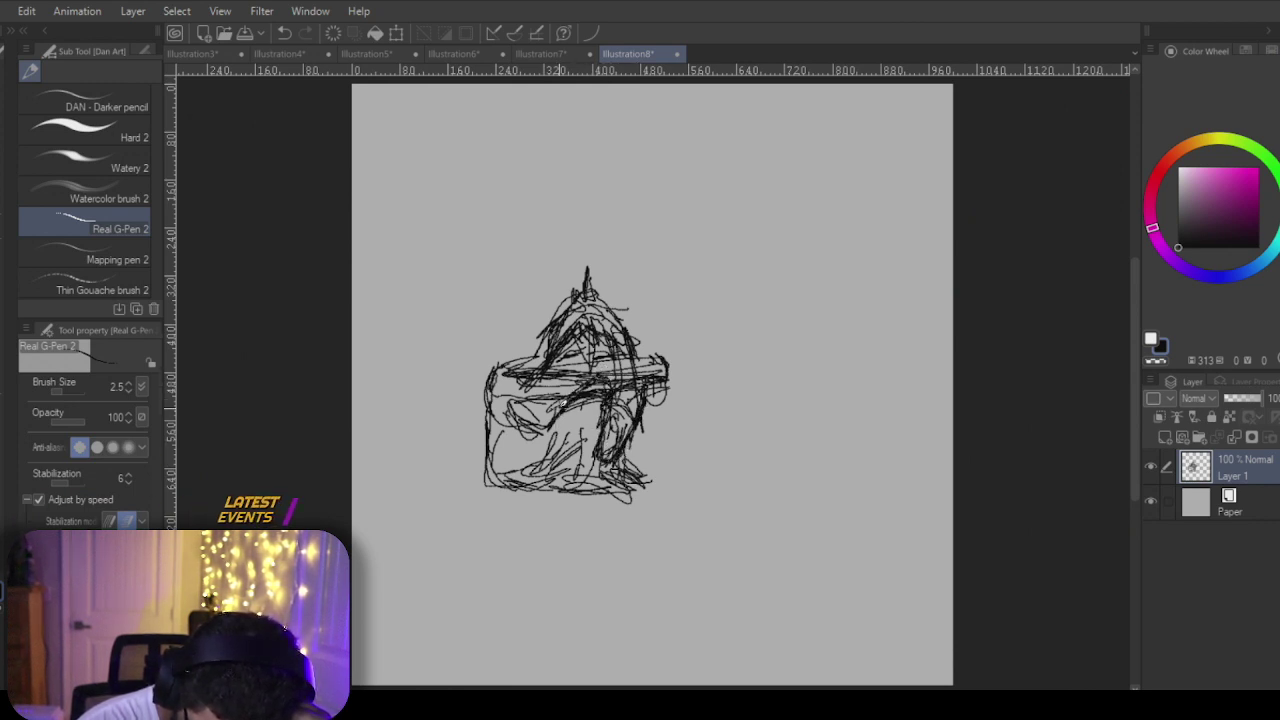
{"action": "mouse_move", "coordinate": [549, 425]}
{"action": "left_mouse_down"}
{"action": "mouse_move", "coordinate": [536, 434]}
{"action": "mouse_move", "coordinate": [509, 410]}
{"action": "mouse_move", "coordinate": [517, 393]}
{"action": "mouse_move", "coordinate": [484, 428]}
{"action": "left_mouse_up"}
{"action": "left_click_drag", "start_coordinate": [505, 367], "coordinate": [534, 361]}
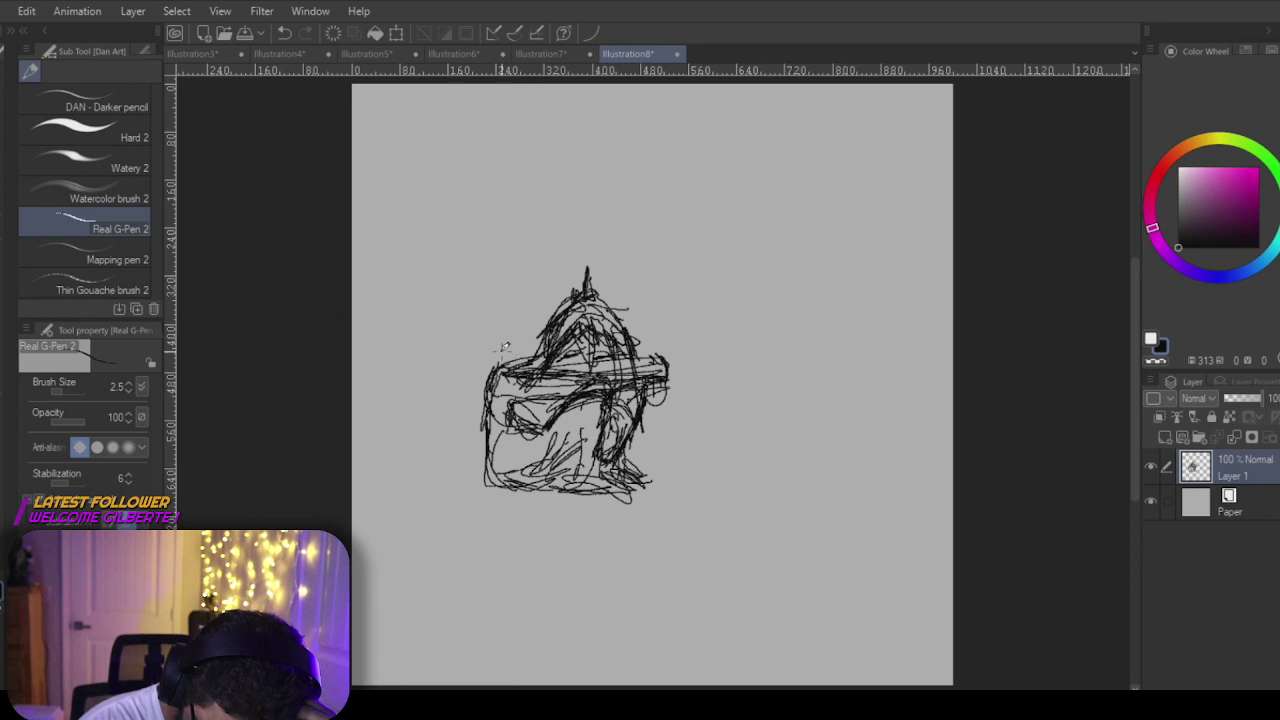
Step: Sketch two jagged, torn wing stumps rising from the pixie's back
{"action": "mouse_move", "coordinate": [462, 295]}
{"action": "left_mouse_down"}
{"action": "mouse_move", "coordinate": [450, 231]}
{"action": "mouse_move", "coordinate": [469, 318]}
{"action": "mouse_move", "coordinate": [457, 287]}
{"action": "mouse_move", "coordinate": [453, 394]}
{"action": "left_mouse_up"}
{"action": "left_click_drag", "start_coordinate": [455, 392], "coordinate": [480, 355]}
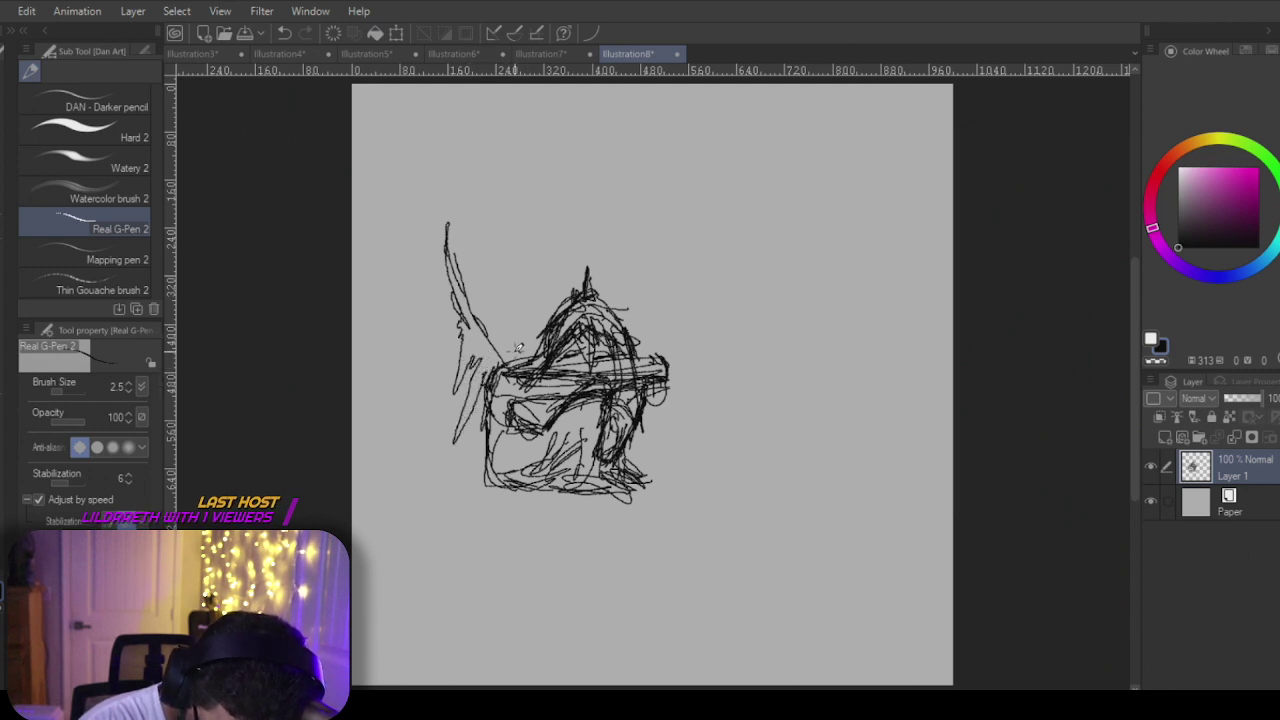
{"action": "mouse_move", "coordinate": [518, 350]}
{"action": "left_mouse_down"}
{"action": "mouse_move", "coordinate": [499, 222]}
{"action": "mouse_move", "coordinate": [521, 355]}
{"action": "left_mouse_up"}
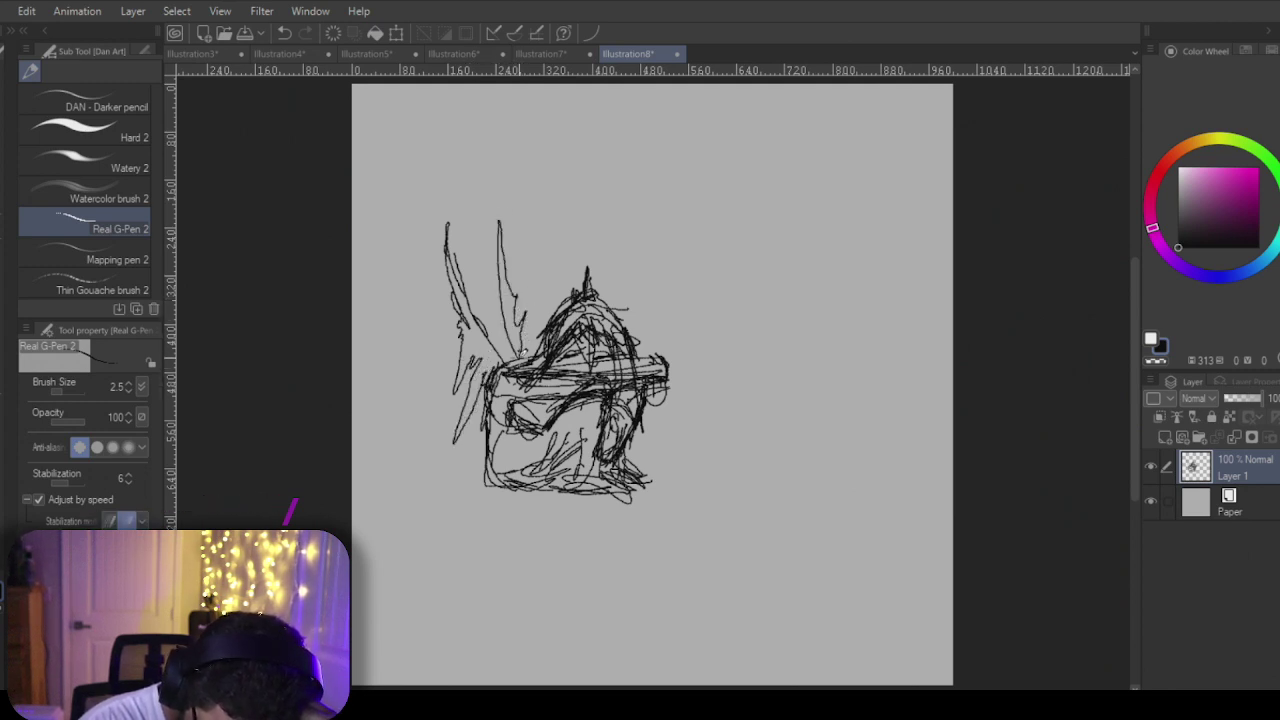
Step: Draw long horizontal ground lines under the seated pixie, spanning the canvas width
{"action": "left_click", "coordinate": [598, 538]}
{"action": "left_click_drag", "start_coordinate": [496, 500], "coordinate": [831, 508]}
{"action": "mouse_move", "coordinate": [713, 515]}
{"action": "left_mouse_down"}
{"action": "mouse_move", "coordinate": [430, 475]}
{"action": "mouse_move", "coordinate": [685, 476]}
{"action": "left_mouse_up"}
{"action": "left_click_drag", "start_coordinate": [356, 478], "coordinate": [953, 484]}
{"action": "left_click_drag", "start_coordinate": [874, 484], "coordinate": [398, 492]}
{"action": "mouse_move", "coordinate": [412, 488]}
{"action": "left_mouse_down"}
{"action": "mouse_move", "coordinate": [989, 493]}
{"action": "mouse_move", "coordinate": [366, 490]}
{"action": "left_mouse_up"}
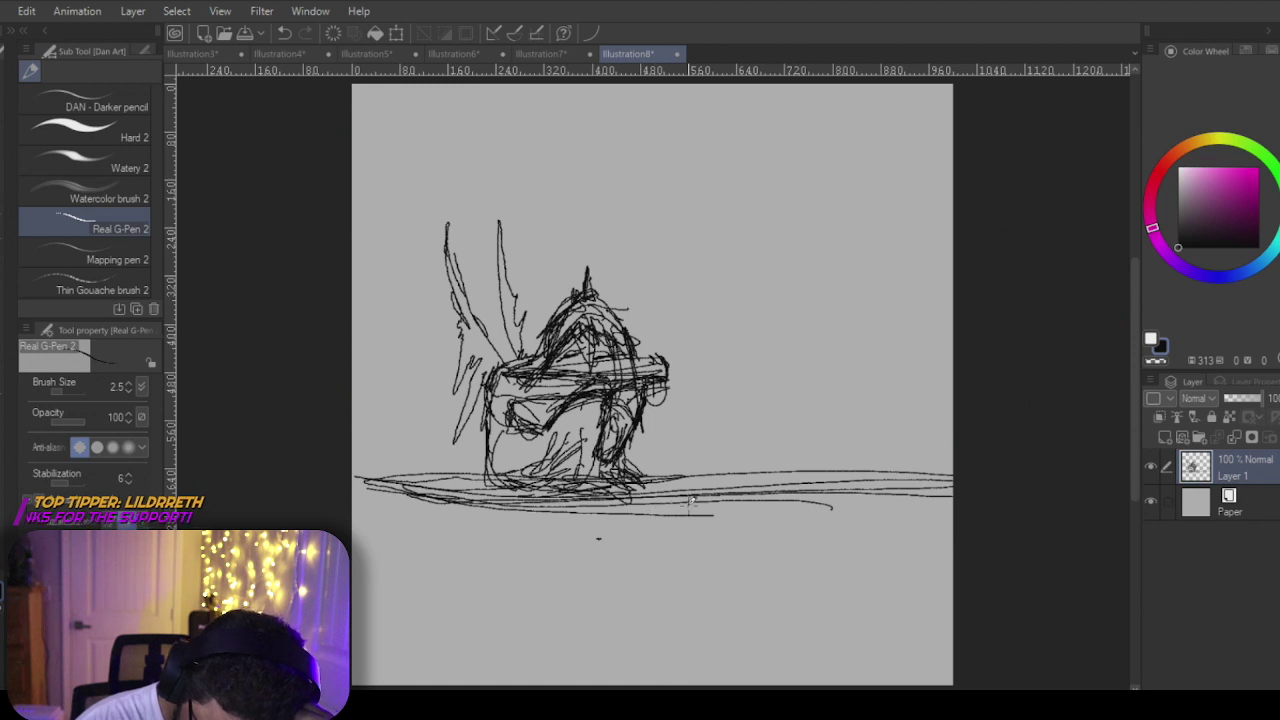
Step: Outline a jagged broken wing piece below the ground lines and fill it with dense hatching
{"action": "left_click_drag", "start_coordinate": [684, 515], "coordinate": [825, 489]}
{"action": "mouse_move", "coordinate": [767, 526]}
{"action": "left_mouse_down"}
{"action": "mouse_move", "coordinate": [665, 616]}
{"action": "mouse_move", "coordinate": [692, 524]}
{"action": "left_mouse_up"}
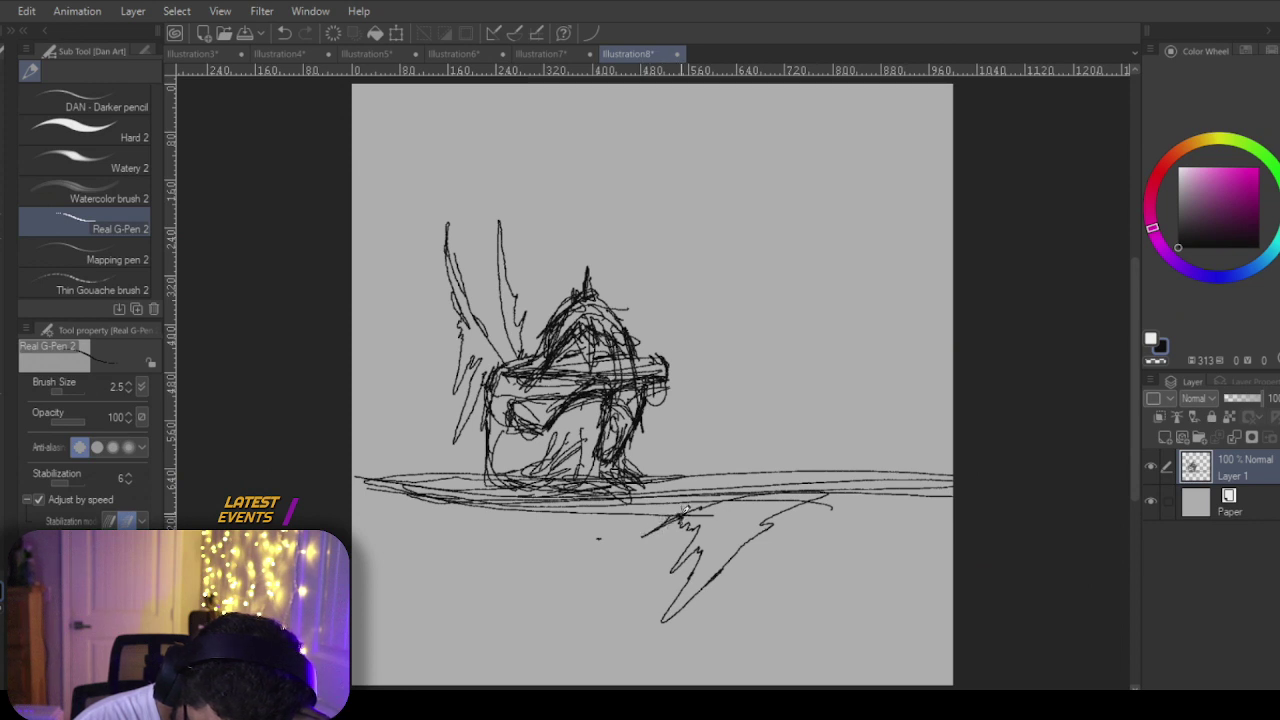
{"action": "mouse_move", "coordinate": [712, 507]}
{"action": "left_mouse_down"}
{"action": "mouse_move", "coordinate": [682, 520]}
{"action": "mouse_move", "coordinate": [696, 530]}
{"action": "mouse_move", "coordinate": [732, 500]}
{"action": "mouse_move", "coordinate": [686, 552]}
{"action": "mouse_move", "coordinate": [752, 492]}
{"action": "mouse_move", "coordinate": [704, 540]}
{"action": "left_mouse_up"}
{"action": "mouse_move", "coordinate": [762, 493]}
{"action": "left_mouse_down"}
{"action": "mouse_move", "coordinate": [678, 602]}
{"action": "mouse_move", "coordinate": [763, 519]}
{"action": "mouse_move", "coordinate": [753, 512]}
{"action": "mouse_move", "coordinate": [768, 495]}
{"action": "mouse_move", "coordinate": [757, 499]}
{"action": "mouse_move", "coordinate": [784, 494]}
{"action": "mouse_move", "coordinate": [732, 552]}
{"action": "left_mouse_up"}
{"action": "left_click_drag", "start_coordinate": [796, 496], "coordinate": [780, 512]}
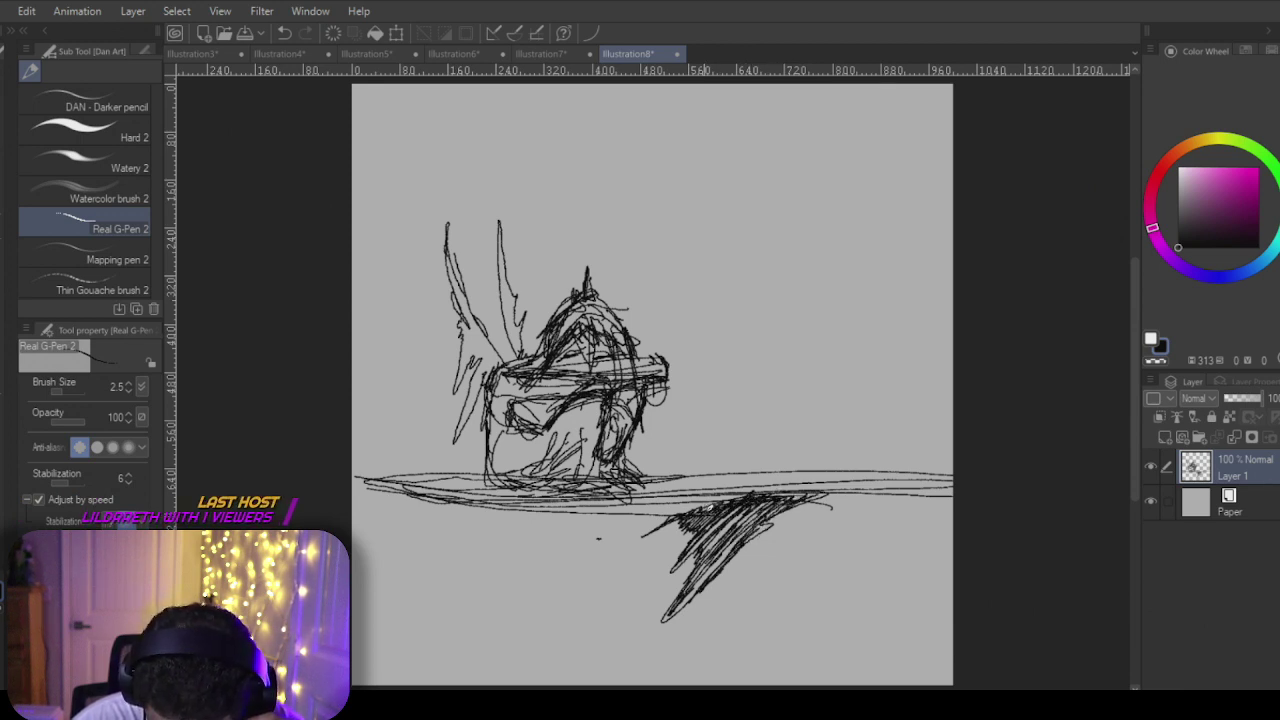
{"action": "mouse_move", "coordinate": [653, 530]}
{"action": "left_mouse_down"}
{"action": "mouse_move", "coordinate": [723, 504]}
{"action": "mouse_move", "coordinate": [679, 516]}
{"action": "mouse_move", "coordinate": [703, 514]}
{"action": "mouse_move", "coordinate": [695, 562]}
{"action": "left_mouse_up"}
Step: Darken both torn wings on the pixie's back with hatching and reinforce the lines of the body
{"action": "left_click_drag", "start_coordinate": [441, 232], "coordinate": [456, 284]}
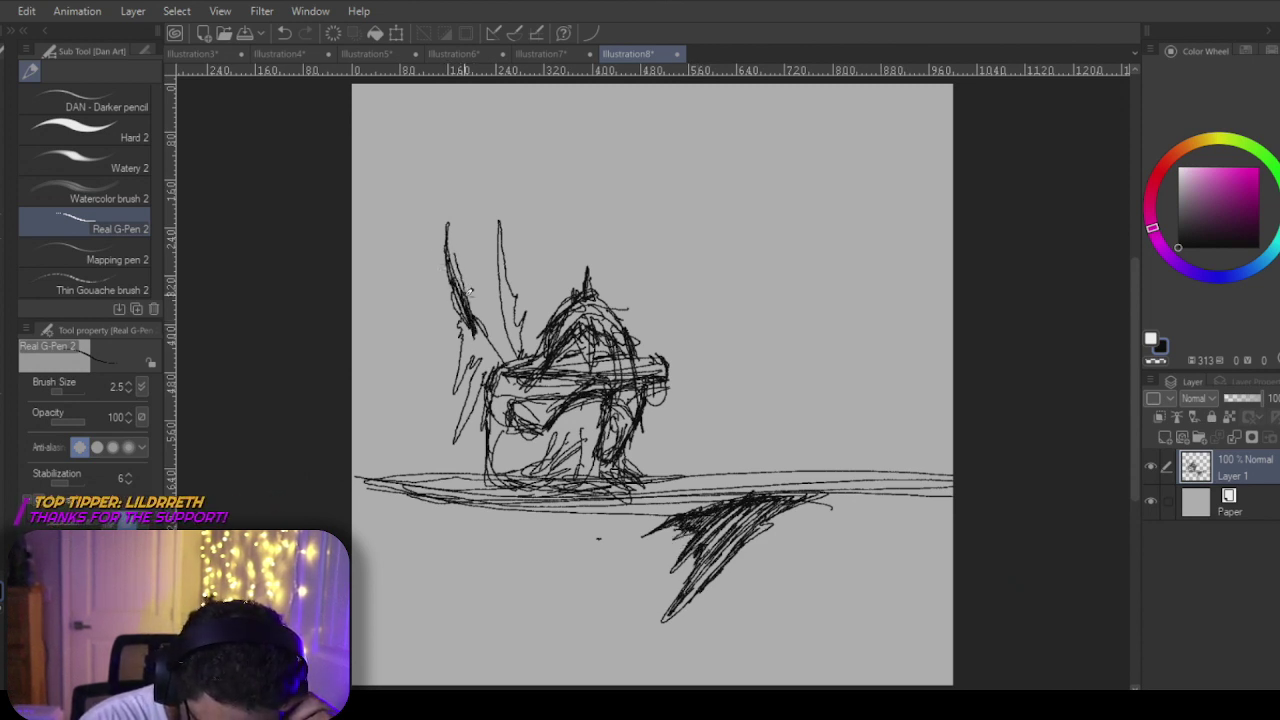
{"action": "mouse_move", "coordinate": [457, 384]}
{"action": "left_mouse_down"}
{"action": "mouse_move", "coordinate": [478, 334]}
{"action": "mouse_move", "coordinate": [482, 372]}
{"action": "mouse_move", "coordinate": [489, 353]}
{"action": "mouse_move", "coordinate": [471, 412]}
{"action": "mouse_move", "coordinate": [492, 350]}
{"action": "left_mouse_up"}
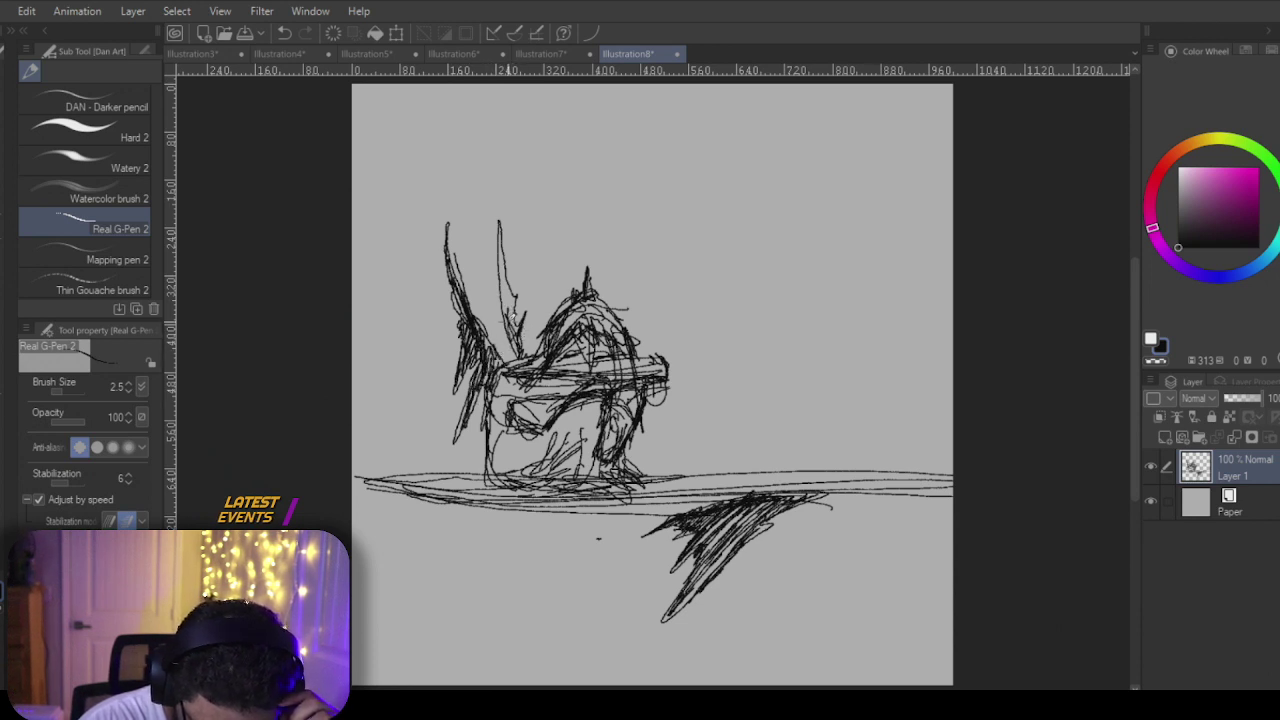
{"action": "left_click_drag", "start_coordinate": [506, 280], "coordinate": [516, 328]}
{"action": "mouse_move", "coordinate": [498, 240]}
{"action": "left_mouse_down"}
{"action": "mouse_move", "coordinate": [530, 352]}
{"action": "mouse_move", "coordinate": [542, 350]}
{"action": "mouse_move", "coordinate": [496, 368]}
{"action": "mouse_move", "coordinate": [494, 428]}
{"action": "left_mouse_up"}
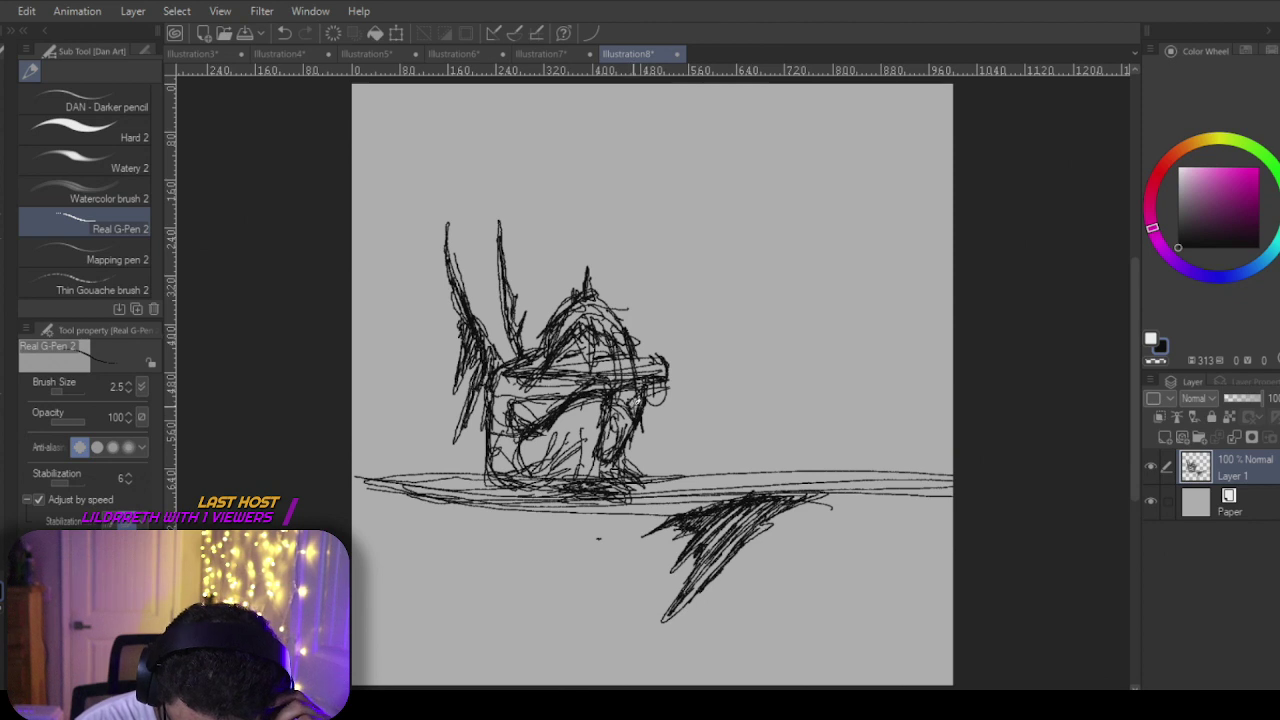
Step: Erase the protruding end of the folded arms and redraw it as a rounded elbow
{"action": "key", "text": "e"}
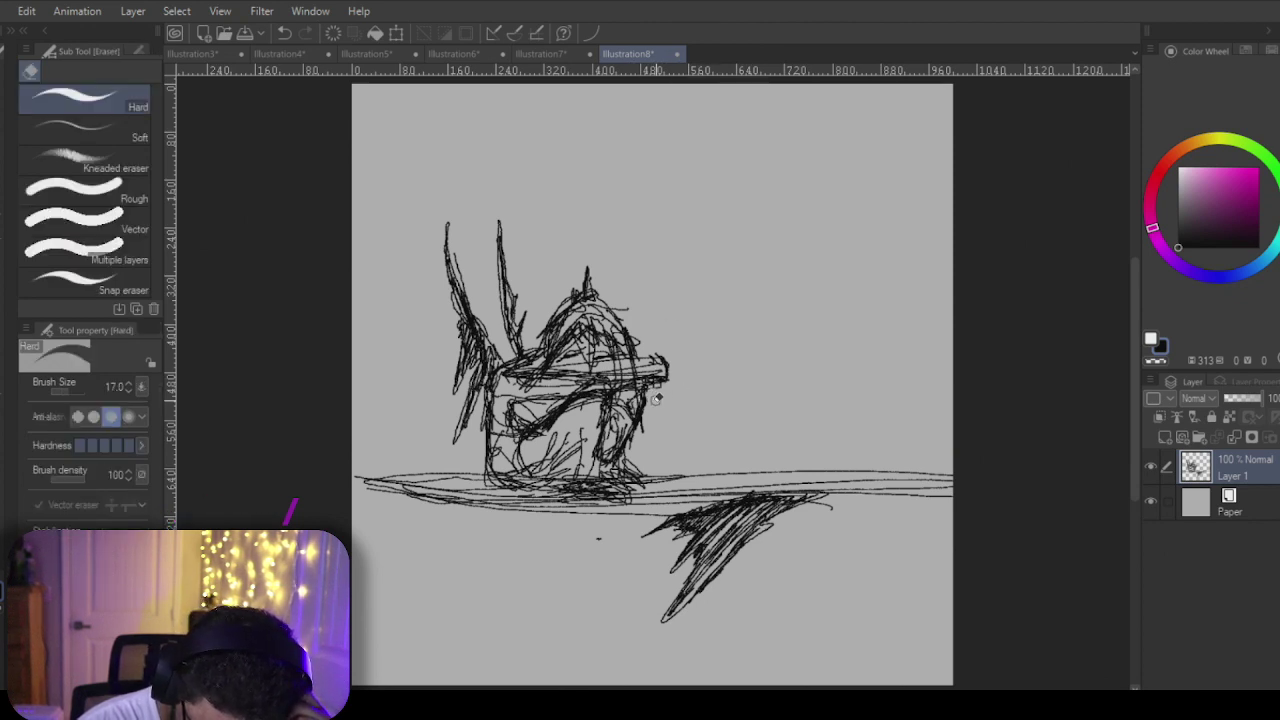
{"action": "left_click_drag", "start_coordinate": [678, 360], "coordinate": [648, 356]}
{"action": "key", "text": "p"}
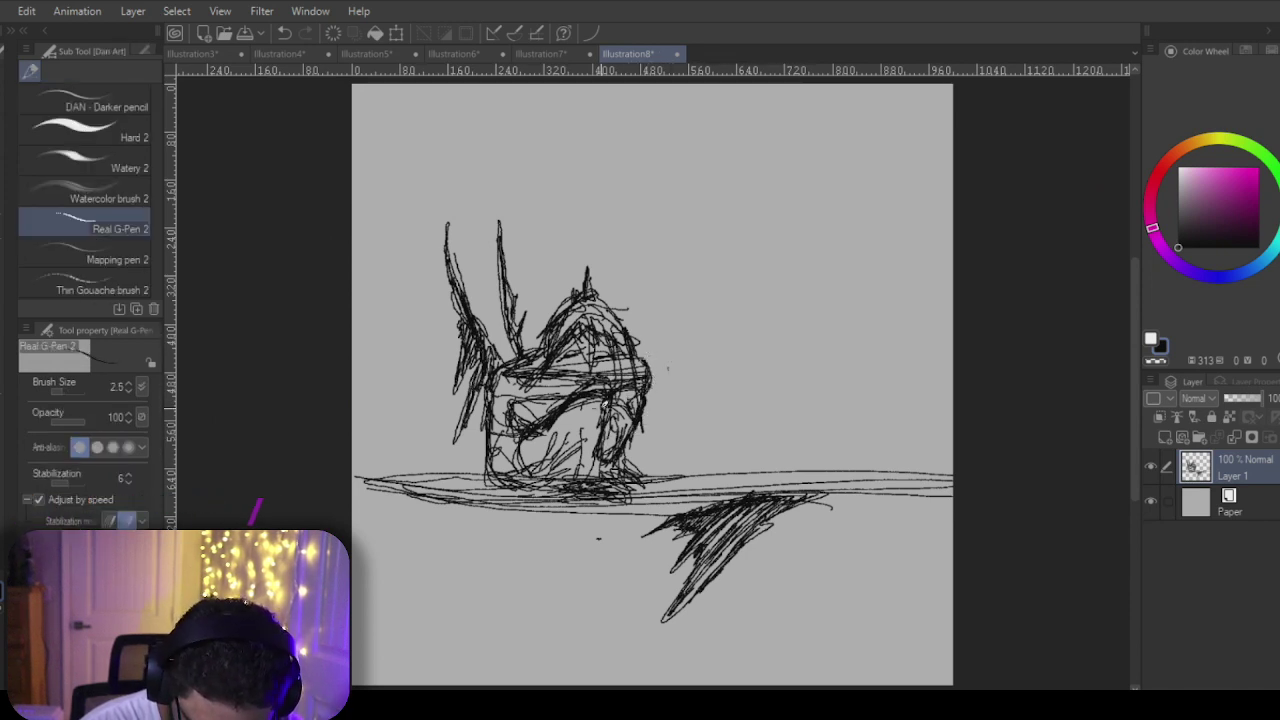
Step: Erase the scribbled lines inside the forearm and shin, then redraw cleaner arm and leg contours with thigh shading
{"action": "key", "text": "e"}
{"action": "left_click_drag", "start_coordinate": [600, 452], "coordinate": [603, 426]}
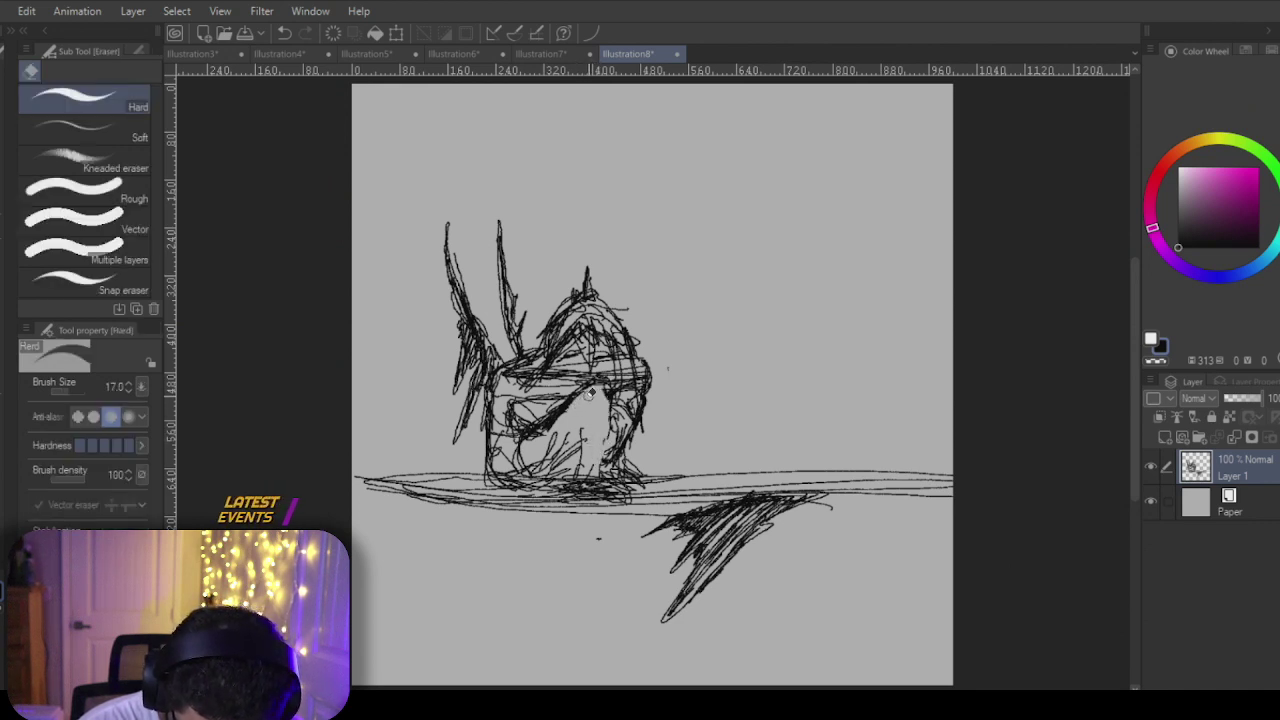
{"action": "mouse_move", "coordinate": [589, 382]}
{"action": "left_mouse_down"}
{"action": "mouse_move", "coordinate": [611, 378]}
{"action": "mouse_move", "coordinate": [532, 377]}
{"action": "mouse_move", "coordinate": [617, 379]}
{"action": "mouse_move", "coordinate": [555, 386]}
{"action": "mouse_move", "coordinate": [607, 382]}
{"action": "left_mouse_up"}
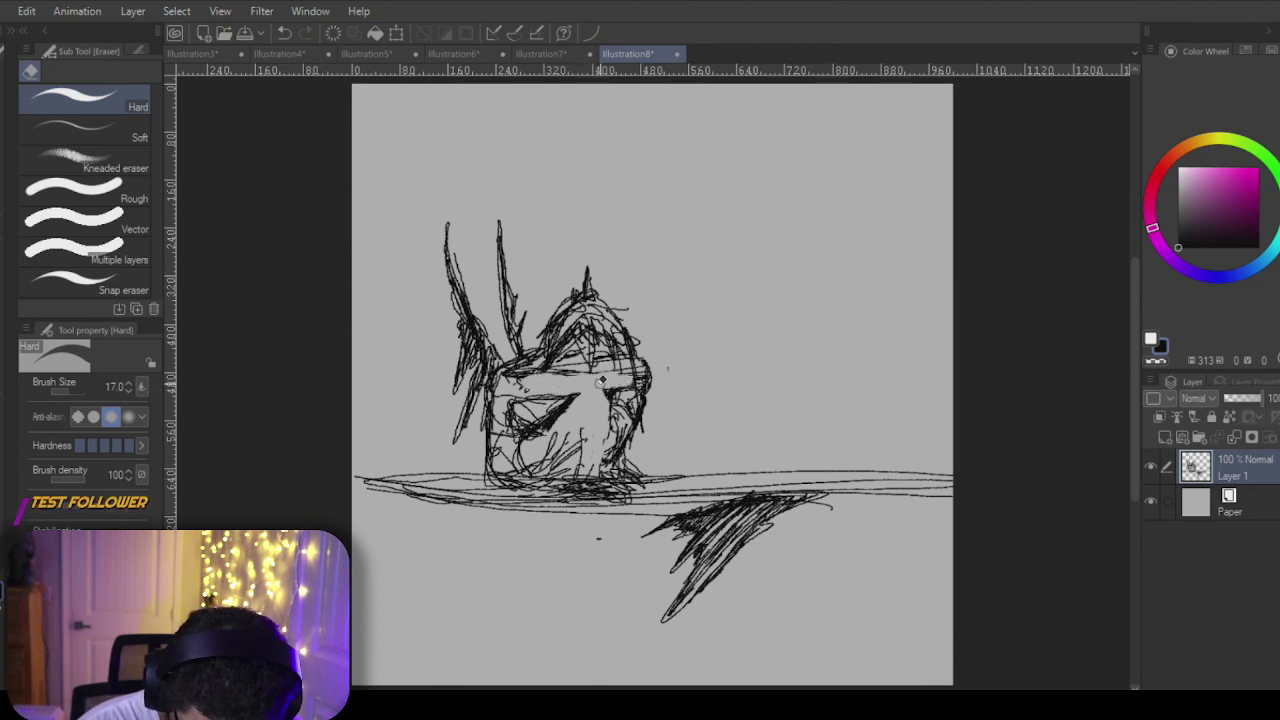
{"action": "key", "text": "p"}
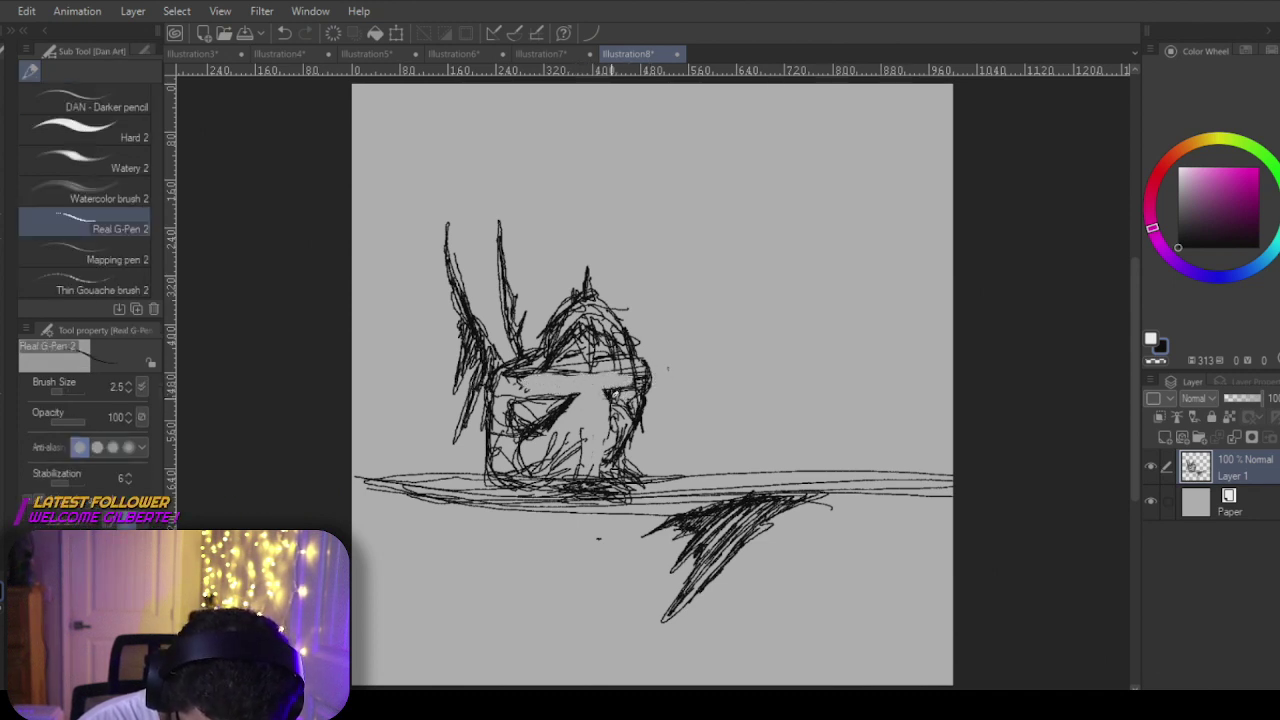
{"action": "mouse_move", "coordinate": [583, 430]}
{"action": "left_mouse_down"}
{"action": "mouse_move", "coordinate": [585, 414]}
{"action": "mouse_move", "coordinate": [545, 466]}
{"action": "left_mouse_up"}
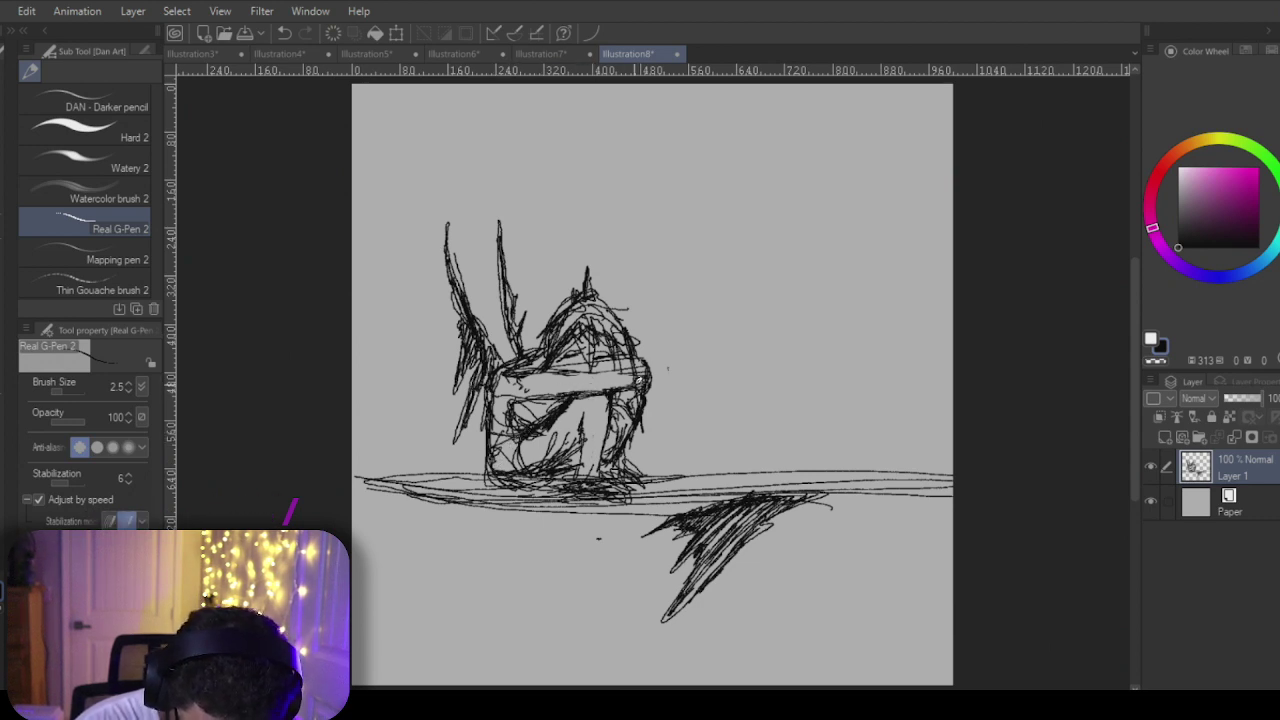
Step: Clean up the forearm and lower legs with the eraser and redraw the shins and feet with Real G-Pen 2
{"action": "key", "text": "e"}
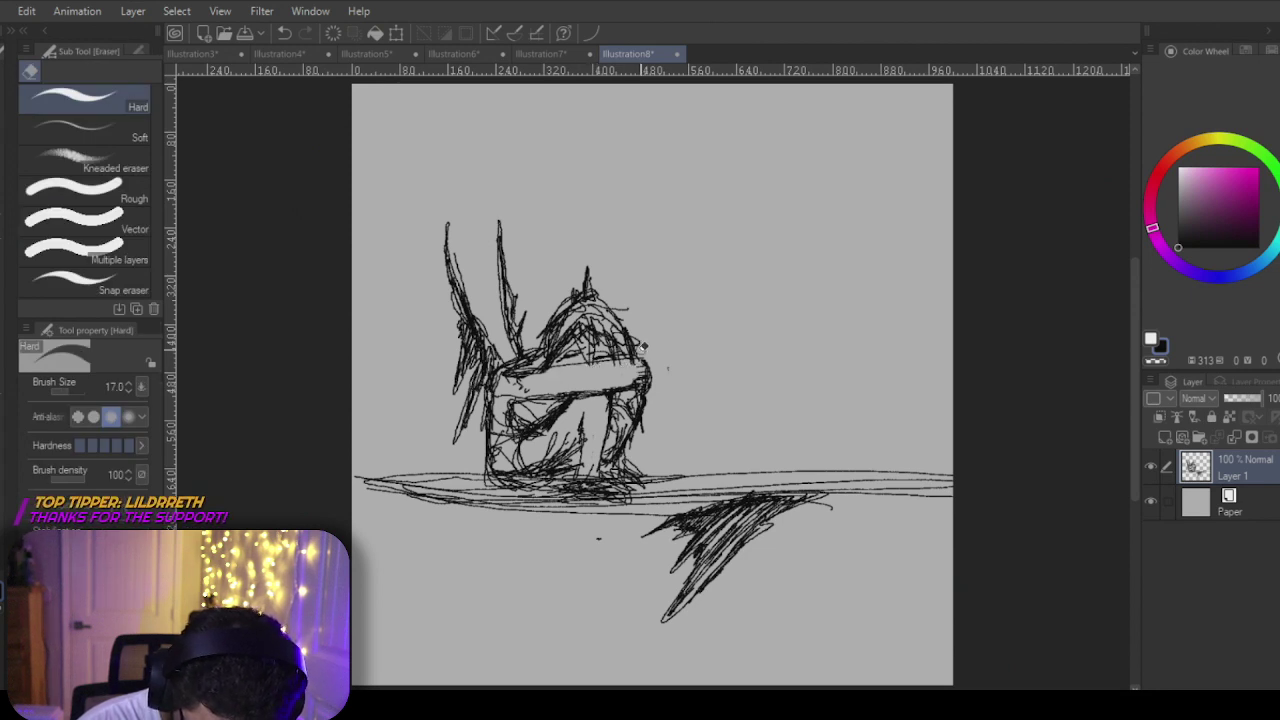
{"action": "key", "text": "p"}
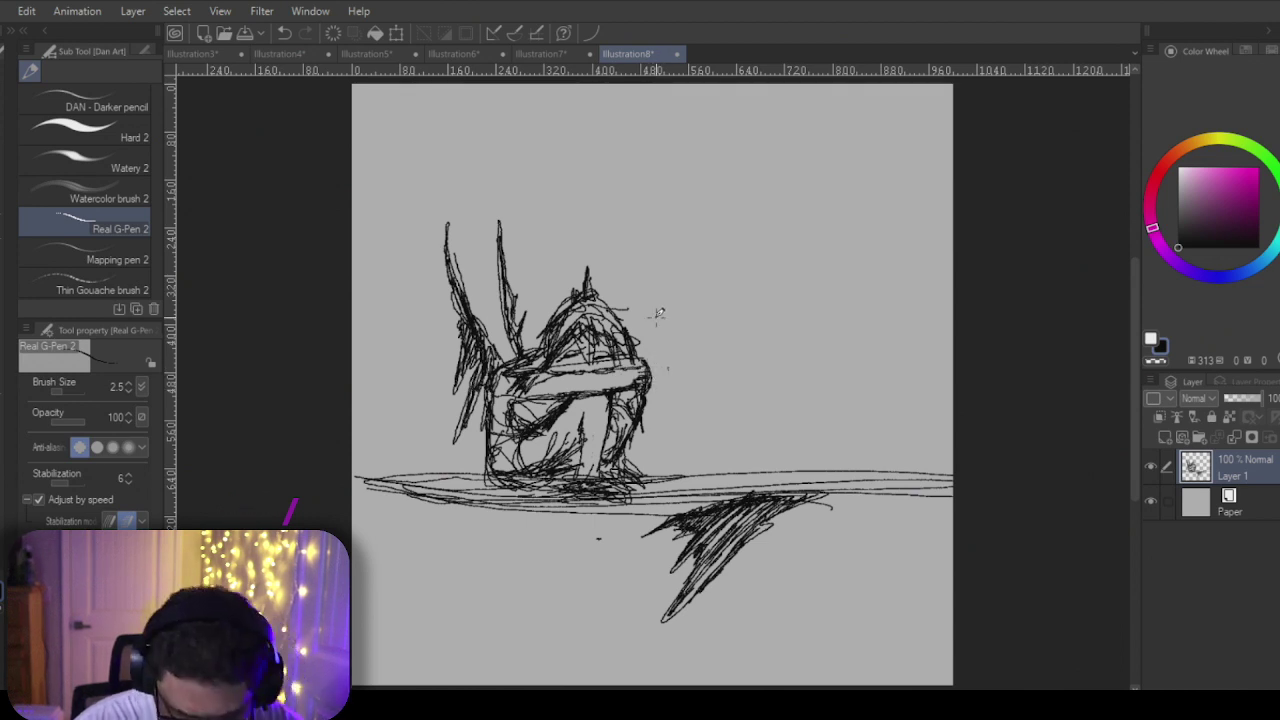
{"action": "key", "text": "e"}
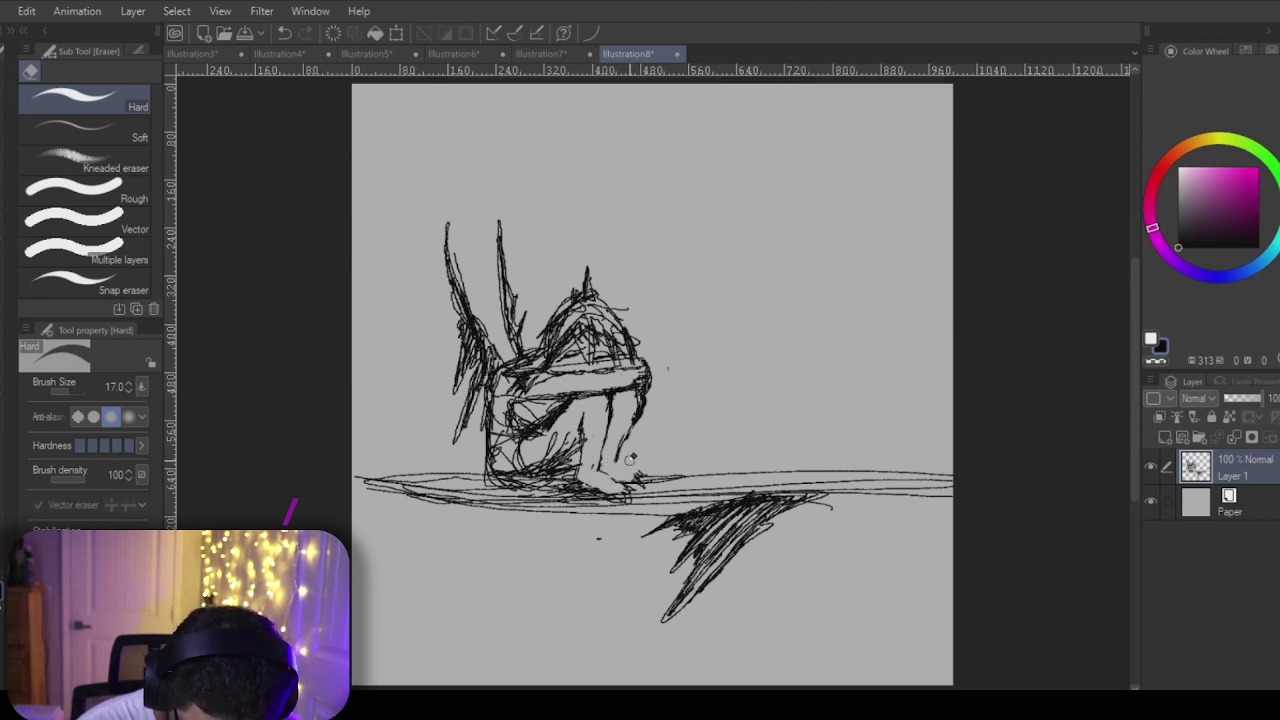
{"action": "key", "text": "p"}
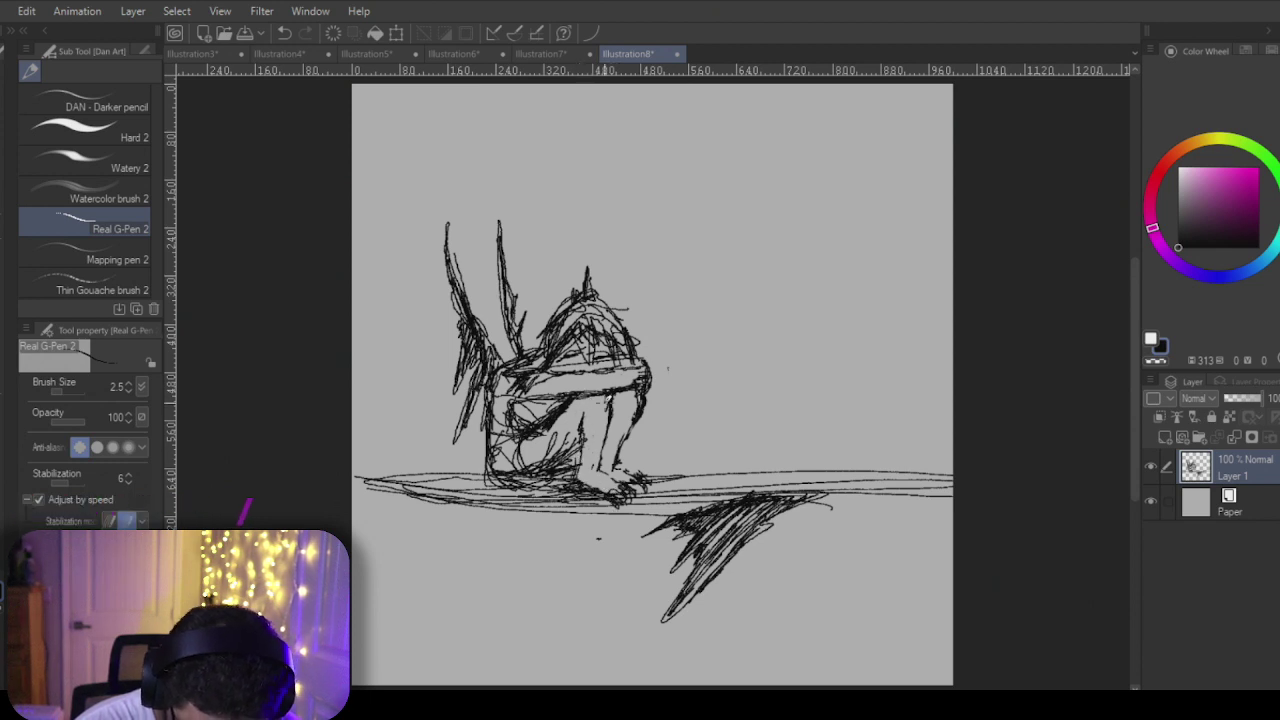
Step: Erase the stray lines inside the pixie's torso and thigh, then outline and hatch a forked fallen wing piece below the ledge
{"action": "key", "text": "e"}
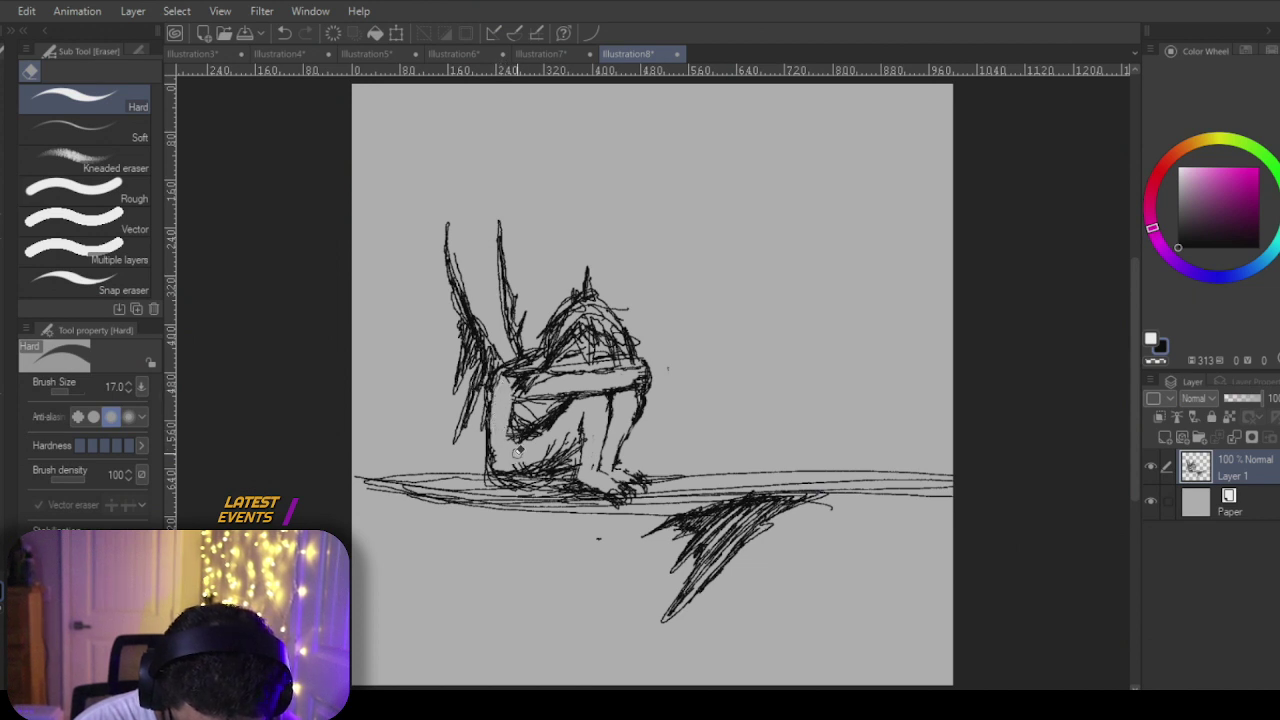
{"action": "key", "text": "p"}
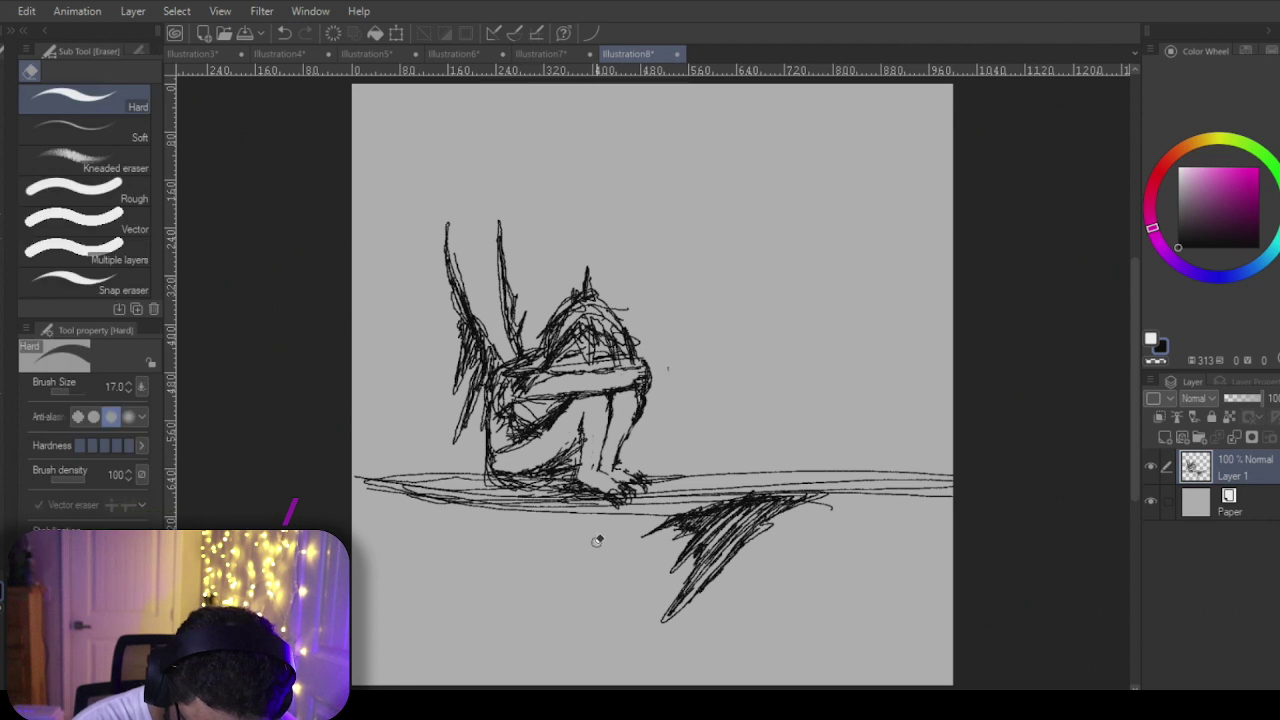
{"action": "mouse_move", "coordinate": [580, 547]}
{"action": "left_mouse_down"}
{"action": "mouse_move", "coordinate": [507, 567]}
{"action": "mouse_move", "coordinate": [489, 586]}
{"action": "mouse_move", "coordinate": [523, 596]}
{"action": "mouse_move", "coordinate": [556, 581]}
{"action": "mouse_move", "coordinate": [541, 625]}
{"action": "mouse_move", "coordinate": [568, 627]}
{"action": "mouse_move", "coordinate": [628, 534]}
{"action": "left_mouse_up"}
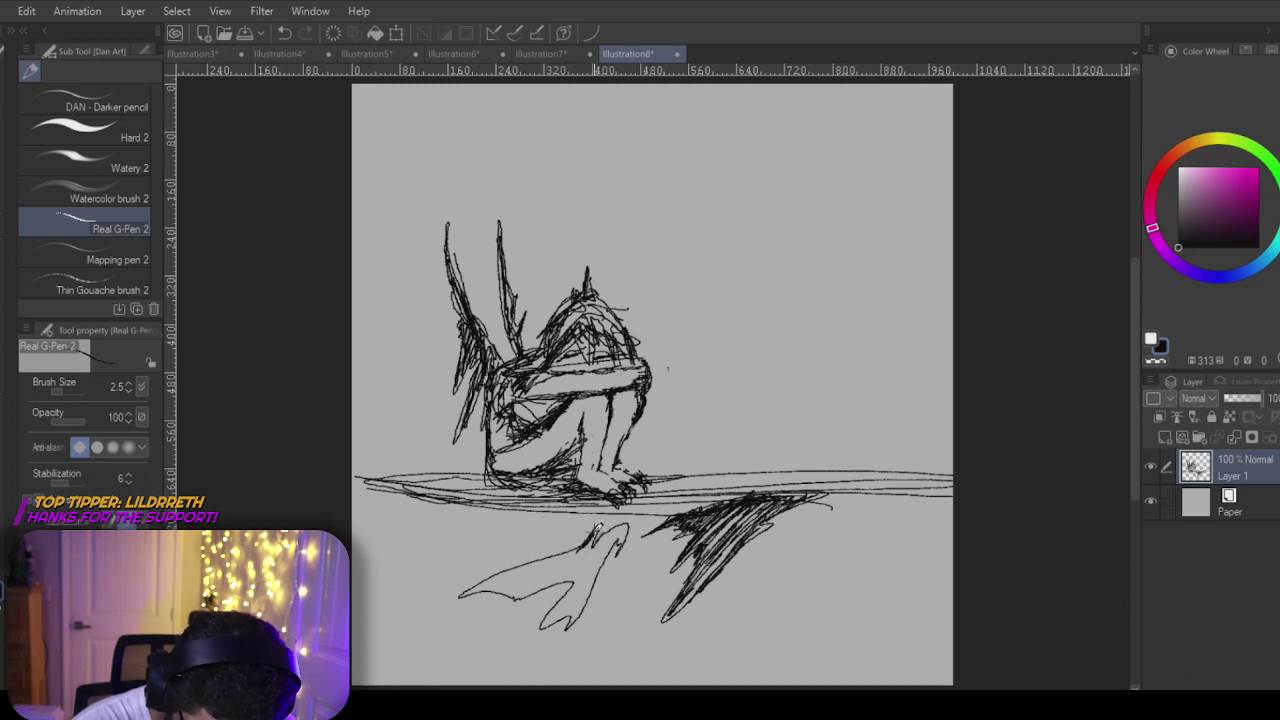
{"action": "mouse_move", "coordinate": [481, 582]}
{"action": "left_mouse_down"}
{"action": "mouse_move", "coordinate": [542, 585]}
{"action": "mouse_move", "coordinate": [523, 550]}
{"action": "mouse_move", "coordinate": [520, 565]}
{"action": "mouse_move", "coordinate": [565, 574]}
{"action": "mouse_move", "coordinate": [552, 564]}
{"action": "mouse_move", "coordinate": [581, 573]}
{"action": "mouse_move", "coordinate": [564, 551]}
{"action": "mouse_move", "coordinate": [593, 563]}
{"action": "mouse_move", "coordinate": [580, 551]}
{"action": "mouse_move", "coordinate": [621, 531]}
{"action": "left_mouse_up"}
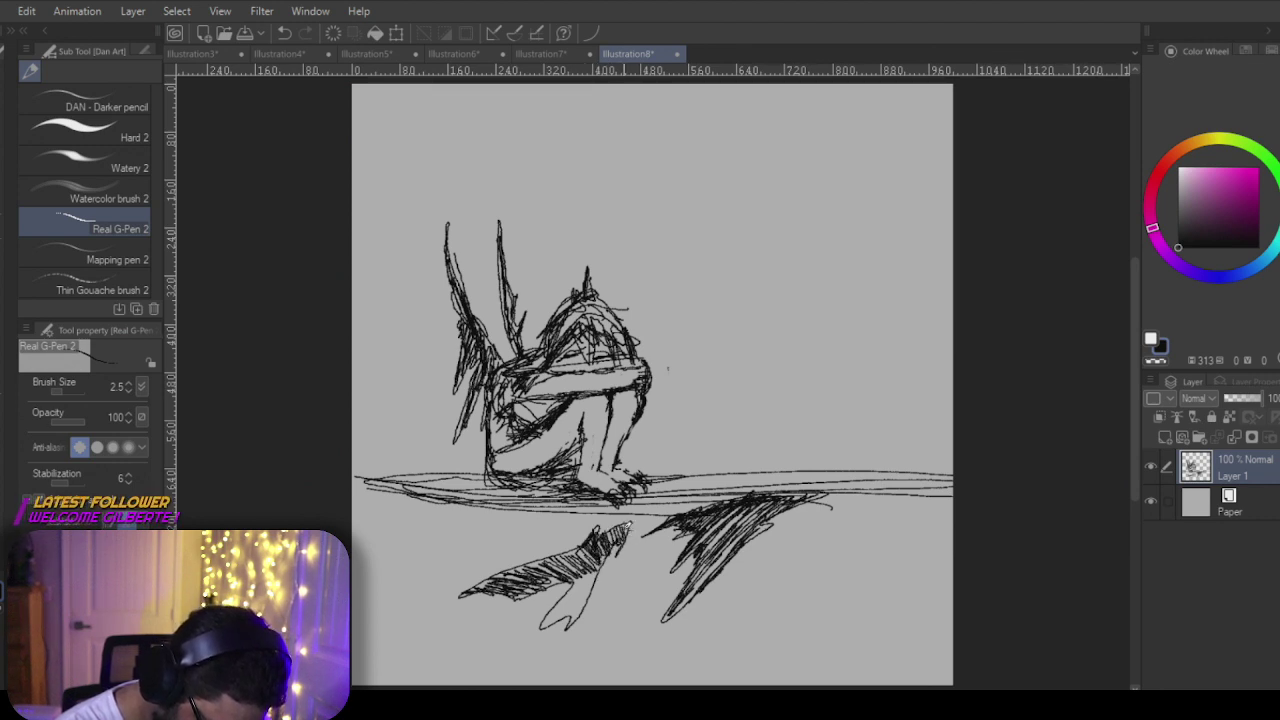
{"action": "mouse_move", "coordinate": [588, 603]}
{"action": "left_mouse_down"}
{"action": "mouse_move", "coordinate": [549, 619]}
{"action": "mouse_move", "coordinate": [625, 525]}
{"action": "left_mouse_up"}
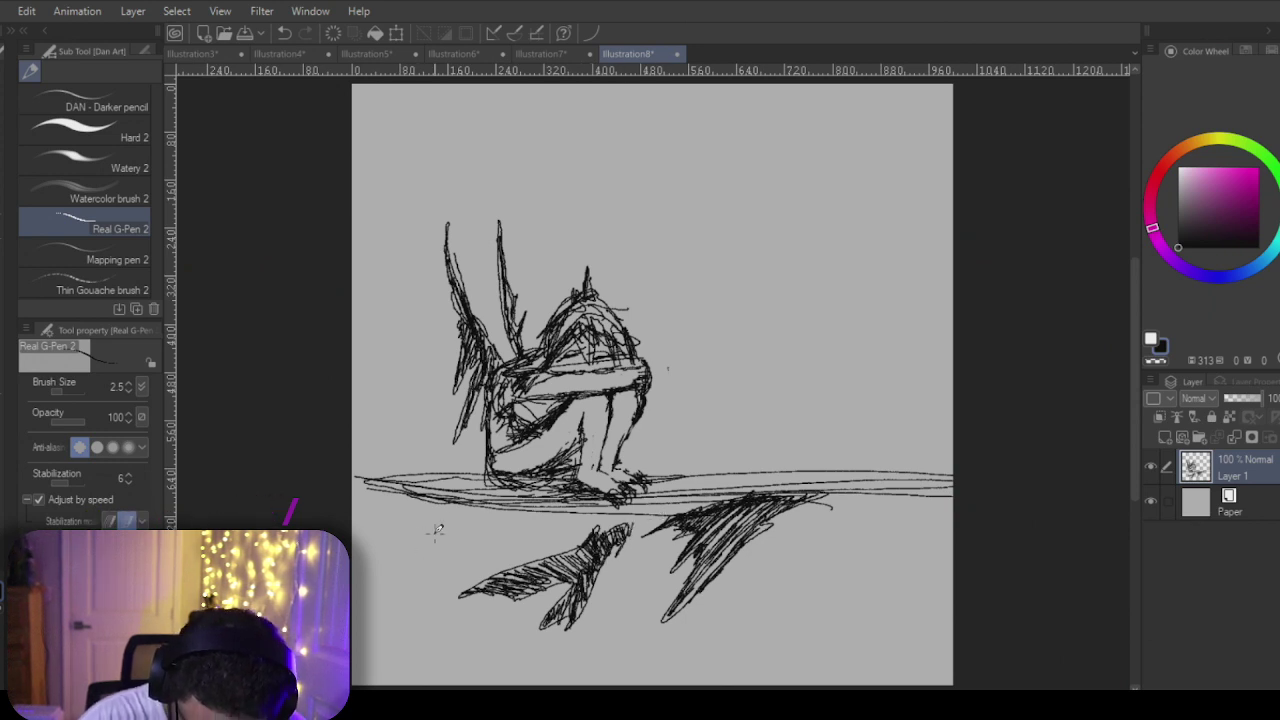
Step: Sketch light ground contour lines around the fallen wing pieces and a curved mound across the lower foreground
{"action": "left_click_drag", "start_coordinate": [512, 522], "coordinate": [582, 514]}
{"action": "left_click_drag", "start_coordinate": [576, 527], "coordinate": [499, 548]}
{"action": "left_click_drag", "start_coordinate": [598, 588], "coordinate": [610, 578]}
{"action": "left_click_drag", "start_coordinate": [625, 590], "coordinate": [662, 578]}
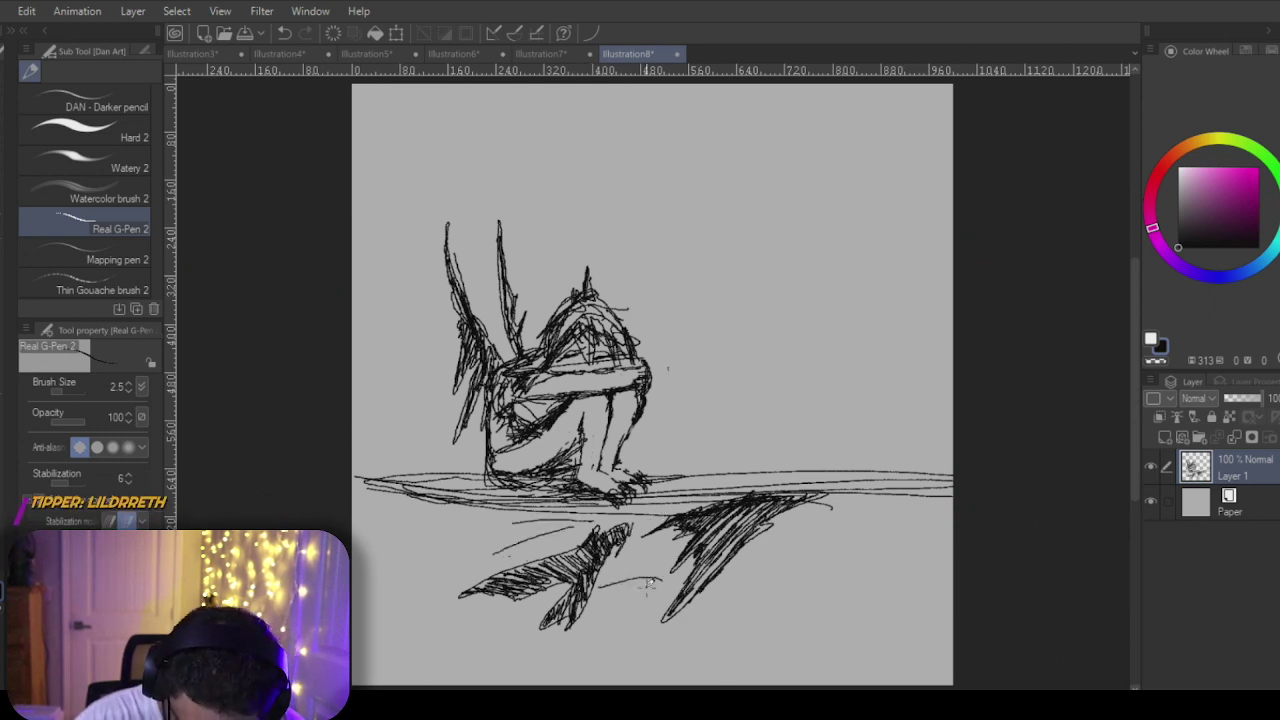
{"action": "left_click_drag", "start_coordinate": [595, 680], "coordinate": [918, 618]}
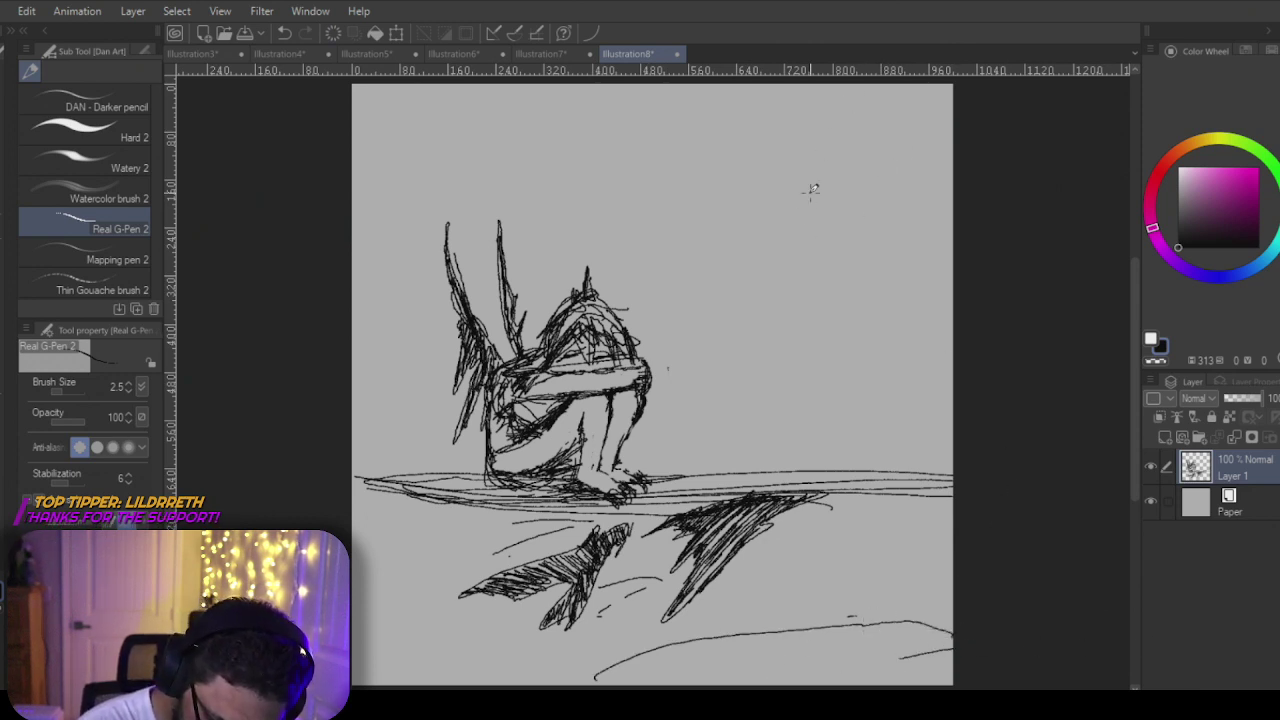
Step: Sketch loose curved strokes forming a cave-like arch over the pixie, across the upper background and down its right side
{"action": "left_click_drag", "start_coordinate": [713, 142], "coordinate": [748, 264]}
{"action": "left_click_drag", "start_coordinate": [692, 154], "coordinate": [576, 119]}
{"action": "mouse_move", "coordinate": [576, 119]}
{"action": "left_mouse_down"}
{"action": "mouse_move", "coordinate": [686, 163]}
{"action": "mouse_move", "coordinate": [816, 424]}
{"action": "left_mouse_up"}
{"action": "left_click_drag", "start_coordinate": [795, 297], "coordinate": [838, 444]}
{"action": "mouse_move", "coordinate": [750, 209]}
{"action": "left_mouse_down"}
{"action": "mouse_move", "coordinate": [838, 376]}
{"action": "mouse_move", "coordinate": [908, 369]}
{"action": "left_mouse_up"}
{"action": "mouse_move", "coordinate": [772, 112]}
{"action": "left_mouse_down"}
{"action": "mouse_move", "coordinate": [936, 462]}
{"action": "mouse_move", "coordinate": [948, 384]}
{"action": "left_mouse_up"}
{"action": "left_click_drag", "start_coordinate": [710, 110], "coordinate": [886, 186]}
{"action": "mouse_move", "coordinate": [568, 96]}
{"action": "left_mouse_down"}
{"action": "mouse_move", "coordinate": [678, 100]}
{"action": "mouse_move", "coordinate": [896, 338]}
{"action": "left_mouse_up"}
{"action": "mouse_move", "coordinate": [934, 458]}
{"action": "left_mouse_down"}
{"action": "mouse_move", "coordinate": [866, 246]}
{"action": "mouse_move", "coordinate": [354, 204]}
{"action": "left_mouse_up"}
{"action": "left_click_drag", "start_coordinate": [354, 176], "coordinate": [523, 88]}
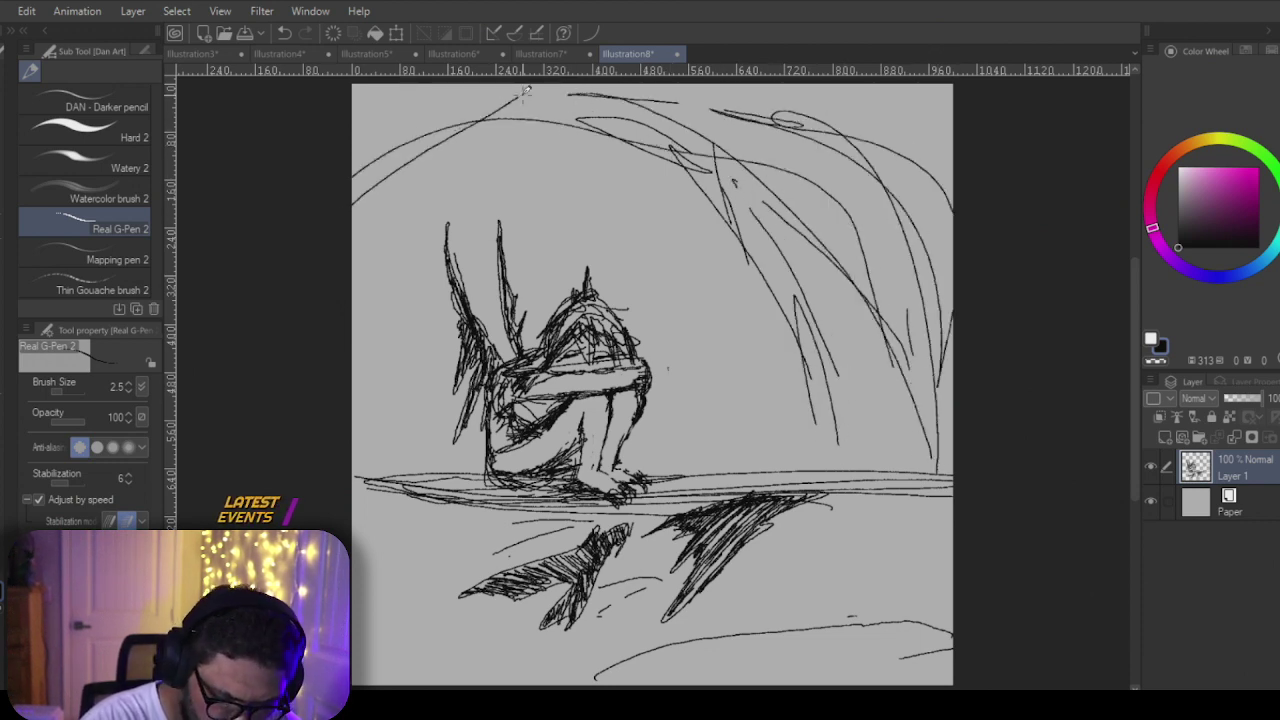
Step: Hatch the upper-left corner and left edge of the background with long diagonal strokes outside the arch
{"action": "left_click_drag", "start_coordinate": [437, 86], "coordinate": [354, 150]}
{"action": "mouse_move", "coordinate": [476, 86]}
{"action": "left_mouse_down"}
{"action": "mouse_move", "coordinate": [400, 170]}
{"action": "mouse_move", "coordinate": [354, 274]}
{"action": "left_mouse_up"}
{"action": "mouse_move", "coordinate": [354, 298]}
{"action": "left_mouse_down"}
{"action": "mouse_move", "coordinate": [632, 86]}
{"action": "mouse_move", "coordinate": [354, 280]}
{"action": "left_mouse_up"}
{"action": "left_click_drag", "start_coordinate": [374, 232], "coordinate": [527, 94]}
{"action": "mouse_move", "coordinate": [394, 86]}
{"action": "left_mouse_down"}
{"action": "mouse_move", "coordinate": [323, 149]}
{"action": "mouse_move", "coordinate": [408, 84]}
{"action": "left_mouse_up"}
{"action": "left_click_drag", "start_coordinate": [464, 86], "coordinate": [354, 174]}
{"action": "left_click_drag", "start_coordinate": [384, 154], "coordinate": [448, 114]}
{"action": "left_click_drag", "start_coordinate": [520, 96], "coordinate": [354, 520]}
{"action": "left_click_drag", "start_coordinate": [444, 86], "coordinate": [354, 262]}
{"action": "left_click_drag", "start_coordinate": [368, 127], "coordinate": [354, 208]}
{"action": "mouse_move", "coordinate": [394, 164]}
{"action": "left_mouse_down"}
{"action": "mouse_move", "coordinate": [352, 340]}
{"action": "mouse_move", "coordinate": [354, 432]}
{"action": "left_mouse_up"}
{"action": "left_click_drag", "start_coordinate": [386, 318], "coordinate": [352, 484]}
{"action": "left_click_drag", "start_coordinate": [522, 86], "coordinate": [424, 166]}
{"action": "left_click_drag", "start_coordinate": [410, 84], "coordinate": [356, 120]}
Step: Fill the upper-right corner and right side of the background with long sweeping hatching down to the ledge
{"action": "left_click_drag", "start_coordinate": [812, 90], "coordinate": [970, 116]}
{"action": "left_click_drag", "start_coordinate": [580, 116], "coordinate": [954, 126]}
{"action": "left_click_drag", "start_coordinate": [570, 104], "coordinate": [954, 246]}
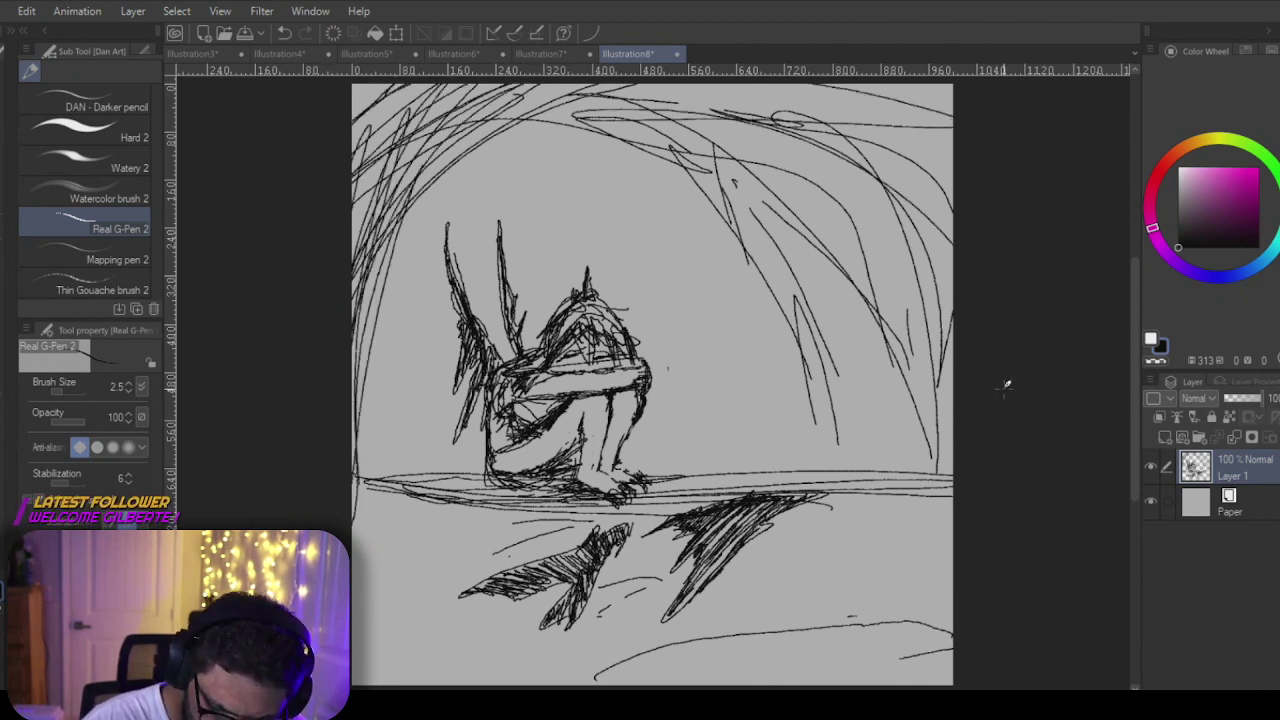
{"action": "left_click_drag", "start_coordinate": [744, 90], "coordinate": [954, 370]}
{"action": "left_click_drag", "start_coordinate": [752, 90], "coordinate": [872, 238]}
{"action": "left_click_drag", "start_coordinate": [718, 104], "coordinate": [905, 520]}
{"action": "mouse_move", "coordinate": [722, 106]}
{"action": "left_mouse_down"}
{"action": "mouse_move", "coordinate": [924, 500]}
{"action": "mouse_move", "coordinate": [900, 348]}
{"action": "left_mouse_up"}
{"action": "mouse_move", "coordinate": [846, 100]}
{"action": "left_mouse_down"}
{"action": "mouse_move", "coordinate": [916, 416]}
{"action": "mouse_move", "coordinate": [940, 256]}
{"action": "left_mouse_up"}
{"action": "left_click_drag", "start_coordinate": [888, 84], "coordinate": [994, 508]}
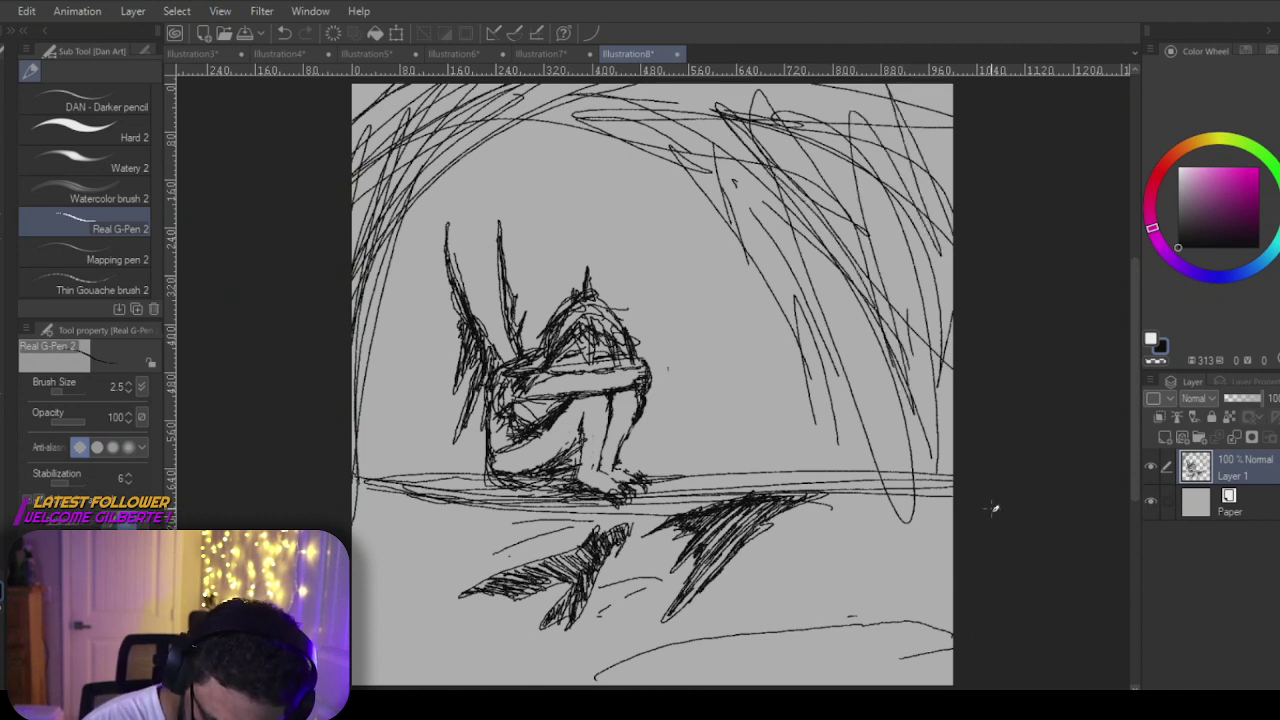
{"action": "left_click_drag", "start_coordinate": [858, 106], "coordinate": [953, 358]}
{"action": "mouse_move", "coordinate": [882, 182]}
{"action": "left_mouse_down"}
{"action": "mouse_move", "coordinate": [952, 398]}
{"action": "mouse_move", "coordinate": [953, 470]}
{"action": "left_mouse_up"}
{"action": "left_click_drag", "start_coordinate": [858, 322], "coordinate": [916, 446]}
{"action": "left_click_drag", "start_coordinate": [770, 212], "coordinate": [928, 506]}
{"action": "mouse_move", "coordinate": [630, 138]}
{"action": "left_mouse_down"}
{"action": "mouse_move", "coordinate": [808, 206]}
{"action": "mouse_move", "coordinate": [940, 496]}
{"action": "left_mouse_up"}
{"action": "mouse_move", "coordinate": [940, 496]}
{"action": "left_mouse_down"}
{"action": "mouse_move", "coordinate": [650, 131]}
{"action": "mouse_move", "coordinate": [940, 496]}
{"action": "left_mouse_up"}
Step: Thicken the arch inward with more strokes along its inner edge above and on both sides of the pixie
{"action": "left_click_drag", "start_coordinate": [521, 151], "coordinate": [655, 130]}
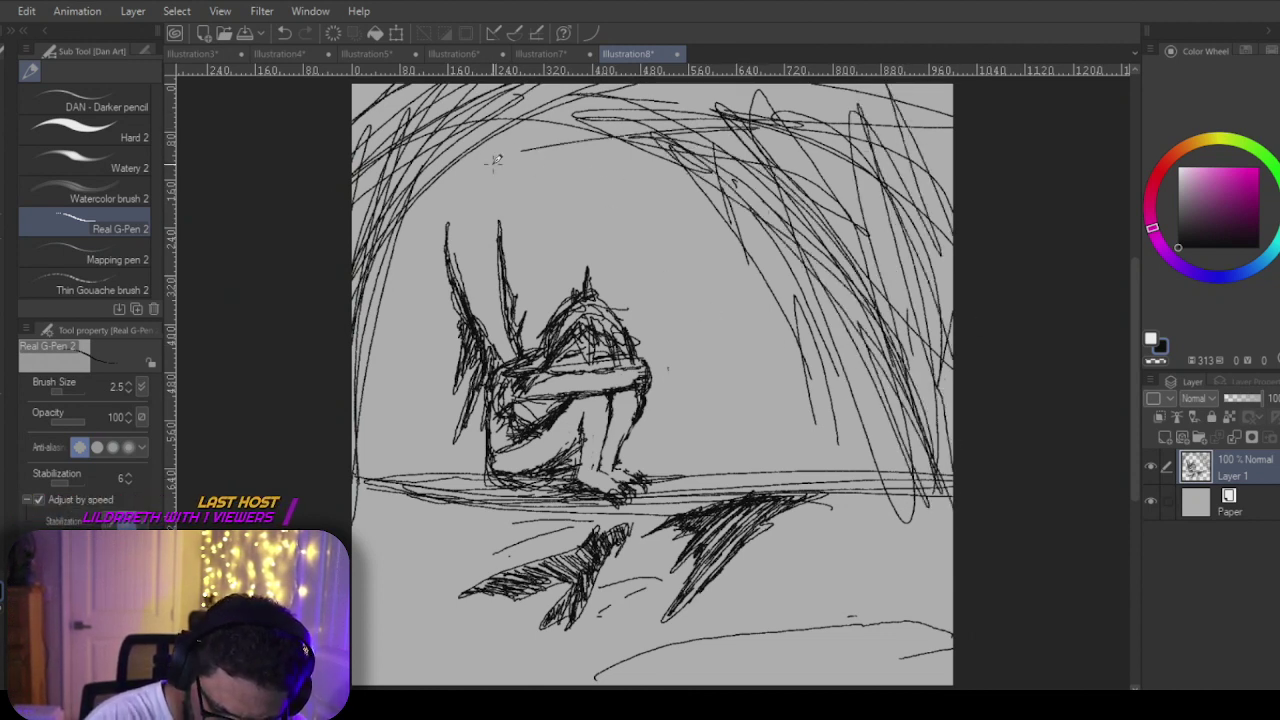
{"action": "left_click_drag", "start_coordinate": [412, 192], "coordinate": [548, 162]}
{"action": "left_click_drag", "start_coordinate": [470, 180], "coordinate": [382, 250]}
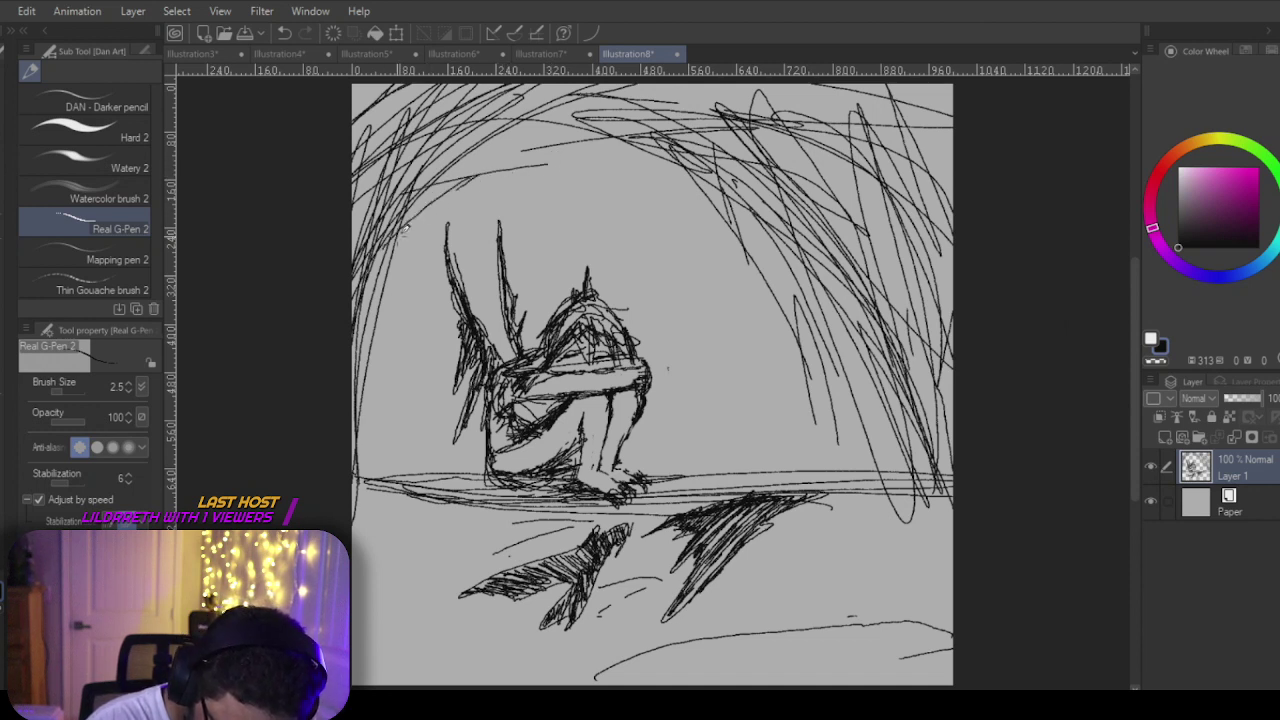
{"action": "left_click_drag", "start_coordinate": [448, 218], "coordinate": [368, 302]}
{"action": "mouse_move", "coordinate": [428, 252]}
{"action": "left_mouse_down"}
{"action": "mouse_move", "coordinate": [352, 346]}
{"action": "mouse_move", "coordinate": [387, 394]}
{"action": "mouse_move", "coordinate": [448, 214]}
{"action": "mouse_move", "coordinate": [654, 86]}
{"action": "mouse_move", "coordinate": [824, 232]}
{"action": "mouse_move", "coordinate": [726, 144]}
{"action": "mouse_move", "coordinate": [834, 368]}
{"action": "mouse_move", "coordinate": [846, 150]}
{"action": "mouse_move", "coordinate": [918, 124]}
{"action": "mouse_move", "coordinate": [908, 86]}
{"action": "left_mouse_up"}
{"action": "left_click_drag", "start_coordinate": [930, 385], "coordinate": [940, 512]}
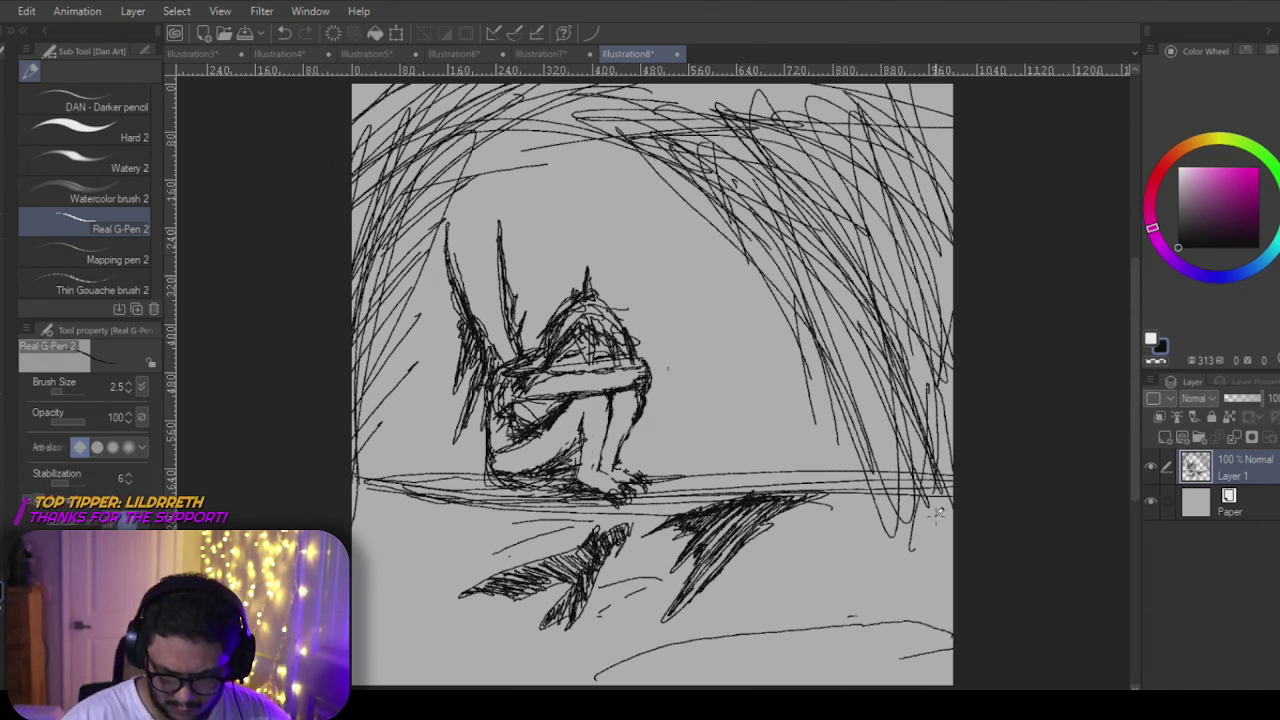
Step: Shade the ledge under the pixie and fill the foreground mound with long horizontal hatching
{"action": "mouse_move", "coordinate": [860, 496]}
{"action": "left_mouse_down"}
{"action": "mouse_move", "coordinate": [945, 485]}
{"action": "mouse_move", "coordinate": [490, 496]}
{"action": "mouse_move", "coordinate": [420, 528]}
{"action": "mouse_move", "coordinate": [536, 506]}
{"action": "mouse_move", "coordinate": [438, 526]}
{"action": "mouse_move", "coordinate": [512, 518]}
{"action": "left_mouse_up"}
{"action": "left_click_drag", "start_coordinate": [952, 636], "coordinate": [612, 678]}
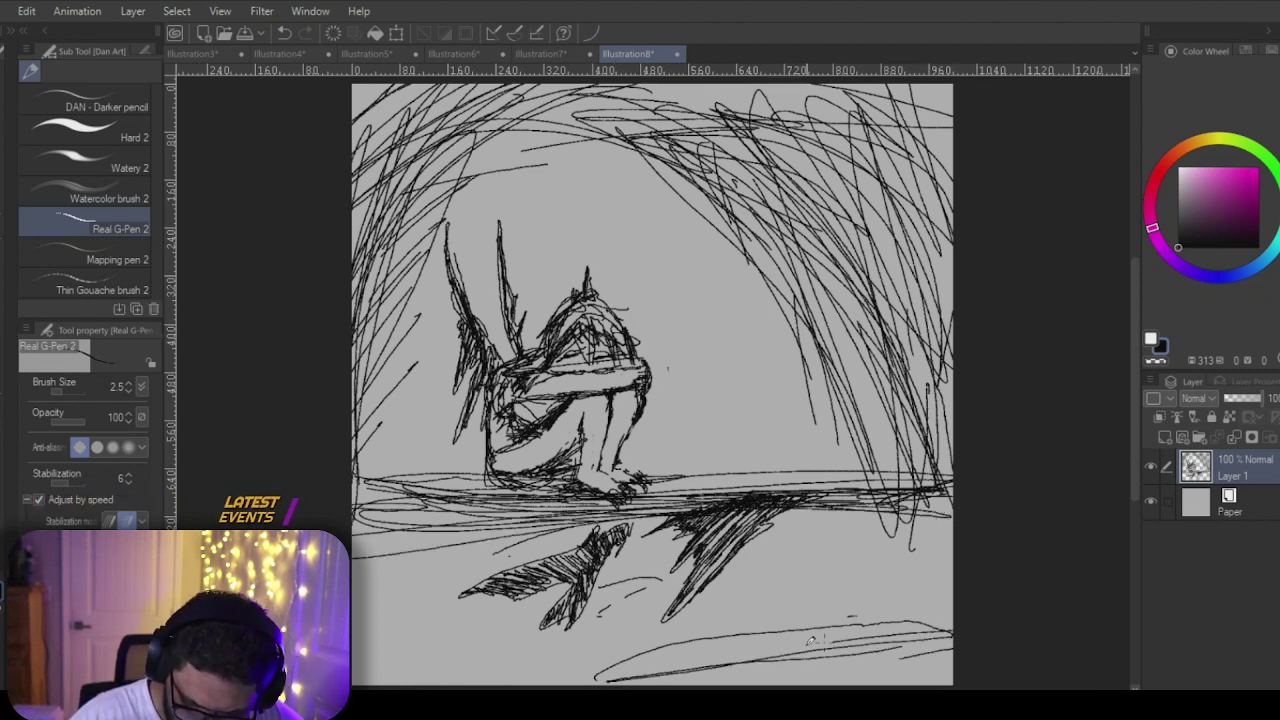
{"action": "left_click_drag", "start_coordinate": [836, 640], "coordinate": [696, 664]}
{"action": "left_click_drag", "start_coordinate": [954, 626], "coordinate": [674, 684]}
{"action": "left_click_drag", "start_coordinate": [960, 666], "coordinate": [772, 682]}
{"action": "mouse_move", "coordinate": [954, 638]}
{"action": "left_mouse_down"}
{"action": "mouse_move", "coordinate": [760, 684]}
{"action": "mouse_move", "coordinate": [788, 684]}
{"action": "left_mouse_up"}
{"action": "left_click_drag", "start_coordinate": [954, 676], "coordinate": [866, 684]}
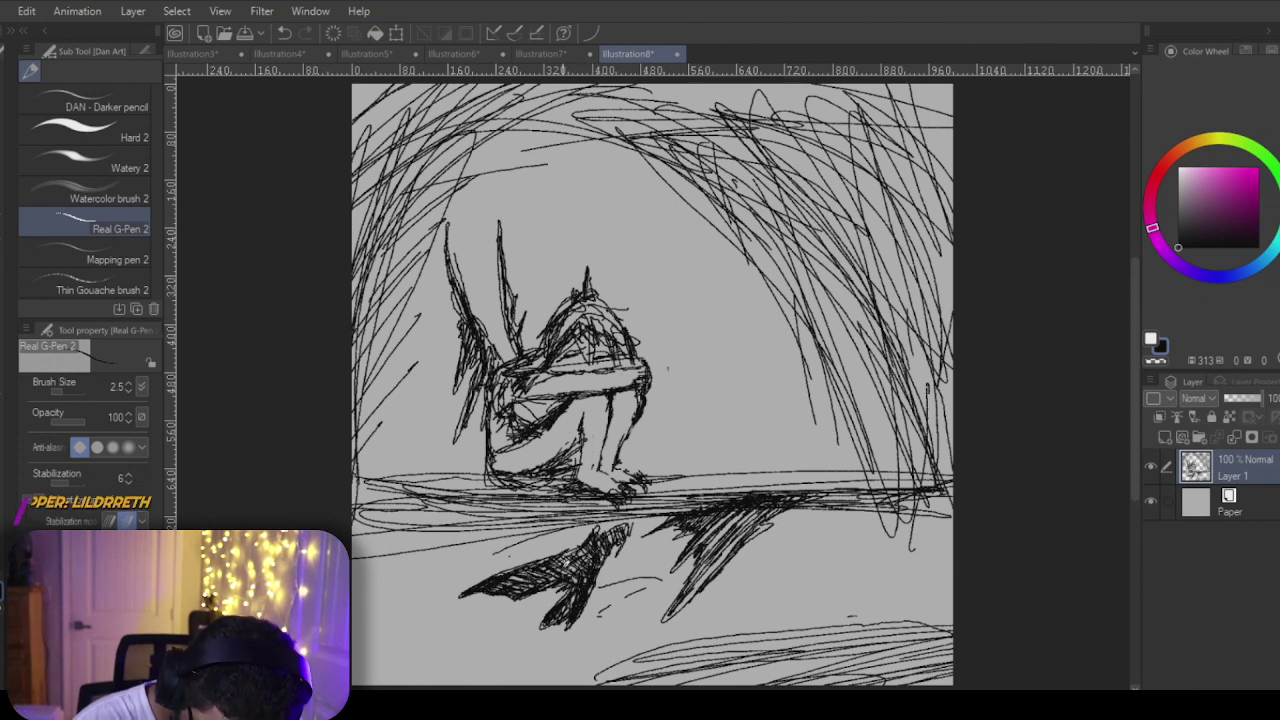
Step: Darken both fallen wing pieces below the ledge with dense hatching and sharpen their edges
{"action": "left_click_drag", "start_coordinate": [598, 540], "coordinate": [570, 546]}
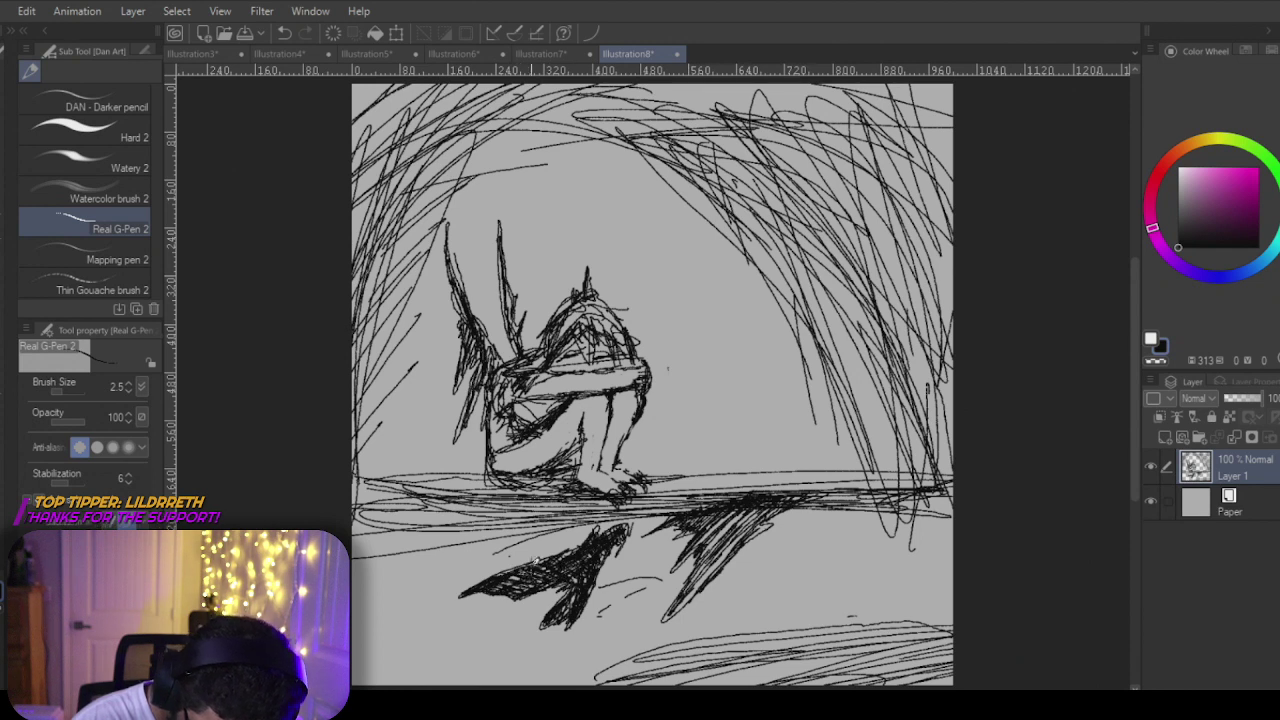
{"action": "mouse_move", "coordinate": [676, 523]}
{"action": "left_mouse_down"}
{"action": "mouse_move", "coordinate": [660, 530]}
{"action": "mouse_move", "coordinate": [688, 532]}
{"action": "mouse_move", "coordinate": [674, 532]}
{"action": "mouse_move", "coordinate": [696, 584]}
{"action": "left_mouse_up"}
{"action": "mouse_move", "coordinate": [756, 530]}
{"action": "left_mouse_down"}
{"action": "mouse_move", "coordinate": [722, 560]}
{"action": "mouse_move", "coordinate": [818, 489]}
{"action": "mouse_move", "coordinate": [722, 544]}
{"action": "left_mouse_up"}
{"action": "left_click_drag", "start_coordinate": [756, 500], "coordinate": [714, 532]}
{"action": "left_click_drag", "start_coordinate": [736, 508], "coordinate": [700, 544]}
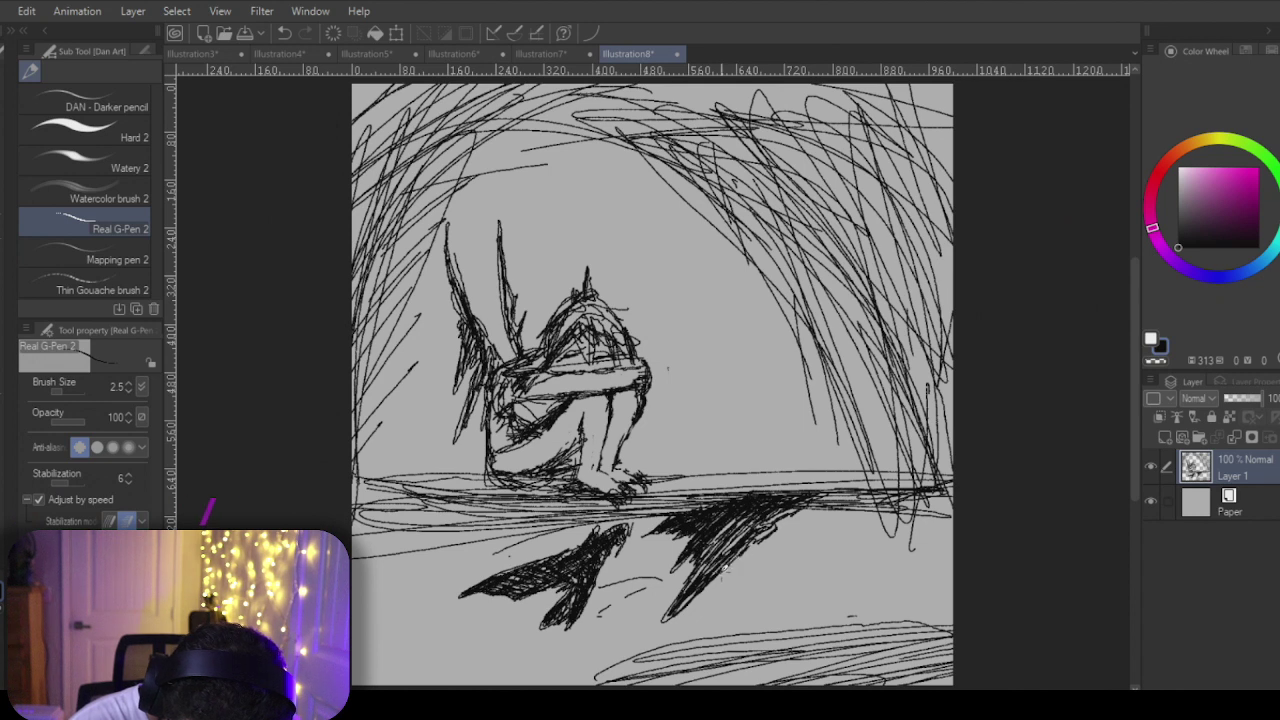
{"action": "left_click_drag", "start_coordinate": [750, 546], "coordinate": [672, 624]}
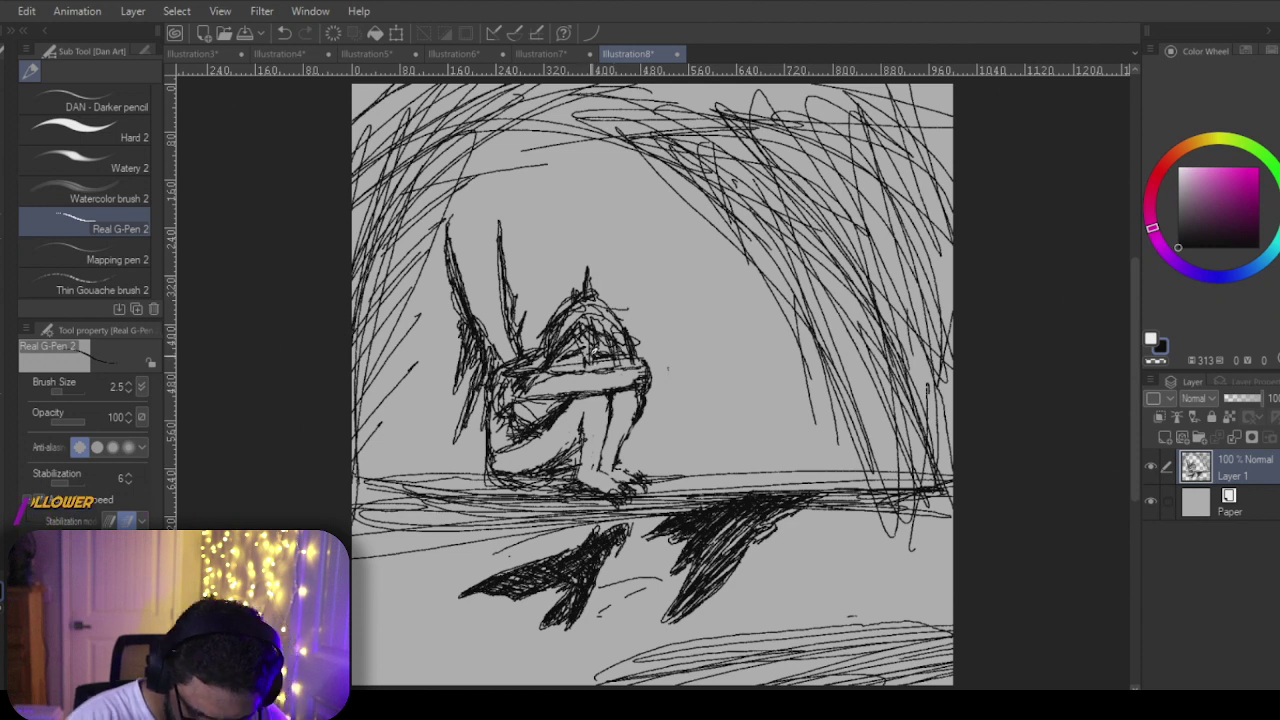
Step: Darken the pixie's hair and reinforce the lines of the torso and feet with Real G-Pen 2
{"action": "key", "text": "e"}
{"action": "key", "text": "p"}
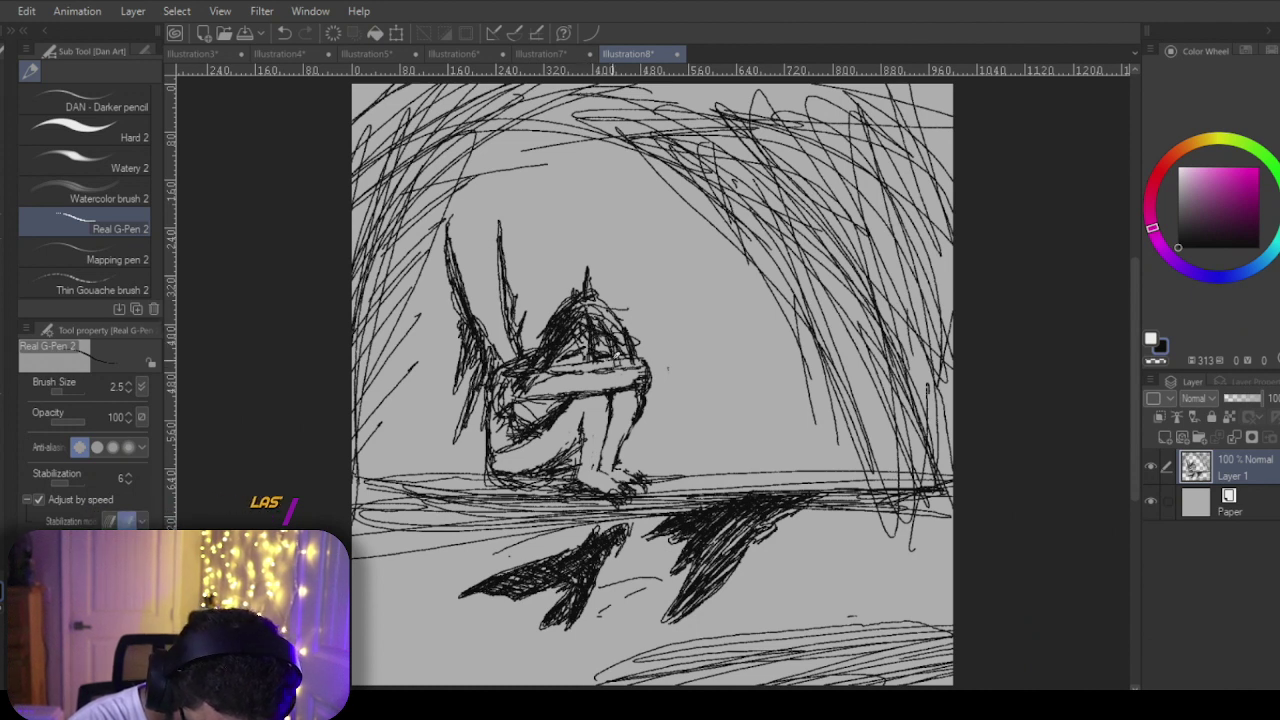
{"action": "mouse_move", "coordinate": [624, 329]}
{"action": "left_mouse_down"}
{"action": "mouse_move", "coordinate": [590, 302]}
{"action": "mouse_move", "coordinate": [630, 321]}
{"action": "left_mouse_up"}
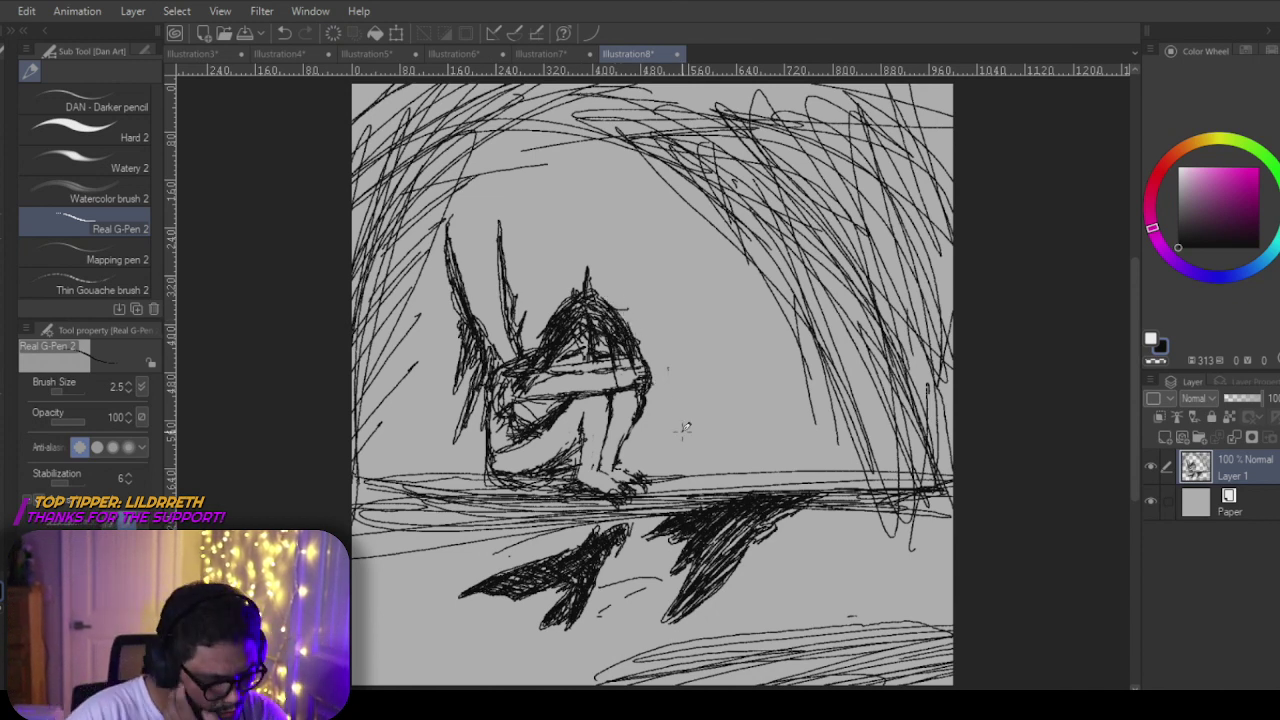
{"action": "mouse_move", "coordinate": [516, 426]}
{"action": "left_mouse_down"}
{"action": "mouse_move", "coordinate": [508, 415]}
{"action": "mouse_move", "coordinate": [505, 448]}
{"action": "mouse_move", "coordinate": [484, 467]}
{"action": "left_mouse_up"}
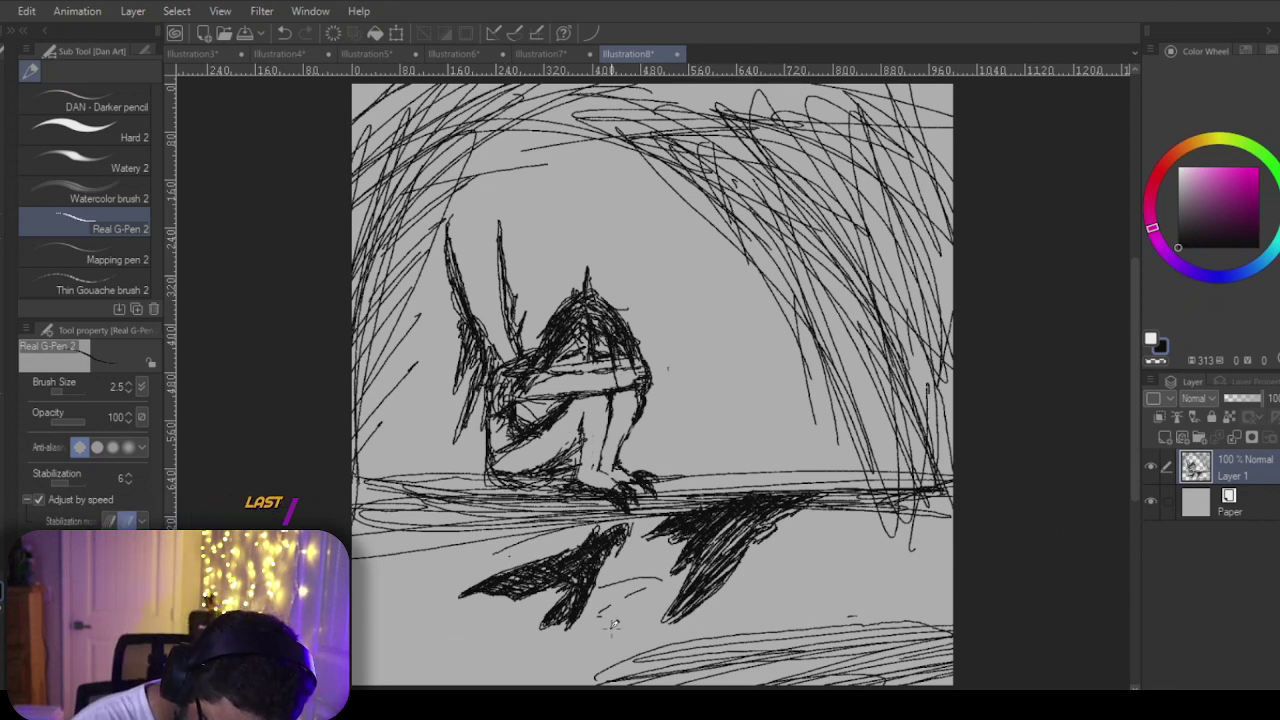
Step: Handwrite the caption "Pixie Lost Wings" above the foreground mound and add a curved ground line beside it
{"action": "mouse_move", "coordinate": [750, 590]}
{"action": "left_mouse_down"}
{"action": "mouse_move", "coordinate": [764, 614]}
{"action": "mouse_move", "coordinate": [791, 587]}
{"action": "left_mouse_up"}
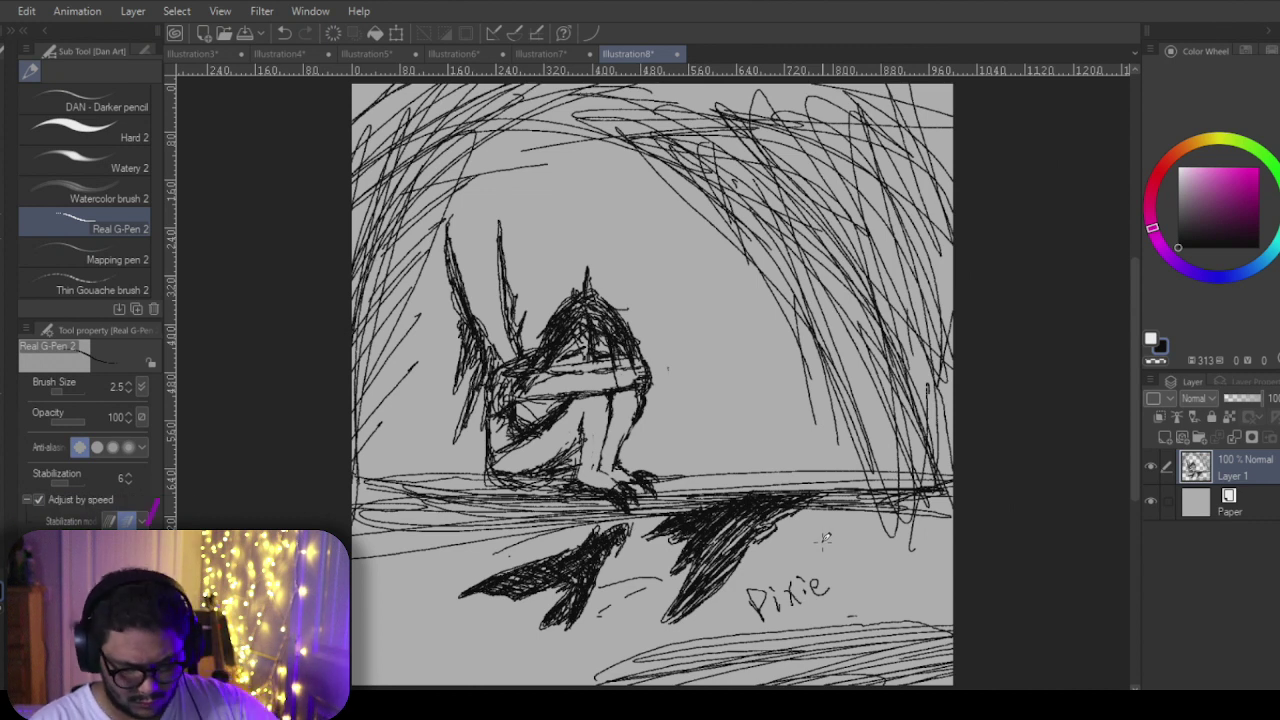
{"action": "left_click_drag", "start_coordinate": [803, 600], "coordinate": [836, 620]}
{"action": "left_click_drag", "start_coordinate": [850, 590], "coordinate": [851, 597]}
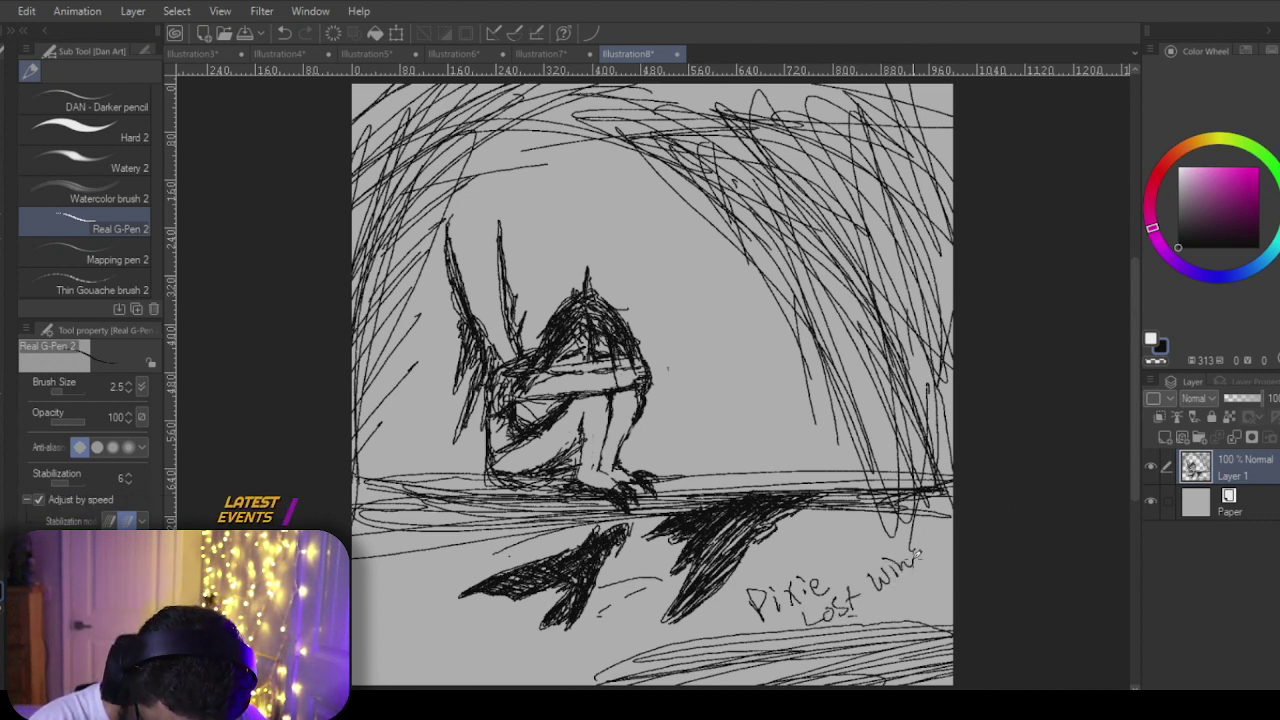
{"action": "left_click_drag", "start_coordinate": [929, 550], "coordinate": [926, 576]}
{"action": "left_click_drag", "start_coordinate": [872, 634], "coordinate": [954, 577]}
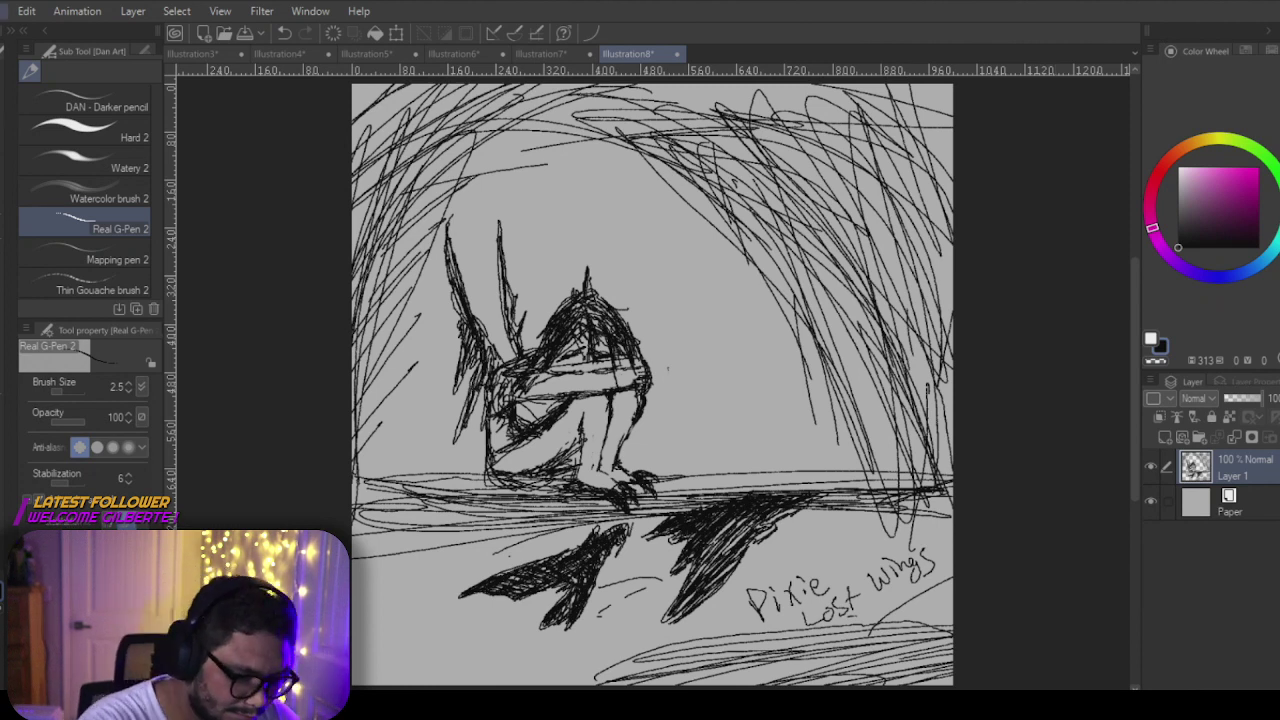
Step: Create a new blank illustration with the same grey canvas settings for the next concept
{"action": "left_click", "coordinate": [4, 11]}
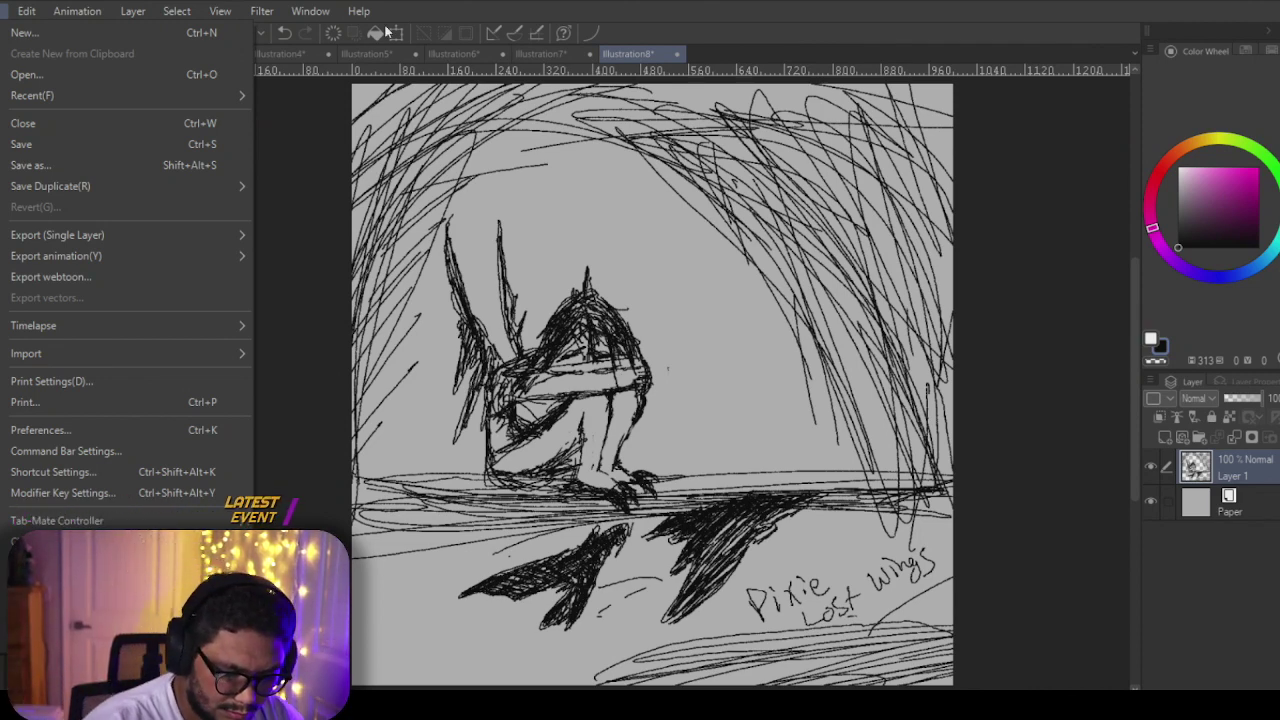
{"action": "left_click", "coordinate": [634, 2]}
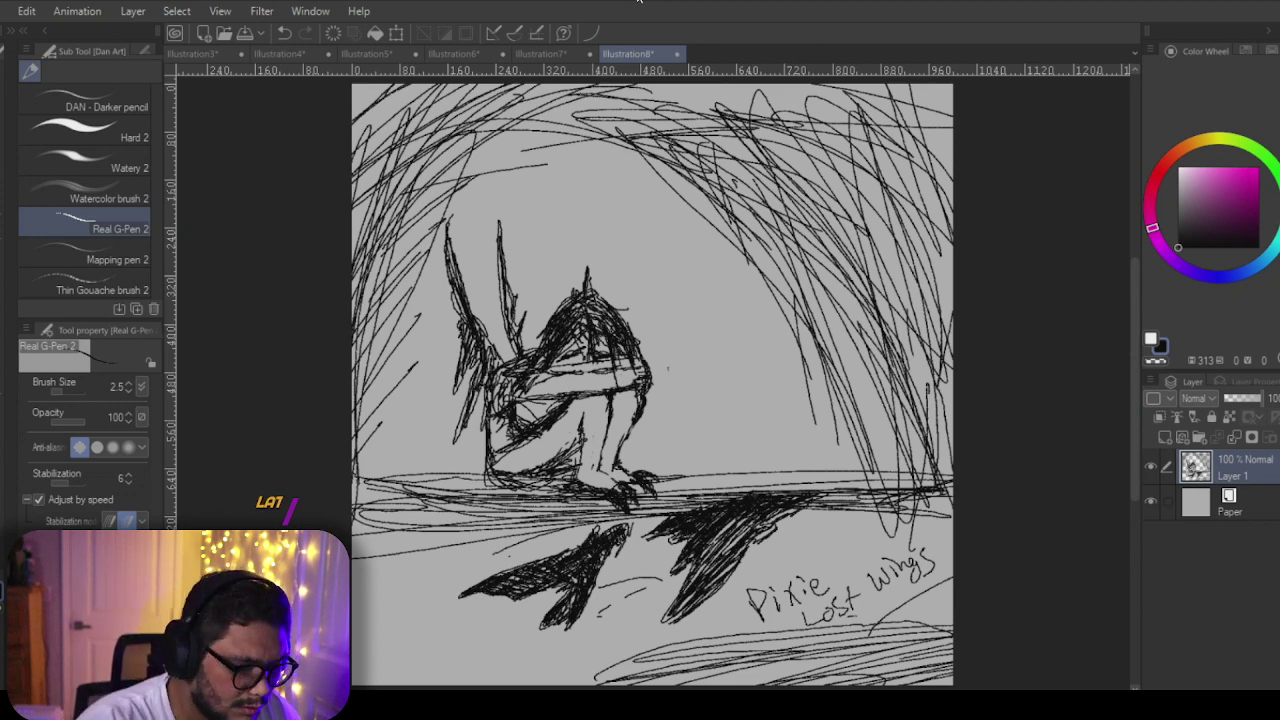
{"action": "left_click", "coordinate": [3, 12]}
{"action": "left_click", "coordinate": [14, 32]}
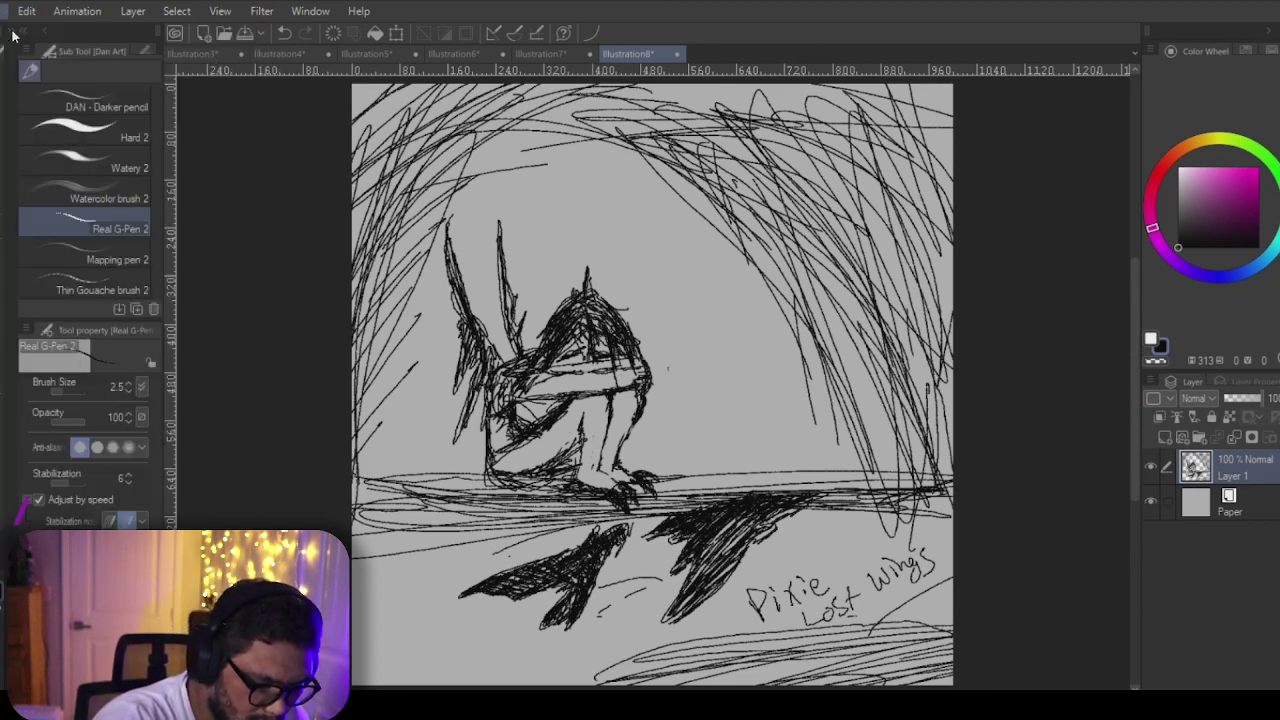
{"action": "left_click", "coordinate": [750, 116]}
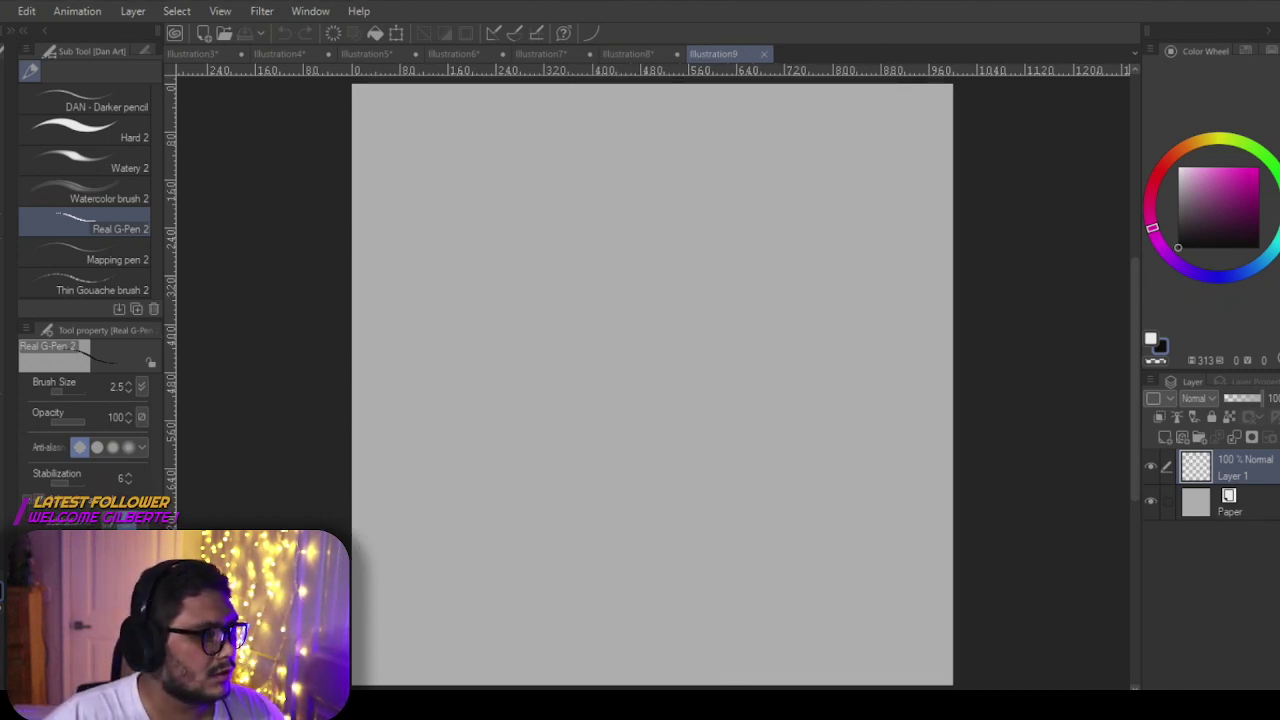
Step: Switch to the browser, copy the ArtPrompts creature-prompts address and load it in a new tab for a new prompt
{"action": "left_click_drag", "start_coordinate": [0, 26], "coordinate": [929, 26]}
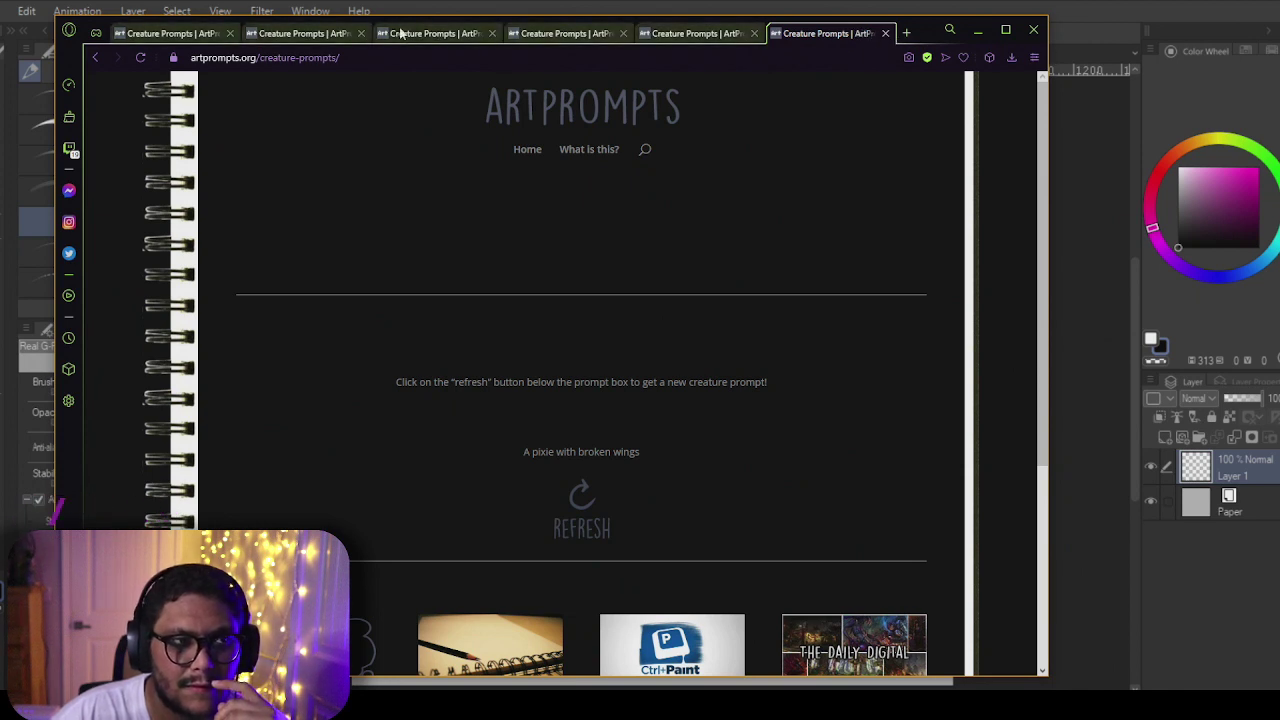
{"action": "left_click", "coordinate": [266, 57]}
{"action": "right_click", "coordinate": [268, 59]}
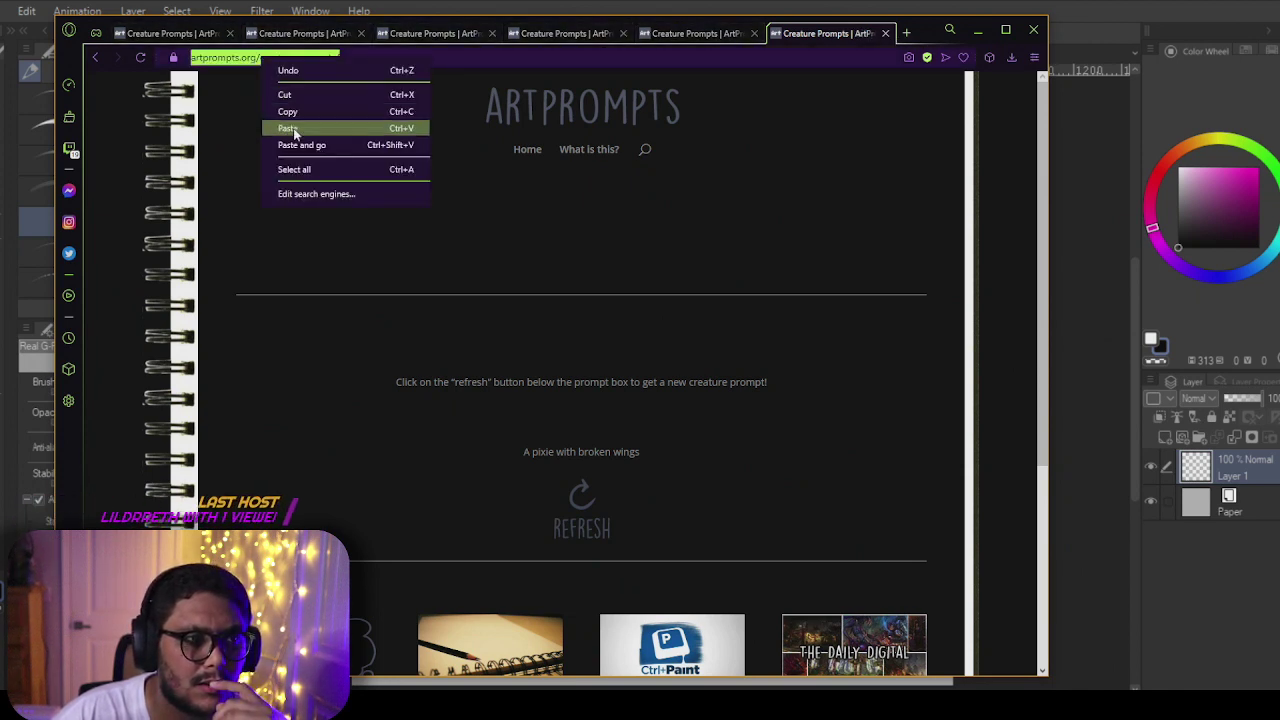
{"action": "left_click", "coordinate": [290, 111]}
{"action": "left_click", "coordinate": [906, 33]}
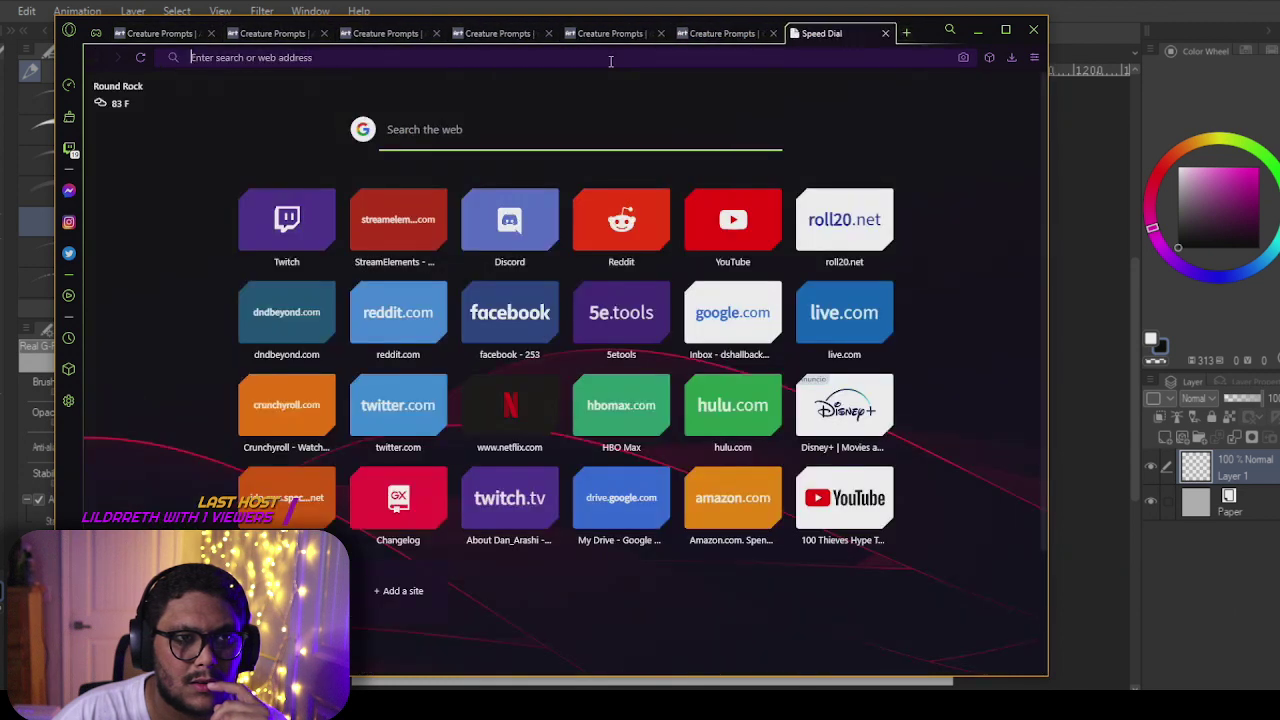
{"action": "right_click", "coordinate": [610, 58]}
{"action": "left_click", "coordinate": [631, 141]}
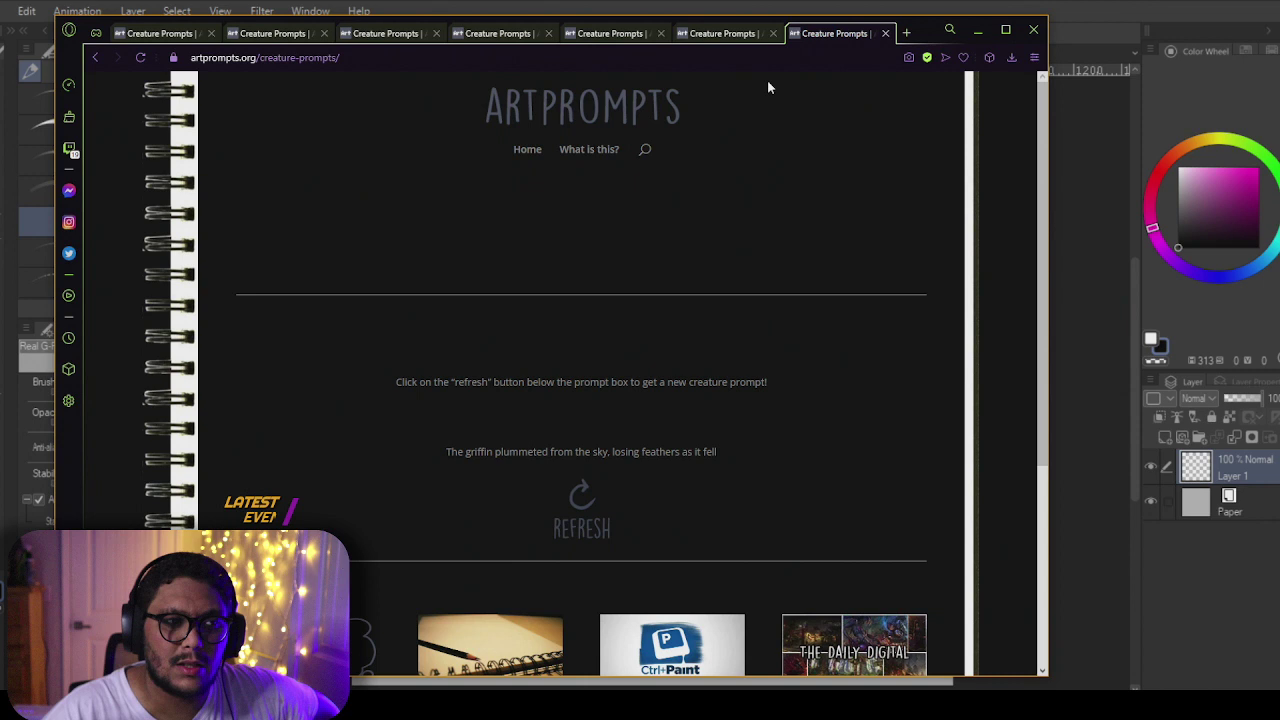
Step: Open the ArtPrompts home page and look over its prompt categories and blog section
{"action": "left_click", "coordinate": [607, 122]}
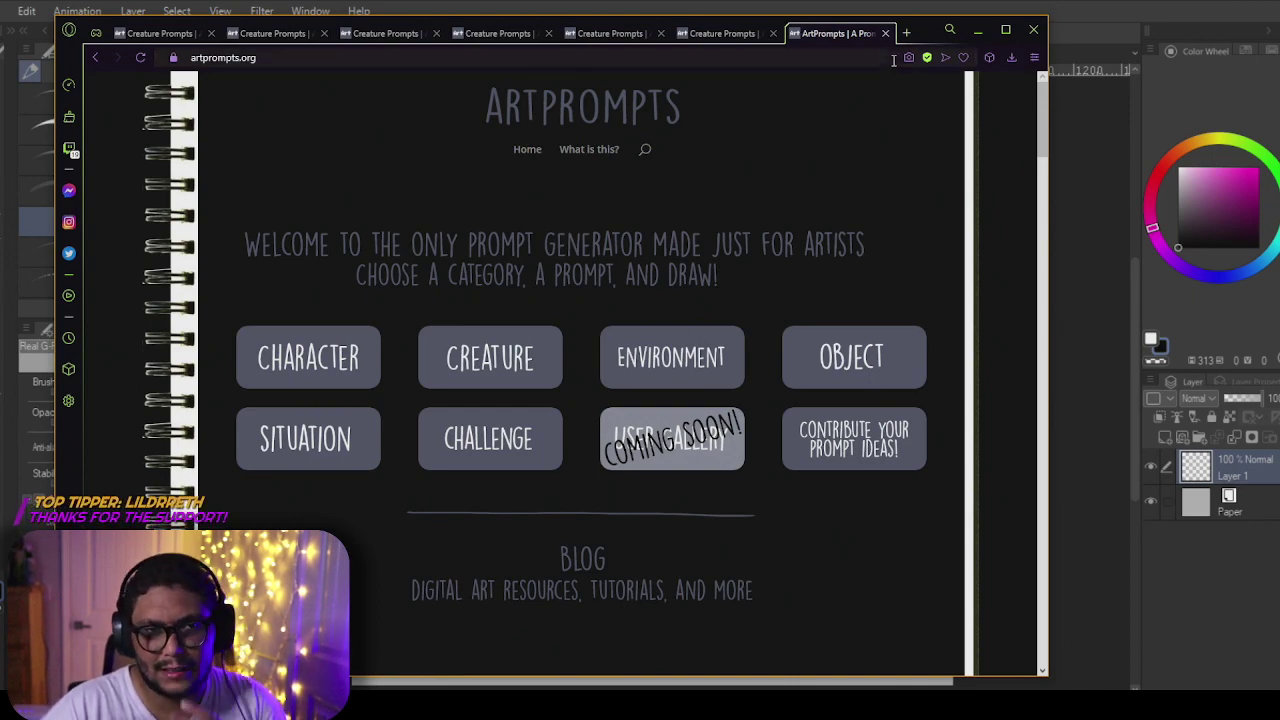
{"action": "mouse_move", "coordinate": [933, 31]}
{"action": "left_mouse_down"}
{"action": "mouse_move", "coordinate": [693, 64]}
{"action": "mouse_move", "coordinate": [869, 2]}
{"action": "mouse_move", "coordinate": [883, 6]}
{"action": "mouse_move", "coordinate": [863, 55]}
{"action": "mouse_move", "coordinate": [957, 24]}
{"action": "left_mouse_up"}
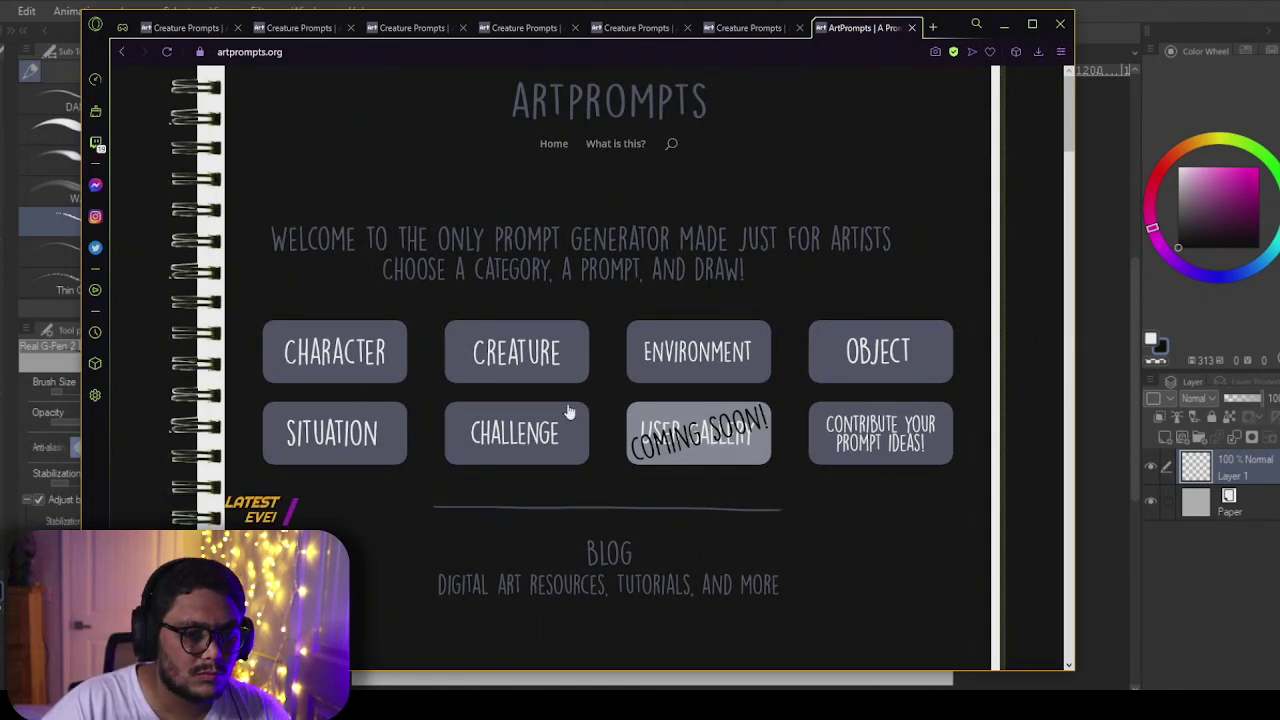
{"action": "scroll", "coordinate": [618, 524], "scroll_direction": "down", "scroll_amount": 2}
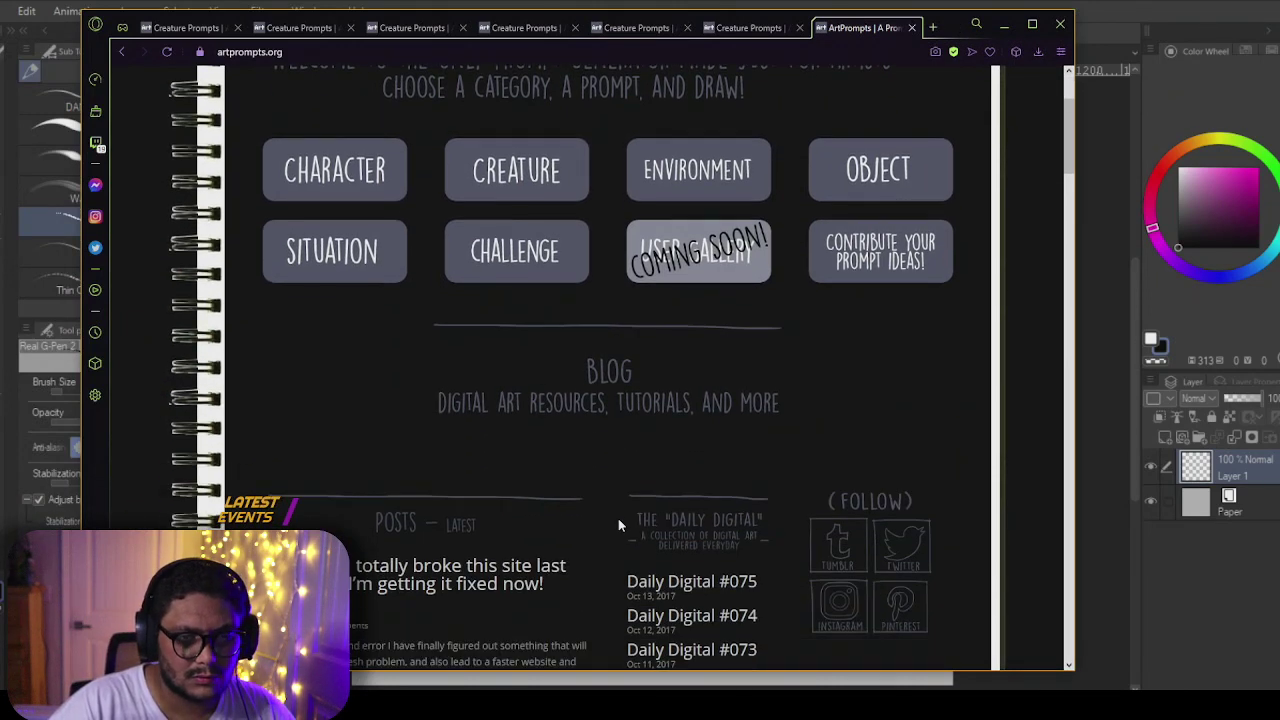
Step: Look over the ArtPrompts home page, open the Character prompt category, and return to the blank canvas in Clip Studio Paint
{"action": "scroll", "coordinate": [609, 505], "scroll_direction": "down", "scroll_amount": 3}
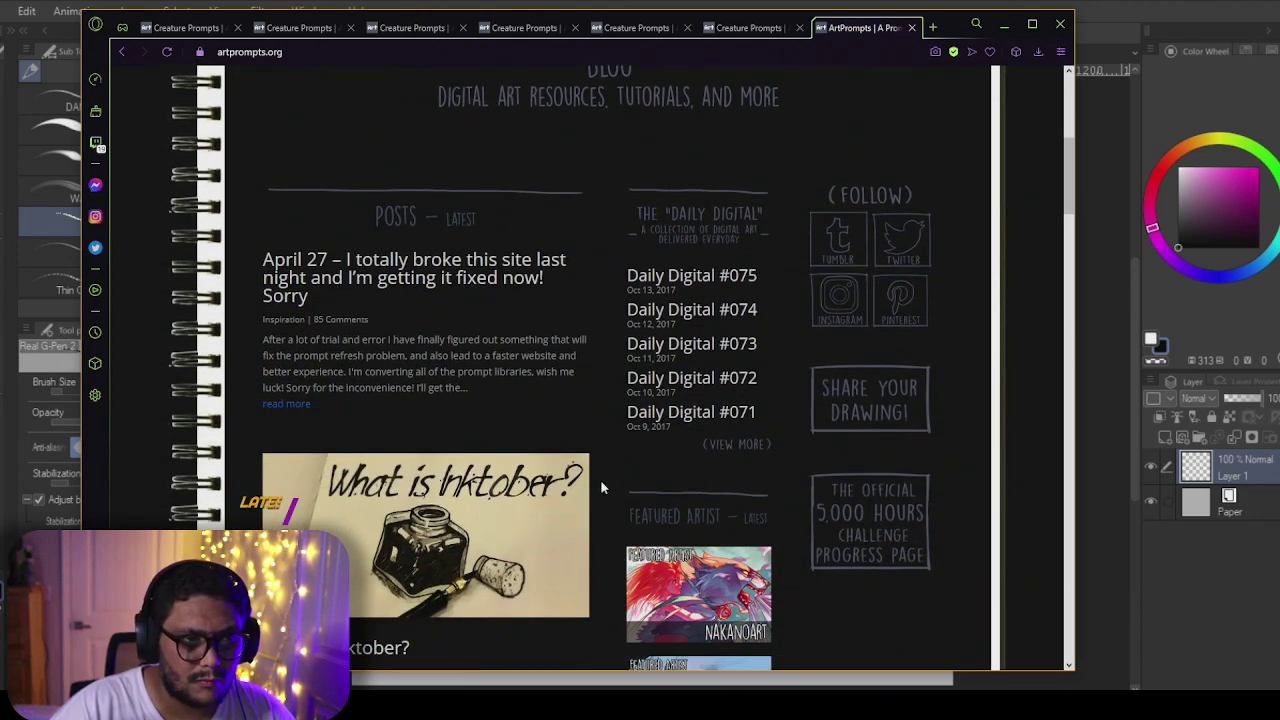
{"action": "scroll", "coordinate": [599, 345], "scroll_direction": "down", "scroll_amount": 5}
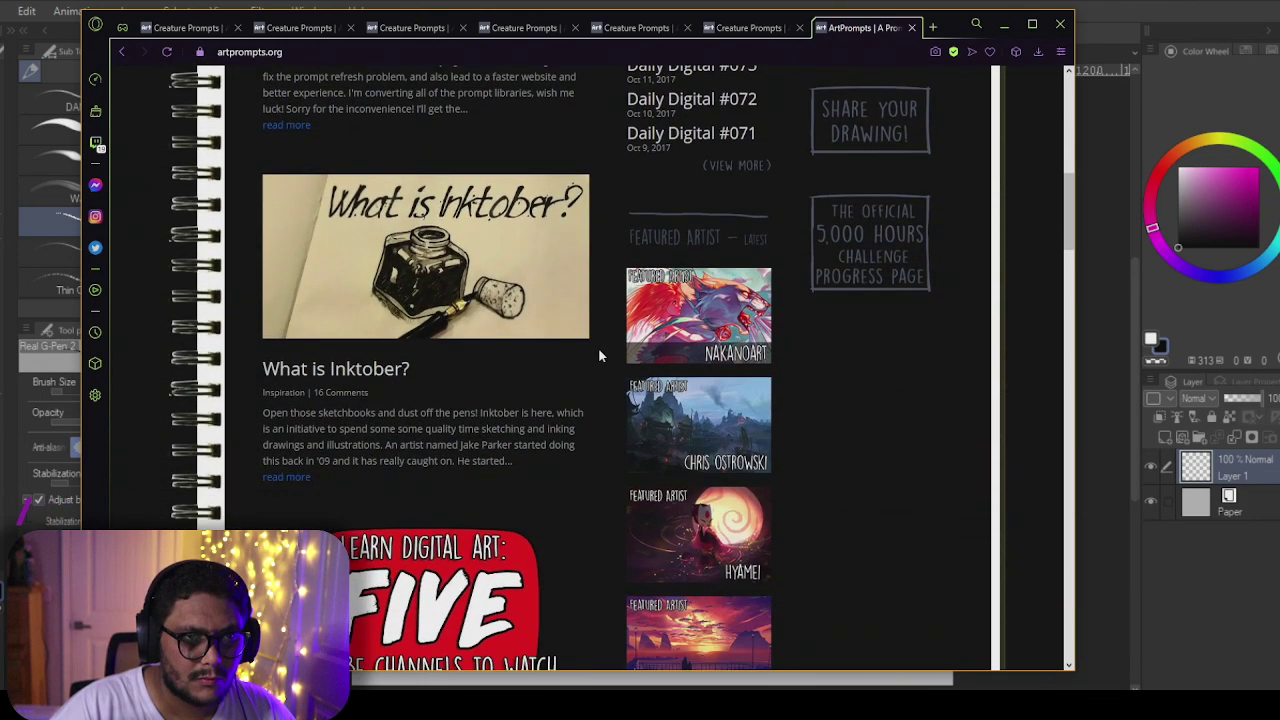
{"action": "scroll", "coordinate": [605, 375], "scroll_direction": "up", "scroll_amount": 5}
{"action": "scroll", "coordinate": [613, 396], "scroll_direction": "up", "scroll_amount": 5}
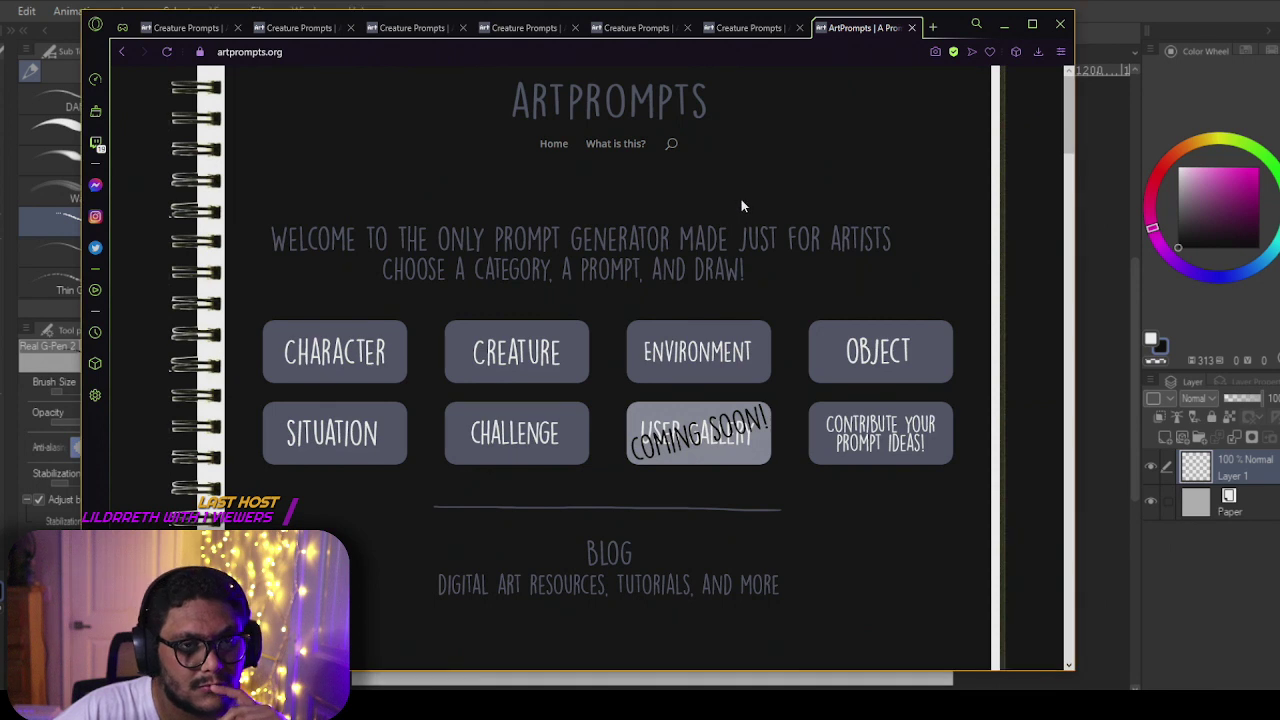
{"action": "left_click", "coordinate": [344, 380]}
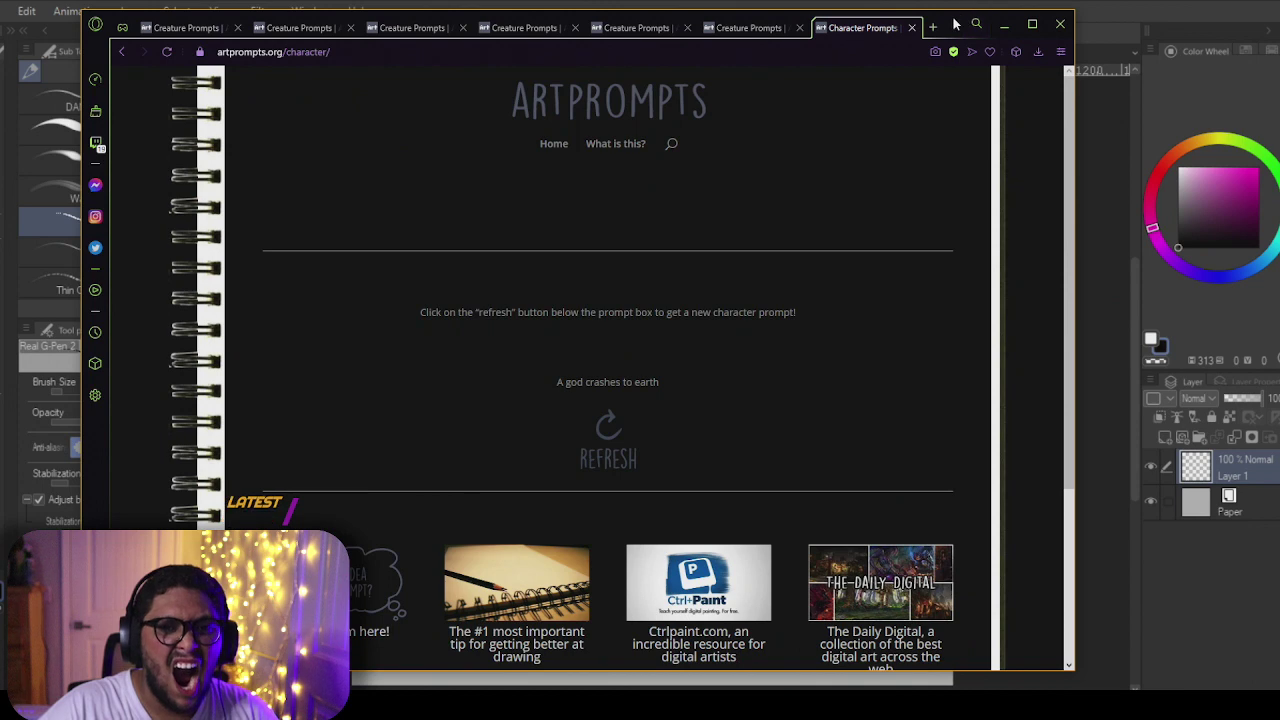
{"action": "left_click", "coordinate": [1004, 24]}
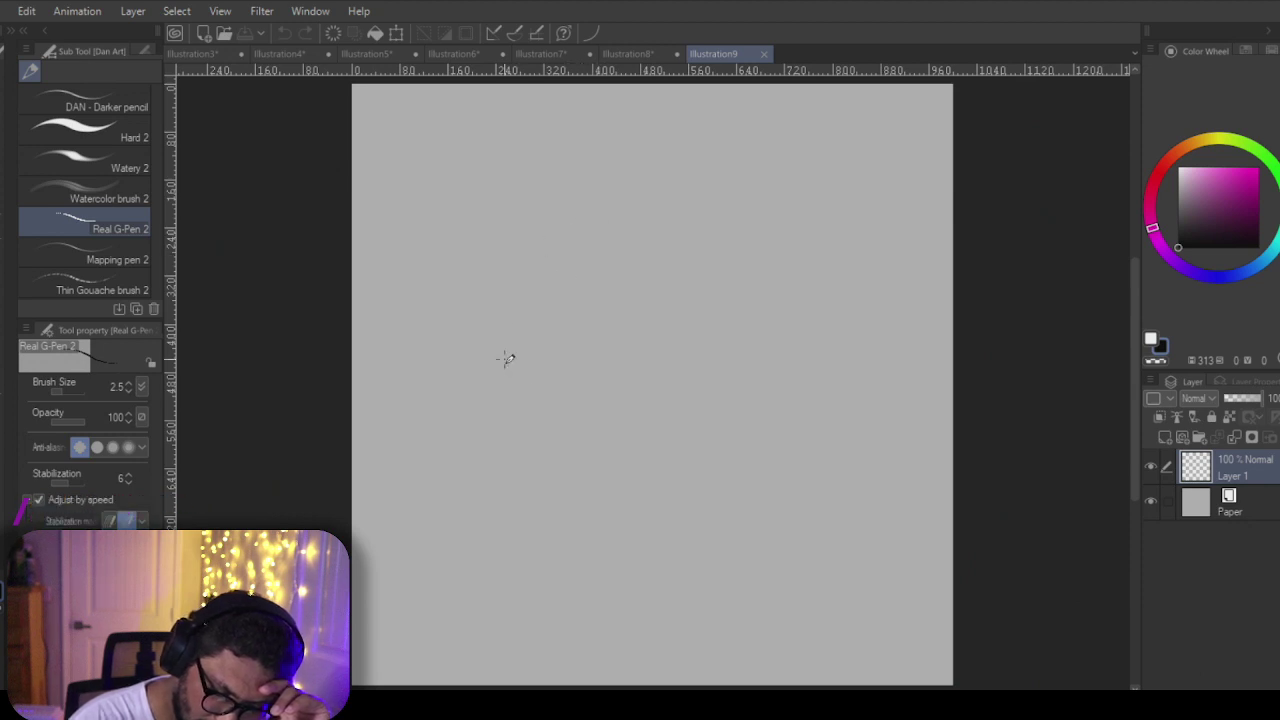
{"action": "left_click_drag", "start_coordinate": [675, 429], "coordinate": [607, 426]}
{"action": "left_click_drag", "start_coordinate": [580, 459], "coordinate": [527, 410]}
{"action": "left_click_drag", "start_coordinate": [502, 310], "coordinate": [688, 497]}
{"action": "mouse_move", "coordinate": [612, 520]}
{"action": "left_mouse_down"}
{"action": "mouse_move", "coordinate": [485, 300]}
{"action": "mouse_move", "coordinate": [832, 218]}
{"action": "left_mouse_up"}
{"action": "left_click_drag", "start_coordinate": [845, 320], "coordinate": [710, 499]}
{"action": "mouse_move", "coordinate": [500, 477]}
{"action": "left_mouse_down"}
{"action": "mouse_move", "coordinate": [477, 426]}
{"action": "mouse_move", "coordinate": [434, 417]}
{"action": "mouse_move", "coordinate": [470, 300]}
{"action": "mouse_move", "coordinate": [716, 180]}
{"action": "left_mouse_up"}
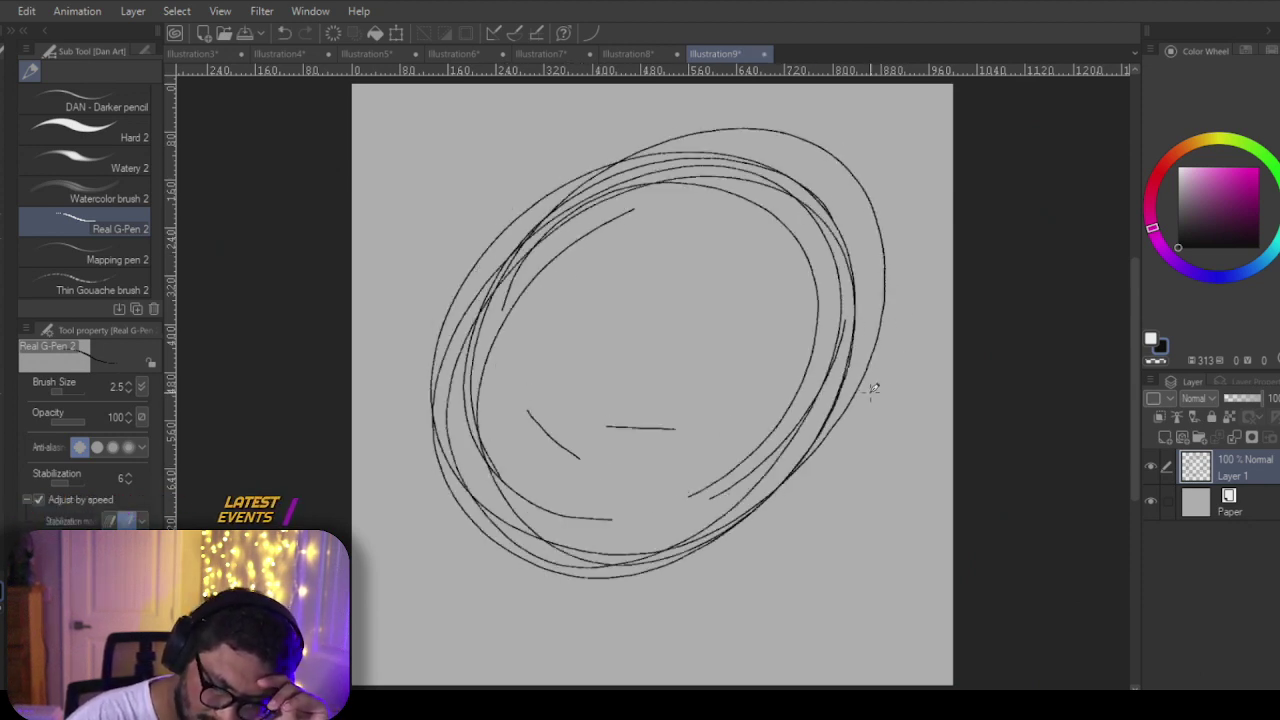
{"action": "key", "text": "e"}
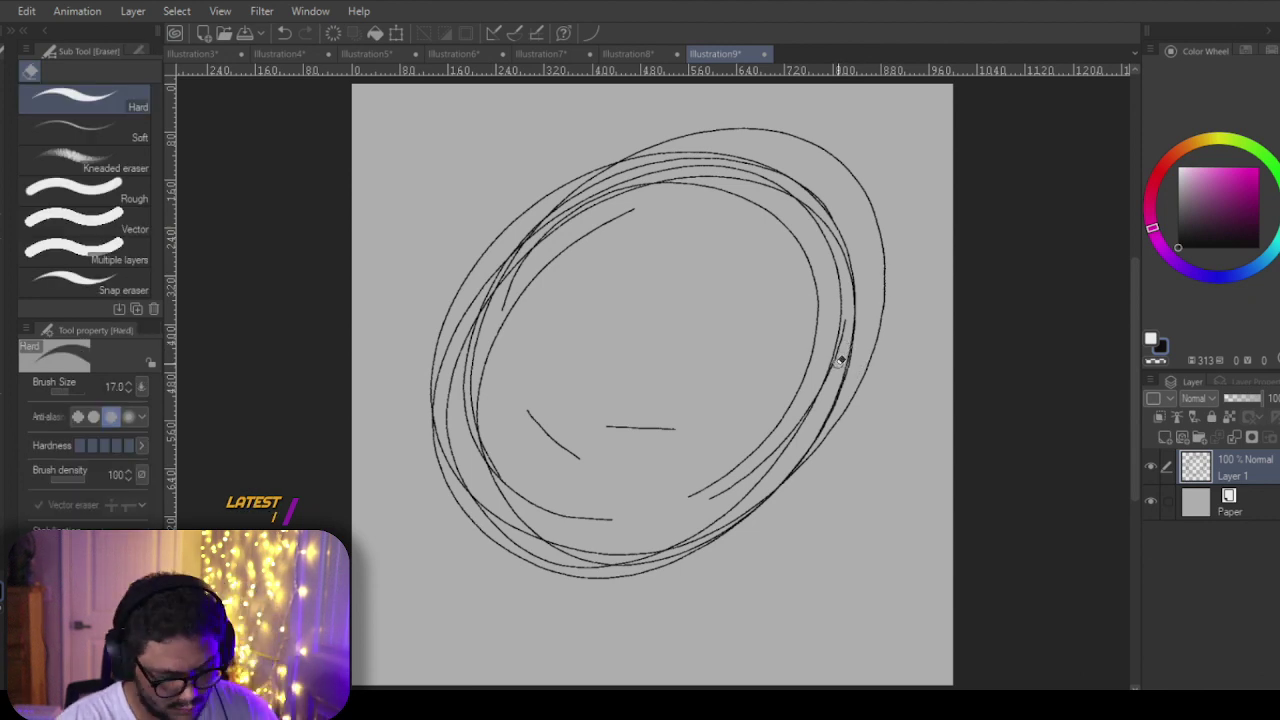
{"action": "key", "text": "ctrl+z"}
{"action": "key", "text": "ctrl+z"}
{"action": "key", "text": "ctrl+z"}
{"action": "key", "text": "ctrl+z"}
{"action": "key", "text": "ctrl+z"}
{"action": "key", "text": "ctrl+z"}
{"action": "key", "text": "ctrl+z"}
{"action": "key", "text": "ctrl+z"}
{"action": "key", "text": "ctrl+z"}
{"action": "key", "text": "ctrl+z"}
{"action": "key", "text": "ctrl+z"}
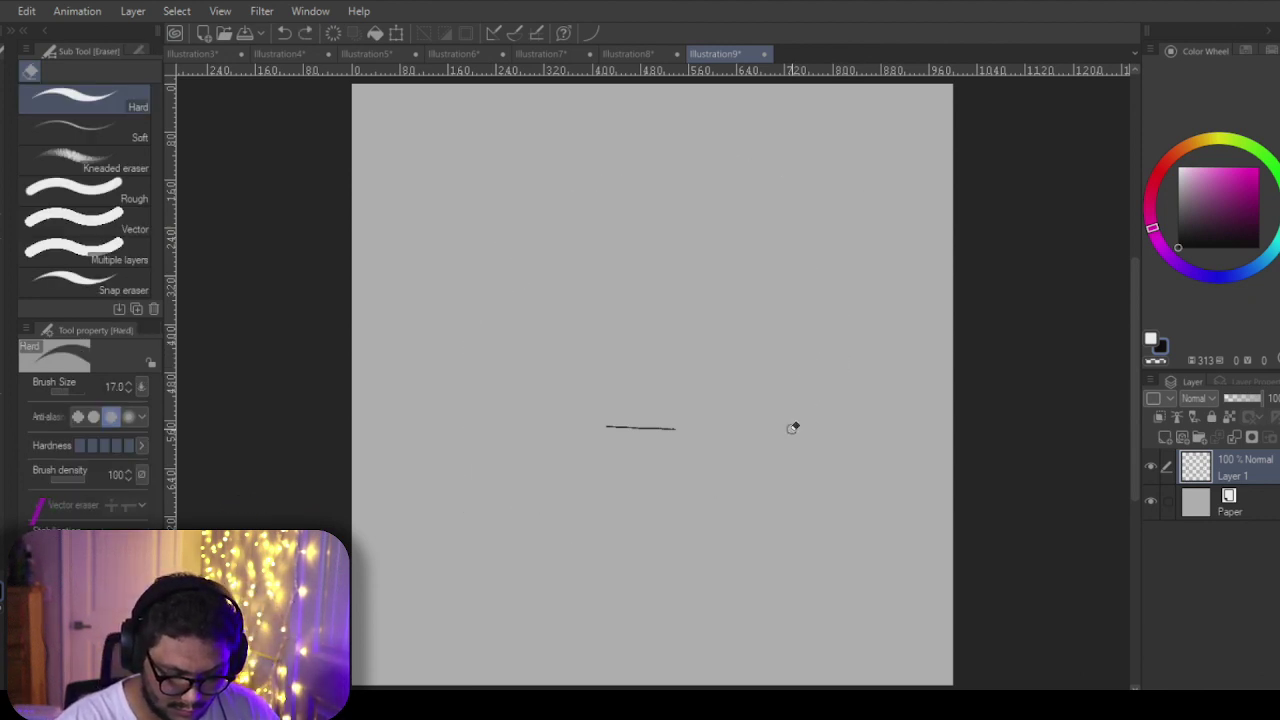
Step: Draw one large circle in the middle of the canvas, then erase its open lower-left ends and redraw that edge
{"action": "key", "text": "p"}
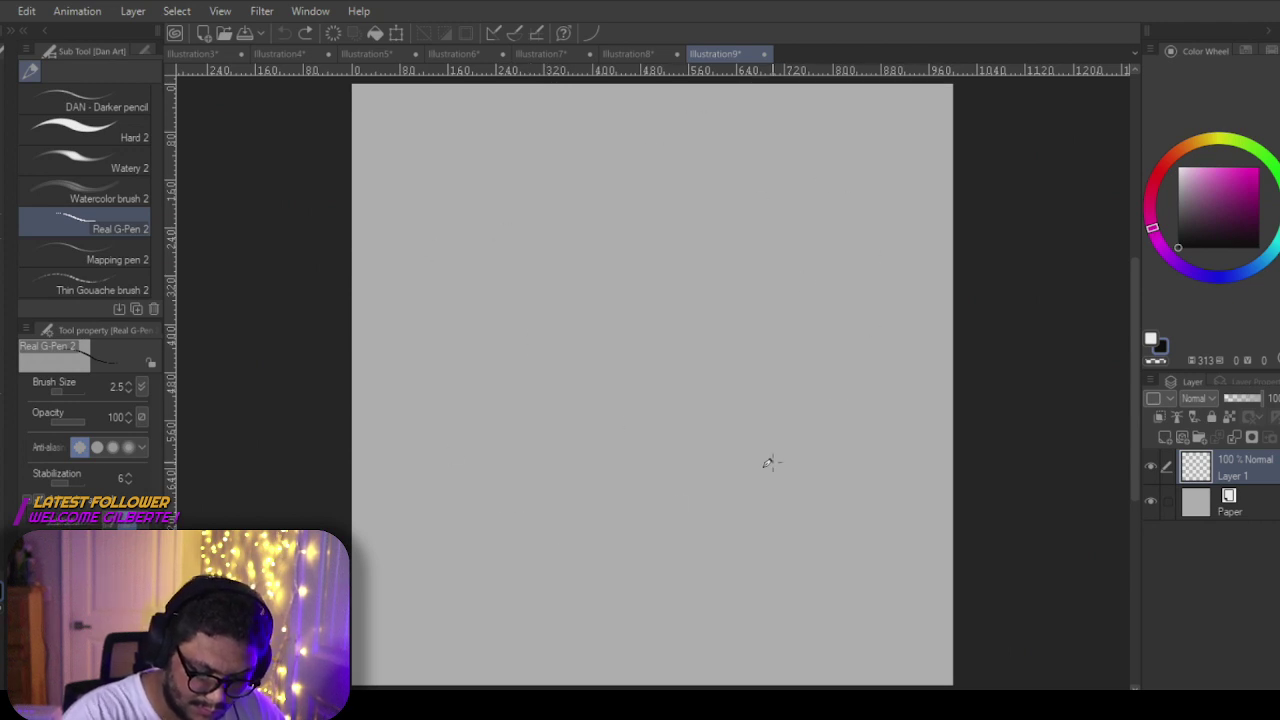
{"action": "mouse_move", "coordinate": [510, 494]}
{"action": "left_mouse_down"}
{"action": "mouse_move", "coordinate": [571, 194]}
{"action": "mouse_move", "coordinate": [461, 512]}
{"action": "left_mouse_up"}
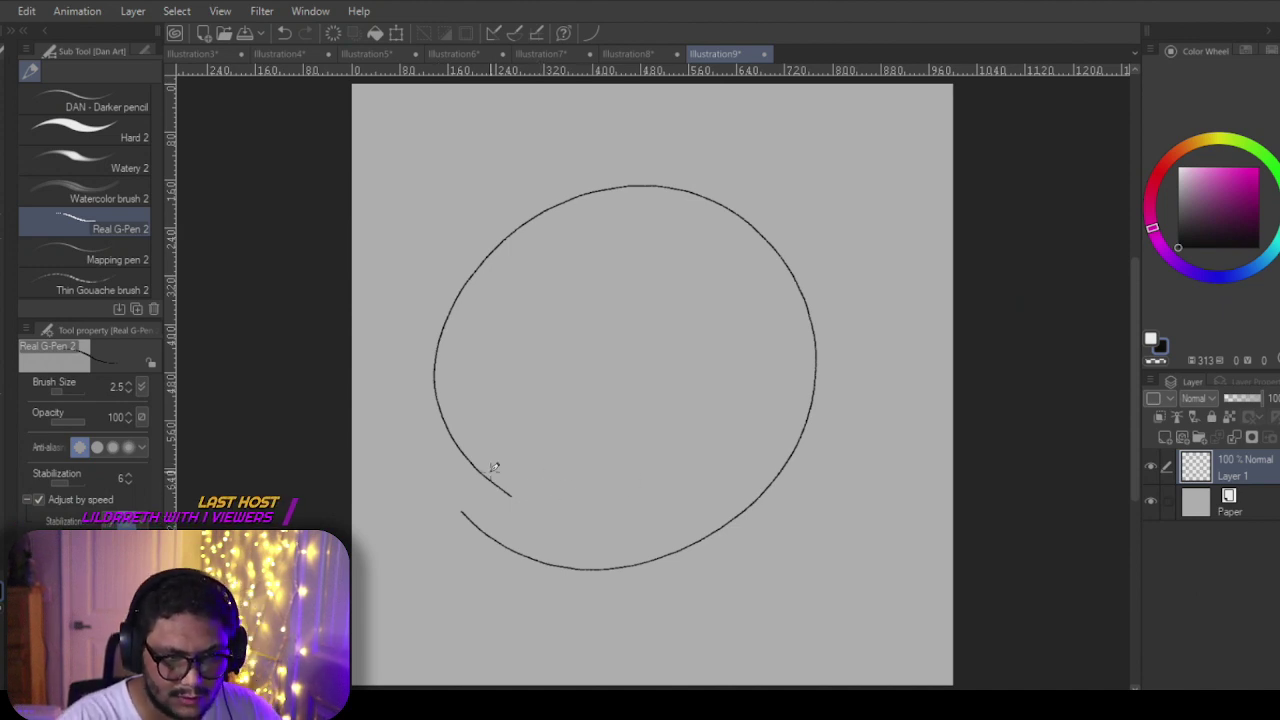
{"action": "key", "text": "e"}
{"action": "mouse_move", "coordinate": [519, 481]}
{"action": "left_mouse_down"}
{"action": "mouse_move", "coordinate": [451, 446]}
{"action": "mouse_move", "coordinate": [463, 509]}
{"action": "left_mouse_up"}
{"action": "mouse_move", "coordinate": [443, 377]}
{"action": "left_mouse_down"}
{"action": "mouse_move", "coordinate": [434, 386]}
{"action": "mouse_move", "coordinate": [451, 420]}
{"action": "left_mouse_up"}
{"action": "key", "text": "p"}
{"action": "mouse_move", "coordinate": [434, 372]}
{"action": "left_mouse_down"}
{"action": "mouse_move", "coordinate": [487, 518]}
{"action": "mouse_move", "coordinate": [540, 571]}
{"action": "left_mouse_up"}
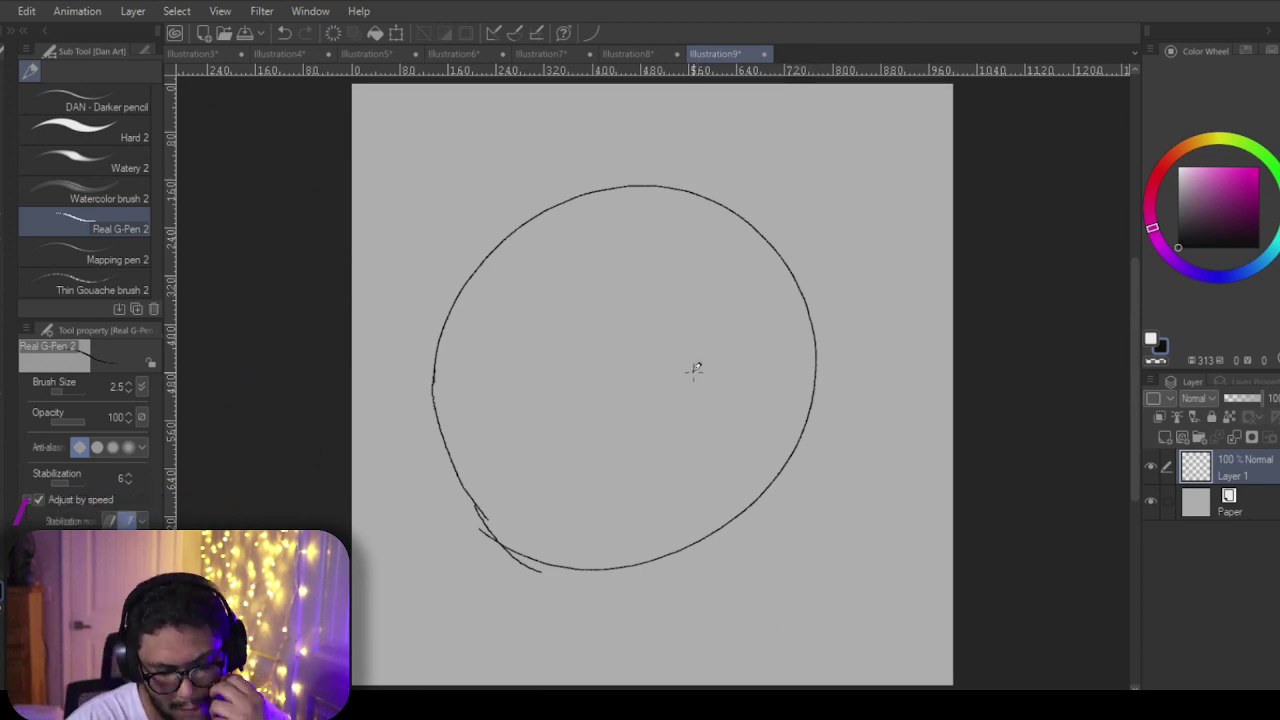
Step: Scale the circle down toward its lower-left corner so it occupies the lower part of the canvas
{"action": "key", "text": "ctrl+t"}
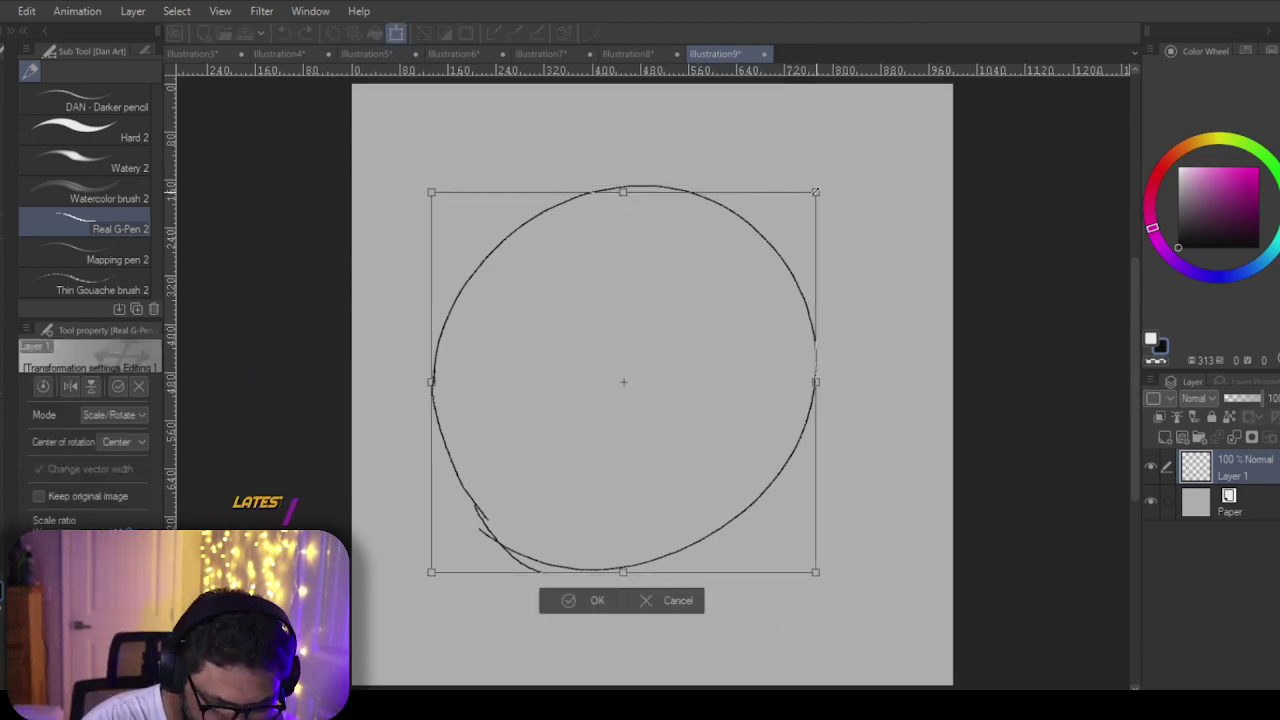
{"action": "left_click_drag", "start_coordinate": [814, 186], "coordinate": [702, 317]}
{"action": "left_click", "coordinate": [540, 600]}
Step: Sketch continent outlines inside the circle, with the Americas on its left half and Europe and Africa on its right half
{"action": "left_click_drag", "start_coordinate": [602, 503], "coordinate": [683, 390]}
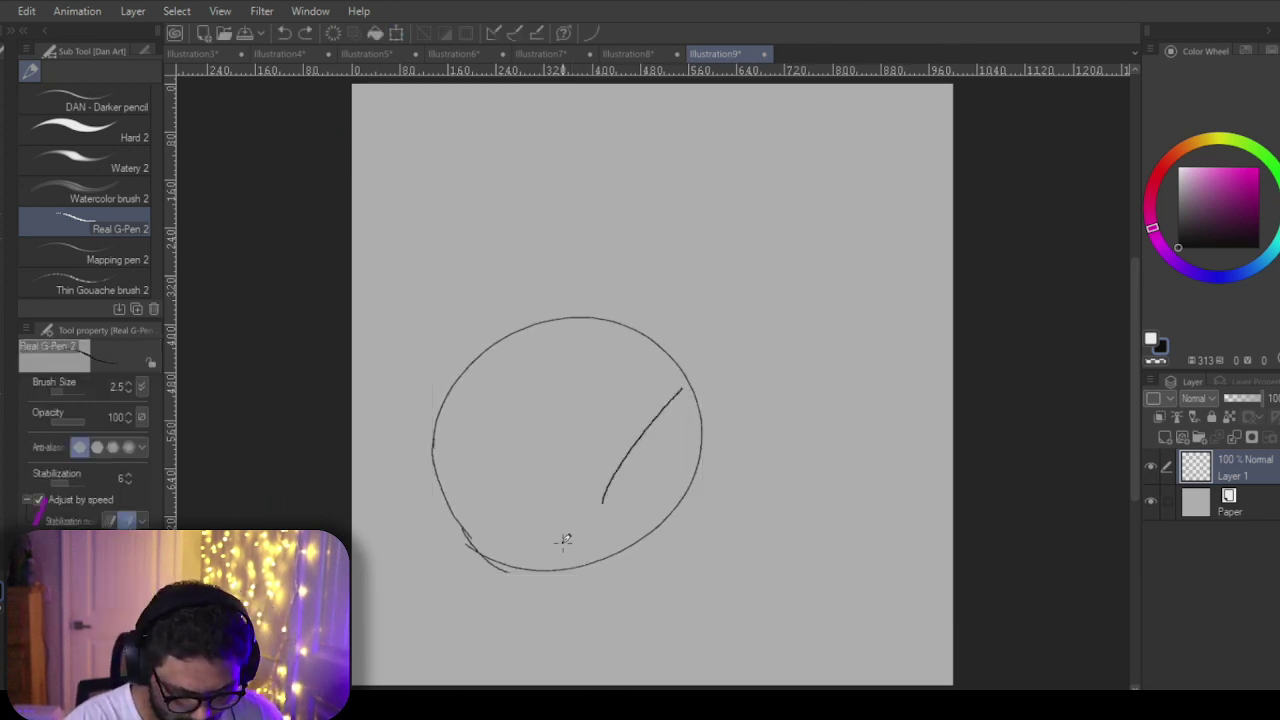
{"action": "key", "text": "ctrl+z"}
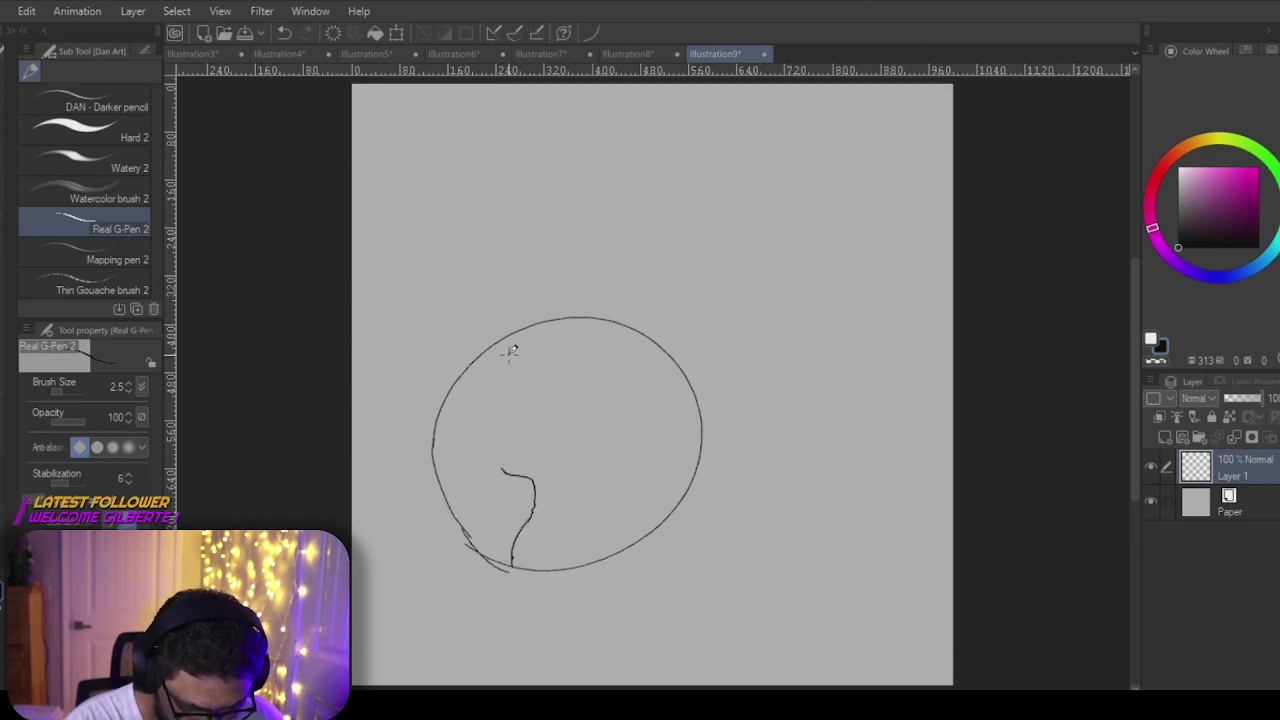
{"action": "mouse_move", "coordinate": [502, 470]}
{"action": "left_mouse_down"}
{"action": "mouse_move", "coordinate": [466, 447]}
{"action": "mouse_move", "coordinate": [474, 422]}
{"action": "mouse_move", "coordinate": [509, 421]}
{"action": "mouse_move", "coordinate": [530, 368]}
{"action": "mouse_move", "coordinate": [509, 349]}
{"action": "mouse_move", "coordinate": [610, 349]}
{"action": "mouse_move", "coordinate": [540, 332]}
{"action": "mouse_move", "coordinate": [595, 342]}
{"action": "mouse_move", "coordinate": [593, 331]}
{"action": "mouse_move", "coordinate": [510, 332]}
{"action": "left_mouse_up"}
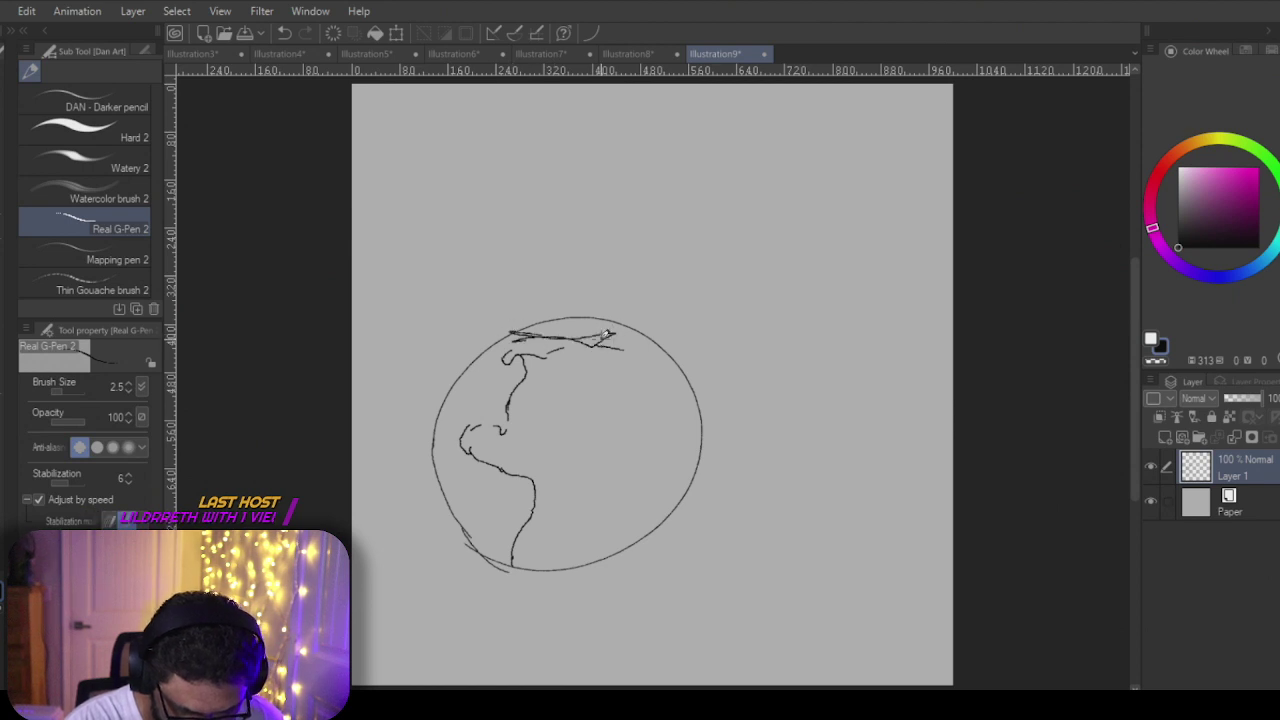
{"action": "mouse_move", "coordinate": [625, 343]}
{"action": "left_mouse_down"}
{"action": "mouse_move", "coordinate": [587, 391]}
{"action": "mouse_move", "coordinate": [622, 389]}
{"action": "mouse_move", "coordinate": [627, 402]}
{"action": "mouse_move", "coordinate": [571, 426]}
{"action": "mouse_move", "coordinate": [592, 459]}
{"action": "mouse_move", "coordinate": [592, 496]}
{"action": "mouse_move", "coordinate": [616, 502]}
{"action": "mouse_move", "coordinate": [608, 534]}
{"action": "mouse_move", "coordinate": [649, 479]}
{"action": "mouse_move", "coordinate": [633, 448]}
{"action": "mouse_move", "coordinate": [641, 432]}
{"action": "mouse_move", "coordinate": [653, 470]}
{"action": "mouse_move", "coordinate": [630, 421]}
{"action": "mouse_move", "coordinate": [653, 417]}
{"action": "mouse_move", "coordinate": [650, 399]}
{"action": "mouse_move", "coordinate": [665, 449]}
{"action": "mouse_move", "coordinate": [677, 438]}
{"action": "mouse_move", "coordinate": [671, 467]}
{"action": "mouse_move", "coordinate": [686, 453]}
{"action": "mouse_move", "coordinate": [665, 482]}
{"action": "mouse_move", "coordinate": [678, 478]}
{"action": "mouse_move", "coordinate": [666, 522]}
{"action": "mouse_move", "coordinate": [686, 479]}
{"action": "mouse_move", "coordinate": [670, 514]}
{"action": "left_mouse_up"}
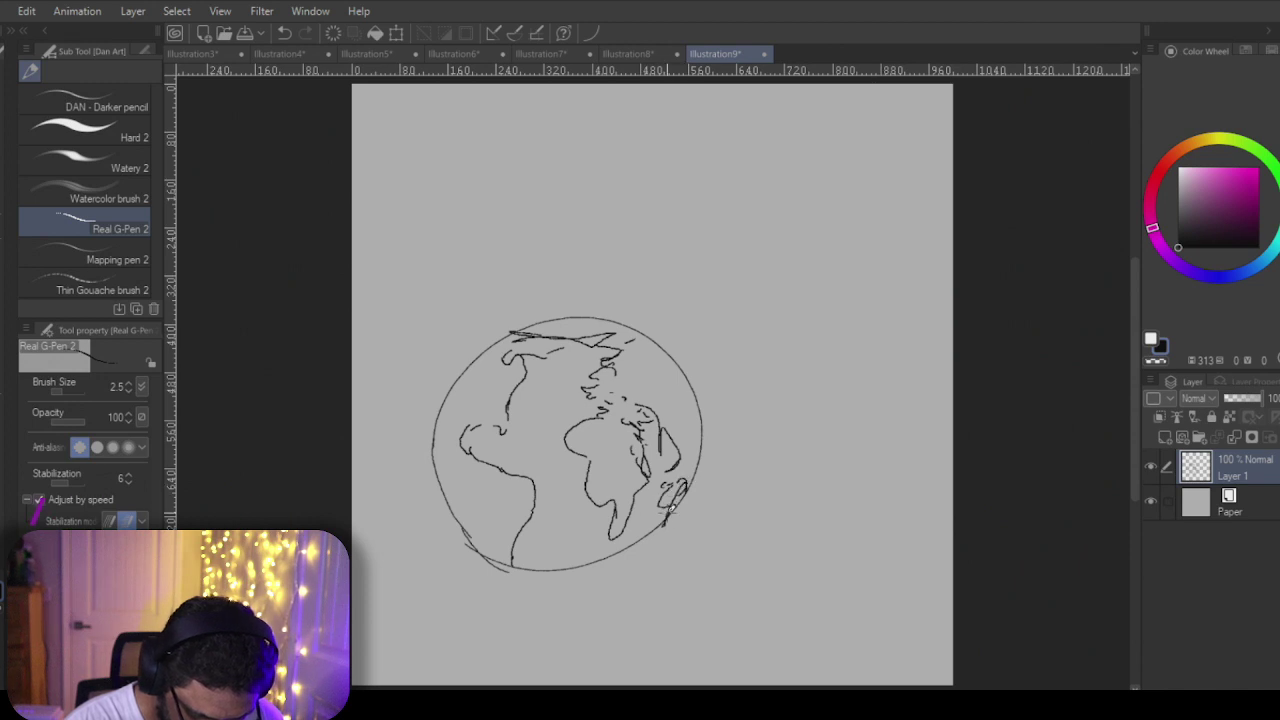
Step: Add scribbled polar caps and extra coastlines to the globe and thicken its outer edge with loose strokes
{"action": "mouse_move", "coordinate": [470, 552]}
{"action": "left_mouse_down"}
{"action": "mouse_move", "coordinate": [640, 548]}
{"action": "mouse_move", "coordinate": [498, 543]}
{"action": "mouse_move", "coordinate": [494, 512]}
{"action": "mouse_move", "coordinate": [516, 536]}
{"action": "mouse_move", "coordinate": [534, 482]}
{"action": "mouse_move", "coordinate": [500, 508]}
{"action": "mouse_move", "coordinate": [446, 490]}
{"action": "mouse_move", "coordinate": [434, 434]}
{"action": "mouse_move", "coordinate": [452, 458]}
{"action": "left_mouse_up"}
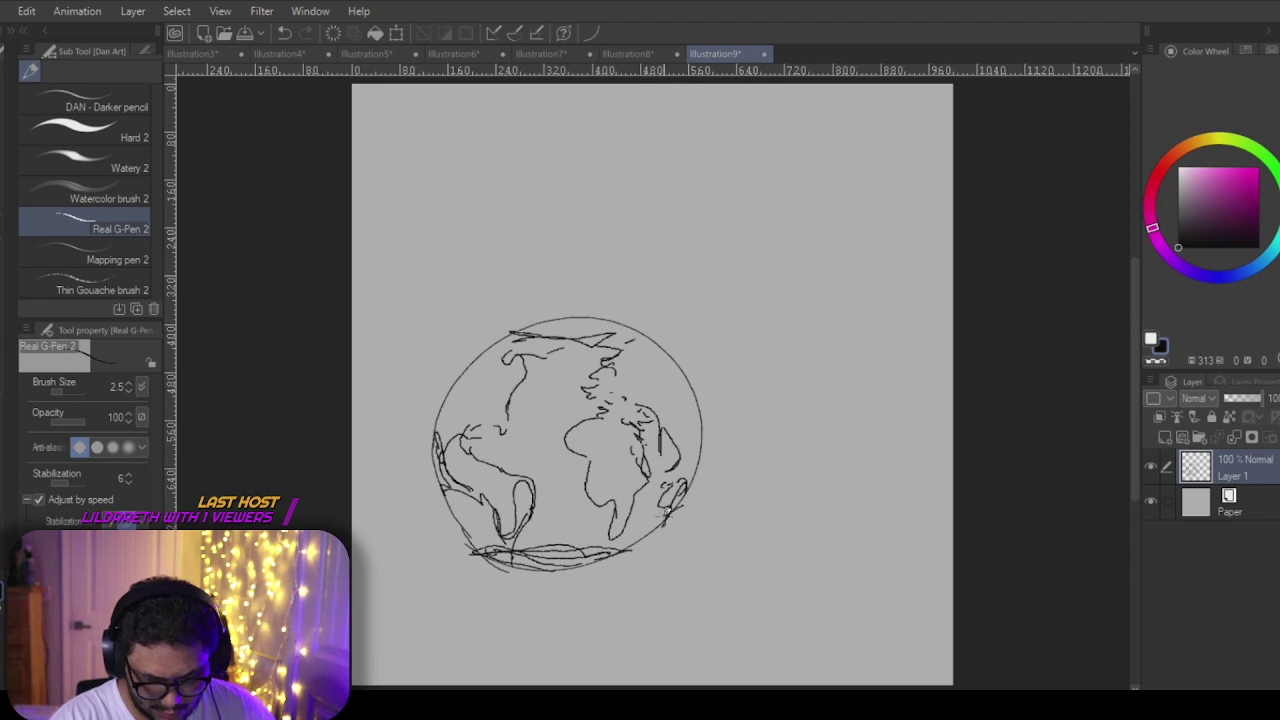
{"action": "mouse_move", "coordinate": [666, 511]}
{"action": "left_mouse_down"}
{"action": "mouse_move", "coordinate": [488, 570]}
{"action": "mouse_move", "coordinate": [450, 520]}
{"action": "left_mouse_up"}
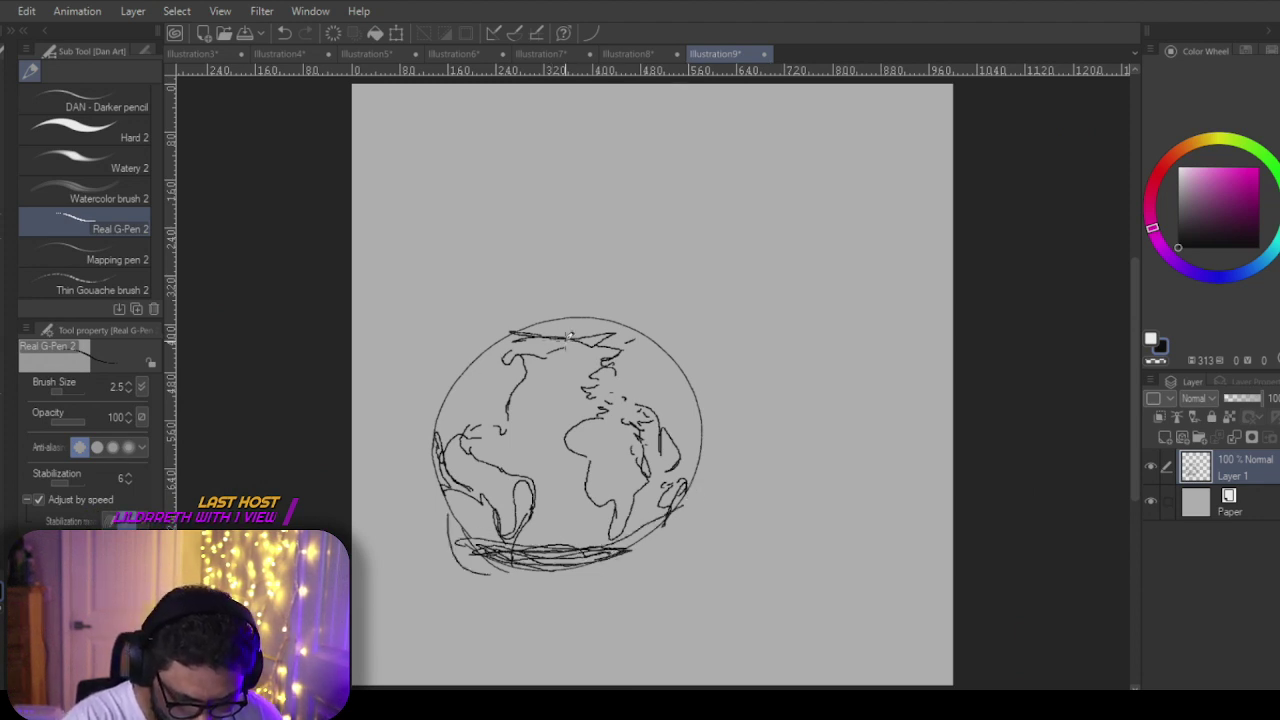
{"action": "mouse_move", "coordinate": [570, 338]}
{"action": "left_mouse_down"}
{"action": "mouse_move", "coordinate": [590, 314]}
{"action": "mouse_move", "coordinate": [506, 333]}
{"action": "mouse_move", "coordinate": [628, 330]}
{"action": "mouse_move", "coordinate": [561, 311]}
{"action": "mouse_move", "coordinate": [509, 330]}
{"action": "mouse_move", "coordinate": [600, 322]}
{"action": "left_mouse_up"}
{"action": "left_click_drag", "start_coordinate": [463, 349], "coordinate": [450, 385]}
{"action": "mouse_move", "coordinate": [462, 542]}
{"action": "left_mouse_down"}
{"action": "mouse_move", "coordinate": [571, 565]}
{"action": "mouse_move", "coordinate": [686, 492]}
{"action": "mouse_move", "coordinate": [520, 322]}
{"action": "left_mouse_up"}
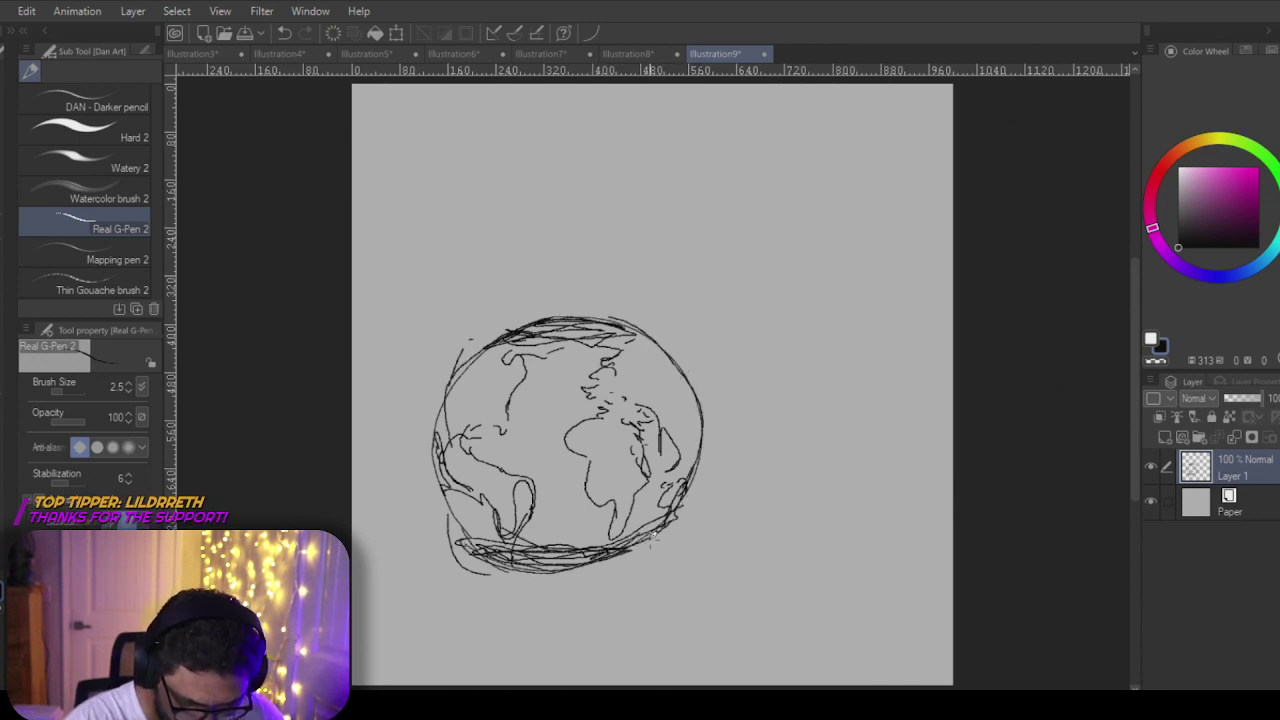
Step: Sketch long ground lines beneath the globe and a thick curved band with a jagged outline against its upper-right edge
{"action": "left_click_drag", "start_coordinate": [801, 312], "coordinate": [749, 402]}
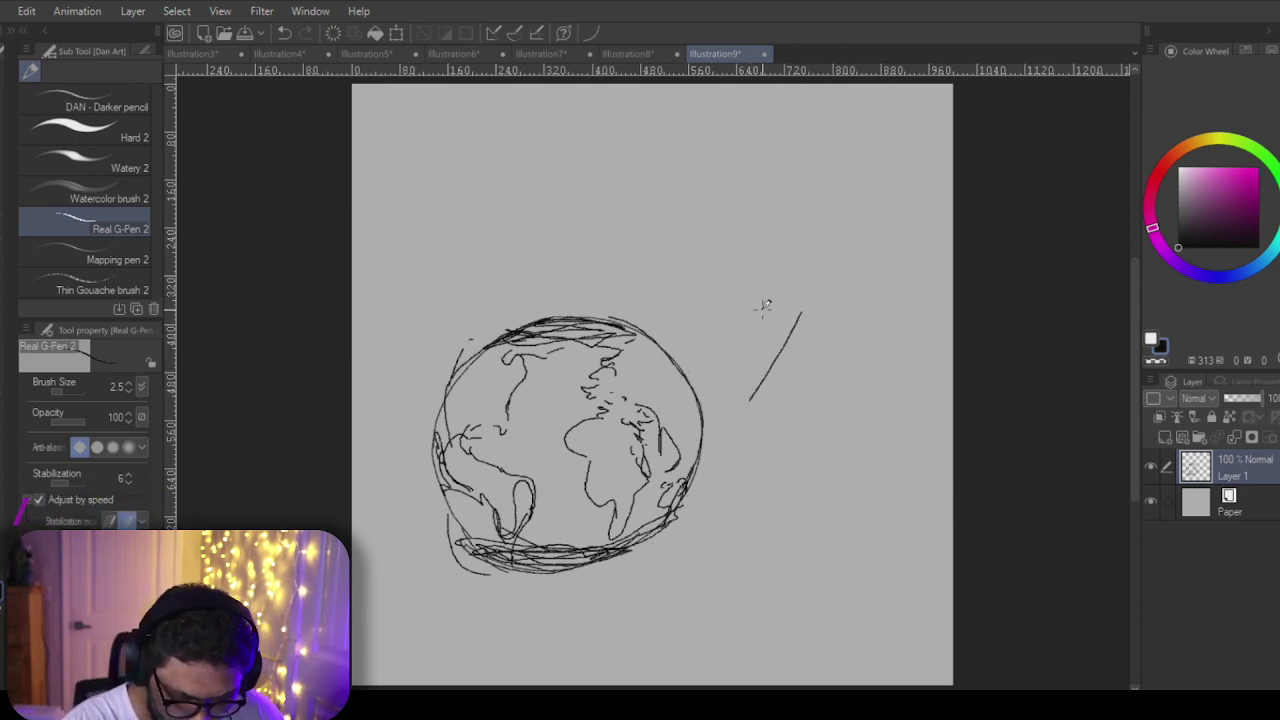
{"action": "mouse_move", "coordinate": [633, 322]}
{"action": "left_mouse_down"}
{"action": "mouse_move", "coordinate": [667, 289]}
{"action": "mouse_move", "coordinate": [644, 312]}
{"action": "mouse_move", "coordinate": [717, 282]}
{"action": "mouse_move", "coordinate": [746, 313]}
{"action": "mouse_move", "coordinate": [652, 292]}
{"action": "left_mouse_up"}
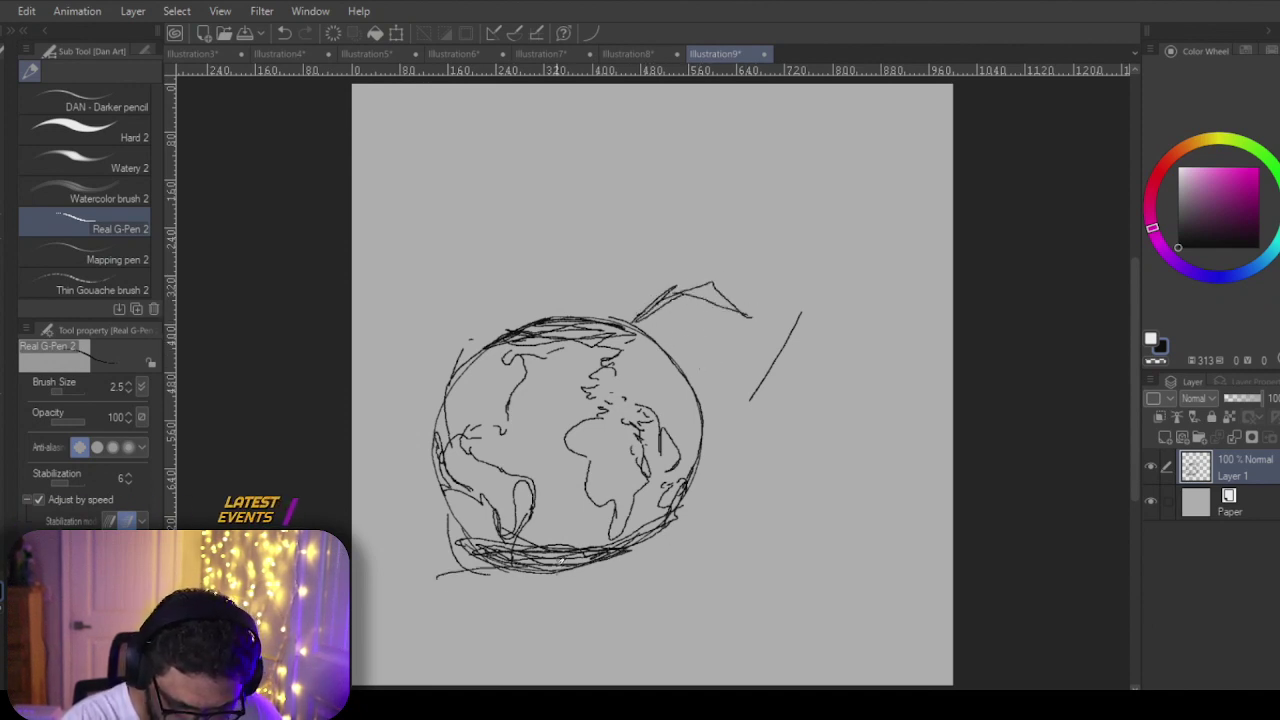
{"action": "mouse_move", "coordinate": [560, 563]}
{"action": "left_mouse_down"}
{"action": "mouse_move", "coordinate": [735, 543]}
{"action": "mouse_move", "coordinate": [748, 565]}
{"action": "mouse_move", "coordinate": [797, 566]}
{"action": "mouse_move", "coordinate": [583, 585]}
{"action": "mouse_move", "coordinate": [720, 572]}
{"action": "left_mouse_up"}
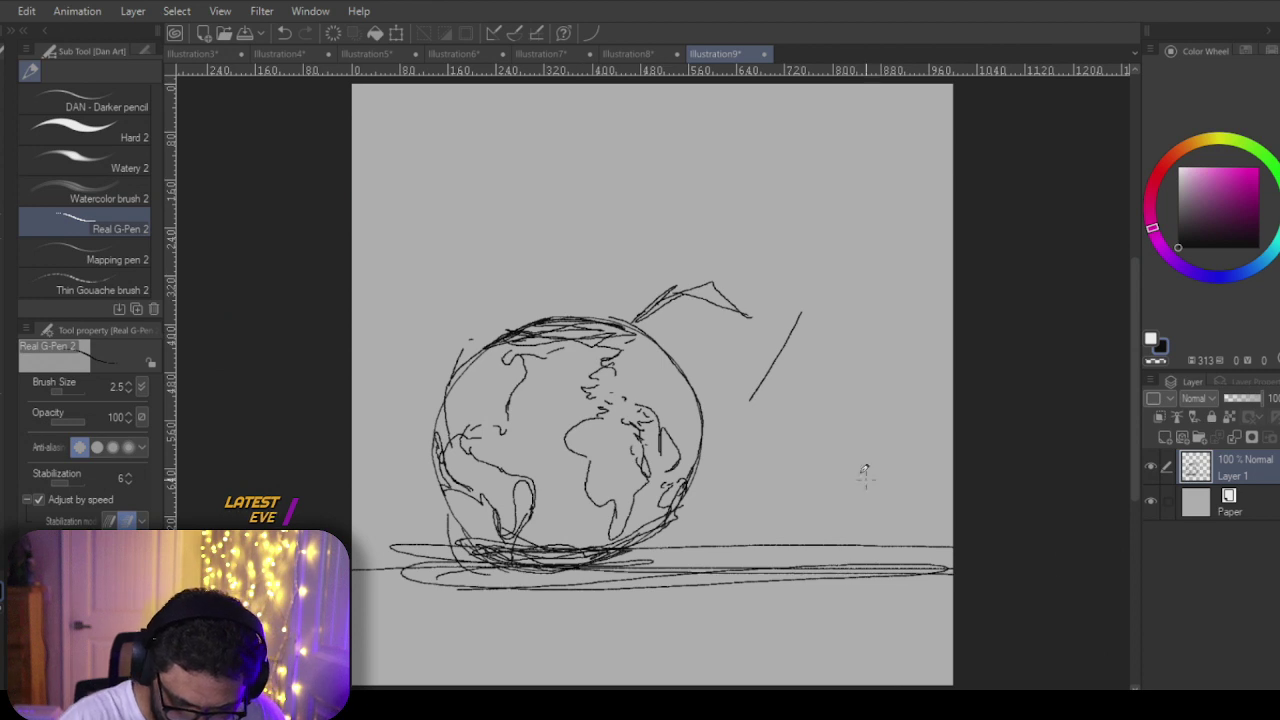
{"action": "left_click_drag", "start_coordinate": [712, 310], "coordinate": [735, 398]}
{"action": "mouse_move", "coordinate": [664, 289]}
{"action": "left_mouse_down"}
{"action": "mouse_move", "coordinate": [755, 362]}
{"action": "mouse_move", "coordinate": [672, 286]}
{"action": "mouse_move", "coordinate": [727, 433]}
{"action": "mouse_move", "coordinate": [701, 312]}
{"action": "mouse_move", "coordinate": [688, 297]}
{"action": "mouse_move", "coordinate": [729, 438]}
{"action": "mouse_move", "coordinate": [751, 408]}
{"action": "mouse_move", "coordinate": [627, 289]}
{"action": "left_mouse_up"}
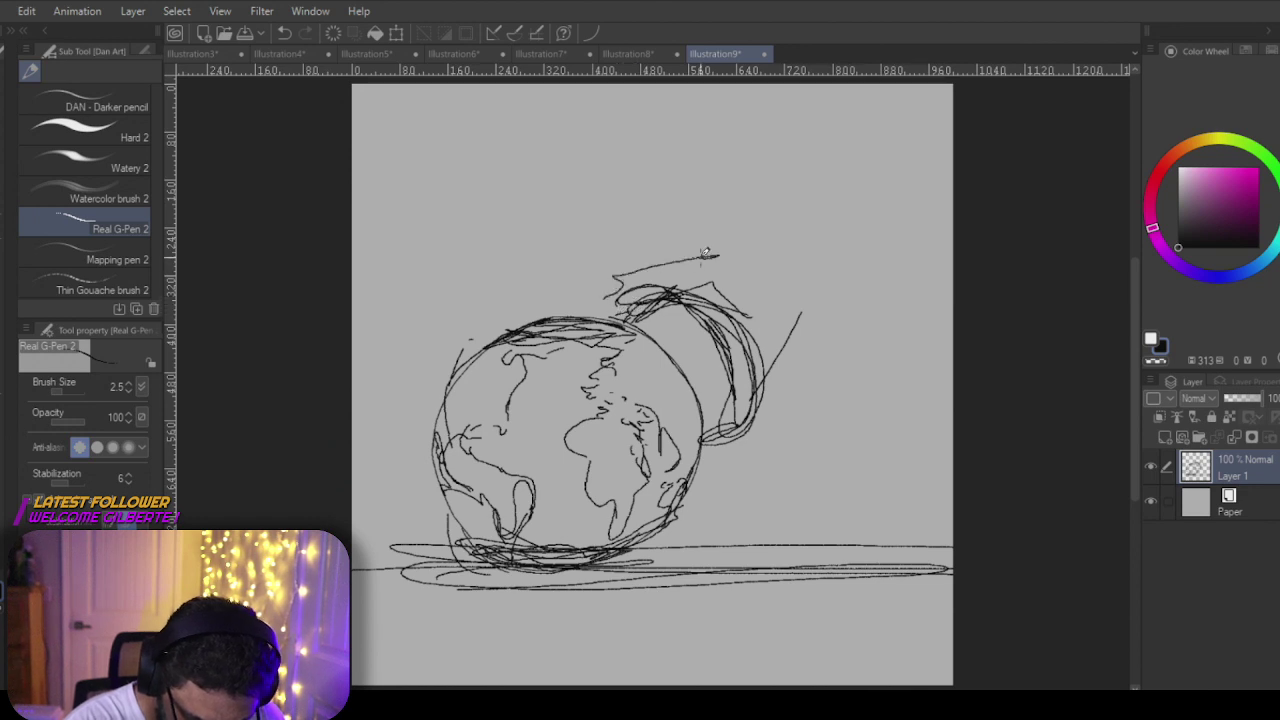
{"action": "mouse_move", "coordinate": [706, 254]}
{"action": "left_mouse_down"}
{"action": "mouse_move", "coordinate": [790, 280]}
{"action": "mouse_move", "coordinate": [800, 316]}
{"action": "left_mouse_up"}
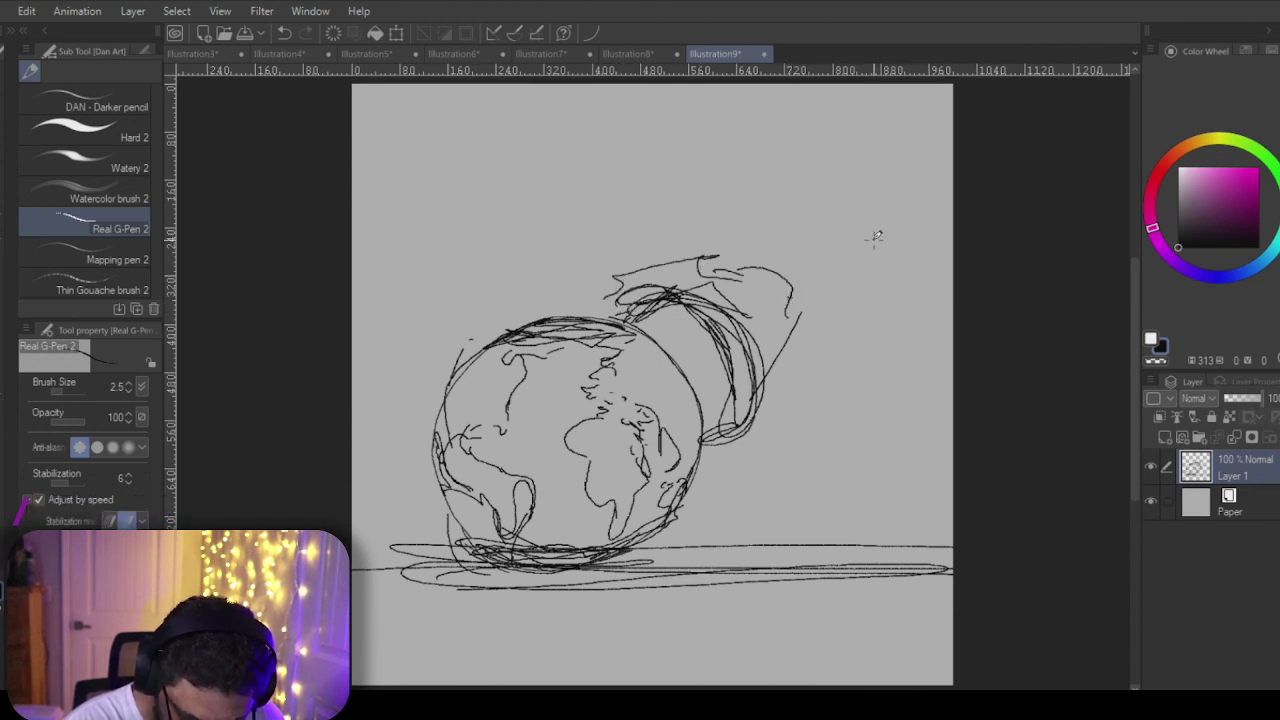
Step: Draw diagonal streaks trailing from the curved band toward the canvas's upper right
{"action": "left_click_drag", "start_coordinate": [875, 237], "coordinate": [736, 372]}
{"action": "mouse_move", "coordinate": [820, 244]}
{"action": "left_mouse_down"}
{"action": "mouse_move", "coordinate": [752, 272]}
{"action": "mouse_move", "coordinate": [800, 290]}
{"action": "left_mouse_up"}
{"action": "mouse_move", "coordinate": [868, 230]}
{"action": "left_mouse_down"}
{"action": "mouse_move", "coordinate": [833, 281]}
{"action": "mouse_move", "coordinate": [775, 368]}
{"action": "left_mouse_up"}
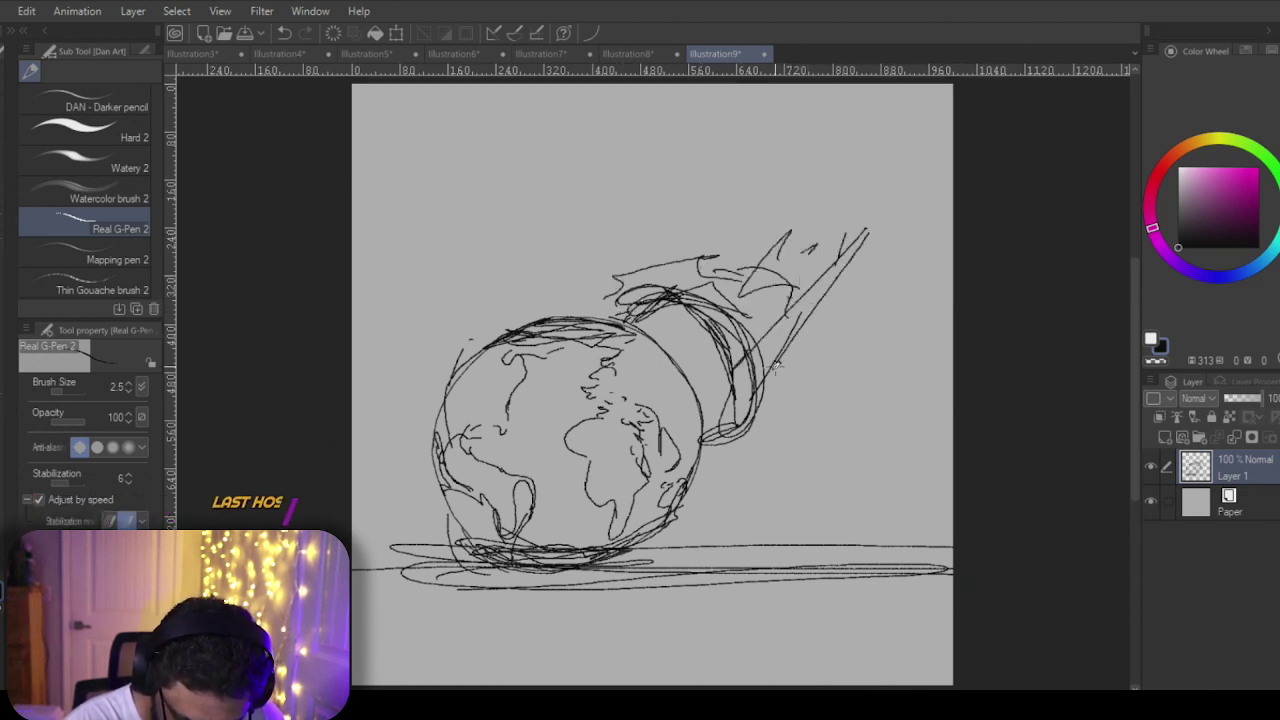
{"action": "left_click_drag", "start_coordinate": [855, 276], "coordinate": [768, 380]}
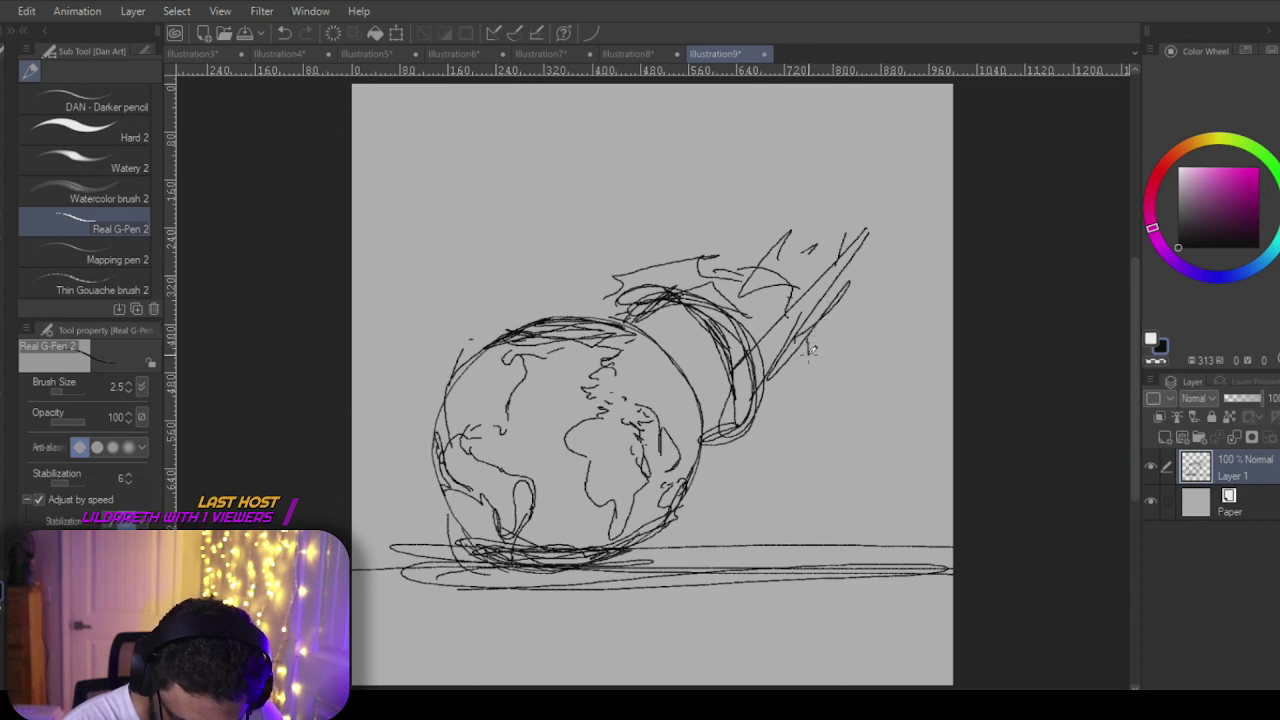
Step: Sketch a narrow upright loop below the diagonal streaks and long, nearly horizontal strokes above the globe
{"action": "mouse_move", "coordinate": [769, 376]}
{"action": "left_mouse_down"}
{"action": "mouse_move", "coordinate": [806, 448]}
{"action": "mouse_move", "coordinate": [748, 448]}
{"action": "mouse_move", "coordinate": [822, 442]}
{"action": "left_mouse_up"}
{"action": "mouse_move", "coordinate": [806, 340]}
{"action": "left_mouse_down"}
{"action": "mouse_move", "coordinate": [845, 385]}
{"action": "mouse_move", "coordinate": [824, 418]}
{"action": "left_mouse_up"}
{"action": "mouse_move", "coordinate": [812, 330]}
{"action": "left_mouse_down"}
{"action": "mouse_move", "coordinate": [836, 400]}
{"action": "mouse_move", "coordinate": [808, 436]}
{"action": "left_mouse_up"}
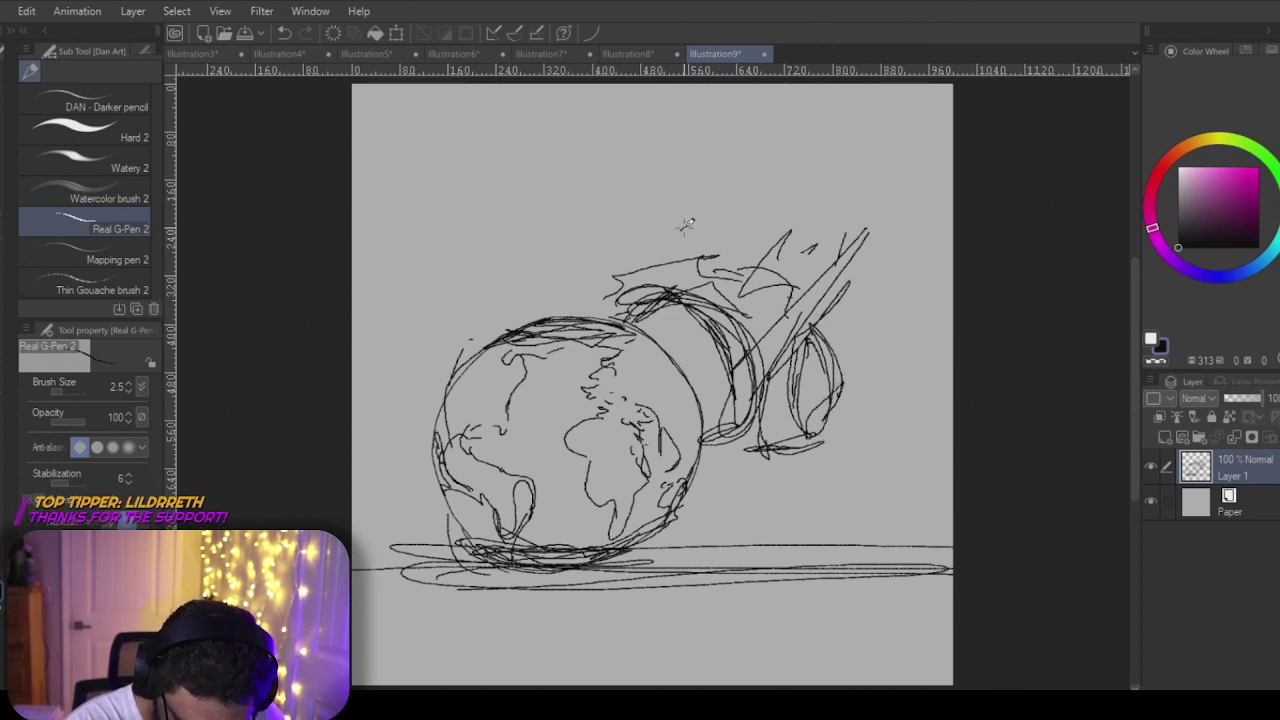
{"action": "left_click_drag", "start_coordinate": [730, 222], "coordinate": [879, 222]}
{"action": "left_click_drag", "start_coordinate": [732, 238], "coordinate": [477, 252]}
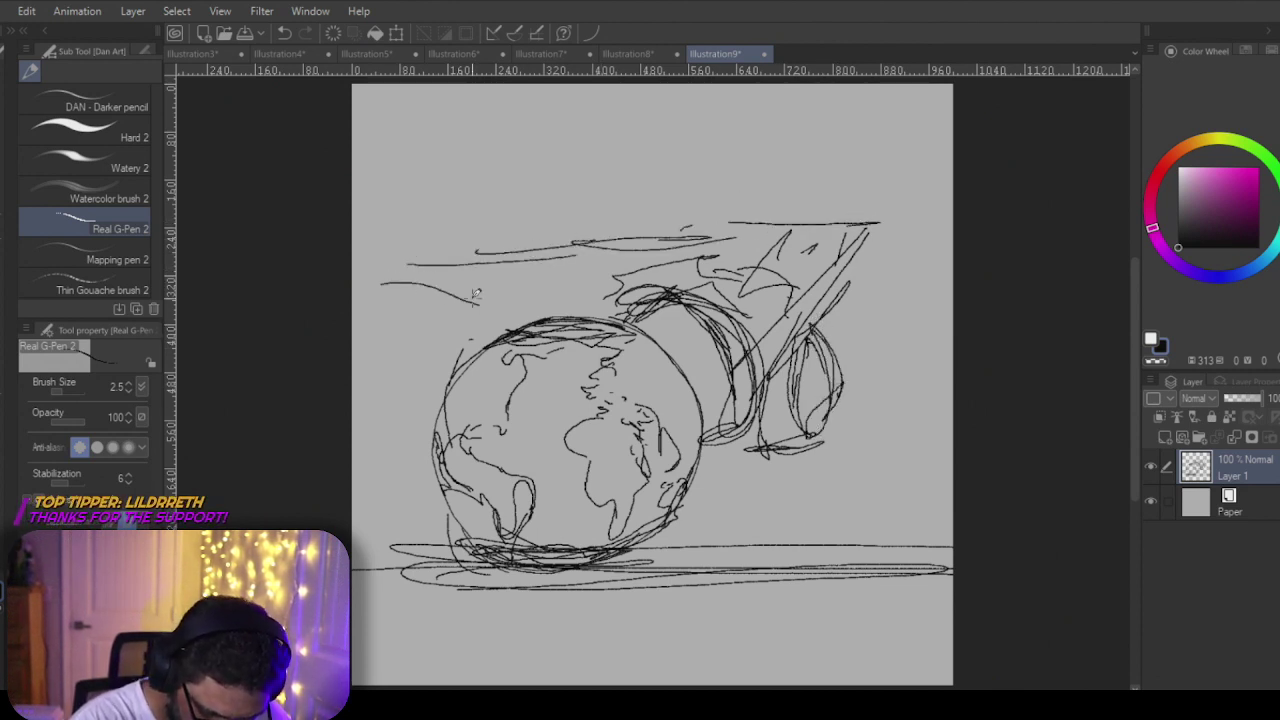
Step: Try sketching a large rounded loop against the globe's upper-left edge
{"action": "mouse_move", "coordinate": [440, 306]}
{"action": "left_mouse_down"}
{"action": "mouse_move", "coordinate": [372, 364]}
{"action": "mouse_move", "coordinate": [420, 410]}
{"action": "left_mouse_up"}
{"action": "mouse_move", "coordinate": [440, 298]}
{"action": "left_mouse_down"}
{"action": "mouse_move", "coordinate": [384, 392]}
{"action": "mouse_move", "coordinate": [468, 405]}
{"action": "left_mouse_up"}
{"action": "mouse_move", "coordinate": [460, 298]}
{"action": "left_mouse_down"}
{"action": "mouse_move", "coordinate": [414, 328]}
{"action": "mouse_move", "coordinate": [472, 330]}
{"action": "mouse_move", "coordinate": [422, 324]}
{"action": "mouse_move", "coordinate": [397, 262]}
{"action": "mouse_move", "coordinate": [398, 424]}
{"action": "mouse_move", "coordinate": [440, 412]}
{"action": "left_mouse_up"}
{"action": "left_click_drag", "start_coordinate": [438, 418], "coordinate": [394, 418]}
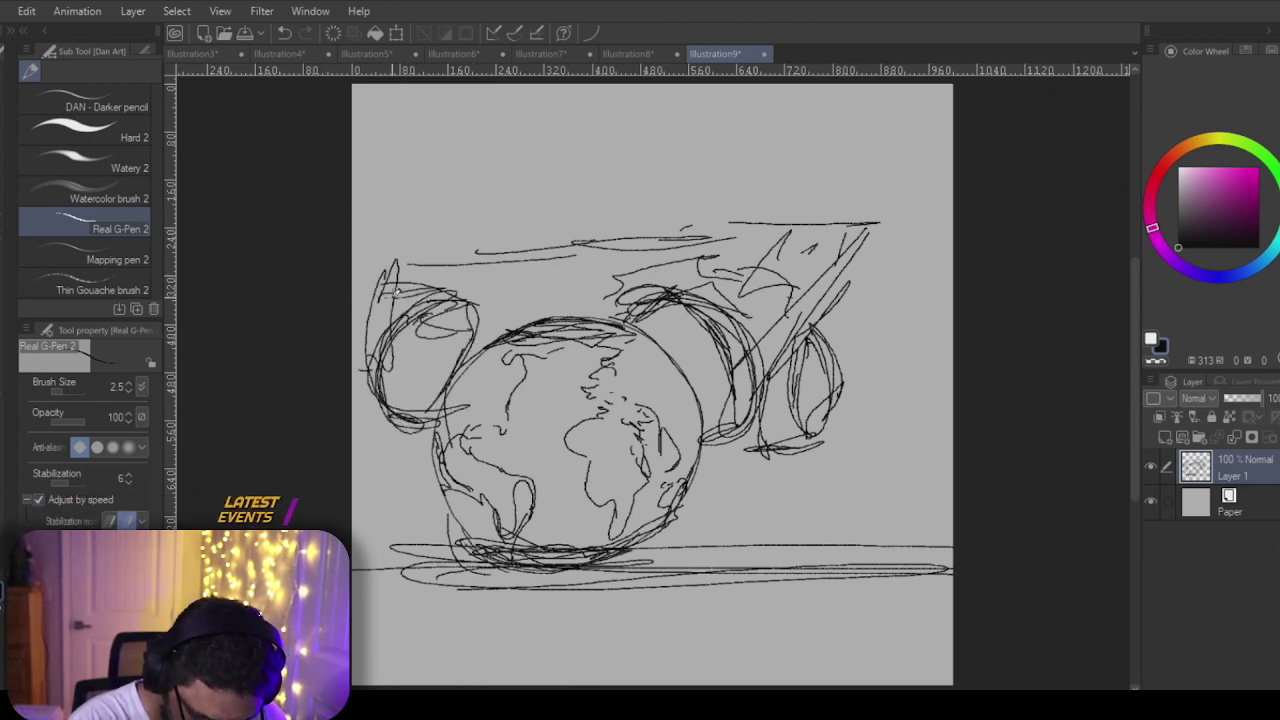
Step: Try looping scribbles along the line above the globe, undo them, and draw jagged peaks there instead
{"action": "left_click_drag", "start_coordinate": [396, 291], "coordinate": [530, 240]}
{"action": "left_click_drag", "start_coordinate": [508, 256], "coordinate": [523, 262]}
{"action": "mouse_move", "coordinate": [384, 288]}
{"action": "left_mouse_down"}
{"action": "mouse_move", "coordinate": [516, 238]}
{"action": "mouse_move", "coordinate": [590, 254]}
{"action": "left_mouse_up"}
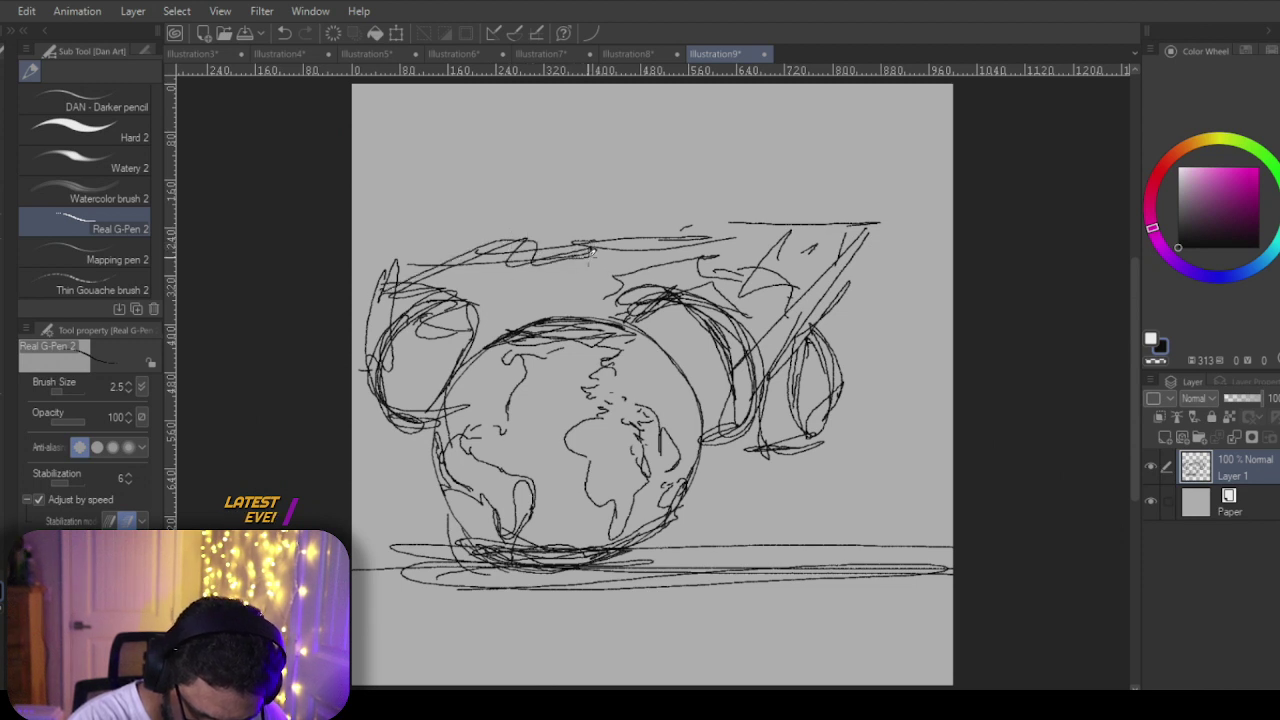
{"action": "key", "text": "ctrl+z"}
{"action": "key", "text": "ctrl+z"}
{"action": "key", "text": "ctrl+z"}
{"action": "mouse_move", "coordinate": [370, 263]}
{"action": "left_mouse_down"}
{"action": "mouse_move", "coordinate": [479, 246]}
{"action": "mouse_move", "coordinate": [397, 260]}
{"action": "mouse_move", "coordinate": [485, 215]}
{"action": "mouse_move", "coordinate": [472, 220]}
{"action": "mouse_move", "coordinate": [520, 245]}
{"action": "mouse_move", "coordinate": [589, 210]}
{"action": "mouse_move", "coordinate": [612, 218]}
{"action": "mouse_move", "coordinate": [612, 250]}
{"action": "left_mouse_up"}
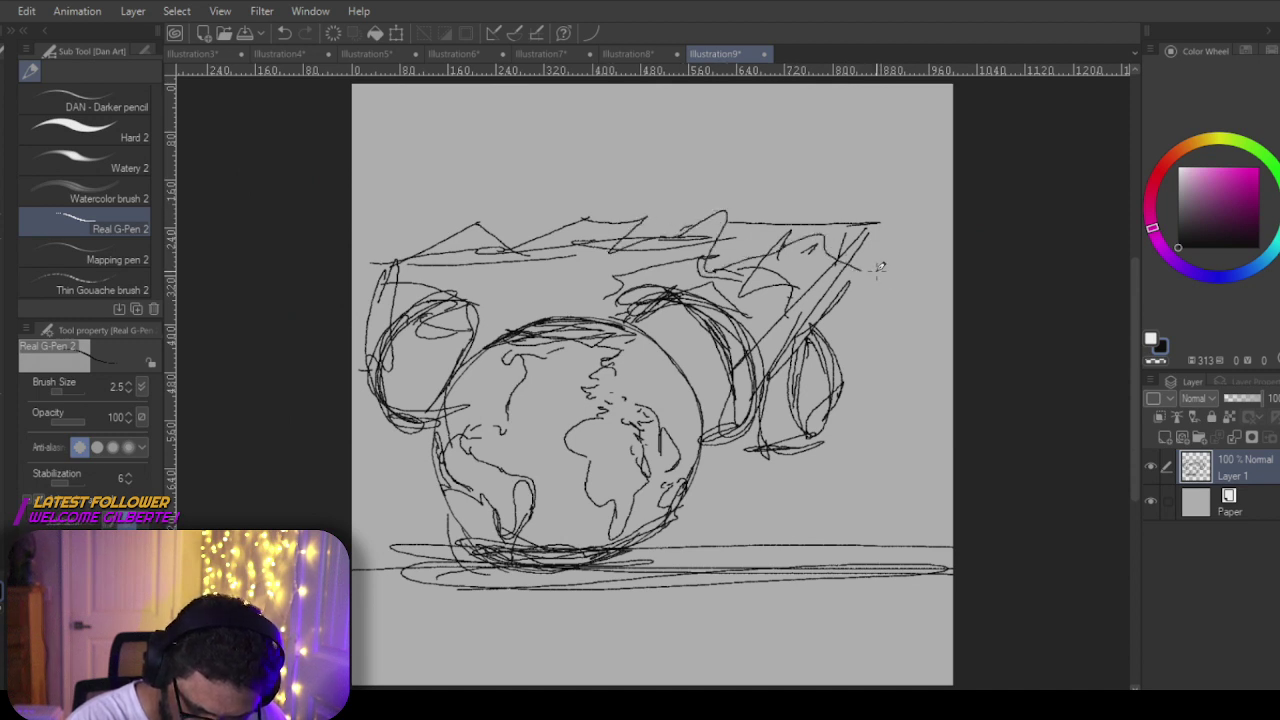
Step: Add short strokes between the curved band and the narrow loop, then try erasing the loop
{"action": "left_click_drag", "start_coordinate": [783, 376], "coordinate": [777, 407]}
{"action": "left_click_drag", "start_coordinate": [770, 386], "coordinate": [760, 418]}
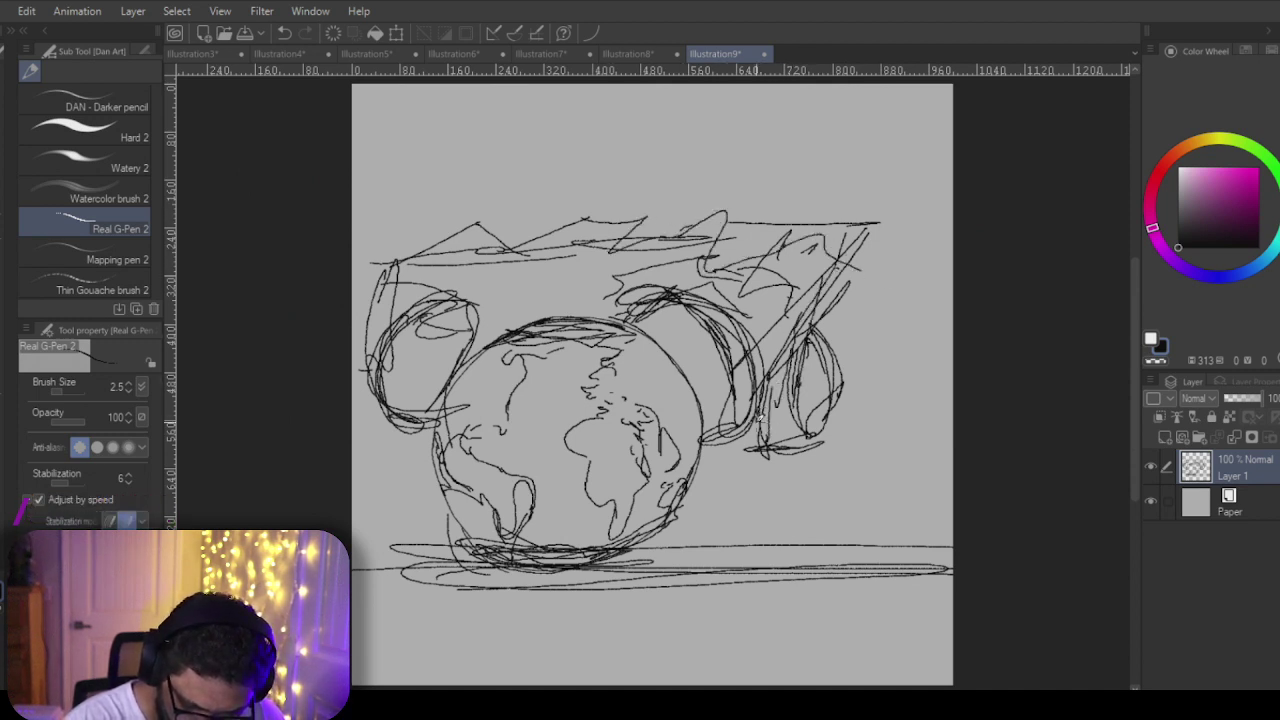
{"action": "key", "text": "e"}
{"action": "mouse_move", "coordinate": [830, 360]}
{"action": "left_mouse_down"}
{"action": "mouse_move", "coordinate": [758, 420]}
{"action": "mouse_move", "coordinate": [829, 318]}
{"action": "mouse_move", "coordinate": [806, 368]}
{"action": "left_mouse_up"}
{"action": "left_click_drag", "start_coordinate": [790, 456], "coordinate": [836, 388]}
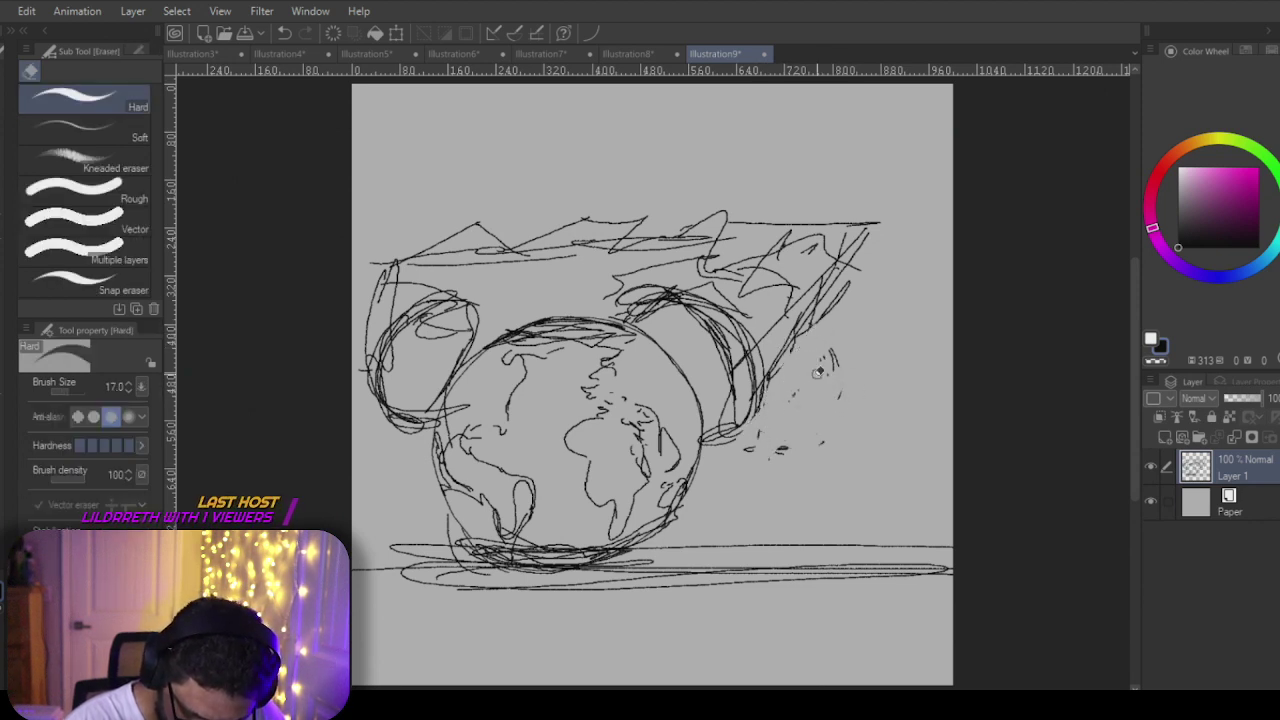
Step: Undo the loop erasure, the jagged peaks and the rounded loop at the globe's upper left
{"action": "key", "text": "ctrl+z"}
{"action": "key", "text": "ctrl+z"}
{"action": "key", "text": "ctrl+z"}
{"action": "key", "text": "ctrl+z"}
{"action": "key", "text": "ctrl+z"}
{"action": "key", "text": "ctrl+z"}
{"action": "key", "text": "ctrl+z"}
{"action": "key", "text": "ctrl+z"}
{"action": "key", "text": "ctrl+z"}
{"action": "key", "text": "ctrl+z"}
{"action": "key", "text": "ctrl+z"}
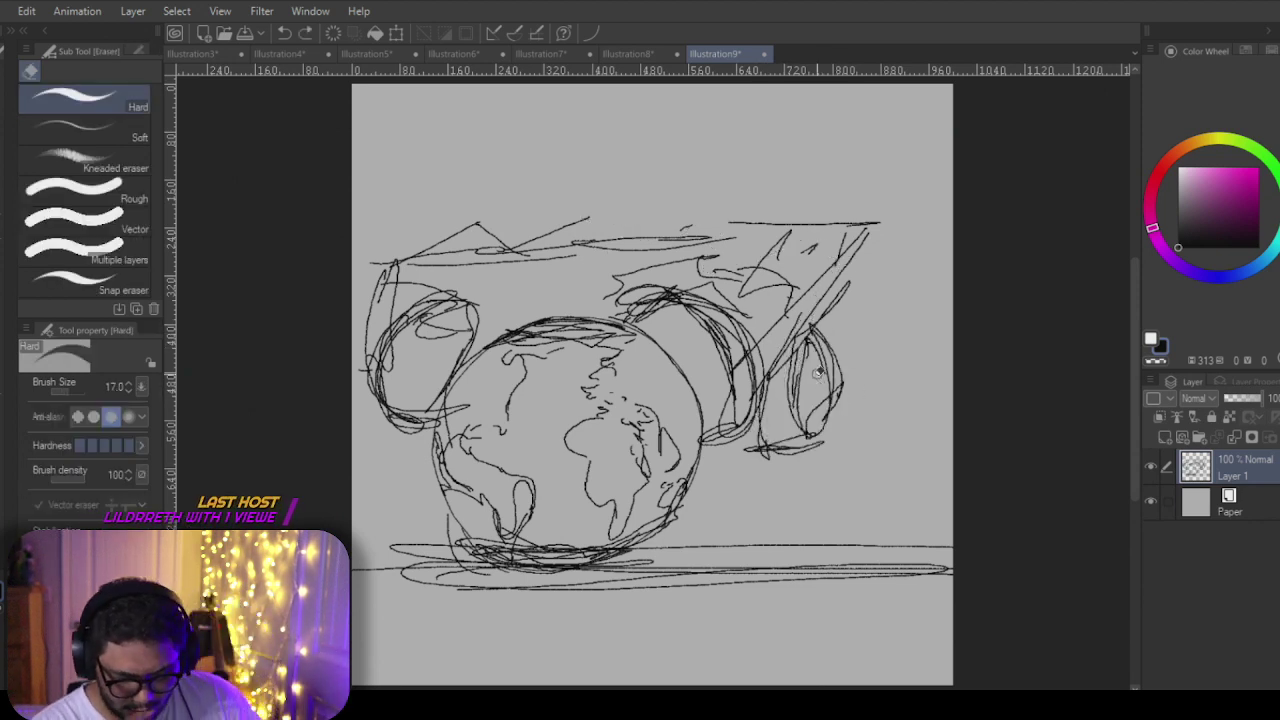
{"action": "key", "text": "ctrl+z"}
{"action": "key", "text": "ctrl+z"}
{"action": "key", "text": "ctrl+z"}
{"action": "key", "text": "ctrl+z"}
{"action": "key", "text": "ctrl+z"}
{"action": "key", "text": "ctrl+z"}
{"action": "key", "text": "ctrl+z"}
{"action": "key", "text": "ctrl+z"}
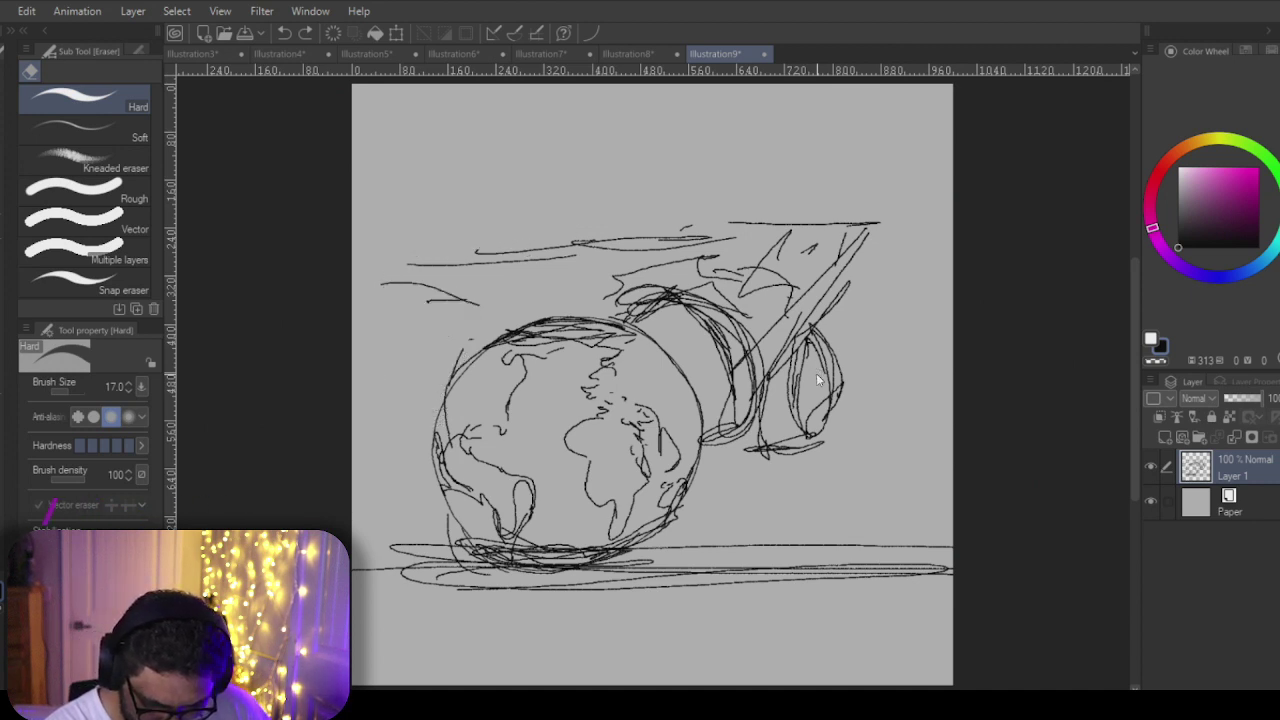
Step: Remove the narrow loop, the long lines above the globe and the spiky strokes beyond its upper-right side
{"action": "left_click_drag", "start_coordinate": [812, 340], "coordinate": [818, 366]}
{"action": "left_click_drag", "start_coordinate": [822, 440], "coordinate": [746, 450]}
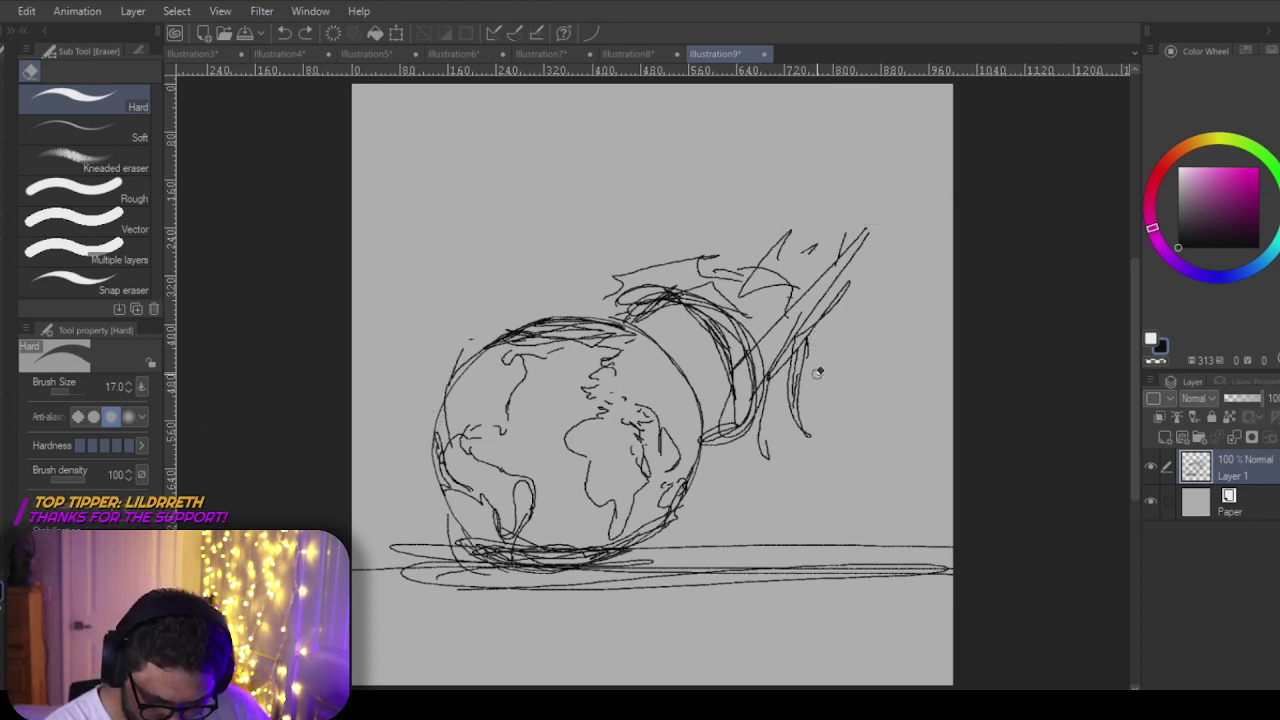
{"action": "key", "text": "ctrl+z"}
{"action": "key", "text": "ctrl+z"}
{"action": "key", "text": "ctrl+z"}
{"action": "key", "text": "ctrl+z"}
{"action": "key", "text": "ctrl+z"}
{"action": "key", "text": "ctrl+z"}
{"action": "key", "text": "ctrl+z"}
{"action": "key", "text": "ctrl+z"}
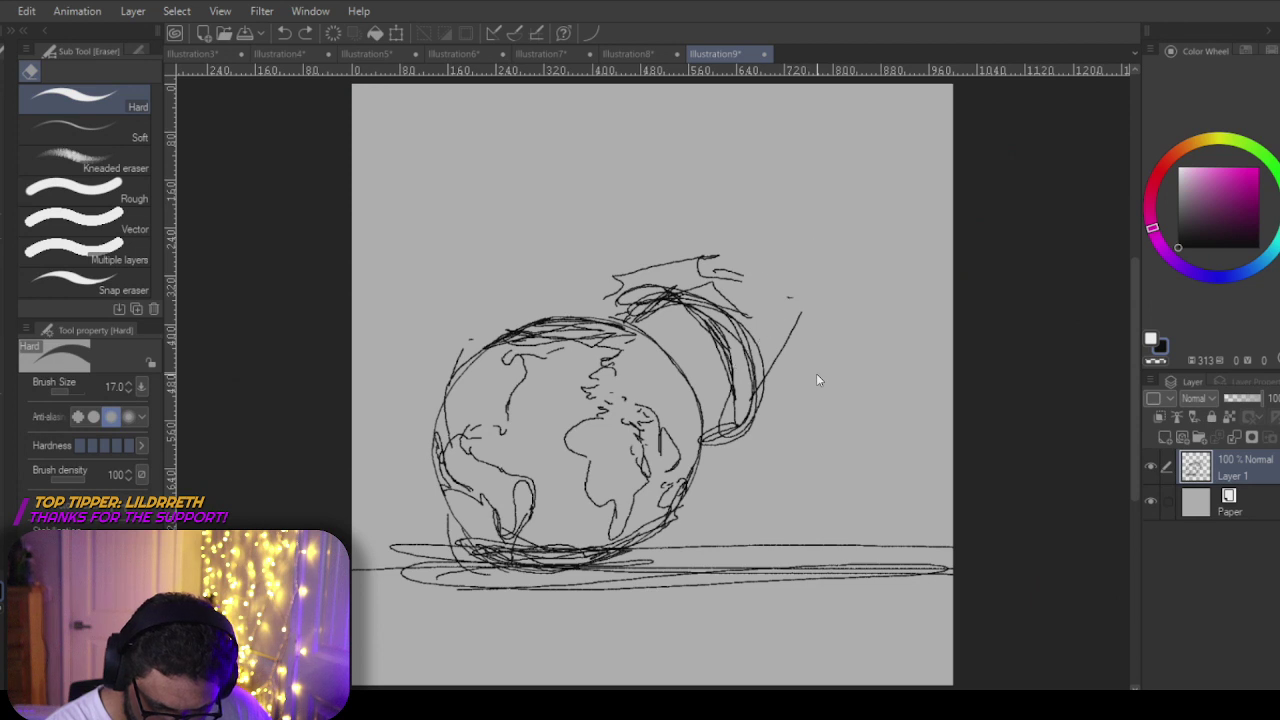
Step: Erase the curved band and leftover strokes at the globe's upper right, keeping the ground lines beneath the globe intact
{"action": "left_click_drag", "start_coordinate": [745, 300], "coordinate": [715, 435]}
{"action": "mouse_move", "coordinate": [950, 566]}
{"action": "left_mouse_down"}
{"action": "mouse_move", "coordinate": [420, 572]}
{"action": "mouse_move", "coordinate": [490, 568]}
{"action": "left_mouse_up"}
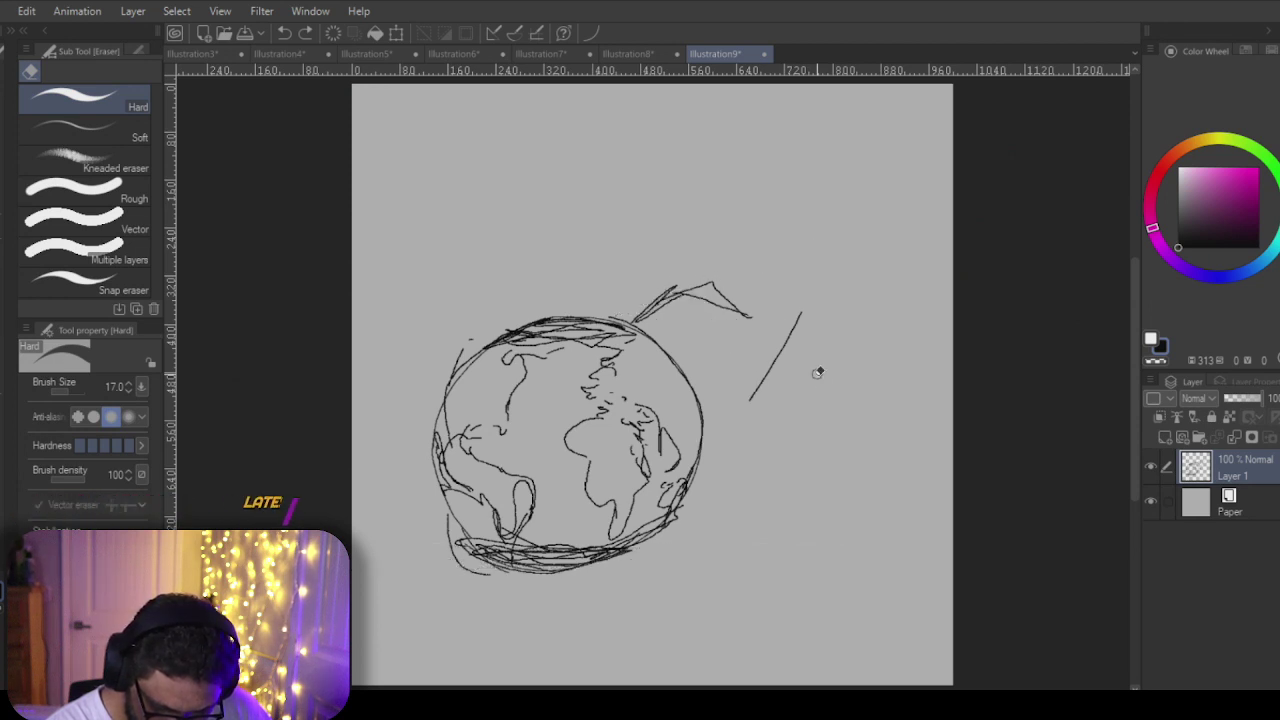
{"action": "key", "text": "ctrl+z"}
{"action": "key", "text": "ctrl+z"}
{"action": "key", "text": "ctrl+z"}
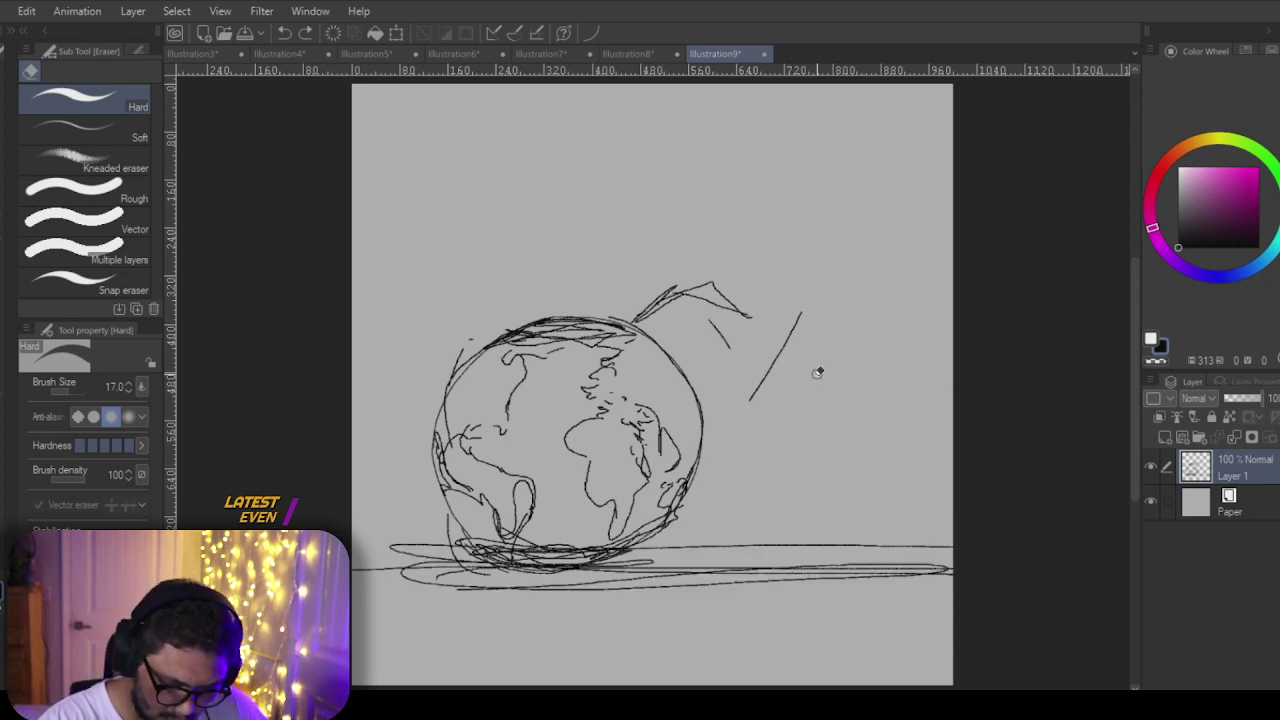
{"action": "mouse_move", "coordinate": [750, 314]}
{"action": "left_mouse_down"}
{"action": "mouse_move", "coordinate": [666, 271]}
{"action": "mouse_move", "coordinate": [657, 313]}
{"action": "mouse_move", "coordinate": [676, 326]}
{"action": "mouse_move", "coordinate": [711, 263]}
{"action": "mouse_move", "coordinate": [770, 337]}
{"action": "left_mouse_up"}
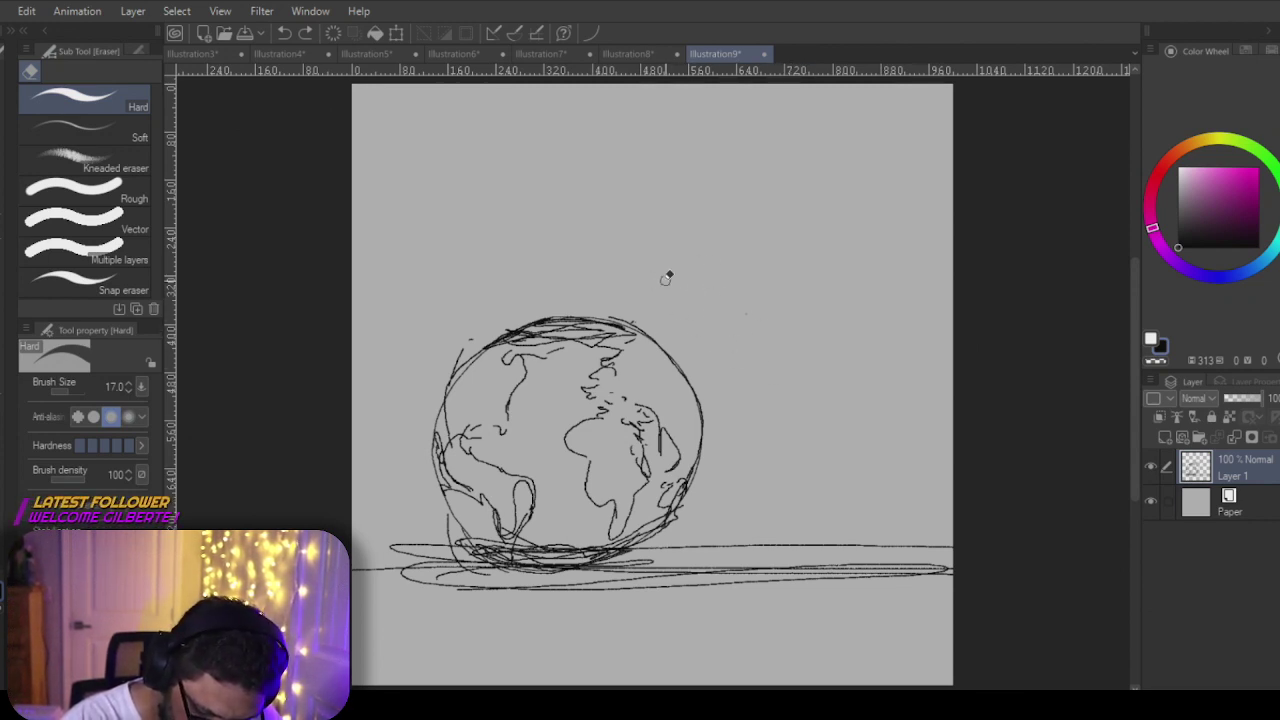
Step: Sketch a jagged line out from the globe's lower-right edge, erase its raised end, and continue it as a low flat line toward the canvas edge
{"action": "key", "text": "p"}
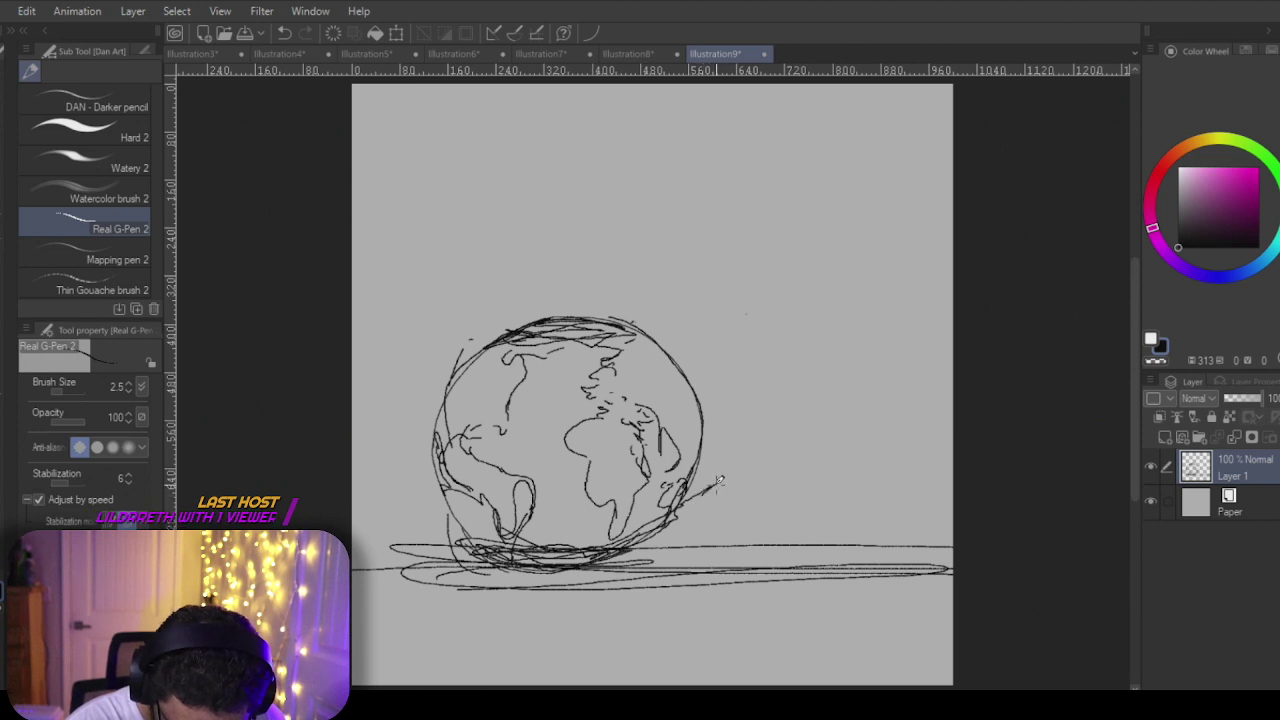
{"action": "mouse_move", "coordinate": [712, 491]}
{"action": "left_mouse_down"}
{"action": "mouse_move", "coordinate": [778, 466]}
{"action": "mouse_move", "coordinate": [795, 480]}
{"action": "mouse_move", "coordinate": [817, 462]}
{"action": "mouse_move", "coordinate": [802, 480]}
{"action": "mouse_move", "coordinate": [803, 425]}
{"action": "mouse_move", "coordinate": [893, 419]}
{"action": "left_mouse_up"}
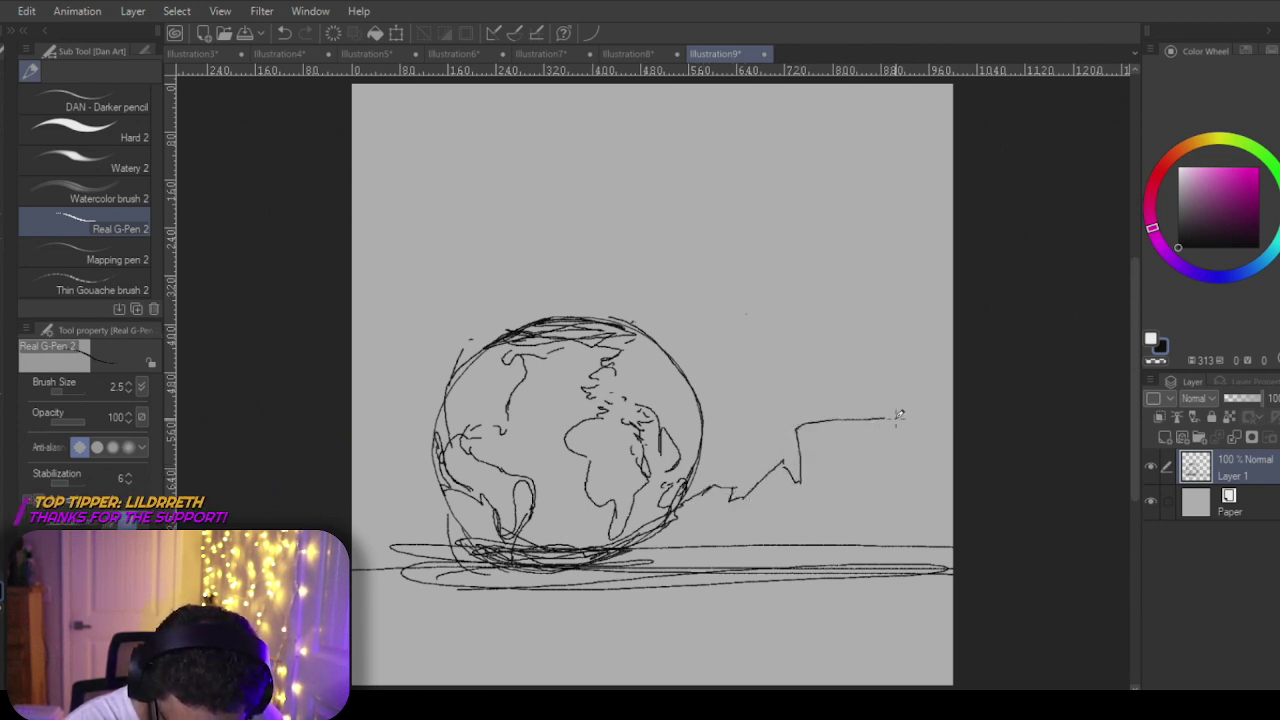
{"action": "key", "text": "e"}
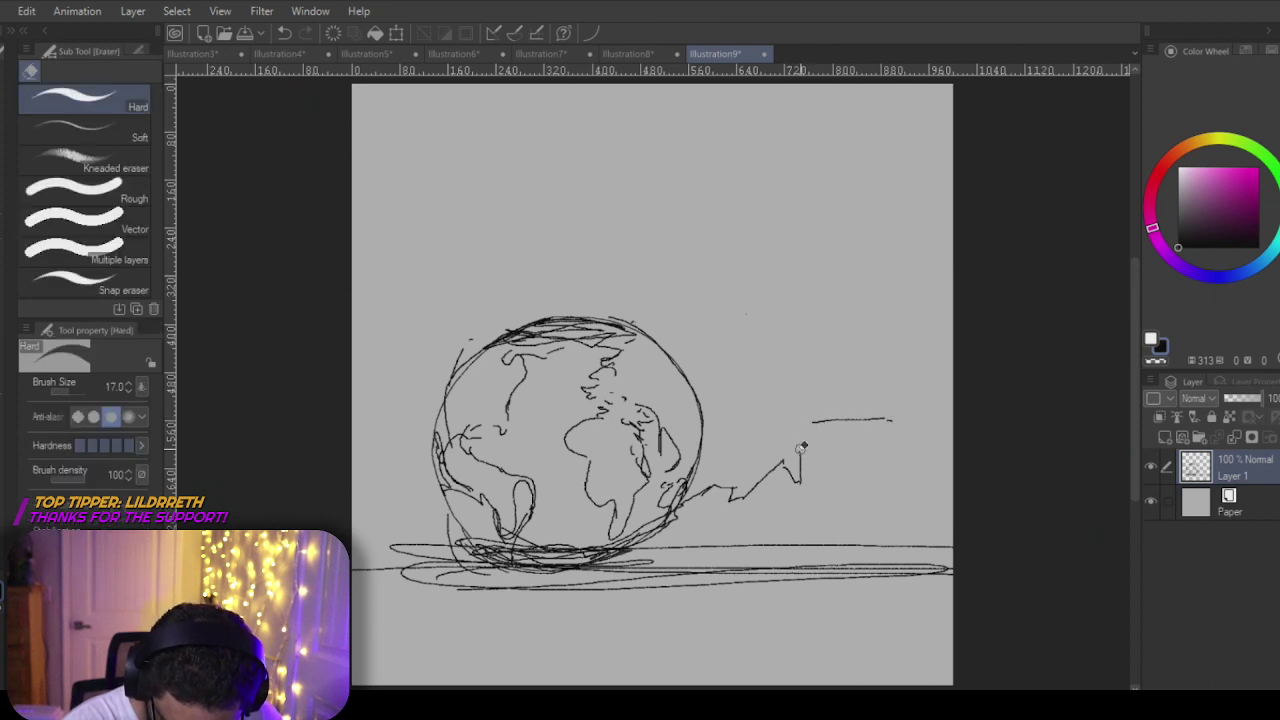
{"action": "mouse_move", "coordinate": [818, 421]}
{"action": "left_mouse_down"}
{"action": "mouse_move", "coordinate": [860, 417]}
{"action": "mouse_move", "coordinate": [857, 434]}
{"action": "left_mouse_up"}
{"action": "key", "text": "p"}
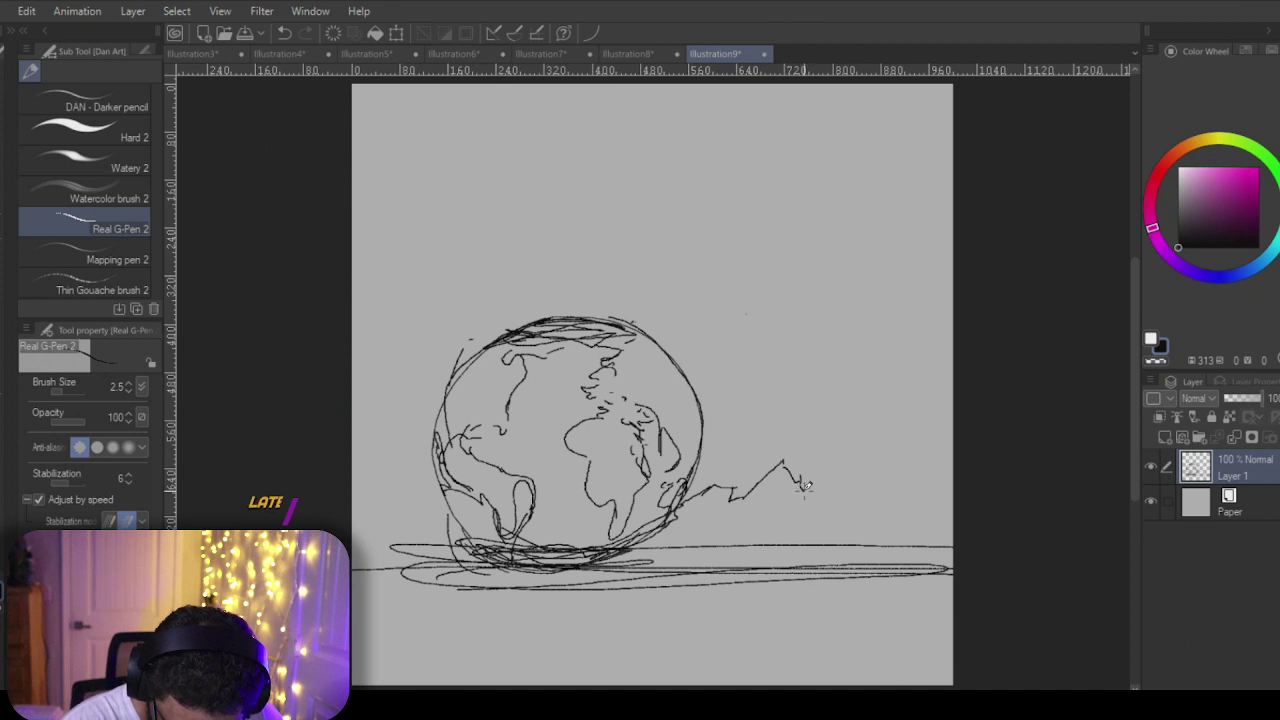
{"action": "left_click_drag", "start_coordinate": [805, 486], "coordinate": [838, 490]}
{"action": "left_click_drag", "start_coordinate": [925, 478], "coordinate": [946, 481]}
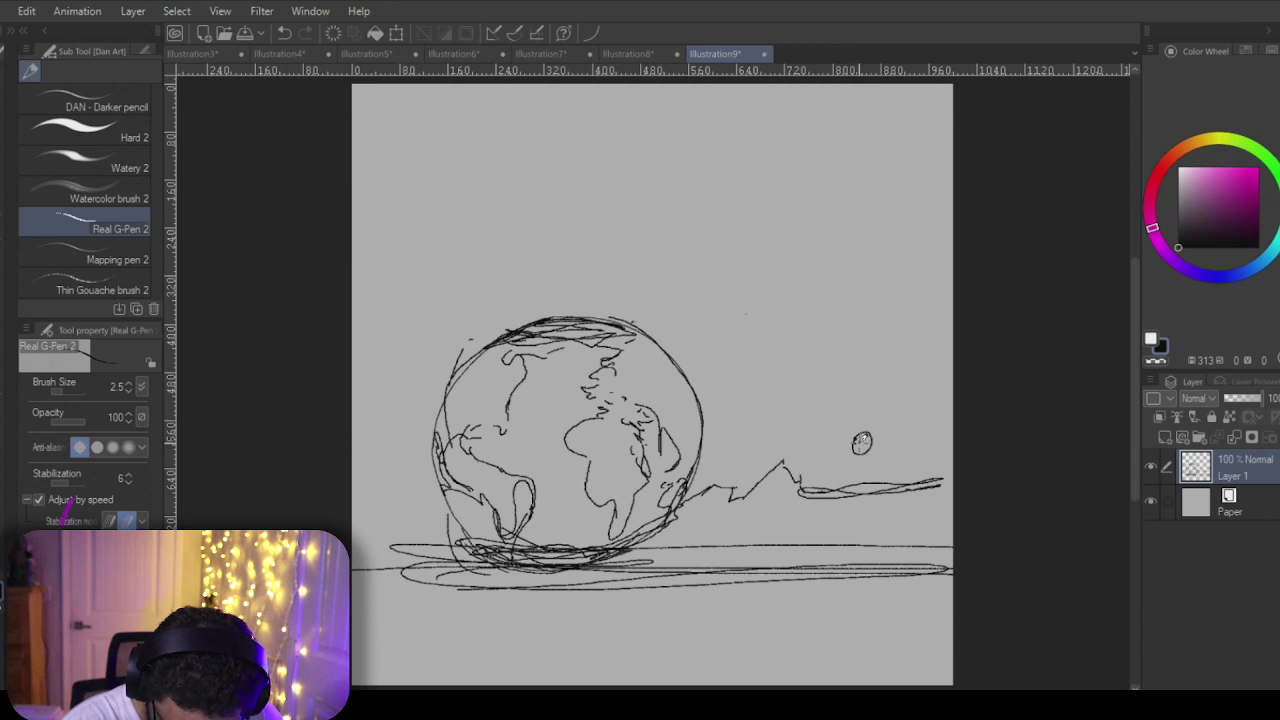
Step: Sketch a driver's face above the flat line, with a round eye, pointed nose, mouth, ear and a wide-brimmed hat
{"action": "left_click_drag", "start_coordinate": [864, 442], "coordinate": [853, 446]}
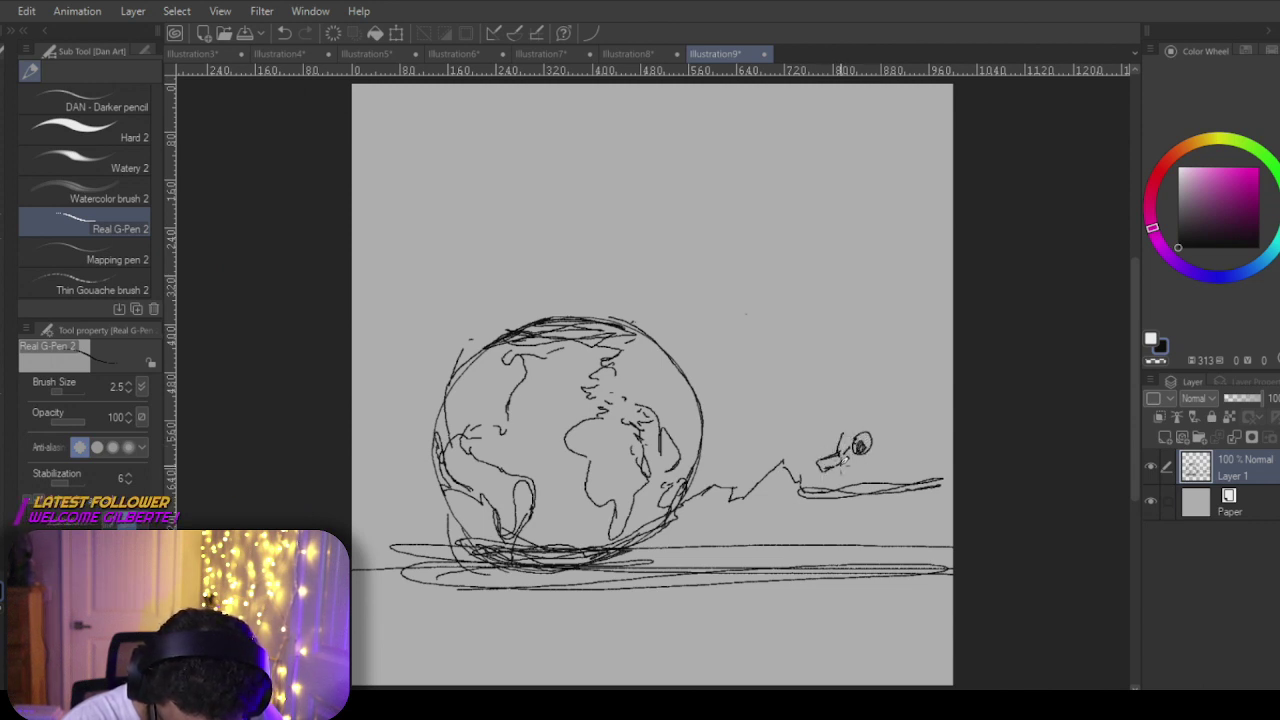
{"action": "left_click_drag", "start_coordinate": [842, 476], "coordinate": [852, 489]}
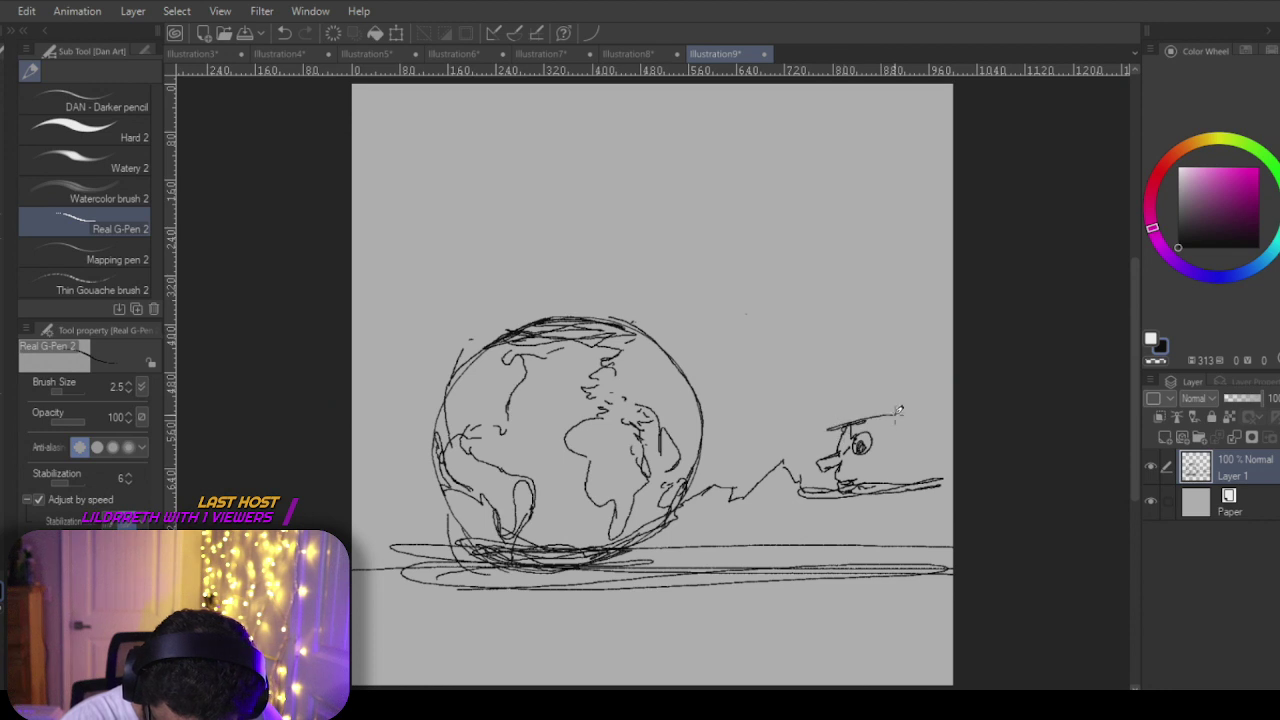
{"action": "mouse_move", "coordinate": [838, 378]}
{"action": "left_mouse_down"}
{"action": "mouse_move", "coordinate": [913, 382]}
{"action": "mouse_move", "coordinate": [923, 399]}
{"action": "mouse_move", "coordinate": [901, 408]}
{"action": "mouse_move", "coordinate": [928, 409]}
{"action": "mouse_move", "coordinate": [899, 421]}
{"action": "mouse_move", "coordinate": [932, 422]}
{"action": "mouse_move", "coordinate": [834, 428]}
{"action": "mouse_move", "coordinate": [880, 418]}
{"action": "left_mouse_up"}
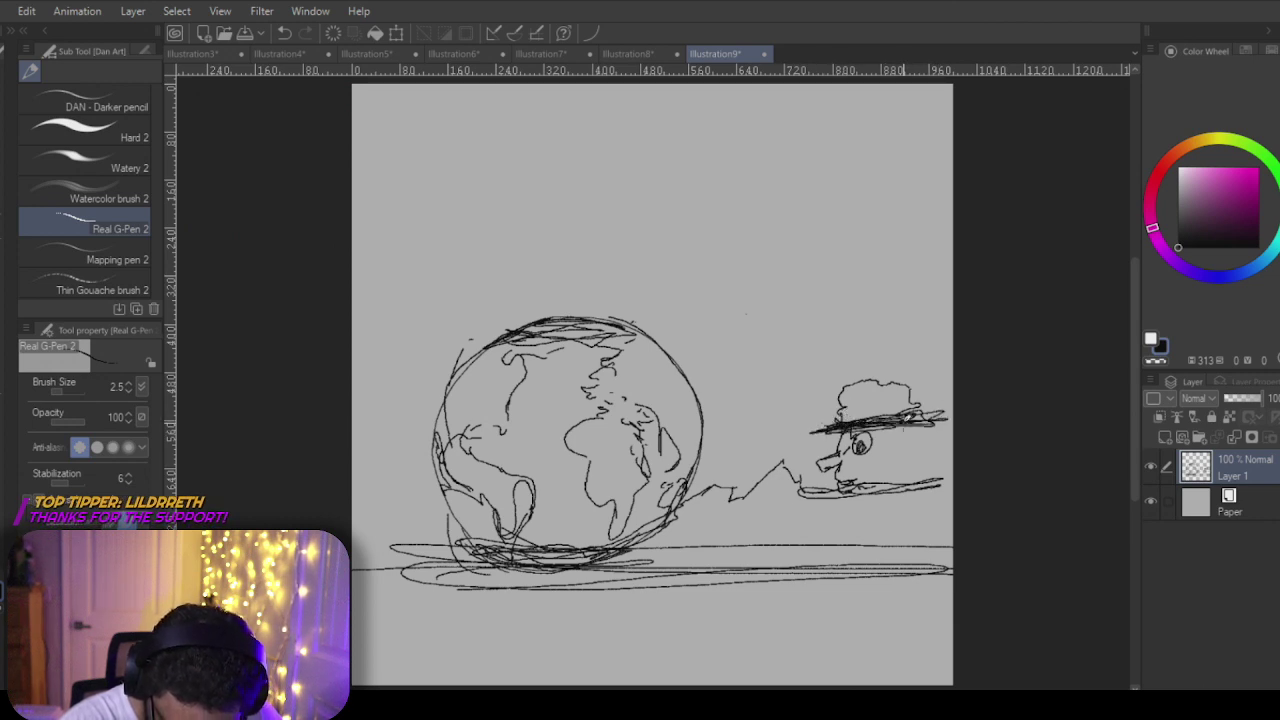
{"action": "mouse_move", "coordinate": [852, 440]}
{"action": "left_mouse_down"}
{"action": "mouse_move", "coordinate": [866, 428]}
{"action": "mouse_move", "coordinate": [857, 478]}
{"action": "left_mouse_up"}
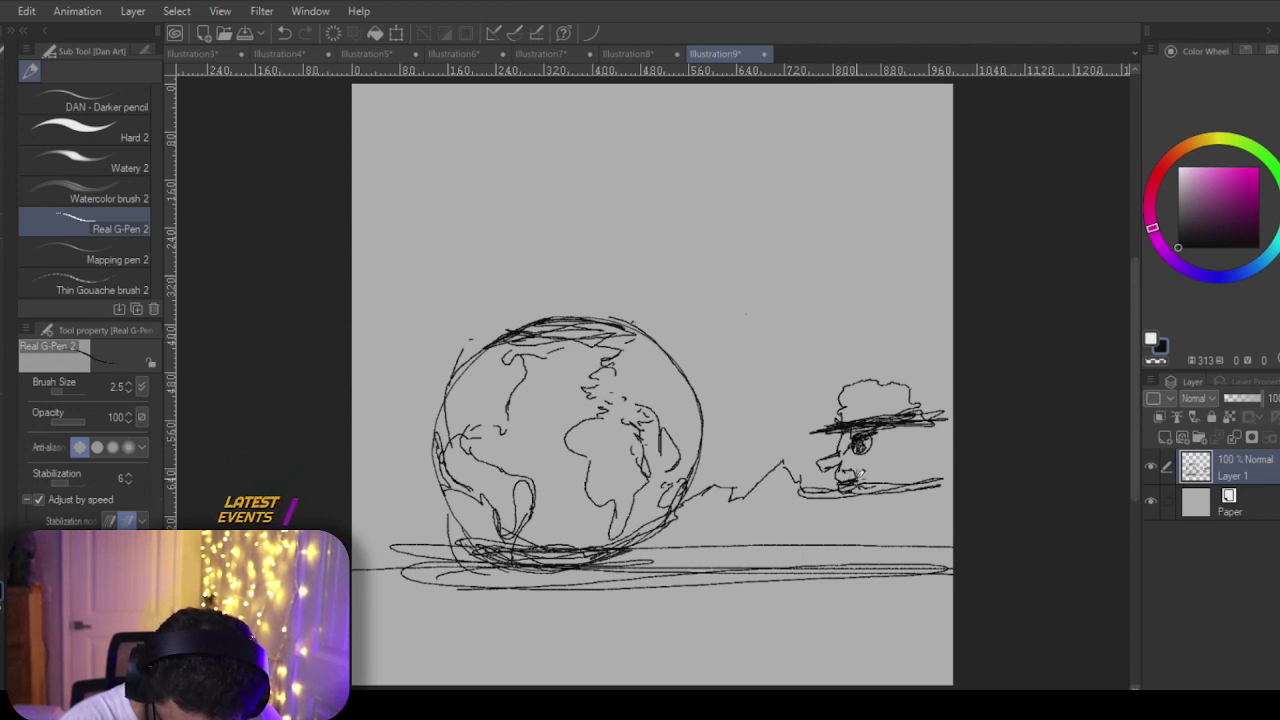
{"action": "mouse_move", "coordinate": [854, 475]}
{"action": "left_mouse_down"}
{"action": "mouse_move", "coordinate": [850, 486]}
{"action": "mouse_move", "coordinate": [912, 446]}
{"action": "mouse_move", "coordinate": [910, 470]}
{"action": "mouse_move", "coordinate": [815, 500]}
{"action": "left_mouse_up"}
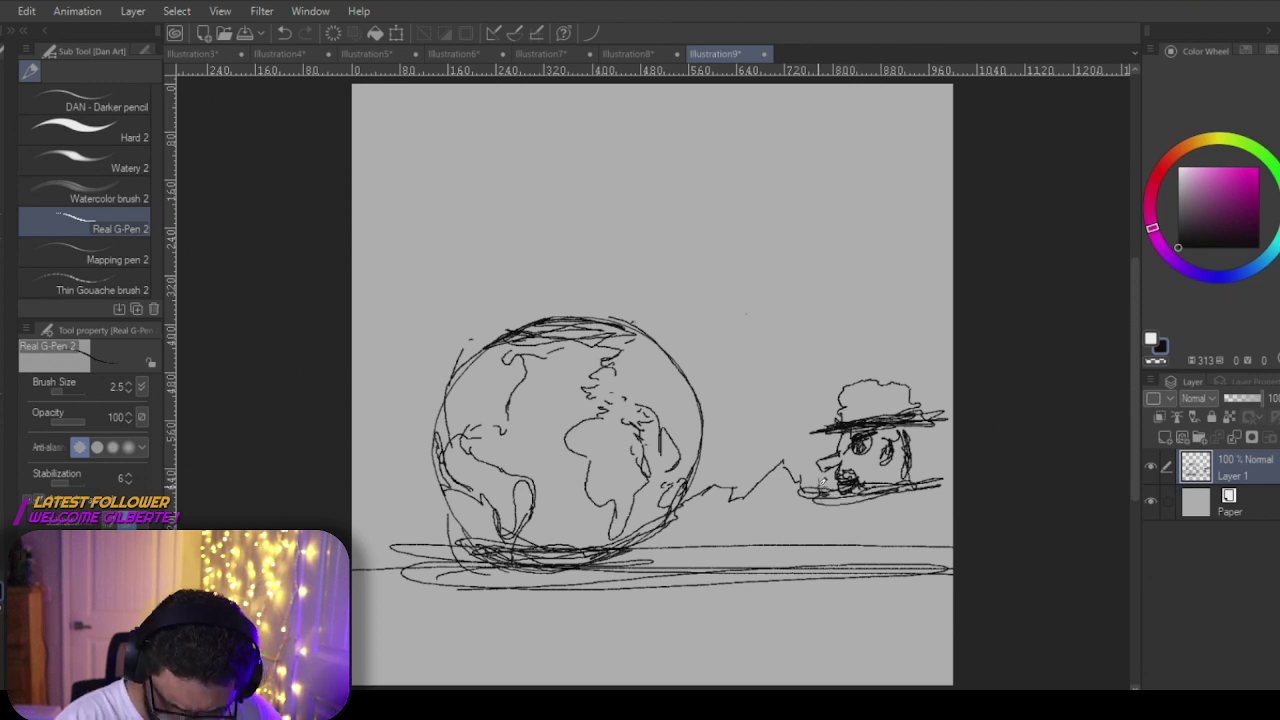
Step: Draw a boxy vehicle cab around the driver, with a roof, a slanted windshield and a hood sloping down to the globe
{"action": "mouse_move", "coordinate": [803, 420]}
{"action": "left_mouse_down"}
{"action": "mouse_move", "coordinate": [796, 460]}
{"action": "mouse_move", "coordinate": [815, 352]}
{"action": "mouse_move", "coordinate": [938, 340]}
{"action": "mouse_move", "coordinate": [800, 355]}
{"action": "mouse_move", "coordinate": [795, 452]}
{"action": "left_mouse_up"}
{"action": "left_click_drag", "start_coordinate": [944, 341], "coordinate": [806, 356]}
{"action": "left_click_drag", "start_coordinate": [800, 358], "coordinate": [800, 440]}
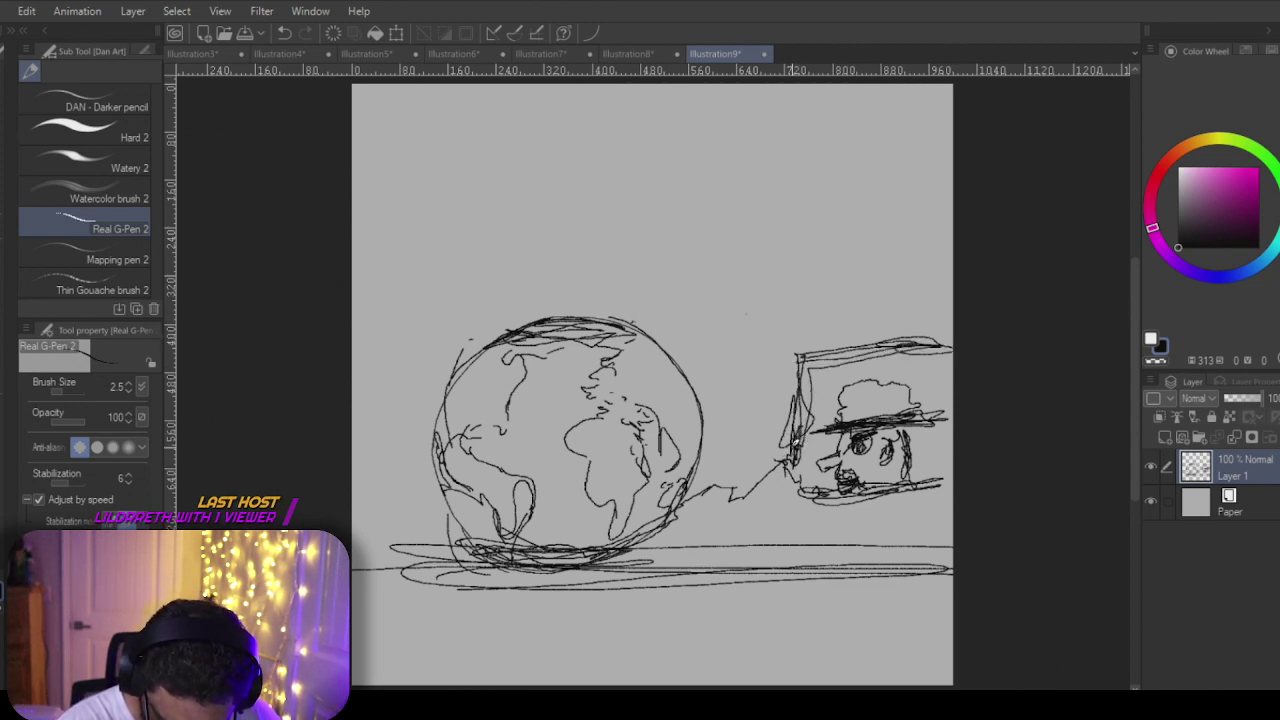
{"action": "left_click_drag", "start_coordinate": [800, 385], "coordinate": [770, 458]}
{"action": "mouse_move", "coordinate": [790, 432]}
{"action": "left_mouse_down"}
{"action": "mouse_move", "coordinate": [756, 462]}
{"action": "mouse_move", "coordinate": [705, 474]}
{"action": "left_mouse_up"}
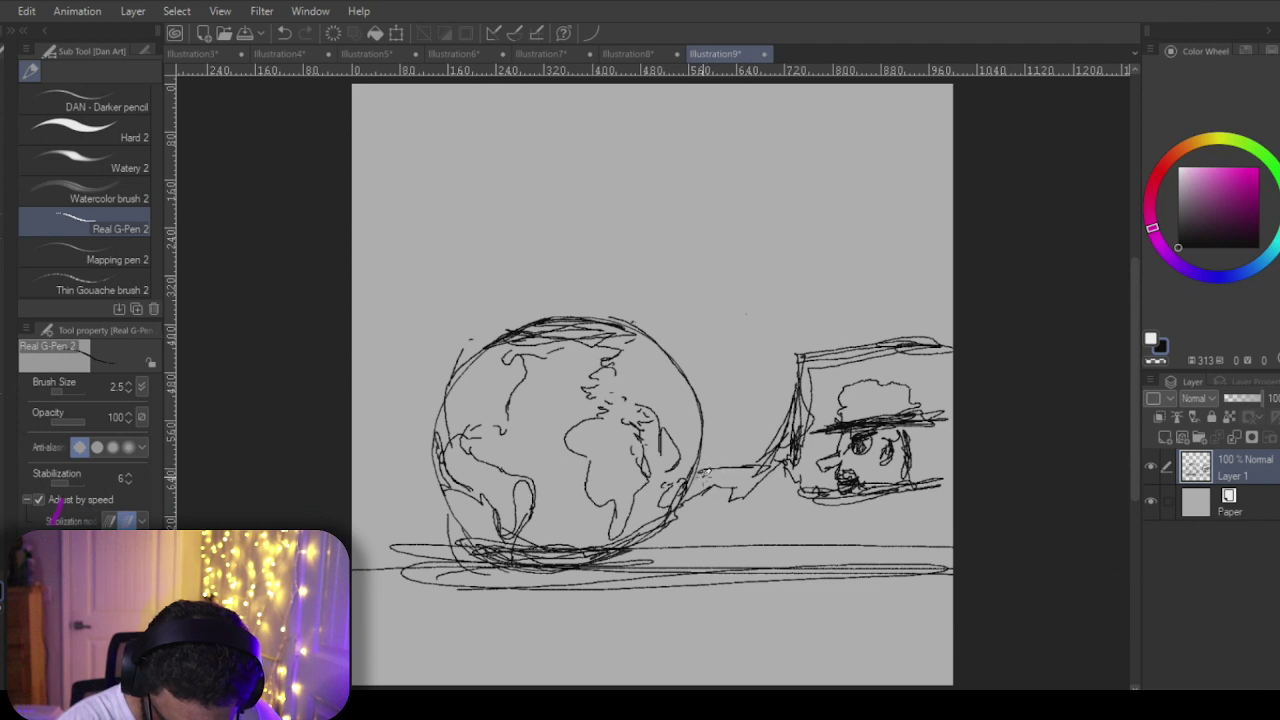
Step: Add a round front wheel with hub and arch, a crumpled front end against the globe, and the vehicle's underside
{"action": "left_click_drag", "start_coordinate": [752, 519], "coordinate": [704, 515]}
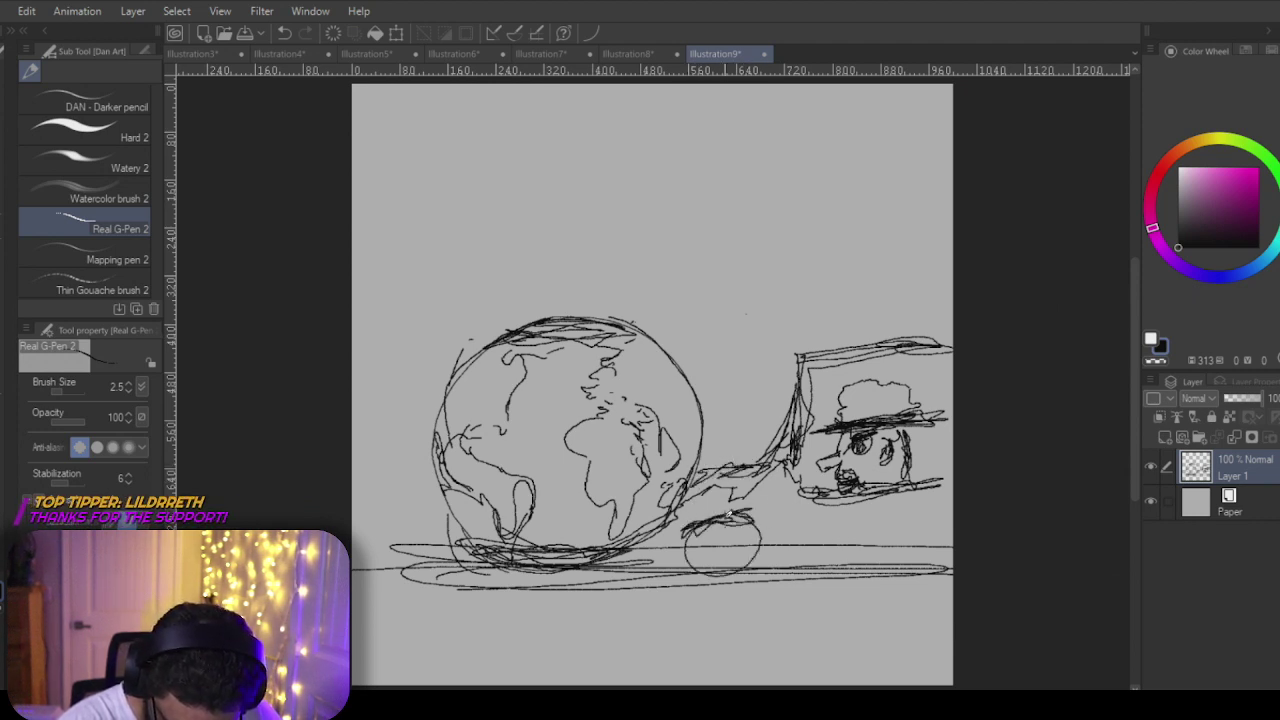
{"action": "mouse_move", "coordinate": [686, 500]}
{"action": "left_mouse_down"}
{"action": "mouse_move", "coordinate": [672, 532]}
{"action": "mouse_move", "coordinate": [704, 484]}
{"action": "mouse_move", "coordinate": [664, 538]}
{"action": "mouse_move", "coordinate": [748, 533]}
{"action": "left_mouse_up"}
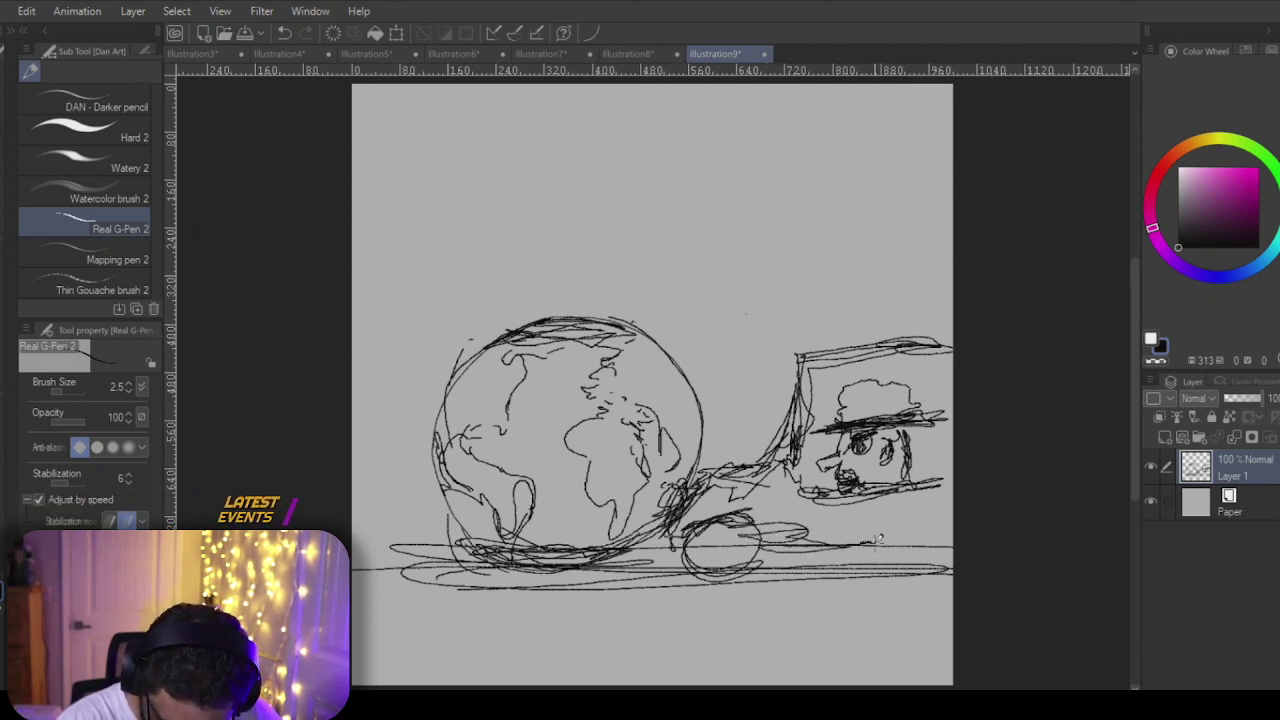
{"action": "mouse_move", "coordinate": [878, 538]}
{"action": "left_mouse_down"}
{"action": "mouse_move", "coordinate": [752, 542]}
{"action": "mouse_move", "coordinate": [918, 538]}
{"action": "left_mouse_up"}
{"action": "mouse_move", "coordinate": [780, 500]}
{"action": "left_mouse_down"}
{"action": "mouse_move", "coordinate": [774, 538]}
{"action": "mouse_move", "coordinate": [686, 556]}
{"action": "mouse_move", "coordinate": [737, 518]}
{"action": "mouse_move", "coordinate": [728, 578]}
{"action": "mouse_move", "coordinate": [677, 532]}
{"action": "mouse_move", "coordinate": [744, 466]}
{"action": "mouse_move", "coordinate": [716, 480]}
{"action": "left_mouse_up"}
{"action": "mouse_move", "coordinate": [796, 464]}
{"action": "left_mouse_down"}
{"action": "mouse_move", "coordinate": [814, 424]}
{"action": "mouse_move", "coordinate": [872, 384]}
{"action": "mouse_move", "coordinate": [808, 408]}
{"action": "mouse_move", "coordinate": [932, 393]}
{"action": "mouse_move", "coordinate": [810, 418]}
{"action": "left_mouse_up"}
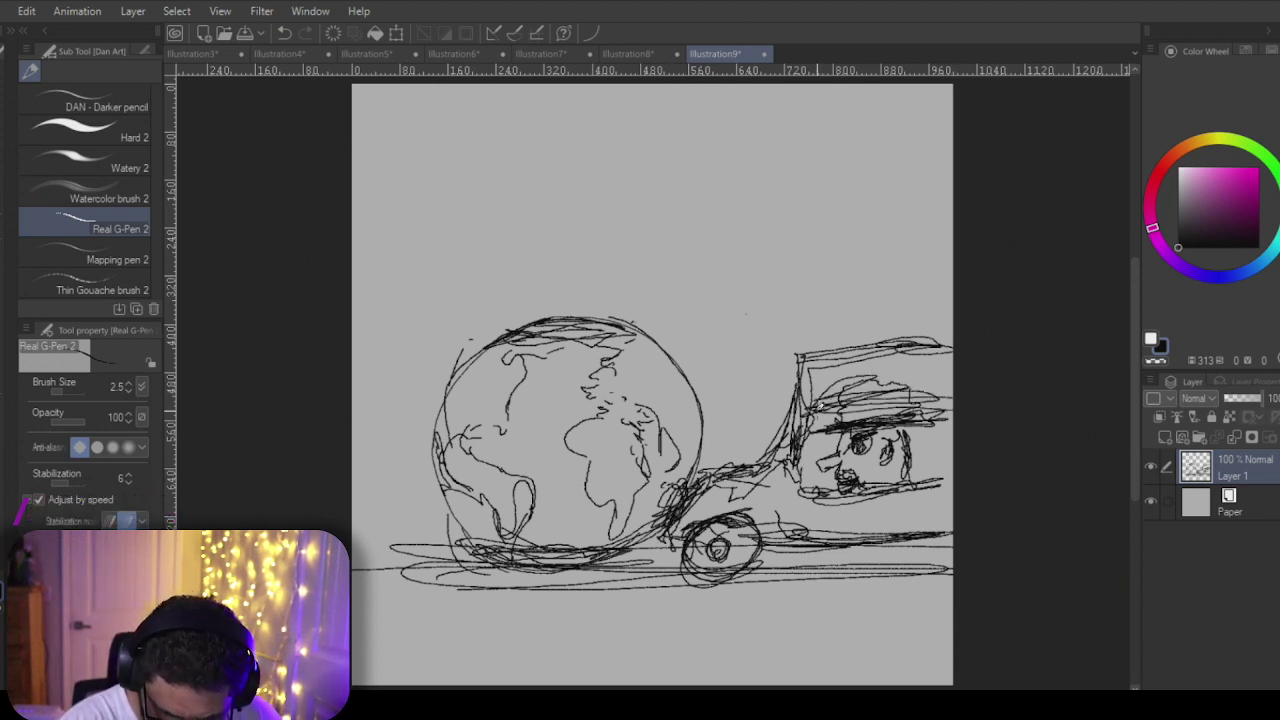
Step: Outline the vehicle's door with a handle, add the rear pillar, and hatch the area above the window
{"action": "mouse_move", "coordinate": [794, 490]}
{"action": "left_mouse_down"}
{"action": "mouse_move", "coordinate": [910, 480]}
{"action": "mouse_move", "coordinate": [932, 530]}
{"action": "left_mouse_up"}
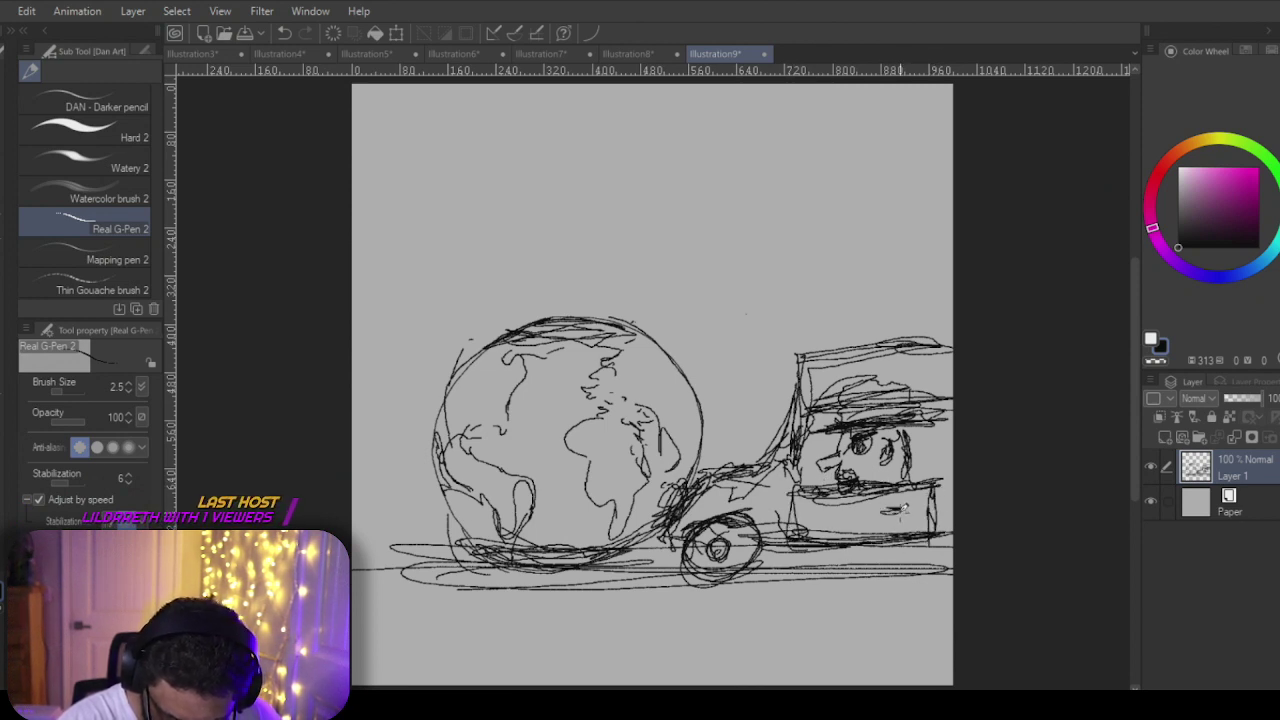
{"action": "left_click_drag", "start_coordinate": [940, 474], "coordinate": [938, 546]}
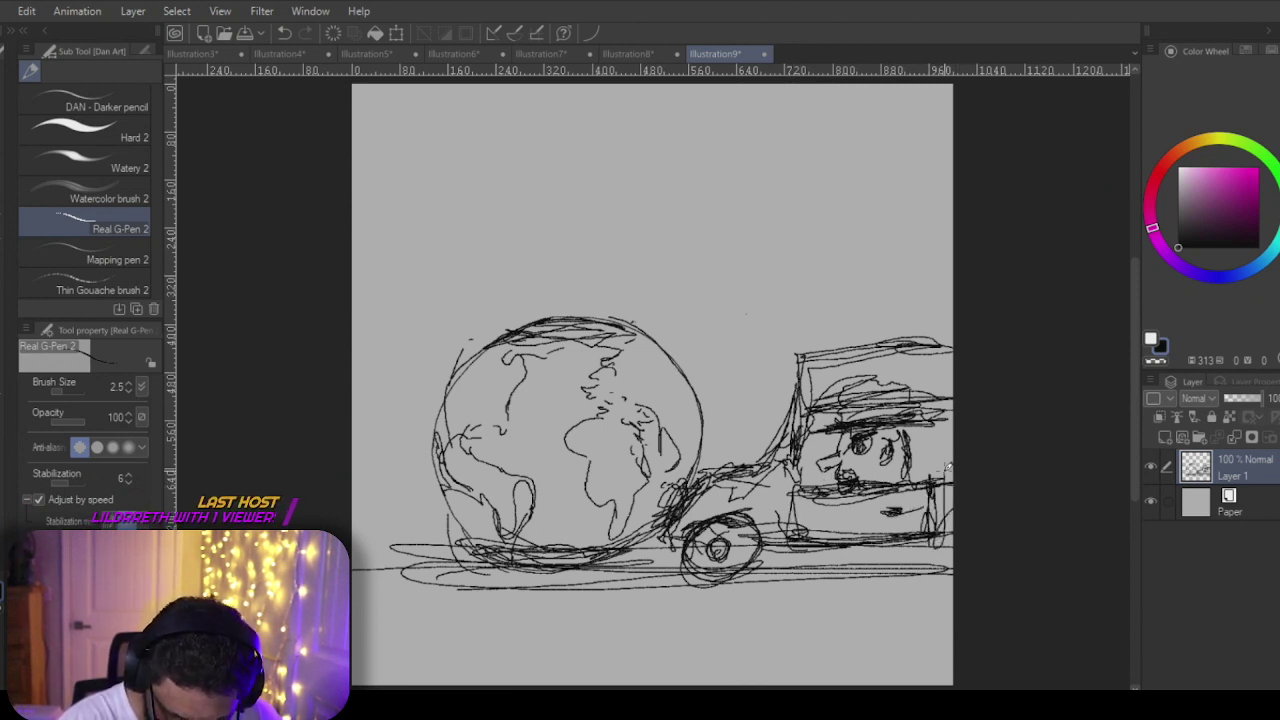
{"action": "left_click_drag", "start_coordinate": [941, 346], "coordinate": [940, 482]}
{"action": "left_click_drag", "start_coordinate": [936, 402], "coordinate": [936, 484]}
{"action": "mouse_move", "coordinate": [943, 366]}
{"action": "left_mouse_down"}
{"action": "mouse_move", "coordinate": [800, 388]}
{"action": "mouse_move", "coordinate": [920, 374]}
{"action": "mouse_move", "coordinate": [846, 360]}
{"action": "mouse_move", "coordinate": [834, 414]}
{"action": "mouse_move", "coordinate": [937, 368]}
{"action": "mouse_move", "coordinate": [815, 404]}
{"action": "left_mouse_up"}
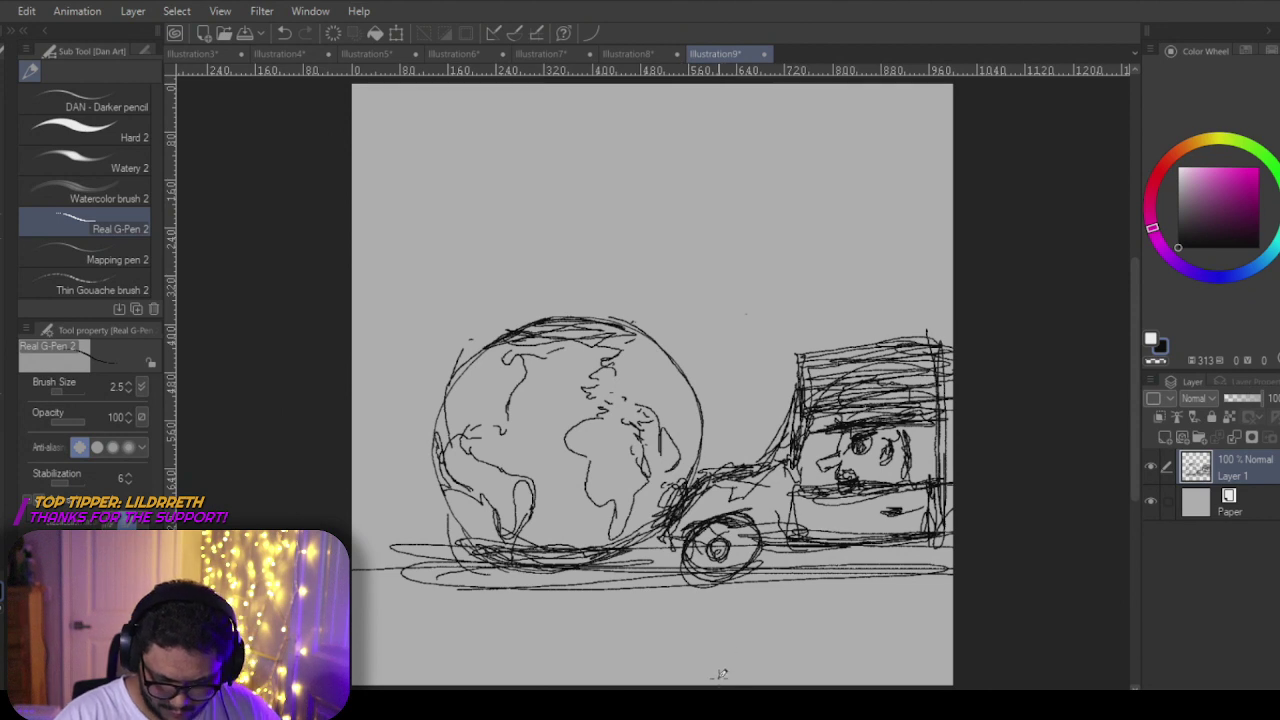
Step: Draw a slanted line up from the impact point and letter "CRASH!" diagonally above the vehicle
{"action": "left_click_drag", "start_coordinate": [756, 318], "coordinate": [712, 410]}
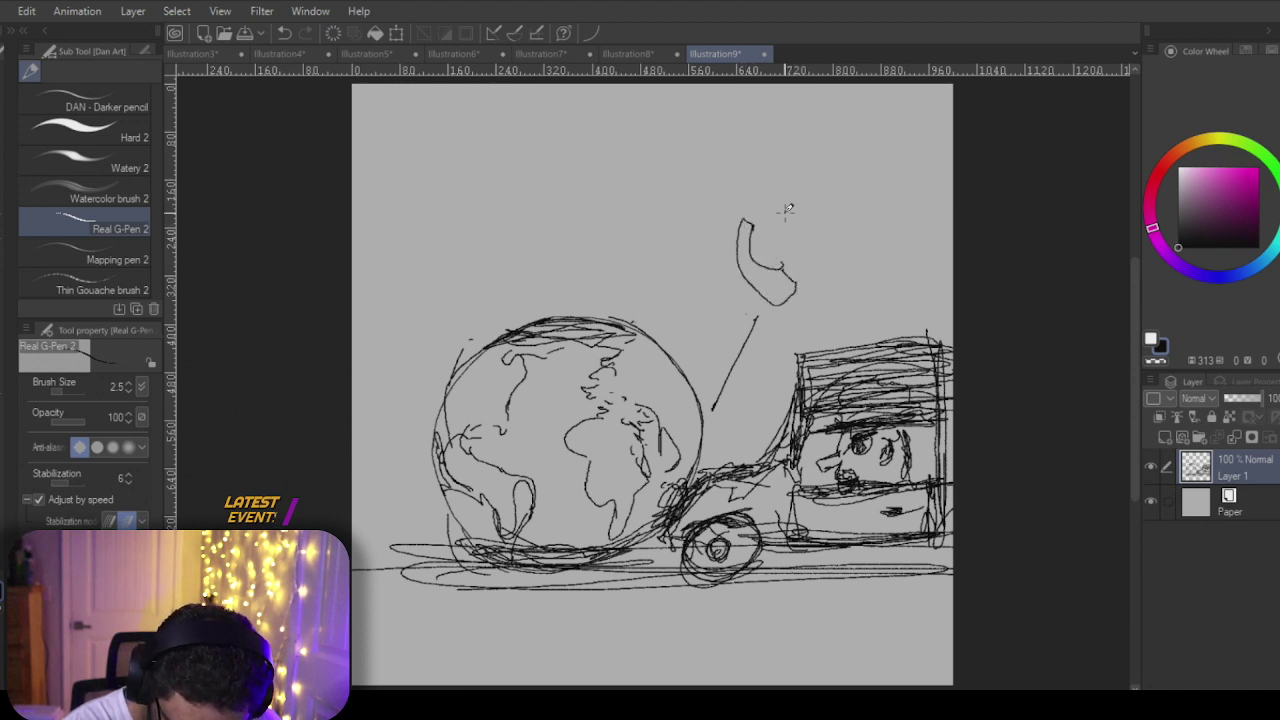
{"action": "key", "text": "ctrl+z"}
{"action": "mouse_move", "coordinate": [765, 238]}
{"action": "left_mouse_down"}
{"action": "mouse_move", "coordinate": [798, 287]}
{"action": "mouse_move", "coordinate": [776, 247]}
{"action": "mouse_move", "coordinate": [815, 289]}
{"action": "mouse_move", "coordinate": [835, 271]}
{"action": "left_mouse_up"}
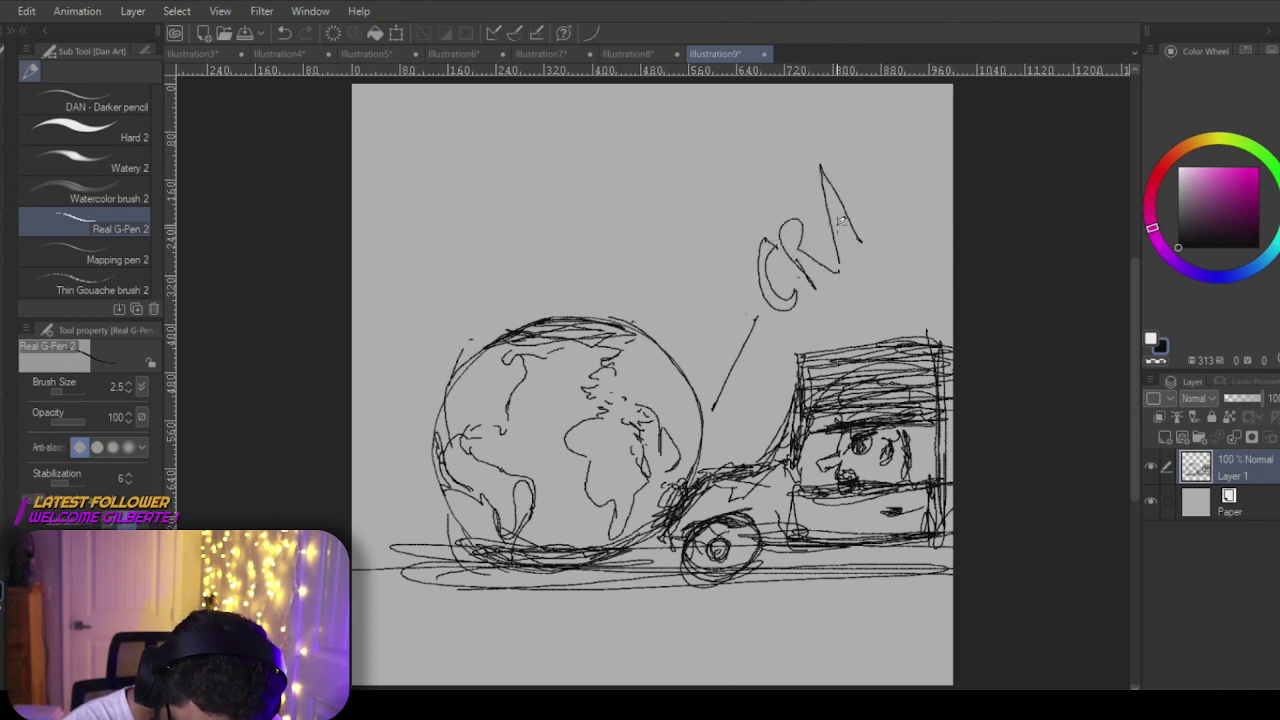
{"action": "mouse_move", "coordinate": [878, 150]}
{"action": "left_mouse_down"}
{"action": "mouse_move", "coordinate": [866, 242]}
{"action": "mouse_move", "coordinate": [895, 225]}
{"action": "left_mouse_up"}
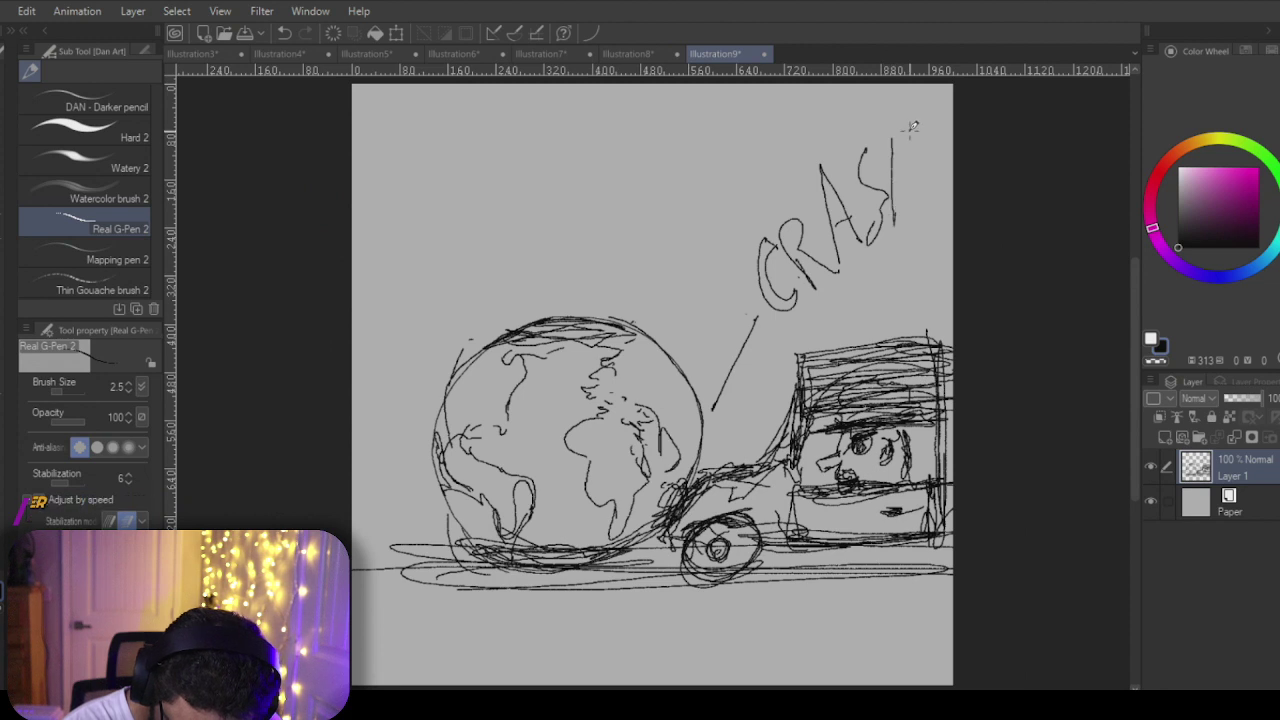
{"action": "left_click_drag", "start_coordinate": [888, 180], "coordinate": [915, 210]}
{"action": "left_click_drag", "start_coordinate": [933, 126], "coordinate": [928, 206]}
{"action": "left_click_drag", "start_coordinate": [929, 228], "coordinate": [931, 241]}
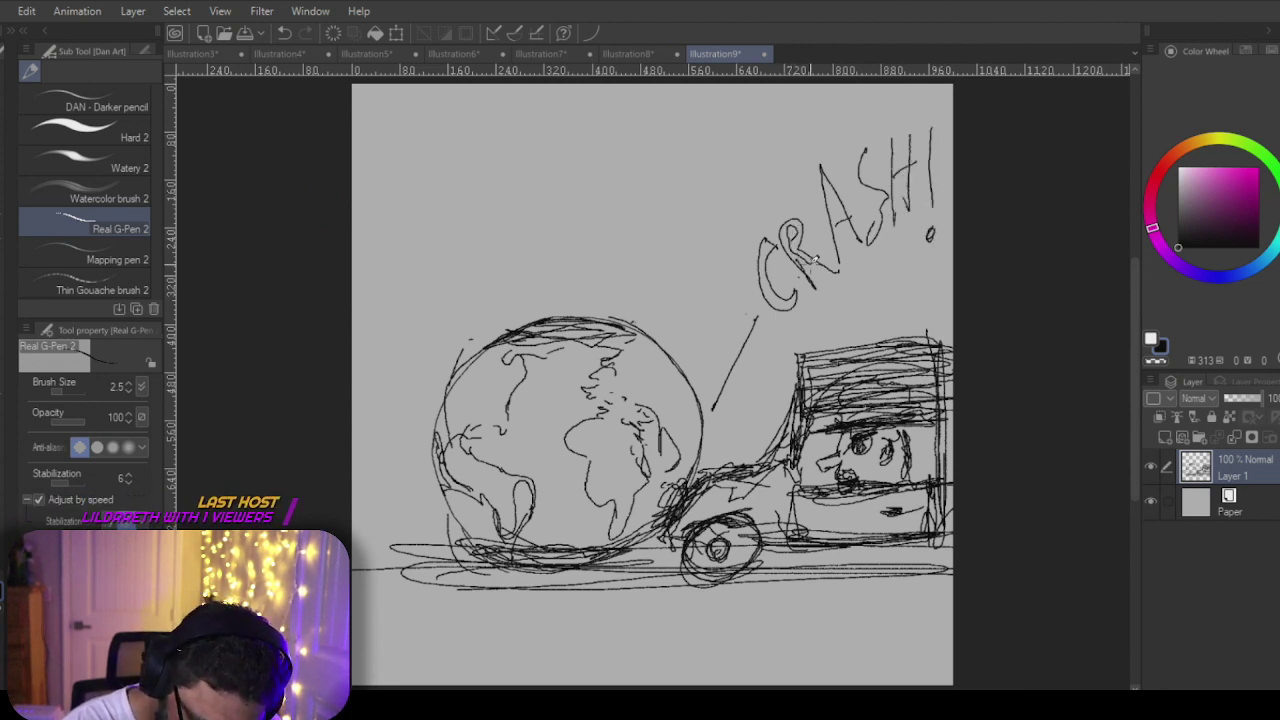
Step: Thicken and underline the "CRASH!" lettering, and add darker strokes around the back of the driver's head
{"action": "mouse_move", "coordinate": [810, 155]}
{"action": "left_mouse_down"}
{"action": "mouse_move", "coordinate": [834, 242]}
{"action": "mouse_move", "coordinate": [864, 210]}
{"action": "mouse_move", "coordinate": [848, 222]}
{"action": "left_mouse_up"}
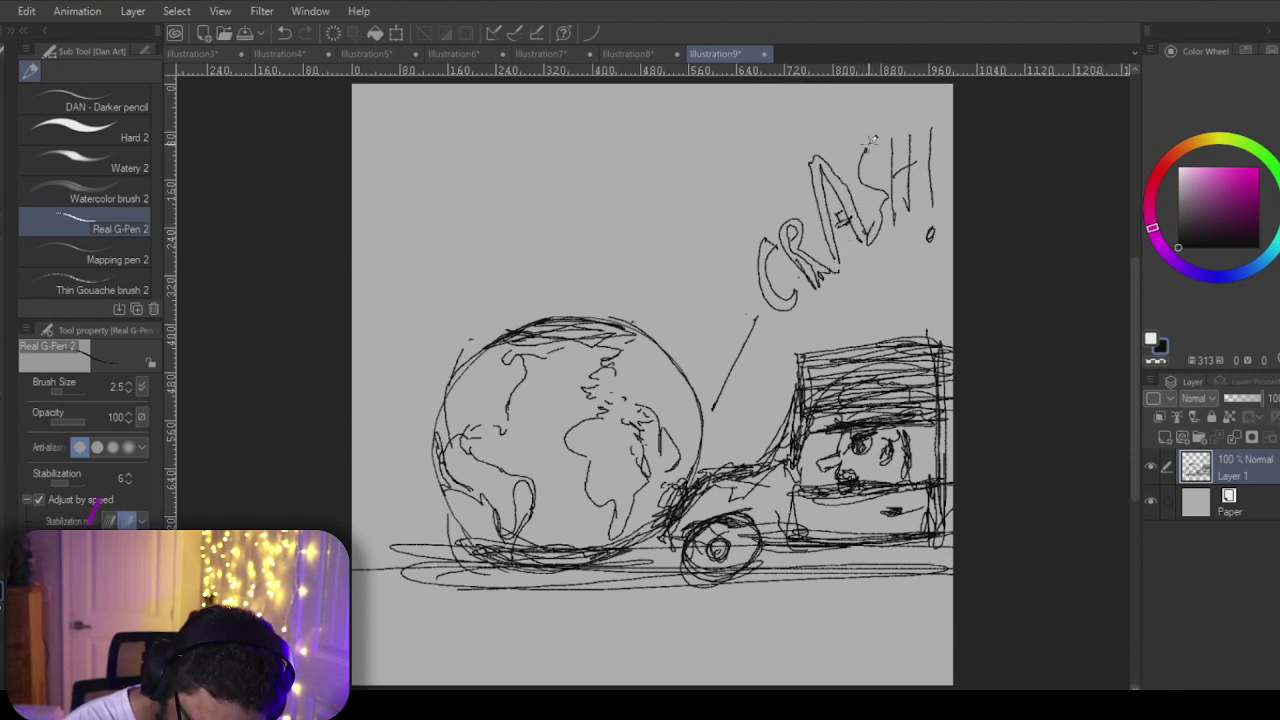
{"action": "mouse_move", "coordinate": [880, 177]}
{"action": "left_mouse_down"}
{"action": "mouse_move", "coordinate": [882, 246]}
{"action": "mouse_move", "coordinate": [868, 246]}
{"action": "left_mouse_up"}
{"action": "left_click_drag", "start_coordinate": [898, 142], "coordinate": [918, 208]}
{"action": "left_click_drag", "start_coordinate": [924, 122], "coordinate": [926, 206]}
{"action": "left_click_drag", "start_coordinate": [922, 216], "coordinate": [925, 222]}
{"action": "left_click_drag", "start_coordinate": [800, 322], "coordinate": [888, 242]}
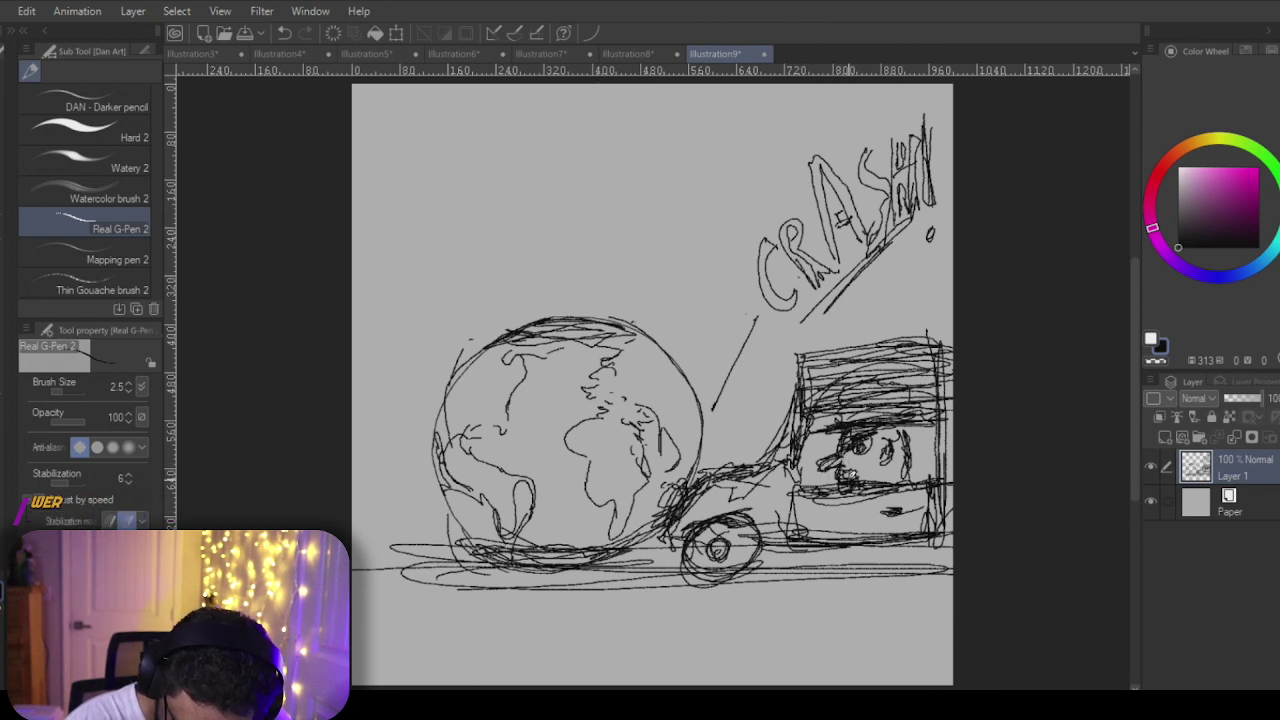
{"action": "mouse_move", "coordinate": [872, 430]}
{"action": "left_mouse_down"}
{"action": "mouse_move", "coordinate": [902, 440]}
{"action": "mouse_move", "coordinate": [906, 478]}
{"action": "left_mouse_up"}
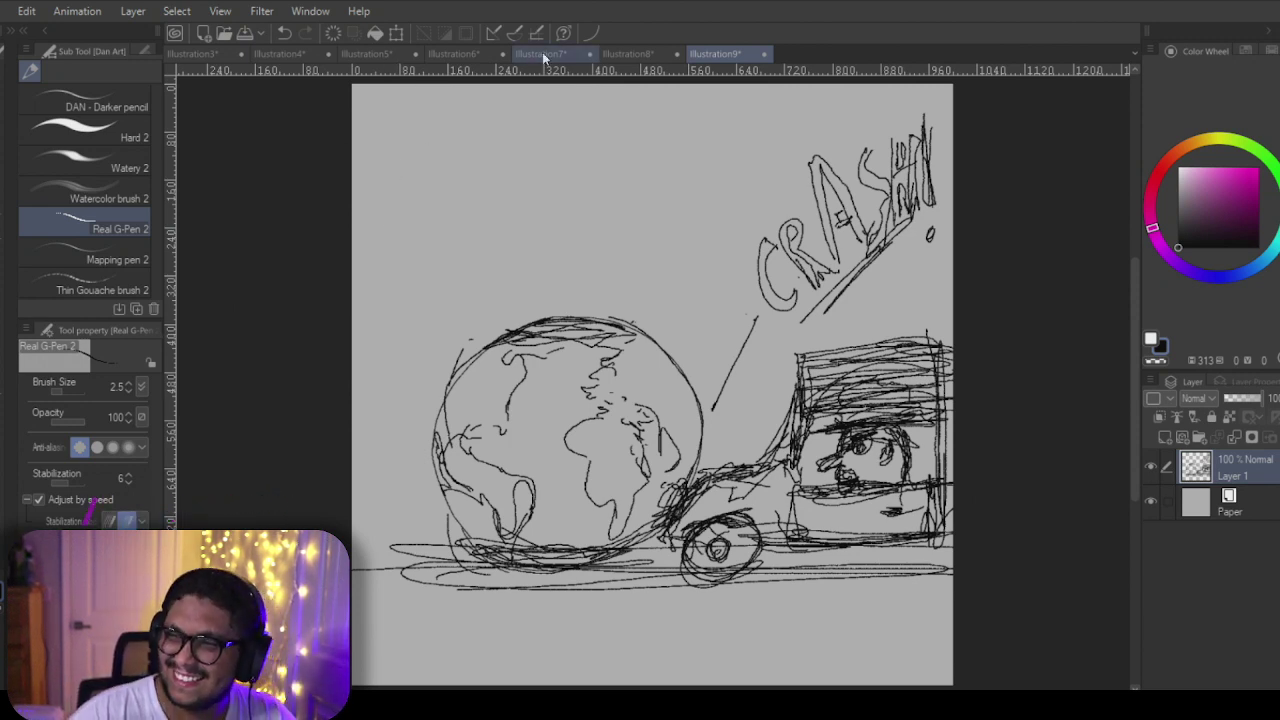
{"action": "left_click_drag", "start_coordinate": [504, 612], "coordinate": [508, 662]}
{"action": "mouse_move", "coordinate": [500, 648]}
{"action": "left_mouse_down"}
{"action": "mouse_move", "coordinate": [553, 643]}
{"action": "mouse_move", "coordinate": [482, 670]}
{"action": "mouse_move", "coordinate": [504, 624]}
{"action": "mouse_move", "coordinate": [491, 617]}
{"action": "mouse_move", "coordinate": [545, 640]}
{"action": "left_mouse_up"}
{"action": "key", "text": "e"}
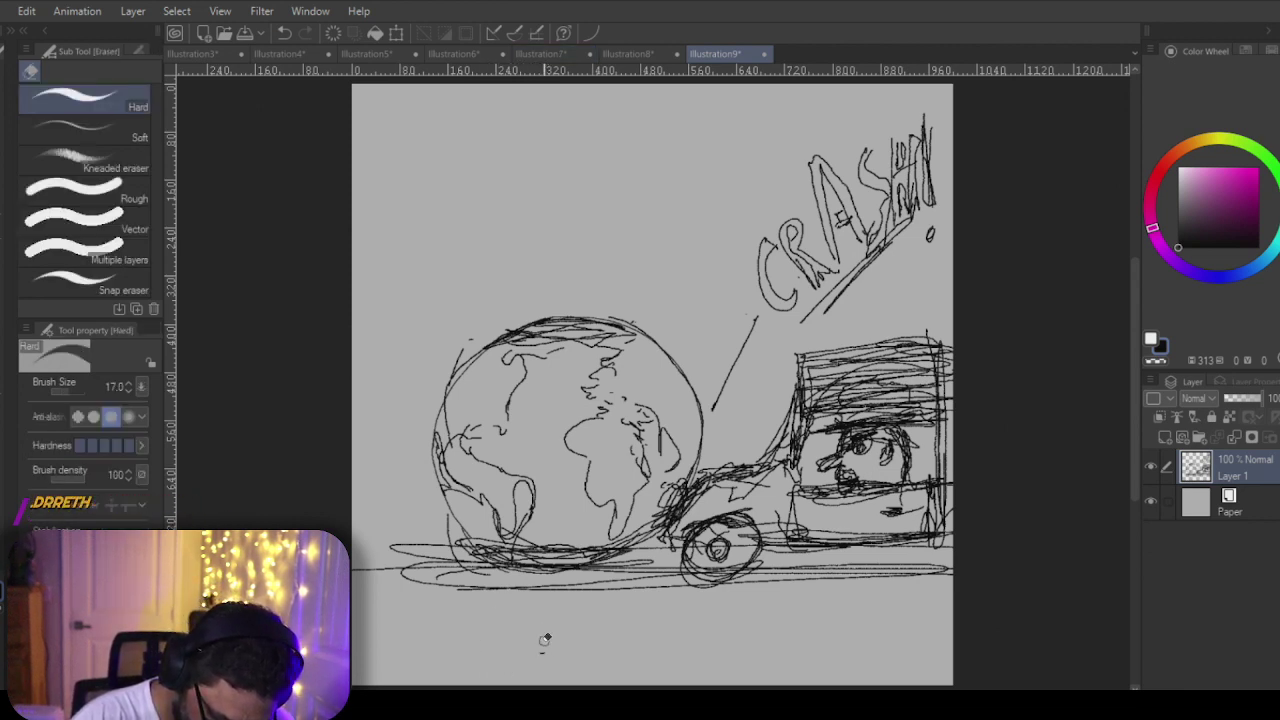
Step: Handwrite the caption "A God Crashes into Earth" below the ground lines
{"action": "key", "text": "p"}
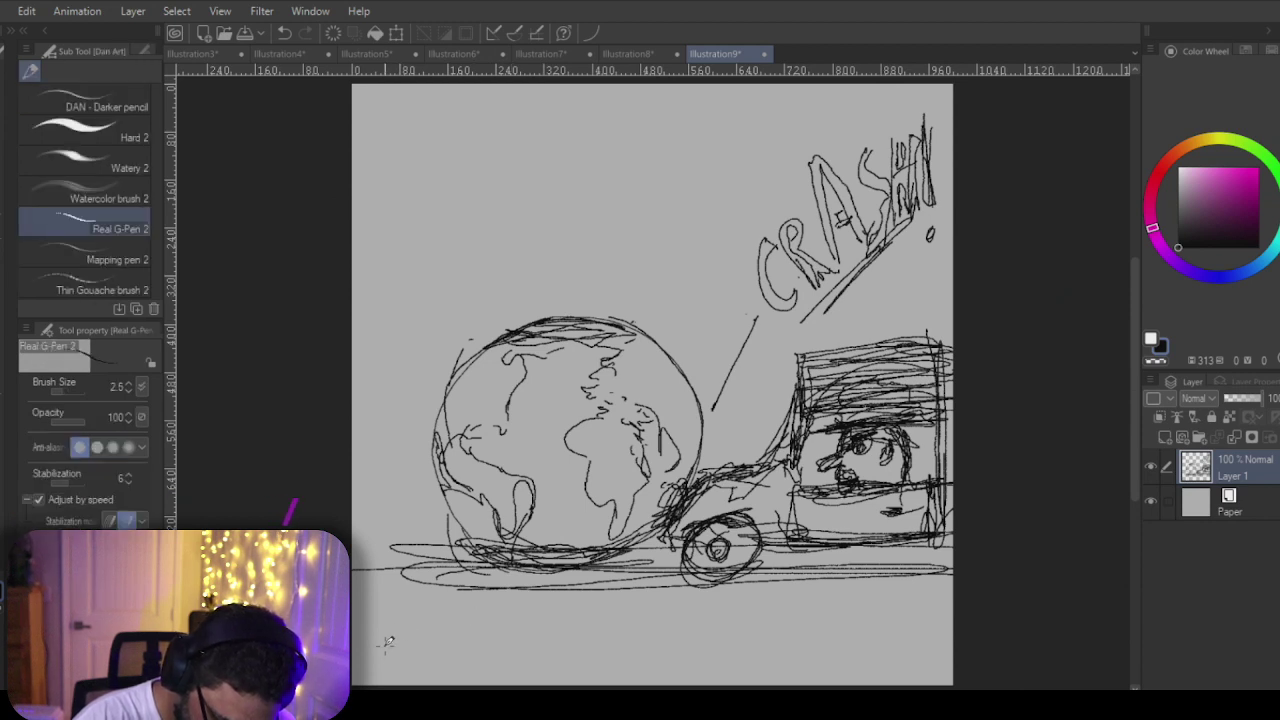
{"action": "left_click_drag", "start_coordinate": [386, 652], "coordinate": [418, 654]}
{"action": "mouse_move", "coordinate": [390, 638]}
{"action": "left_mouse_down"}
{"action": "mouse_move", "coordinate": [405, 610]}
{"action": "mouse_move", "coordinate": [397, 633]}
{"action": "mouse_move", "coordinate": [452, 632]}
{"action": "left_mouse_up"}
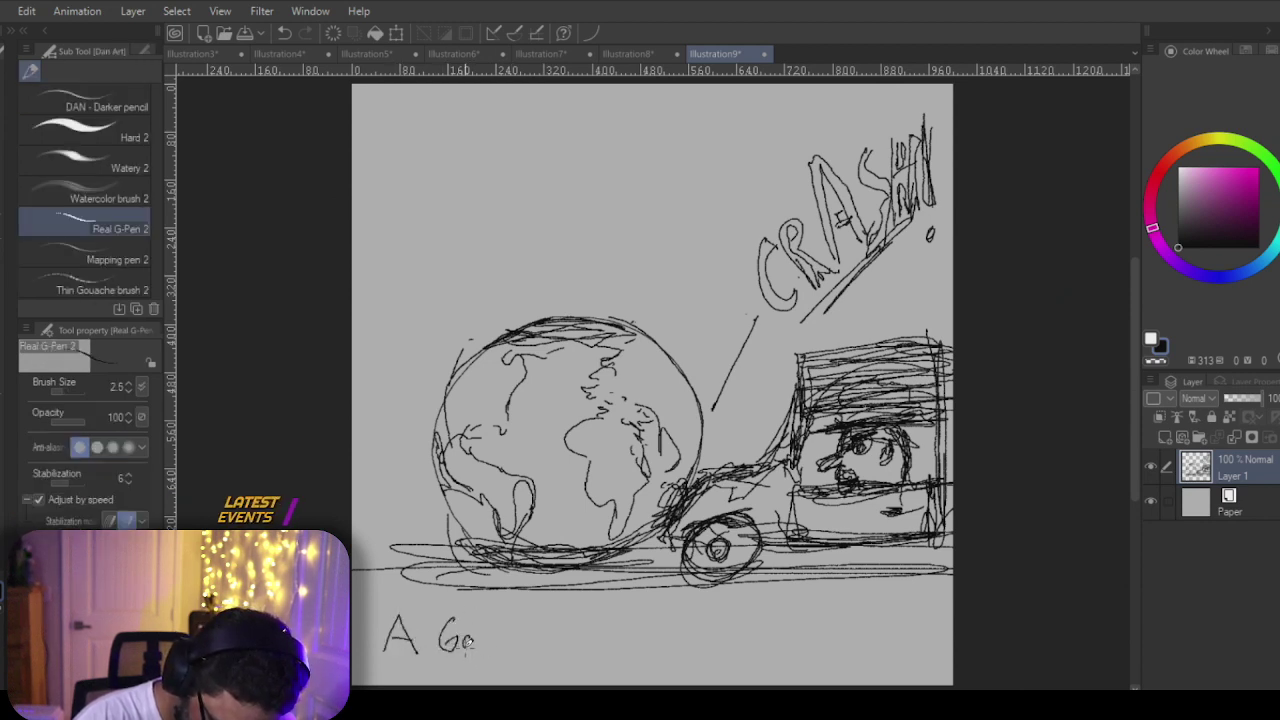
{"action": "mouse_move", "coordinate": [549, 645]}
{"action": "left_mouse_down"}
{"action": "mouse_move", "coordinate": [580, 643]}
{"action": "mouse_move", "coordinate": [627, 650]}
{"action": "left_mouse_up"}
{"action": "left_click_drag", "start_coordinate": [628, 643], "coordinate": [636, 649]}
{"action": "mouse_move", "coordinate": [644, 631]}
{"action": "left_mouse_down"}
{"action": "mouse_move", "coordinate": [608, 620]}
{"action": "mouse_move", "coordinate": [621, 648]}
{"action": "mouse_move", "coordinate": [641, 630]}
{"action": "mouse_move", "coordinate": [637, 647]}
{"action": "mouse_move", "coordinate": [591, 643]}
{"action": "mouse_move", "coordinate": [637, 622]}
{"action": "mouse_move", "coordinate": [643, 638]}
{"action": "mouse_move", "coordinate": [702, 648]}
{"action": "left_mouse_up"}
{"action": "key", "text": "e"}
{"action": "key", "text": "p"}
{"action": "mouse_move", "coordinate": [708, 620]}
{"action": "left_mouse_down"}
{"action": "mouse_move", "coordinate": [712, 646]}
{"action": "mouse_move", "coordinate": [720, 628]}
{"action": "left_mouse_up"}
{"action": "mouse_move", "coordinate": [726, 630]}
{"action": "left_mouse_down"}
{"action": "mouse_move", "coordinate": [756, 646]}
{"action": "mouse_move", "coordinate": [774, 620]}
{"action": "left_mouse_up"}
{"action": "left_click_drag", "start_coordinate": [758, 633], "coordinate": [770, 632]}
{"action": "left_click_drag", "start_coordinate": [758, 646], "coordinate": [792, 646]}
{"action": "left_click_drag", "start_coordinate": [798, 630], "coordinate": [808, 622]}
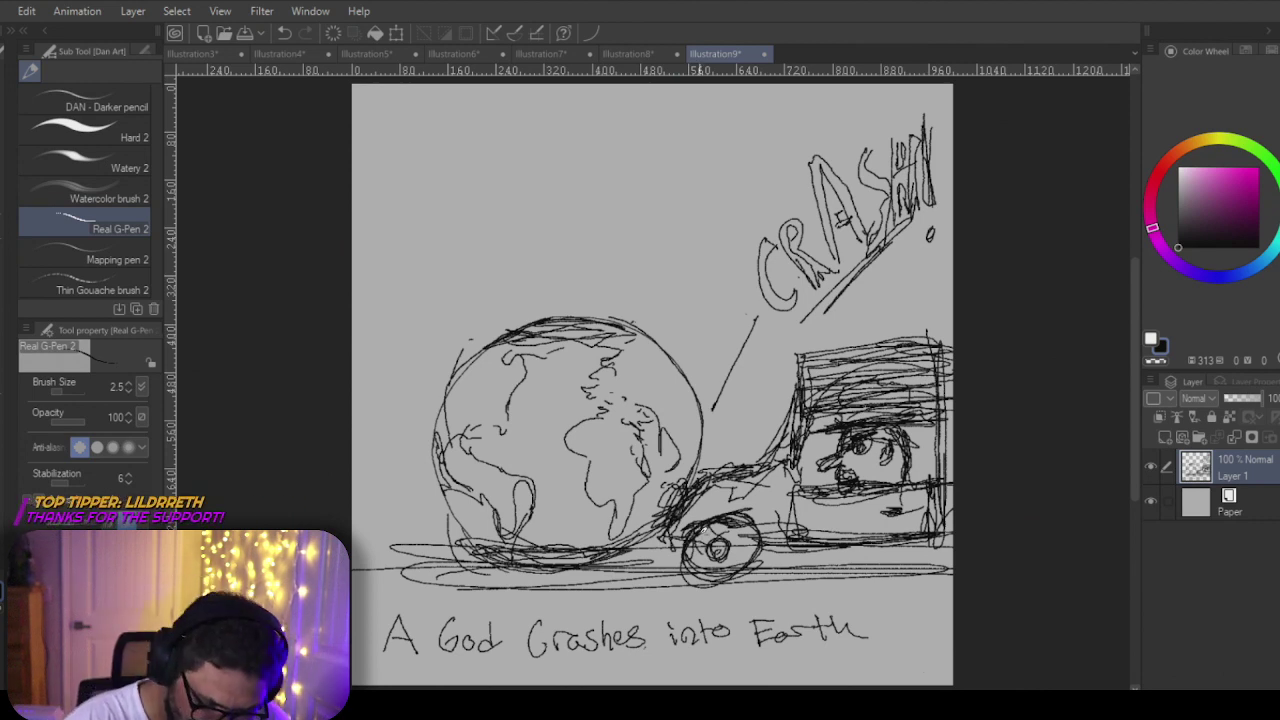
Step: Clean up the outline beneath the vehicle's front wheel and sketch a partial rear wheel at the canvas edge
{"action": "key", "text": "e"}
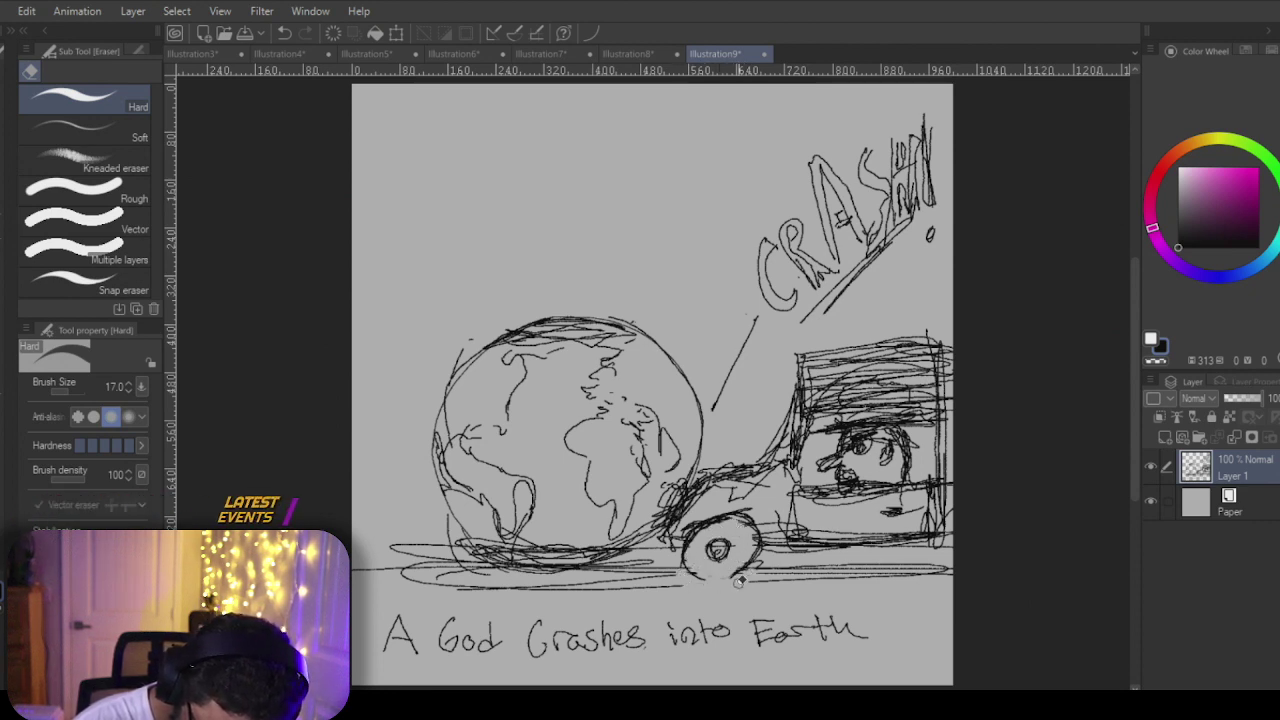
{"action": "key", "text": "p"}
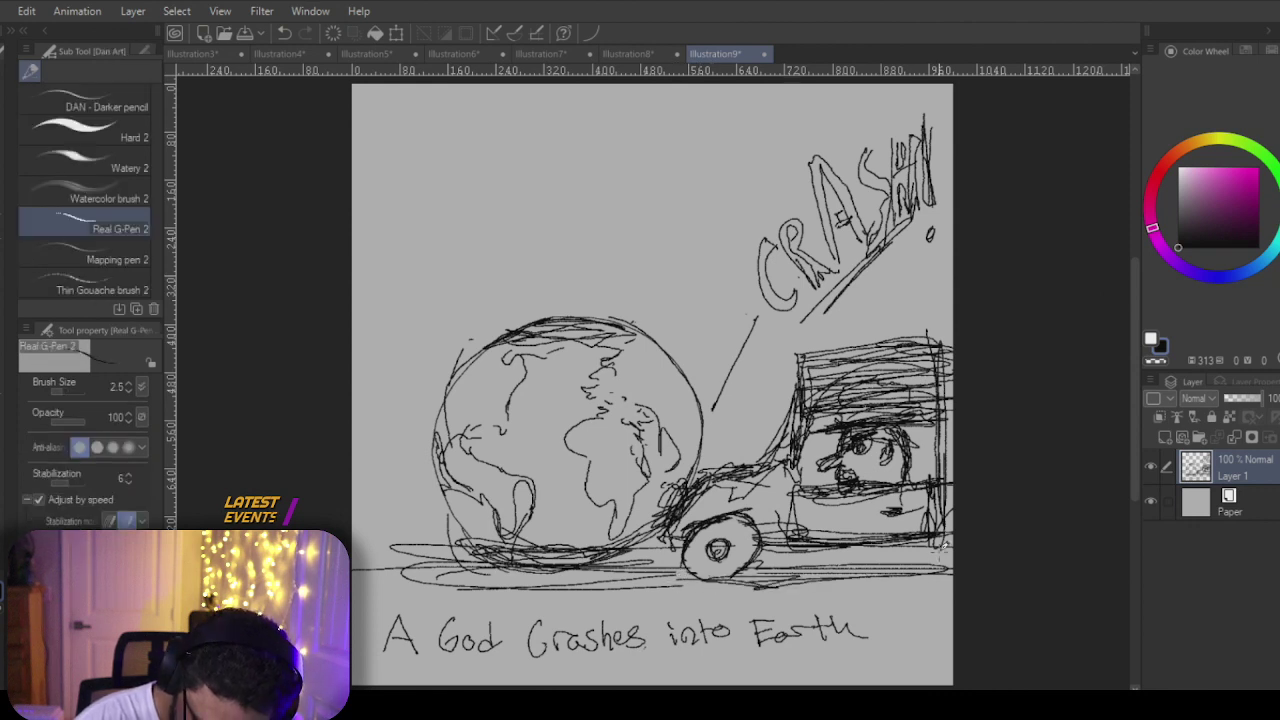
{"action": "mouse_move", "coordinate": [938, 557]}
{"action": "left_mouse_down"}
{"action": "mouse_move", "coordinate": [940, 520]}
{"action": "mouse_move", "coordinate": [951, 553]}
{"action": "left_mouse_up"}
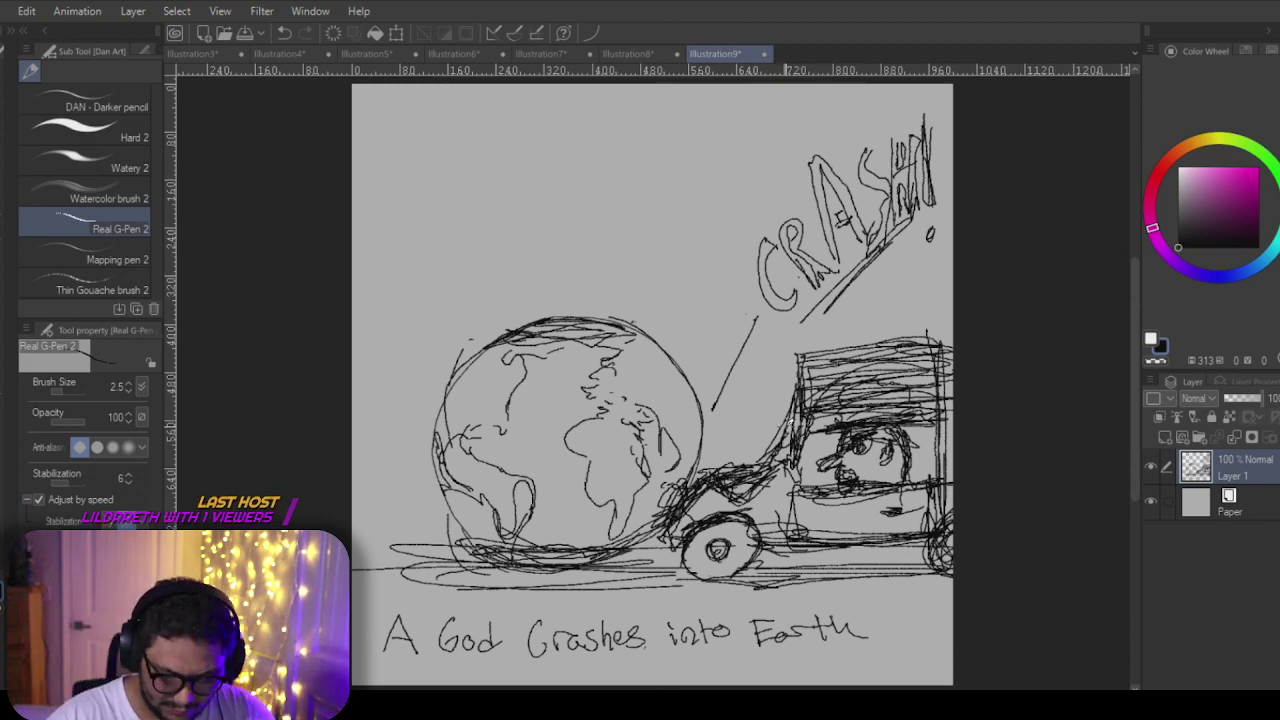
Step: Erase the hatched box above the vehicle's window and redraw the lower roofline with its front corner at the windshield
{"action": "key", "text": "e"}
{"action": "mouse_move", "coordinate": [835, 345]}
{"action": "left_mouse_down"}
{"action": "mouse_move", "coordinate": [820, 360]}
{"action": "mouse_move", "coordinate": [900, 360]}
{"action": "mouse_move", "coordinate": [785, 374]}
{"action": "mouse_move", "coordinate": [940, 380]}
{"action": "mouse_move", "coordinate": [900, 368]}
{"action": "mouse_move", "coordinate": [918, 346]}
{"action": "mouse_move", "coordinate": [860, 394]}
{"action": "mouse_move", "coordinate": [805, 404]}
{"action": "left_mouse_up"}
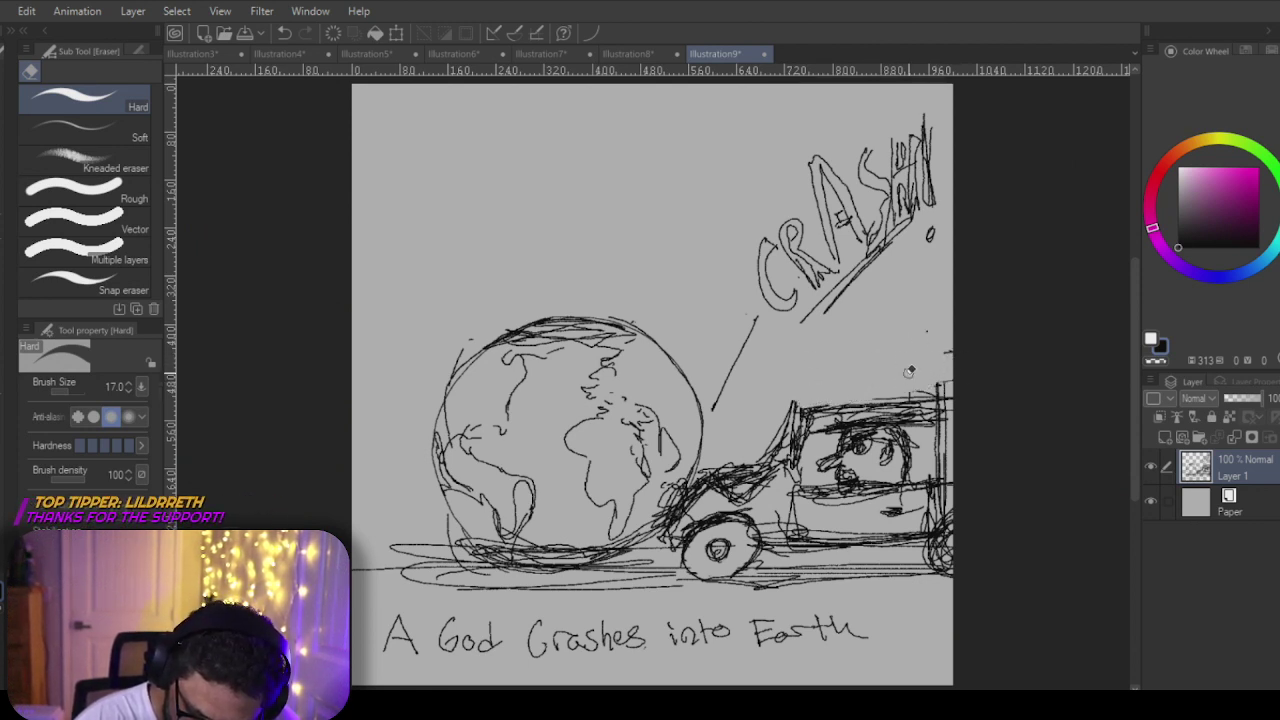
{"action": "left_click_drag", "start_coordinate": [950, 383], "coordinate": [902, 389]}
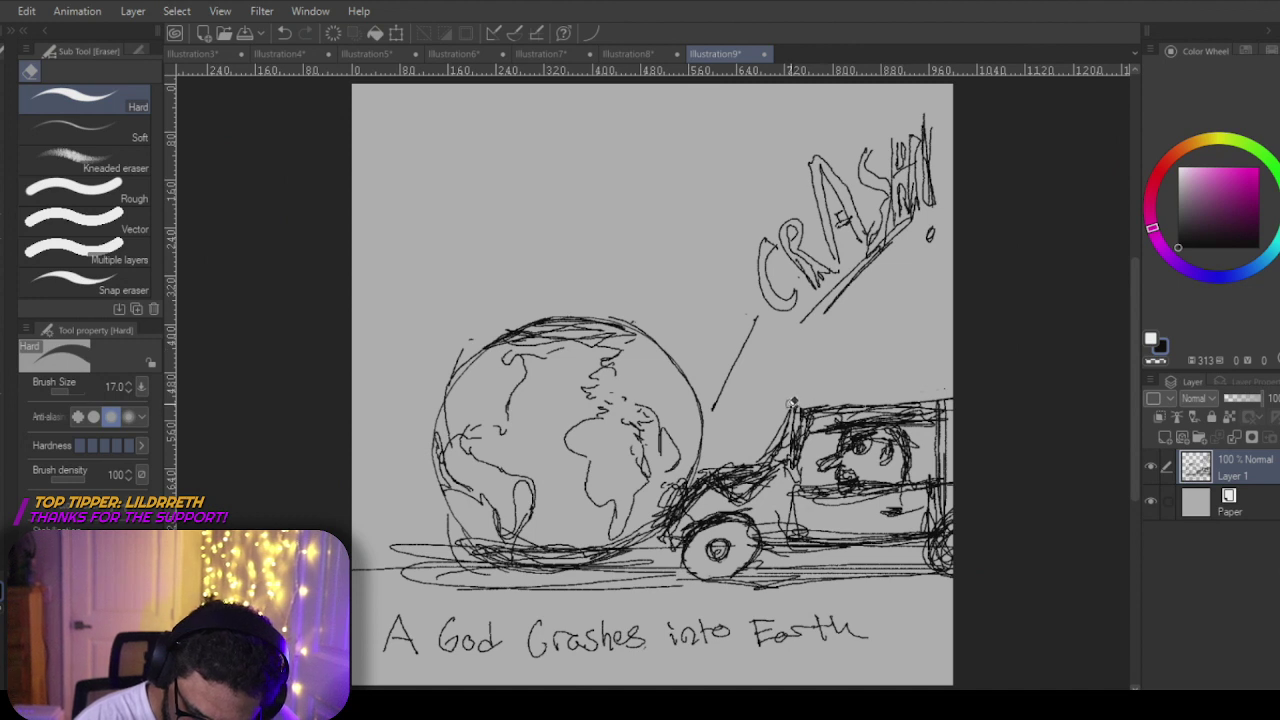
{"action": "key", "text": "p"}
{"action": "mouse_move", "coordinate": [795, 400]}
{"action": "left_mouse_down"}
{"action": "mouse_move", "coordinate": [963, 391]}
{"action": "mouse_move", "coordinate": [785, 403]}
{"action": "mouse_move", "coordinate": [891, 396]}
{"action": "mouse_move", "coordinate": [792, 432]}
{"action": "left_mouse_up"}
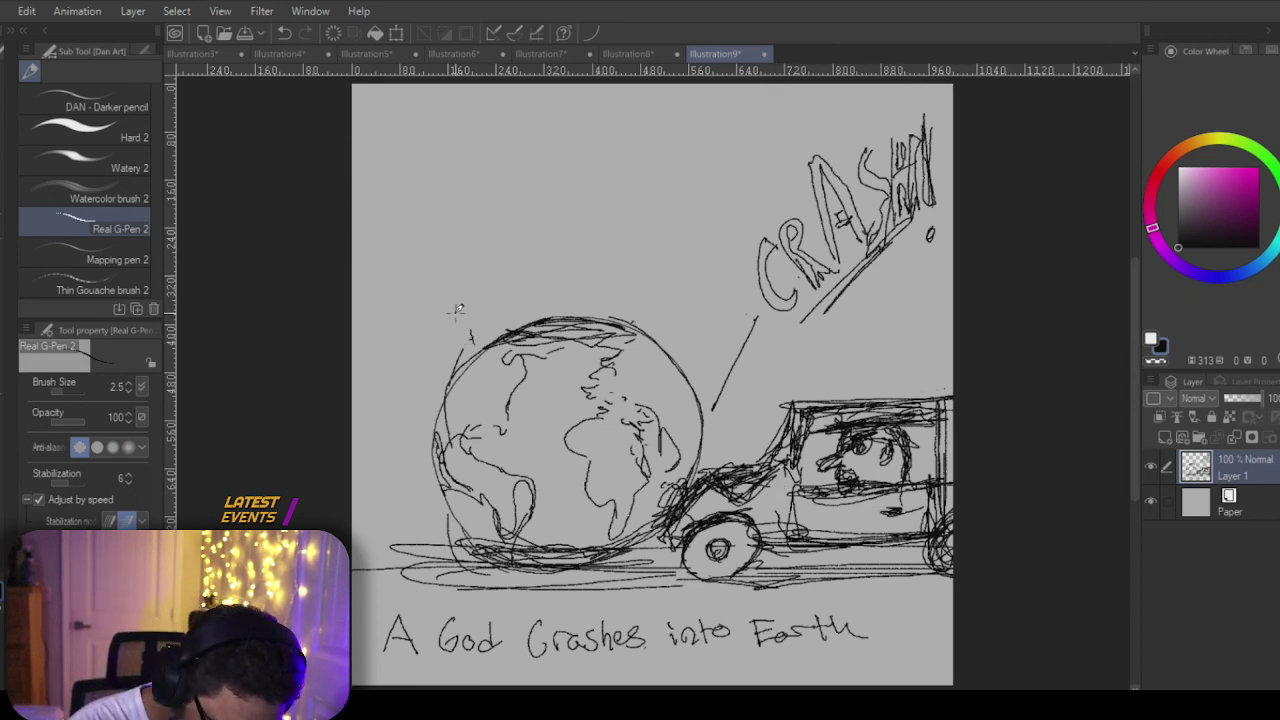
Step: Letter "*screaming!" diagonally above the globe and darken the ground beneath the globe and vehicle with dense horizontal strokes
{"action": "left_click_drag", "start_coordinate": [446, 292], "coordinate": [496, 245]}
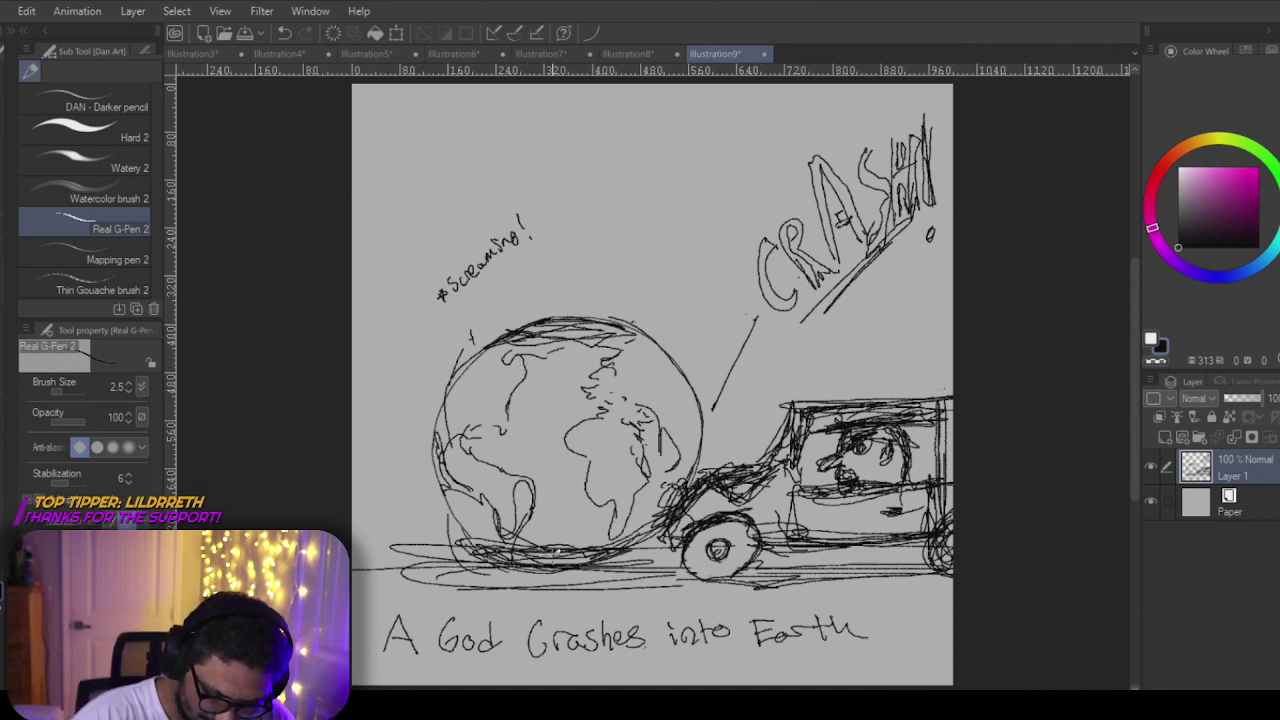
{"action": "left_click_drag", "start_coordinate": [442, 562], "coordinate": [610, 556]}
{"action": "mouse_move", "coordinate": [400, 565]}
{"action": "left_mouse_down"}
{"action": "mouse_move", "coordinate": [654, 561]}
{"action": "mouse_move", "coordinate": [397, 565]}
{"action": "mouse_move", "coordinate": [651, 561]}
{"action": "mouse_move", "coordinate": [448, 577]}
{"action": "mouse_move", "coordinate": [646, 549]}
{"action": "mouse_move", "coordinate": [657, 563]}
{"action": "mouse_move", "coordinate": [650, 554]}
{"action": "mouse_move", "coordinate": [775, 577]}
{"action": "mouse_move", "coordinate": [883, 567]}
{"action": "mouse_move", "coordinate": [810, 561]}
{"action": "mouse_move", "coordinate": [874, 552]}
{"action": "mouse_move", "coordinate": [739, 551]}
{"action": "mouse_move", "coordinate": [915, 547]}
{"action": "mouse_move", "coordinate": [770, 560]}
{"action": "mouse_move", "coordinate": [916, 564]}
{"action": "mouse_move", "coordinate": [376, 562]}
{"action": "mouse_move", "coordinate": [400, 586]}
{"action": "left_mouse_up"}
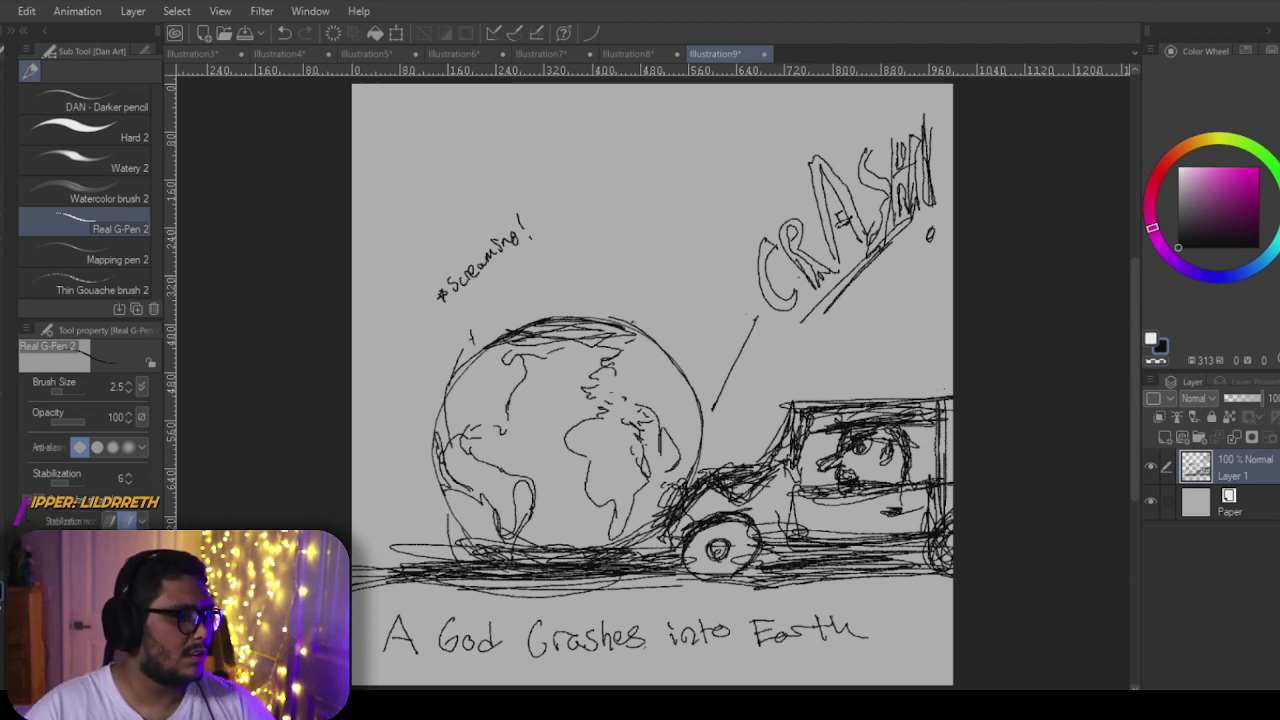
Step: Check the character prompt on the ArtPrompts page, and create a new 1000 × 1000 px canvas at 300 resolution with gray paper
{"action": "mouse_move", "coordinate": [0, 180]}
{"action": "left_mouse_down"}
{"action": "mouse_move", "coordinate": [917, 80]}
{"action": "mouse_move", "coordinate": [937, 29]}
{"action": "left_mouse_up"}
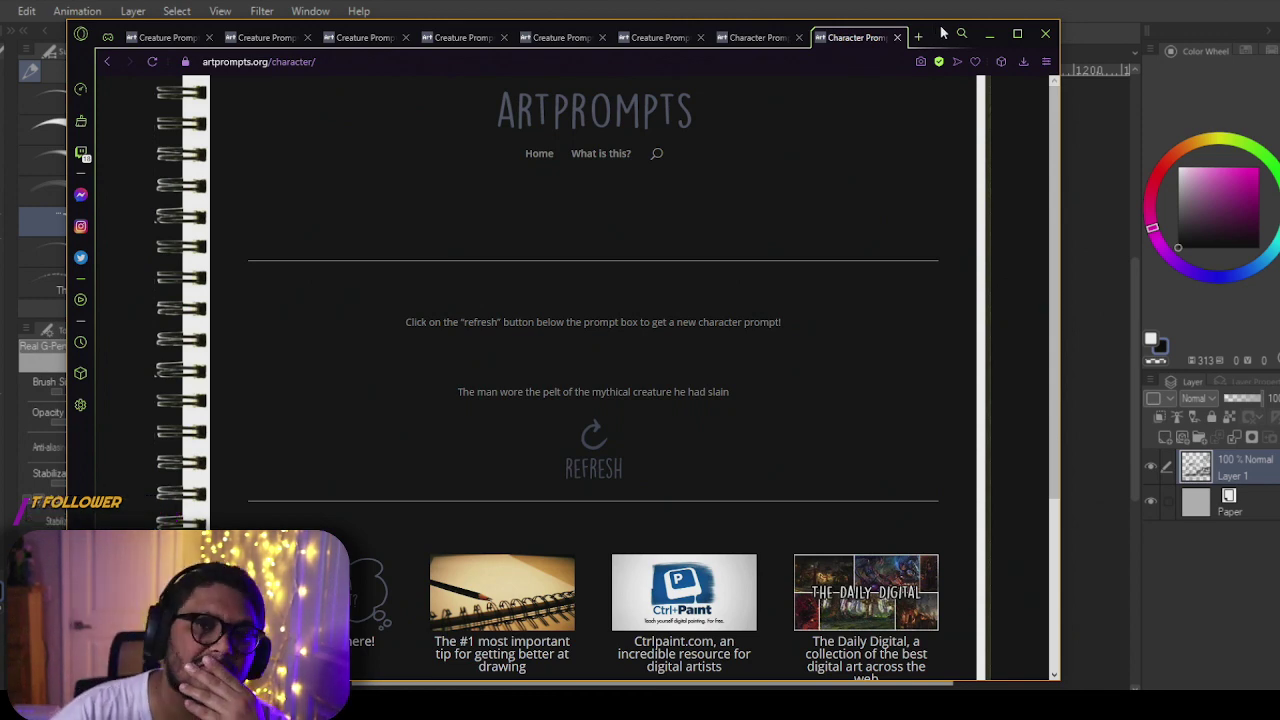
{"action": "left_click_drag", "start_coordinate": [940, 37], "coordinate": [0, 30]}
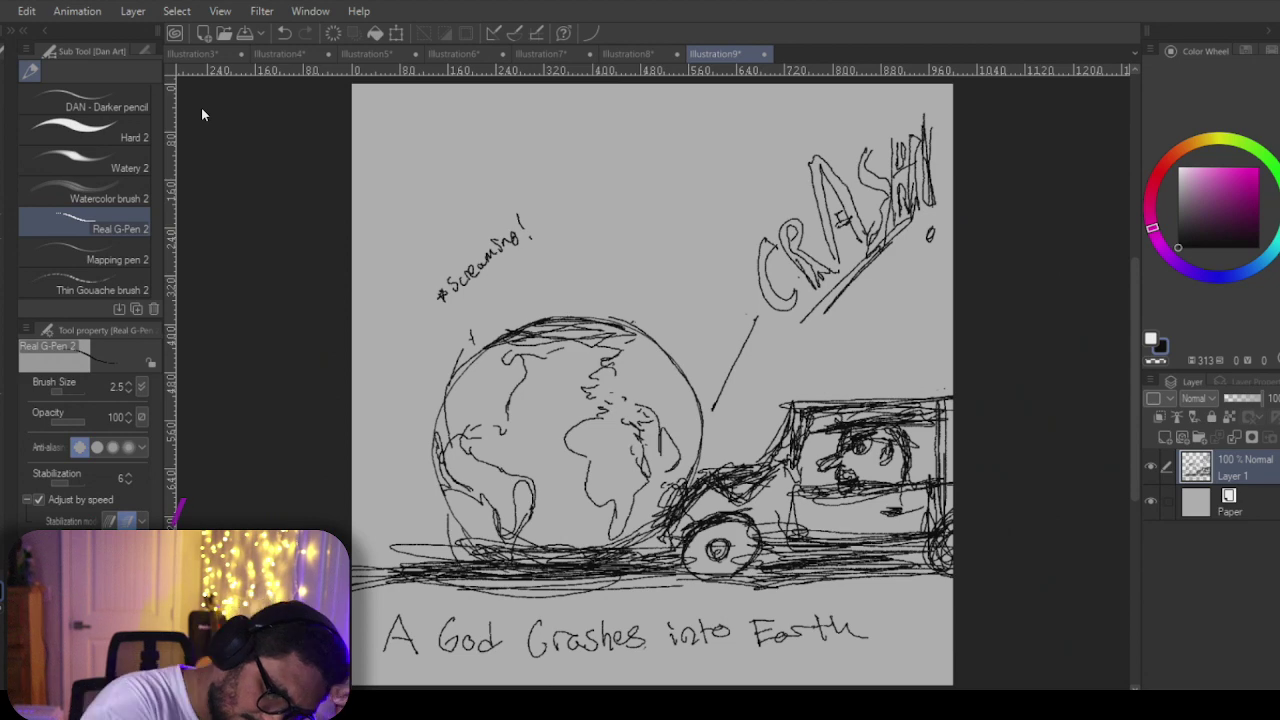
{"action": "left_click", "coordinate": [7, 11]}
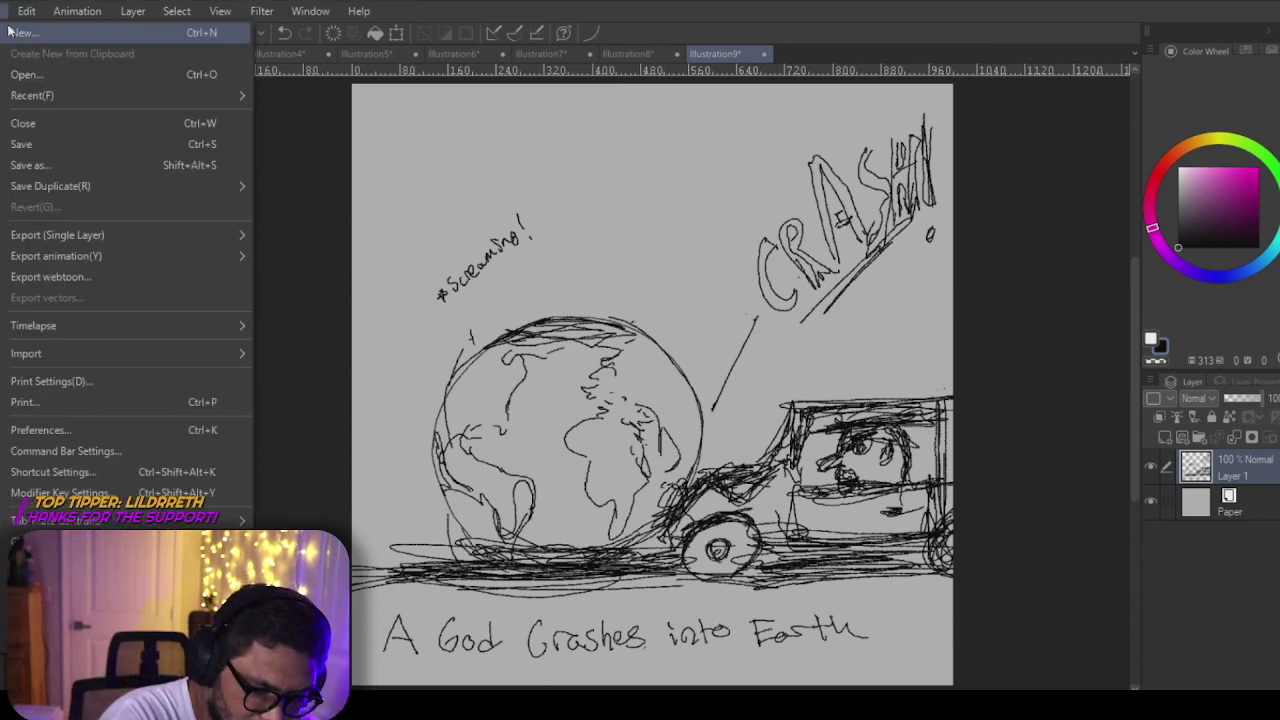
{"action": "left_click", "coordinate": [35, 34]}
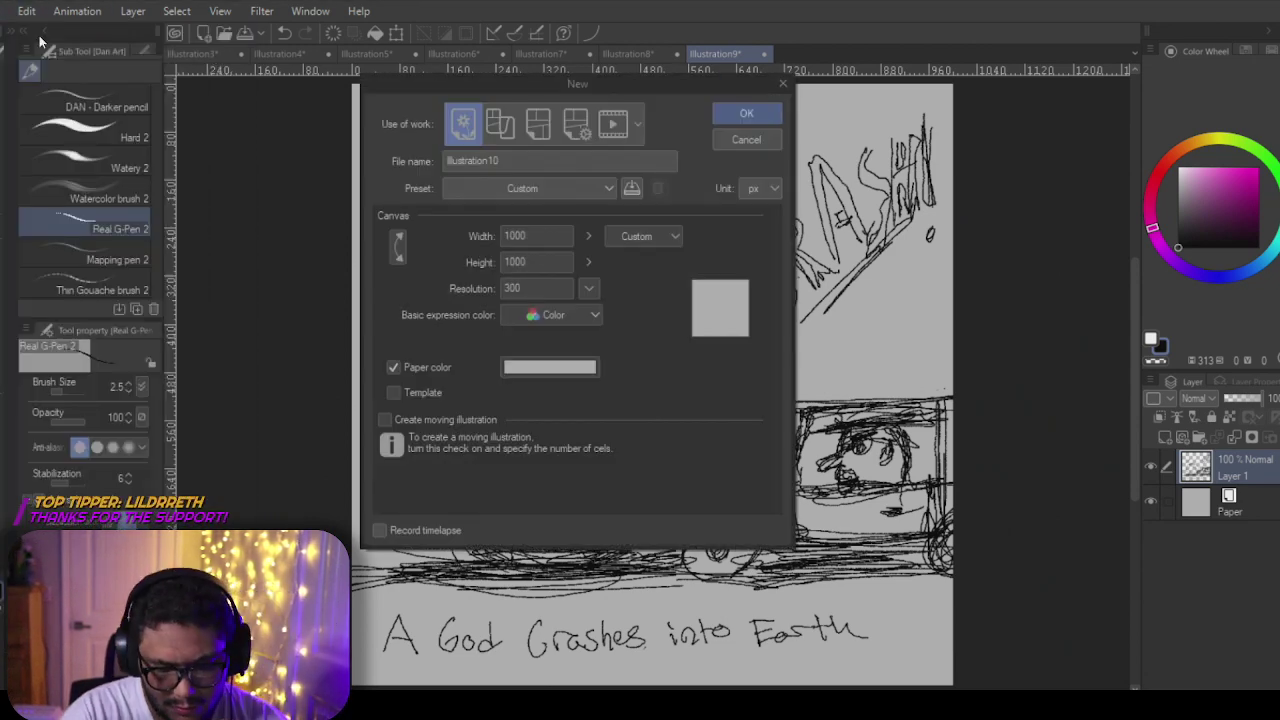
{"action": "left_click", "coordinate": [764, 118]}
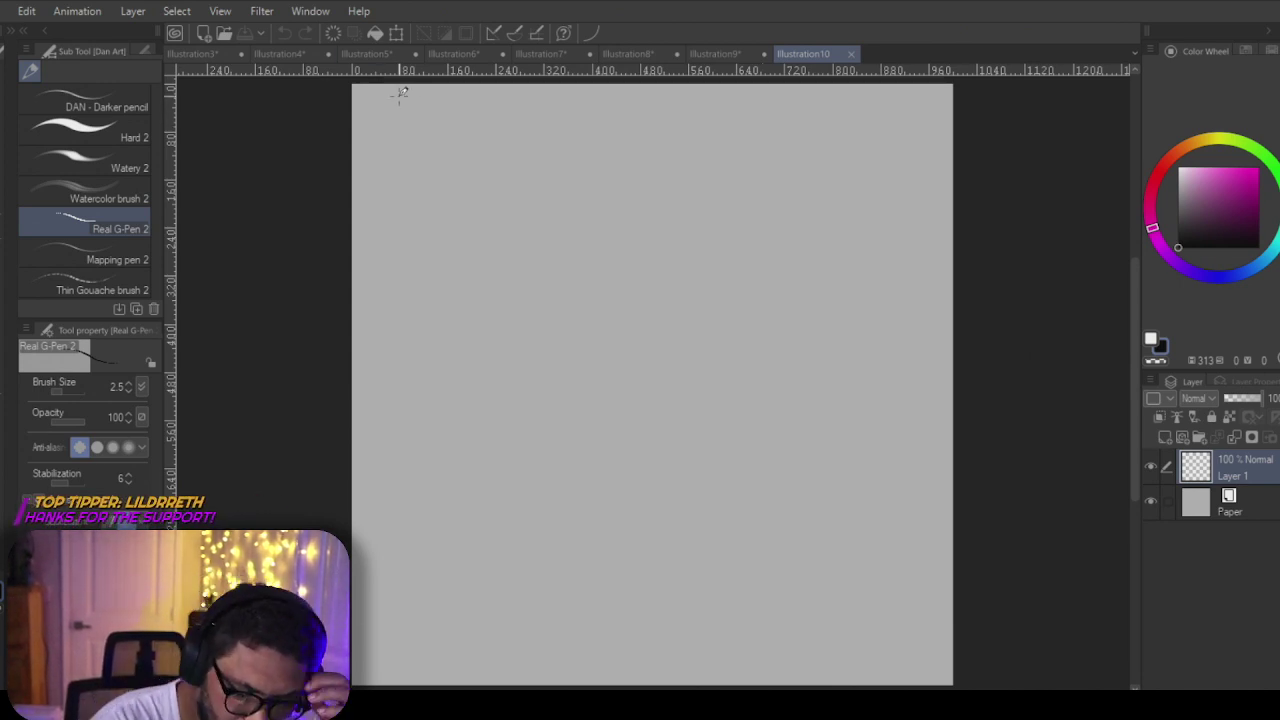
Step: Handwrite the prompt keywords "Man", "Pelt", "Mythical creature" and "Slain" as a list in the canvas's upper-left area
{"action": "left_click_drag", "start_coordinate": [405, 124], "coordinate": [465, 121]}
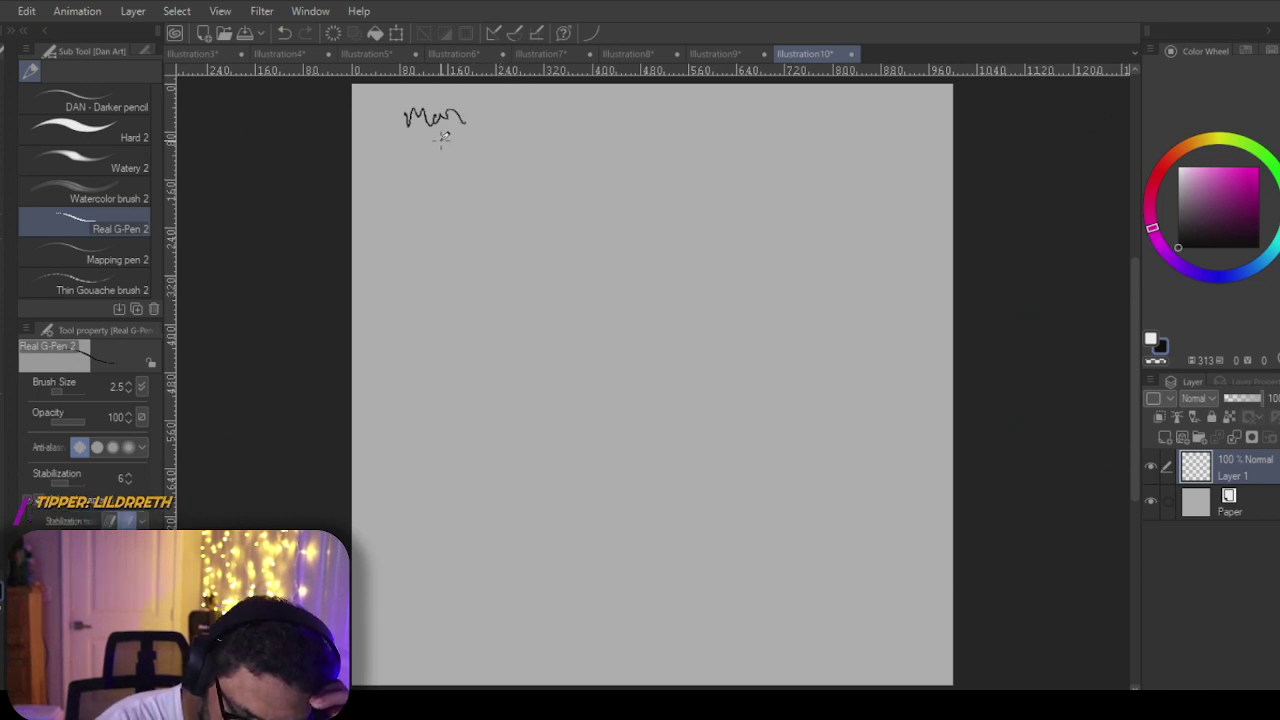
{"action": "mouse_move", "coordinate": [418, 162]}
{"action": "left_mouse_down"}
{"action": "mouse_move", "coordinate": [462, 135]}
{"action": "mouse_move", "coordinate": [480, 140]}
{"action": "left_mouse_up"}
{"action": "left_click_drag", "start_coordinate": [430, 195], "coordinate": [445, 182]}
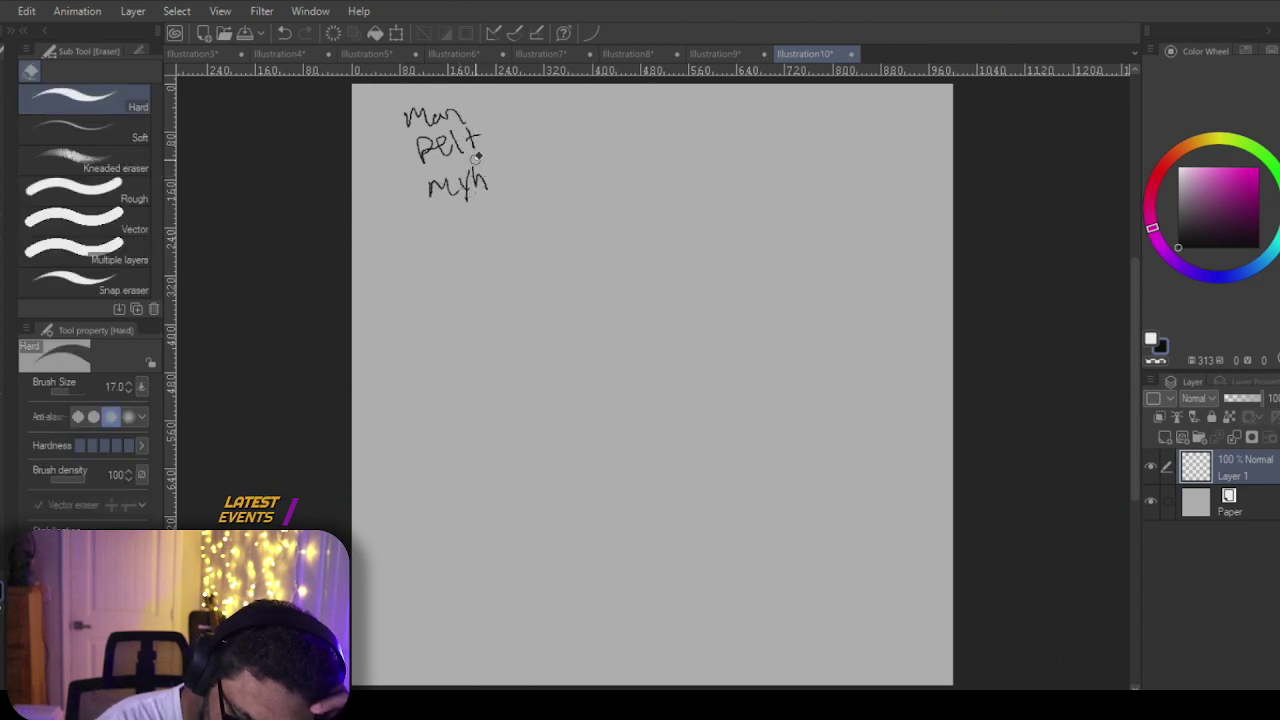
{"action": "left_click_drag", "start_coordinate": [478, 166], "coordinate": [486, 178]}
{"action": "key", "text": "p"}
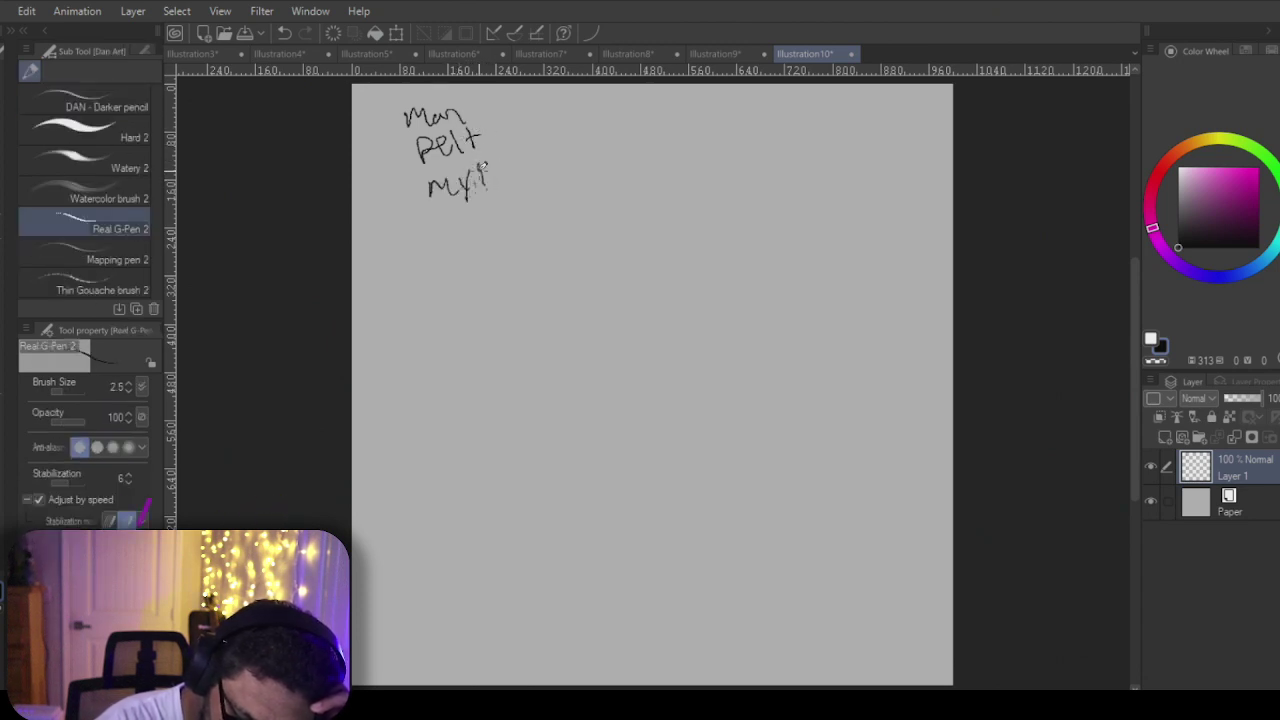
{"action": "key", "text": "e"}
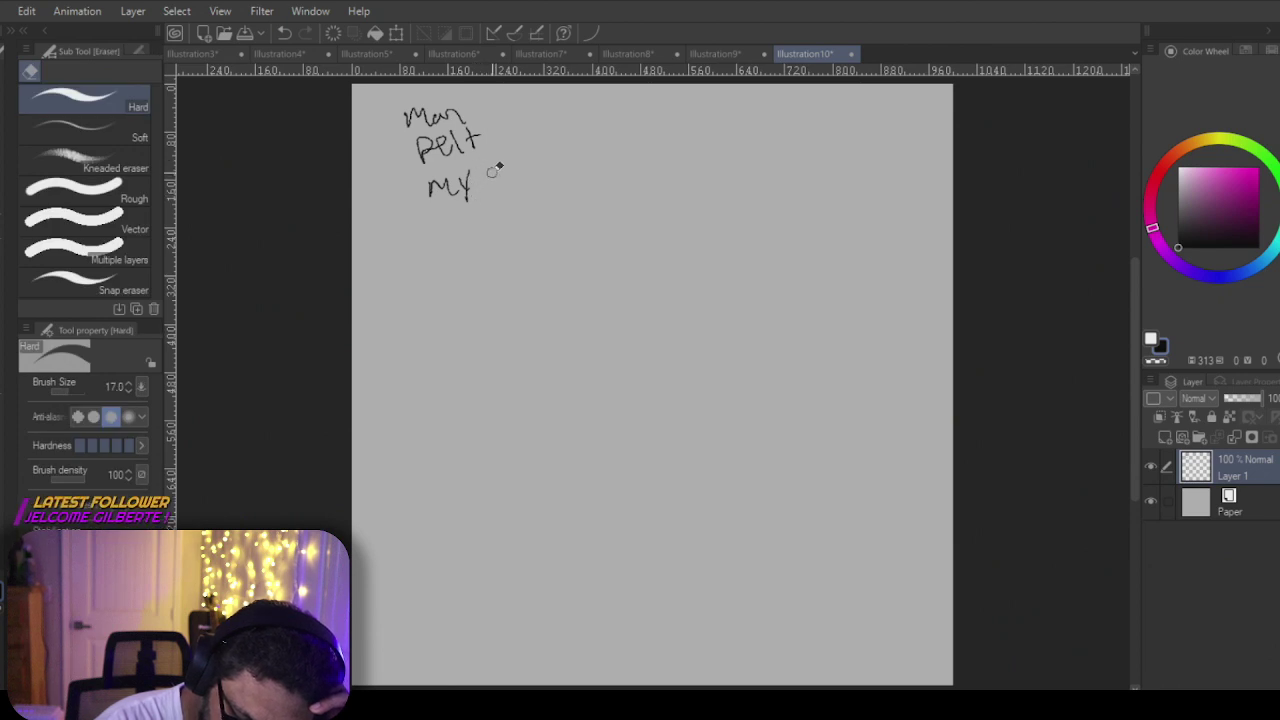
{"action": "key", "text": "p"}
{"action": "mouse_move", "coordinate": [480, 172]}
{"action": "left_mouse_down"}
{"action": "mouse_move", "coordinate": [483, 195]}
{"action": "mouse_move", "coordinate": [566, 129]}
{"action": "mouse_move", "coordinate": [560, 163]}
{"action": "mouse_move", "coordinate": [650, 145]}
{"action": "left_mouse_up"}
{"action": "left_click_drag", "start_coordinate": [456, 216], "coordinate": [442, 236]}
{"action": "left_click_drag", "start_coordinate": [472, 213], "coordinate": [471, 235]}
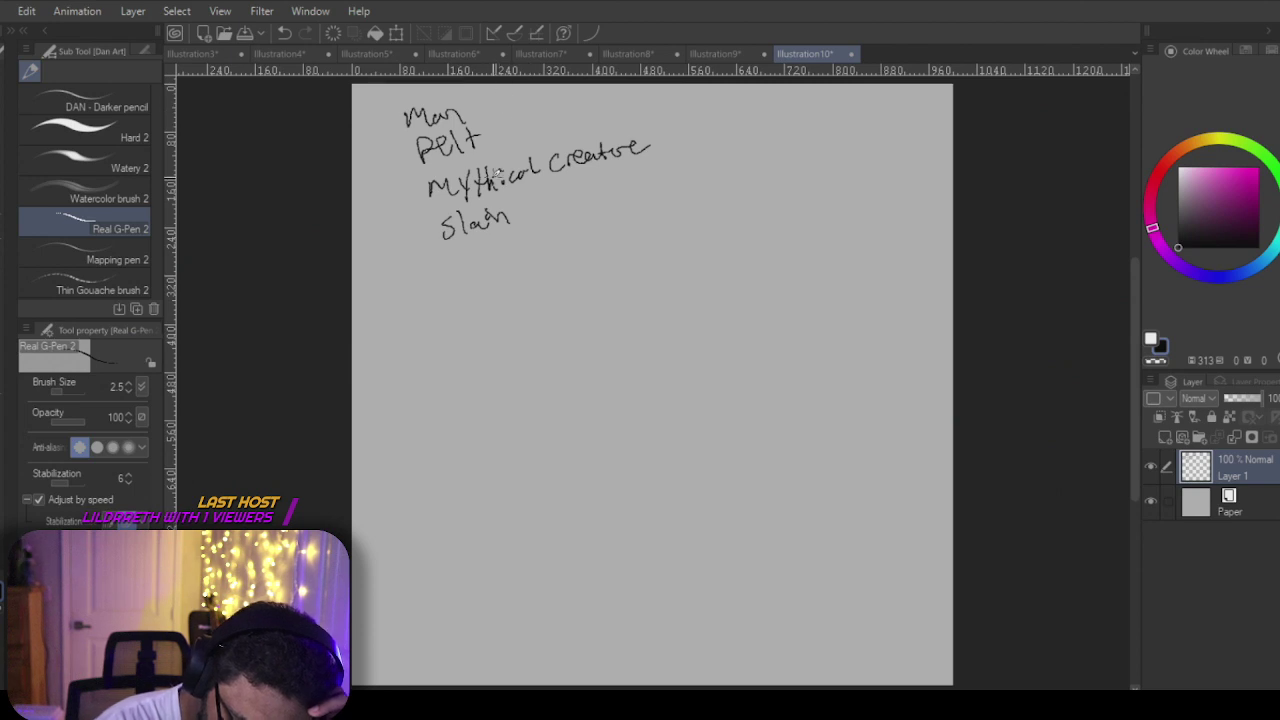
Step: Erase all the handwritten keywords to leave the canvas blank
{"action": "key", "text": "e"}
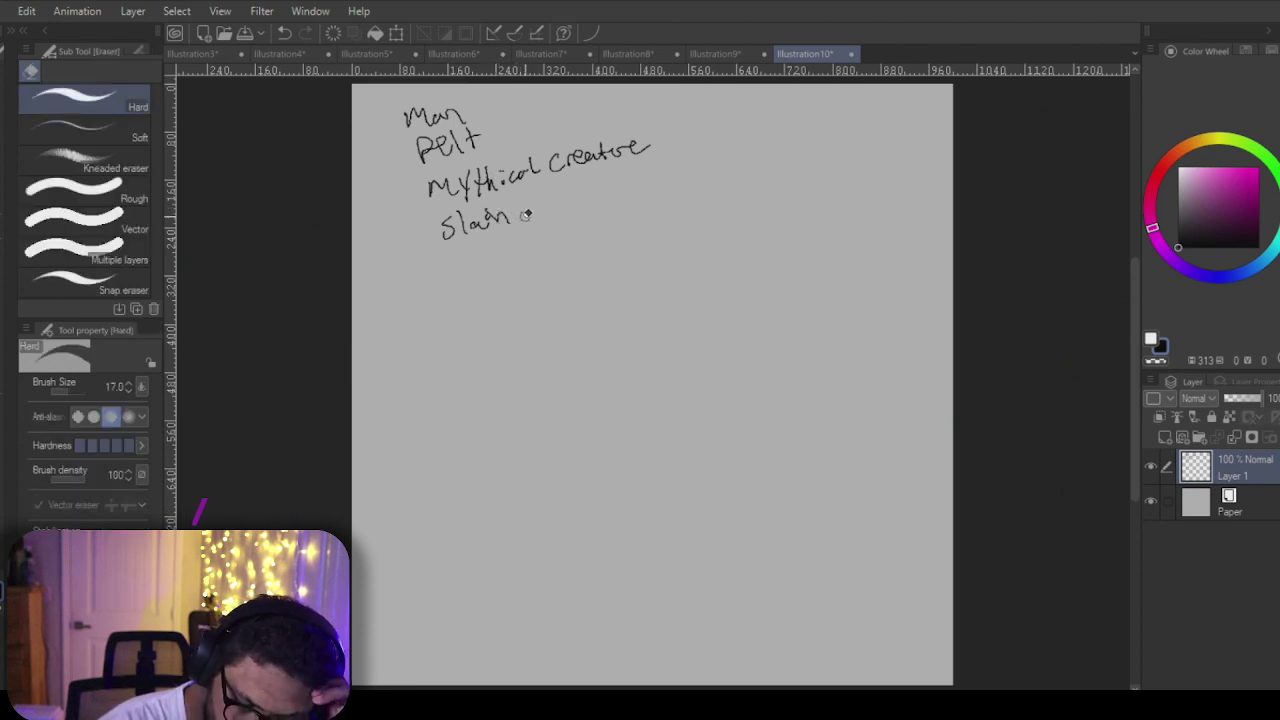
{"action": "mouse_move", "coordinate": [520, 214]}
{"action": "left_mouse_down"}
{"action": "mouse_move", "coordinate": [450, 232]}
{"action": "mouse_move", "coordinate": [530, 202]}
{"action": "left_mouse_up"}
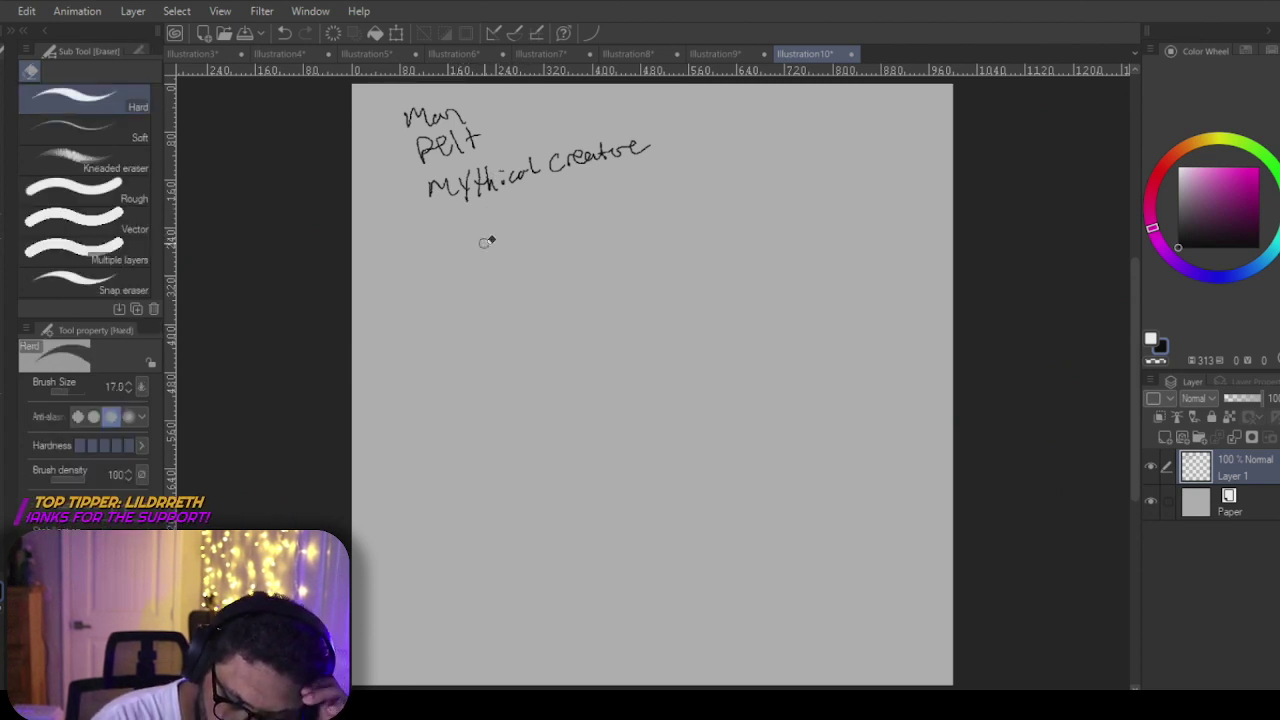
{"action": "key", "text": "p"}
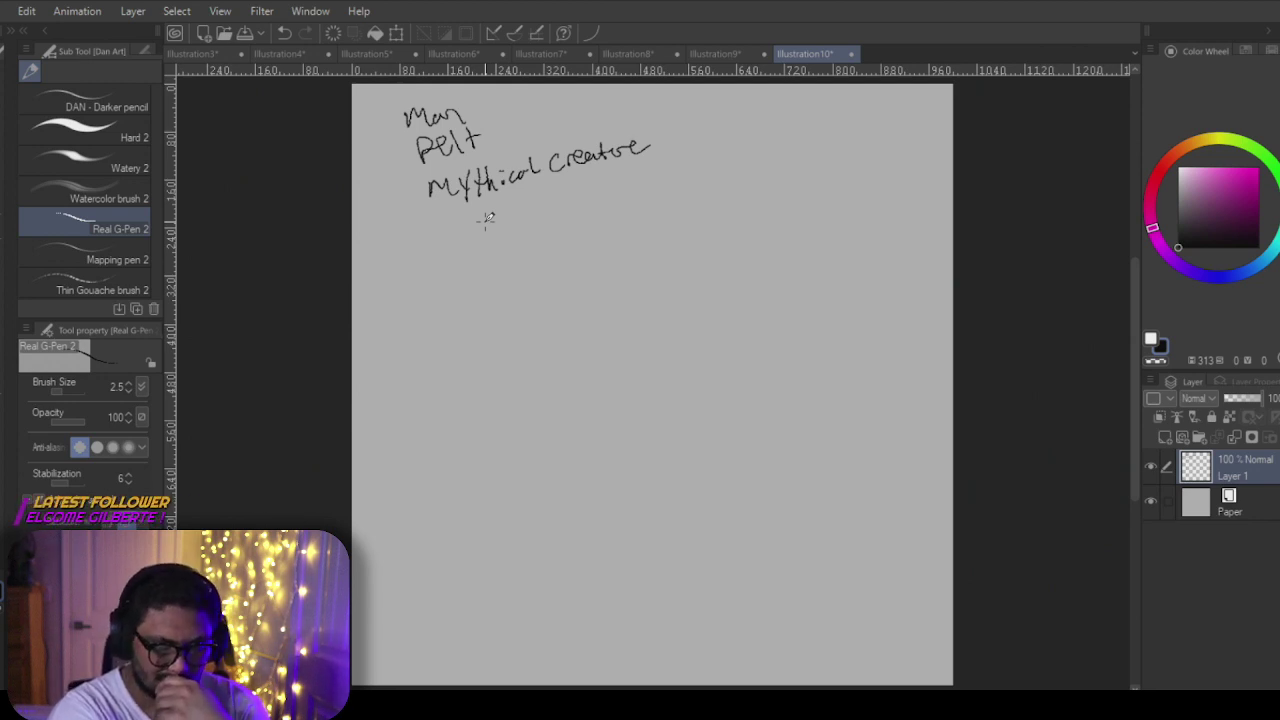
{"action": "mouse_move", "coordinate": [420, 100]}
{"action": "left_mouse_down"}
{"action": "mouse_move", "coordinate": [418, 155]}
{"action": "mouse_move", "coordinate": [412, 120]}
{"action": "mouse_move", "coordinate": [433, 150]}
{"action": "mouse_move", "coordinate": [408, 108]}
{"action": "mouse_move", "coordinate": [447, 228]}
{"action": "mouse_move", "coordinate": [436, 97]}
{"action": "mouse_move", "coordinate": [476, 199]}
{"action": "mouse_move", "coordinate": [467, 134]}
{"action": "mouse_move", "coordinate": [459, 176]}
{"action": "mouse_move", "coordinate": [479, 155]}
{"action": "mouse_move", "coordinate": [489, 191]}
{"action": "mouse_move", "coordinate": [494, 136]}
{"action": "mouse_move", "coordinate": [636, 131]}
{"action": "mouse_move", "coordinate": [634, 145]}
{"action": "mouse_move", "coordinate": [515, 177]}
{"action": "mouse_move", "coordinate": [579, 164]}
{"action": "left_mouse_up"}
{"action": "key", "text": "e"}
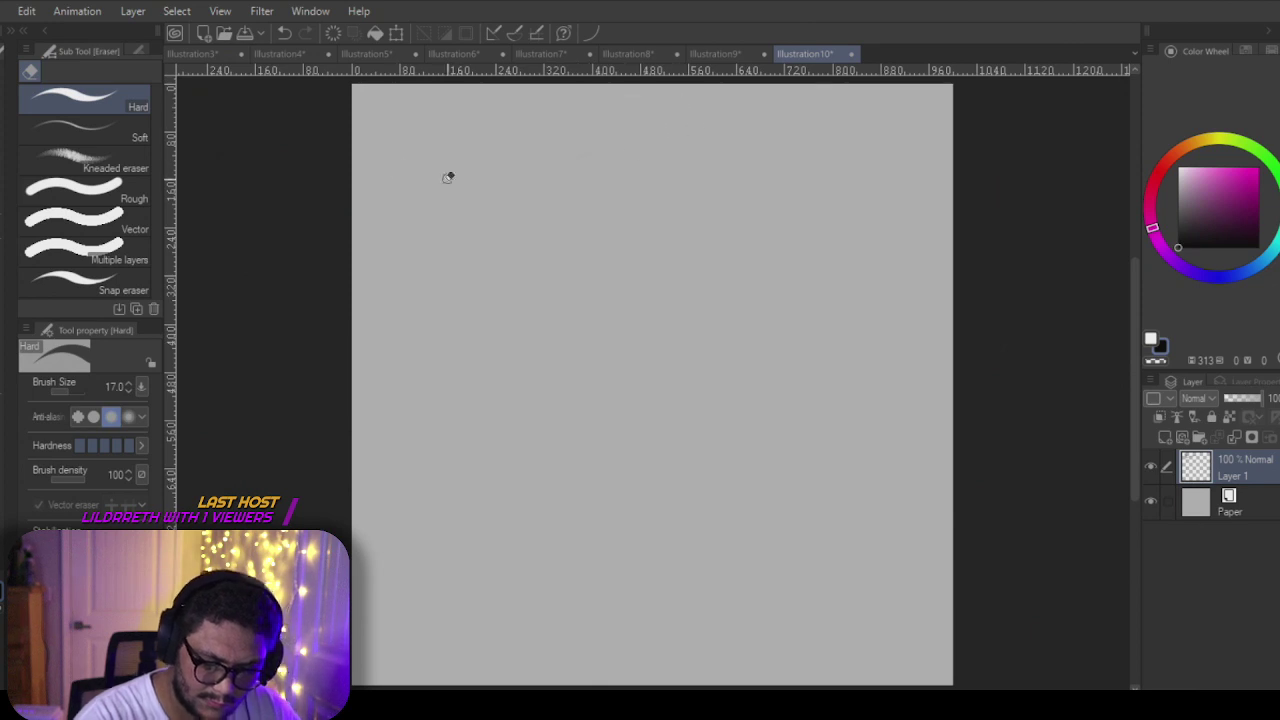
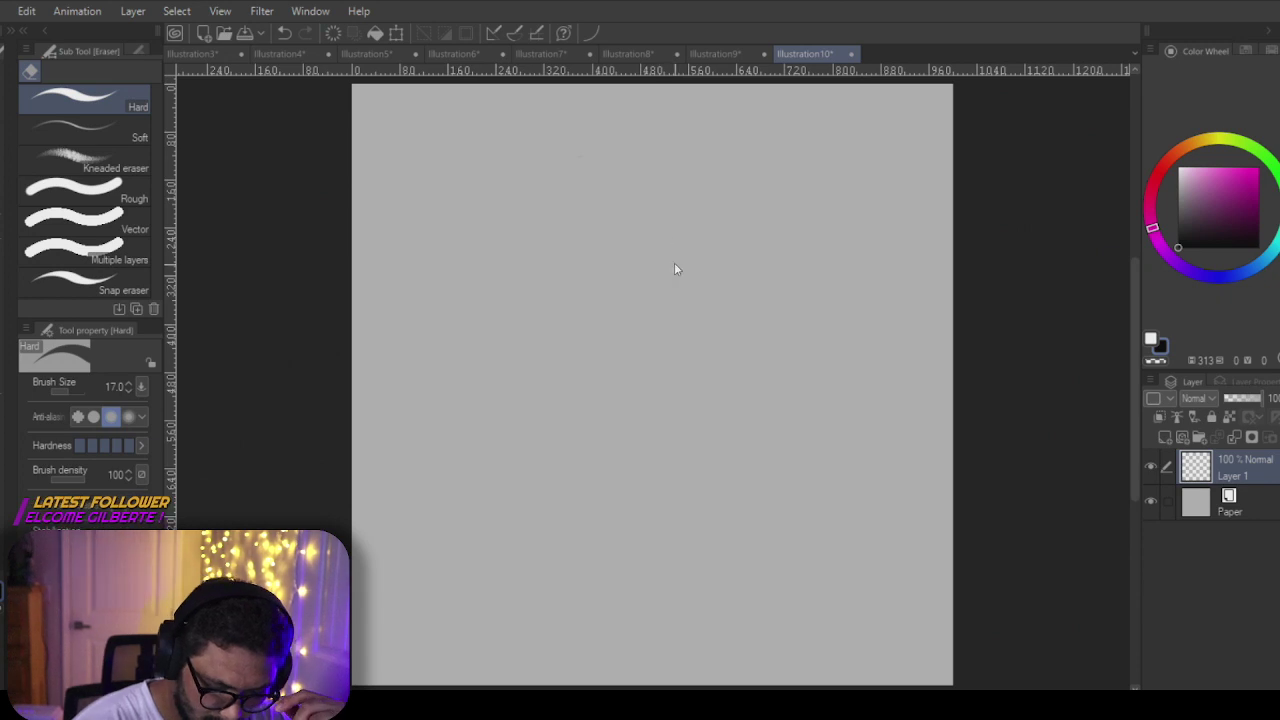
Step: Sketch two large circular eyes with small jagged pupils in the upper half of the blank canvas using Real G-Pen 2
{"action": "key", "text": "p"}
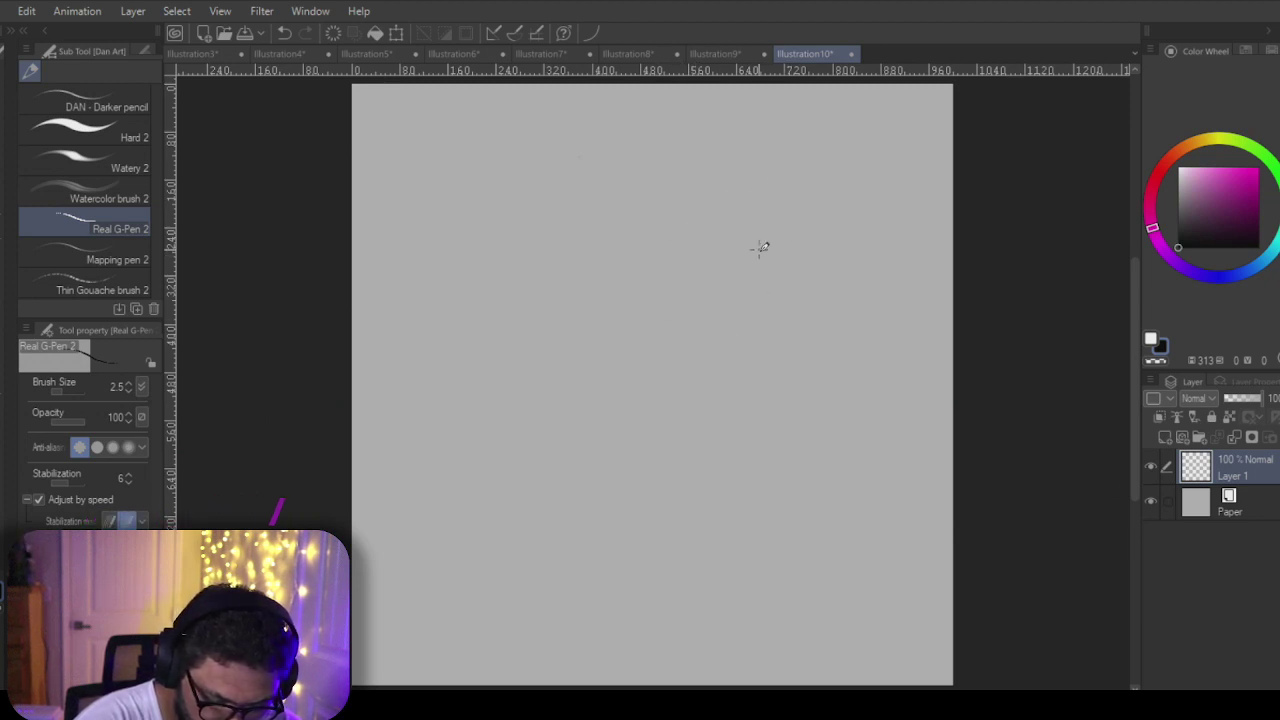
{"action": "mouse_move", "coordinate": [666, 246]}
{"action": "left_mouse_down"}
{"action": "mouse_move", "coordinate": [686, 220]}
{"action": "mouse_move", "coordinate": [669, 232]}
{"action": "left_mouse_up"}
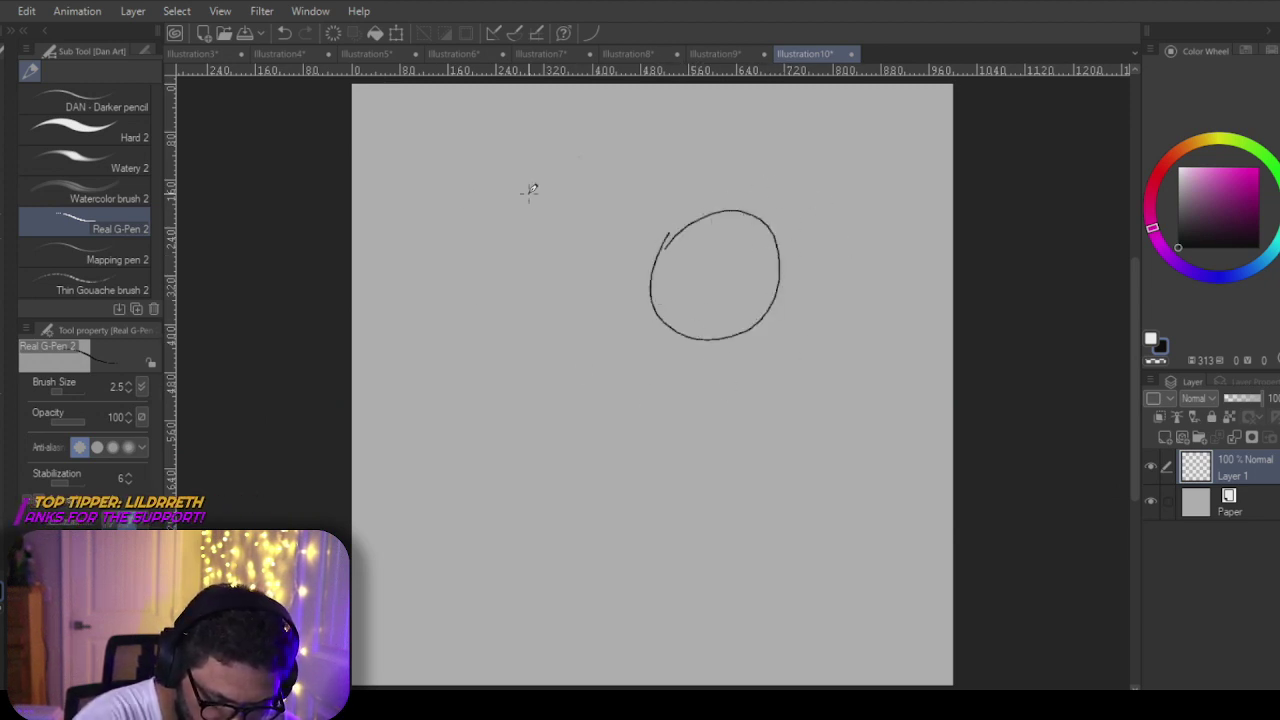
{"action": "mouse_move", "coordinate": [423, 264]}
{"action": "left_mouse_down"}
{"action": "mouse_move", "coordinate": [514, 314]}
{"action": "mouse_move", "coordinate": [410, 258]}
{"action": "left_mouse_up"}
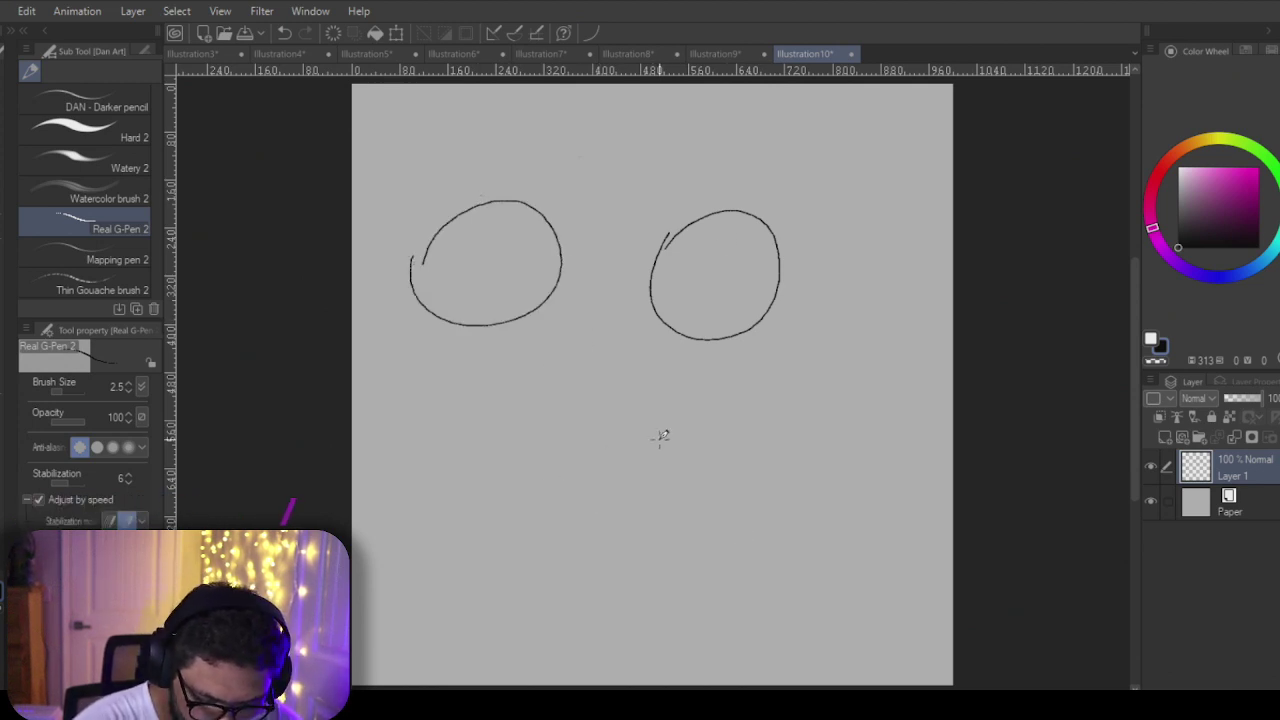
{"action": "left_click_drag", "start_coordinate": [710, 258], "coordinate": [731, 255]}
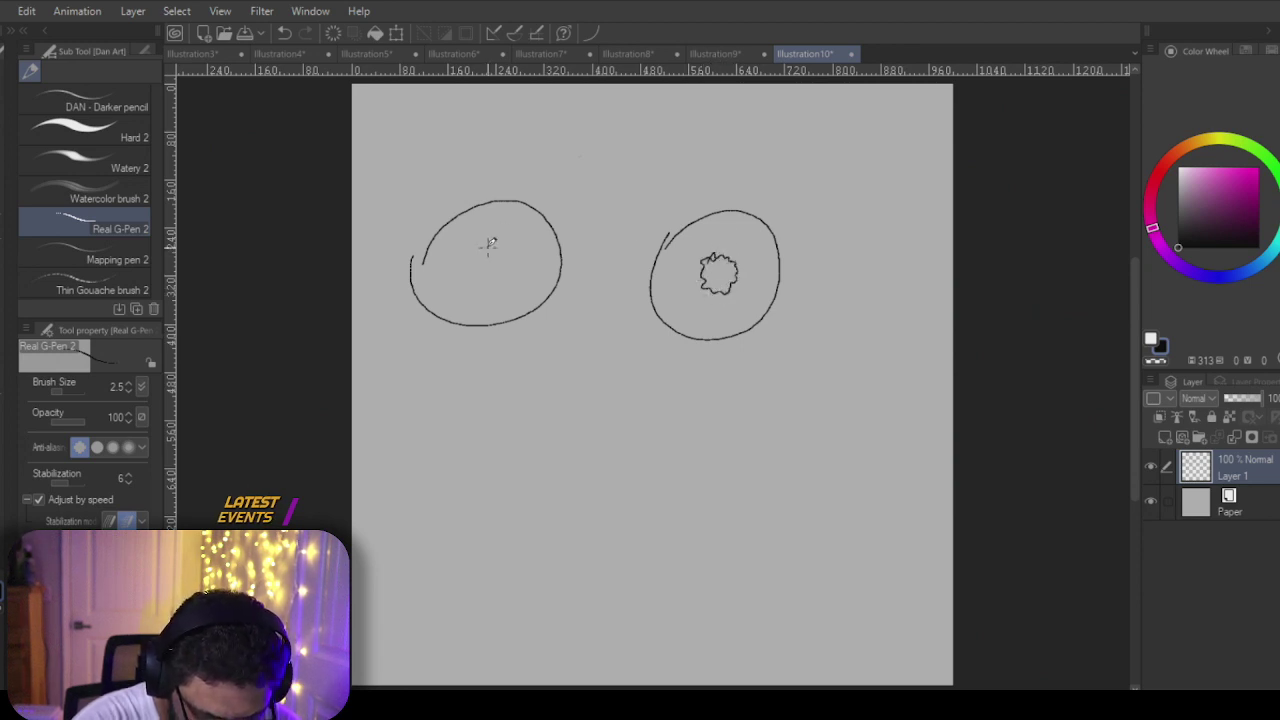
{"action": "mouse_move", "coordinate": [490, 243]}
{"action": "left_mouse_down"}
{"action": "mouse_move", "coordinate": [498, 256]}
{"action": "mouse_move", "coordinate": [478, 280]}
{"action": "mouse_move", "coordinate": [474, 241]}
{"action": "left_mouse_up"}
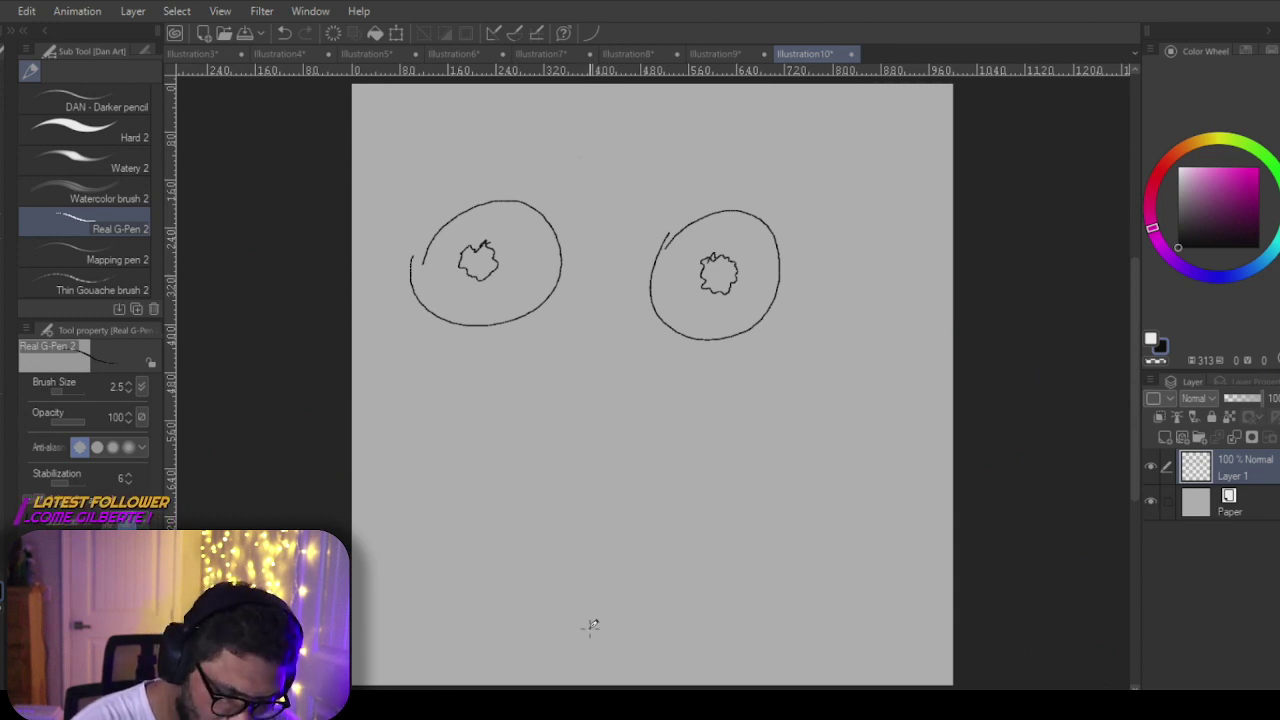
{"action": "mouse_move", "coordinate": [570, 345]}
{"action": "left_mouse_down"}
{"action": "mouse_move", "coordinate": [558, 405]}
{"action": "mouse_move", "coordinate": [626, 402]}
{"action": "left_mouse_up"}
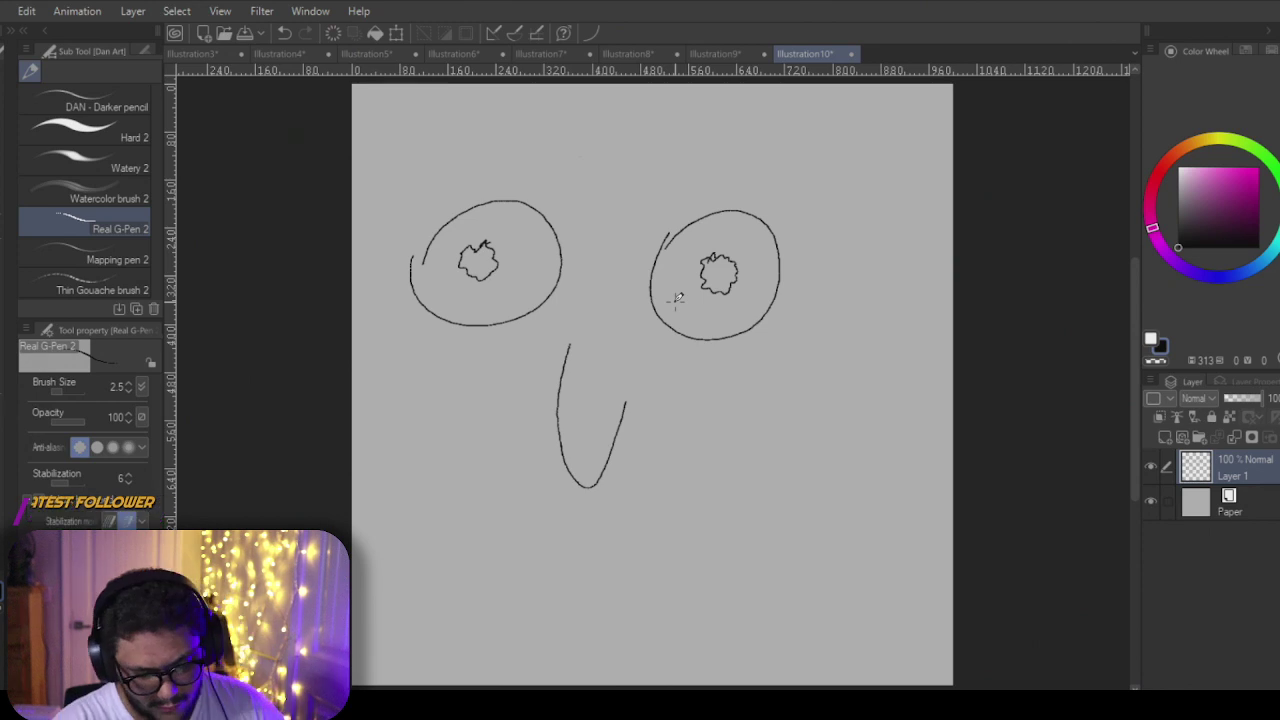
{"action": "key", "text": "ctrl+z"}
{"action": "left_click_drag", "start_coordinate": [570, 345], "coordinate": [604, 362]}
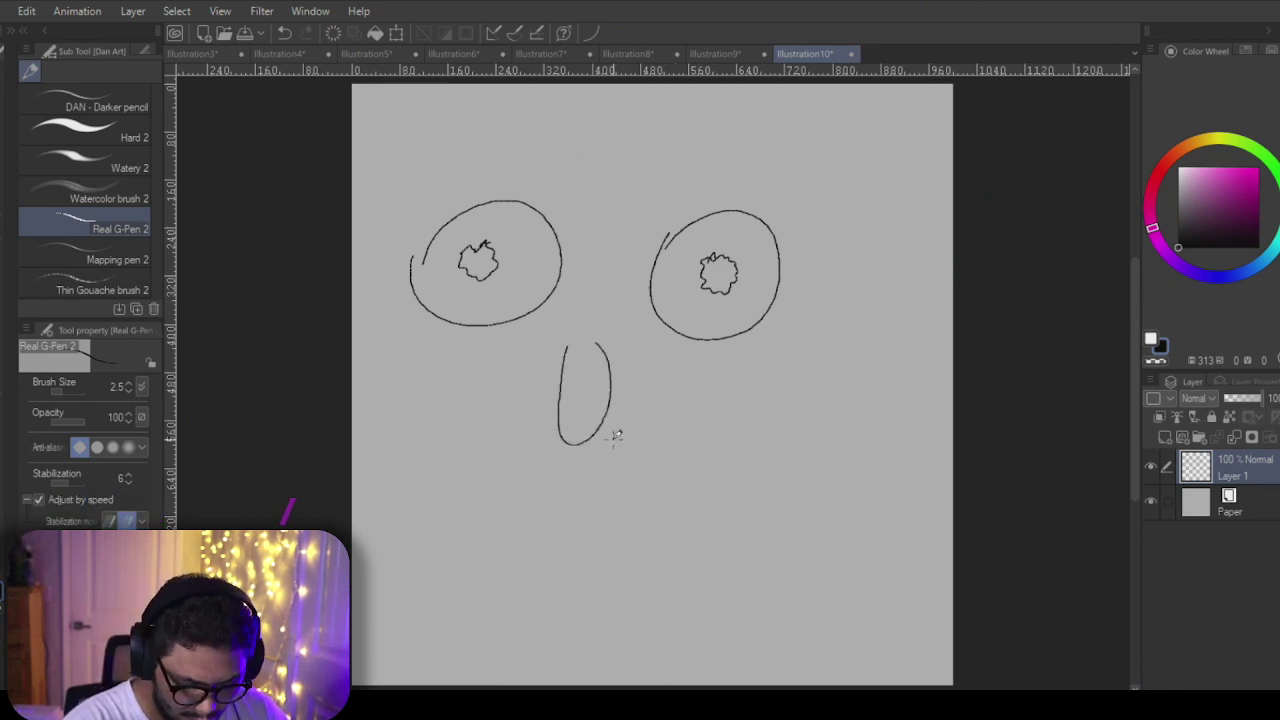
{"action": "key", "text": "ctrl+z"}
Step: Erase both eyes and their pupils completely with the Hard eraser
{"action": "key", "text": "e"}
{"action": "mouse_move", "coordinate": [562, 262]}
{"action": "left_mouse_down"}
{"action": "mouse_move", "coordinate": [553, 269]}
{"action": "mouse_move", "coordinate": [554, 240]}
{"action": "left_mouse_up"}
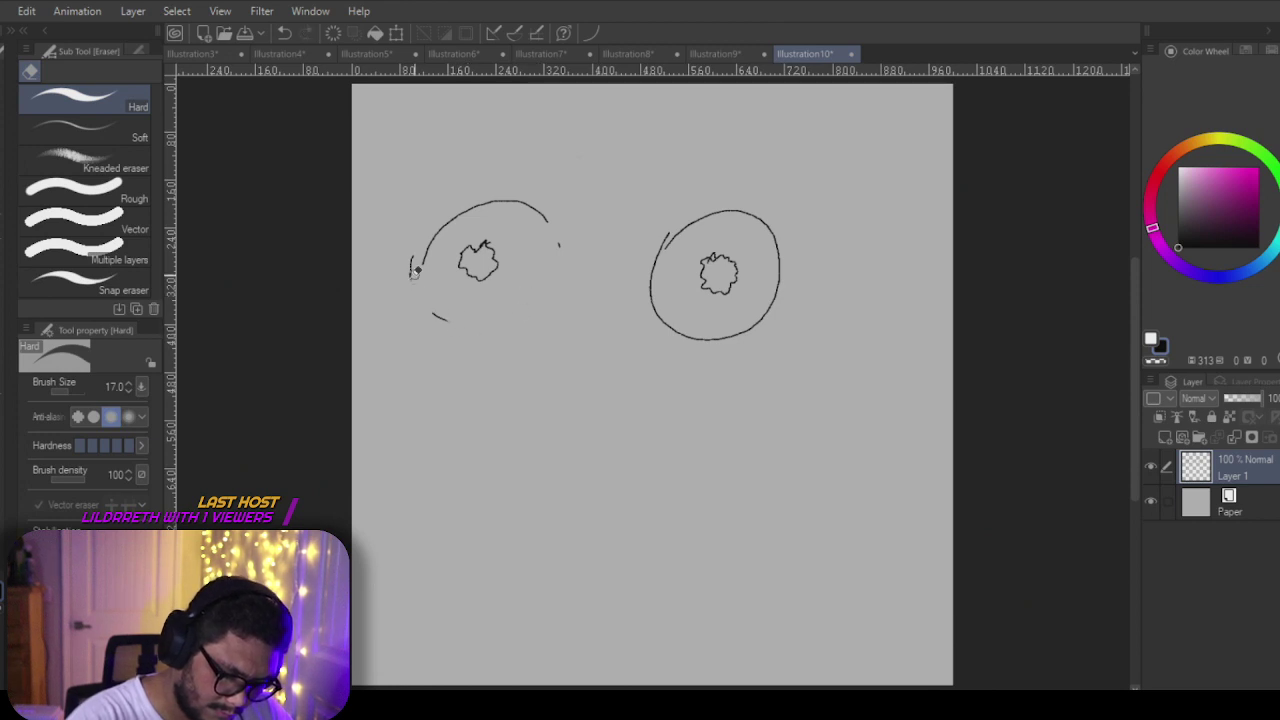
{"action": "mouse_move", "coordinate": [417, 270]}
{"action": "left_mouse_down"}
{"action": "mouse_move", "coordinate": [421, 319]}
{"action": "mouse_move", "coordinate": [454, 329]}
{"action": "mouse_move", "coordinate": [451, 286]}
{"action": "mouse_move", "coordinate": [466, 294]}
{"action": "mouse_move", "coordinate": [500, 213]}
{"action": "mouse_move", "coordinate": [446, 266]}
{"action": "mouse_move", "coordinate": [465, 200]}
{"action": "mouse_move", "coordinate": [417, 263]}
{"action": "mouse_move", "coordinate": [526, 190]}
{"action": "mouse_move", "coordinate": [484, 286]}
{"action": "mouse_move", "coordinate": [525, 186]}
{"action": "mouse_move", "coordinate": [487, 221]}
{"action": "mouse_move", "coordinate": [505, 182]}
{"action": "mouse_move", "coordinate": [540, 198]}
{"action": "mouse_move", "coordinate": [549, 254]}
{"action": "left_mouse_up"}
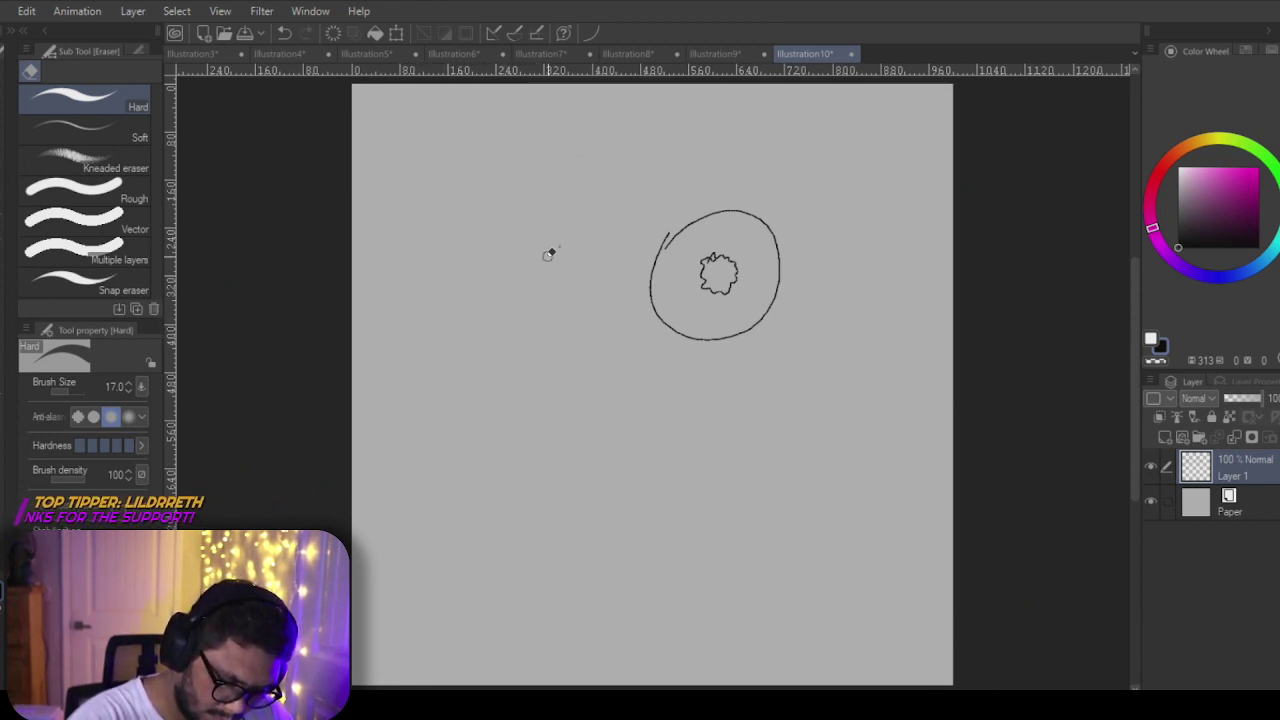
{"action": "left_click_drag", "start_coordinate": [656, 262], "coordinate": [694, 208]}
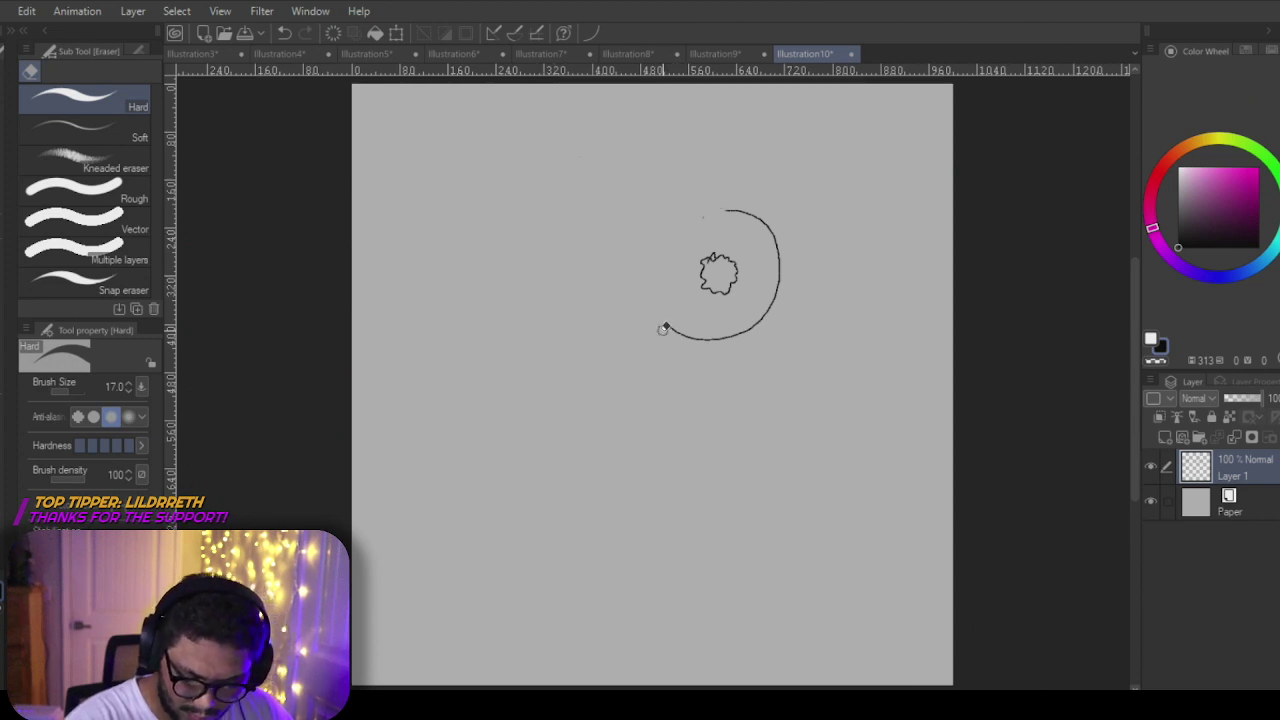
{"action": "mouse_move", "coordinate": [715, 341]}
{"action": "left_mouse_down"}
{"action": "mouse_move", "coordinate": [767, 309]}
{"action": "mouse_move", "coordinate": [726, 333]}
{"action": "mouse_move", "coordinate": [777, 289]}
{"action": "mouse_move", "coordinate": [761, 308]}
{"action": "mouse_move", "coordinate": [765, 229]}
{"action": "mouse_move", "coordinate": [752, 214]}
{"action": "mouse_move", "coordinate": [783, 238]}
{"action": "mouse_move", "coordinate": [704, 213]}
{"action": "mouse_move", "coordinate": [714, 280]}
{"action": "mouse_move", "coordinate": [726, 232]}
{"action": "mouse_move", "coordinate": [701, 289]}
{"action": "mouse_move", "coordinate": [722, 247]}
{"action": "mouse_move", "coordinate": [714, 298]}
{"action": "mouse_move", "coordinate": [789, 233]}
{"action": "left_mouse_up"}
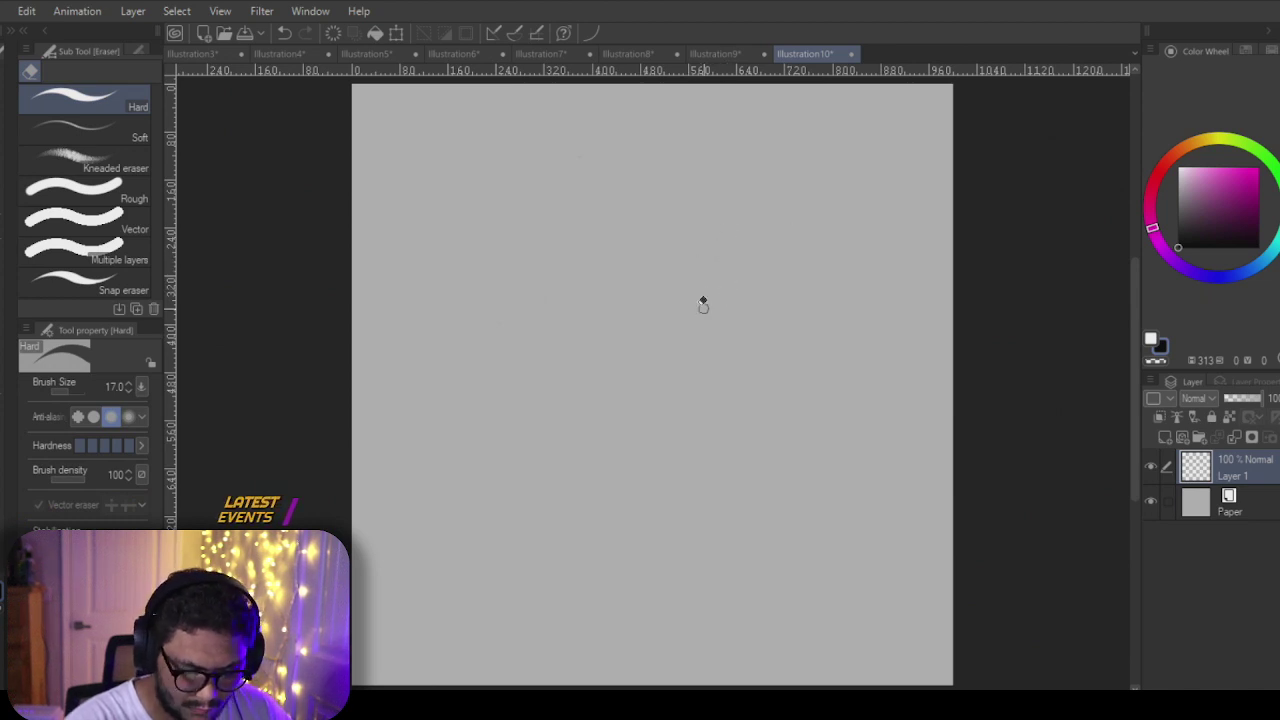
Step: Sketch a small frowning face near the canvas centre with two round half-lidded eyes and a tapered head outline, using Real G-Pen 2
{"action": "key", "text": "p"}
{"action": "mouse_move", "coordinate": [670, 260]}
{"action": "left_mouse_down"}
{"action": "mouse_move", "coordinate": [667, 273]}
{"action": "mouse_move", "coordinate": [612, 268]}
{"action": "mouse_move", "coordinate": [660, 281]}
{"action": "left_mouse_up"}
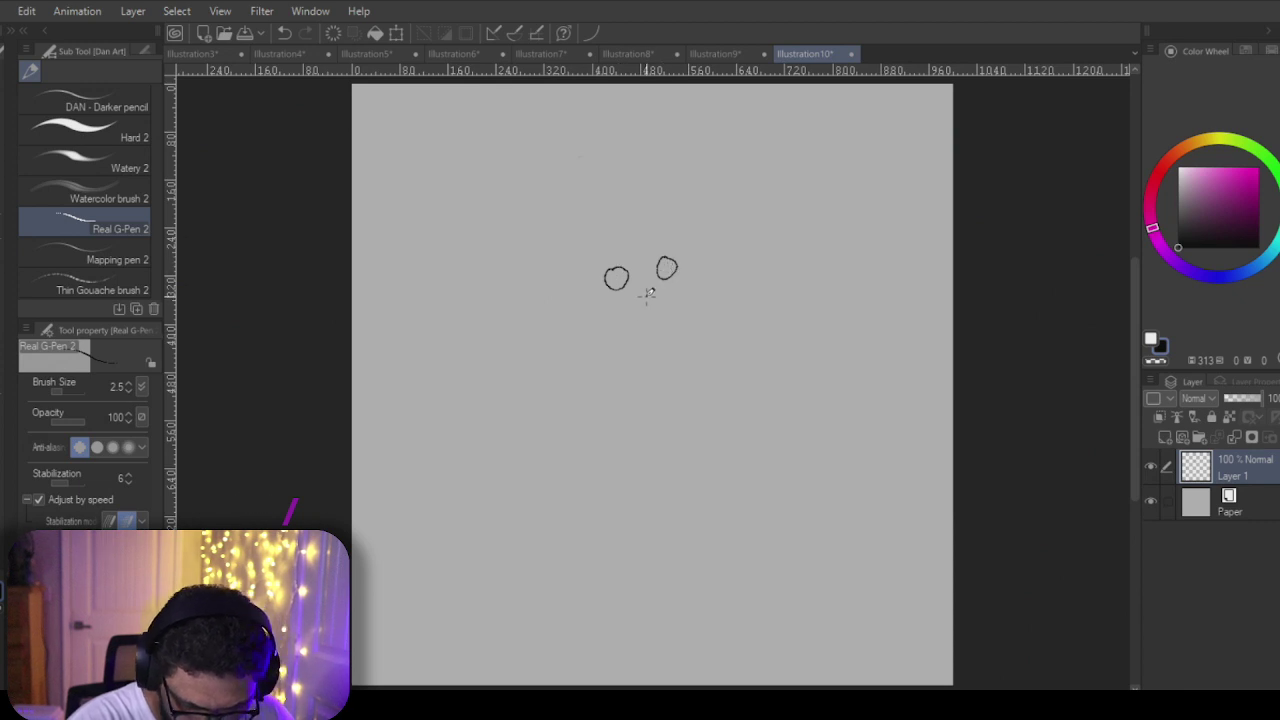
{"action": "mouse_move", "coordinate": [632, 330]}
{"action": "left_mouse_down"}
{"action": "mouse_move", "coordinate": [671, 331]}
{"action": "mouse_move", "coordinate": [628, 340]}
{"action": "left_mouse_up"}
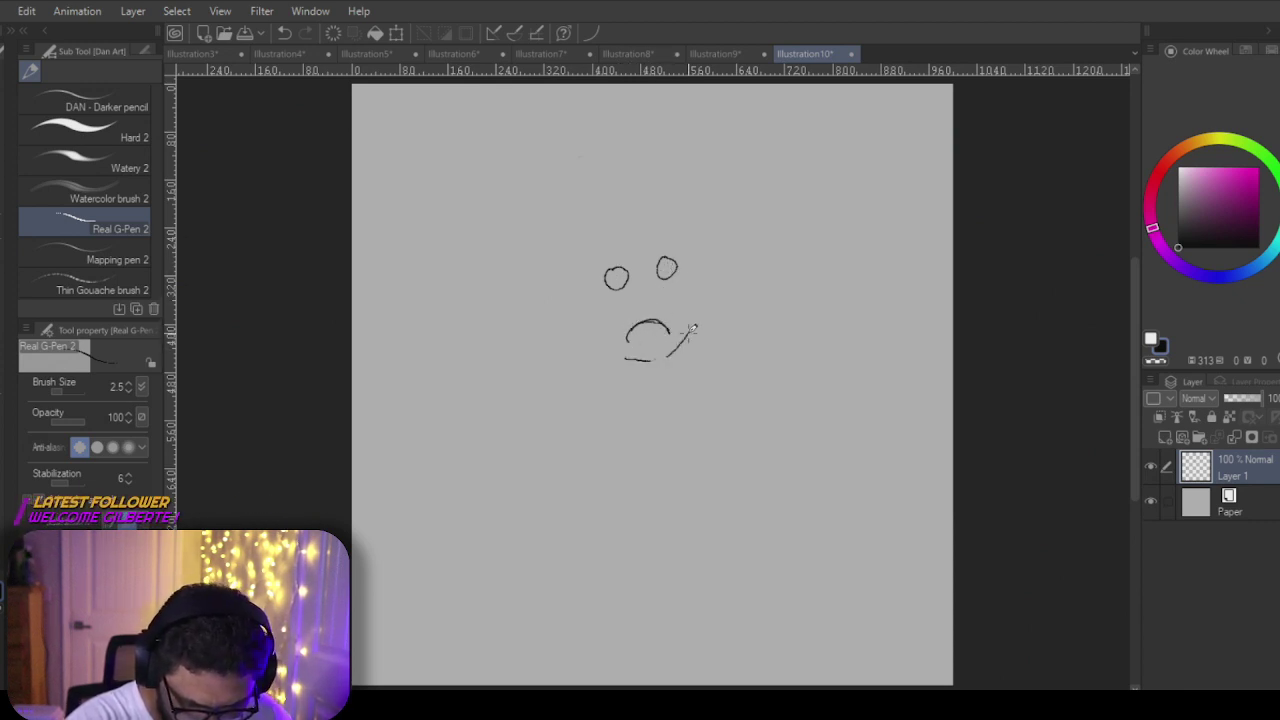
{"action": "left_click_drag", "start_coordinate": [683, 229], "coordinate": [697, 320]}
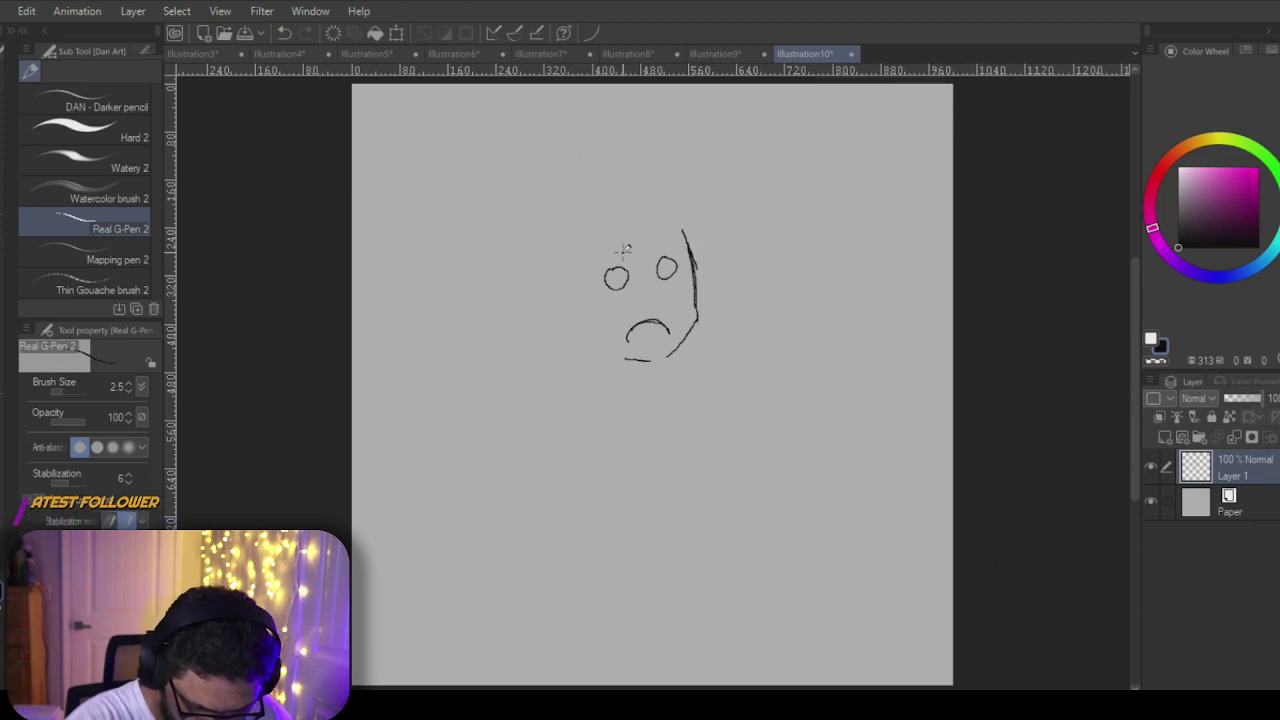
{"action": "mouse_move", "coordinate": [604, 285]}
{"action": "left_mouse_down"}
{"action": "mouse_move", "coordinate": [599, 247]}
{"action": "mouse_move", "coordinate": [666, 245]}
{"action": "mouse_move", "coordinate": [644, 247]}
{"action": "mouse_move", "coordinate": [688, 232]}
{"action": "left_mouse_up"}
{"action": "left_click_drag", "start_coordinate": [594, 262], "coordinate": [672, 240]}
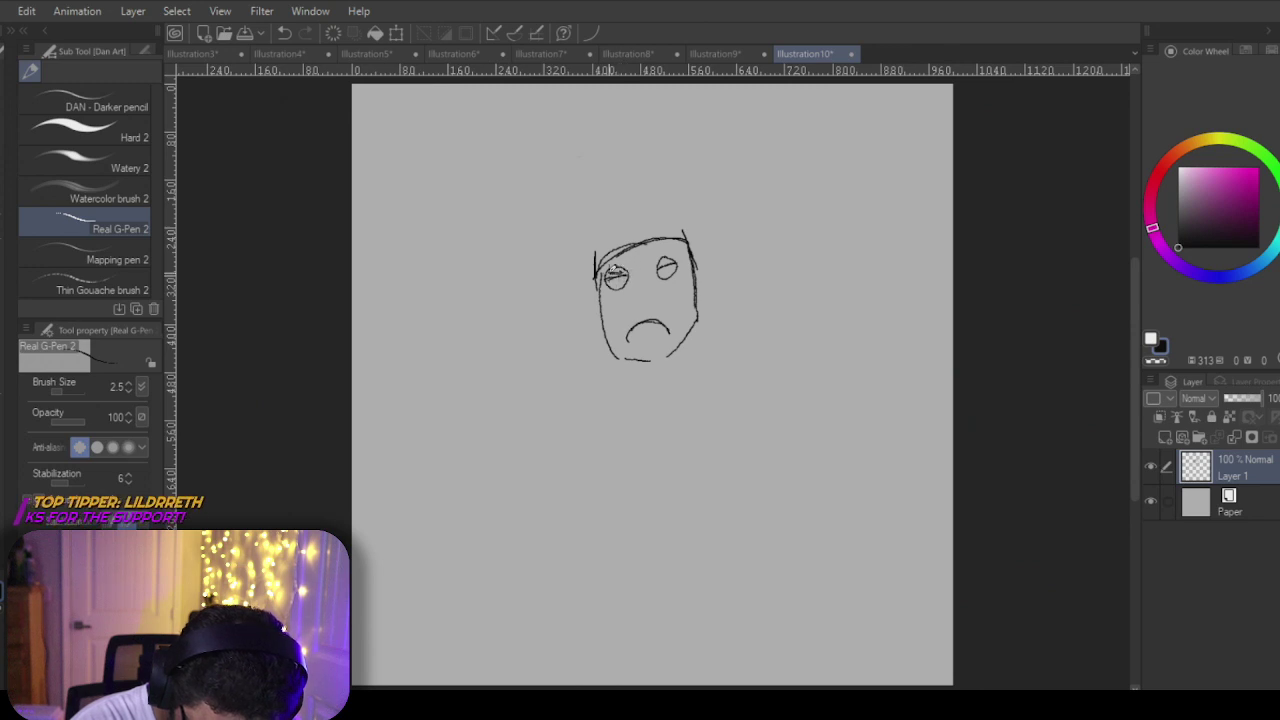
Step: Erase the whole frowning face with the Hard eraser
{"action": "key", "text": "e"}
{"action": "mouse_move", "coordinate": [650, 227]}
{"action": "left_mouse_down"}
{"action": "mouse_move", "coordinate": [585, 327]}
{"action": "mouse_move", "coordinate": [628, 259]}
{"action": "mouse_move", "coordinate": [594, 272]}
{"action": "mouse_move", "coordinate": [620, 309]}
{"action": "mouse_move", "coordinate": [628, 372]}
{"action": "left_mouse_up"}
{"action": "mouse_move", "coordinate": [614, 240]}
{"action": "left_mouse_down"}
{"action": "mouse_move", "coordinate": [621, 360]}
{"action": "mouse_move", "coordinate": [639, 232]}
{"action": "mouse_move", "coordinate": [631, 318]}
{"action": "mouse_move", "coordinate": [666, 230]}
{"action": "mouse_move", "coordinate": [667, 370]}
{"action": "mouse_move", "coordinate": [660, 290]}
{"action": "mouse_move", "coordinate": [681, 360]}
{"action": "mouse_move", "coordinate": [689, 216]}
{"action": "mouse_move", "coordinate": [697, 331]}
{"action": "mouse_move", "coordinate": [706, 249]}
{"action": "left_mouse_up"}
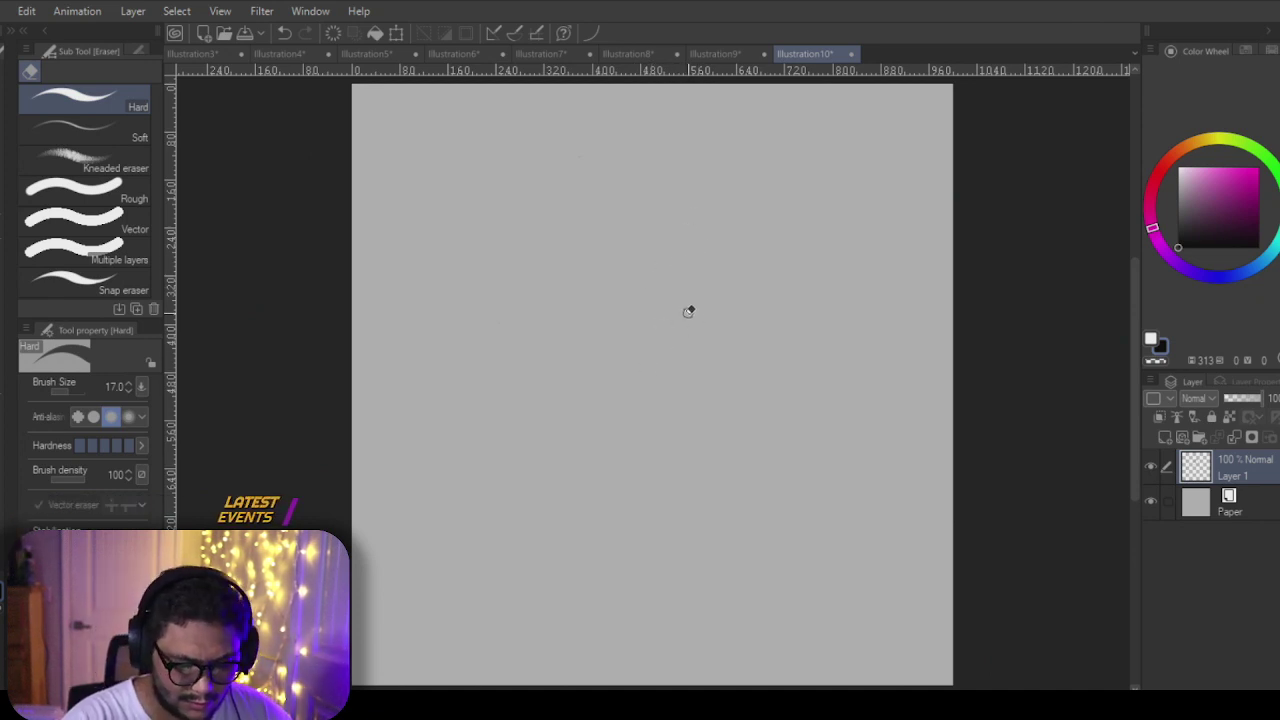
Step: Draw a long diagonal curve rising from the canvas's lower-left corner and rough in a small slanted figure above it with Real G-Pen 2
{"action": "key", "text": "p"}
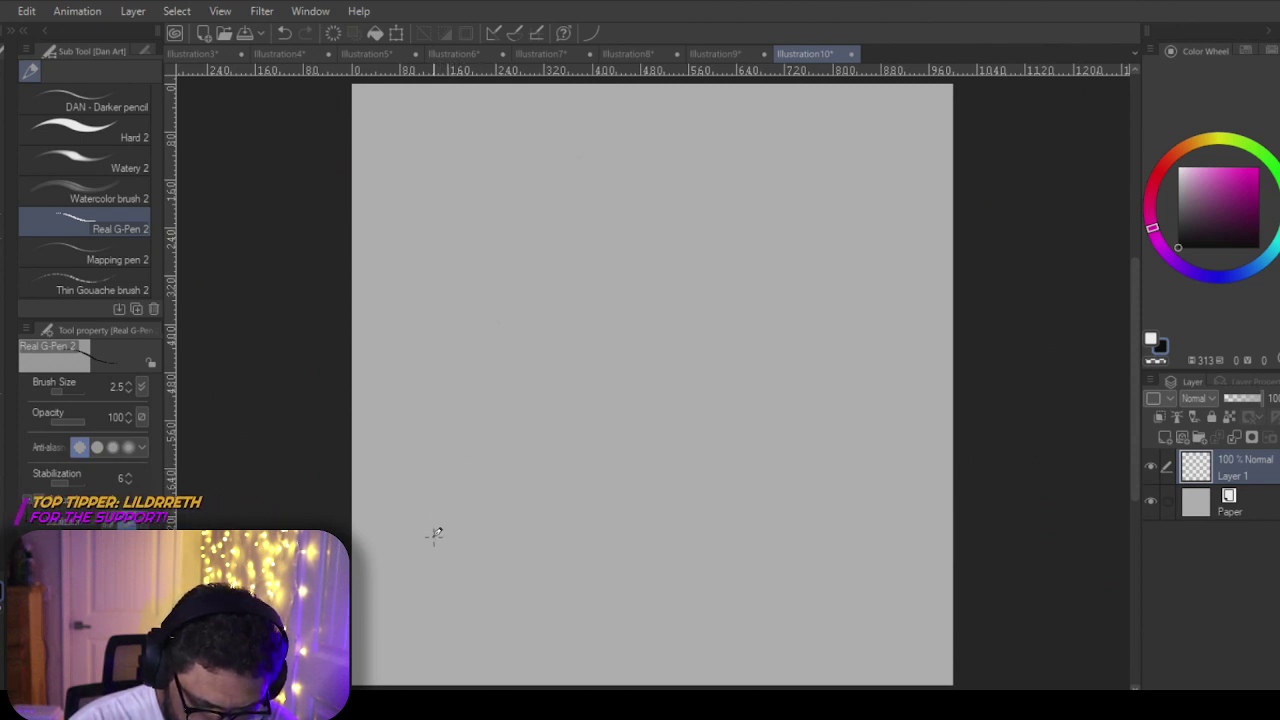
{"action": "left_click_drag", "start_coordinate": [370, 633], "coordinate": [698, 216]}
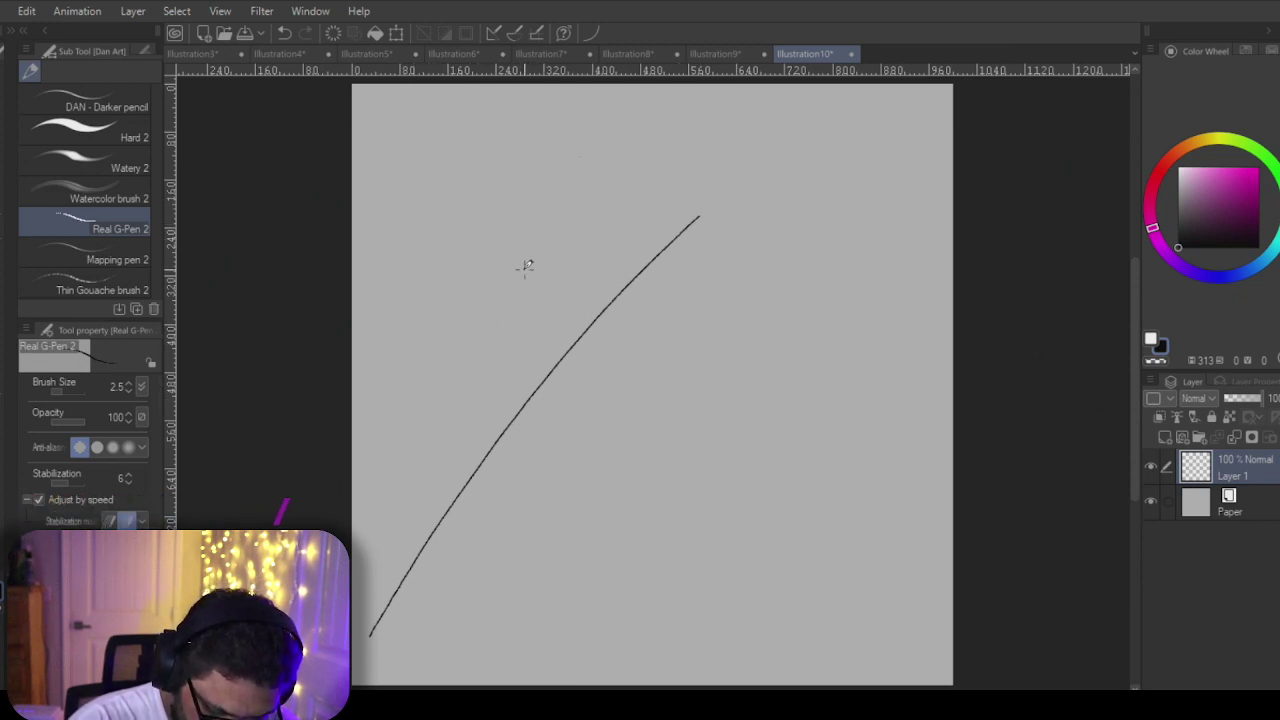
{"action": "mouse_move", "coordinate": [569, 255]}
{"action": "left_mouse_down"}
{"action": "mouse_move", "coordinate": [532, 222]}
{"action": "mouse_move", "coordinate": [566, 256]}
{"action": "left_mouse_up"}
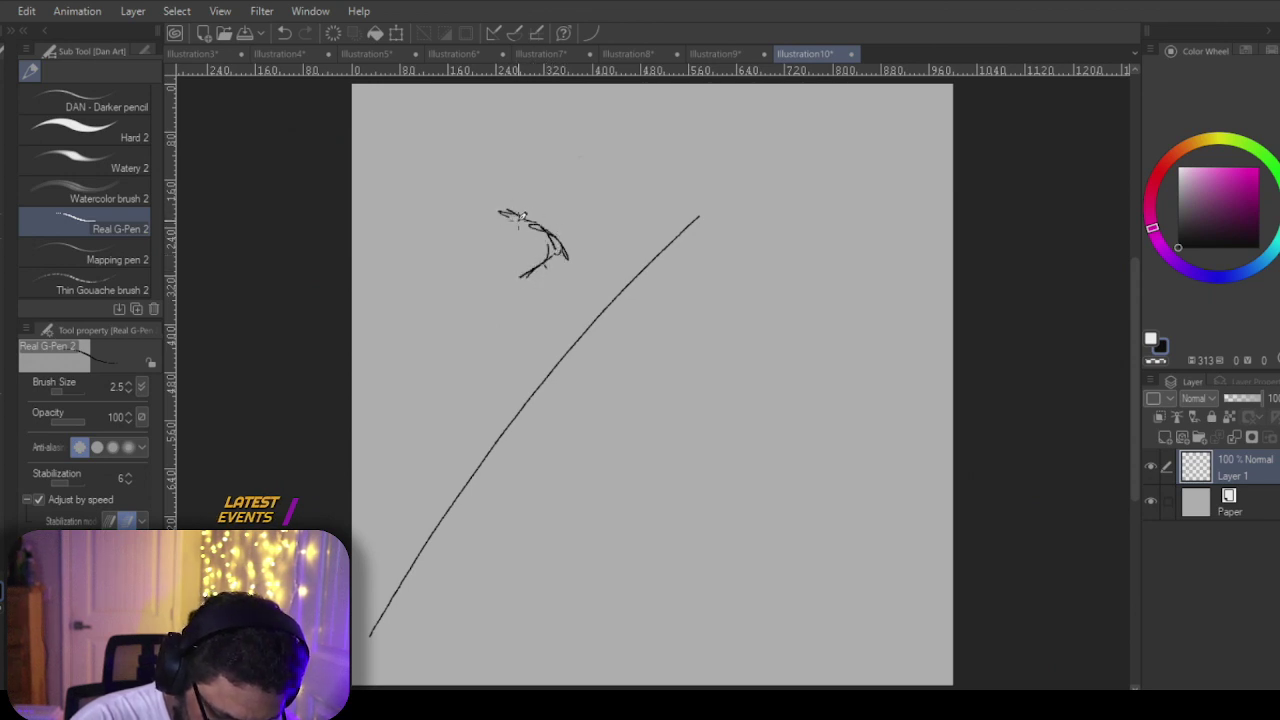
{"action": "left_click_drag", "start_coordinate": [520, 217], "coordinate": [502, 206]}
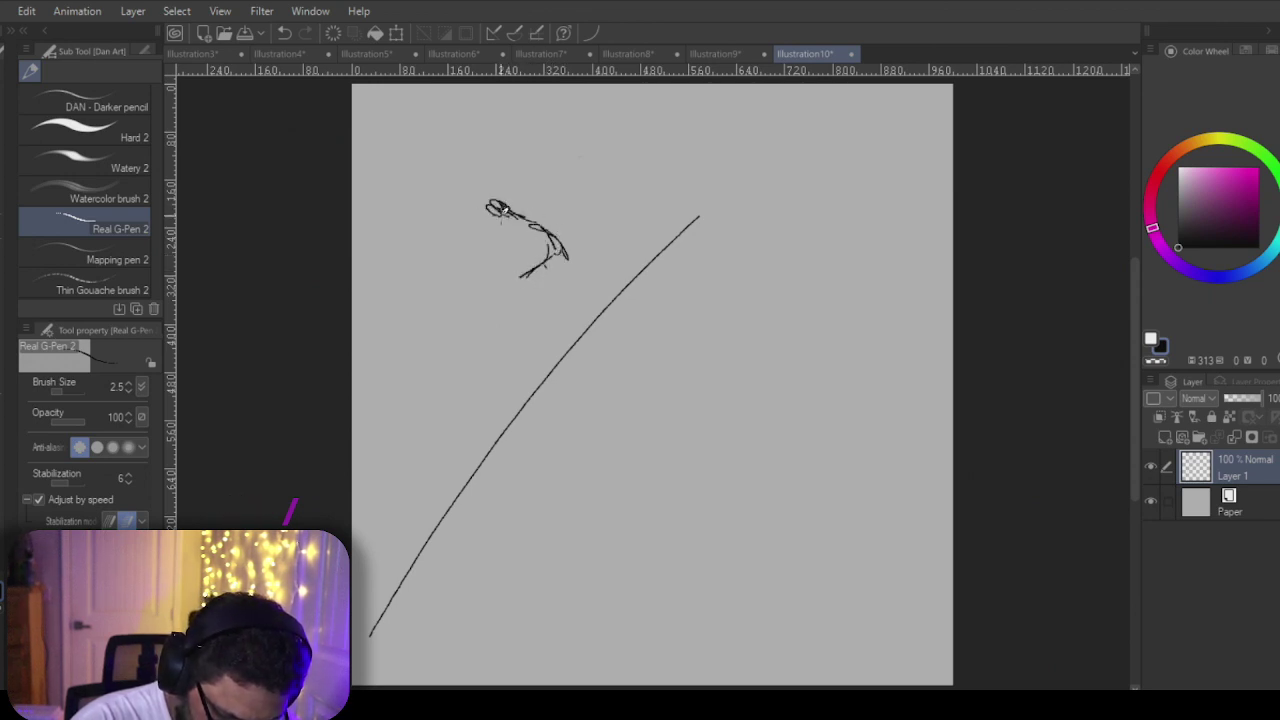
{"action": "mouse_move", "coordinate": [526, 255]}
{"action": "left_mouse_down"}
{"action": "mouse_move", "coordinate": [468, 303]}
{"action": "mouse_move", "coordinate": [543, 255]}
{"action": "mouse_move", "coordinate": [463, 301]}
{"action": "left_mouse_up"}
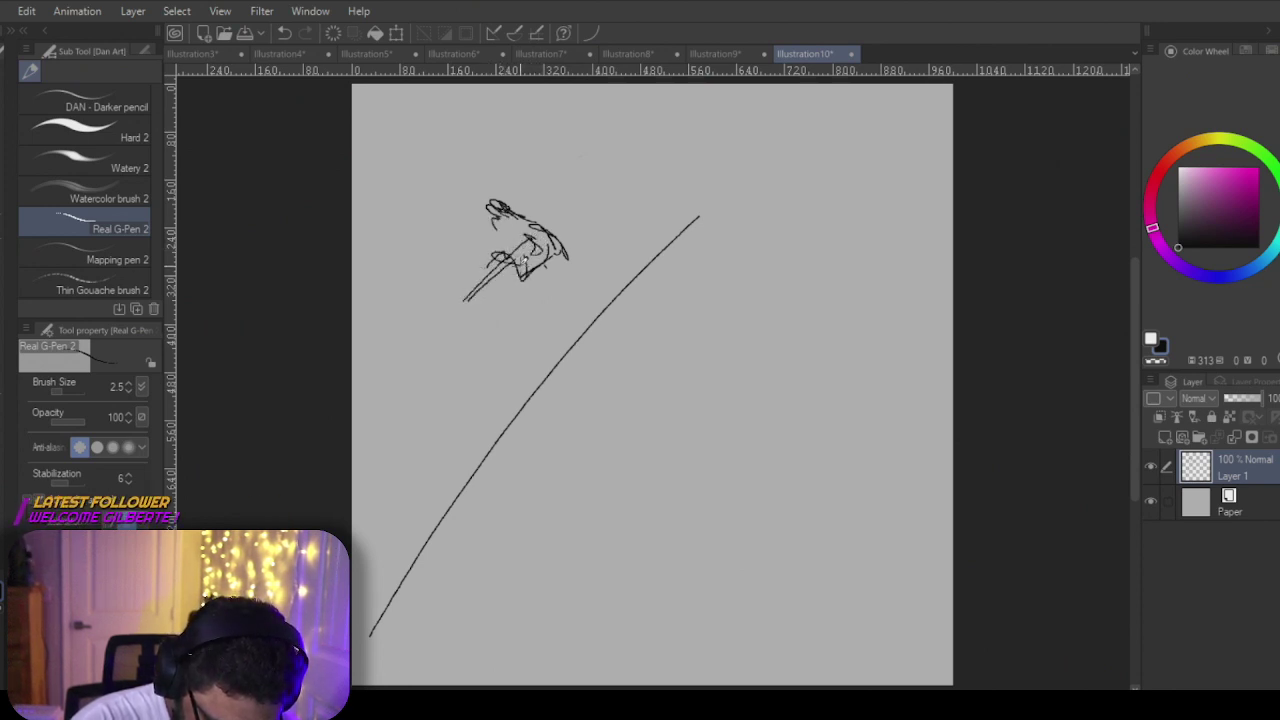
{"action": "left_click_drag", "start_coordinate": [498, 260], "coordinate": [462, 289]}
{"action": "mouse_move", "coordinate": [478, 276]}
{"action": "left_mouse_down"}
{"action": "mouse_move", "coordinate": [440, 300]}
{"action": "mouse_move", "coordinate": [490, 297]}
{"action": "mouse_move", "coordinate": [444, 334]}
{"action": "left_mouse_up"}
{"action": "mouse_move", "coordinate": [500, 257]}
{"action": "left_mouse_down"}
{"action": "mouse_move", "coordinate": [418, 342]}
{"action": "mouse_move", "coordinate": [426, 320]}
{"action": "mouse_move", "coordinate": [444, 332]}
{"action": "left_mouse_up"}
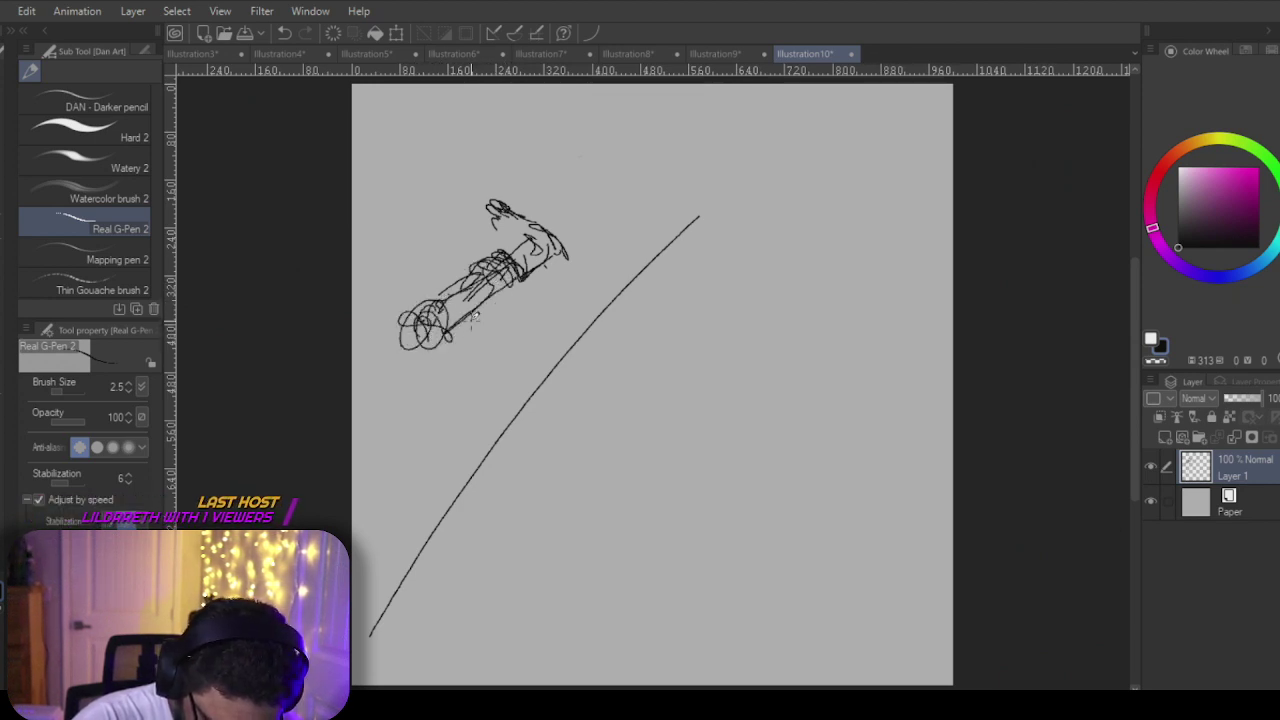
Step: Rotate the whole sketch slightly counterclockwise and shift it towards the canvas's left edge
{"action": "left_click", "coordinate": [396, 33]}
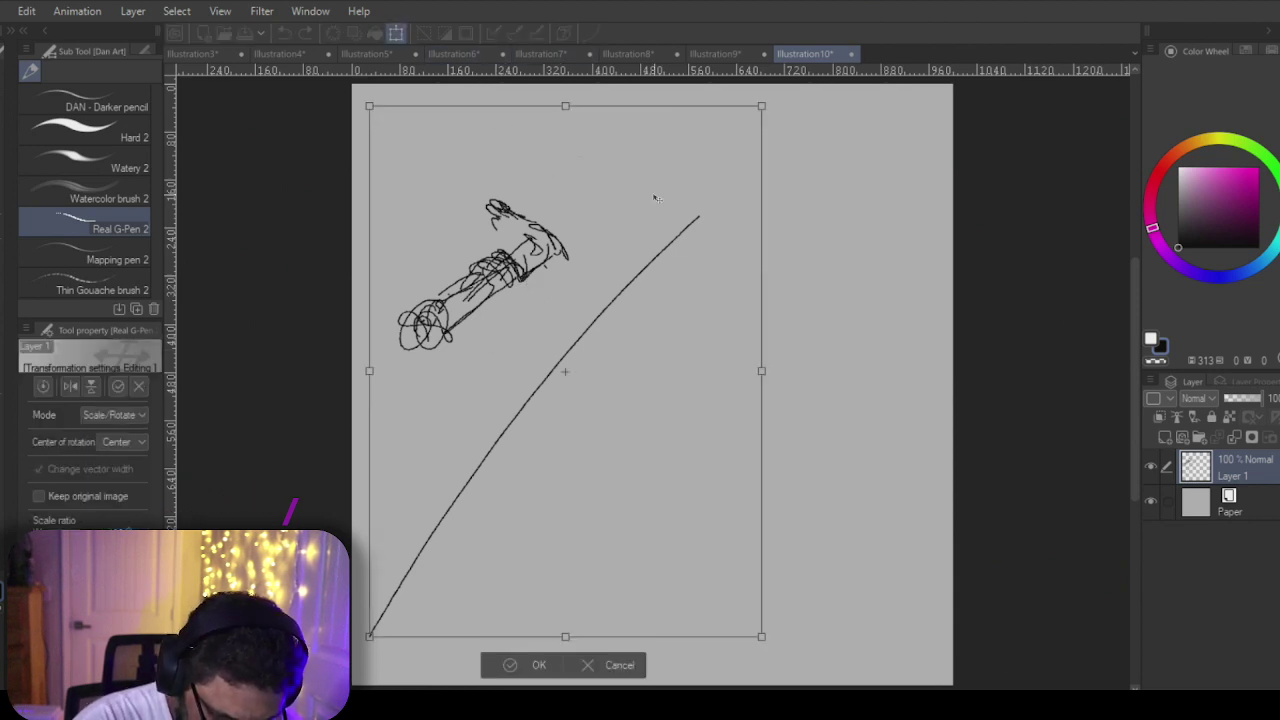
{"action": "left_click_drag", "start_coordinate": [783, 243], "coordinate": [590, 400]}
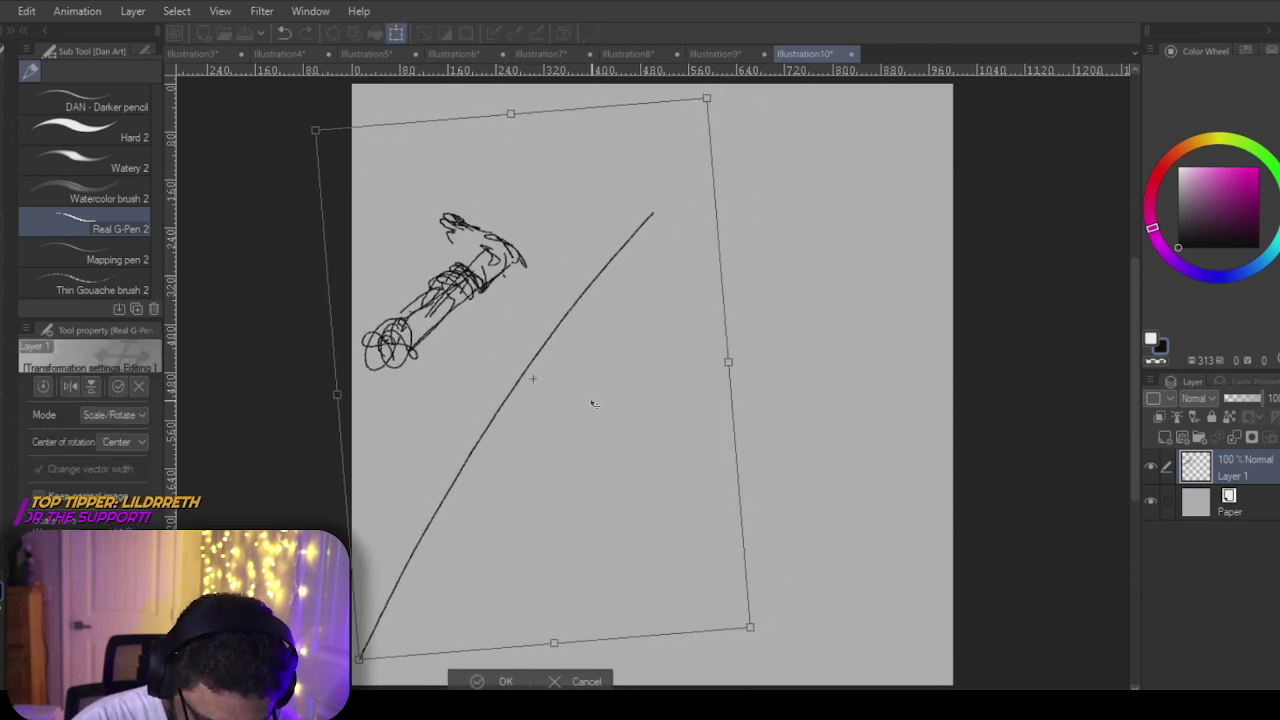
{"action": "left_click", "coordinate": [505, 680]}
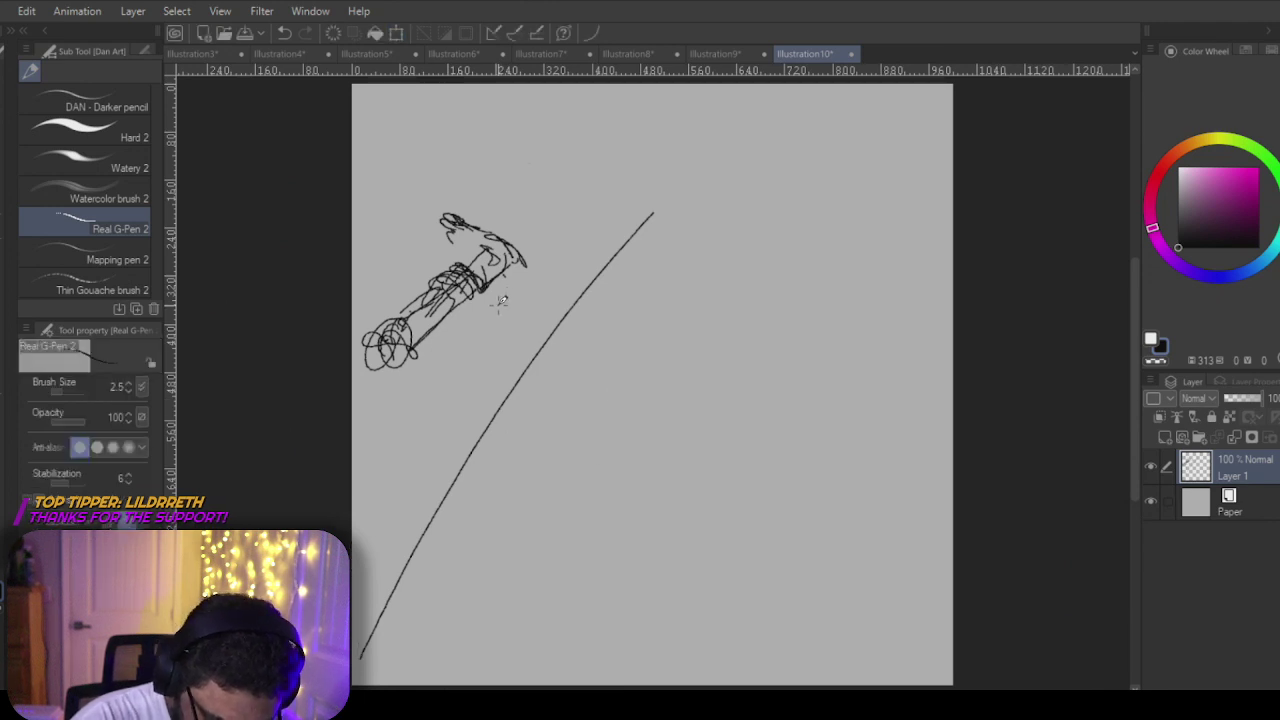
Step: Lasso the small figure, rotate it slightly counterclockwise and move it closer to the diagonal curve, then clear the selection
{"action": "key", "text": "m"}
{"action": "mouse_move", "coordinate": [475, 158]}
{"action": "left_mouse_down"}
{"action": "mouse_move", "coordinate": [428, 200]}
{"action": "mouse_move", "coordinate": [529, 164]}
{"action": "mouse_move", "coordinate": [460, 150]}
{"action": "left_mouse_up"}
{"action": "left_click", "coordinate": [519, 436]}
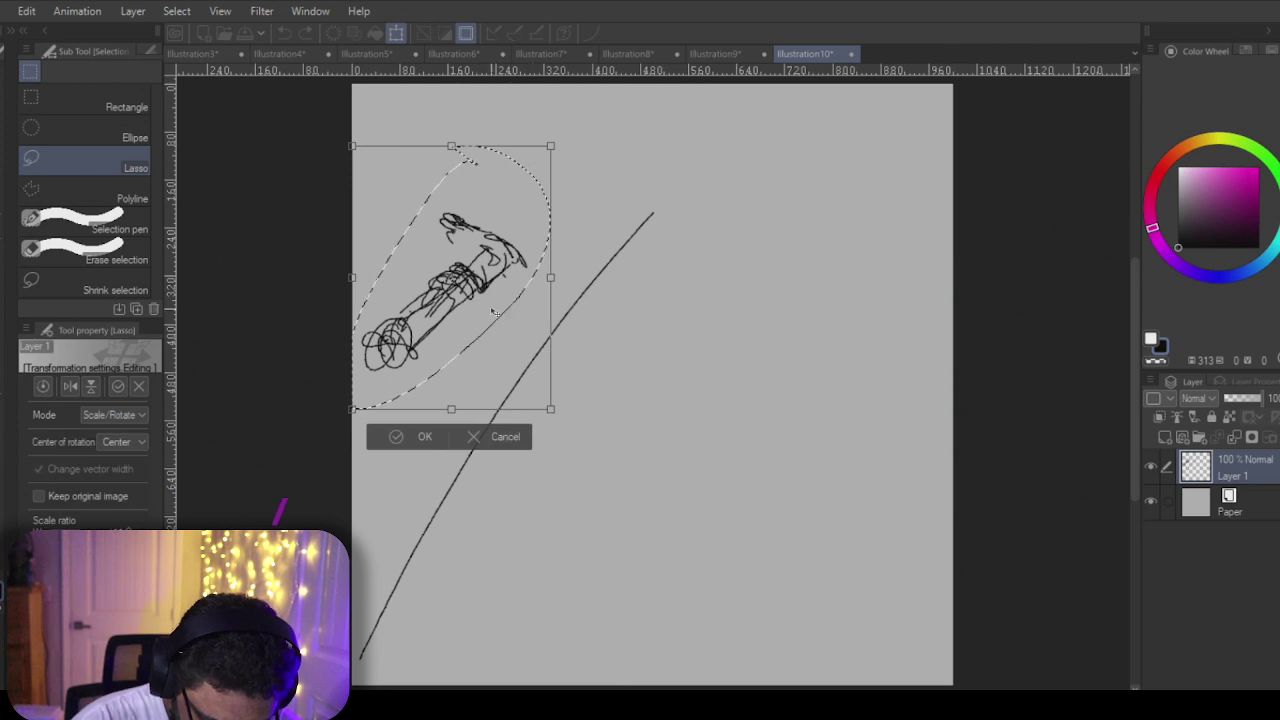
{"action": "mouse_move", "coordinate": [506, 330]}
{"action": "left_mouse_down"}
{"action": "mouse_move", "coordinate": [537, 390]}
{"action": "mouse_move", "coordinate": [538, 346]}
{"action": "mouse_move", "coordinate": [597, 315]}
{"action": "mouse_move", "coordinate": [590, 287]}
{"action": "mouse_move", "coordinate": [600, 307]}
{"action": "left_mouse_up"}
{"action": "key", "text": "Return"}
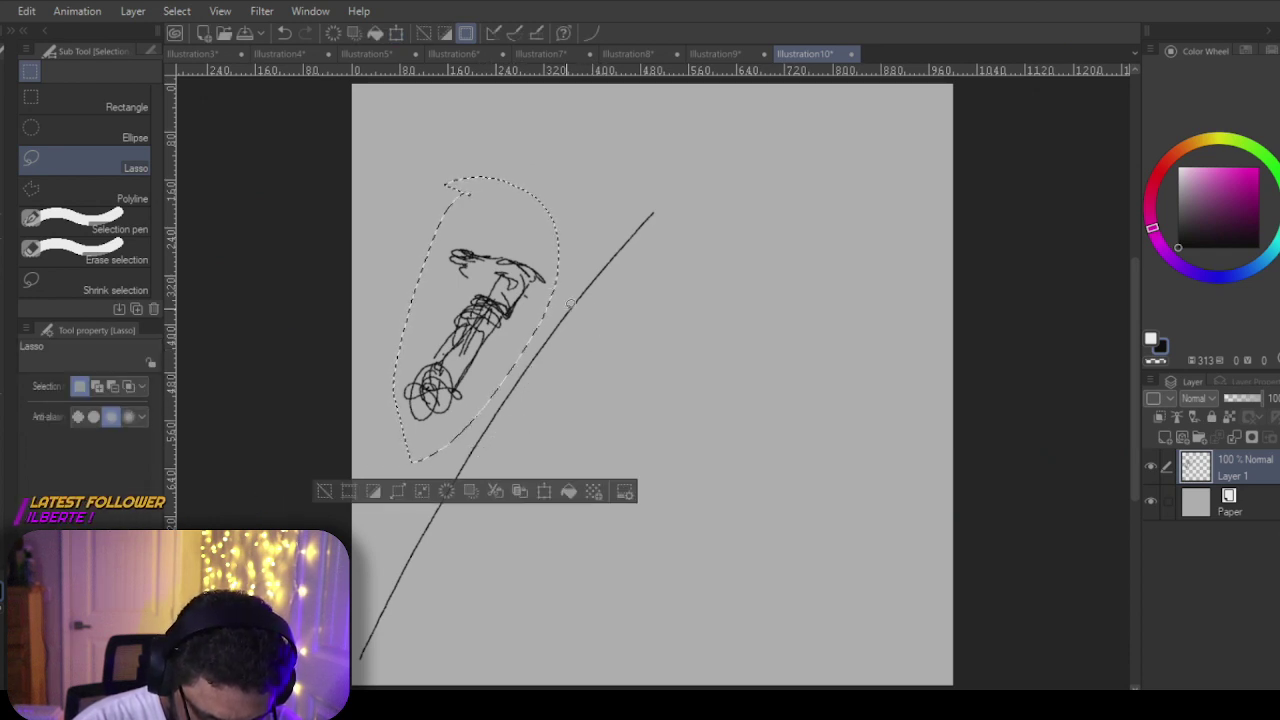
{"action": "key", "text": "p"}
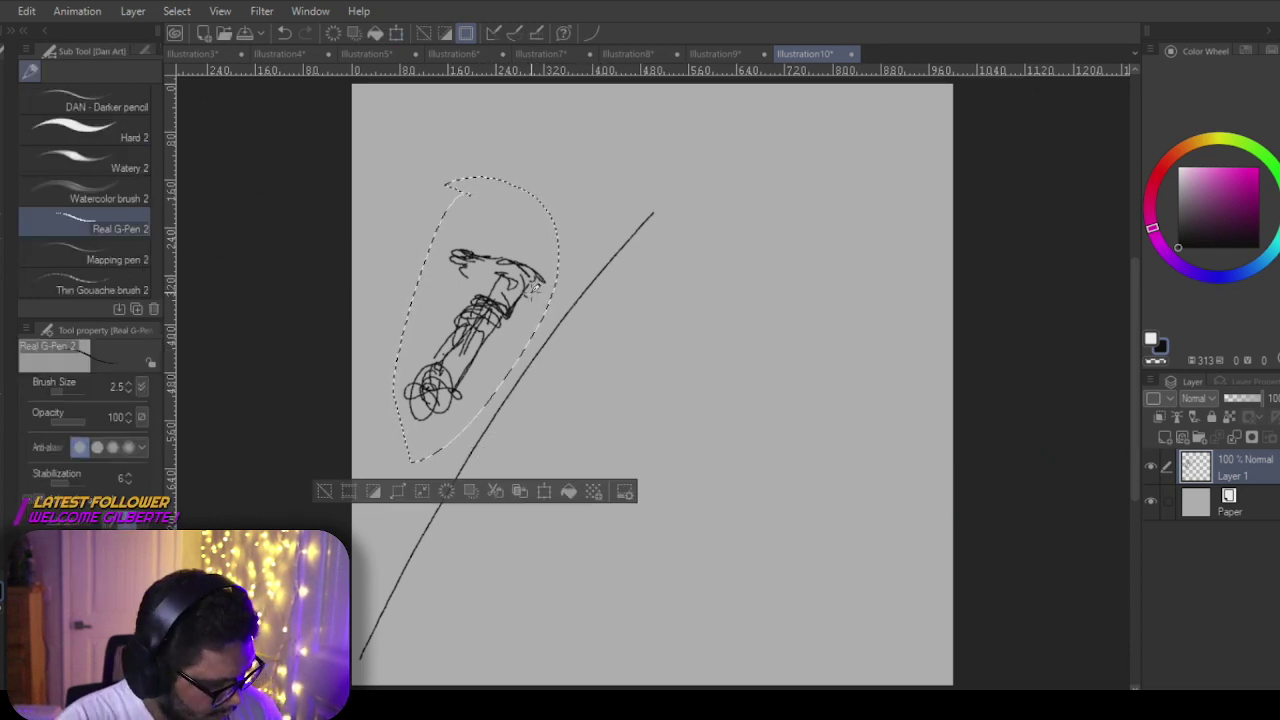
{"action": "key", "text": "ctrl+d"}
Step: Build up the figure's body, upper end and outstretched limb with repeated loose Real G-Pen 2 strokes
{"action": "mouse_move", "coordinate": [532, 272]}
{"action": "left_mouse_down"}
{"action": "mouse_move", "coordinate": [534, 296]}
{"action": "mouse_move", "coordinate": [474, 370]}
{"action": "left_mouse_up"}
{"action": "left_click_drag", "start_coordinate": [518, 314], "coordinate": [450, 378]}
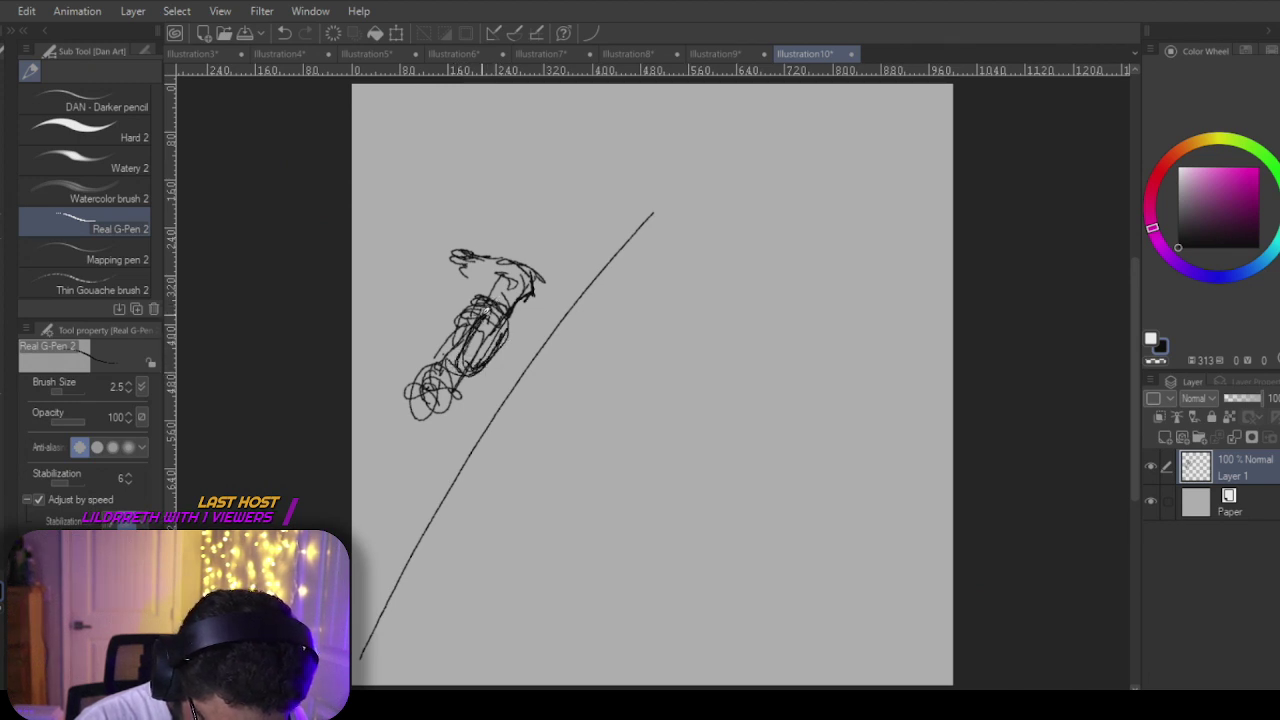
{"action": "left_click_drag", "start_coordinate": [478, 326], "coordinate": [490, 352]}
{"action": "mouse_move", "coordinate": [434, 410]}
{"action": "left_mouse_down"}
{"action": "mouse_move", "coordinate": [456, 393]}
{"action": "mouse_move", "coordinate": [430, 410]}
{"action": "left_mouse_up"}
{"action": "mouse_move", "coordinate": [468, 310]}
{"action": "left_mouse_down"}
{"action": "mouse_move", "coordinate": [442, 362]}
{"action": "mouse_move", "coordinate": [498, 276]}
{"action": "mouse_move", "coordinate": [455, 257]}
{"action": "mouse_move", "coordinate": [460, 270]}
{"action": "mouse_move", "coordinate": [518, 272]}
{"action": "mouse_move", "coordinate": [506, 266]}
{"action": "mouse_move", "coordinate": [522, 284]}
{"action": "left_mouse_up"}
{"action": "mouse_move", "coordinate": [458, 244]}
{"action": "left_mouse_down"}
{"action": "mouse_move", "coordinate": [540, 300]}
{"action": "mouse_move", "coordinate": [480, 334]}
{"action": "left_mouse_up"}
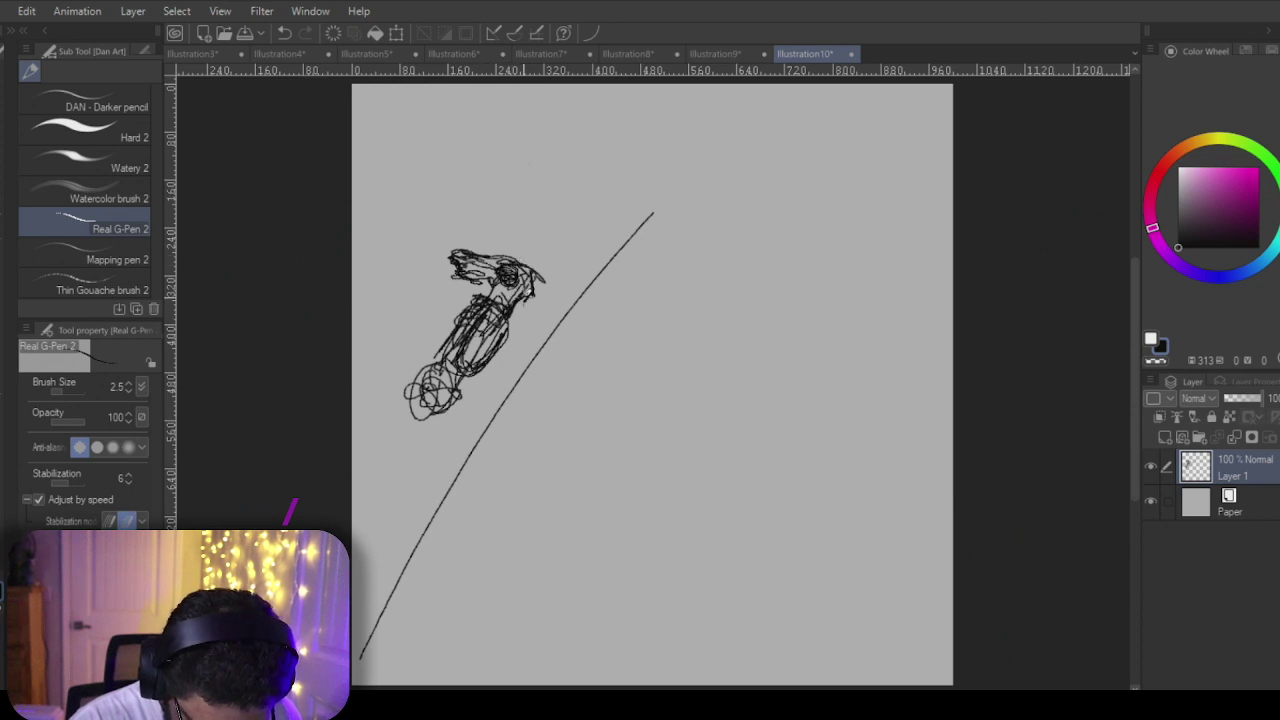
Step: Extend the figure's lower end down and to the left and thicken its outline with scribbled pen strokes
{"action": "left_click_drag", "start_coordinate": [523, 296], "coordinate": [490, 290]}
{"action": "mouse_move", "coordinate": [460, 336]}
{"action": "left_mouse_down"}
{"action": "mouse_move", "coordinate": [397, 397]}
{"action": "mouse_move", "coordinate": [396, 428]}
{"action": "left_mouse_up"}
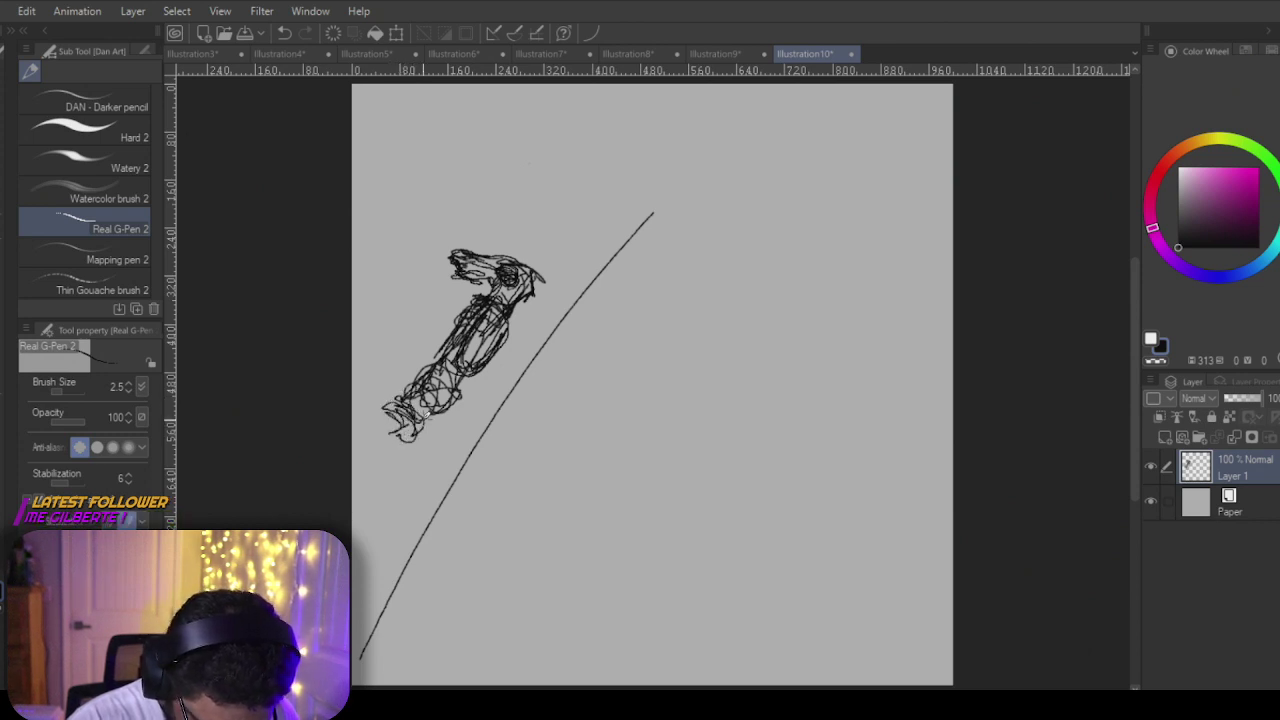
{"action": "mouse_move", "coordinate": [488, 362]}
{"action": "left_mouse_down"}
{"action": "mouse_move", "coordinate": [426, 418]}
{"action": "mouse_move", "coordinate": [438, 382]}
{"action": "left_mouse_up"}
{"action": "left_click_drag", "start_coordinate": [410, 400], "coordinate": [392, 416]}
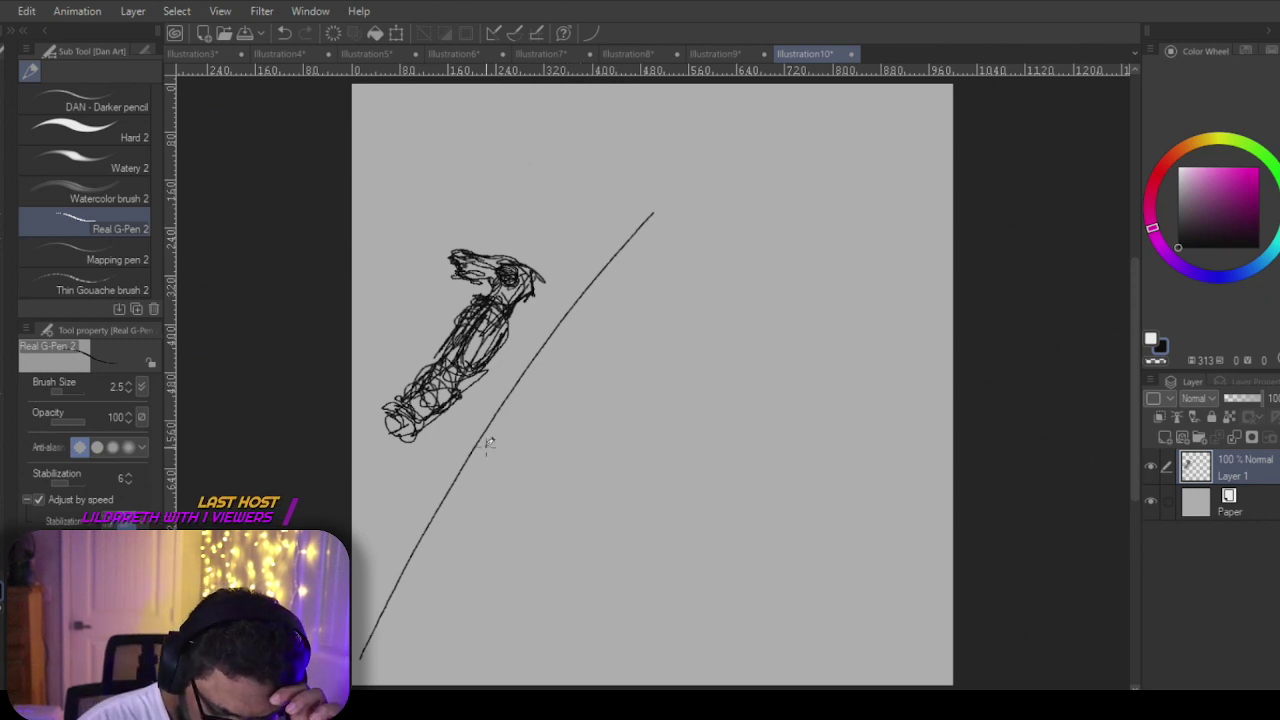
{"action": "mouse_move", "coordinate": [656, 212]}
{"action": "left_mouse_down"}
{"action": "mouse_move", "coordinate": [509, 423]}
{"action": "mouse_move", "coordinate": [373, 660]}
{"action": "left_mouse_up"}
{"action": "left_click_drag", "start_coordinate": [506, 444], "coordinate": [494, 466]}
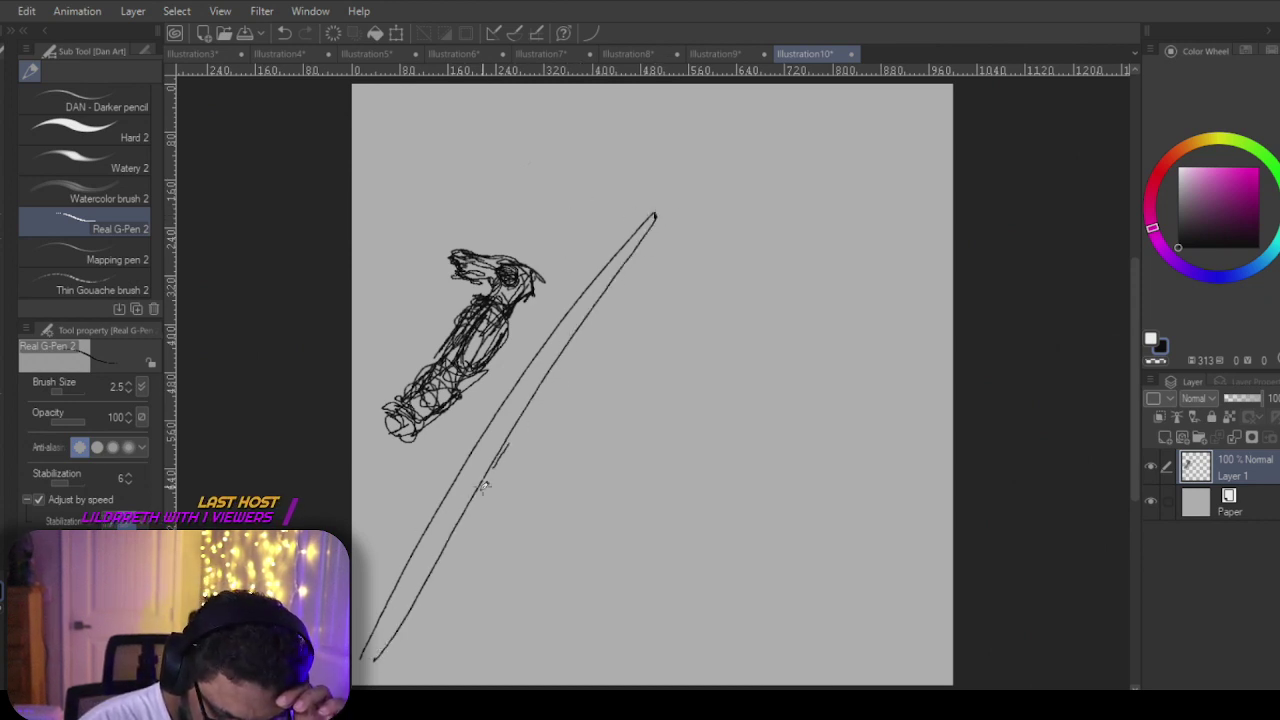
{"action": "key", "text": "ctrl+z"}
{"action": "key", "text": "ctrl+z"}
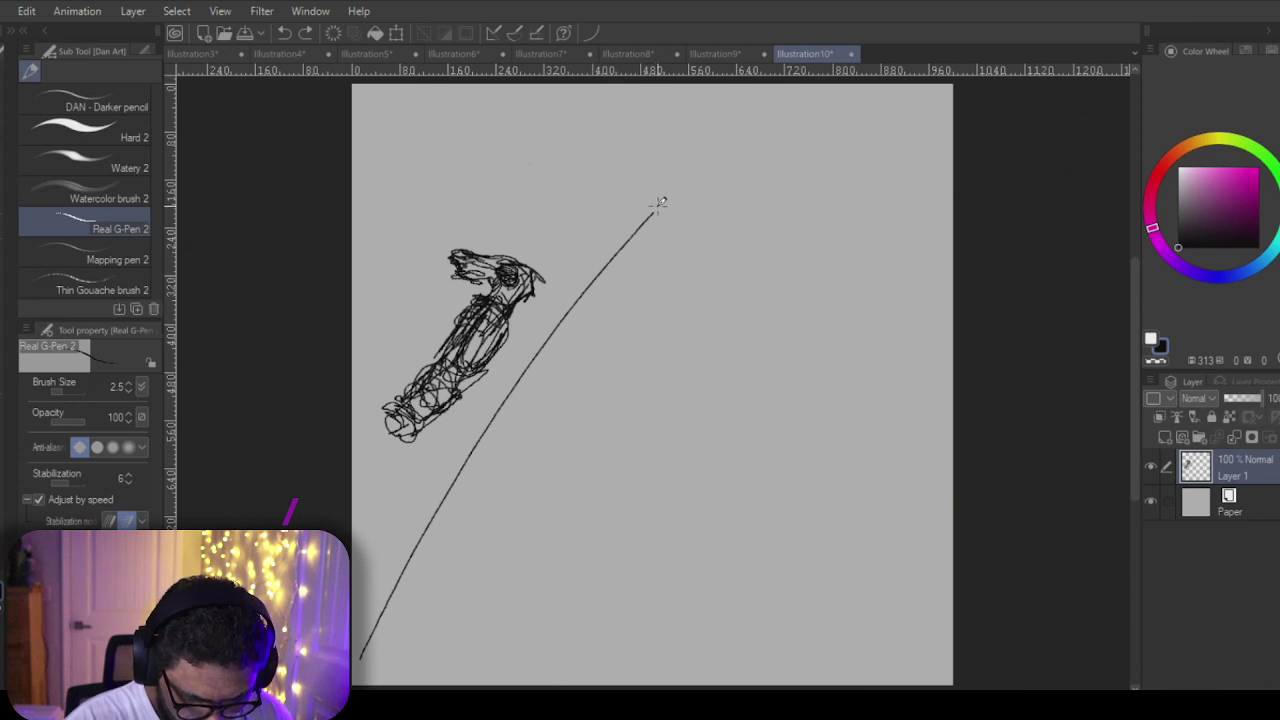
Step: Draw a second curve from the diagonal line's upper tip down to the canvas's bottom edge, forming a narrow wedge with the first
{"action": "left_click_drag", "start_coordinate": [655, 213], "coordinate": [388, 684]}
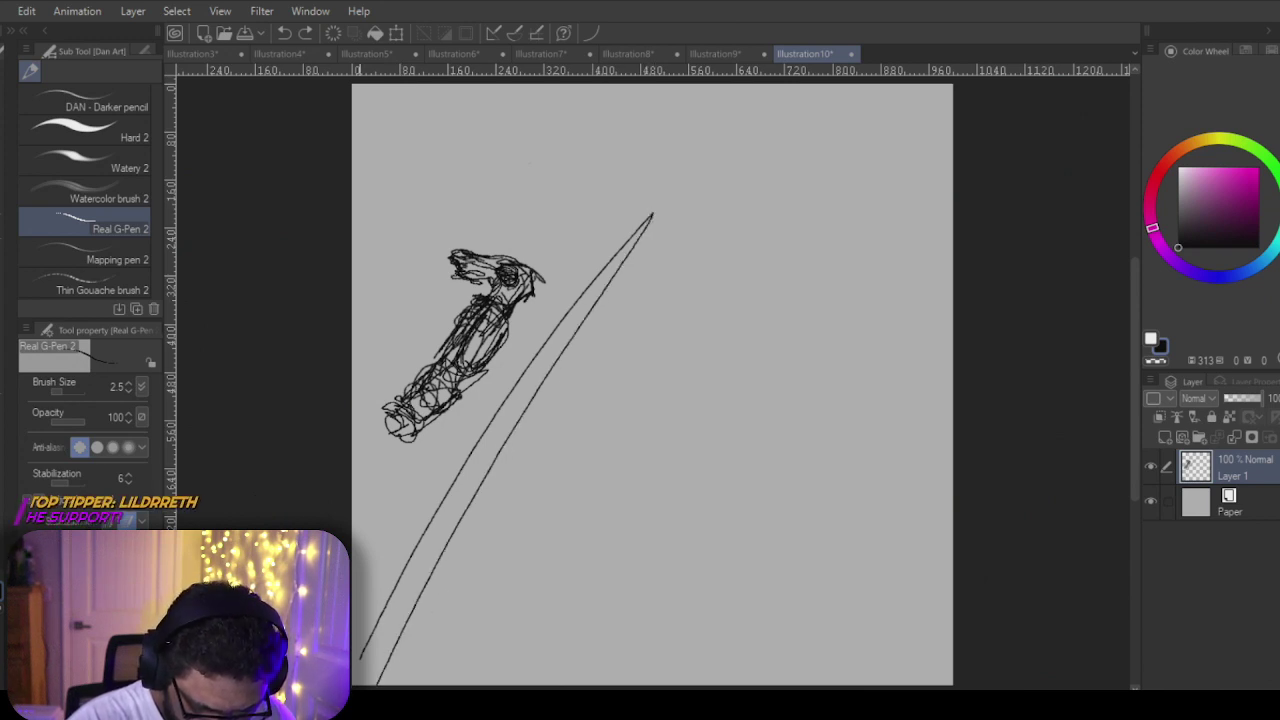
Step: Redraw the wedge's second curve closer to the first and hatch its lower end into a widening base with a vertical right edge
{"action": "key", "text": "ctrl+z"}
{"action": "left_click_drag", "start_coordinate": [652, 214], "coordinate": [360, 682]}
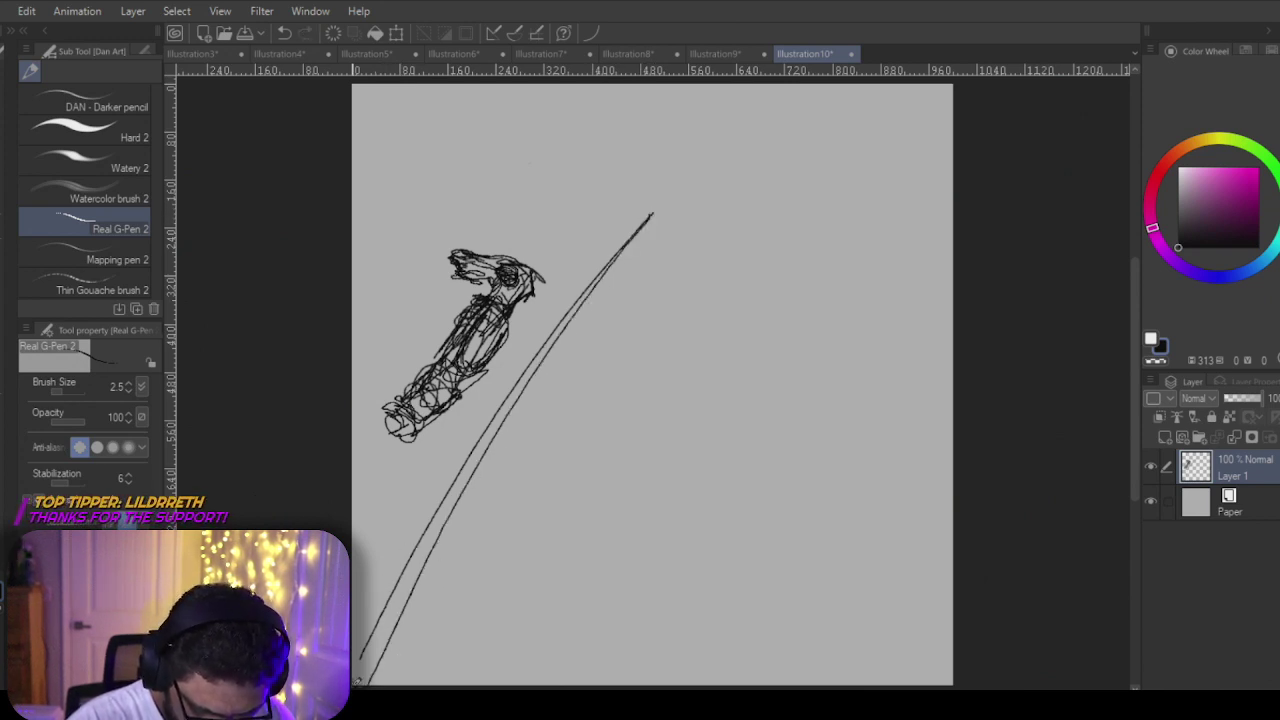
{"action": "mouse_move", "coordinate": [466, 480]}
{"action": "left_mouse_down"}
{"action": "mouse_move", "coordinate": [431, 552]}
{"action": "mouse_move", "coordinate": [450, 514]}
{"action": "left_mouse_up"}
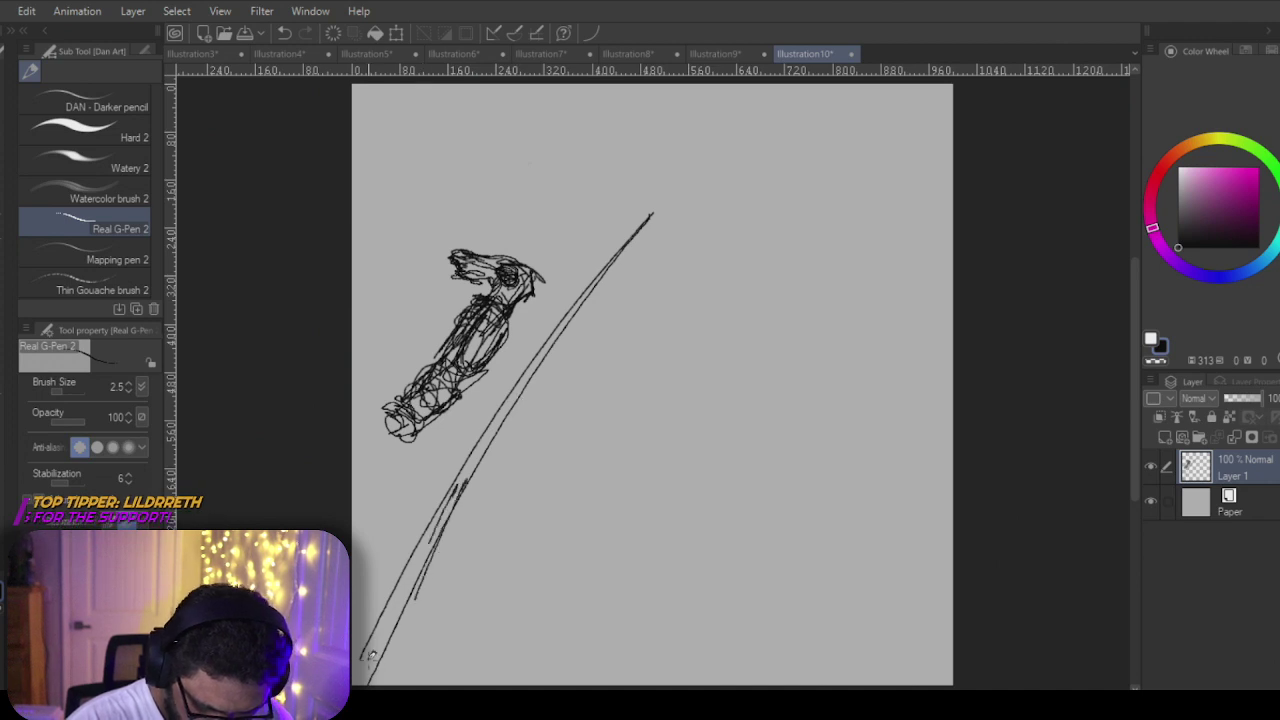
{"action": "mouse_move", "coordinate": [369, 659]}
{"action": "left_mouse_down"}
{"action": "mouse_move", "coordinate": [470, 484]}
{"action": "mouse_move", "coordinate": [429, 613]}
{"action": "mouse_move", "coordinate": [462, 501]}
{"action": "mouse_move", "coordinate": [452, 684]}
{"action": "left_mouse_up"}
{"action": "left_click_drag", "start_coordinate": [452, 586], "coordinate": [448, 686]}
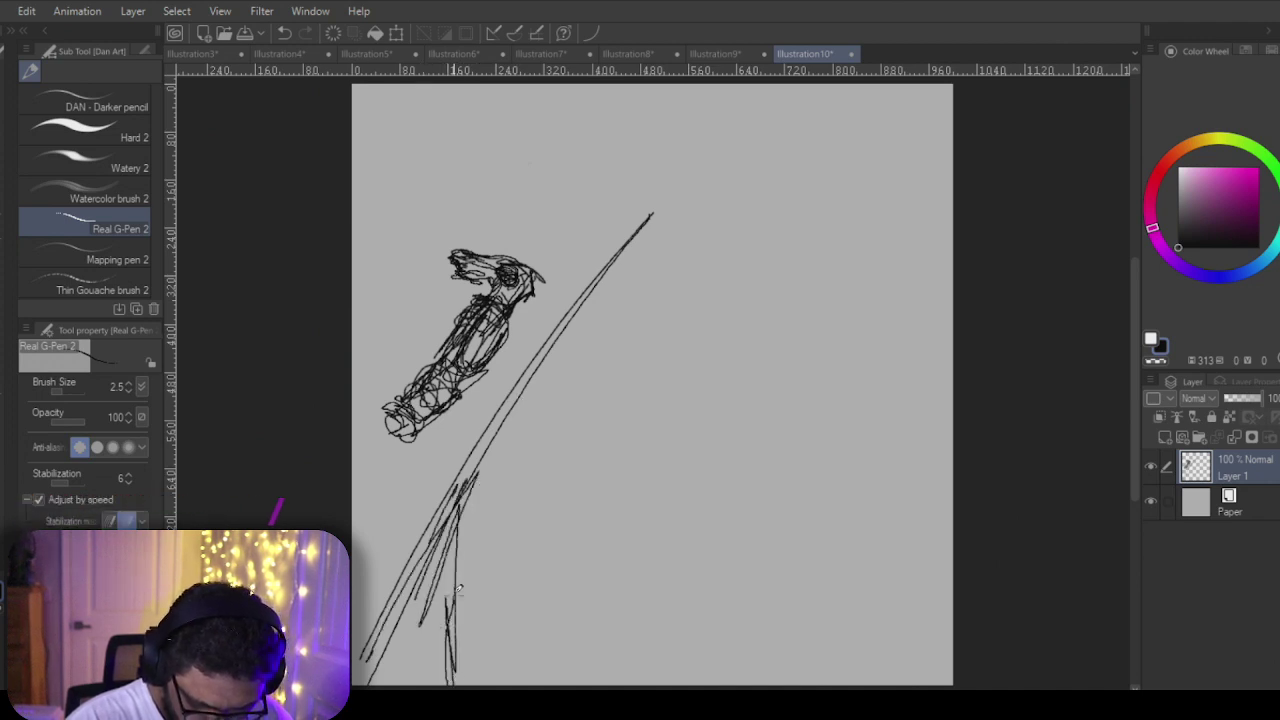
{"action": "left_click_drag", "start_coordinate": [462, 532], "coordinate": [456, 686]}
{"action": "left_click_drag", "start_coordinate": [456, 598], "coordinate": [452, 638]}
{"action": "mouse_move", "coordinate": [445, 648]}
{"action": "left_mouse_down"}
{"action": "mouse_move", "coordinate": [390, 678]}
{"action": "mouse_move", "coordinate": [435, 542]}
{"action": "mouse_move", "coordinate": [452, 634]}
{"action": "mouse_move", "coordinate": [405, 642]}
{"action": "mouse_move", "coordinate": [460, 556]}
{"action": "left_mouse_up"}
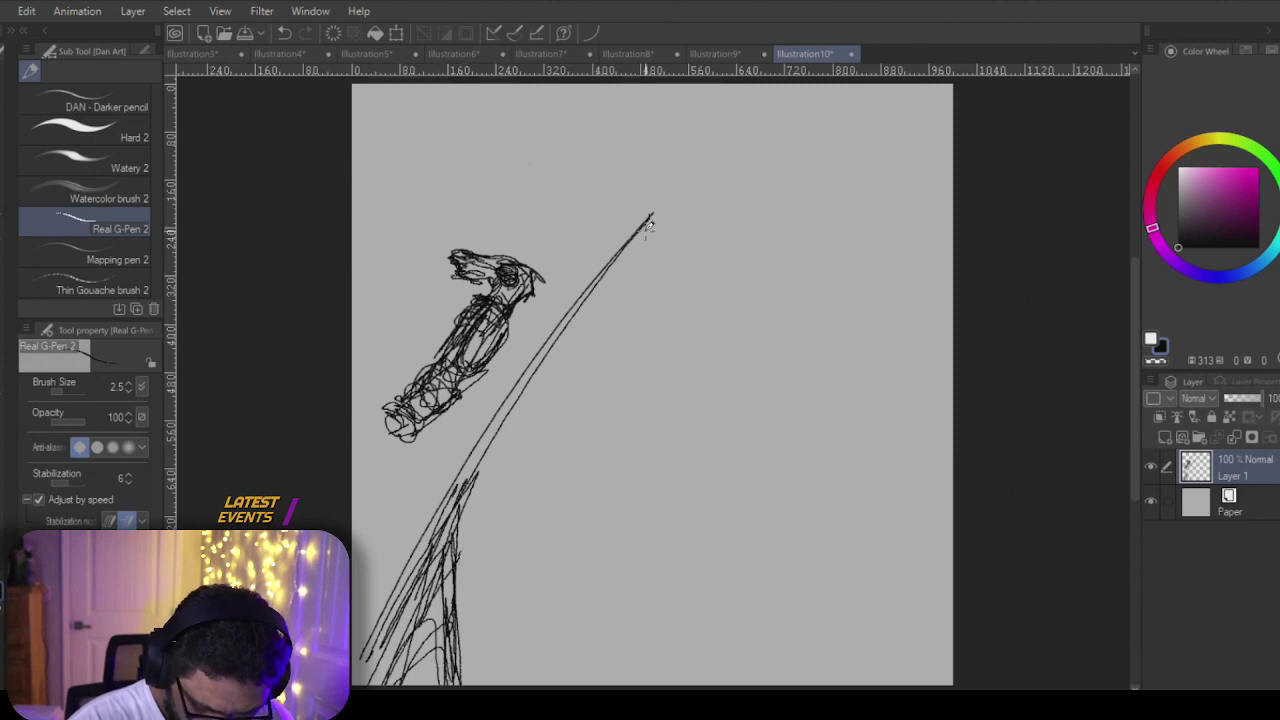
{"action": "mouse_move", "coordinate": [649, 226]}
{"action": "left_mouse_down"}
{"action": "mouse_move", "coordinate": [624, 318]}
{"action": "mouse_move", "coordinate": [645, 215]}
{"action": "mouse_move", "coordinate": [535, 200]}
{"action": "mouse_move", "coordinate": [360, 210]}
{"action": "left_mouse_up"}
{"action": "key", "text": "ctrl+z"}
{"action": "key", "text": "ctrl+z"}
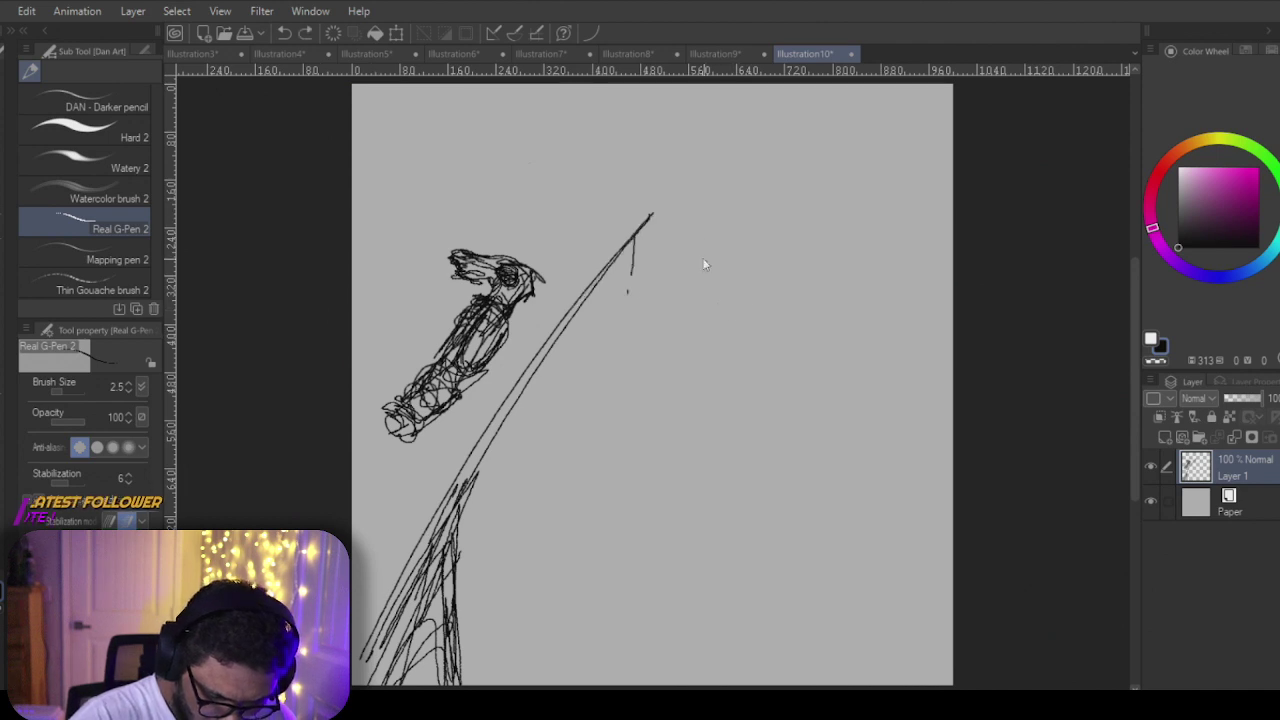
{"action": "left_click_drag", "start_coordinate": [652, 213], "coordinate": [357, 147]}
{"action": "key", "text": "ctrl+z"}
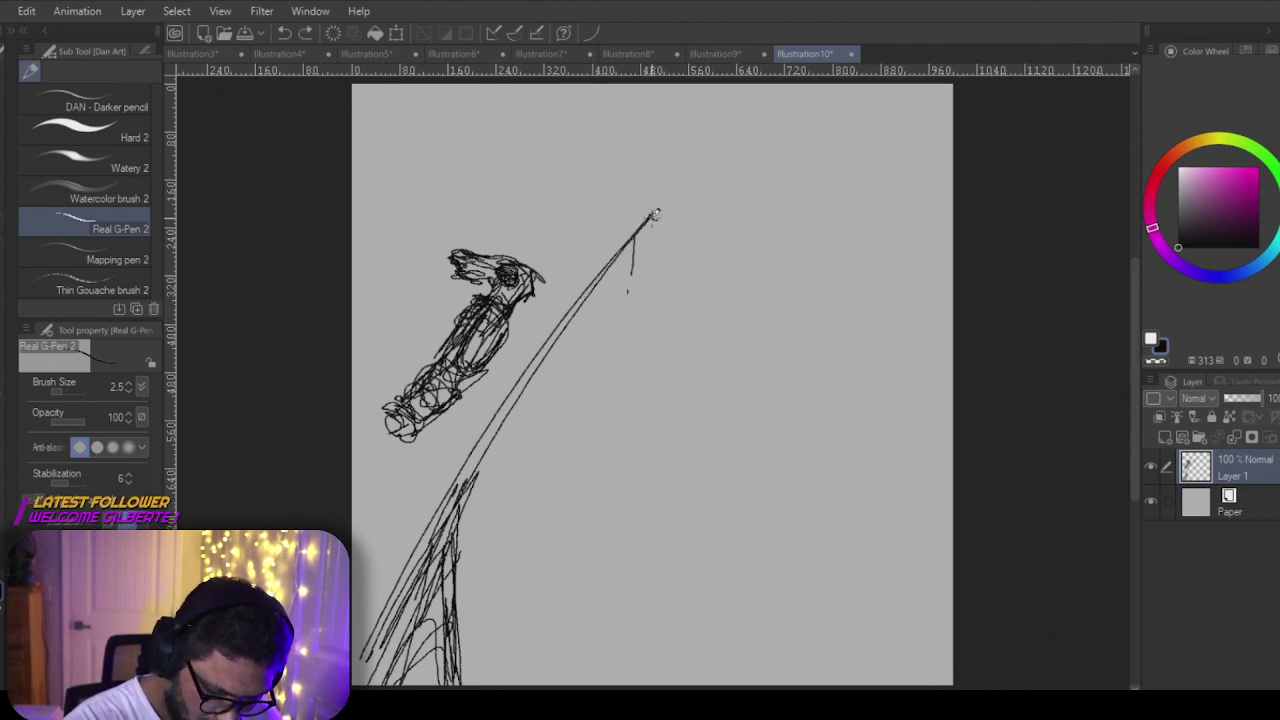
{"action": "left_click_drag", "start_coordinate": [654, 214], "coordinate": [400, 126]}
{"action": "key", "text": "ctrl+z"}
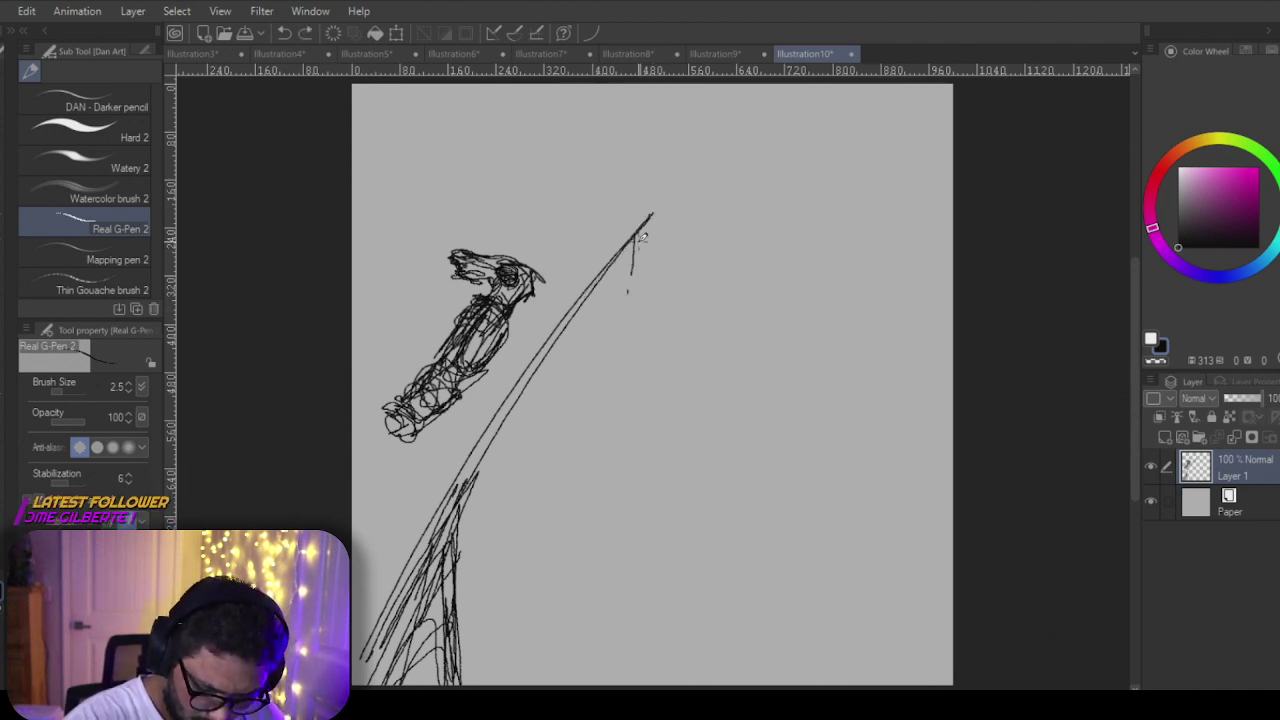
Step: Draw a short hatched post with a scribbled foot beneath the wedge's upper tip and thicken the wedge's edges
{"action": "mouse_move", "coordinate": [640, 238]}
{"action": "left_mouse_down"}
{"action": "mouse_move", "coordinate": [614, 316]}
{"action": "mouse_move", "coordinate": [634, 242]}
{"action": "mouse_move", "coordinate": [623, 337]}
{"action": "mouse_move", "coordinate": [592, 336]}
{"action": "left_mouse_up"}
{"action": "mouse_move", "coordinate": [618, 268]}
{"action": "left_mouse_down"}
{"action": "mouse_move", "coordinate": [597, 341]}
{"action": "mouse_move", "coordinate": [634, 328]}
{"action": "left_mouse_up"}
{"action": "left_click_drag", "start_coordinate": [610, 282], "coordinate": [598, 330]}
{"action": "mouse_move", "coordinate": [630, 252]}
{"action": "left_mouse_down"}
{"action": "mouse_move", "coordinate": [618, 312]}
{"action": "mouse_move", "coordinate": [601, 319]}
{"action": "mouse_move", "coordinate": [613, 307]}
{"action": "mouse_move", "coordinate": [590, 290]}
{"action": "mouse_move", "coordinate": [573, 302]}
{"action": "mouse_move", "coordinate": [572, 325]}
{"action": "mouse_move", "coordinate": [408, 542]}
{"action": "left_mouse_up"}
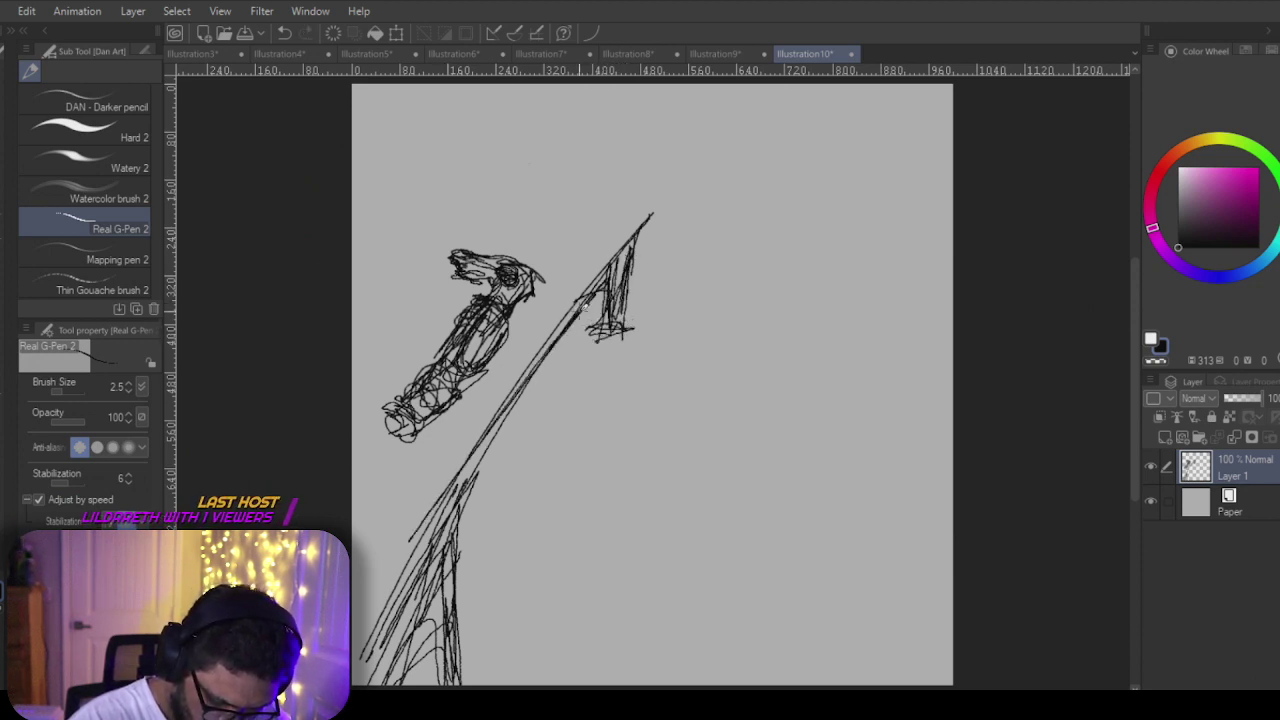
Step: Sketch a small slanted dagger-like shape and a hammer-like shape between the figure and the wedge's tip, erasing the first rough attempt
{"action": "mouse_move", "coordinate": [561, 260]}
{"action": "left_mouse_down"}
{"action": "mouse_move", "coordinate": [577, 266]}
{"action": "mouse_move", "coordinate": [548, 222]}
{"action": "left_mouse_up"}
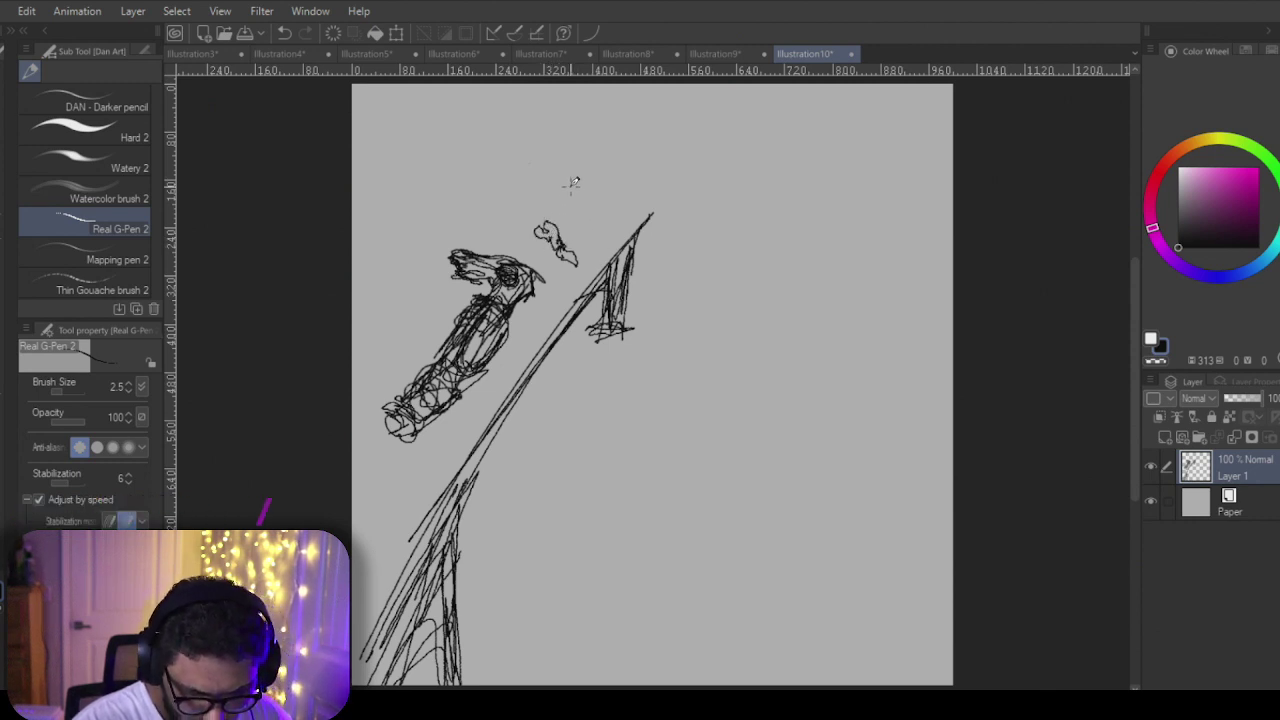
{"action": "key", "text": "e"}
{"action": "mouse_move", "coordinate": [554, 240]}
{"action": "left_mouse_down"}
{"action": "mouse_move", "coordinate": [540, 224]}
{"action": "mouse_move", "coordinate": [559, 239]}
{"action": "left_mouse_up"}
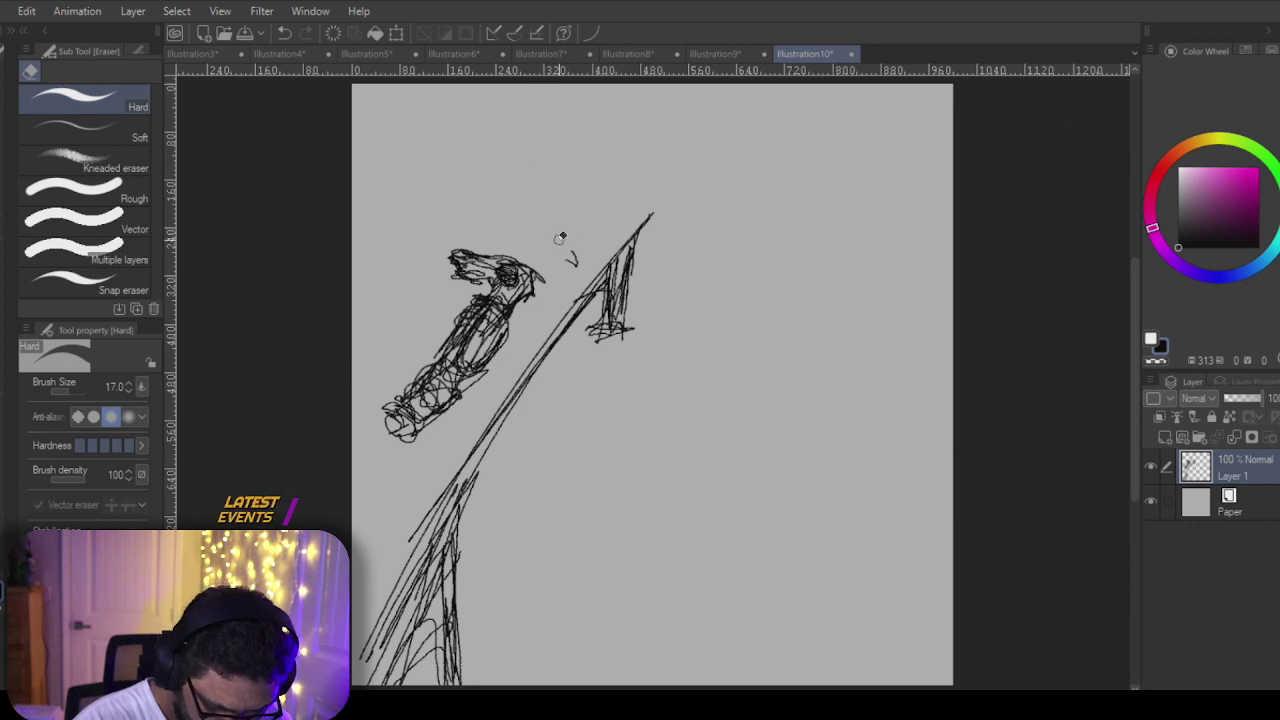
{"action": "key", "text": "p"}
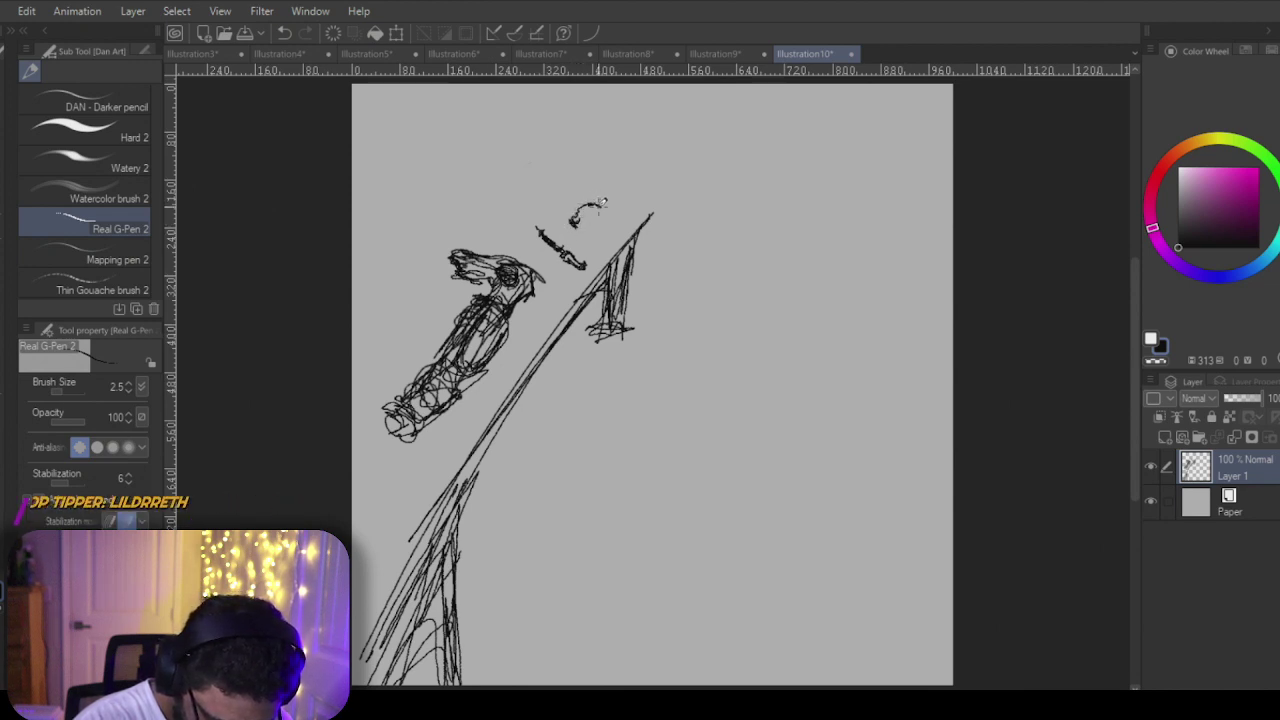
{"action": "mouse_move", "coordinate": [598, 204]}
{"action": "left_mouse_down"}
{"action": "mouse_move", "coordinate": [586, 214]}
{"action": "mouse_move", "coordinate": [615, 245]}
{"action": "mouse_move", "coordinate": [652, 214]}
{"action": "left_mouse_up"}
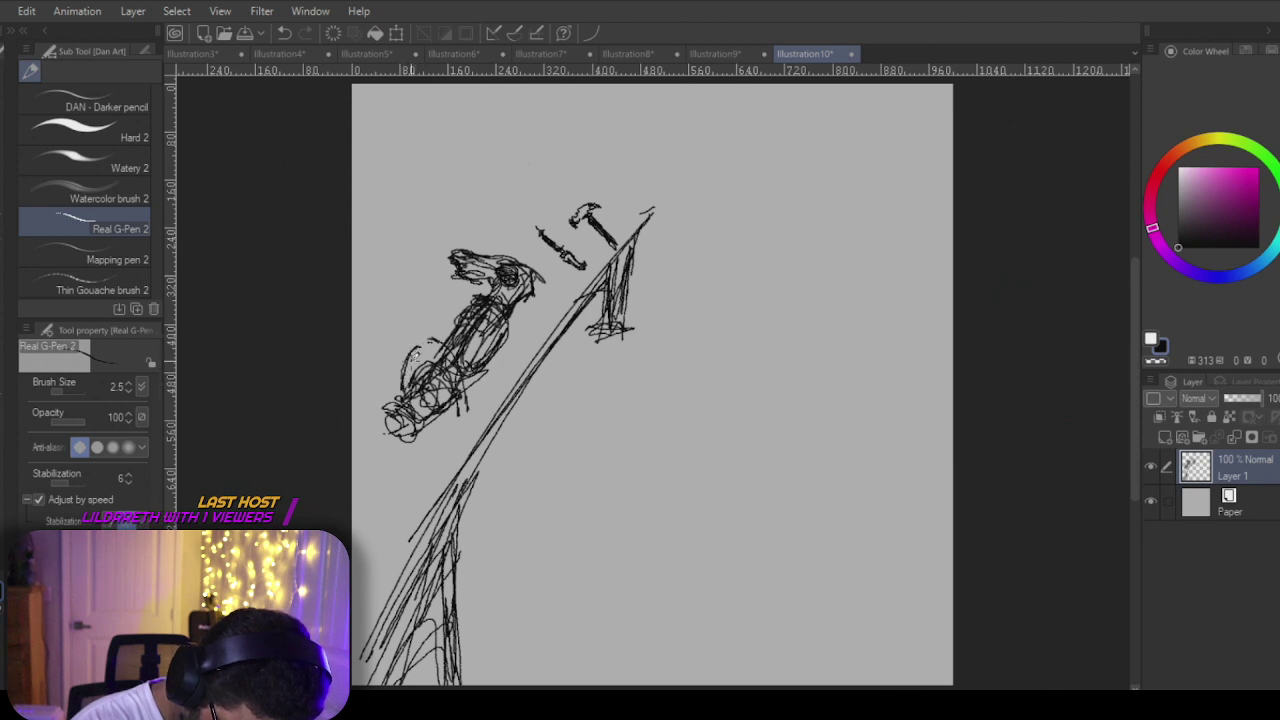
Step: Draw a sharply bent leg from the figure's lower body up to a knee and down to the canvas's left edge, then thicken its outline and hip
{"action": "left_click_drag", "start_coordinate": [421, 342], "coordinate": [411, 289]}
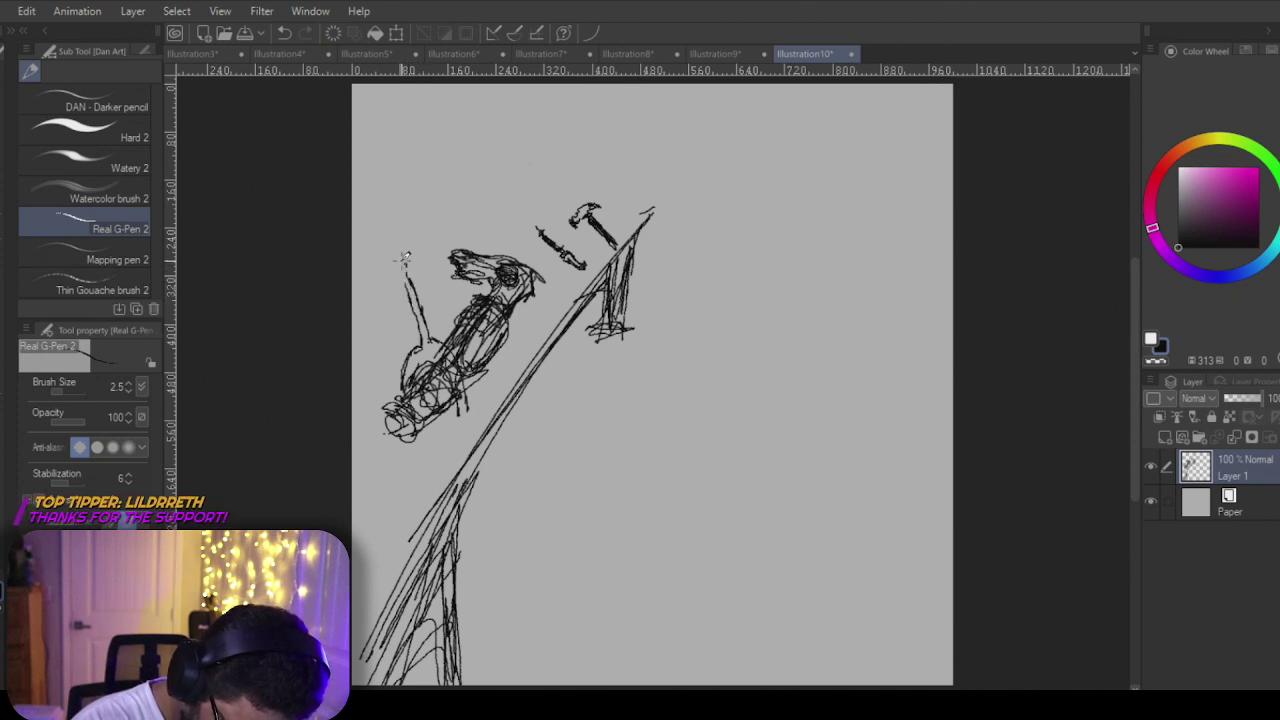
{"action": "mouse_move", "coordinate": [405, 258]}
{"action": "left_mouse_down"}
{"action": "mouse_move", "coordinate": [421, 295]}
{"action": "mouse_move", "coordinate": [385, 262]}
{"action": "mouse_move", "coordinate": [352, 376]}
{"action": "left_mouse_up"}
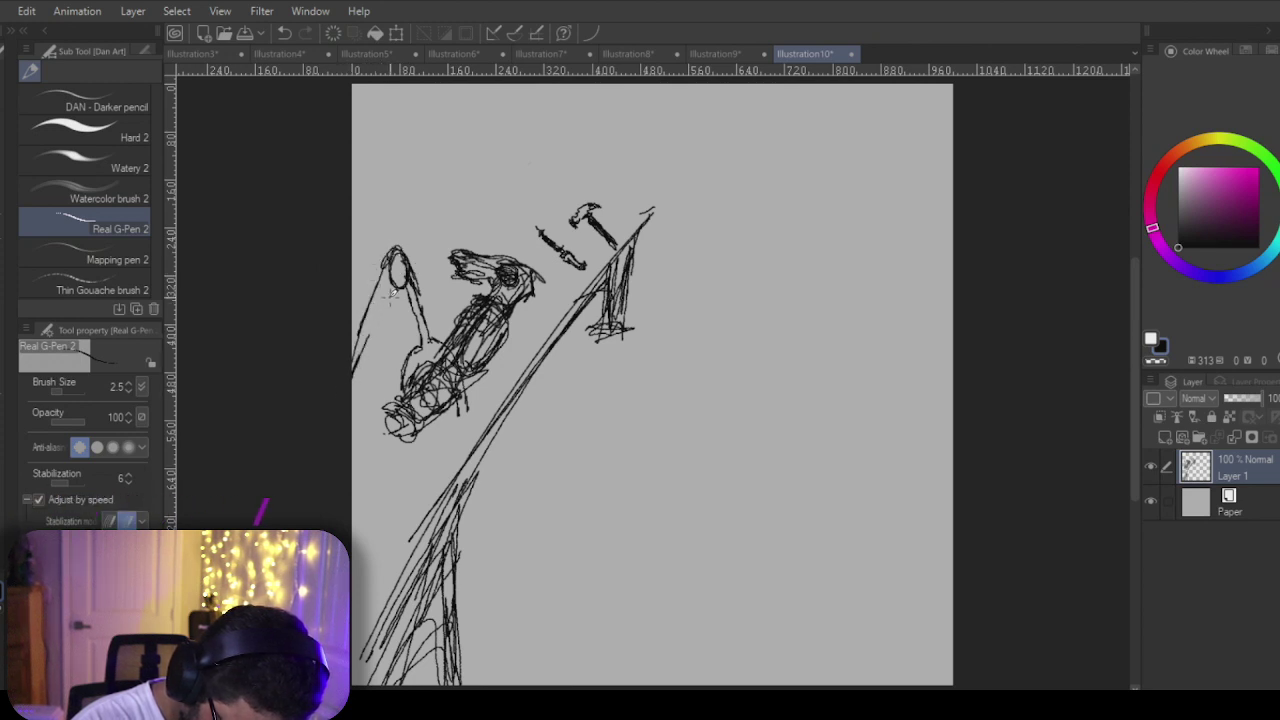
{"action": "left_click_drag", "start_coordinate": [392, 280], "coordinate": [370, 348]}
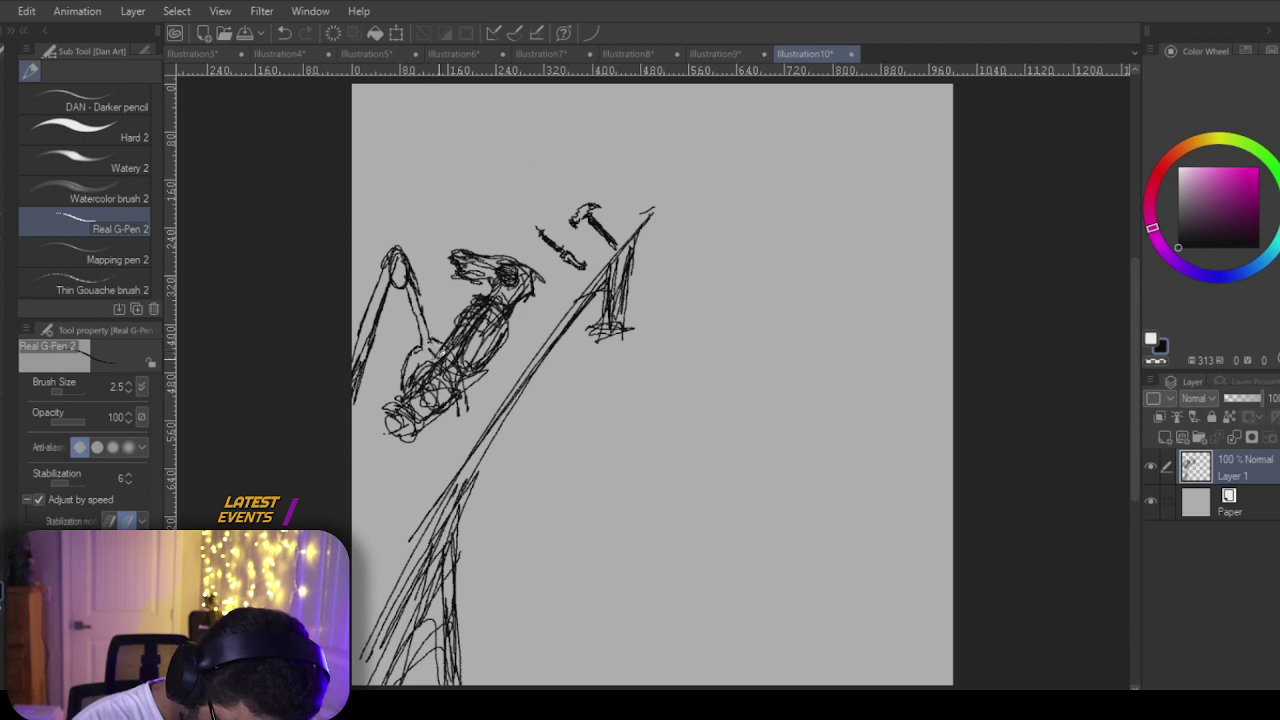
{"action": "mouse_move", "coordinate": [456, 382]}
{"action": "left_mouse_down"}
{"action": "mouse_move", "coordinate": [466, 410]}
{"action": "mouse_move", "coordinate": [428, 340]}
{"action": "mouse_move", "coordinate": [408, 376]}
{"action": "left_mouse_up"}
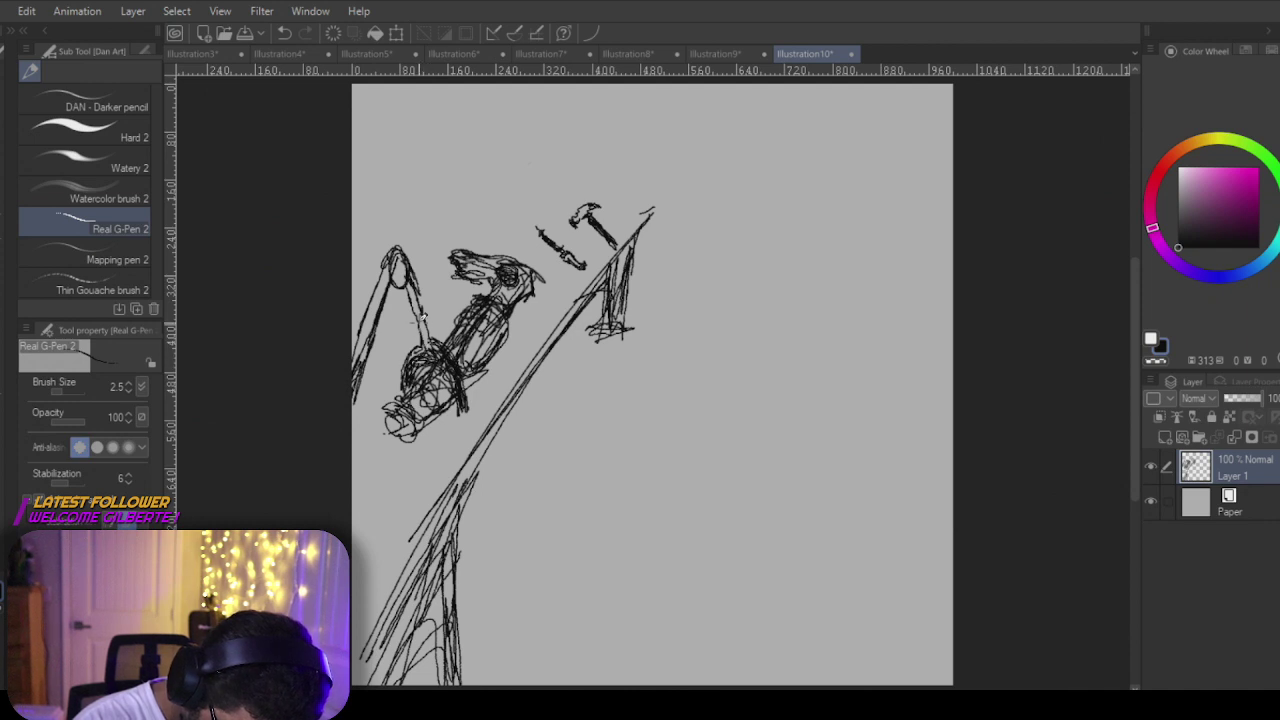
{"action": "left_click_drag", "start_coordinate": [420, 314], "coordinate": [430, 346]}
{"action": "left_click_drag", "start_coordinate": [414, 300], "coordinate": [426, 336]}
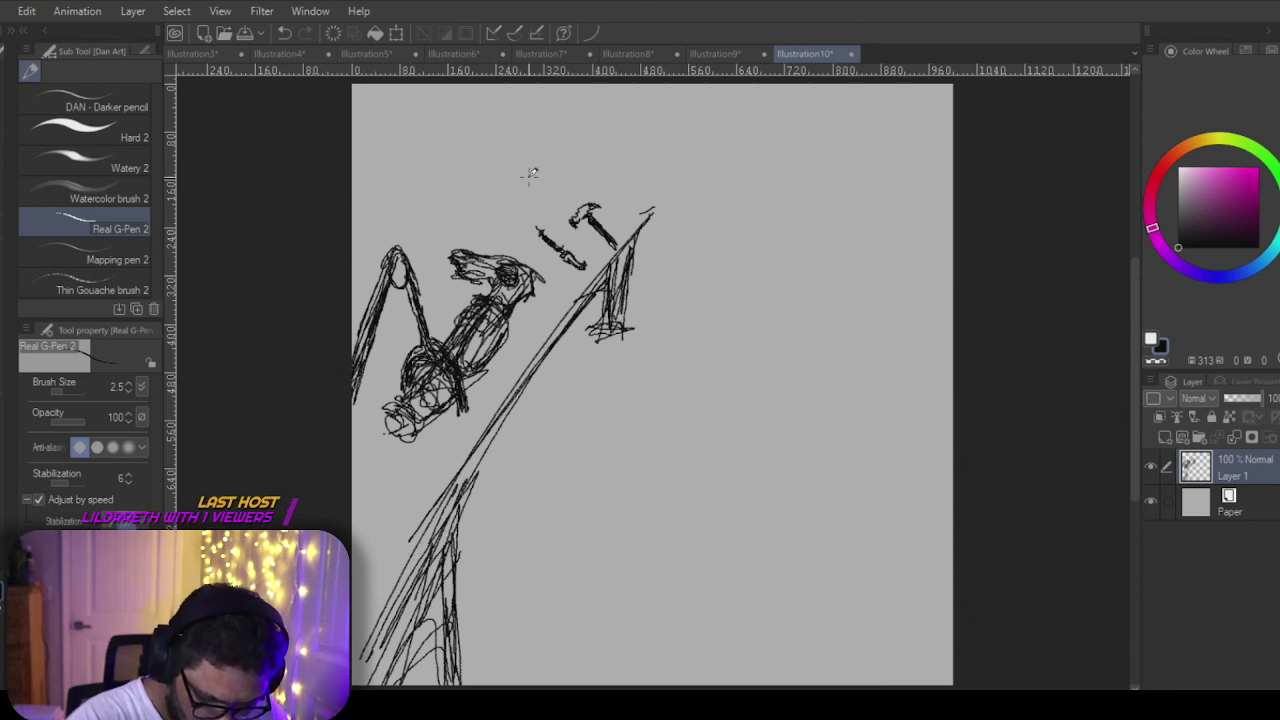
Step: Draw a peaked outline above the figure from the canvas's left edge to the wedge's tip and erase the overshoot at its peak
{"action": "left_click_drag", "start_coordinate": [540, 143], "coordinate": [274, 322]}
{"action": "key", "text": "ctrl+z"}
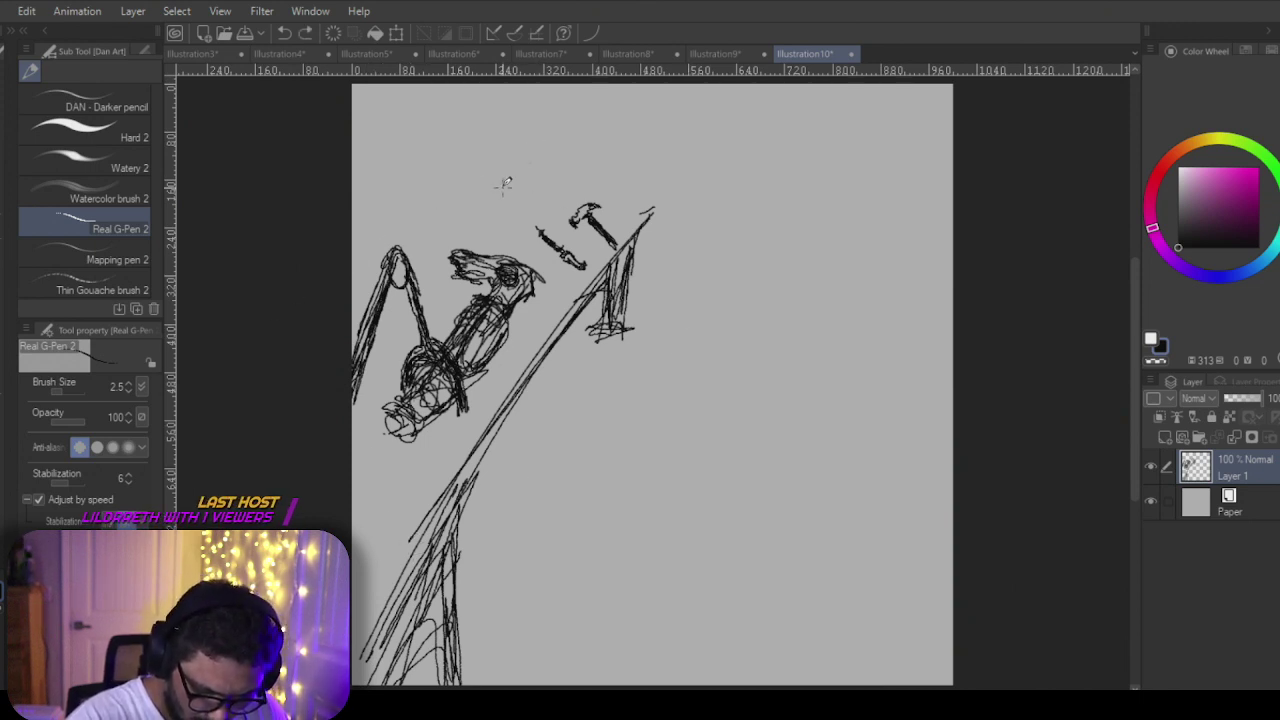
{"action": "left_click_drag", "start_coordinate": [543, 121], "coordinate": [350, 285]}
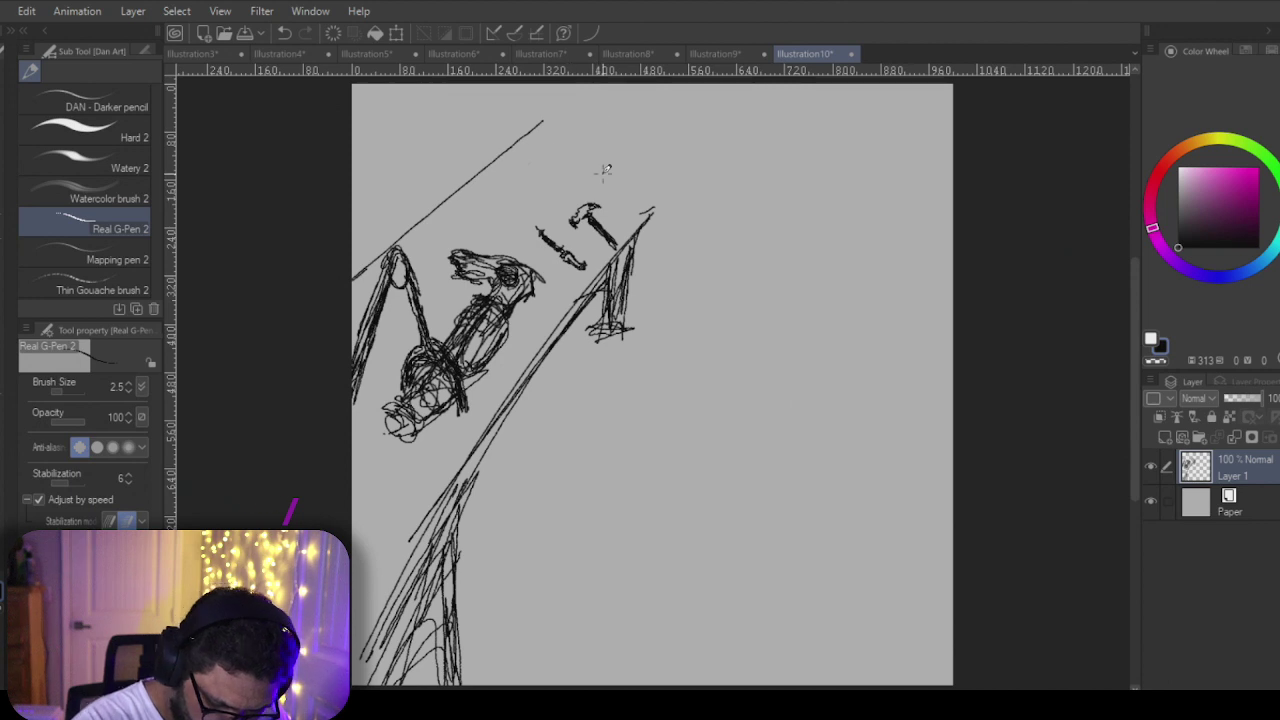
{"action": "left_click_drag", "start_coordinate": [470, 178], "coordinate": [617, 210]}
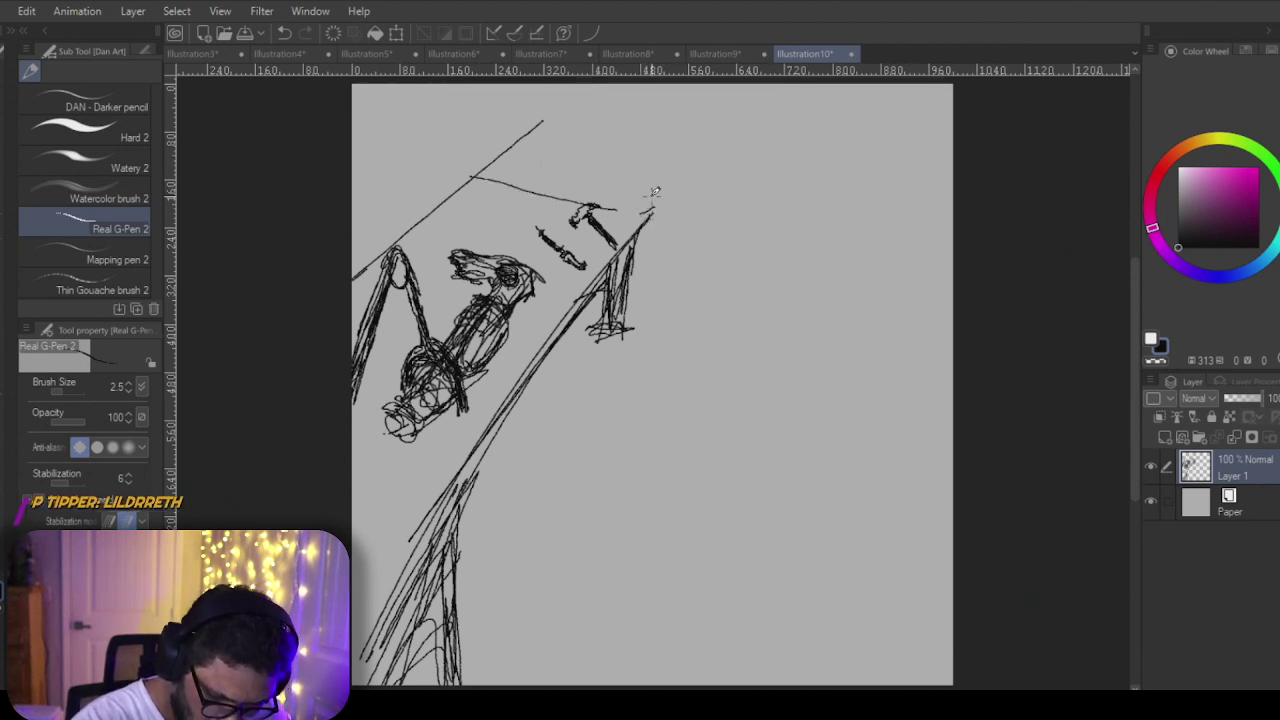
{"action": "key", "text": "e"}
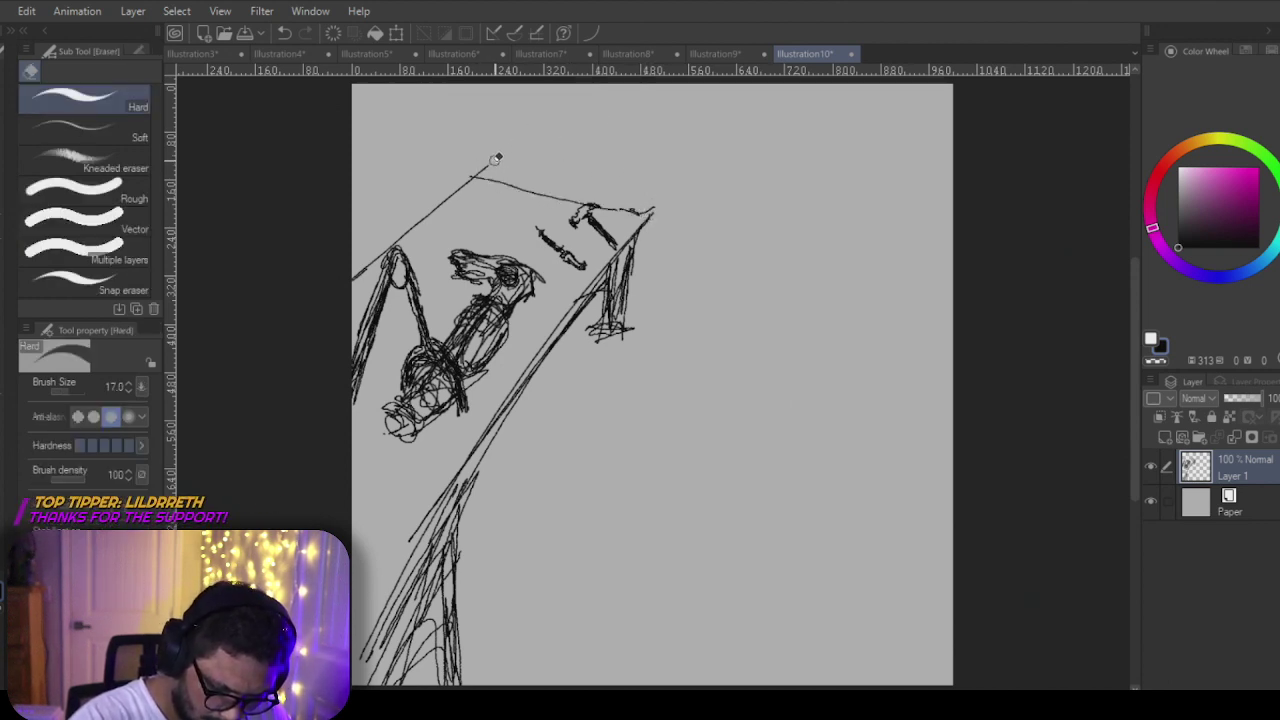
Step: Thicken the wedge's lower edge and the post's scribbled foot with more Real G-Pen 2 strokes
{"action": "key", "text": "p"}
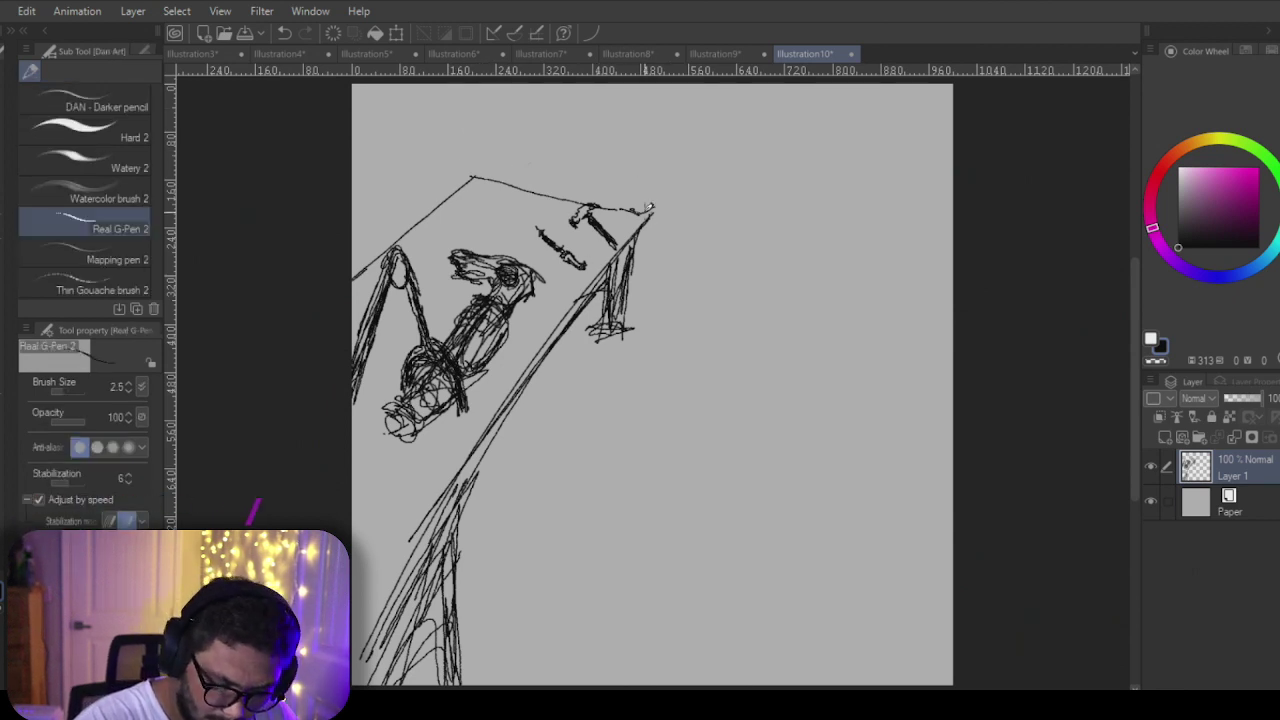
{"action": "mouse_move", "coordinate": [442, 503]}
{"action": "left_mouse_down"}
{"action": "mouse_move", "coordinate": [354, 674]}
{"action": "mouse_move", "coordinate": [430, 562]}
{"action": "left_mouse_up"}
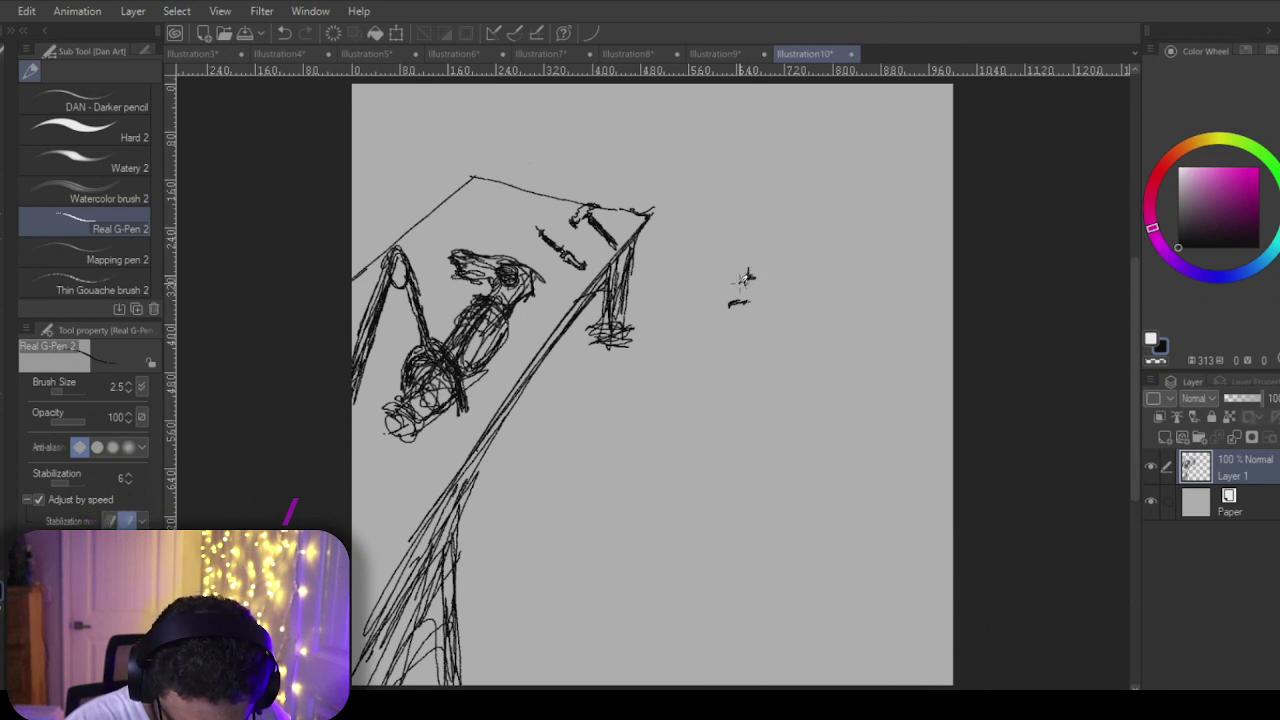
{"action": "left_click_drag", "start_coordinate": [733, 283], "coordinate": [739, 286]}
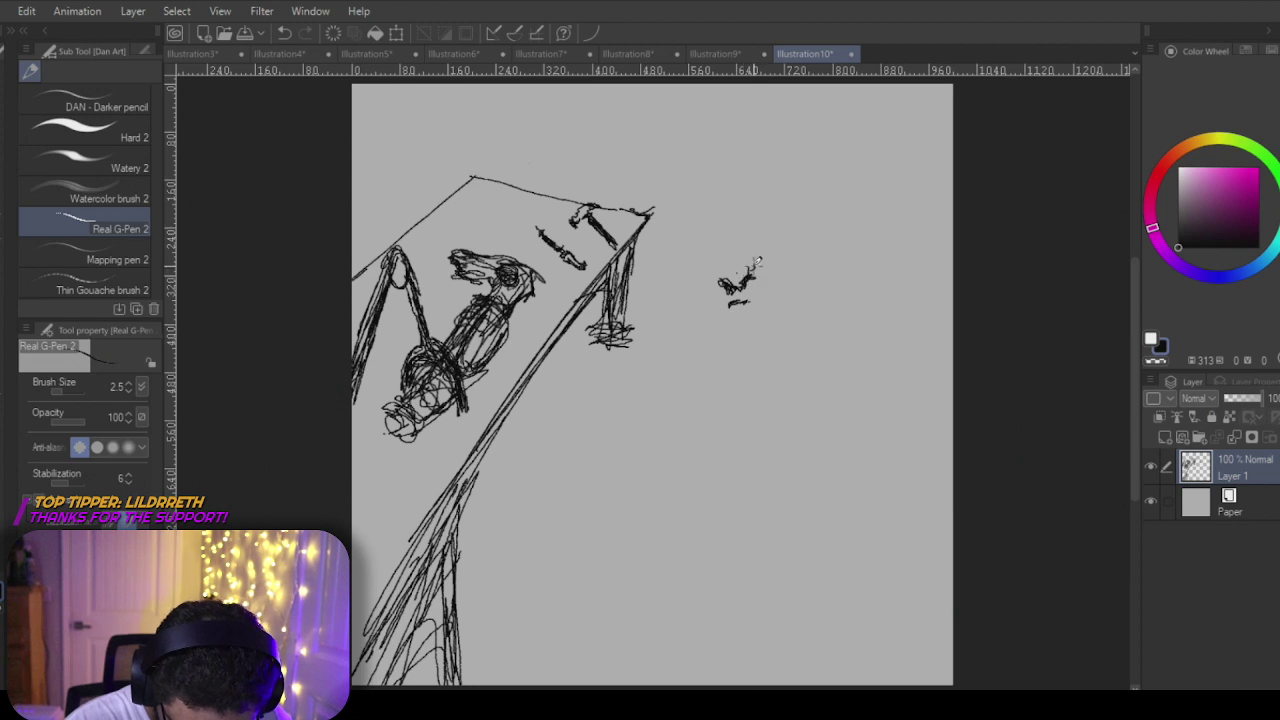
{"action": "left_click_drag", "start_coordinate": [760, 275], "coordinate": [766, 273]}
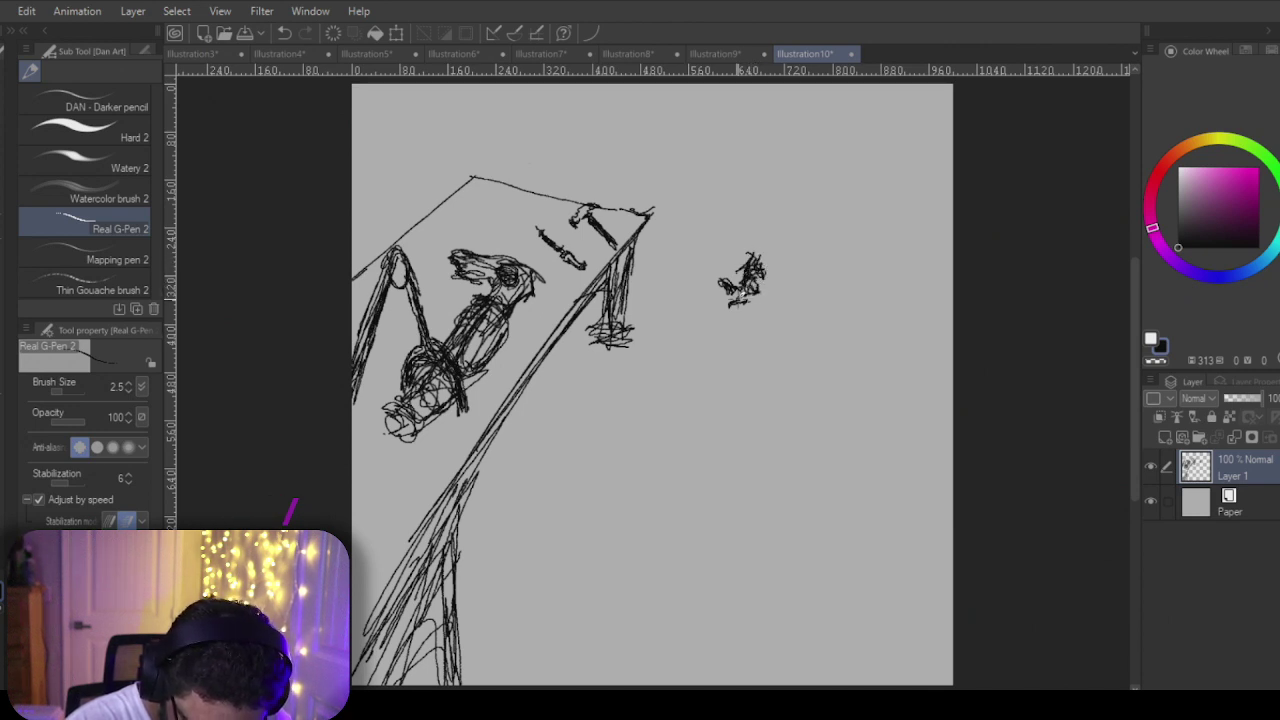
{"action": "mouse_move", "coordinate": [730, 312]}
{"action": "left_mouse_down"}
{"action": "mouse_move", "coordinate": [749, 306]}
{"action": "mouse_move", "coordinate": [750, 322]}
{"action": "left_mouse_up"}
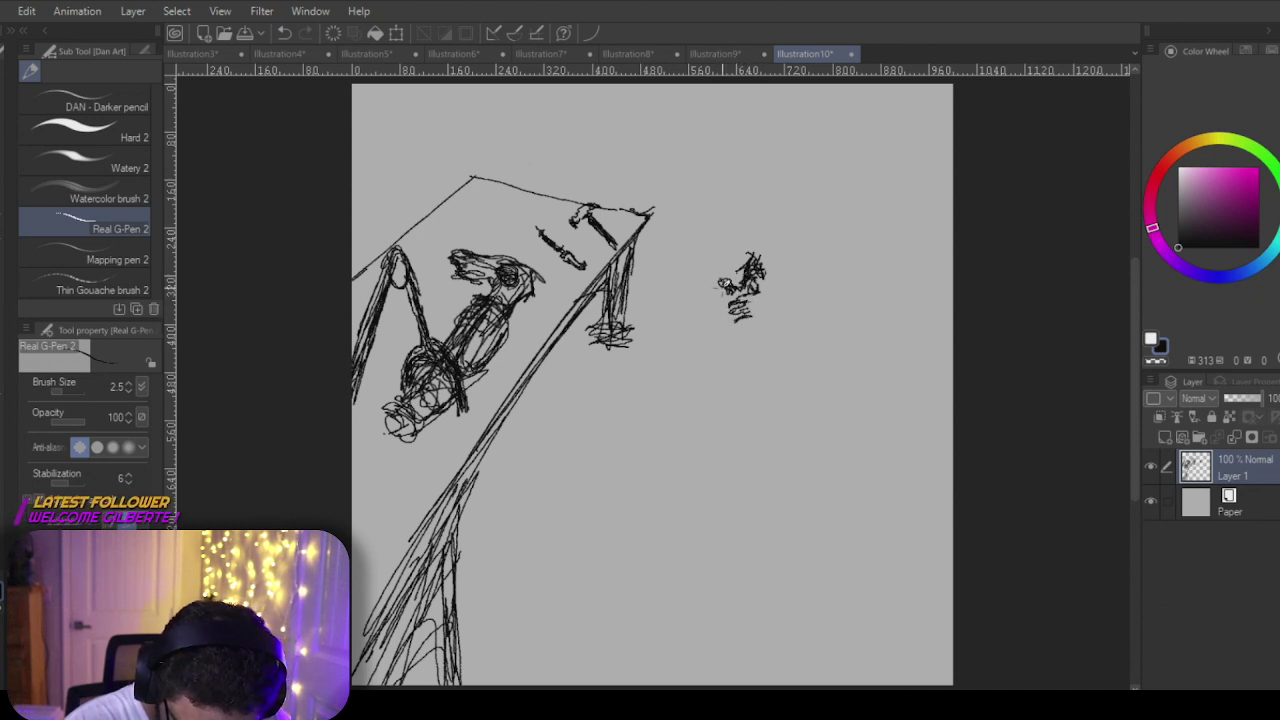
{"action": "mouse_move", "coordinate": [736, 319]}
{"action": "left_mouse_down"}
{"action": "mouse_move", "coordinate": [713, 271]}
{"action": "mouse_move", "coordinate": [746, 312]}
{"action": "mouse_move", "coordinate": [777, 251]}
{"action": "mouse_move", "coordinate": [774, 293]}
{"action": "mouse_move", "coordinate": [763, 254]}
{"action": "mouse_move", "coordinate": [719, 292]}
{"action": "mouse_move", "coordinate": [749, 252]}
{"action": "mouse_move", "coordinate": [714, 287]}
{"action": "mouse_move", "coordinate": [735, 245]}
{"action": "mouse_move", "coordinate": [731, 338]}
{"action": "mouse_move", "coordinate": [760, 262]}
{"action": "mouse_move", "coordinate": [754, 318]}
{"action": "left_mouse_up"}
{"action": "key", "text": "e"}
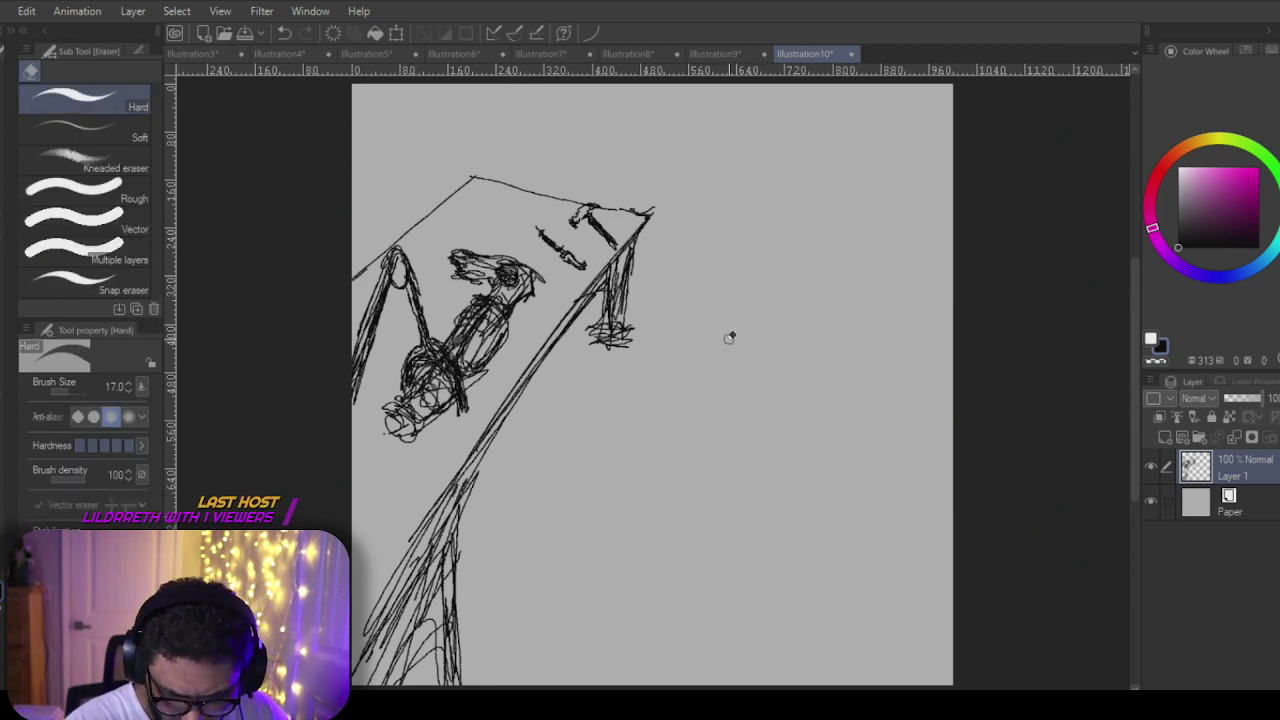
Step: Sketch two small feathery marks spreading in a V on the empty canvas right of the wedge, with a sloping limb beside the left one
{"action": "key", "text": "p"}
{"action": "scroll", "coordinate": [740, 366], "scroll_direction": "up", "scroll_amount": 3}
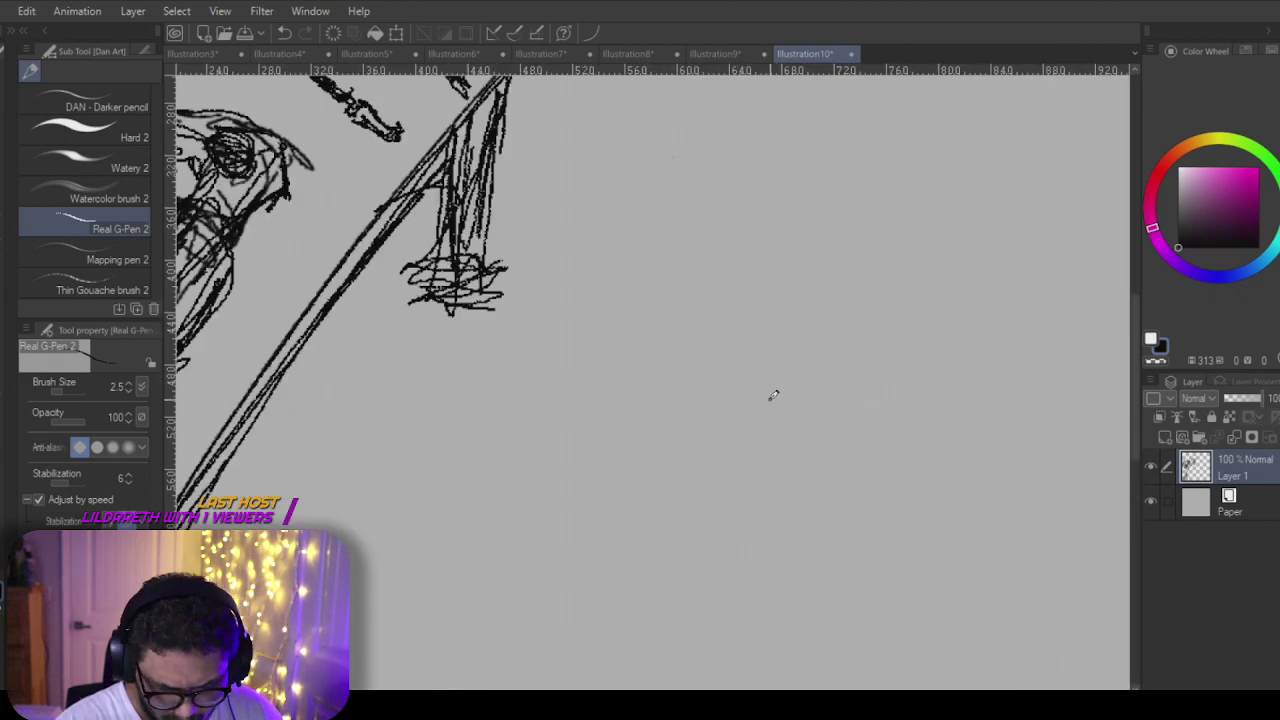
{"action": "left_click_drag", "start_coordinate": [819, 431], "coordinate": [422, 536]}
{"action": "left_click_drag", "start_coordinate": [630, 410], "coordinate": [849, 375]}
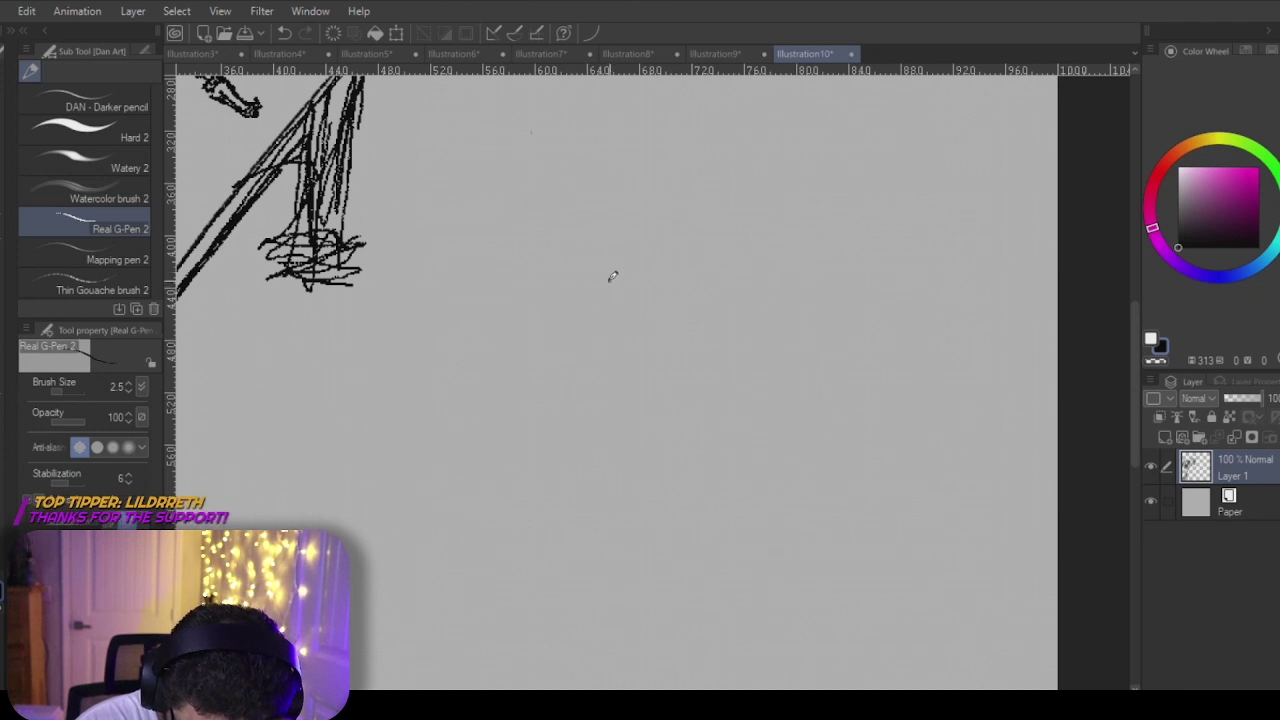
{"action": "mouse_move", "coordinate": [626, 261]}
{"action": "left_mouse_down"}
{"action": "mouse_move", "coordinate": [645, 252]}
{"action": "mouse_move", "coordinate": [621, 245]}
{"action": "mouse_move", "coordinate": [648, 249]}
{"action": "left_mouse_up"}
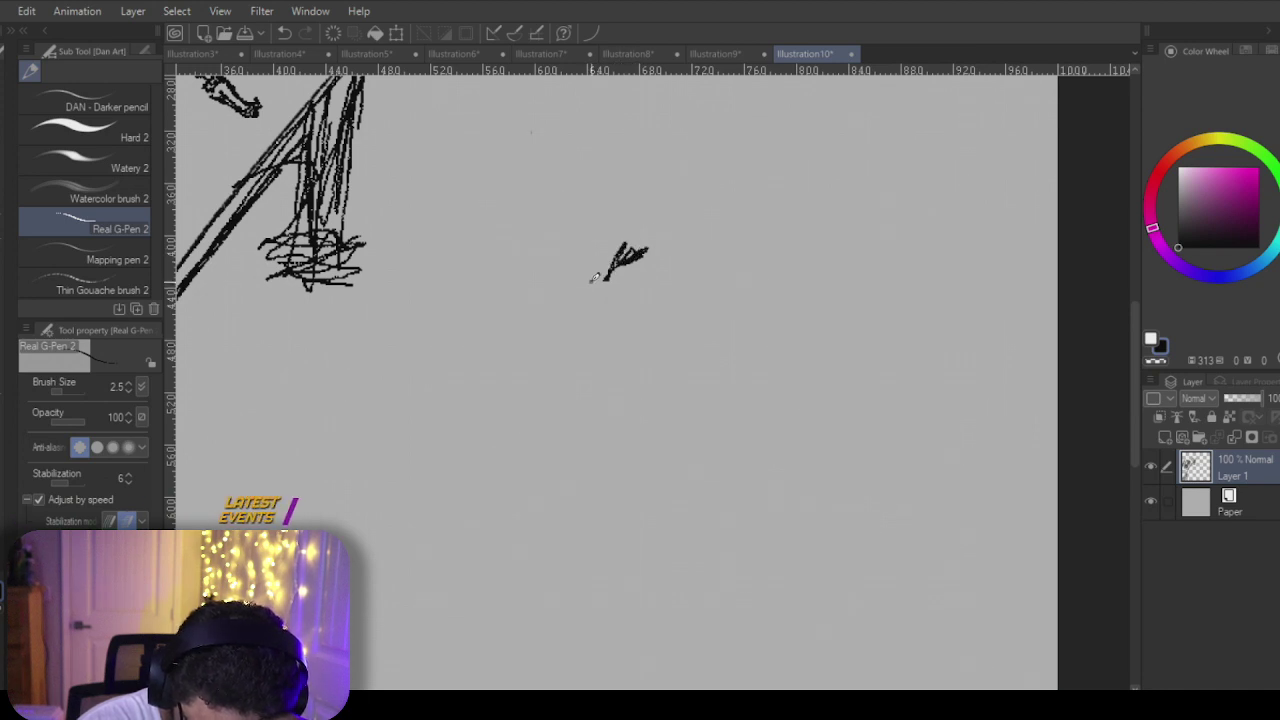
{"action": "mouse_move", "coordinate": [585, 285]}
{"action": "left_mouse_down"}
{"action": "mouse_move", "coordinate": [543, 258]}
{"action": "mouse_move", "coordinate": [577, 273]}
{"action": "mouse_move", "coordinate": [565, 243]}
{"action": "mouse_move", "coordinate": [555, 262]}
{"action": "mouse_move", "coordinate": [580, 292]}
{"action": "left_mouse_up"}
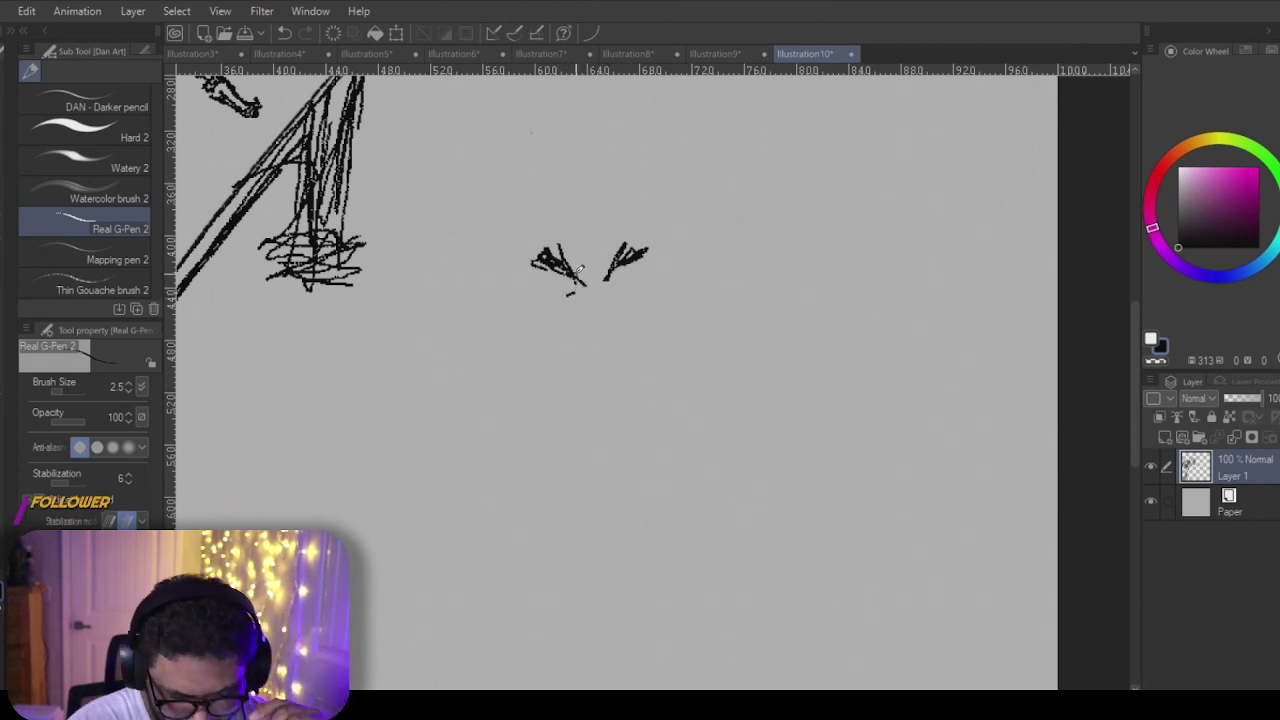
{"action": "mouse_move", "coordinate": [546, 264]}
{"action": "left_mouse_down"}
{"action": "mouse_move", "coordinate": [530, 236]}
{"action": "mouse_move", "coordinate": [530, 258]}
{"action": "left_mouse_up"}
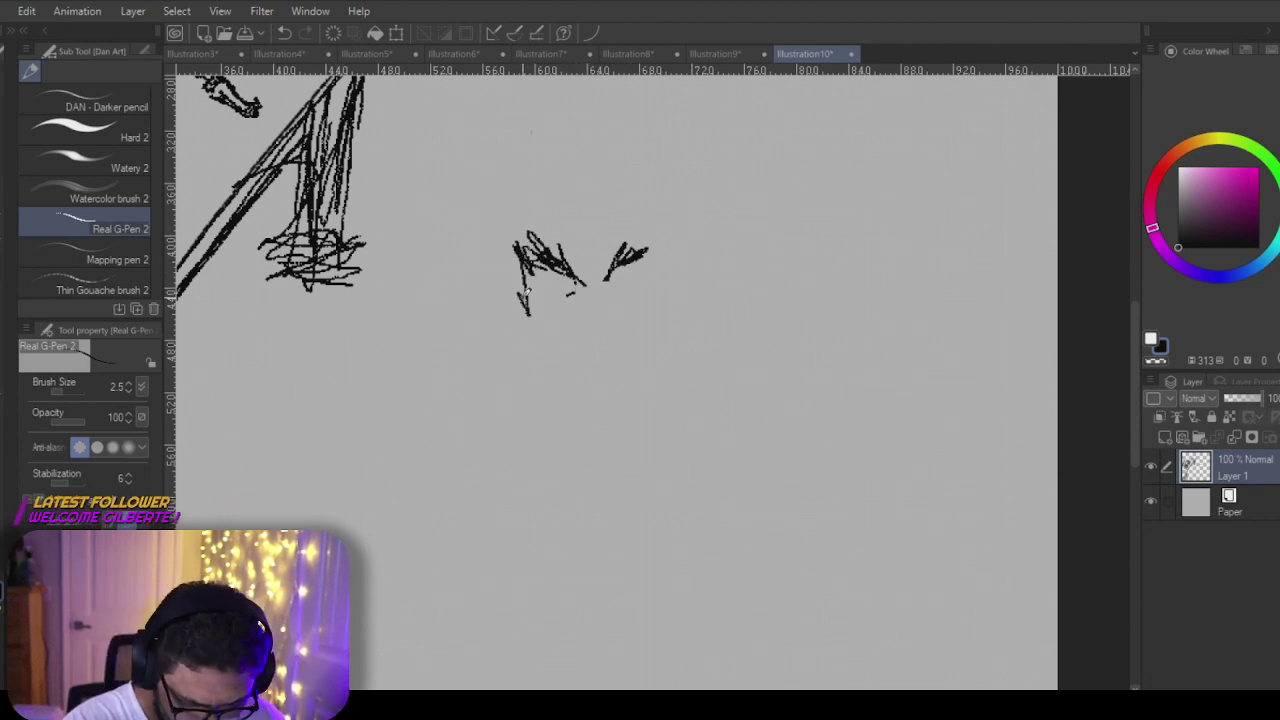
Step: Sketch a small rounded head with facial features below the V-shaped marks and add a fringed, rounded torso beneath it
{"action": "mouse_move", "coordinate": [553, 335]}
{"action": "left_mouse_down"}
{"action": "mouse_move", "coordinate": [575, 304]}
{"action": "mouse_move", "coordinate": [585, 313]}
{"action": "mouse_move", "coordinate": [583, 291]}
{"action": "mouse_move", "coordinate": [622, 287]}
{"action": "mouse_move", "coordinate": [583, 310]}
{"action": "mouse_move", "coordinate": [620, 298]}
{"action": "mouse_move", "coordinate": [599, 306]}
{"action": "mouse_move", "coordinate": [622, 306]}
{"action": "mouse_move", "coordinate": [629, 321]}
{"action": "mouse_move", "coordinate": [633, 306]}
{"action": "mouse_move", "coordinate": [600, 346]}
{"action": "left_mouse_up"}
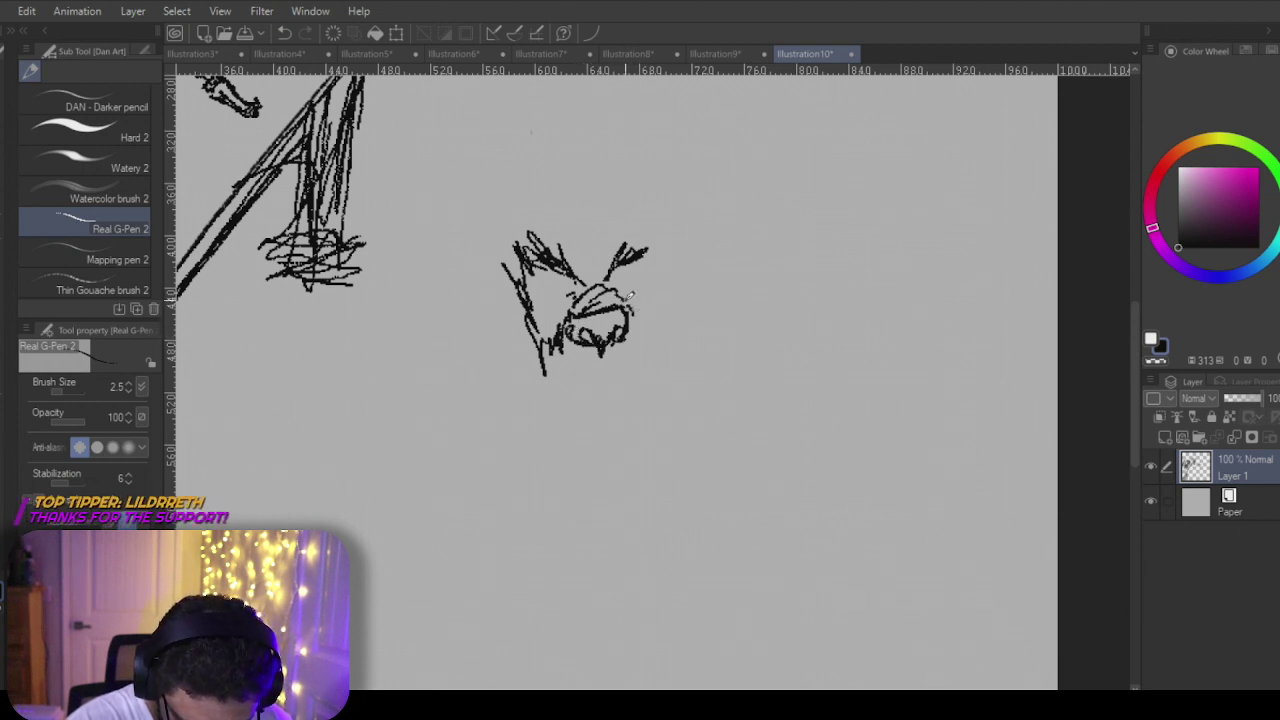
{"action": "mouse_move", "coordinate": [630, 338]}
{"action": "left_mouse_down"}
{"action": "mouse_move", "coordinate": [570, 354]}
{"action": "mouse_move", "coordinate": [640, 334]}
{"action": "mouse_move", "coordinate": [623, 355]}
{"action": "mouse_move", "coordinate": [570, 356]}
{"action": "mouse_move", "coordinate": [565, 380]}
{"action": "mouse_move", "coordinate": [585, 385]}
{"action": "mouse_move", "coordinate": [594, 360]}
{"action": "mouse_move", "coordinate": [603, 377]}
{"action": "mouse_move", "coordinate": [634, 339]}
{"action": "mouse_move", "coordinate": [640, 370]}
{"action": "left_mouse_up"}
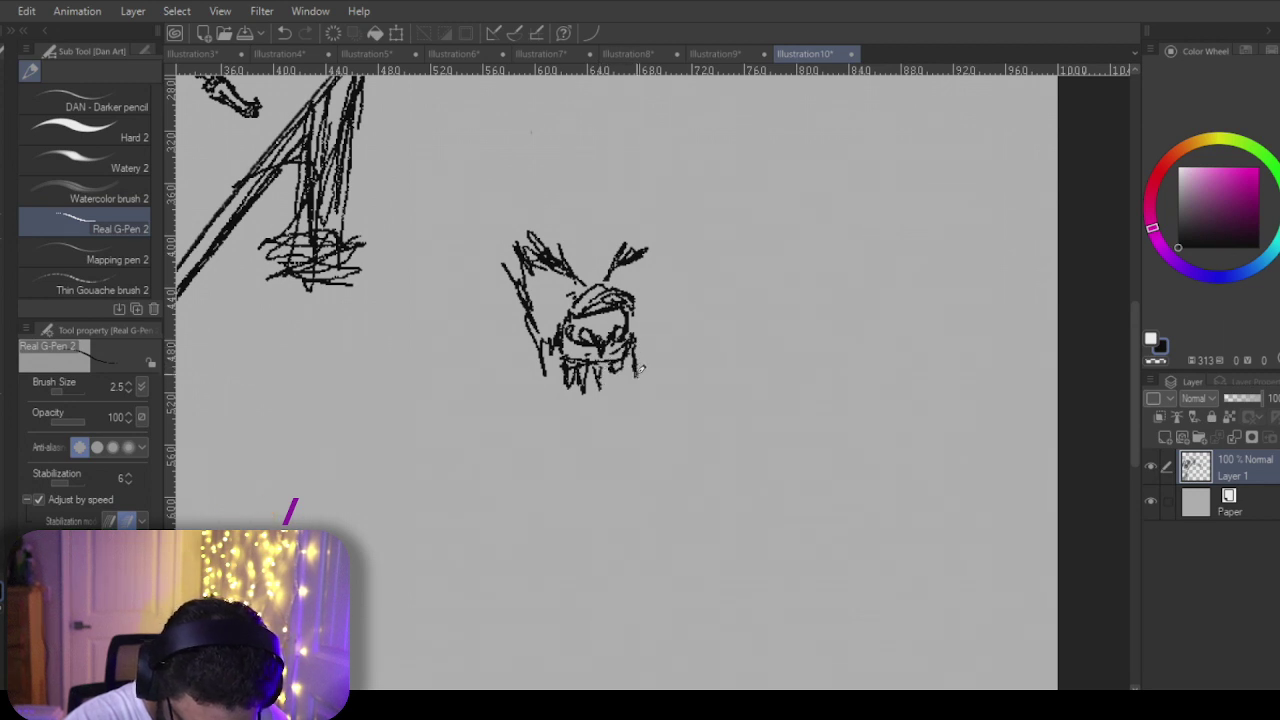
{"action": "mouse_move", "coordinate": [574, 418]}
{"action": "left_mouse_down"}
{"action": "mouse_move", "coordinate": [556, 392]}
{"action": "mouse_move", "coordinate": [566, 408]}
{"action": "mouse_move", "coordinate": [618, 420]}
{"action": "mouse_move", "coordinate": [626, 402]}
{"action": "mouse_move", "coordinate": [586, 418]}
{"action": "mouse_move", "coordinate": [600, 412]}
{"action": "left_mouse_up"}
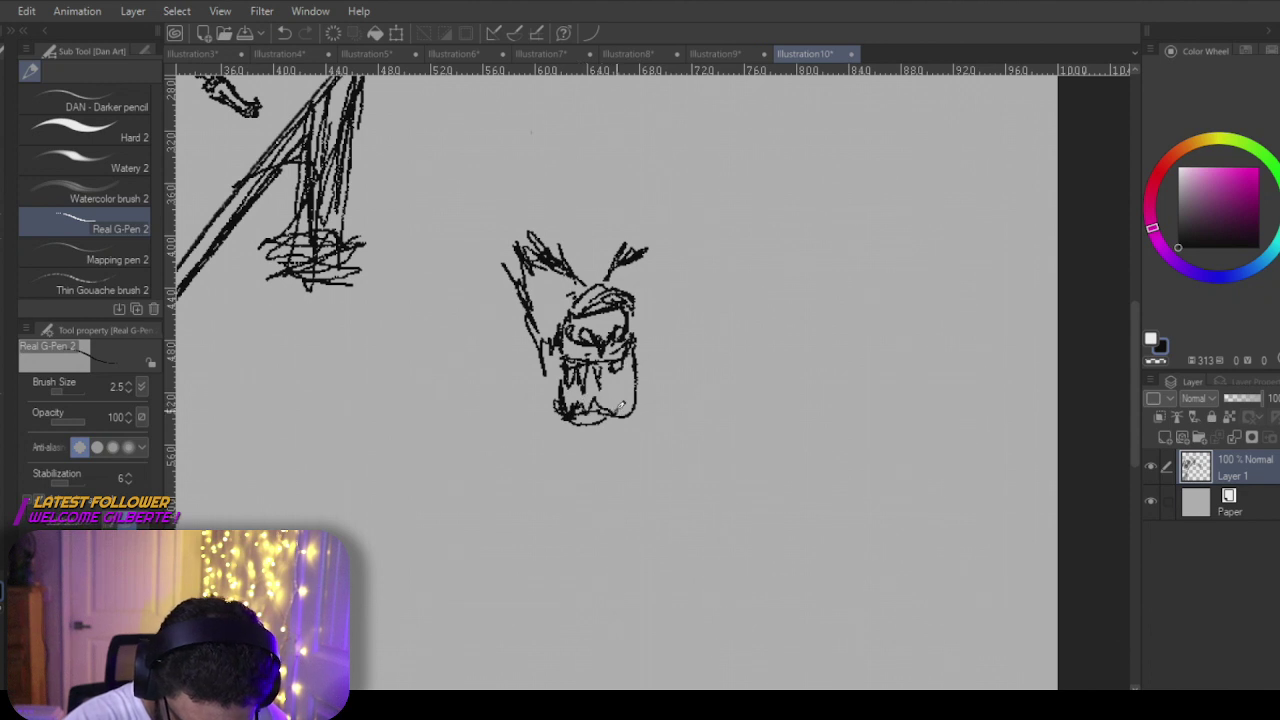
Step: Darken the open mouth's edge and sketch a large rounded head outline around the facial features, with layered strokes along both cheeks
{"action": "left_click_drag", "start_coordinate": [550, 358], "coordinate": [560, 410]}
{"action": "left_click_drag", "start_coordinate": [516, 296], "coordinate": [562, 412]}
{"action": "left_click_drag", "start_coordinate": [520, 330], "coordinate": [542, 408]}
{"action": "mouse_move", "coordinate": [506, 312]}
{"action": "left_mouse_down"}
{"action": "mouse_move", "coordinate": [606, 422]}
{"action": "mouse_move", "coordinate": [634, 433]}
{"action": "mouse_move", "coordinate": [682, 316]}
{"action": "left_mouse_up"}
{"action": "left_click", "coordinate": [624, 426]}
{"action": "mouse_move", "coordinate": [672, 386]}
{"action": "left_mouse_down"}
{"action": "mouse_move", "coordinate": [682, 294]}
{"action": "mouse_move", "coordinate": [660, 240]}
{"action": "left_mouse_up"}
{"action": "mouse_move", "coordinate": [646, 408]}
{"action": "left_mouse_down"}
{"action": "mouse_move", "coordinate": [674, 318]}
{"action": "mouse_move", "coordinate": [650, 208]}
{"action": "mouse_move", "coordinate": [664, 392]}
{"action": "left_mouse_up"}
{"action": "mouse_move", "coordinate": [652, 230]}
{"action": "left_mouse_down"}
{"action": "mouse_move", "coordinate": [540, 206]}
{"action": "mouse_move", "coordinate": [498, 330]}
{"action": "left_mouse_up"}
{"action": "mouse_move", "coordinate": [522, 422]}
{"action": "left_mouse_down"}
{"action": "mouse_move", "coordinate": [483, 287]}
{"action": "mouse_move", "coordinate": [512, 372]}
{"action": "left_mouse_up"}
{"action": "left_click_drag", "start_coordinate": [470, 320], "coordinate": [560, 416]}
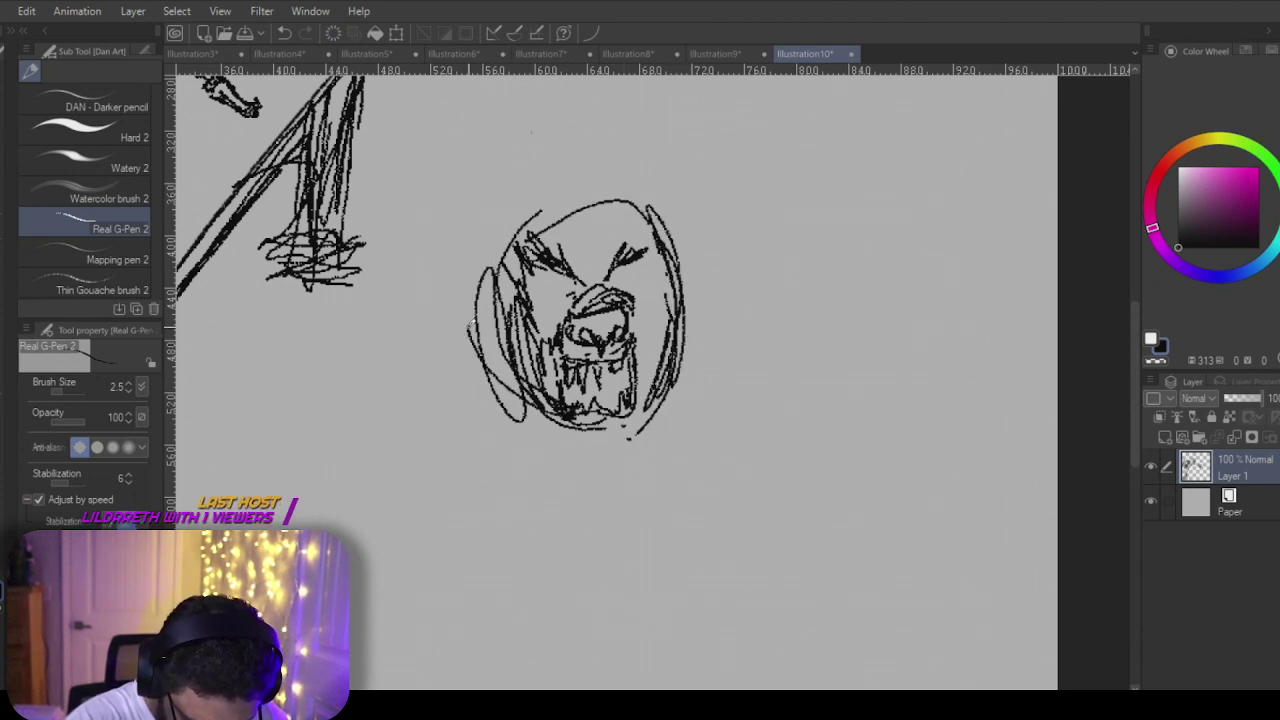
Step: Extend the fur strokes along the head's left side and add a thick rounded ear on its upper right
{"action": "left_click_drag", "start_coordinate": [490, 236], "coordinate": [466, 328]}
{"action": "left_click_drag", "start_coordinate": [484, 286], "coordinate": [516, 378]}
{"action": "left_click_drag", "start_coordinate": [578, 414], "coordinate": [596, 420]}
{"action": "left_click_drag", "start_coordinate": [498, 350], "coordinate": [512, 388]}
{"action": "mouse_move", "coordinate": [610, 194]}
{"action": "left_mouse_down"}
{"action": "mouse_move", "coordinate": [620, 172]}
{"action": "mouse_move", "coordinate": [662, 192]}
{"action": "mouse_move", "coordinate": [664, 214]}
{"action": "mouse_move", "coordinate": [660, 170]}
{"action": "mouse_move", "coordinate": [662, 222]}
{"action": "mouse_move", "coordinate": [660, 176]}
{"action": "mouse_move", "coordinate": [628, 168]}
{"action": "left_mouse_up"}
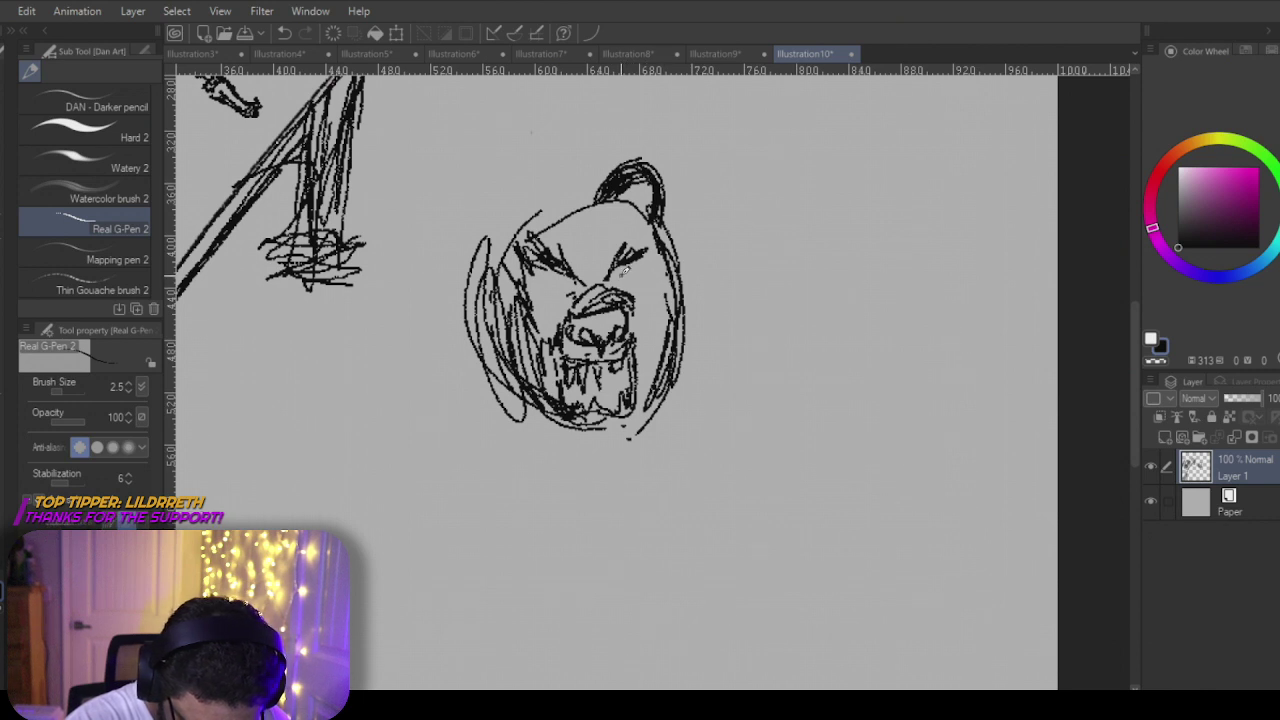
Step: Draw small eyes beneath both slanted brows and add a curved neckline under the bear's jaw
{"action": "left_click_drag", "start_coordinate": [622, 270], "coordinate": [633, 278]}
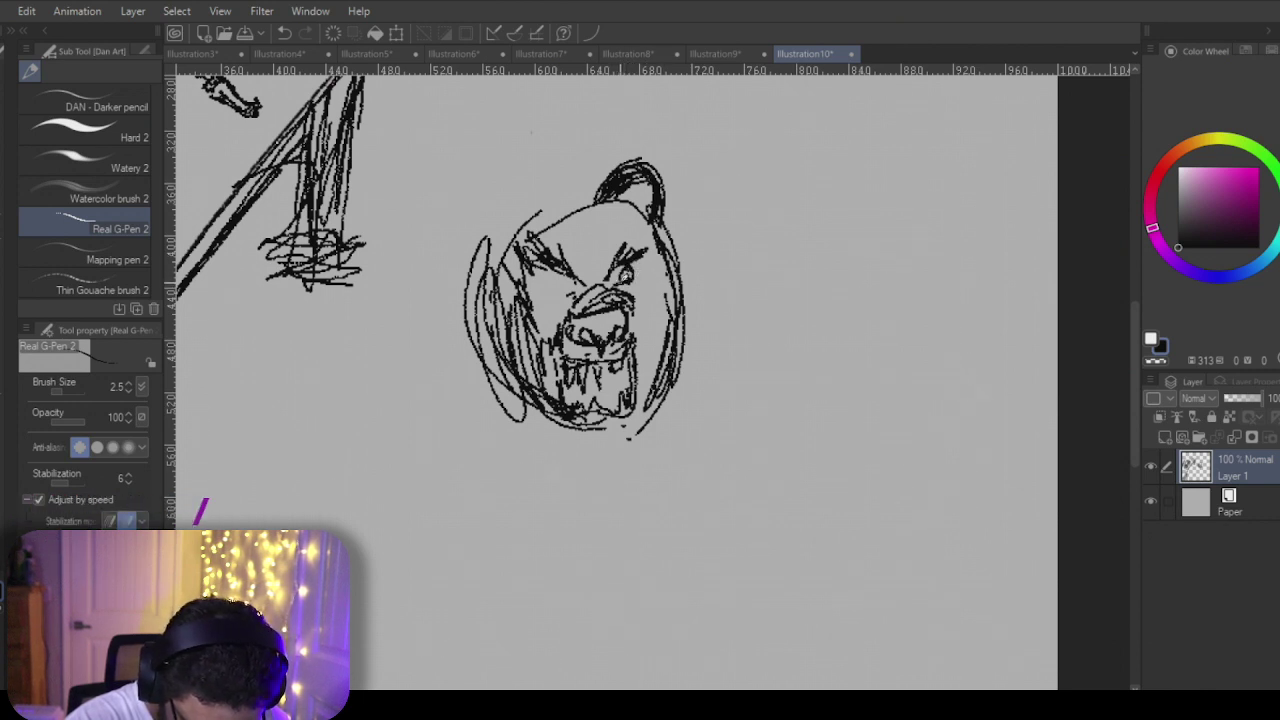
{"action": "left_click_drag", "start_coordinate": [542, 270], "coordinate": [562, 292]}
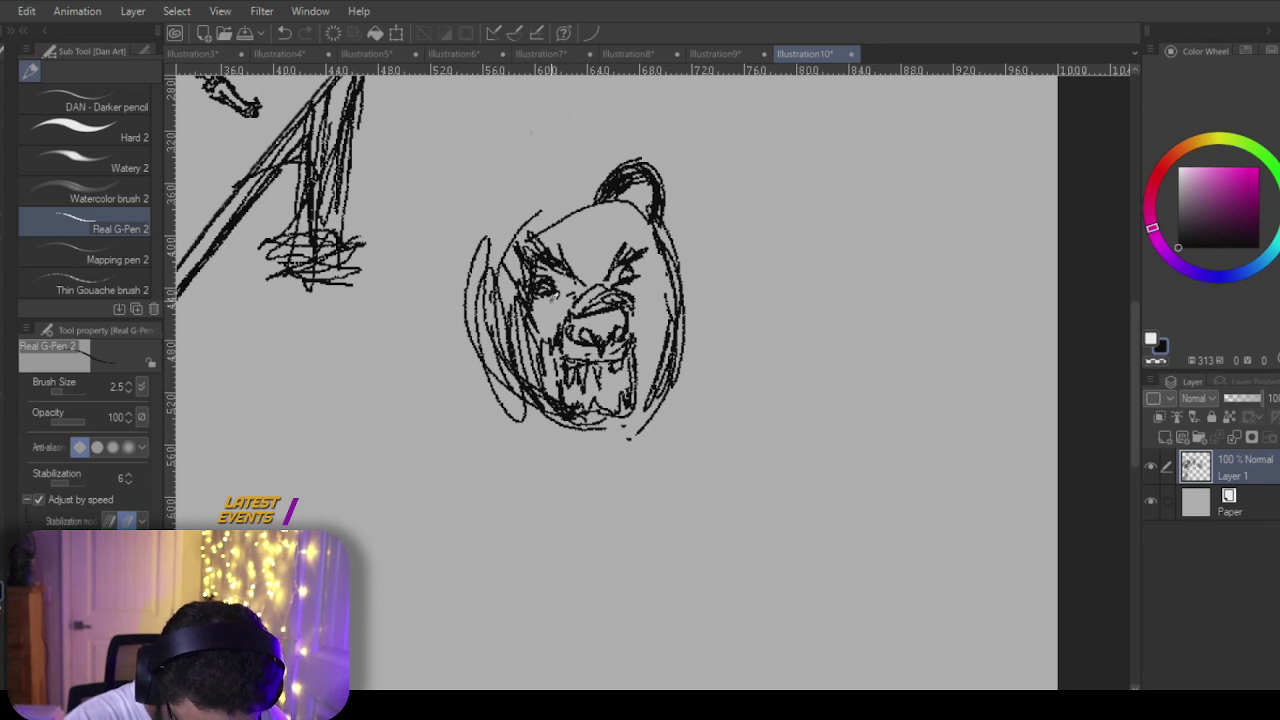
{"action": "mouse_move", "coordinate": [640, 440]}
{"action": "left_mouse_down"}
{"action": "mouse_move", "coordinate": [516, 436]}
{"action": "mouse_move", "coordinate": [558, 410]}
{"action": "mouse_move", "coordinate": [675, 418]}
{"action": "mouse_move", "coordinate": [652, 436]}
{"action": "left_mouse_up"}
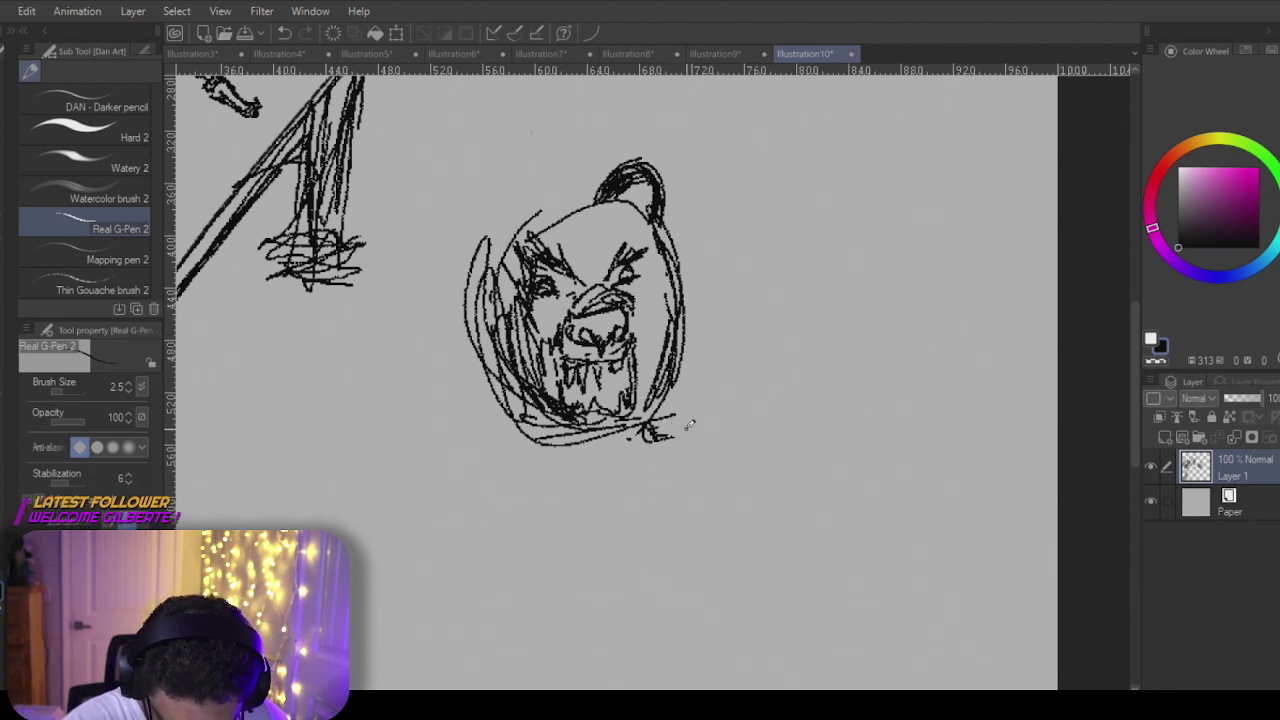
Step: Sketch a raised arm curving up right of the bear's head, ending in a paw with long pointed claws
{"action": "mouse_move", "coordinate": [796, 262]}
{"action": "left_mouse_down"}
{"action": "mouse_move", "coordinate": [747, 394]}
{"action": "mouse_move", "coordinate": [792, 273]}
{"action": "mouse_move", "coordinate": [680, 428]}
{"action": "mouse_move", "coordinate": [789, 281]}
{"action": "mouse_move", "coordinate": [778, 302]}
{"action": "mouse_move", "coordinate": [790, 212]}
{"action": "mouse_move", "coordinate": [799, 280]}
{"action": "mouse_move", "coordinate": [700, 406]}
{"action": "left_mouse_up"}
{"action": "left_click_drag", "start_coordinate": [766, 320], "coordinate": [678, 432]}
{"action": "mouse_move", "coordinate": [782, 203]}
{"action": "left_mouse_down"}
{"action": "mouse_move", "coordinate": [829, 183]}
{"action": "mouse_move", "coordinate": [774, 164]}
{"action": "mouse_move", "coordinate": [786, 198]}
{"action": "left_mouse_up"}
{"action": "mouse_move", "coordinate": [770, 151]}
{"action": "left_mouse_down"}
{"action": "mouse_move", "coordinate": [808, 178]}
{"action": "mouse_move", "coordinate": [806, 145]}
{"action": "mouse_move", "coordinate": [821, 180]}
{"action": "mouse_move", "coordinate": [801, 137]}
{"action": "mouse_move", "coordinate": [790, 170]}
{"action": "mouse_move", "coordinate": [761, 142]}
{"action": "mouse_move", "coordinate": [826, 188]}
{"action": "left_mouse_up"}
{"action": "left_click_drag", "start_coordinate": [741, 179], "coordinate": [784, 232]}
{"action": "left_click_drag", "start_coordinate": [838, 172], "coordinate": [836, 340]}
{"action": "mouse_move", "coordinate": [838, 260]}
{"action": "left_mouse_down"}
{"action": "mouse_move", "coordinate": [842, 365]}
{"action": "mouse_move", "coordinate": [708, 480]}
{"action": "left_mouse_up"}
{"action": "left_click_drag", "start_coordinate": [785, 450], "coordinate": [675, 510]}
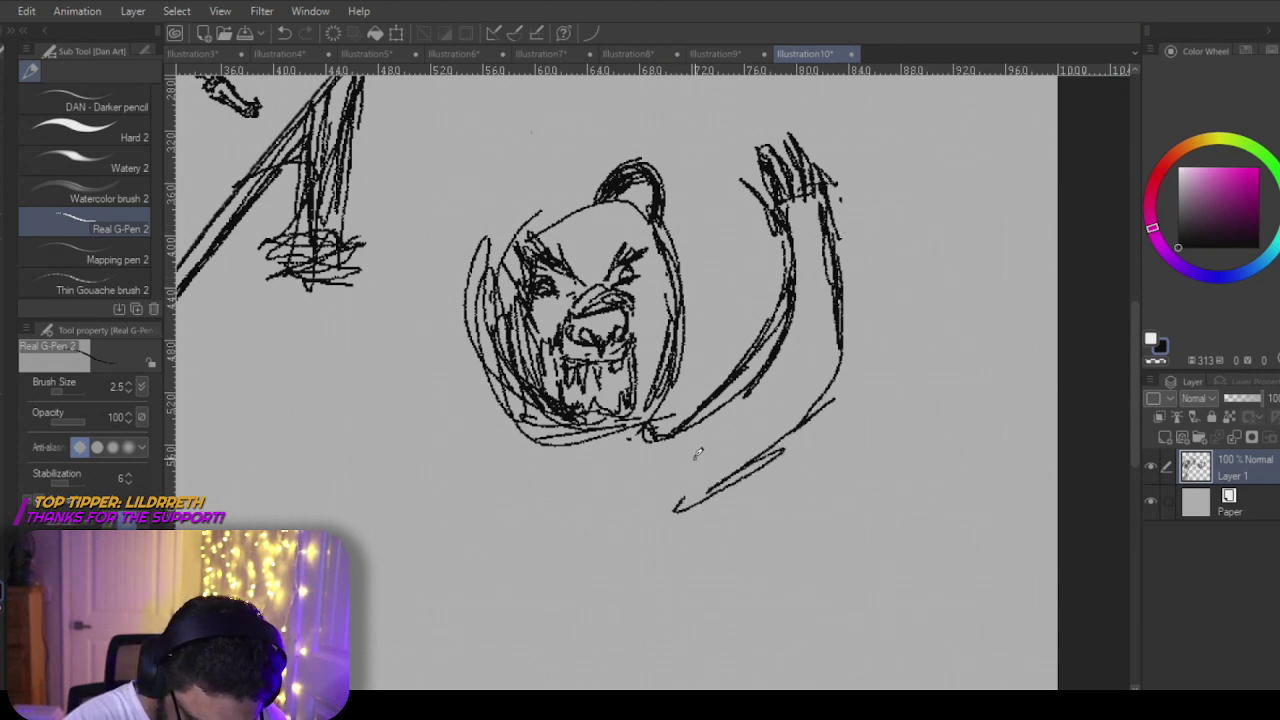
Step: Sketch a second set of claws and forearm between the head and raised arm, then thicken the outer arm and start the torso's right side
{"action": "mouse_move", "coordinate": [768, 270]}
{"action": "left_mouse_down"}
{"action": "mouse_move", "coordinate": [732, 198]}
{"action": "mouse_move", "coordinate": [764, 226]}
{"action": "mouse_move", "coordinate": [742, 184]}
{"action": "mouse_move", "coordinate": [728, 222]}
{"action": "left_mouse_up"}
{"action": "mouse_move", "coordinate": [722, 156]}
{"action": "left_mouse_down"}
{"action": "mouse_move", "coordinate": [730, 222]}
{"action": "mouse_move", "coordinate": [718, 208]}
{"action": "left_mouse_up"}
{"action": "mouse_move", "coordinate": [682, 162]}
{"action": "left_mouse_down"}
{"action": "mouse_move", "coordinate": [703, 218]}
{"action": "mouse_move", "coordinate": [720, 222]}
{"action": "left_mouse_up"}
{"action": "mouse_move", "coordinate": [680, 165]}
{"action": "left_mouse_down"}
{"action": "mouse_move", "coordinate": [740, 290]}
{"action": "mouse_move", "coordinate": [682, 398]}
{"action": "left_mouse_up"}
{"action": "left_click_drag", "start_coordinate": [718, 356], "coordinate": [668, 412]}
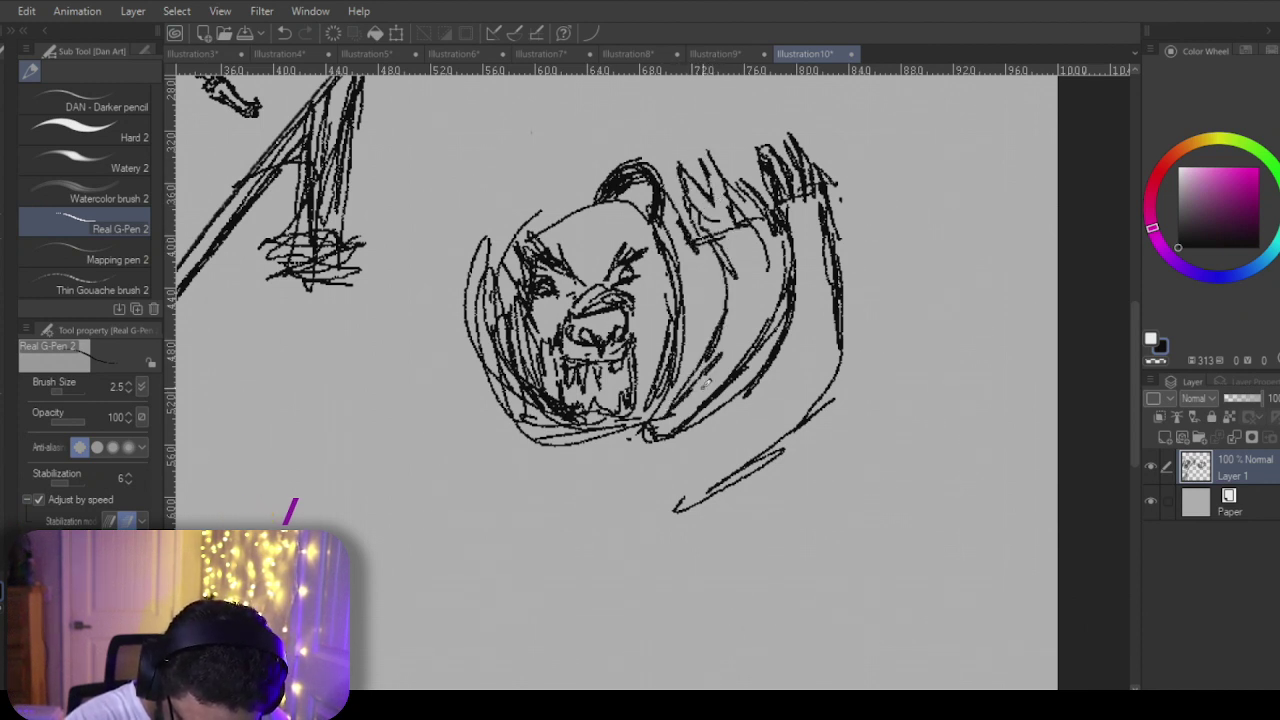
{"action": "mouse_move", "coordinate": [796, 242]}
{"action": "left_mouse_down"}
{"action": "mouse_move", "coordinate": [822, 258]}
{"action": "mouse_move", "coordinate": [832, 364]}
{"action": "mouse_move", "coordinate": [674, 530]}
{"action": "mouse_move", "coordinate": [668, 625]}
{"action": "left_mouse_up"}
{"action": "left_click_drag", "start_coordinate": [674, 522], "coordinate": [666, 626]}
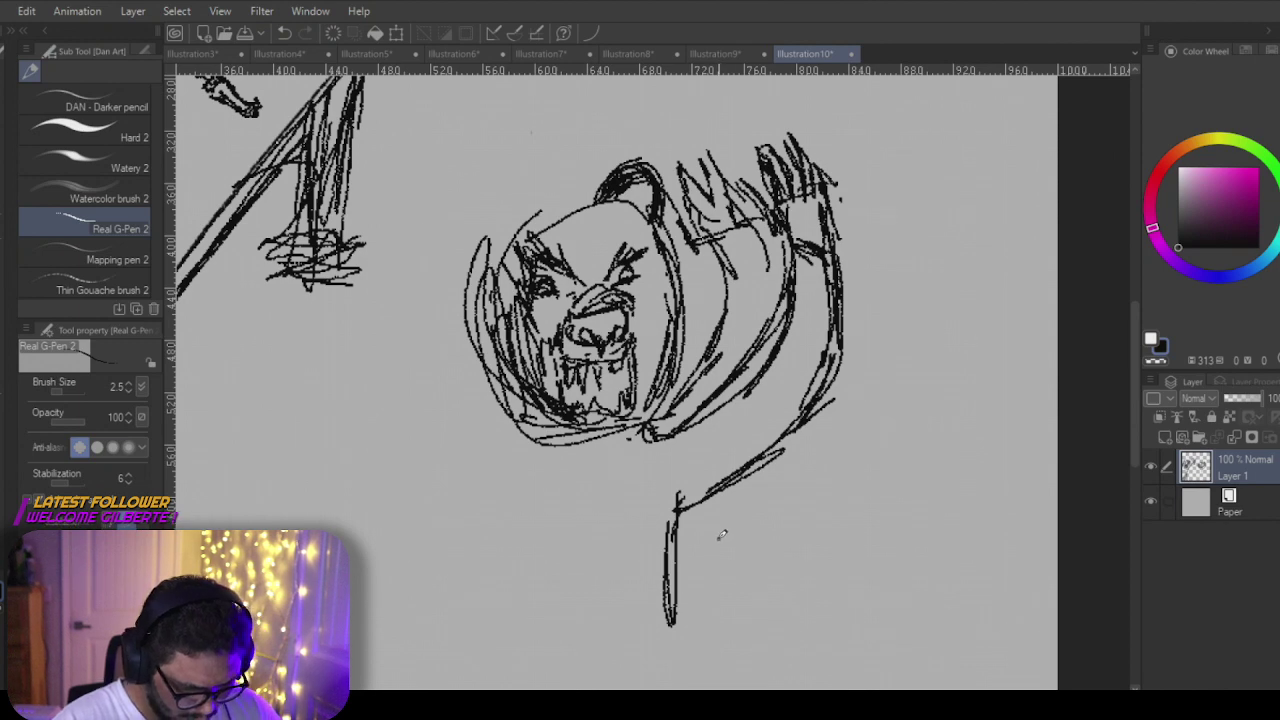
Step: Outline the bear's body below the head, flaring the left side toward the ground and closing it with a lower edge
{"action": "scroll", "coordinate": [720, 535], "scroll_direction": "down", "scroll_amount": 3}
{"action": "left_click_drag", "start_coordinate": [729, 414], "coordinate": [716, 224]}
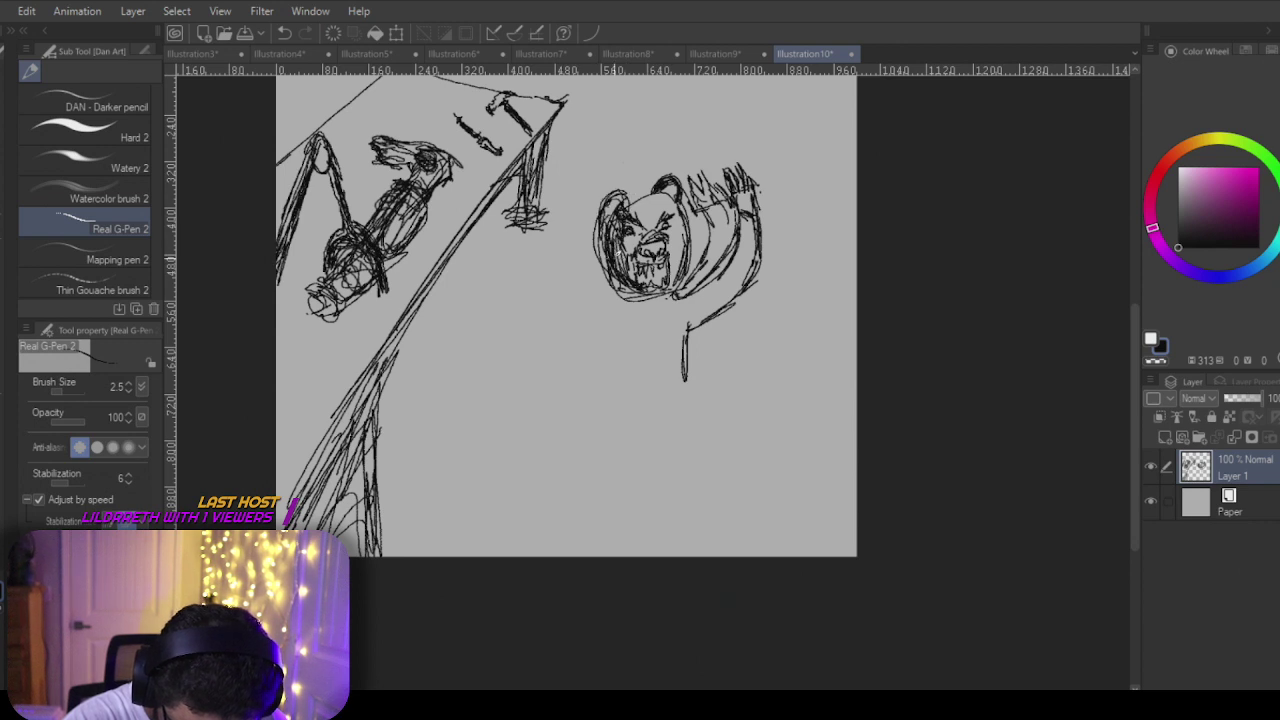
{"action": "mouse_move", "coordinate": [614, 298]}
{"action": "left_mouse_down"}
{"action": "mouse_move", "coordinate": [608, 356]}
{"action": "mouse_move", "coordinate": [682, 294]}
{"action": "mouse_move", "coordinate": [611, 400]}
{"action": "left_mouse_up"}
{"action": "mouse_move", "coordinate": [616, 336]}
{"action": "left_mouse_down"}
{"action": "mouse_move", "coordinate": [582, 440]}
{"action": "mouse_move", "coordinate": [528, 468]}
{"action": "left_mouse_up"}
{"action": "left_click_drag", "start_coordinate": [624, 390], "coordinate": [608, 408]}
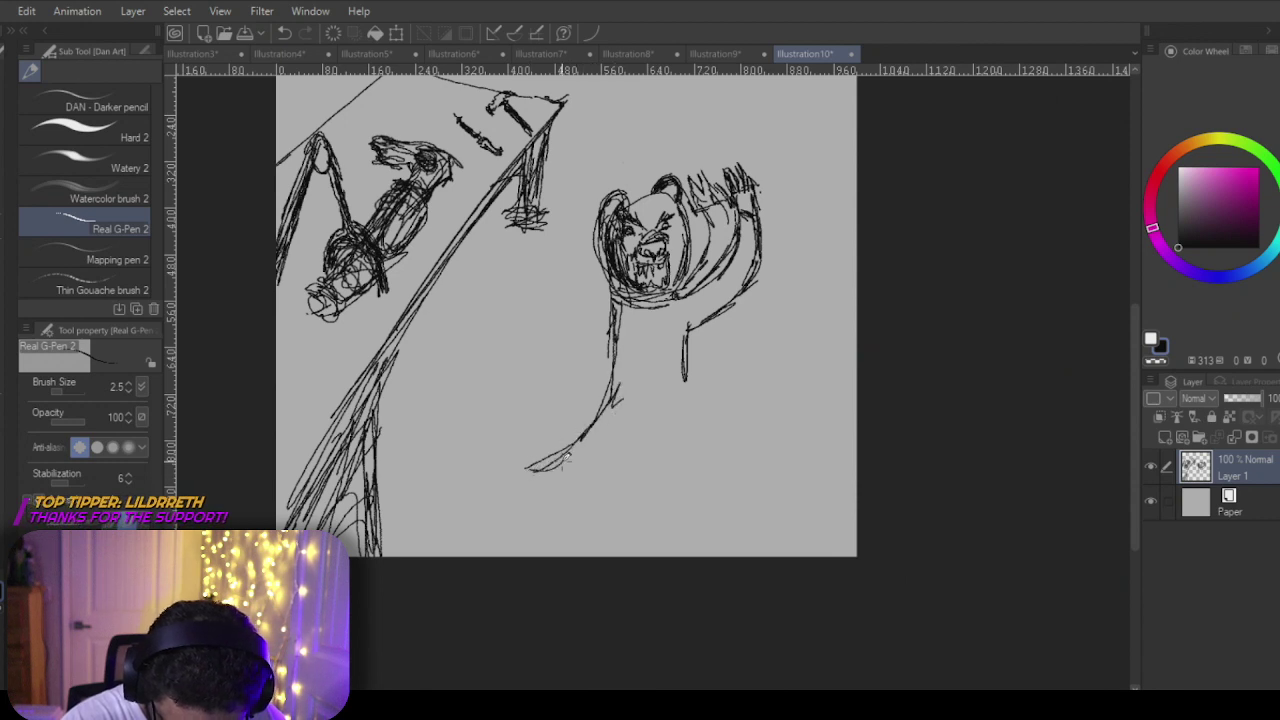
{"action": "mouse_move", "coordinate": [682, 346]}
{"action": "left_mouse_down"}
{"action": "mouse_move", "coordinate": [660, 490]}
{"action": "mouse_move", "coordinate": [678, 425]}
{"action": "mouse_move", "coordinate": [620, 452]}
{"action": "mouse_move", "coordinate": [680, 484]}
{"action": "left_mouse_up"}
{"action": "key", "text": "ctrl+z"}
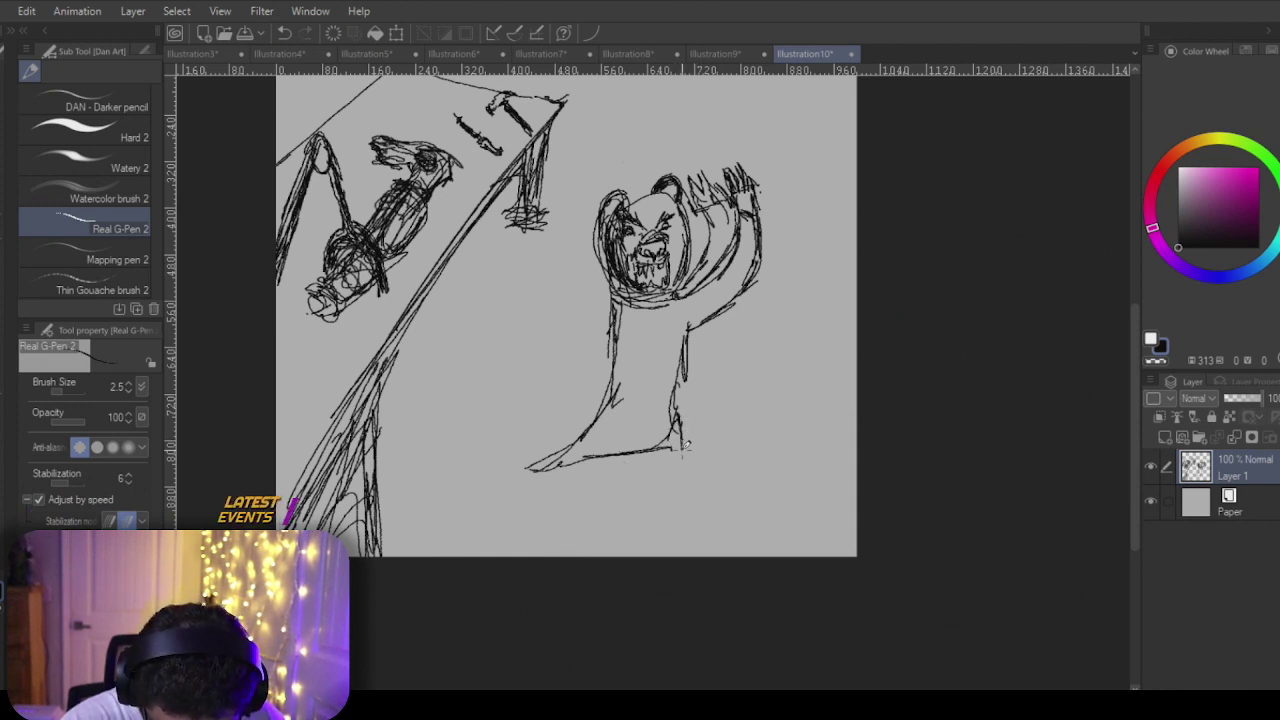
Step: Draw the bear's foot with spiky claws under the body's right side and a small blocky foot beside it
{"action": "mouse_move", "coordinate": [686, 455]}
{"action": "left_mouse_down"}
{"action": "mouse_move", "coordinate": [684, 484]}
{"action": "mouse_move", "coordinate": [657, 470]}
{"action": "mouse_move", "coordinate": [690, 482]}
{"action": "left_mouse_up"}
{"action": "key", "text": "ctrl+z"}
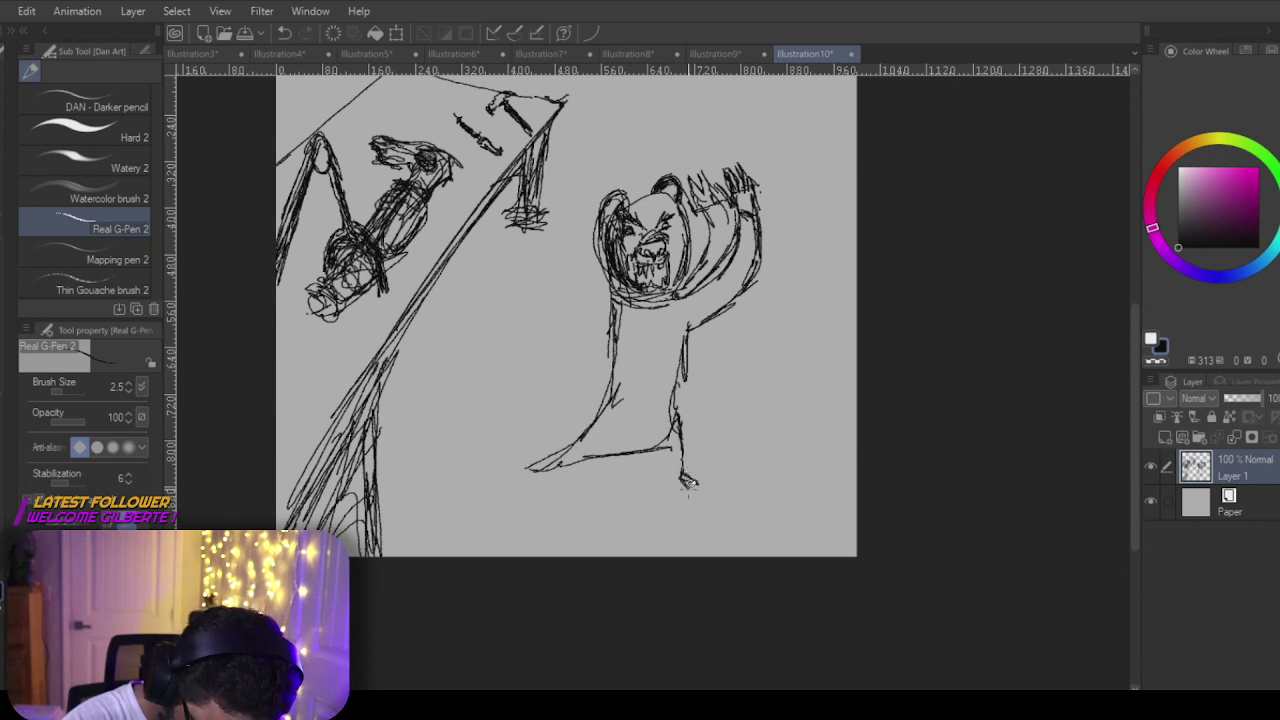
{"action": "left_click_drag", "start_coordinate": [686, 478], "coordinate": [690, 490]}
{"action": "left_click_drag", "start_coordinate": [682, 479], "coordinate": [670, 489]}
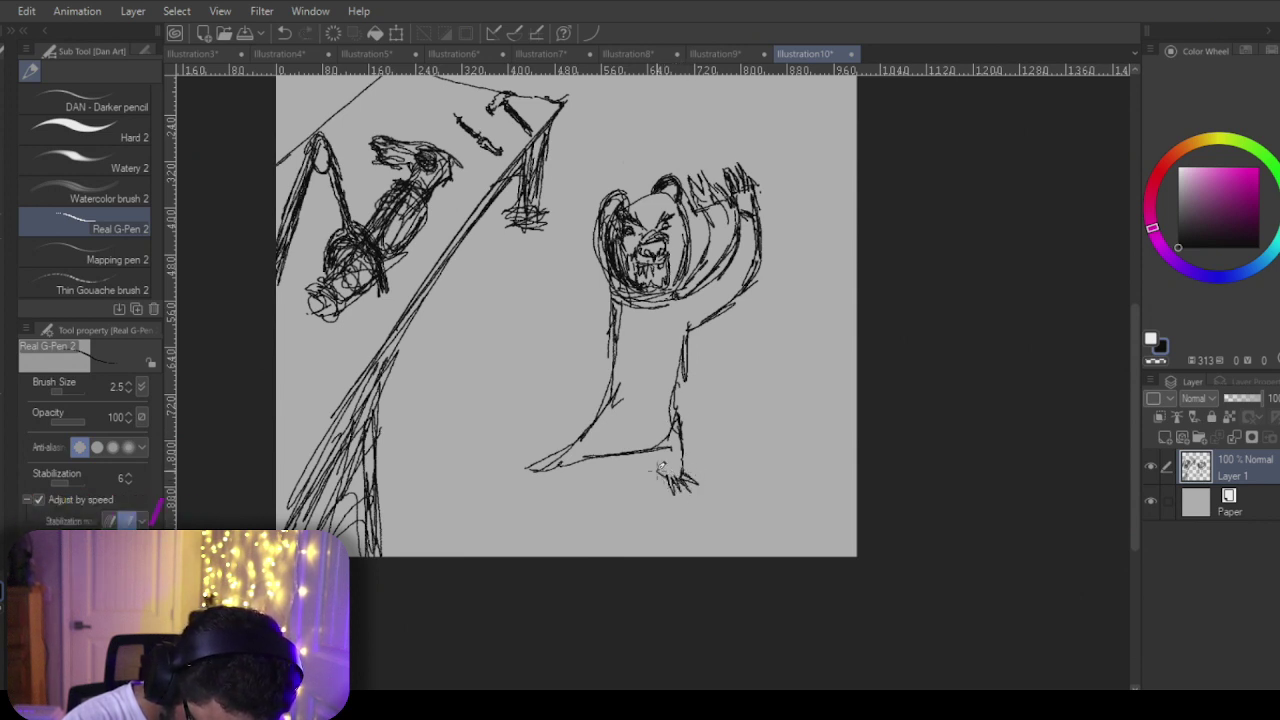
{"action": "left_click_drag", "start_coordinate": [657, 476], "coordinate": [649, 452]}
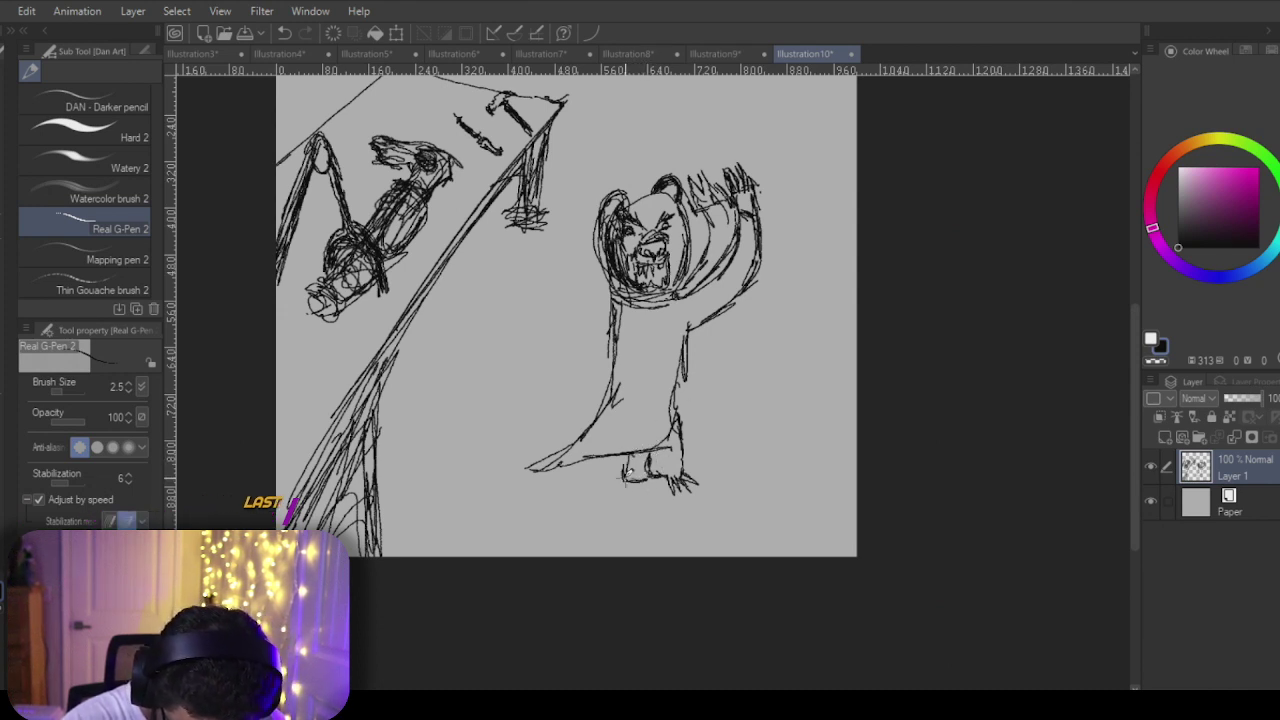
{"action": "left_click_drag", "start_coordinate": [624, 456], "coordinate": [650, 478]}
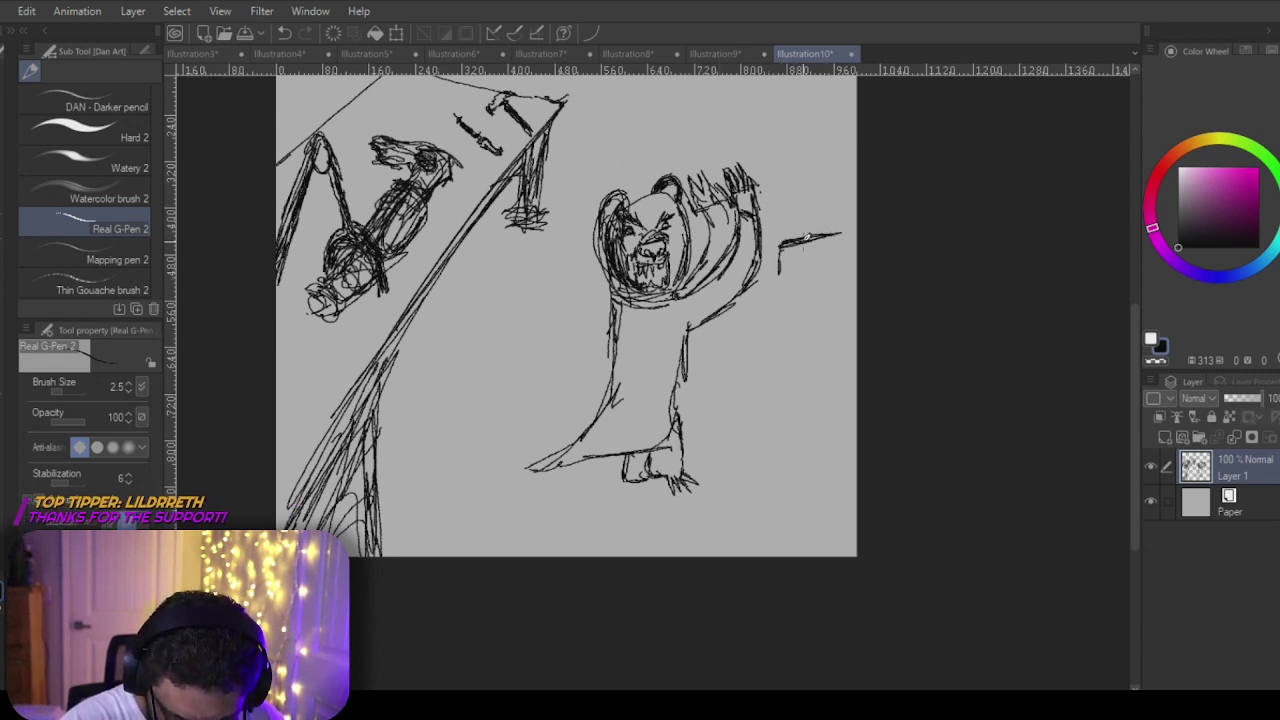
Step: Sketch a box-shaped structure against the canvas's right edge and thicken its upper and lower edges with slanted strokes
{"action": "mouse_move", "coordinate": [780, 244]}
{"action": "left_mouse_down"}
{"action": "mouse_move", "coordinate": [771, 362]}
{"action": "mouse_move", "coordinate": [855, 360]}
{"action": "mouse_move", "coordinate": [759, 360]}
{"action": "mouse_move", "coordinate": [856, 356]}
{"action": "left_mouse_up"}
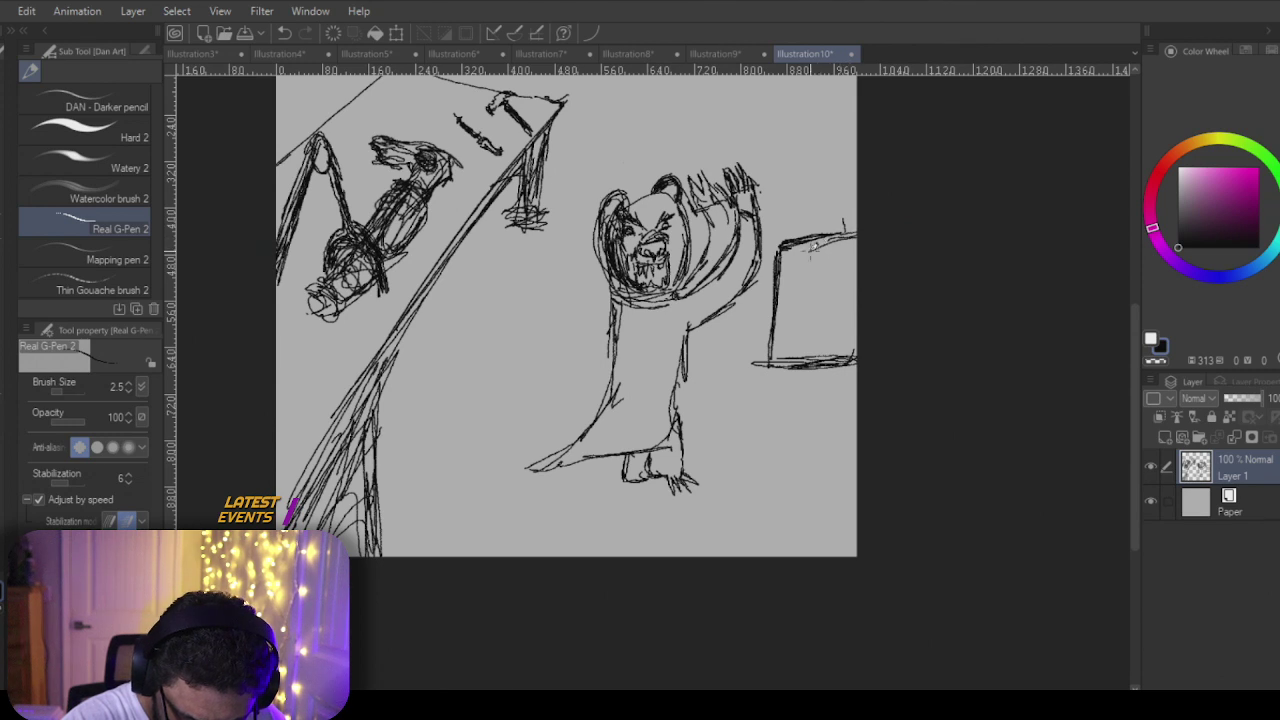
{"action": "mouse_move", "coordinate": [836, 242]}
{"action": "left_mouse_down"}
{"action": "mouse_move", "coordinate": [765, 276]}
{"action": "mouse_move", "coordinate": [850, 240]}
{"action": "mouse_move", "coordinate": [782, 271]}
{"action": "left_mouse_up"}
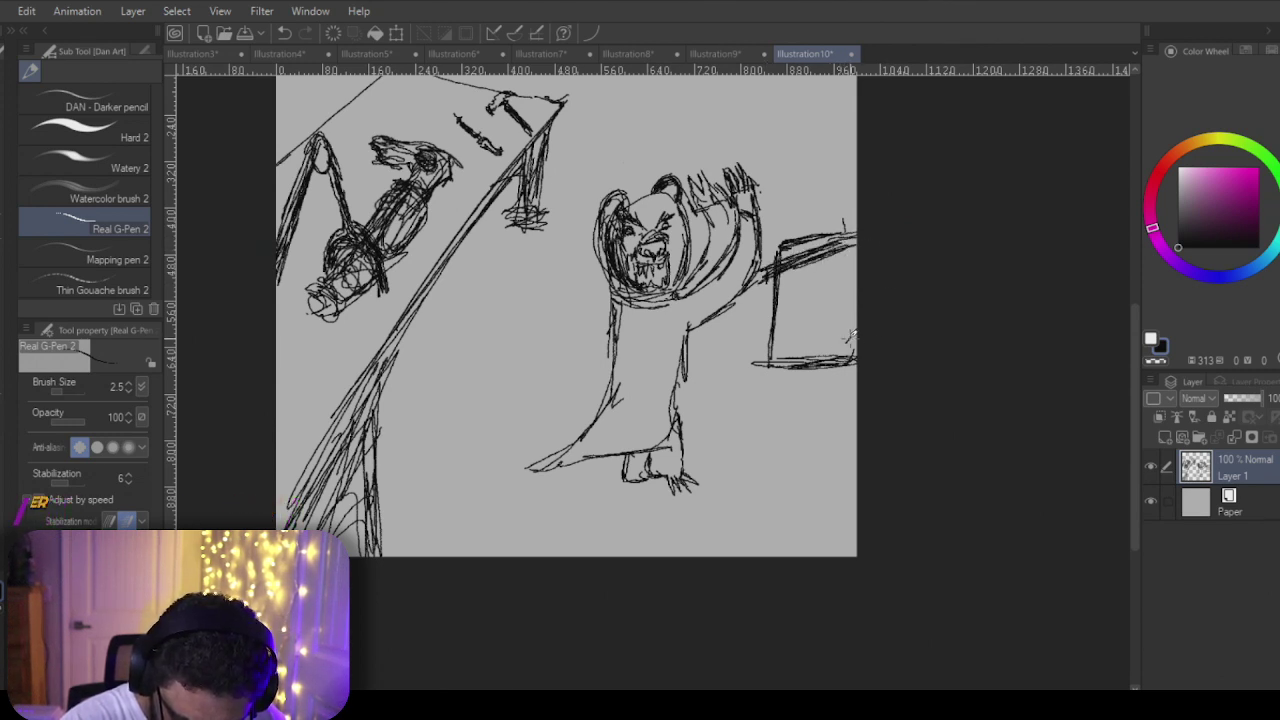
{"action": "left_click_drag", "start_coordinate": [848, 341], "coordinate": [788, 376]}
{"action": "mouse_move", "coordinate": [788, 376]}
{"action": "left_mouse_down"}
{"action": "mouse_move", "coordinate": [841, 348]}
{"action": "mouse_move", "coordinate": [764, 396]}
{"action": "left_mouse_up"}
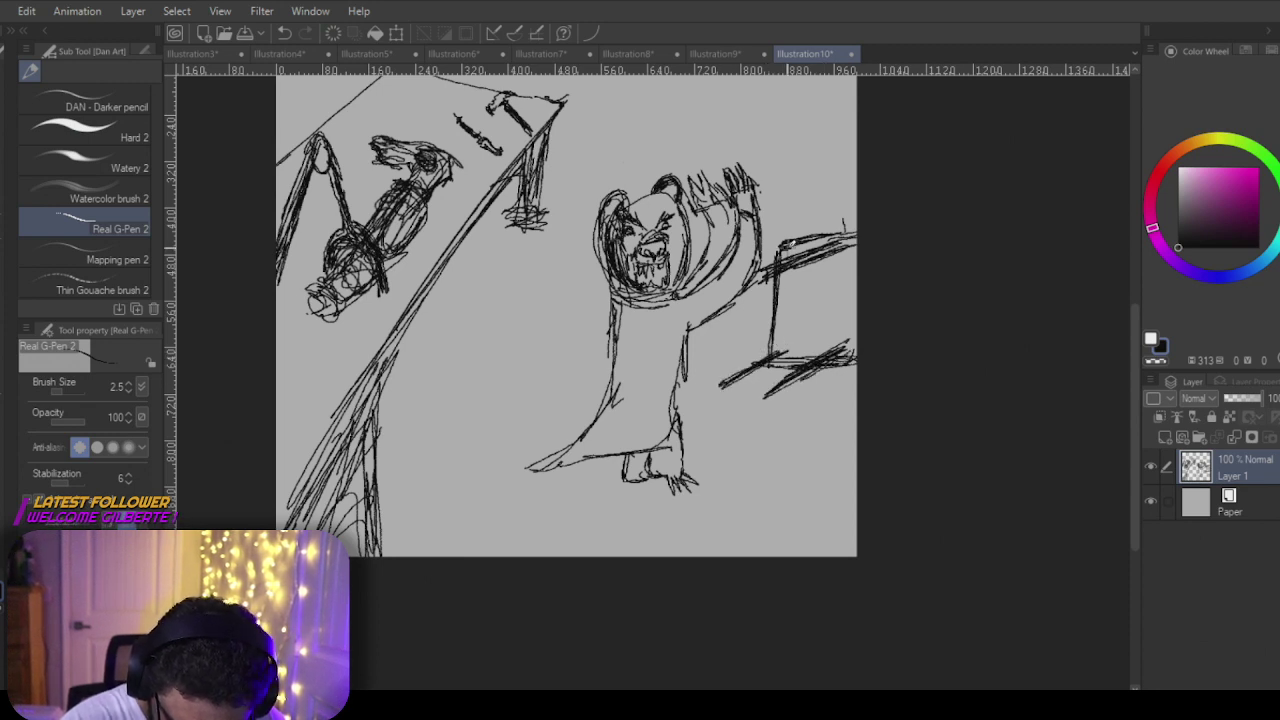
{"action": "mouse_move", "coordinate": [776, 256]}
{"action": "left_mouse_down"}
{"action": "mouse_move", "coordinate": [725, 284]}
{"action": "mouse_move", "coordinate": [748, 272]}
{"action": "left_mouse_up"}
{"action": "key", "text": "e"}
{"action": "key", "text": "p"}
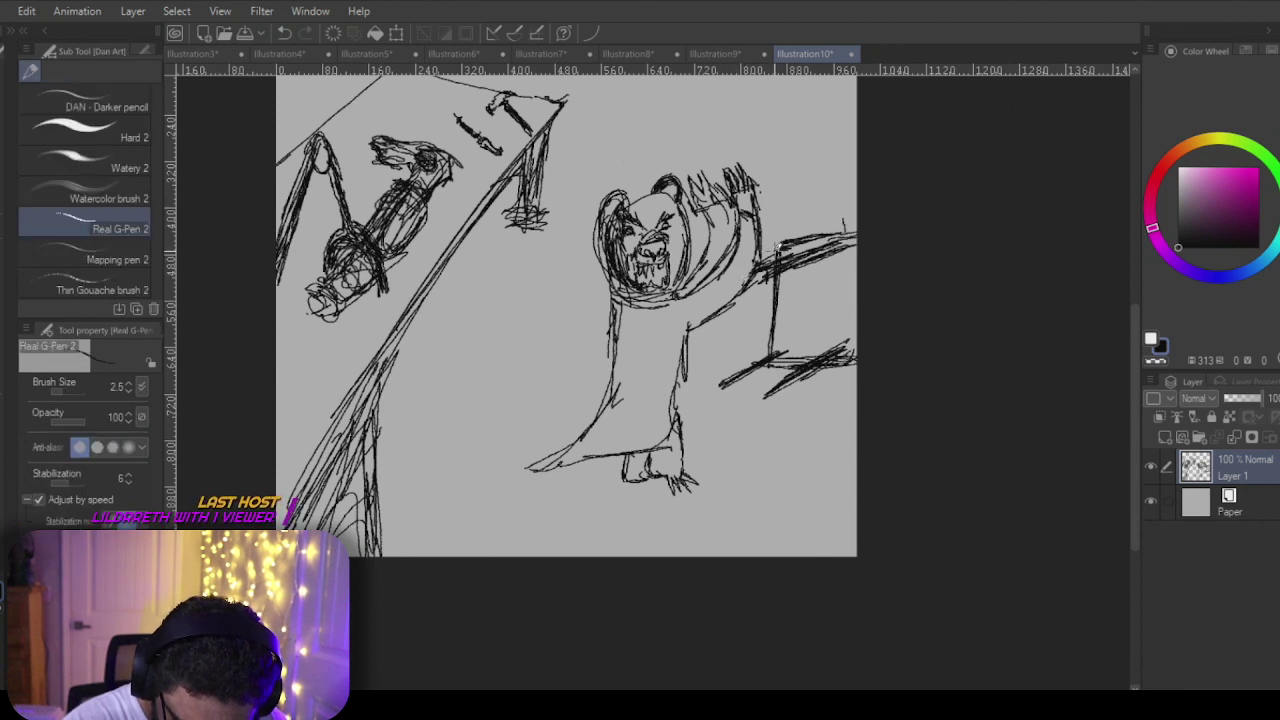
{"action": "left_click_drag", "start_coordinate": [738, 302], "coordinate": [858, 242]}
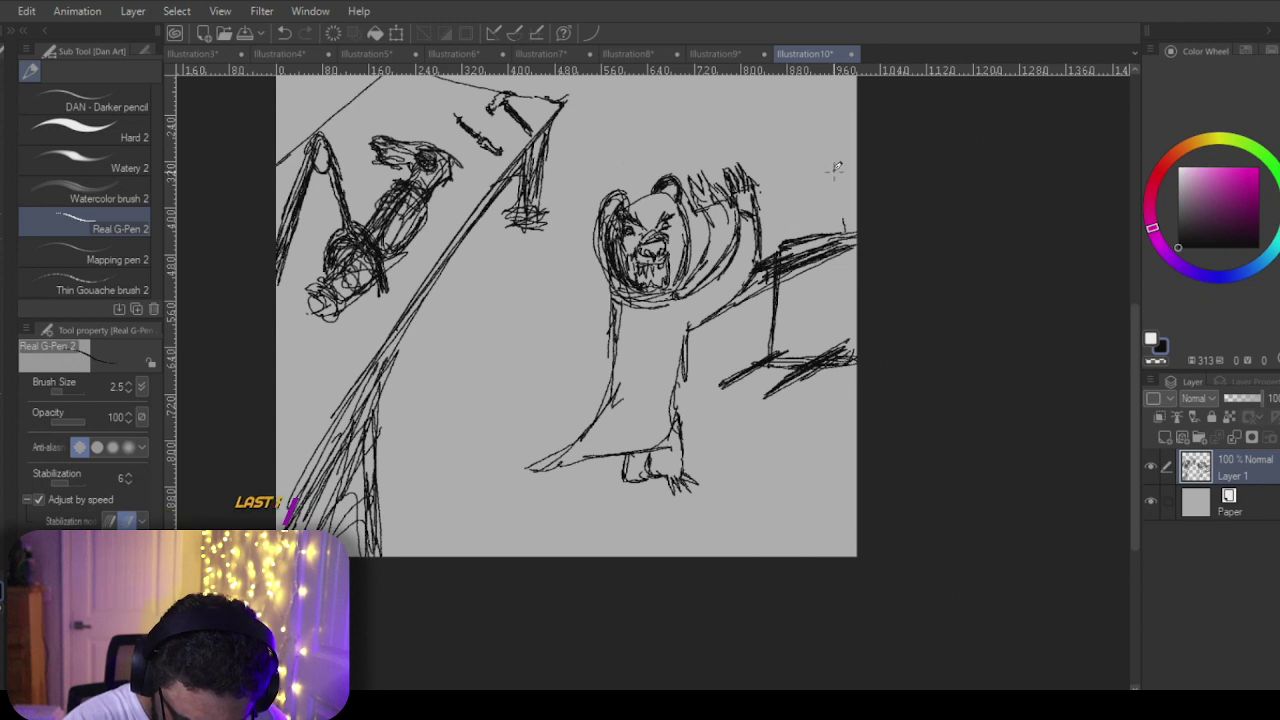
Step: Sketch flying debris around the bear: an angular chunk and short dash near the raised paw, and a tilted, marked block near the feet
{"action": "mouse_move", "coordinate": [822, 178]}
{"action": "left_mouse_down"}
{"action": "mouse_move", "coordinate": [800, 158]}
{"action": "mouse_move", "coordinate": [808, 141]}
{"action": "mouse_move", "coordinate": [838, 146]}
{"action": "mouse_move", "coordinate": [846, 170]}
{"action": "mouse_move", "coordinate": [822, 180]}
{"action": "left_mouse_up"}
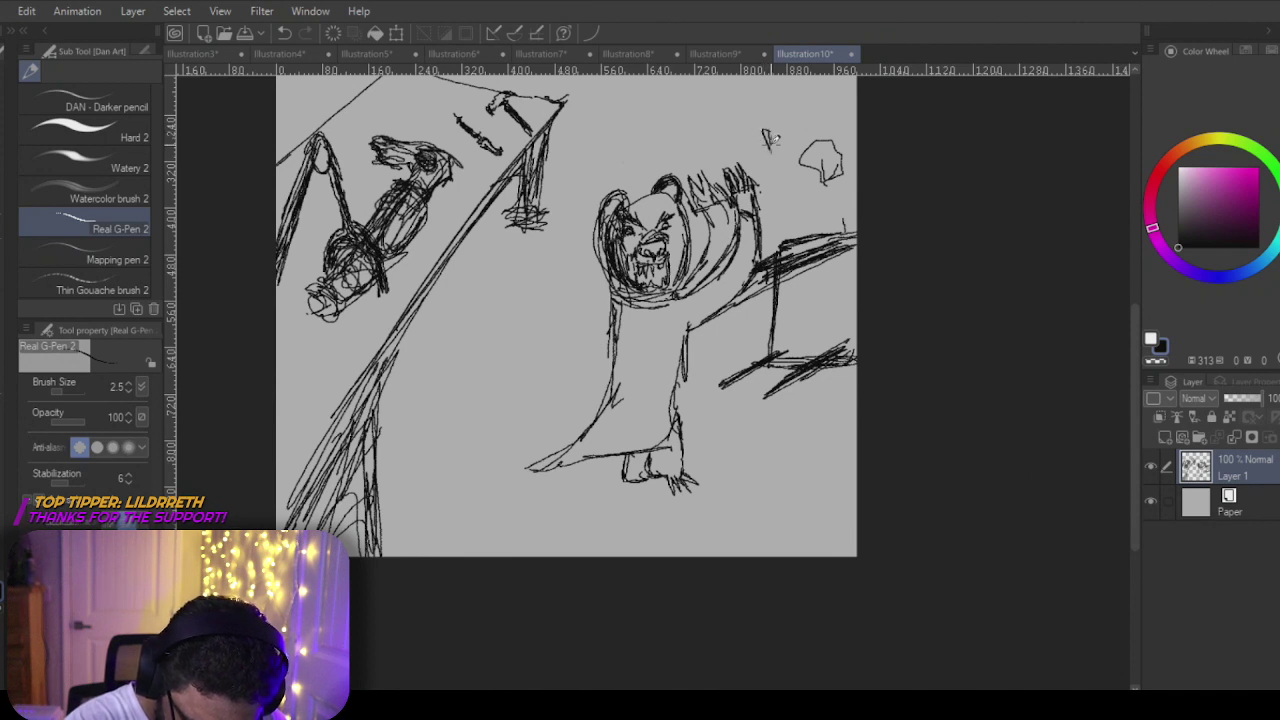
{"action": "left_click_drag", "start_coordinate": [766, 130], "coordinate": [774, 156]}
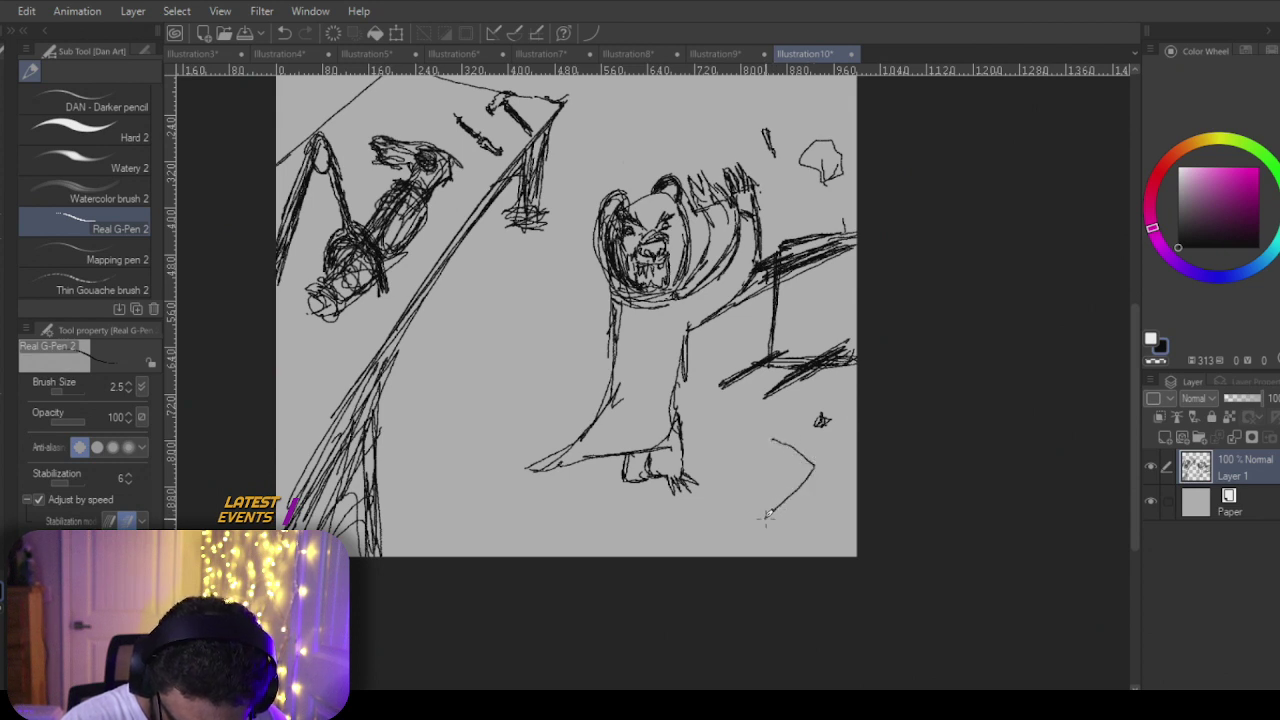
{"action": "left_click_drag", "start_coordinate": [749, 476], "coordinate": [772, 438]}
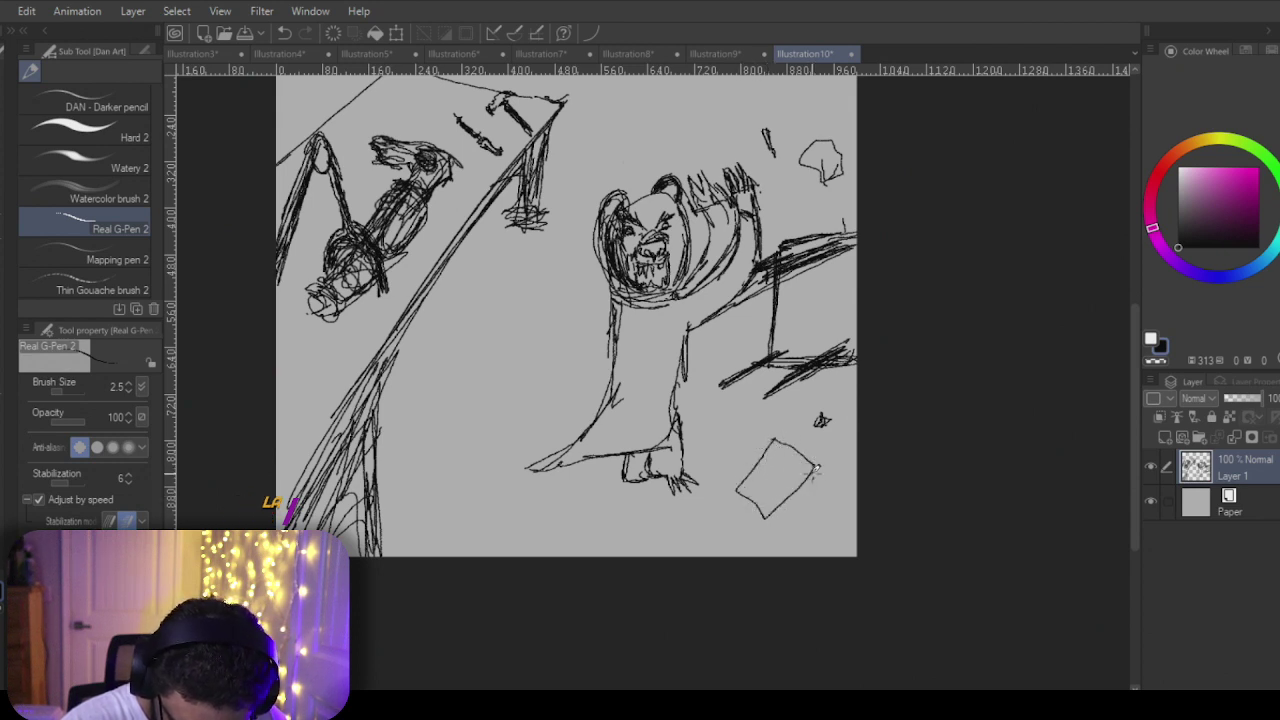
{"action": "mouse_move", "coordinate": [815, 478]}
{"action": "left_mouse_down"}
{"action": "mouse_move", "coordinate": [767, 520]}
{"action": "mouse_move", "coordinate": [740, 492]}
{"action": "left_mouse_up"}
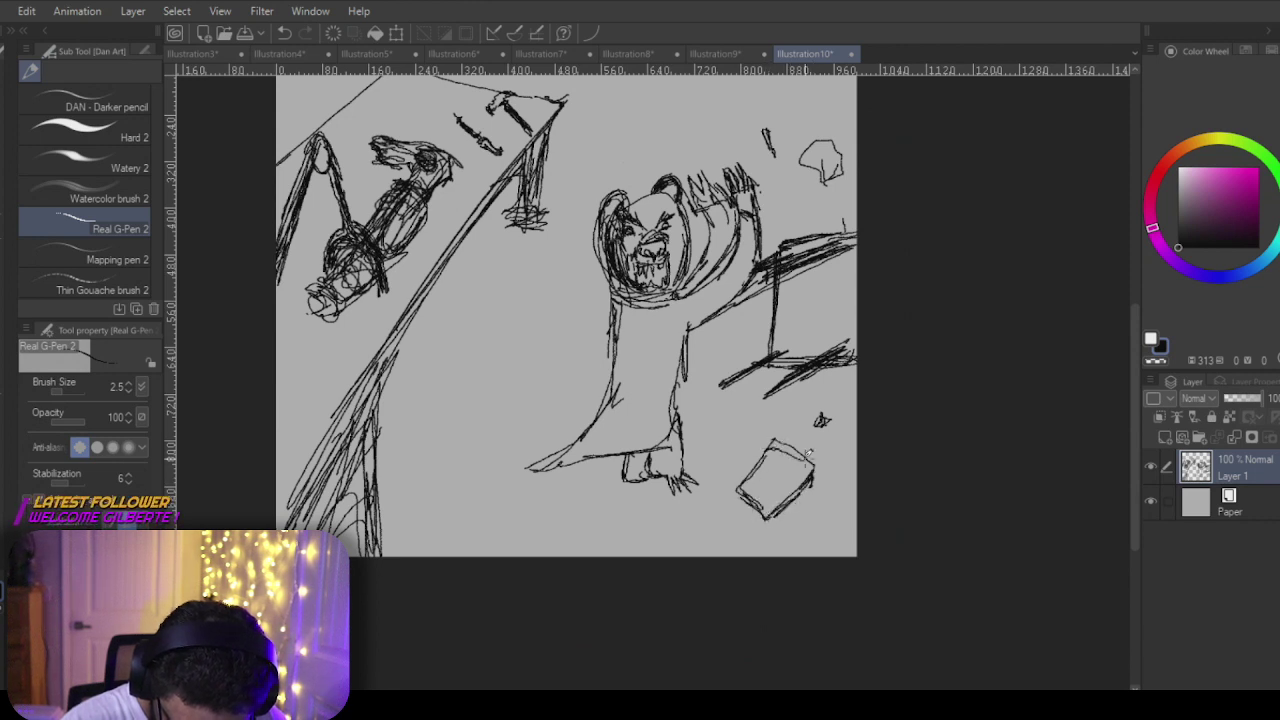
{"action": "left_click_drag", "start_coordinate": [746, 484], "coordinate": [766, 508]}
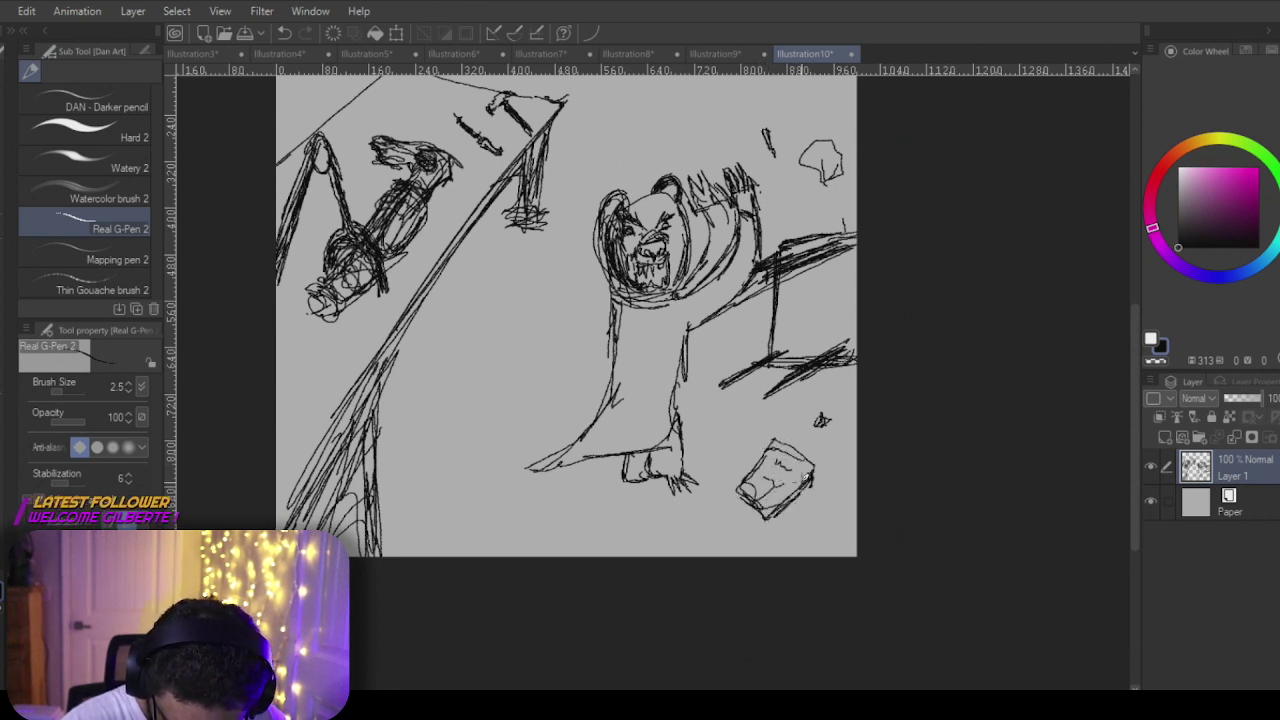
{"action": "left_click_drag", "start_coordinate": [776, 441], "coordinate": [744, 488]}
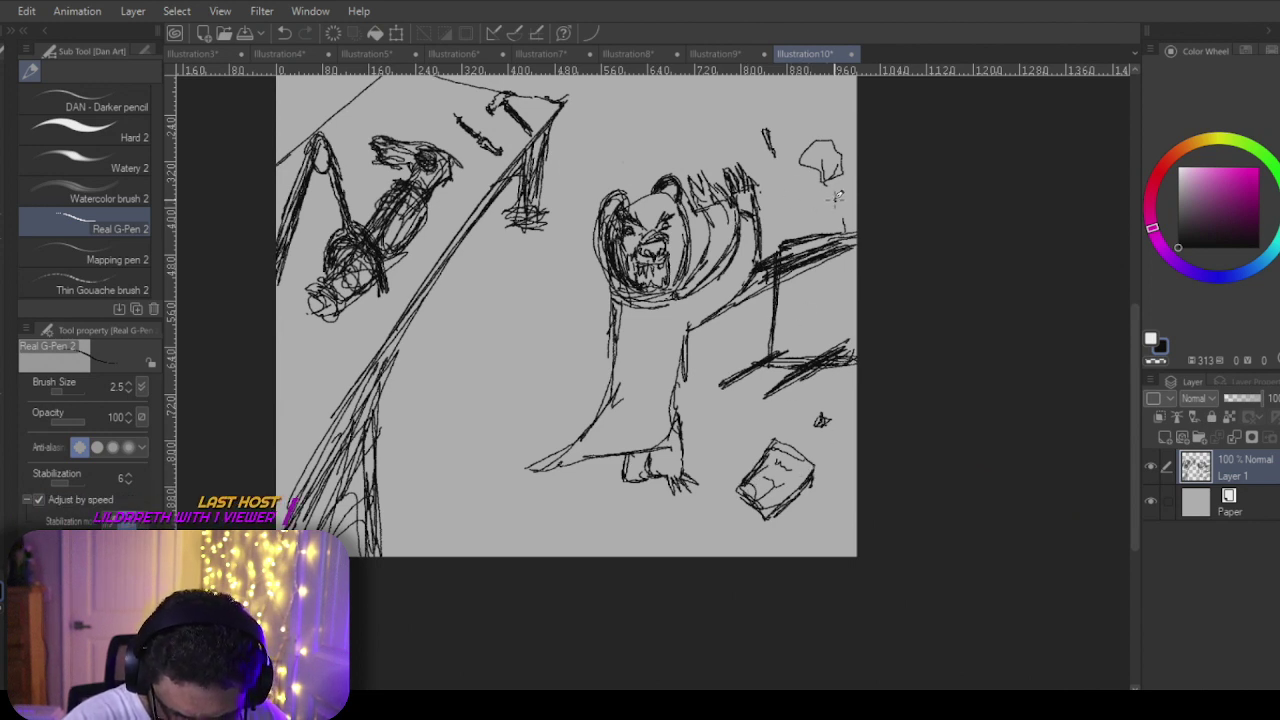
Step: Draw thin curved motion lines around the raised paw, undoing the first arc above the box structure
{"action": "left_click_drag", "start_coordinate": [838, 198], "coordinate": [762, 214]}
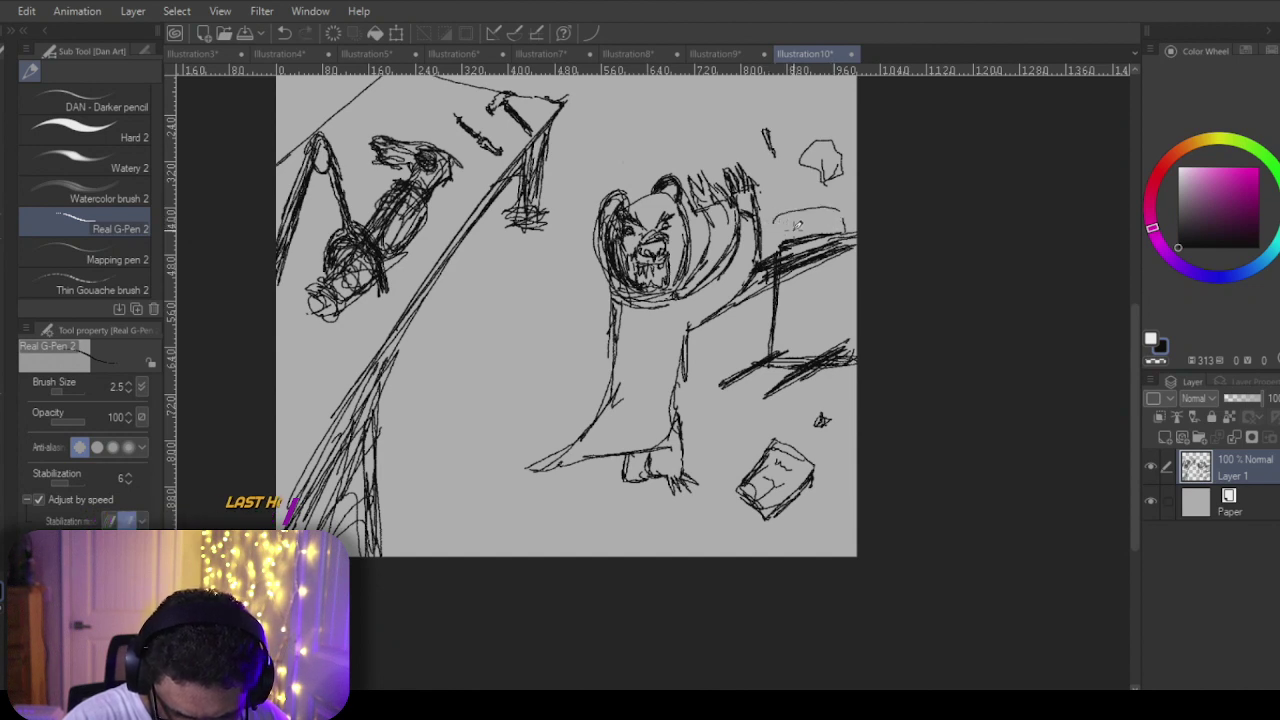
{"action": "left_click_drag", "start_coordinate": [826, 229], "coordinate": [755, 209]}
{"action": "key", "text": "ctrl+z"}
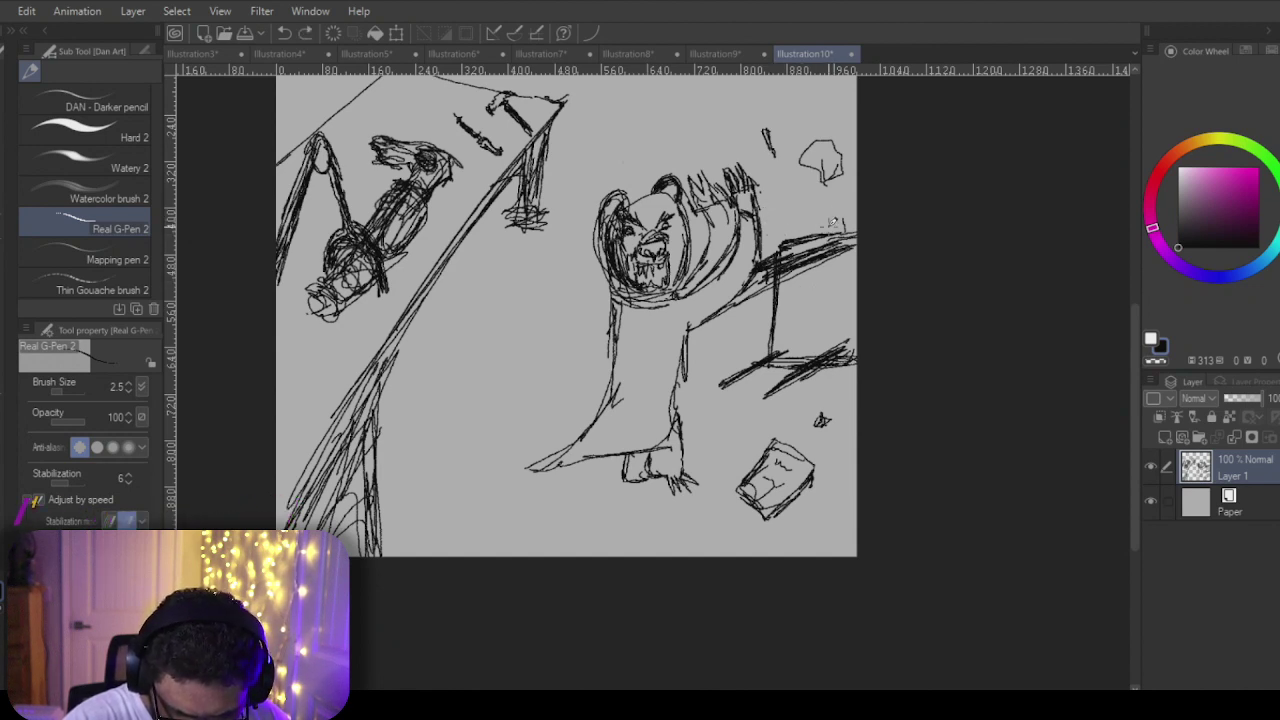
{"action": "left_click_drag", "start_coordinate": [843, 229], "coordinate": [789, 182]}
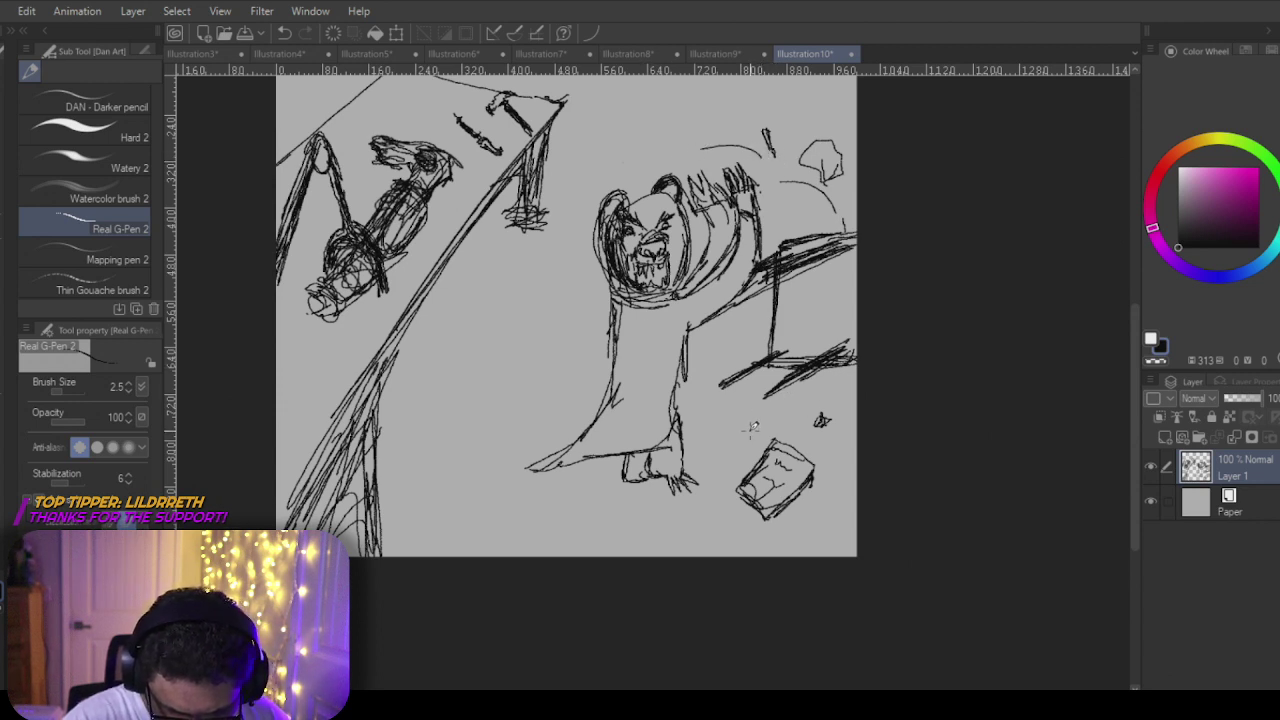
Step: Draw a shallow sloping ground line under the bear's feet, running from the diagonal structure to the tilted block
{"action": "left_click", "coordinate": [716, 432]}
{"action": "left_click_drag", "start_coordinate": [582, 487], "coordinate": [392, 450]}
{"action": "left_click_drag", "start_coordinate": [472, 456], "coordinate": [736, 504]}
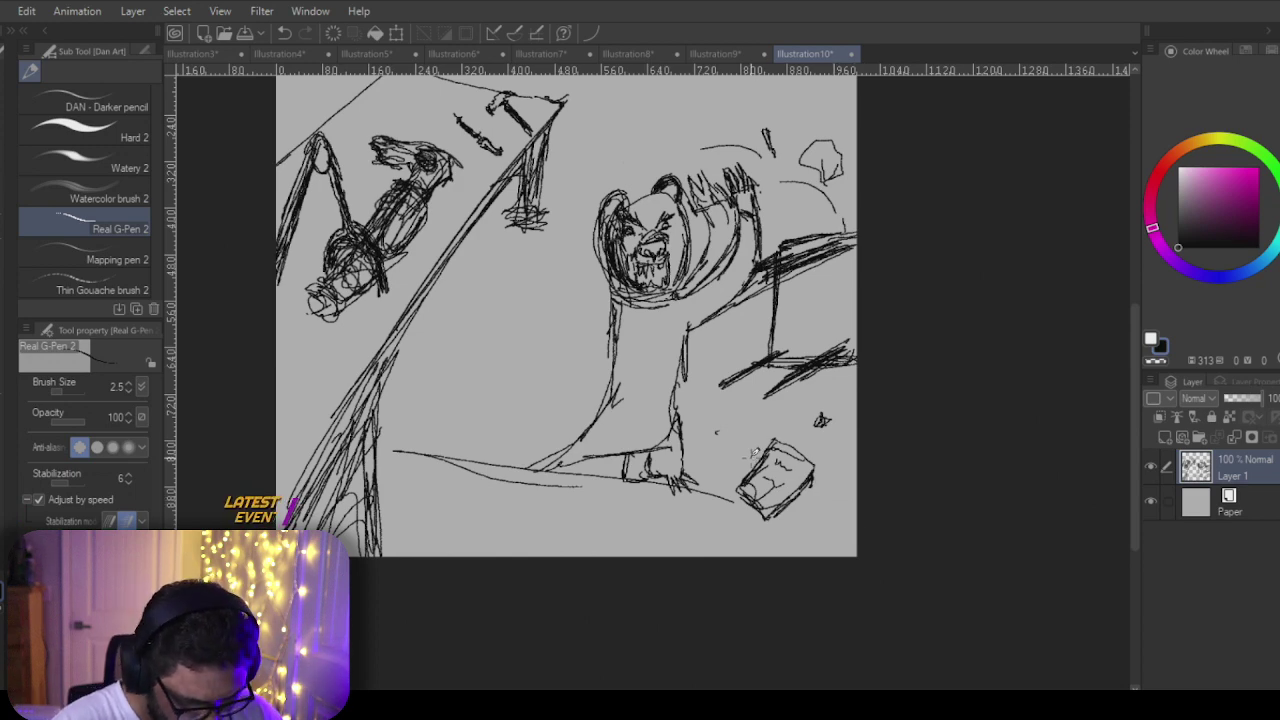
{"action": "scroll", "coordinate": [745, 468], "scroll_direction": "down", "scroll_amount": 2}
{"action": "left_click_drag", "start_coordinate": [742, 457], "coordinate": [874, 504]}
{"action": "scroll", "coordinate": [851, 497], "scroll_direction": "up", "scroll_amount": 2}
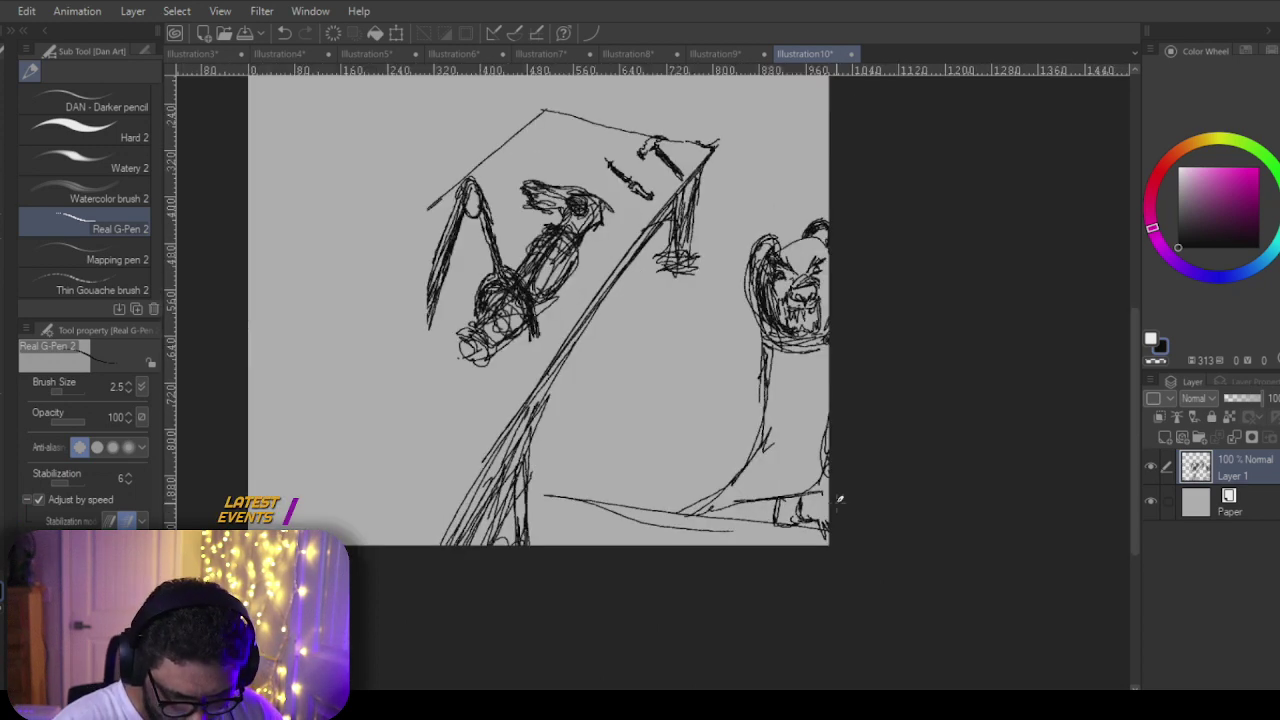
{"action": "scroll", "coordinate": [818, 503], "scroll_direction": "down", "scroll_amount": 1}
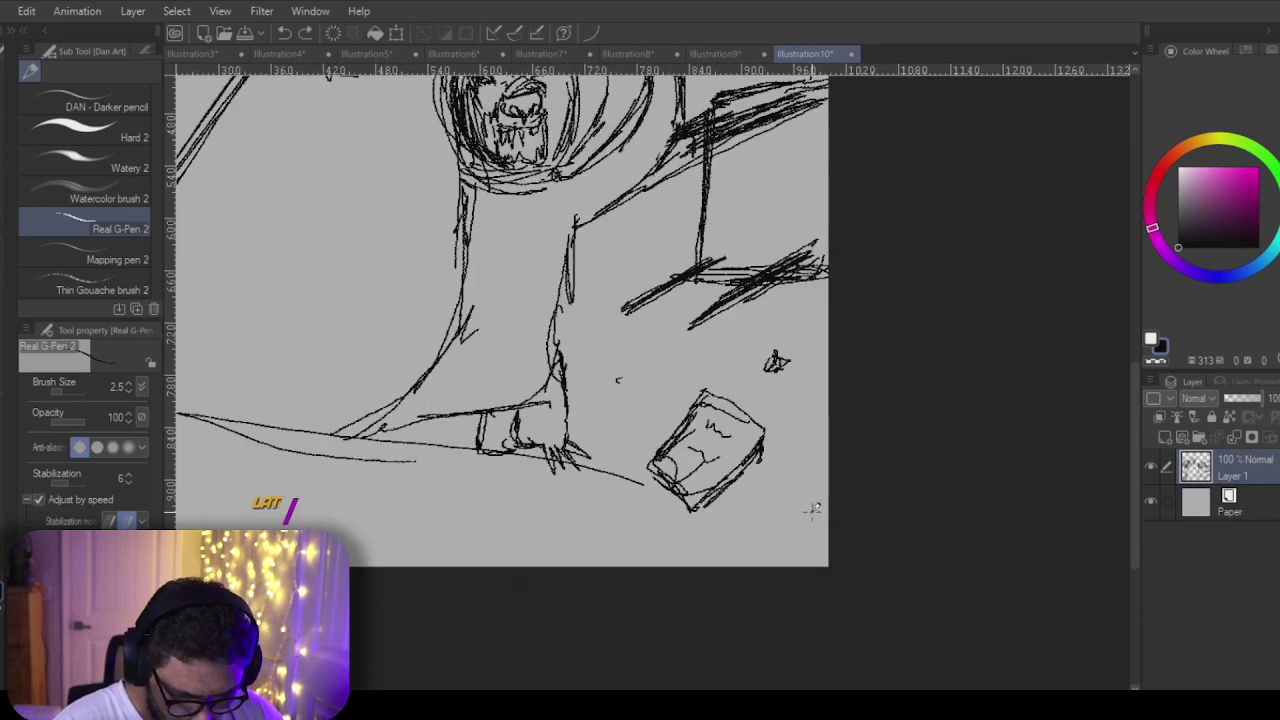
{"action": "scroll", "coordinate": [806, 506], "scroll_direction": "down", "scroll_amount": 2}
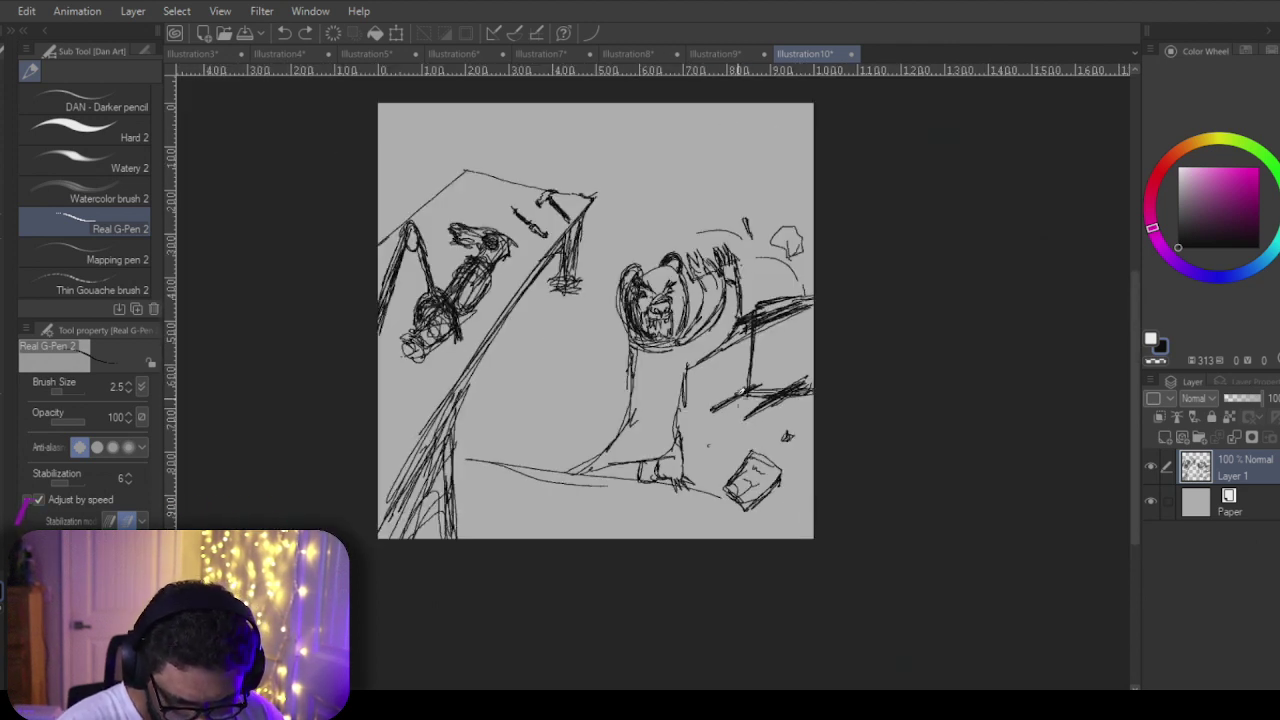
Step: Handwrite the title "Grumpy Bear Scientist" above the bear and a "Bionic Leg" label beside the diagonal structure, with a small arrow toward the figure
{"action": "mouse_move", "coordinate": [557, 118]}
{"action": "left_mouse_down"}
{"action": "mouse_move", "coordinate": [562, 146]}
{"action": "mouse_move", "coordinate": [575, 143]}
{"action": "left_mouse_up"}
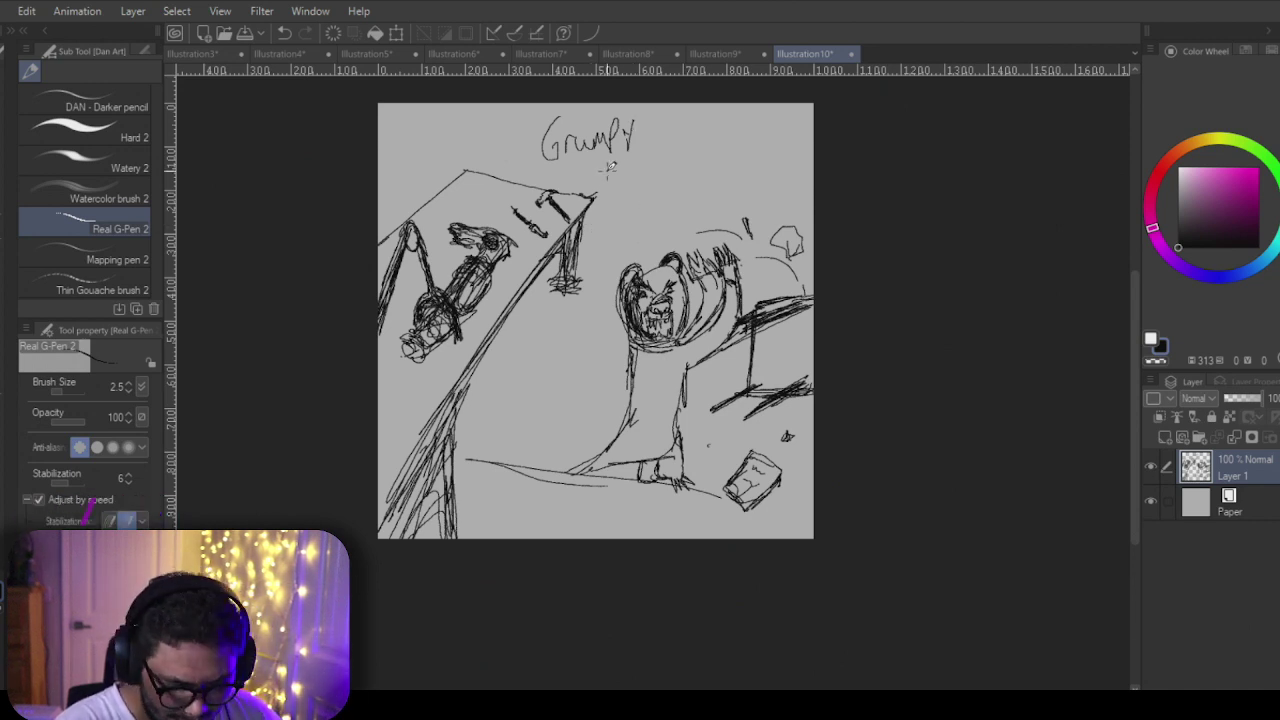
{"action": "mouse_move", "coordinate": [588, 160]}
{"action": "left_mouse_down"}
{"action": "mouse_move", "coordinate": [614, 172]}
{"action": "mouse_move", "coordinate": [641, 161]}
{"action": "left_mouse_up"}
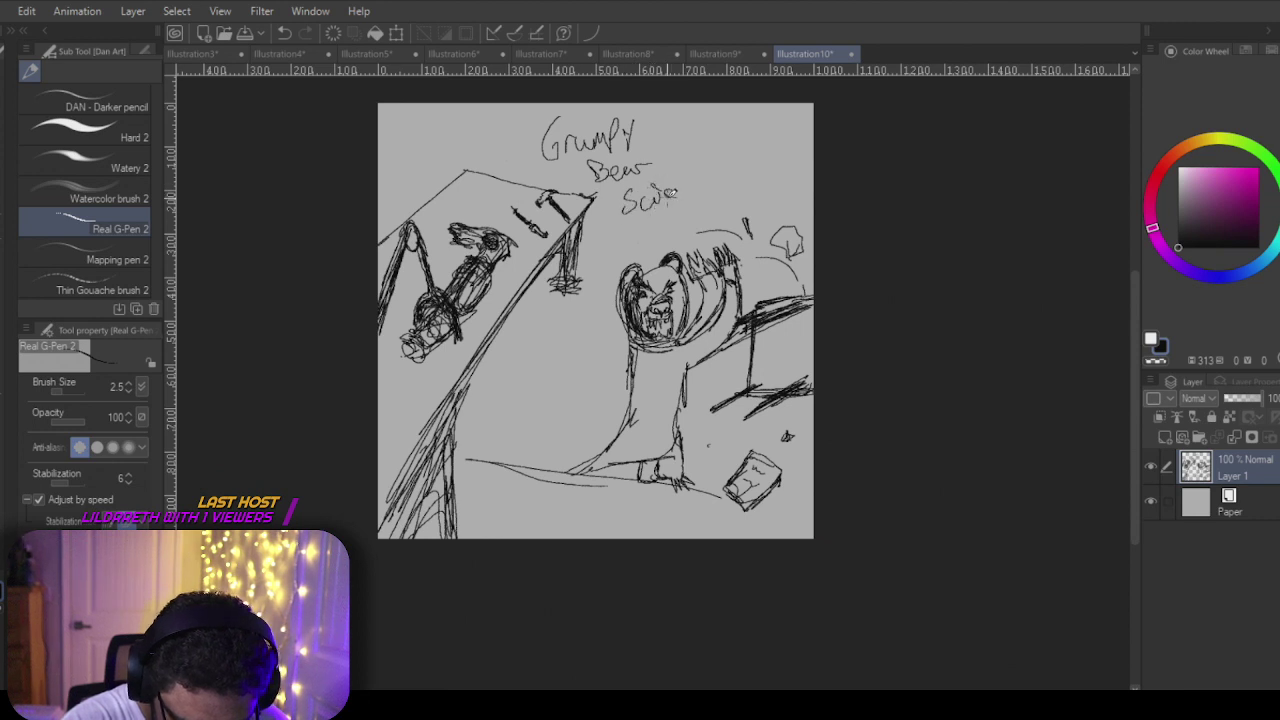
{"action": "left_click_drag", "start_coordinate": [719, 177], "coordinate": [734, 180]}
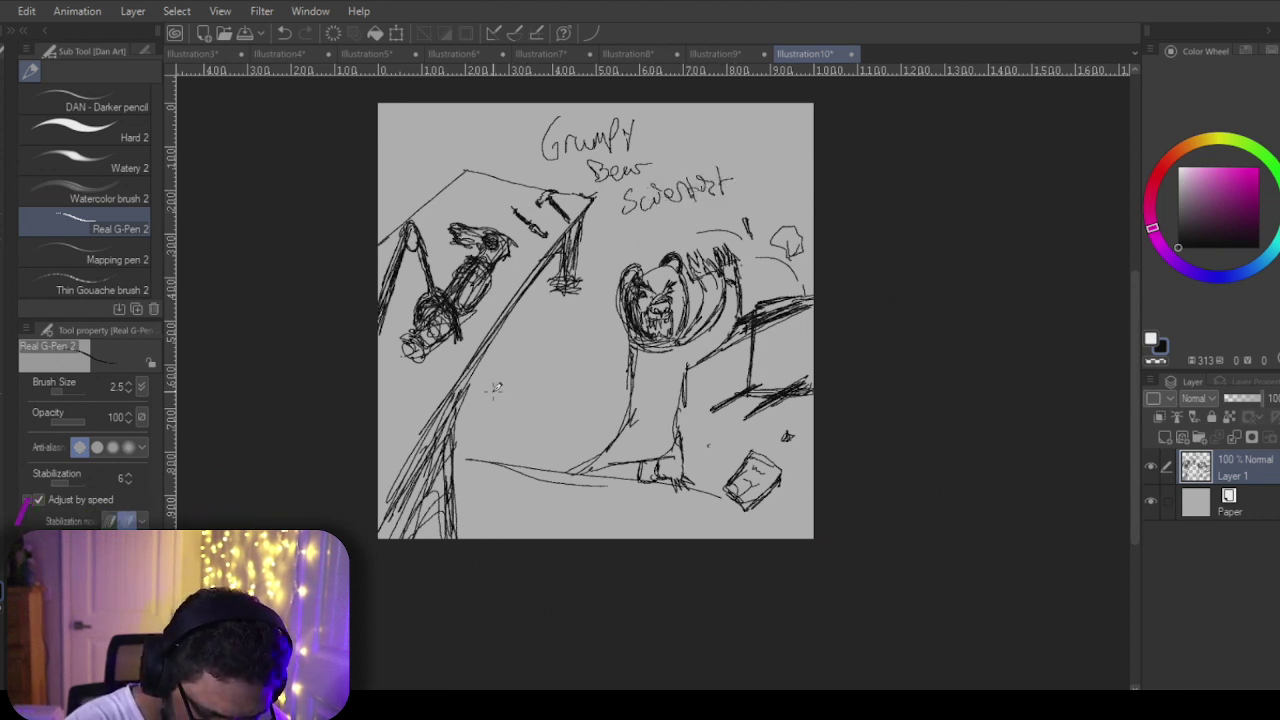
{"action": "mouse_move", "coordinate": [480, 376]}
{"action": "left_mouse_down"}
{"action": "mouse_move", "coordinate": [483, 392]}
{"action": "mouse_move", "coordinate": [516, 372]}
{"action": "left_mouse_up"}
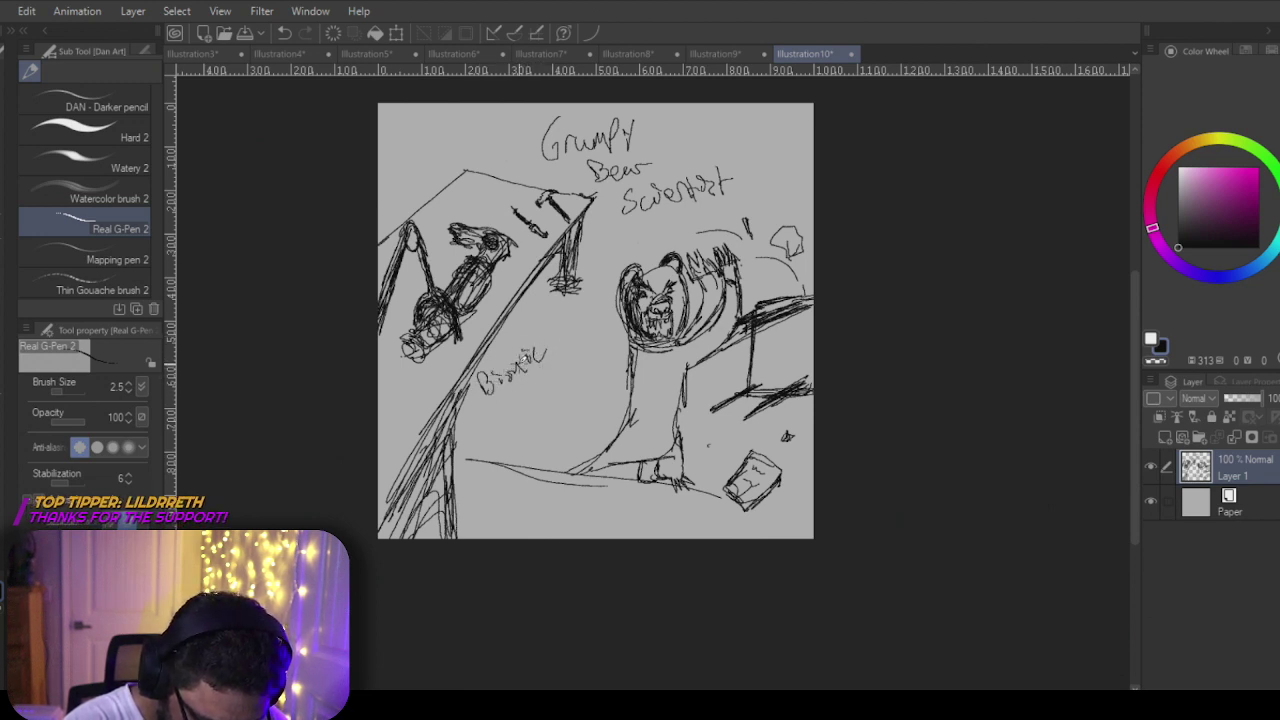
{"action": "mouse_move", "coordinate": [508, 364]}
{"action": "left_mouse_down"}
{"action": "mouse_move", "coordinate": [547, 352]}
{"action": "mouse_move", "coordinate": [505, 397]}
{"action": "mouse_move", "coordinate": [519, 411]}
{"action": "mouse_move", "coordinate": [535, 397]}
{"action": "mouse_move", "coordinate": [524, 411]}
{"action": "mouse_move", "coordinate": [516, 334]}
{"action": "left_mouse_up"}
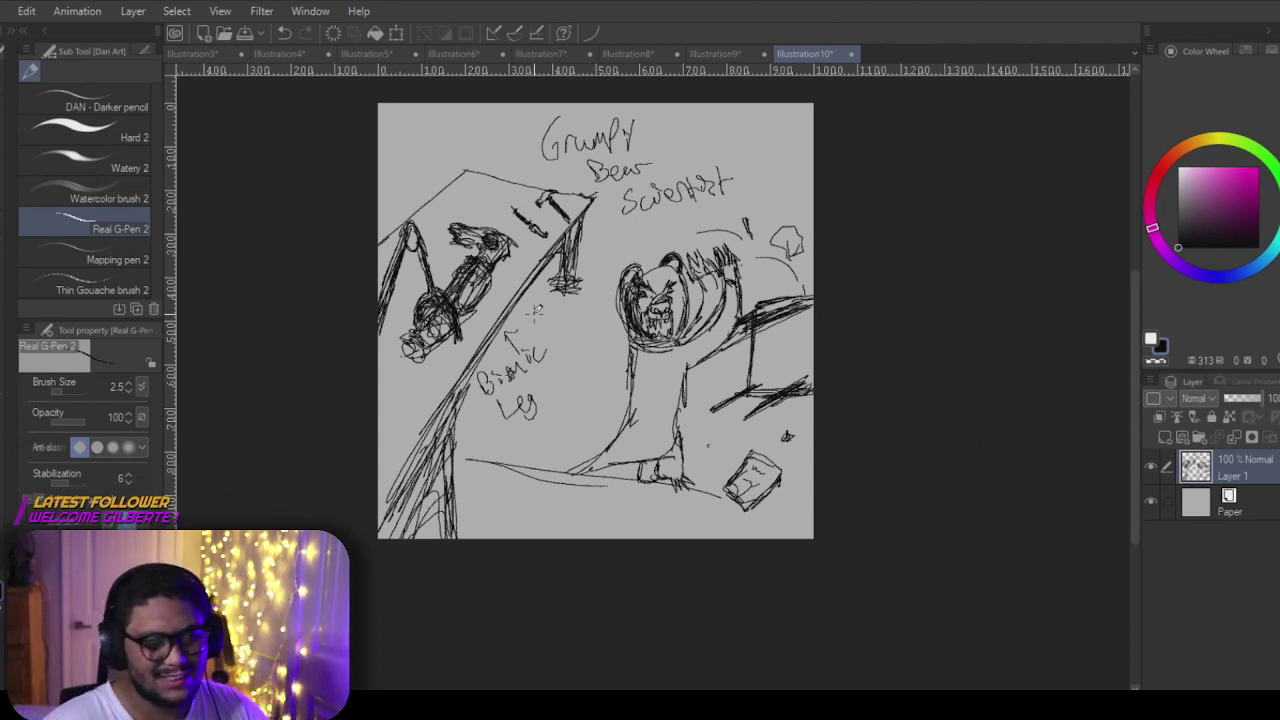
Step: Look back through the earlier sketches from Illustration9 to Illustration3
{"action": "left_click", "coordinate": [722, 55]}
{"action": "left_click", "coordinate": [615, 53]}
{"action": "left_click", "coordinate": [530, 52]}
{"action": "left_click", "coordinate": [455, 53]}
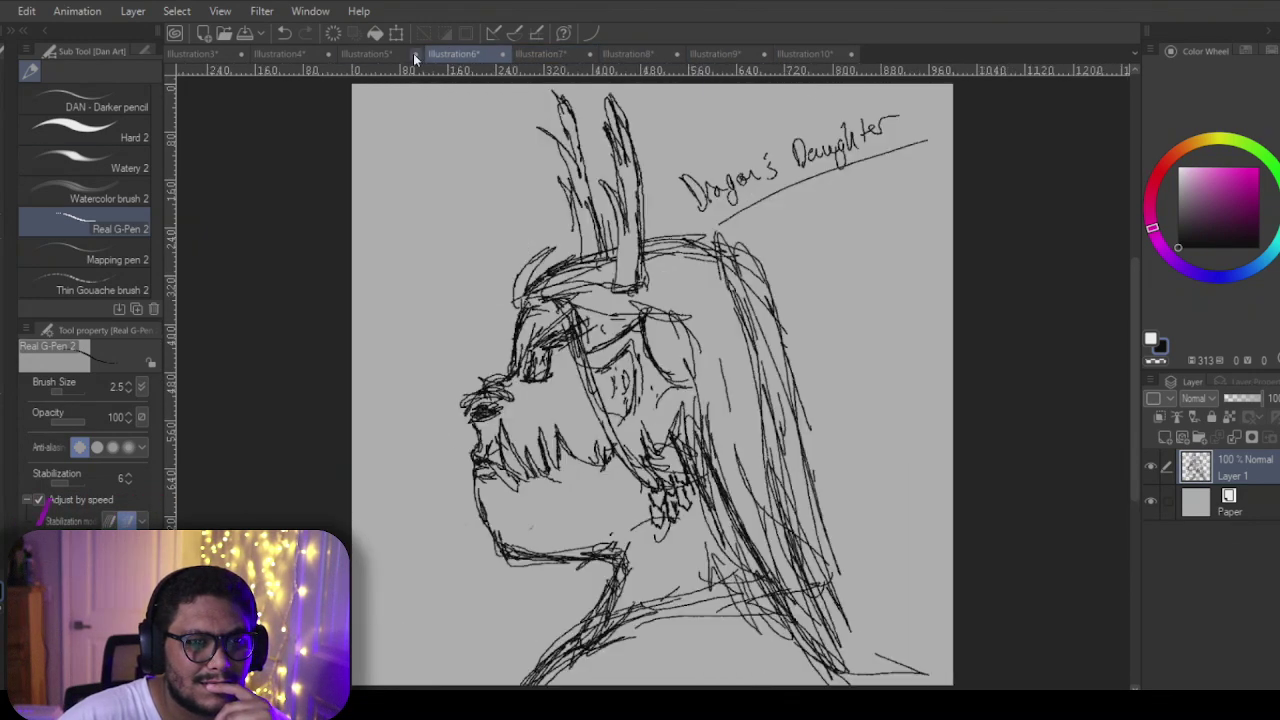
{"action": "left_click", "coordinate": [363, 55]}
{"action": "left_click", "coordinate": [280, 50]}
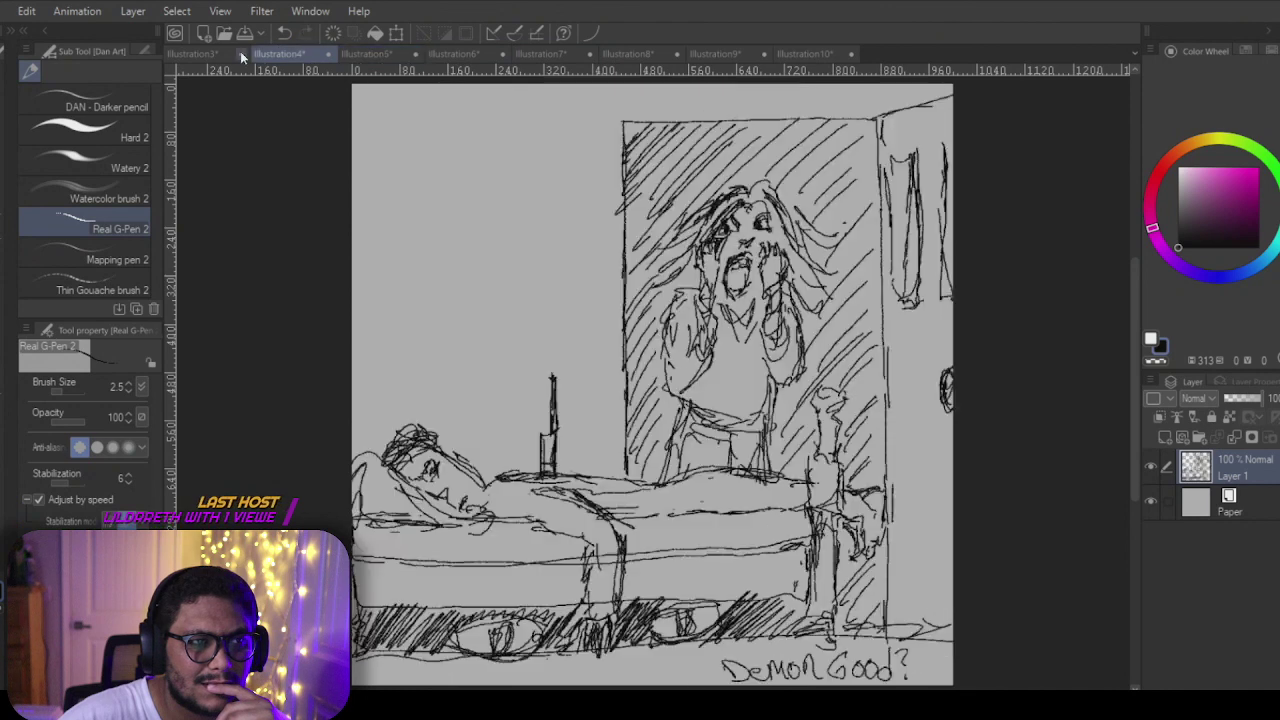
{"action": "left_click", "coordinate": [209, 54]}
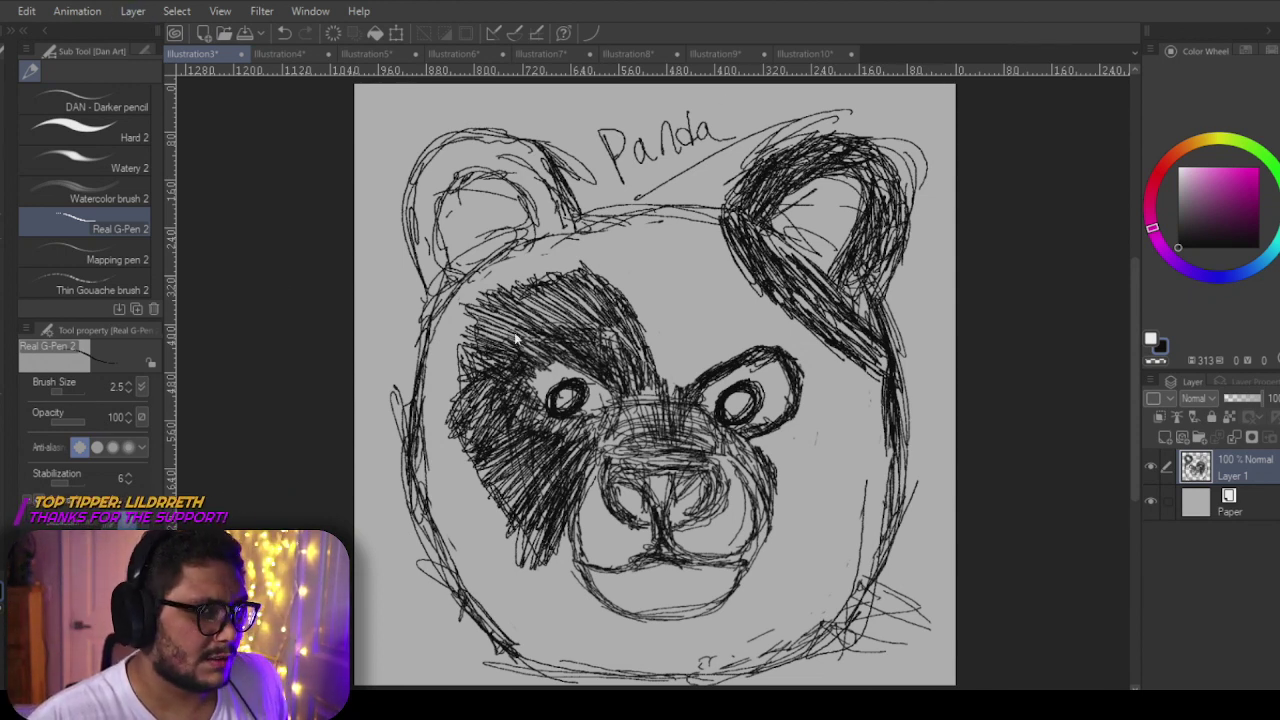
Step: Bring up the reference photo Male 7.jpg in Photos, narrow its window and place it on one side of the canvas
{"action": "mouse_move", "coordinate": [2, 89]}
{"action": "left_mouse_down"}
{"action": "mouse_move", "coordinate": [557, 89]}
{"action": "mouse_move", "coordinate": [1014, 12]}
{"action": "mouse_move", "coordinate": [937, 37]}
{"action": "mouse_move", "coordinate": [2, 62]}
{"action": "left_mouse_up"}
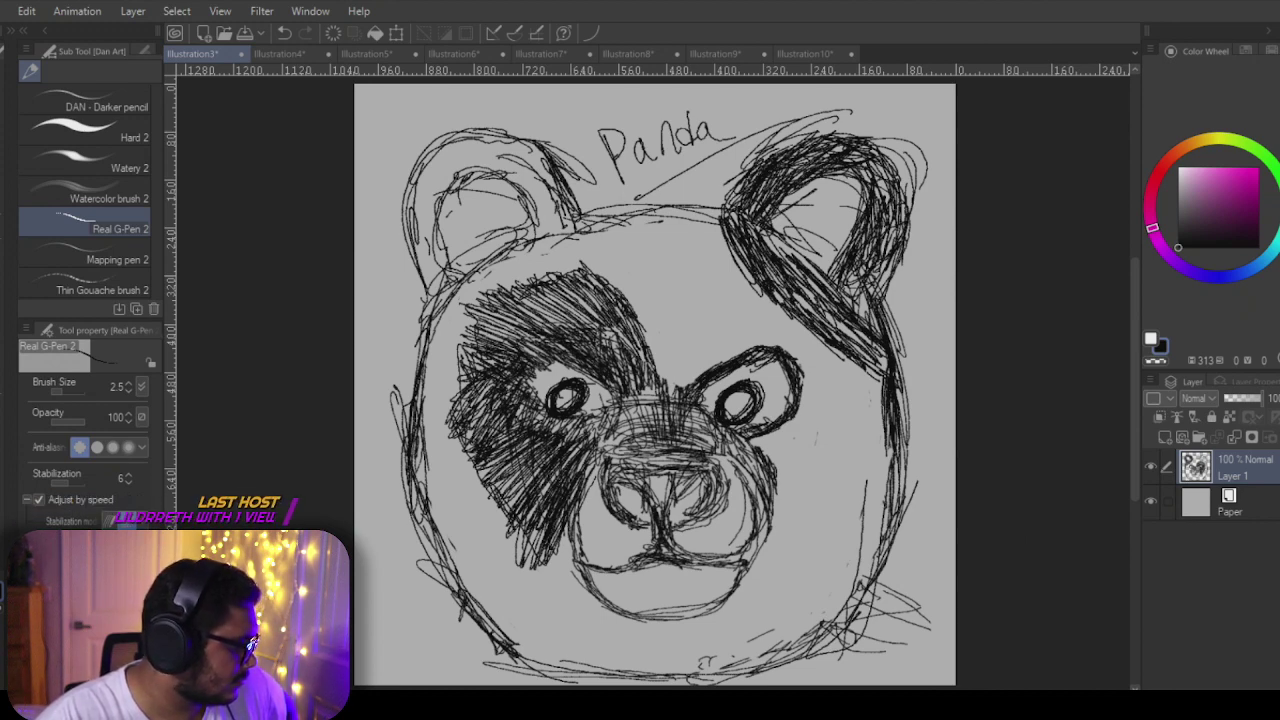
{"action": "key", "text": "alt+Tab"}
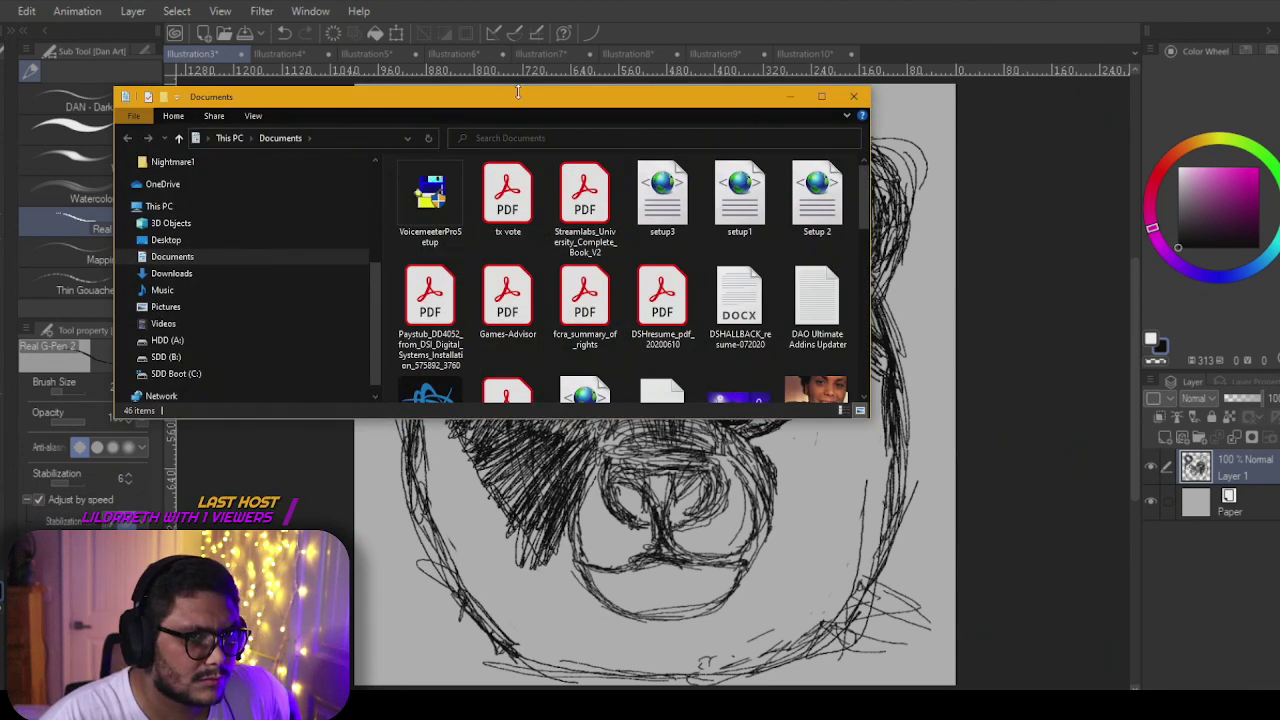
{"action": "key", "text": "alt+Tab"}
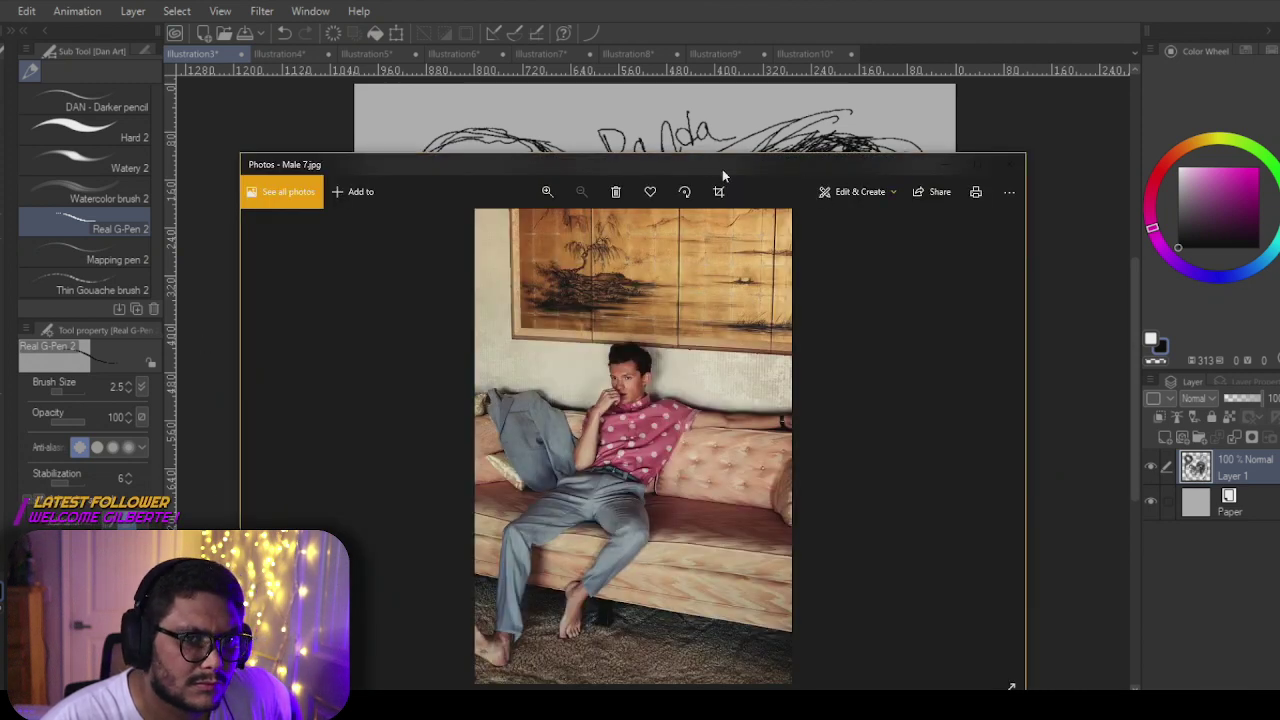
{"action": "mouse_move", "coordinate": [1011, 686]}
{"action": "left_mouse_down"}
{"action": "mouse_move", "coordinate": [589, 458]}
{"action": "mouse_move", "coordinate": [712, 540]}
{"action": "mouse_move", "coordinate": [803, 573]}
{"action": "mouse_move", "coordinate": [806, 636]}
{"action": "mouse_move", "coordinate": [688, 690]}
{"action": "left_mouse_up"}
{"action": "left_click_drag", "start_coordinate": [495, 160], "coordinate": [226, 4]}
{"action": "left_click_drag", "start_coordinate": [228, 5], "coordinate": [238, 5]}
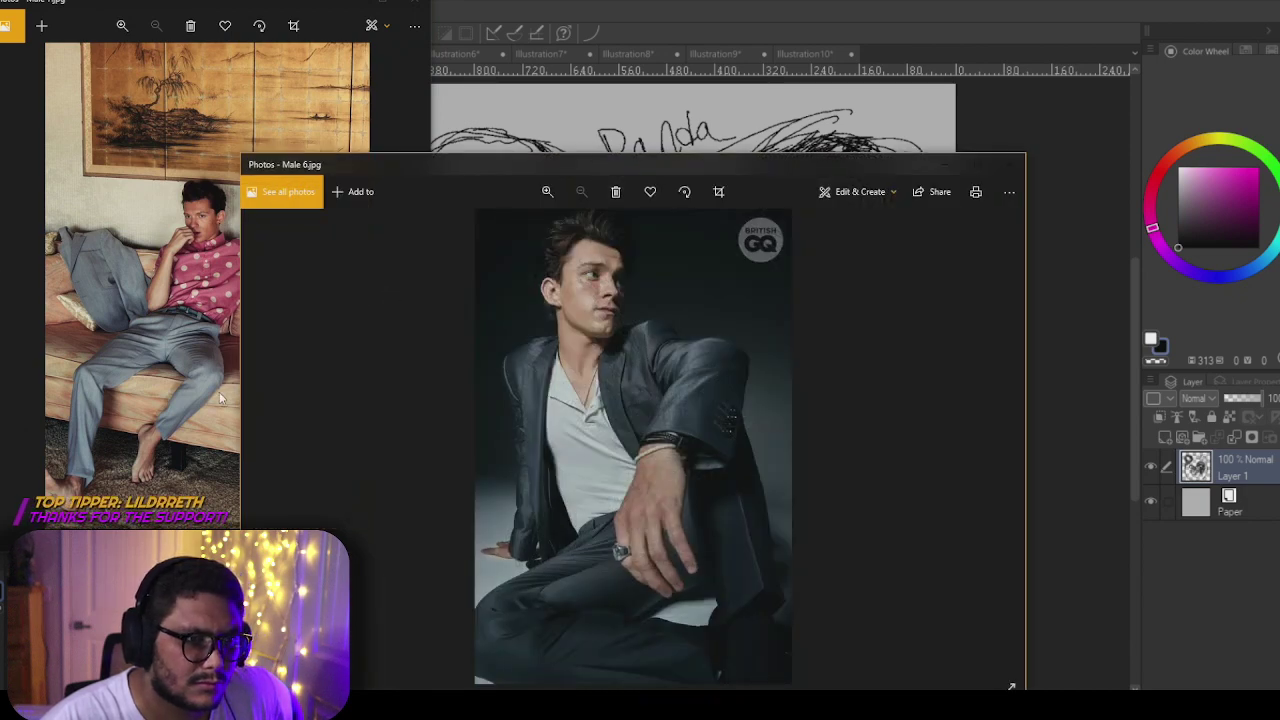
Step: Narrow the Male 6.jpg photo window, move it to the opposite side of the canvas, and narrow the Male 7.jpg window
{"action": "left_click_drag", "start_coordinate": [238, 389], "coordinate": [557, 389]}
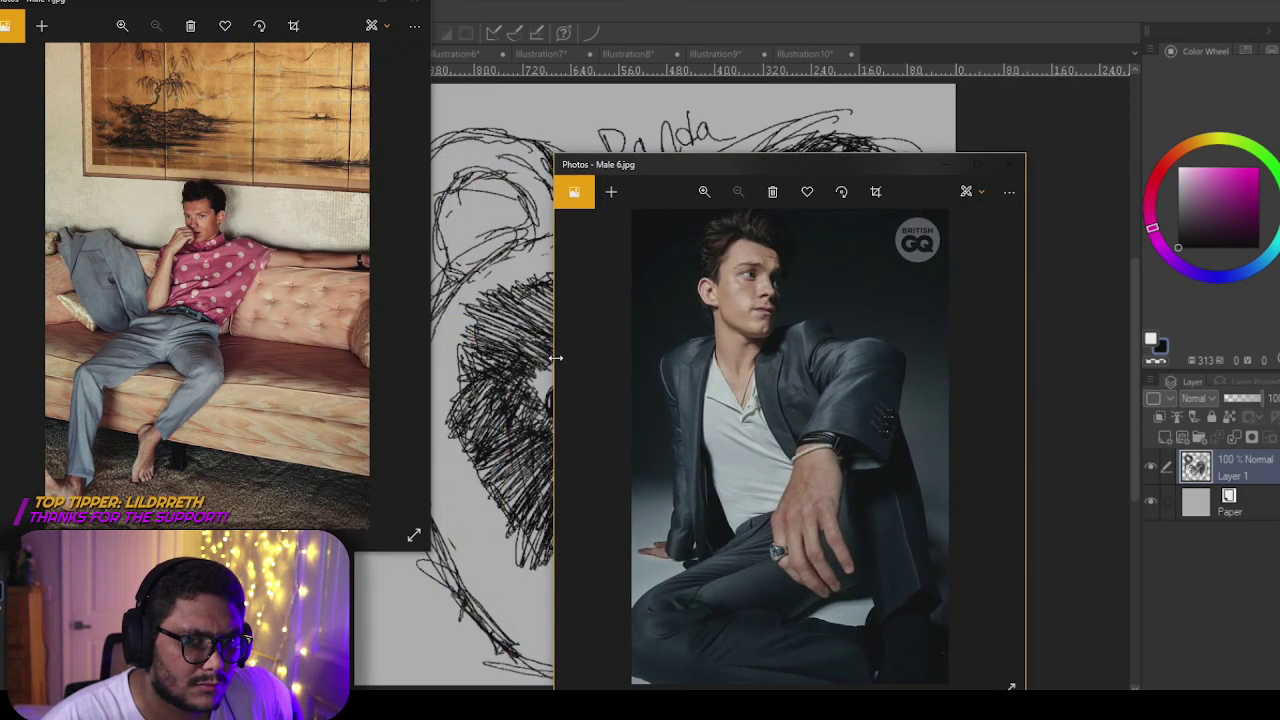
{"action": "left_click_drag", "start_coordinate": [833, 156], "coordinate": [1134, 15]}
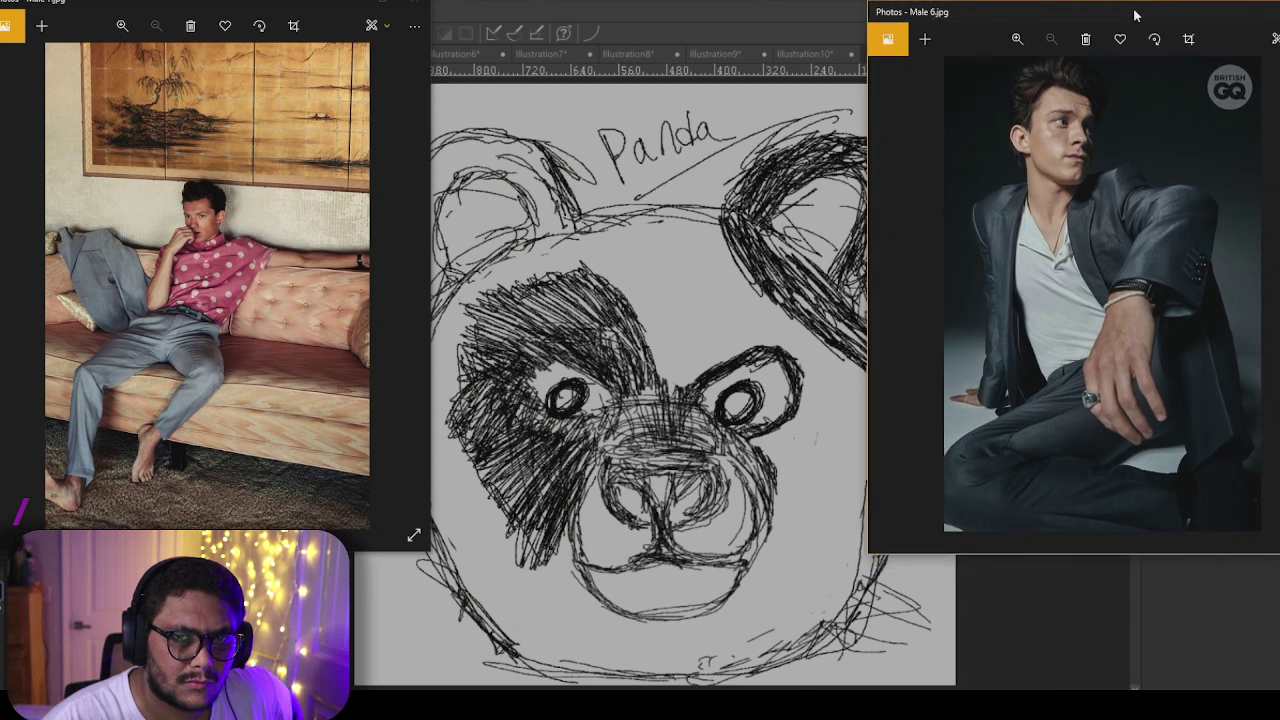
{"action": "left_click_drag", "start_coordinate": [423, 262], "coordinate": [344, 262]}
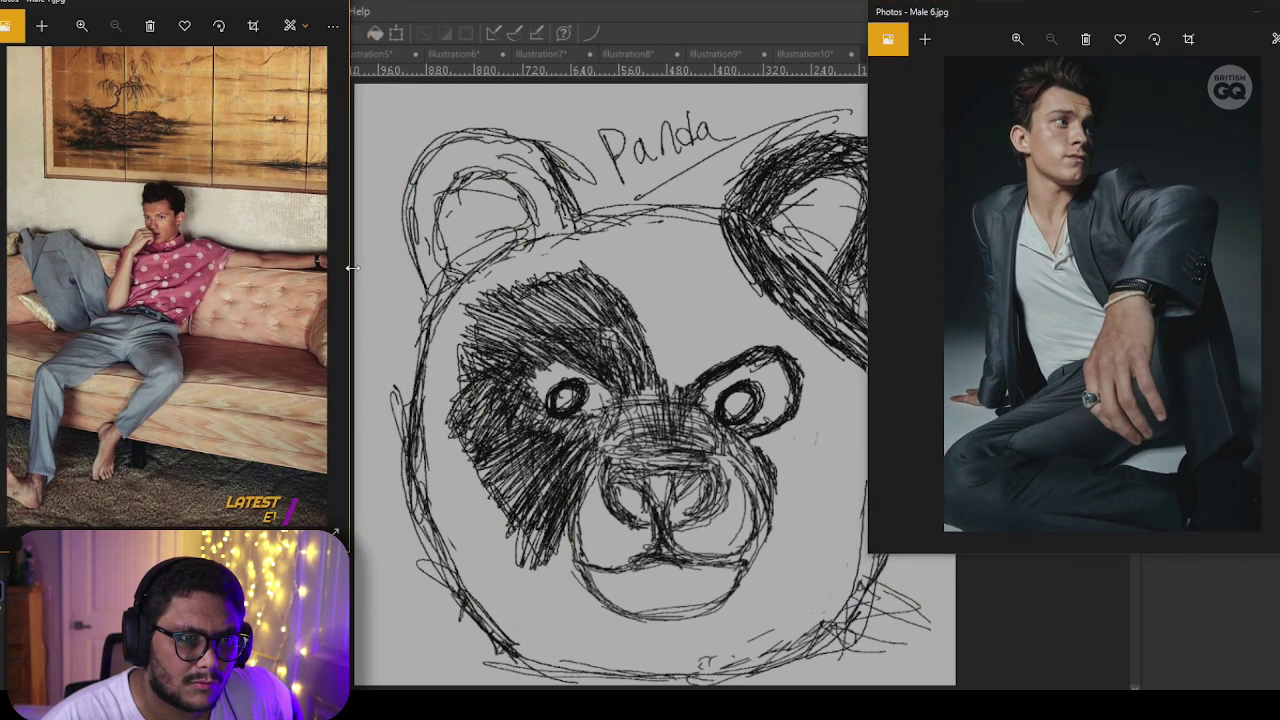
Step: Browse the second photo window back to hand pose 1.jpg and narrow it until the whole canvas is uncovered
{"action": "left_click", "coordinate": [872, 287]}
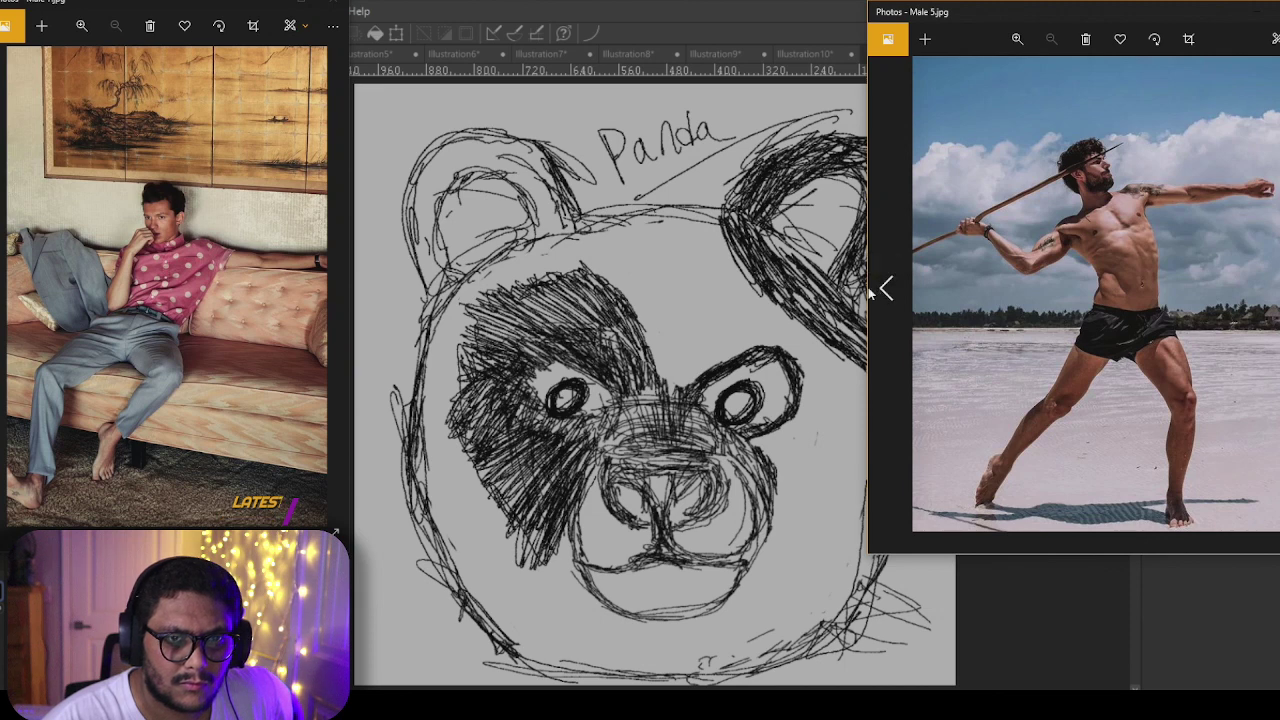
{"action": "left_click_drag", "start_coordinate": [868, 288], "coordinate": [960, 288]}
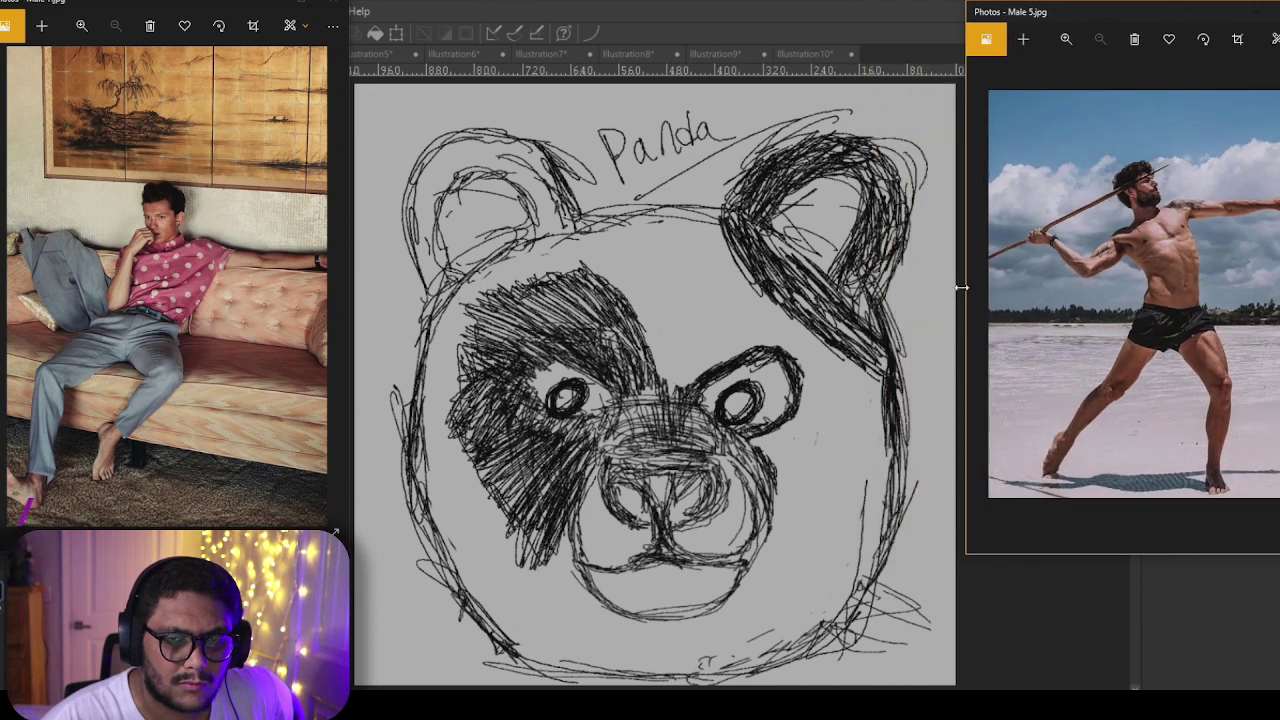
{"action": "left_click", "coordinate": [985, 288]}
{"action": "left_click", "coordinate": [985, 288]}
{"action": "left_click", "coordinate": [985, 288]}
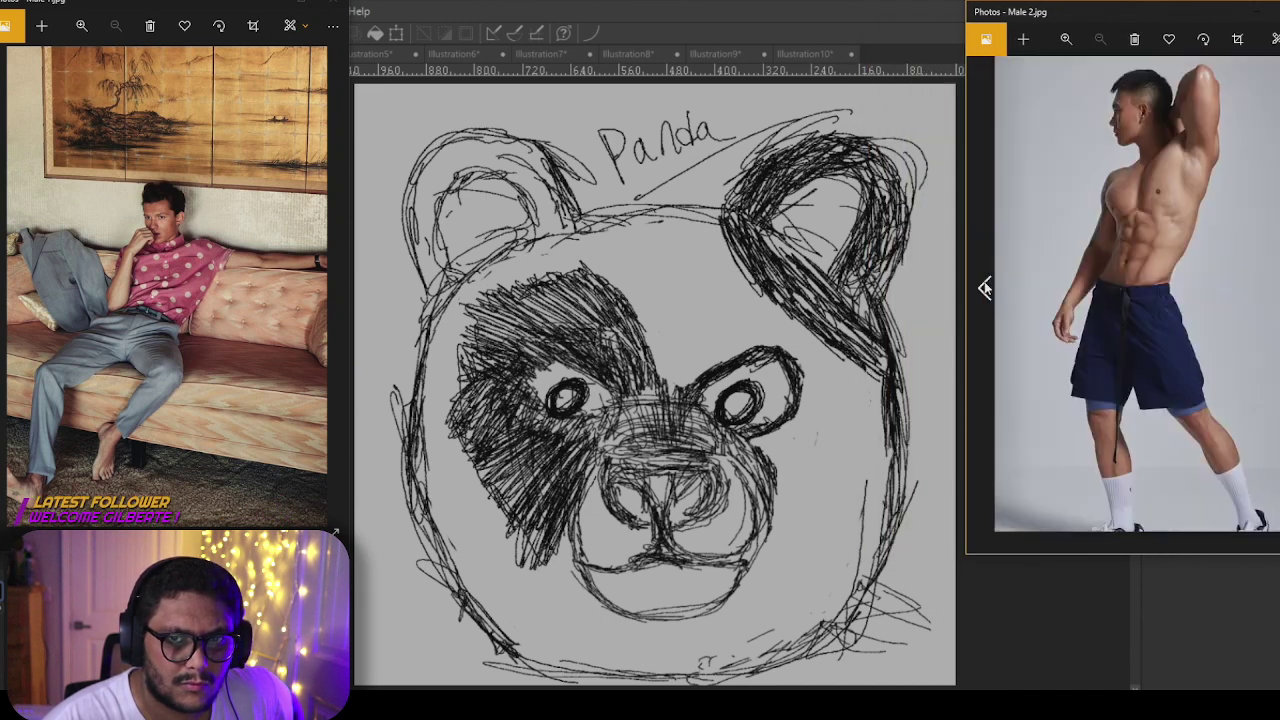
{"action": "left_click", "coordinate": [985, 288]}
{"action": "left_click", "coordinate": [985, 288]}
{"action": "left_click", "coordinate": [985, 288]}
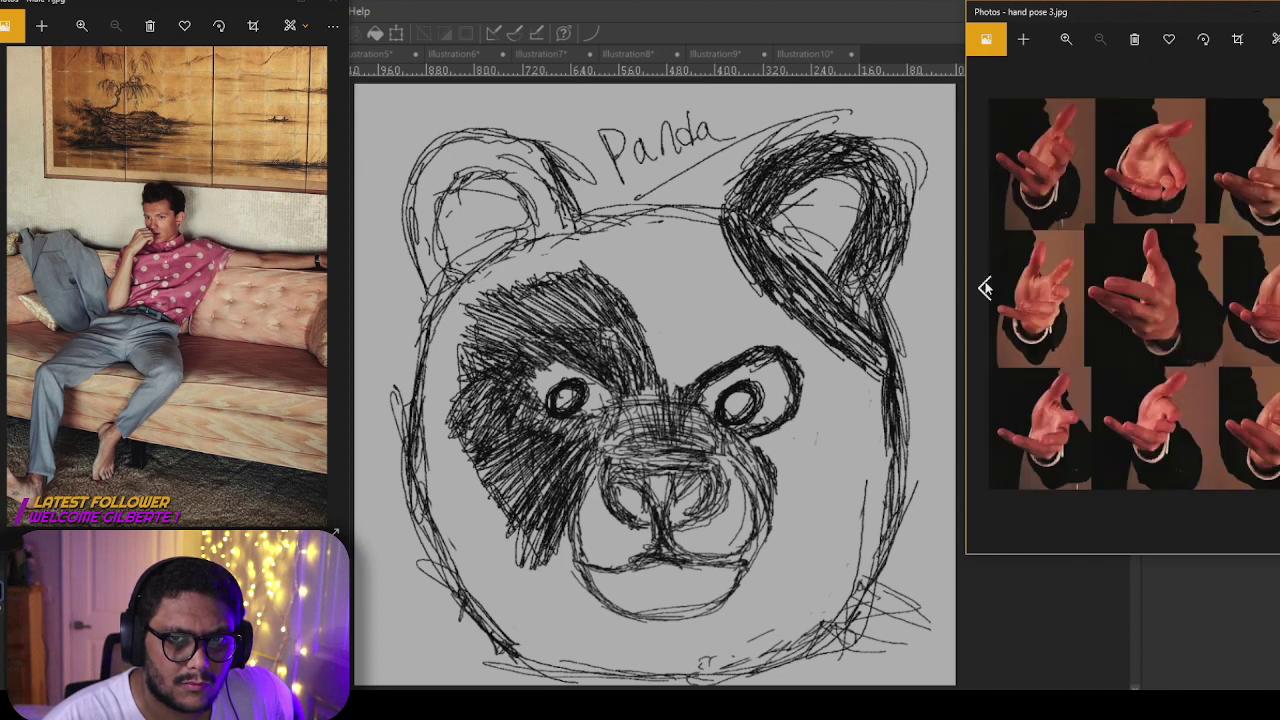
{"action": "left_click", "coordinate": [985, 288]}
{"action": "left_click", "coordinate": [985, 288]}
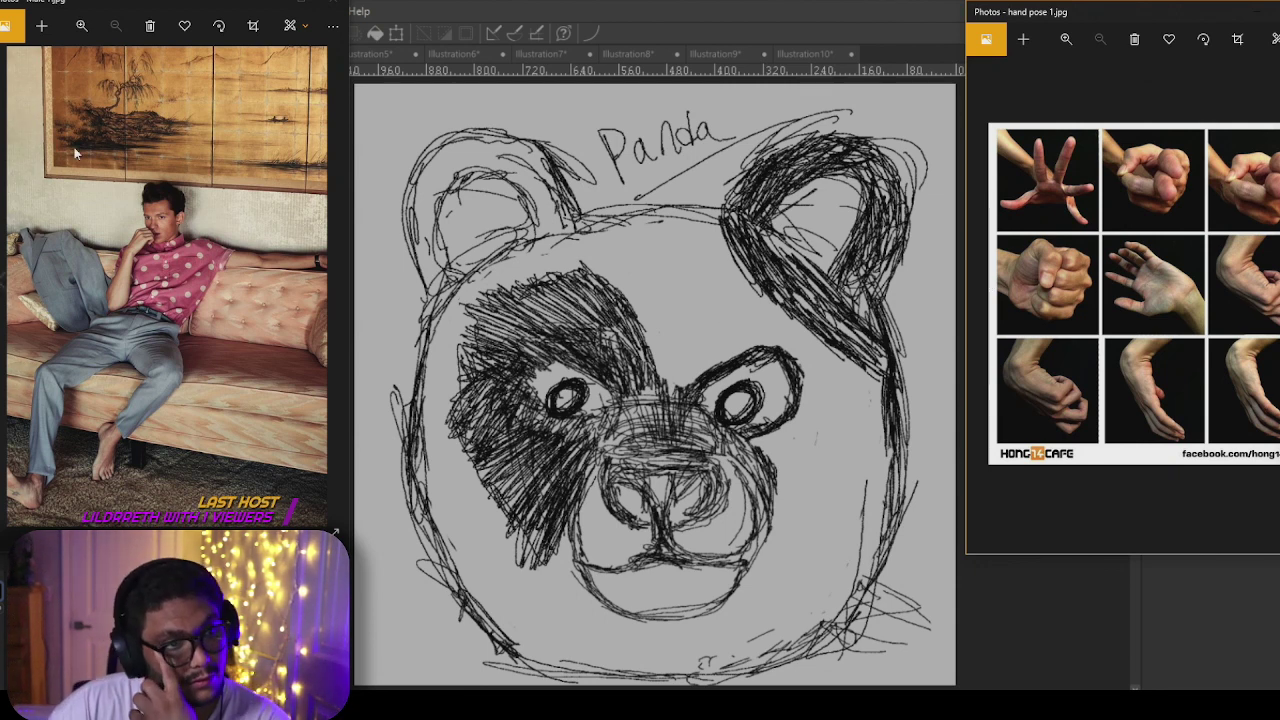
Step: Return to Clip Studio Paint and create a new 1000 × 1000 px colour illustration at 300 resolution, named Illustration11
{"action": "left_click", "coordinate": [344, 297]}
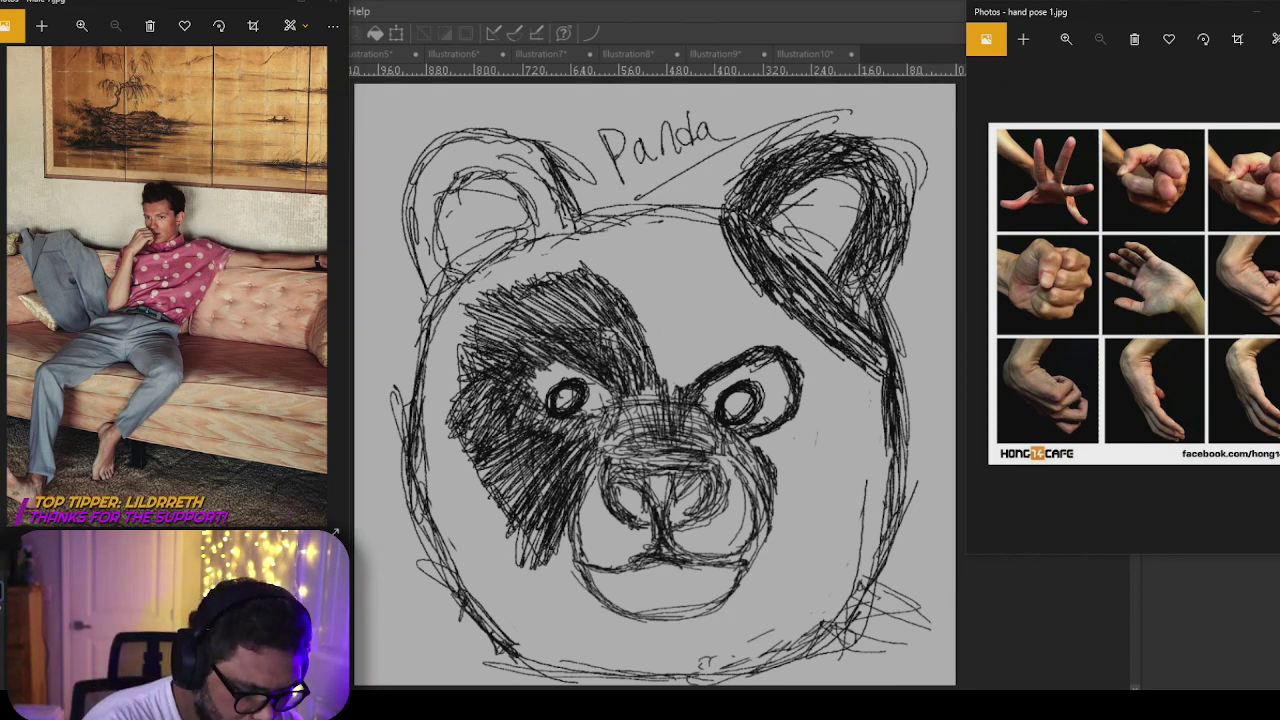
{"action": "key", "text": "ctrl+n"}
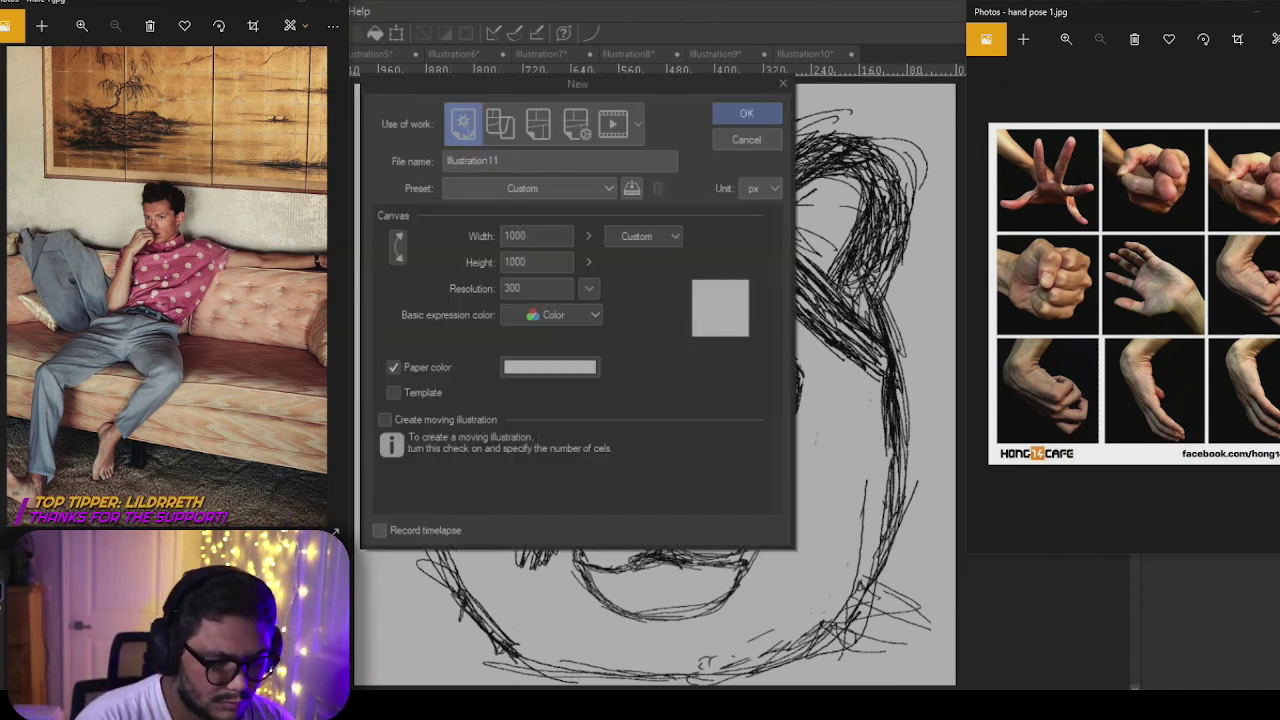
{"action": "left_click", "coordinate": [748, 114]}
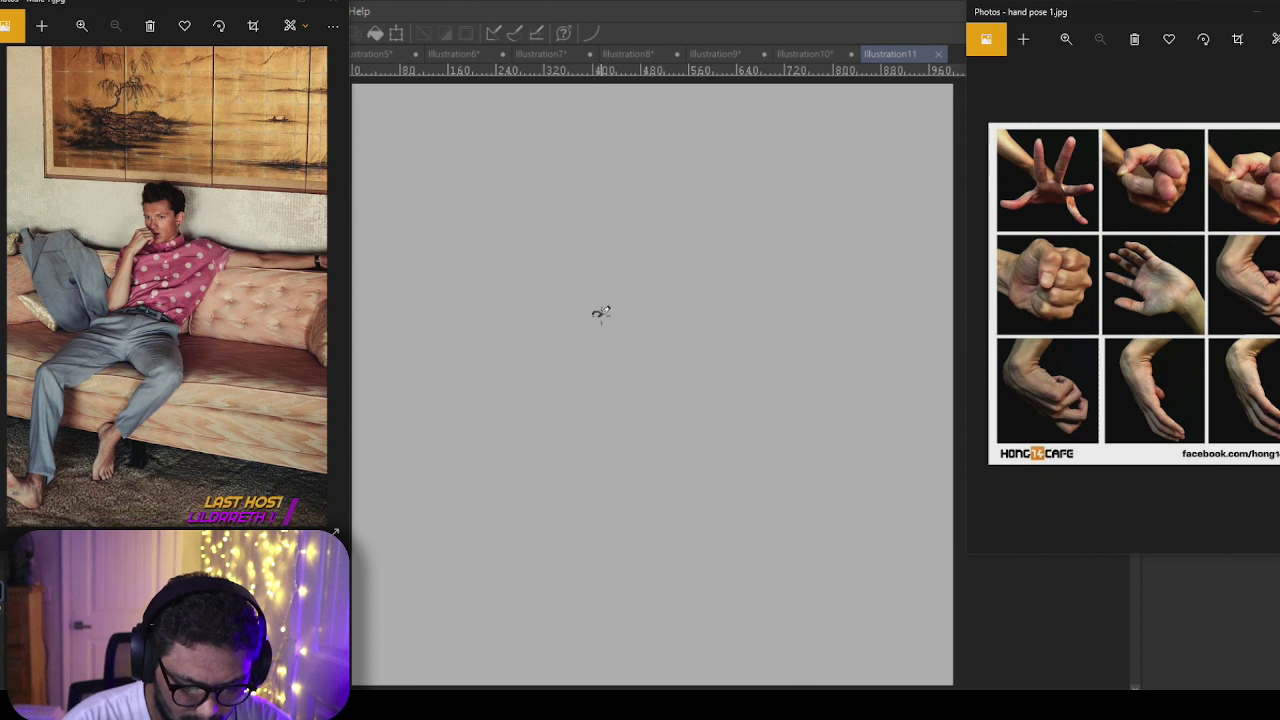
Step: Sketch the seated man's nose and mouth, the hand held to his lips, and the forearm running down to the elbow
{"action": "left_click_drag", "start_coordinate": [594, 312], "coordinate": [616, 309]}
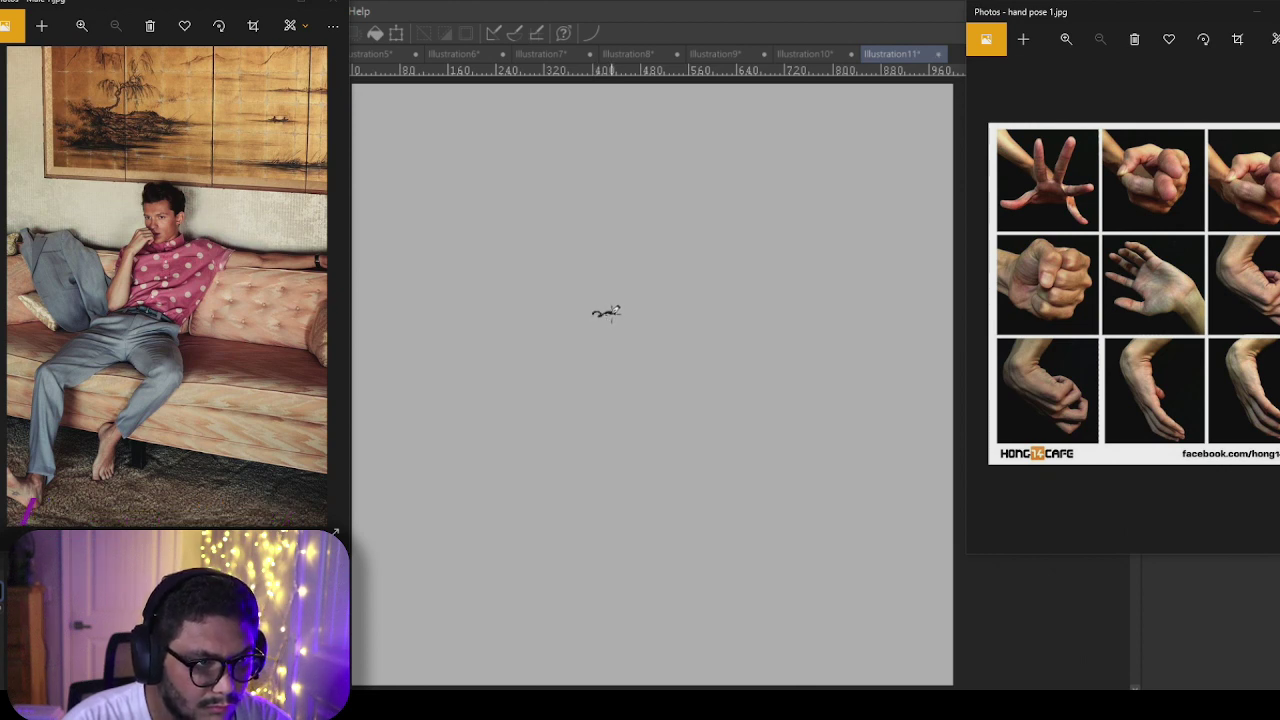
{"action": "mouse_move", "coordinate": [604, 331]}
{"action": "left_mouse_down"}
{"action": "mouse_move", "coordinate": [624, 330]}
{"action": "mouse_move", "coordinate": [577, 367]}
{"action": "mouse_move", "coordinate": [610, 334]}
{"action": "mouse_move", "coordinate": [592, 344]}
{"action": "mouse_move", "coordinate": [584, 388]}
{"action": "mouse_move", "coordinate": [576, 352]}
{"action": "left_mouse_up"}
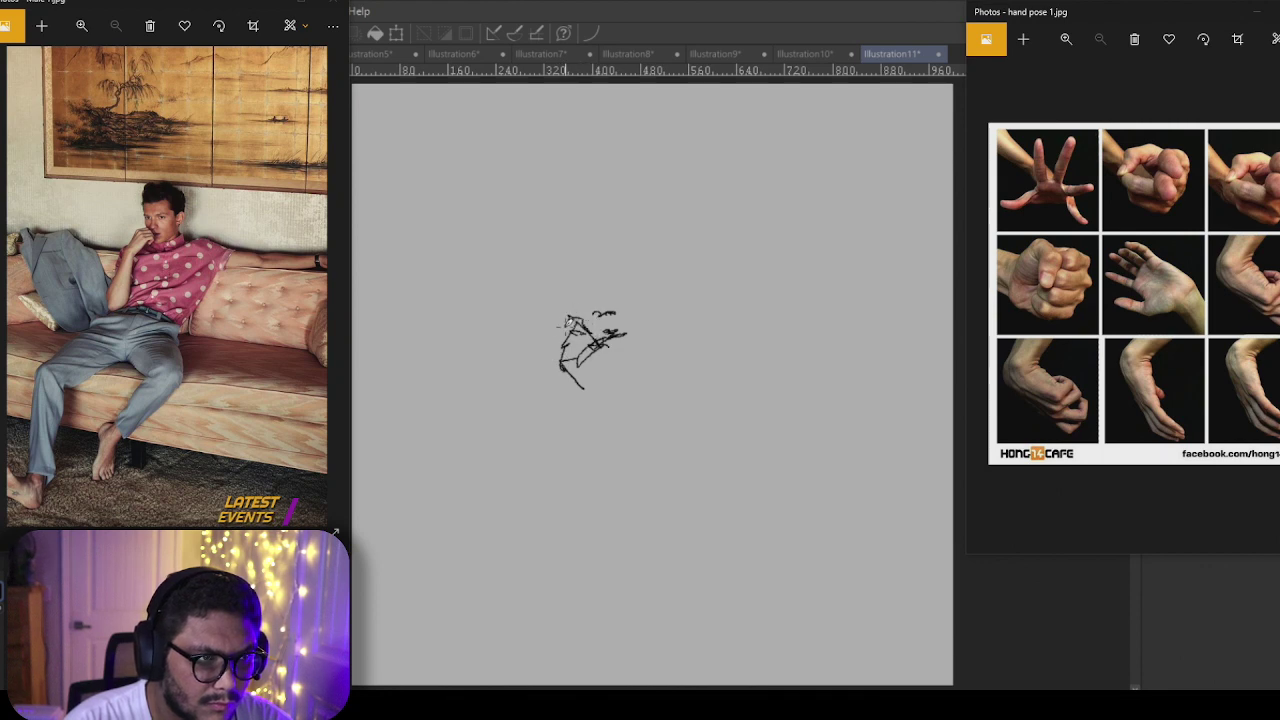
{"action": "left_click_drag", "start_coordinate": [573, 318], "coordinate": [600, 346]}
{"action": "mouse_move", "coordinate": [600, 342]}
{"action": "left_mouse_down"}
{"action": "mouse_move", "coordinate": [566, 386]}
{"action": "mouse_move", "coordinate": [582, 366]}
{"action": "mouse_move", "coordinate": [580, 379]}
{"action": "mouse_move", "coordinate": [552, 377]}
{"action": "mouse_move", "coordinate": [568, 392]}
{"action": "mouse_move", "coordinate": [542, 394]}
{"action": "mouse_move", "coordinate": [520, 486]}
{"action": "left_mouse_up"}
{"action": "left_click_drag", "start_coordinate": [574, 356], "coordinate": [556, 426]}
{"action": "mouse_move", "coordinate": [576, 384]}
{"action": "left_mouse_down"}
{"action": "mouse_move", "coordinate": [552, 464]}
{"action": "mouse_move", "coordinate": [563, 443]}
{"action": "mouse_move", "coordinate": [559, 427]}
{"action": "mouse_move", "coordinate": [522, 515]}
{"action": "mouse_move", "coordinate": [538, 520]}
{"action": "mouse_move", "coordinate": [519, 517]}
{"action": "mouse_move", "coordinate": [562, 473]}
{"action": "left_mouse_up"}
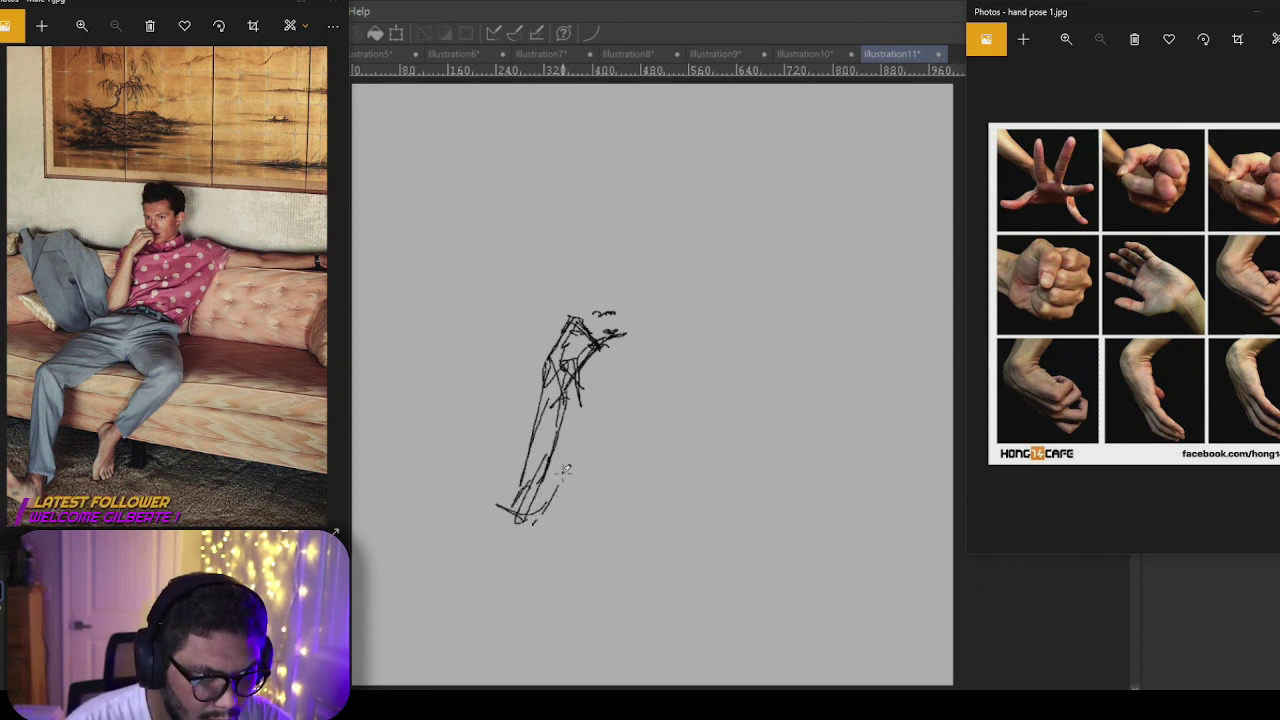
Step: Sketch the loose sleeve outline around the raised forearm and fill it with rough hatching strokes
{"action": "mouse_move", "coordinate": [540, 348]}
{"action": "left_mouse_down"}
{"action": "mouse_move", "coordinate": [555, 344]}
{"action": "mouse_move", "coordinate": [491, 404]}
{"action": "left_mouse_up"}
{"action": "mouse_move", "coordinate": [491, 404]}
{"action": "left_mouse_down"}
{"action": "mouse_move", "coordinate": [551, 367]}
{"action": "mouse_move", "coordinate": [548, 397]}
{"action": "left_mouse_up"}
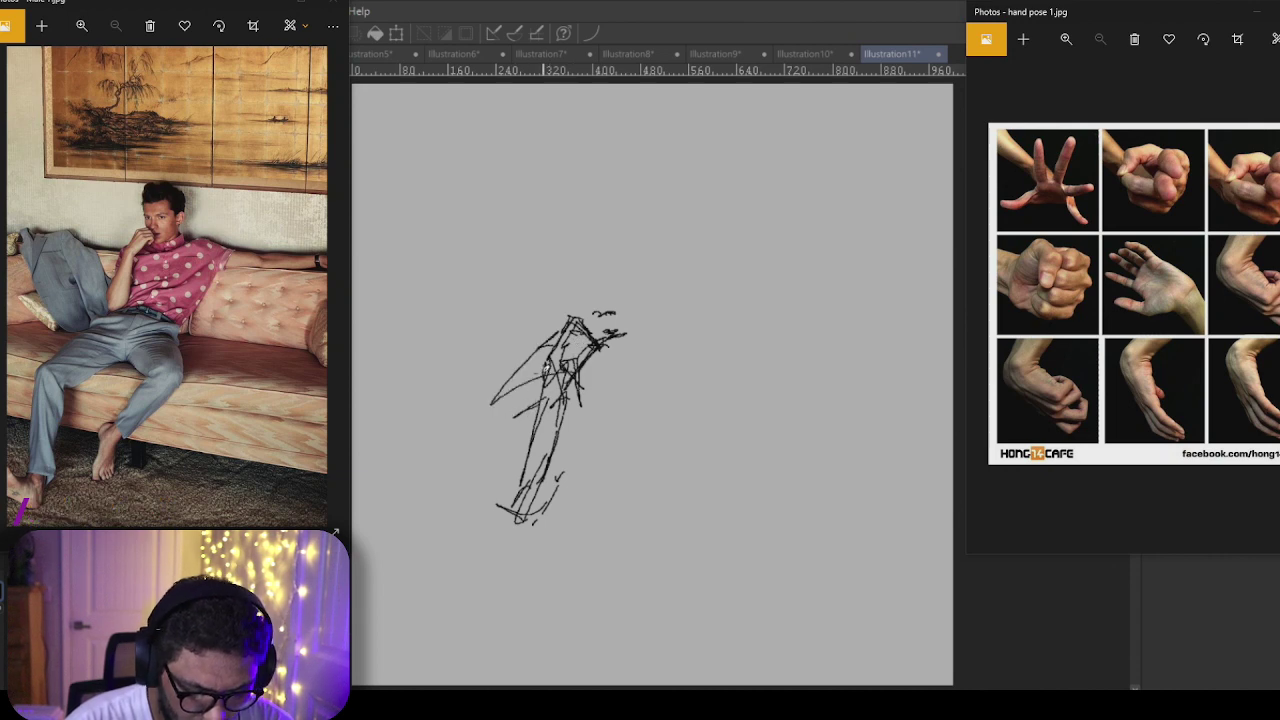
{"action": "mouse_move", "coordinate": [550, 349]}
{"action": "left_mouse_down"}
{"action": "mouse_move", "coordinate": [530, 372]}
{"action": "mouse_move", "coordinate": [532, 450]}
{"action": "left_mouse_up"}
{"action": "left_click_drag", "start_coordinate": [541, 402], "coordinate": [525, 465]}
{"action": "left_click_drag", "start_coordinate": [531, 357], "coordinate": [526, 450]}
Step: Draw the man's jawline, ear and hairline, finishing with loose swept hair strokes over the forehead
{"action": "mouse_move", "coordinate": [540, 352]}
{"action": "left_mouse_down"}
{"action": "mouse_move", "coordinate": [563, 333]}
{"action": "mouse_move", "coordinate": [619, 351]}
{"action": "mouse_move", "coordinate": [673, 341]}
{"action": "mouse_move", "coordinate": [684, 302]}
{"action": "mouse_move", "coordinate": [676, 318]}
{"action": "left_mouse_up"}
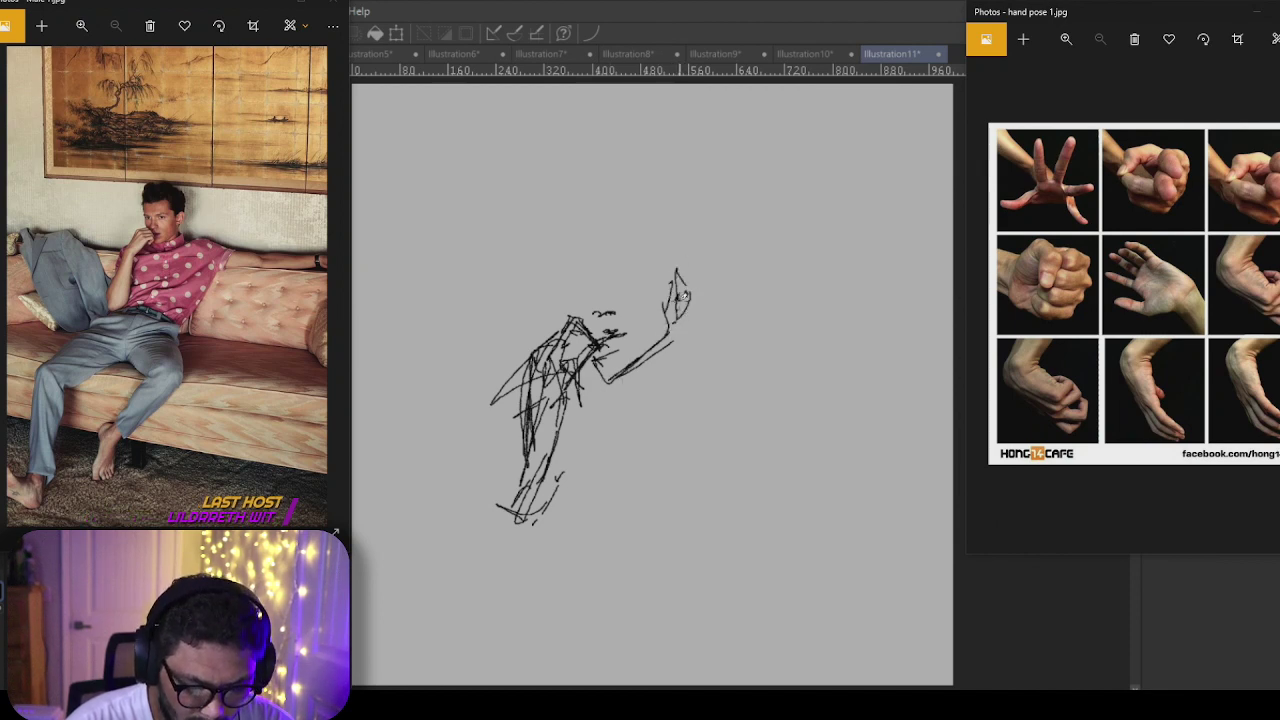
{"action": "left_click_drag", "start_coordinate": [668, 270], "coordinate": [664, 234]}
{"action": "mouse_move", "coordinate": [664, 234]}
{"action": "left_mouse_down"}
{"action": "mouse_move", "coordinate": [689, 259]}
{"action": "mouse_move", "coordinate": [659, 227]}
{"action": "mouse_move", "coordinate": [558, 266]}
{"action": "mouse_move", "coordinate": [632, 232]}
{"action": "left_mouse_up"}
{"action": "mouse_move", "coordinate": [560, 268]}
{"action": "left_mouse_down"}
{"action": "mouse_move", "coordinate": [590, 248]}
{"action": "mouse_move", "coordinate": [608, 182]}
{"action": "left_mouse_up"}
{"action": "mouse_move", "coordinate": [562, 214]}
{"action": "left_mouse_down"}
{"action": "mouse_move", "coordinate": [616, 186]}
{"action": "mouse_move", "coordinate": [674, 306]}
{"action": "mouse_move", "coordinate": [727, 334]}
{"action": "left_mouse_up"}
Step: Sketch the shoulder and the arm stretched out horizontally to the canvas edge, adding sleeve and wrist contours
{"action": "mouse_move", "coordinate": [682, 342]}
{"action": "left_mouse_down"}
{"action": "mouse_move", "coordinate": [686, 357]}
{"action": "mouse_move", "coordinate": [720, 347]}
{"action": "left_mouse_up"}
{"action": "mouse_move", "coordinate": [686, 362]}
{"action": "left_mouse_down"}
{"action": "mouse_move", "coordinate": [720, 357]}
{"action": "mouse_move", "coordinate": [644, 373]}
{"action": "left_mouse_up"}
{"action": "left_click_drag", "start_coordinate": [790, 366], "coordinate": [946, 365]}
{"action": "mouse_move", "coordinate": [940, 364]}
{"action": "left_mouse_down"}
{"action": "mouse_move", "coordinate": [859, 361]}
{"action": "mouse_move", "coordinate": [952, 361]}
{"action": "left_mouse_up"}
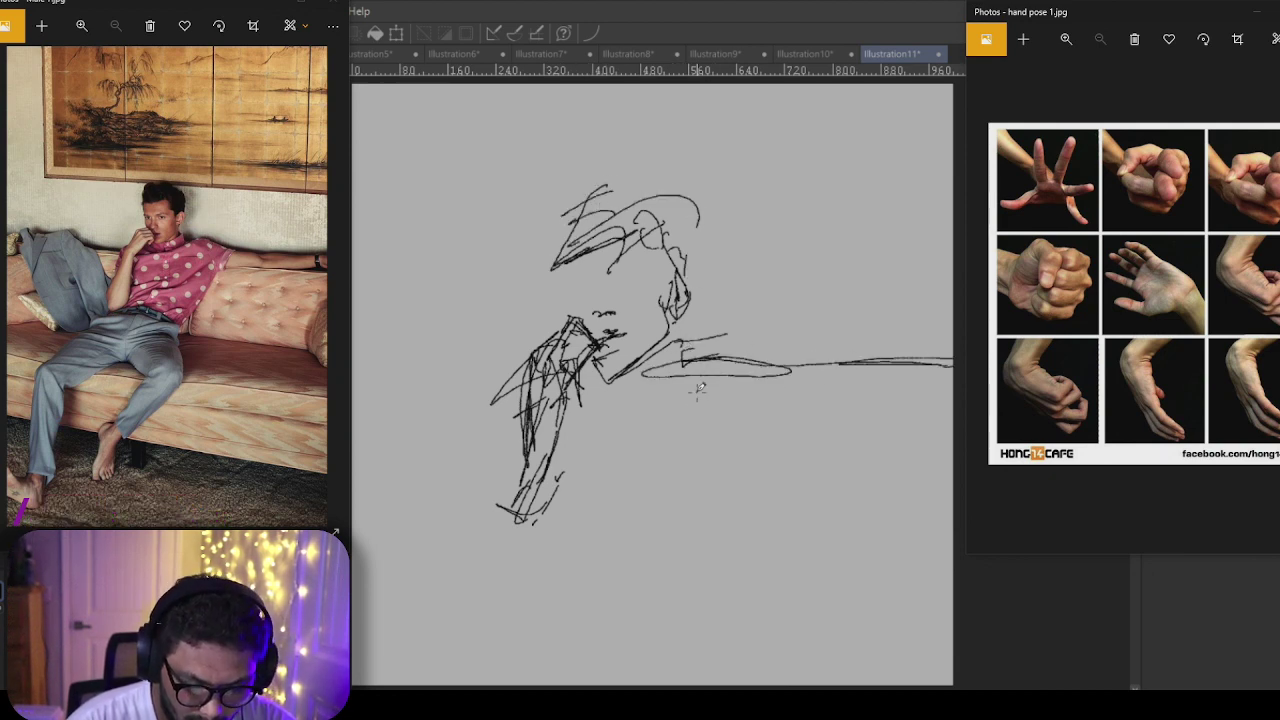
{"action": "left_click_drag", "start_coordinate": [792, 392], "coordinate": [952, 389]}
{"action": "left_click_drag", "start_coordinate": [950, 389], "coordinate": [768, 397]}
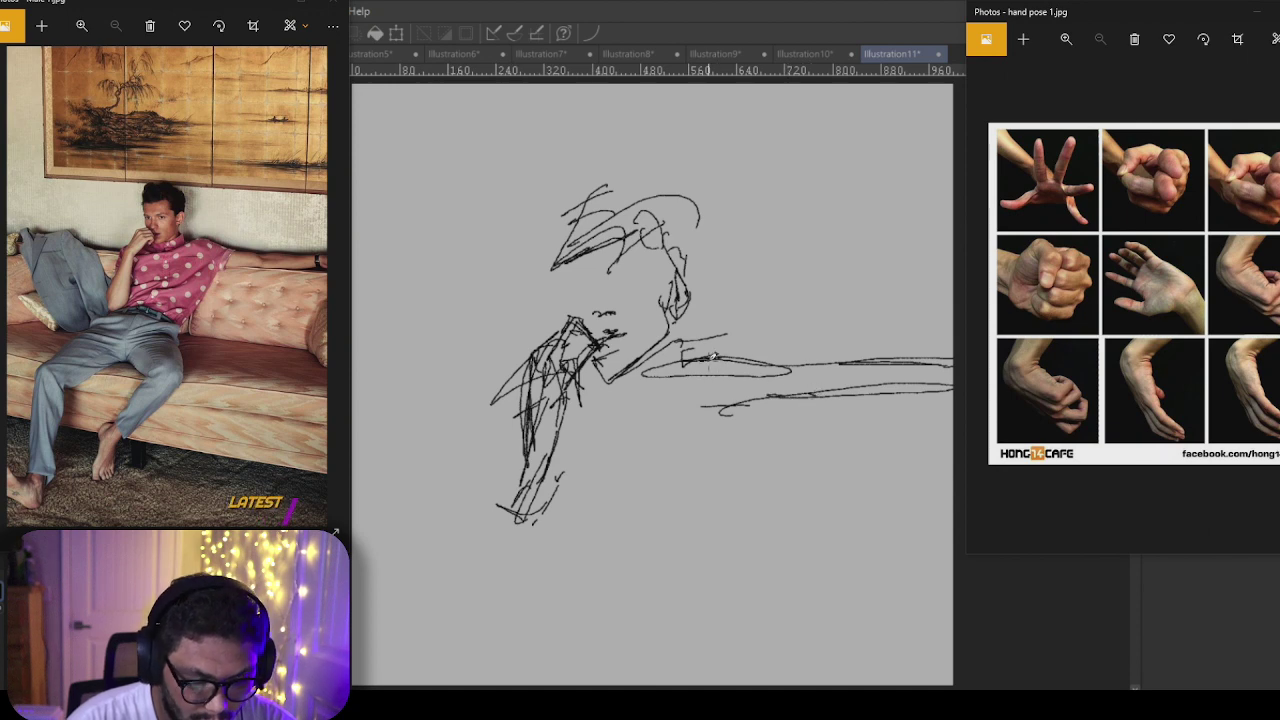
{"action": "mouse_move", "coordinate": [716, 346]}
{"action": "left_mouse_down"}
{"action": "mouse_move", "coordinate": [788, 360]}
{"action": "mouse_move", "coordinate": [746, 362]}
{"action": "left_mouse_up"}
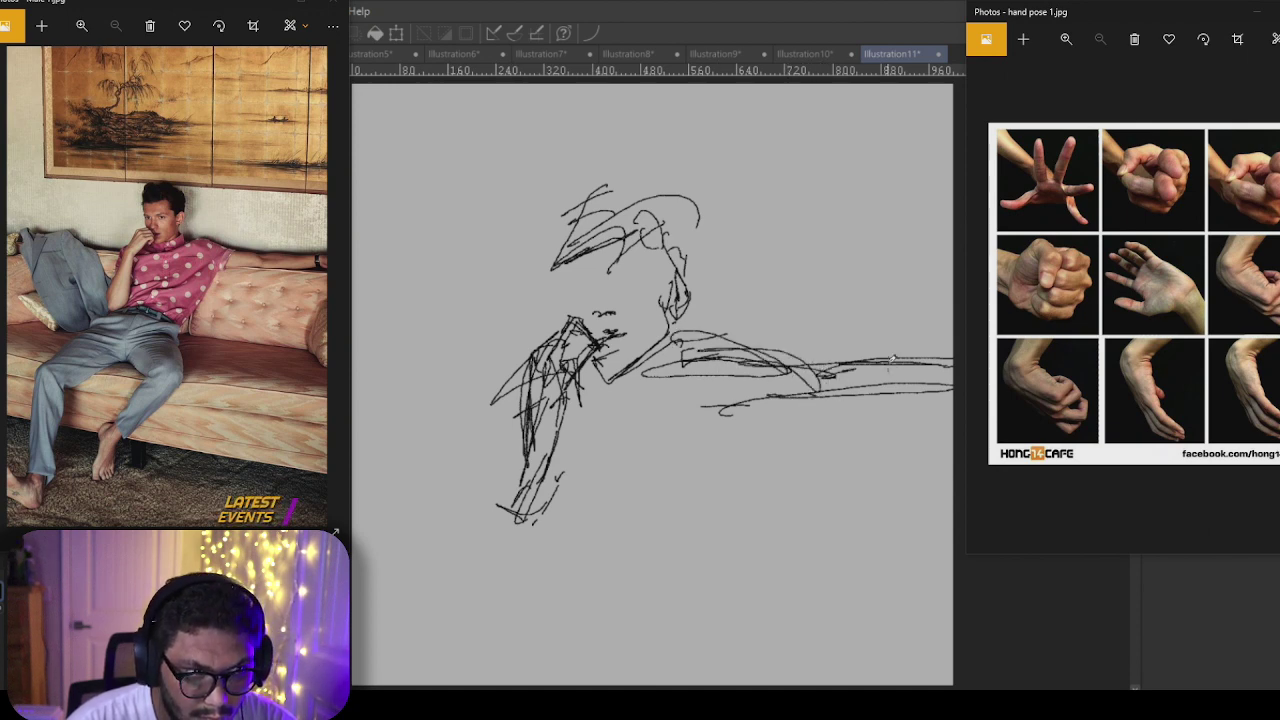
{"action": "left_click_drag", "start_coordinate": [911, 367], "coordinate": [950, 362]}
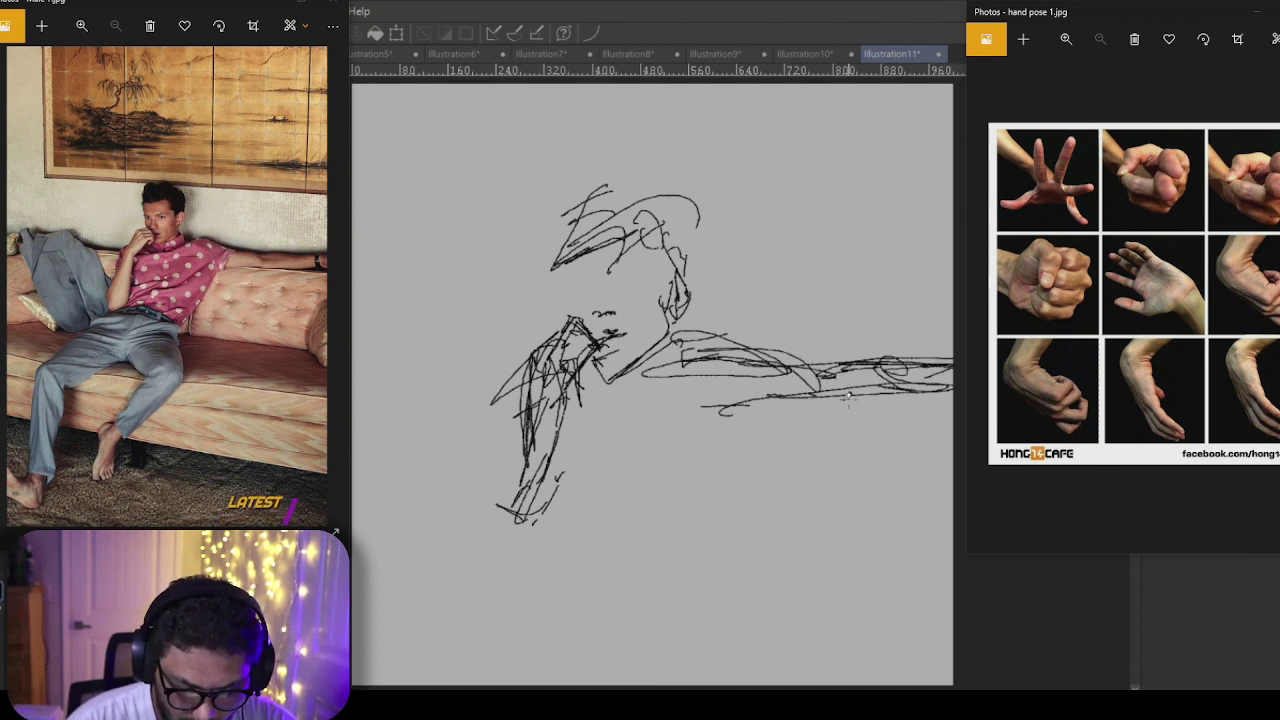
Step: Draw the side of the torso below the outstretched arm with slanted fold lines and a short curve at the waist
{"action": "mouse_move", "coordinate": [736, 406]}
{"action": "left_mouse_down"}
{"action": "mouse_move", "coordinate": [924, 390]}
{"action": "mouse_move", "coordinate": [800, 404]}
{"action": "mouse_move", "coordinate": [728, 442]}
{"action": "mouse_move", "coordinate": [644, 523]}
{"action": "left_mouse_up"}
{"action": "left_click_drag", "start_coordinate": [740, 430], "coordinate": [632, 614]}
{"action": "mouse_move", "coordinate": [712, 491]}
{"action": "left_mouse_down"}
{"action": "mouse_move", "coordinate": [727, 462]}
{"action": "mouse_move", "coordinate": [642, 564]}
{"action": "left_mouse_up"}
Step: Scale down the whole sketch, move it toward the canvas's upper-left area, and stretch it slightly wider
{"action": "left_click", "coordinate": [398, 34]}
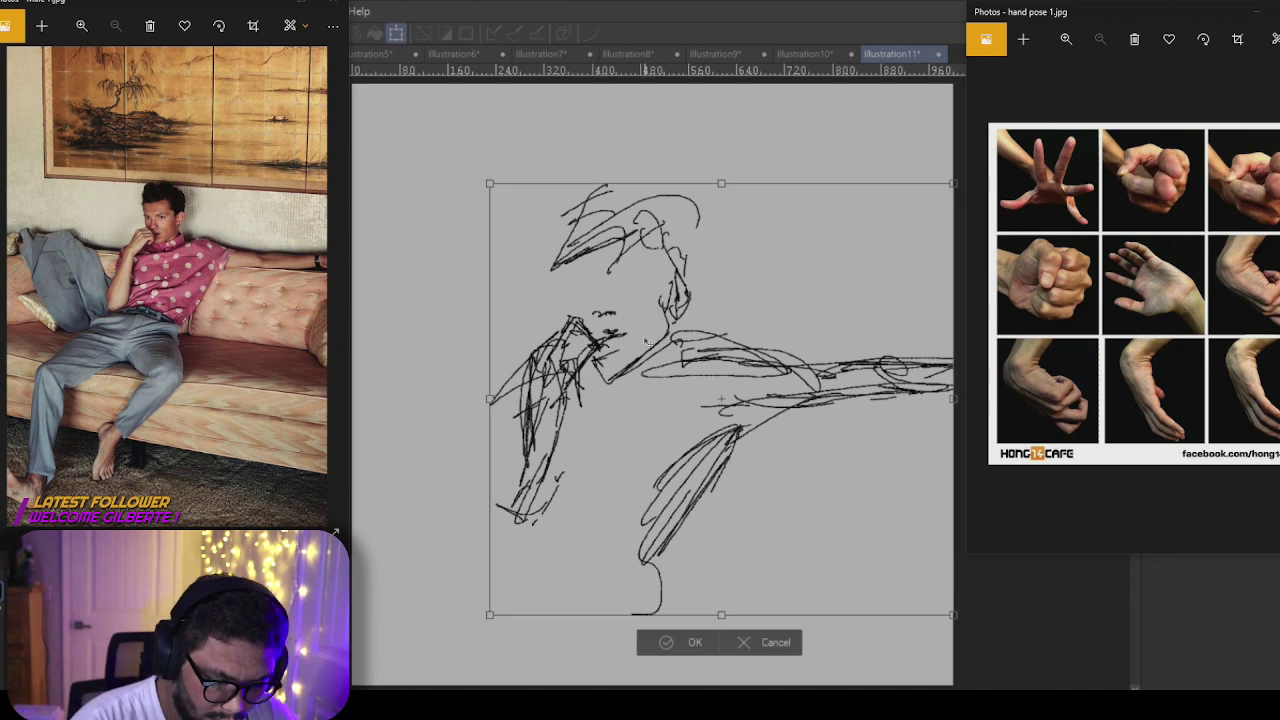
{"action": "left_click_drag", "start_coordinate": [490, 615], "coordinate": [594, 528]}
{"action": "mouse_move", "coordinate": [834, 435]}
{"action": "left_mouse_down"}
{"action": "mouse_move", "coordinate": [760, 452]}
{"action": "mouse_move", "coordinate": [657, 428]}
{"action": "left_mouse_up"}
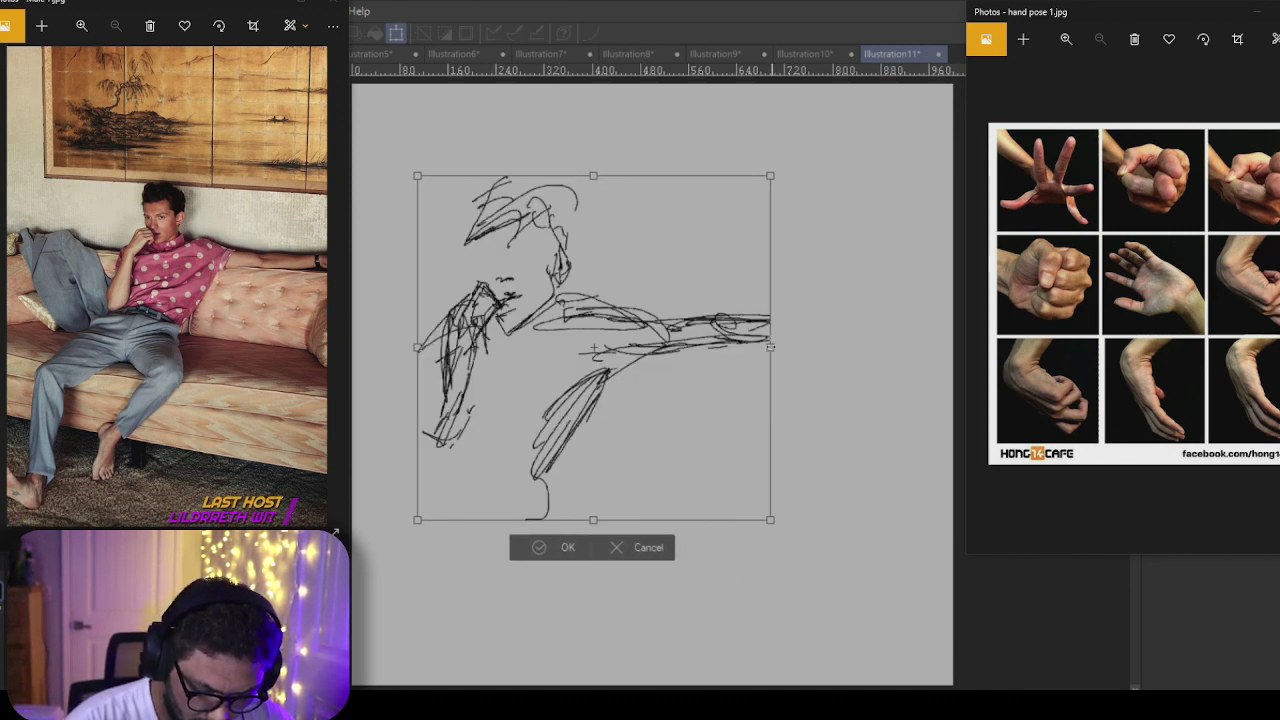
{"action": "left_click_drag", "start_coordinate": [770, 347], "coordinate": [817, 347]}
{"action": "left_click", "coordinate": [580, 557]}
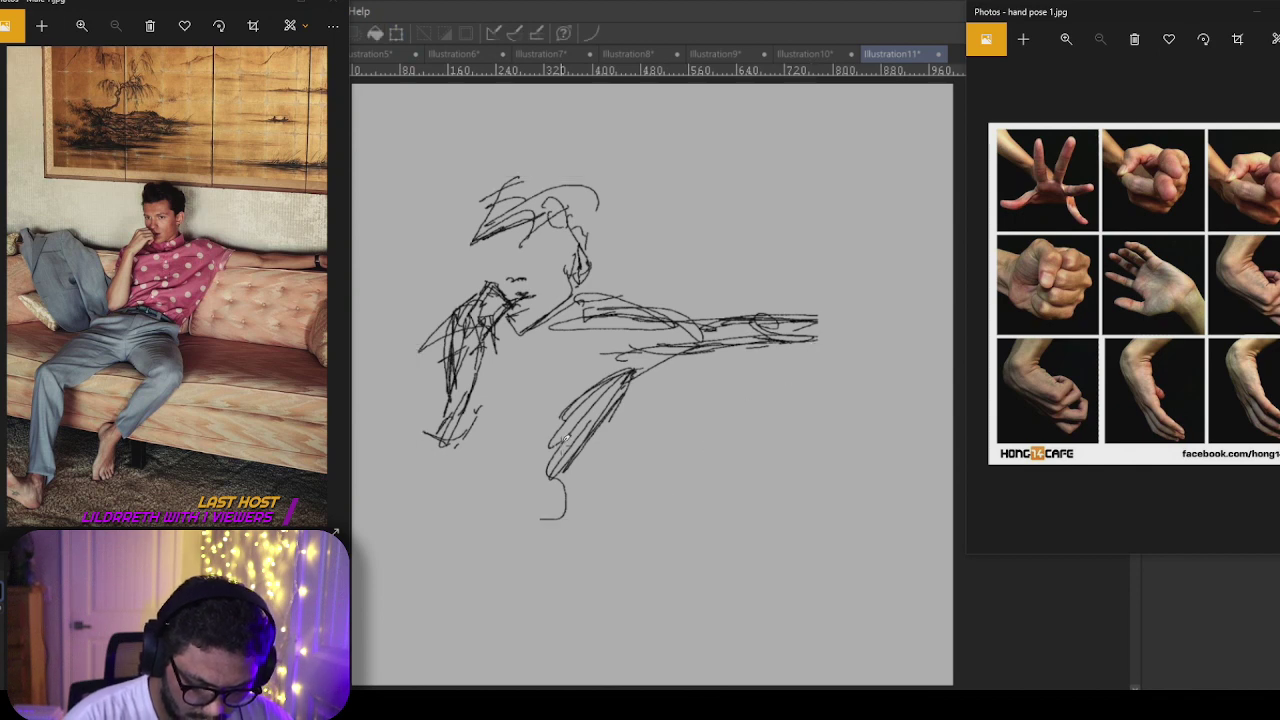
Step: Draw the hip line and a doubled, slightly curved waistband across the base of the torso
{"action": "left_click_drag", "start_coordinate": [560, 450], "coordinate": [517, 540]}
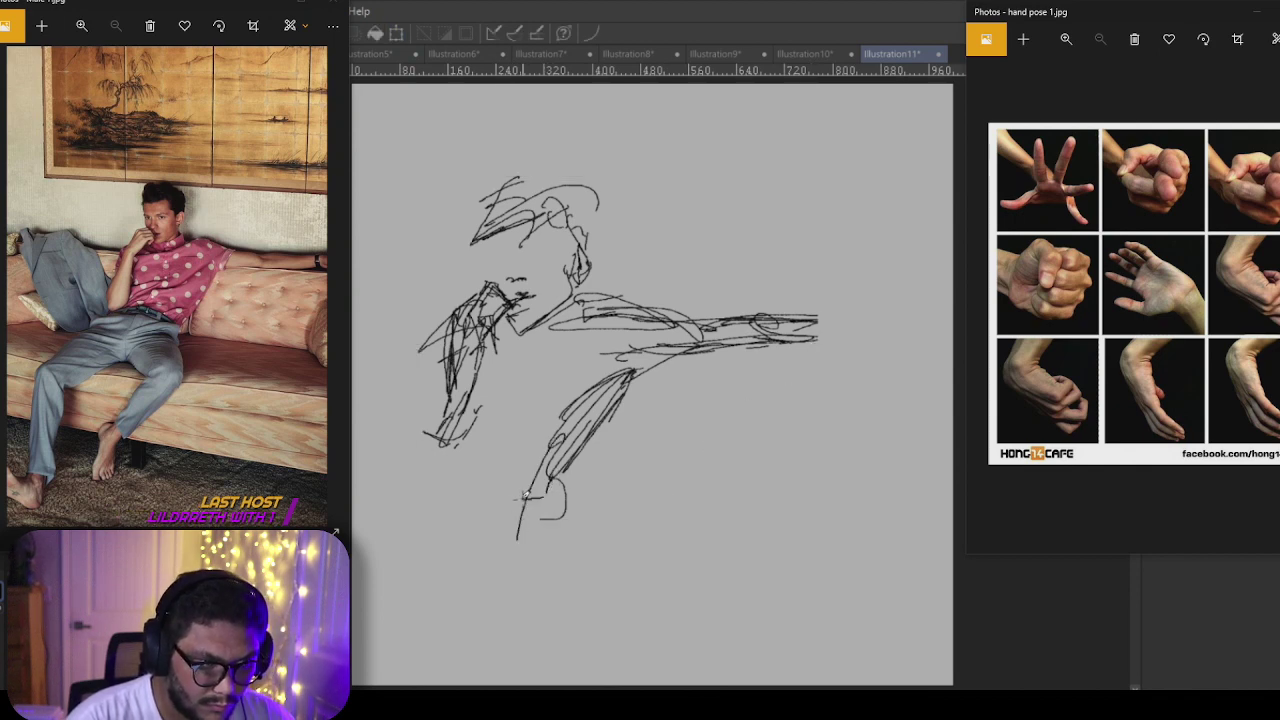
{"action": "mouse_move", "coordinate": [455, 492]}
{"action": "left_mouse_down"}
{"action": "mouse_move", "coordinate": [575, 505]}
{"action": "mouse_move", "coordinate": [545, 481]}
{"action": "left_mouse_up"}
{"action": "mouse_move", "coordinate": [421, 483]}
{"action": "left_mouse_down"}
{"action": "mouse_move", "coordinate": [442, 461]}
{"action": "mouse_move", "coordinate": [416, 483]}
{"action": "left_mouse_up"}
{"action": "mouse_move", "coordinate": [420, 480]}
{"action": "left_mouse_down"}
{"action": "mouse_move", "coordinate": [545, 500]}
{"action": "mouse_move", "coordinate": [538, 560]}
{"action": "mouse_move", "coordinate": [560, 610]}
{"action": "left_mouse_up"}
Step: Sketch the bent leg's foreshortened thigh with fold lines, a band around the knee and the start of the shin at the canvas edge
{"action": "mouse_move", "coordinate": [528, 540]}
{"action": "left_mouse_down"}
{"action": "mouse_move", "coordinate": [572, 537]}
{"action": "mouse_move", "coordinate": [565, 556]}
{"action": "mouse_move", "coordinate": [569, 526]}
{"action": "mouse_move", "coordinate": [596, 600]}
{"action": "left_mouse_up"}
{"action": "mouse_move", "coordinate": [510, 628]}
{"action": "left_mouse_down"}
{"action": "mouse_move", "coordinate": [618, 630]}
{"action": "mouse_move", "coordinate": [560, 640]}
{"action": "mouse_move", "coordinate": [589, 650]}
{"action": "mouse_move", "coordinate": [510, 531]}
{"action": "mouse_move", "coordinate": [575, 629]}
{"action": "mouse_move", "coordinate": [523, 642]}
{"action": "mouse_move", "coordinate": [546, 684]}
{"action": "left_mouse_up"}
{"action": "left_click_drag", "start_coordinate": [588, 630], "coordinate": [590, 686]}
{"action": "left_click_drag", "start_coordinate": [592, 684], "coordinate": [512, 676]}
Step: Add fold strokes at the crotch and the curved inner thigh line of the other leg
{"action": "left_click_drag", "start_coordinate": [507, 592], "coordinate": [521, 613]}
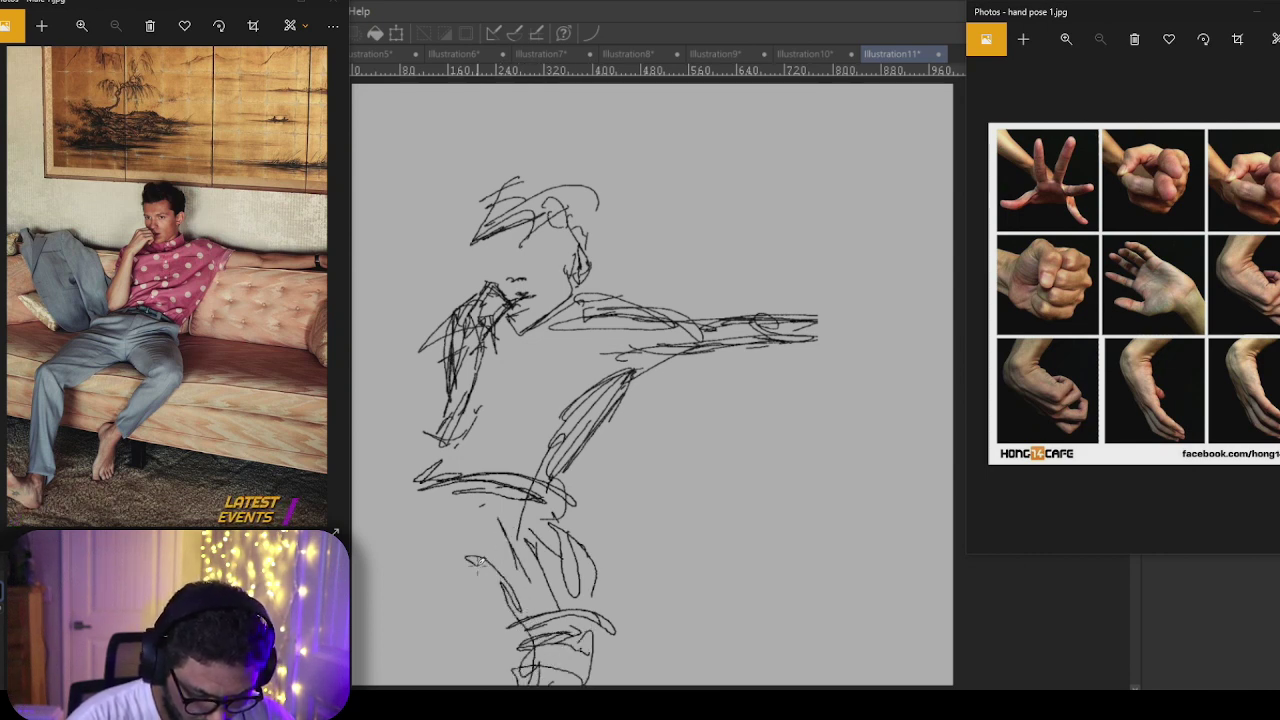
{"action": "left_click_drag", "start_coordinate": [472, 556], "coordinate": [498, 606]}
{"action": "mouse_move", "coordinate": [480, 548]}
{"action": "left_mouse_down"}
{"action": "mouse_move", "coordinate": [504, 616]}
{"action": "mouse_move", "coordinate": [494, 566]}
{"action": "mouse_move", "coordinate": [446, 566]}
{"action": "mouse_move", "coordinate": [394, 626]}
{"action": "left_mouse_up"}
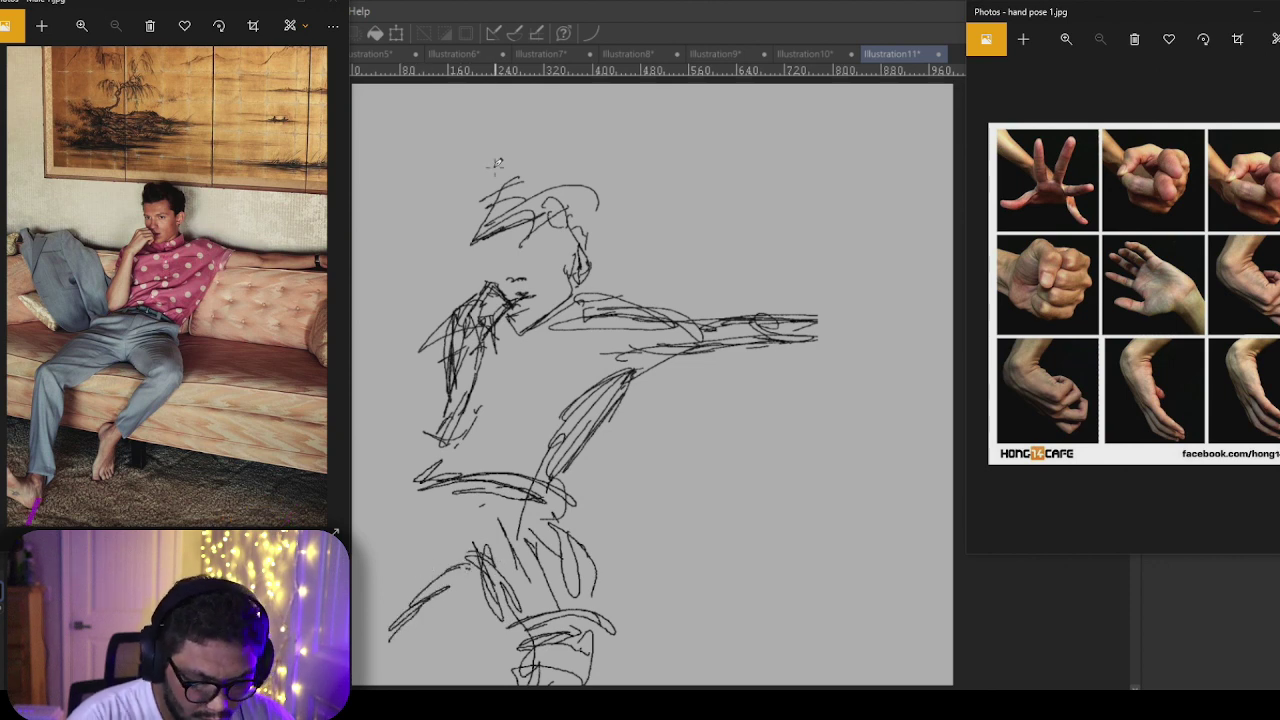
Step: Move the whole sketch up and to the right on the canvas to make room for the legs
{"action": "key", "text": "ctrl+t"}
{"action": "left_click_drag", "start_coordinate": [631, 525], "coordinate": [768, 419]}
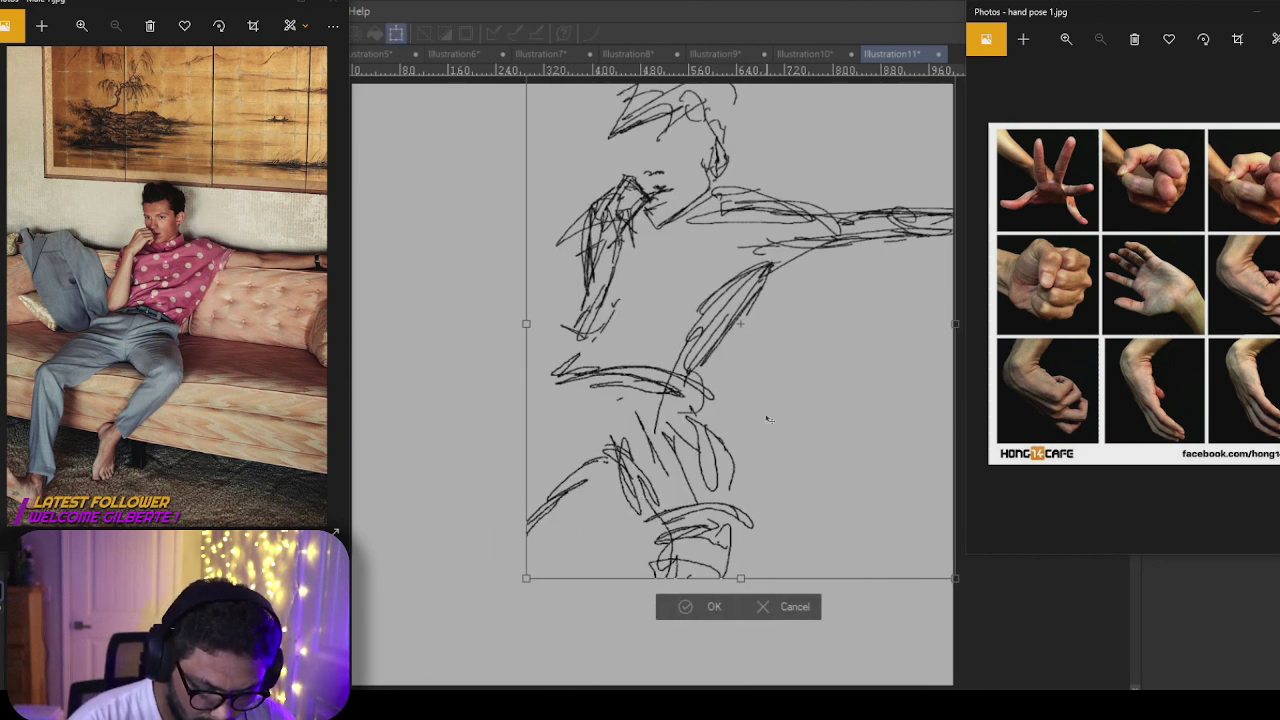
{"action": "left_click", "coordinate": [703, 608]}
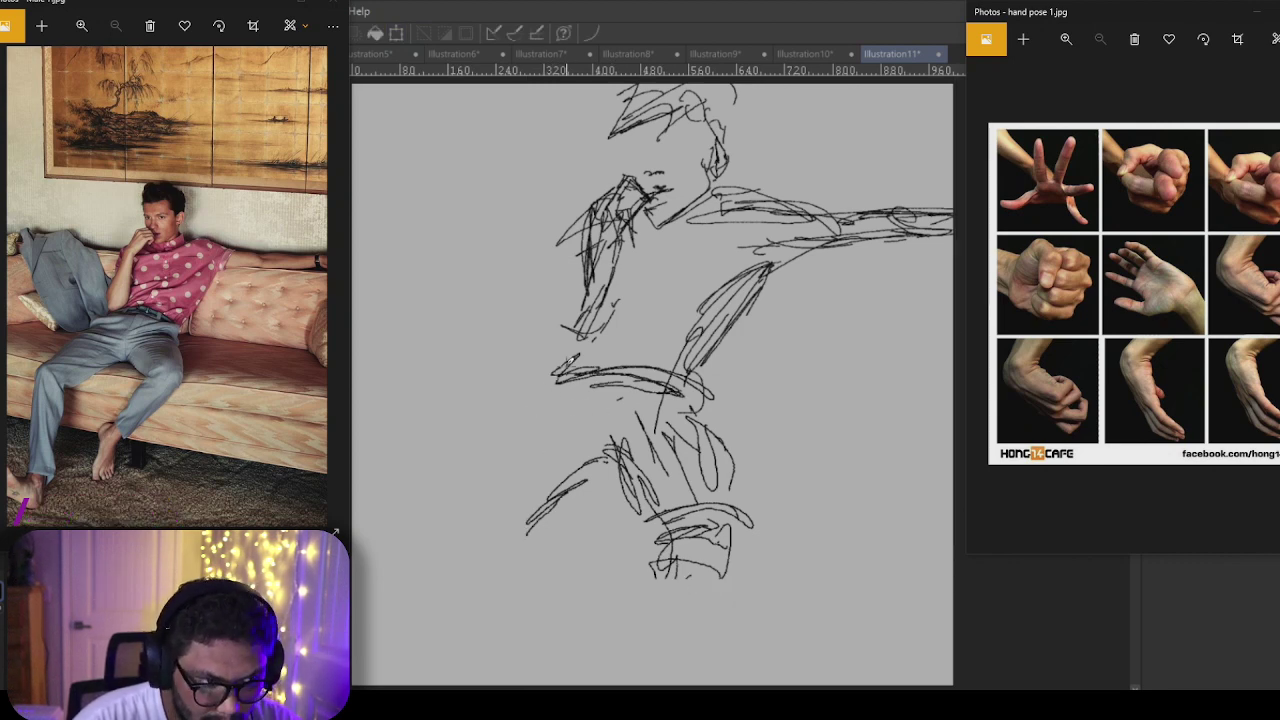
Step: Sketch the raised arm's forearm and elbow down to the waistband, with a curved sleeve edge beside it
{"action": "mouse_move", "coordinate": [565, 298]}
{"action": "left_mouse_down"}
{"action": "mouse_move", "coordinate": [556, 372]}
{"action": "mouse_move", "coordinate": [610, 312]}
{"action": "left_mouse_up"}
{"action": "mouse_move", "coordinate": [563, 328]}
{"action": "left_mouse_down"}
{"action": "mouse_move", "coordinate": [598, 350]}
{"action": "mouse_move", "coordinate": [632, 289]}
{"action": "left_mouse_up"}
{"action": "mouse_move", "coordinate": [580, 345]}
{"action": "left_mouse_down"}
{"action": "mouse_move", "coordinate": [640, 220]}
{"action": "mouse_move", "coordinate": [575, 355]}
{"action": "mouse_move", "coordinate": [590, 240]}
{"action": "mouse_move", "coordinate": [570, 295]}
{"action": "left_mouse_up"}
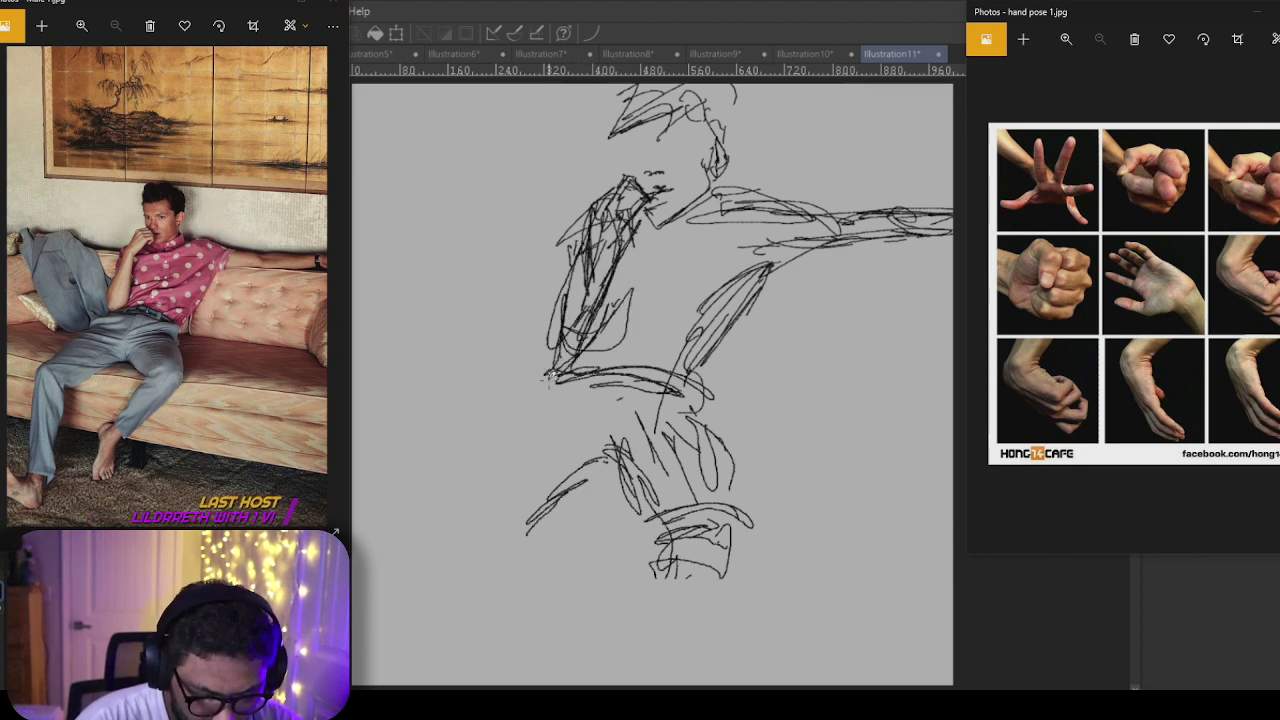
Step: Draw the extended leg's upper thigh contour, knee and both sides of the lower leg down to the trouser hem
{"action": "mouse_move", "coordinate": [578, 358]}
{"action": "left_mouse_down"}
{"action": "mouse_move", "coordinate": [548, 378]}
{"action": "mouse_move", "coordinate": [596, 386]}
{"action": "mouse_move", "coordinate": [456, 462]}
{"action": "left_mouse_up"}
{"action": "mouse_move", "coordinate": [556, 400]}
{"action": "left_mouse_down"}
{"action": "mouse_move", "coordinate": [500, 432]}
{"action": "mouse_move", "coordinate": [526, 425]}
{"action": "mouse_move", "coordinate": [482, 497]}
{"action": "mouse_move", "coordinate": [490, 455]}
{"action": "left_mouse_up"}
{"action": "left_click_drag", "start_coordinate": [486, 458], "coordinate": [438, 514]}
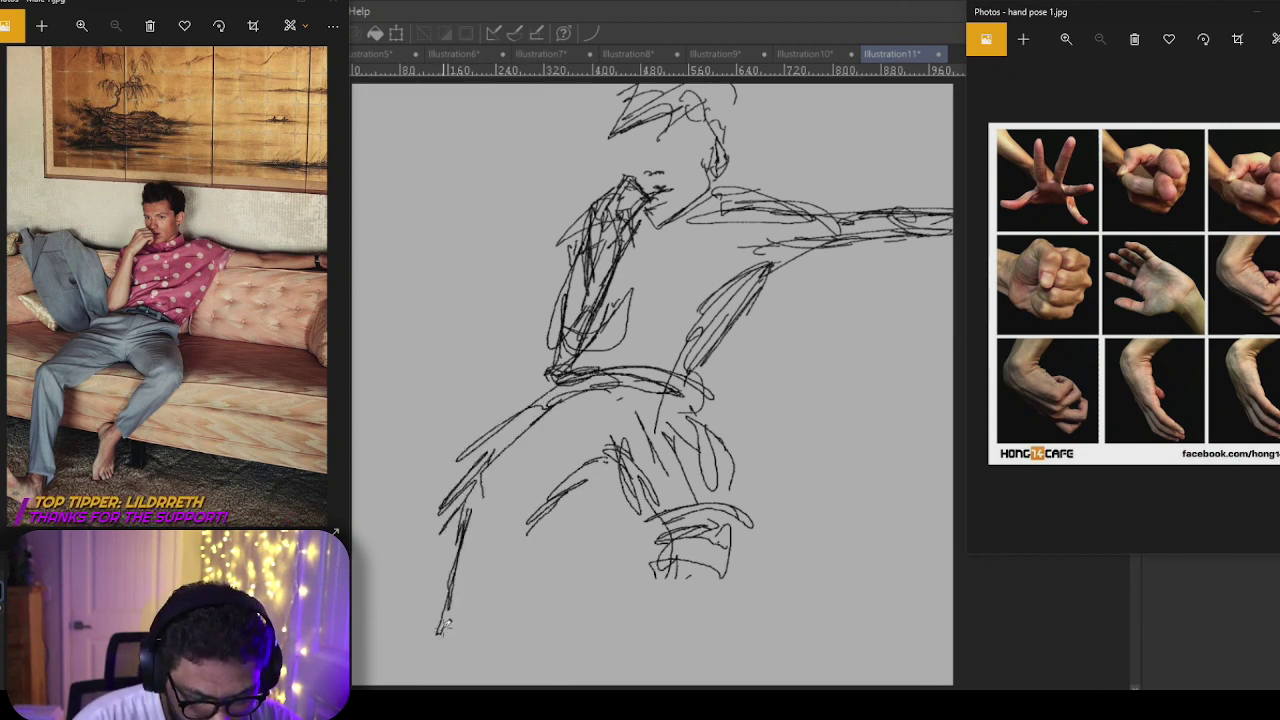
{"action": "left_click_drag", "start_coordinate": [550, 508], "coordinate": [438, 630]}
{"action": "mouse_move", "coordinate": [556, 484]}
{"action": "left_mouse_down"}
{"action": "mouse_move", "coordinate": [494, 524]}
{"action": "mouse_move", "coordinate": [466, 642]}
{"action": "mouse_move", "coordinate": [482, 620]}
{"action": "left_mouse_up"}
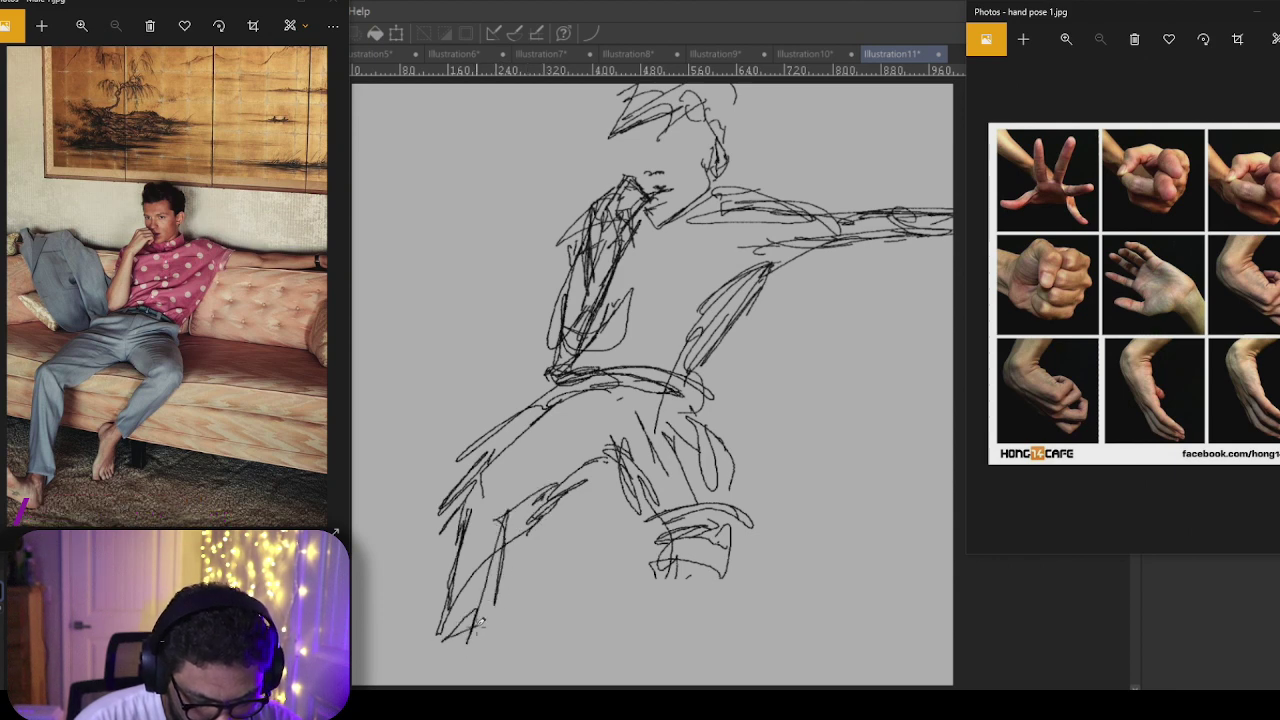
Step: Draw the extended leg's foot with its toes and heel, and reinforce the inner contour of that leg
{"action": "left_click_drag", "start_coordinate": [410, 636], "coordinate": [462, 656]}
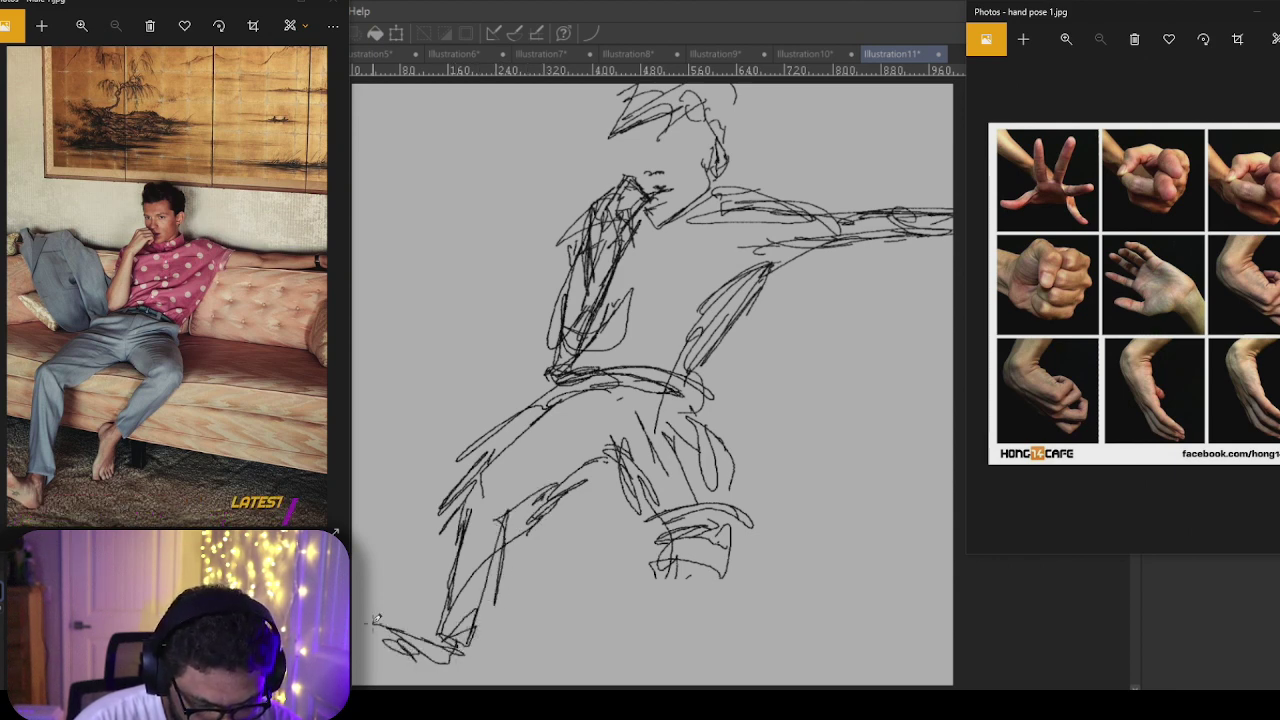
{"action": "mouse_move", "coordinate": [362, 622]}
{"action": "left_mouse_down"}
{"action": "mouse_move", "coordinate": [480, 664]}
{"action": "mouse_move", "coordinate": [369, 635]}
{"action": "left_mouse_up"}
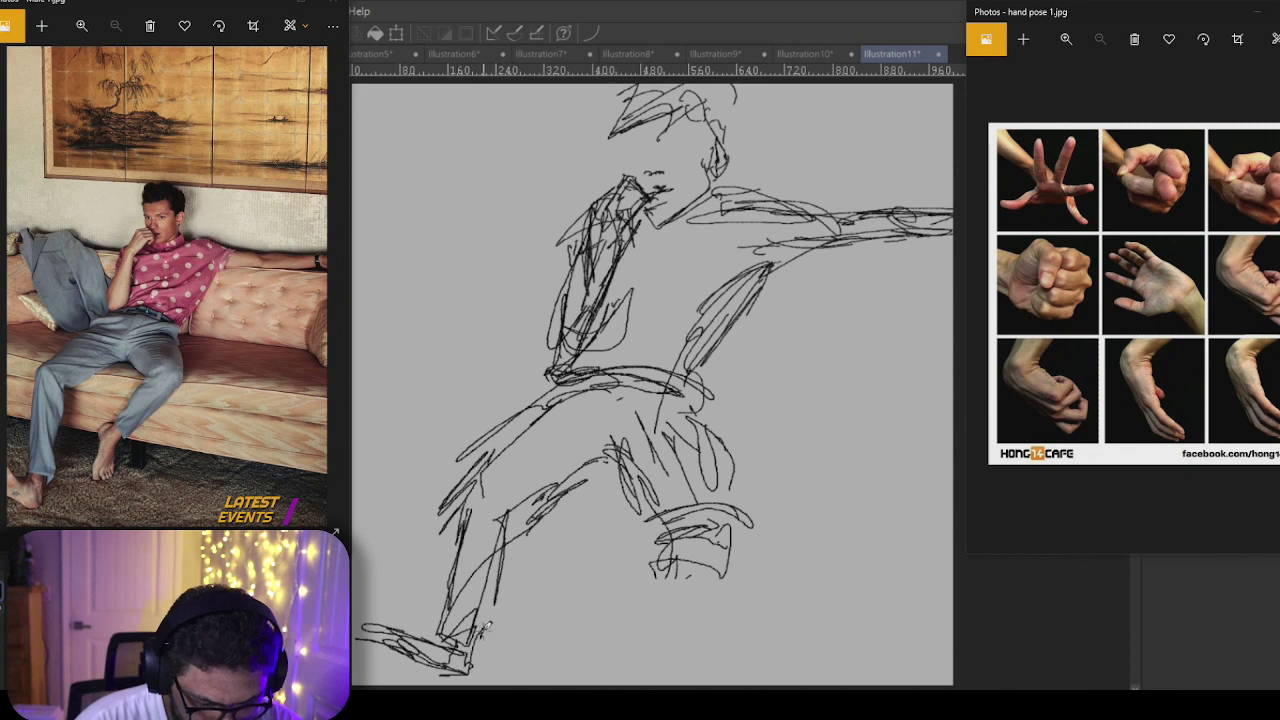
{"action": "left_click_drag", "start_coordinate": [565, 481], "coordinate": [608, 470]}
Step: Draw the sofa's front edge as a long line passing behind both legs to each side of the canvas
{"action": "left_click_drag", "start_coordinate": [458, 510], "coordinate": [598, 528]}
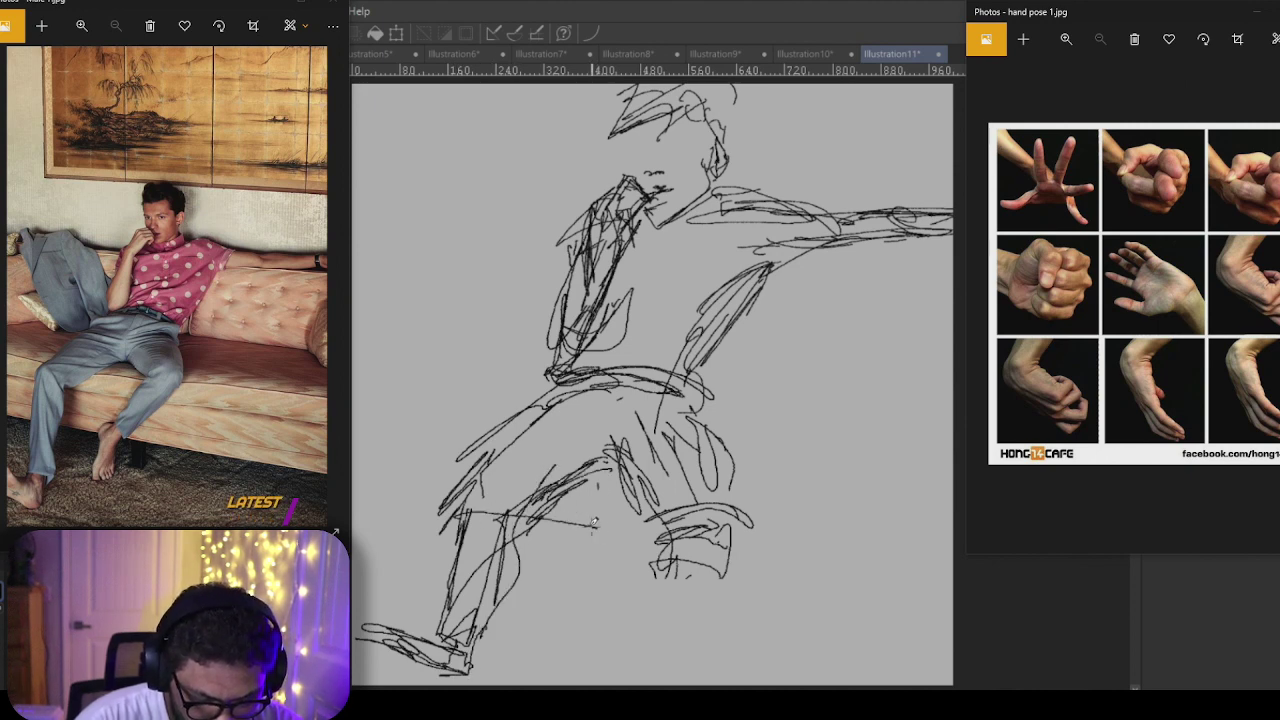
{"action": "left_click_drag", "start_coordinate": [510, 524], "coordinate": [682, 542]}
{"action": "mouse_move", "coordinate": [646, 548]}
{"action": "left_mouse_down"}
{"action": "mouse_move", "coordinate": [600, 542]}
{"action": "mouse_move", "coordinate": [952, 547]}
{"action": "left_mouse_up"}
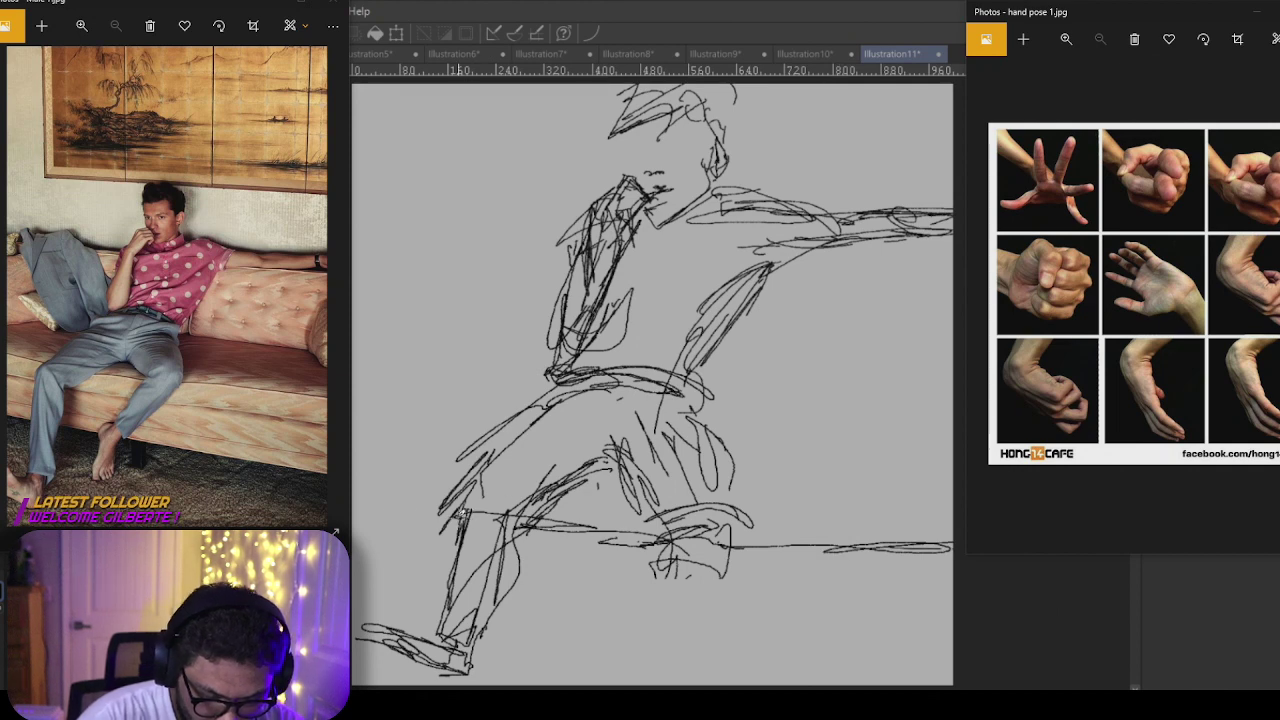
{"action": "left_click_drag", "start_coordinate": [462, 512], "coordinate": [370, 508]}
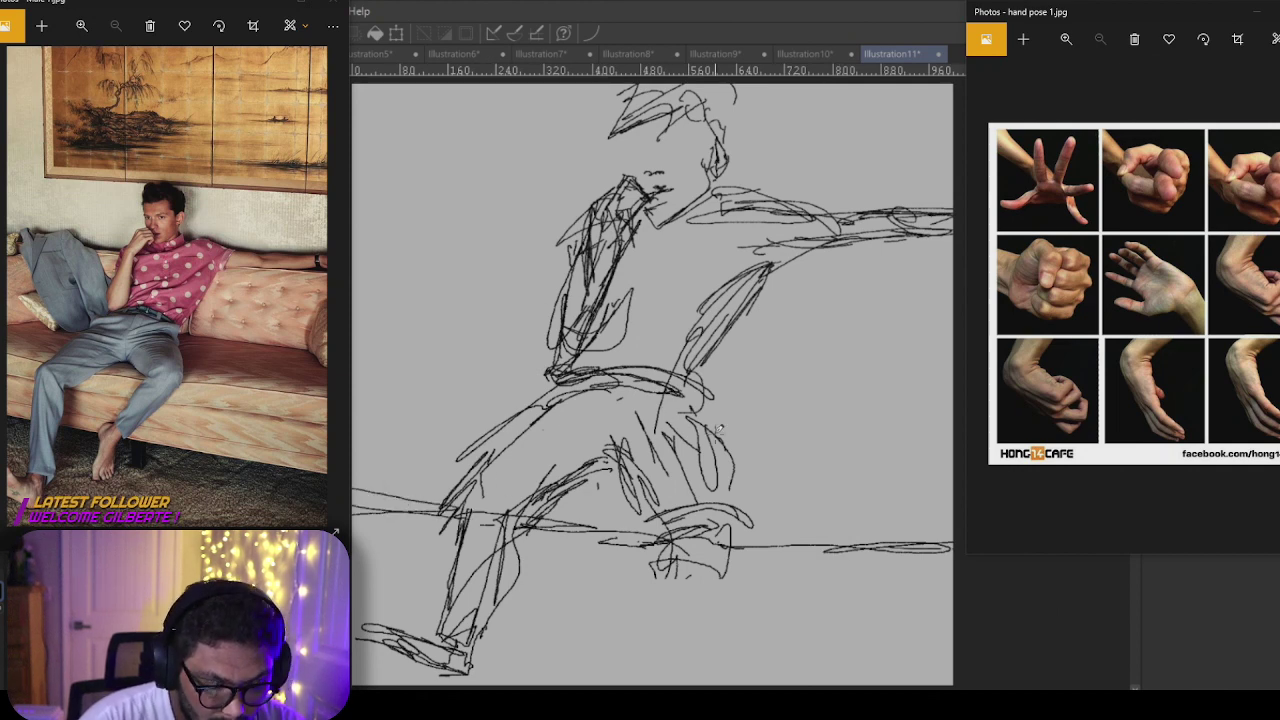
Step: Draw the sofa's seat line from the hip to the right canvas edge and the backrest edge beneath the outstretched arm
{"action": "left_click_drag", "start_coordinate": [690, 392], "coordinate": [952, 410]}
{"action": "left_click_drag", "start_coordinate": [704, 396], "coordinate": [952, 432]}
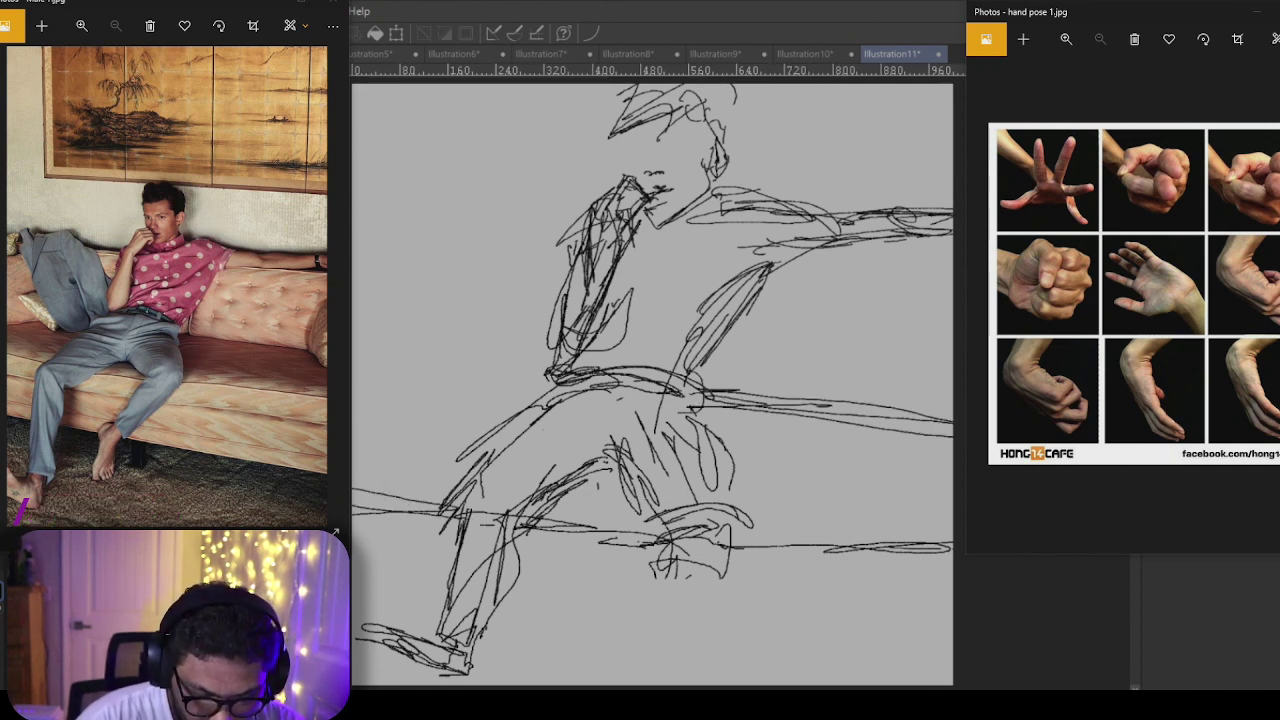
{"action": "left_click_drag", "start_coordinate": [800, 402], "coordinate": [950, 420]}
{"action": "left_click_drag", "start_coordinate": [780, 258], "coordinate": [944, 251]}
{"action": "left_click_drag", "start_coordinate": [804, 247], "coordinate": [942, 245]}
{"action": "left_click_drag", "start_coordinate": [864, 258], "coordinate": [934, 261]}
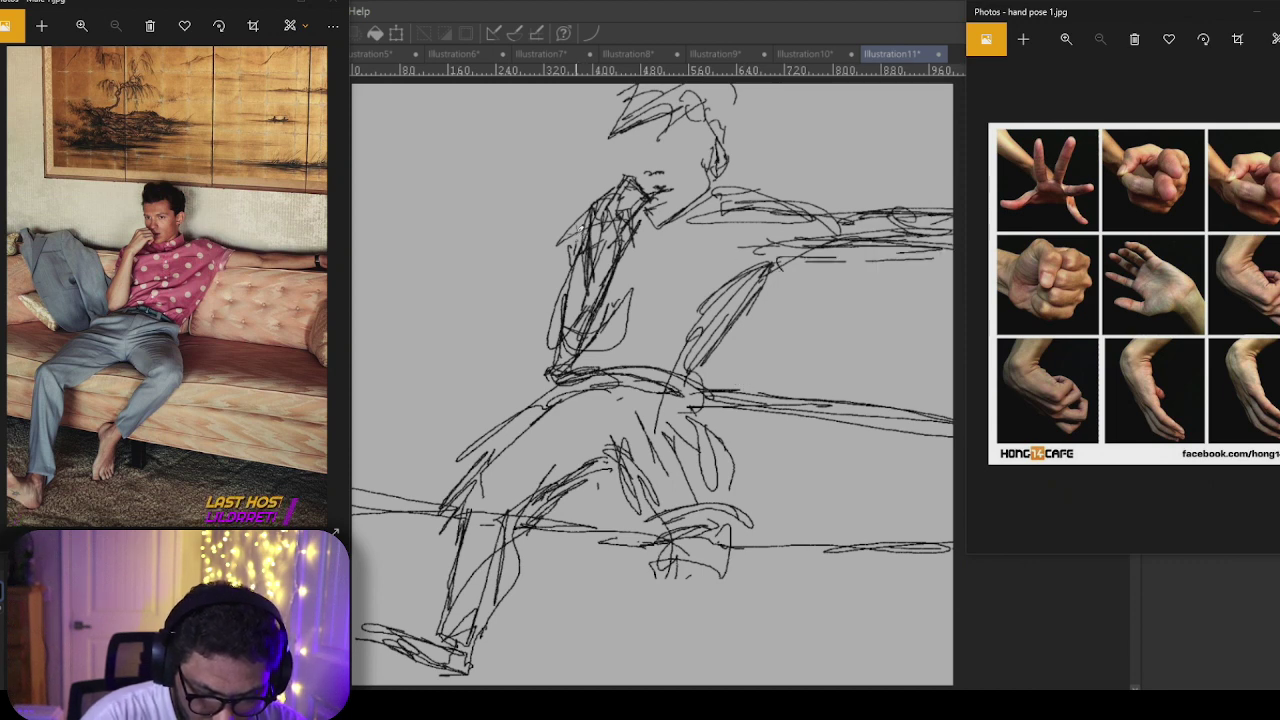
Step: Extend the sofa's backrest and seat lines to the left of the figure, rounding the end of the backrest
{"action": "left_click_drag", "start_coordinate": [400, 226], "coordinate": [590, 245]}
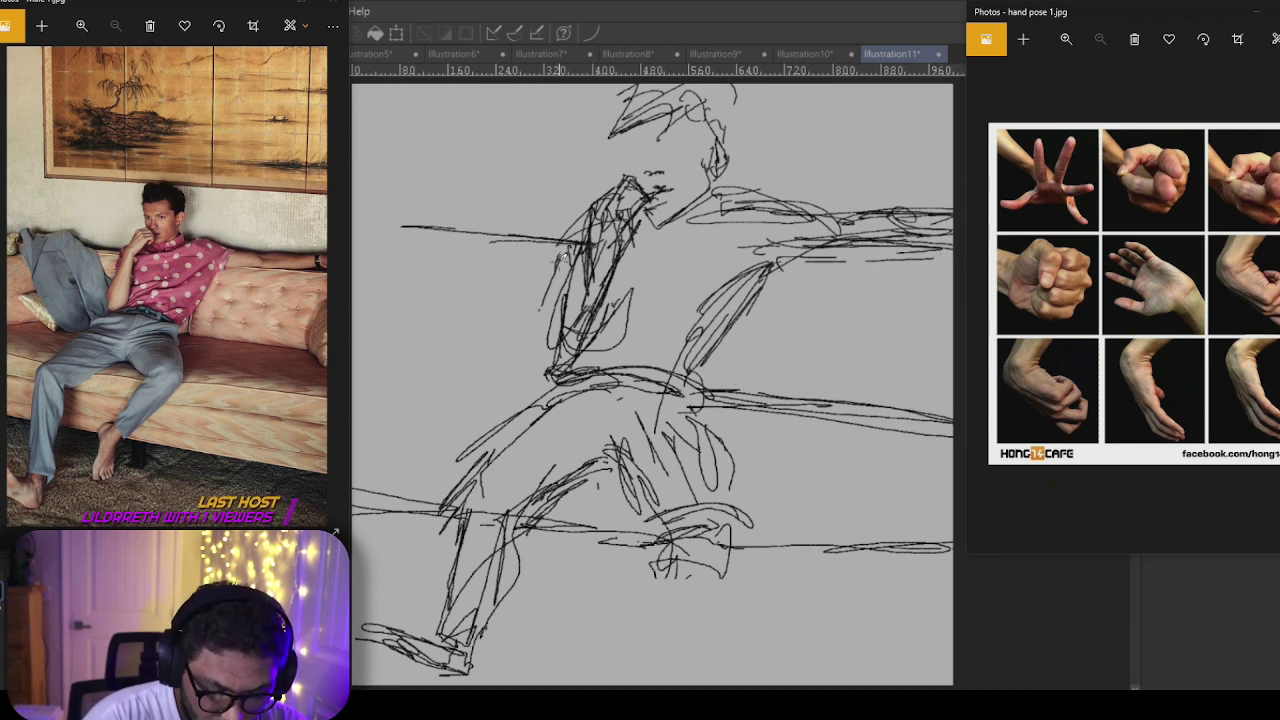
{"action": "left_click_drag", "start_coordinate": [352, 380], "coordinate": [574, 404]}
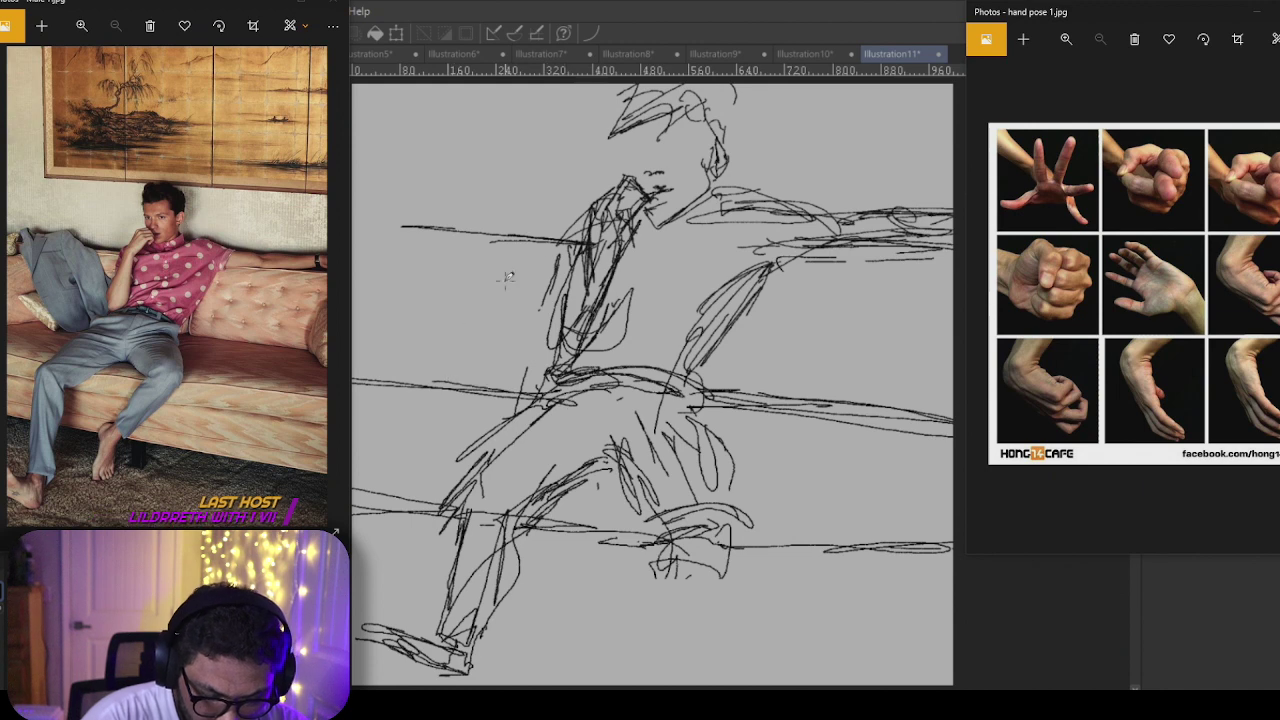
{"action": "left_click_drag", "start_coordinate": [474, 263], "coordinate": [401, 229]}
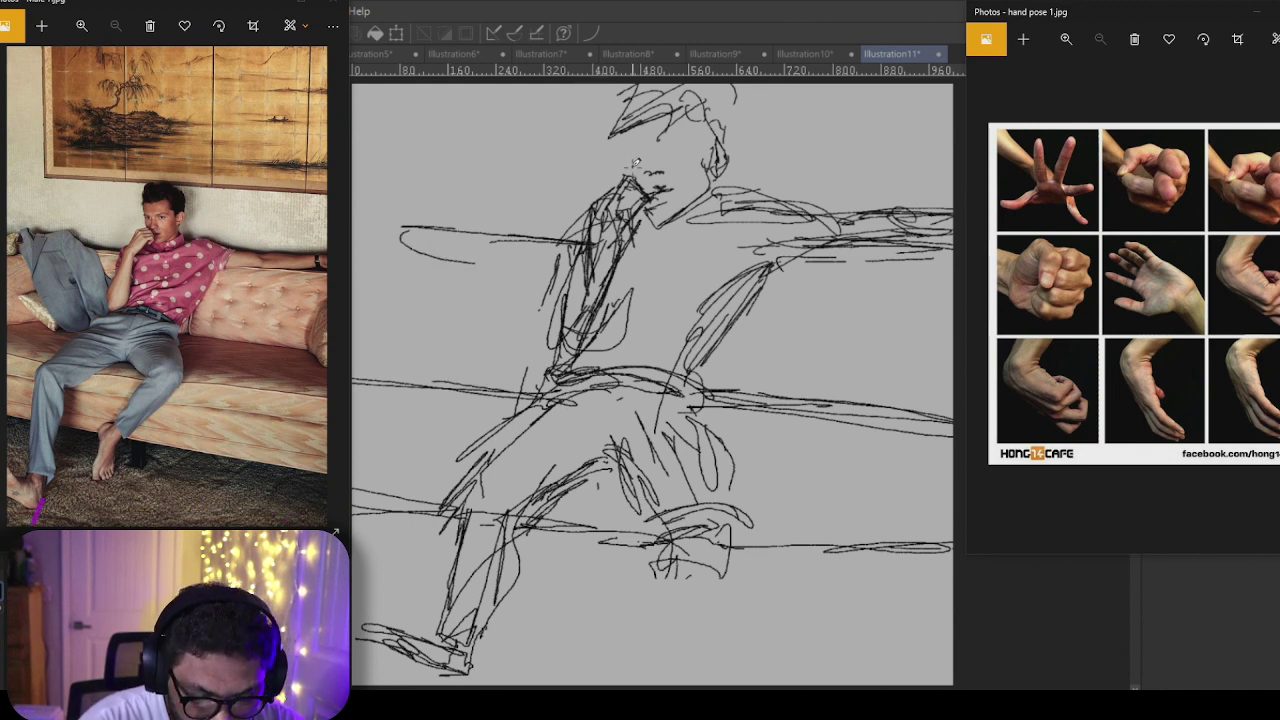
Step: Add the eyes and brows to the face, and sketch the bent leg's calf, ankle and heel
{"action": "mouse_move", "coordinate": [655, 147]}
{"action": "left_mouse_down"}
{"action": "mouse_move", "coordinate": [694, 138]}
{"action": "mouse_move", "coordinate": [634, 154]}
{"action": "left_mouse_up"}
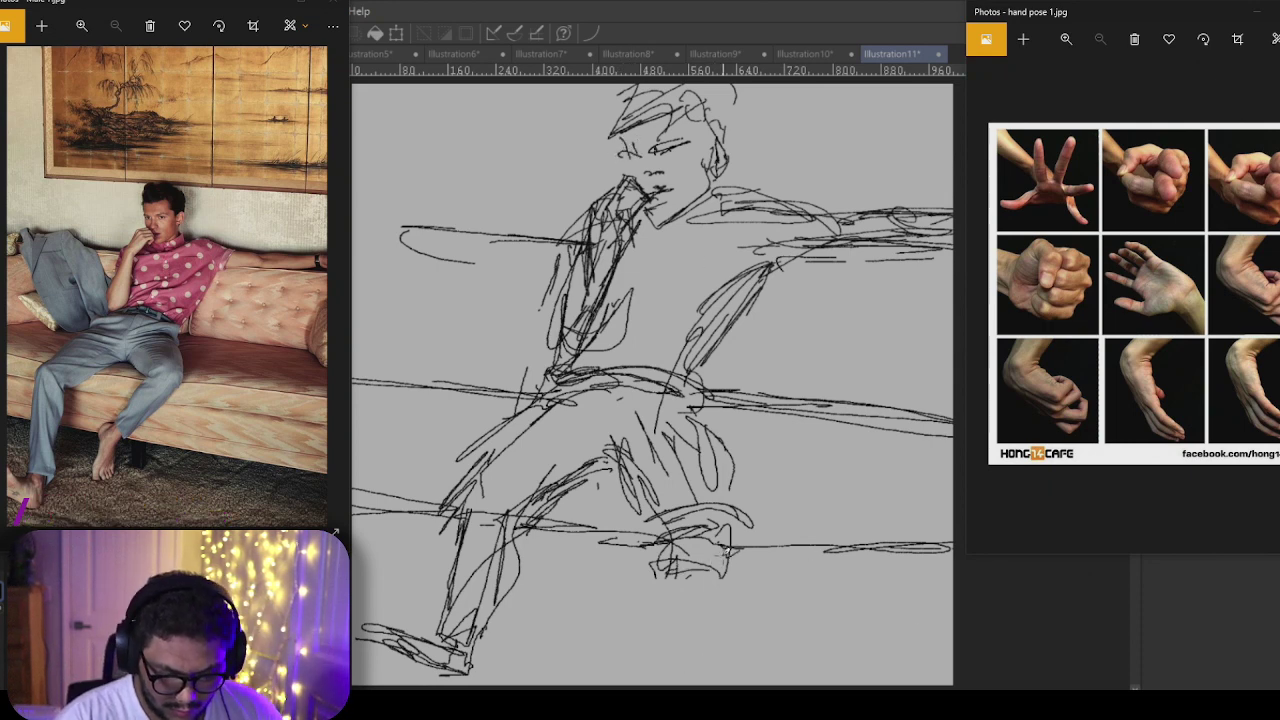
{"action": "mouse_move", "coordinate": [728, 548]}
{"action": "left_mouse_down"}
{"action": "mouse_move", "coordinate": [680, 622]}
{"action": "mouse_move", "coordinate": [620, 655]}
{"action": "left_mouse_up"}
{"action": "mouse_move", "coordinate": [690, 555]}
{"action": "left_mouse_down"}
{"action": "mouse_move", "coordinate": [615, 630]}
{"action": "mouse_move", "coordinate": [631, 647]}
{"action": "mouse_move", "coordinate": [587, 637]}
{"action": "left_mouse_up"}
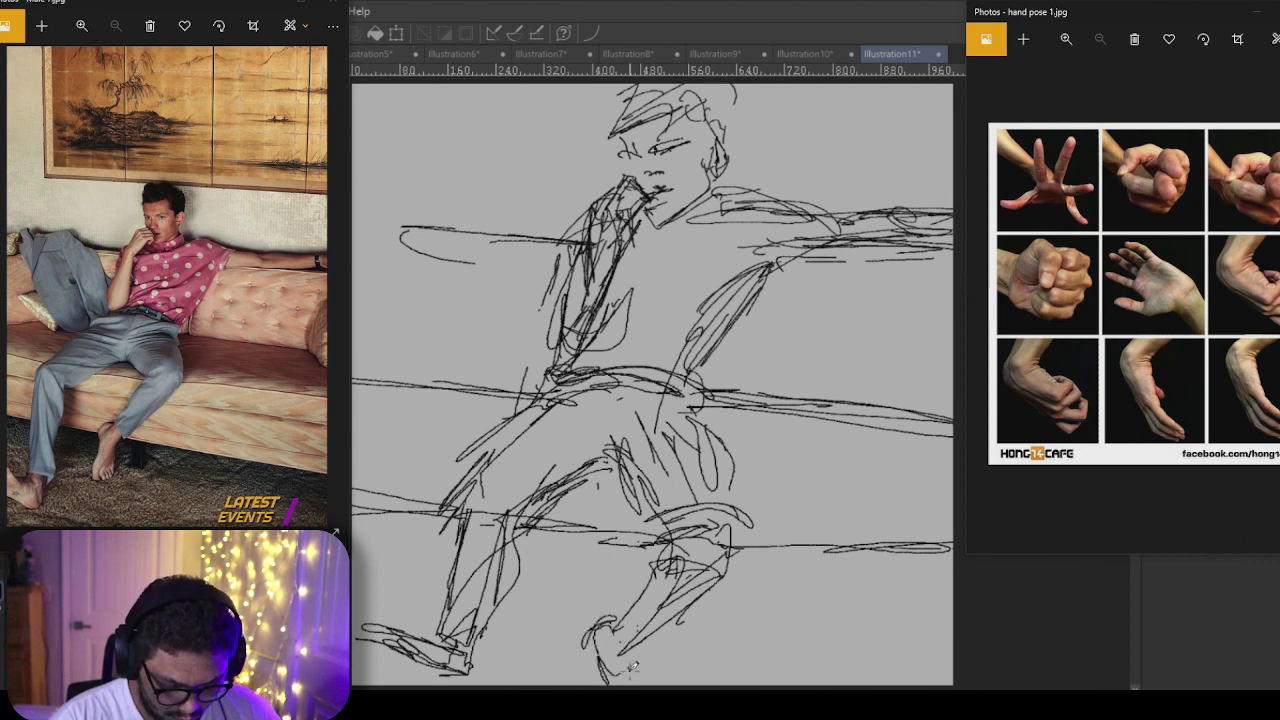
Step: Move the whole sketch upward on the canvas to free space below the feet
{"action": "left_click", "coordinate": [397, 34]}
{"action": "left_click_drag", "start_coordinate": [700, 450], "coordinate": [688, 374]}
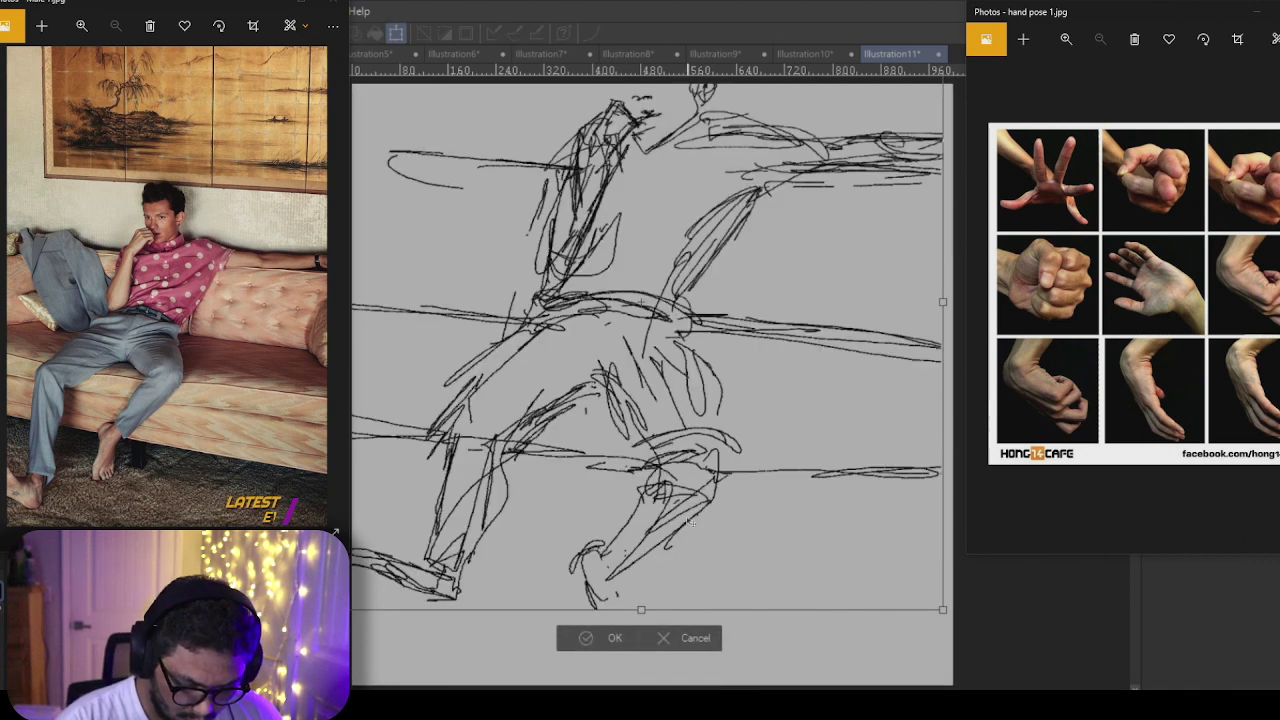
{"action": "left_click", "coordinate": [617, 634]}
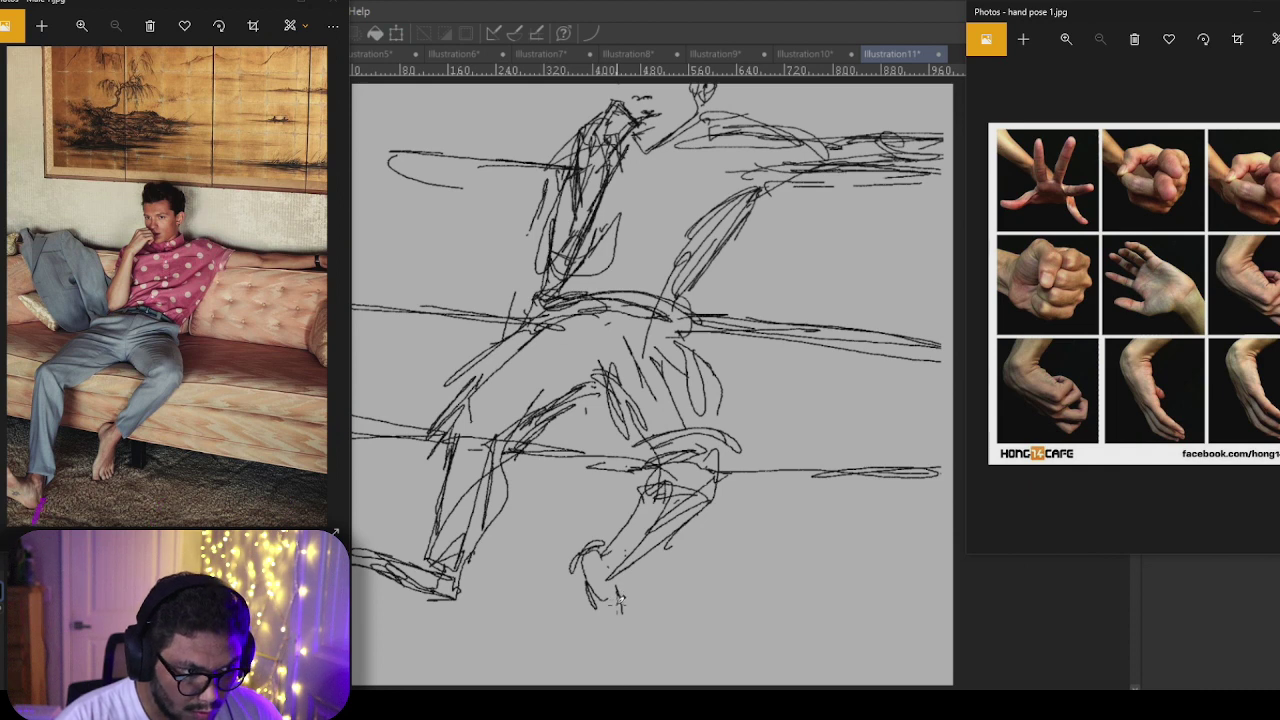
Step: Complete the bent leg's foot with toes and reinforce its thigh, knee and calf contours with extra strokes
{"action": "mouse_move", "coordinate": [620, 602]}
{"action": "left_mouse_down"}
{"action": "mouse_move", "coordinate": [596, 617]}
{"action": "mouse_move", "coordinate": [630, 612]}
{"action": "mouse_move", "coordinate": [598, 625]}
{"action": "left_mouse_up"}
{"action": "mouse_move", "coordinate": [595, 555]}
{"action": "left_mouse_down"}
{"action": "mouse_move", "coordinate": [582, 587]}
{"action": "mouse_move", "coordinate": [591, 607]}
{"action": "mouse_move", "coordinate": [594, 555]}
{"action": "mouse_move", "coordinate": [712, 488]}
{"action": "mouse_move", "coordinate": [685, 330]}
{"action": "mouse_move", "coordinate": [752, 402]}
{"action": "left_mouse_up"}
{"action": "left_click_drag", "start_coordinate": [684, 358], "coordinate": [750, 423]}
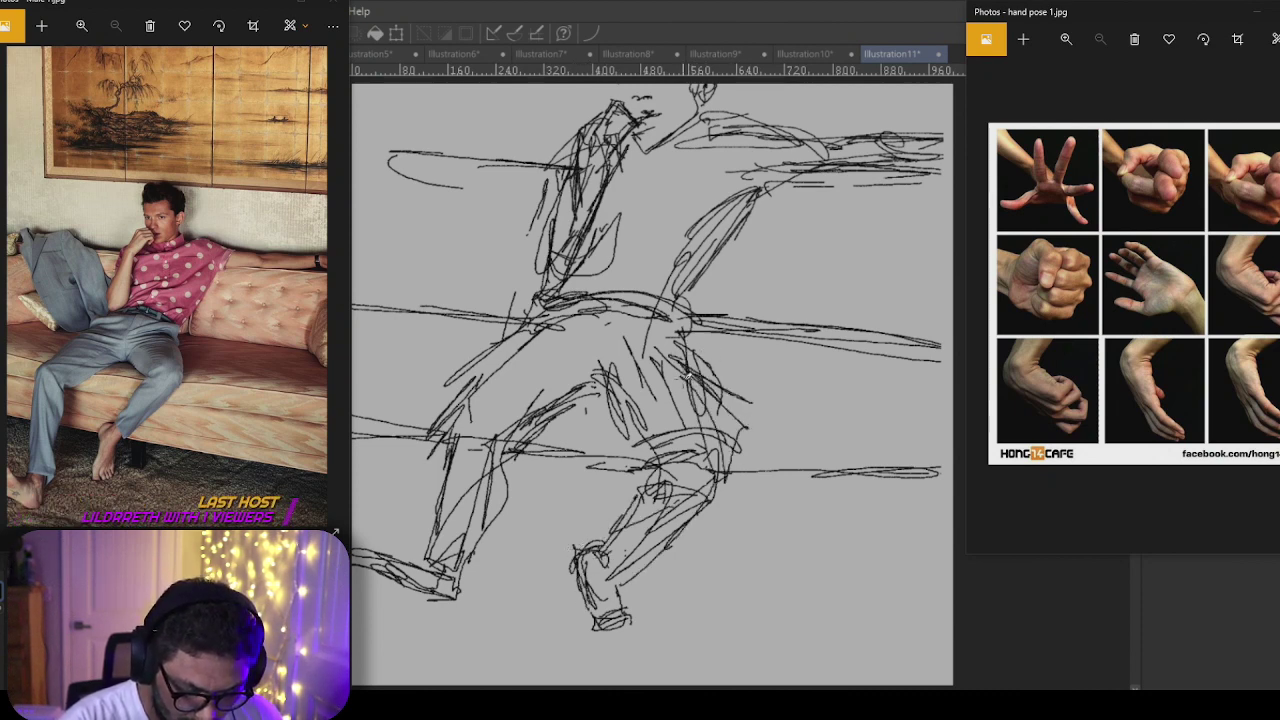
{"action": "left_click_drag", "start_coordinate": [678, 372], "coordinate": [740, 462]}
{"action": "left_click_drag", "start_coordinate": [740, 436], "coordinate": [716, 488]}
{"action": "left_click_drag", "start_coordinate": [610, 378], "coordinate": [698, 470]}
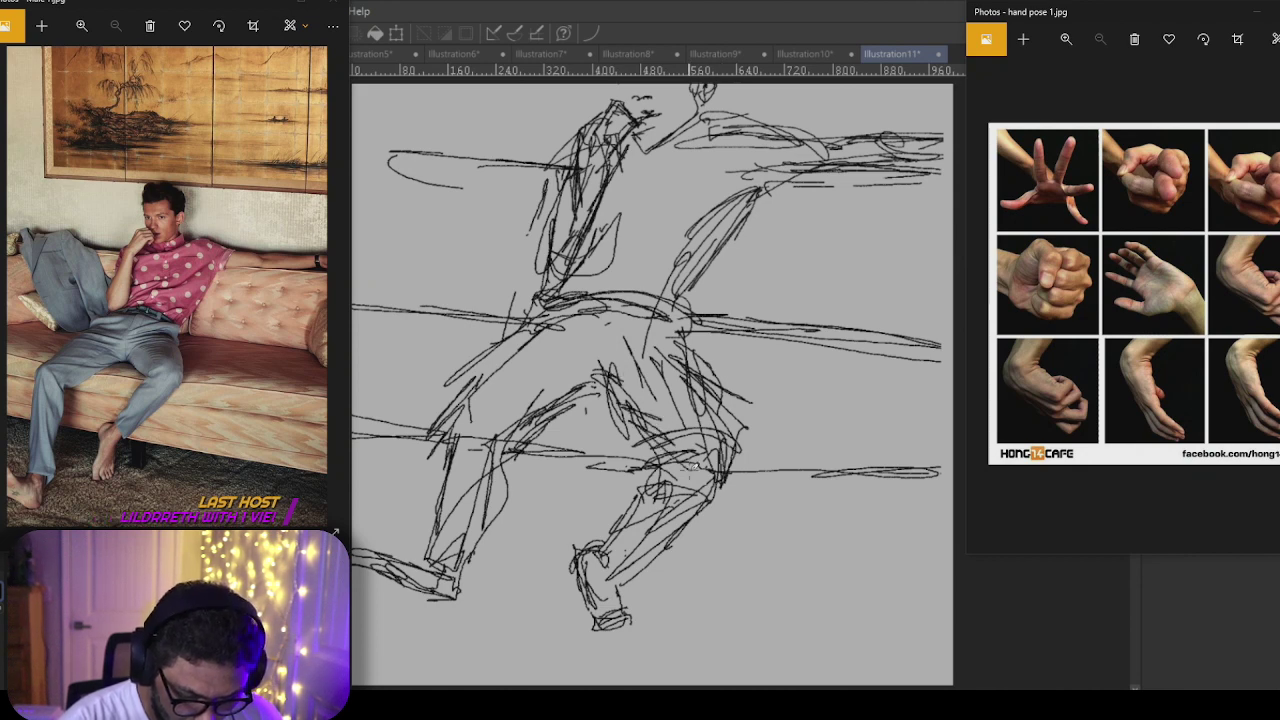
{"action": "mouse_move", "coordinate": [610, 404]}
{"action": "left_mouse_down"}
{"action": "mouse_move", "coordinate": [706, 466]}
{"action": "mouse_move", "coordinate": [672, 458]}
{"action": "left_mouse_up"}
{"action": "mouse_move", "coordinate": [740, 440]}
{"action": "left_mouse_down"}
{"action": "mouse_move", "coordinate": [705, 508]}
{"action": "mouse_move", "coordinate": [620, 593]}
{"action": "left_mouse_up"}
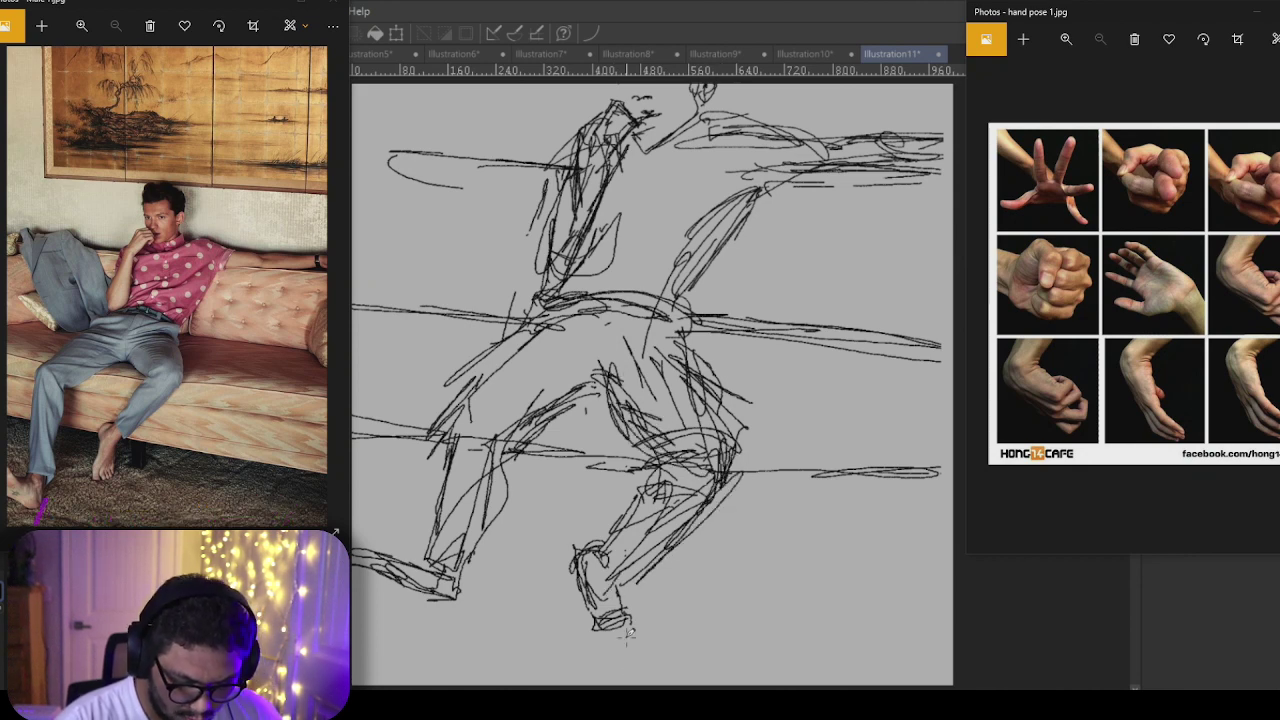
Step: Scale the whole sketch down to a bit over half size and place it in the canvas's upper-left area
{"action": "left_click", "coordinate": [403, 33]}
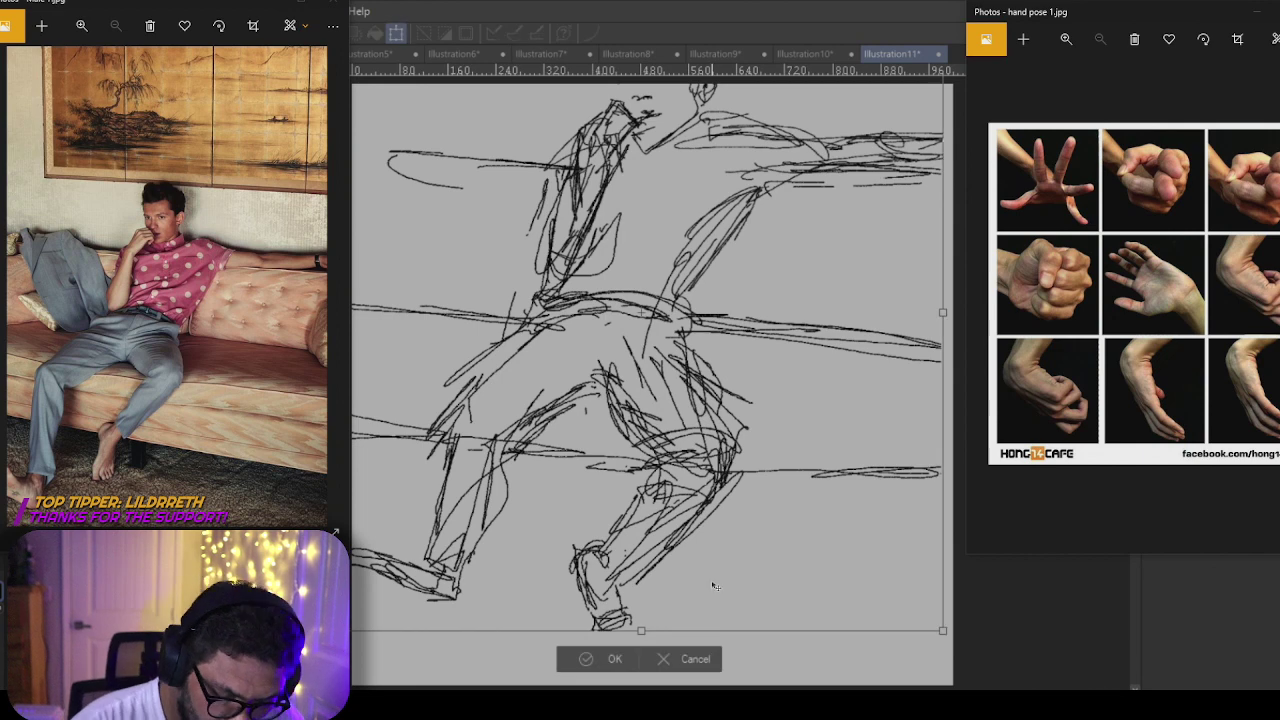
{"action": "mouse_move", "coordinate": [941, 631]}
{"action": "left_mouse_down"}
{"action": "mouse_move", "coordinate": [871, 586]}
{"action": "mouse_move", "coordinate": [698, 416]}
{"action": "mouse_move", "coordinate": [677, 366]}
{"action": "left_mouse_up"}
{"action": "left_click_drag", "start_coordinate": [594, 246], "coordinate": [629, 354]}
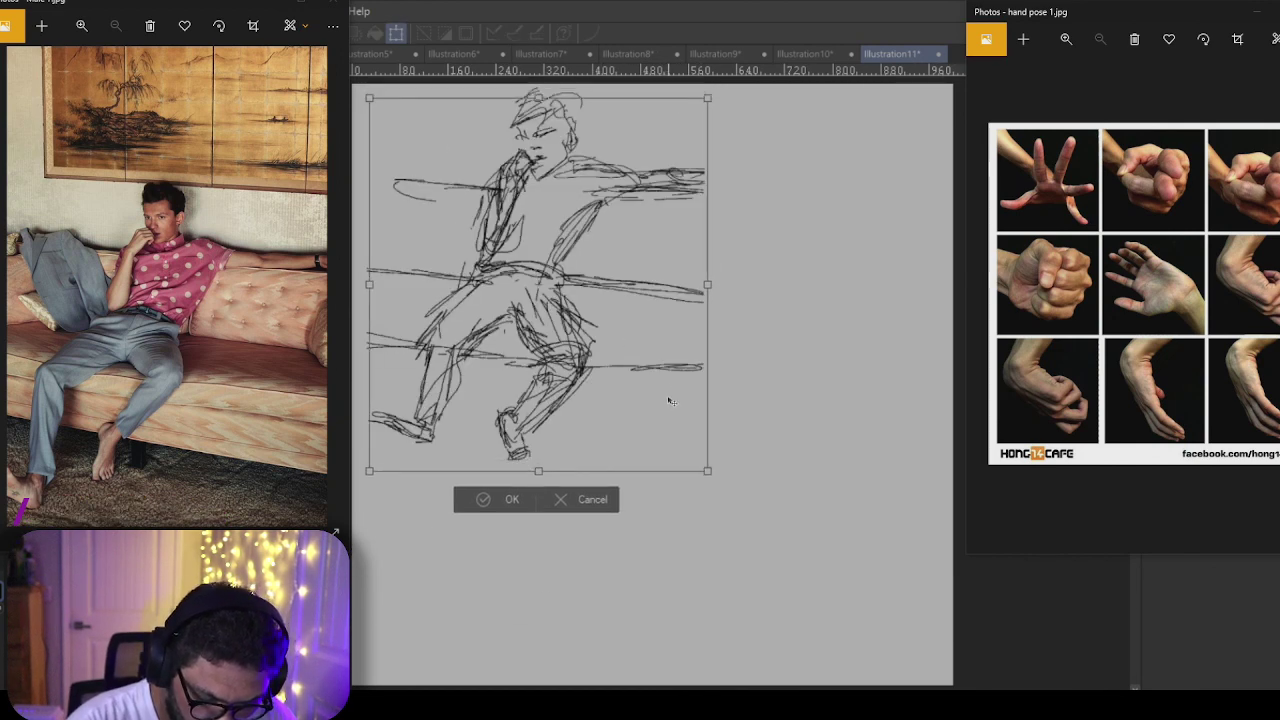
{"action": "left_click_drag", "start_coordinate": [668, 400], "coordinate": [670, 403]}
{"action": "mouse_move", "coordinate": [709, 474]}
{"action": "left_mouse_down"}
{"action": "mouse_move", "coordinate": [694, 431]}
{"action": "mouse_move", "coordinate": [677, 437]}
{"action": "mouse_move", "coordinate": [688, 455]}
{"action": "mouse_move", "coordinate": [669, 470]}
{"action": "left_mouse_up"}
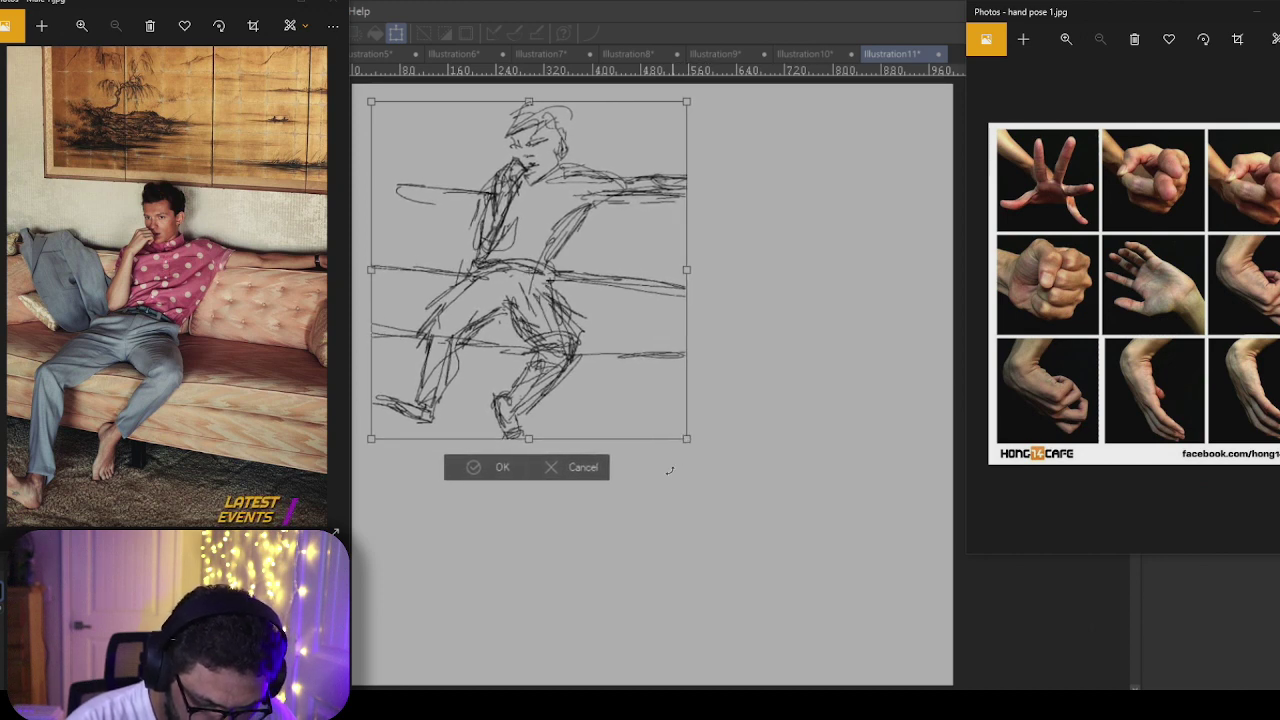
{"action": "left_click", "coordinate": [494, 470]}
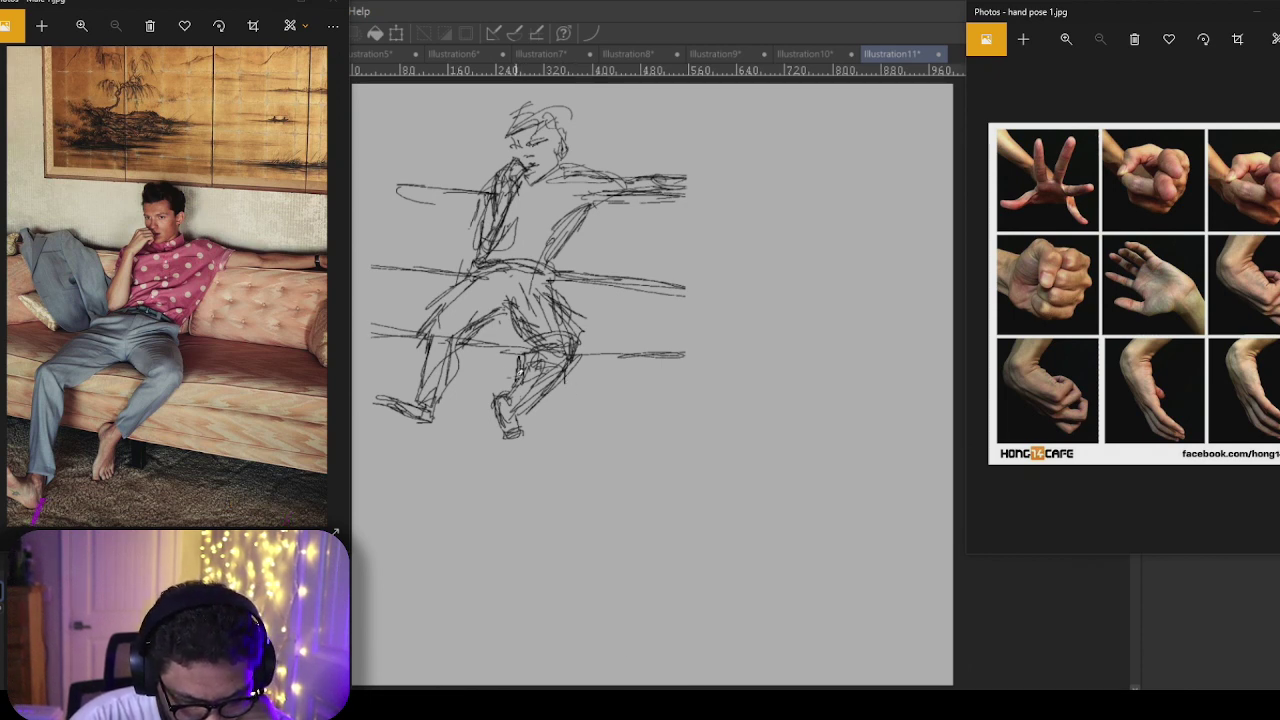
Step: Draw the sofa's lower base line behind the legs and a vertical edge closing its right side
{"action": "left_click_drag", "start_coordinate": [578, 374], "coordinate": [694, 381]}
{"action": "left_click_drag", "start_coordinate": [685, 182], "coordinate": [688, 280]}
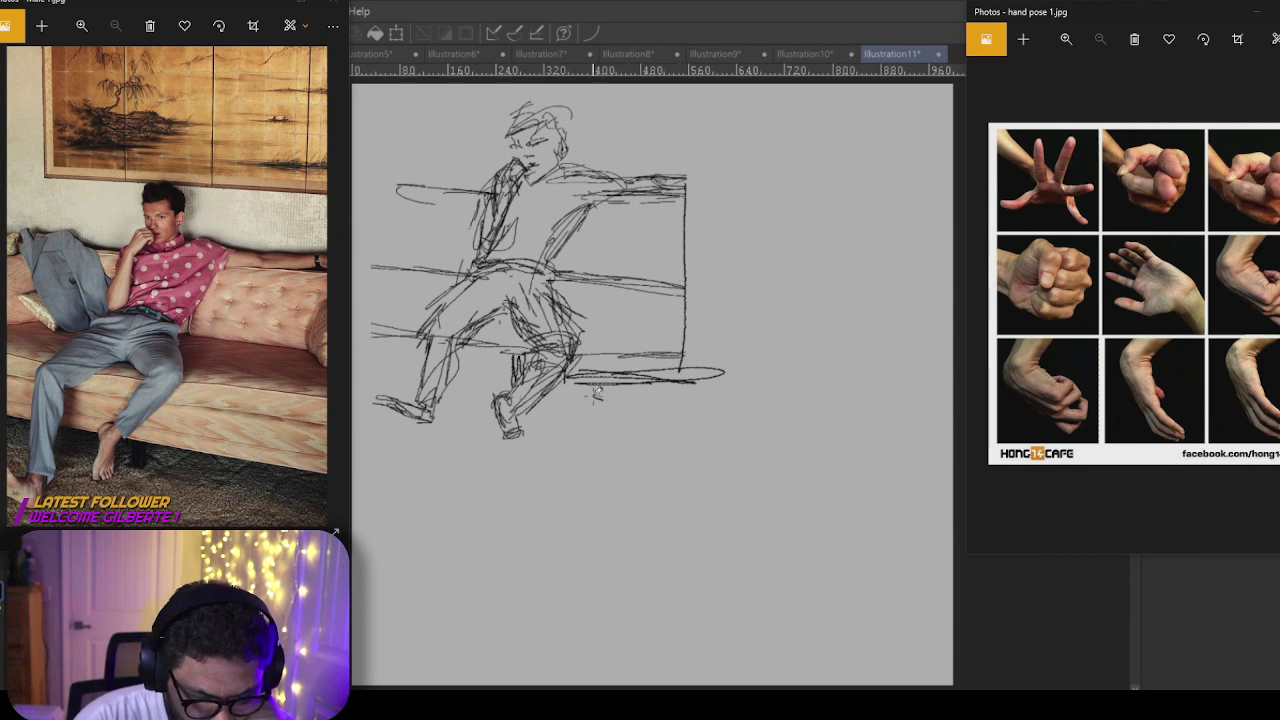
{"action": "mouse_move", "coordinate": [602, 400]}
{"action": "left_mouse_down"}
{"action": "mouse_move", "coordinate": [558, 379]}
{"action": "mouse_move", "coordinate": [372, 366]}
{"action": "left_mouse_up"}
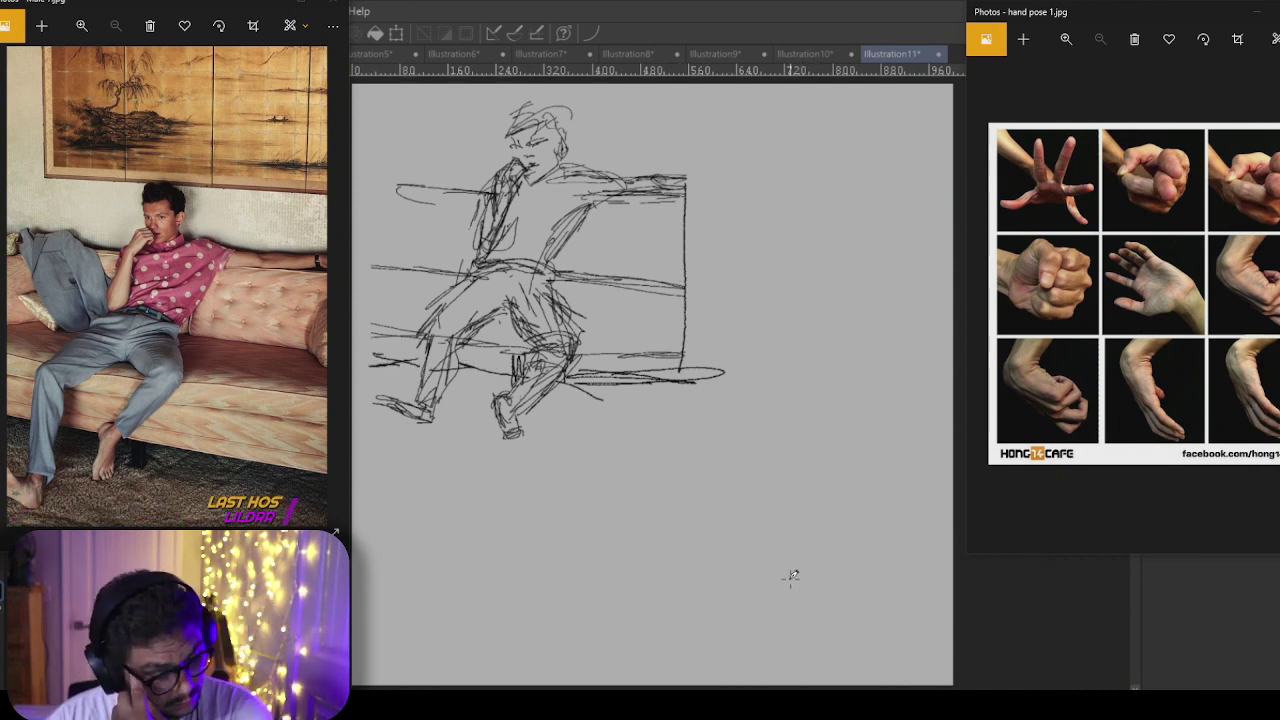
Step: Scale the whole sofa sketch down slightly more within the canvas's upper-left area
{"action": "left_click", "coordinate": [402, 33]}
{"action": "left_click_drag", "start_coordinate": [725, 436], "coordinate": [687, 408]}
{"action": "left_click", "coordinate": [495, 438]}
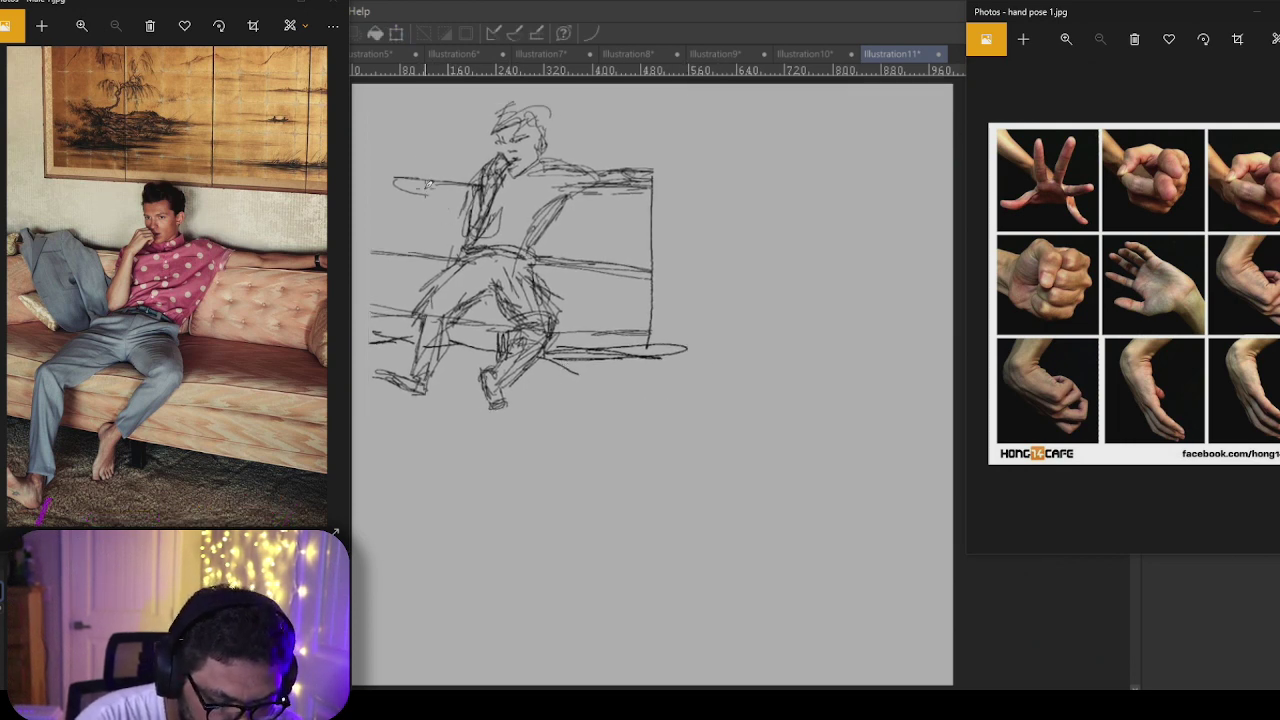
Step: Sketch the jacket draped over the backrest beside the raised arm, with jagged folds and a cushion outline below
{"action": "left_click_drag", "start_coordinate": [446, 182], "coordinate": [456, 216]}
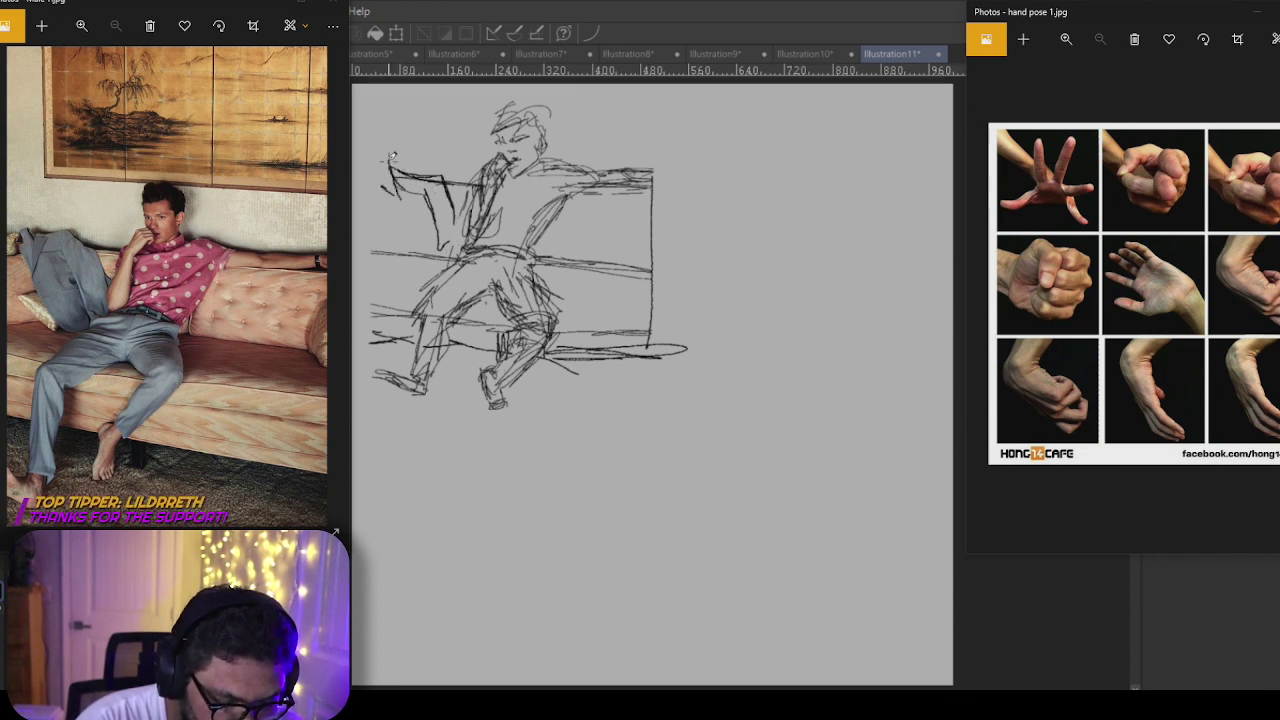
{"action": "left_click_drag", "start_coordinate": [382, 196], "coordinate": [394, 176]}
{"action": "left_click_drag", "start_coordinate": [389, 164], "coordinate": [398, 208]}
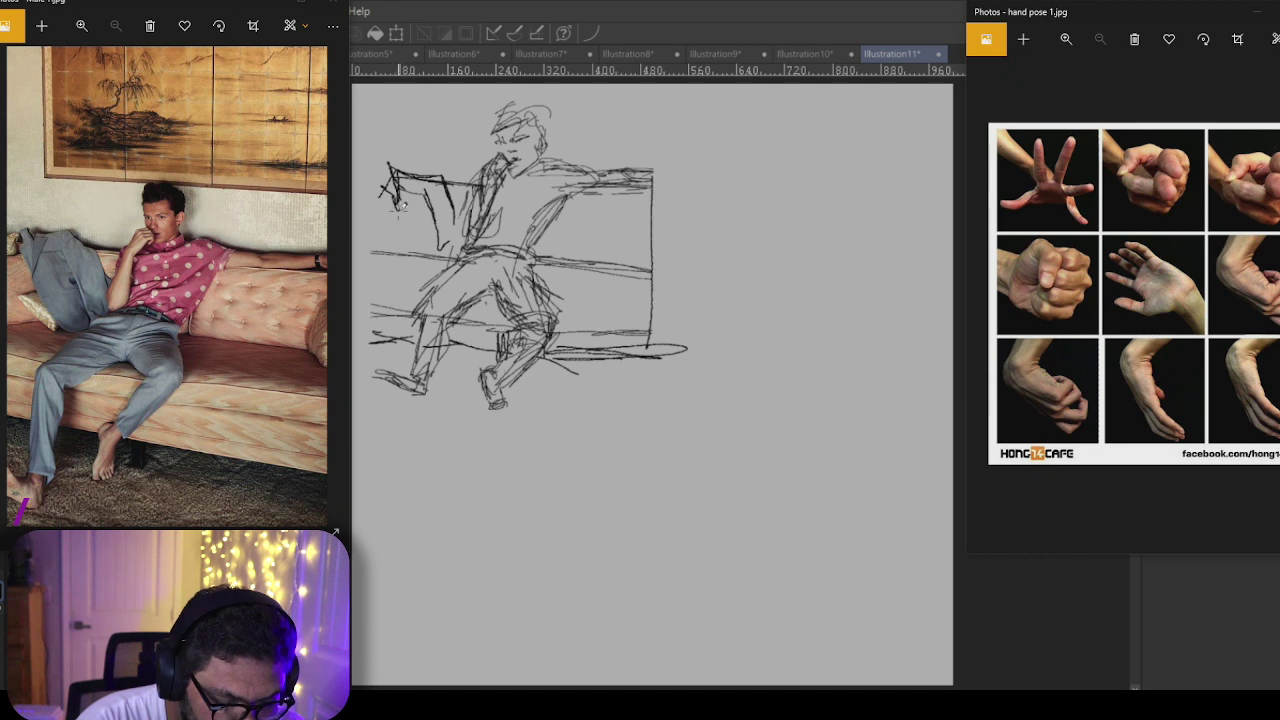
{"action": "mouse_move", "coordinate": [394, 266]}
{"action": "left_mouse_down"}
{"action": "mouse_move", "coordinate": [430, 258]}
{"action": "mouse_move", "coordinate": [413, 283]}
{"action": "left_mouse_up"}
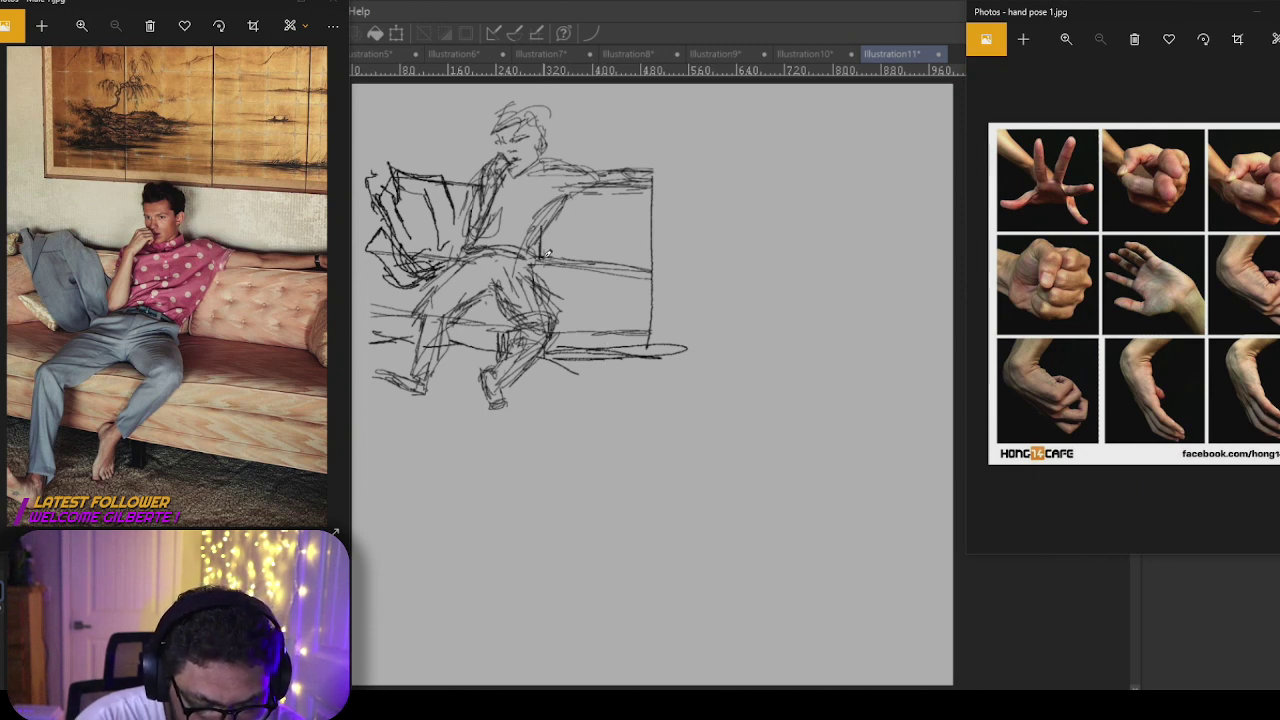
Step: Reinforce the sofa's seat line beside the torso and scale the whole sketch to under half size in the canvas's upper-left corner
{"action": "left_click_drag", "start_coordinate": [558, 261], "coordinate": [657, 276]}
{"action": "left_click_drag", "start_coordinate": [604, 264], "coordinate": [553, 257]}
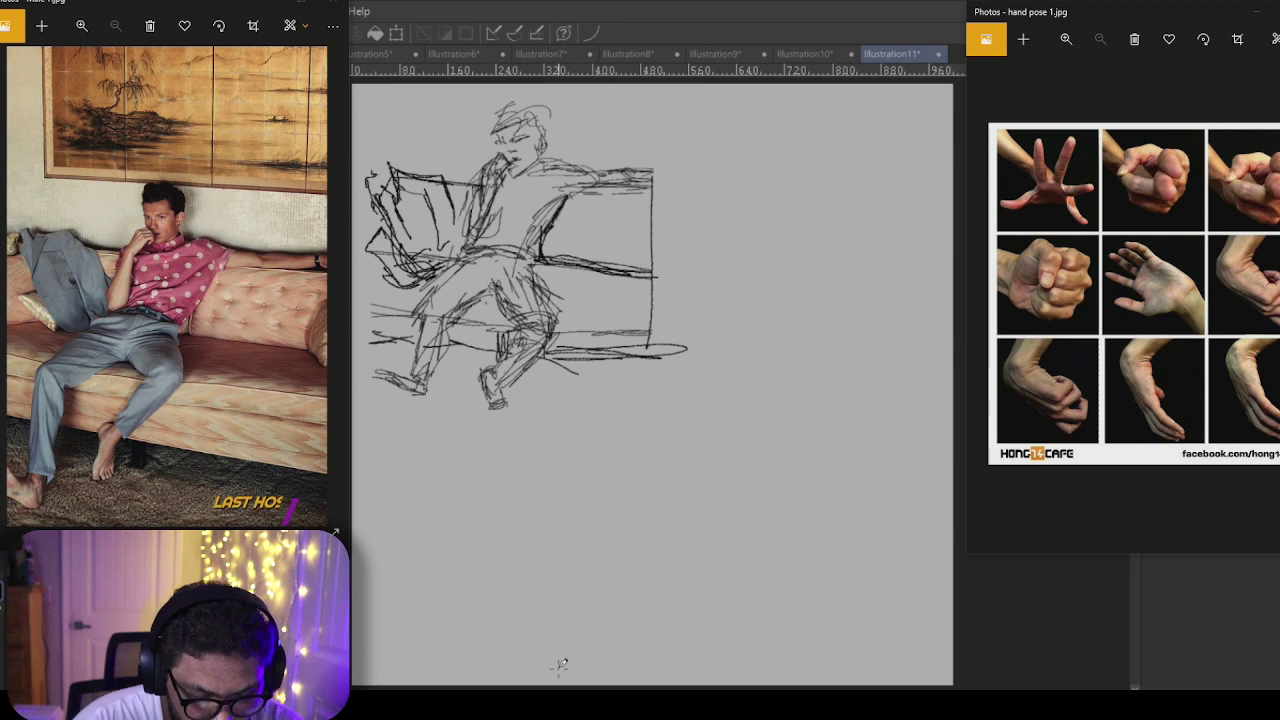
{"action": "left_click", "coordinate": [398, 32]}
{"action": "mouse_move", "coordinate": [687, 408]}
{"action": "left_mouse_down"}
{"action": "mouse_move", "coordinate": [571, 277]}
{"action": "mouse_move", "coordinate": [492, 226]}
{"action": "left_mouse_up"}
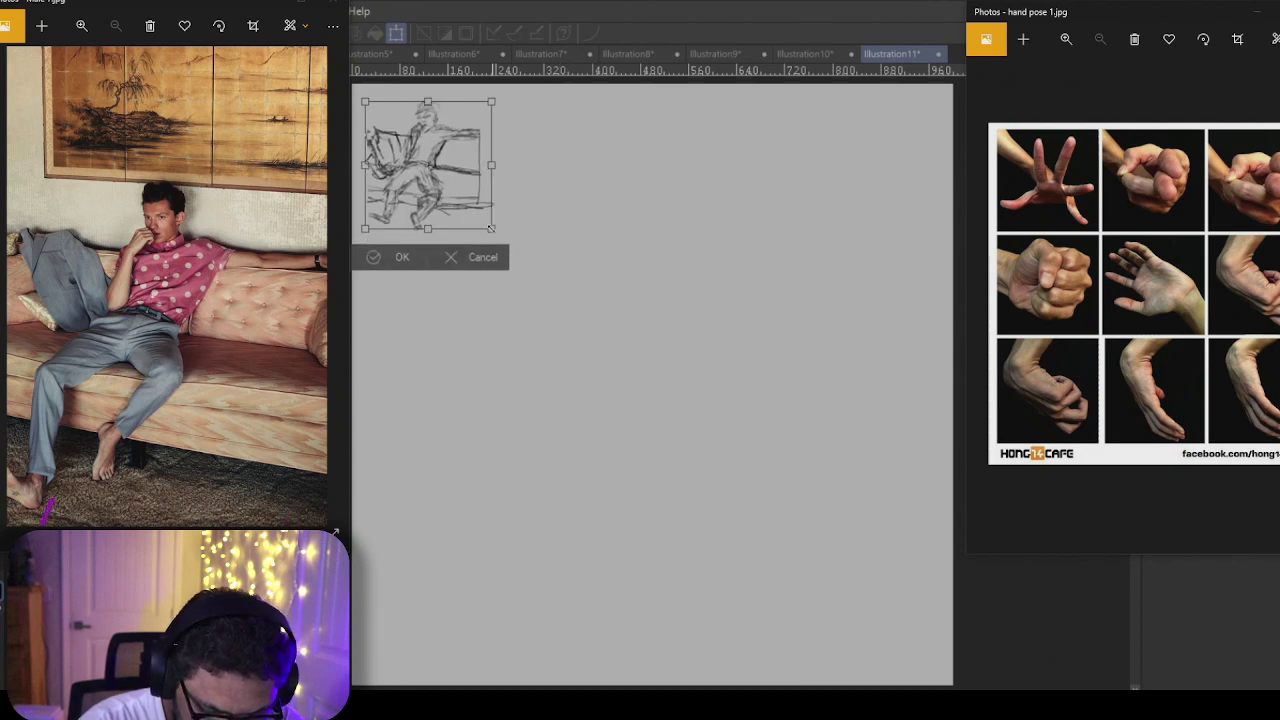
{"action": "left_click", "coordinate": [403, 254]}
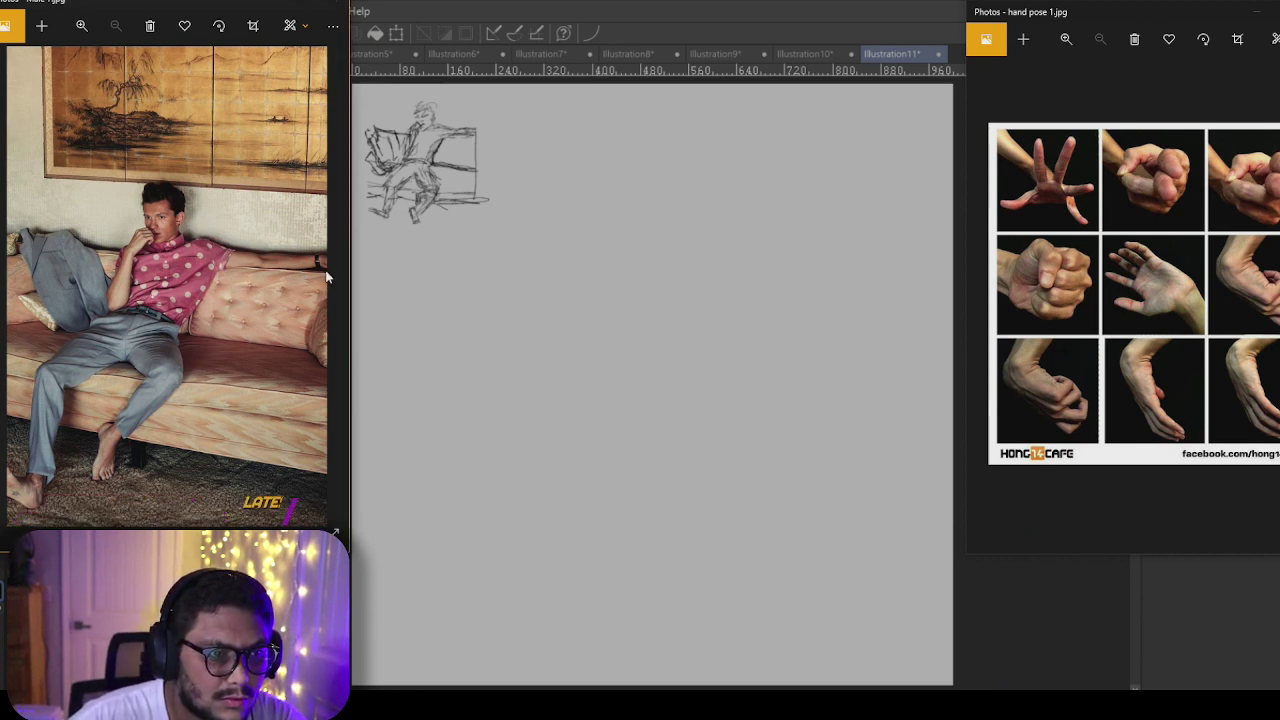
Step: Widen the male reference photo window and switch to the photo of the suited man sitting on the floor
{"action": "left_click_drag", "start_coordinate": [350, 276], "coordinate": [385, 274]}
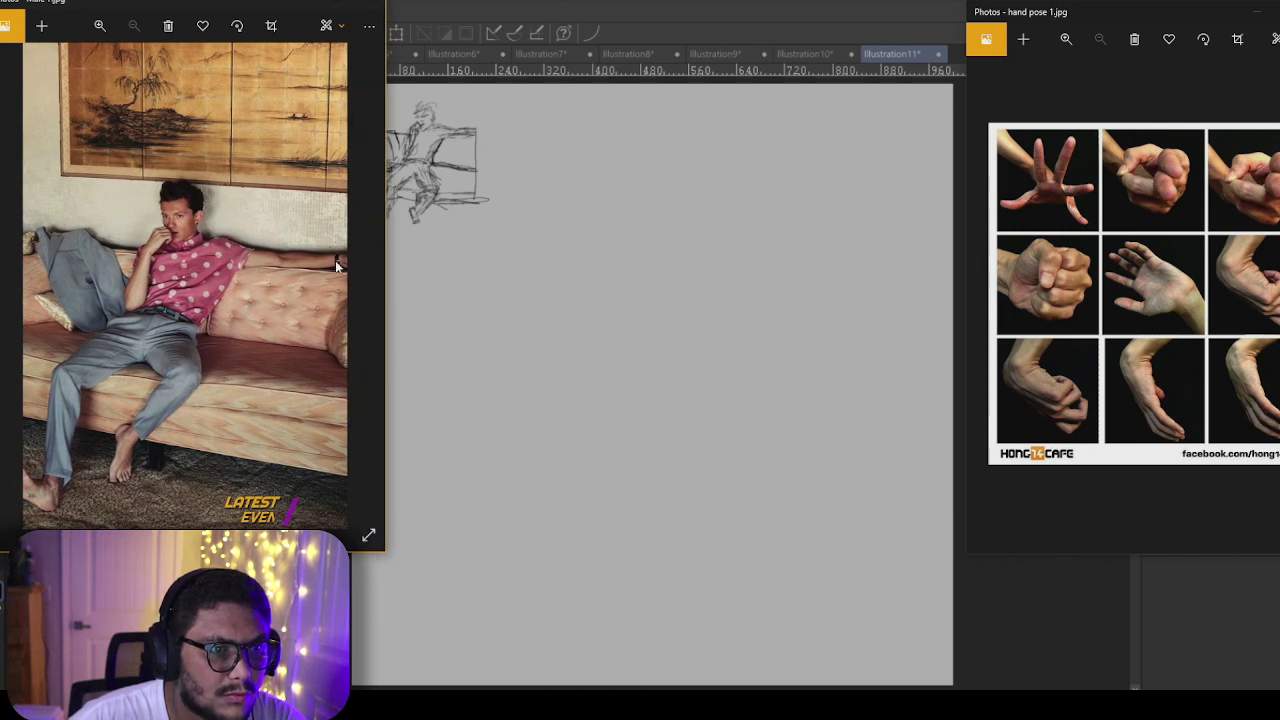
{"action": "right_click", "coordinate": [292, 308]}
{"action": "left_click", "coordinate": [203, 162]}
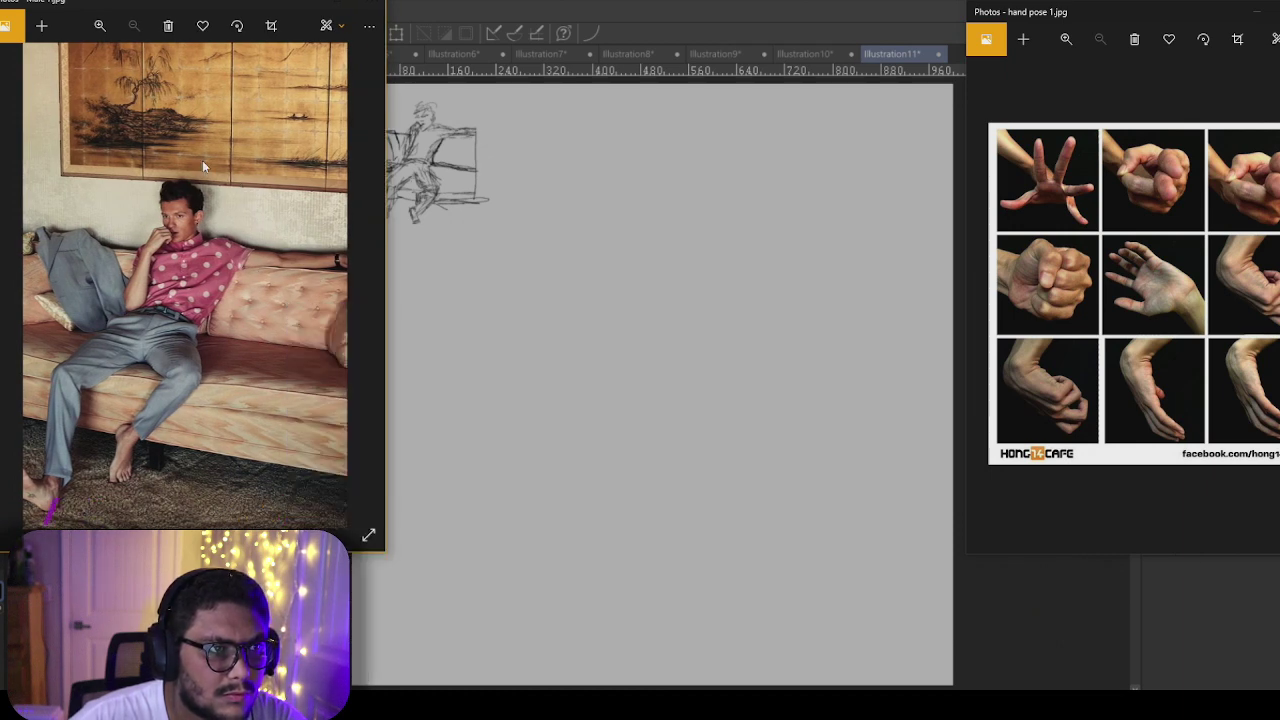
{"action": "left_click", "coordinate": [101, 28]}
{"action": "left_click", "coordinate": [133, 26]}
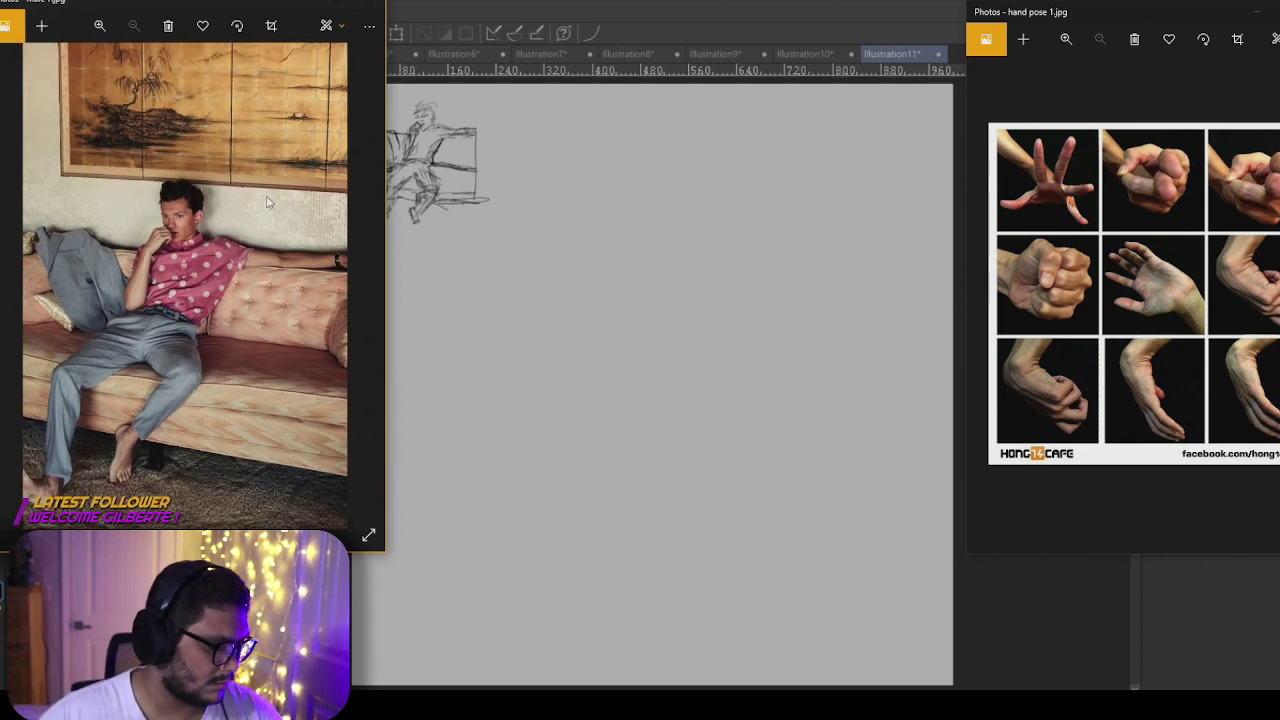
{"action": "key", "text": "Right"}
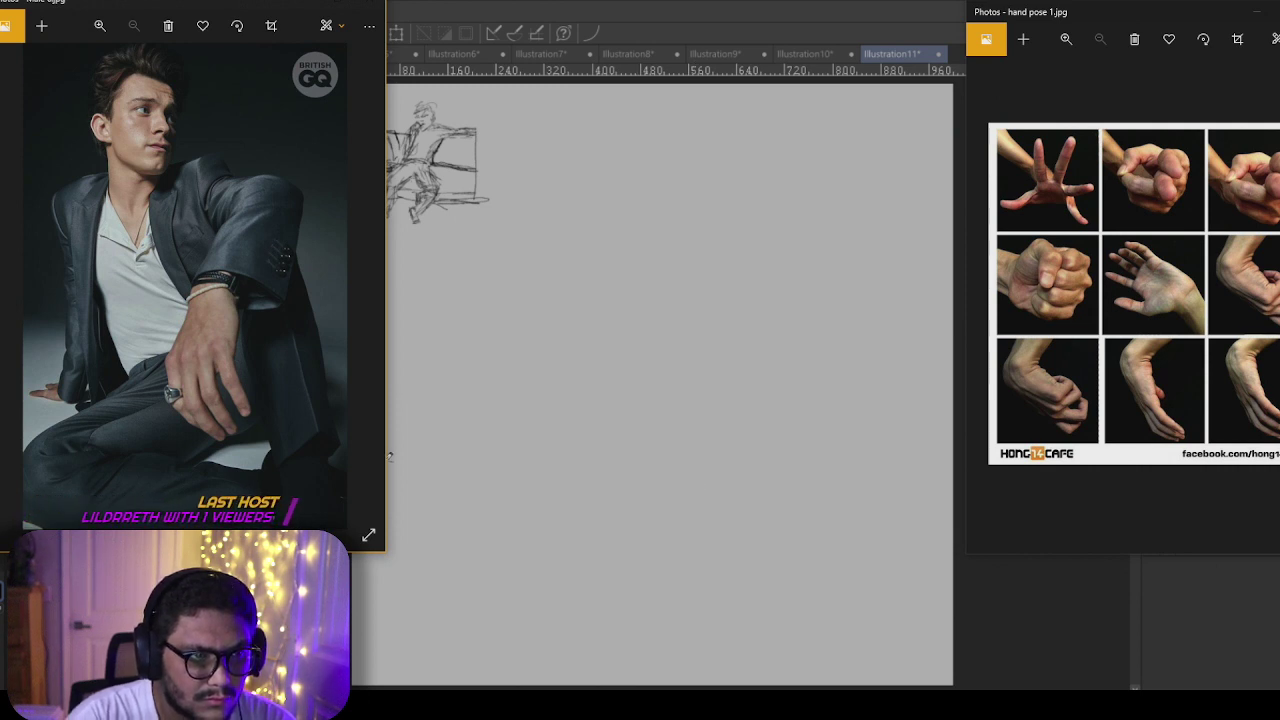
{"action": "left_click_drag", "start_coordinate": [425, 432], "coordinate": [953, 437]}
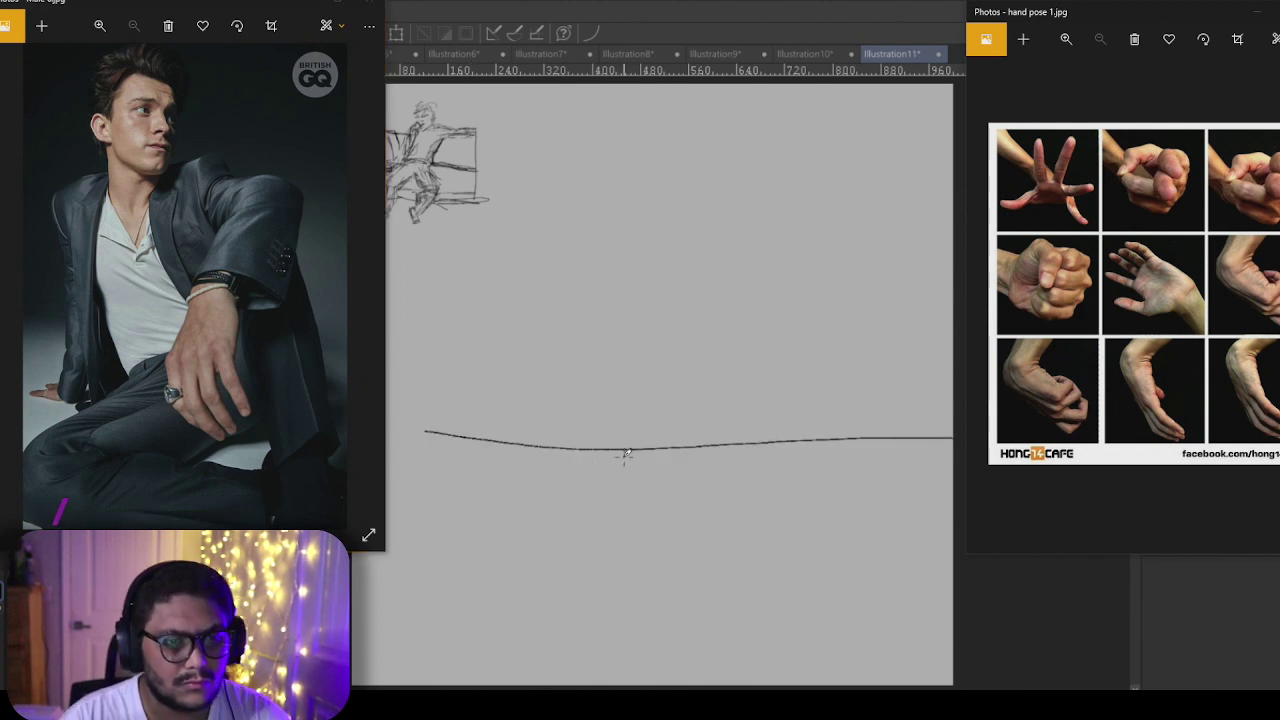
{"action": "key", "text": "ctrl+z"}
{"action": "left_click_drag", "start_coordinate": [388, 449], "coordinate": [897, 420]}
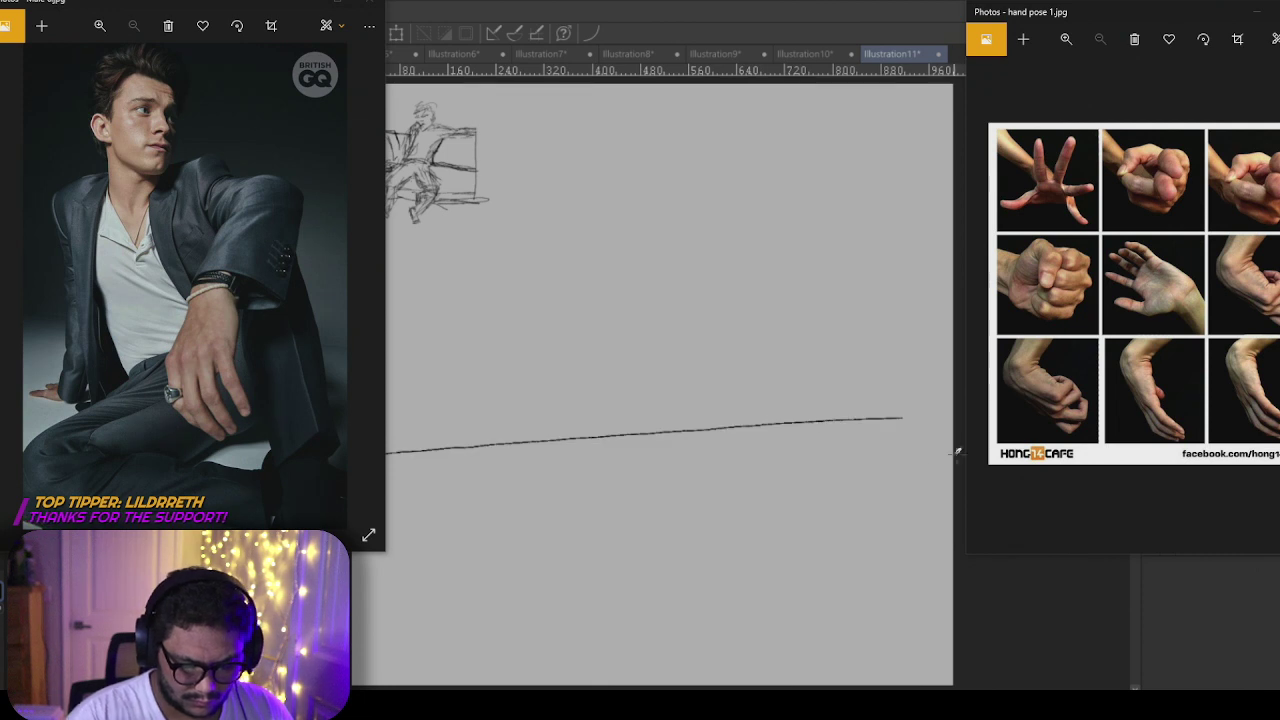
{"action": "key", "text": "ctrl+z"}
Step: Draw a nearly level horizon line across the canvas and rough in the planted hand, head and shoulder line above
{"action": "left_click_drag", "start_coordinate": [388, 428], "coordinate": [953, 426]}
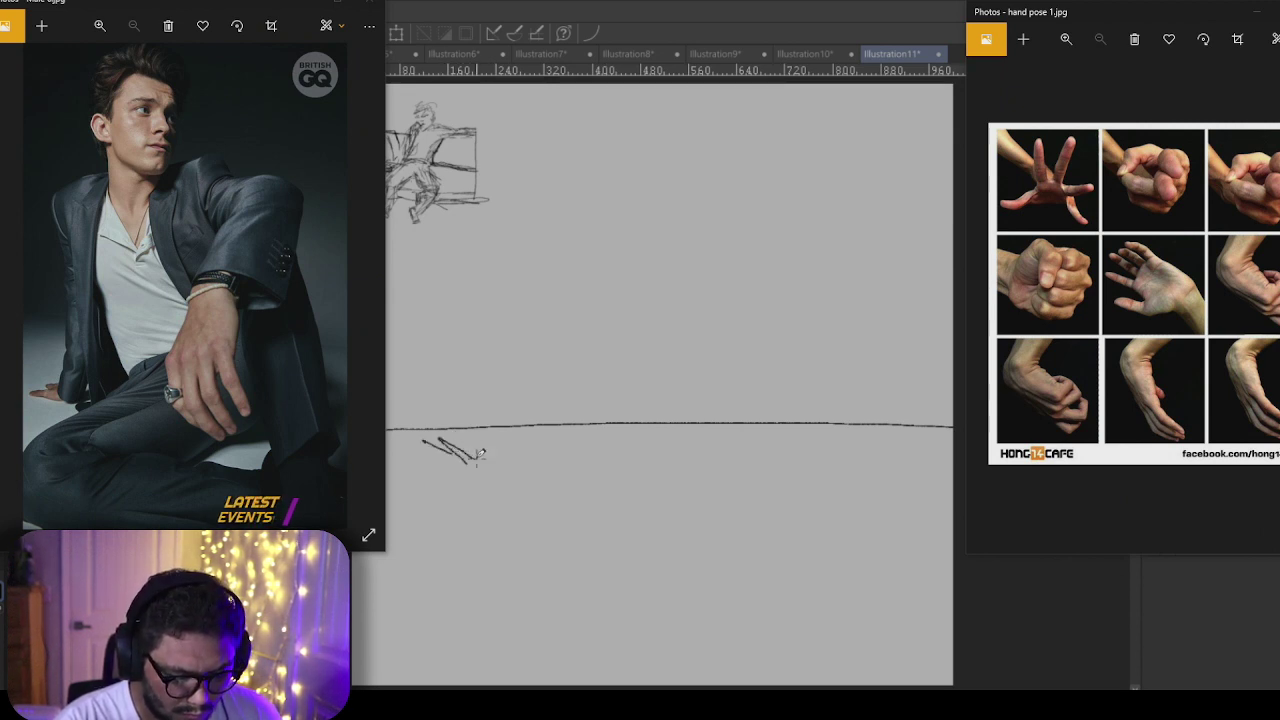
{"action": "mouse_move", "coordinate": [548, 287]}
{"action": "left_mouse_down"}
{"action": "mouse_move", "coordinate": [500, 284]}
{"action": "mouse_move", "coordinate": [638, 253]}
{"action": "left_mouse_up"}
{"action": "mouse_move", "coordinate": [478, 274]}
{"action": "left_mouse_down"}
{"action": "mouse_move", "coordinate": [535, 264]}
{"action": "mouse_move", "coordinate": [498, 310]}
{"action": "mouse_move", "coordinate": [560, 293]}
{"action": "mouse_move", "coordinate": [598, 168]}
{"action": "mouse_move", "coordinate": [600, 258]}
{"action": "mouse_move", "coordinate": [590, 153]}
{"action": "mouse_move", "coordinate": [592, 178]}
{"action": "mouse_move", "coordinate": [631, 147]}
{"action": "mouse_move", "coordinate": [652, 150]}
{"action": "mouse_move", "coordinate": [677, 200]}
{"action": "mouse_move", "coordinate": [690, 162]}
{"action": "mouse_move", "coordinate": [685, 203]}
{"action": "mouse_move", "coordinate": [613, 132]}
{"action": "left_mouse_up"}
{"action": "left_click_drag", "start_coordinate": [628, 119], "coordinate": [665, 135]}
{"action": "mouse_move", "coordinate": [685, 266]}
{"action": "left_mouse_down"}
{"action": "mouse_move", "coordinate": [710, 152]}
{"action": "mouse_move", "coordinate": [678, 268]}
{"action": "mouse_move", "coordinate": [691, 258]}
{"action": "mouse_move", "coordinate": [705, 272]}
{"action": "mouse_move", "coordinate": [862, 293]}
{"action": "left_mouse_up"}
{"action": "left_click_drag", "start_coordinate": [784, 281], "coordinate": [822, 290]}
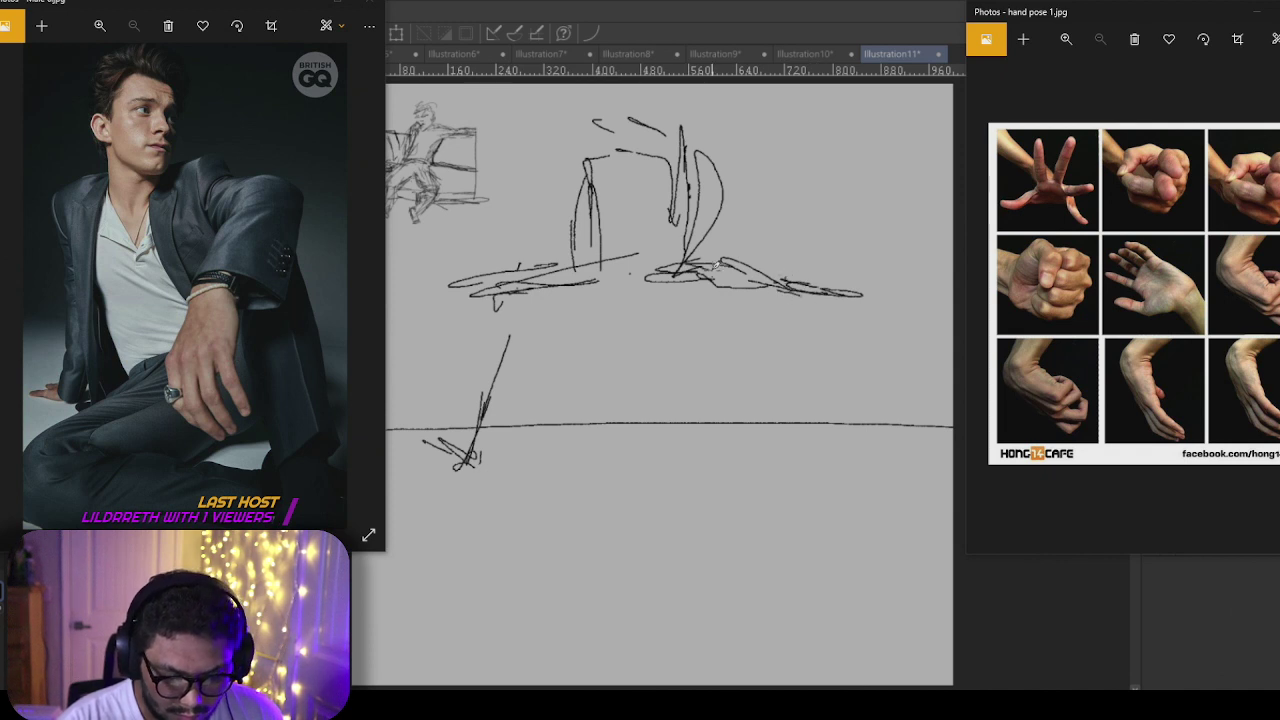
Step: Block in the forward arm with long diagonal strokes running from the right shoulder's outer end down past the horizon line
{"action": "left_click_drag", "start_coordinate": [822, 334], "coordinate": [724, 464]}
{"action": "mouse_move", "coordinate": [830, 308]}
{"action": "left_mouse_down"}
{"action": "mouse_move", "coordinate": [708, 488]}
{"action": "mouse_move", "coordinate": [821, 336]}
{"action": "mouse_move", "coordinate": [904, 316]}
{"action": "mouse_move", "coordinate": [817, 482]}
{"action": "left_mouse_up"}
{"action": "left_click_drag", "start_coordinate": [869, 382], "coordinate": [758, 496]}
{"action": "left_click_drag", "start_coordinate": [850, 322], "coordinate": [698, 452]}
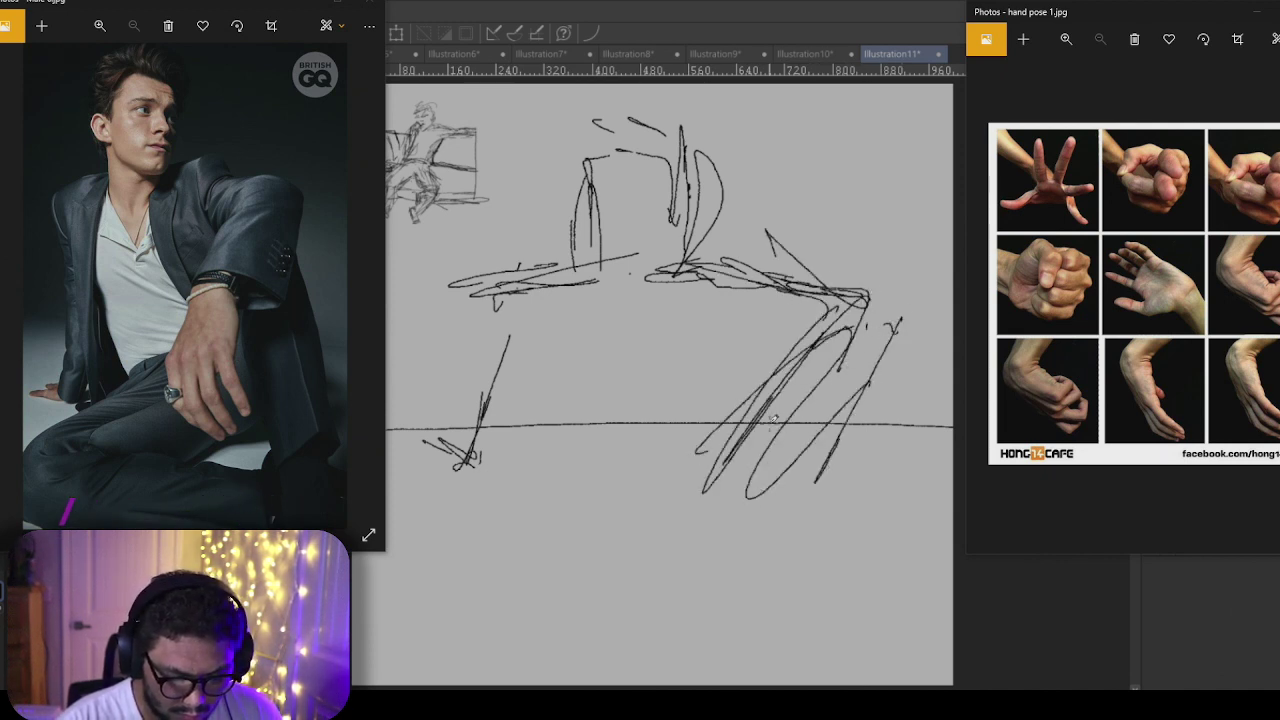
Step: Rough in the hanging hand at the forward arm's end and the long vertical jacket lines beside it
{"action": "mouse_move", "coordinate": [780, 442]}
{"action": "left_mouse_down"}
{"action": "mouse_move", "coordinate": [722, 483]}
{"action": "mouse_move", "coordinate": [717, 542]}
{"action": "mouse_move", "coordinate": [785, 550]}
{"action": "left_mouse_up"}
{"action": "mouse_move", "coordinate": [714, 476]}
{"action": "left_mouse_down"}
{"action": "mouse_move", "coordinate": [774, 554]}
{"action": "mouse_move", "coordinate": [768, 462]}
{"action": "left_mouse_up"}
{"action": "mouse_move", "coordinate": [692, 506]}
{"action": "left_mouse_down"}
{"action": "mouse_move", "coordinate": [826, 434]}
{"action": "mouse_move", "coordinate": [850, 533]}
{"action": "left_mouse_up"}
{"action": "left_click_drag", "start_coordinate": [835, 411], "coordinate": [830, 602]}
{"action": "left_click_drag", "start_coordinate": [830, 602], "coordinate": [806, 425]}
{"action": "left_click_drag", "start_coordinate": [878, 366], "coordinate": [886, 582]}
{"action": "left_click_drag", "start_coordinate": [870, 438], "coordinate": [865, 570]}
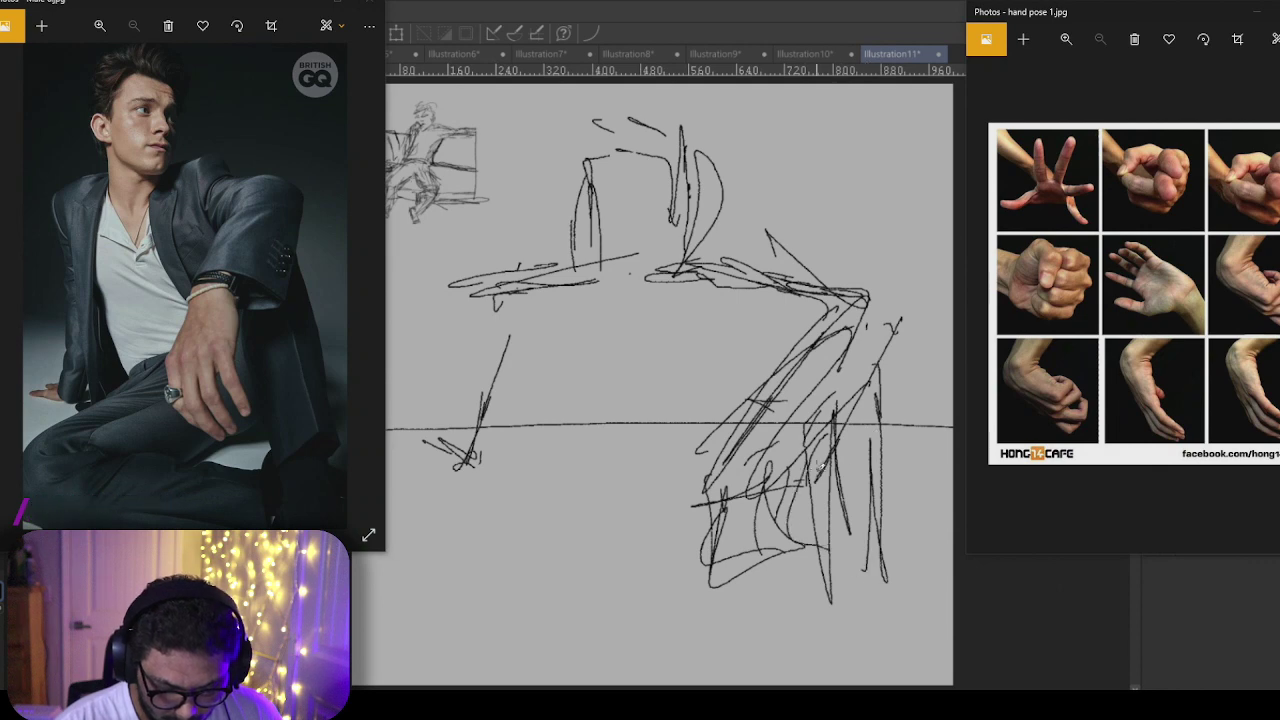
{"action": "left_click_drag", "start_coordinate": [882, 372], "coordinate": [884, 578]}
Step: Sketch the torso's left side with steep strokes from the armpit down to the hip
{"action": "left_click_drag", "start_coordinate": [557, 482], "coordinate": [538, 366]}
{"action": "left_click_drag", "start_coordinate": [540, 318], "coordinate": [558, 480]}
{"action": "left_click_drag", "start_coordinate": [566, 428], "coordinate": [570, 456]}
{"action": "left_click_drag", "start_coordinate": [518, 306], "coordinate": [522, 372]}
{"action": "left_click_drag", "start_coordinate": [522, 300], "coordinate": [554, 494]}
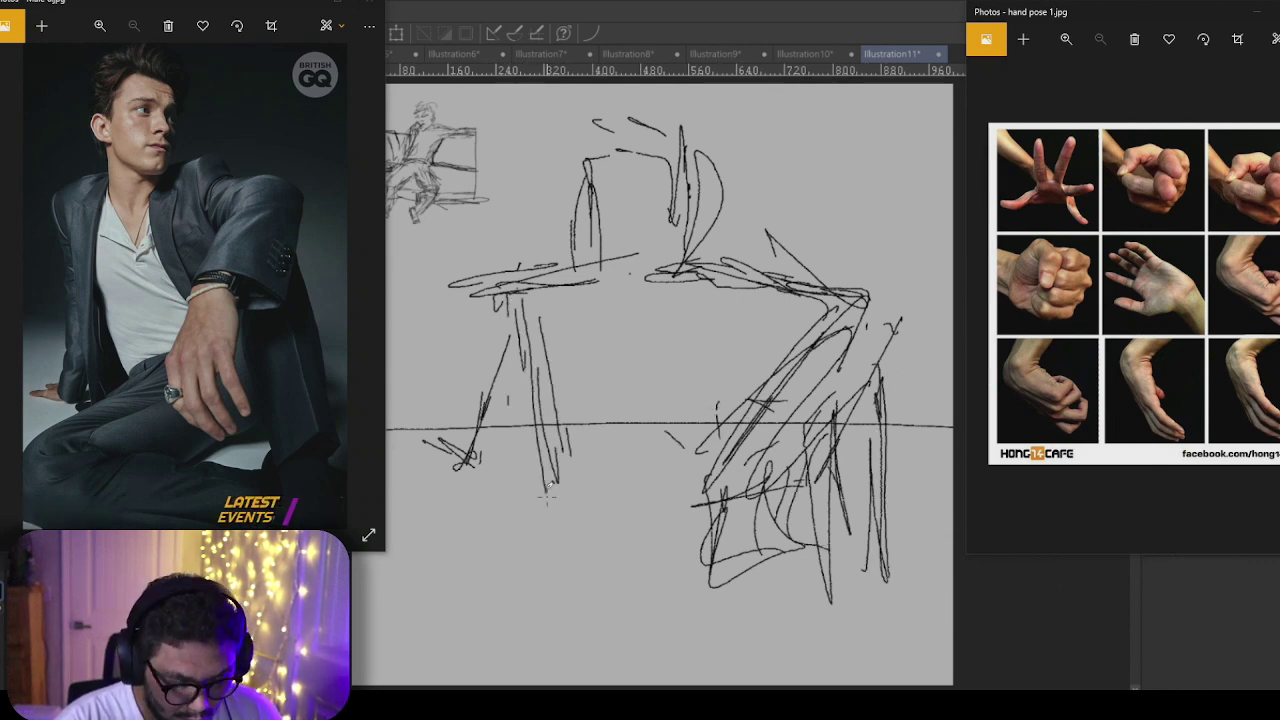
{"action": "left_click_drag", "start_coordinate": [536, 386], "coordinate": [555, 528]}
{"action": "left_click_drag", "start_coordinate": [528, 340], "coordinate": [608, 505]}
Step: Block in the folded leg's thigh slanting down-left from the hip, rounding the knee and starting the shin
{"action": "left_click_drag", "start_coordinate": [612, 440], "coordinate": [562, 500]}
{"action": "left_click_drag", "start_coordinate": [616, 462], "coordinate": [418, 604]}
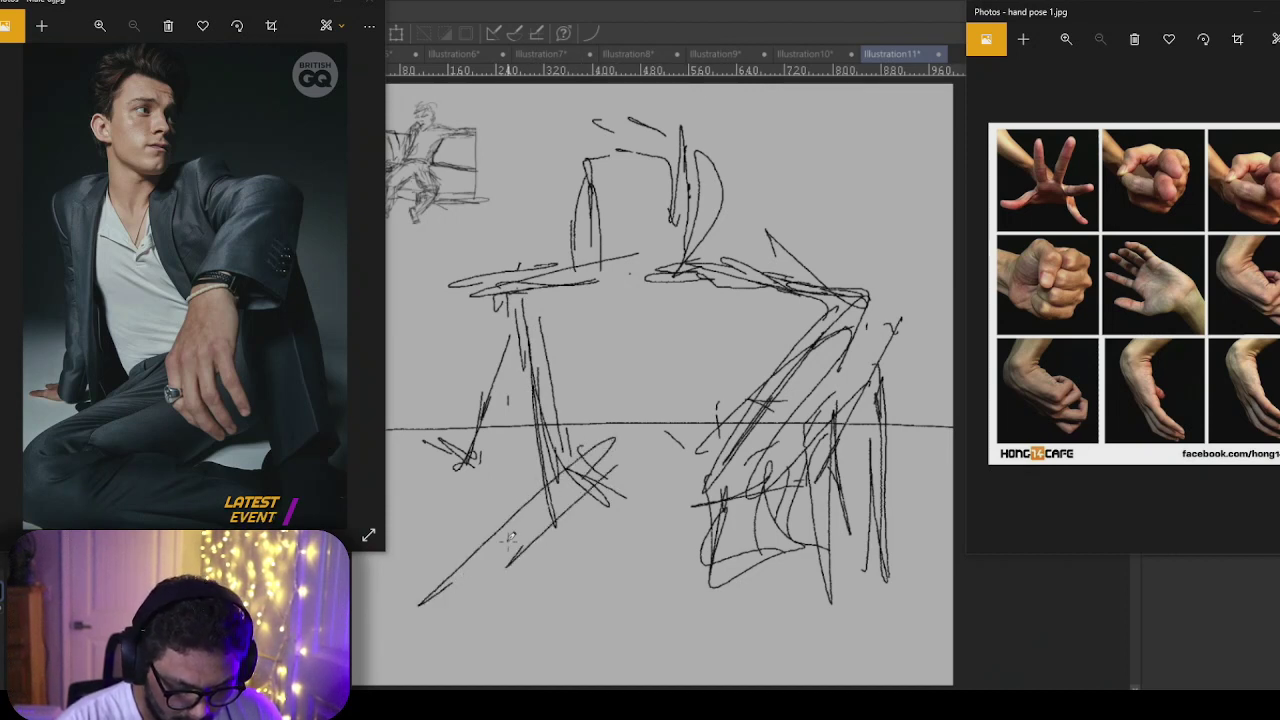
{"action": "mouse_move", "coordinate": [544, 534]}
{"action": "left_mouse_down"}
{"action": "mouse_move", "coordinate": [446, 648]}
{"action": "mouse_move", "coordinate": [548, 640]}
{"action": "left_mouse_up"}
{"action": "mouse_move", "coordinate": [530, 562]}
{"action": "left_mouse_down"}
{"action": "mouse_move", "coordinate": [428, 630]}
{"action": "mouse_move", "coordinate": [606, 640]}
{"action": "left_mouse_up"}
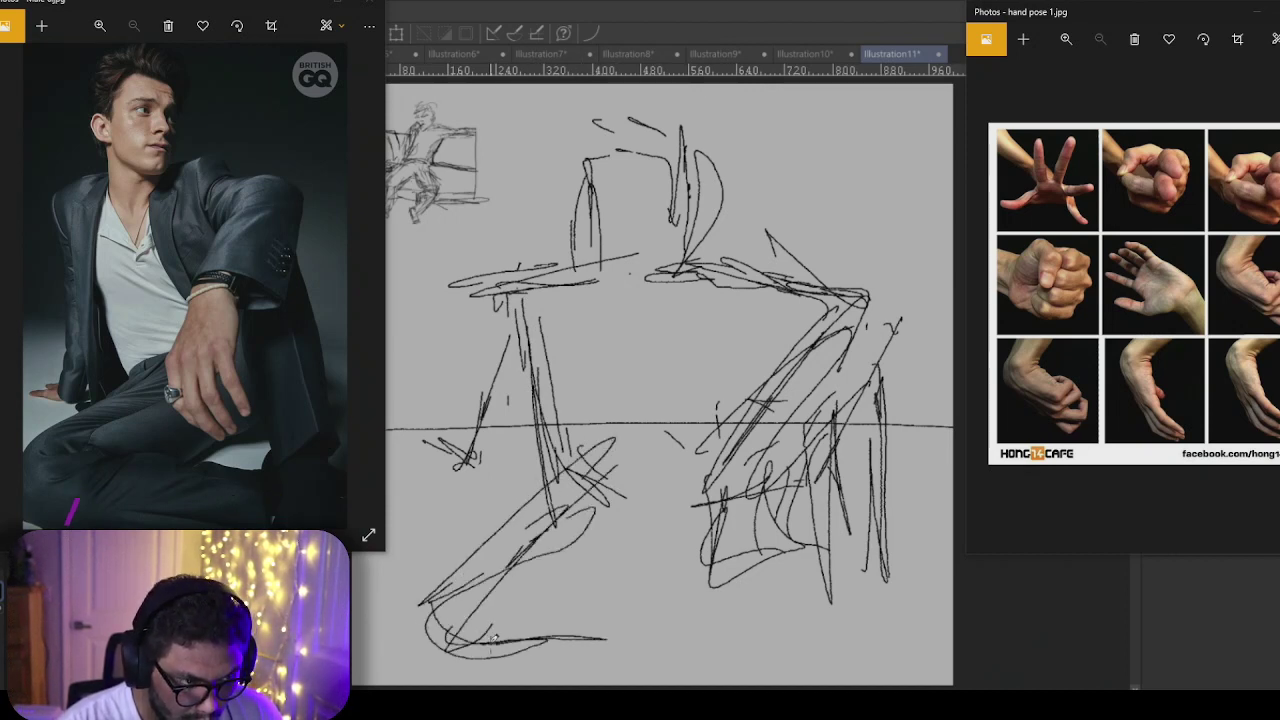
{"action": "left_click_drag", "start_coordinate": [476, 660], "coordinate": [602, 660]}
Step: Draw the far end of the folded shin and a curved inner-thigh line beneath the hanging hand
{"action": "left_click_drag", "start_coordinate": [606, 578], "coordinate": [745, 612]}
{"action": "left_click_drag", "start_coordinate": [656, 620], "coordinate": [795, 624]}
{"action": "left_click_drag", "start_coordinate": [634, 542], "coordinate": [708, 600]}
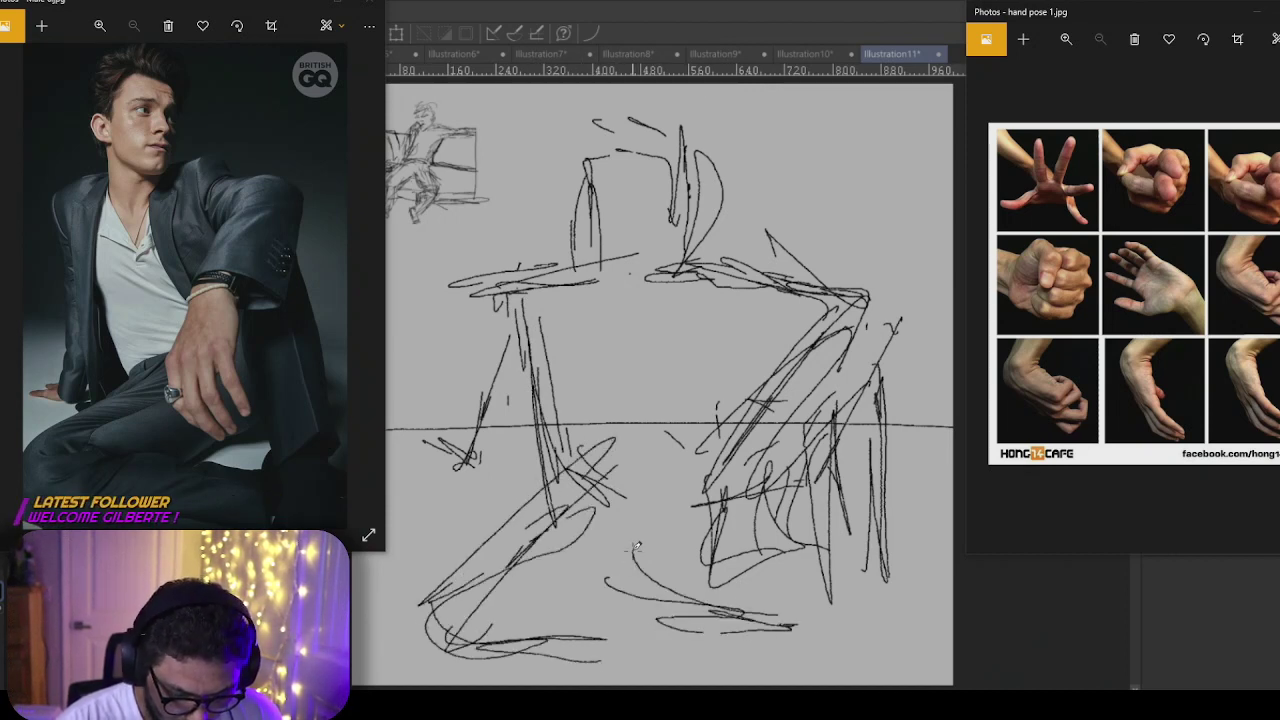
{"action": "left_click_drag", "start_coordinate": [648, 495], "coordinate": [632, 550]}
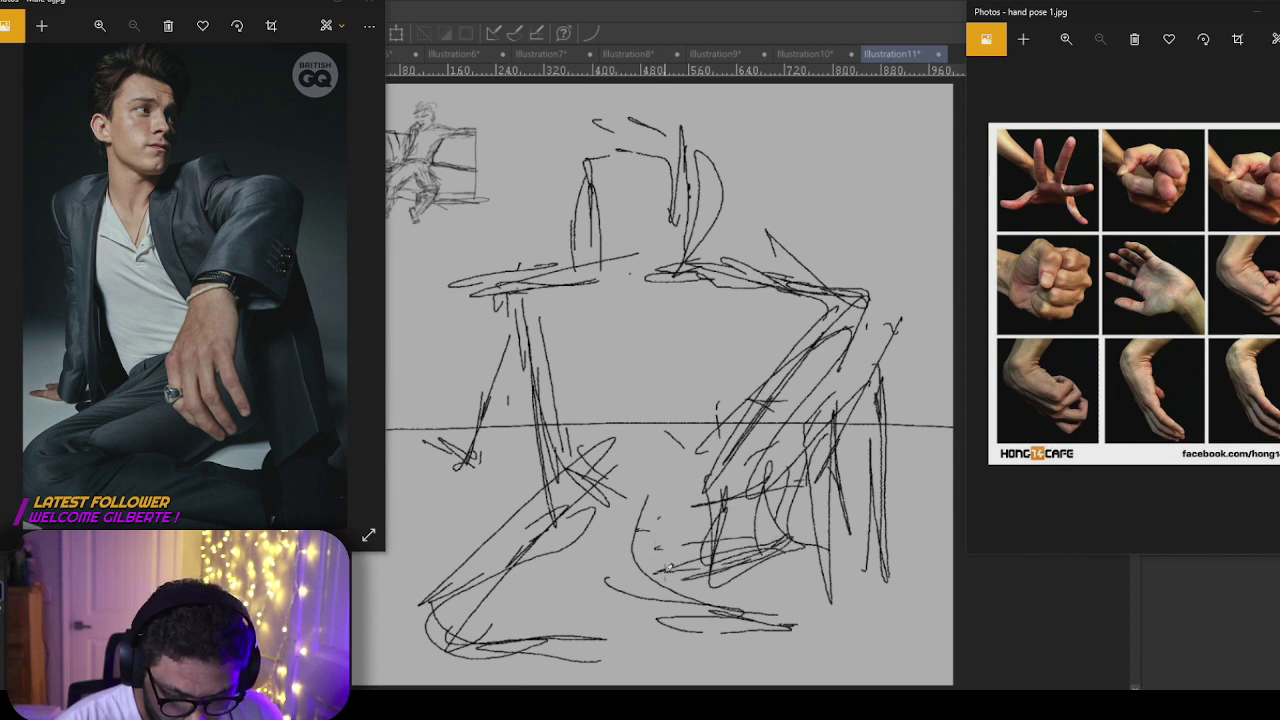
Step: Reinforce the hanging hand's outline and add fold strokes across the forward arm's sleeve
{"action": "left_click_drag", "start_coordinate": [718, 470], "coordinate": [708, 568]}
{"action": "left_click_drag", "start_coordinate": [716, 550], "coordinate": [804, 512]}
{"action": "left_click_drag", "start_coordinate": [782, 448], "coordinate": [788, 542]}
{"action": "mouse_move", "coordinate": [726, 418]}
{"action": "left_mouse_down"}
{"action": "mouse_move", "coordinate": [702, 508]}
{"action": "mouse_move", "coordinate": [828, 368]}
{"action": "left_mouse_up"}
{"action": "left_click_drag", "start_coordinate": [728, 406], "coordinate": [804, 368]}
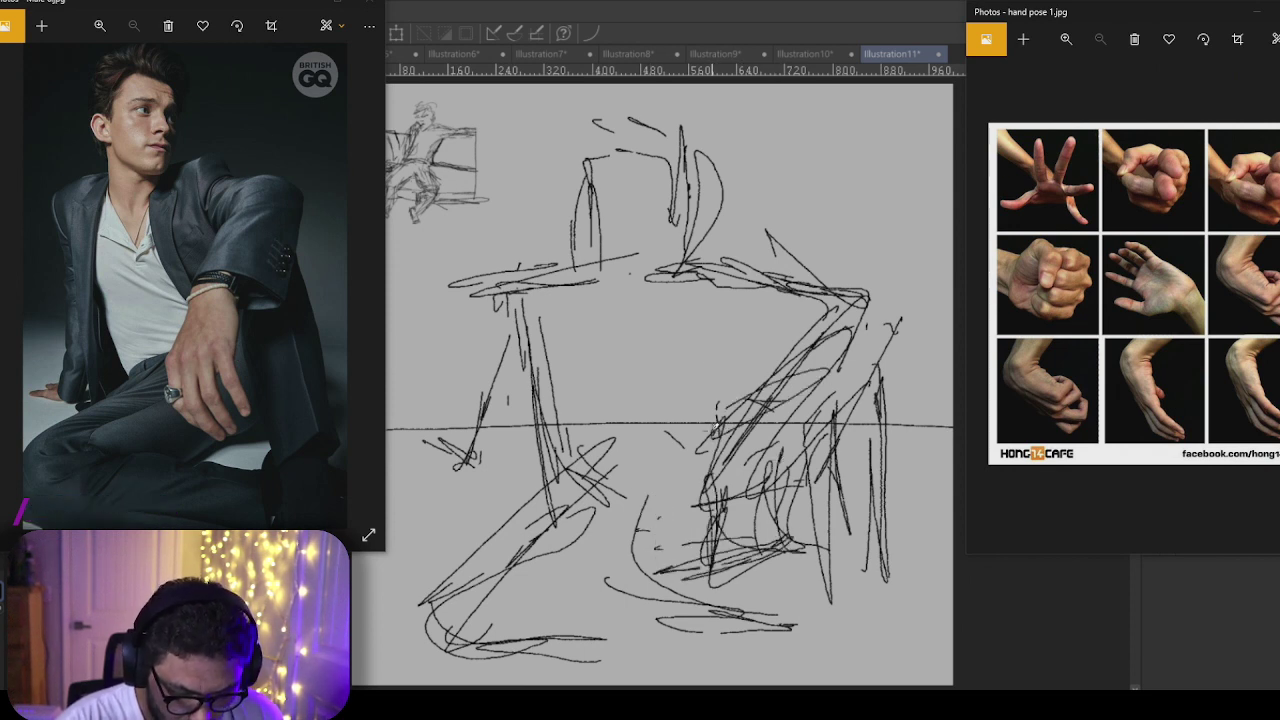
Step: Mark the jacket's right opening edge, a slanted shirt line on the chest and the neckline below the chin
{"action": "left_click_drag", "start_coordinate": [729, 298], "coordinate": [712, 432]}
{"action": "left_click_drag", "start_coordinate": [615, 396], "coordinate": [660, 333]}
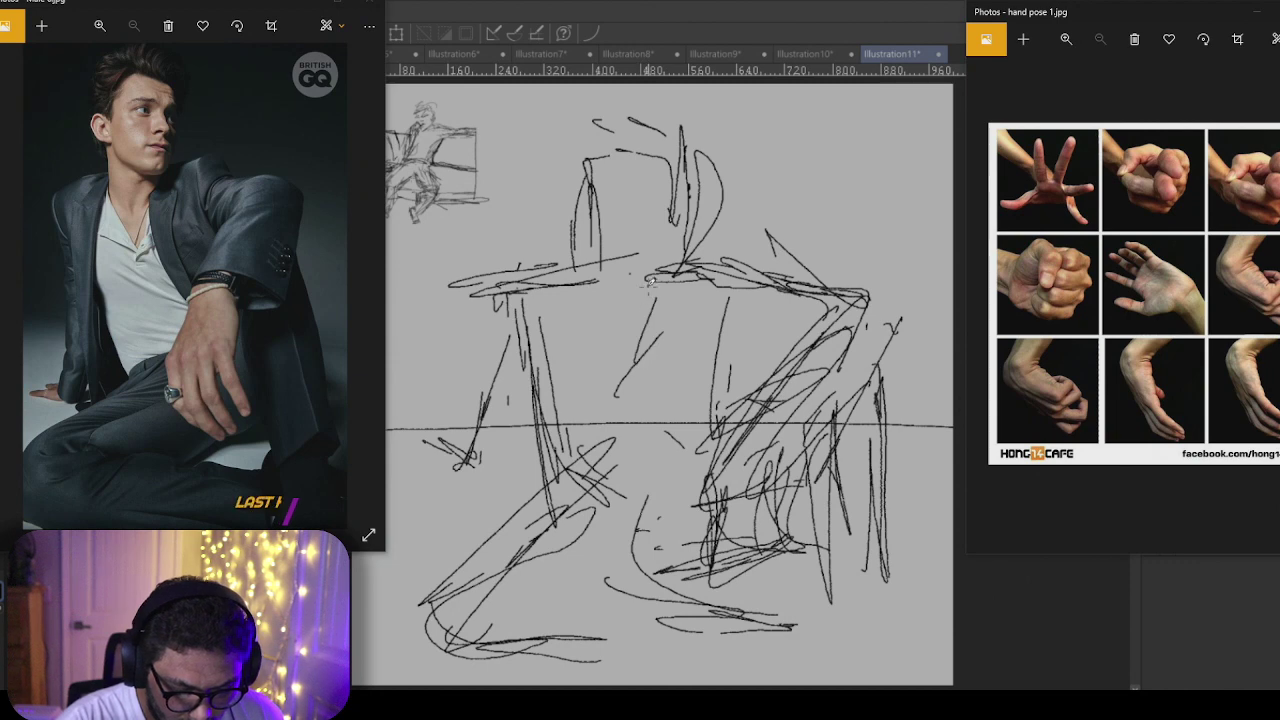
{"action": "left_click_drag", "start_coordinate": [655, 278], "coordinate": [610, 293]}
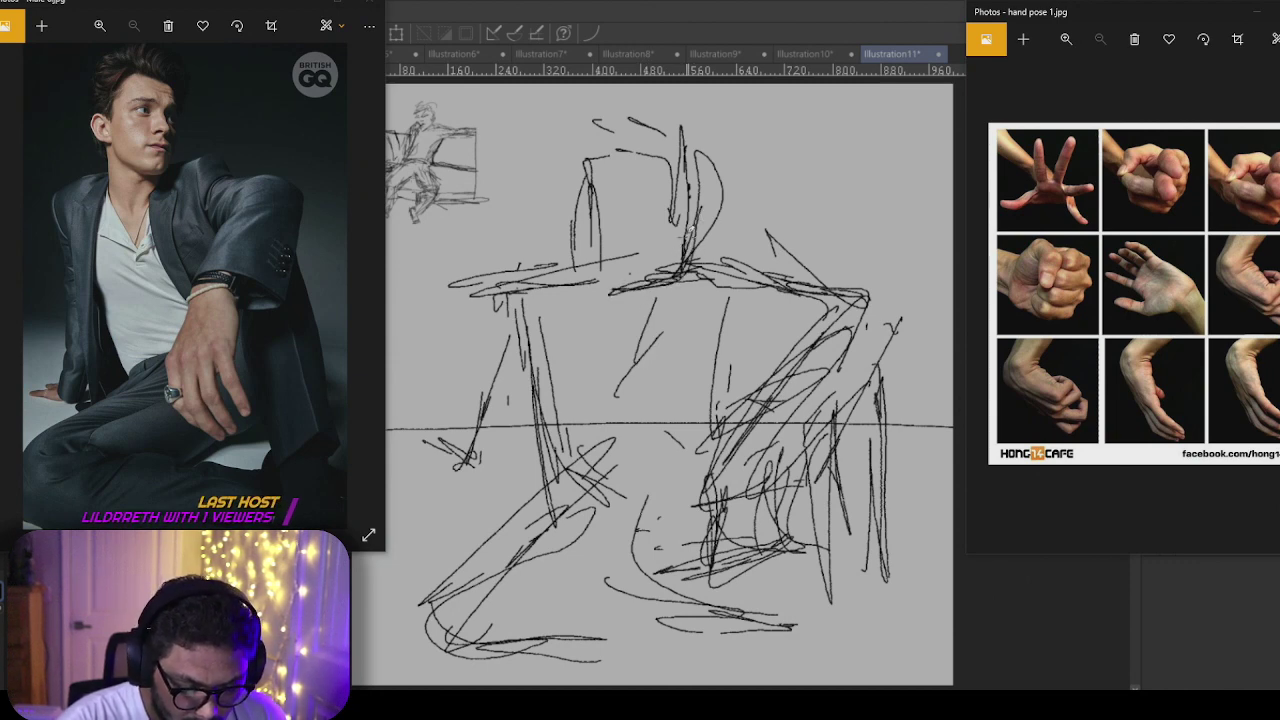
Step: Define the head with darker jaw and face sides, a hairline and hair strokes over the crown
{"action": "left_click_drag", "start_coordinate": [597, 232], "coordinate": [606, 272]}
{"action": "left_click_drag", "start_coordinate": [697, 220], "coordinate": [684, 266]}
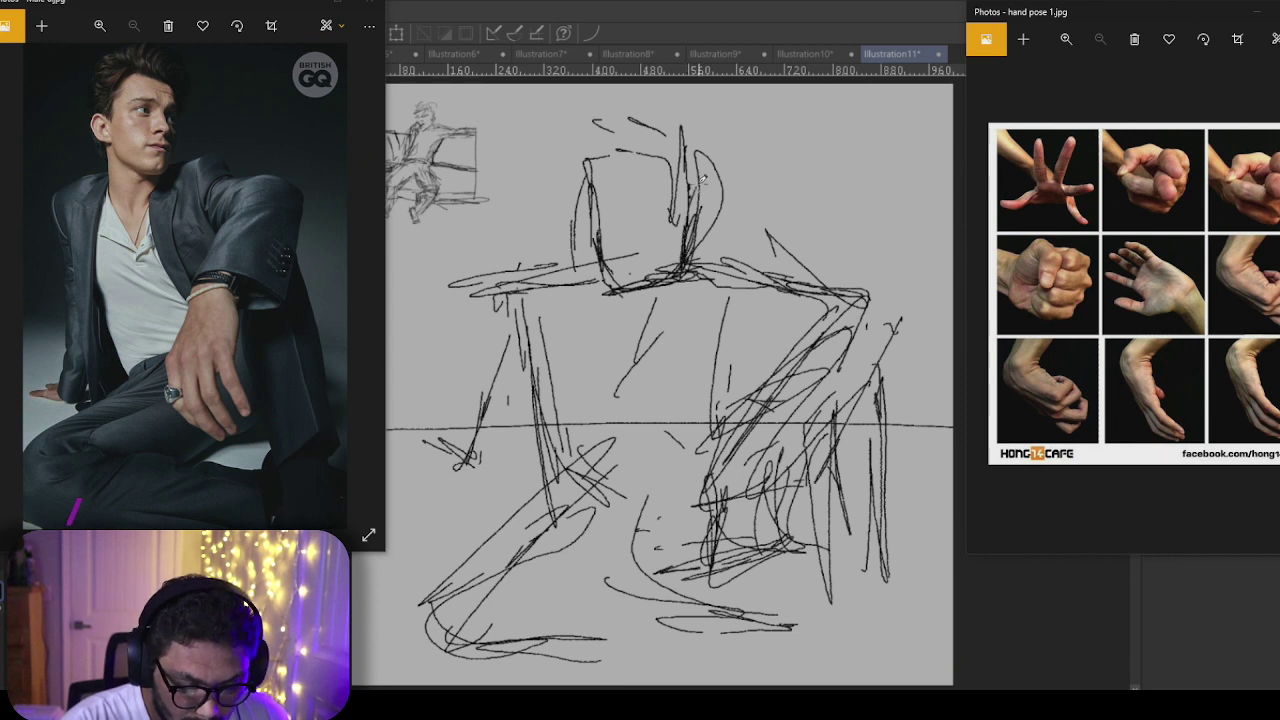
{"action": "left_click_drag", "start_coordinate": [680, 188], "coordinate": [688, 208]}
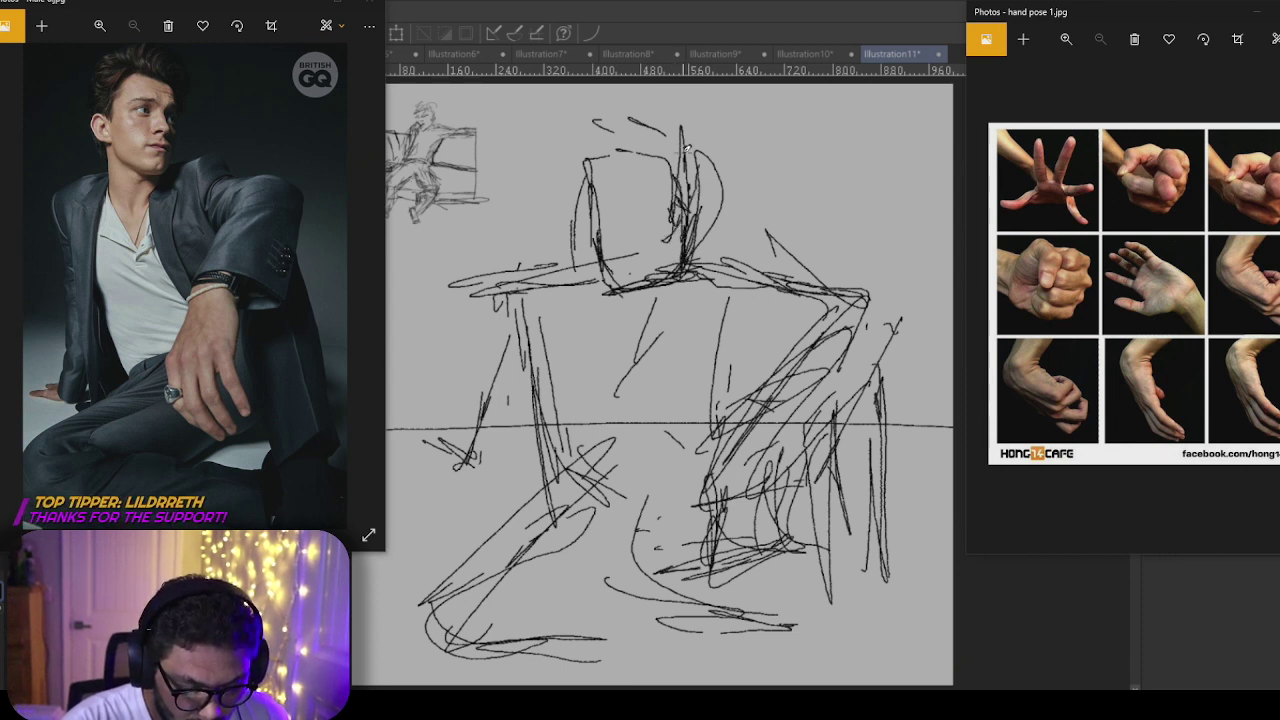
{"action": "left_click_drag", "start_coordinate": [684, 160], "coordinate": [656, 150]}
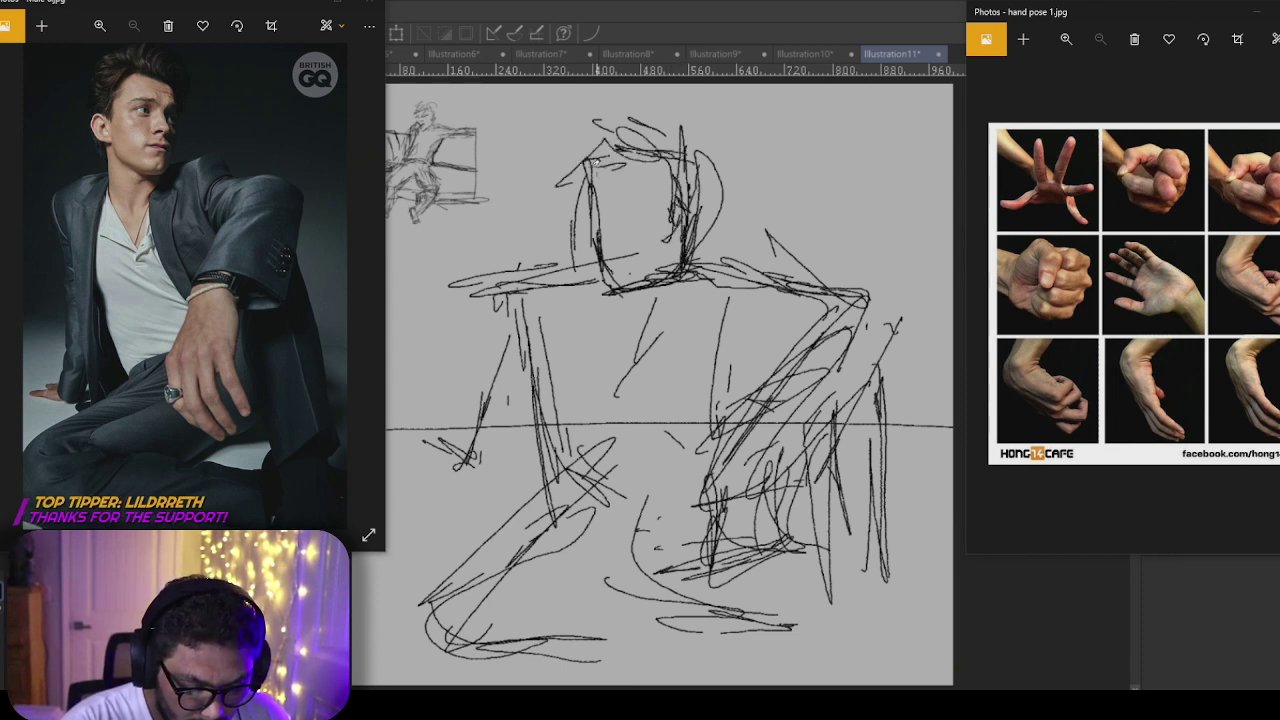
{"action": "mouse_move", "coordinate": [600, 118]}
{"action": "left_mouse_down"}
{"action": "mouse_move", "coordinate": [576, 218]}
{"action": "mouse_move", "coordinate": [584, 292]}
{"action": "mouse_move", "coordinate": [520, 284]}
{"action": "mouse_move", "coordinate": [496, 376]}
{"action": "left_mouse_up"}
Step: Build up the supporting arm and its splayed hand planted on the ground at the figure's left
{"action": "mouse_move", "coordinate": [500, 404]}
{"action": "left_mouse_down"}
{"action": "mouse_move", "coordinate": [460, 490]}
{"action": "mouse_move", "coordinate": [448, 466]}
{"action": "mouse_move", "coordinate": [416, 470]}
{"action": "mouse_move", "coordinate": [484, 488]}
{"action": "left_mouse_up"}
{"action": "mouse_move", "coordinate": [510, 440]}
{"action": "left_mouse_down"}
{"action": "mouse_move", "coordinate": [520, 368]}
{"action": "mouse_move", "coordinate": [480, 486]}
{"action": "left_mouse_up"}
{"action": "mouse_move", "coordinate": [506, 344]}
{"action": "left_mouse_down"}
{"action": "mouse_move", "coordinate": [494, 480]}
{"action": "mouse_move", "coordinate": [412, 655]}
{"action": "left_mouse_up"}
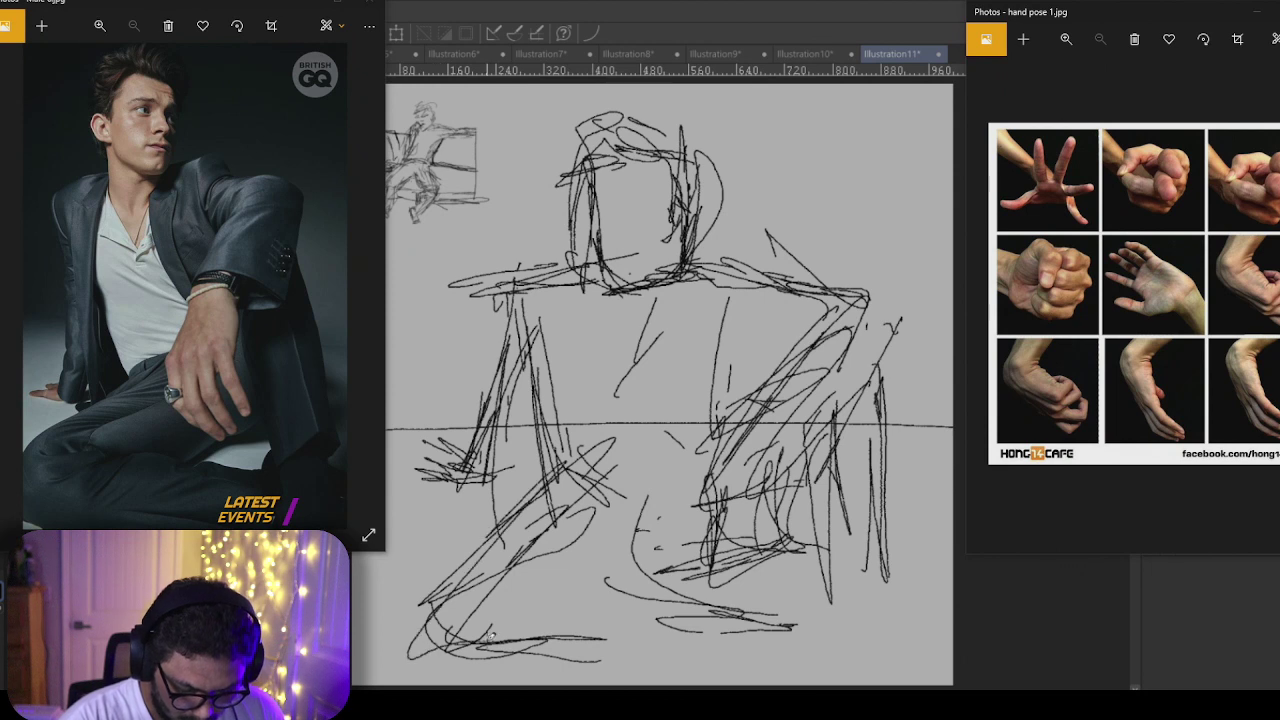
Step: Flesh out the folded leg with long curved strokes along the thigh, shin and underside
{"action": "left_click_drag", "start_coordinate": [440, 575], "coordinate": [640, 548]}
{"action": "left_click_drag", "start_coordinate": [432, 605], "coordinate": [640, 562]}
{"action": "left_click_drag", "start_coordinate": [515, 600], "coordinate": [720, 606]}
{"action": "left_click_drag", "start_coordinate": [795, 628], "coordinate": [500, 627]}
{"action": "left_click_drag", "start_coordinate": [862, 661], "coordinate": [595, 663]}
{"action": "mouse_move", "coordinate": [600, 662]}
{"action": "left_mouse_down"}
{"action": "mouse_move", "coordinate": [800, 630]}
{"action": "mouse_move", "coordinate": [824, 660]}
{"action": "left_mouse_up"}
Step: Add the foot area at the folded shin's right end and a base stroke under the hanging jacket
{"action": "left_click_drag", "start_coordinate": [774, 540], "coordinate": [786, 592]}
{"action": "mouse_move", "coordinate": [820, 586]}
{"action": "left_mouse_down"}
{"action": "mouse_move", "coordinate": [828, 684]}
{"action": "mouse_move", "coordinate": [920, 572]}
{"action": "left_mouse_up"}
{"action": "left_click_drag", "start_coordinate": [880, 400], "coordinate": [888, 578]}
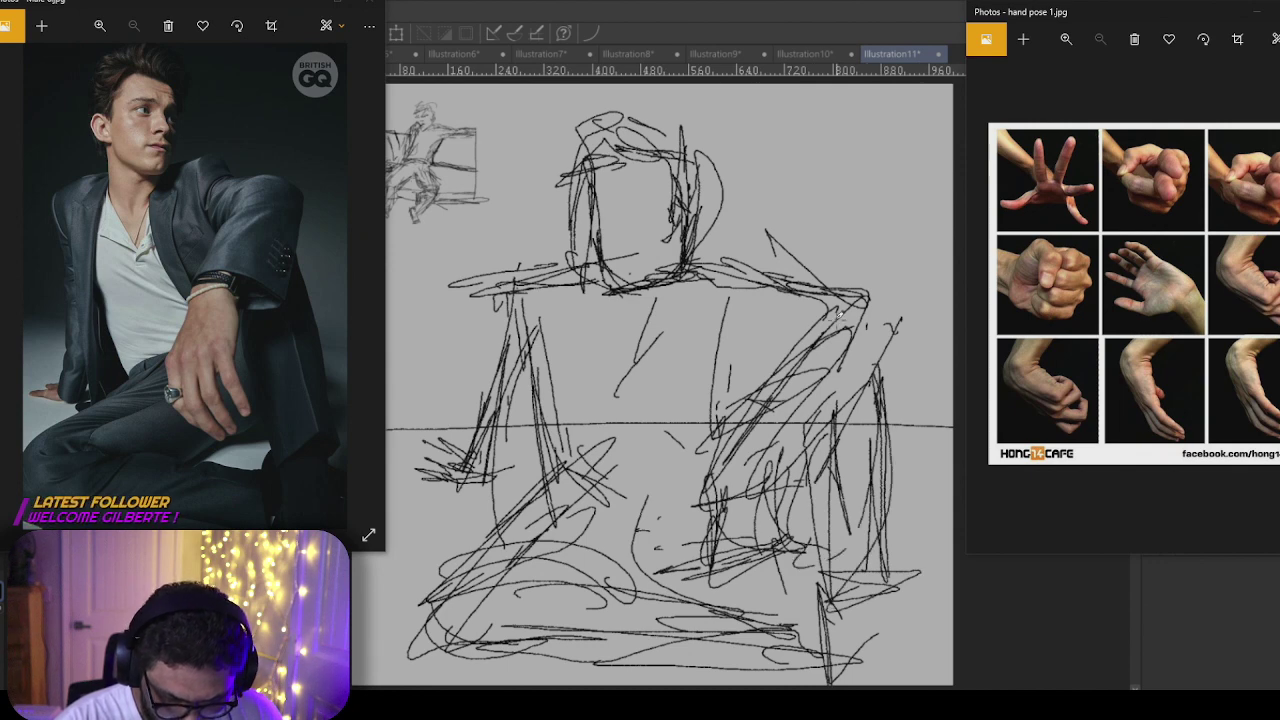
Step: Strengthen the forward arm's diagonal contours and the jacket's vertical opening edge beside it
{"action": "left_click_drag", "start_coordinate": [845, 312], "coordinate": [698, 502]}
{"action": "left_click_drag", "start_coordinate": [864, 328], "coordinate": [798, 462]}
{"action": "mouse_move", "coordinate": [882, 302]}
{"action": "left_mouse_down"}
{"action": "mouse_move", "coordinate": [748, 447]}
{"action": "mouse_move", "coordinate": [750, 496]}
{"action": "left_mouse_up"}
{"action": "left_click_drag", "start_coordinate": [732, 278], "coordinate": [706, 478]}
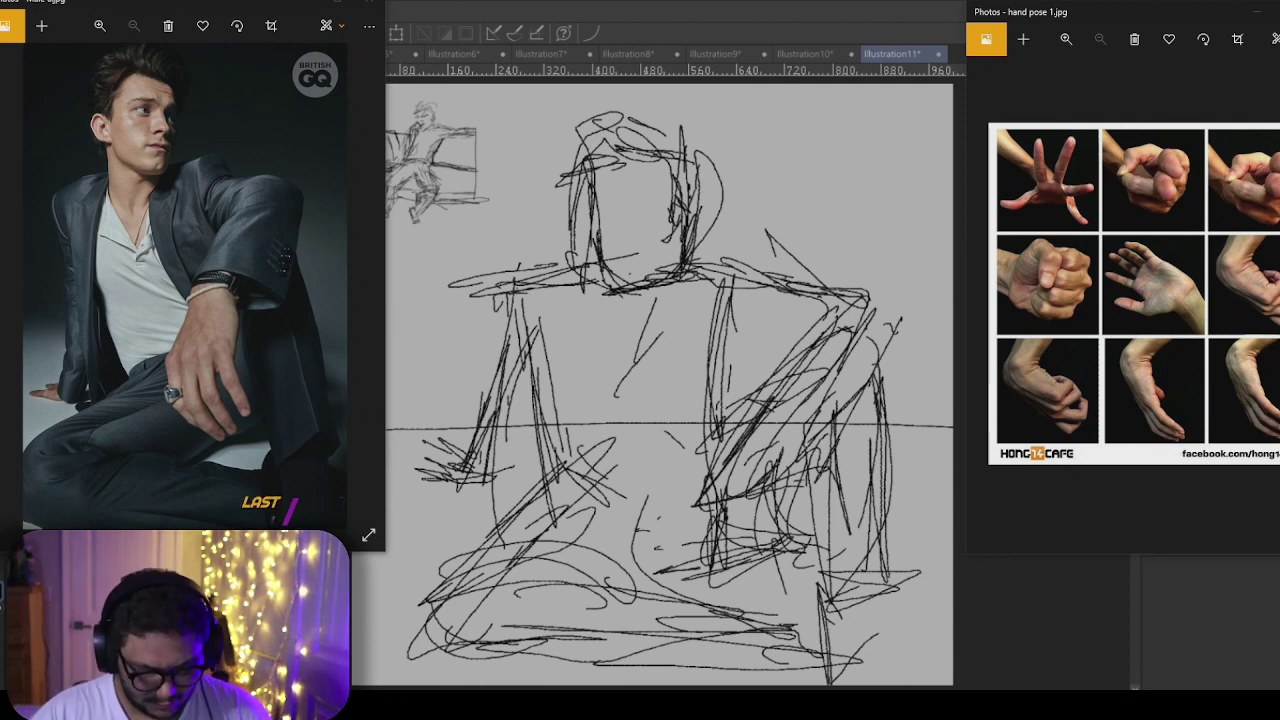
Step: Darken the torso's left side and restate the folded leg's thigh, knee and shin contours
{"action": "mouse_move", "coordinate": [550, 300]}
{"action": "left_mouse_down"}
{"action": "mouse_move", "coordinate": [536, 470]}
{"action": "mouse_move", "coordinate": [560, 478]}
{"action": "mouse_move", "coordinate": [470, 600]}
{"action": "left_mouse_up"}
{"action": "mouse_move", "coordinate": [550, 486]}
{"action": "left_mouse_down"}
{"action": "mouse_move", "coordinate": [456, 590]}
{"action": "mouse_move", "coordinate": [584, 554]}
{"action": "left_mouse_up"}
{"action": "mouse_move", "coordinate": [436, 600]}
{"action": "left_mouse_down"}
{"action": "mouse_move", "coordinate": [584, 582]}
{"action": "mouse_move", "coordinate": [706, 606]}
{"action": "left_mouse_up"}
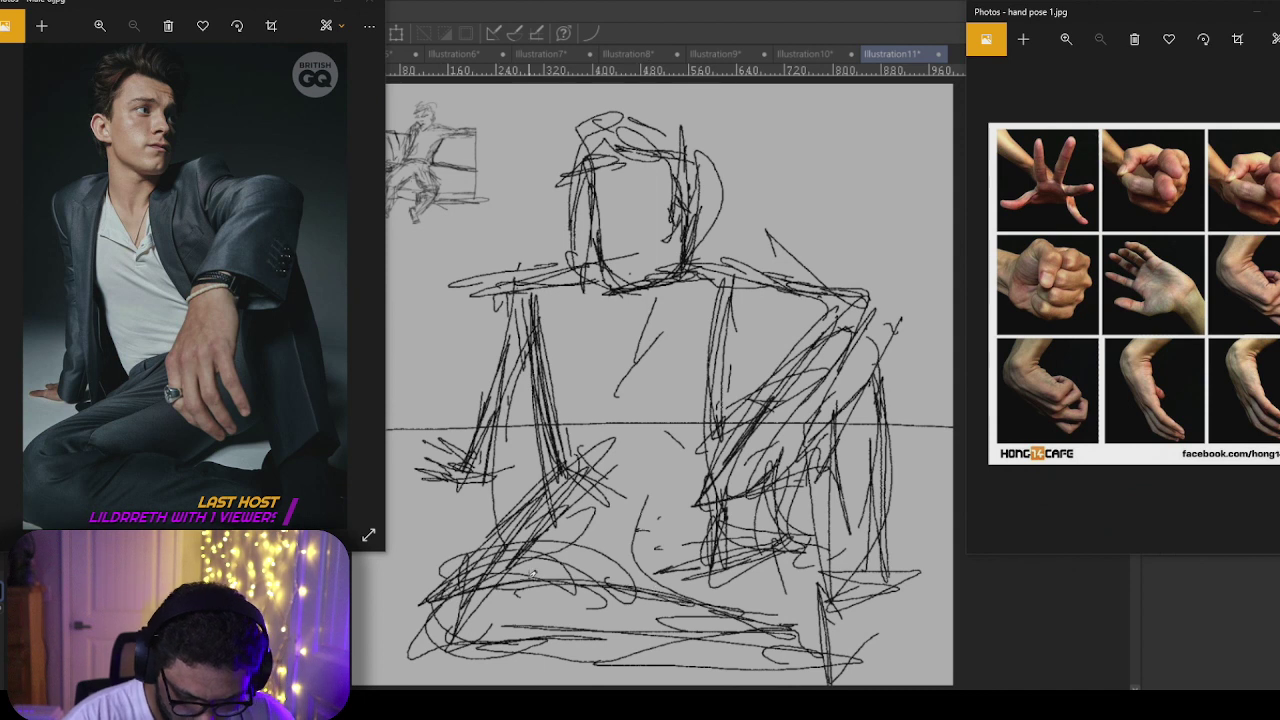
{"action": "left_click_drag", "start_coordinate": [522, 578], "coordinate": [718, 604]}
{"action": "mouse_move", "coordinate": [530, 590]}
{"action": "left_mouse_down"}
{"action": "mouse_move", "coordinate": [752, 628]}
{"action": "mouse_move", "coordinate": [838, 662]}
{"action": "left_mouse_up"}
{"action": "mouse_move", "coordinate": [676, 611]}
{"action": "left_mouse_down"}
{"action": "mouse_move", "coordinate": [575, 620]}
{"action": "mouse_move", "coordinate": [530, 684]}
{"action": "left_mouse_up"}
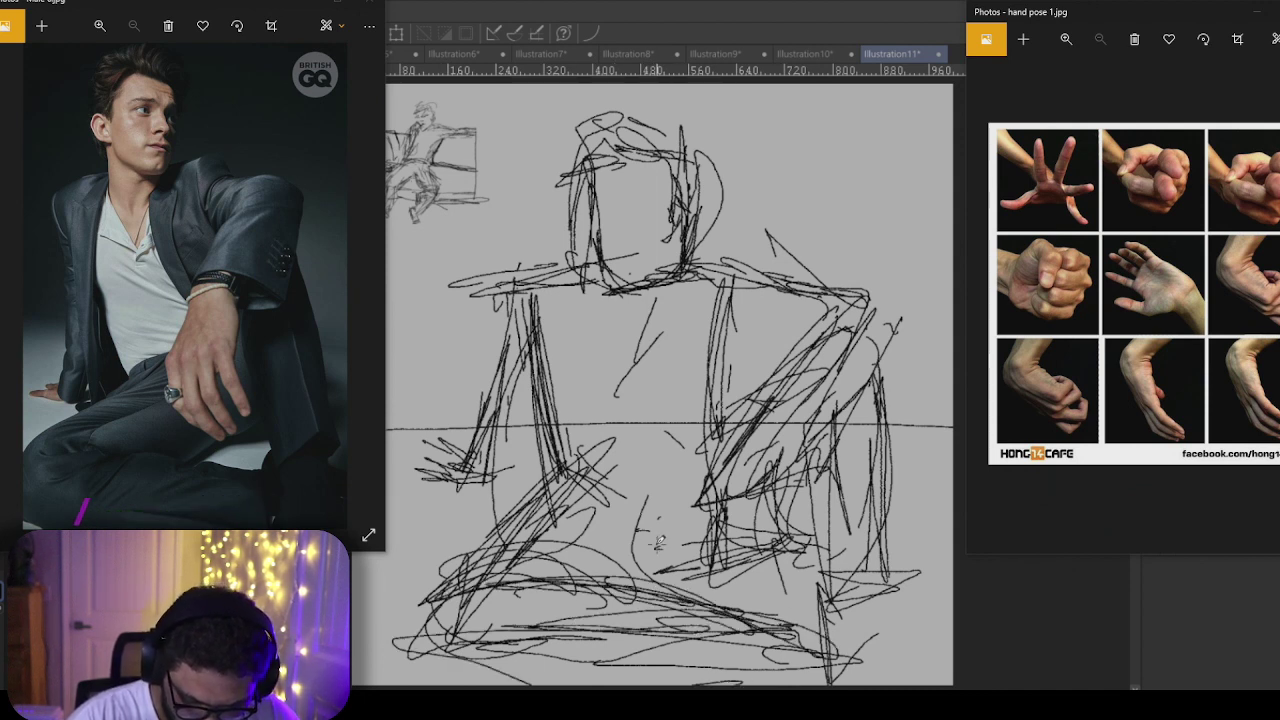
Step: Fill the lap with loose fold strokes and draw the curved waistline from the left hip to the hanging hand
{"action": "left_click_drag", "start_coordinate": [606, 586], "coordinate": [662, 552]}
{"action": "mouse_move", "coordinate": [616, 578]}
{"action": "left_mouse_down"}
{"action": "mouse_move", "coordinate": [724, 542]}
{"action": "mouse_move", "coordinate": [580, 596]}
{"action": "left_mouse_up"}
{"action": "mouse_move", "coordinate": [794, 560]}
{"action": "left_mouse_down"}
{"action": "mouse_move", "coordinate": [586, 624]}
{"action": "mouse_move", "coordinate": [630, 620]}
{"action": "left_mouse_up"}
{"action": "mouse_move", "coordinate": [652, 484]}
{"action": "left_mouse_down"}
{"action": "mouse_move", "coordinate": [566, 580]}
{"action": "mouse_move", "coordinate": [584, 544]}
{"action": "left_mouse_up"}
{"action": "left_click_drag", "start_coordinate": [656, 504], "coordinate": [594, 562]}
{"action": "left_click_drag", "start_coordinate": [606, 504], "coordinate": [712, 484]}
{"action": "left_click_drag", "start_coordinate": [600, 506], "coordinate": [716, 484]}
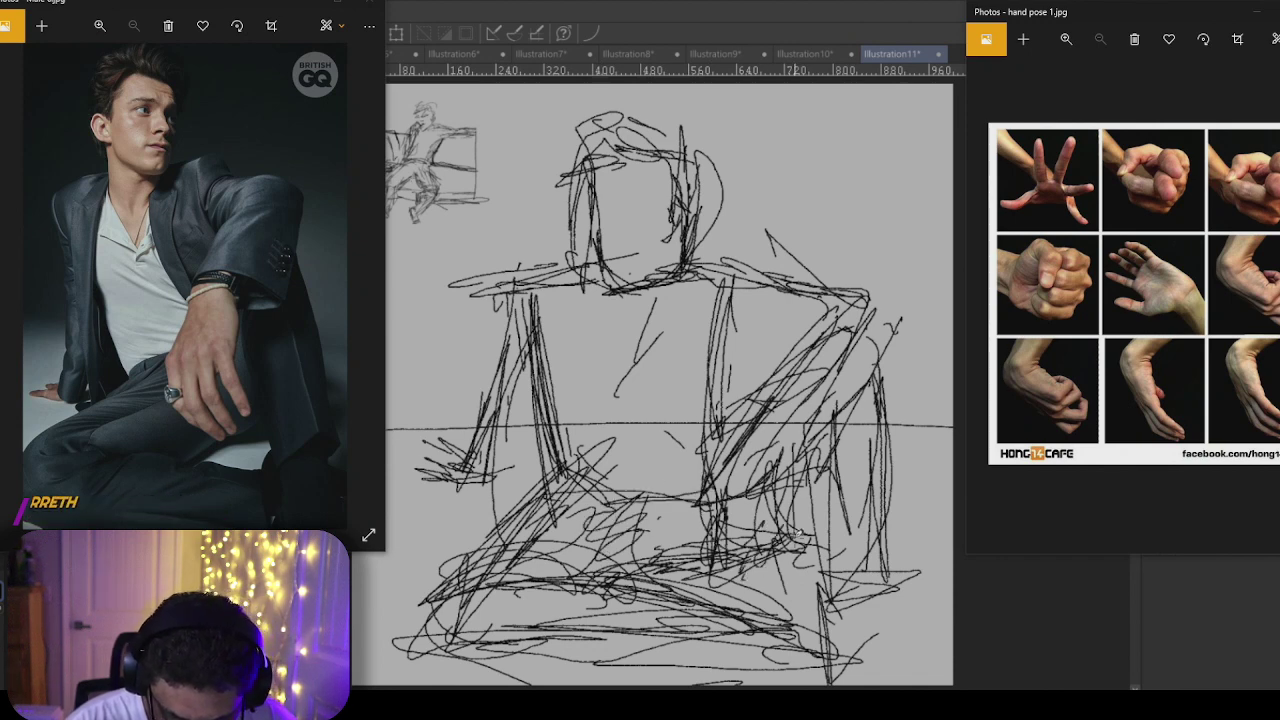
Step: Restate the long vertical shape below the forward arm and round off its lower end beside the folded shin
{"action": "left_click_drag", "start_coordinate": [800, 482], "coordinate": [797, 626]}
{"action": "left_click_drag", "start_coordinate": [872, 500], "coordinate": [890, 626]}
{"action": "left_click_drag", "start_coordinate": [866, 390], "coordinate": [878, 488]}
{"action": "left_click_drag", "start_coordinate": [882, 622], "coordinate": [830, 600]}
{"action": "left_click_drag", "start_coordinate": [804, 446], "coordinate": [826, 602]}
{"action": "left_click_drag", "start_coordinate": [880, 486], "coordinate": [812, 626]}
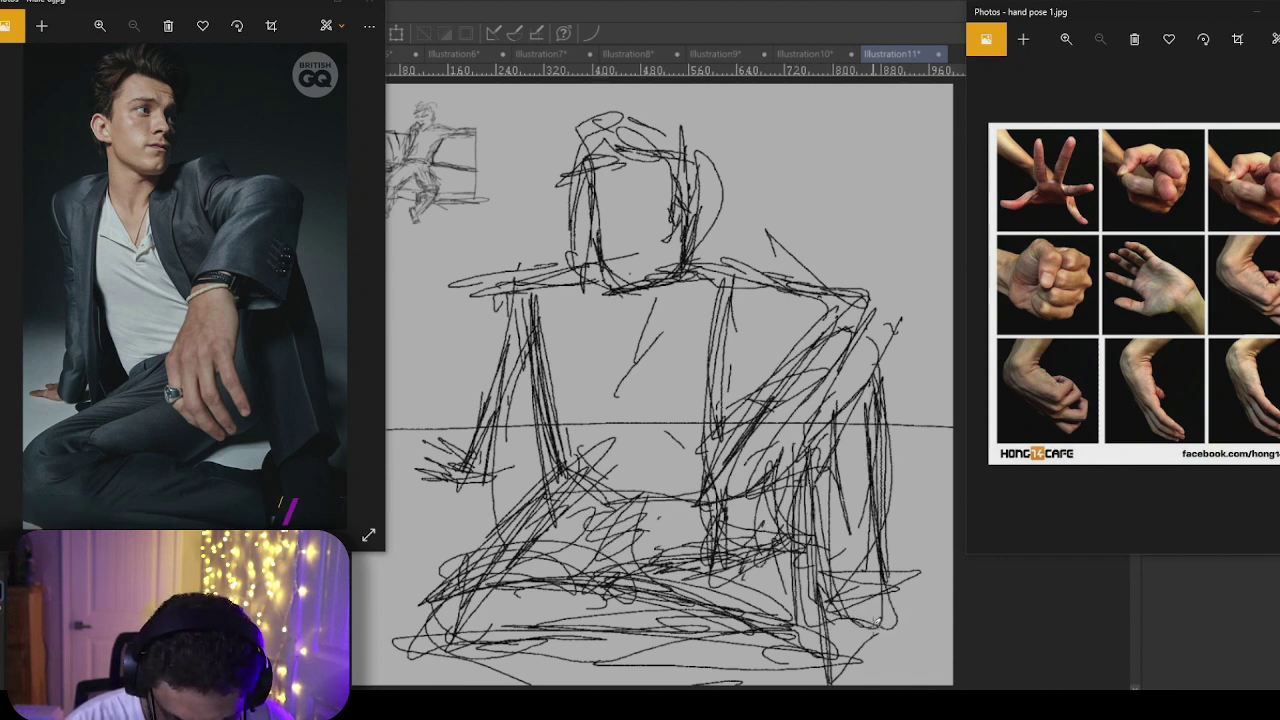
{"action": "left_click_drag", "start_coordinate": [866, 546], "coordinate": [902, 628]}
Step: Build up the forward arm's sleeve with repeated diagonal strokes from the elbow down to the cuff
{"action": "mouse_move", "coordinate": [880, 396]}
{"action": "left_mouse_down"}
{"action": "mouse_move", "coordinate": [836, 450]}
{"action": "mouse_move", "coordinate": [818, 446]}
{"action": "left_mouse_up"}
{"action": "left_click_drag", "start_coordinate": [812, 450], "coordinate": [770, 490]}
{"action": "left_click_drag", "start_coordinate": [786, 406], "coordinate": [716, 490]}
{"action": "left_click_drag", "start_coordinate": [830, 352], "coordinate": [772, 408]}
{"action": "mouse_move", "coordinate": [728, 454]}
{"action": "left_mouse_down"}
{"action": "mouse_move", "coordinate": [708, 490]}
{"action": "mouse_move", "coordinate": [742, 514]}
{"action": "left_mouse_up"}
{"action": "left_click_drag", "start_coordinate": [876, 366], "coordinate": [852, 400]}
{"action": "left_click_drag", "start_coordinate": [908, 318], "coordinate": [882, 364]}
{"action": "left_click_drag", "start_coordinate": [826, 340], "coordinate": [796, 374]}
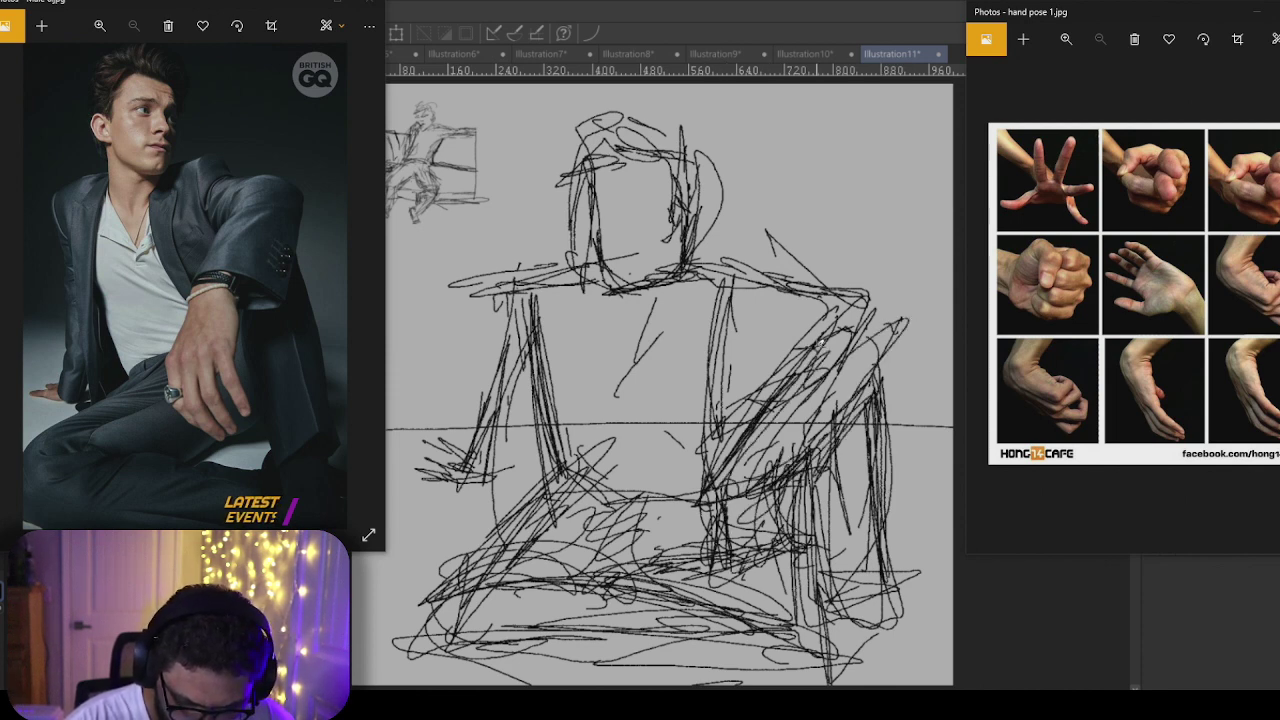
{"action": "left_click_drag", "start_coordinate": [870, 312], "coordinate": [818, 386]}
{"action": "left_click_drag", "start_coordinate": [876, 350], "coordinate": [850, 398]}
{"action": "left_click_drag", "start_coordinate": [890, 314], "coordinate": [852, 378]}
{"action": "left_click_drag", "start_coordinate": [870, 314], "coordinate": [842, 360]}
Step: Thicken the right shoulder's sleeve contour from the neck outward and round its outer bend with overlapping strokes
{"action": "left_click_drag", "start_coordinate": [776, 288], "coordinate": [820, 302]}
{"action": "mouse_move", "coordinate": [708, 288]}
{"action": "left_mouse_down"}
{"action": "mouse_move", "coordinate": [816, 328]}
{"action": "mouse_move", "coordinate": [766, 364]}
{"action": "left_mouse_up"}
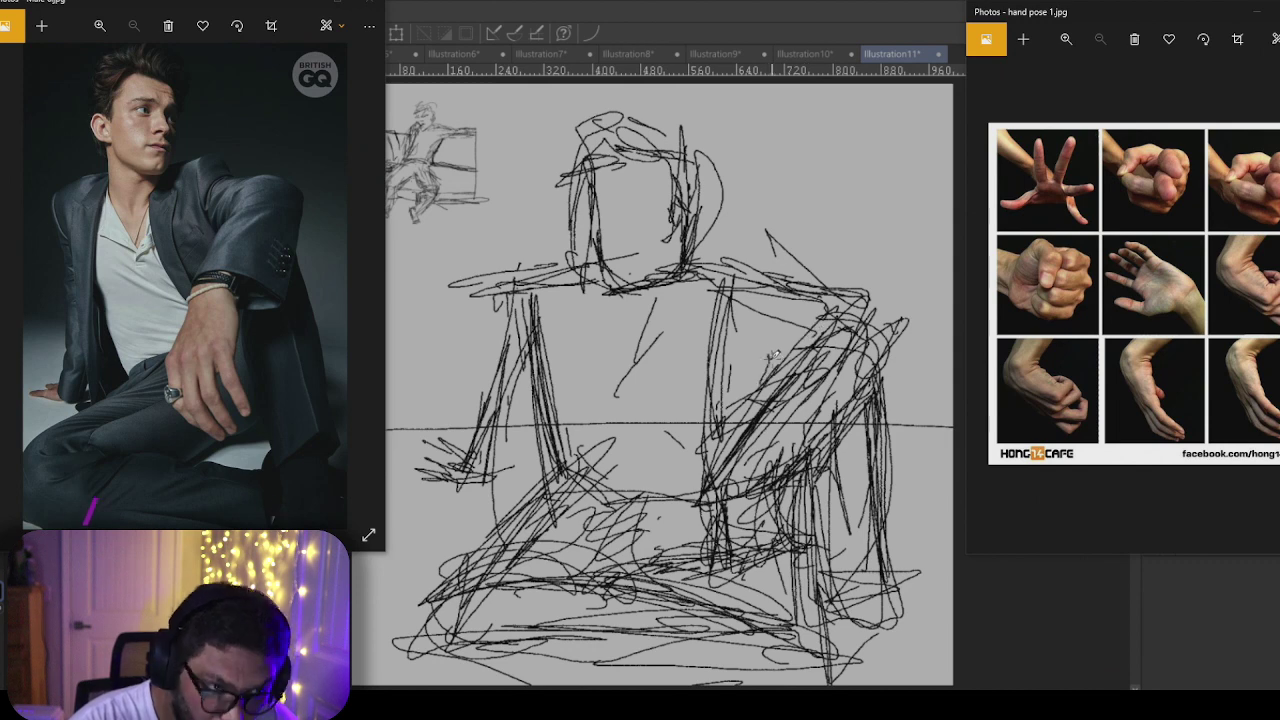
{"action": "left_click_drag", "start_coordinate": [784, 292], "coordinate": [880, 326]}
{"action": "left_click_drag", "start_coordinate": [814, 278], "coordinate": [892, 308]}
{"action": "left_click_drag", "start_coordinate": [834, 298], "coordinate": [912, 364]}
{"action": "left_click_drag", "start_coordinate": [894, 318], "coordinate": [840, 362]}
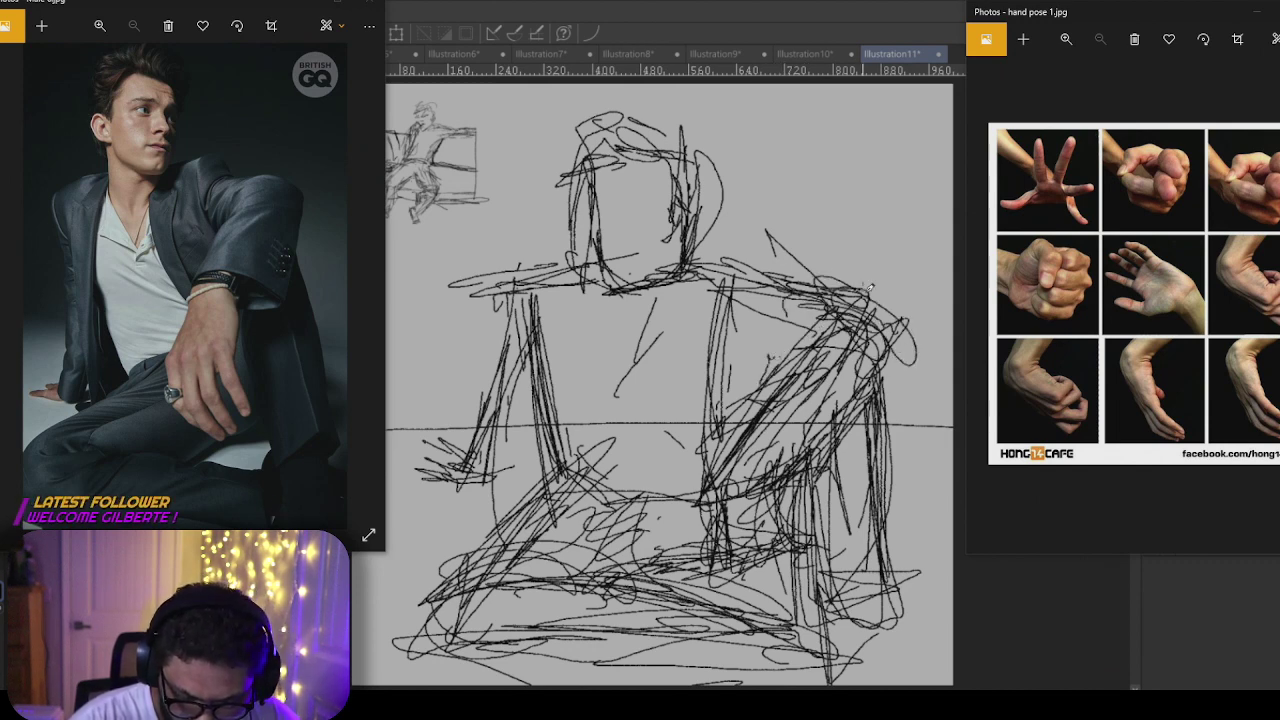
{"action": "left_click_drag", "start_coordinate": [866, 290], "coordinate": [898, 360]}
{"action": "left_click_drag", "start_coordinate": [886, 342], "coordinate": [800, 300]}
{"action": "left_click_drag", "start_coordinate": [726, 284], "coordinate": [796, 302]}
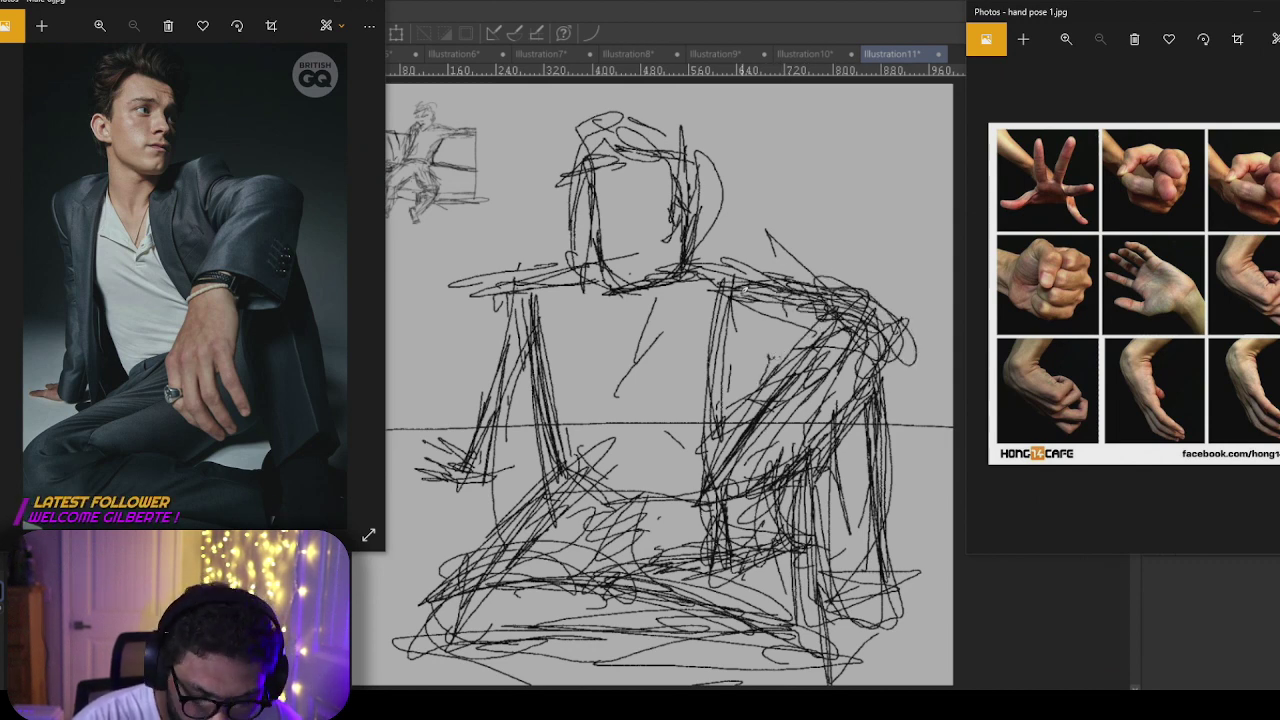
Step: Sketch the jacket's collar and lapel on the forward-arm side with loose vertical strokes running from the neck down the chest
{"action": "mouse_move", "coordinate": [682, 280]}
{"action": "left_mouse_down"}
{"action": "mouse_move", "coordinate": [798, 318]}
{"action": "mouse_move", "coordinate": [772, 318]}
{"action": "left_mouse_up"}
{"action": "left_click_drag", "start_coordinate": [676, 320], "coordinate": [706, 304]}
{"action": "left_click_drag", "start_coordinate": [722, 282], "coordinate": [698, 448]}
{"action": "mouse_move", "coordinate": [712, 348]}
{"action": "left_mouse_down"}
{"action": "mouse_move", "coordinate": [690, 332]}
{"action": "mouse_move", "coordinate": [676, 426]}
{"action": "left_mouse_up"}
{"action": "left_click_drag", "start_coordinate": [686, 350], "coordinate": [698, 500]}
{"action": "left_click_drag", "start_coordinate": [684, 322], "coordinate": [672, 390]}
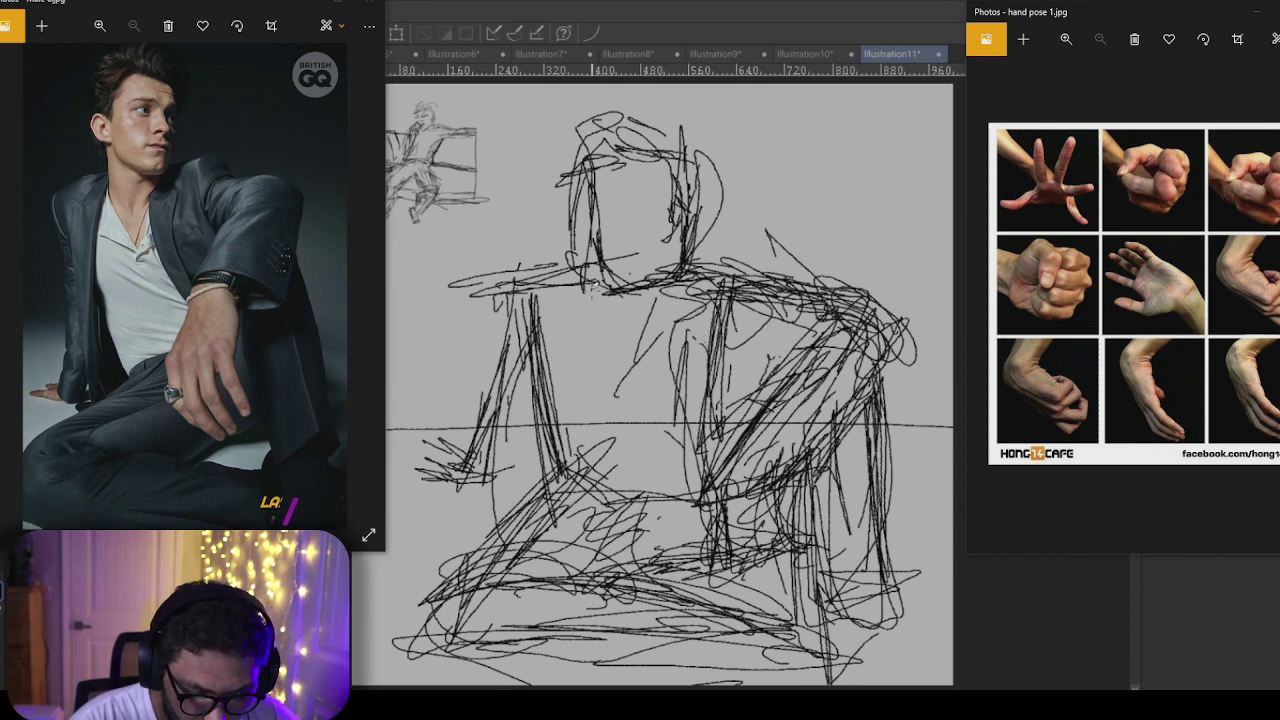
Step: Reinforce the collar line and the jacket edge beside the supporting arm, and clear the loose fold strokes from the lap
{"action": "left_click_drag", "start_coordinate": [602, 292], "coordinate": [548, 288]}
{"action": "left_click_drag", "start_coordinate": [556, 334], "coordinate": [542, 408]}
{"action": "left_click_drag", "start_coordinate": [526, 288], "coordinate": [484, 460]}
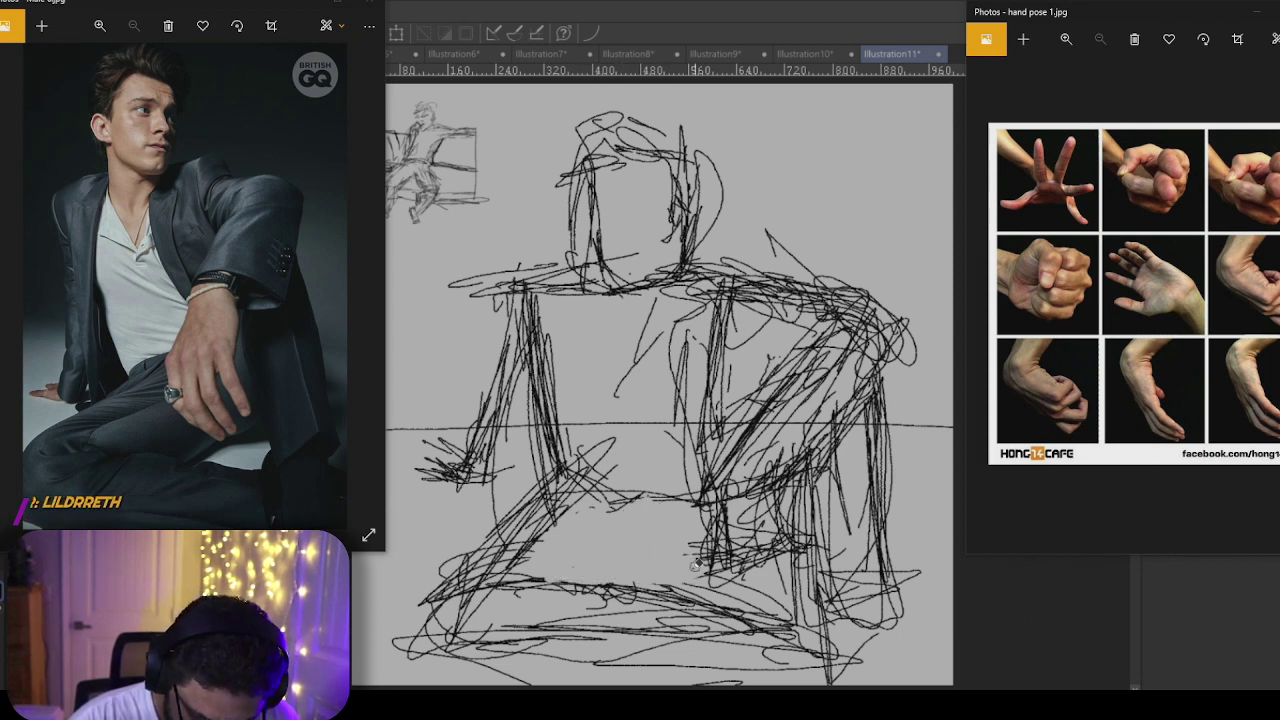
Step: Restate the upper edge of the folded leg across the floor with long, slightly sloping strokes
{"action": "left_click_drag", "start_coordinate": [537, 574], "coordinate": [632, 590]}
{"action": "left_click_drag", "start_coordinate": [518, 582], "coordinate": [648, 603]}
{"action": "left_click_drag", "start_coordinate": [604, 608], "coordinate": [688, 616]}
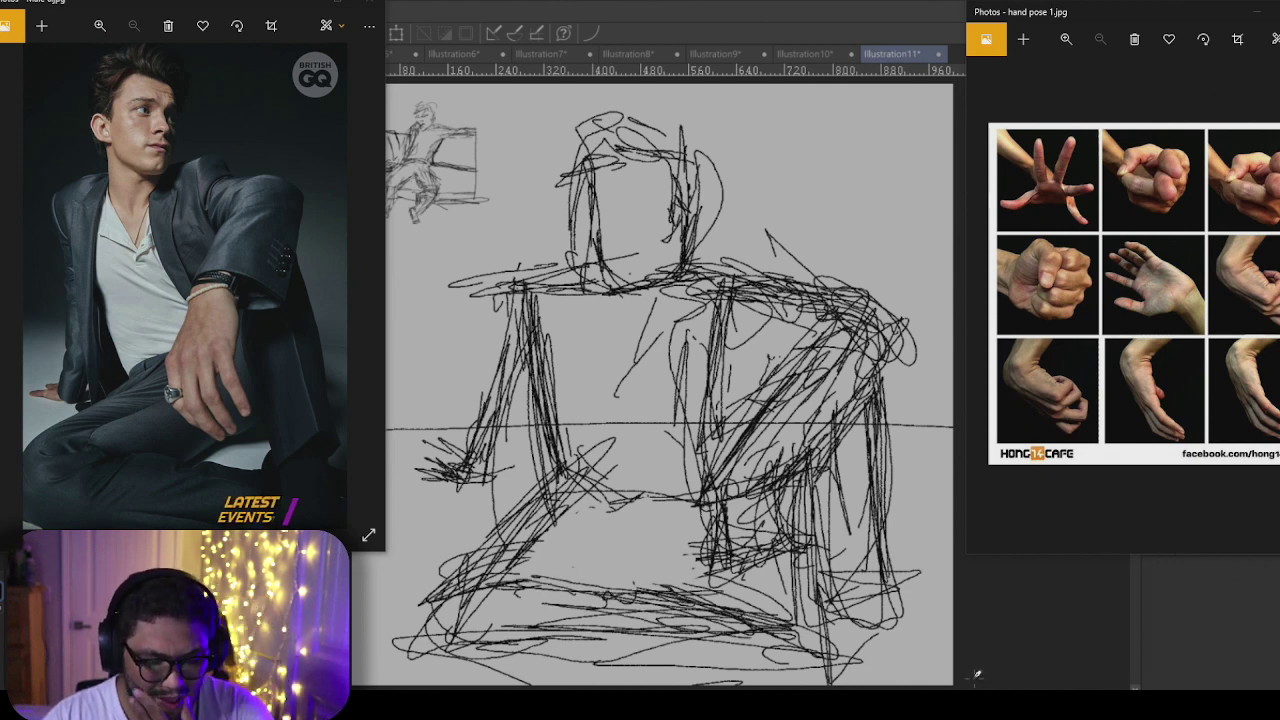
Step: Scale the seated figure sketch down and place it at the top of the canvas beside the sofa study
{"action": "left_click", "coordinate": [404, 32]}
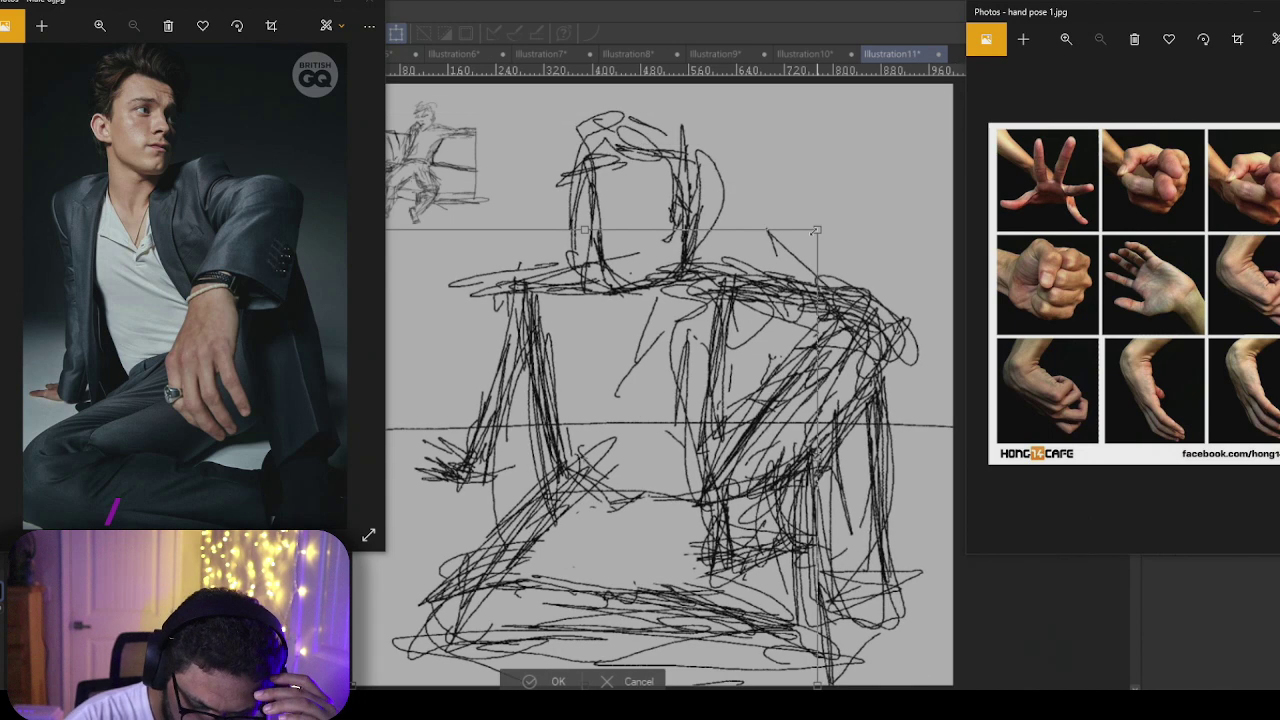
{"action": "mouse_move", "coordinate": [954, 108]}
{"action": "left_mouse_down"}
{"action": "mouse_move", "coordinate": [594, 351]}
{"action": "mouse_move", "coordinate": [603, 359]}
{"action": "mouse_move", "coordinate": [600, 150]}
{"action": "mouse_move", "coordinate": [605, 212]}
{"action": "mouse_move", "coordinate": [529, 346]}
{"action": "left_mouse_up"}
{"action": "mouse_move", "coordinate": [468, 456]}
{"action": "left_mouse_down"}
{"action": "mouse_move", "coordinate": [468, 428]}
{"action": "mouse_move", "coordinate": [608, 177]}
{"action": "left_mouse_up"}
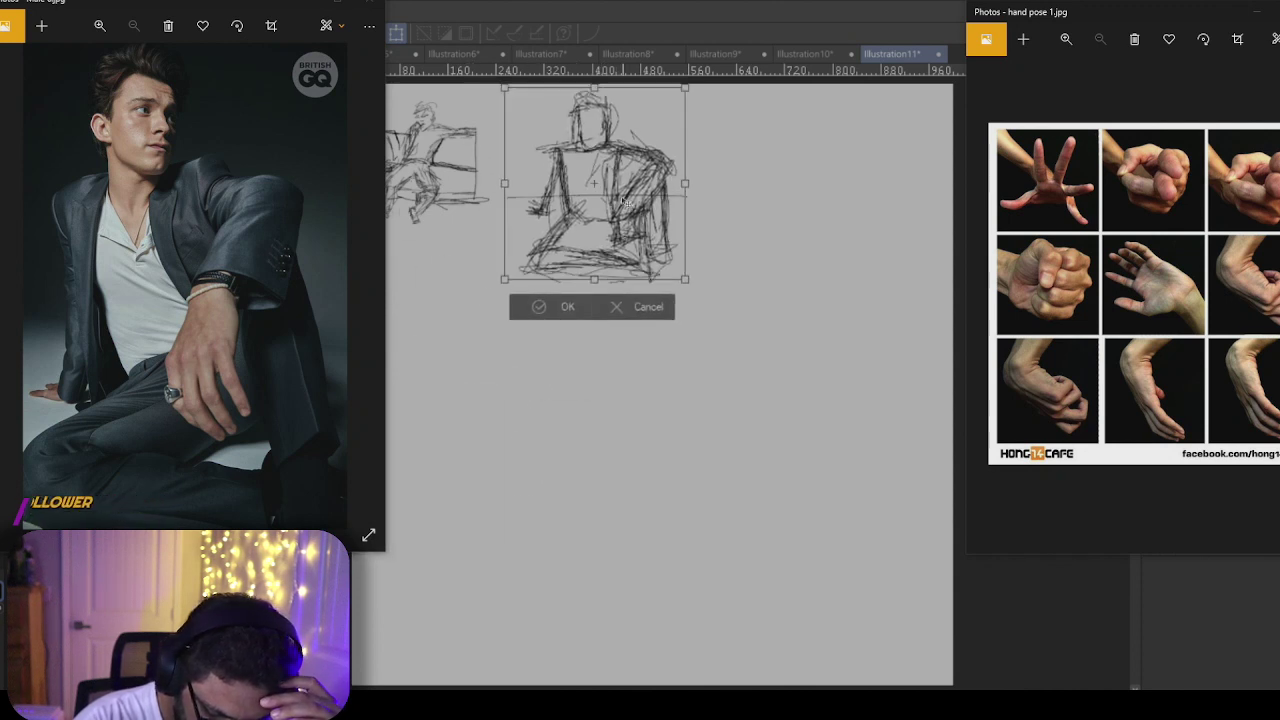
{"action": "key", "text": "Return"}
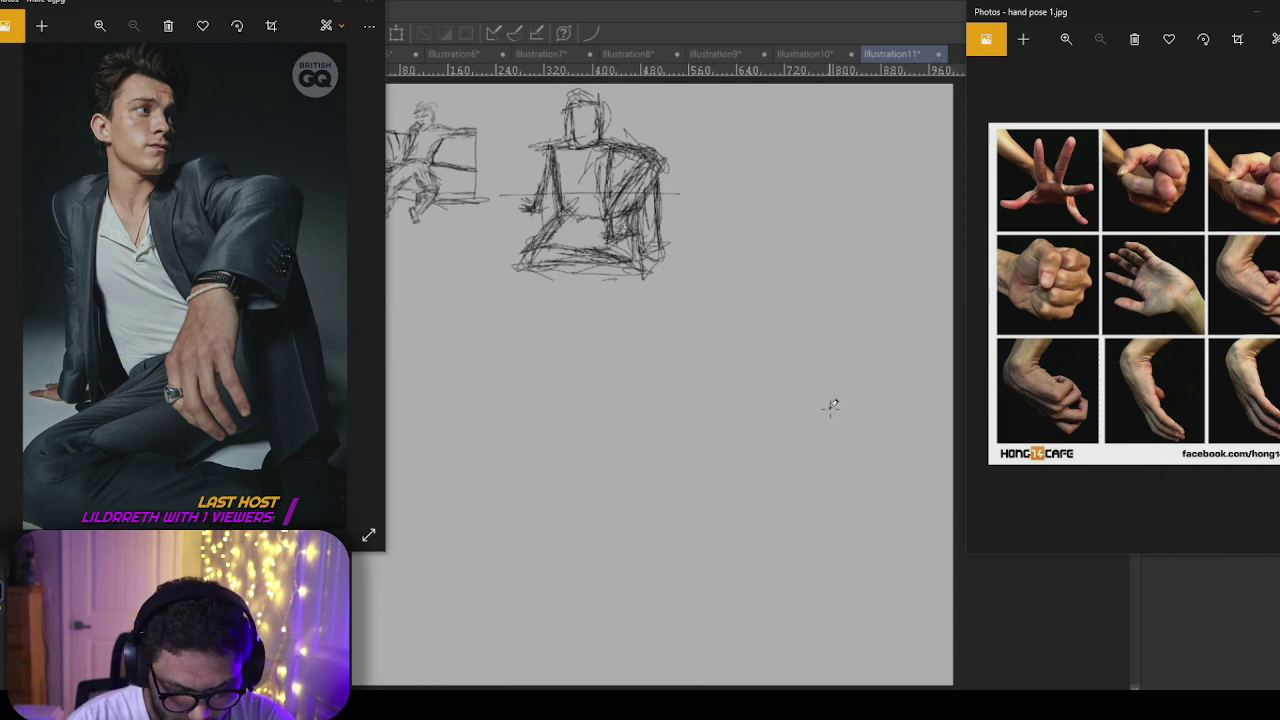
Step: Draw simplified gesture lines below the small study for the forward arm, hanging hand, shoulder, chest edge and long jacket side
{"action": "left_click_drag", "start_coordinate": [692, 528], "coordinate": [802, 387]}
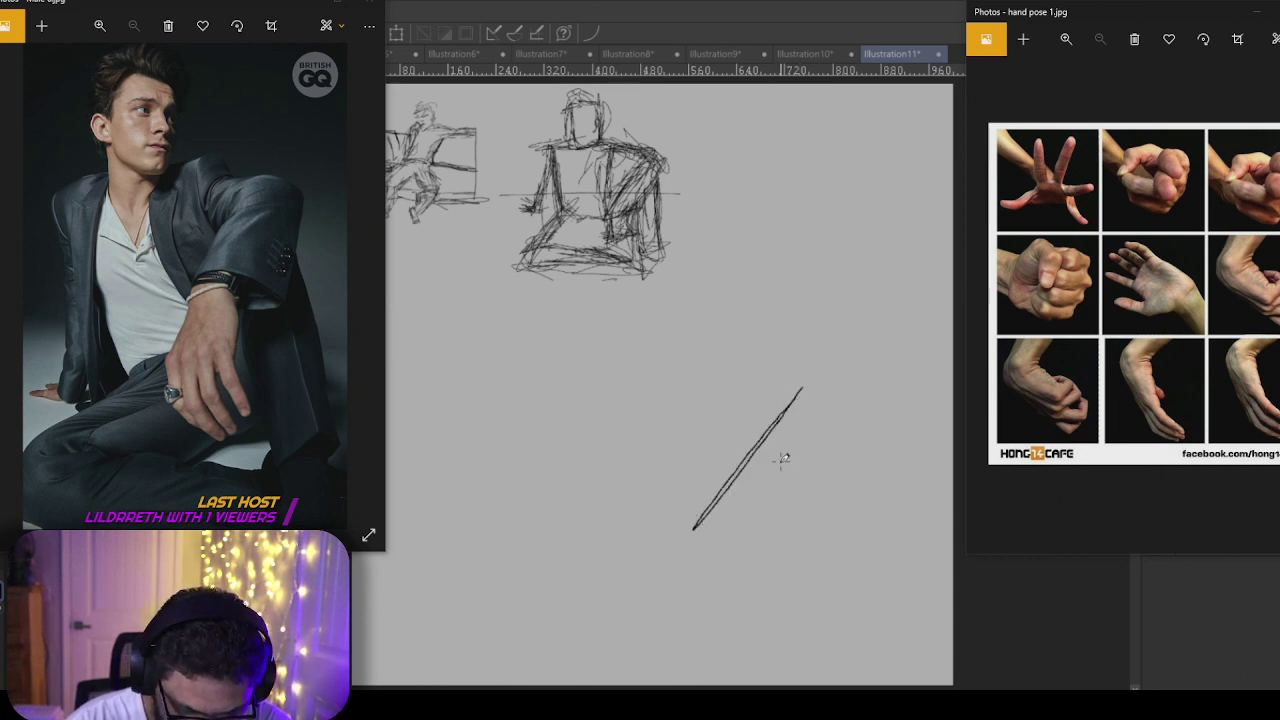
{"action": "left_click_drag", "start_coordinate": [691, 522], "coordinate": [693, 582]}
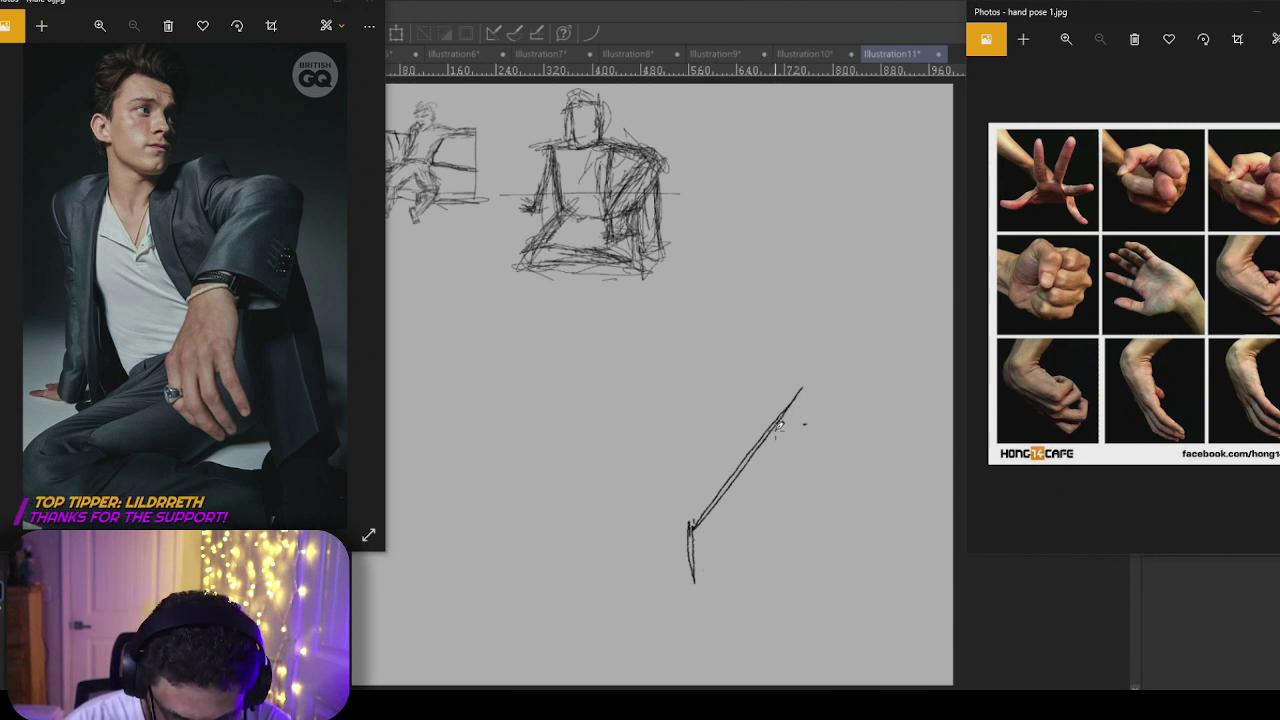
{"action": "mouse_move", "coordinate": [780, 426]}
{"action": "left_mouse_down"}
{"action": "mouse_move", "coordinate": [779, 540]}
{"action": "mouse_move", "coordinate": [772, 468]}
{"action": "left_mouse_up"}
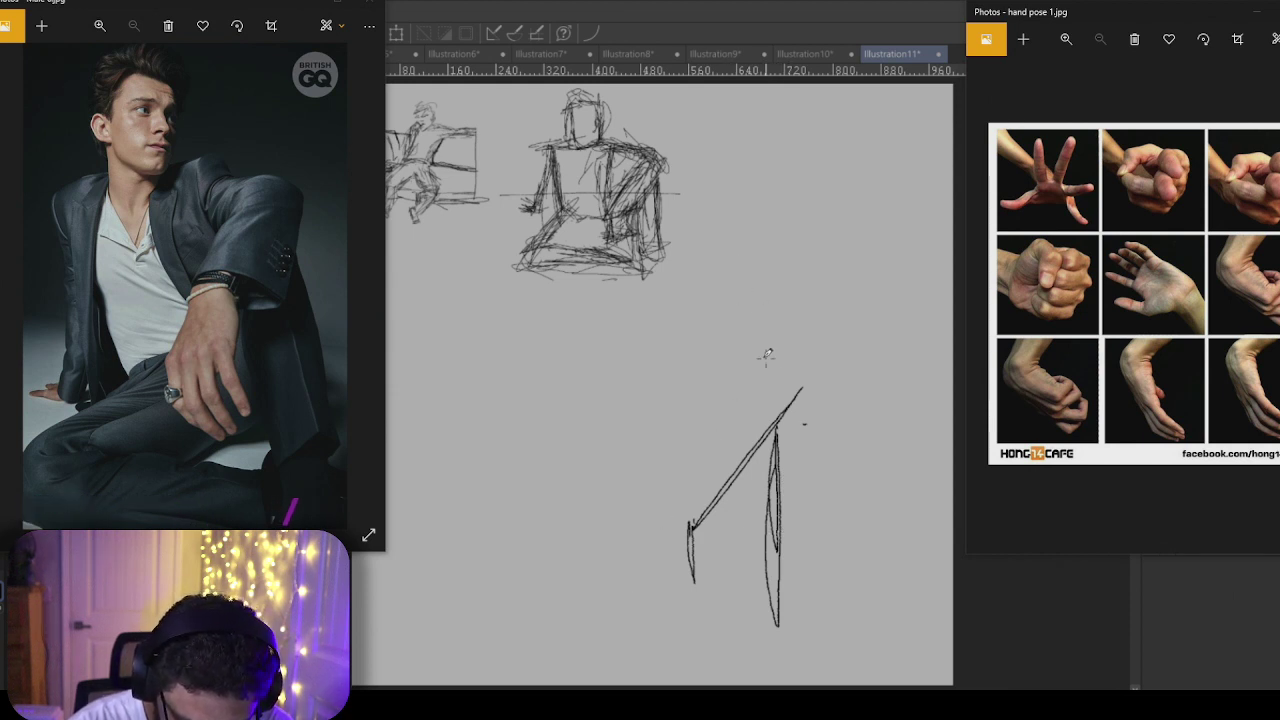
{"action": "mouse_move", "coordinate": [716, 333]}
{"action": "left_mouse_down"}
{"action": "mouse_move", "coordinate": [811, 381]}
{"action": "mouse_move", "coordinate": [688, 326]}
{"action": "left_mouse_up"}
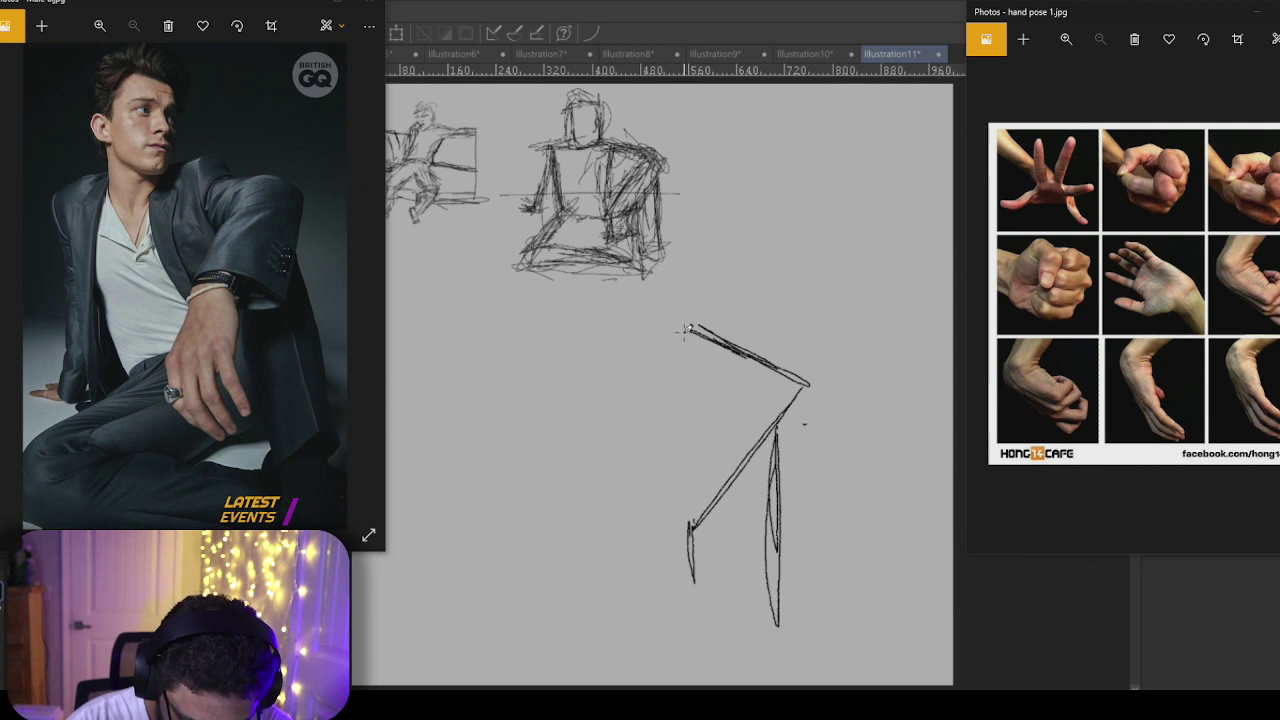
{"action": "mouse_move", "coordinate": [686, 335]}
{"action": "left_mouse_down"}
{"action": "mouse_move", "coordinate": [690, 480]}
{"action": "mouse_move", "coordinate": [697, 412]}
{"action": "left_mouse_up"}
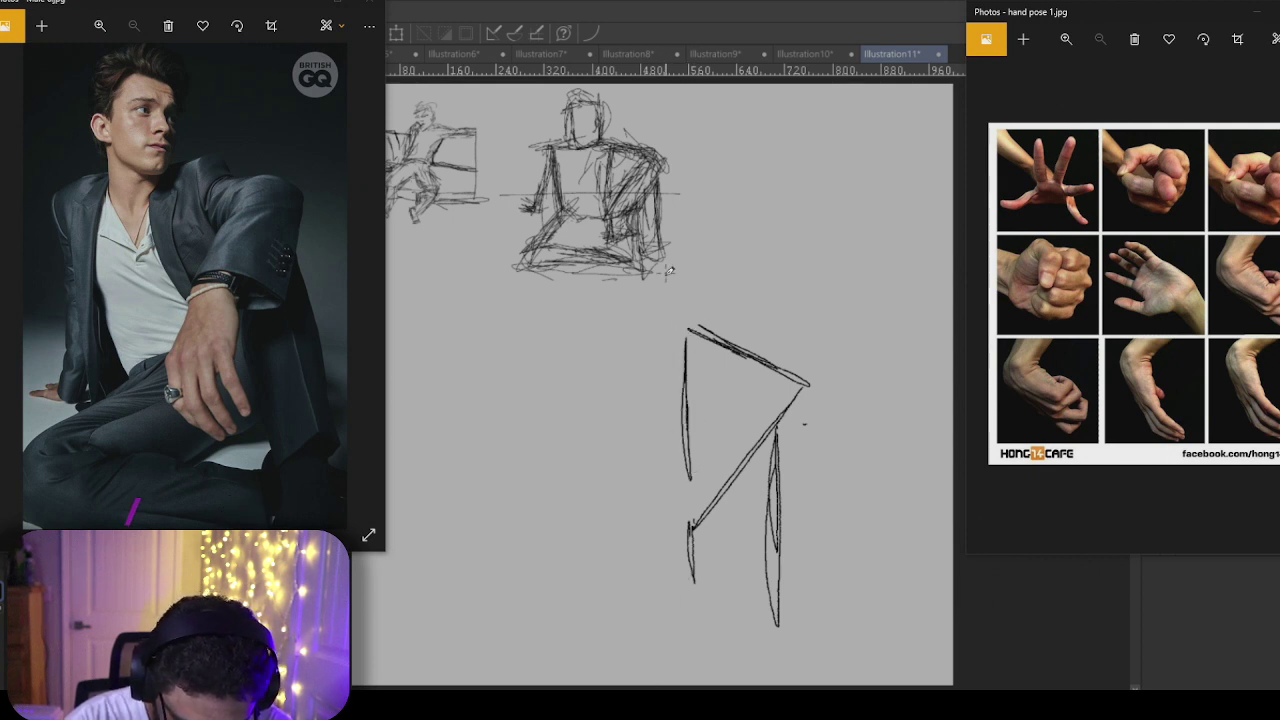
Step: Add the opposite jacket edge and the supporting arm as long narrow strokes, ending in a short hand line
{"action": "mouse_move", "coordinate": [564, 333]}
{"action": "left_mouse_down"}
{"action": "mouse_move", "coordinate": [566, 482]}
{"action": "mouse_move", "coordinate": [570, 326]}
{"action": "mouse_move", "coordinate": [496, 519]}
{"action": "mouse_move", "coordinate": [566, 345]}
{"action": "left_mouse_up"}
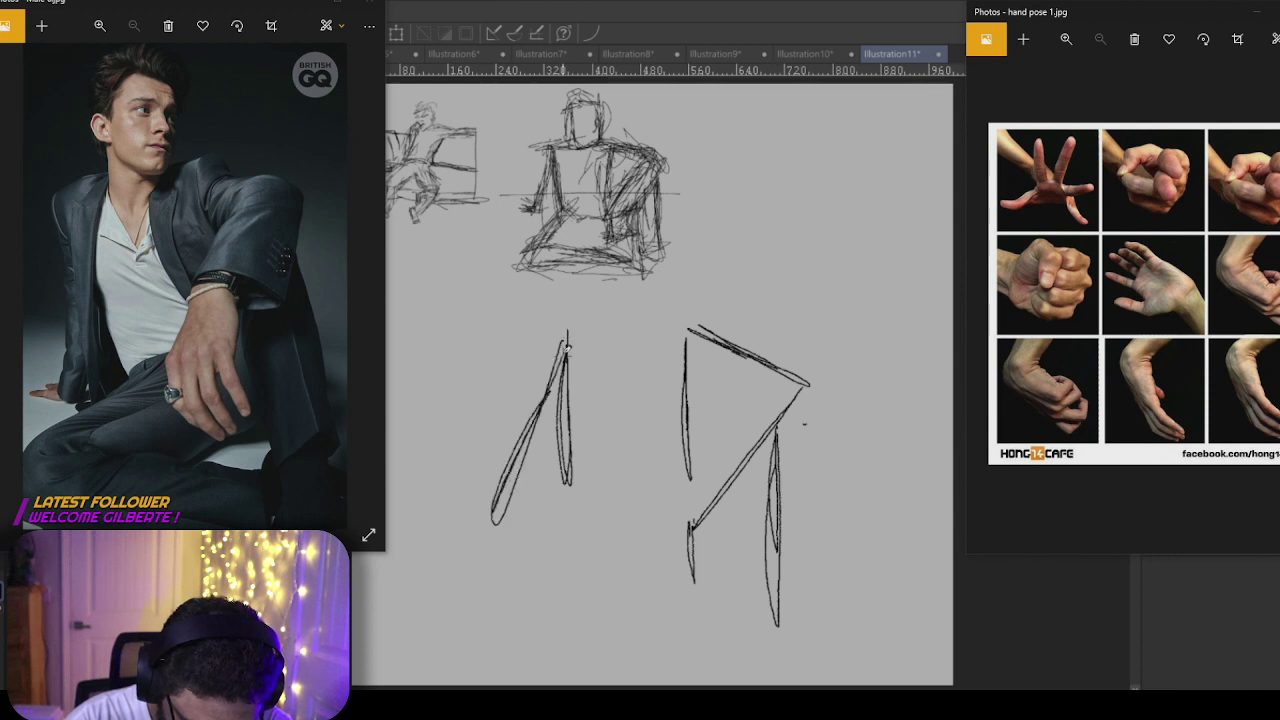
{"action": "left_click_drag", "start_coordinate": [460, 509], "coordinate": [494, 516]}
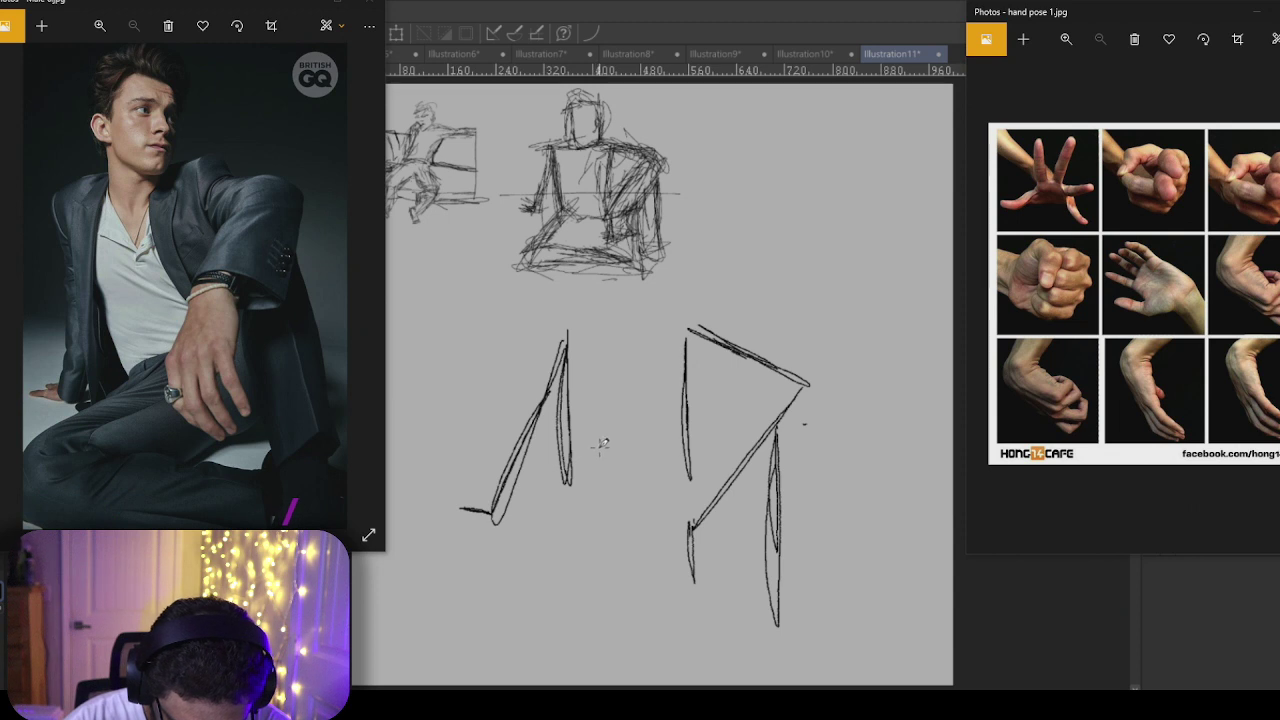
Step: Draw the thigh diagonal and flat folded-leg strokes of the simplified pose, plus an L-shaped stroke beneath the small study
{"action": "left_click_drag", "start_coordinate": [603, 445], "coordinate": [489, 650]}
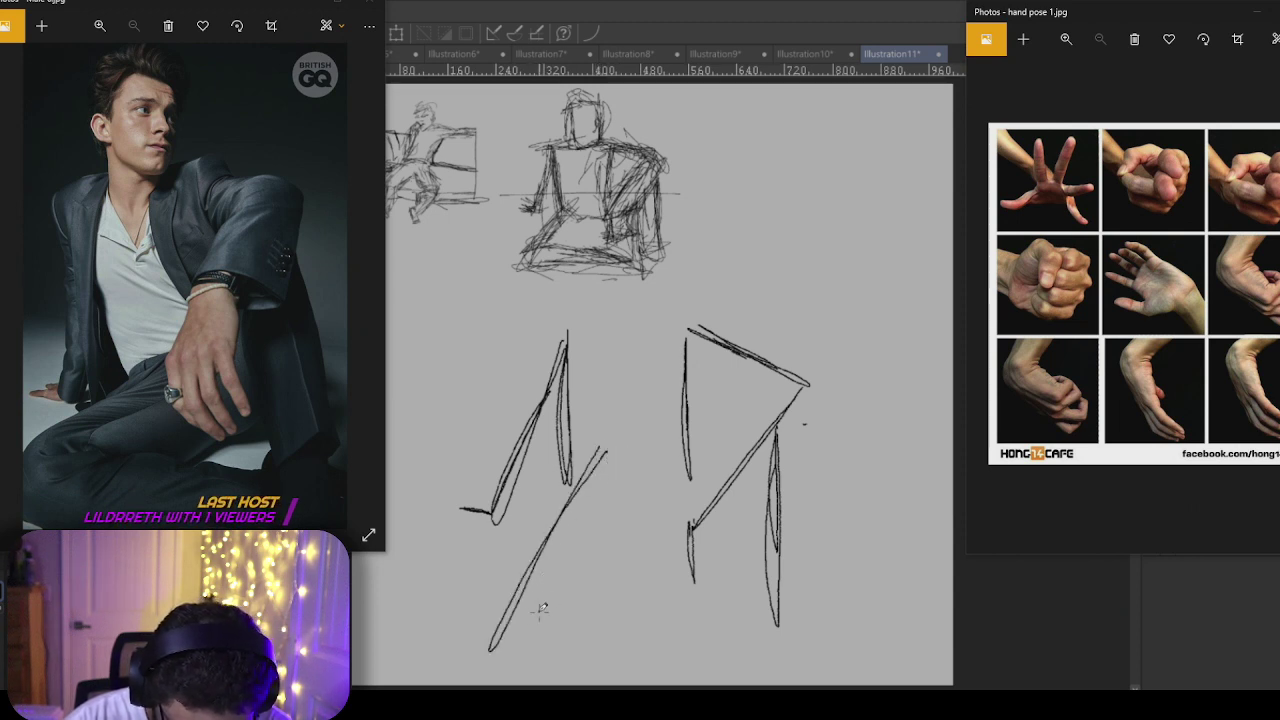
{"action": "mouse_move", "coordinate": [531, 607]}
{"action": "left_mouse_down"}
{"action": "mouse_move", "coordinate": [619, 593]}
{"action": "mouse_move", "coordinate": [717, 621]}
{"action": "left_mouse_up"}
{"action": "mouse_move", "coordinate": [717, 621]}
{"action": "left_mouse_down"}
{"action": "mouse_move", "coordinate": [491, 626]}
{"action": "mouse_move", "coordinate": [733, 630]}
{"action": "left_mouse_up"}
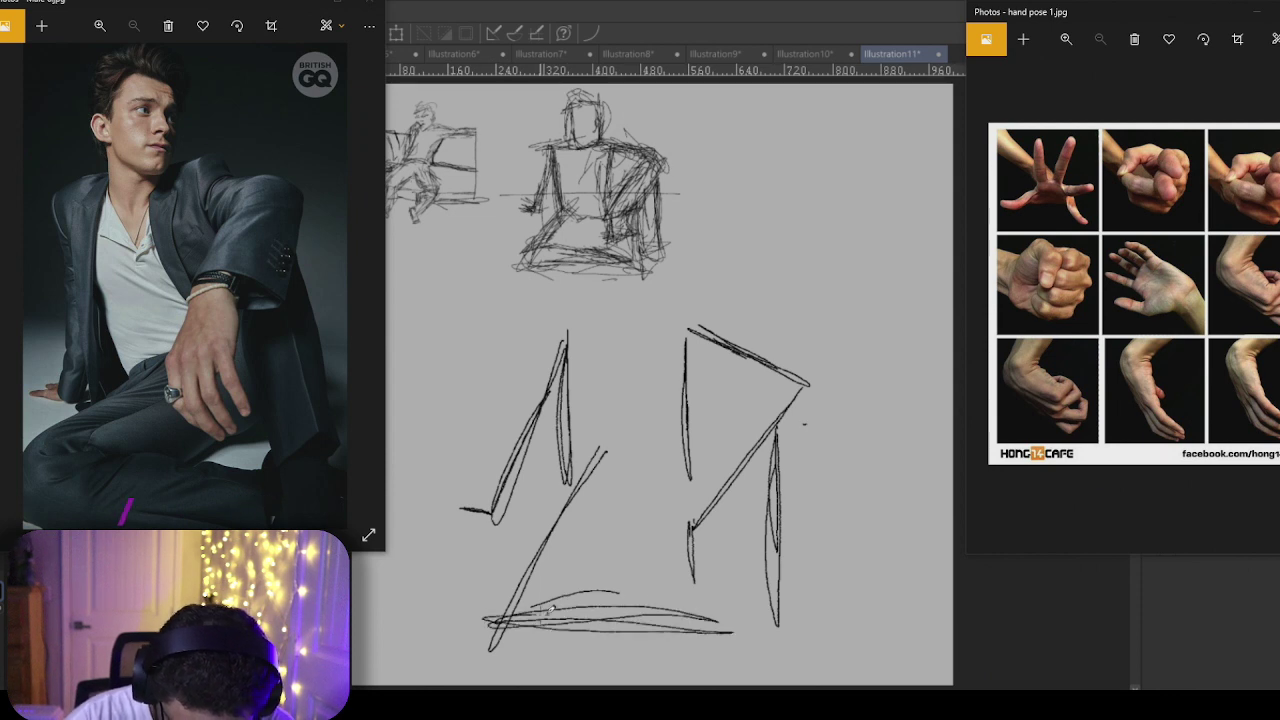
{"action": "left_click_drag", "start_coordinate": [484, 618], "coordinate": [728, 628]}
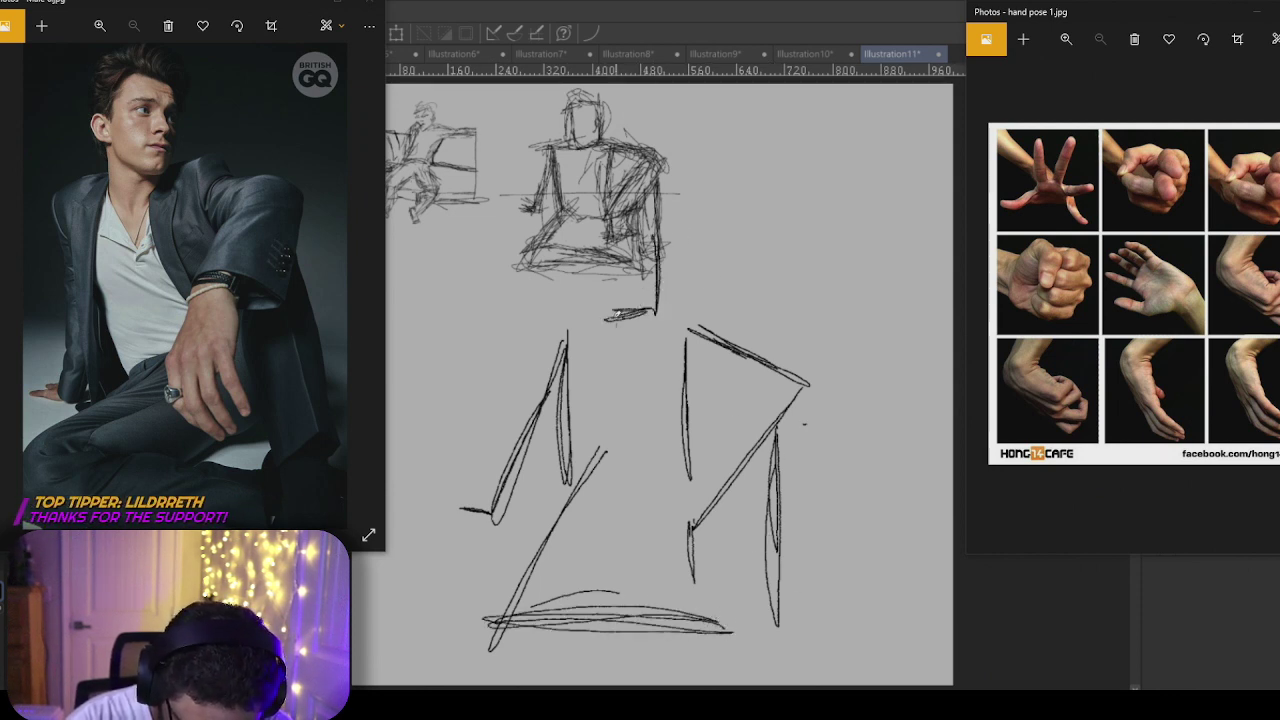
{"action": "mouse_move", "coordinate": [617, 314]}
{"action": "left_mouse_down"}
{"action": "mouse_move", "coordinate": [660, 238]}
{"action": "mouse_move", "coordinate": [615, 318]}
{"action": "left_mouse_up"}
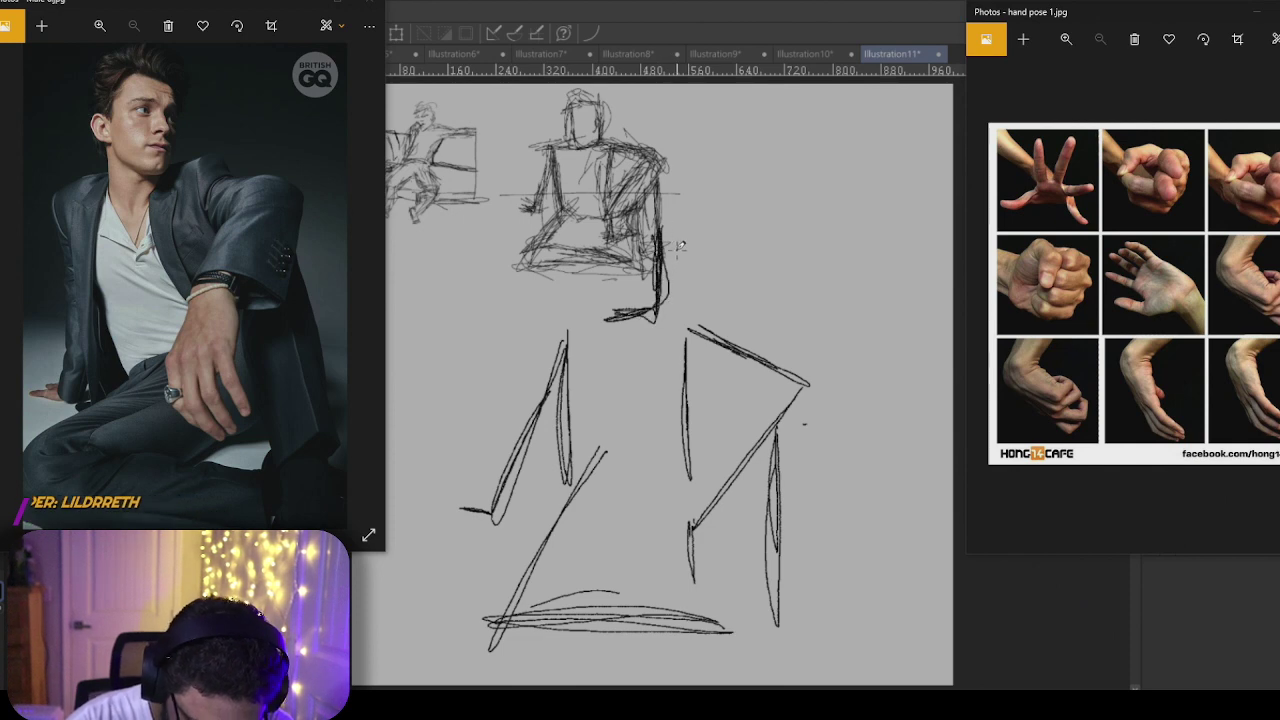
{"action": "key", "text": "ctrl+t"}
{"action": "mouse_move", "coordinate": [744, 268]}
{"action": "left_mouse_down"}
{"action": "mouse_move", "coordinate": [842, 326]}
{"action": "mouse_move", "coordinate": [750, 270]}
{"action": "mouse_move", "coordinate": [740, 277]}
{"action": "left_mouse_up"}
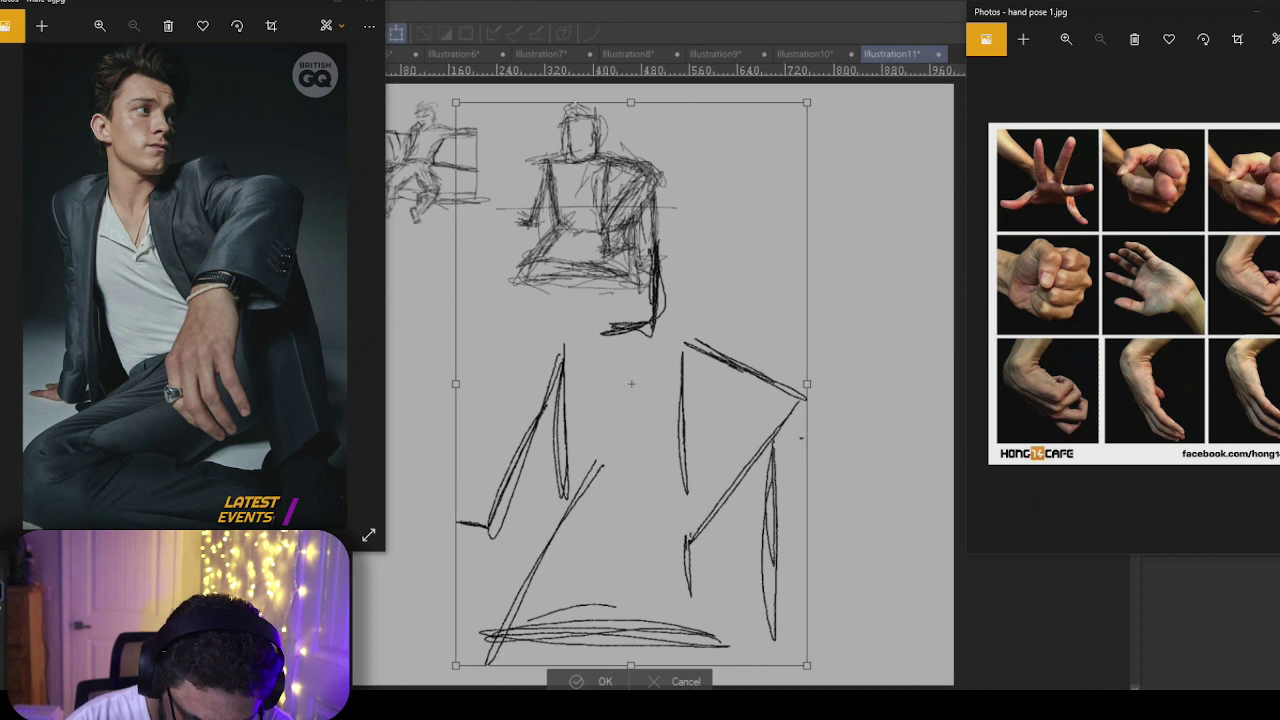
{"action": "left_click", "coordinate": [687, 684]}
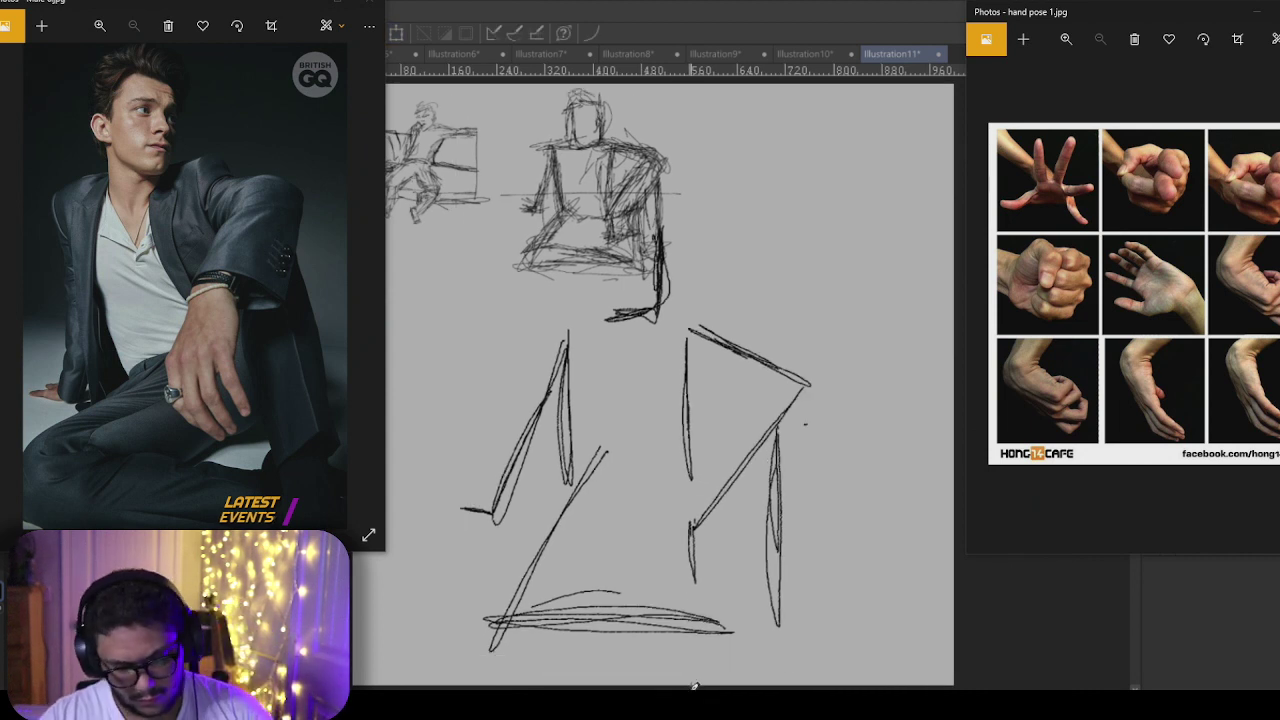
Step: Scale the seated study and its gesture lines down together and place them beside the sofa sketch
{"action": "left_click", "coordinate": [399, 35]}
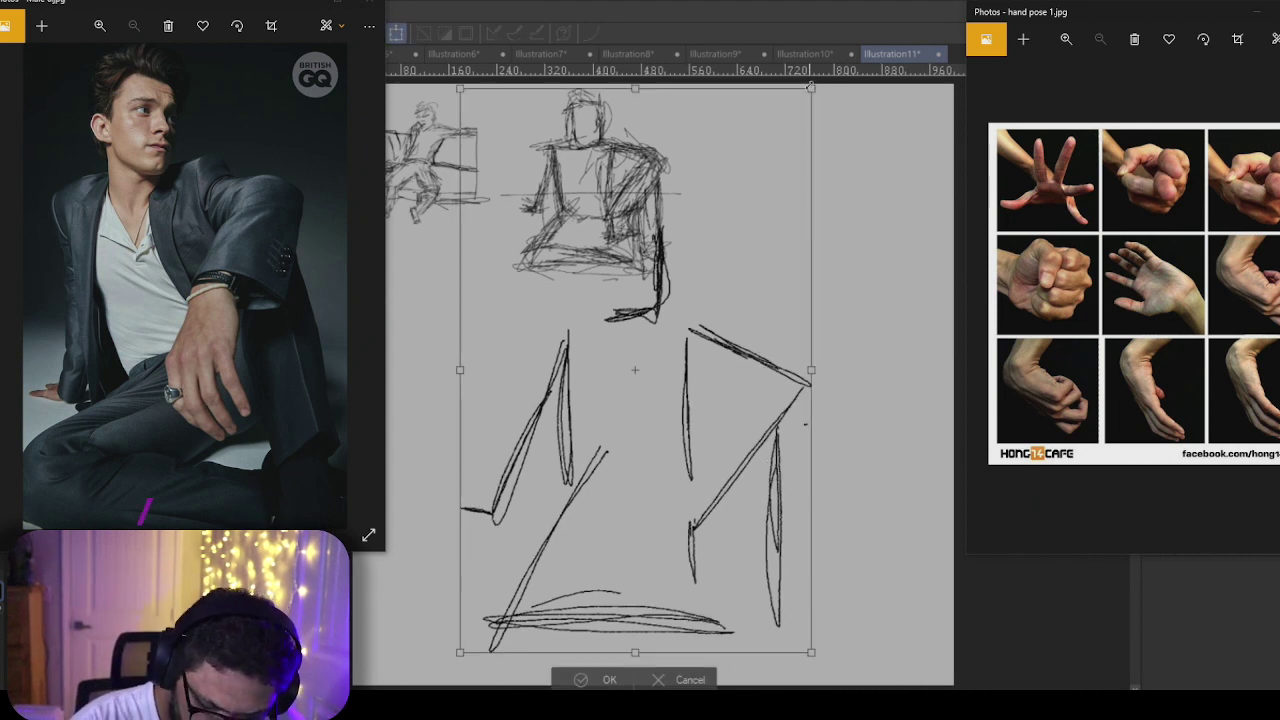
{"action": "left_click_drag", "start_coordinate": [810, 87], "coordinate": [674, 354]}
{"action": "mouse_move", "coordinate": [623, 508]}
{"action": "left_mouse_down"}
{"action": "mouse_move", "coordinate": [650, 231]}
{"action": "mouse_move", "coordinate": [643, 248]}
{"action": "left_mouse_up"}
{"action": "mouse_move", "coordinate": [694, 93]}
{"action": "left_mouse_down"}
{"action": "mouse_move", "coordinate": [642, 207]}
{"action": "mouse_move", "coordinate": [623, 216]}
{"action": "left_mouse_up"}
{"action": "left_click_drag", "start_coordinate": [592, 301], "coordinate": [604, 188]}
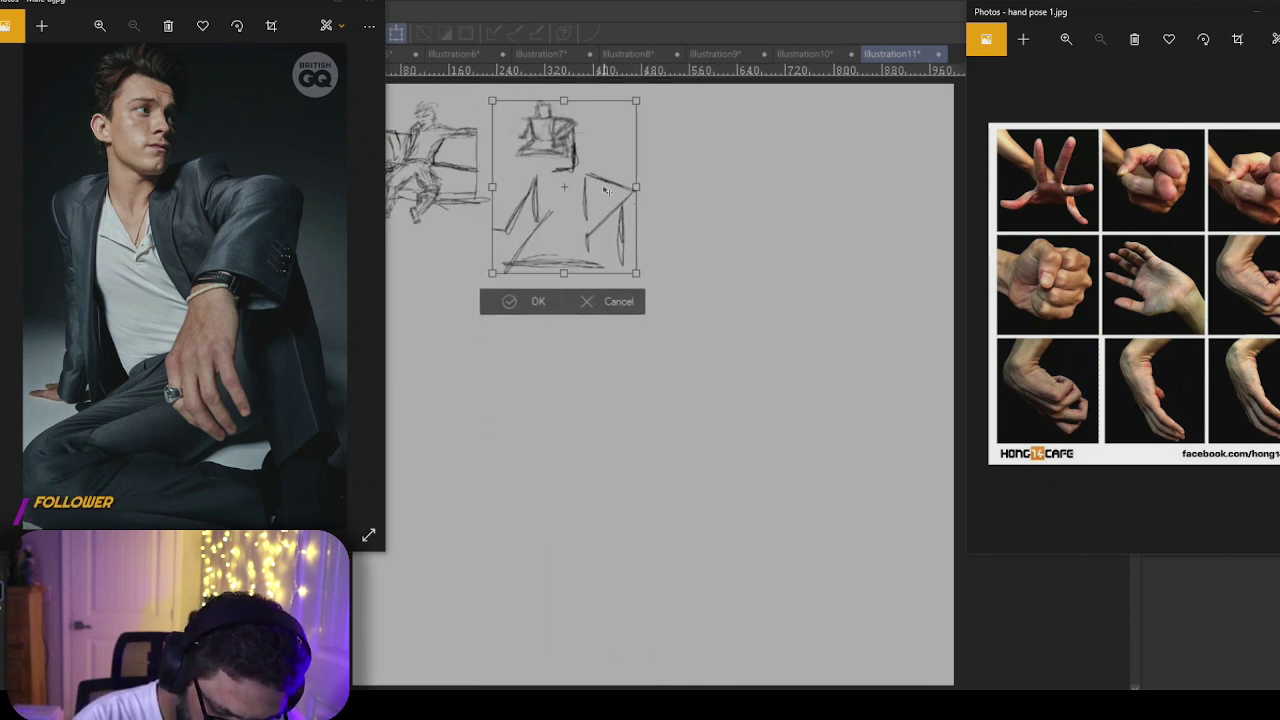
{"action": "left_click", "coordinate": [525, 303]}
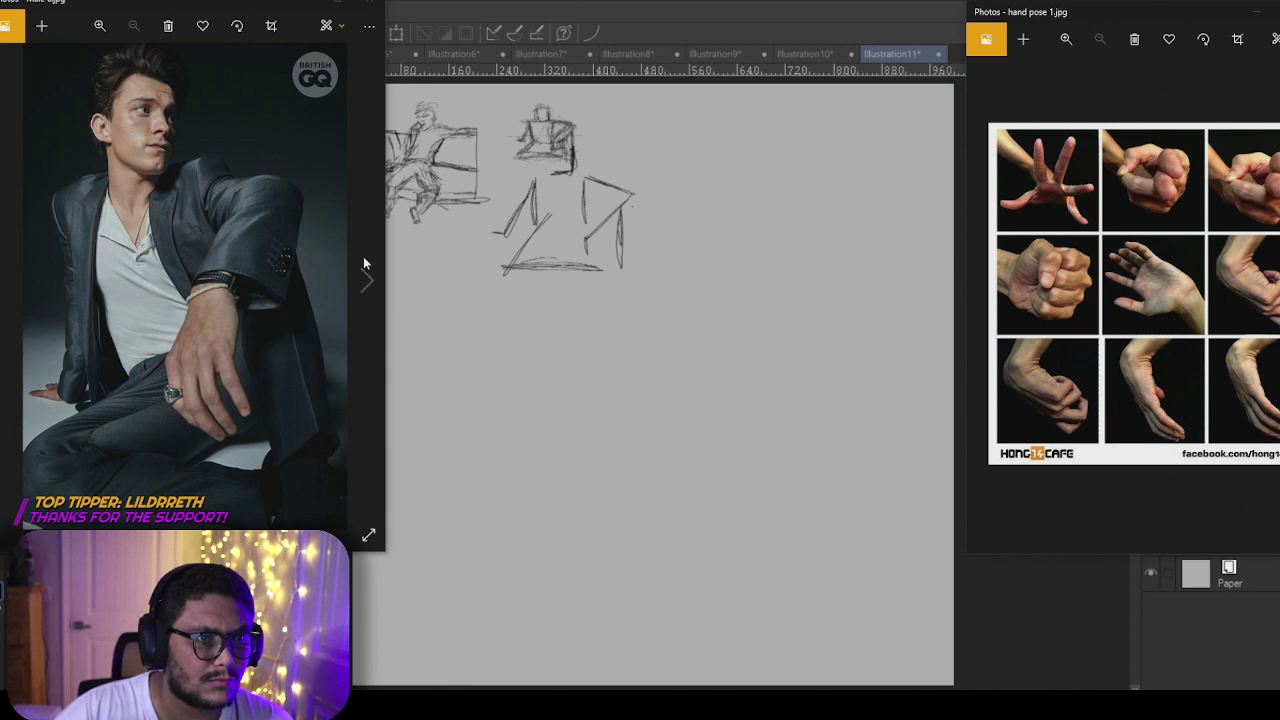
Step: Switch the reference photo to the shirtless javelin thrower on the beach
{"action": "left_click", "coordinate": [367, 278]}
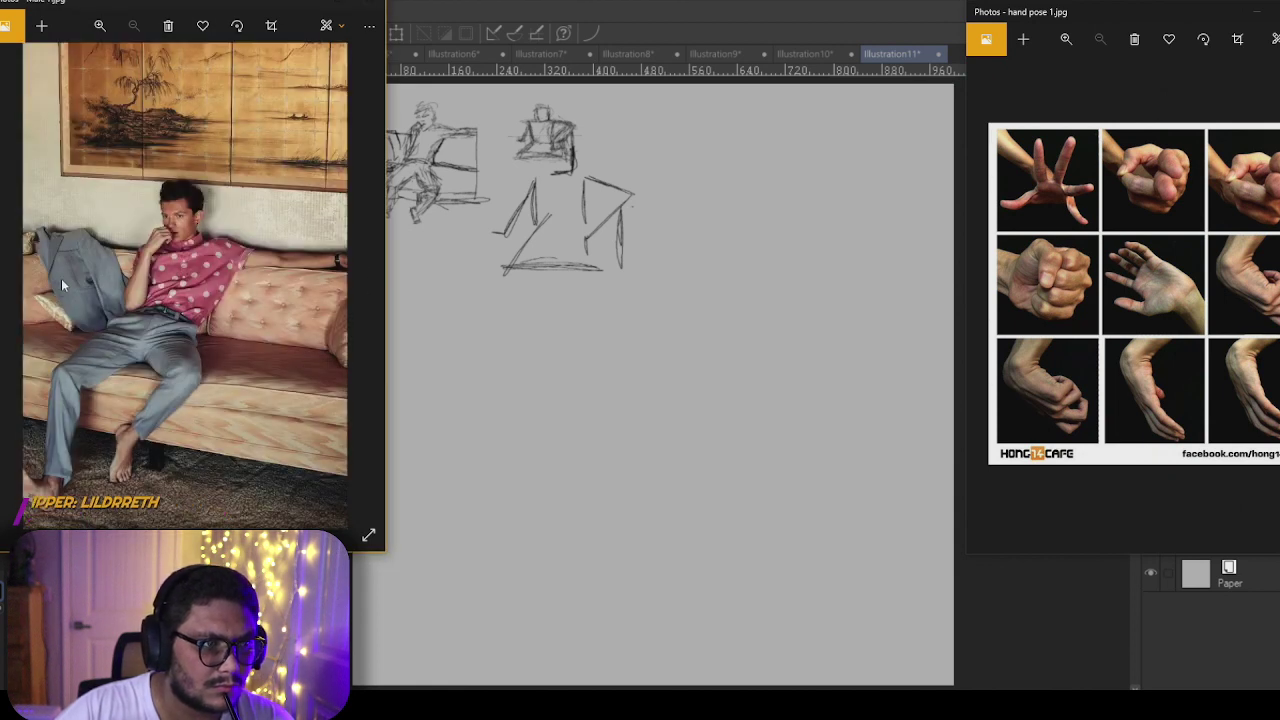
{"action": "left_click", "coordinate": [5, 282]}
{"action": "left_click", "coordinate": [6, 283]}
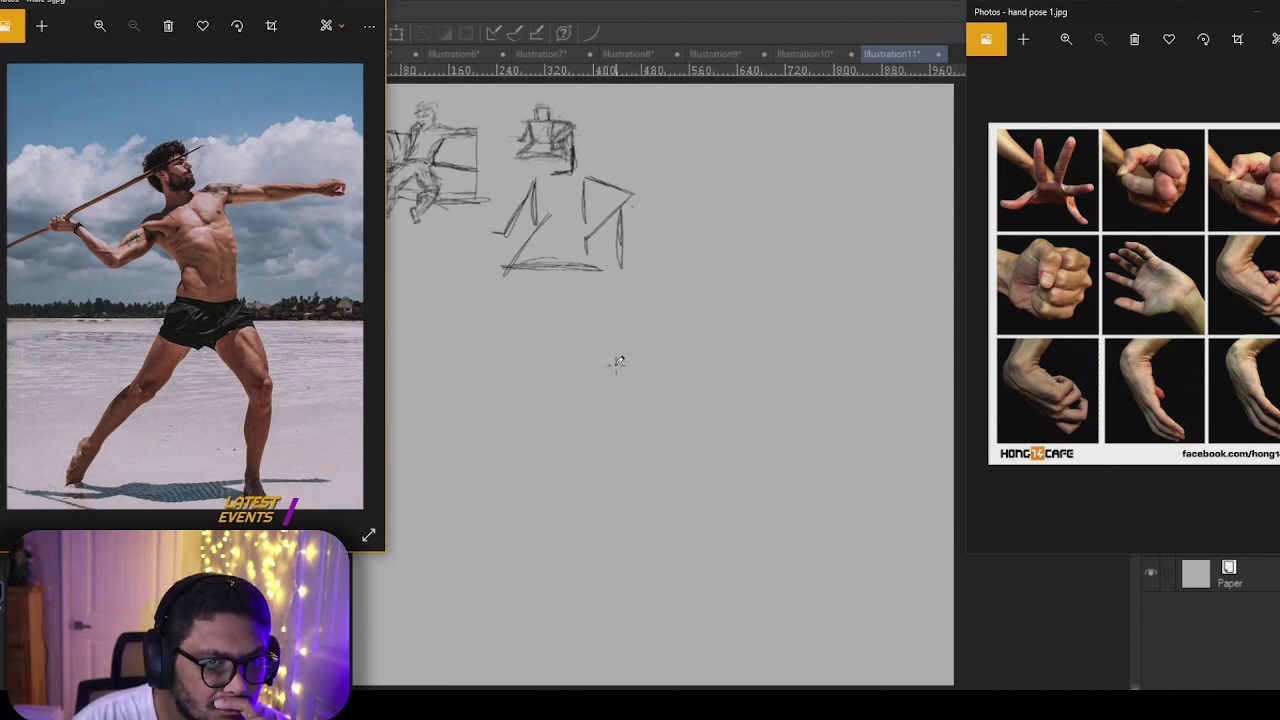
Step: Sketch the javelin thrower's curved line of action from the shoulders through the rear leg and foot, adding a second torso curve
{"action": "left_click_drag", "start_coordinate": [578, 346], "coordinate": [630, 486]}
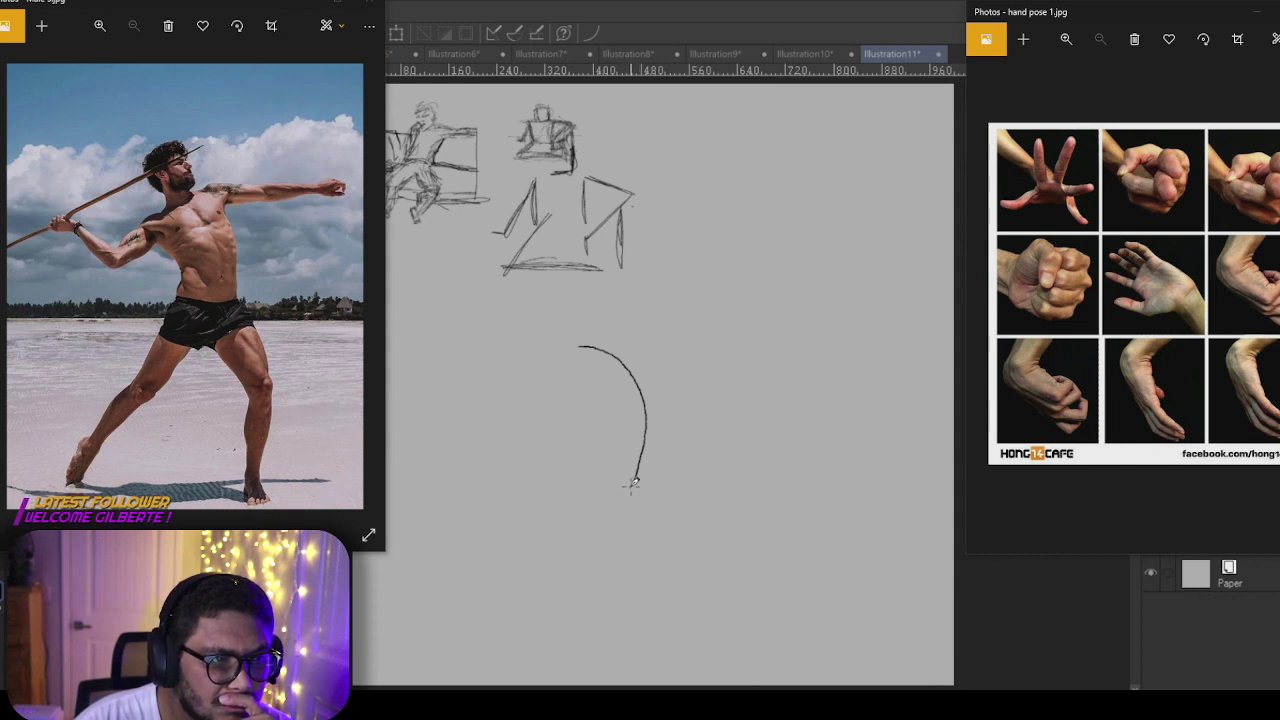
{"action": "mouse_move", "coordinate": [631, 486]}
{"action": "left_mouse_down"}
{"action": "mouse_move", "coordinate": [529, 587]}
{"action": "mouse_move", "coordinate": [499, 670]}
{"action": "left_mouse_up"}
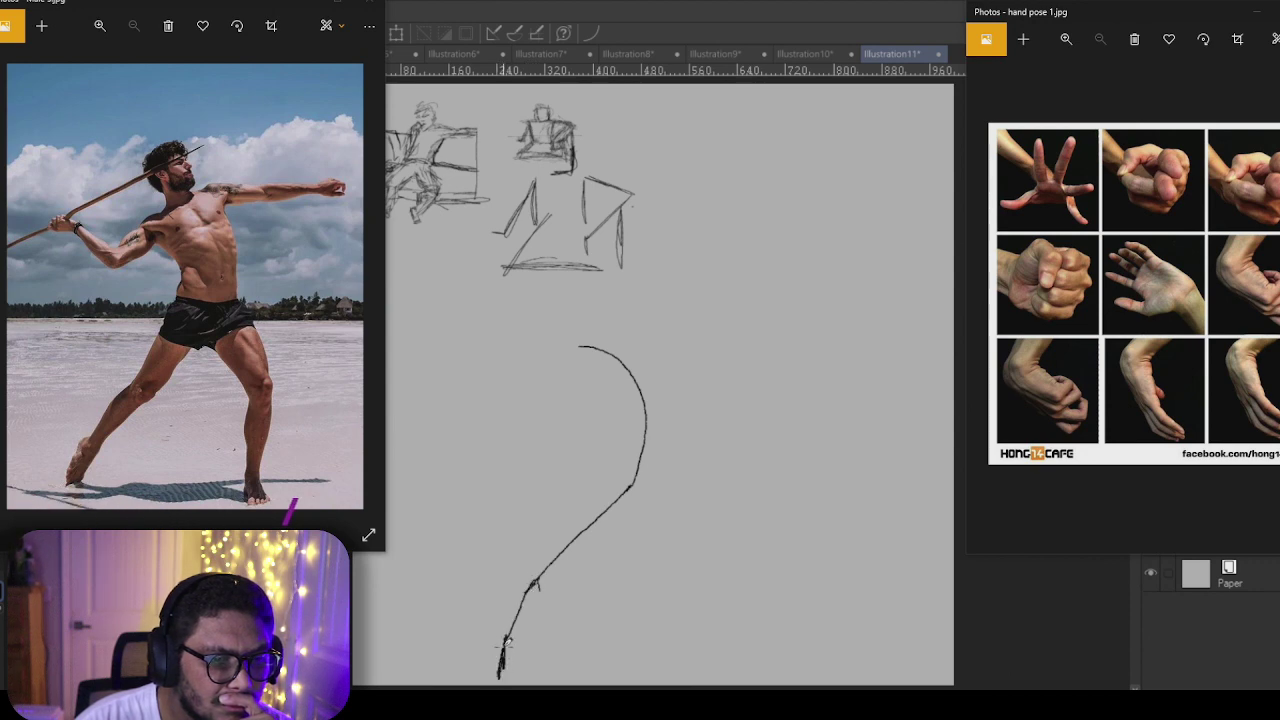
{"action": "left_click_drag", "start_coordinate": [538, 575], "coordinate": [598, 506]}
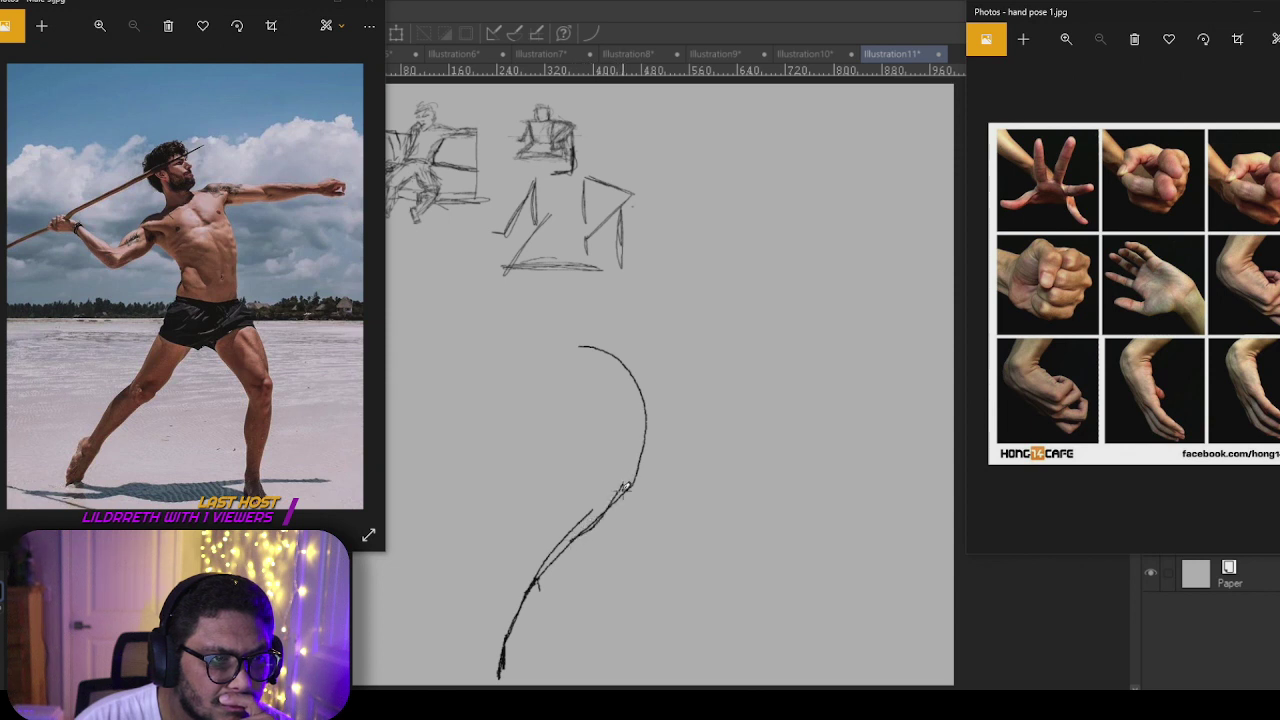
{"action": "mouse_move", "coordinate": [640, 472]}
{"action": "left_mouse_down"}
{"action": "mouse_move", "coordinate": [670, 420]}
{"action": "mouse_move", "coordinate": [611, 331]}
{"action": "left_mouse_up"}
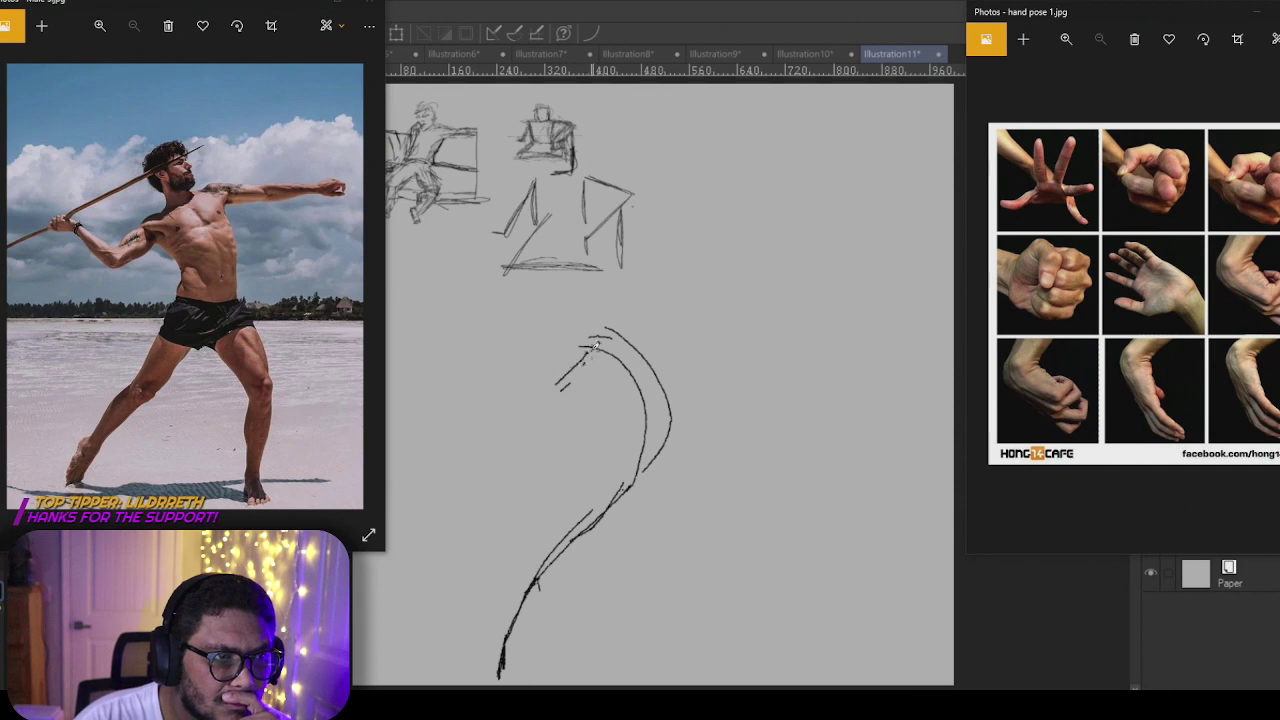
Step: Draw the thrower's rear arm from the shoulder down to the elbow and out to the raised hand
{"action": "left_click_drag", "start_coordinate": [588, 352], "coordinate": [530, 403]}
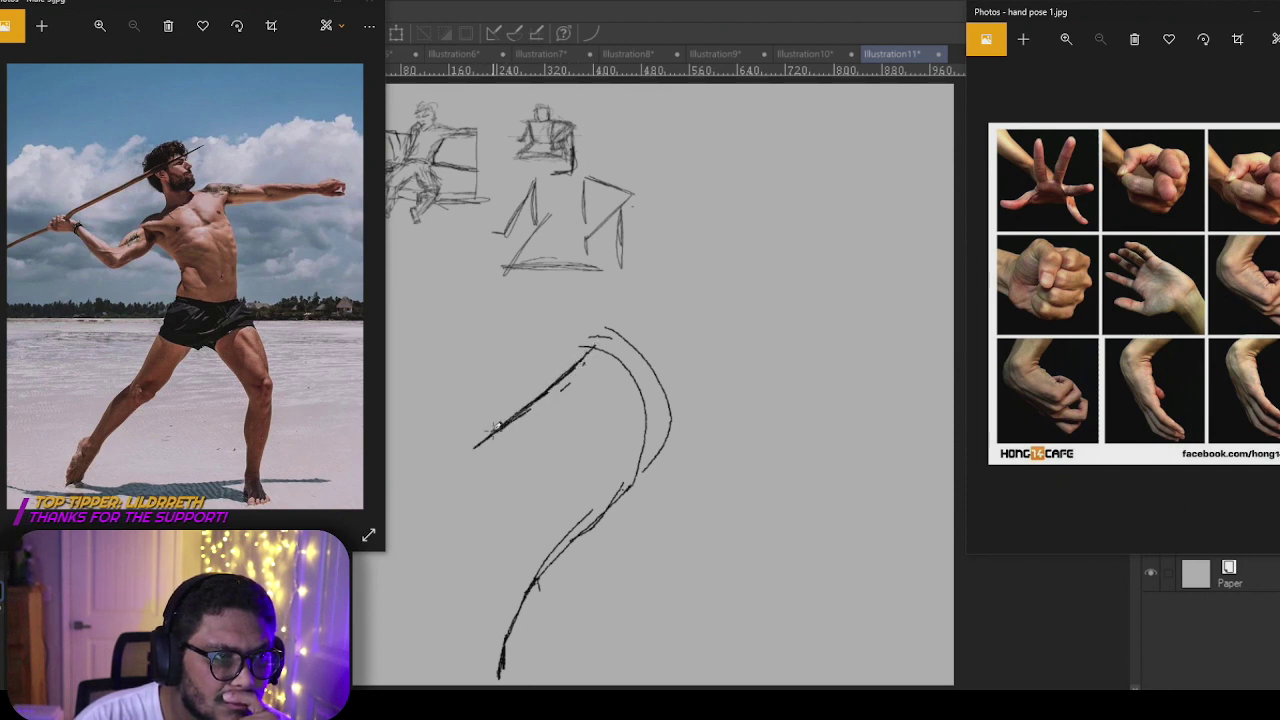
{"action": "mouse_move", "coordinate": [416, 390]}
{"action": "left_mouse_down"}
{"action": "mouse_move", "coordinate": [496, 428]}
{"action": "mouse_move", "coordinate": [593, 343]}
{"action": "left_mouse_up"}
{"action": "mouse_move", "coordinate": [488, 405]}
{"action": "left_mouse_down"}
{"action": "mouse_move", "coordinate": [439, 383]}
{"action": "mouse_move", "coordinate": [392, 408]}
{"action": "mouse_move", "coordinate": [436, 378]}
{"action": "left_mouse_up"}
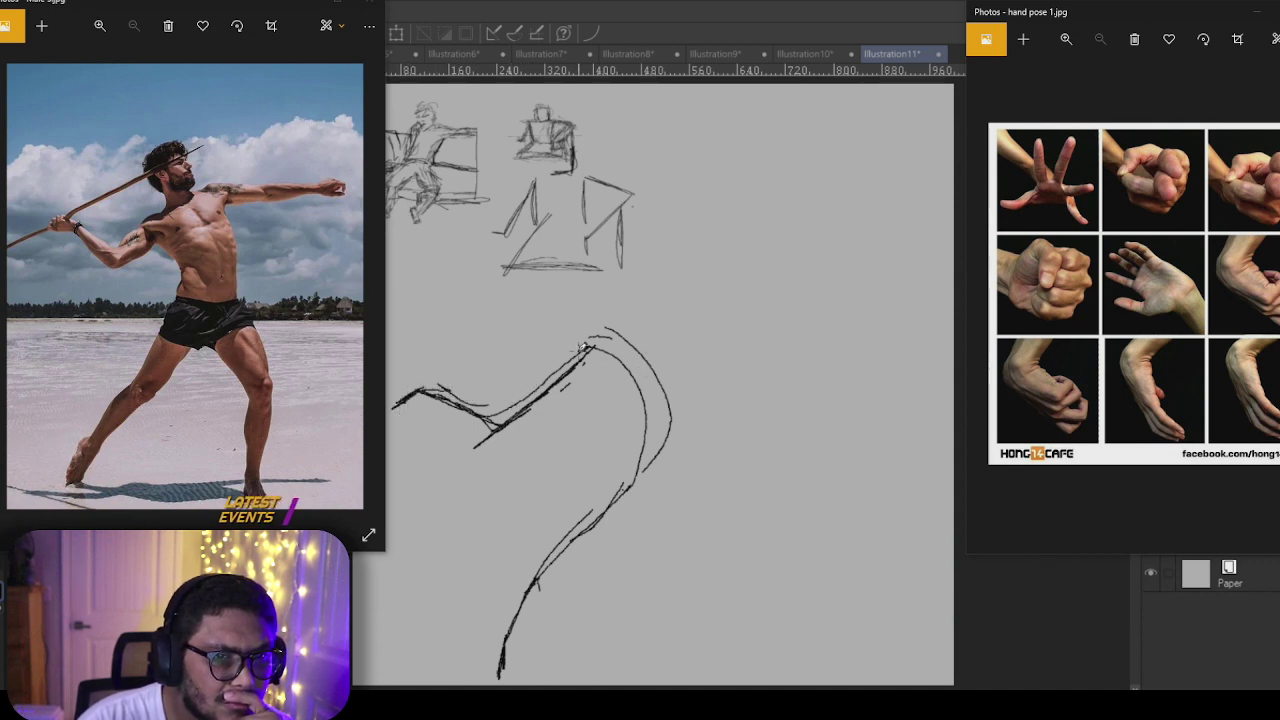
Step: Draw the thrower's outstretched forward arm as long overlapping lines from the shoulder to the fingertips
{"action": "mouse_move", "coordinate": [628, 336]}
{"action": "left_mouse_down"}
{"action": "mouse_move", "coordinate": [586, 350]}
{"action": "mouse_move", "coordinate": [652, 324]}
{"action": "mouse_move", "coordinate": [773, 310]}
{"action": "left_mouse_up"}
{"action": "left_click_drag", "start_coordinate": [651, 330], "coordinate": [779, 311]}
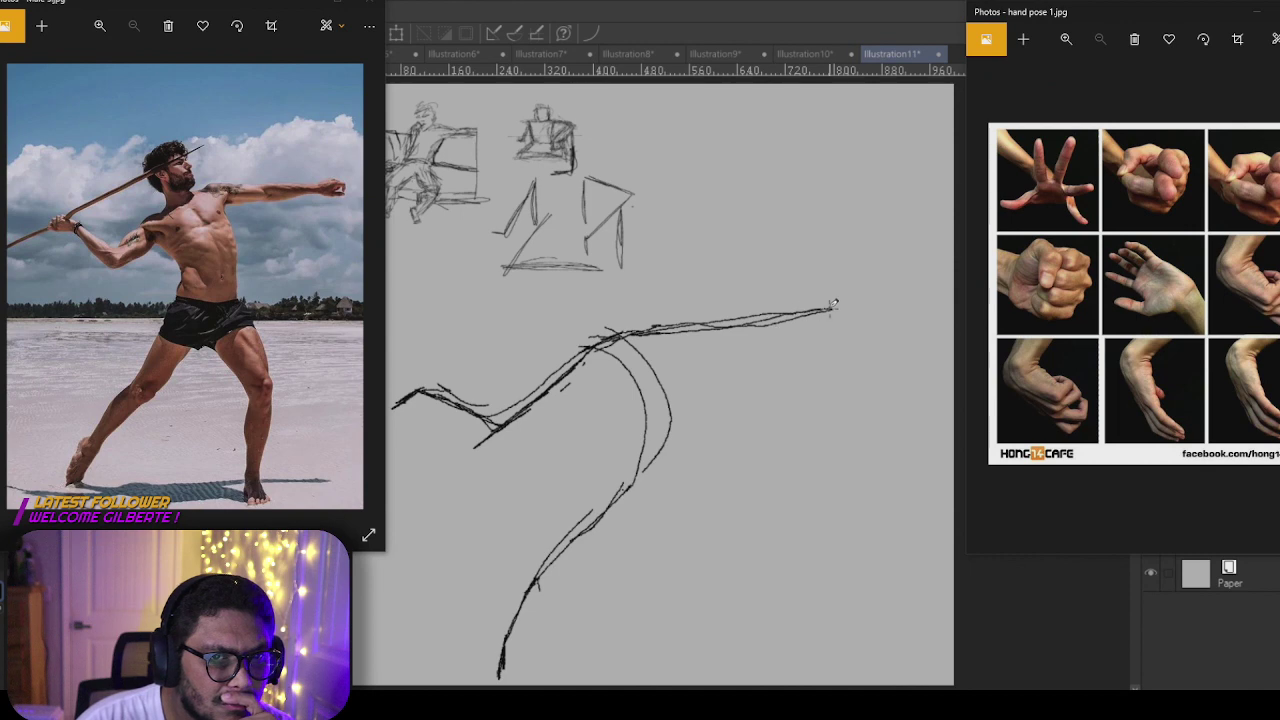
{"action": "left_click_drag", "start_coordinate": [865, 306], "coordinate": [905, 315]}
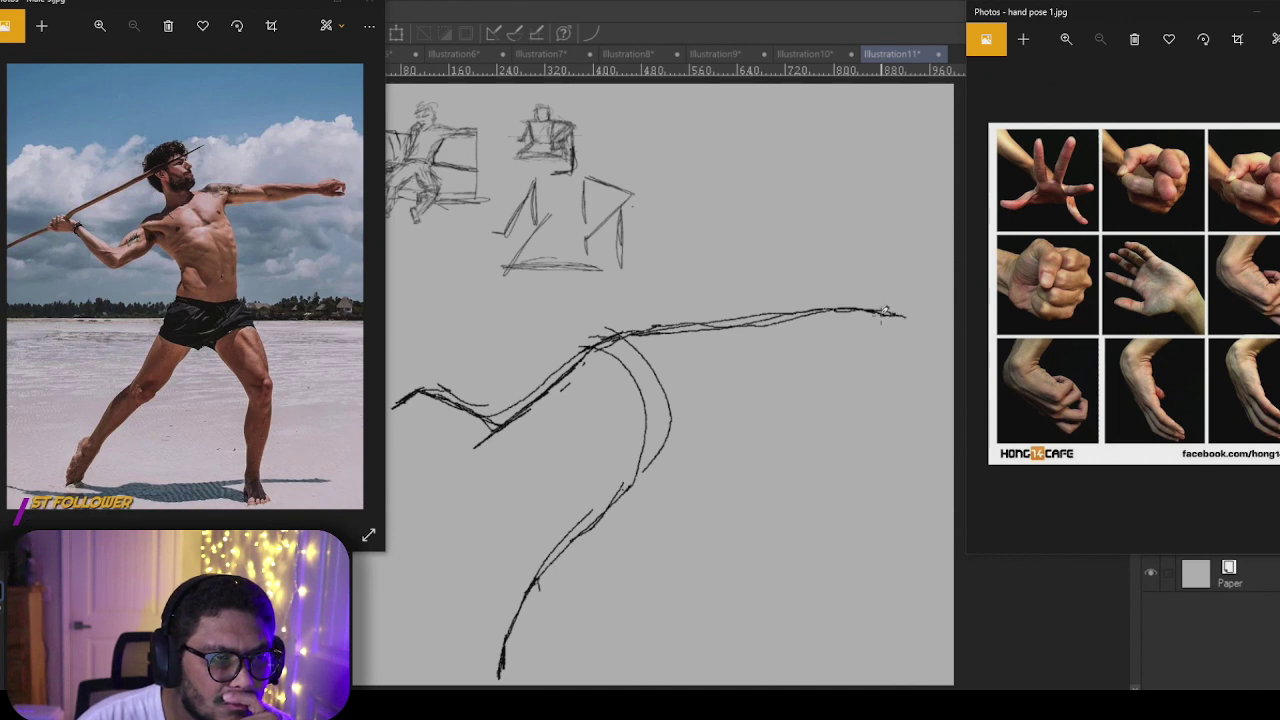
Step: Sketch the thrower's front leg, undo its lower part, and redraw the shin as a straighter line down to the foot
{"action": "mouse_move", "coordinate": [674, 377]}
{"action": "left_mouse_down"}
{"action": "mouse_move", "coordinate": [640, 348]}
{"action": "mouse_move", "coordinate": [676, 460]}
{"action": "mouse_move", "coordinate": [671, 518]}
{"action": "mouse_move", "coordinate": [692, 592]}
{"action": "mouse_move", "coordinate": [676, 650]}
{"action": "left_mouse_up"}
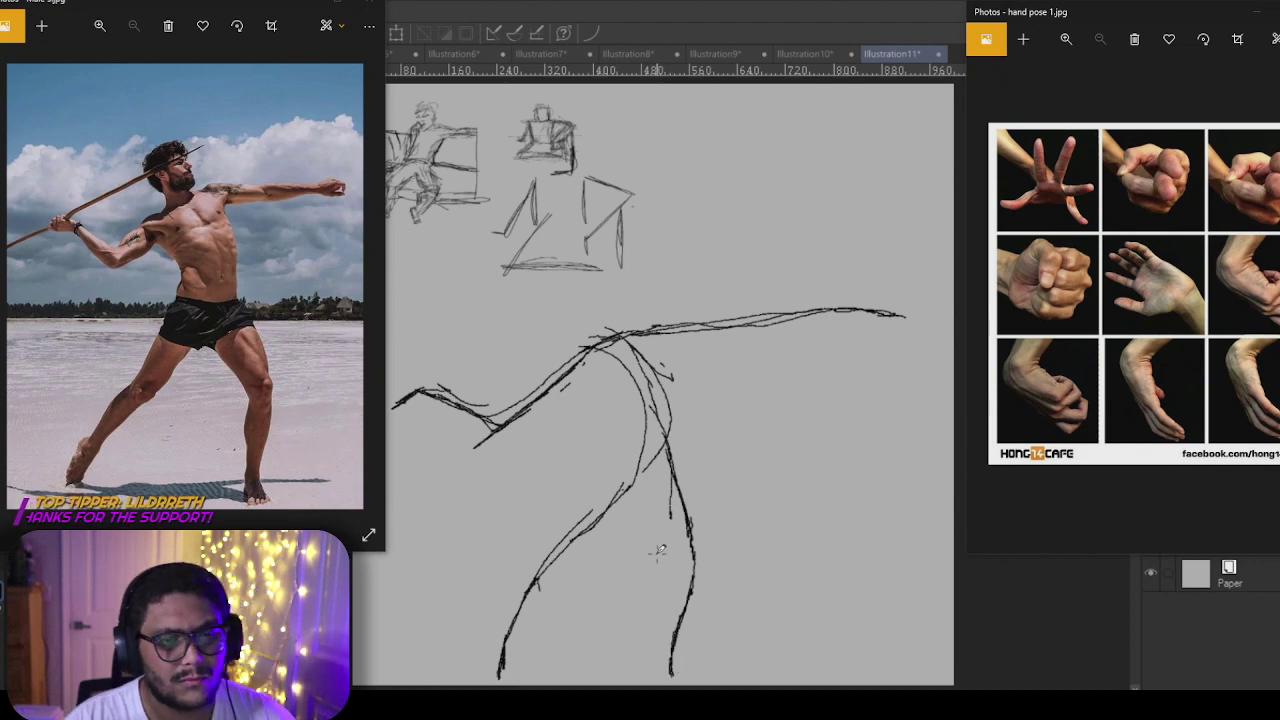
{"action": "key", "text": "ctrl+z"}
{"action": "key", "text": "ctrl+z"}
{"action": "key", "text": "ctrl+z"}
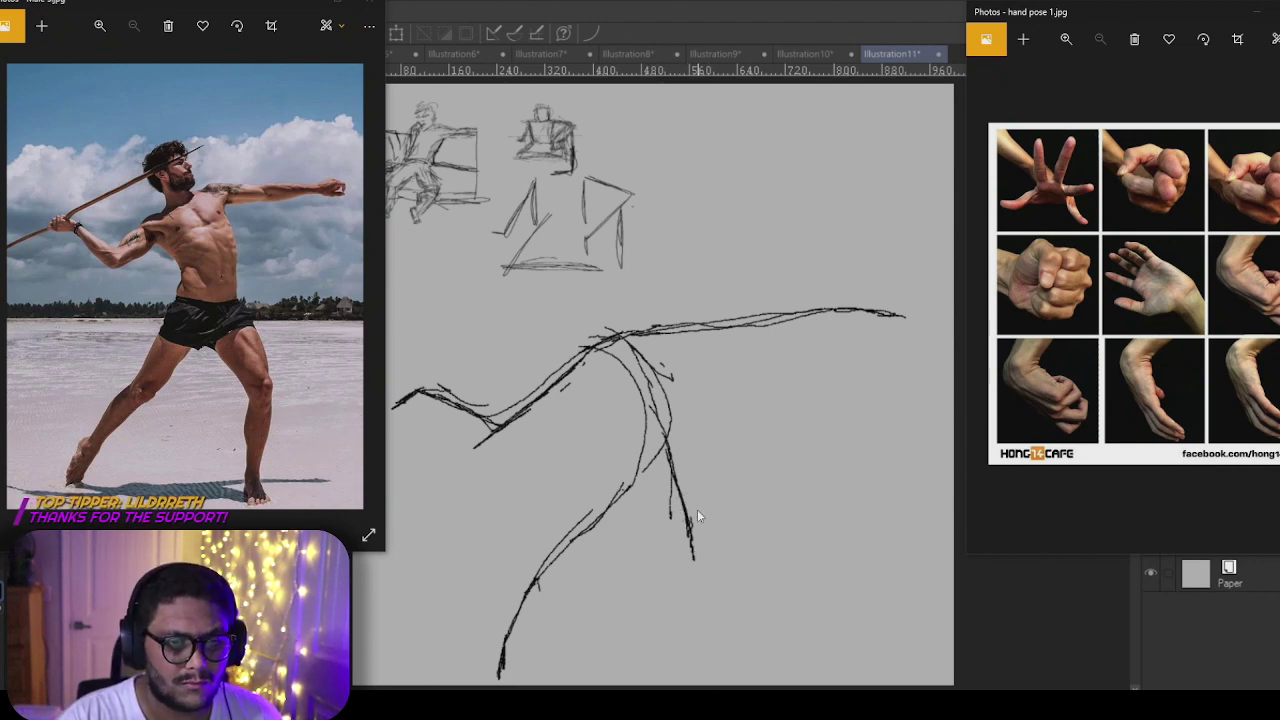
{"action": "mouse_move", "coordinate": [690, 512]}
{"action": "left_mouse_down"}
{"action": "mouse_move", "coordinate": [706, 578]}
{"action": "mouse_move", "coordinate": [703, 668]}
{"action": "left_mouse_up"}
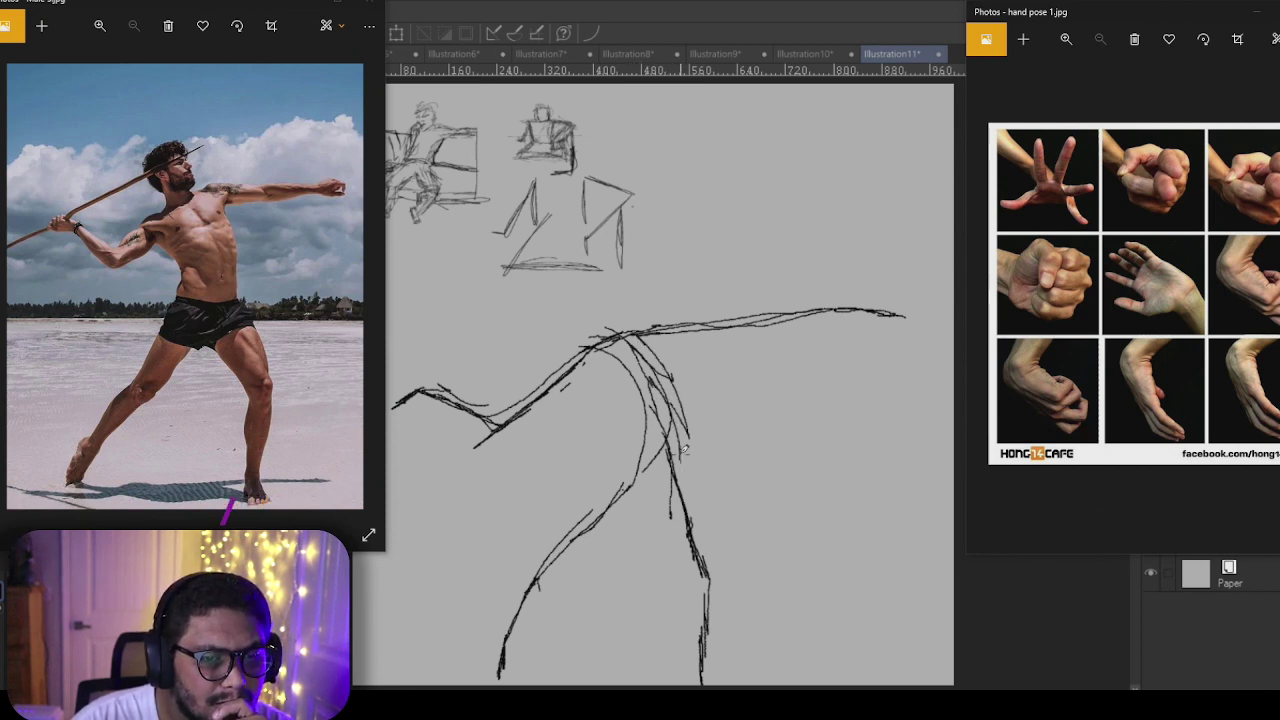
Step: Reinforce the javelin thrower's torso with overlapping curves on both sides and widen the rear arm with a second contour out to the hand
{"action": "left_click_drag", "start_coordinate": [686, 438], "coordinate": [681, 472]}
{"action": "left_click_drag", "start_coordinate": [652, 376], "coordinate": [672, 422]}
{"action": "left_click_drag", "start_coordinate": [639, 475], "coordinate": [650, 428]}
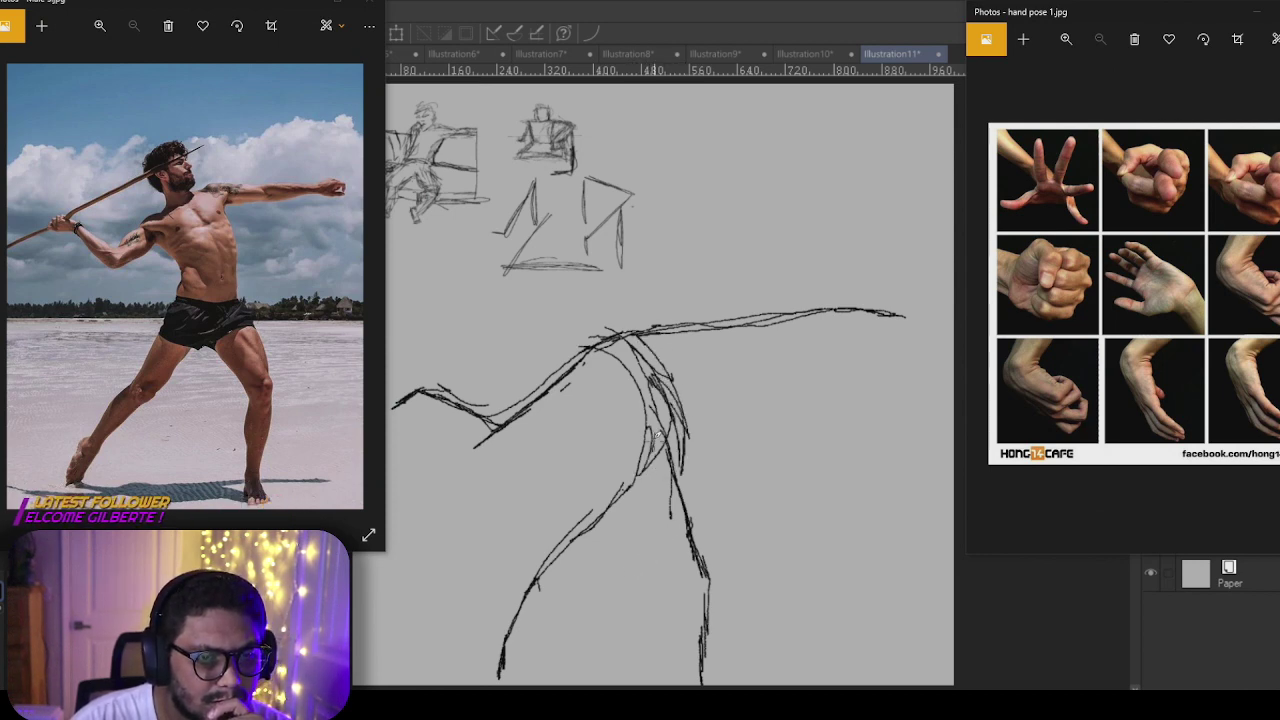
{"action": "left_click_drag", "start_coordinate": [620, 364], "coordinate": [654, 440]}
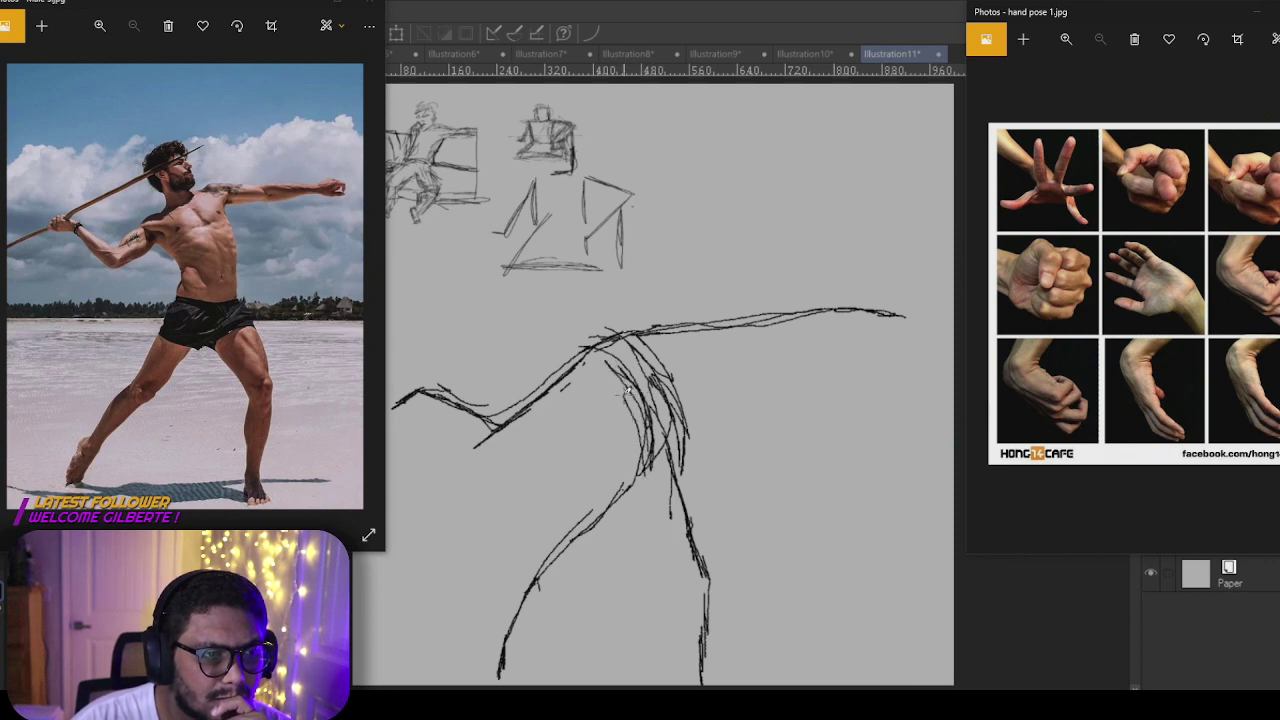
{"action": "mouse_move", "coordinate": [596, 316]}
{"action": "left_mouse_down"}
{"action": "mouse_move", "coordinate": [606, 338]}
{"action": "mouse_move", "coordinate": [530, 416]}
{"action": "mouse_move", "coordinate": [467, 395]}
{"action": "left_mouse_up"}
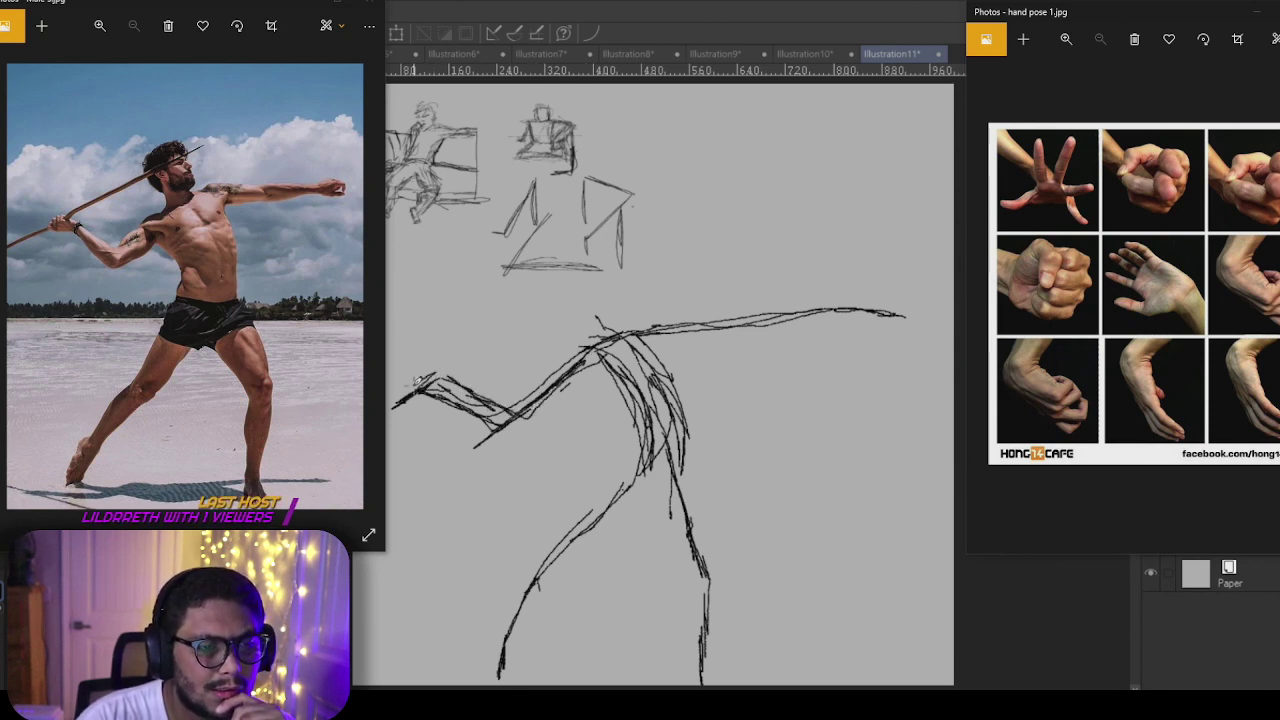
{"action": "mouse_move", "coordinate": [418, 382]}
{"action": "left_mouse_down"}
{"action": "mouse_move", "coordinate": [398, 404]}
{"action": "mouse_move", "coordinate": [436, 374]}
{"action": "left_mouse_up"}
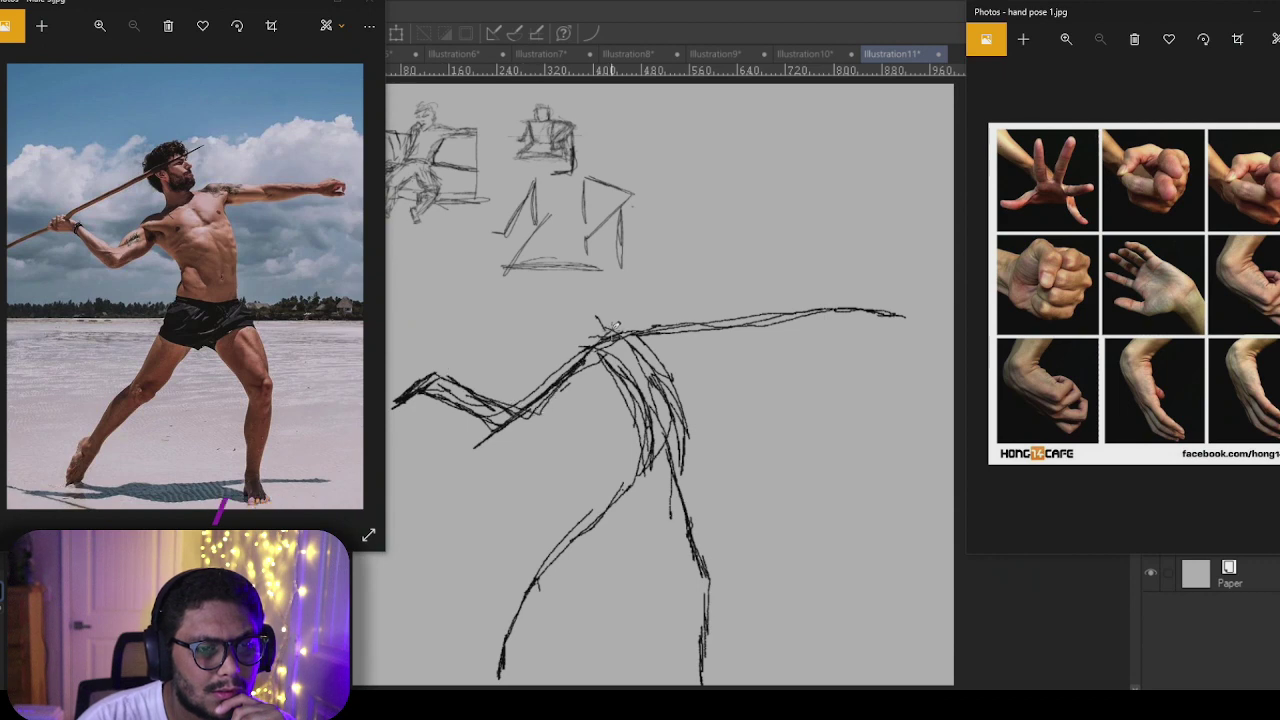
Step: Draw the thrower's neck, angled jaw and face plane, and round off the back and crown of the head with overlapping lines
{"action": "mouse_move", "coordinate": [580, 310]}
{"action": "left_mouse_down"}
{"action": "mouse_move", "coordinate": [590, 346]}
{"action": "mouse_move", "coordinate": [617, 321]}
{"action": "left_mouse_up"}
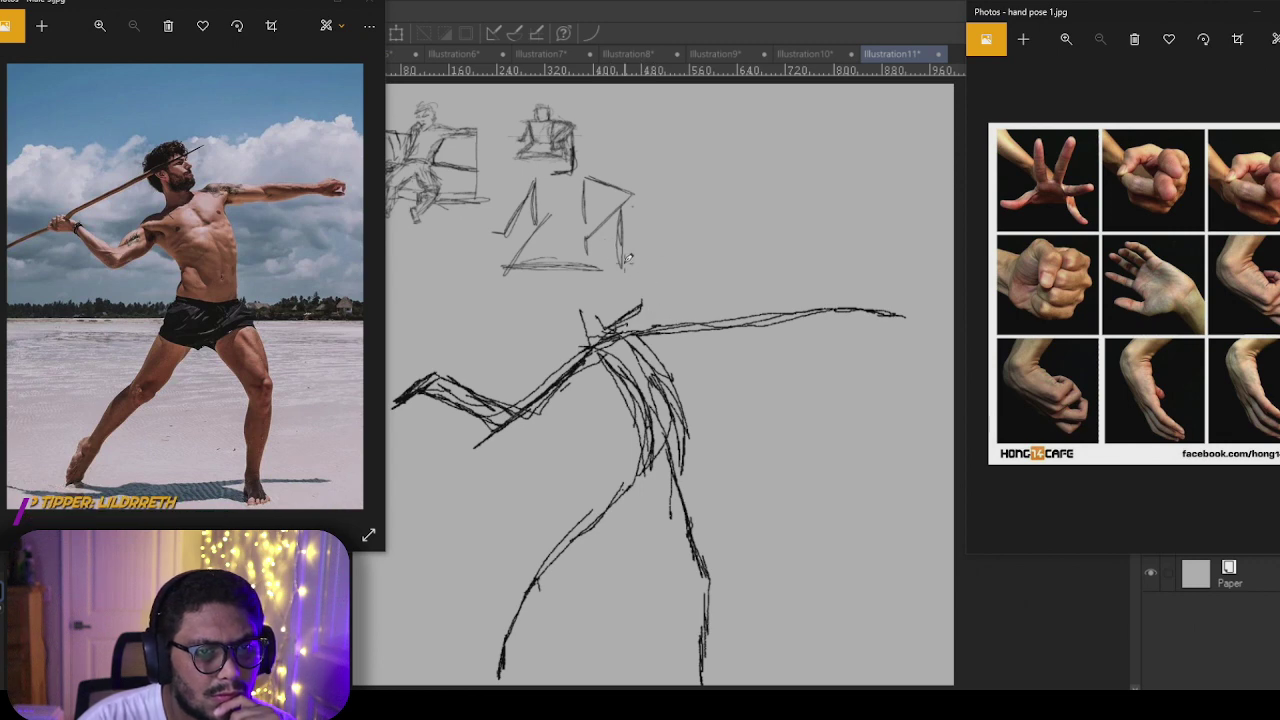
{"action": "left_click_drag", "start_coordinate": [608, 256], "coordinate": [648, 297]}
{"action": "mouse_move", "coordinate": [586, 236]}
{"action": "left_mouse_down"}
{"action": "mouse_move", "coordinate": [627, 260]}
{"action": "mouse_move", "coordinate": [647, 297]}
{"action": "mouse_move", "coordinate": [611, 318]}
{"action": "left_mouse_up"}
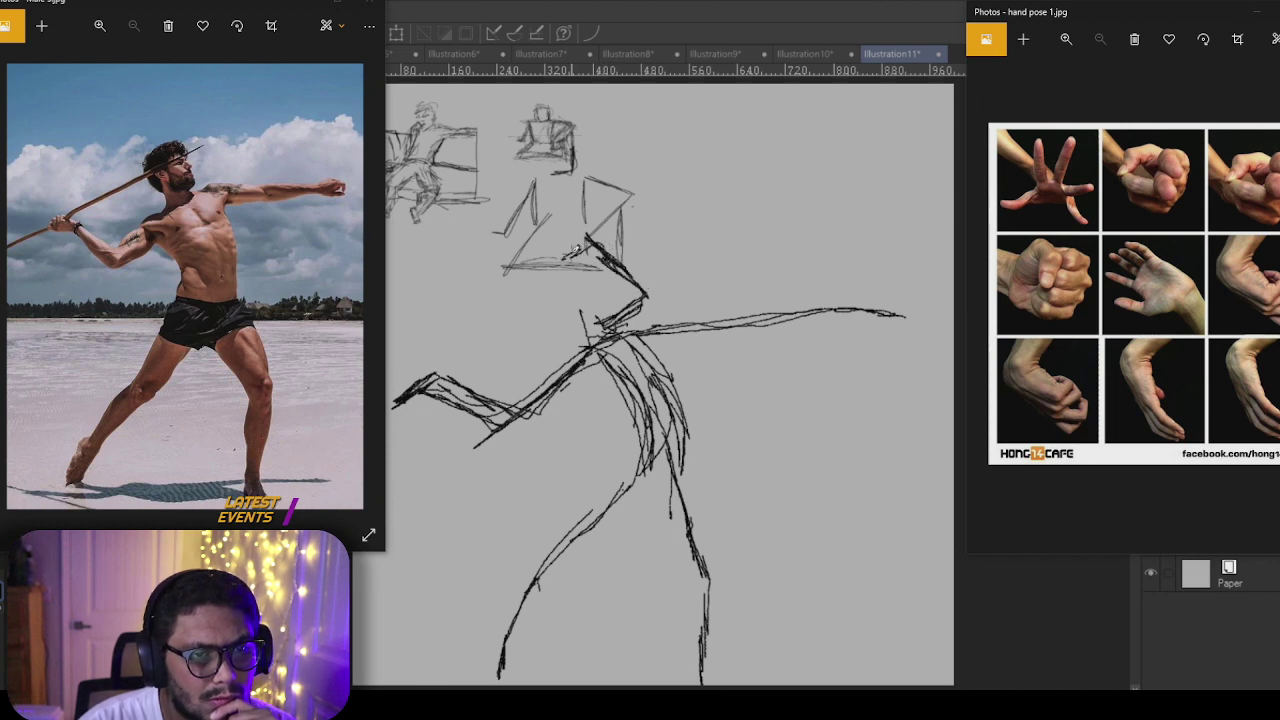
{"action": "mouse_move", "coordinate": [559, 268]}
{"action": "left_mouse_down"}
{"action": "mouse_move", "coordinate": [580, 310]}
{"action": "mouse_move", "coordinate": [561, 270]}
{"action": "mouse_move", "coordinate": [572, 240]}
{"action": "mouse_move", "coordinate": [563, 318]}
{"action": "mouse_move", "coordinate": [591, 235]}
{"action": "mouse_move", "coordinate": [555, 305]}
{"action": "mouse_move", "coordinate": [585, 322]}
{"action": "left_mouse_up"}
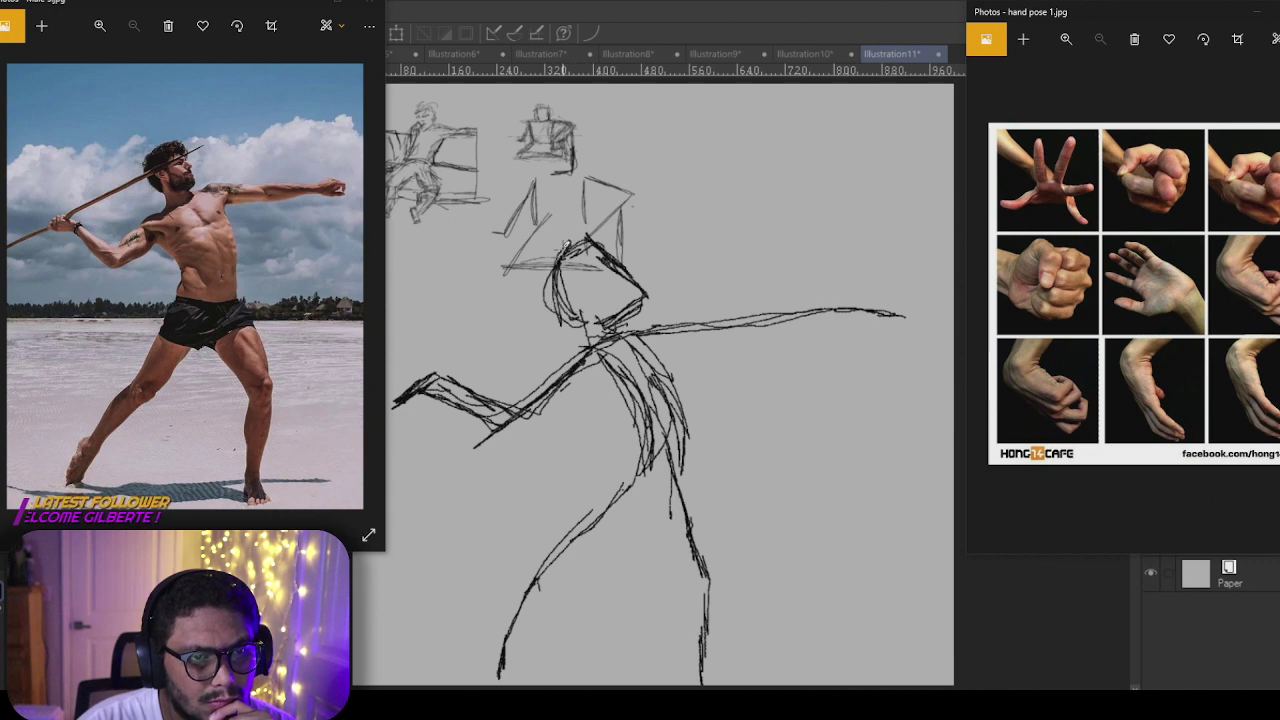
{"action": "left_click_drag", "start_coordinate": [585, 233], "coordinate": [558, 264]}
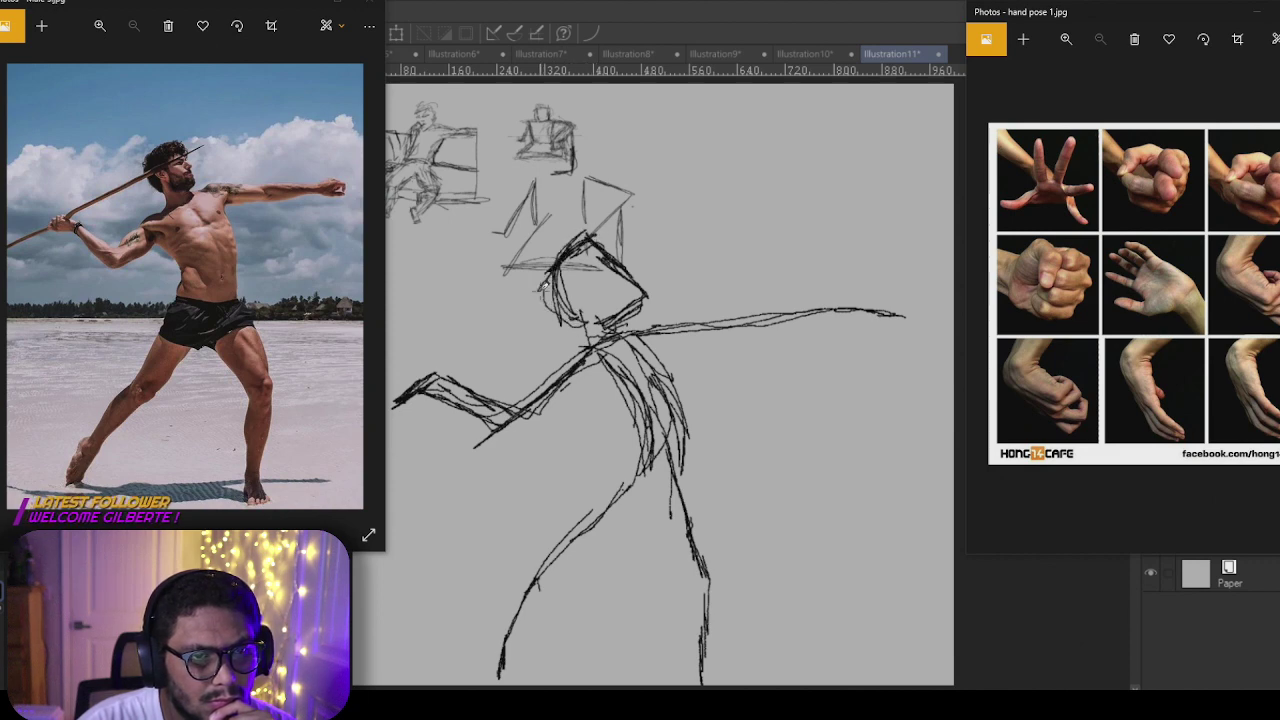
{"action": "mouse_move", "coordinate": [606, 318]}
{"action": "left_mouse_down"}
{"action": "mouse_move", "coordinate": [642, 296]}
{"action": "mouse_move", "coordinate": [612, 232]}
{"action": "mouse_move", "coordinate": [614, 244]}
{"action": "left_mouse_up"}
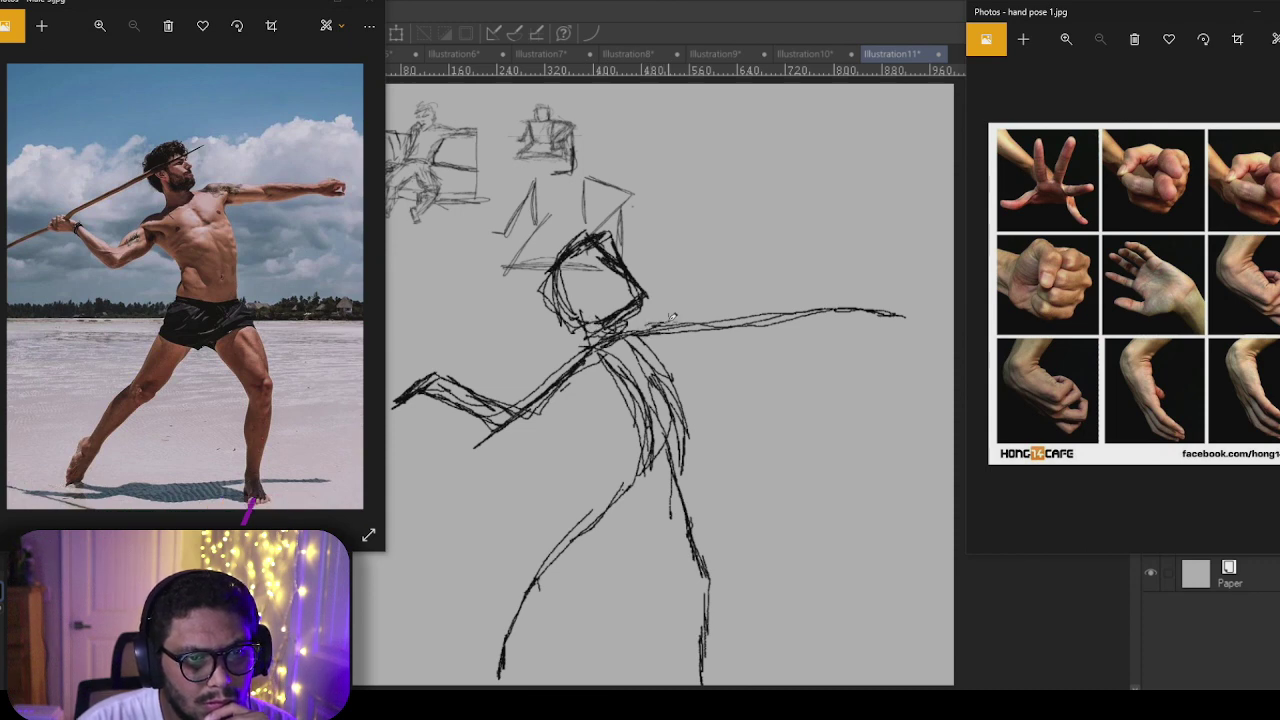
Step: Thicken the thrower's forward arm along its underside and add a hand with short finger strokes at its end
{"action": "left_click_drag", "start_coordinate": [687, 339], "coordinate": [812, 322]}
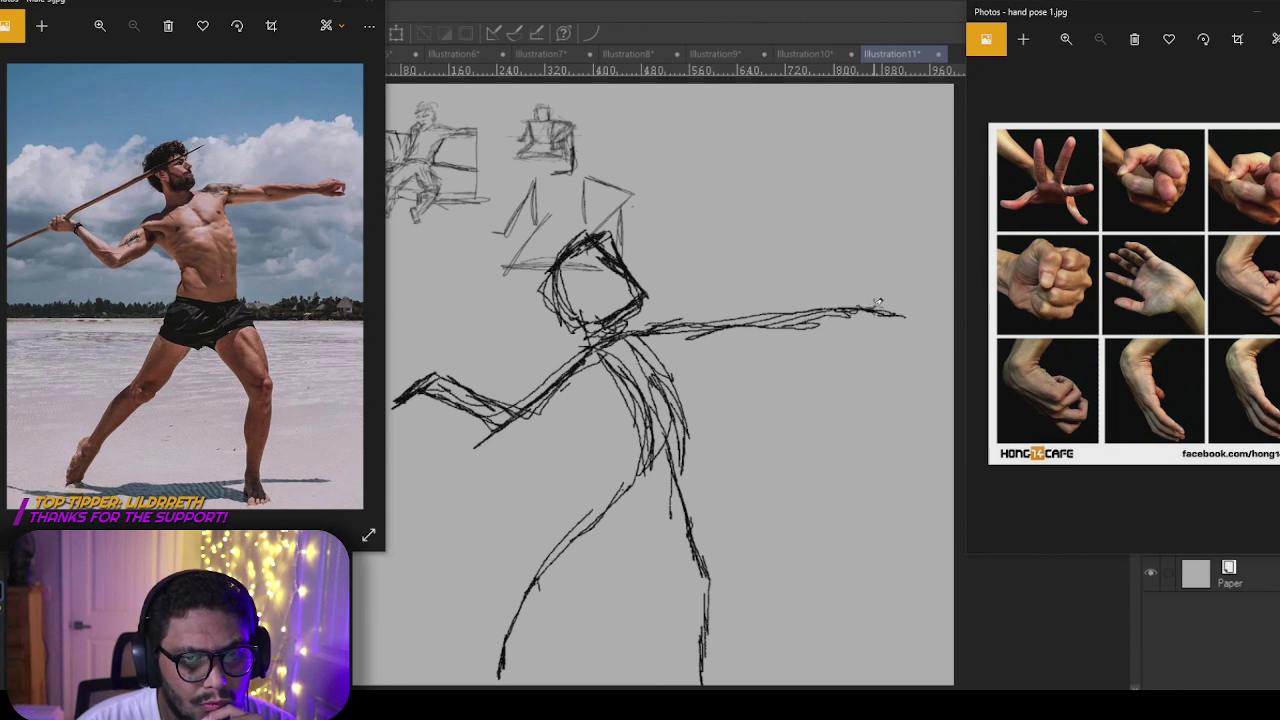
{"action": "mouse_move", "coordinate": [900, 318]}
{"action": "left_mouse_down"}
{"action": "mouse_move", "coordinate": [908, 343]}
{"action": "mouse_move", "coordinate": [916, 308]}
{"action": "mouse_move", "coordinate": [928, 318]}
{"action": "left_mouse_up"}
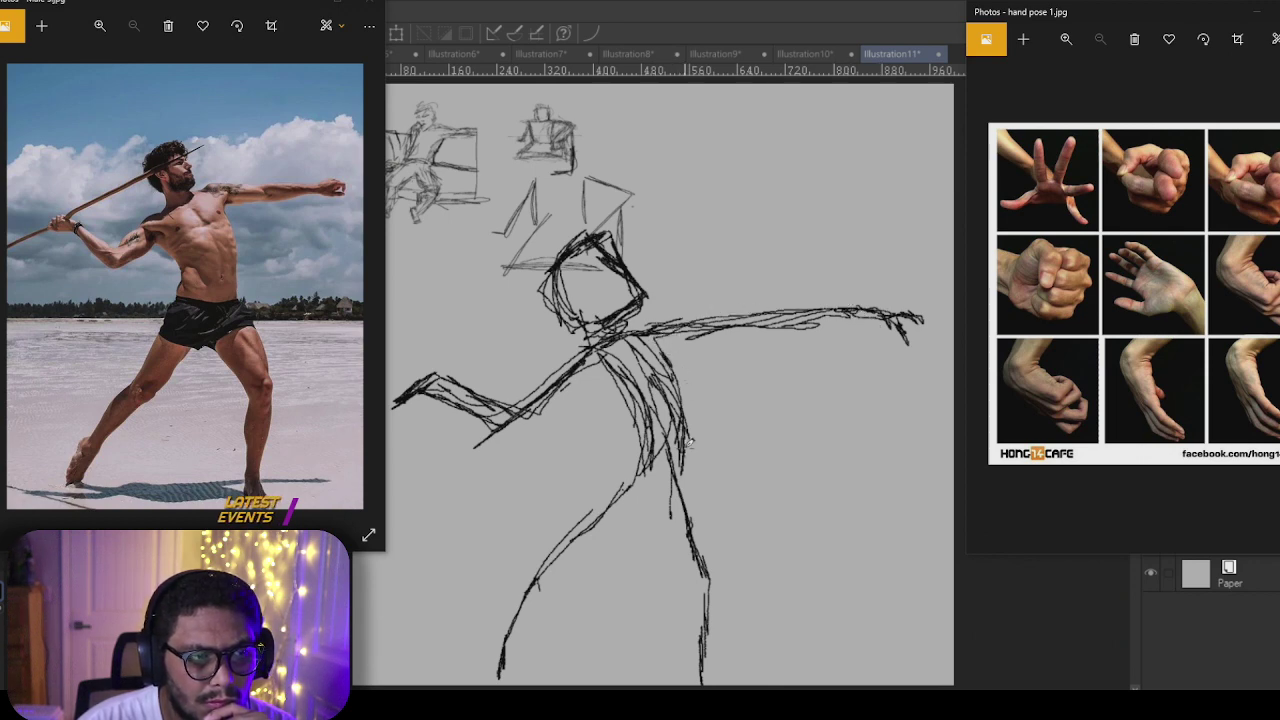
Step: Redraw the thrower's front leg farther forward from hip to ankle, and widen the rear leg with a second contour along thigh and shin
{"action": "left_click_drag", "start_coordinate": [697, 453], "coordinate": [689, 495]}
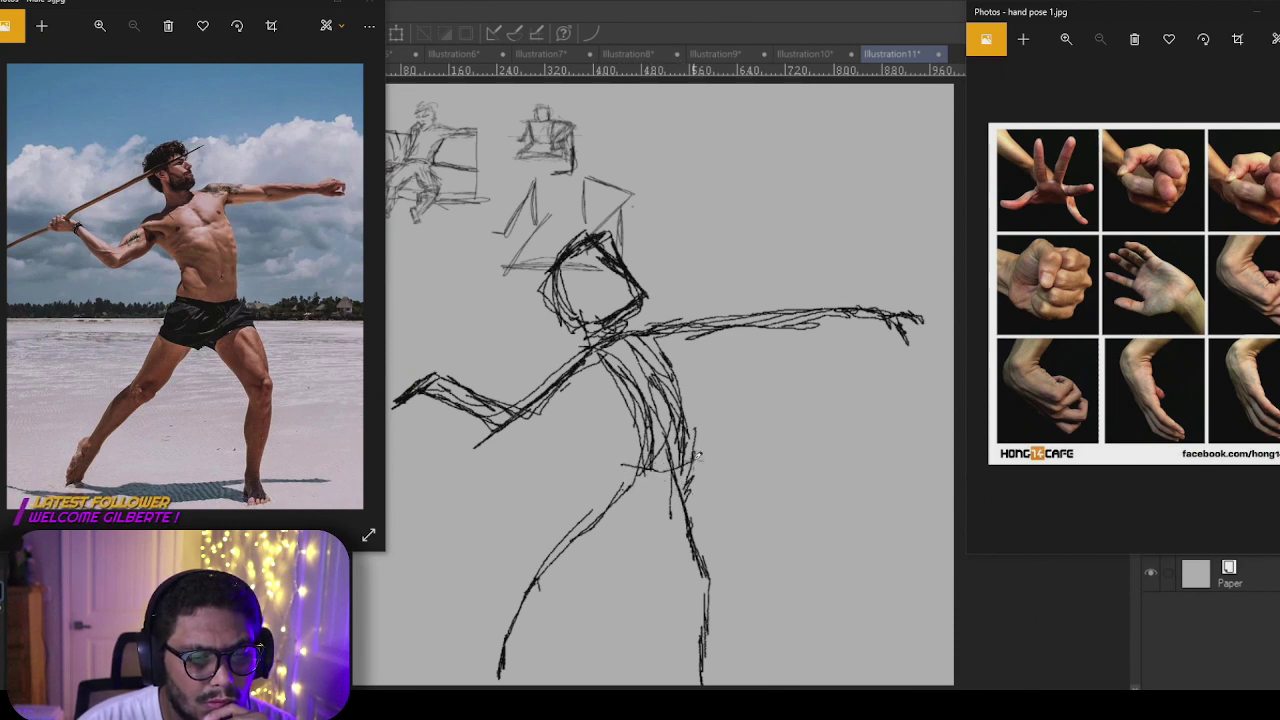
{"action": "mouse_move", "coordinate": [706, 454]}
{"action": "left_mouse_down"}
{"action": "mouse_move", "coordinate": [714, 499]}
{"action": "mouse_move", "coordinate": [699, 510]}
{"action": "mouse_move", "coordinate": [708, 499]}
{"action": "mouse_move", "coordinate": [713, 528]}
{"action": "mouse_move", "coordinate": [704, 484]}
{"action": "mouse_move", "coordinate": [736, 587]}
{"action": "left_mouse_up"}
{"action": "left_click_drag", "start_coordinate": [708, 502], "coordinate": [728, 556]}
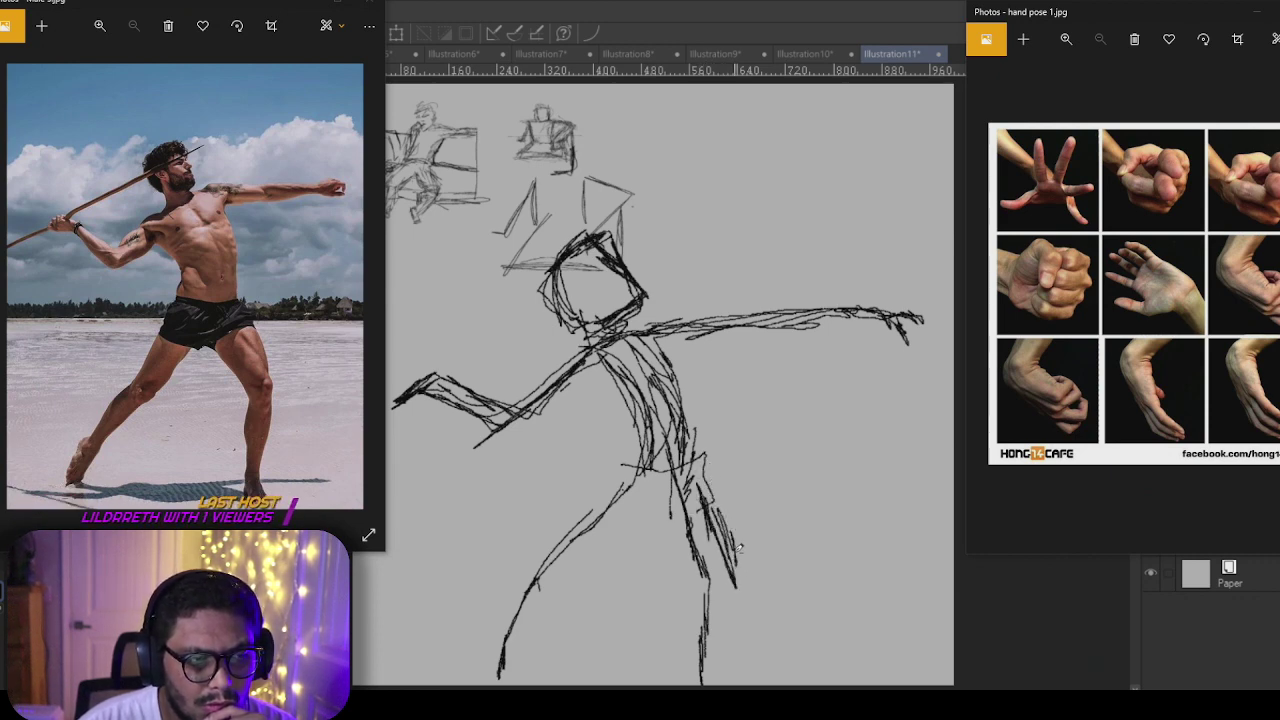
{"action": "left_click_drag", "start_coordinate": [742, 606], "coordinate": [728, 680]}
{"action": "left_click_drag", "start_coordinate": [736, 636], "coordinate": [729, 668]}
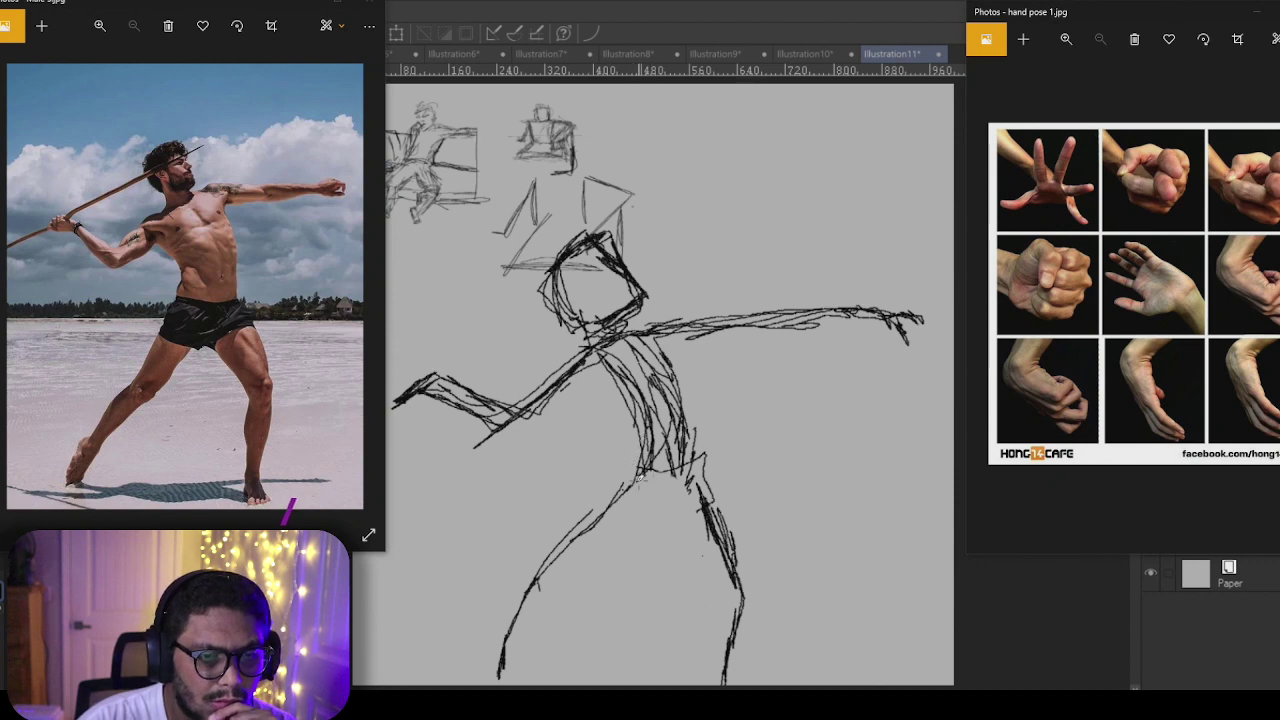
{"action": "left_click_drag", "start_coordinate": [638, 478], "coordinate": [596, 522]}
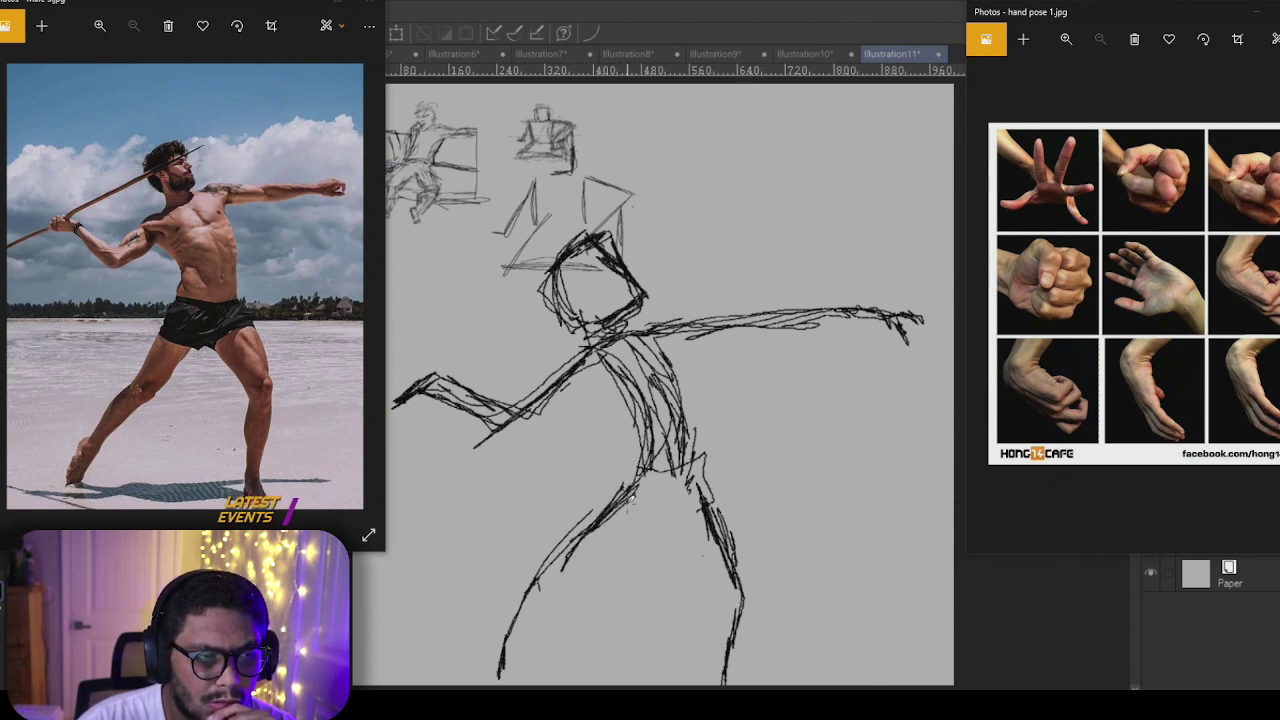
{"action": "mouse_move", "coordinate": [631, 499]}
{"action": "left_mouse_down"}
{"action": "mouse_move", "coordinate": [494, 631]}
{"action": "mouse_move", "coordinate": [481, 672]}
{"action": "left_mouse_up"}
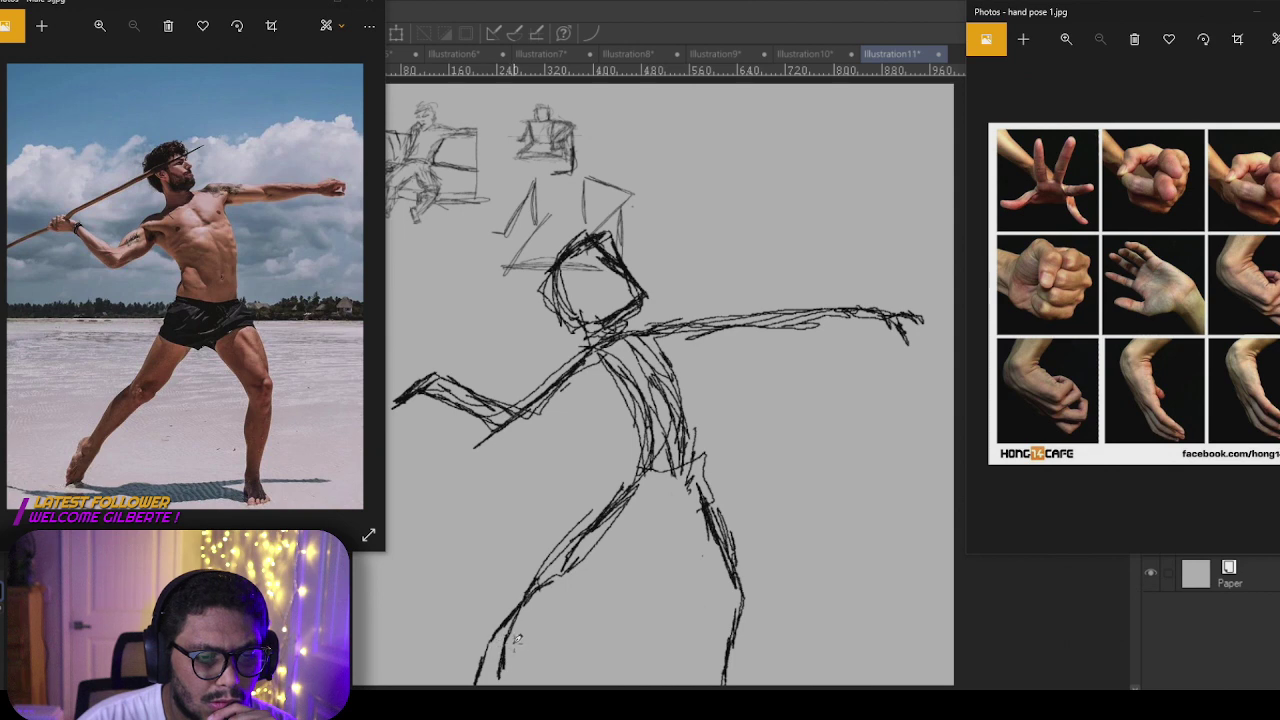
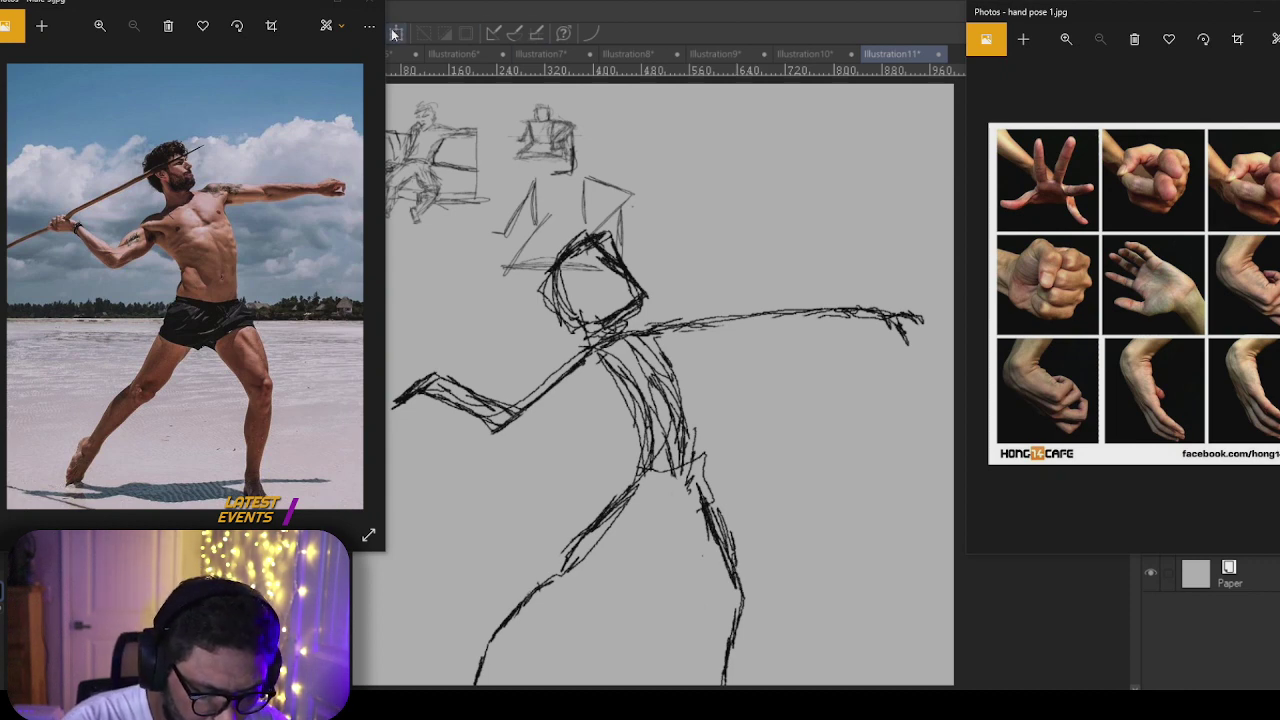
Step: Move the whole thrower sketch slightly up the canvas to make room for the feet
{"action": "key", "text": "ctrl+t"}
{"action": "left_click_drag", "start_coordinate": [716, 524], "coordinate": [739, 476]}
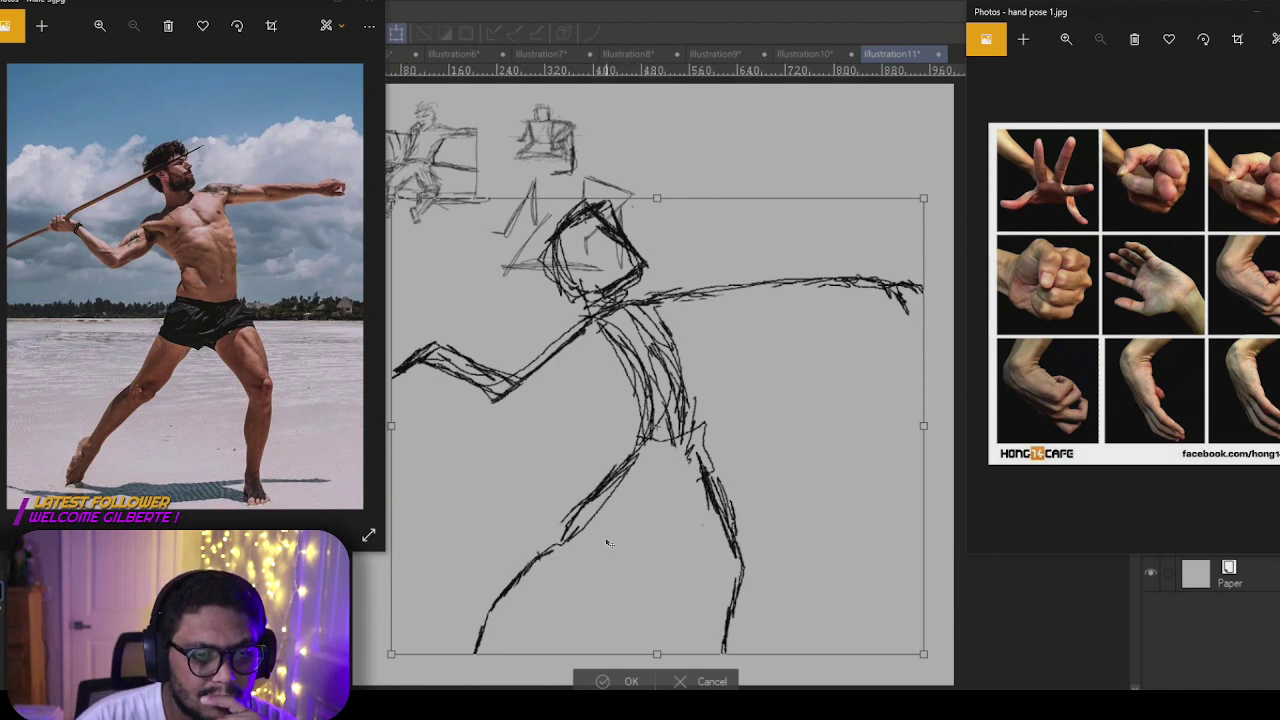
{"action": "left_click", "coordinate": [619, 683]}
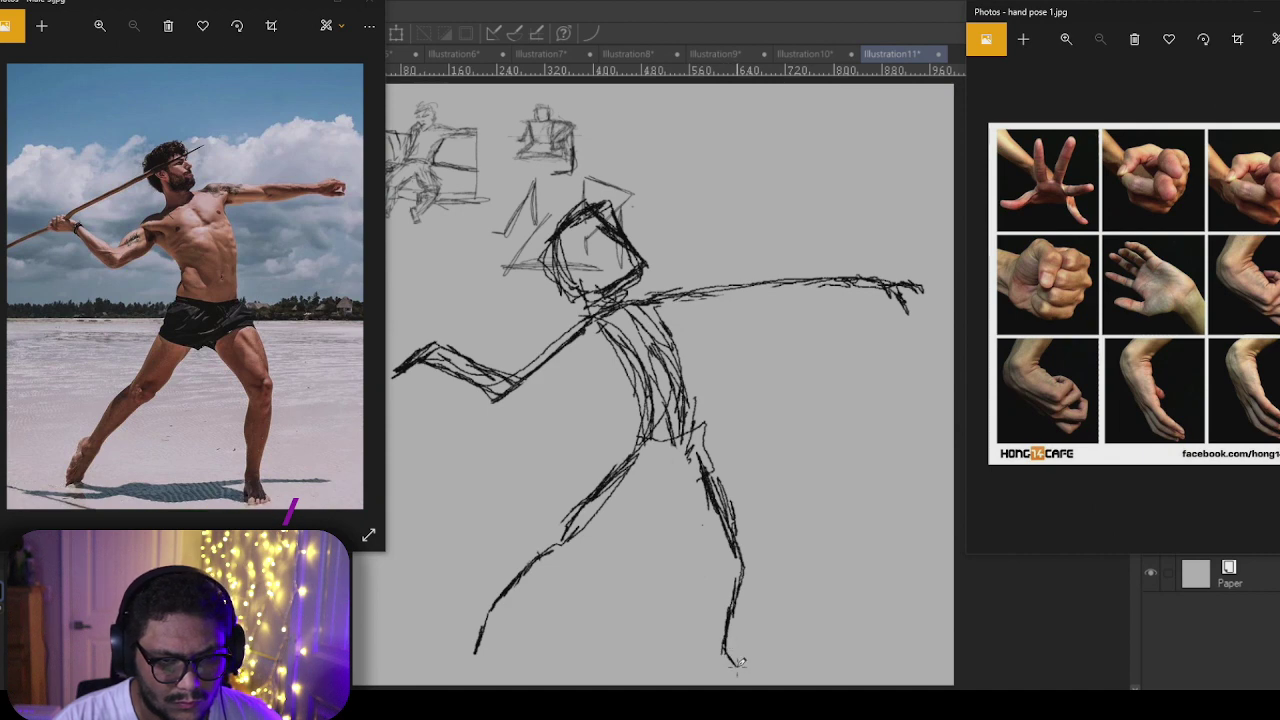
Step: Draw wedge-shaped feet on both of the thrower's legs and reinforce the rear knee, crotch line and front hip
{"action": "mouse_move", "coordinate": [724, 650]}
{"action": "left_mouse_down"}
{"action": "mouse_move", "coordinate": [709, 670]}
{"action": "mouse_move", "coordinate": [738, 668]}
{"action": "left_mouse_up"}
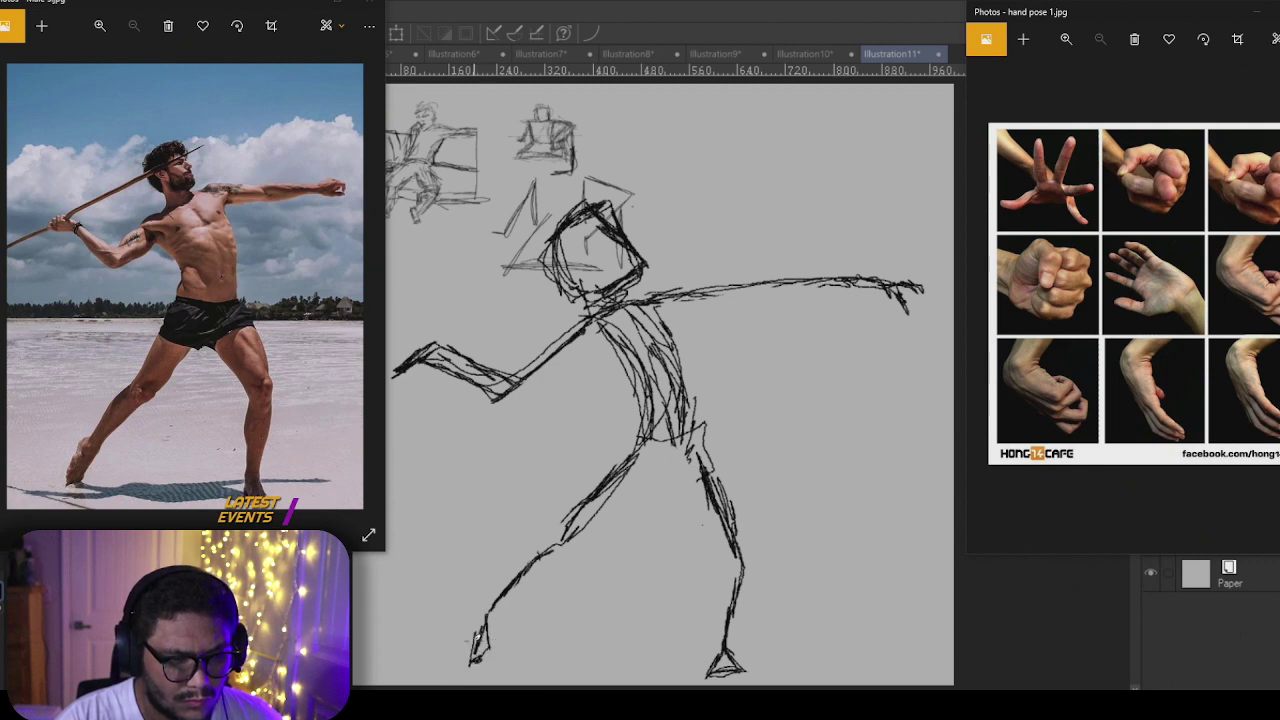
{"action": "left_click_drag", "start_coordinate": [485, 613], "coordinate": [490, 643]}
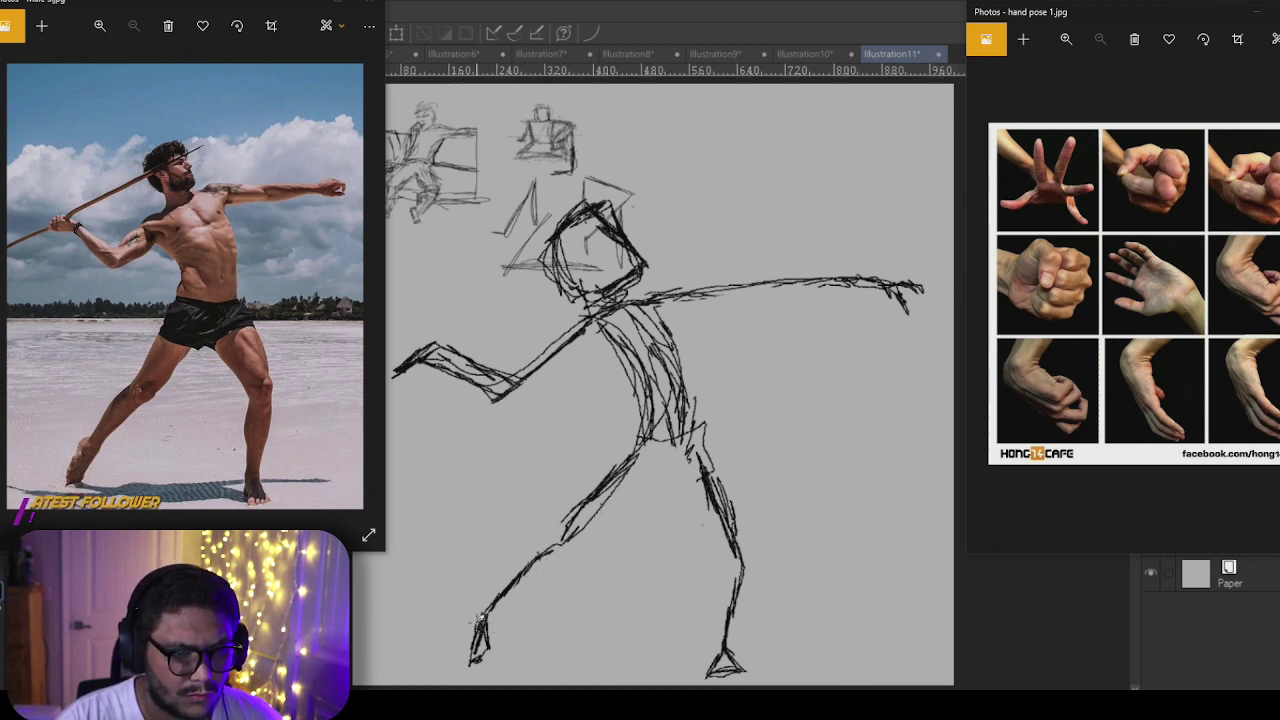
{"action": "left_click_drag", "start_coordinate": [479, 604], "coordinate": [465, 663]}
{"action": "left_click_drag", "start_coordinate": [524, 556], "coordinate": [563, 537]}
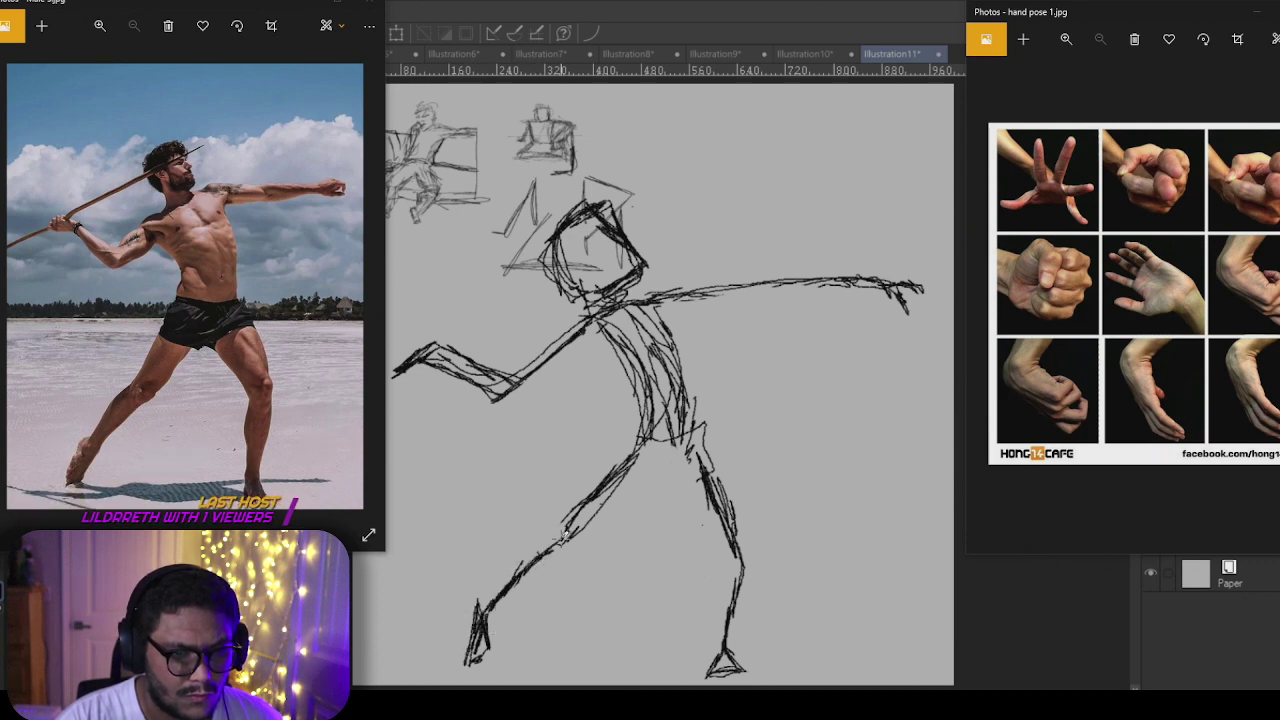
{"action": "mouse_move", "coordinate": [647, 459]}
{"action": "left_mouse_down"}
{"action": "mouse_move", "coordinate": [618, 482]}
{"action": "mouse_move", "coordinate": [703, 435]}
{"action": "mouse_move", "coordinate": [688, 446]}
{"action": "mouse_move", "coordinate": [700, 427]}
{"action": "mouse_move", "coordinate": [689, 402]}
{"action": "mouse_move", "coordinate": [722, 496]}
{"action": "left_mouse_up"}
{"action": "left_click_drag", "start_coordinate": [699, 440], "coordinate": [707, 480]}
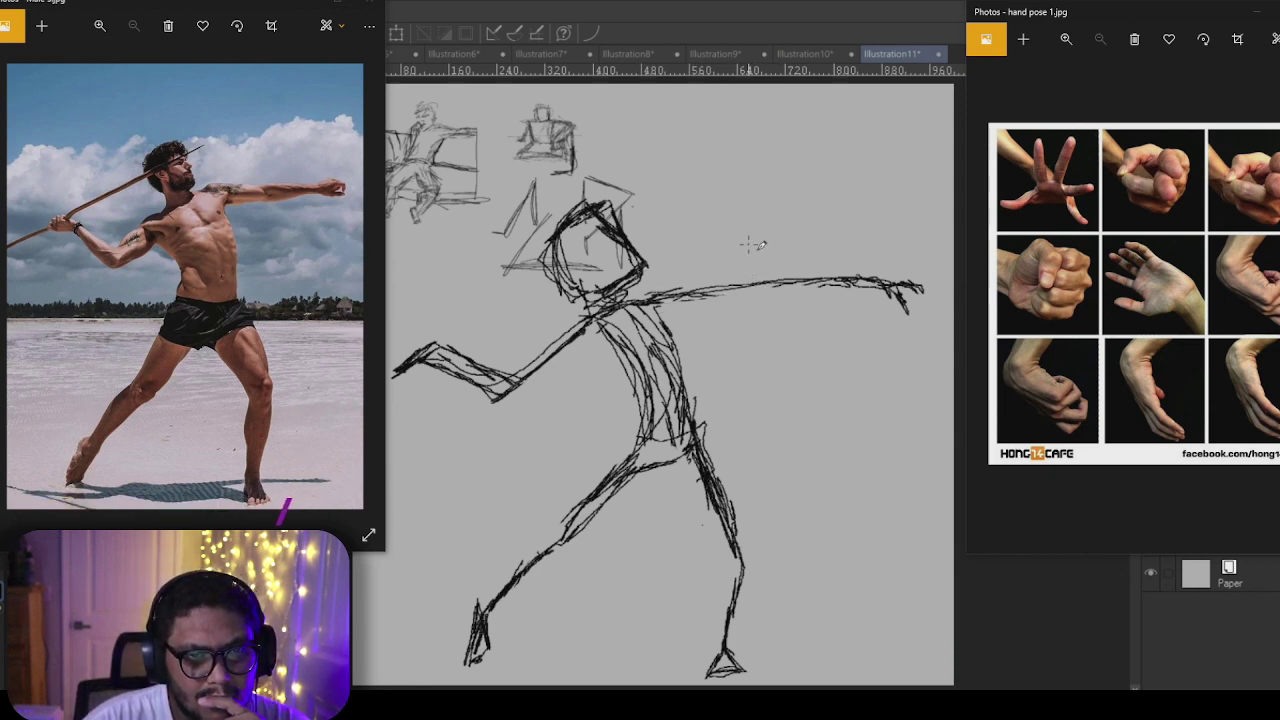
Step: Shorten the thrower's forward arm by erasing its middle section and moving the lassoed forearm and hand back to join the upper arm
{"action": "left_click_drag", "start_coordinate": [740, 287], "coordinate": [758, 283]}
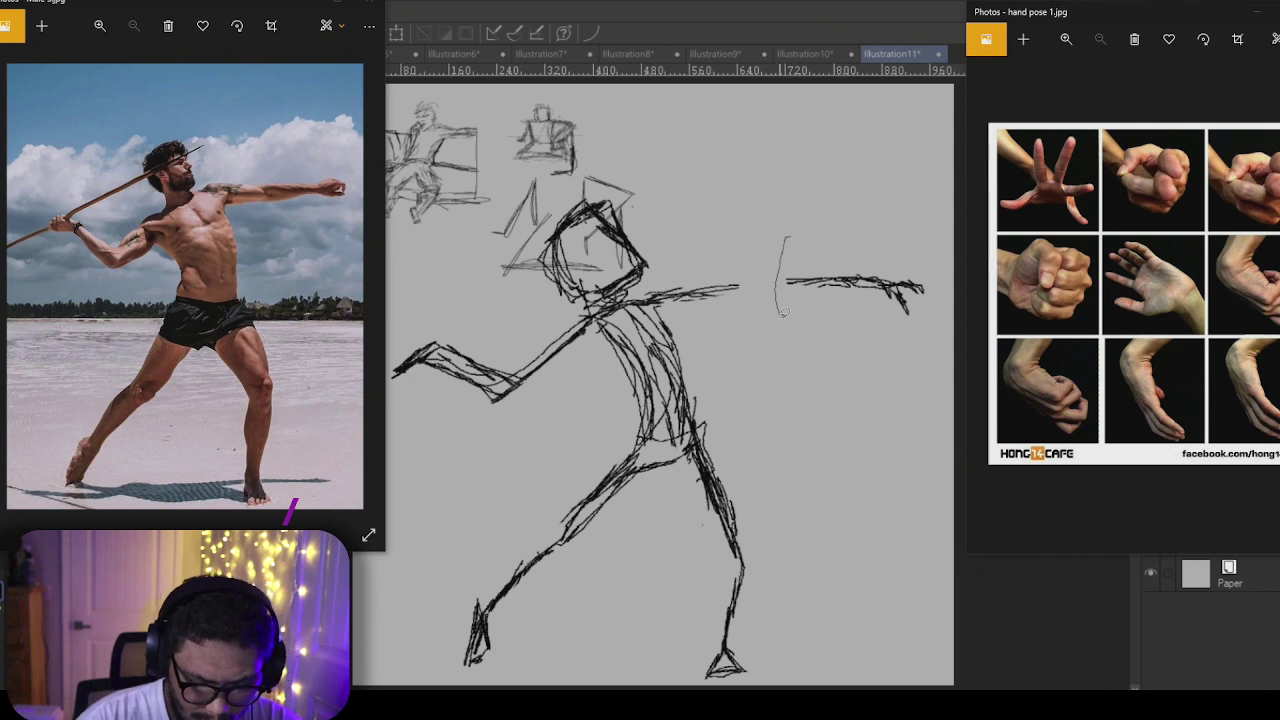
{"action": "mouse_move", "coordinate": [785, 313]}
{"action": "left_mouse_down"}
{"action": "mouse_move", "coordinate": [950, 306]}
{"action": "mouse_move", "coordinate": [790, 228]}
{"action": "left_mouse_up"}
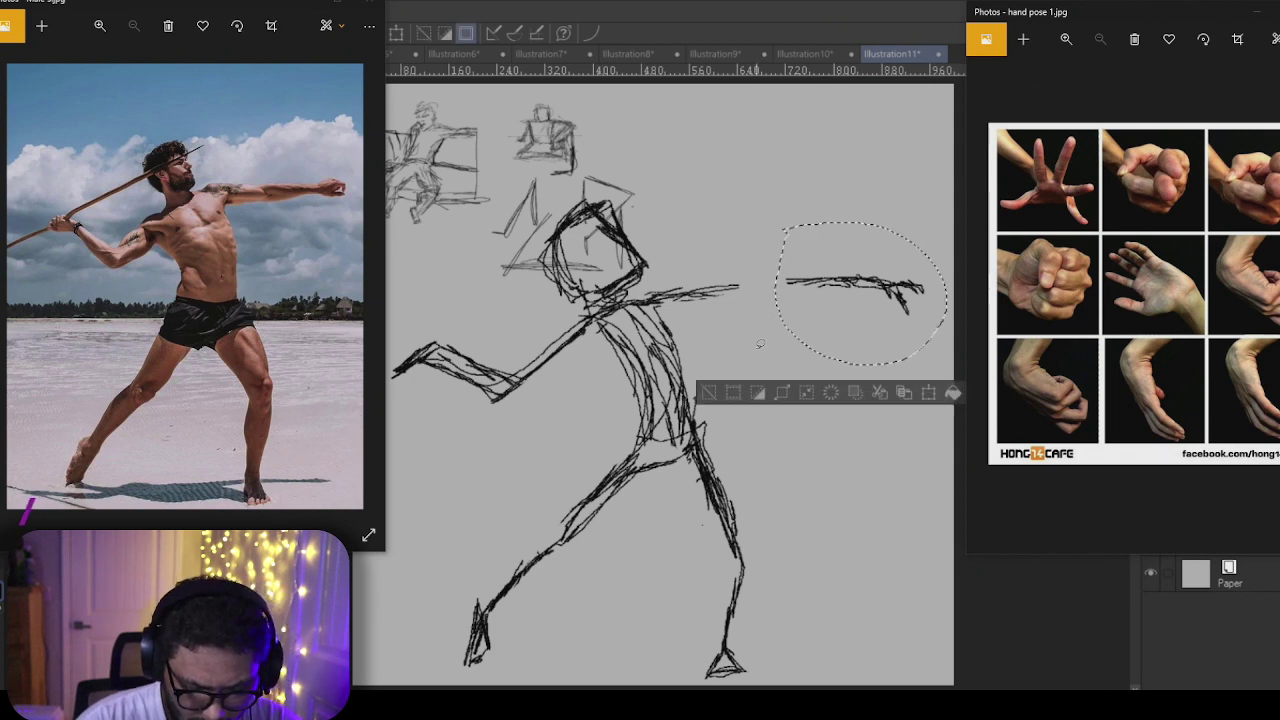
{"action": "left_click", "coordinate": [928, 393]}
{"action": "mouse_move", "coordinate": [857, 292]}
{"action": "left_mouse_down"}
{"action": "mouse_move", "coordinate": [795, 304]}
{"action": "mouse_move", "coordinate": [874, 292]}
{"action": "mouse_move", "coordinate": [869, 306]}
{"action": "mouse_move", "coordinate": [921, 284]}
{"action": "left_mouse_up"}
{"action": "left_click_drag", "start_coordinate": [835, 347], "coordinate": [830, 355]}
{"action": "left_click", "coordinate": [780, 403]}
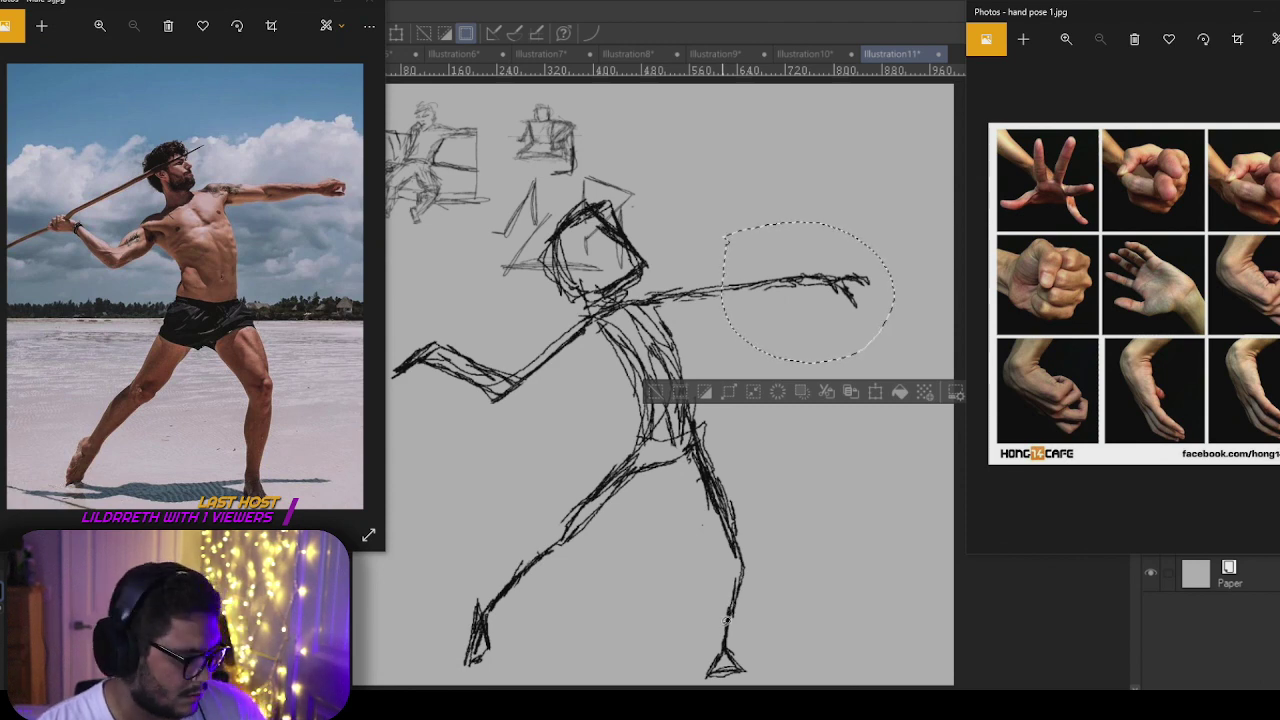
{"action": "key", "text": "ctrl+s"}
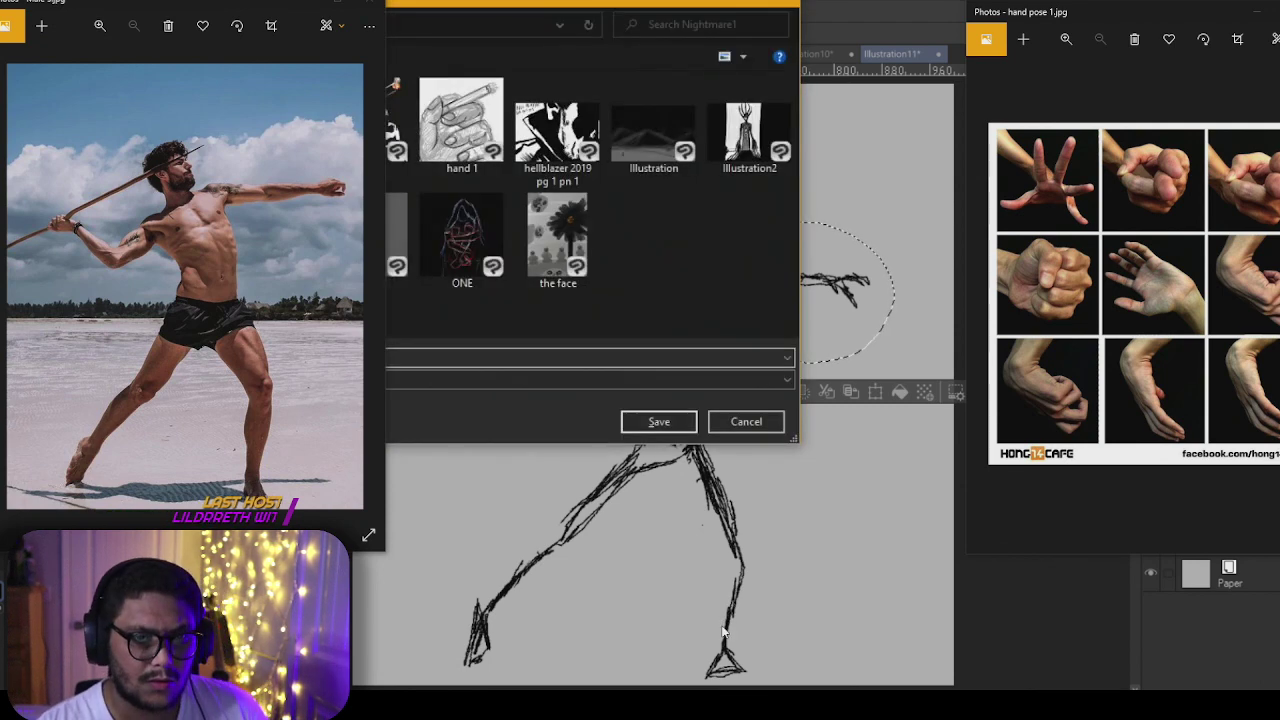
{"action": "left_click", "coordinate": [746, 421]}
{"action": "key", "text": "ctrl+d"}
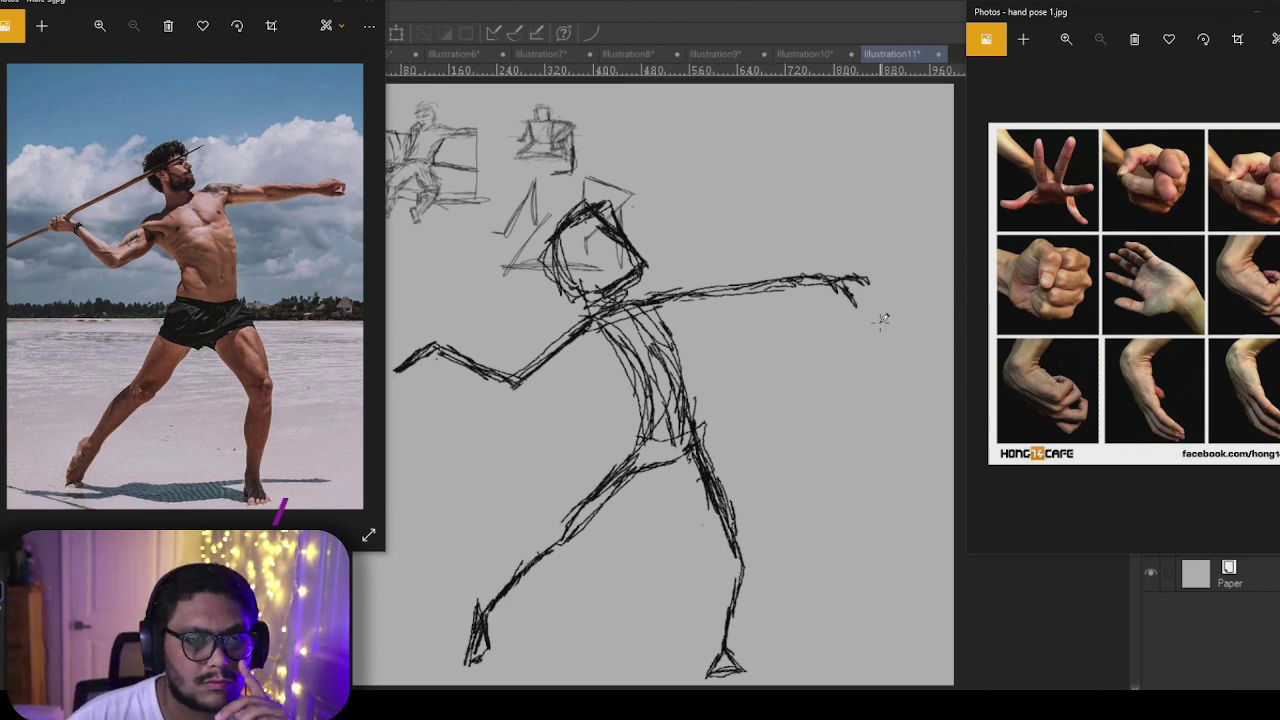
Step: Shrink the finished javelin thrower and place it in the canvas's upper-right area, beside the earlier studies
{"action": "key", "text": "ctrl+t"}
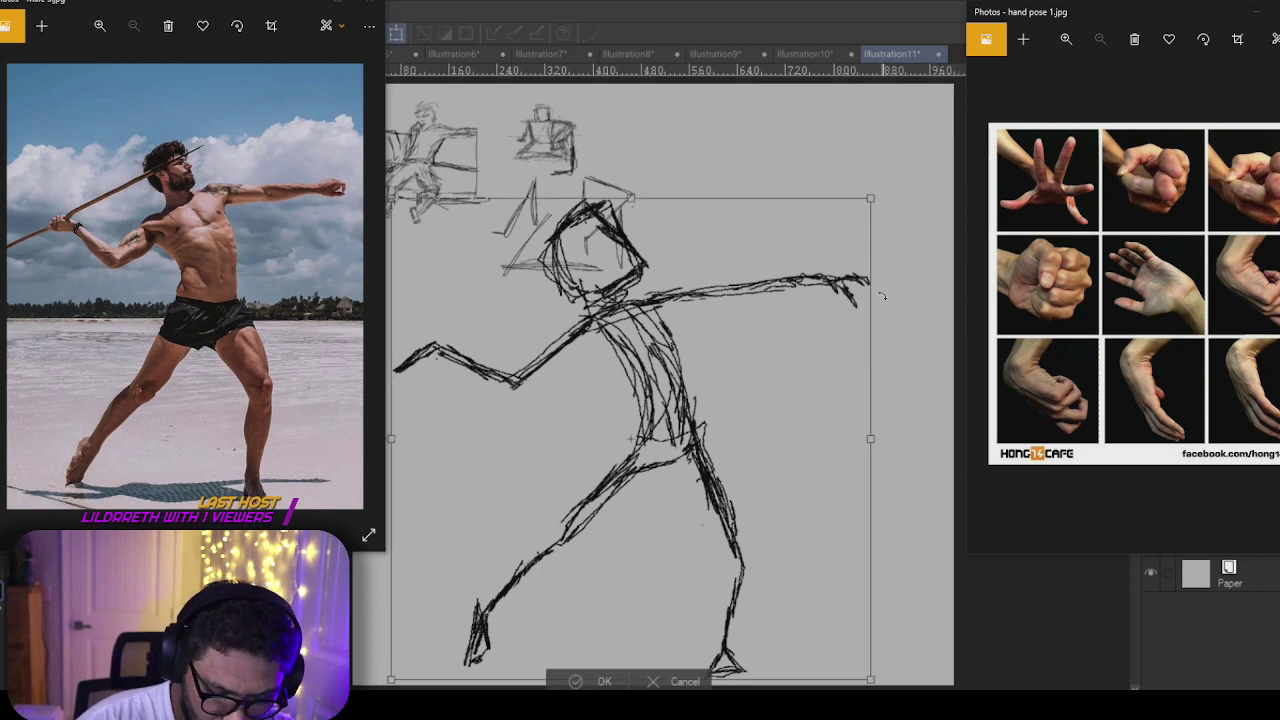
{"action": "mouse_move", "coordinate": [868, 197]}
{"action": "left_mouse_down"}
{"action": "mouse_move", "coordinate": [809, 277]}
{"action": "mouse_move", "coordinate": [682, 383]}
{"action": "left_mouse_up"}
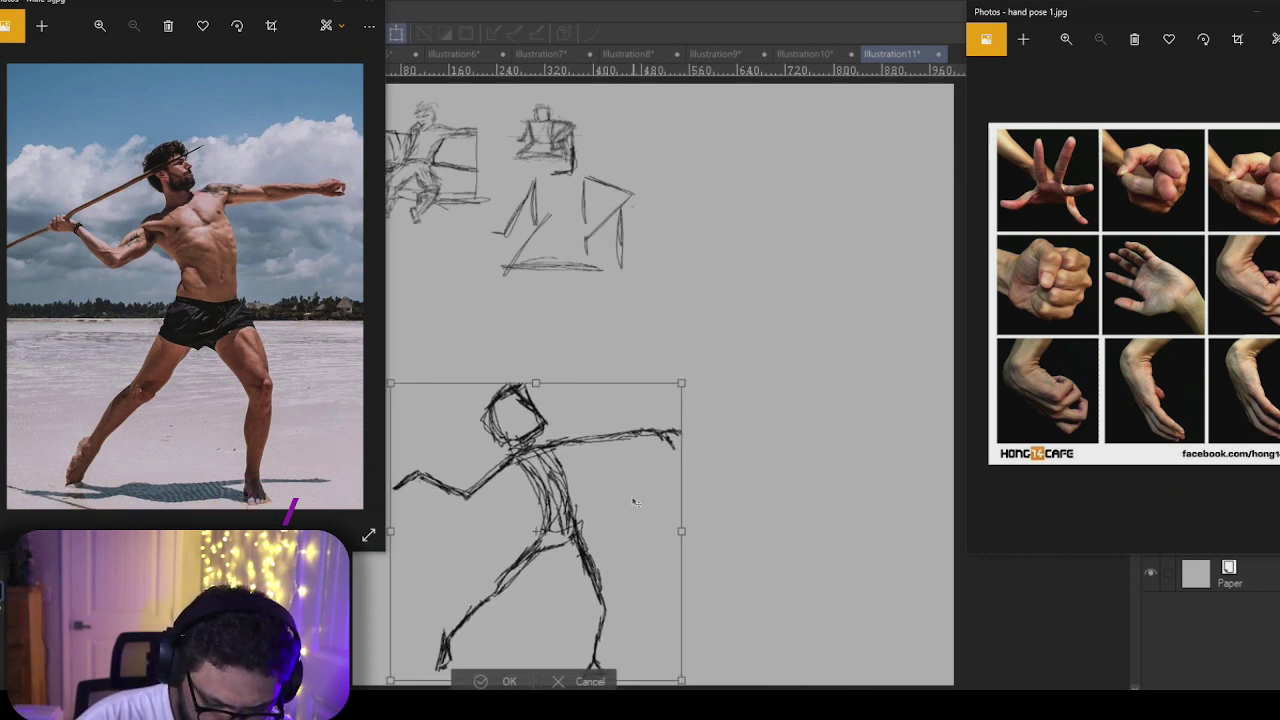
{"action": "mouse_move", "coordinate": [635, 499]}
{"action": "left_mouse_down"}
{"action": "mouse_move", "coordinate": [853, 309]}
{"action": "mouse_move", "coordinate": [896, 218]}
{"action": "left_mouse_up"}
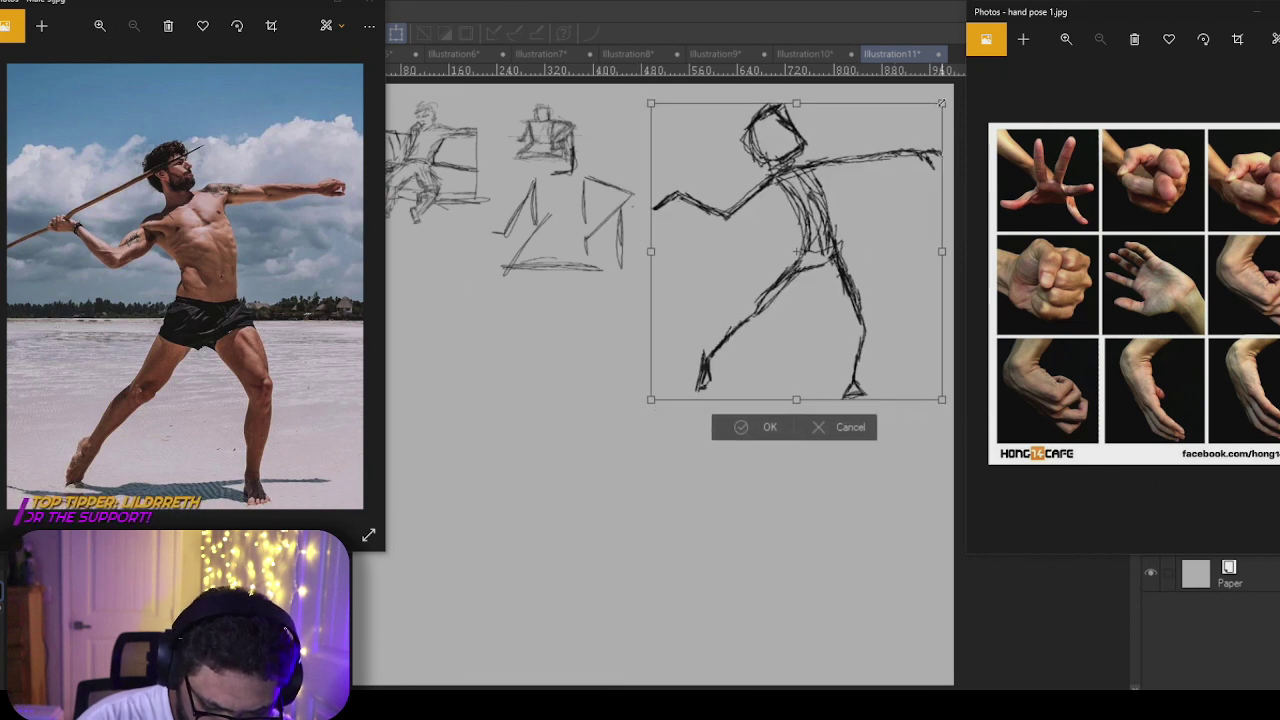
{"action": "mouse_move", "coordinate": [942, 103]}
{"action": "left_mouse_down"}
{"action": "mouse_move", "coordinate": [883, 186]}
{"action": "mouse_move", "coordinate": [849, 208]}
{"action": "left_mouse_up"}
{"action": "left_click_drag", "start_coordinate": [812, 293], "coordinate": [855, 184]}
{"action": "left_click", "coordinate": [768, 331]}
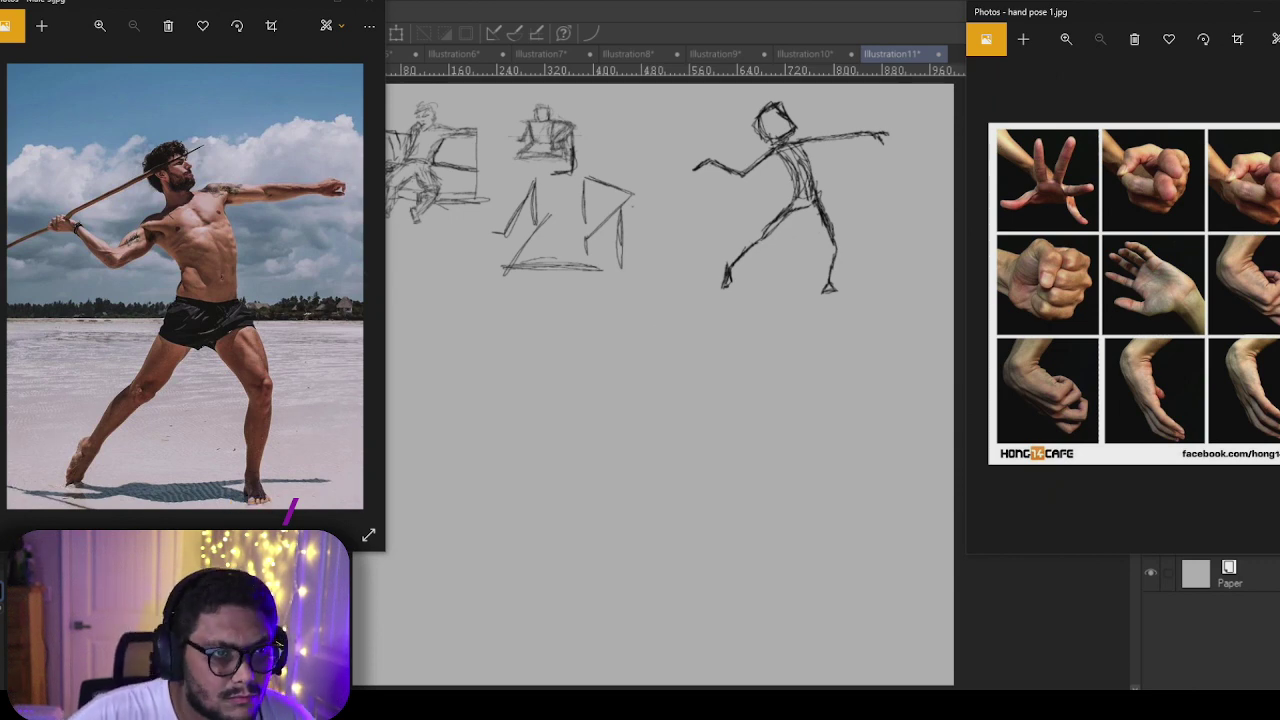
Step: Switch the reference photo to the man seen from behind with one arm raised over his head
{"action": "left_click", "coordinate": [365, 279]}
{"action": "left_click", "coordinate": [367, 282]}
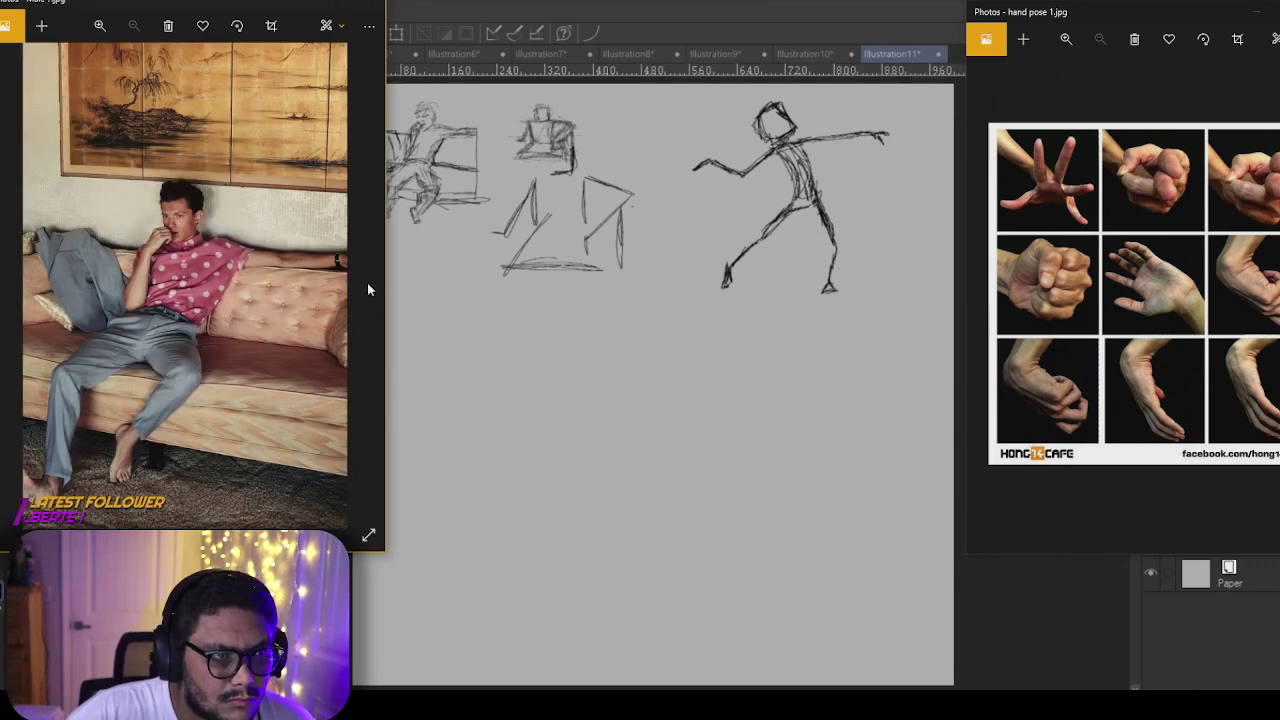
{"action": "left_click", "coordinate": [7, 275]}
{"action": "left_click", "coordinate": [8, 277]}
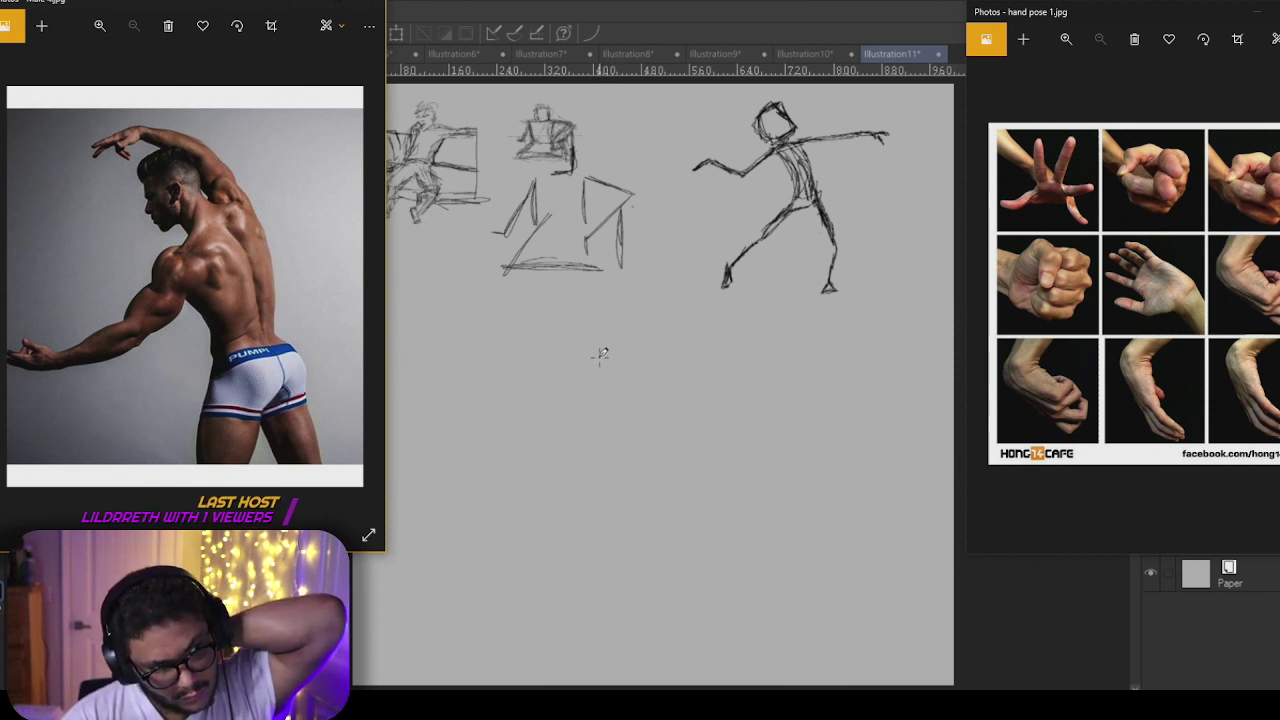
{"action": "mouse_move", "coordinate": [598, 358]}
{"action": "left_mouse_down"}
{"action": "mouse_move", "coordinate": [598, 414]}
{"action": "mouse_move", "coordinate": [598, 365]}
{"action": "mouse_move", "coordinate": [599, 397]}
{"action": "mouse_move", "coordinate": [637, 384]}
{"action": "left_mouse_up"}
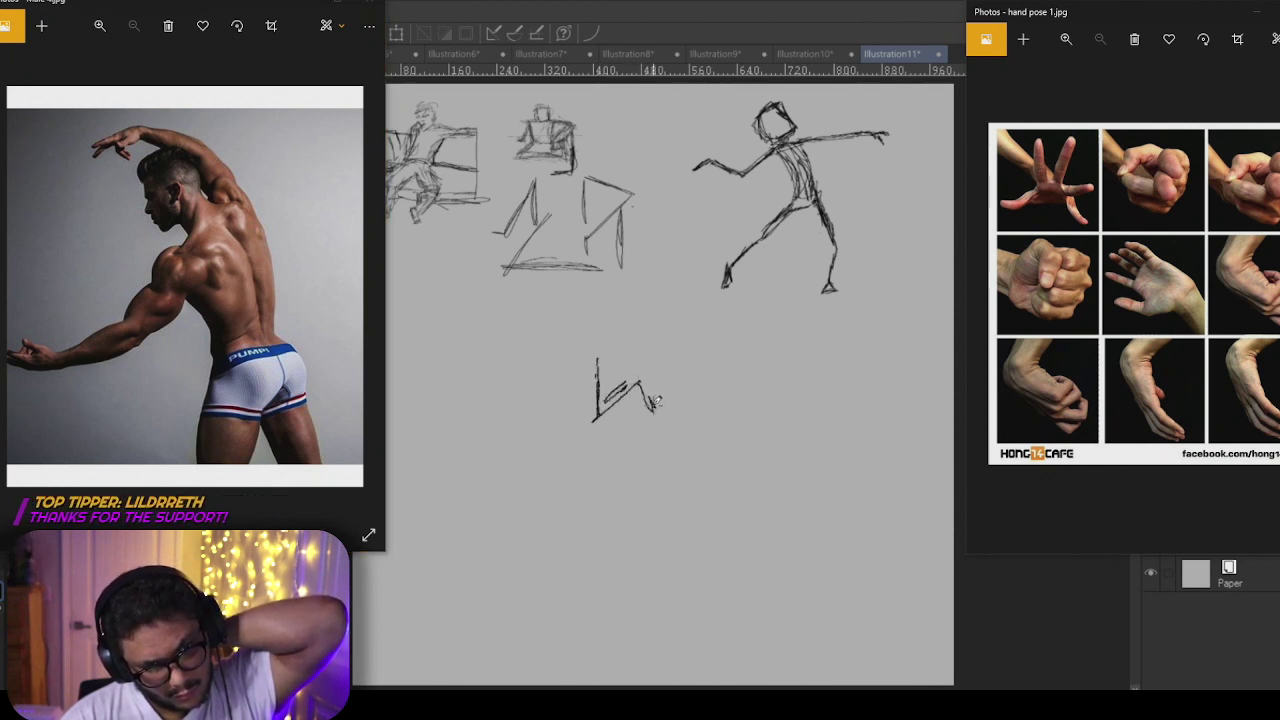
{"action": "left_click_drag", "start_coordinate": [658, 400], "coordinate": [584, 494]}
{"action": "mouse_move", "coordinate": [632, 436]}
{"action": "left_mouse_down"}
{"action": "mouse_move", "coordinate": [581, 503]}
{"action": "mouse_move", "coordinate": [496, 520]}
{"action": "mouse_move", "coordinate": [470, 502]}
{"action": "mouse_move", "coordinate": [466, 535]}
{"action": "mouse_move", "coordinate": [448, 540]}
{"action": "mouse_move", "coordinate": [486, 543]}
{"action": "mouse_move", "coordinate": [541, 511]}
{"action": "mouse_move", "coordinate": [616, 498]}
{"action": "mouse_move", "coordinate": [632, 453]}
{"action": "mouse_move", "coordinate": [718, 345]}
{"action": "left_mouse_up"}
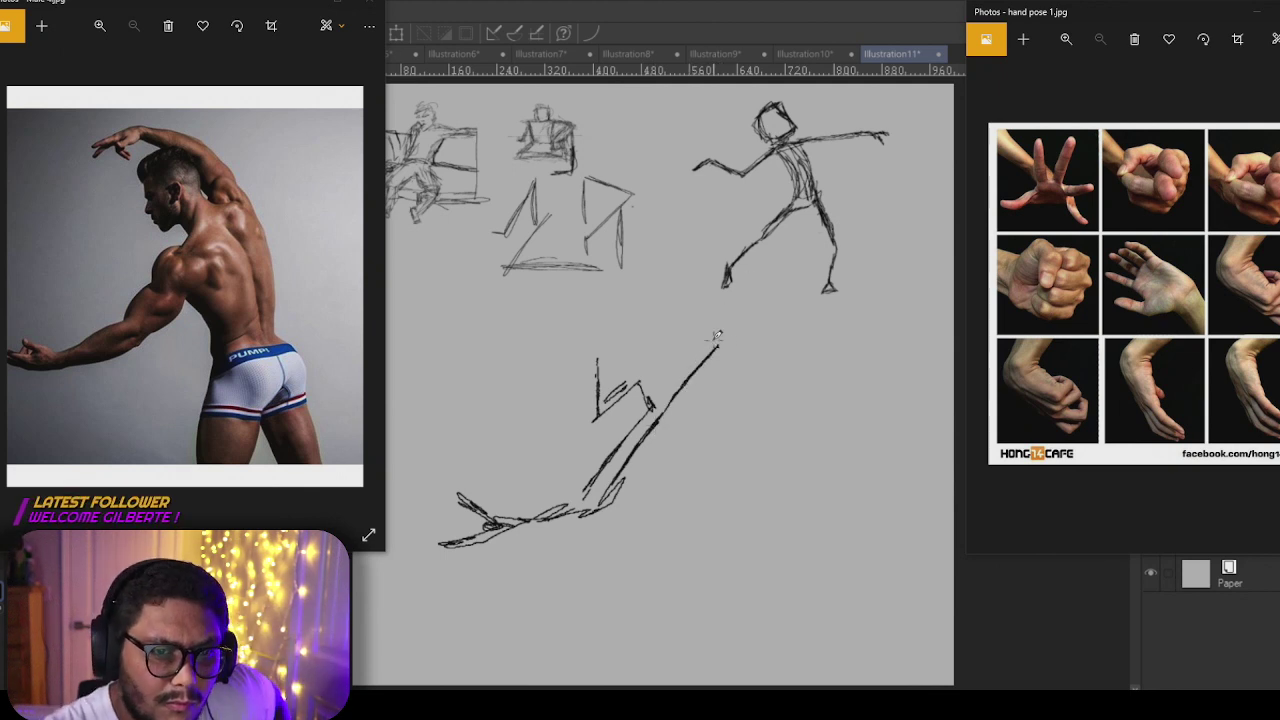
{"action": "key", "text": "ctrl+z"}
{"action": "key", "text": "ctrl+z"}
{"action": "key", "text": "ctrl+z"}
{"action": "key", "text": "ctrl+z"}
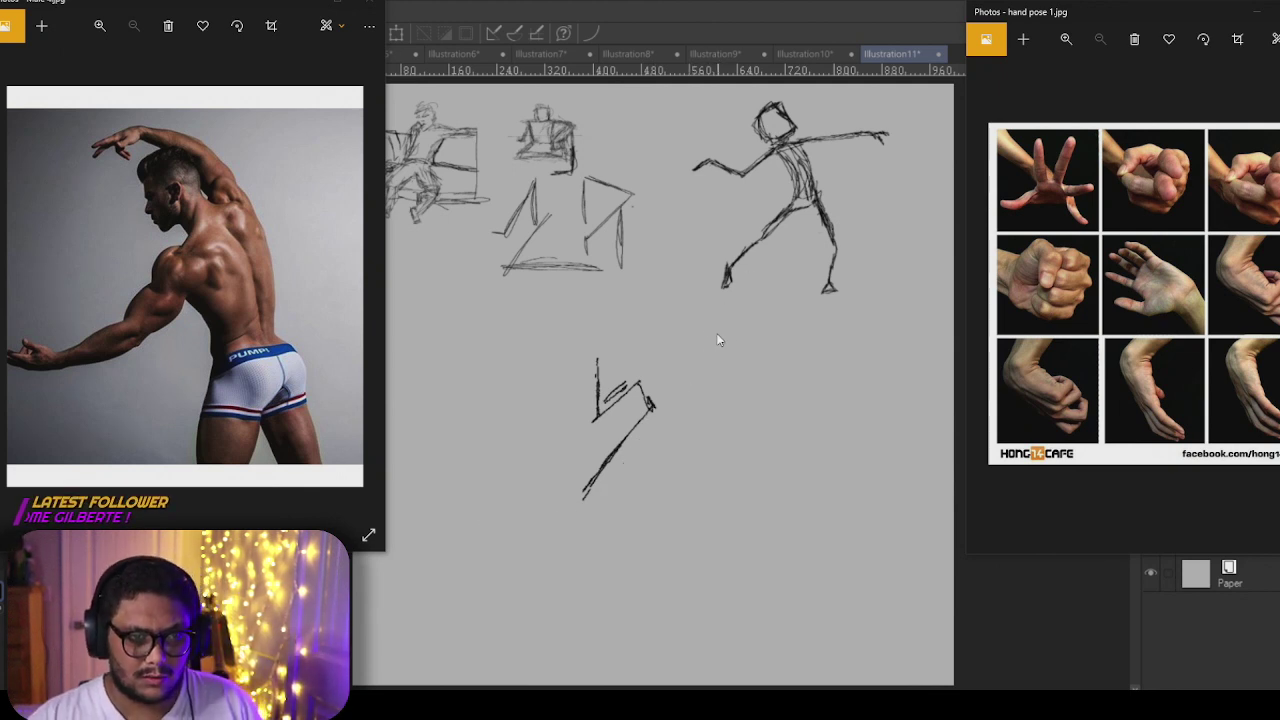
{"action": "key", "text": "ctrl+z"}
{"action": "key", "text": "ctrl+z"}
{"action": "key", "text": "ctrl+z"}
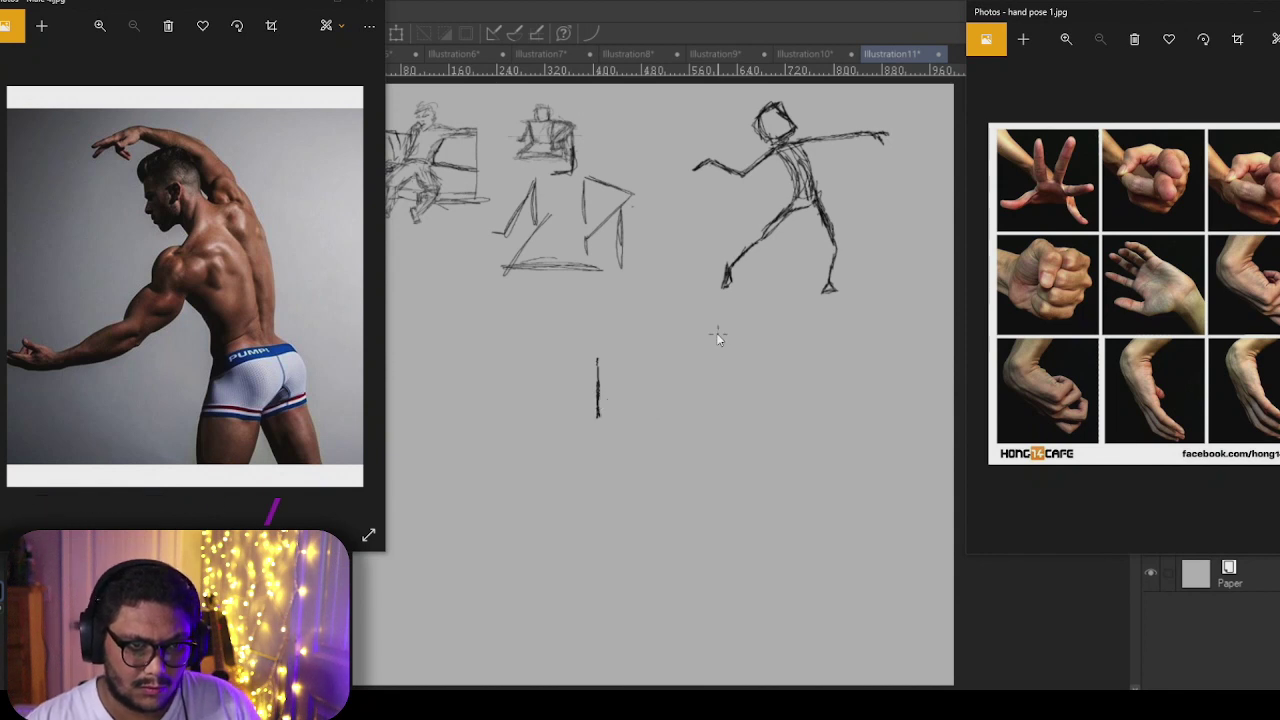
{"action": "key", "text": "ctrl+z"}
{"action": "key", "text": "ctrl+z"}
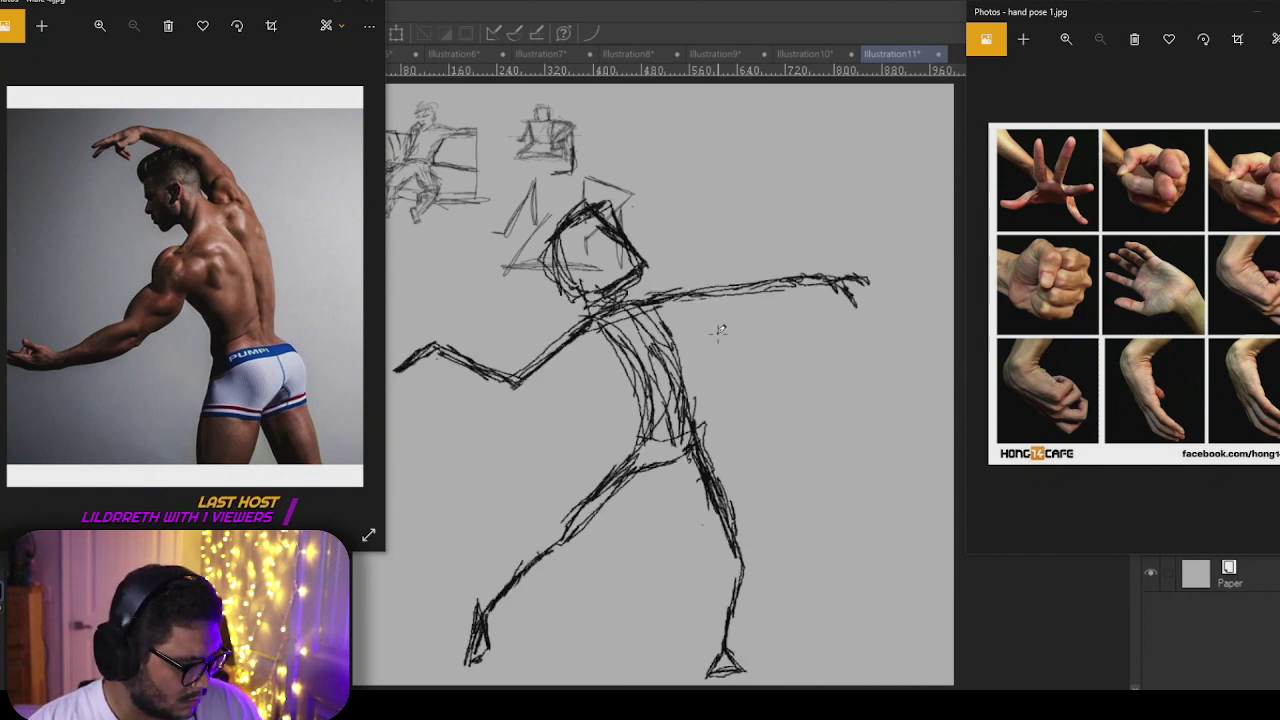
{"action": "key", "text": "ctrl+y"}
Step: Add a new layer and draw the back-view man's head as an open dome with a short neck line beneath it
{"action": "key", "text": "ctrl+shift+n"}
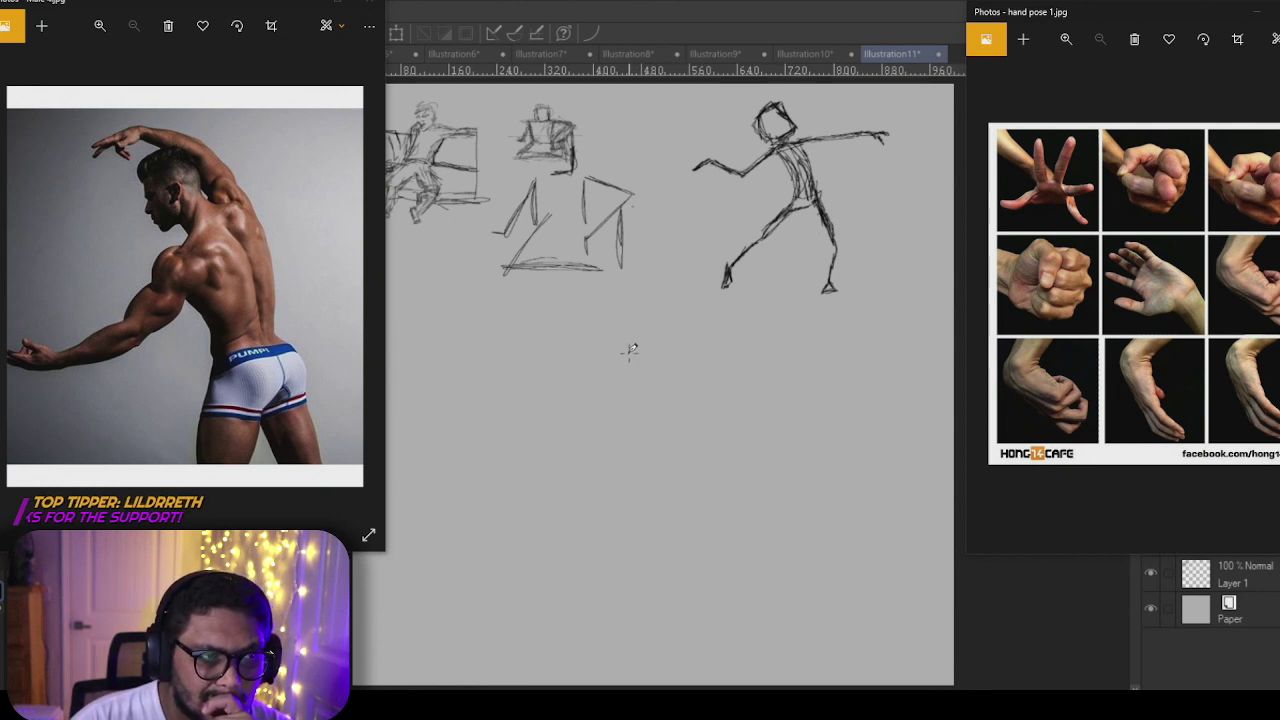
{"action": "left_click_drag", "start_coordinate": [641, 377], "coordinate": [590, 372]}
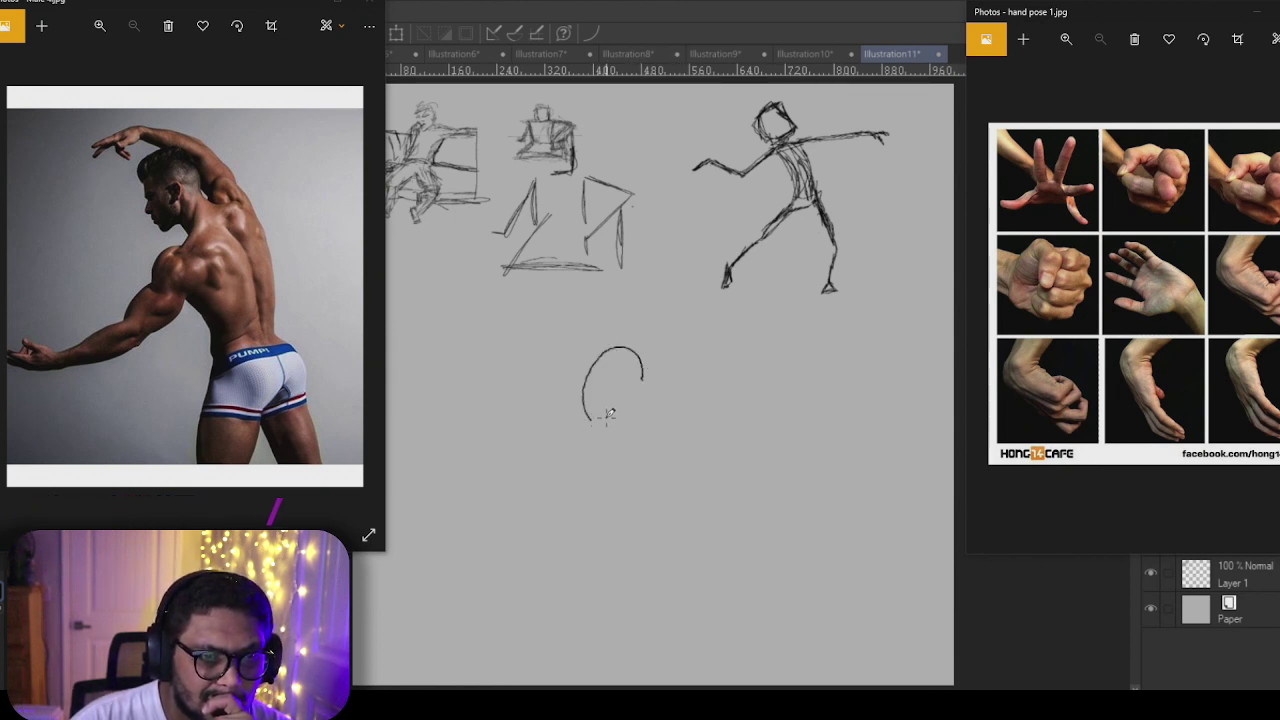
{"action": "key", "text": "ctrl+z"}
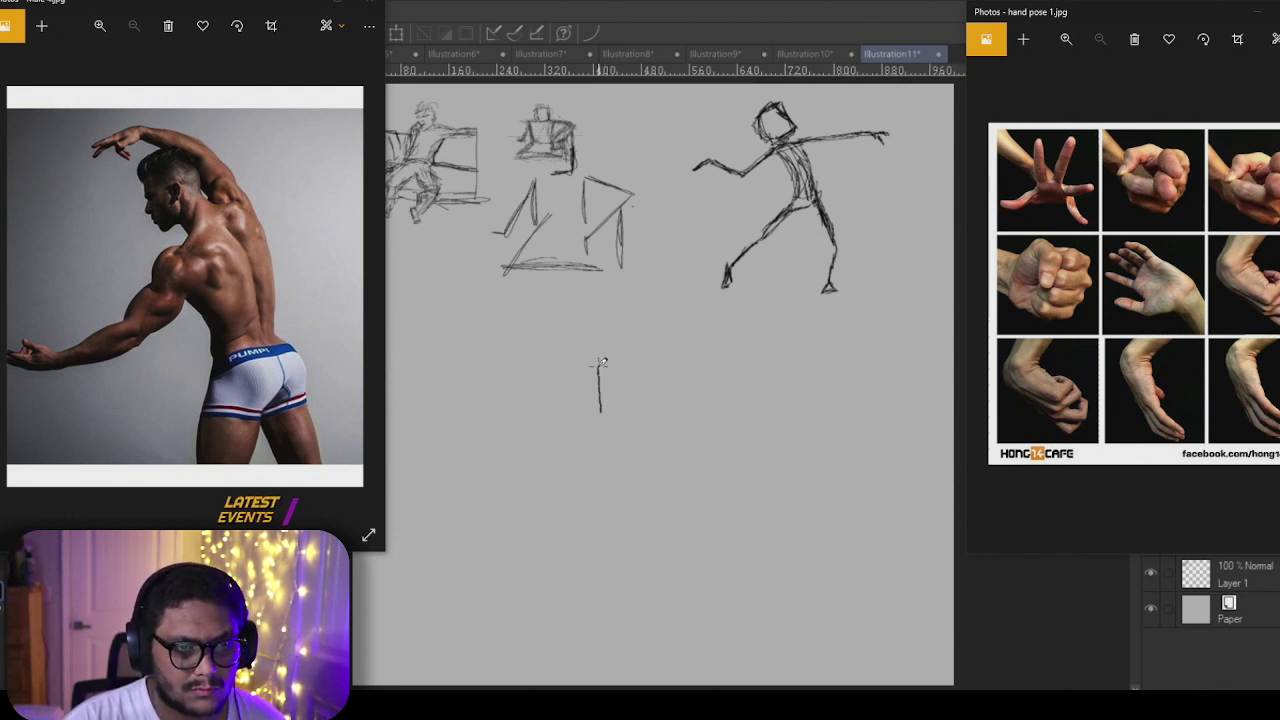
{"action": "mouse_move", "coordinate": [603, 360]}
{"action": "left_mouse_down"}
{"action": "mouse_move", "coordinate": [655, 347]}
{"action": "mouse_move", "coordinate": [670, 398]}
{"action": "left_mouse_up"}
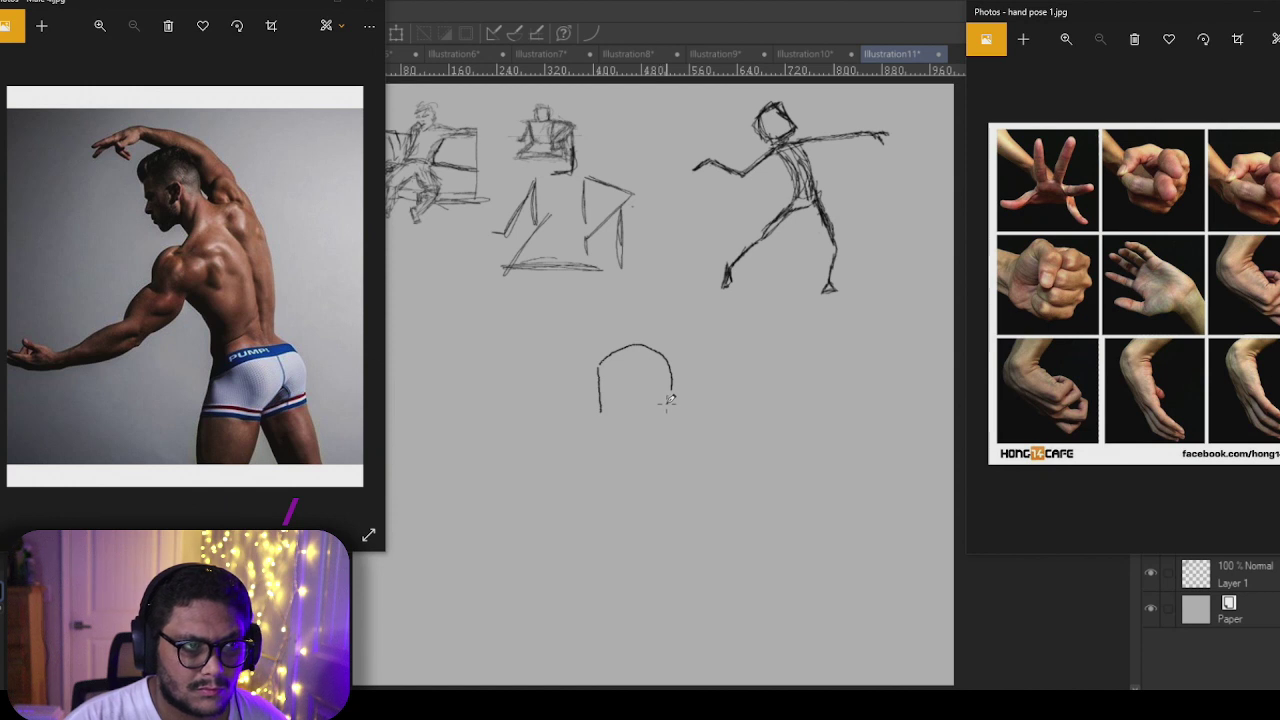
{"action": "left_click_drag", "start_coordinate": [645, 393], "coordinate": [676, 447]}
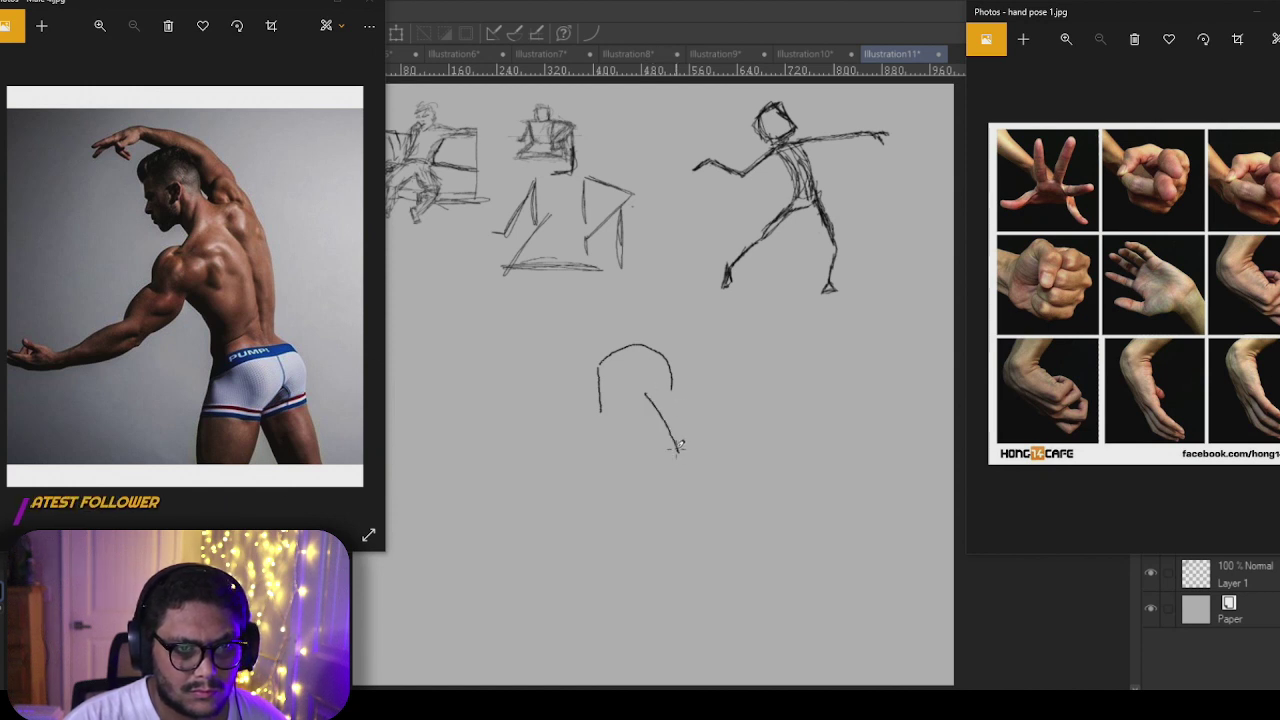
{"action": "key", "text": "ctrl+z"}
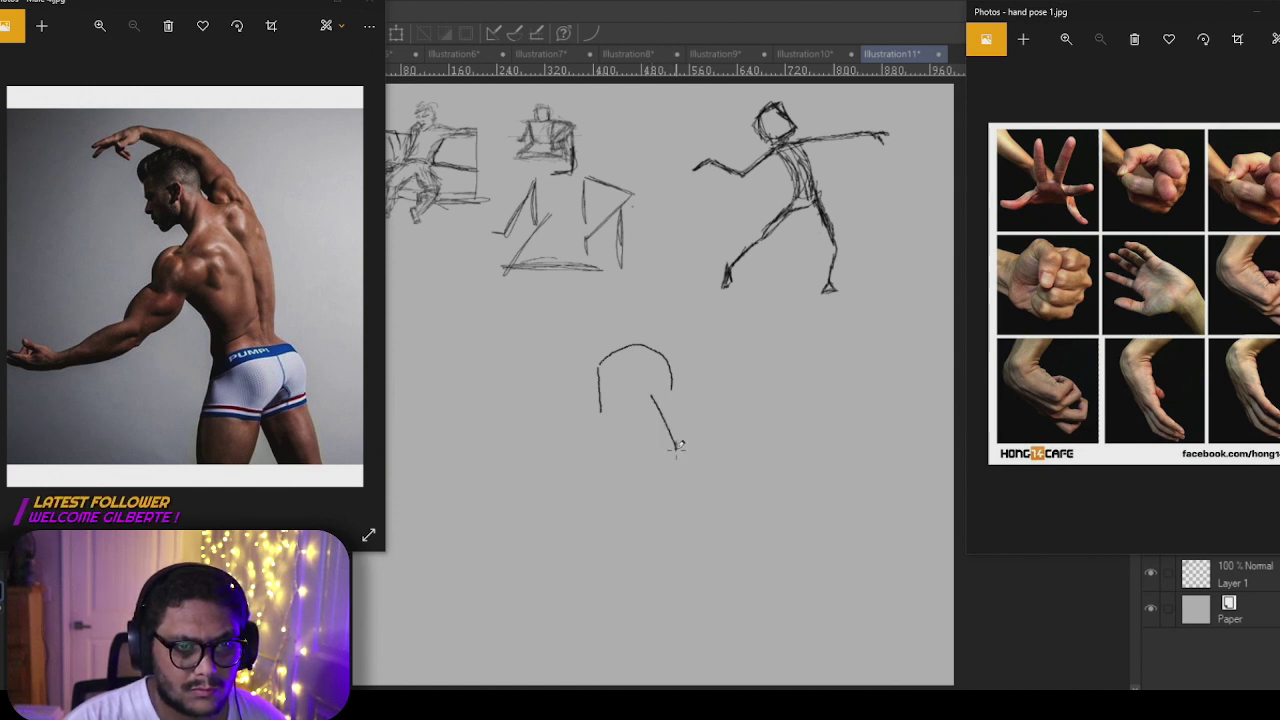
{"action": "key", "text": "ctrl+z"}
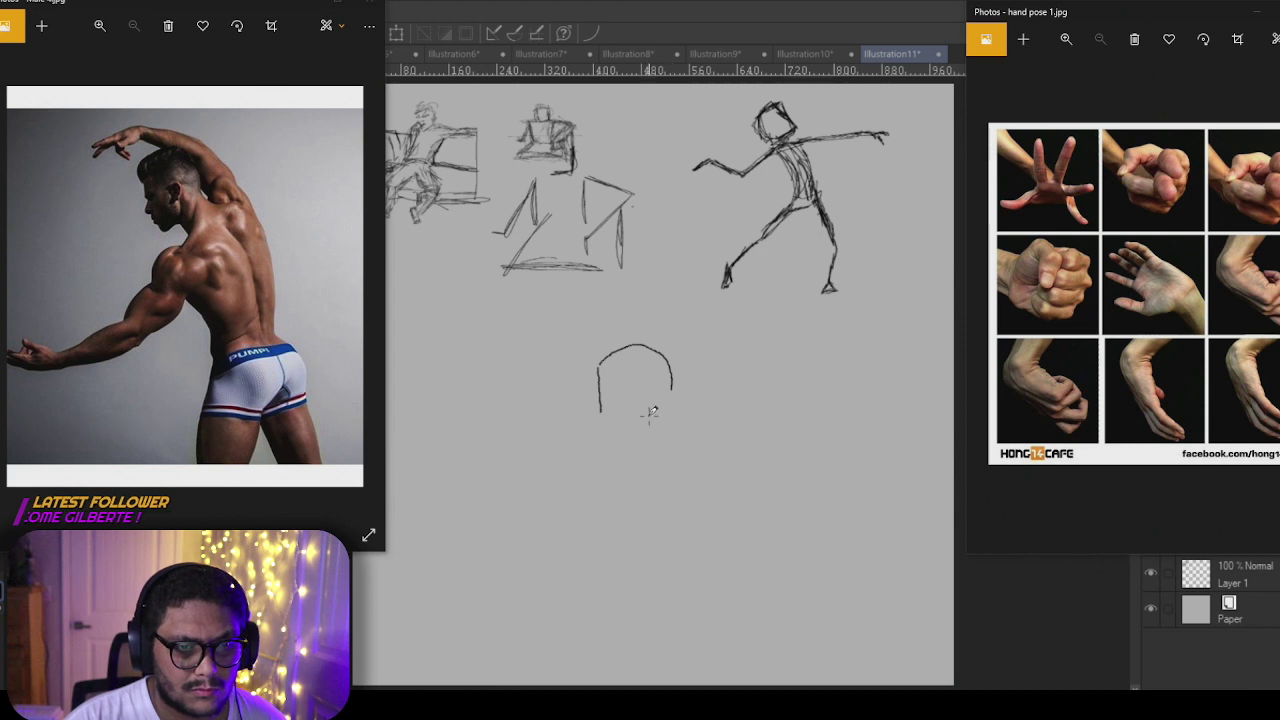
{"action": "mouse_move", "coordinate": [647, 403]}
{"action": "left_mouse_down"}
{"action": "mouse_move", "coordinate": [661, 449]}
{"action": "mouse_move", "coordinate": [658, 434]}
{"action": "mouse_move", "coordinate": [625, 462]}
{"action": "mouse_move", "coordinate": [650, 440]}
{"action": "mouse_move", "coordinate": [586, 537]}
{"action": "left_mouse_up"}
{"action": "key", "text": "ctrl+z"}
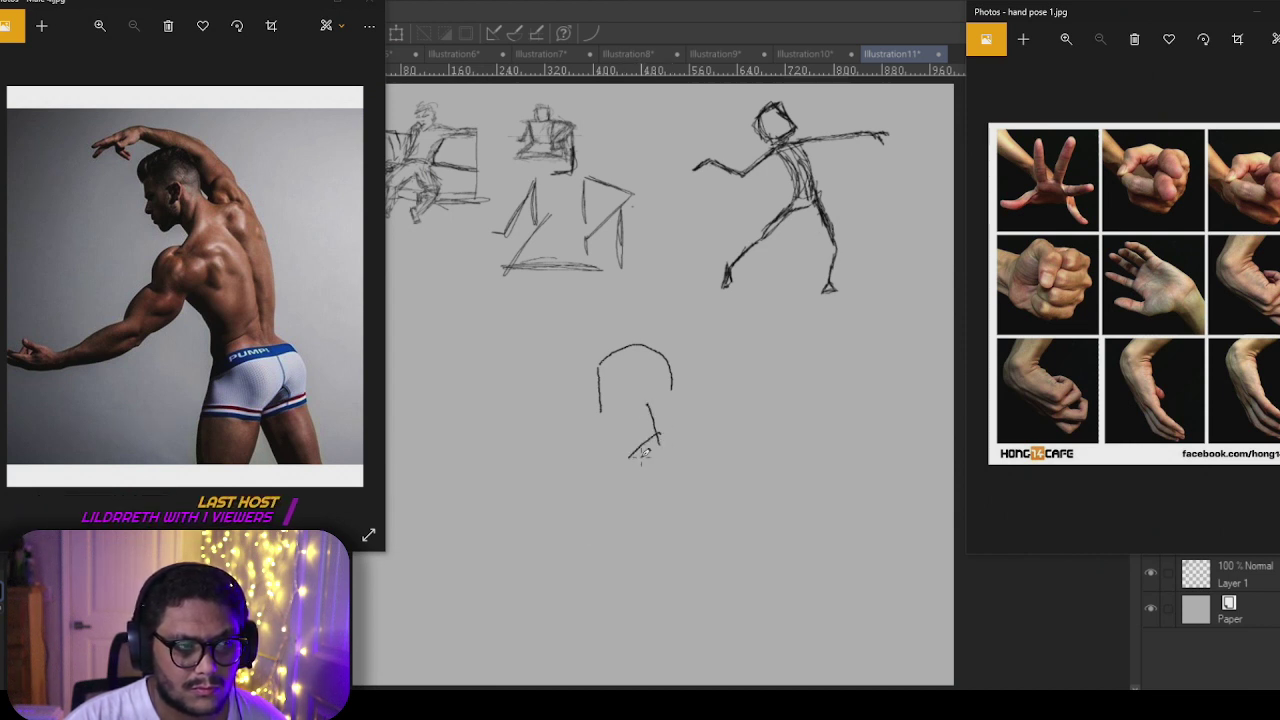
{"action": "left_click_drag", "start_coordinate": [632, 455], "coordinate": [602, 519]}
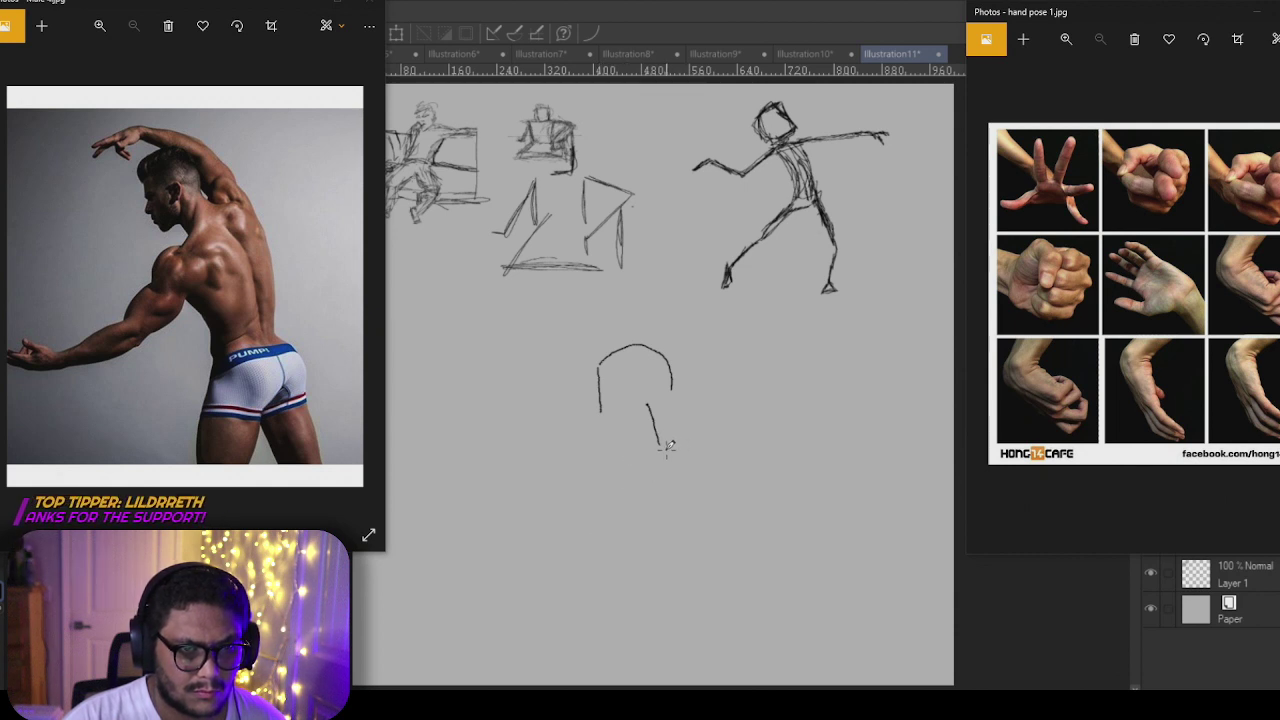
Step: Draw the sloping shoulders, the outstretched lower arm with its hand, and the raised arm bent over the head
{"action": "mouse_move", "coordinate": [667, 449]}
{"action": "left_mouse_down"}
{"action": "mouse_move", "coordinate": [616, 510]}
{"action": "mouse_move", "coordinate": [605, 569]}
{"action": "left_mouse_up"}
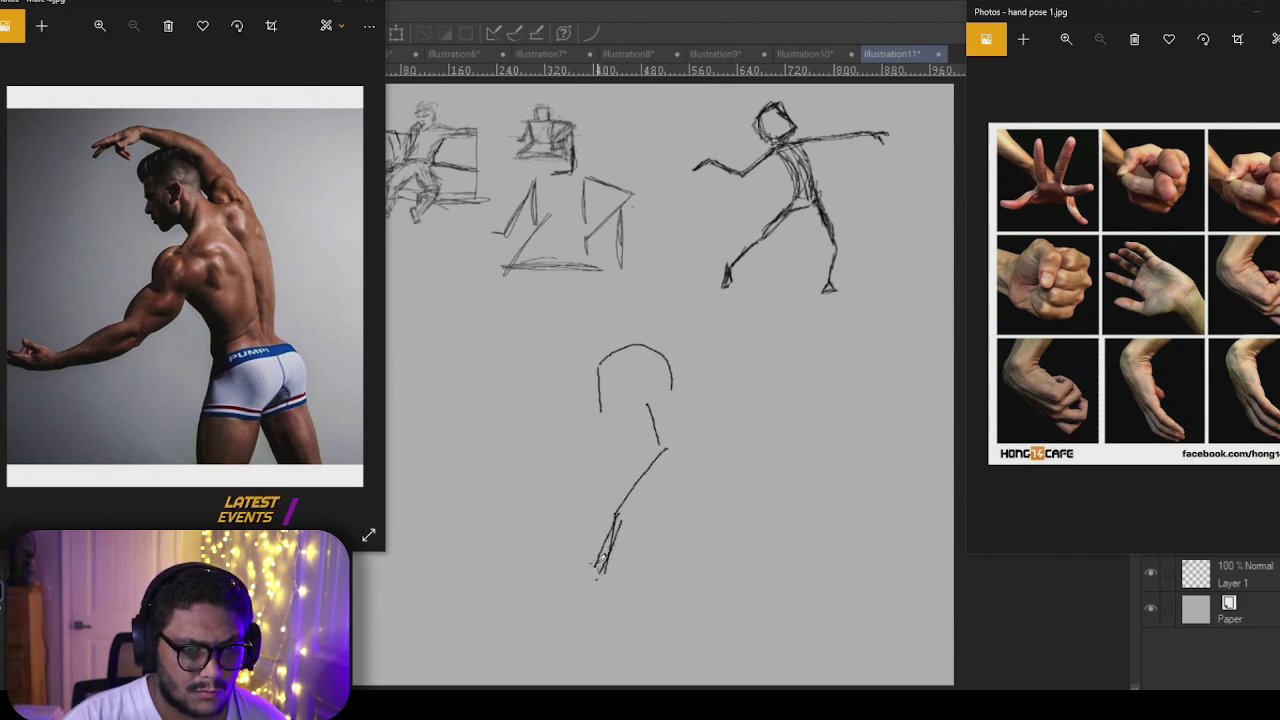
{"action": "left_click_drag", "start_coordinate": [598, 571], "coordinate": [500, 582]}
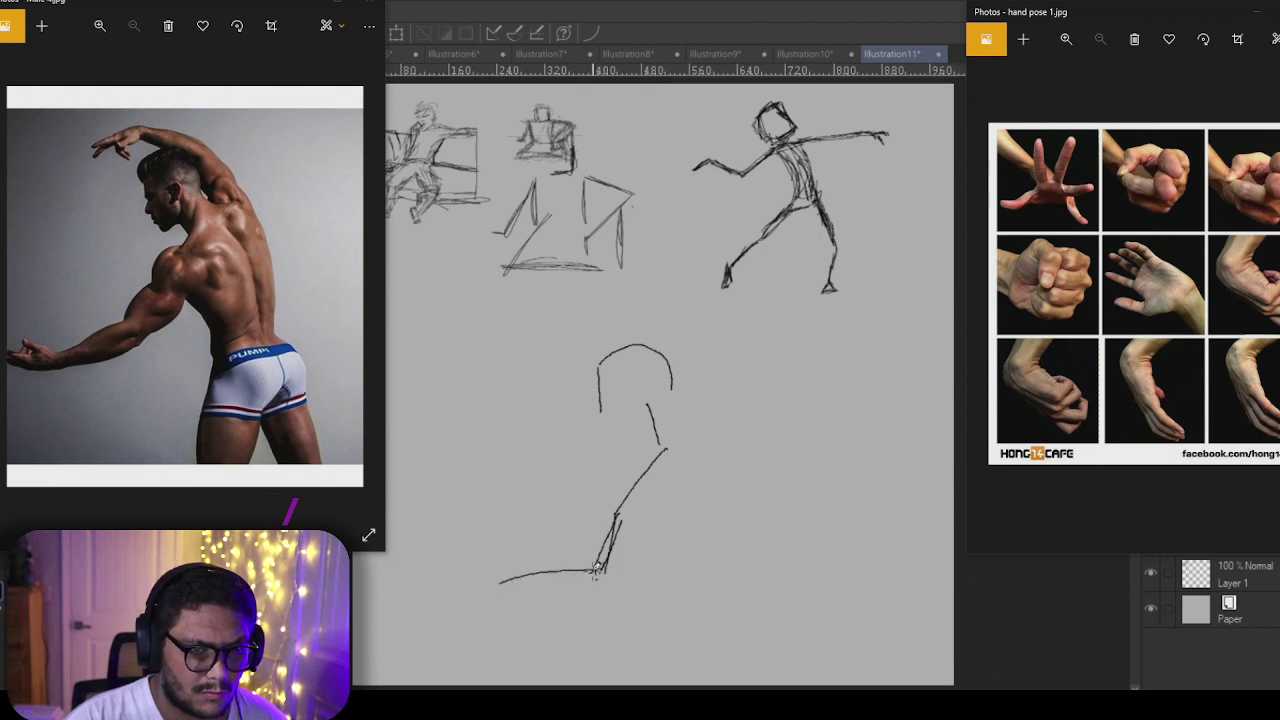
{"action": "mouse_move", "coordinate": [592, 572]}
{"action": "left_mouse_down"}
{"action": "mouse_move", "coordinate": [504, 583]}
{"action": "mouse_move", "coordinate": [516, 583]}
{"action": "mouse_move", "coordinate": [486, 567]}
{"action": "mouse_move", "coordinate": [489, 548]}
{"action": "mouse_move", "coordinate": [485, 583]}
{"action": "mouse_move", "coordinate": [498, 582]}
{"action": "mouse_move", "coordinate": [473, 577]}
{"action": "mouse_move", "coordinate": [519, 567]}
{"action": "left_mouse_up"}
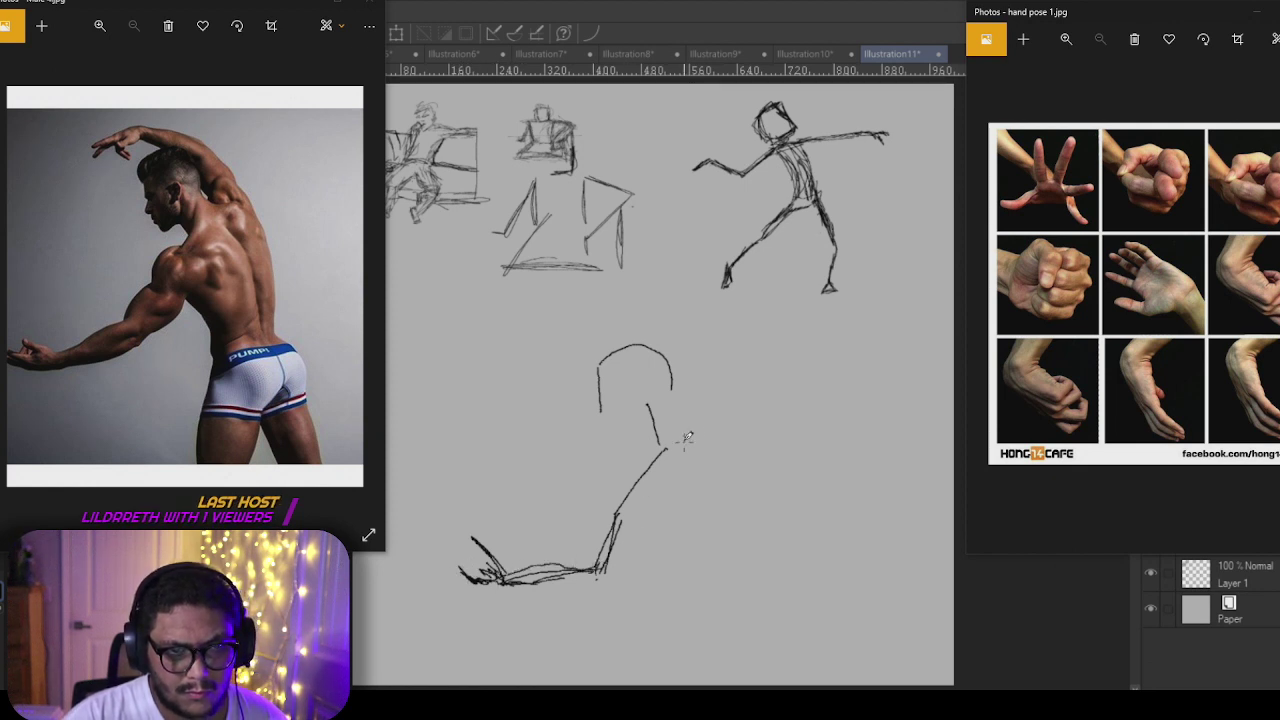
{"action": "mouse_move", "coordinate": [704, 410]}
{"action": "left_mouse_down"}
{"action": "mouse_move", "coordinate": [666, 456]}
{"action": "mouse_move", "coordinate": [683, 434]}
{"action": "mouse_move", "coordinate": [734, 420]}
{"action": "left_mouse_up"}
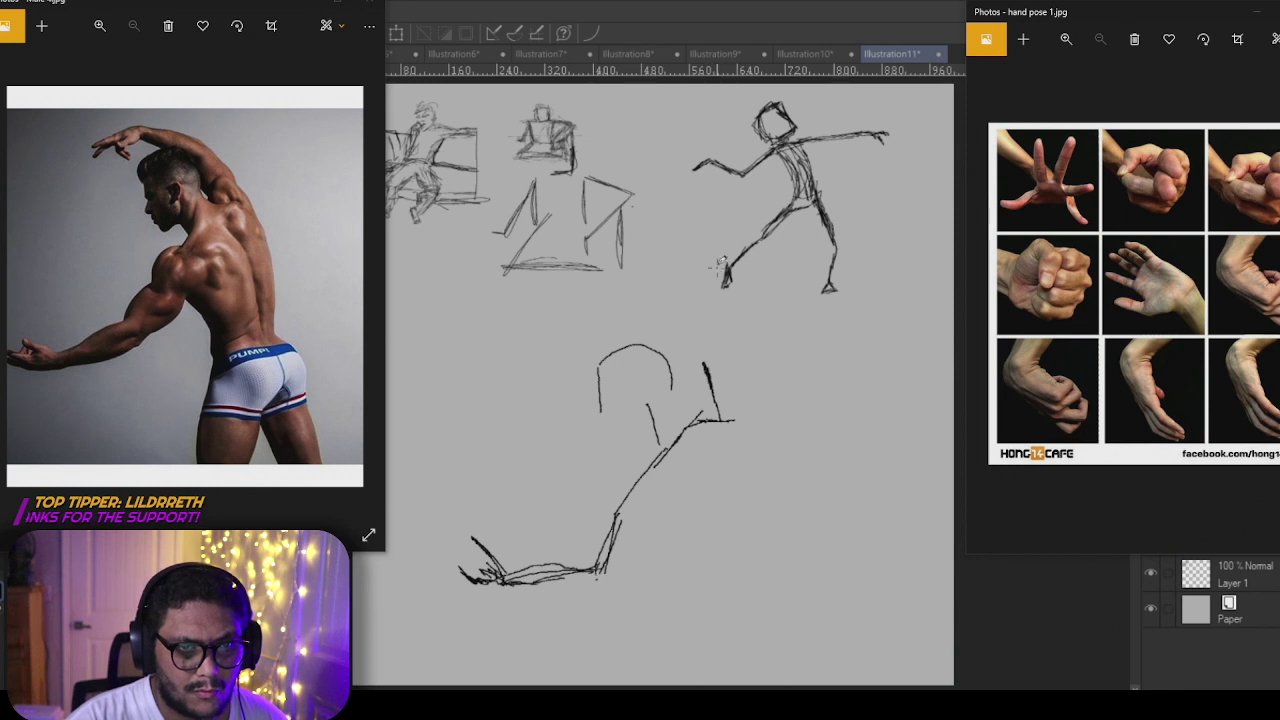
{"action": "mouse_move", "coordinate": [706, 365]}
{"action": "left_mouse_down"}
{"action": "mouse_move", "coordinate": [665, 323]}
{"action": "mouse_move", "coordinate": [694, 348]}
{"action": "mouse_move", "coordinate": [631, 315]}
{"action": "mouse_move", "coordinate": [706, 359]}
{"action": "mouse_move", "coordinate": [610, 307]}
{"action": "mouse_move", "coordinate": [569, 330]}
{"action": "left_mouse_up"}
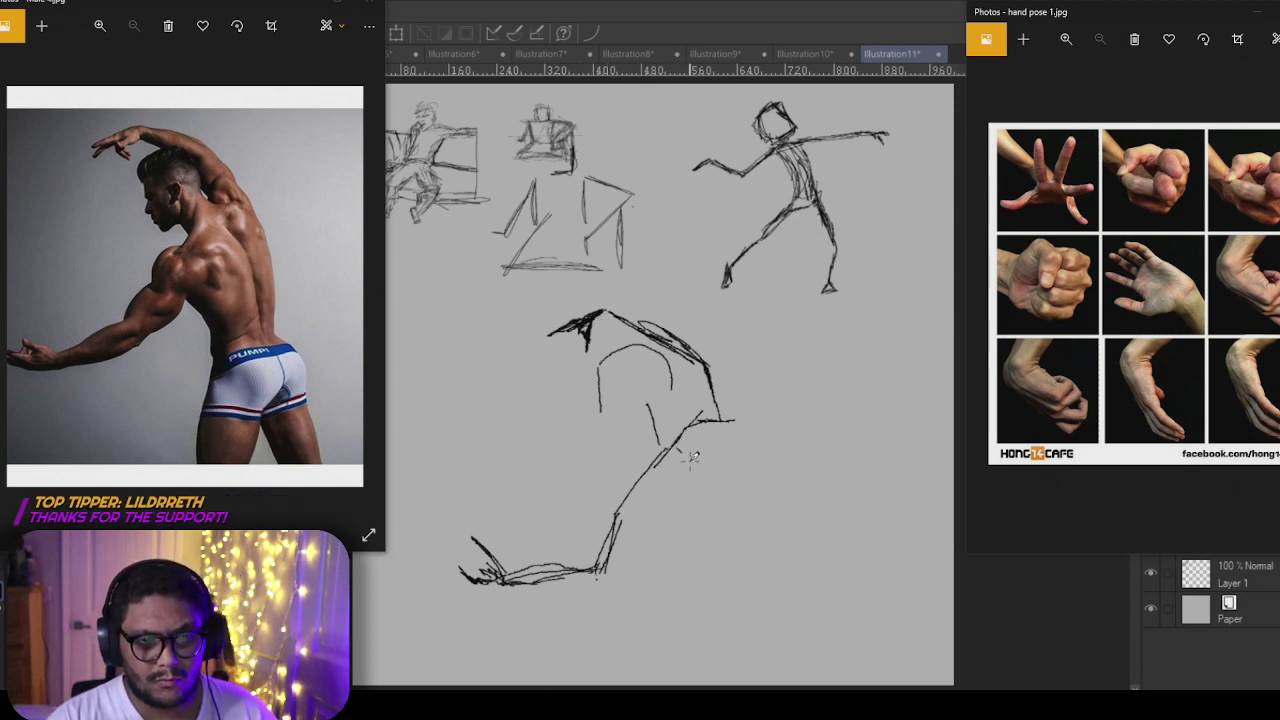
Step: Move the unfinished figure higher on the canvas and draw a long curved spine from the shoulders to the hips
{"action": "mouse_move", "coordinate": [681, 451]}
{"action": "left_mouse_down"}
{"action": "mouse_move", "coordinate": [732, 533]}
{"action": "mouse_move", "coordinate": [741, 527]}
{"action": "mouse_move", "coordinate": [751, 609]}
{"action": "mouse_move", "coordinate": [709, 427]}
{"action": "mouse_move", "coordinate": [710, 614]}
{"action": "mouse_move", "coordinate": [701, 417]}
{"action": "left_mouse_up"}
{"action": "left_click", "coordinate": [396, 35]}
{"action": "left_click", "coordinate": [561, 538]}
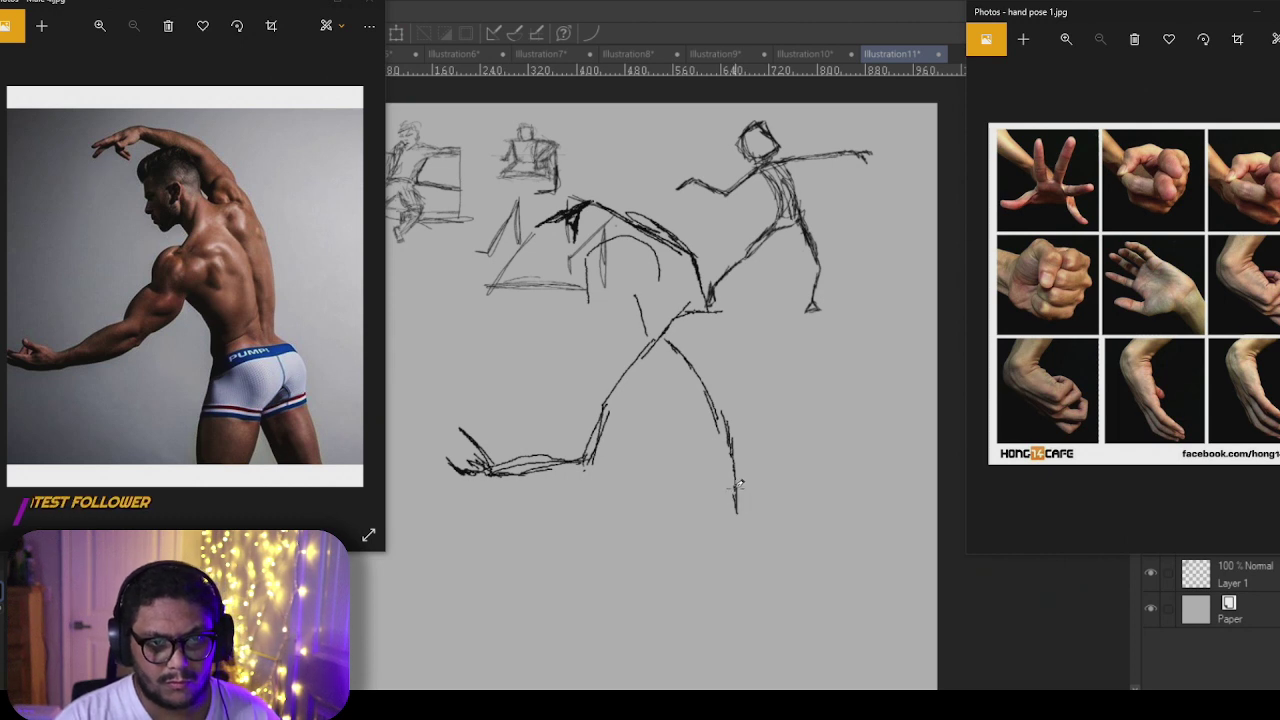
{"action": "left_click_drag", "start_coordinate": [734, 491], "coordinate": [742, 530]}
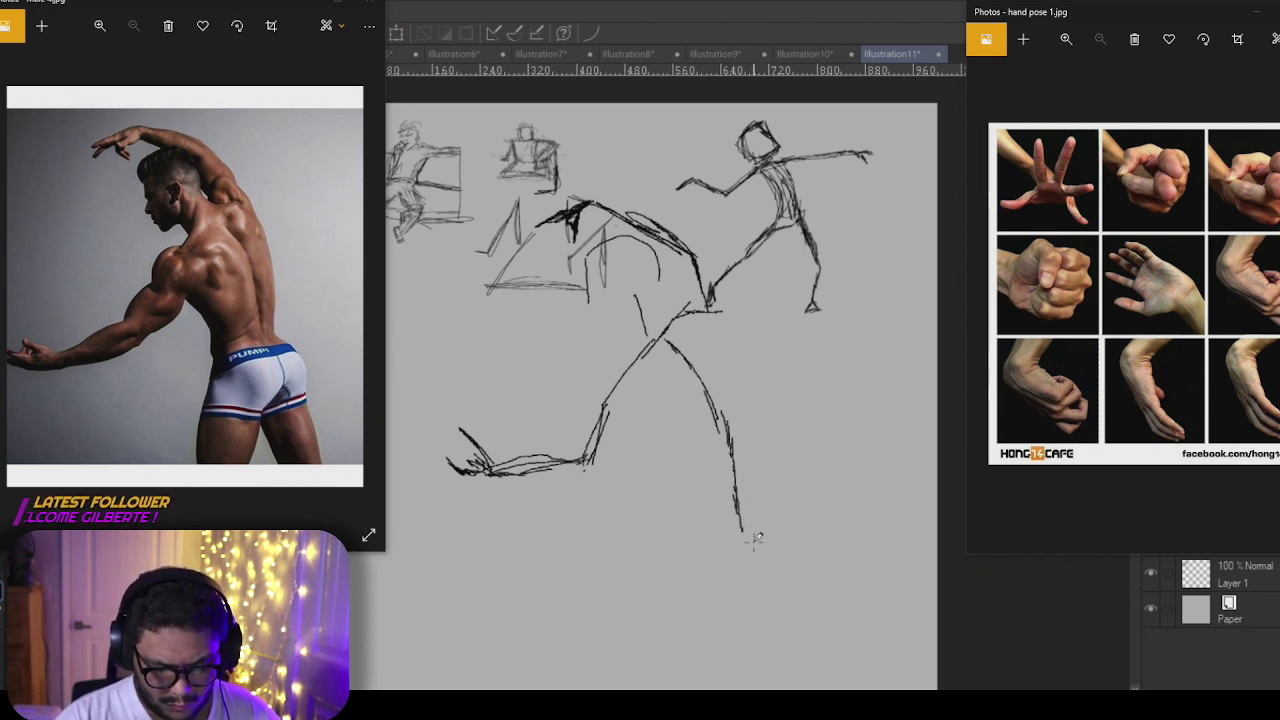
Step: Draw both legs spreading downward from the base of the spine and reinforce them with repeated strokes
{"action": "left_click_drag", "start_coordinate": [744, 520], "coordinate": [788, 622]}
{"action": "left_click_drag", "start_coordinate": [780, 540], "coordinate": [796, 652]}
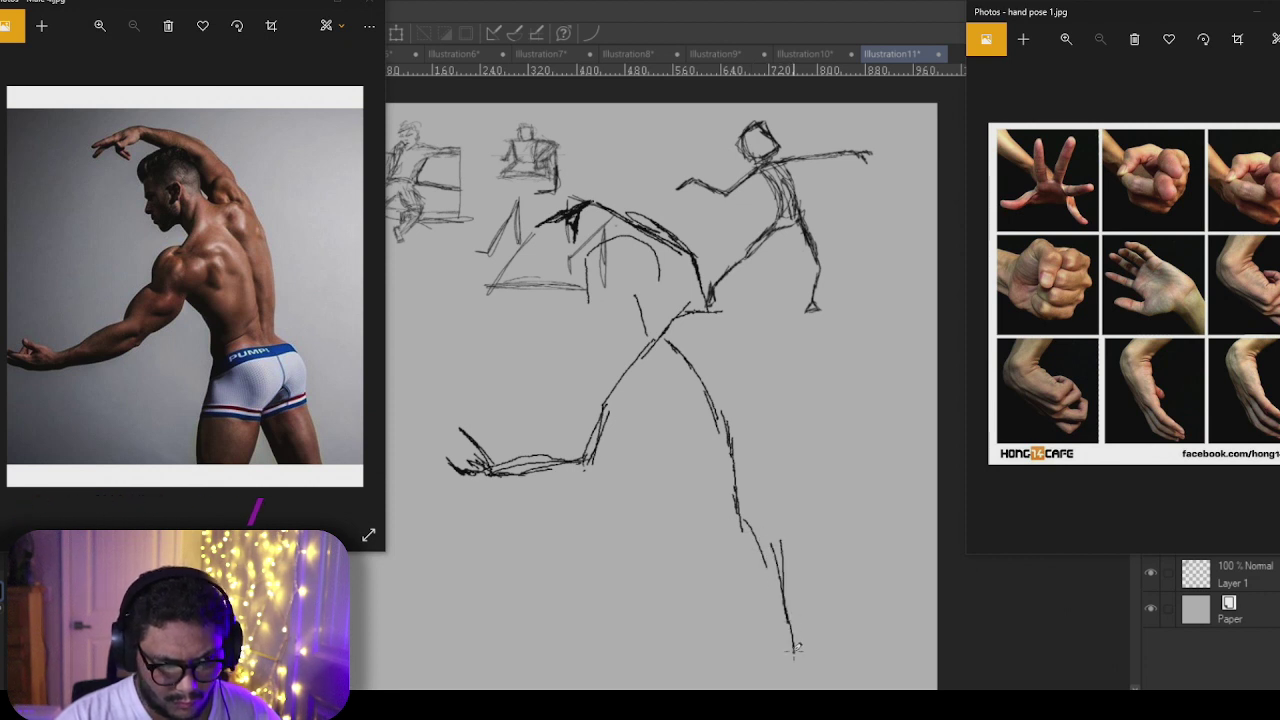
{"action": "left_click_drag", "start_coordinate": [774, 570], "coordinate": [796, 662]}
{"action": "left_click_drag", "start_coordinate": [783, 612], "coordinate": [795, 684]}
{"action": "left_click_drag", "start_coordinate": [775, 582], "coordinate": [795, 688]}
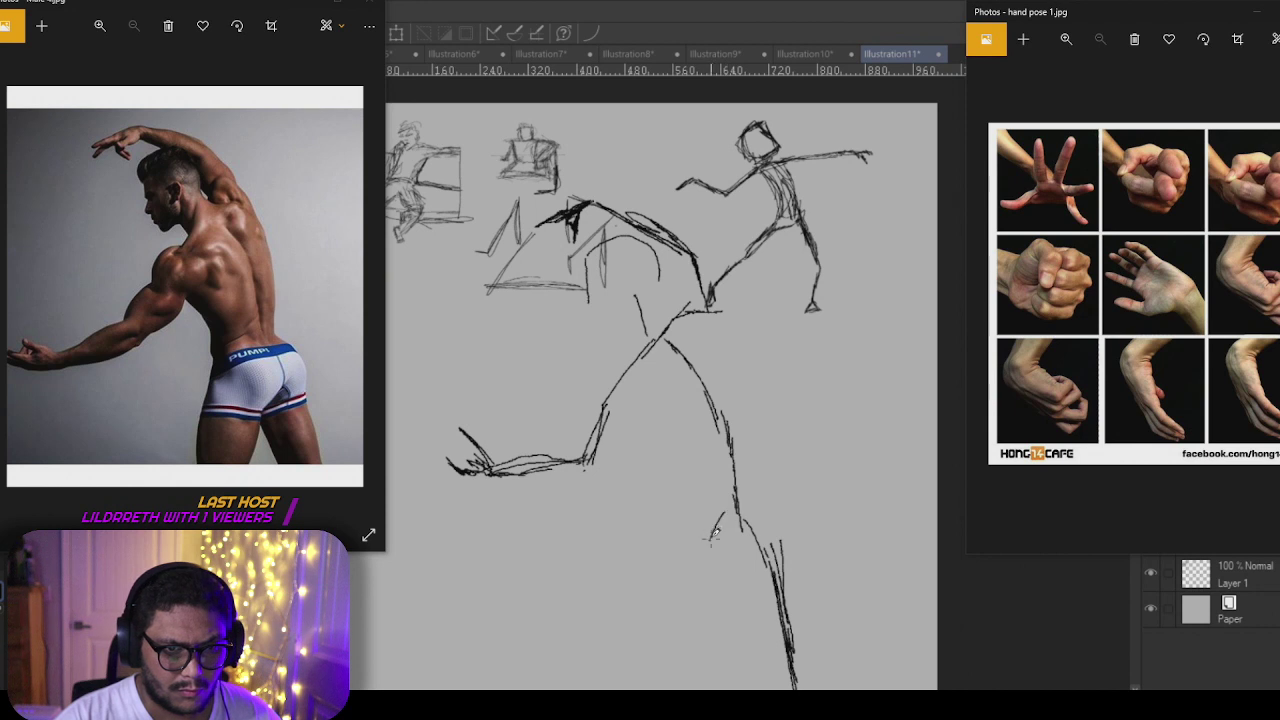
{"action": "left_click_drag", "start_coordinate": [698, 605], "coordinate": [695, 685]}
{"action": "mouse_move", "coordinate": [694, 650]}
{"action": "left_mouse_down"}
{"action": "mouse_move", "coordinate": [704, 551]}
{"action": "mouse_move", "coordinate": [727, 512]}
{"action": "mouse_move", "coordinate": [688, 665]}
{"action": "left_mouse_up"}
{"action": "left_click_drag", "start_coordinate": [694, 618], "coordinate": [686, 688]}
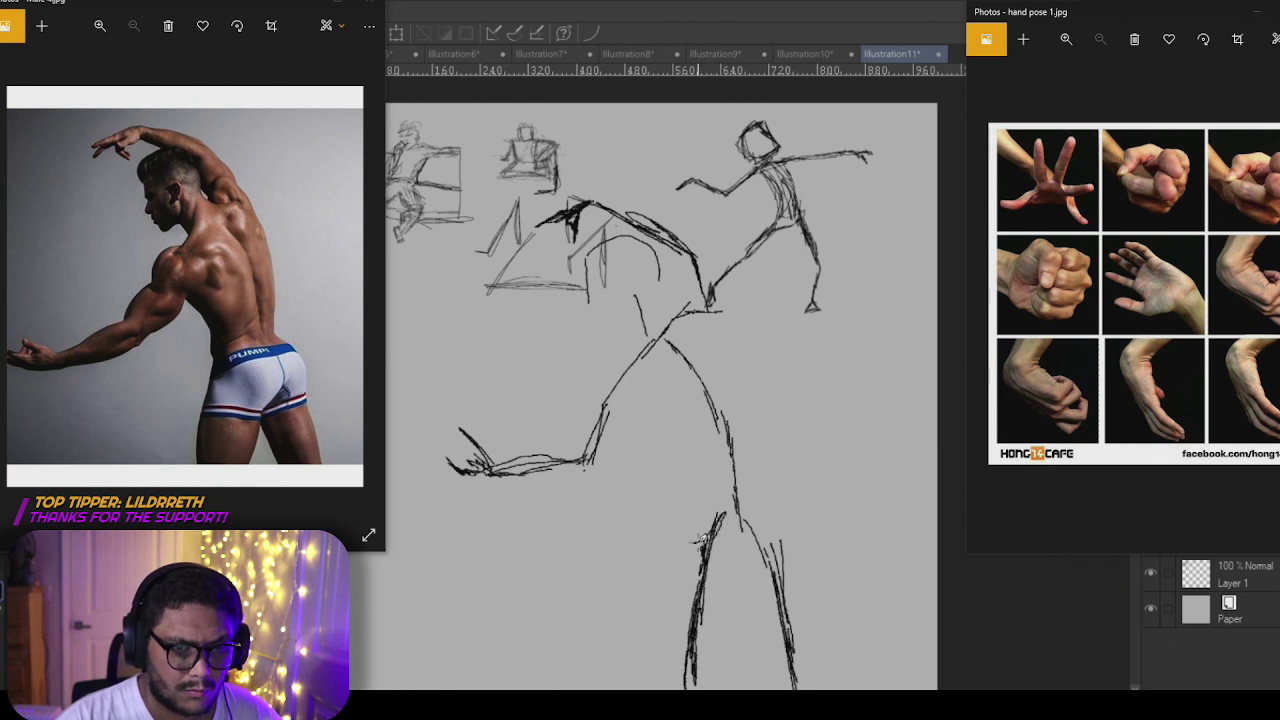
Step: Draw the slanted hip line across the legs and the curved far side of the torso down to it
{"action": "mouse_move", "coordinate": [722, 535]}
{"action": "left_mouse_down"}
{"action": "mouse_move", "coordinate": [766, 508]}
{"action": "mouse_move", "coordinate": [754, 484]}
{"action": "left_mouse_up"}
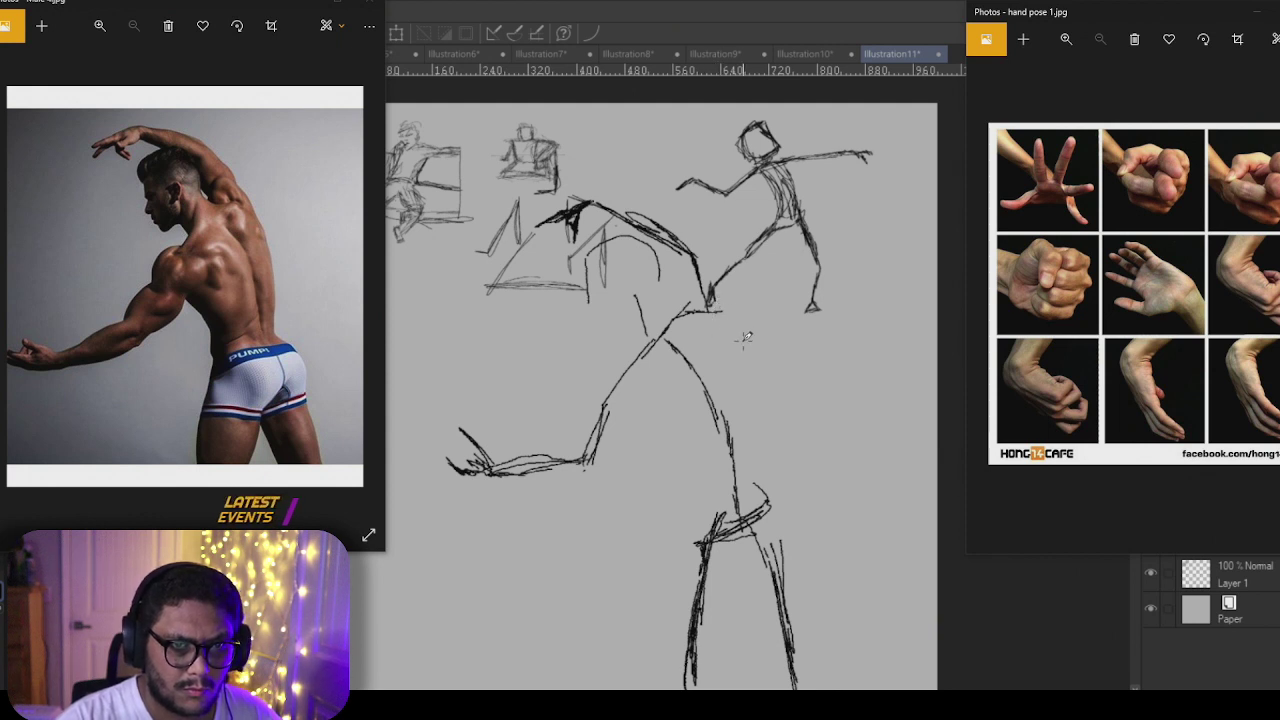
{"action": "mouse_move", "coordinate": [742, 339]}
{"action": "left_mouse_down"}
{"action": "mouse_move", "coordinate": [771, 370]}
{"action": "mouse_move", "coordinate": [776, 476]}
{"action": "left_mouse_up"}
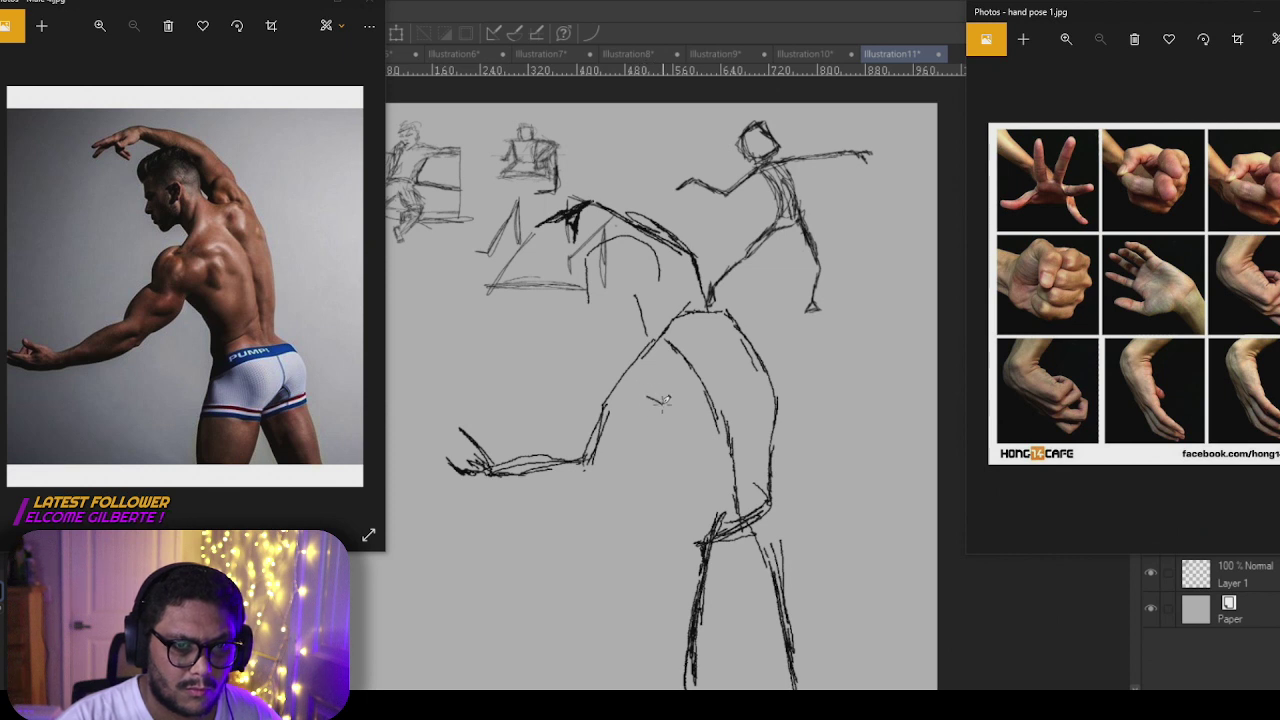
{"action": "left_click_drag", "start_coordinate": [646, 398], "coordinate": [697, 448]}
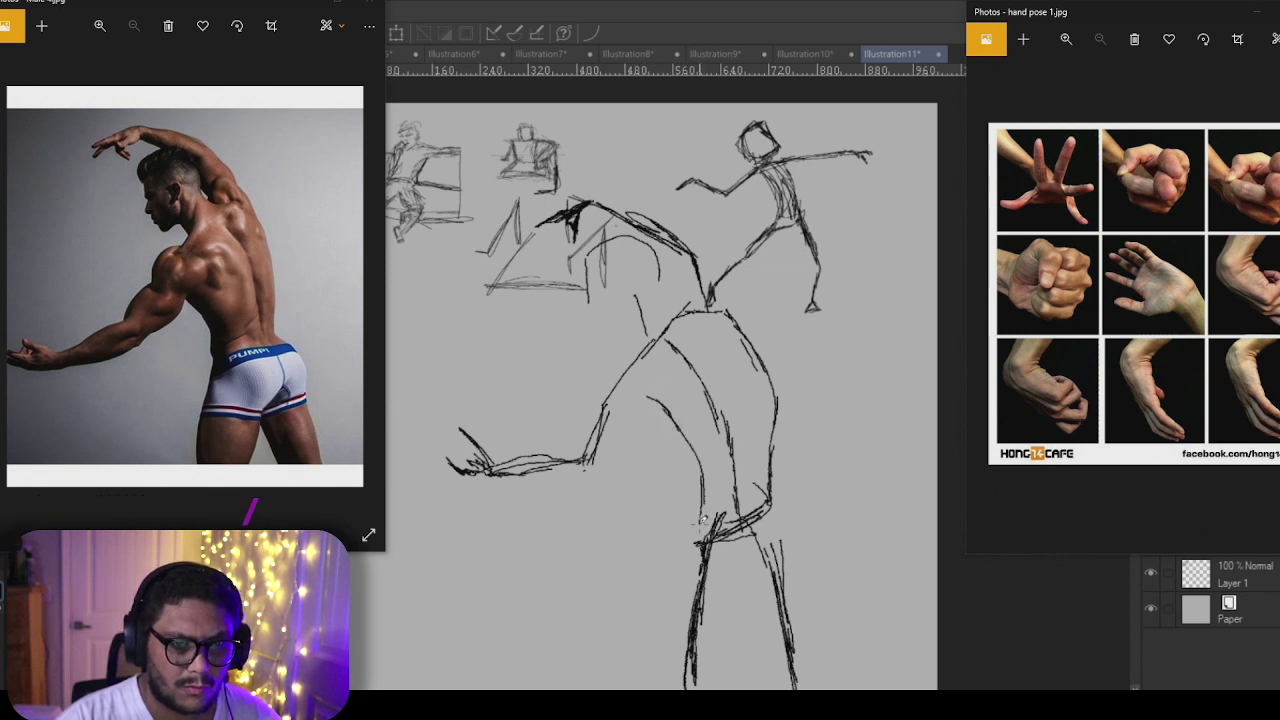
{"action": "key", "text": "ctrl+z"}
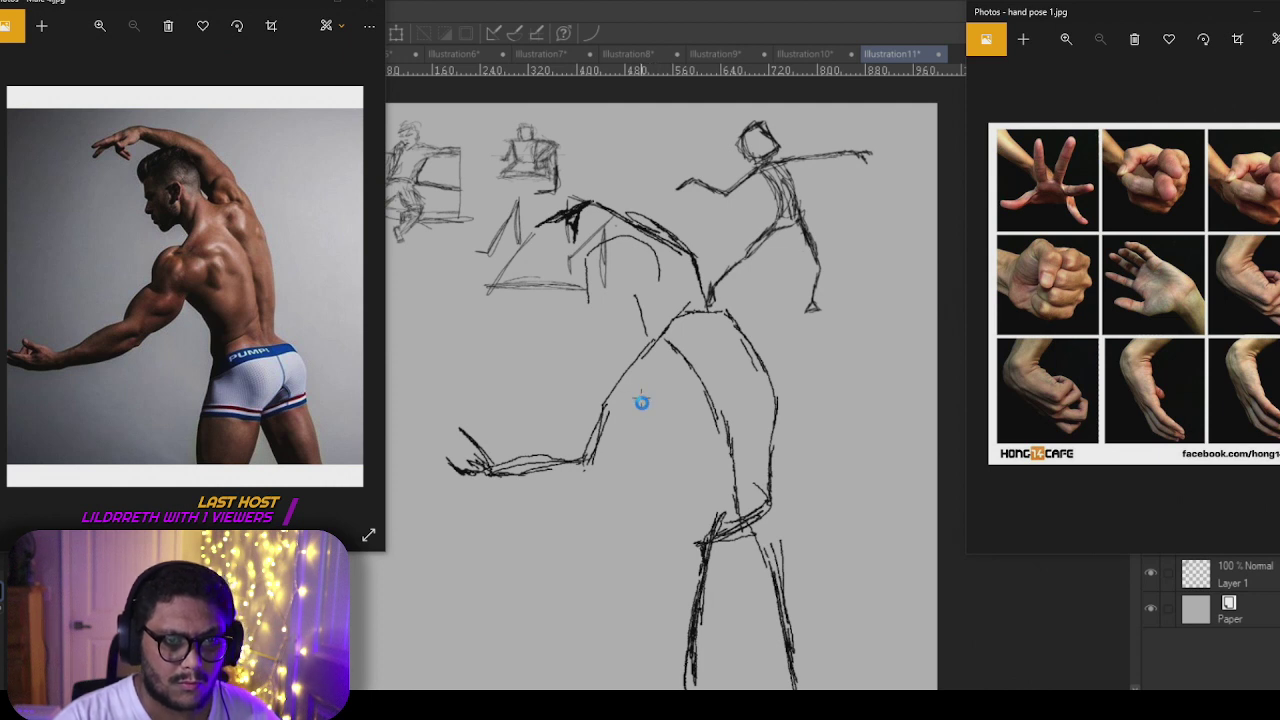
{"action": "mouse_move", "coordinate": [632, 400]}
{"action": "left_mouse_down"}
{"action": "mouse_move", "coordinate": [680, 465]}
{"action": "mouse_move", "coordinate": [689, 504]}
{"action": "left_mouse_up"}
{"action": "key", "text": "ctrl+z"}
{"action": "key", "text": "ctrl+z"}
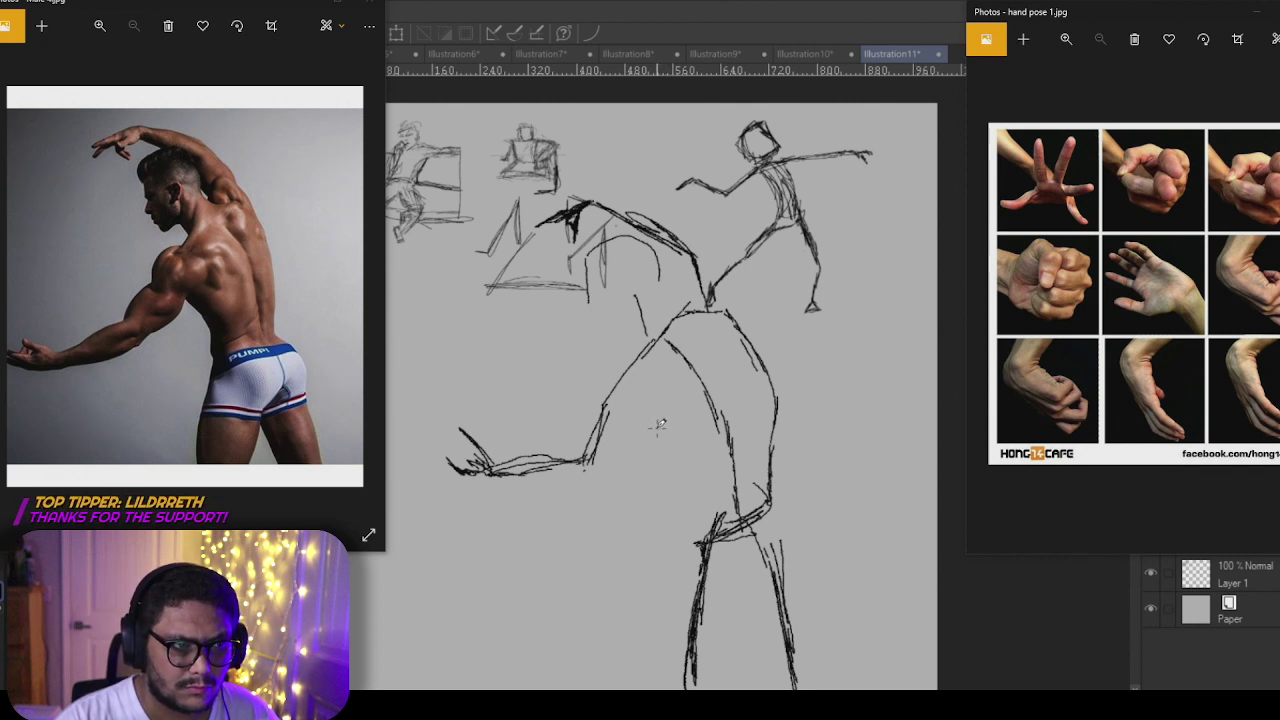
Step: Draw the near side of the torso from below the armpit to the hip, outline the front leg and darken the hip line
{"action": "mouse_move", "coordinate": [632, 408]}
{"action": "left_mouse_down"}
{"action": "mouse_move", "coordinate": [698, 561]}
{"action": "mouse_move", "coordinate": [702, 543]}
{"action": "mouse_move", "coordinate": [693, 680]}
{"action": "left_mouse_up"}
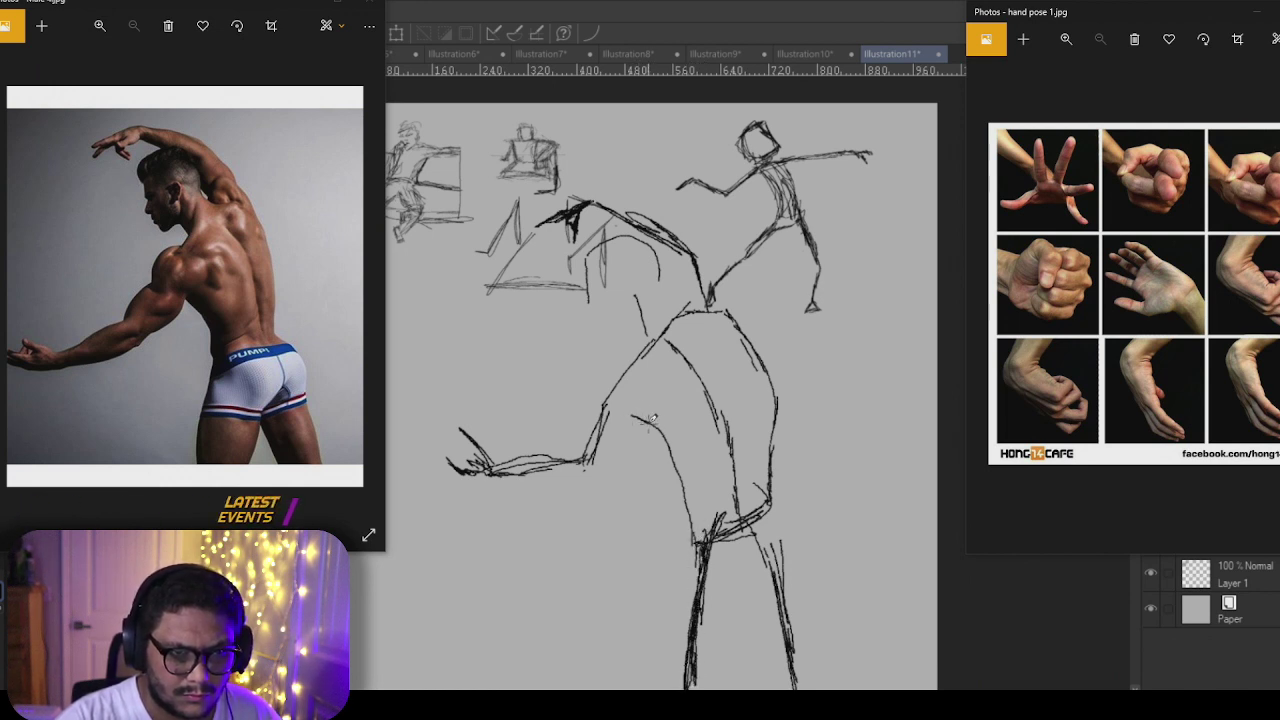
{"action": "mouse_move", "coordinate": [652, 418]}
{"action": "left_mouse_down"}
{"action": "mouse_move", "coordinate": [689, 536]}
{"action": "mouse_move", "coordinate": [680, 688]}
{"action": "left_mouse_up"}
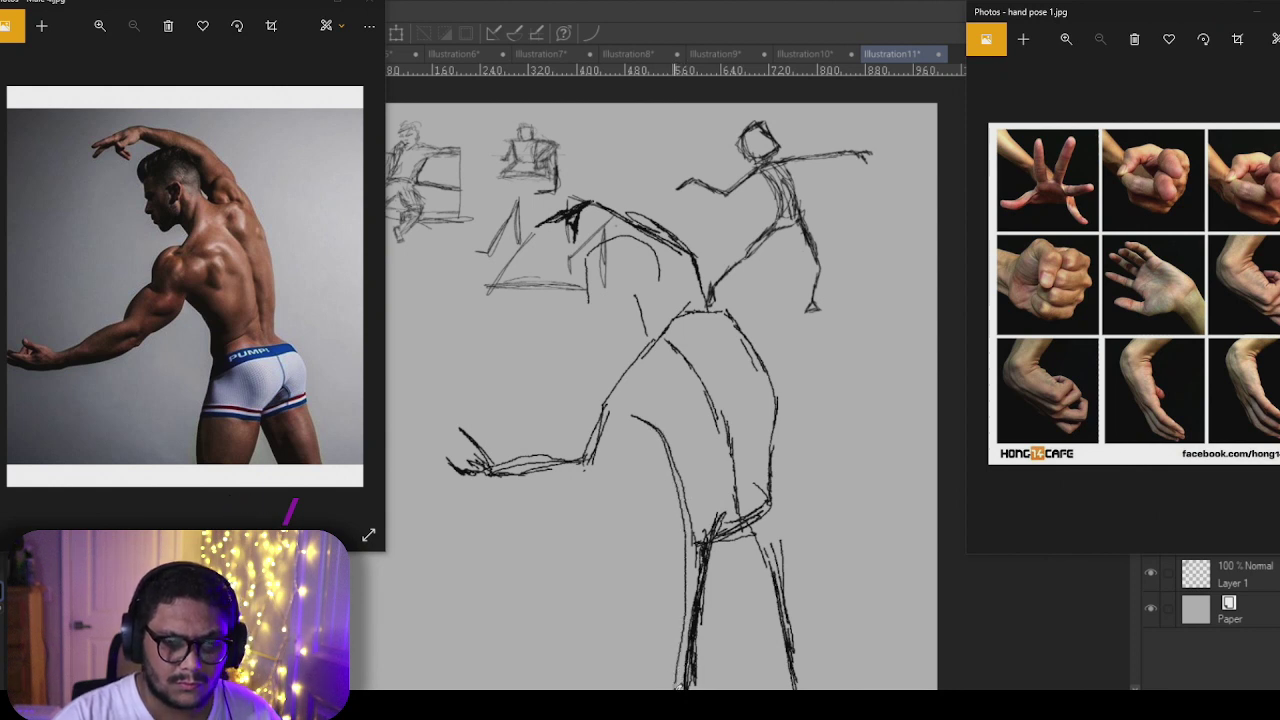
{"action": "mouse_move", "coordinate": [697, 525]}
{"action": "left_mouse_down"}
{"action": "mouse_move", "coordinate": [678, 450]}
{"action": "mouse_move", "coordinate": [698, 530]}
{"action": "left_mouse_up"}
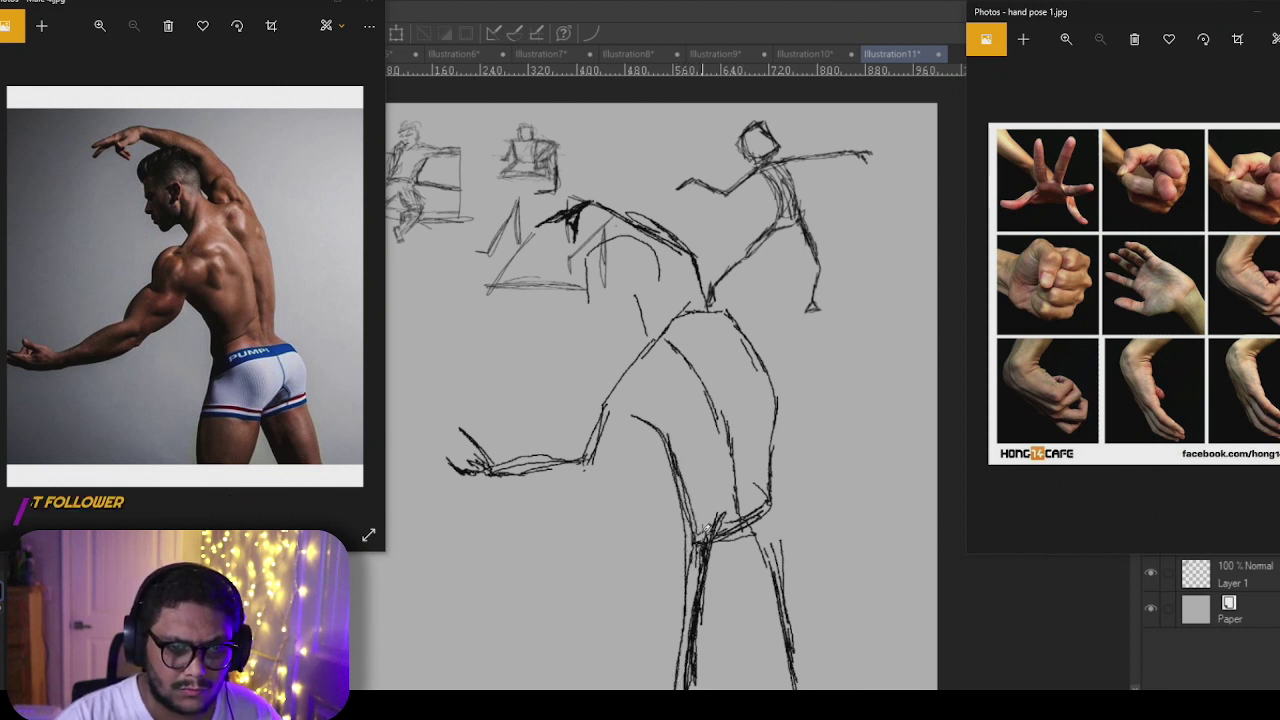
{"action": "left_click_drag", "start_coordinate": [717, 518], "coordinate": [756, 501]}
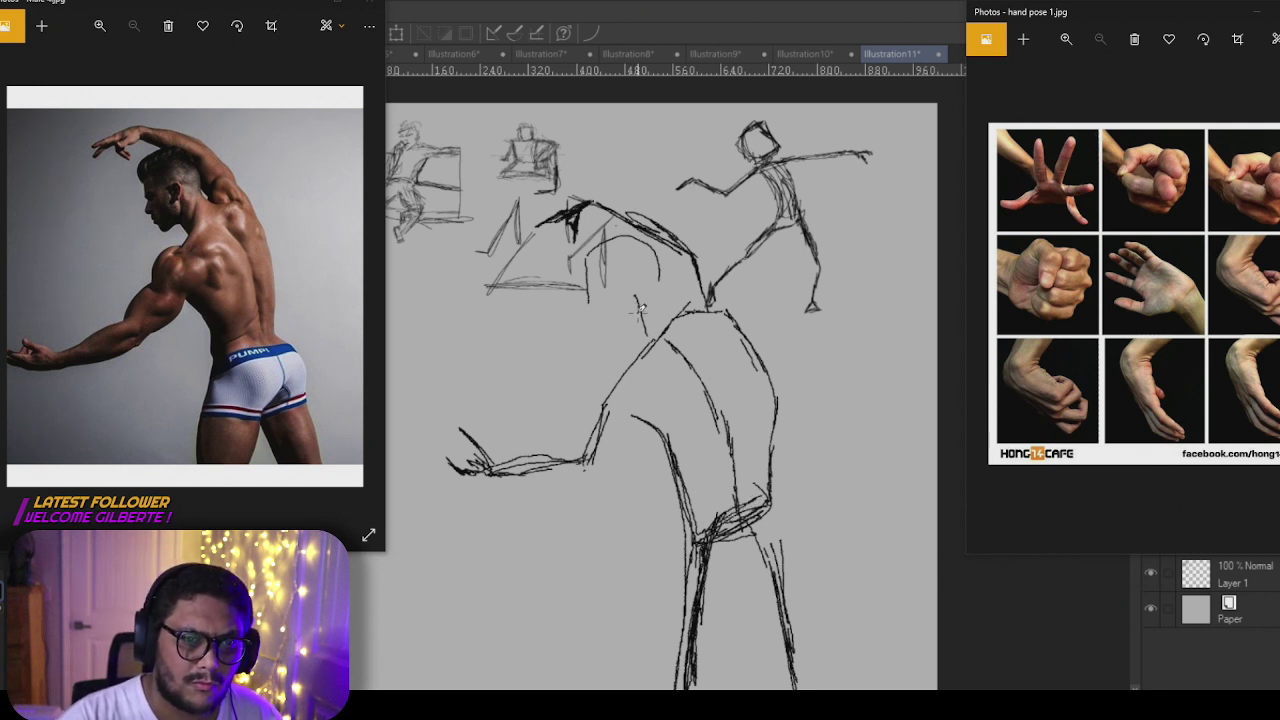
Step: Shrink the back-view figure and place it at the canvas's left, below the seated figure study
{"action": "left_click", "coordinate": [398, 34]}
{"action": "mouse_move", "coordinate": [800, 200]}
{"action": "left_mouse_down"}
{"action": "mouse_move", "coordinate": [677, 363]}
{"action": "mouse_move", "coordinate": [645, 432]}
{"action": "mouse_move", "coordinate": [579, 288]}
{"action": "mouse_move", "coordinate": [498, 404]}
{"action": "left_mouse_up"}
{"action": "left_click_drag", "start_coordinate": [467, 482], "coordinate": [441, 348]}
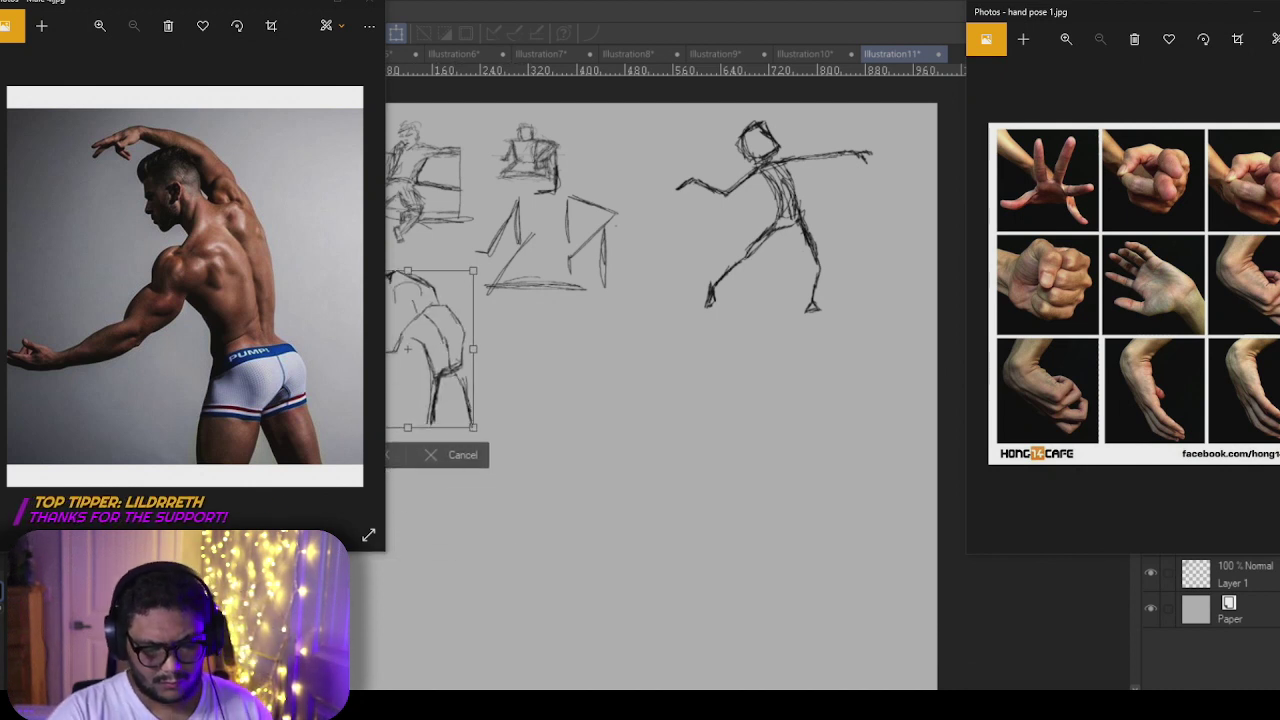
{"action": "key", "text": "Return"}
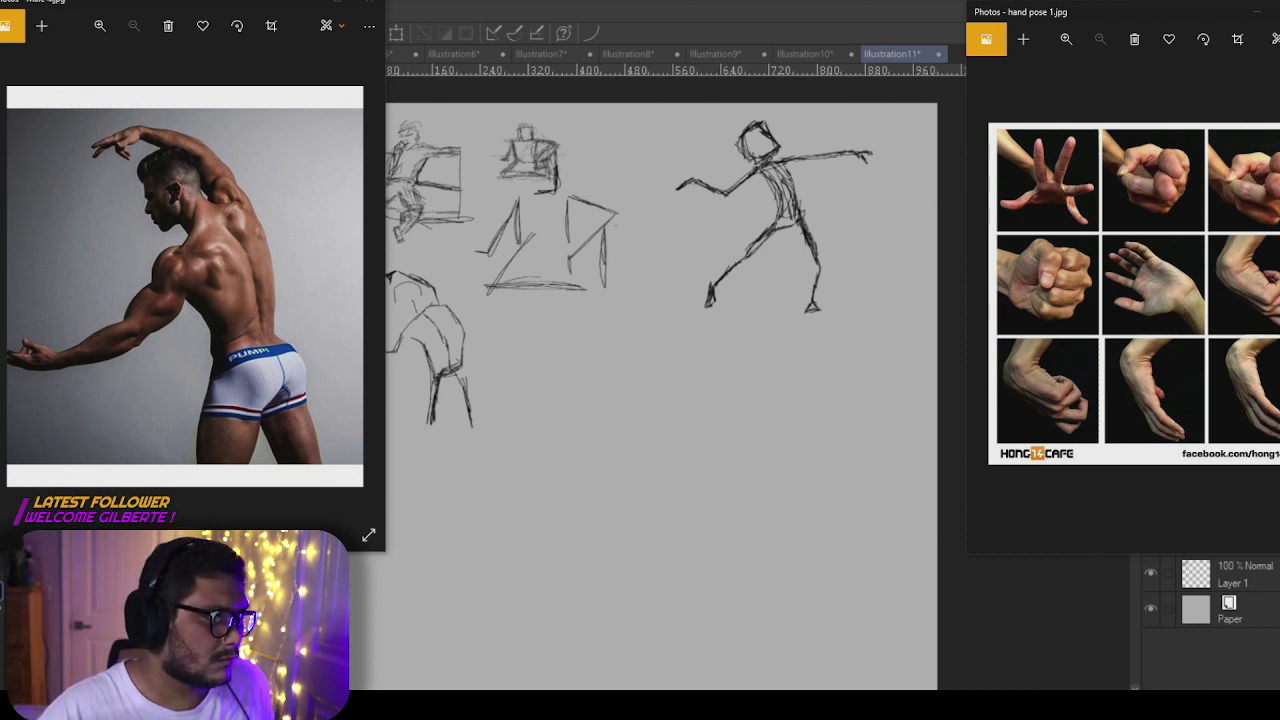
Step: Step back through the reference photos to the shirtless standing man in blue shorts, and return to the sketch canvas
{"action": "left_click", "coordinate": [352, 287]}
{"action": "left_click", "coordinate": [4, 280]}
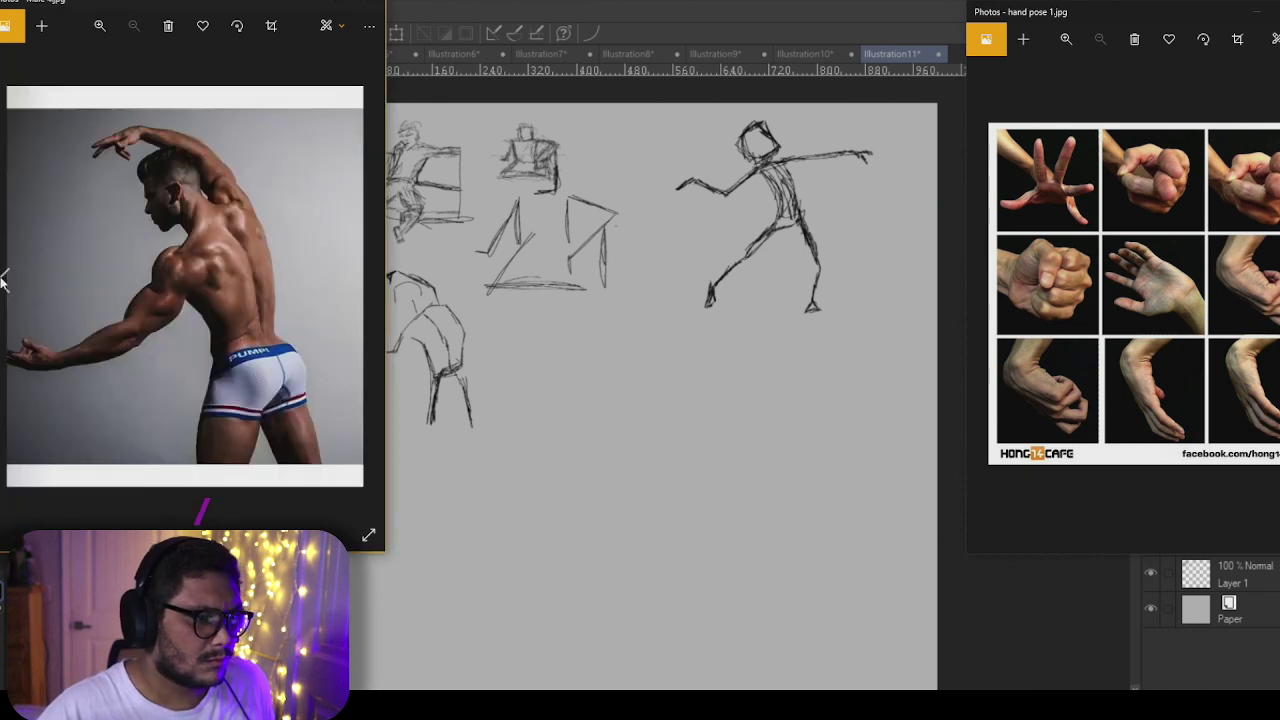
{"action": "left_click", "coordinate": [4, 280]}
{"action": "left_click", "coordinate": [4, 281]}
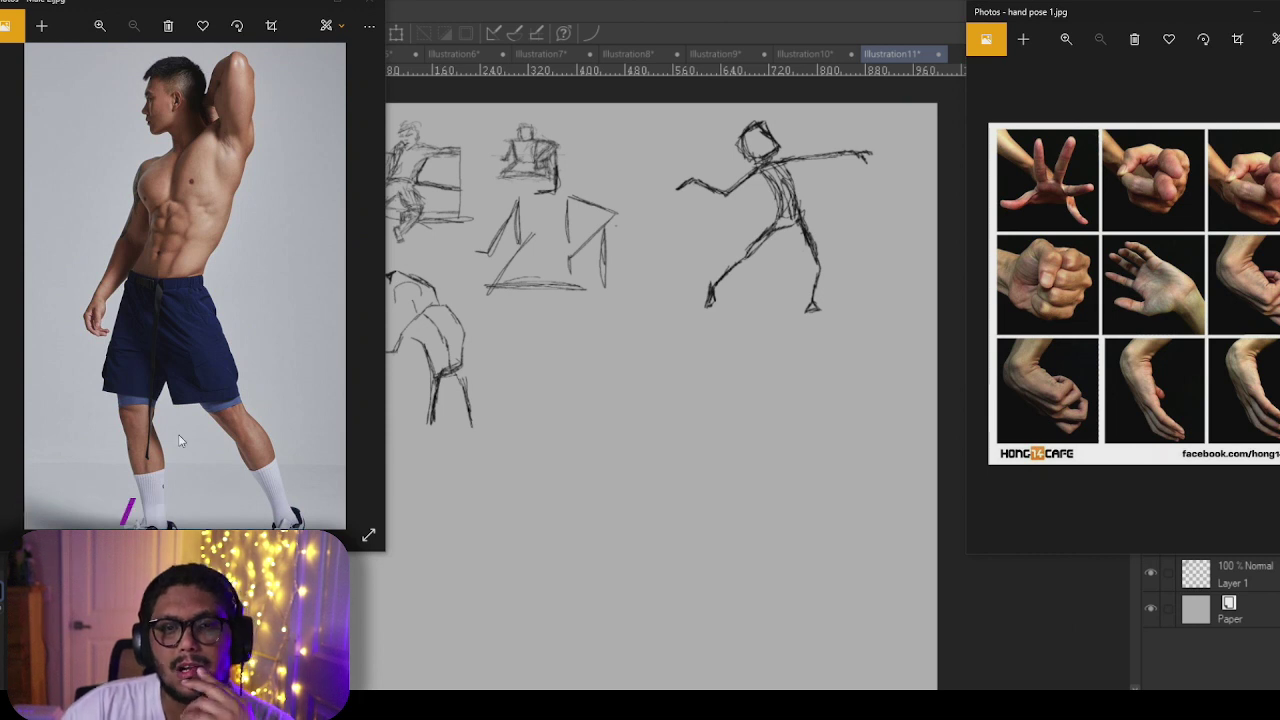
{"action": "left_click", "coordinate": [862, 2]}
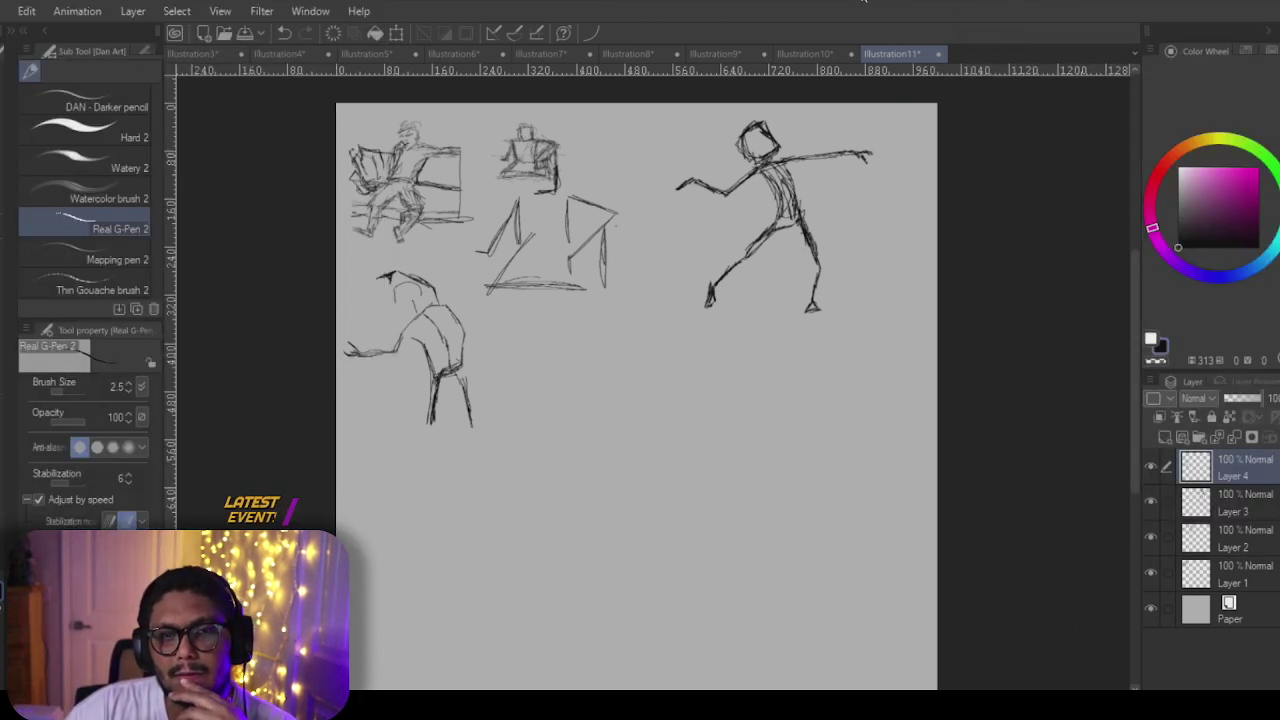
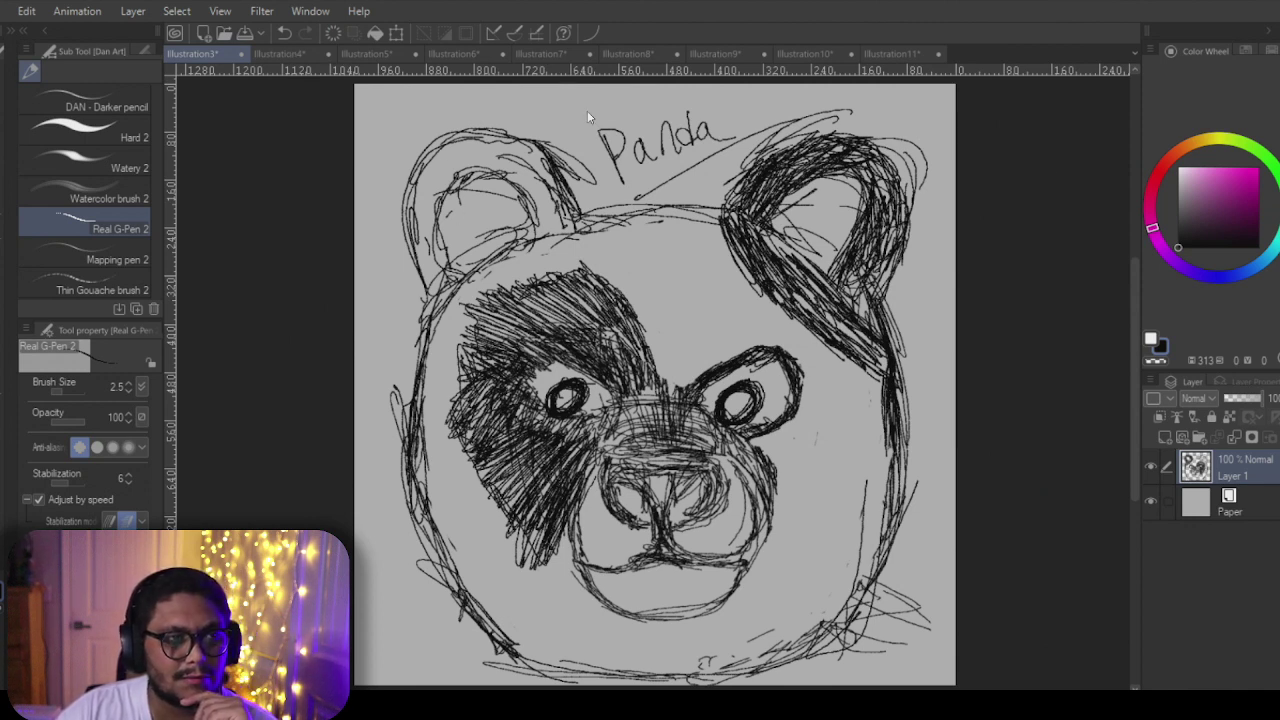
Step: Review the earlier prompt sketches one by one, from Illustration4 through Illustration9
{"action": "left_click", "coordinate": [268, 54]}
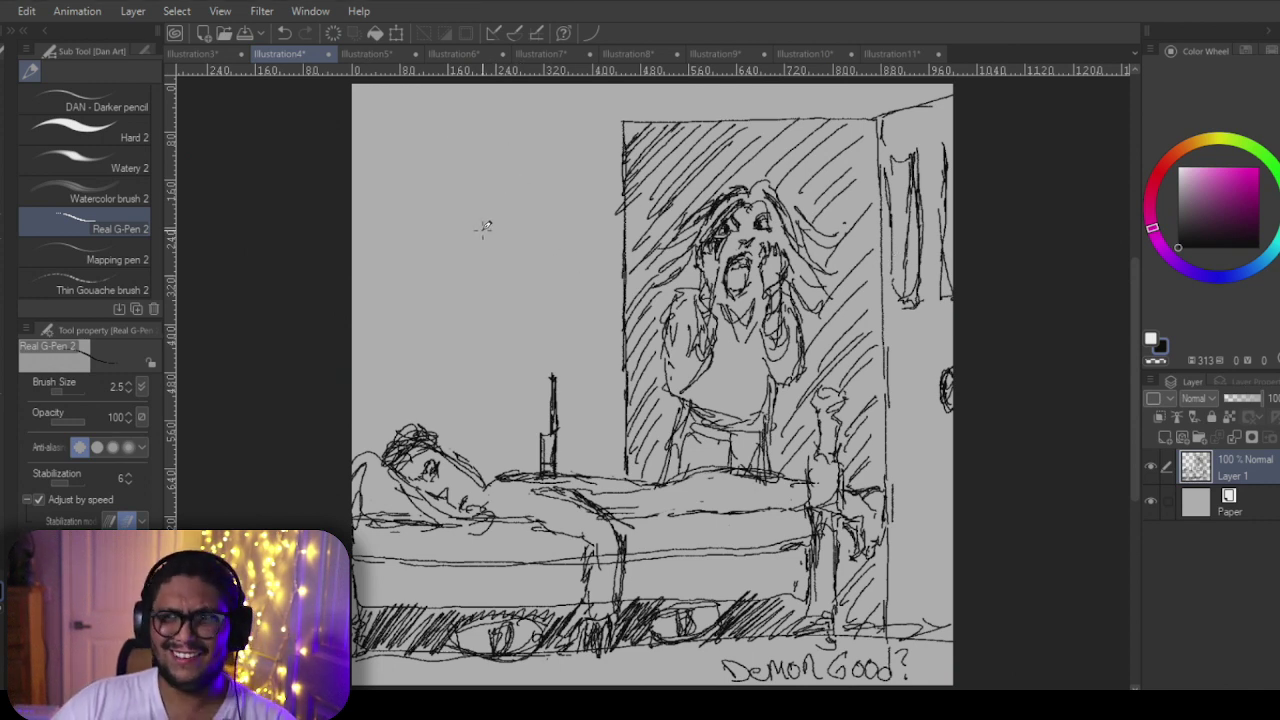
{"action": "left_click", "coordinate": [378, 52]}
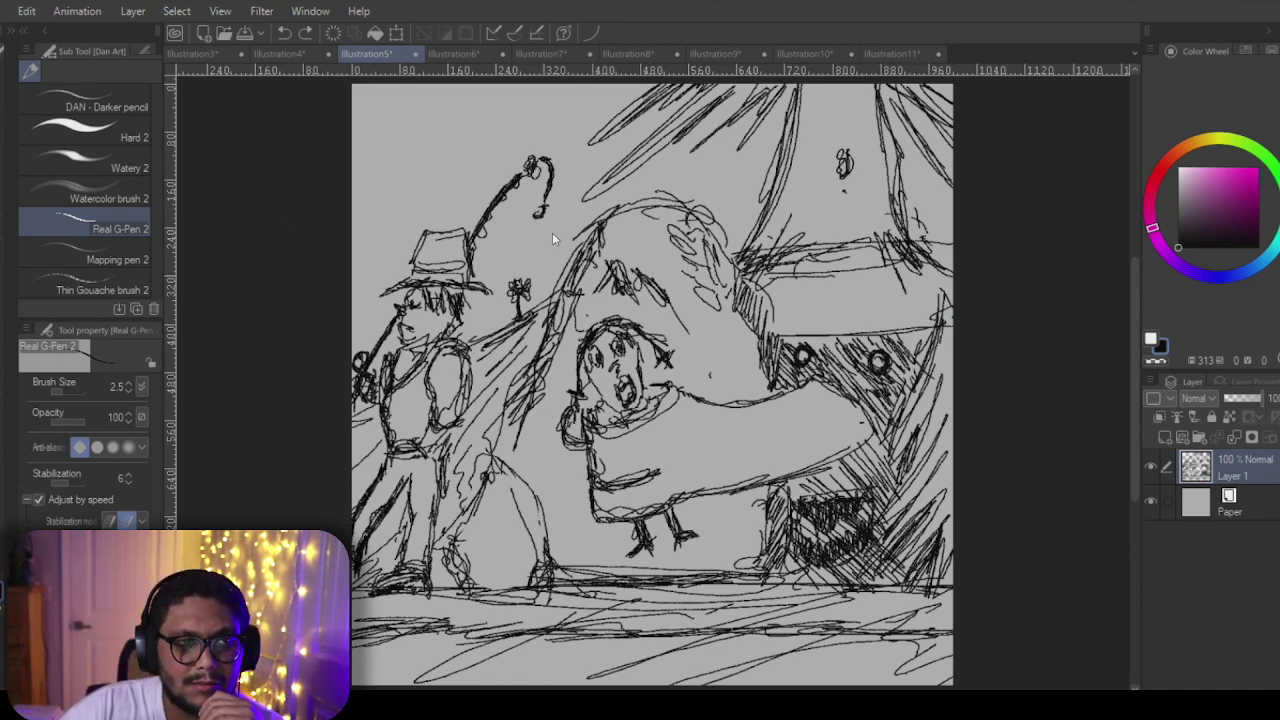
{"action": "left_click", "coordinate": [464, 55]}
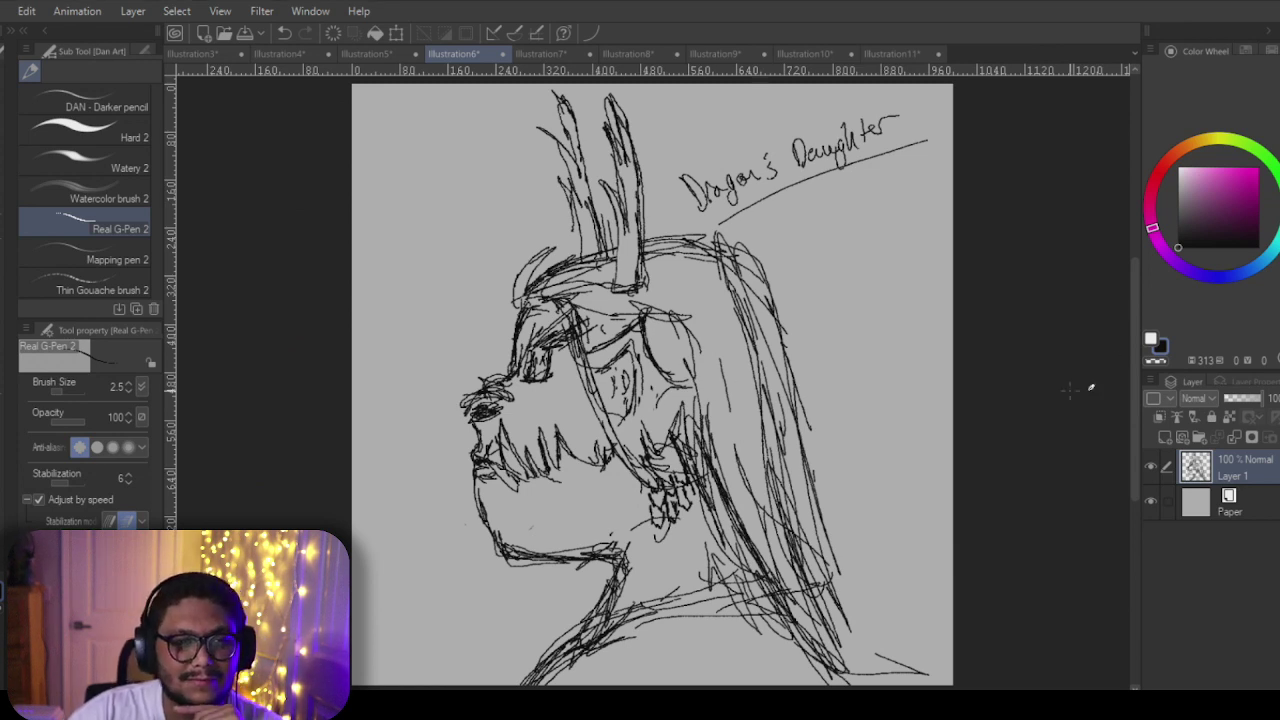
{"action": "left_click", "coordinate": [557, 55]}
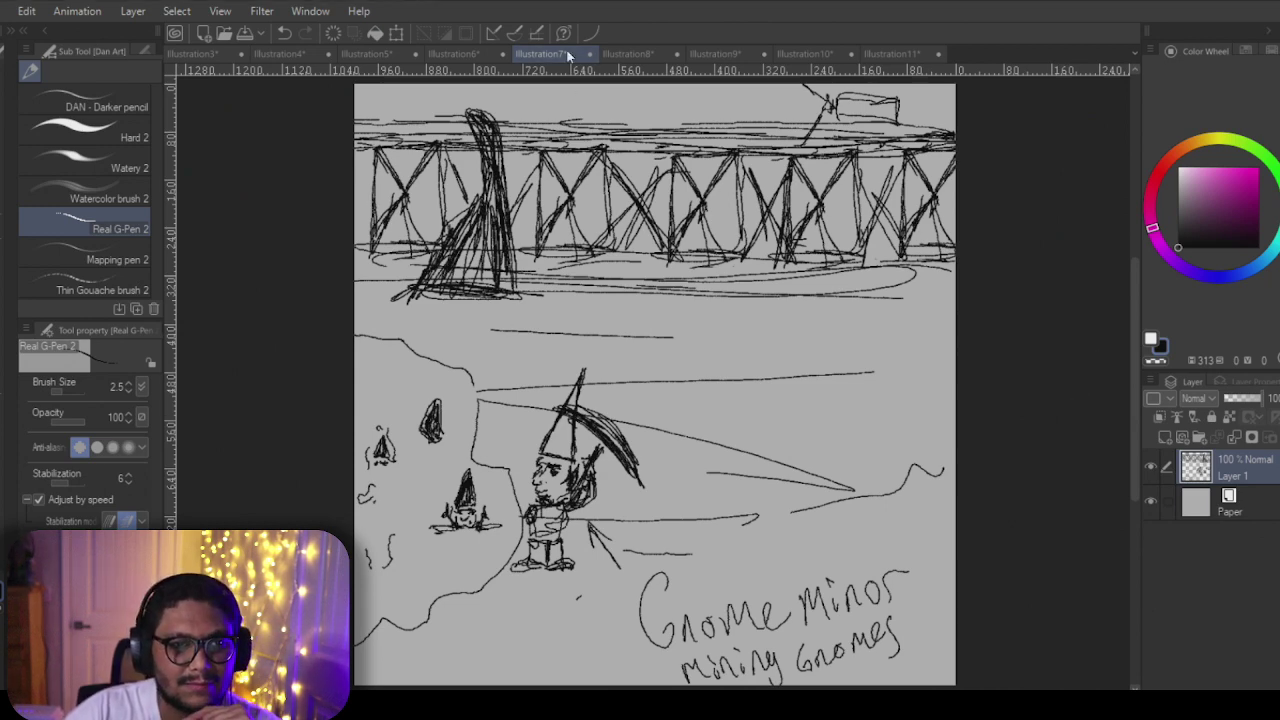
{"action": "left_click", "coordinate": [650, 55]}
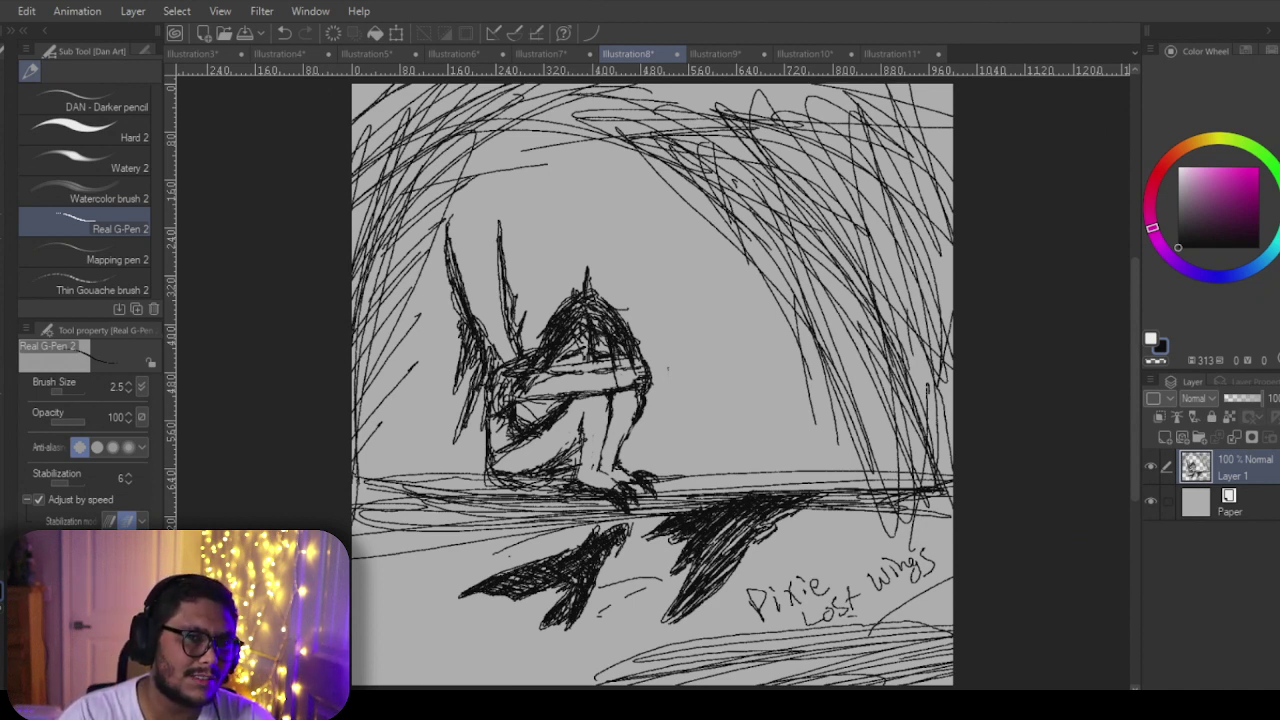
{"action": "left_click", "coordinate": [731, 54]}
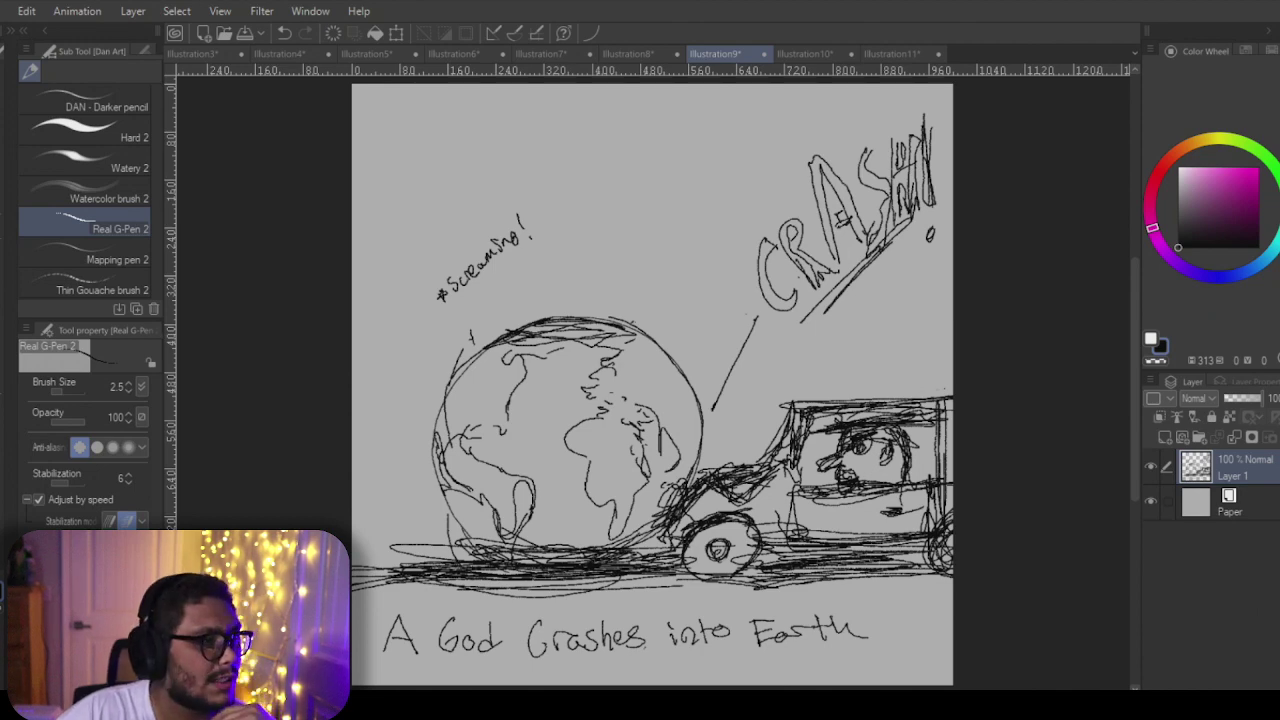
Step: Switch to the browser, open the ArtPrompts home page in a new tab and generate a new environment prompt
{"action": "mouse_move", "coordinate": [0, 80]}
{"action": "left_mouse_down"}
{"action": "mouse_move", "coordinate": [726, 122]}
{"action": "mouse_move", "coordinate": [1069, 80]}
{"action": "mouse_move", "coordinate": [1055, 37]}
{"action": "left_mouse_up"}
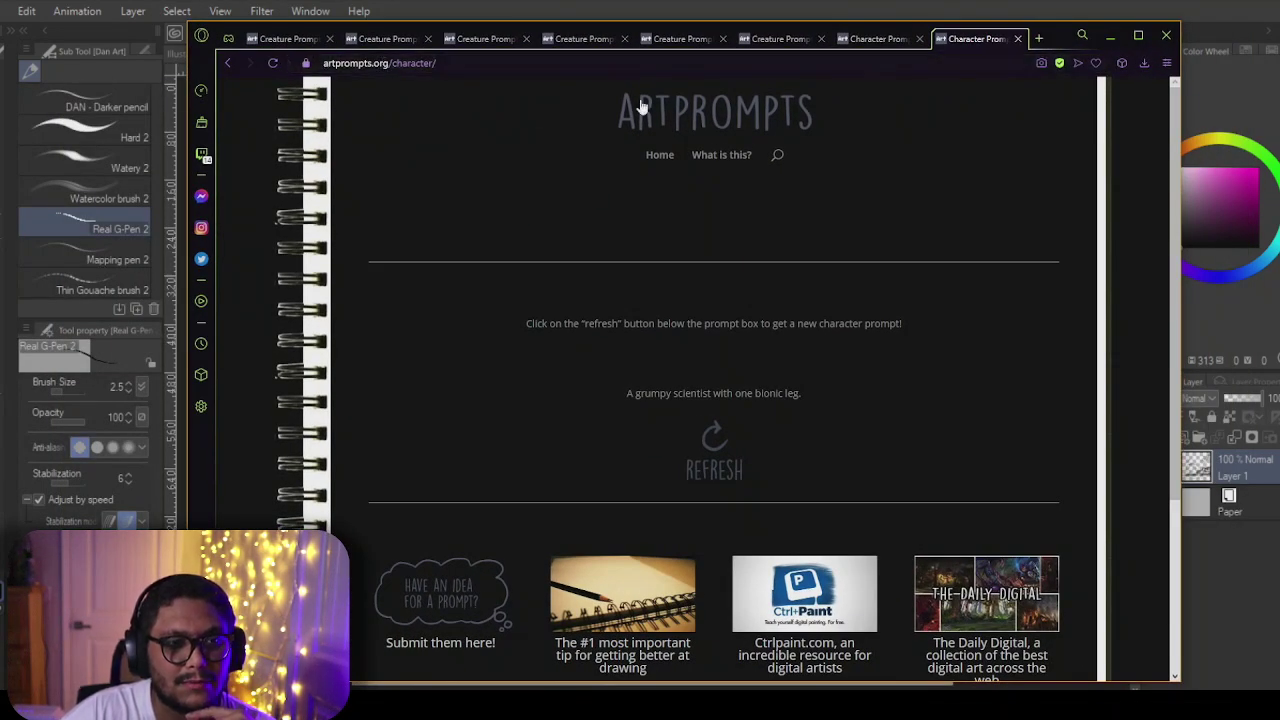
{"action": "right_click", "coordinate": [765, 123]}
{"action": "left_click", "coordinate": [797, 136]}
{"action": "left_click", "coordinate": [967, 45]}
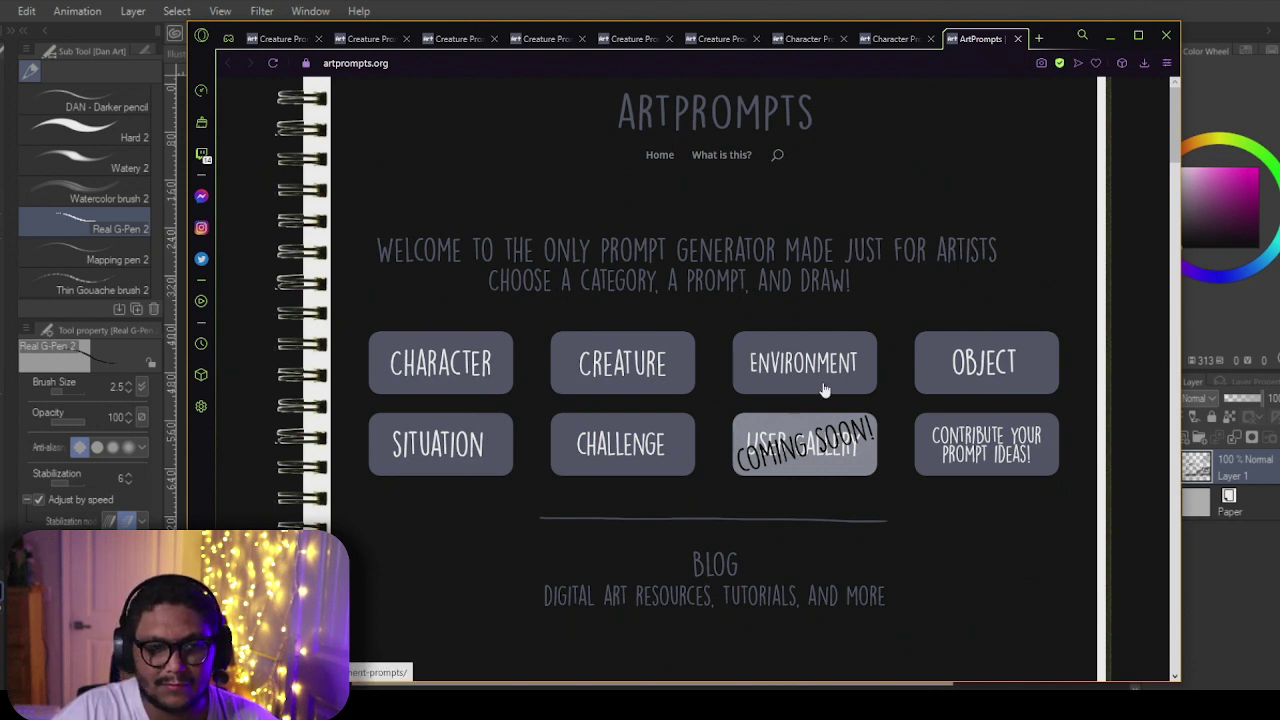
{"action": "left_click", "coordinate": [833, 383]}
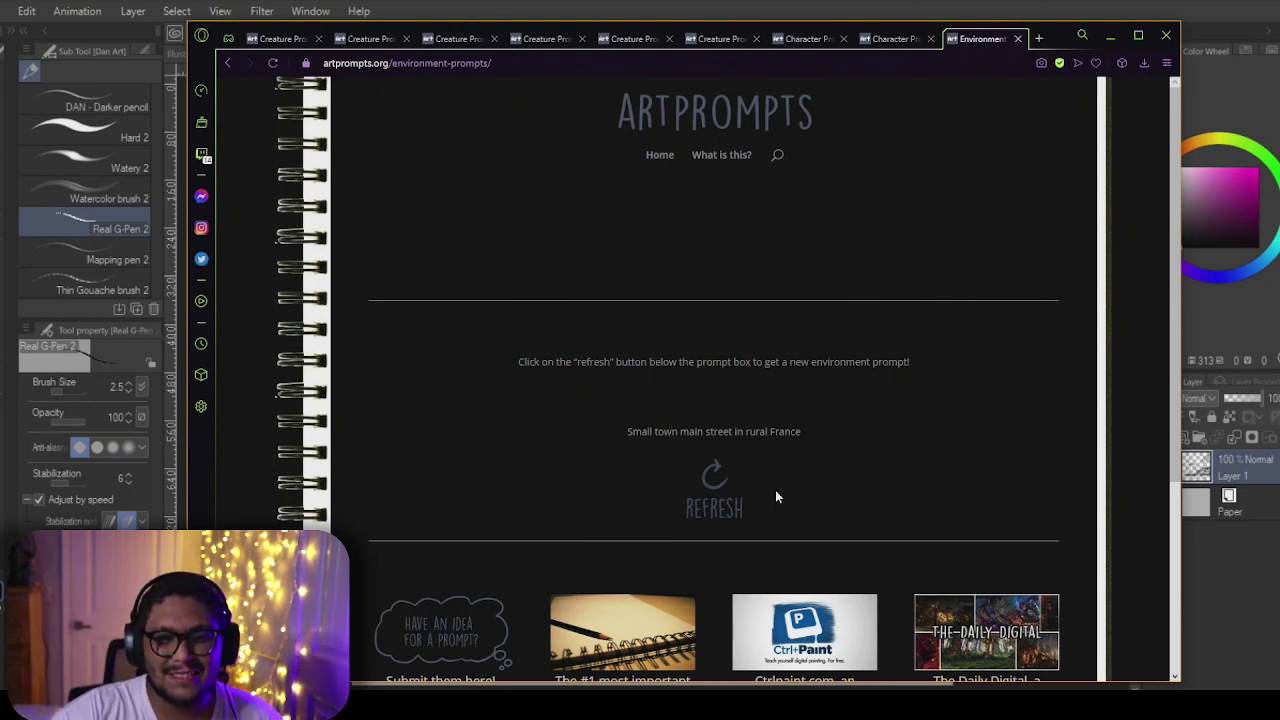
{"action": "left_click", "coordinate": [712, 478]}
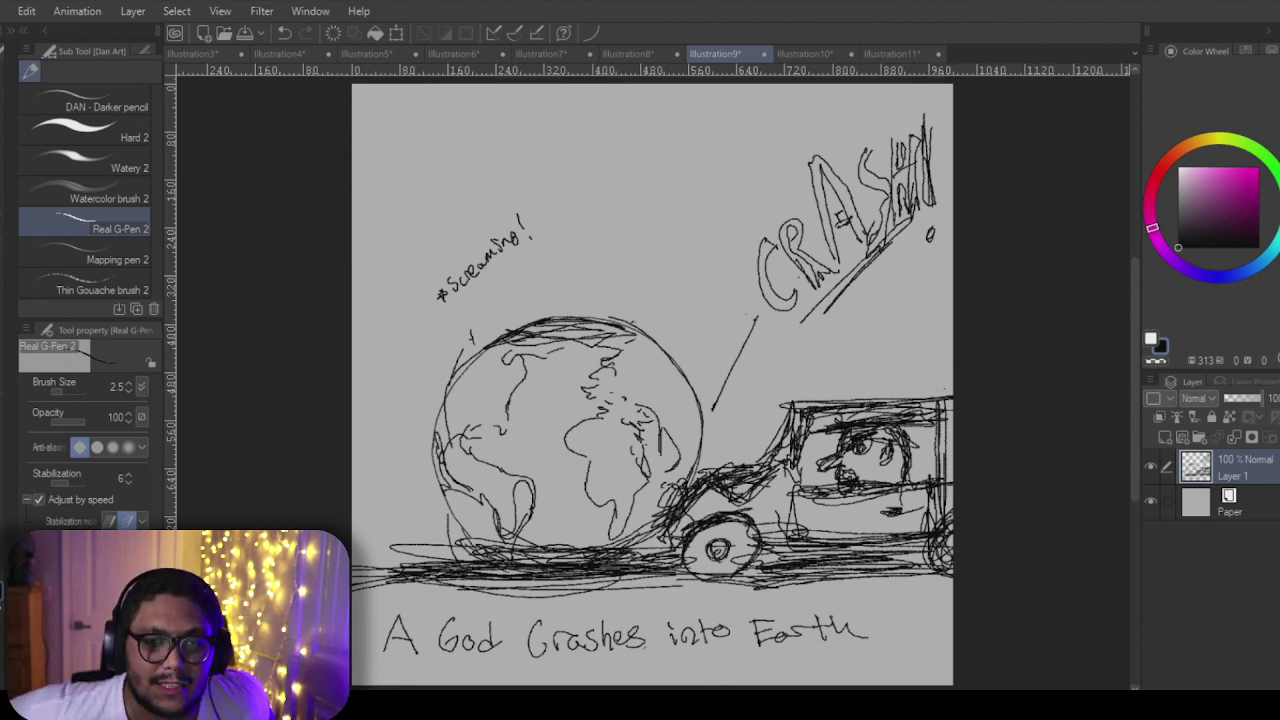
Step: Look over the grumpy bear scientist sketch in Illustration10 and return to the figure studies in Illustration11
{"action": "left_click", "coordinate": [918, 54]}
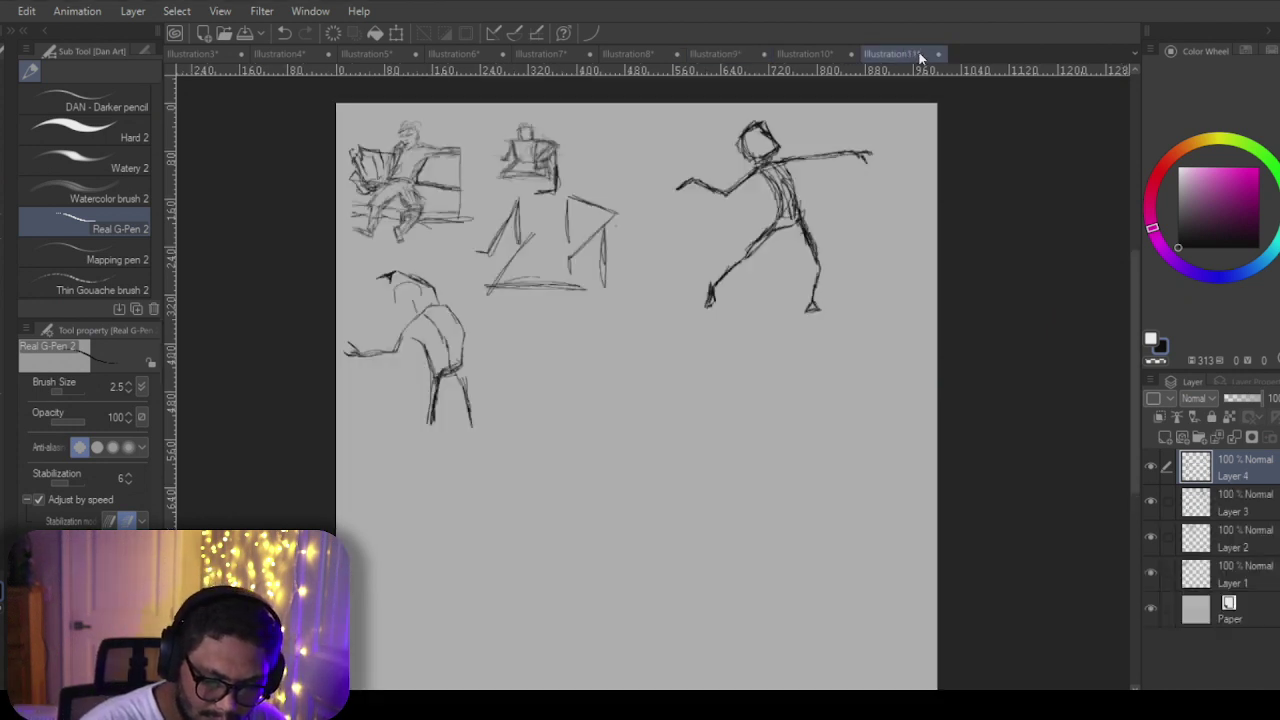
{"action": "left_click", "coordinate": [806, 53]}
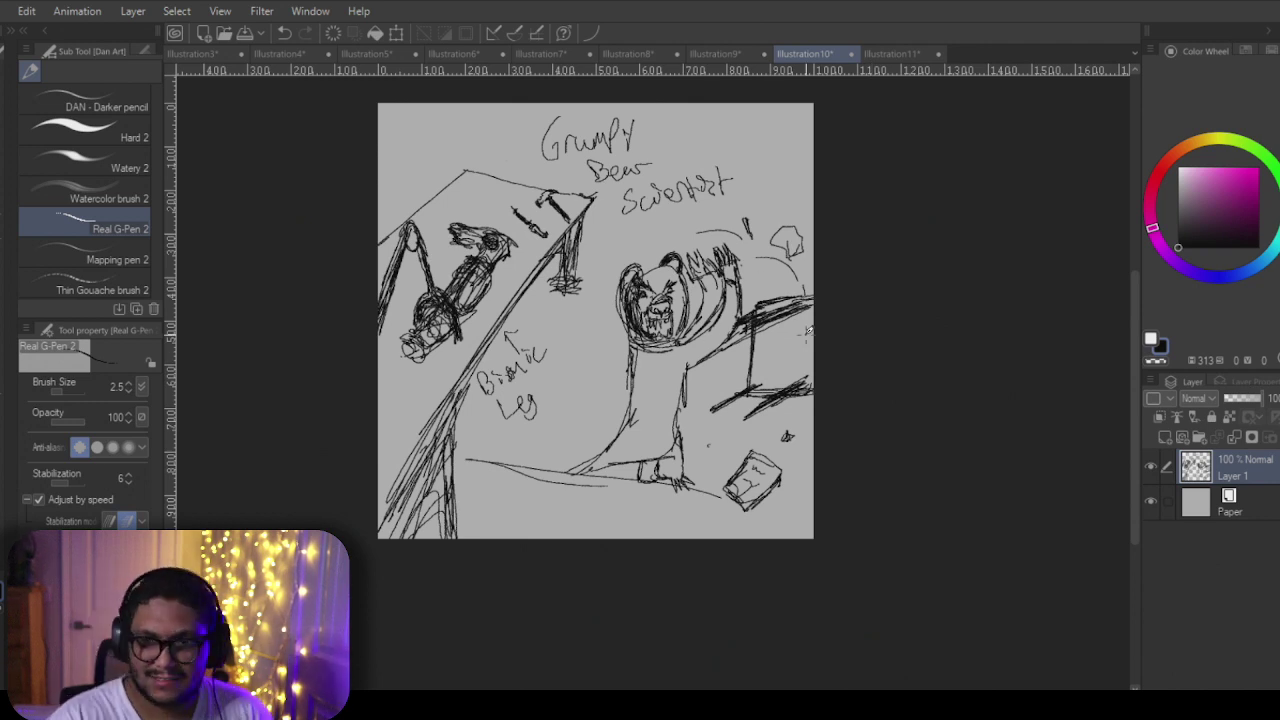
{"action": "left_click", "coordinate": [899, 54]}
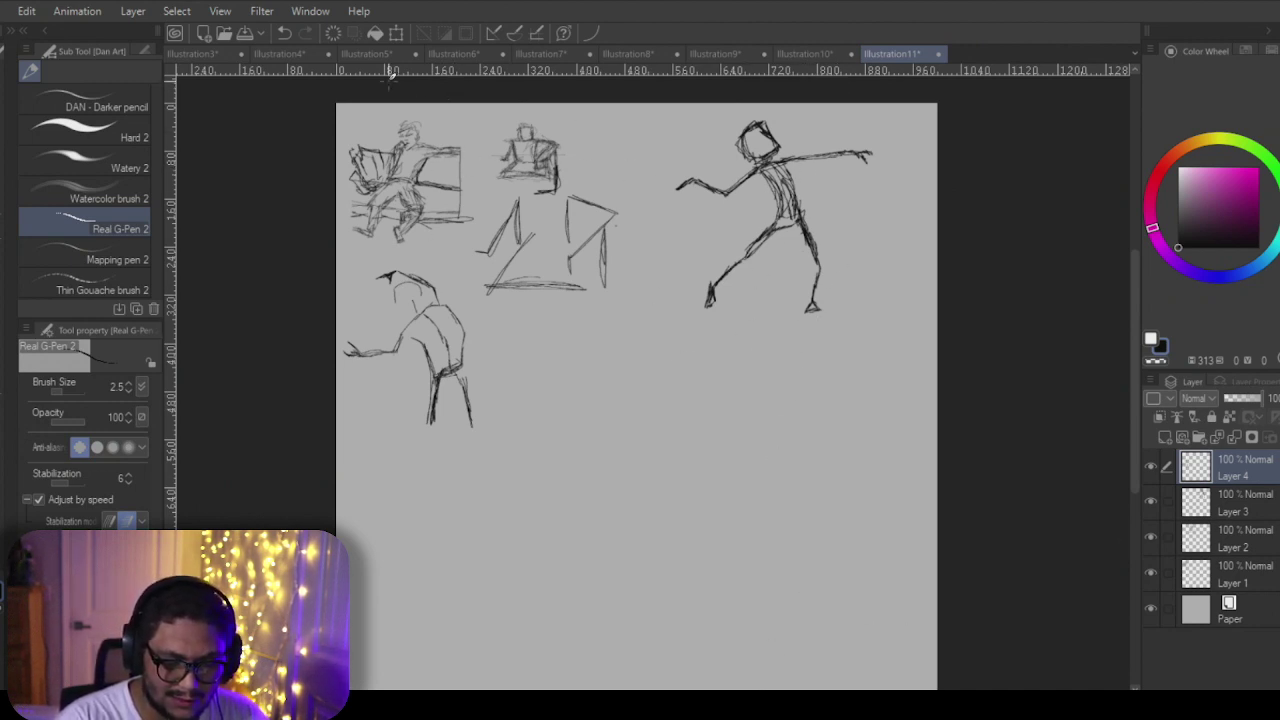
Step: Create a new 1000 x 1000 px illustration canvas at 300 resolution named Illustration12
{"action": "left_click", "coordinate": [26, 11]}
{"action": "mouse_move", "coordinate": [3, 11]}
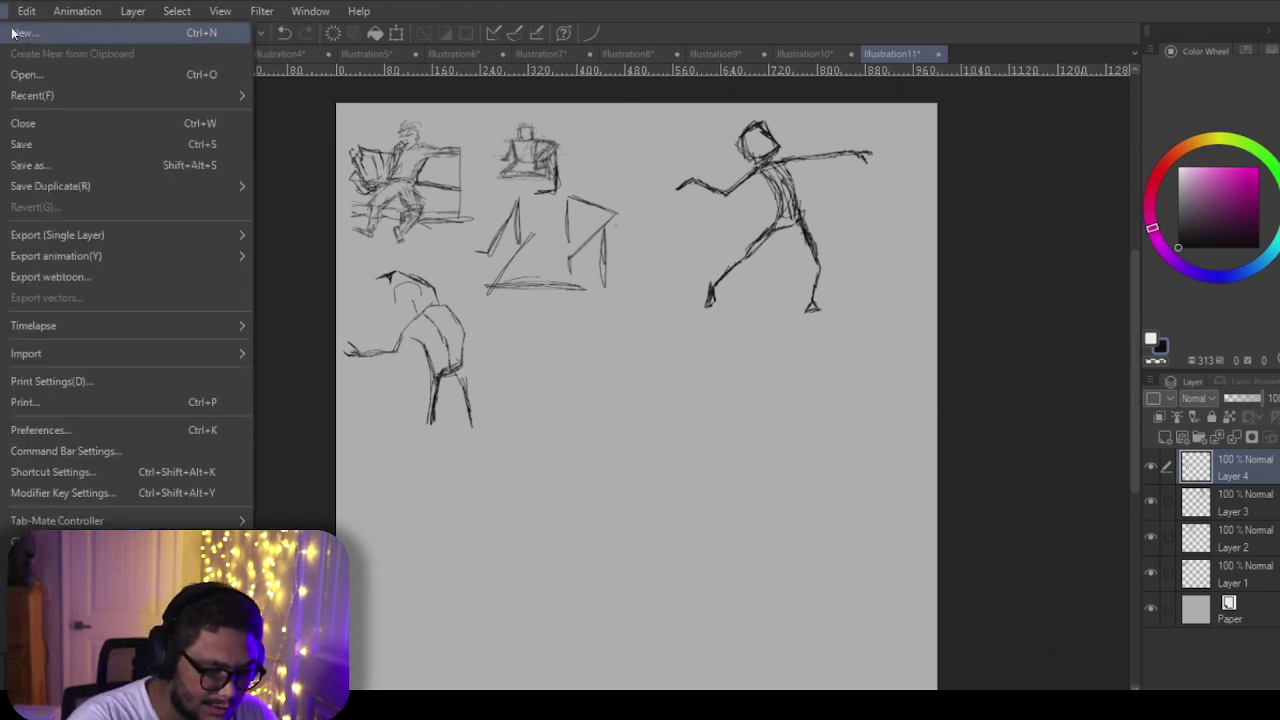
{"action": "left_click", "coordinate": [33, 42]}
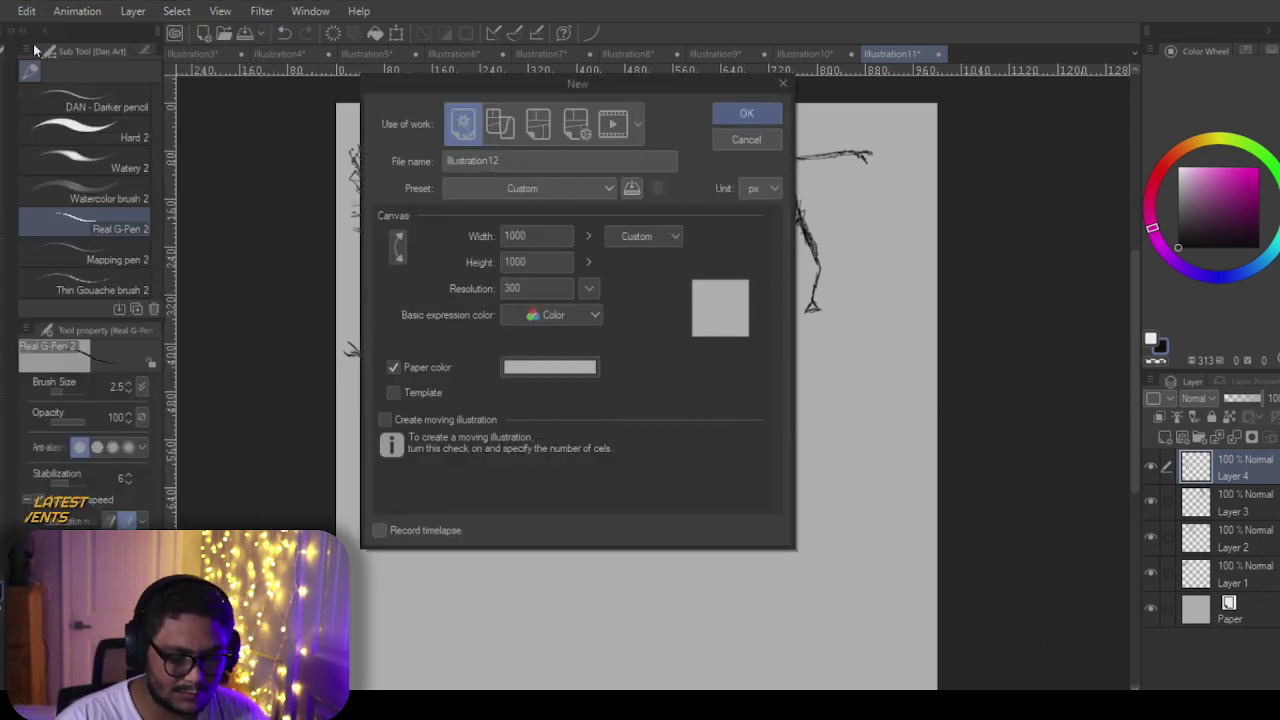
{"action": "left_click", "coordinate": [747, 112]}
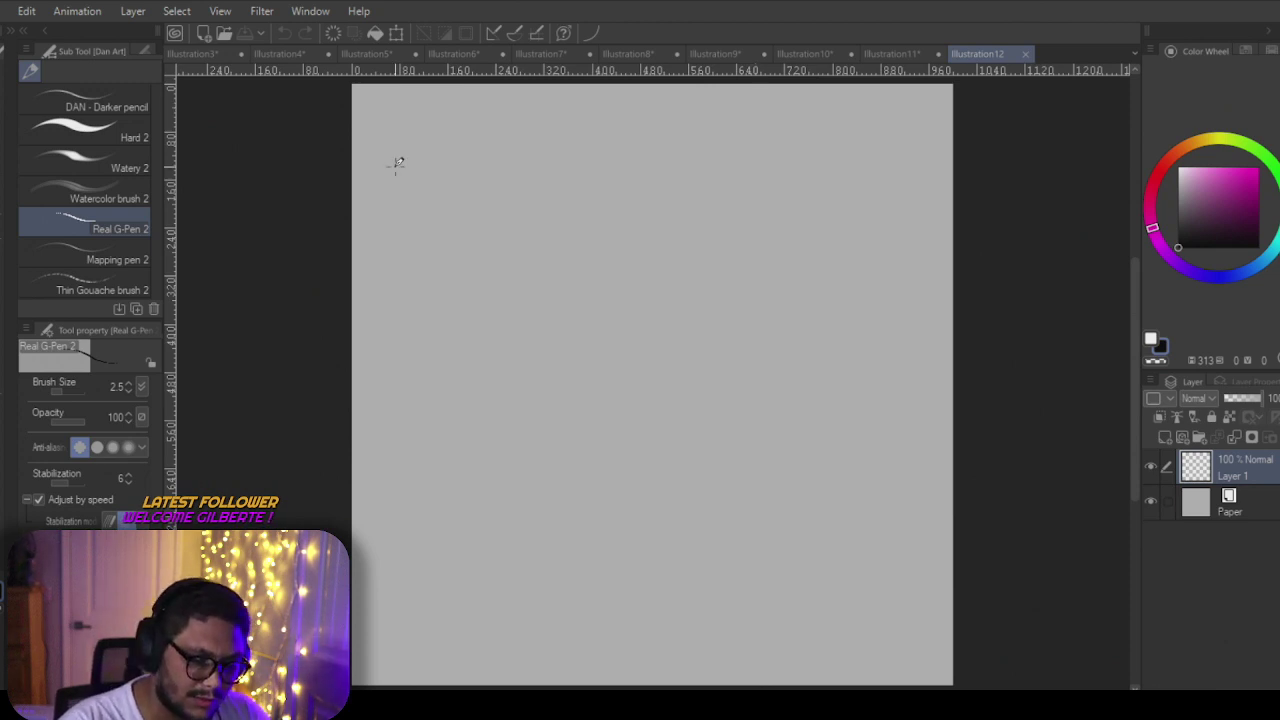
{"action": "mouse_move", "coordinate": [420, 146]}
{"action": "left_mouse_down"}
{"action": "mouse_move", "coordinate": [433, 175]}
{"action": "mouse_move", "coordinate": [448, 140]}
{"action": "left_mouse_up"}
{"action": "left_click_drag", "start_coordinate": [462, 149], "coordinate": [466, 159]}
{"action": "left_click_drag", "start_coordinate": [470, 145], "coordinate": [512, 148]}
{"action": "left_click_drag", "start_coordinate": [450, 184], "coordinate": [549, 137]}
{"action": "mouse_move", "coordinate": [465, 190]}
{"action": "left_mouse_down"}
{"action": "mouse_move", "coordinate": [504, 197]}
{"action": "mouse_move", "coordinate": [535, 160]}
{"action": "mouse_move", "coordinate": [617, 152]}
{"action": "left_mouse_up"}
{"action": "mouse_move", "coordinate": [520, 226]}
{"action": "left_mouse_down"}
{"action": "mouse_move", "coordinate": [528, 236]}
{"action": "mouse_move", "coordinate": [590, 185]}
{"action": "mouse_move", "coordinate": [600, 202]}
{"action": "left_mouse_up"}
{"action": "left_click_drag", "start_coordinate": [530, 258], "coordinate": [630, 165]}
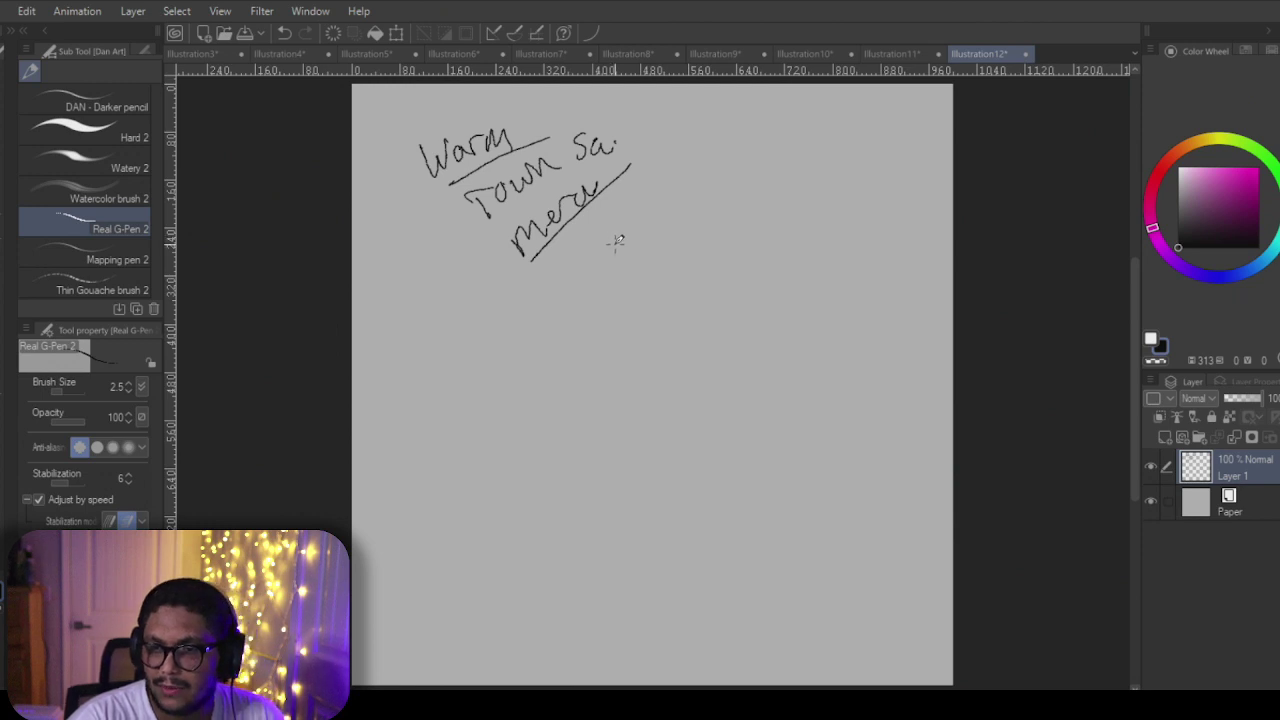
{"action": "key", "text": "e"}
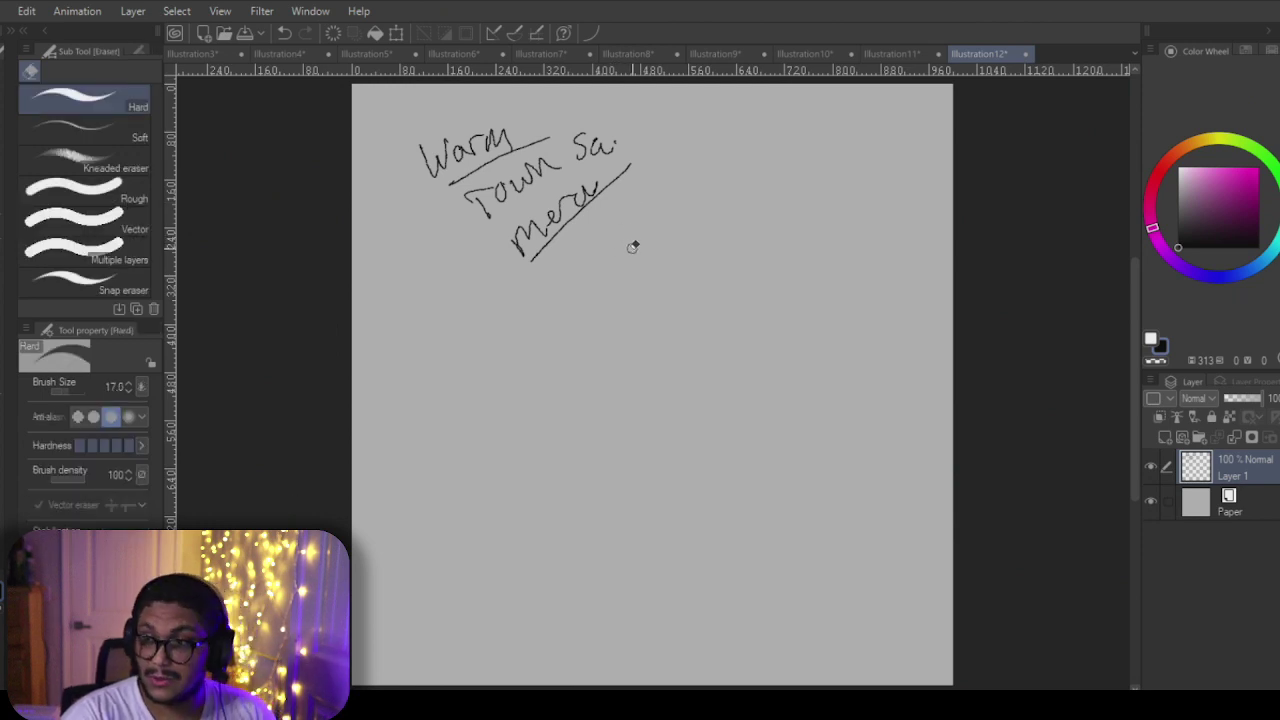
{"action": "mouse_move", "coordinate": [545, 242]}
{"action": "left_mouse_down"}
{"action": "mouse_move", "coordinate": [680, 143]}
{"action": "mouse_move", "coordinate": [647, 147]}
{"action": "mouse_move", "coordinate": [537, 223]}
{"action": "mouse_move", "coordinate": [470, 289]}
{"action": "mouse_move", "coordinate": [476, 267]}
{"action": "mouse_move", "coordinate": [659, 111]}
{"action": "mouse_move", "coordinate": [626, 104]}
{"action": "mouse_move", "coordinate": [433, 208]}
{"action": "mouse_move", "coordinate": [433, 197]}
{"action": "mouse_move", "coordinate": [384, 202]}
{"action": "mouse_move", "coordinate": [455, 124]}
{"action": "mouse_move", "coordinate": [498, 111]}
{"action": "mouse_move", "coordinate": [478, 142]}
{"action": "mouse_move", "coordinate": [442, 156]}
{"action": "mouse_move", "coordinate": [486, 160]}
{"action": "left_mouse_up"}
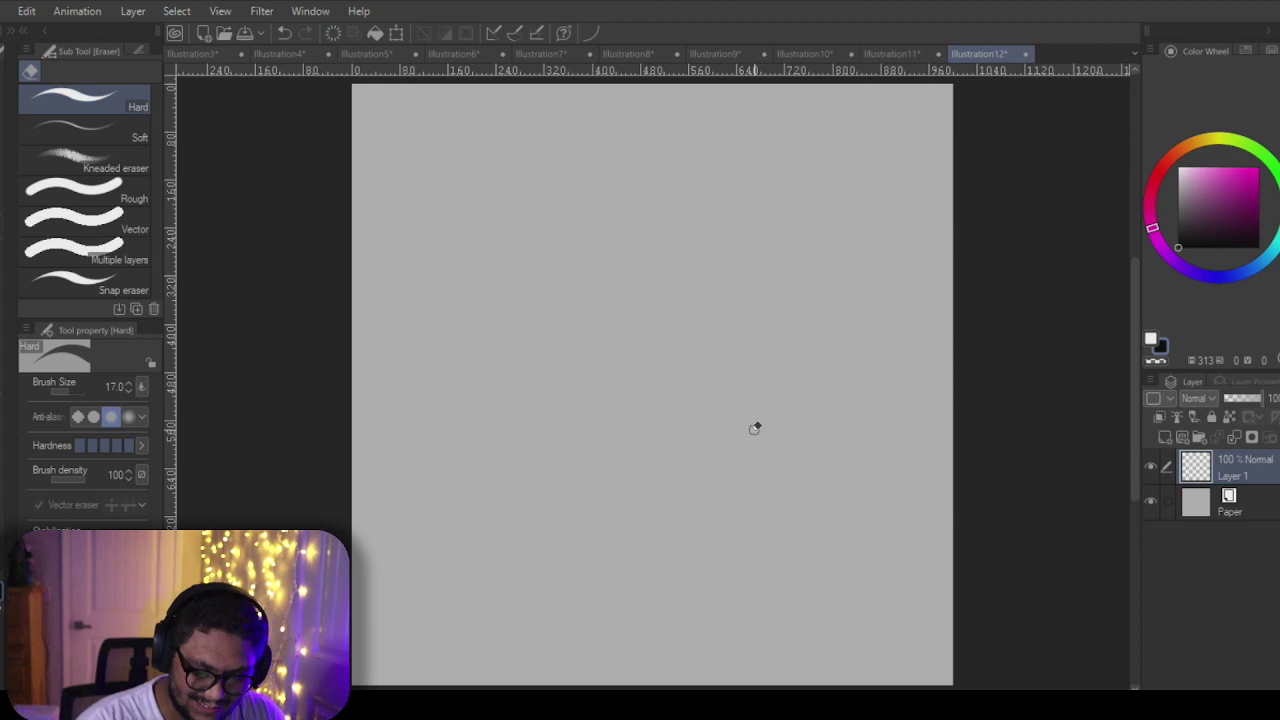
Step: Pen-sketch the tall vertical corner of a building on the canvas's right half, with horizontal bands and a sloping base line
{"action": "key", "text": "p"}
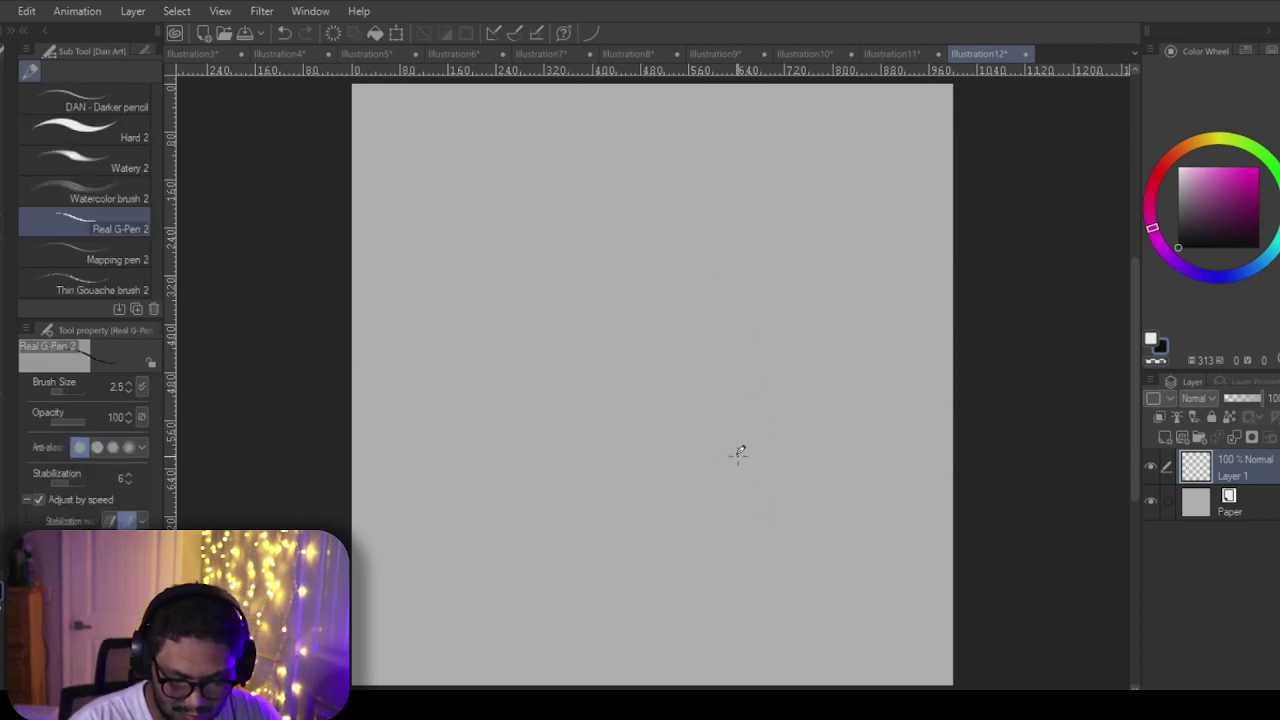
{"action": "mouse_move", "coordinate": [714, 450]}
{"action": "left_mouse_down"}
{"action": "mouse_move", "coordinate": [901, 487]}
{"action": "mouse_move", "coordinate": [740, 608]}
{"action": "left_mouse_up"}
{"action": "mouse_move", "coordinate": [740, 470]}
{"action": "left_mouse_down"}
{"action": "mouse_move", "coordinate": [749, 255]}
{"action": "mouse_move", "coordinate": [738, 436]}
{"action": "left_mouse_up"}
{"action": "mouse_move", "coordinate": [717, 258]}
{"action": "left_mouse_down"}
{"action": "mouse_move", "coordinate": [930, 262]}
{"action": "mouse_move", "coordinate": [829, 254]}
{"action": "mouse_move", "coordinate": [738, 199]}
{"action": "mouse_move", "coordinate": [818, 196]}
{"action": "mouse_move", "coordinate": [795, 192]}
{"action": "mouse_move", "coordinate": [952, 212]}
{"action": "mouse_move", "coordinate": [752, 256]}
{"action": "left_mouse_up"}
Step: Sketch a small block near the canvas centre and draw a wide curved fountain basin around it
{"action": "left_click_drag", "start_coordinate": [528, 417], "coordinate": [620, 405]}
{"action": "left_click_drag", "start_coordinate": [541, 400], "coordinate": [585, 394]}
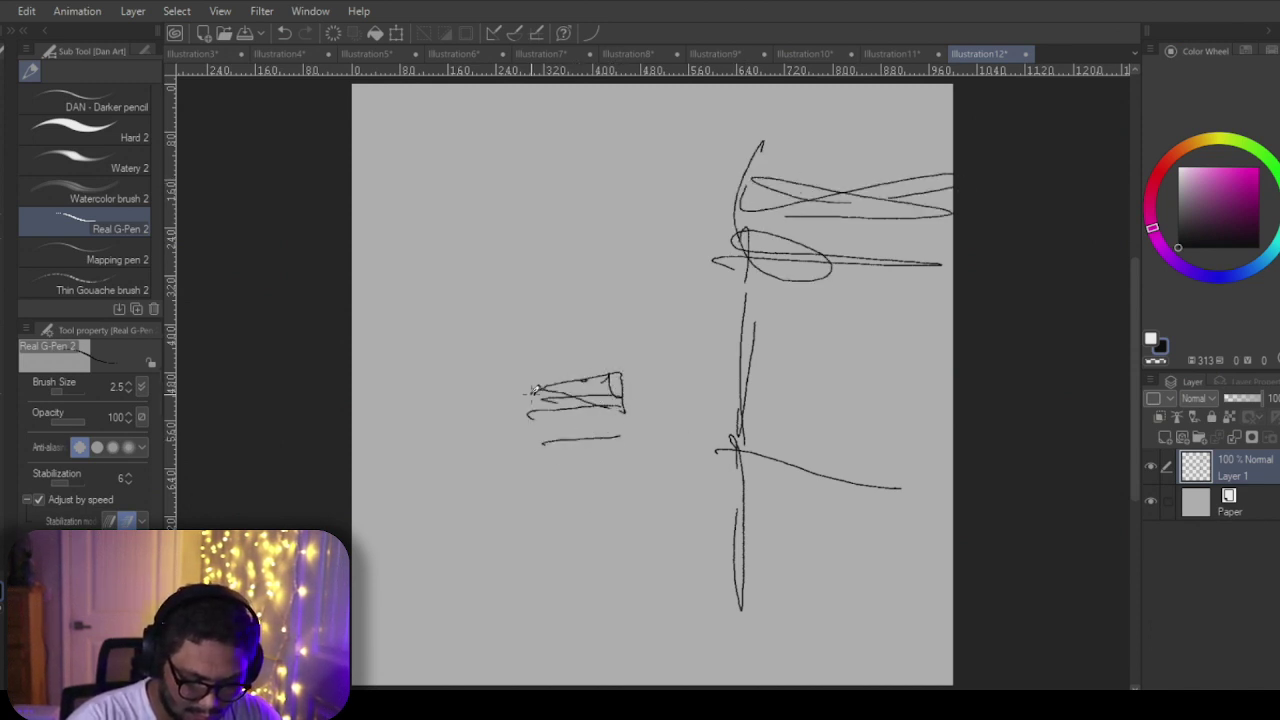
{"action": "left_click_drag", "start_coordinate": [478, 438], "coordinate": [727, 386]}
{"action": "left_click_drag", "start_coordinate": [482, 402], "coordinate": [529, 428]}
{"action": "left_click_drag", "start_coordinate": [650, 404], "coordinate": [455, 420]}
{"action": "left_click_drag", "start_coordinate": [495, 412], "coordinate": [660, 401]}
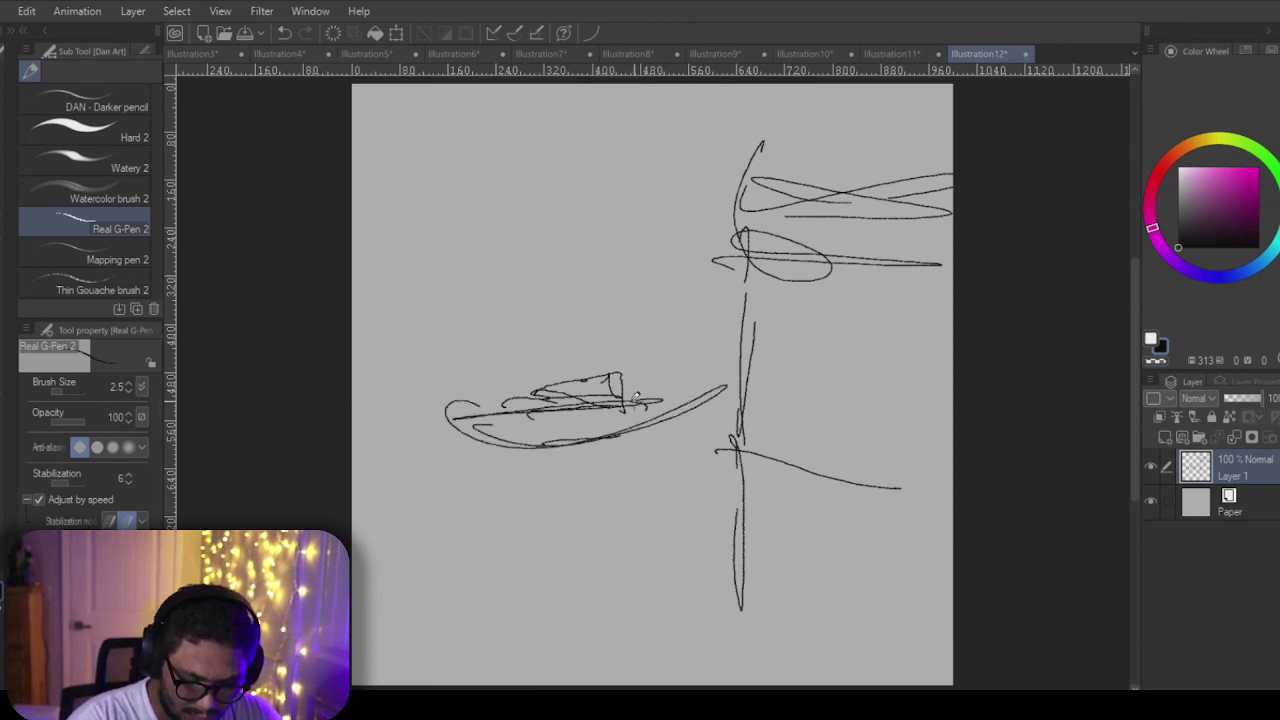
Step: Add a second outer curve and a horizontal stroke around the basin's lower and near side for its rim
{"action": "mouse_move", "coordinate": [582, 459]}
{"action": "left_mouse_down"}
{"action": "mouse_move", "coordinate": [519, 462]}
{"action": "mouse_move", "coordinate": [628, 452]}
{"action": "left_mouse_up"}
{"action": "mouse_move", "coordinate": [628, 452]}
{"action": "left_mouse_down"}
{"action": "mouse_move", "coordinate": [436, 437]}
{"action": "mouse_move", "coordinate": [508, 468]}
{"action": "left_mouse_up"}
{"action": "mouse_move", "coordinate": [500, 466]}
{"action": "left_mouse_down"}
{"action": "mouse_move", "coordinate": [435, 402]}
{"action": "mouse_move", "coordinate": [434, 432]}
{"action": "left_mouse_up"}
{"action": "left_click_drag", "start_coordinate": [410, 436], "coordinate": [522, 428]}
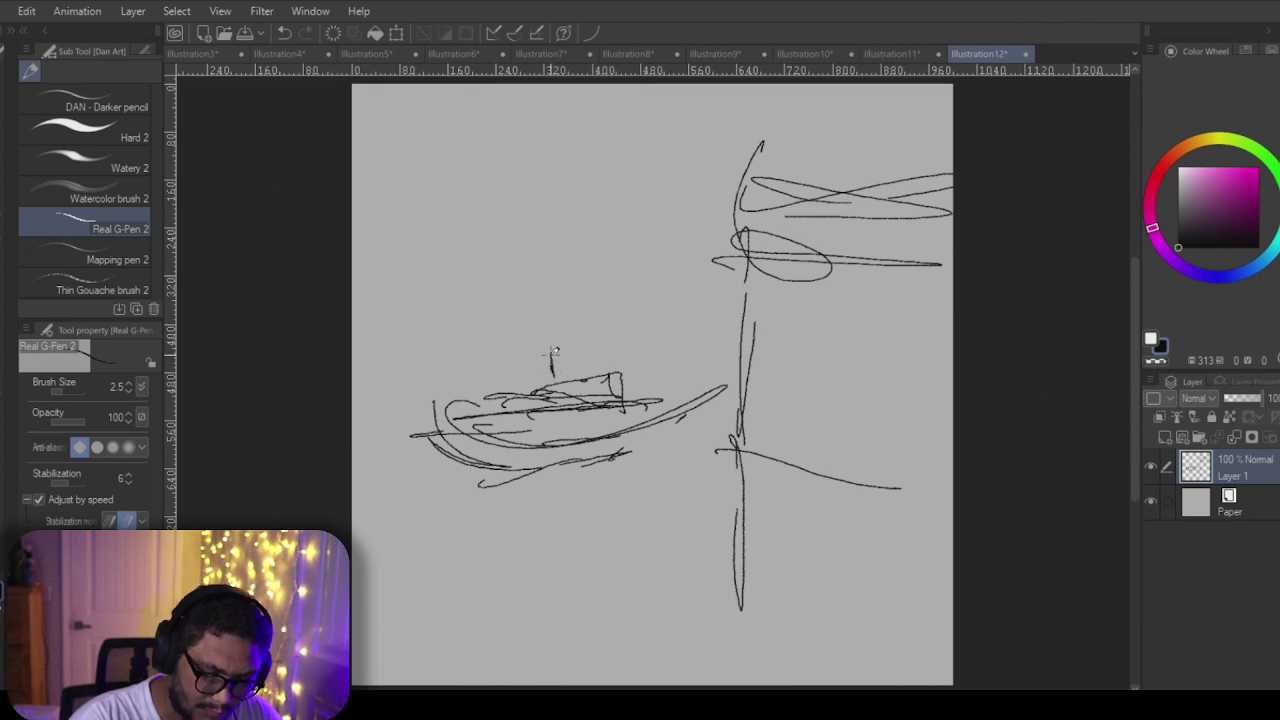
Step: Draw a pedestal rising from the middle of the basin and build up the basin's upper edge with horizontal strokes
{"action": "left_click_drag", "start_coordinate": [595, 318], "coordinate": [598, 360]}
{"action": "mouse_move", "coordinate": [590, 325]}
{"action": "left_mouse_down"}
{"action": "mouse_move", "coordinate": [522, 346]}
{"action": "mouse_move", "coordinate": [638, 318]}
{"action": "left_mouse_up"}
{"action": "left_click_drag", "start_coordinate": [566, 306], "coordinate": [558, 358]}
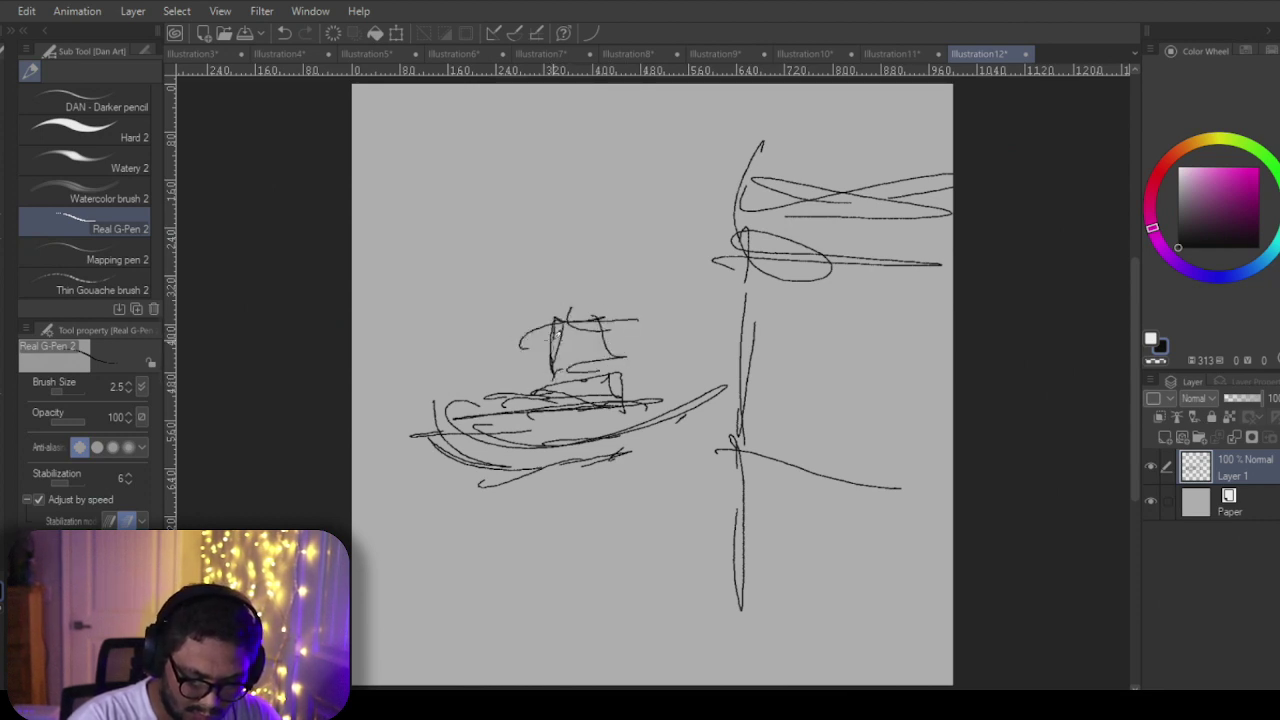
{"action": "left_click_drag", "start_coordinate": [500, 393], "coordinate": [688, 381]}
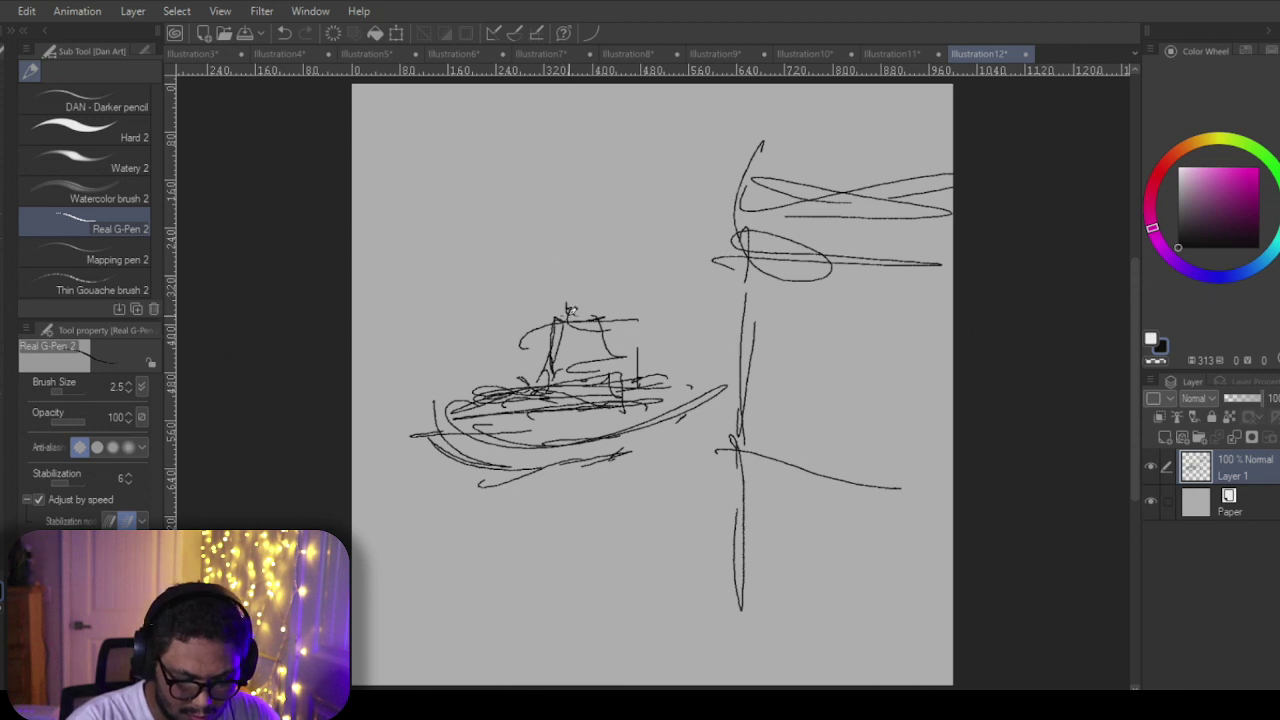
Step: Draw a standing statue with a round head and an outstretched arm on the pedestal, and extend the basin's base line
{"action": "mouse_move", "coordinate": [563, 305]}
{"action": "left_mouse_down"}
{"action": "mouse_move", "coordinate": [568, 250]}
{"action": "mouse_move", "coordinate": [566, 300]}
{"action": "mouse_move", "coordinate": [604, 330]}
{"action": "mouse_move", "coordinate": [601, 286]}
{"action": "left_mouse_up"}
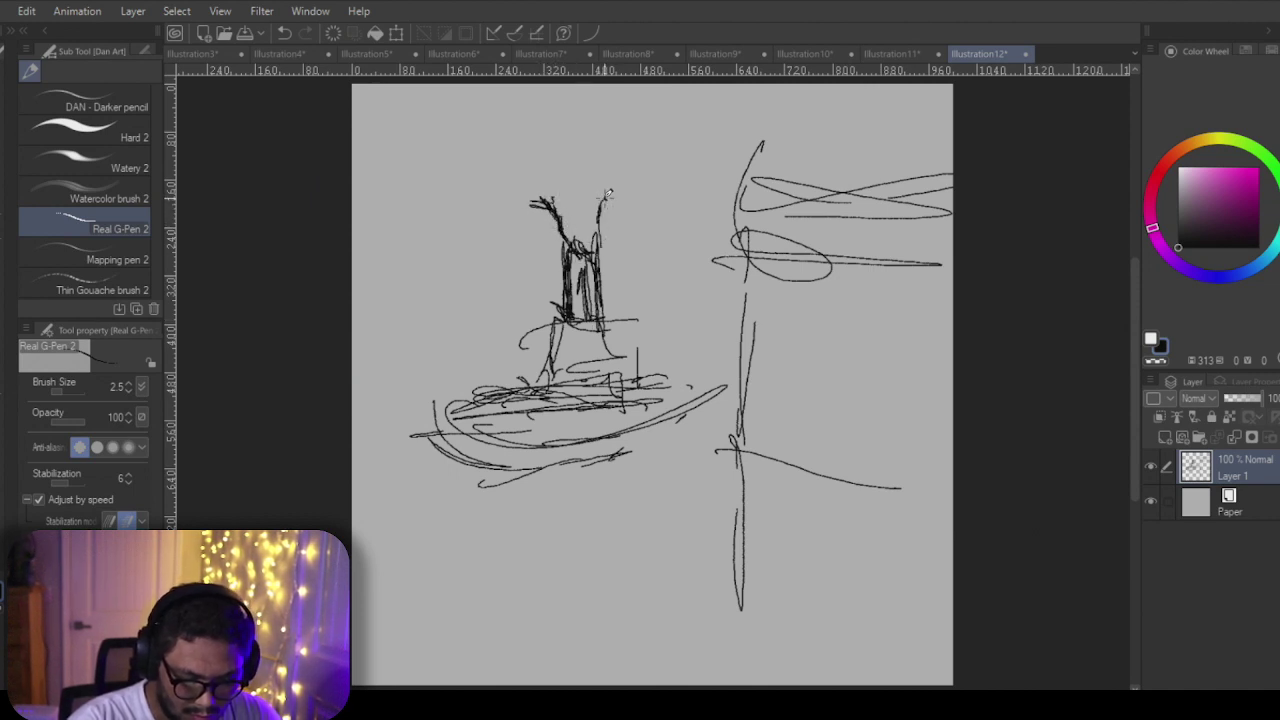
{"action": "mouse_move", "coordinate": [601, 190]}
{"action": "left_mouse_down"}
{"action": "mouse_move", "coordinate": [565, 168]}
{"action": "mouse_move", "coordinate": [581, 186]}
{"action": "left_mouse_up"}
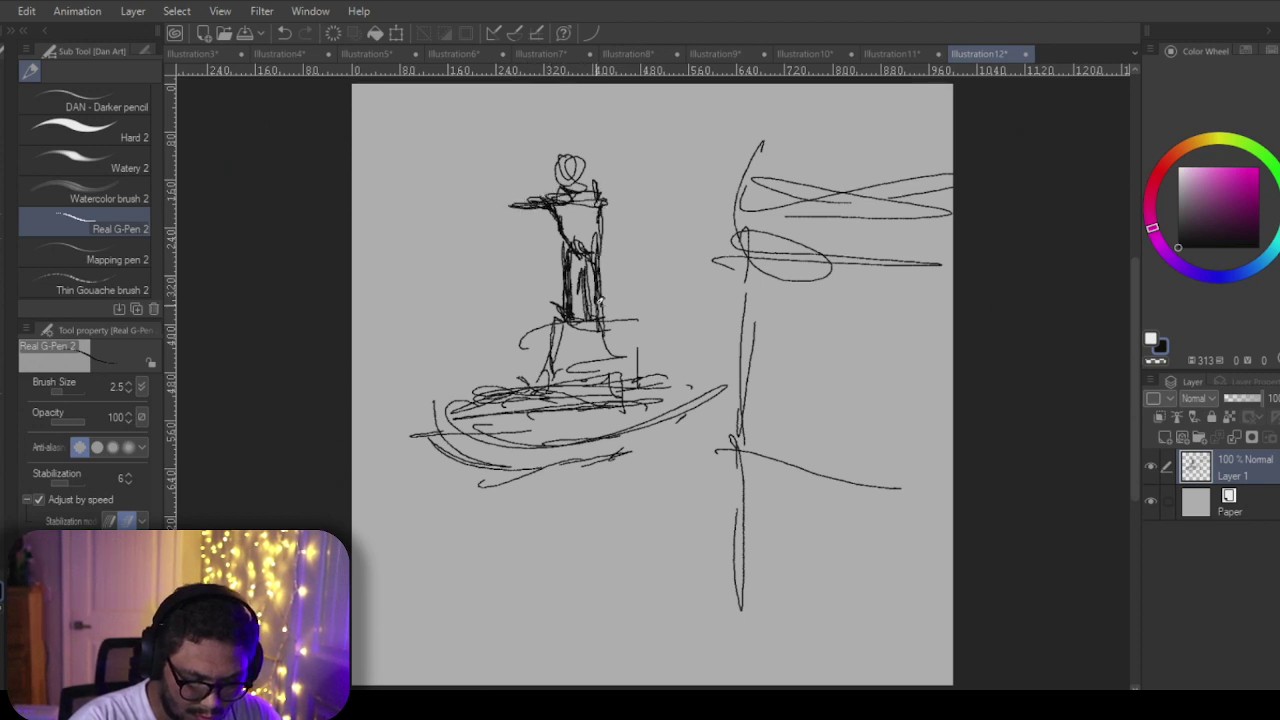
{"action": "mouse_move", "coordinate": [497, 422]}
{"action": "left_mouse_down"}
{"action": "mouse_move", "coordinate": [570, 416]}
{"action": "mouse_move", "coordinate": [436, 411]}
{"action": "mouse_move", "coordinate": [530, 459]}
{"action": "mouse_move", "coordinate": [700, 458]}
{"action": "left_mouse_up"}
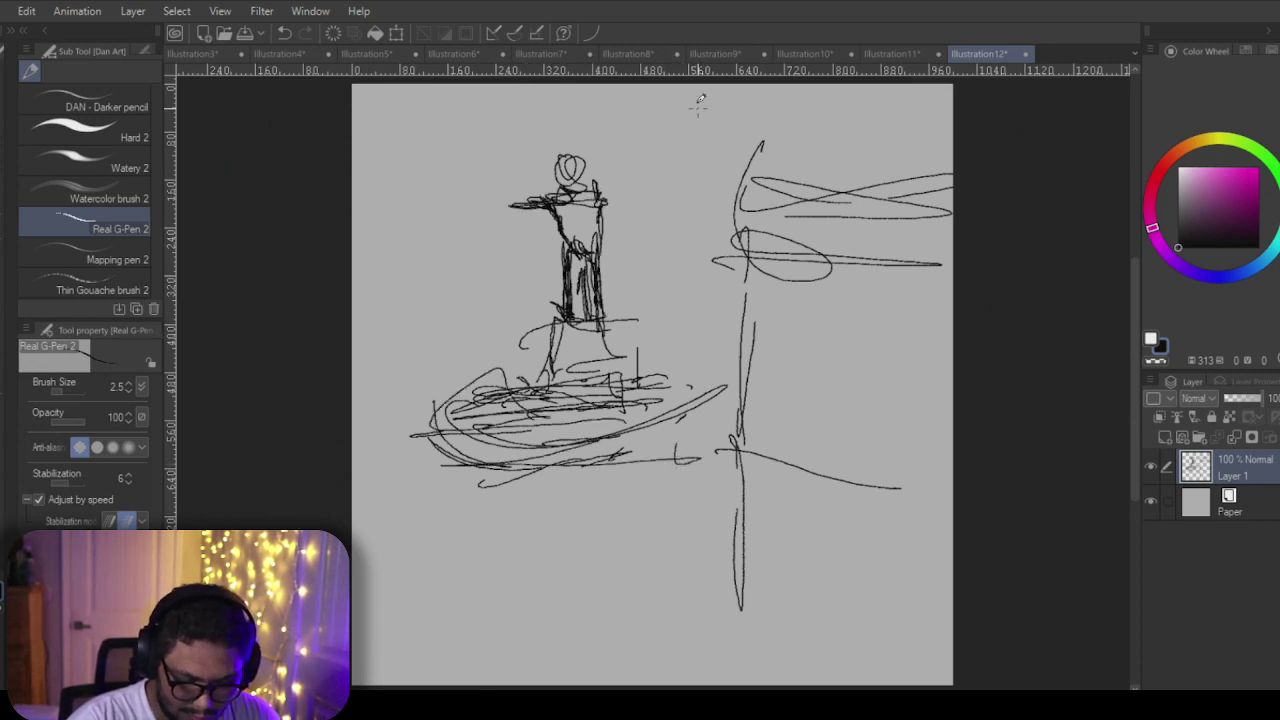
Step: Draw vertical building edges on both sides of the statue, with a ledge and a long corner line at the far left
{"action": "left_click_drag", "start_coordinate": [713, 167], "coordinate": [718, 357]}
{"action": "left_click_drag", "start_coordinate": [694, 76], "coordinate": [694, 97]}
{"action": "left_click_drag", "start_coordinate": [692, 263], "coordinate": [684, 364]}
{"action": "mouse_move", "coordinate": [692, 298]}
{"action": "left_mouse_down"}
{"action": "mouse_move", "coordinate": [694, 186]}
{"action": "mouse_move", "coordinate": [712, 318]}
{"action": "left_mouse_up"}
{"action": "left_click_drag", "start_coordinate": [690, 160], "coordinate": [690, 92]}
{"action": "left_click_drag", "start_coordinate": [672, 196], "coordinate": [670, 238]}
{"action": "left_click_drag", "start_coordinate": [486, 148], "coordinate": [490, 345]}
{"action": "mouse_move", "coordinate": [385, 342]}
{"action": "left_mouse_down"}
{"action": "mouse_move", "coordinate": [497, 335]}
{"action": "mouse_move", "coordinate": [424, 520]}
{"action": "mouse_move", "coordinate": [413, 630]}
{"action": "left_mouse_up"}
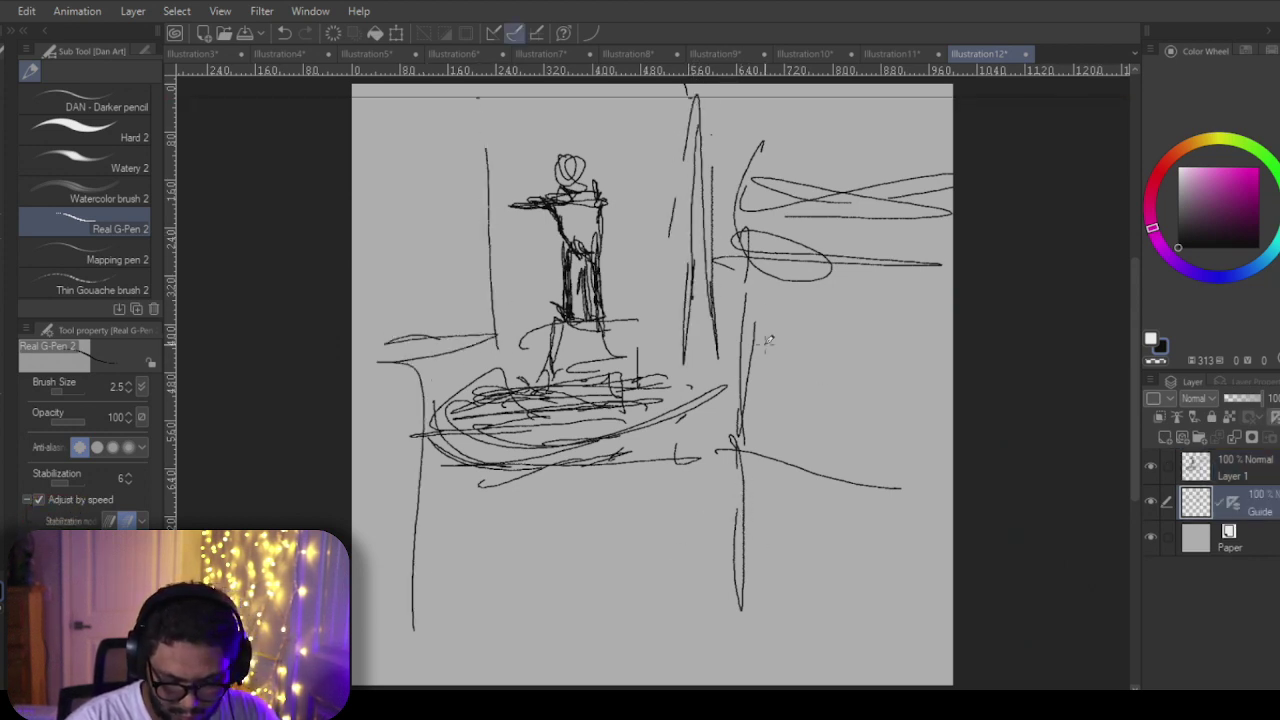
Step: Draw long diagonal ground lines running from the fountain toward the canvas's lower right corner
{"action": "left_click_drag", "start_coordinate": [690, 415], "coordinate": [812, 580]}
{"action": "left_click_drag", "start_coordinate": [634, 415], "coordinate": [898, 634]}
{"action": "left_click_drag", "start_coordinate": [720, 474], "coordinate": [952, 630]}
{"action": "mouse_move", "coordinate": [455, 478]}
{"action": "left_mouse_down"}
{"action": "mouse_move", "coordinate": [397, 411]}
{"action": "mouse_move", "coordinate": [728, 685]}
{"action": "left_mouse_up"}
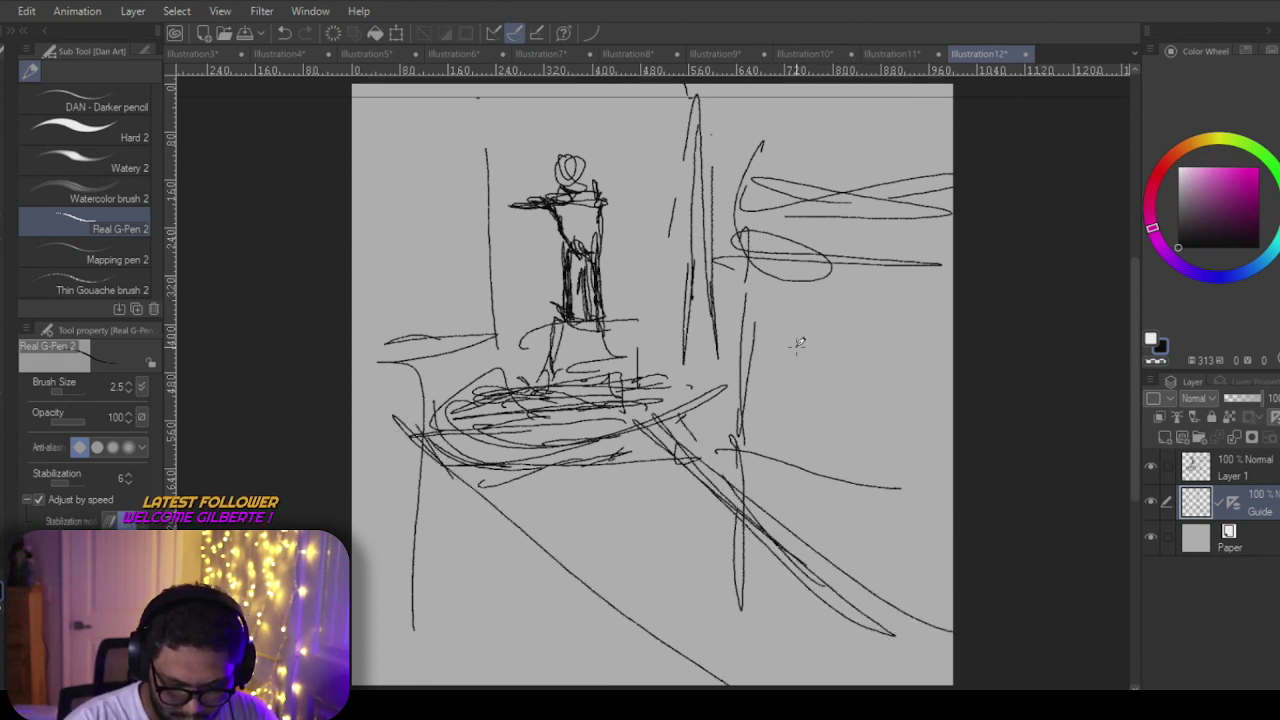
Step: Draw a counter line inside the building on the right and two small stick figures standing at it
{"action": "left_click_drag", "start_coordinate": [830, 376], "coordinate": [897, 389]}
{"action": "left_click_drag", "start_coordinate": [805, 372], "coordinate": [946, 365]}
{"action": "mouse_move", "coordinate": [842, 334]}
{"action": "left_mouse_down"}
{"action": "mouse_move", "coordinate": [856, 330]}
{"action": "mouse_move", "coordinate": [846, 399]}
{"action": "left_mouse_up"}
{"action": "mouse_move", "coordinate": [848, 343]}
{"action": "left_mouse_down"}
{"action": "mouse_move", "coordinate": [852, 373]}
{"action": "mouse_move", "coordinate": [878, 330]}
{"action": "mouse_move", "coordinate": [873, 369]}
{"action": "mouse_move", "coordinate": [837, 341]}
{"action": "mouse_move", "coordinate": [843, 390]}
{"action": "mouse_move", "coordinate": [866, 345]}
{"action": "mouse_move", "coordinate": [837, 334]}
{"action": "mouse_move", "coordinate": [829, 380]}
{"action": "left_mouse_up"}
{"action": "mouse_move", "coordinate": [833, 307]}
{"action": "left_mouse_down"}
{"action": "mouse_move", "coordinate": [829, 338]}
{"action": "mouse_move", "coordinate": [799, 354]}
{"action": "left_mouse_up"}
{"action": "mouse_move", "coordinate": [788, 327]}
{"action": "left_mouse_down"}
{"action": "mouse_move", "coordinate": [806, 325]}
{"action": "mouse_move", "coordinate": [796, 495]}
{"action": "left_mouse_up"}
{"action": "mouse_move", "coordinate": [782, 350]}
{"action": "left_mouse_down"}
{"action": "mouse_move", "coordinate": [801, 491]}
{"action": "mouse_move", "coordinate": [824, 416]}
{"action": "mouse_move", "coordinate": [820, 452]}
{"action": "left_mouse_up"}
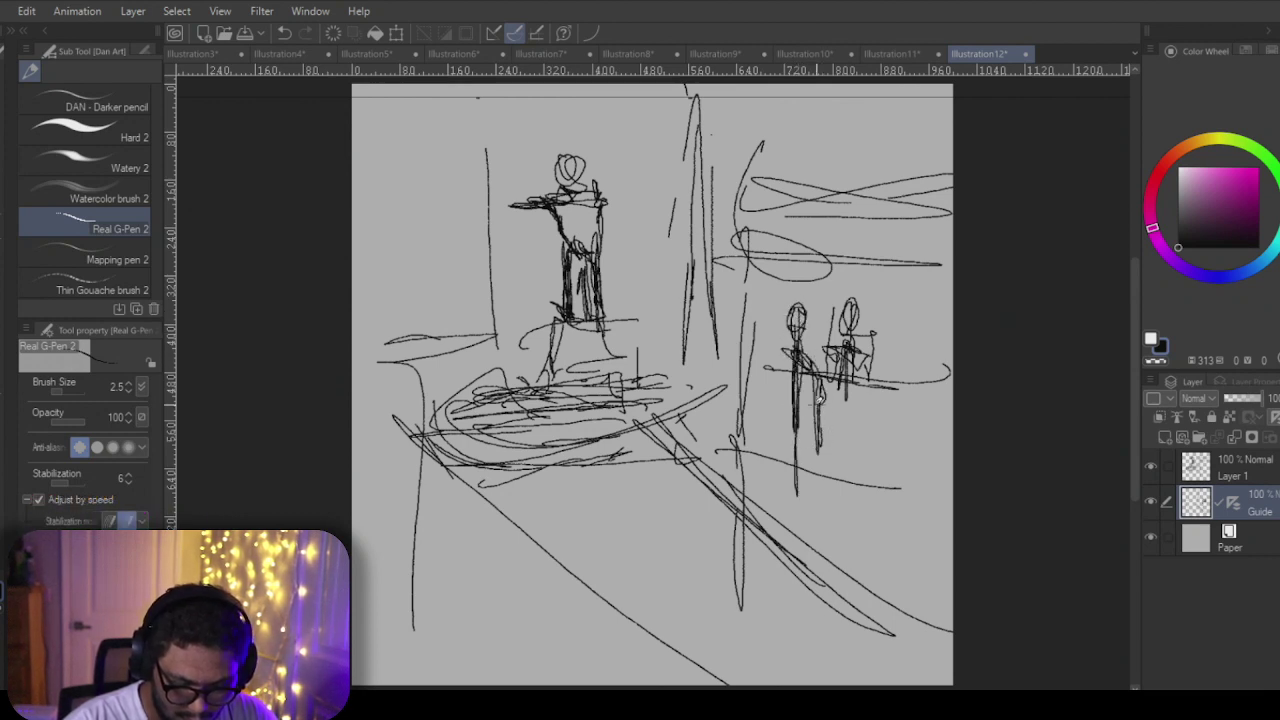
Step: Thicken the torso and legs of the standing figure in front of the counter and add its feet
{"action": "left_click_drag", "start_coordinate": [797, 350], "coordinate": [800, 485]}
{"action": "left_click_drag", "start_coordinate": [800, 440], "coordinate": [812, 495]}
{"action": "mouse_move", "coordinate": [805, 378]}
{"action": "left_mouse_down"}
{"action": "mouse_move", "coordinate": [803, 454]}
{"action": "mouse_move", "coordinate": [826, 390]}
{"action": "left_mouse_up"}
{"action": "left_click_drag", "start_coordinate": [803, 455], "coordinate": [810, 546]}
{"action": "left_click_drag", "start_coordinate": [766, 480], "coordinate": [776, 484]}
Step: Draw a tall post in the left foreground with a curved arch reaching to the canvas edge
{"action": "left_click_drag", "start_coordinate": [424, 378], "coordinate": [432, 535]}
{"action": "left_click_drag", "start_coordinate": [440, 335], "coordinate": [438, 415]}
{"action": "left_click_drag", "start_coordinate": [437, 278], "coordinate": [440, 302]}
{"action": "mouse_move", "coordinate": [402, 420]}
{"action": "left_mouse_down"}
{"action": "mouse_move", "coordinate": [629, 549]}
{"action": "mouse_move", "coordinate": [470, 432]}
{"action": "left_mouse_up"}
{"action": "mouse_move", "coordinate": [420, 266]}
{"action": "left_mouse_down"}
{"action": "mouse_move", "coordinate": [455, 346]}
{"action": "mouse_move", "coordinate": [452, 486]}
{"action": "left_mouse_up"}
{"action": "left_click_drag", "start_coordinate": [446, 228], "coordinate": [451, 320]}
{"action": "left_click_drag", "start_coordinate": [358, 238], "coordinate": [446, 230]}
Step: Extend the left foreground posts toward the canvas's lower edge and draw a flat looping band across them
{"action": "left_click_drag", "start_coordinate": [444, 420], "coordinate": [440, 634]}
{"action": "left_click_drag", "start_coordinate": [448, 540], "coordinate": [436, 655]}
{"action": "left_click_drag", "start_coordinate": [428, 410], "coordinate": [414, 610]}
{"action": "left_click_drag", "start_coordinate": [354, 452], "coordinate": [420, 440]}
{"action": "left_click_drag", "start_coordinate": [410, 512], "coordinate": [370, 530]}
{"action": "left_click_drag", "start_coordinate": [450, 468], "coordinate": [362, 528]}
{"action": "left_click_drag", "start_coordinate": [436, 526], "coordinate": [430, 665]}
Step: Rough in a narrow upright form beside the left posts, with a long vertical line running down from the fountain's basin
{"action": "left_click_drag", "start_coordinate": [512, 386], "coordinate": [490, 460]}
{"action": "left_click_drag", "start_coordinate": [474, 388], "coordinate": [530, 418]}
{"action": "left_click_drag", "start_coordinate": [510, 394], "coordinate": [482, 462]}
{"action": "mouse_move", "coordinate": [486, 400]}
{"action": "left_mouse_down"}
{"action": "mouse_move", "coordinate": [460, 450]}
{"action": "mouse_move", "coordinate": [480, 506]}
{"action": "left_mouse_up"}
{"action": "mouse_move", "coordinate": [488, 432]}
{"action": "left_mouse_down"}
{"action": "mouse_move", "coordinate": [472, 514]}
{"action": "mouse_move", "coordinate": [479, 672]}
{"action": "left_mouse_up"}
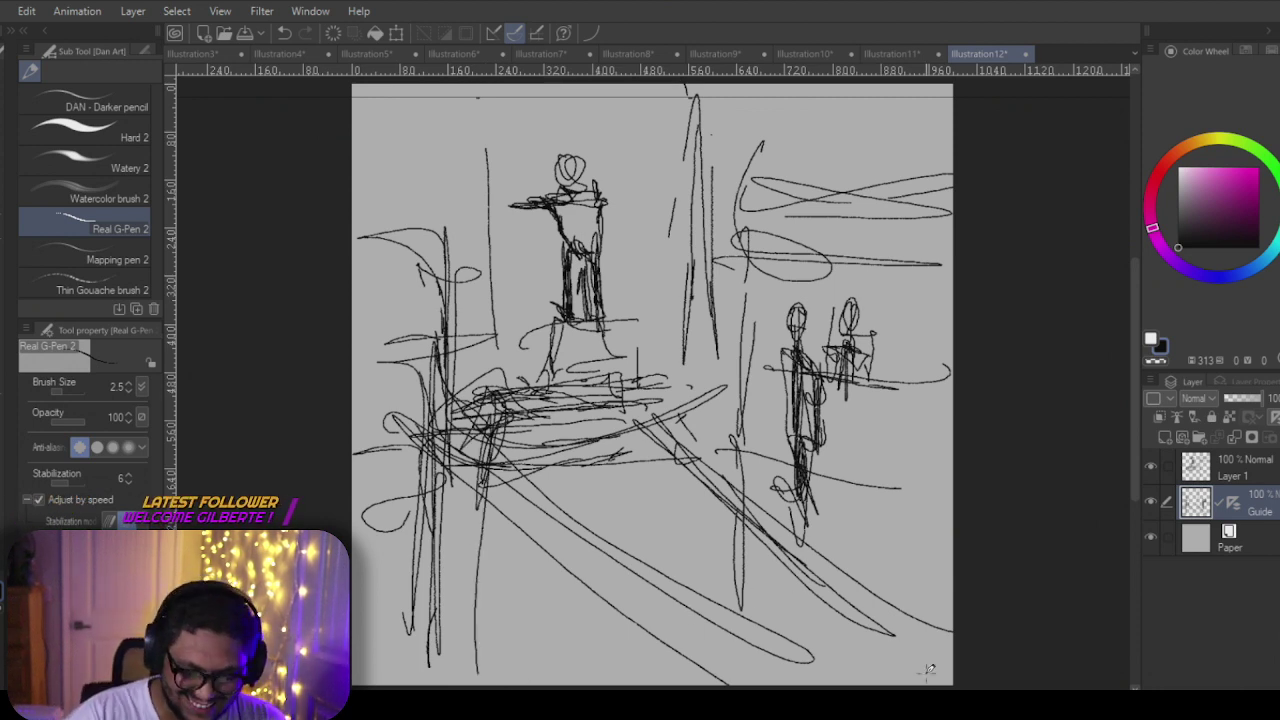
Step: Draw diagonal ground lines below the standing figure and frame the building on the right with side posts and a base line
{"action": "left_click_drag", "start_coordinate": [726, 478], "coordinate": [987, 603]}
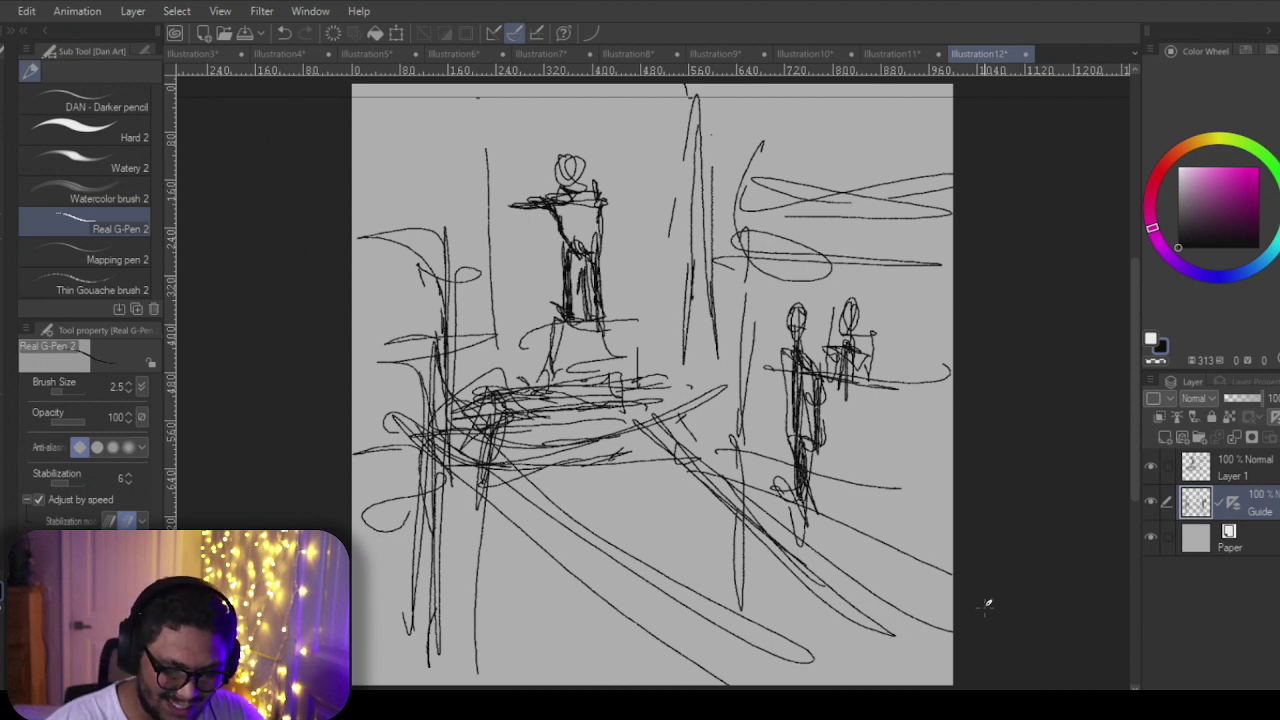
{"action": "left_click_drag", "start_coordinate": [734, 442], "coordinate": [917, 540]}
{"action": "mouse_move", "coordinate": [745, 222]}
{"action": "left_mouse_down"}
{"action": "mouse_move", "coordinate": [752, 400]}
{"action": "mouse_move", "coordinate": [775, 390]}
{"action": "mouse_move", "coordinate": [928, 462]}
{"action": "left_mouse_up"}
{"action": "mouse_move", "coordinate": [818, 469]}
{"action": "left_mouse_down"}
{"action": "mouse_move", "coordinate": [905, 479]}
{"action": "mouse_move", "coordinate": [945, 222]}
{"action": "left_mouse_up"}
{"action": "left_click_drag", "start_coordinate": [790, 258], "coordinate": [925, 266]}
{"action": "left_click_drag", "start_coordinate": [760, 165], "coordinate": [748, 258]}
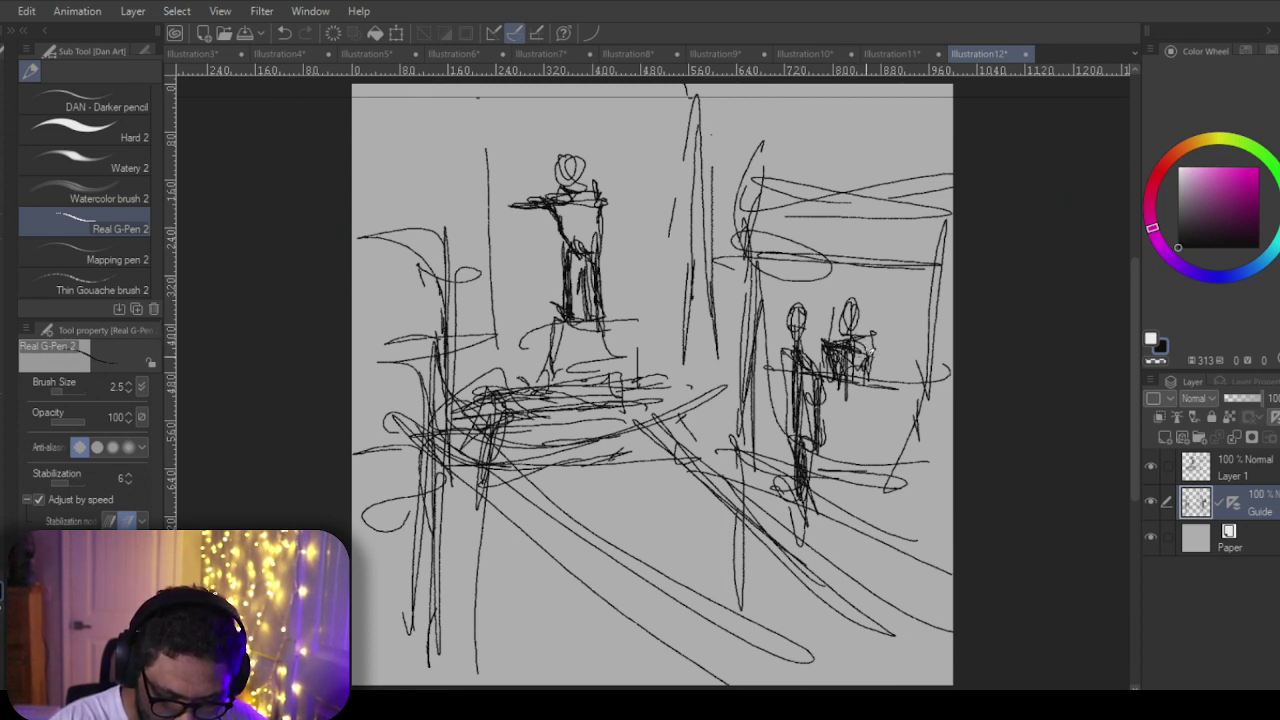
Step: Sketch a small form at the counter's right end and reinforce the base line and the standing figure
{"action": "left_click_drag", "start_coordinate": [906, 378], "coordinate": [930, 445]}
{"action": "left_click_drag", "start_coordinate": [935, 355], "coordinate": [915, 478]}
{"action": "left_click_drag", "start_coordinate": [755, 450], "coordinate": [855, 475]}
{"action": "left_click_drag", "start_coordinate": [950, 505], "coordinate": [822, 490]}
{"action": "left_click_drag", "start_coordinate": [810, 425], "coordinate": [794, 470]}
{"action": "mouse_move", "coordinate": [792, 360]}
{"action": "left_mouse_down"}
{"action": "mouse_move", "coordinate": [790, 486]}
{"action": "mouse_move", "coordinate": [800, 478]}
{"action": "mouse_move", "coordinate": [518, 403]}
{"action": "left_mouse_up"}
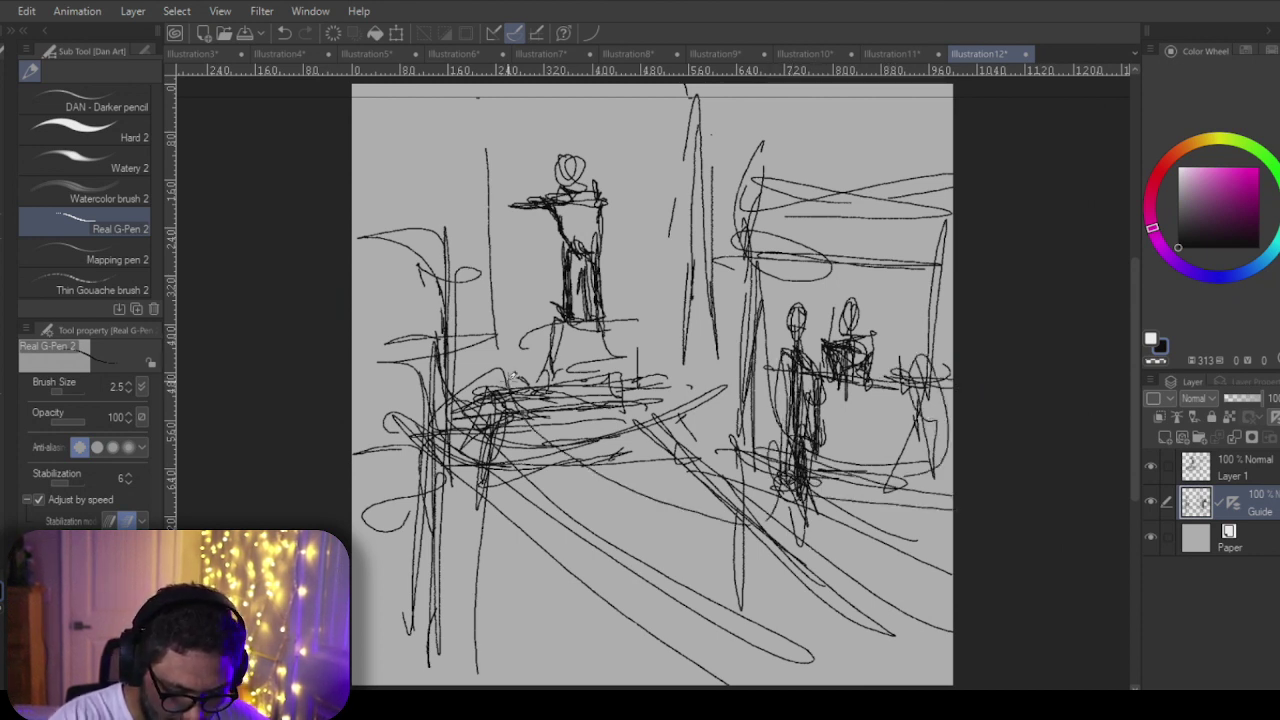
Step: Try a few figure strokes over the basin's left half and erase a vertical strip of ground lines below it
{"action": "left_click_drag", "start_coordinate": [505, 345], "coordinate": [484, 424]}
{"action": "left_click_drag", "start_coordinate": [494, 440], "coordinate": [535, 450]}
{"action": "left_click_drag", "start_coordinate": [522, 376], "coordinate": [493, 373]}
{"action": "mouse_move", "coordinate": [532, 425]}
{"action": "left_mouse_down"}
{"action": "mouse_move", "coordinate": [545, 452]}
{"action": "mouse_move", "coordinate": [525, 360]}
{"action": "mouse_move", "coordinate": [547, 442]}
{"action": "mouse_move", "coordinate": [600, 490]}
{"action": "mouse_move", "coordinate": [560, 590]}
{"action": "mouse_move", "coordinate": [577, 511]}
{"action": "mouse_move", "coordinate": [580, 660]}
{"action": "mouse_move", "coordinate": [500, 482]}
{"action": "mouse_move", "coordinate": [515, 620]}
{"action": "mouse_move", "coordinate": [505, 520]}
{"action": "mouse_move", "coordinate": [528, 470]}
{"action": "left_mouse_up"}
{"action": "key", "text": "e"}
{"action": "mouse_move", "coordinate": [505, 368]}
{"action": "left_mouse_down"}
{"action": "mouse_move", "coordinate": [484, 510]}
{"action": "mouse_move", "coordinate": [516, 400]}
{"action": "mouse_move", "coordinate": [540, 430]}
{"action": "mouse_move", "coordinate": [519, 562]}
{"action": "mouse_move", "coordinate": [556, 620]}
{"action": "mouse_move", "coordinate": [596, 510]}
{"action": "left_mouse_up"}
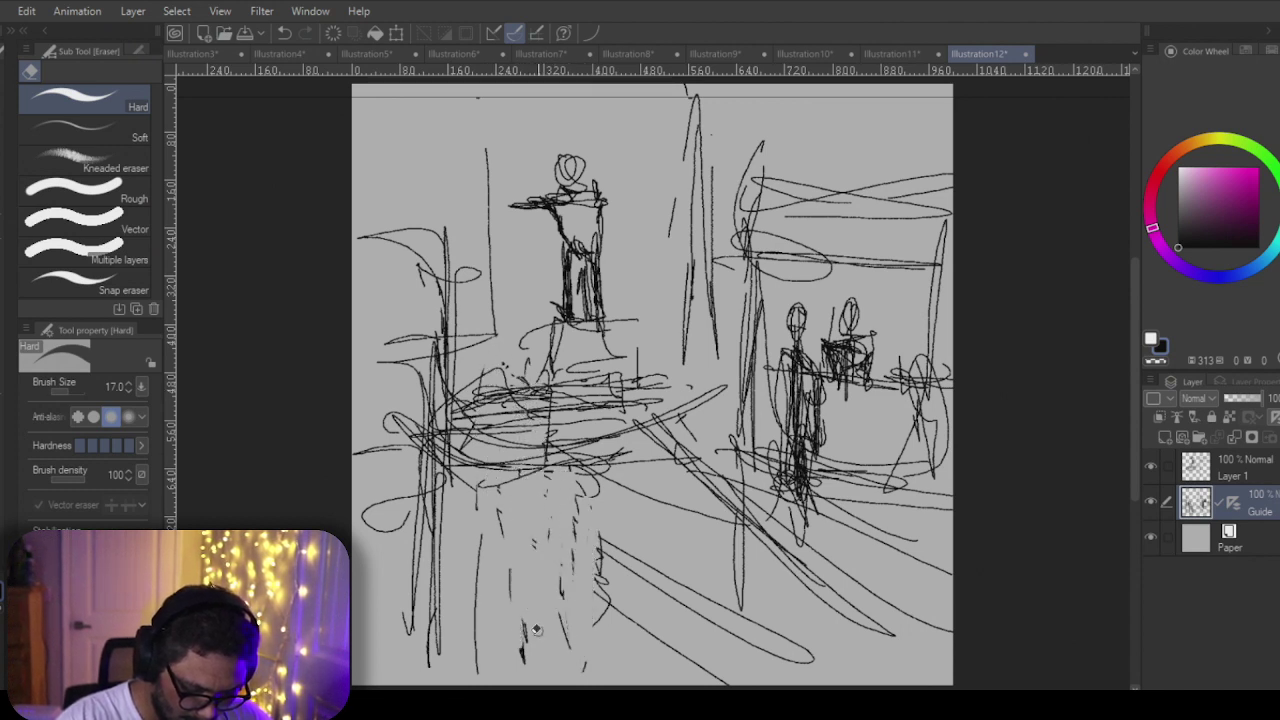
Step: Draw a large foreground figure in the cleared strip, with a boxy torso over the basin and long legs
{"action": "key", "text": "p"}
{"action": "left_click_drag", "start_coordinate": [508, 420], "coordinate": [506, 442]}
{"action": "mouse_move", "coordinate": [556, 392]}
{"action": "left_mouse_down"}
{"action": "mouse_move", "coordinate": [562, 474]}
{"action": "mouse_move", "coordinate": [502, 515]}
{"action": "mouse_move", "coordinate": [560, 604]}
{"action": "left_mouse_up"}
{"action": "mouse_move", "coordinate": [546, 478]}
{"action": "left_mouse_down"}
{"action": "mouse_move", "coordinate": [544, 590]}
{"action": "mouse_move", "coordinate": [524, 664]}
{"action": "left_mouse_up"}
{"action": "left_click_drag", "start_coordinate": [496, 504], "coordinate": [490, 666]}
{"action": "left_click_drag", "start_coordinate": [500, 540], "coordinate": [548, 684]}
{"action": "left_click_drag", "start_coordinate": [538, 520], "coordinate": [574, 670]}
{"action": "left_click_drag", "start_coordinate": [576, 496], "coordinate": [572, 630]}
{"action": "mouse_move", "coordinate": [486, 520]}
{"action": "left_mouse_down"}
{"action": "mouse_move", "coordinate": [548, 484]}
{"action": "mouse_move", "coordinate": [546, 684]}
{"action": "mouse_move", "coordinate": [598, 610]}
{"action": "left_mouse_up"}
{"action": "left_click_drag", "start_coordinate": [556, 548], "coordinate": [524, 482]}
{"action": "left_click_drag", "start_coordinate": [502, 414], "coordinate": [556, 406]}
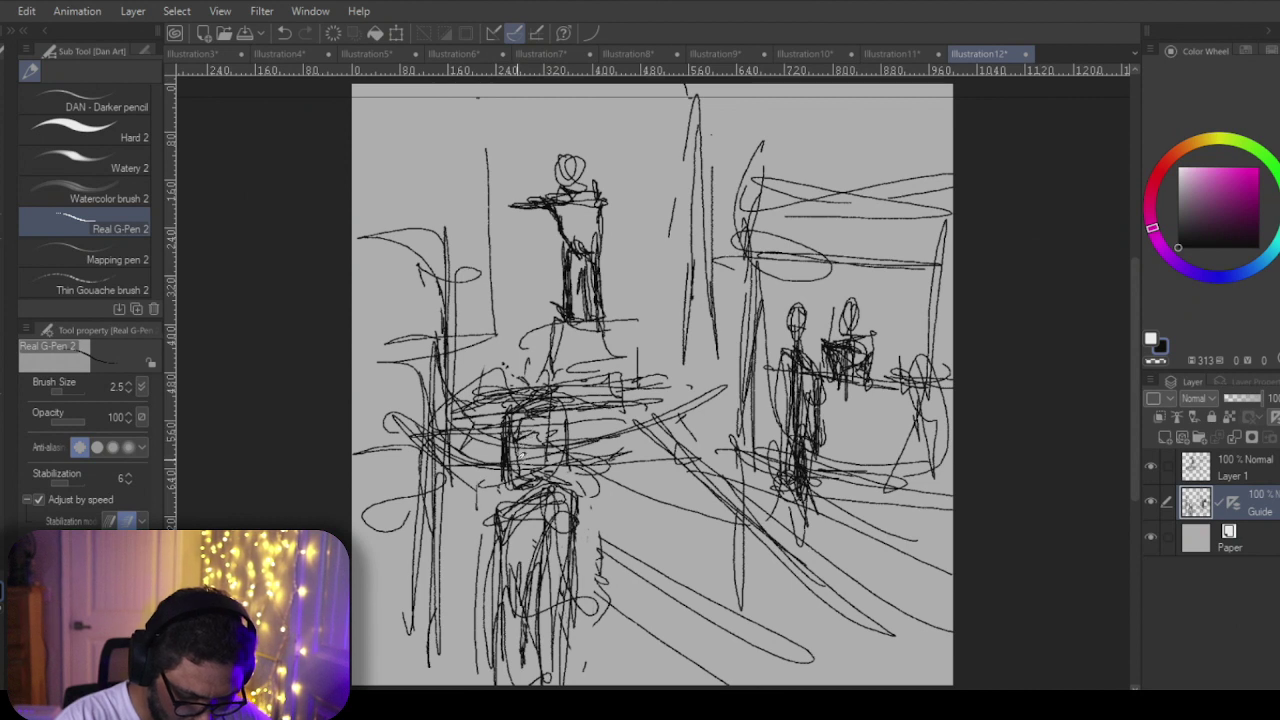
Step: Darken the sides of the foreground figure's torso and its right leg
{"action": "left_click_drag", "start_coordinate": [526, 440], "coordinate": [520, 488]}
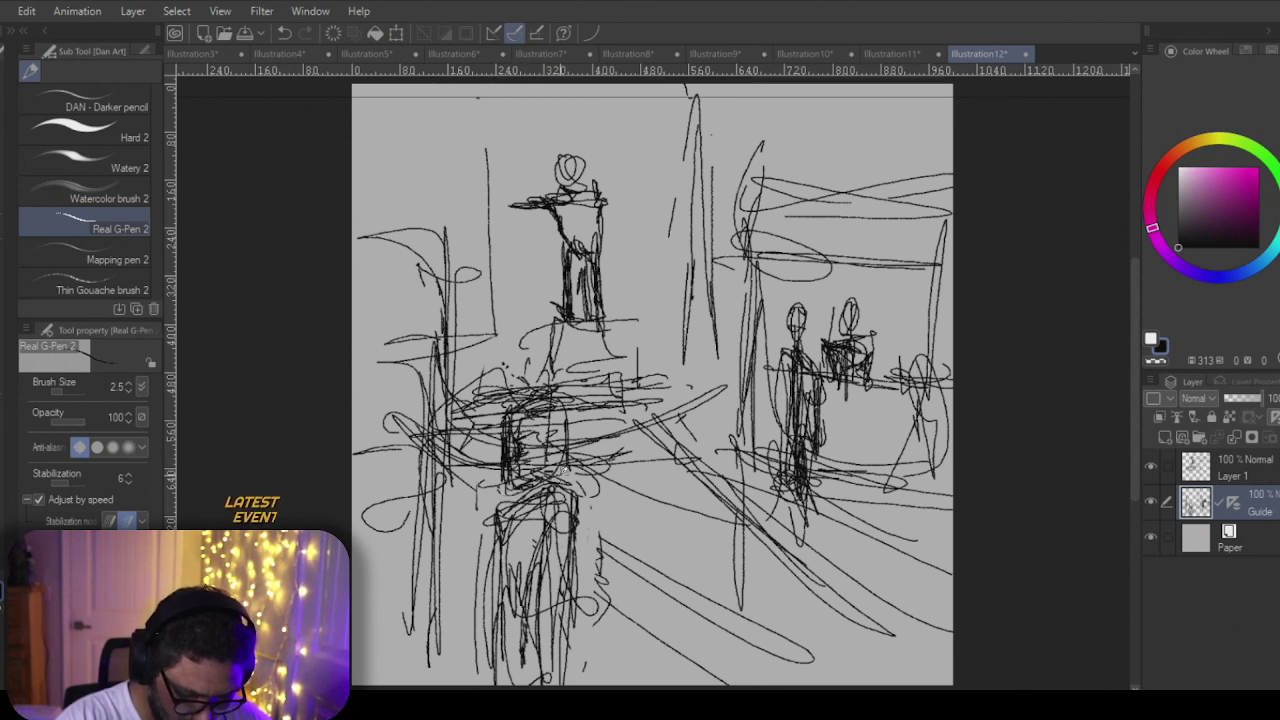
{"action": "left_click_drag", "start_coordinate": [556, 408], "coordinate": [560, 532]}
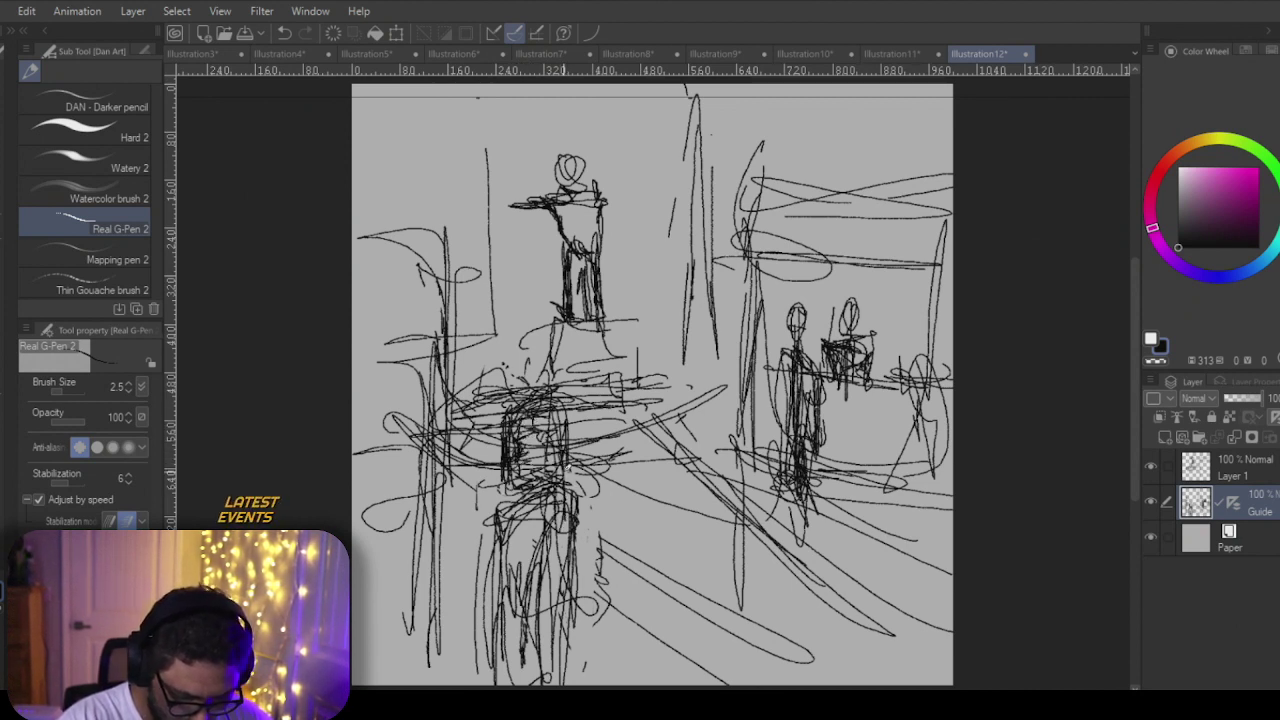
{"action": "left_click_drag", "start_coordinate": [563, 458], "coordinate": [558, 610]}
{"action": "left_click_drag", "start_coordinate": [556, 460], "coordinate": [566, 655]}
Step: Scribble a hatched oval form among the left foreground posts with a short diagonal edge beneath it
{"action": "left_click_drag", "start_coordinate": [455, 442], "coordinate": [446, 540]}
{"action": "mouse_move", "coordinate": [440, 478]}
{"action": "left_mouse_down"}
{"action": "mouse_move", "coordinate": [398, 462]}
{"action": "mouse_move", "coordinate": [410, 500]}
{"action": "left_mouse_up"}
{"action": "mouse_move", "coordinate": [420, 456]}
{"action": "left_mouse_down"}
{"action": "mouse_move", "coordinate": [428, 490]}
{"action": "mouse_move", "coordinate": [380, 520]}
{"action": "mouse_move", "coordinate": [392, 530]}
{"action": "mouse_move", "coordinate": [372, 530]}
{"action": "mouse_move", "coordinate": [390, 578]}
{"action": "left_mouse_up"}
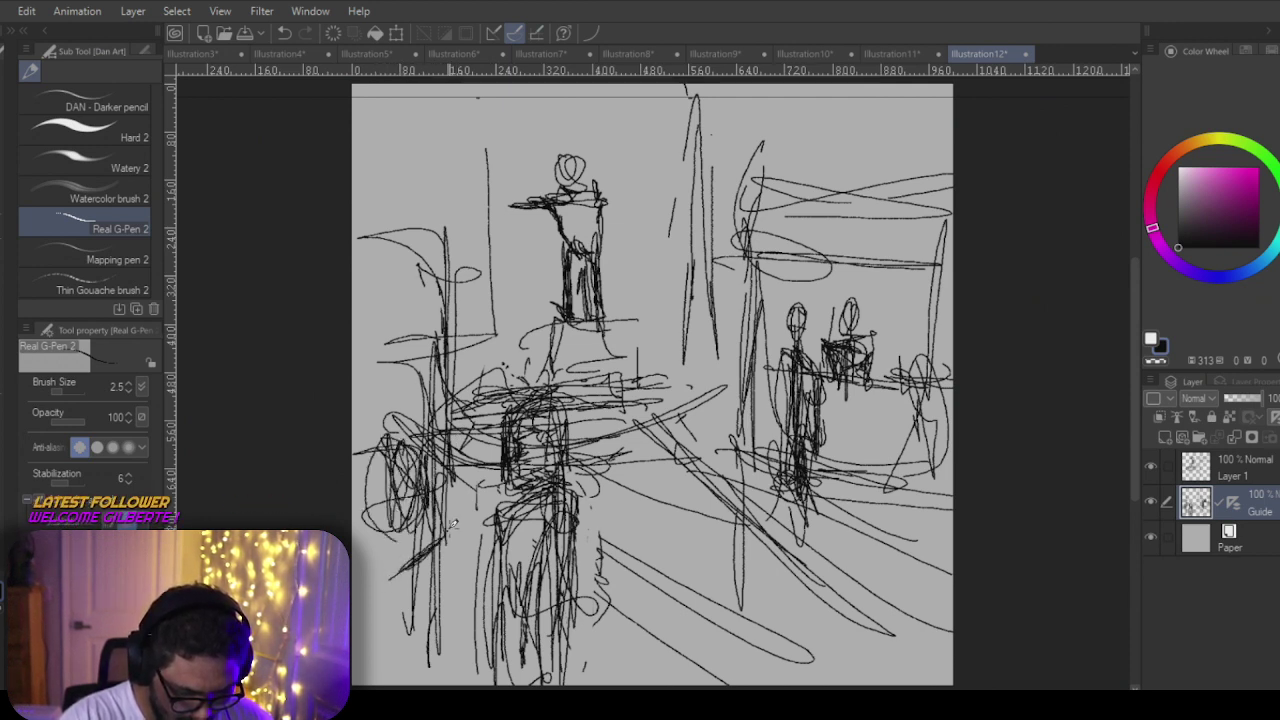
{"action": "left_click_drag", "start_coordinate": [478, 486], "coordinate": [452, 528]}
{"action": "mouse_move", "coordinate": [464, 456]}
{"action": "left_mouse_down"}
{"action": "mouse_move", "coordinate": [448, 488]}
{"action": "mouse_move", "coordinate": [476, 502]}
{"action": "left_mouse_up"}
{"action": "left_click_drag", "start_coordinate": [458, 512], "coordinate": [432, 544]}
Step: Add slanted and vertical strokes beneath the oval form down to the canvas's lower left corner
{"action": "mouse_move", "coordinate": [408, 560]}
{"action": "left_mouse_down"}
{"action": "mouse_move", "coordinate": [362, 592]}
{"action": "mouse_move", "coordinate": [392, 604]}
{"action": "mouse_move", "coordinate": [376, 622]}
{"action": "left_mouse_up"}
{"action": "left_click_drag", "start_coordinate": [394, 524], "coordinate": [360, 668]}
{"action": "mouse_move", "coordinate": [360, 672]}
{"action": "left_mouse_down"}
{"action": "mouse_move", "coordinate": [433, 675]}
{"action": "mouse_move", "coordinate": [402, 574]}
{"action": "mouse_move", "coordinate": [431, 606]}
{"action": "left_mouse_up"}
{"action": "left_click_drag", "start_coordinate": [430, 546], "coordinate": [408, 628]}
Step: Draw slanted top lines for the left foreground structure, rising from the canvas edge toward the fountain
{"action": "left_click_drag", "start_coordinate": [436, 418], "coordinate": [354, 454]}
{"action": "left_click_drag", "start_coordinate": [438, 330], "coordinate": [388, 406]}
{"action": "left_click_drag", "start_coordinate": [417, 294], "coordinate": [354, 428]}
{"action": "left_click_drag", "start_coordinate": [356, 424], "coordinate": [470, 376]}
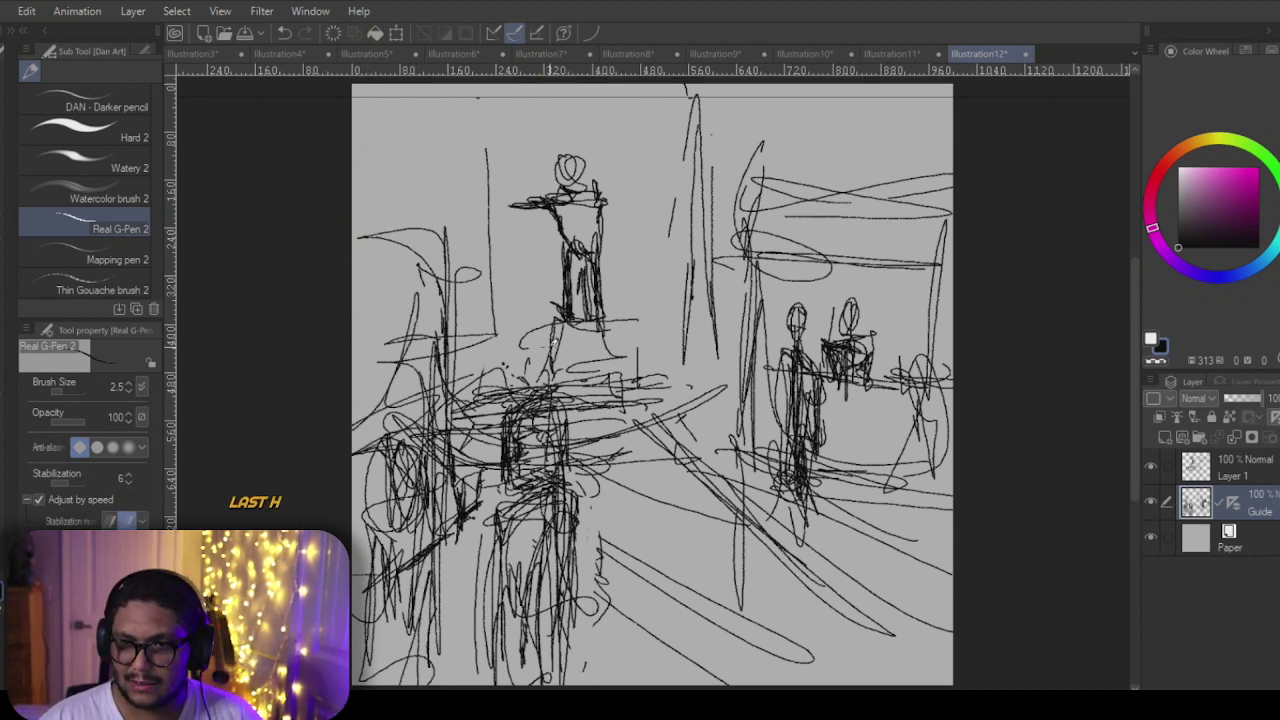
Step: Draw diagonal ground lines across the foreground figure's legs toward the canvas's lower edge
{"action": "mouse_move", "coordinate": [568, 566]}
{"action": "left_mouse_down"}
{"action": "mouse_move", "coordinate": [684, 684]}
{"action": "mouse_move", "coordinate": [650, 636]}
{"action": "left_mouse_up"}
{"action": "left_click_drag", "start_coordinate": [542, 598], "coordinate": [638, 666]}
{"action": "left_click_drag", "start_coordinate": [458, 566], "coordinate": [536, 594]}
{"action": "left_click_drag", "start_coordinate": [562, 614], "coordinate": [662, 684]}
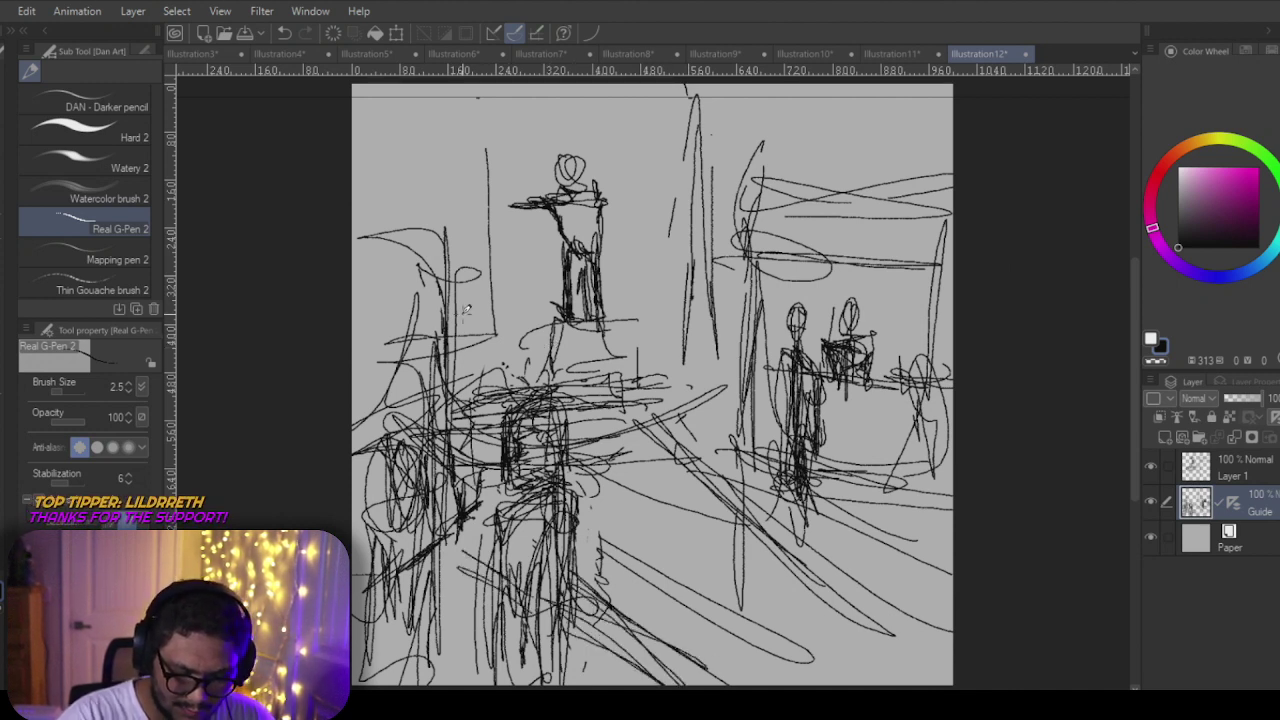
Step: Erase the arch and the upper parts of the posts above the left foreground structure
{"action": "key", "text": "e"}
{"action": "mouse_move", "coordinate": [446, 320]}
{"action": "left_mouse_down"}
{"action": "mouse_move", "coordinate": [366, 422]}
{"action": "mouse_move", "coordinate": [496, 306]}
{"action": "mouse_move", "coordinate": [398, 345]}
{"action": "left_mouse_up"}
{"action": "left_click_drag", "start_coordinate": [476, 246], "coordinate": [420, 286]}
{"action": "left_click_drag", "start_coordinate": [440, 232], "coordinate": [402, 258]}
Step: Reinforce the left foreground structure with vertical strokes, long parallel diagonals and dark scribbled shading
{"action": "key", "text": "p"}
{"action": "mouse_move", "coordinate": [470, 342]}
{"action": "left_mouse_down"}
{"action": "mouse_move", "coordinate": [352, 455]}
{"action": "mouse_move", "coordinate": [352, 470]}
{"action": "mouse_move", "coordinate": [450, 512]}
{"action": "left_mouse_up"}
{"action": "left_click_drag", "start_coordinate": [466, 528], "coordinate": [458, 604]}
{"action": "left_click_drag", "start_coordinate": [466, 482], "coordinate": [450, 628]}
{"action": "left_click_drag", "start_coordinate": [462, 588], "coordinate": [448, 684]}
{"action": "left_click_drag", "start_coordinate": [464, 534], "coordinate": [356, 662]}
{"action": "left_click_drag", "start_coordinate": [474, 526], "coordinate": [354, 648]}
{"action": "left_click_drag", "start_coordinate": [435, 354], "coordinate": [450, 510]}
{"action": "mouse_move", "coordinate": [470, 364]}
{"action": "left_mouse_down"}
{"action": "mouse_move", "coordinate": [406, 430]}
{"action": "mouse_move", "coordinate": [400, 459]}
{"action": "left_mouse_up"}
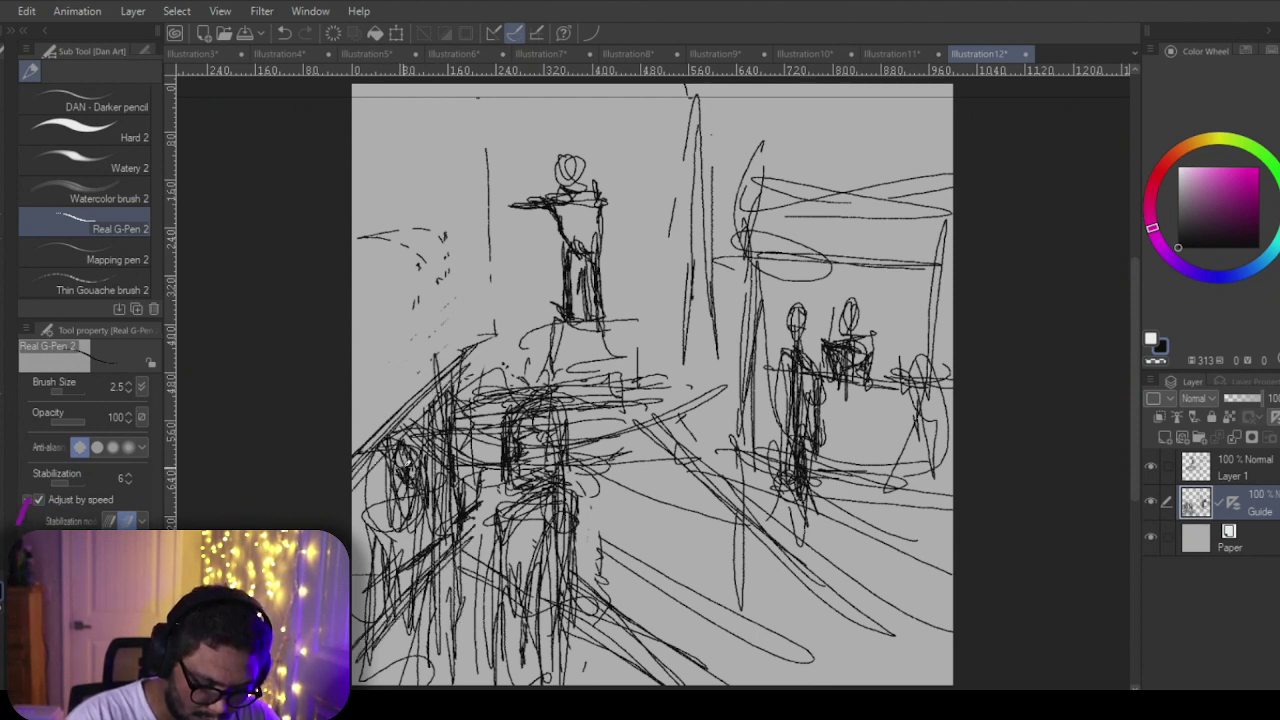
{"action": "left_click_drag", "start_coordinate": [397, 533], "coordinate": [421, 522]}
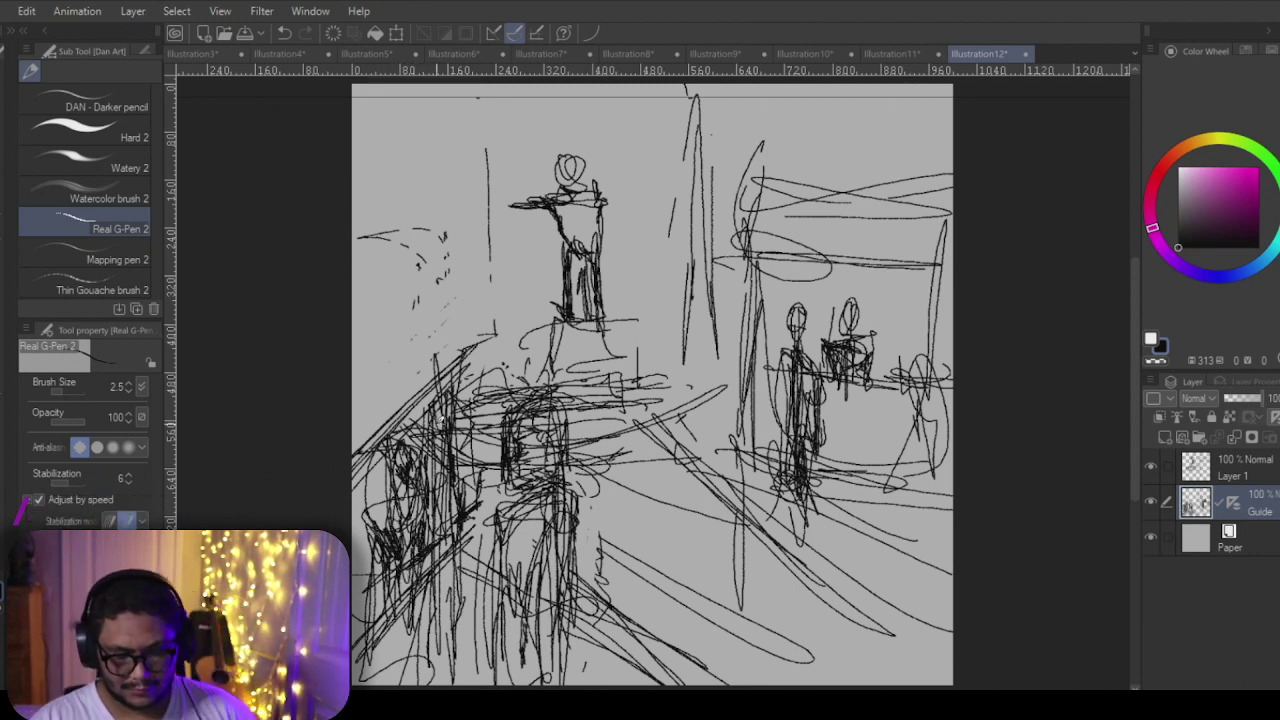
Step: Add vertical building edges on both sides of the statue and a slanted roofline rising from the left canvas edge
{"action": "left_click_drag", "start_coordinate": [686, 160], "coordinate": [677, 338]}
{"action": "left_click_drag", "start_coordinate": [533, 102], "coordinate": [522, 322]}
{"action": "left_click_drag", "start_coordinate": [500, 124], "coordinate": [480, 362]}
{"action": "left_click_drag", "start_coordinate": [352, 205], "coordinate": [645, 102]}
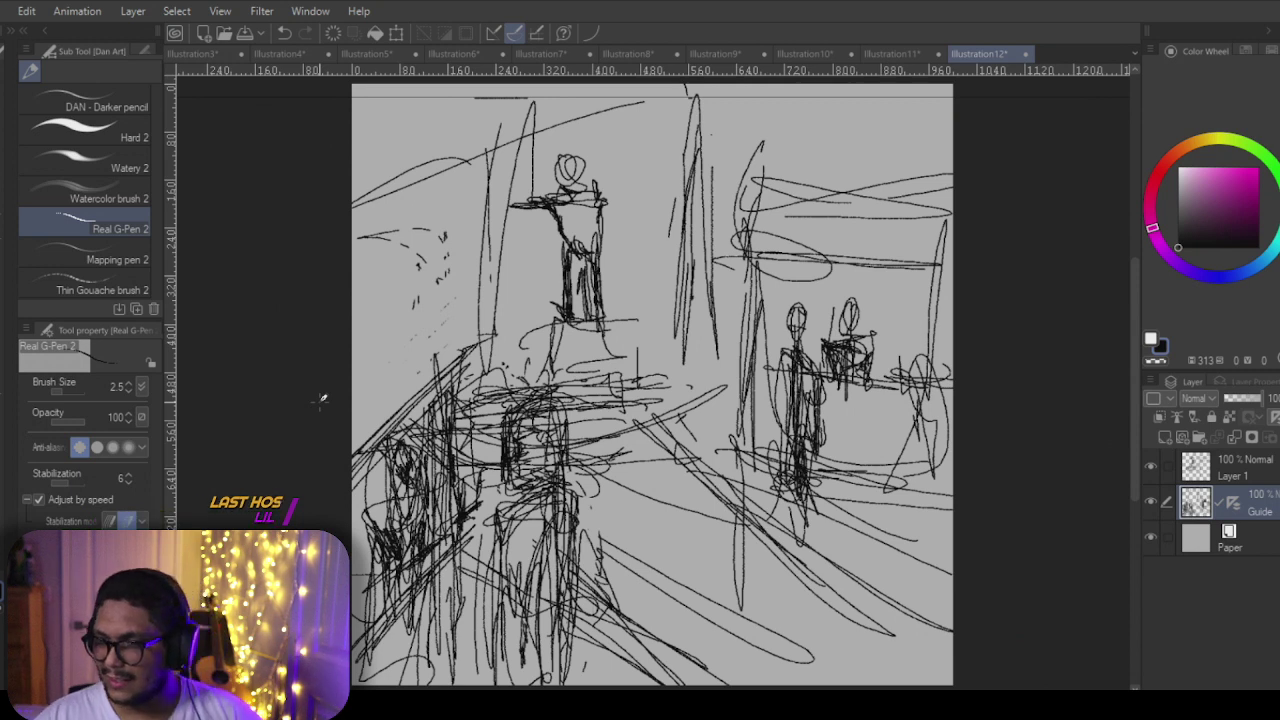
Step: Draw vertical strokes near the counter's right end and more diagonal ground lines running to the right canvas edge
{"action": "left_click_drag", "start_coordinate": [884, 286], "coordinate": [888, 540]}
{"action": "left_click_drag", "start_coordinate": [904, 382], "coordinate": [898, 456]}
{"action": "left_click_drag", "start_coordinate": [784, 466], "coordinate": [952, 494]}
{"action": "left_click_drag", "start_coordinate": [692, 472], "coordinate": [952, 598]}
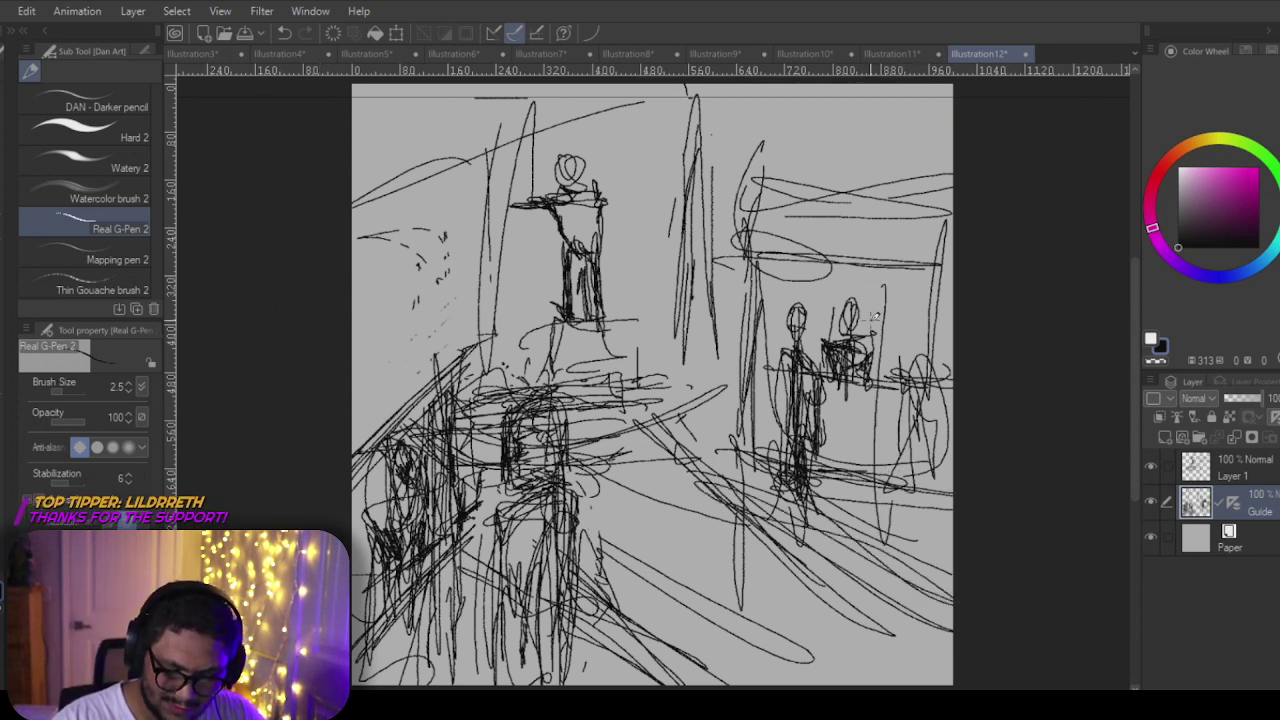
Step: Sketch a hatched, pointed block around the tall post between the statue and the right-hand building
{"action": "mouse_move", "coordinate": [738, 202]}
{"action": "left_mouse_down"}
{"action": "mouse_move", "coordinate": [719, 392]}
{"action": "mouse_move", "coordinate": [678, 352]}
{"action": "mouse_move", "coordinate": [706, 308]}
{"action": "mouse_move", "coordinate": [686, 238]}
{"action": "mouse_move", "coordinate": [740, 252]}
{"action": "mouse_move", "coordinate": [720, 325]}
{"action": "left_mouse_up"}
{"action": "mouse_move", "coordinate": [712, 236]}
{"action": "left_mouse_down"}
{"action": "mouse_move", "coordinate": [670, 280]}
{"action": "mouse_move", "coordinate": [703, 295]}
{"action": "mouse_move", "coordinate": [680, 340]}
{"action": "left_mouse_up"}
{"action": "mouse_move", "coordinate": [682, 342]}
{"action": "left_mouse_down"}
{"action": "mouse_move", "coordinate": [736, 322]}
{"action": "mouse_move", "coordinate": [720, 346]}
{"action": "left_mouse_up"}
{"action": "left_click_drag", "start_coordinate": [664, 312], "coordinate": [712, 362]}
{"action": "left_click_drag", "start_coordinate": [728, 318], "coordinate": [700, 370]}
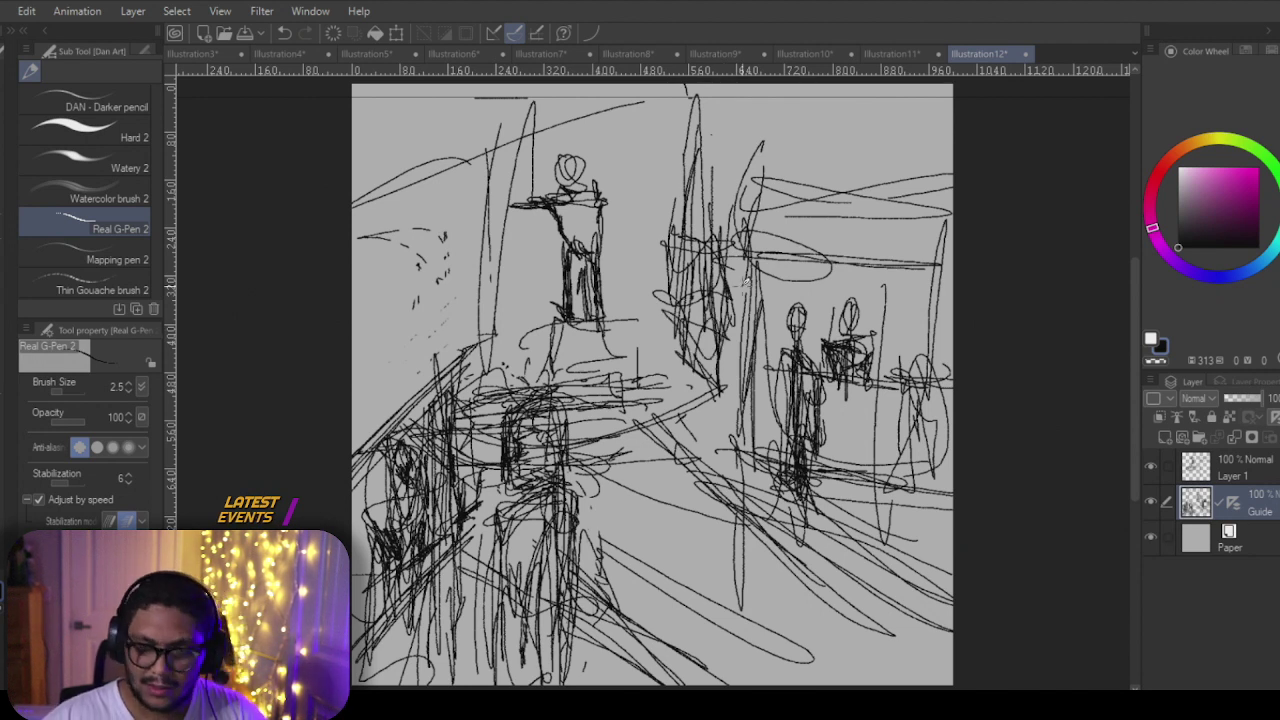